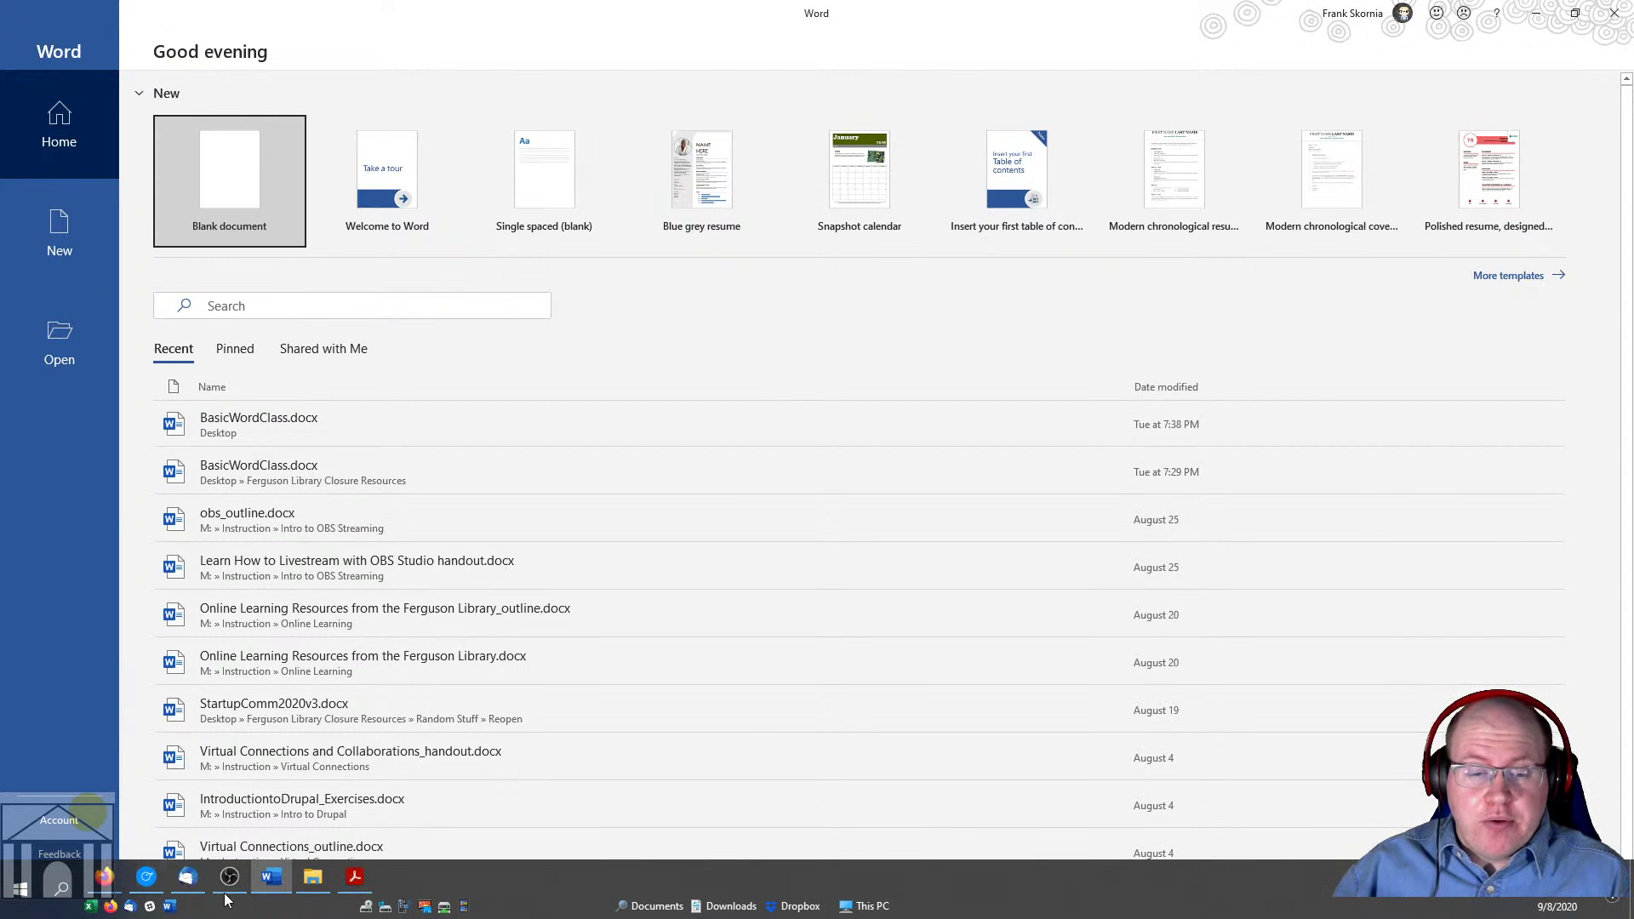
Switch to Firefox to view the Intermediate Microsoft Word class links, and return to Word
mouse_move(104, 877)
click(410, 824)
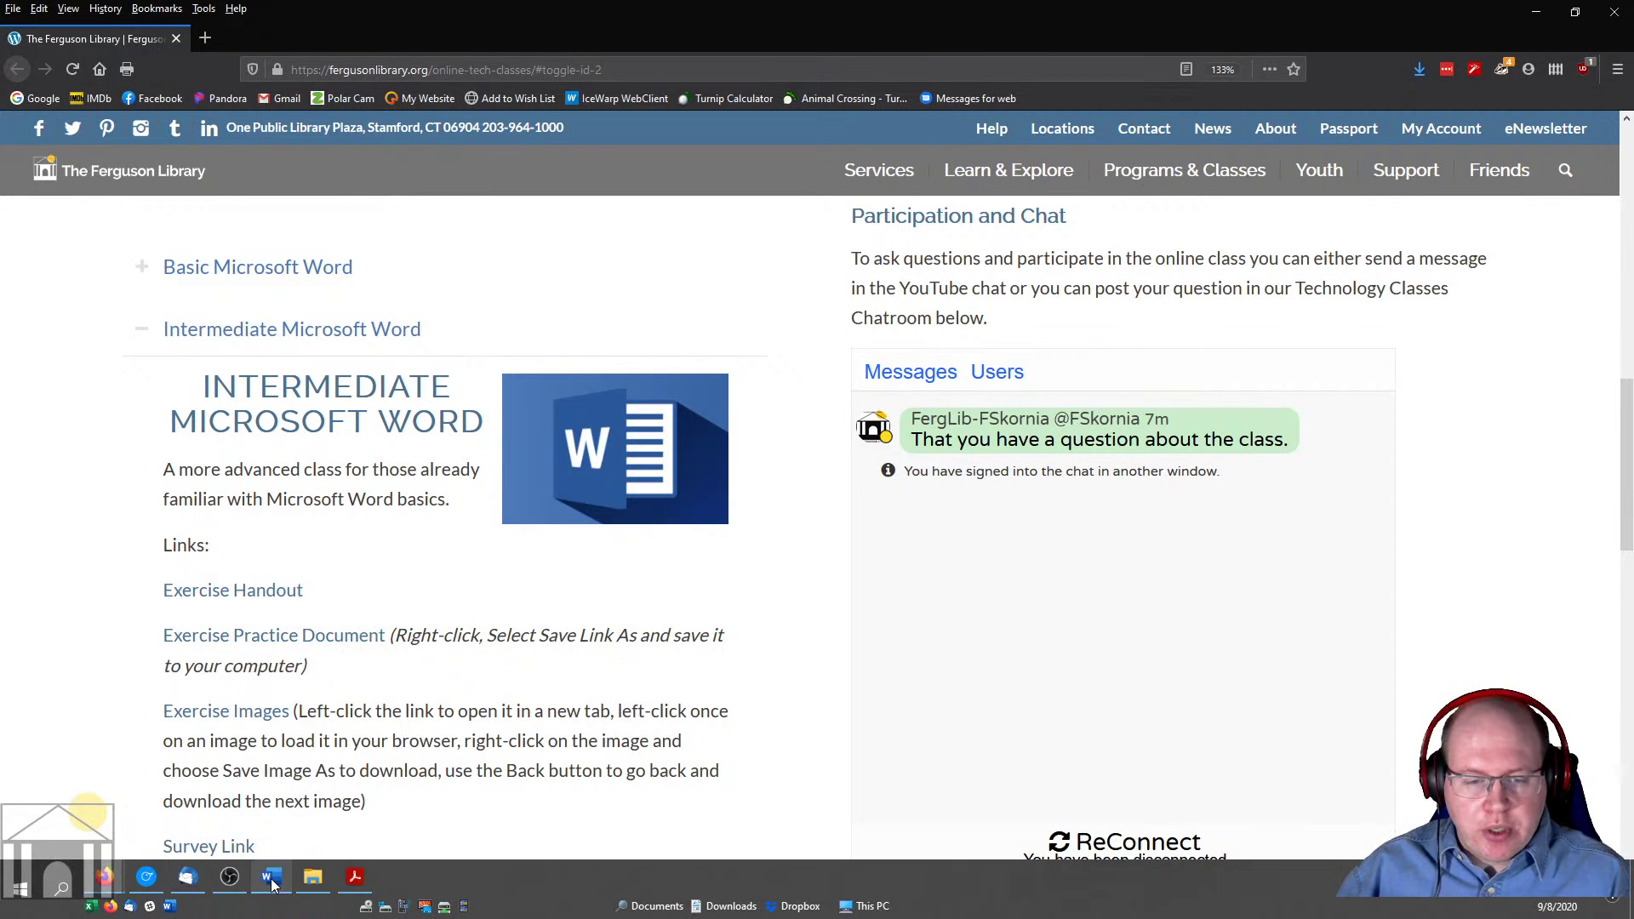
click(271, 878)
Open MSWord_Intermediate_Practice.docx from the MSWord Intermediate folder on the Desktop and enable editing
click(59, 341)
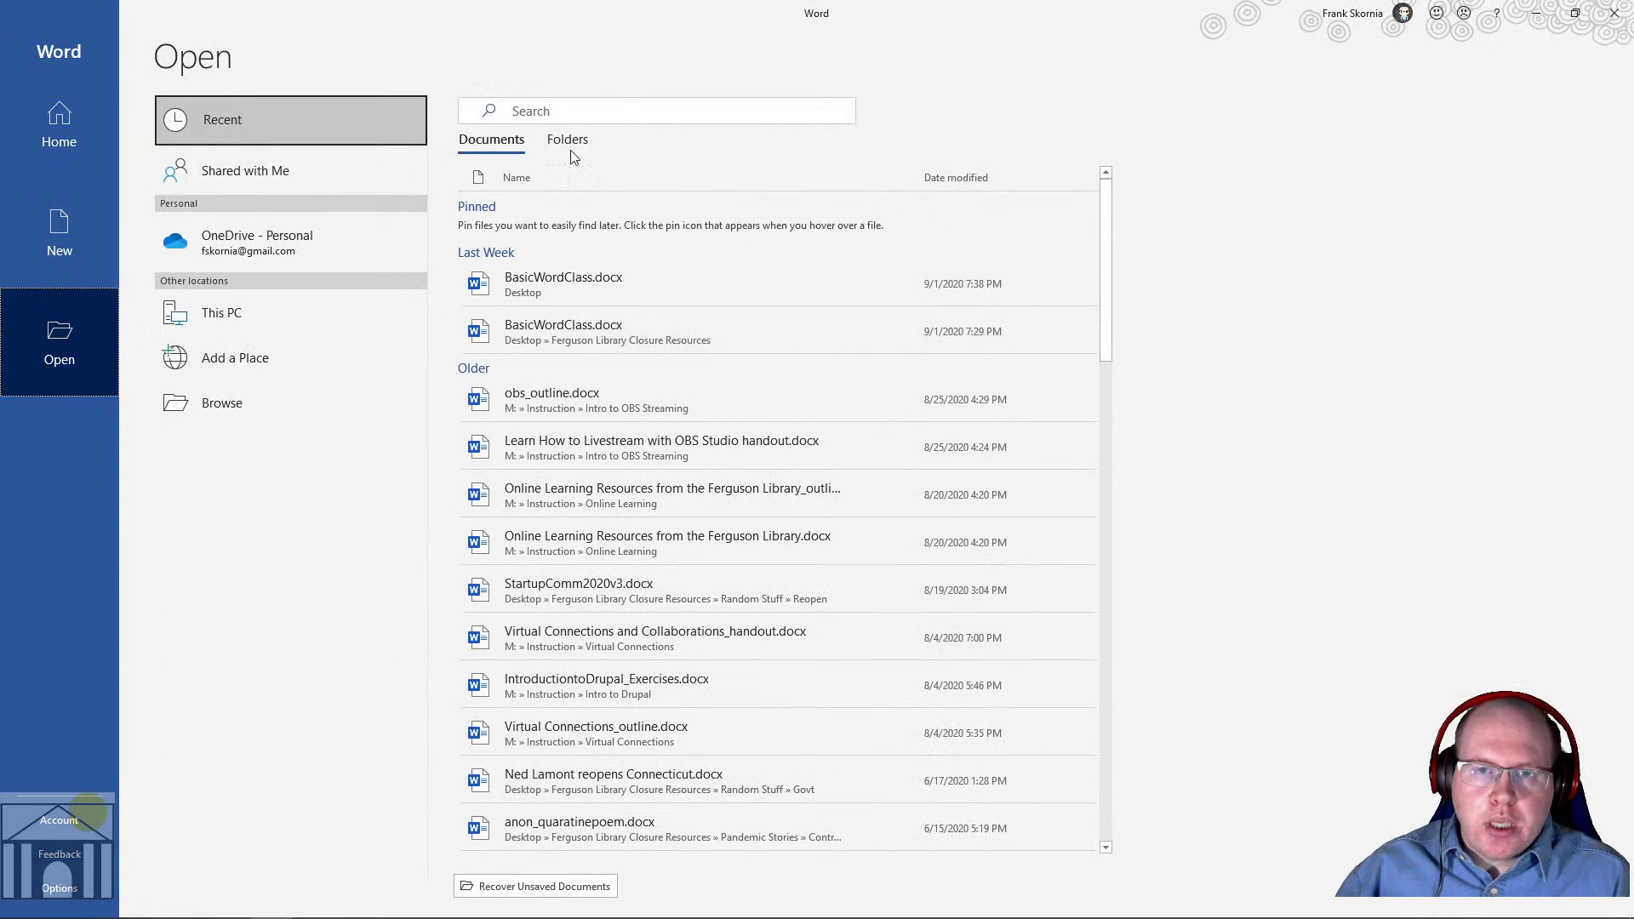
click(259, 402)
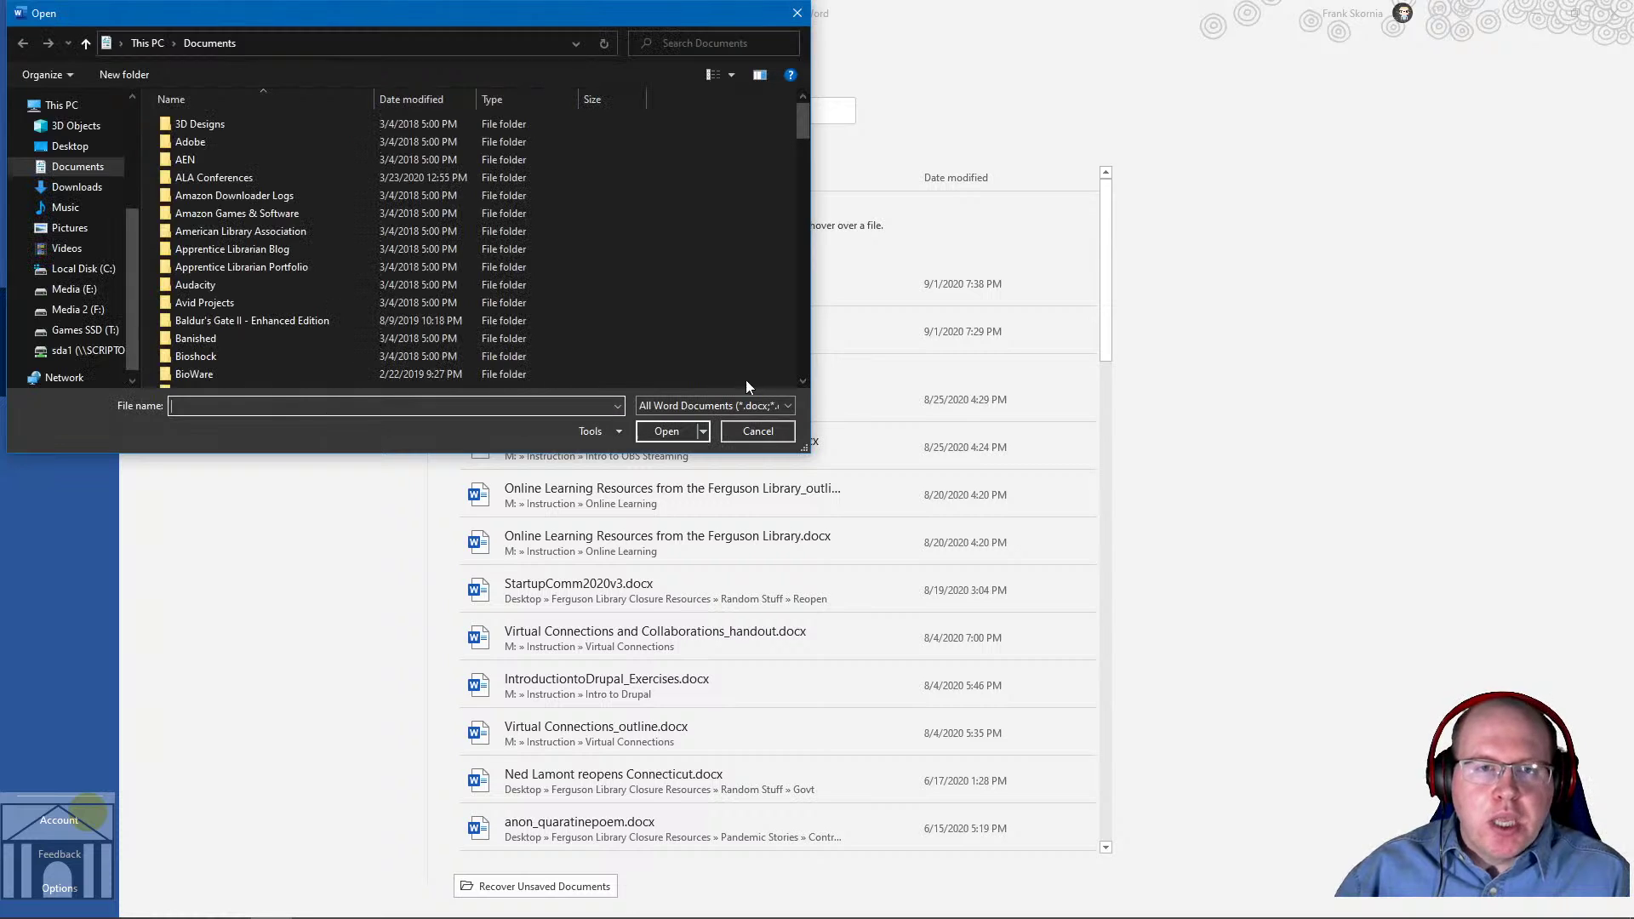
click(155, 42)
click(87, 149)
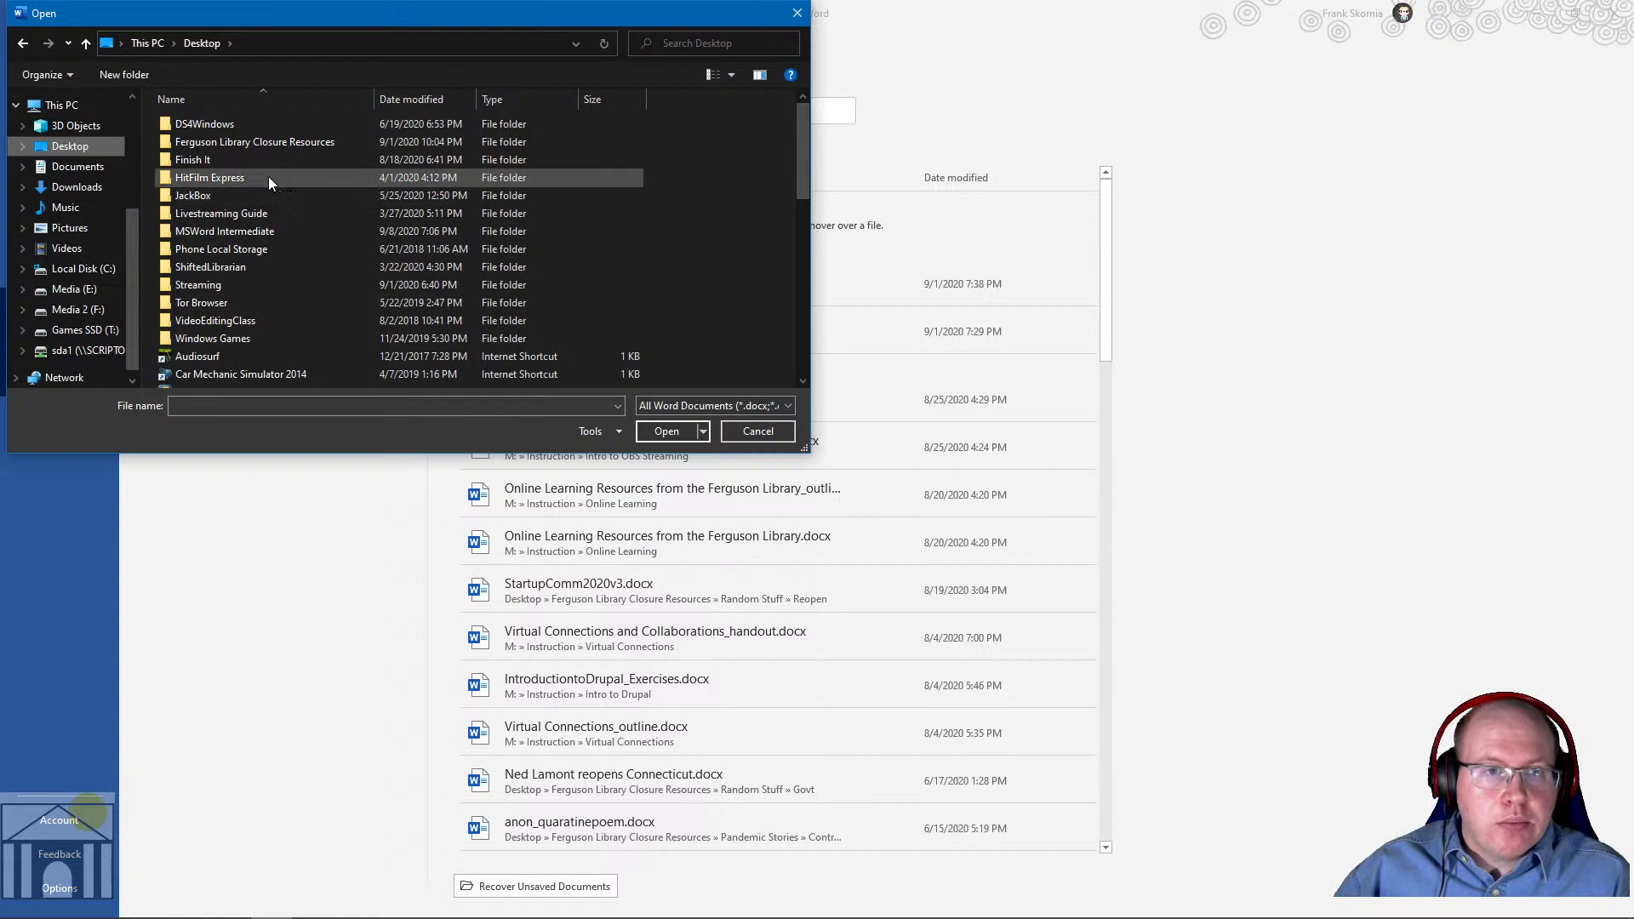
double_click(249, 229)
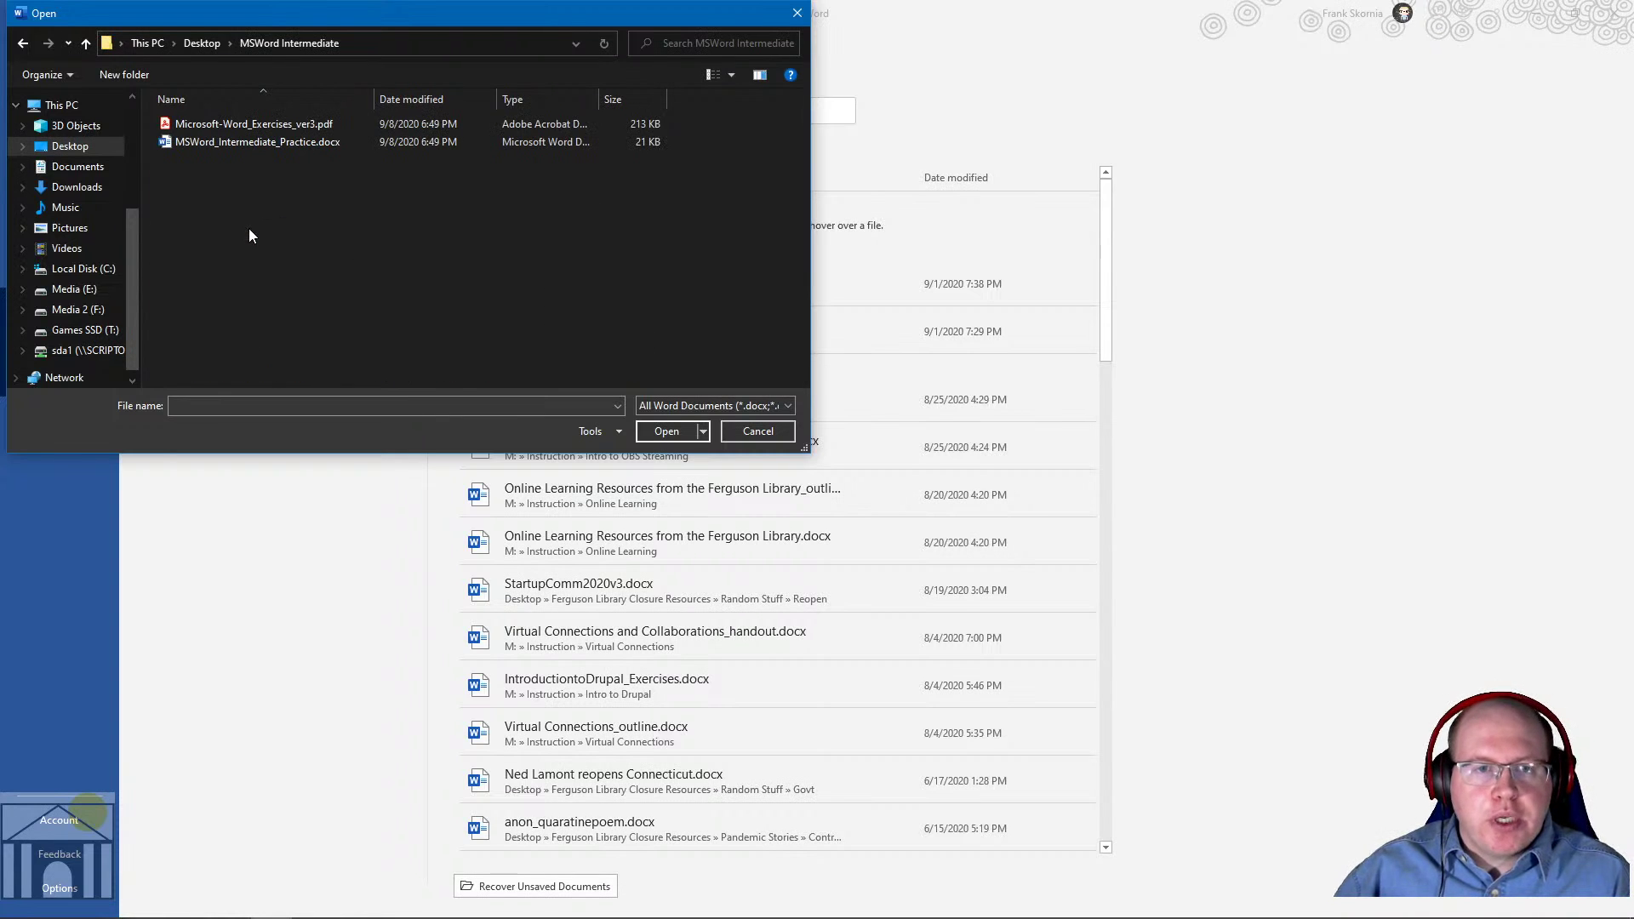
click(257, 143)
click(667, 429)
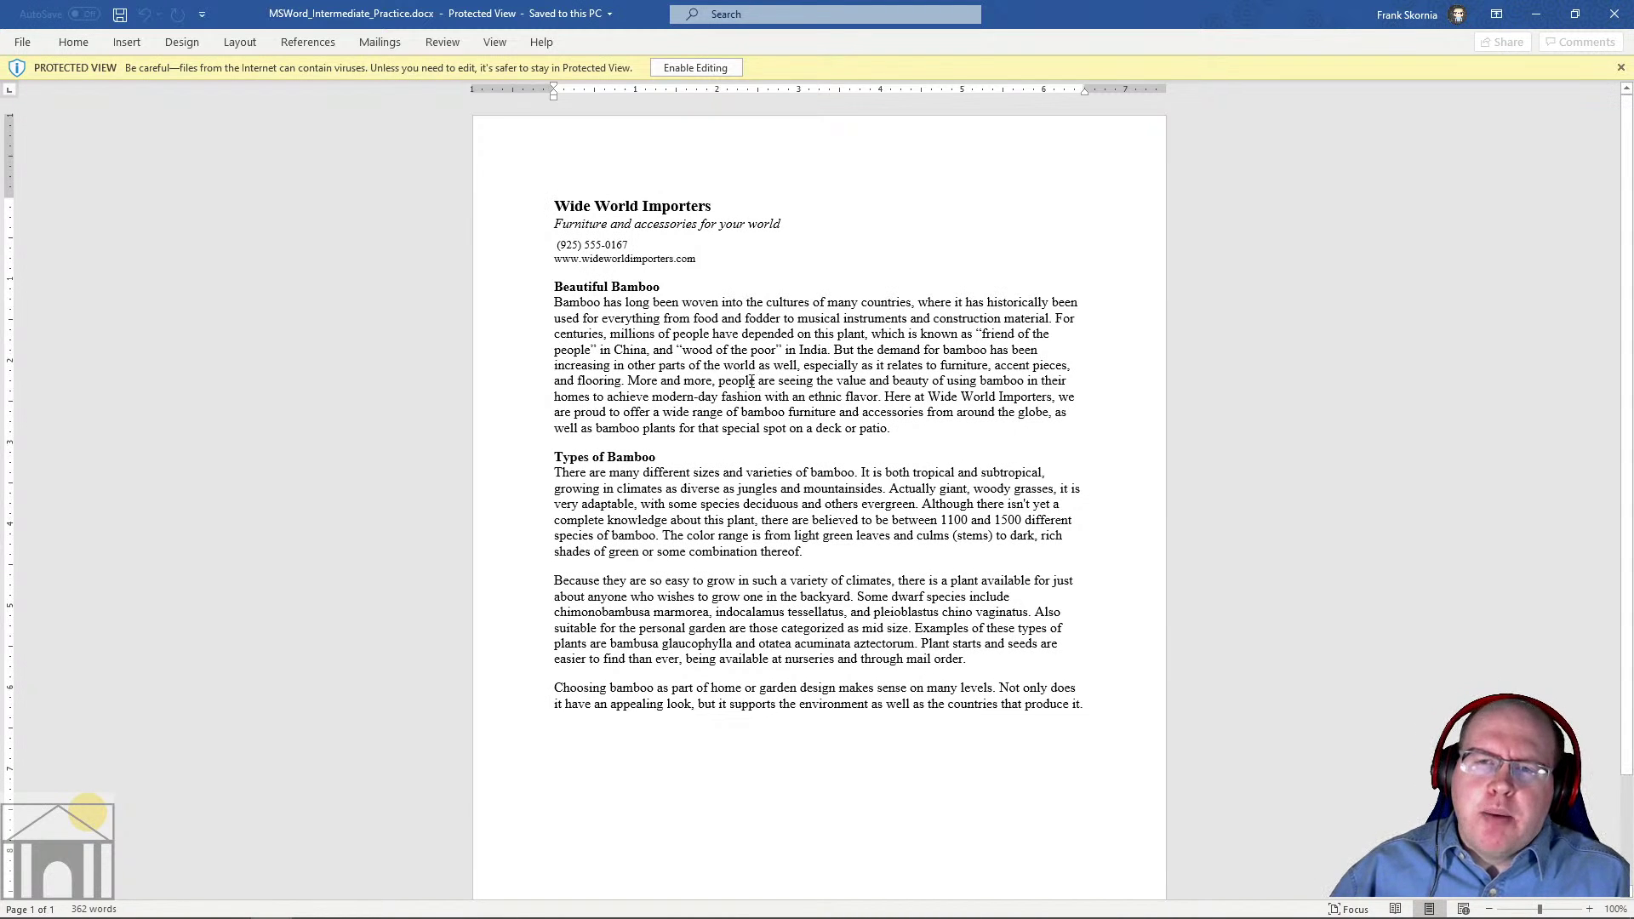
click(698, 71)
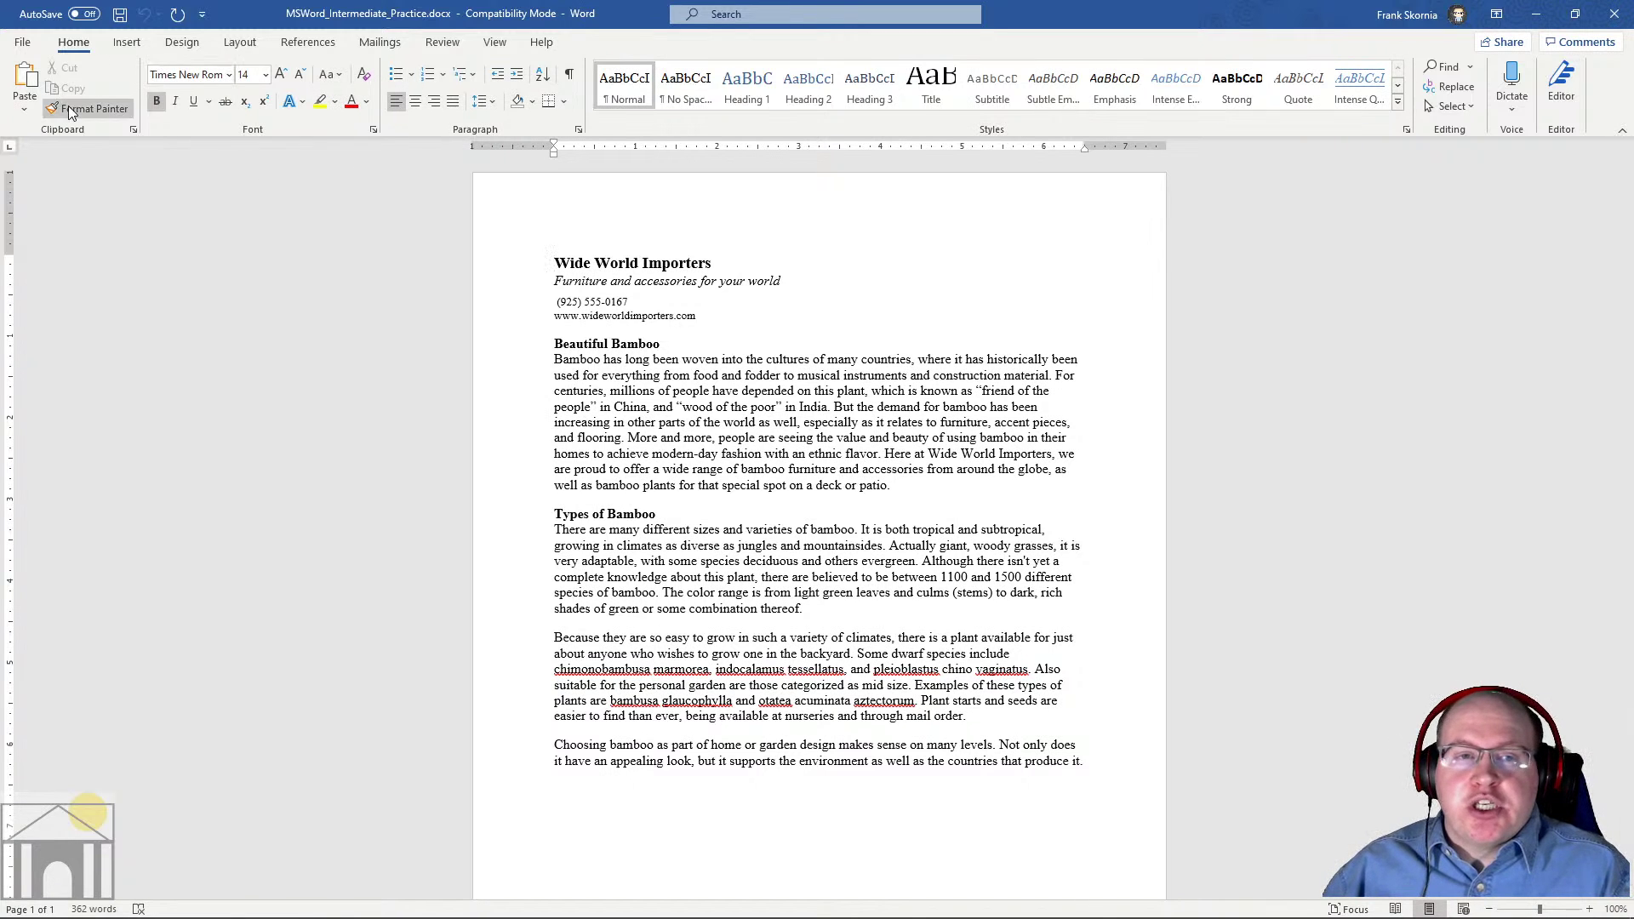
Start inserting a picture from this device and browse to the MSWord Intermediate folder on the Desktop
click(128, 43)
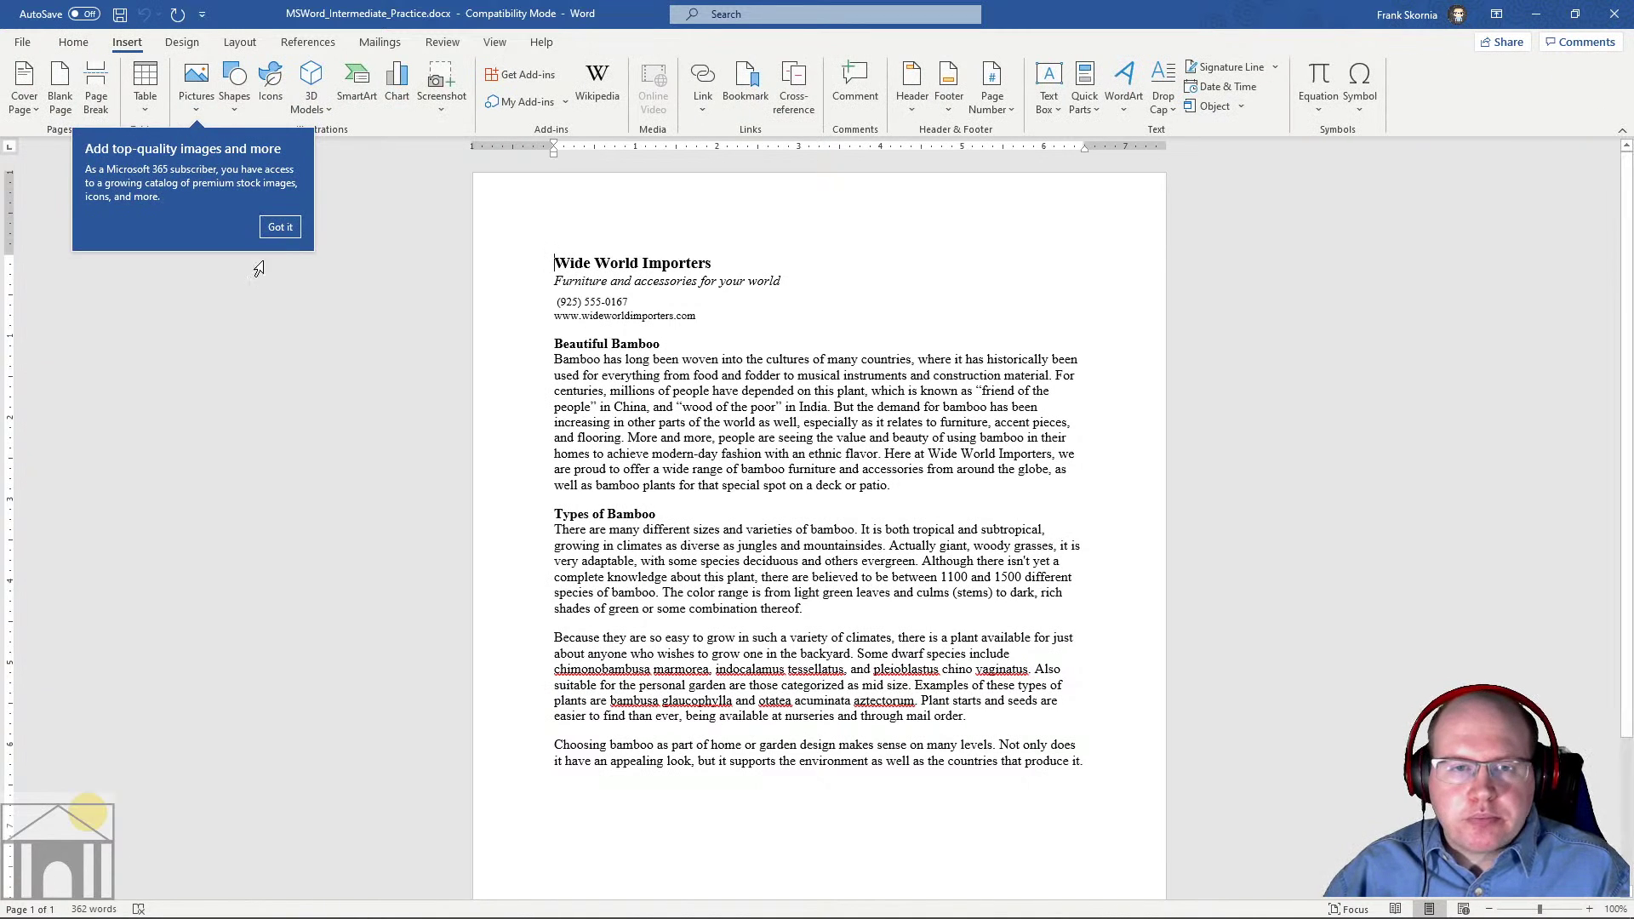
click(280, 227)
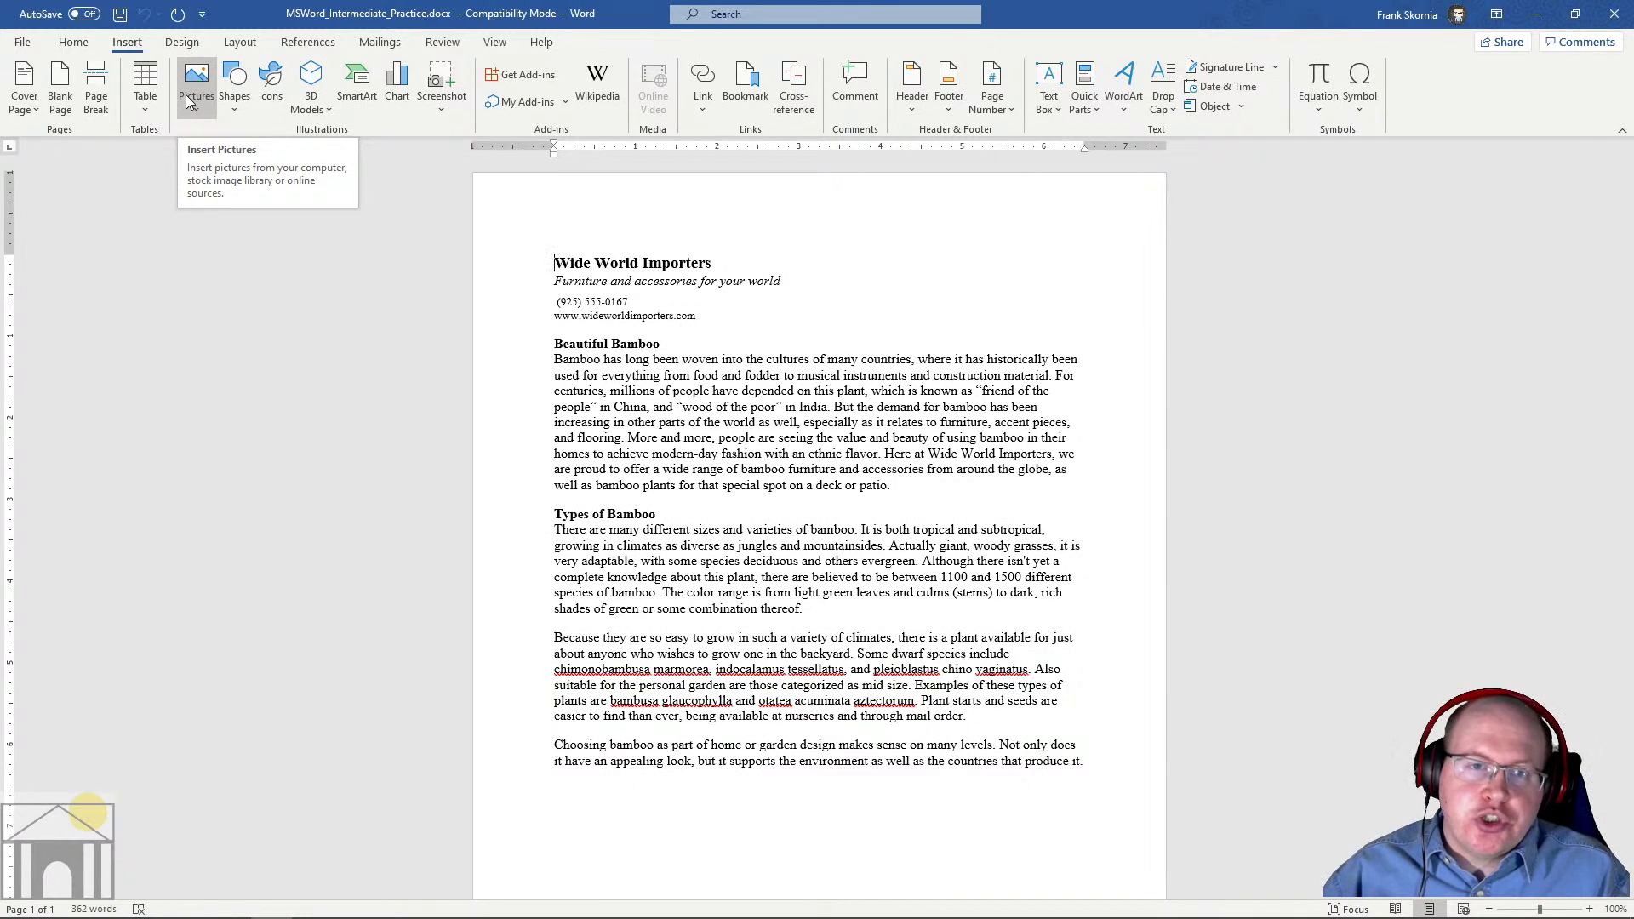
click(190, 103)
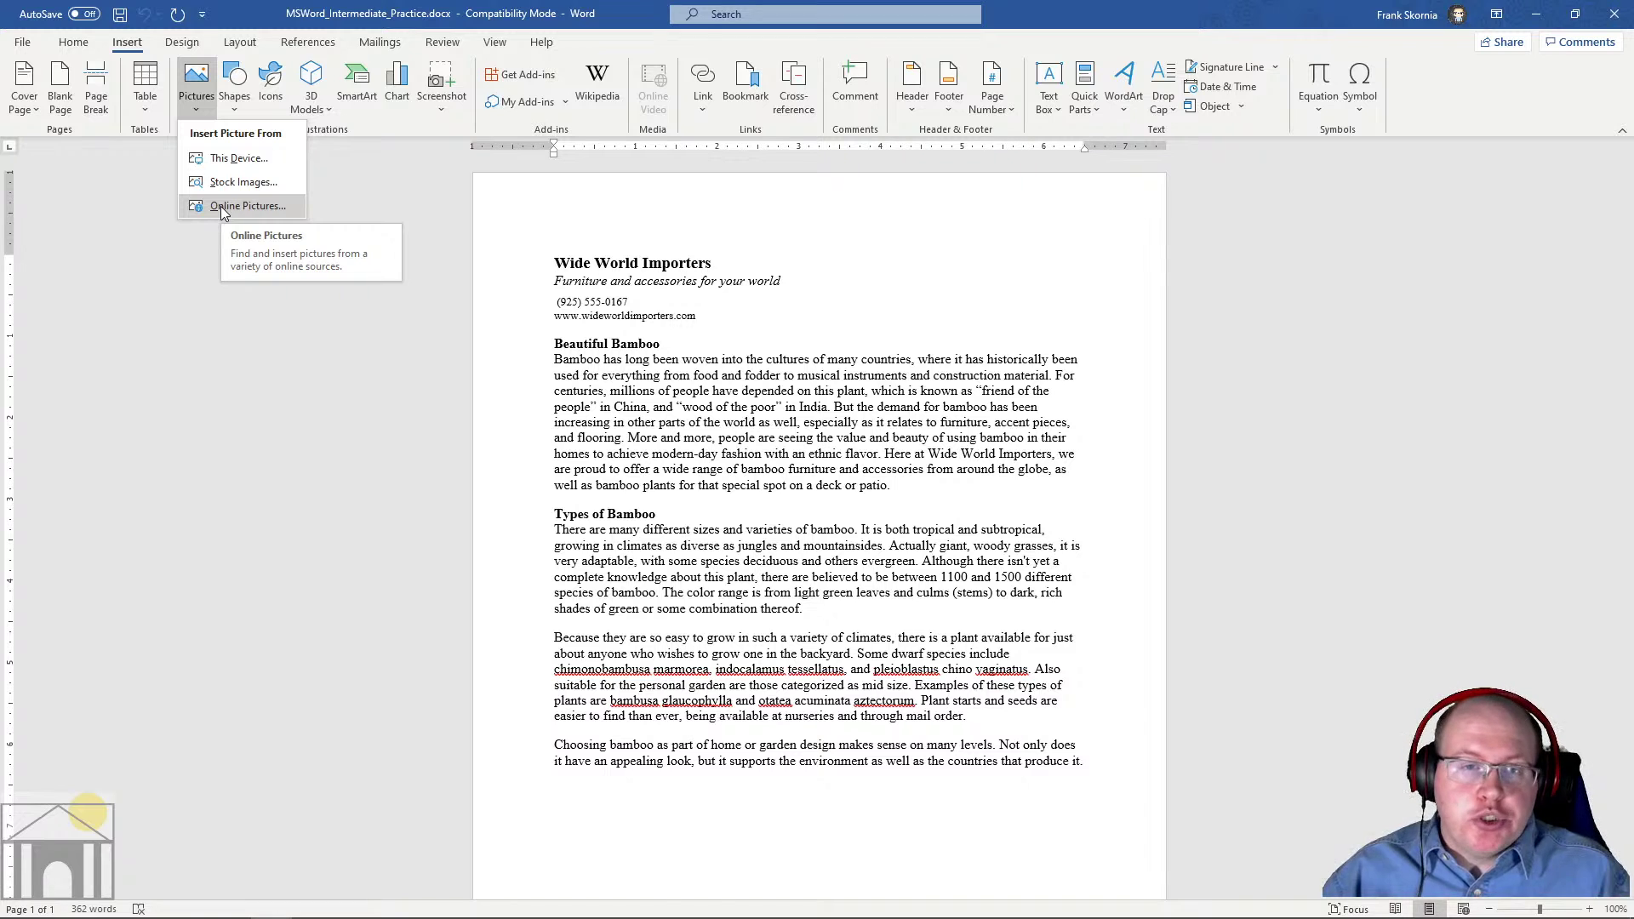
click(231, 159)
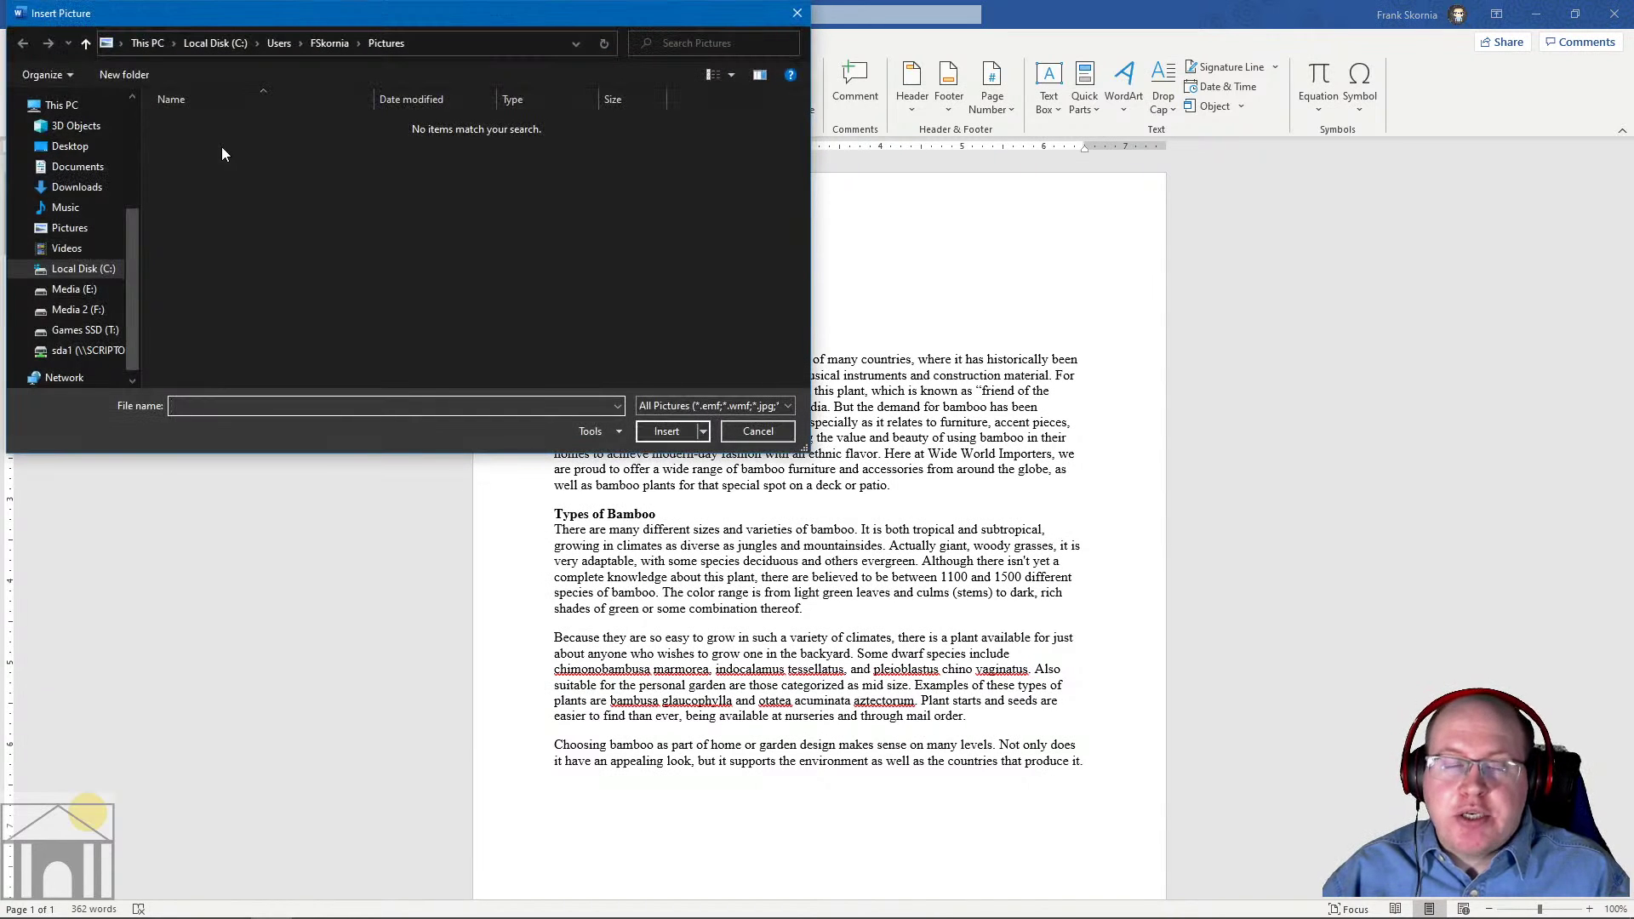
drag(378, 17, 774, 240)
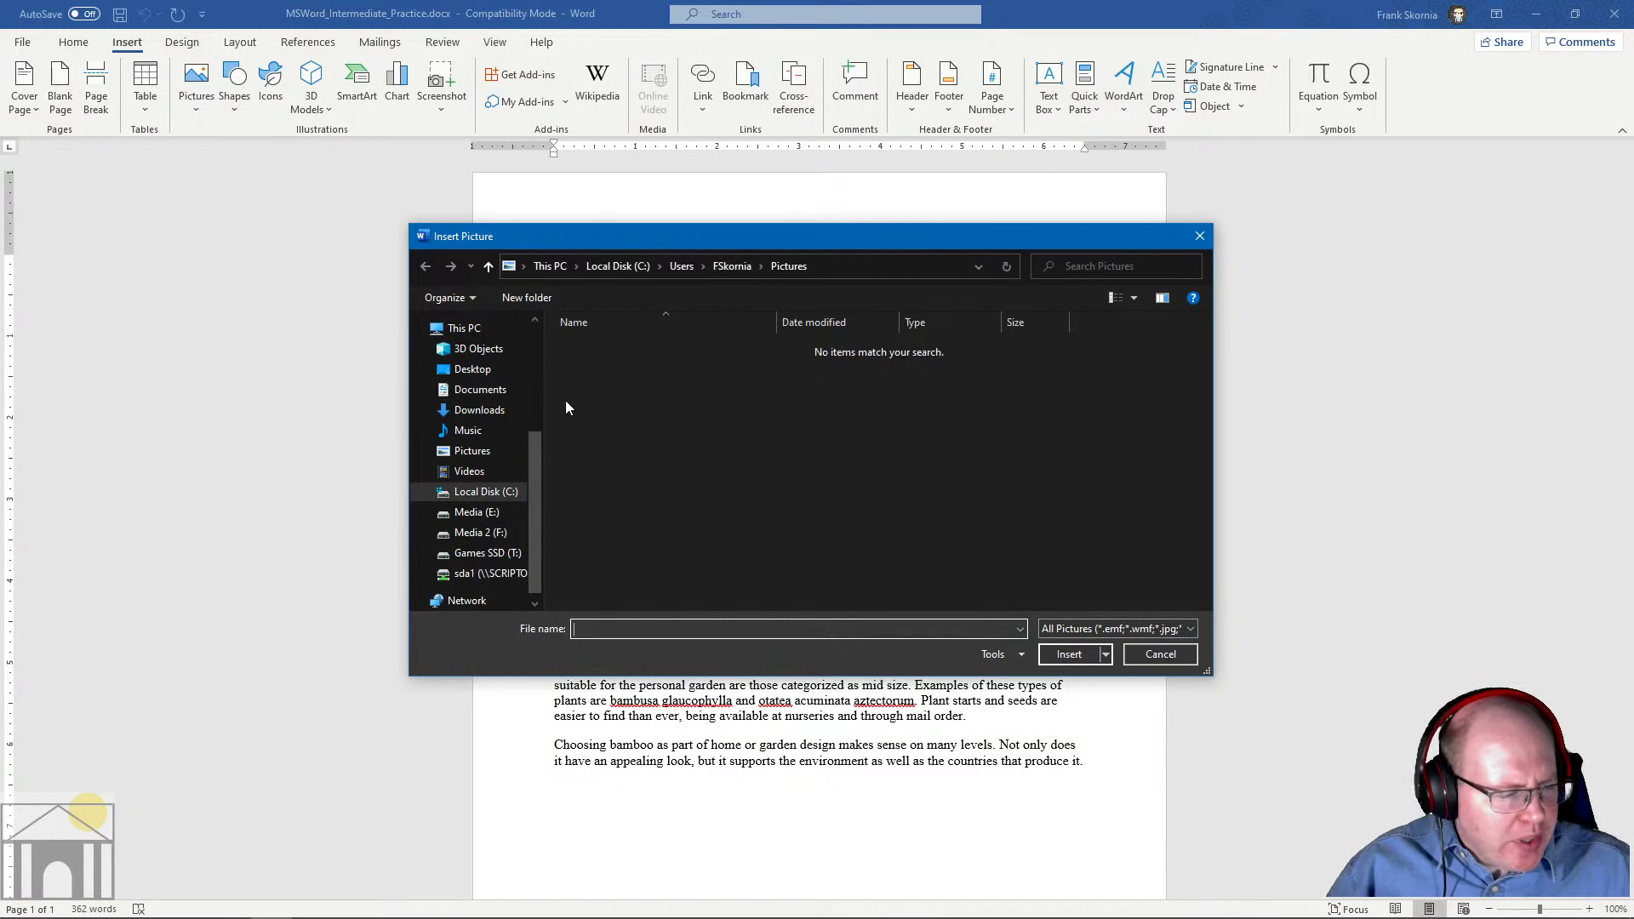
click(471, 370)
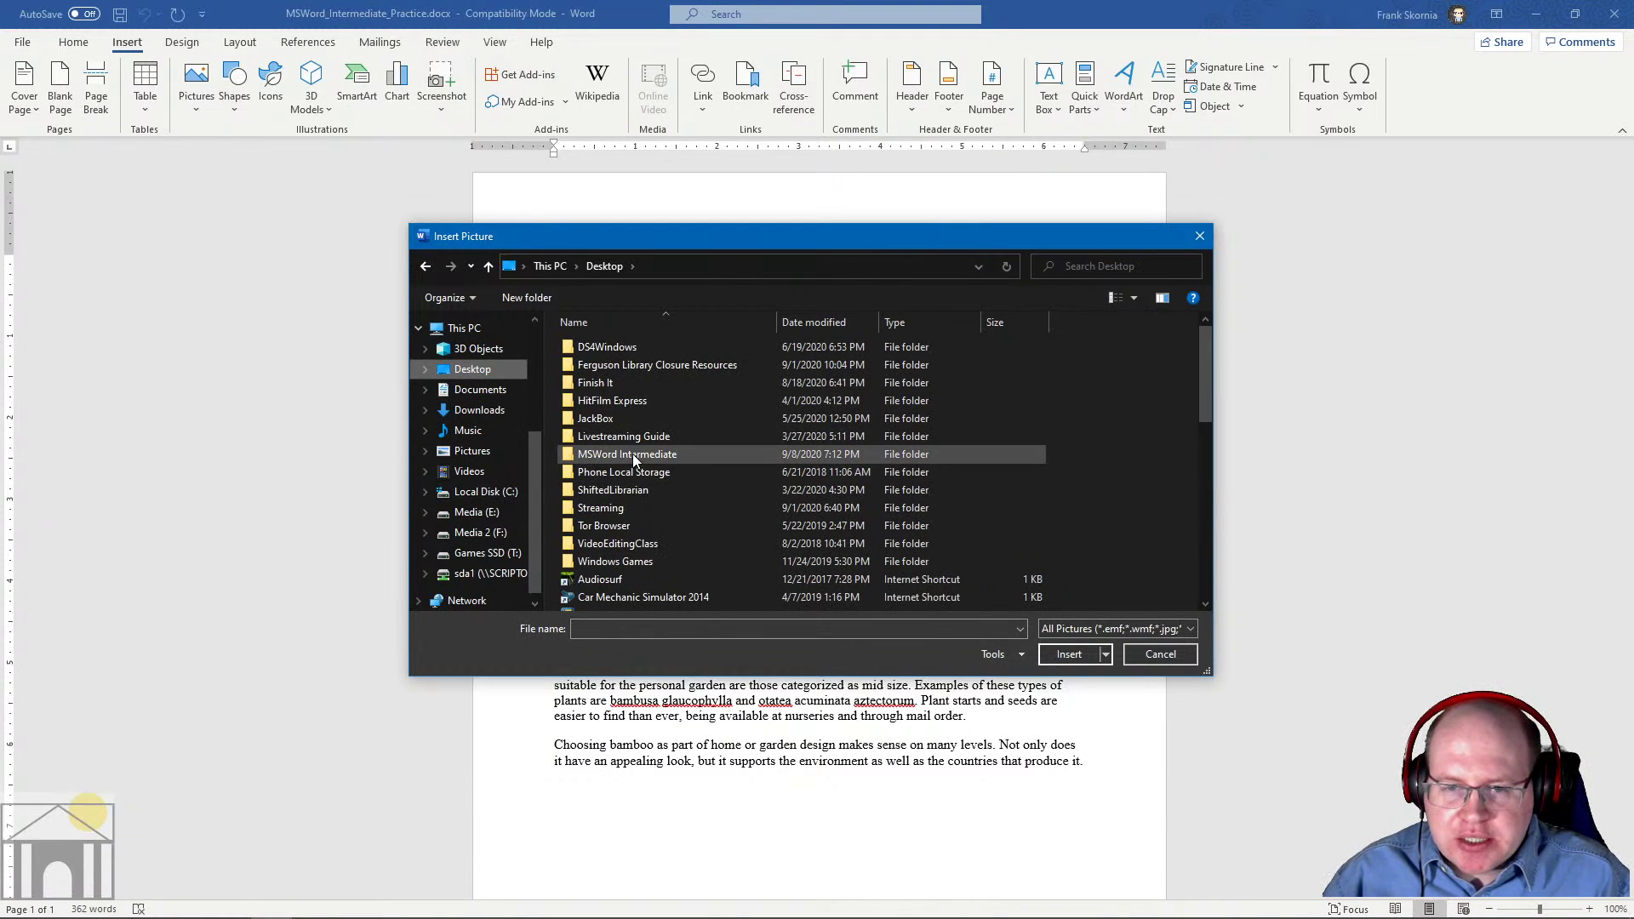
double_click(630, 453)
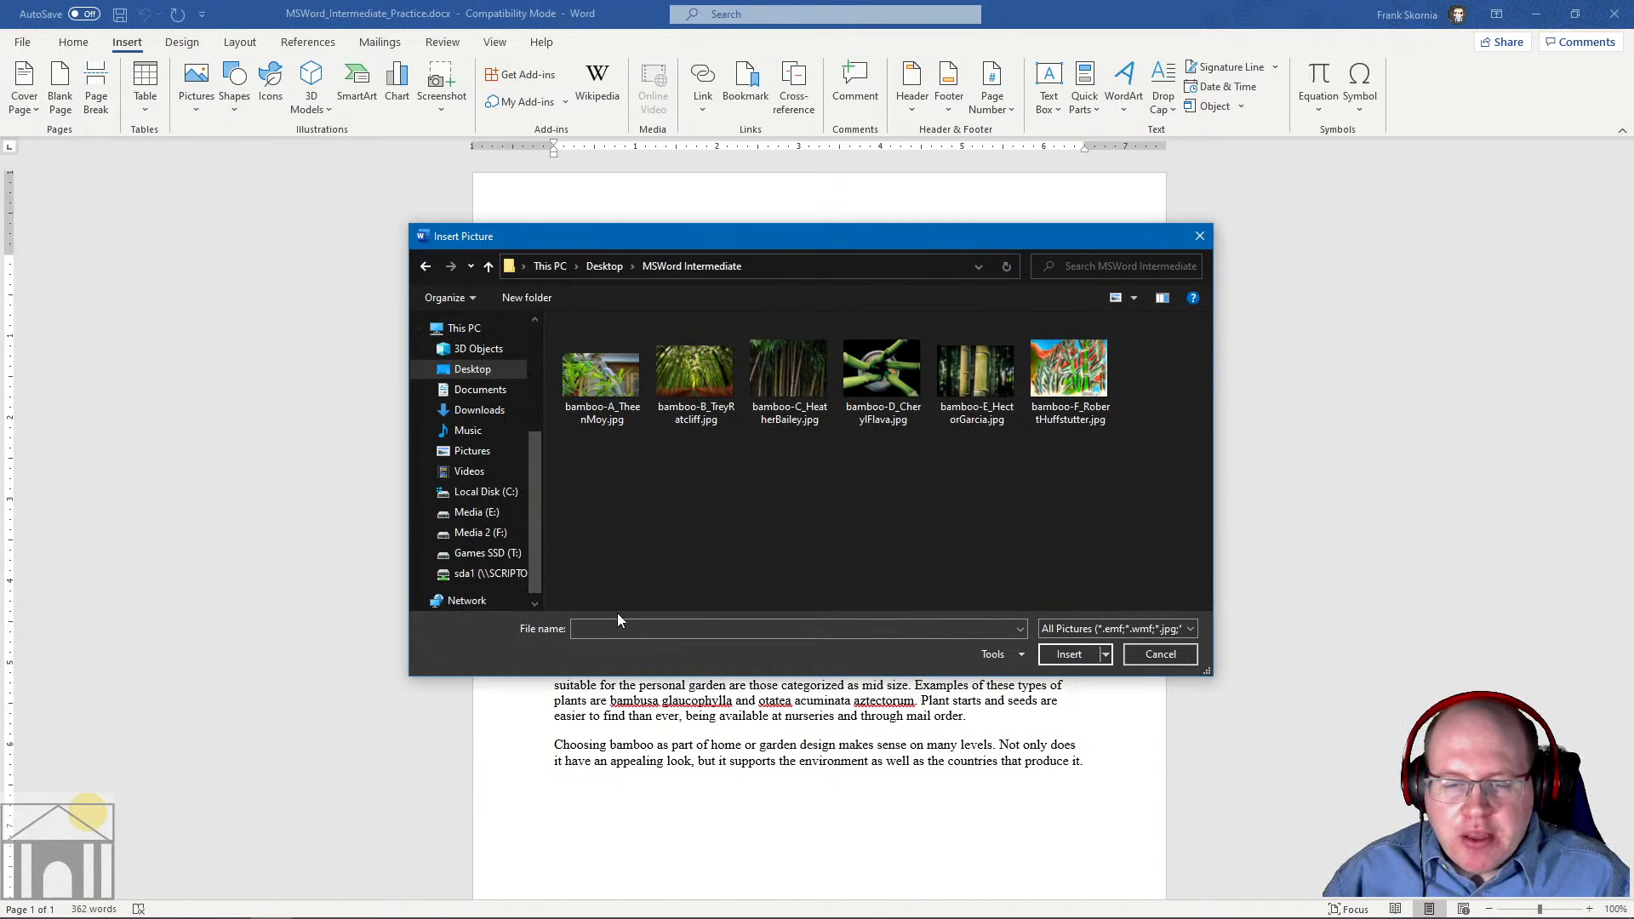
Switch to Firefox, open the class's Exercise Images page to examine the bamboo pictures, and return to Word
click(104, 877)
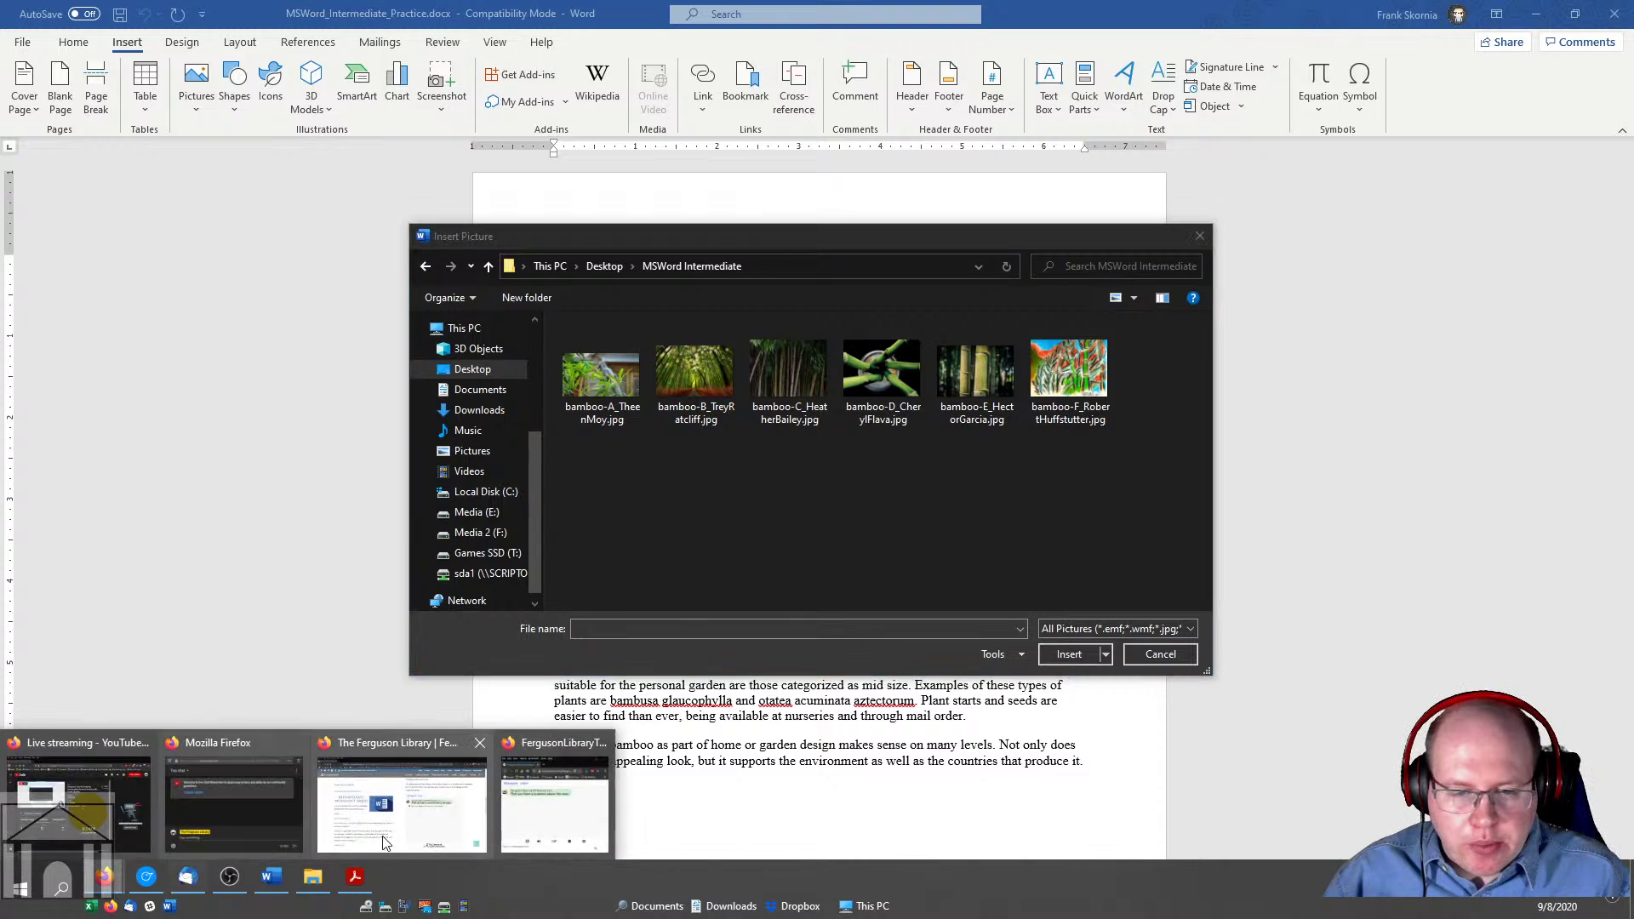
click(423, 818)
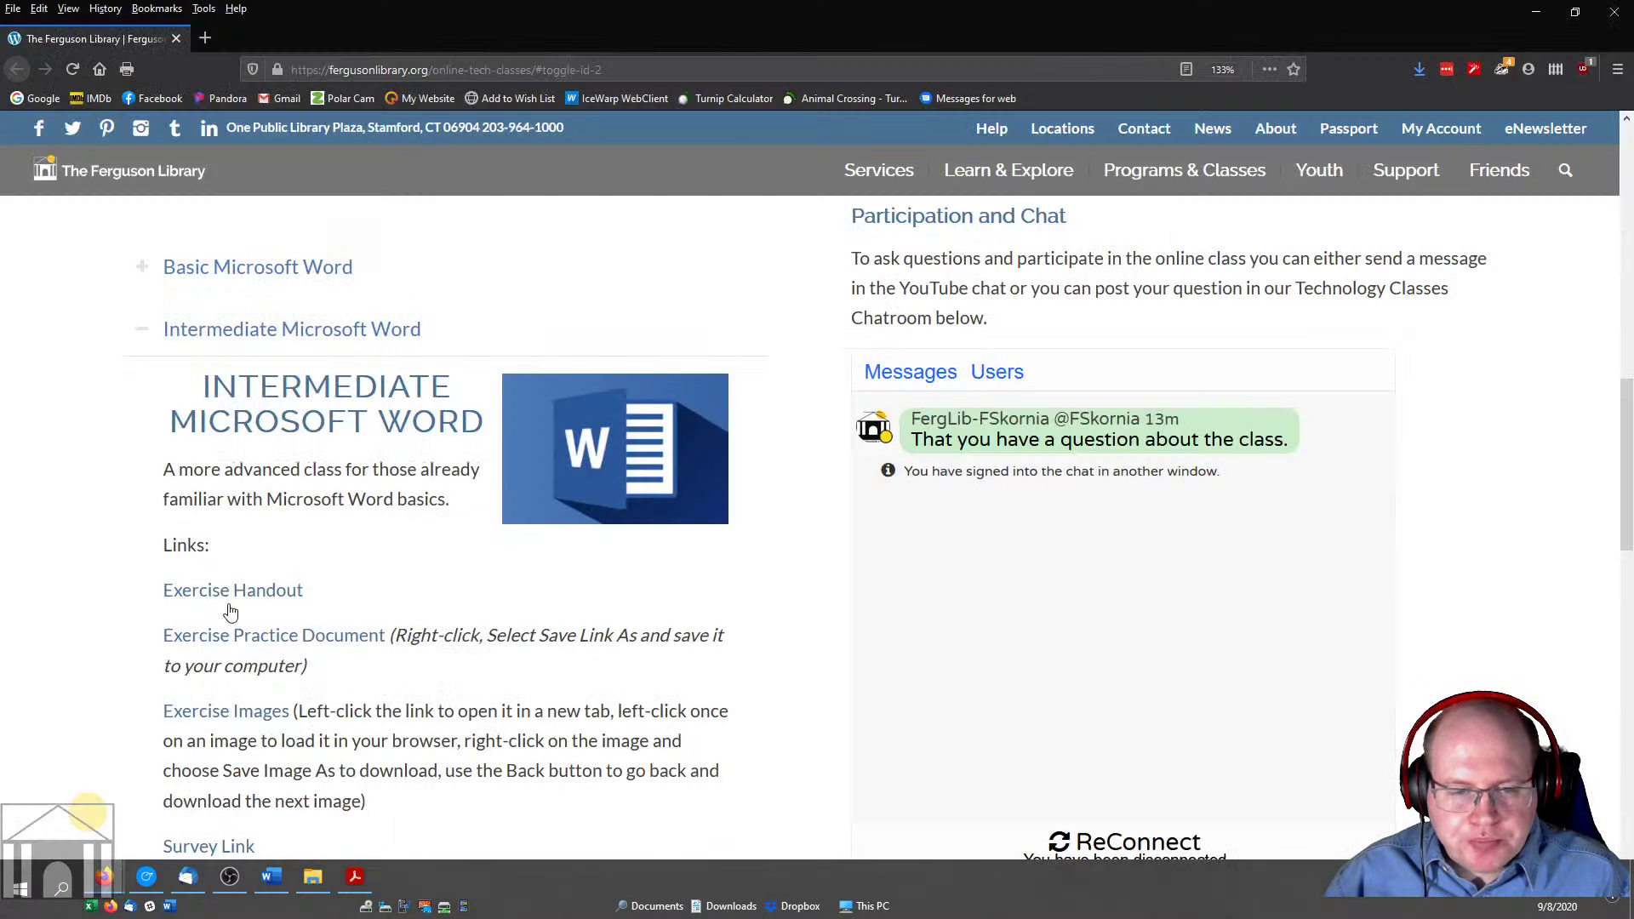
click(259, 713)
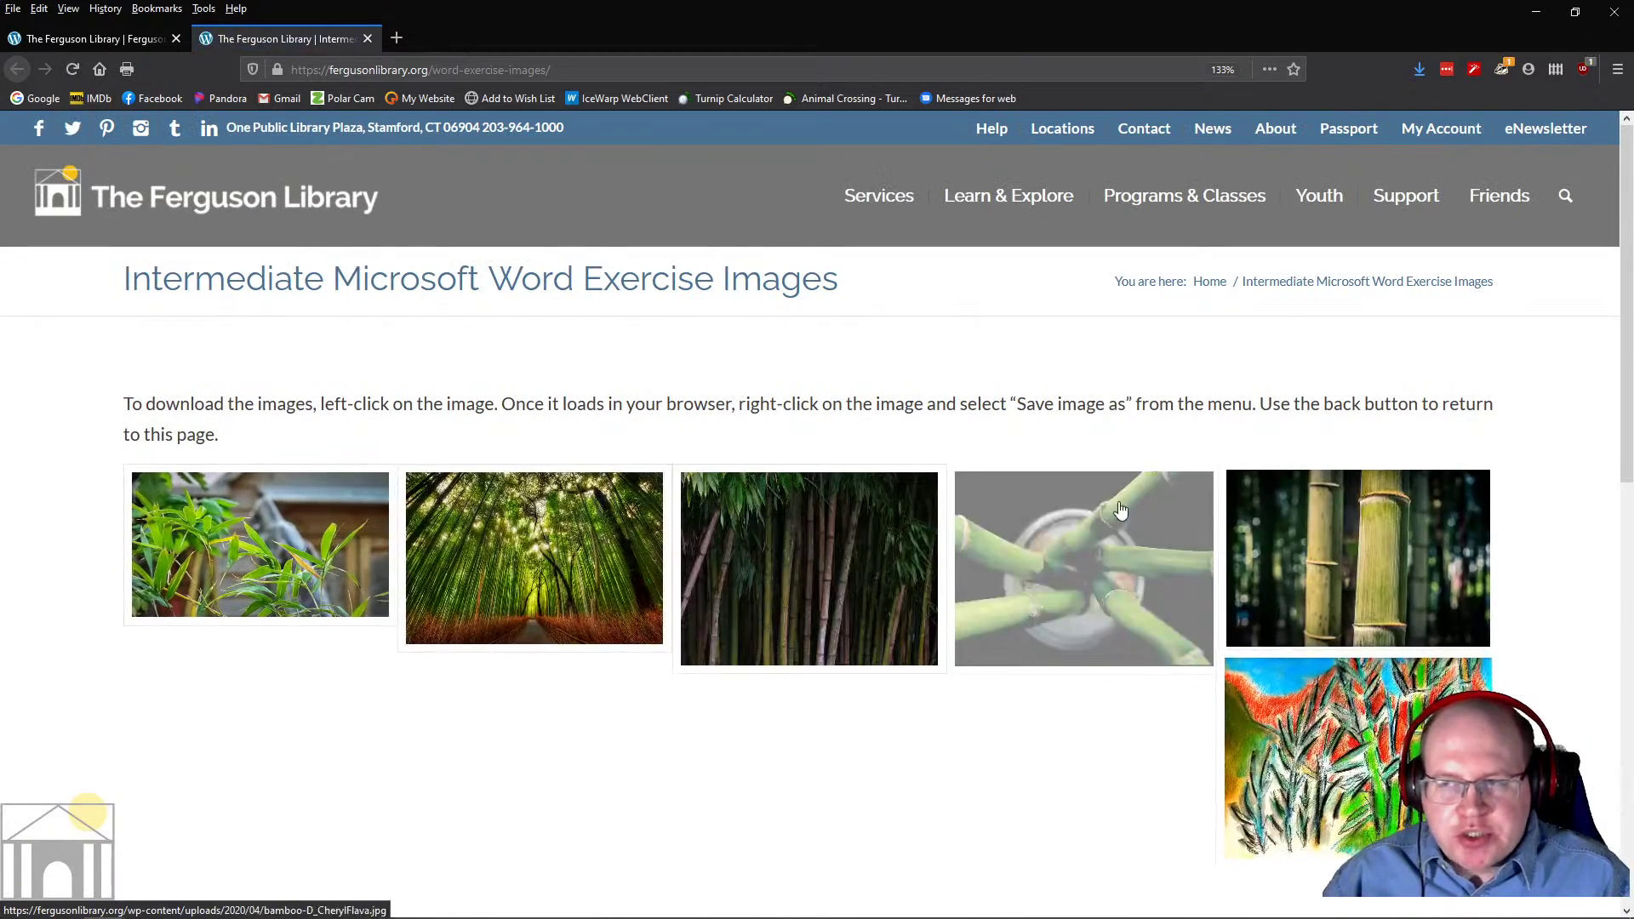
click(1525, 13)
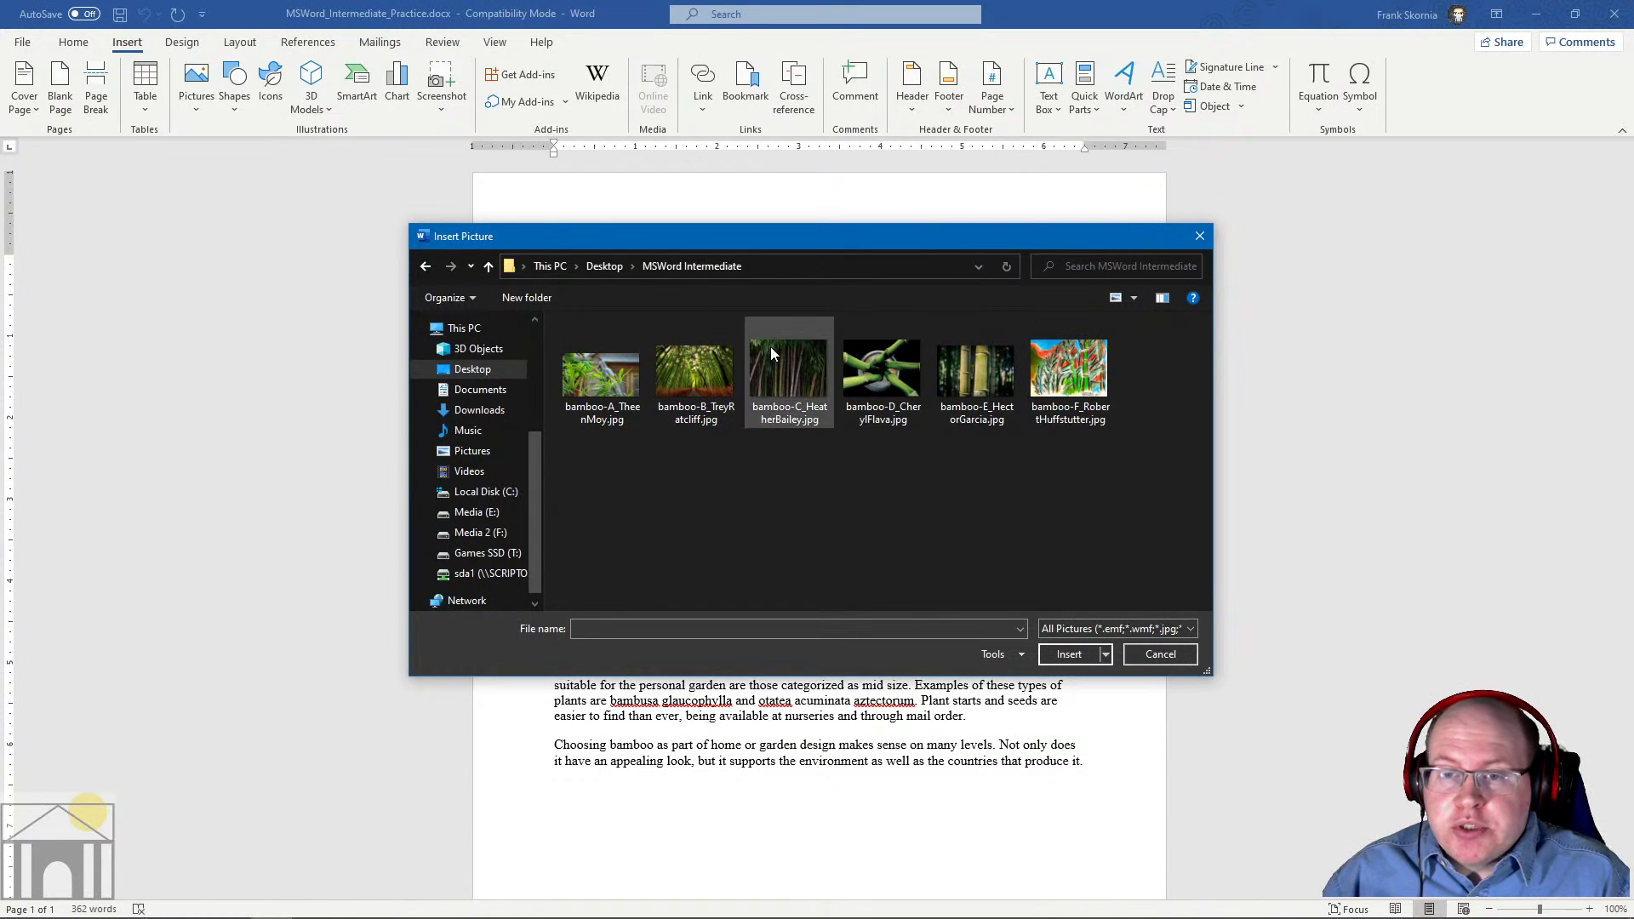
Try to insert the bamboo-D picture at the start of the document
click(876, 369)
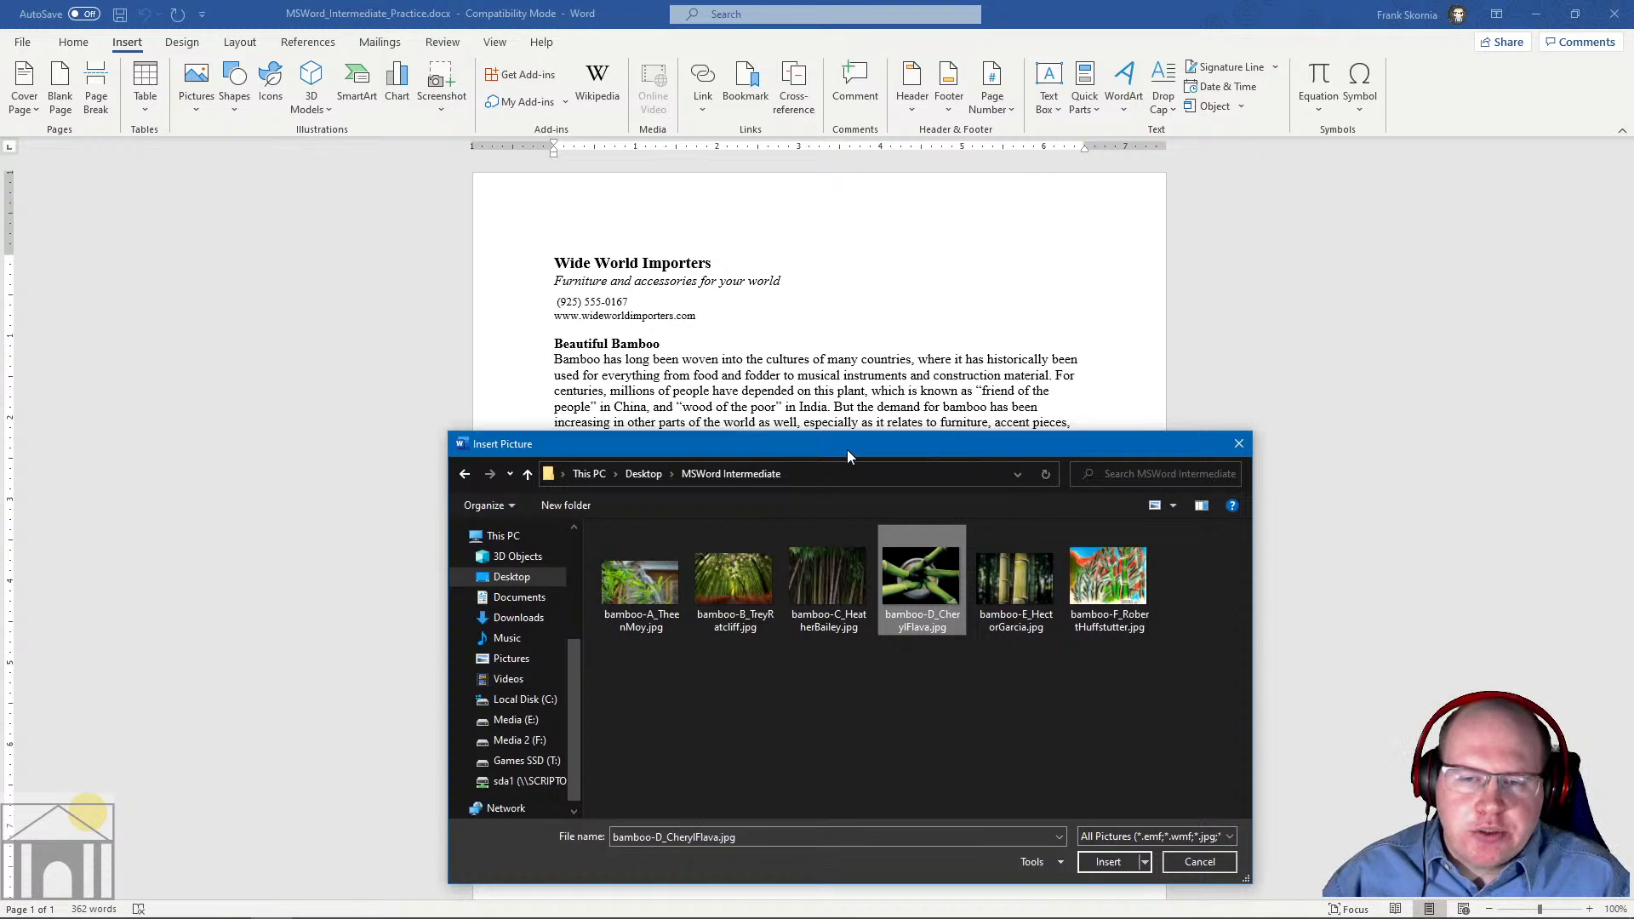
drag(846, 450, 788, 451)
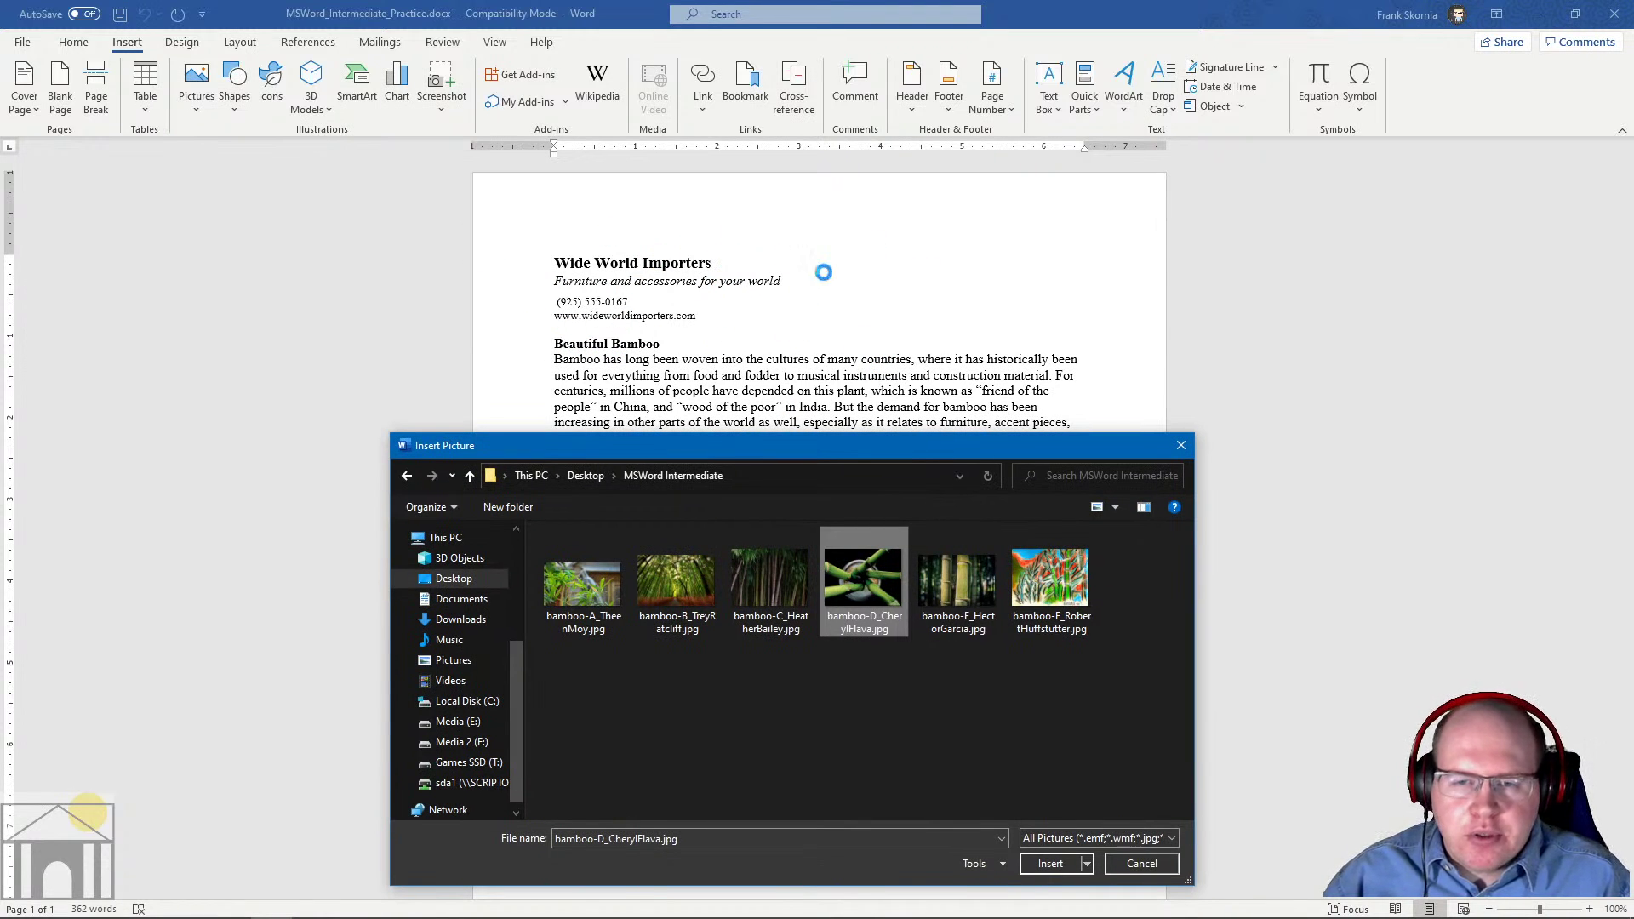
drag(777, 452, 779, 247)
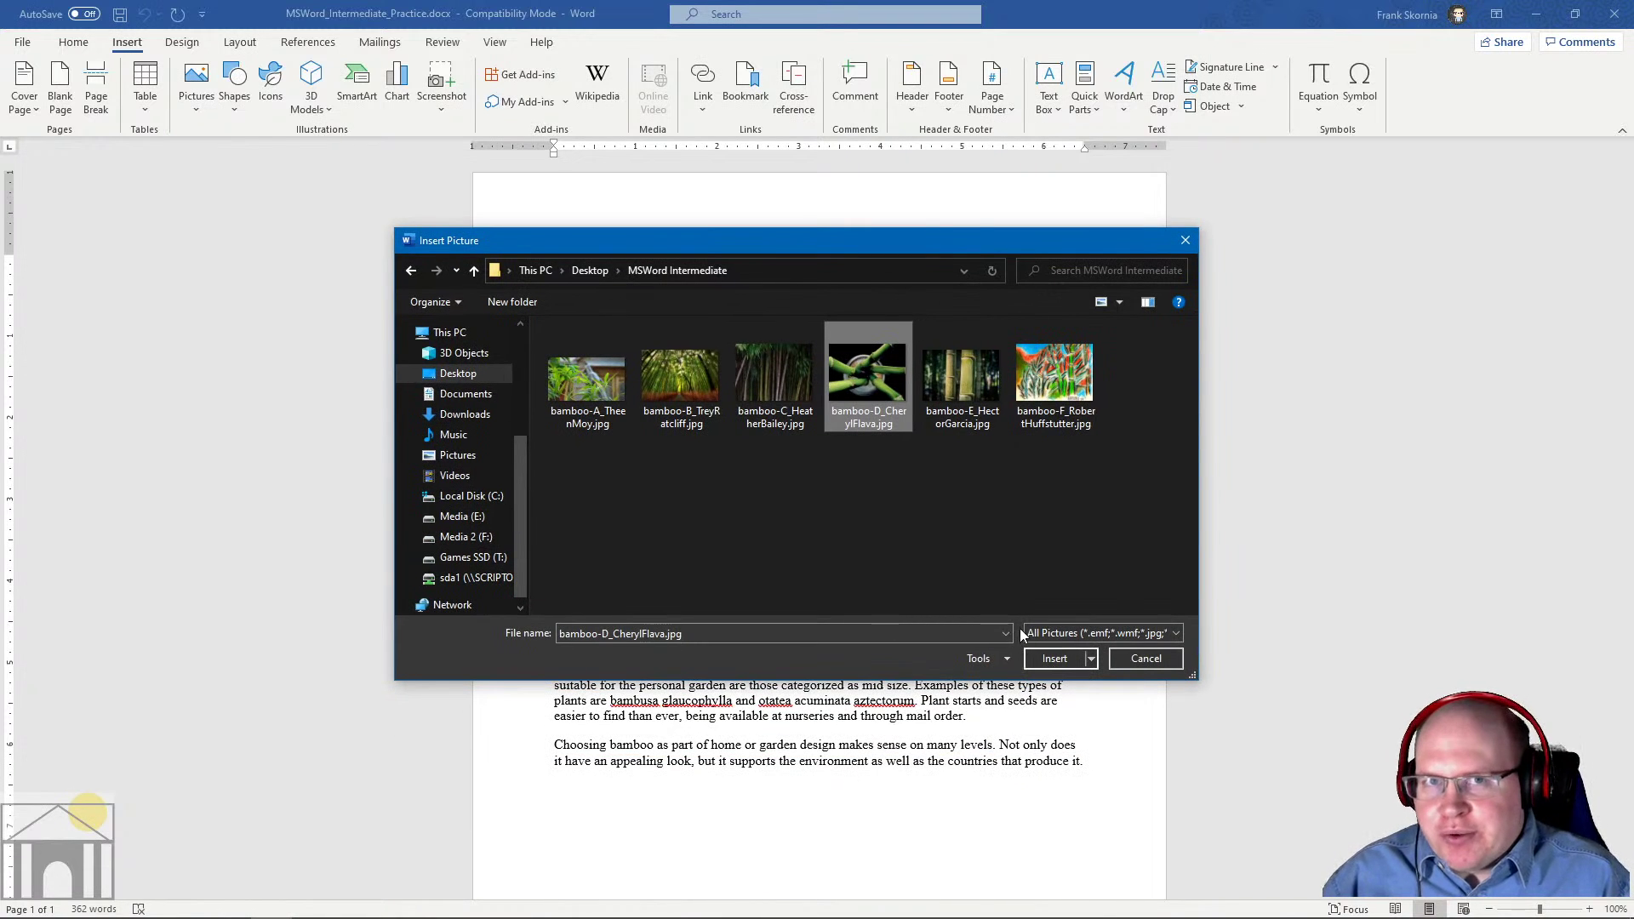
click(1052, 660)
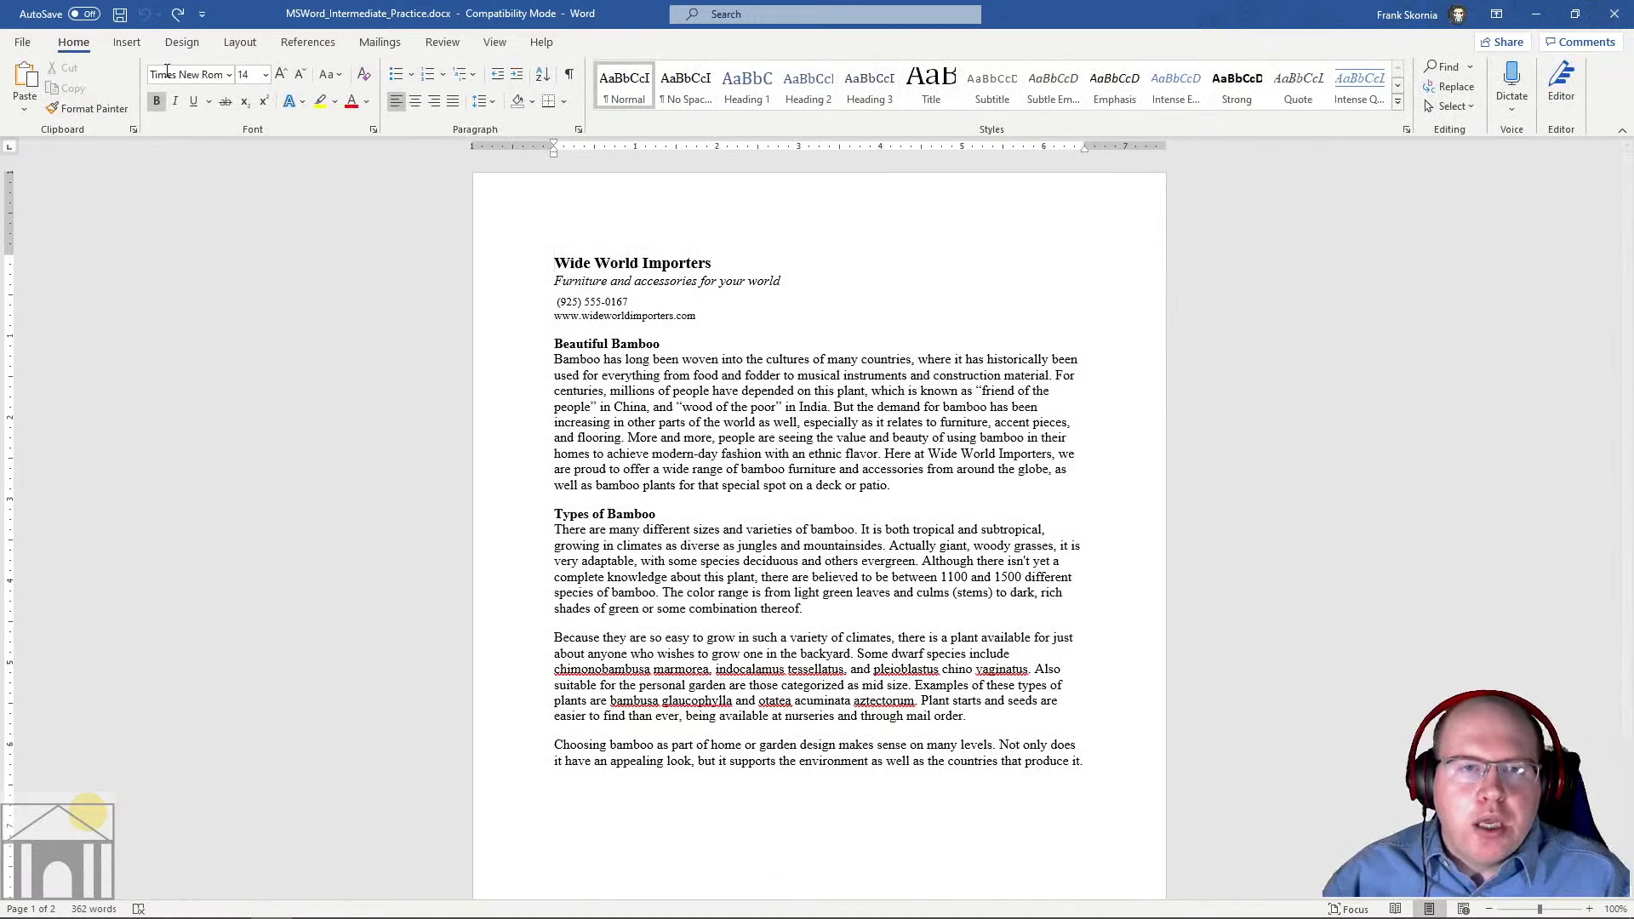
Insert the bamboo-D picture from this device above the Wide World Importers title
click(127, 42)
click(194, 100)
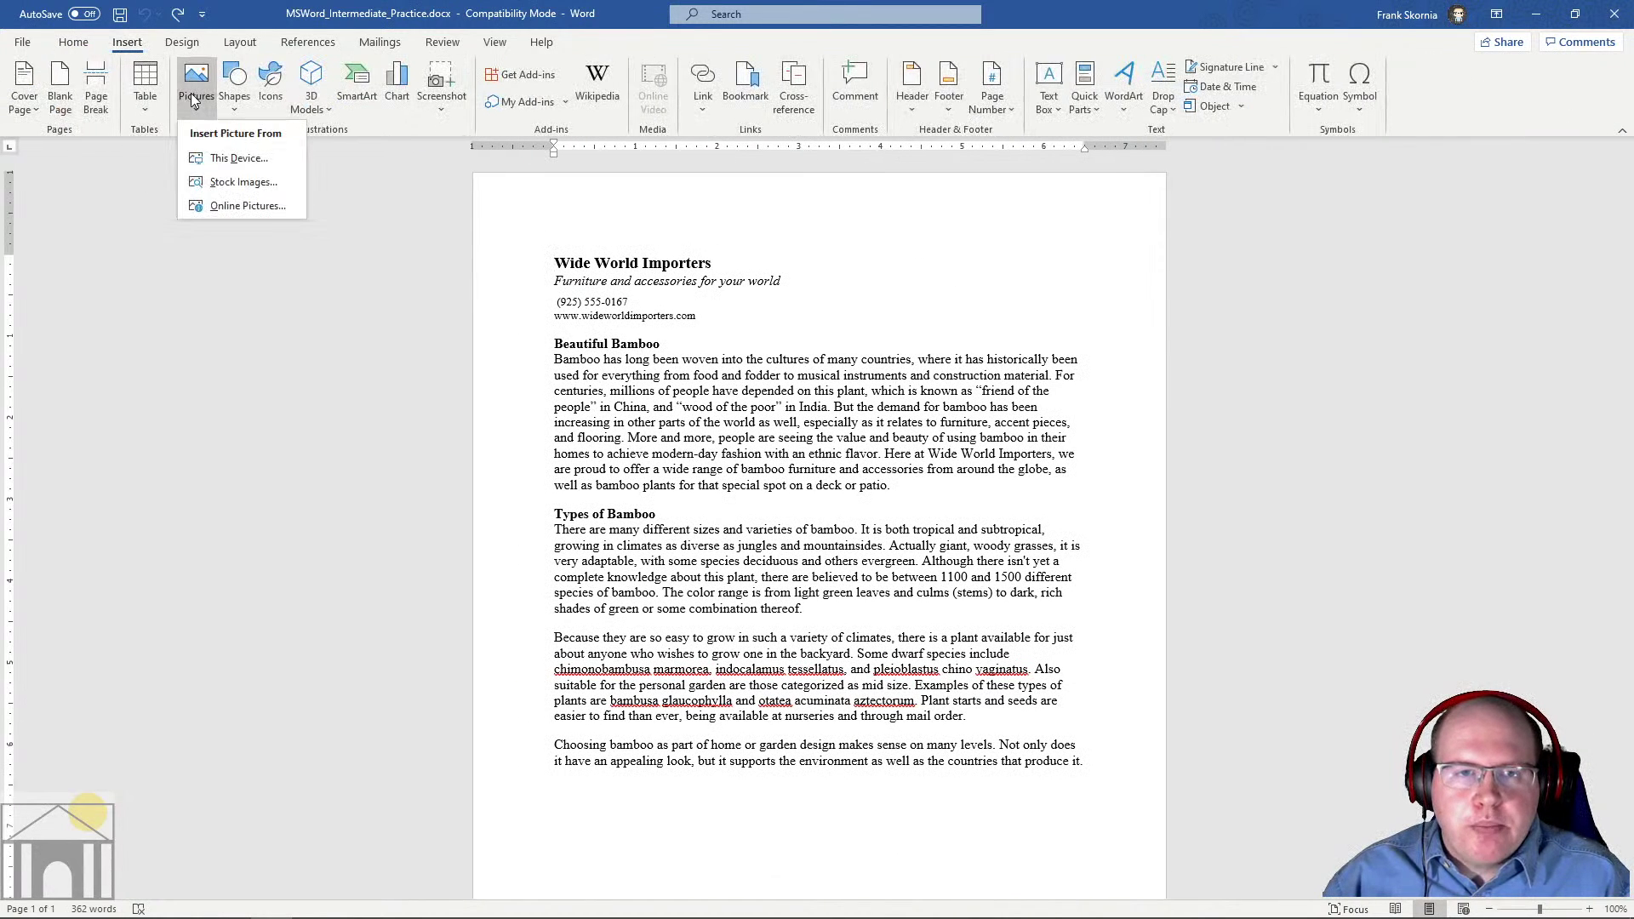
click(225, 159)
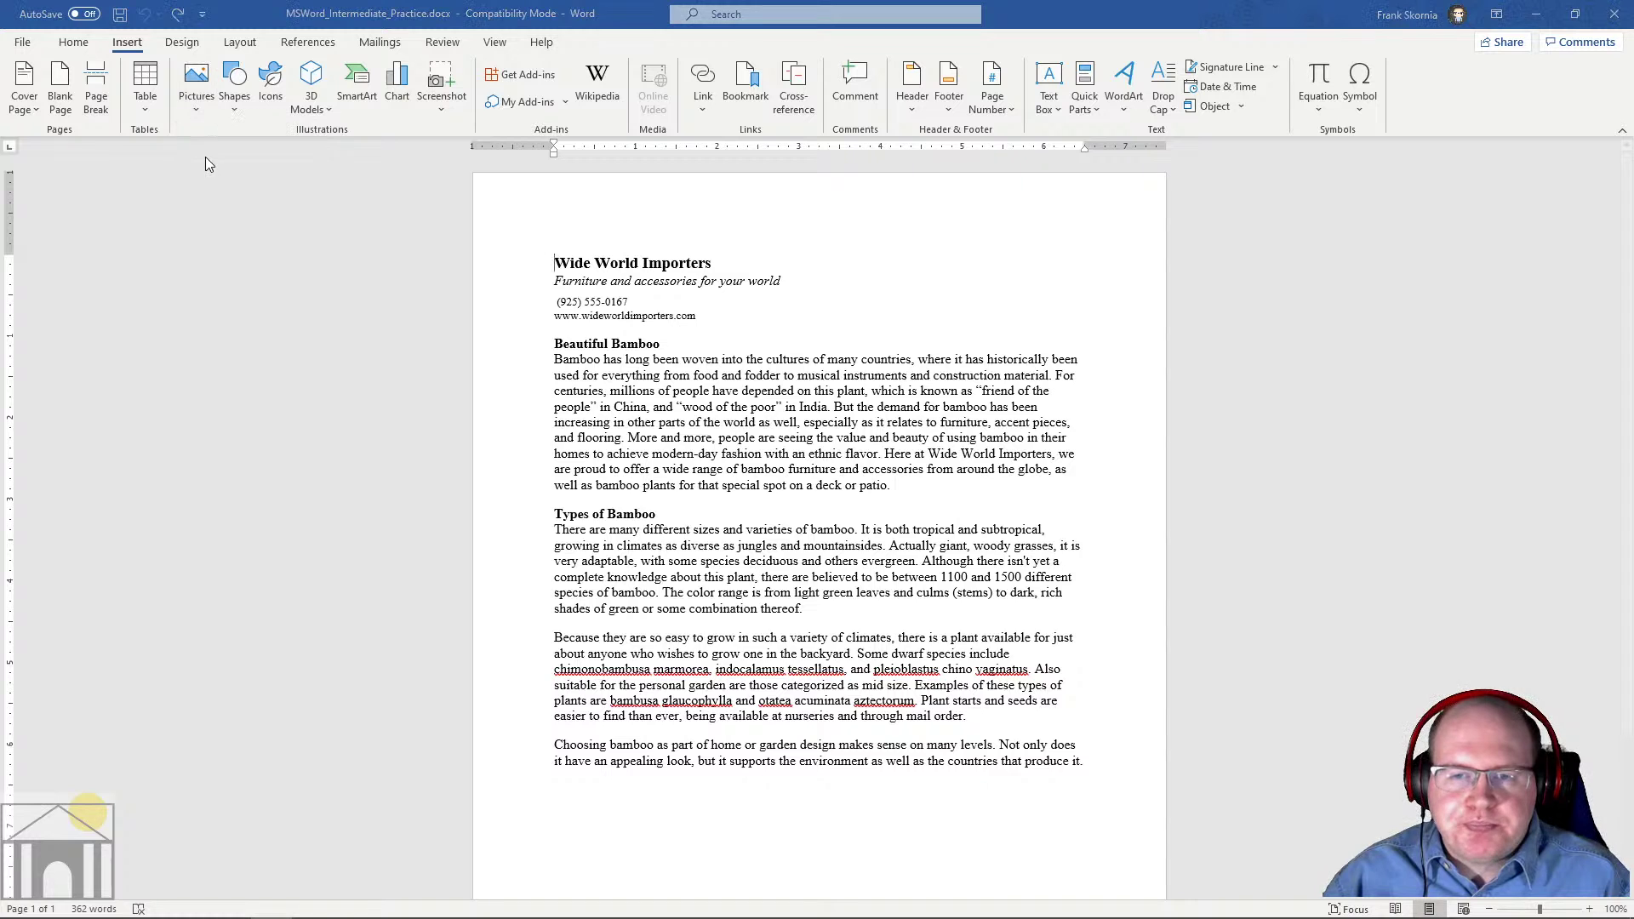
click(866, 384)
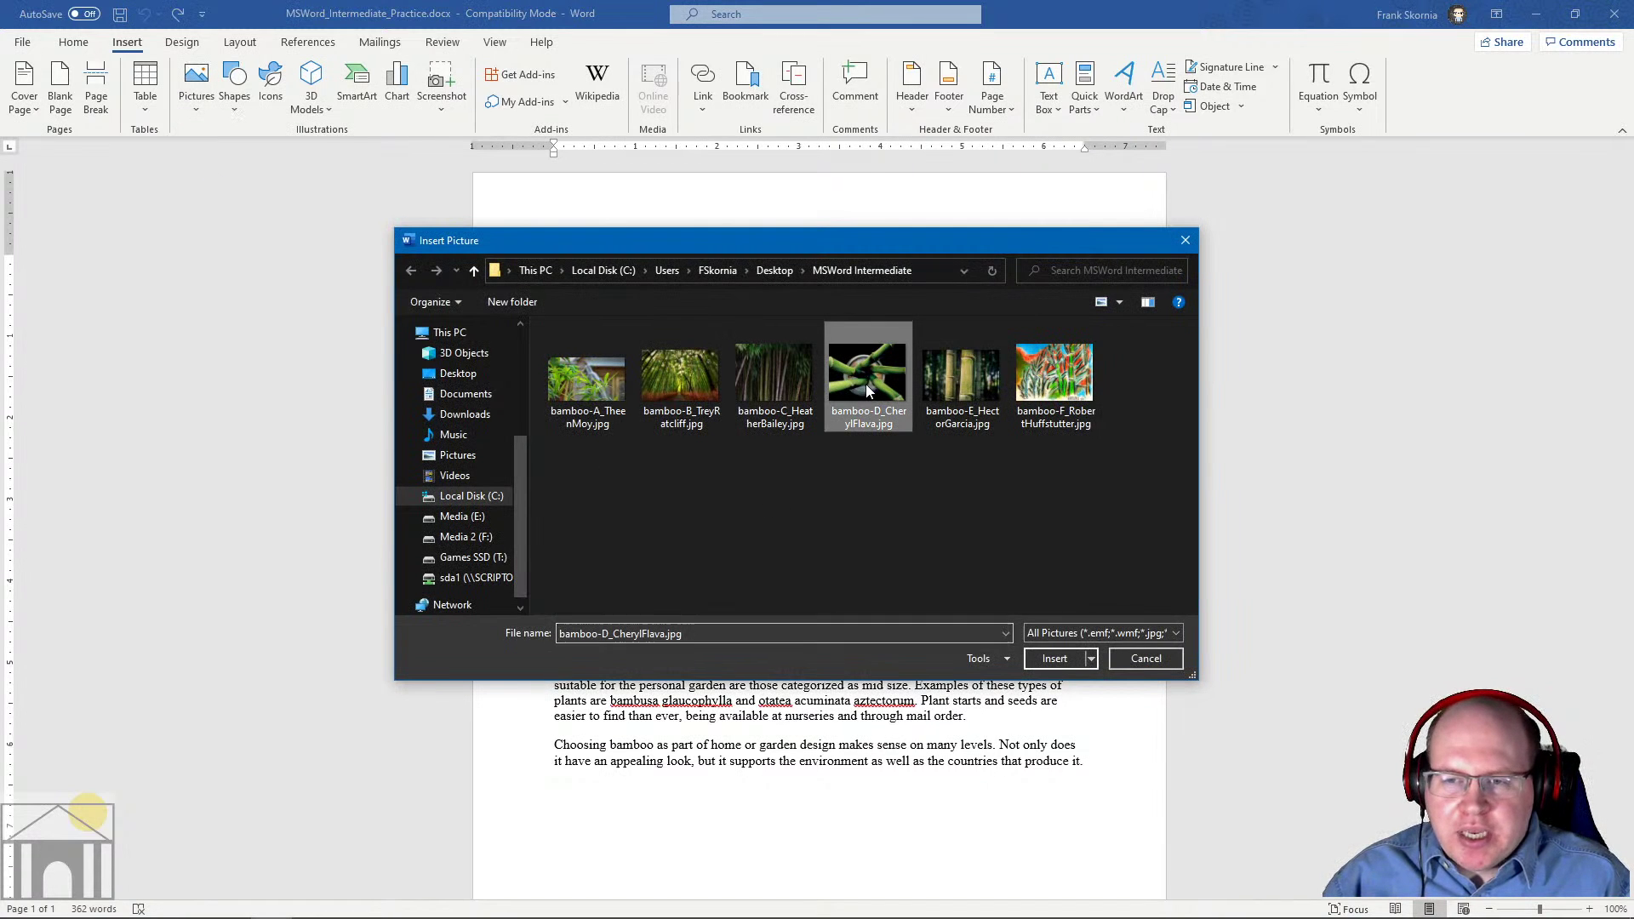
click(1054, 658)
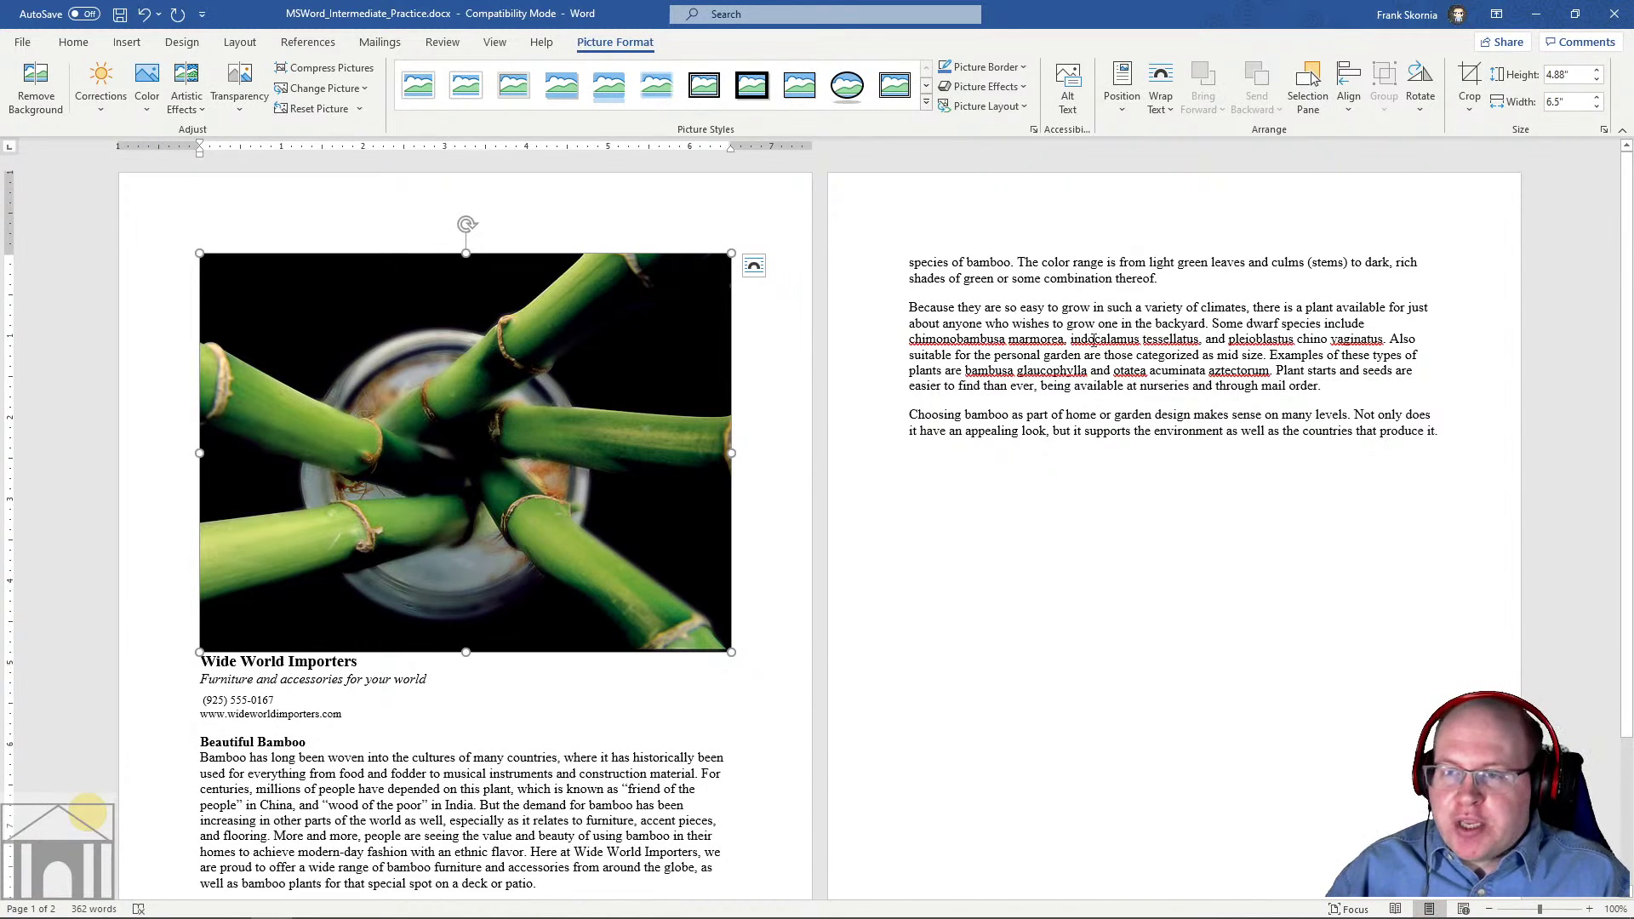
Insert the bamboo-F picture from this device directly before "More and more" in the Beautiful Bamboo paragraph
scroll(419, 649, down, 4)
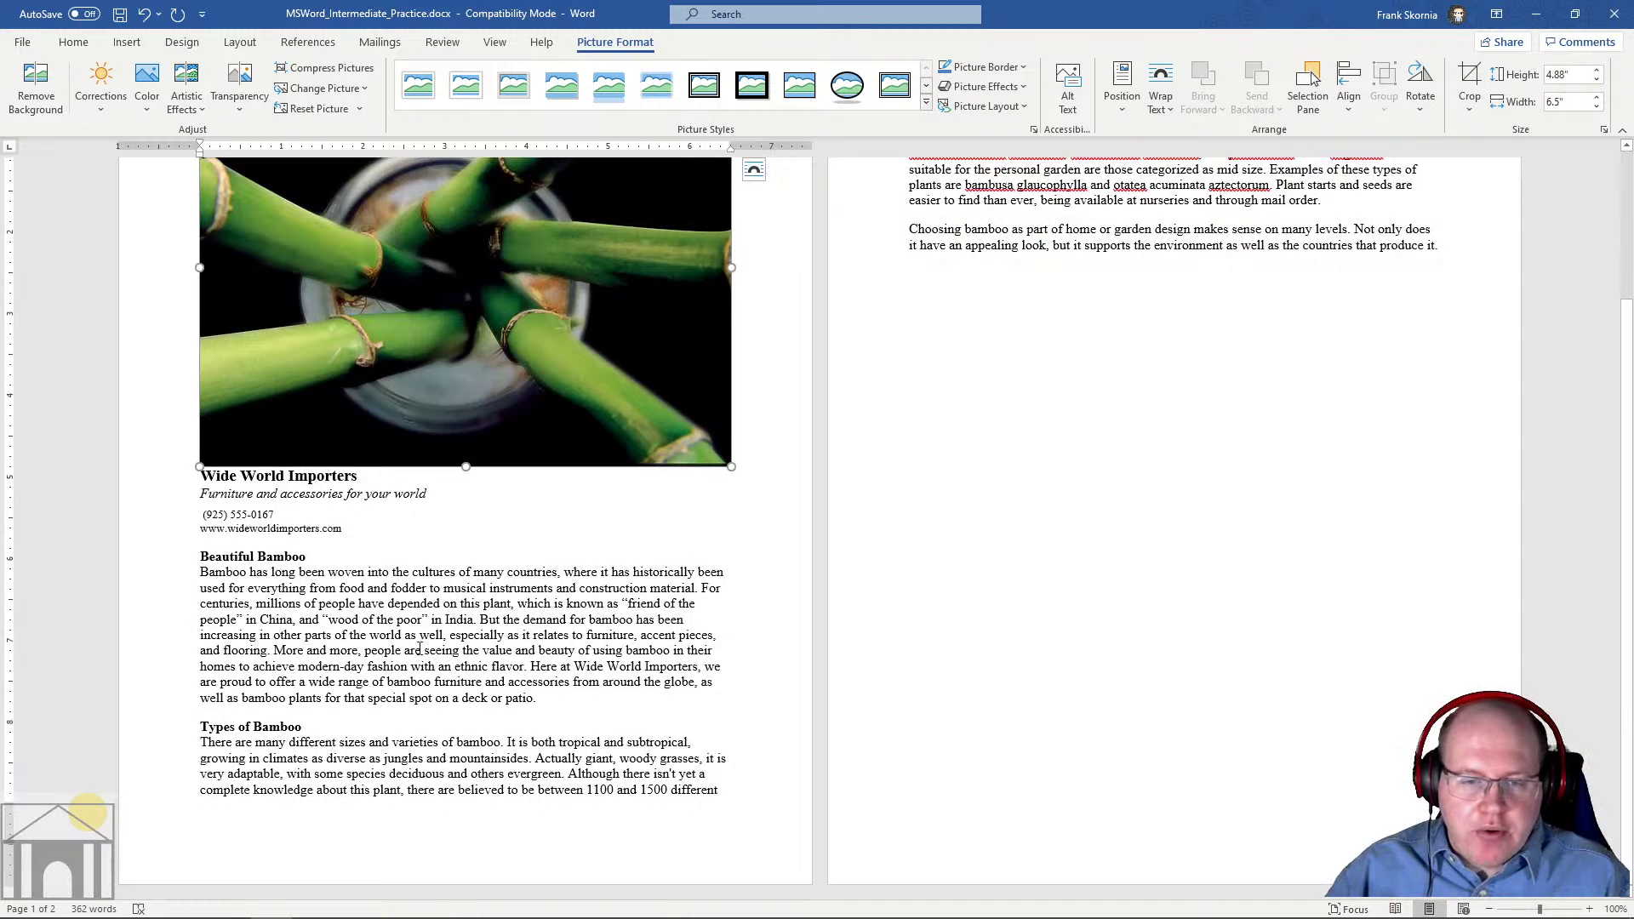
click(275, 648)
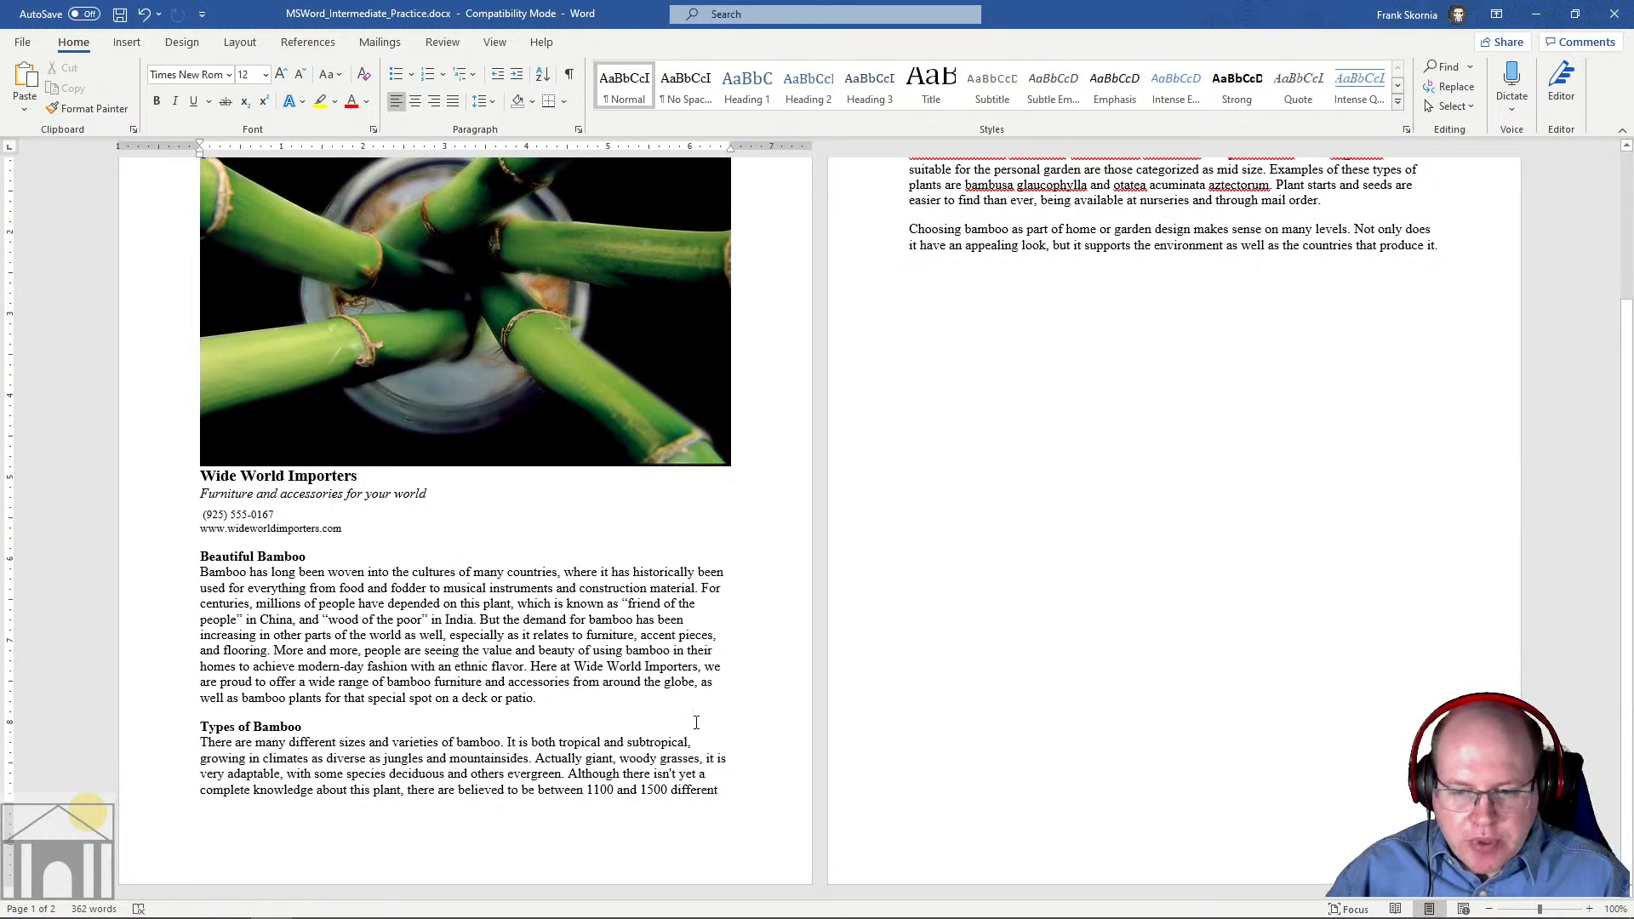
click(1589, 909)
click(1589, 909)
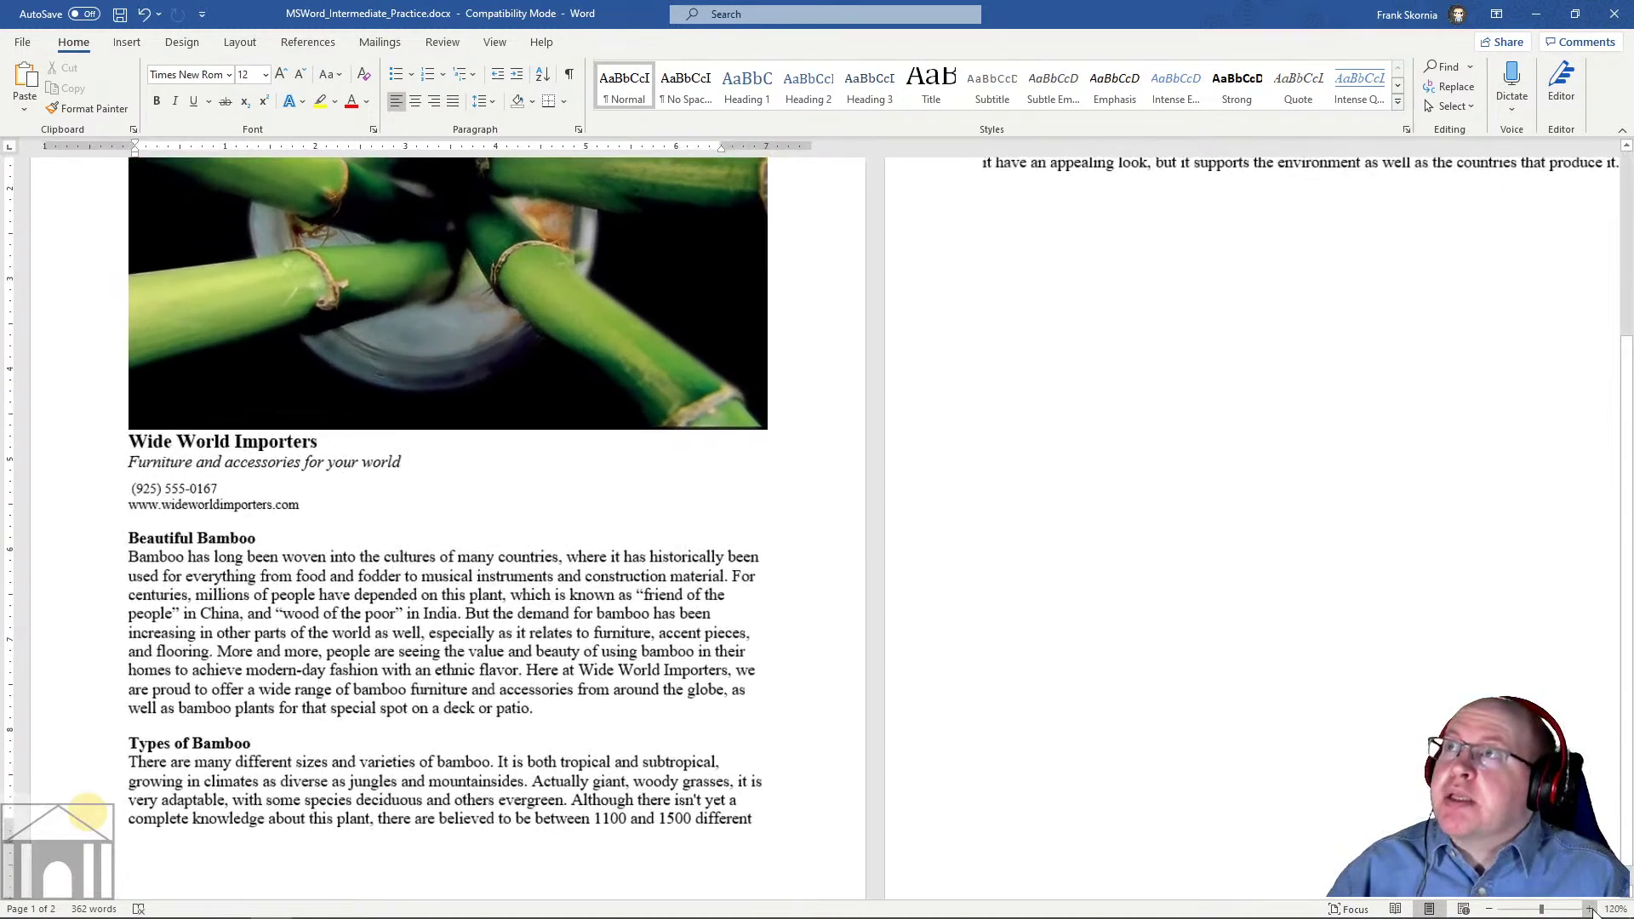
click(1589, 909)
click(1589, 909)
click(1589, 909)
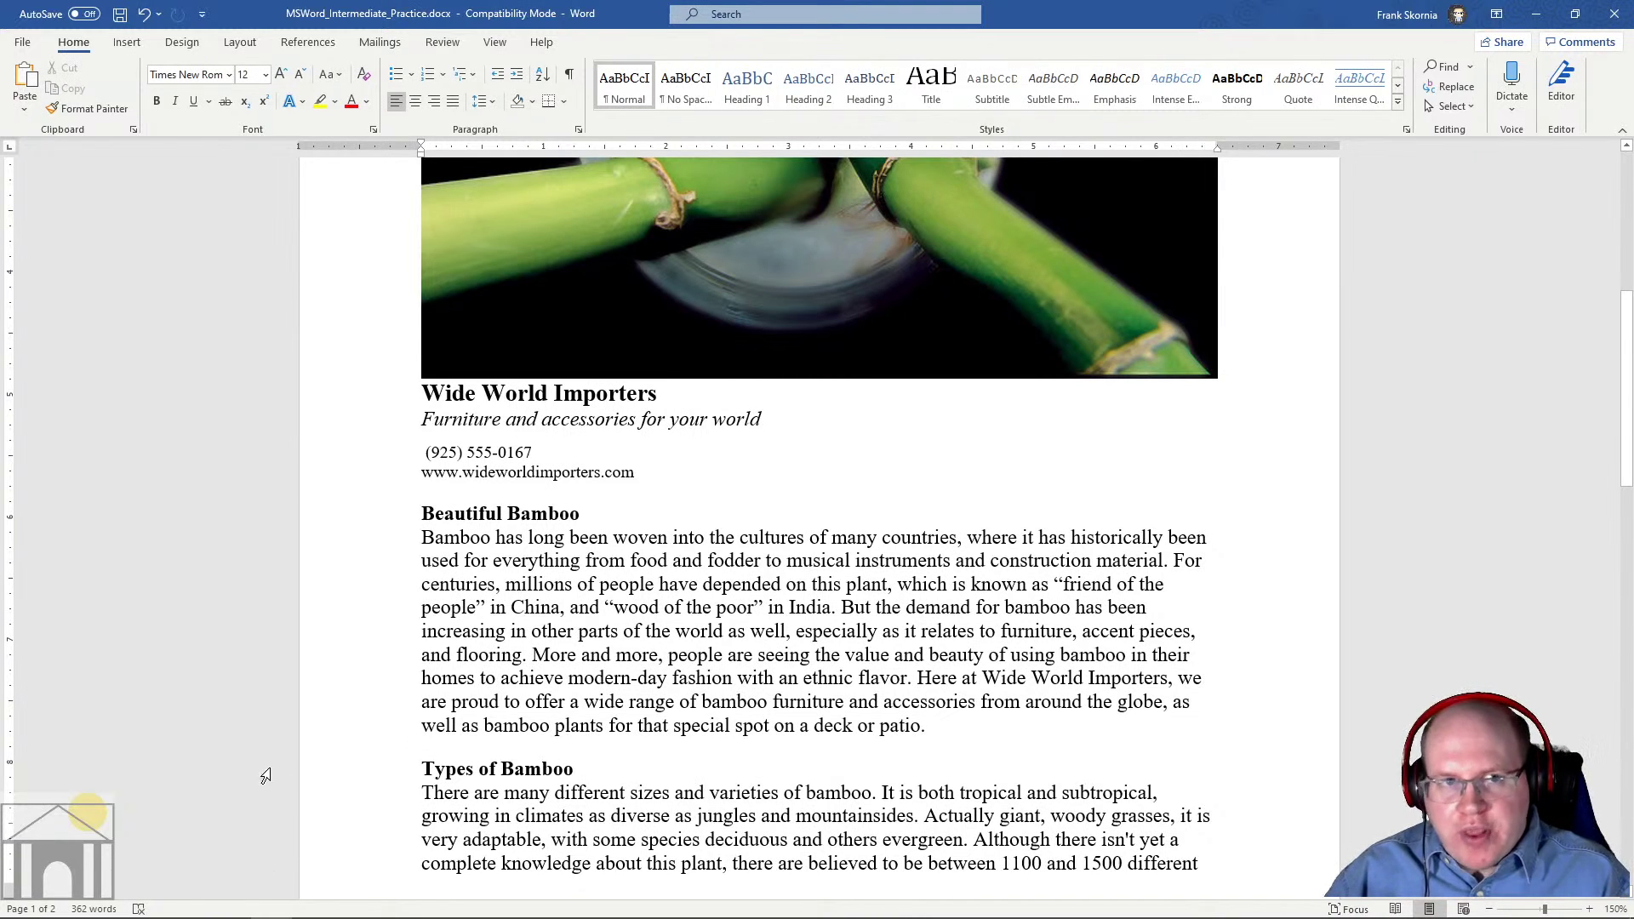
click(134, 47)
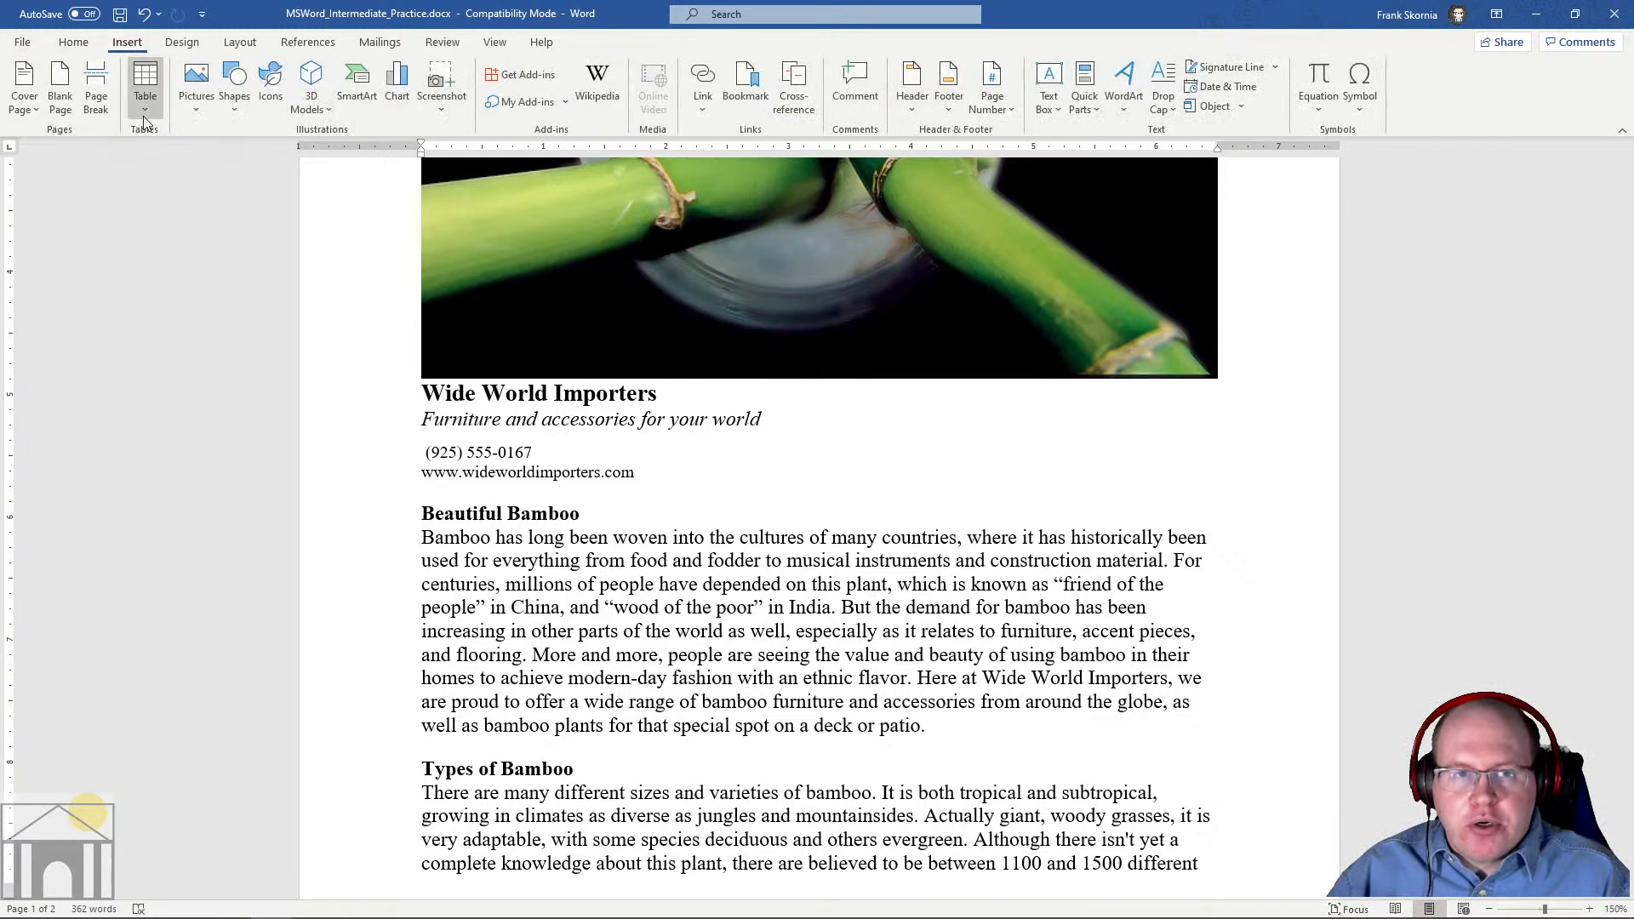
click(202, 107)
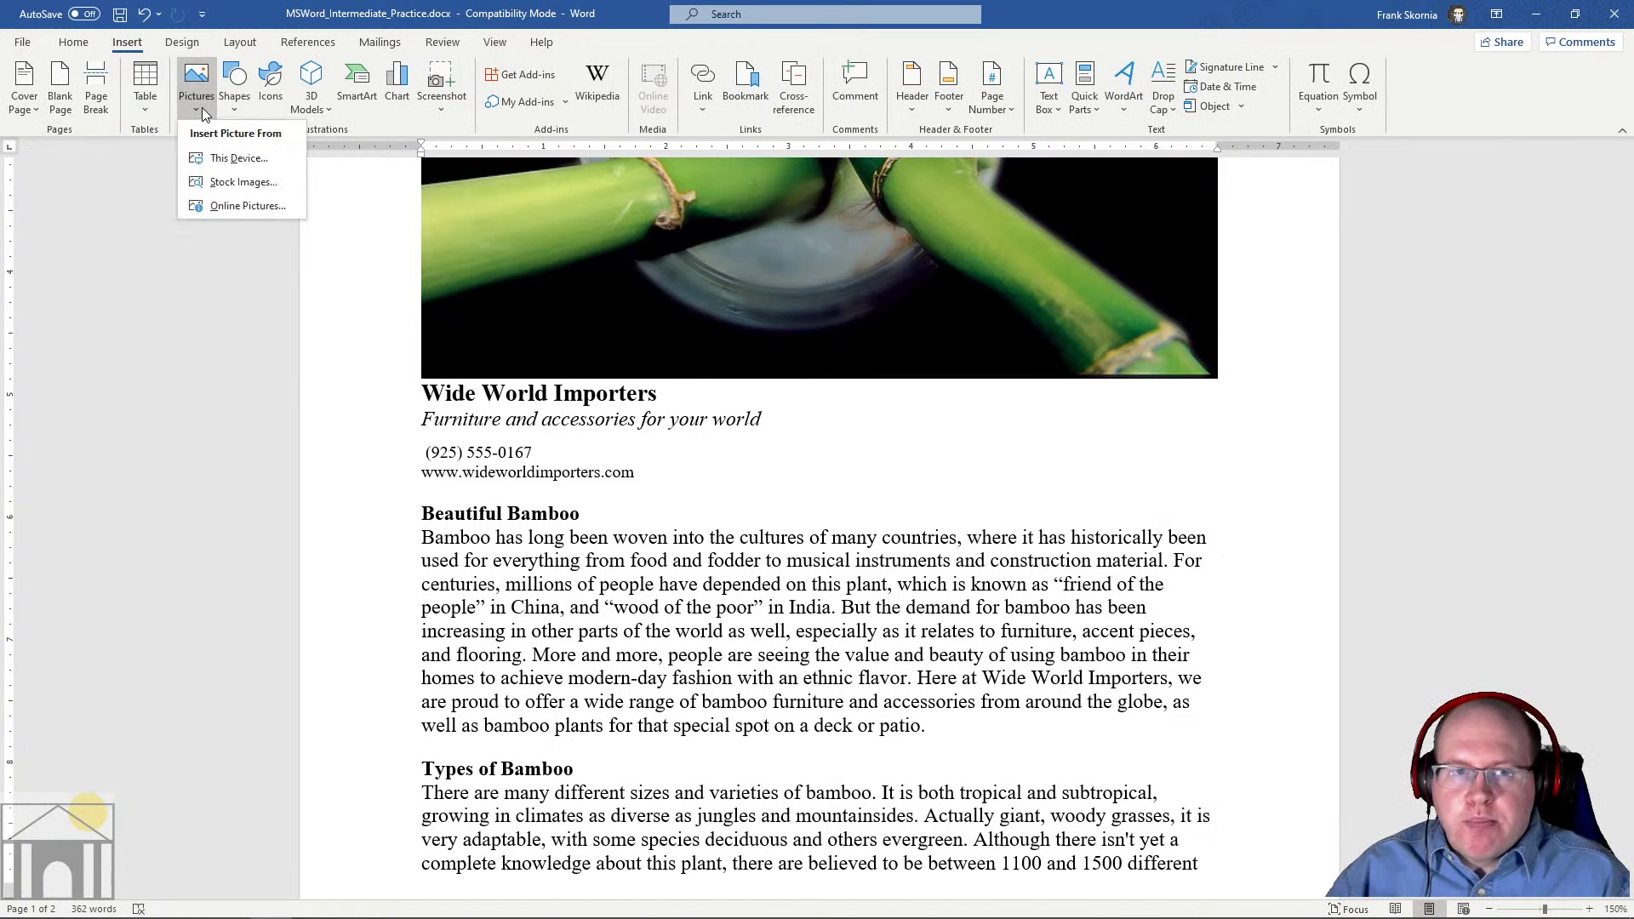
click(218, 158)
click(1055, 374)
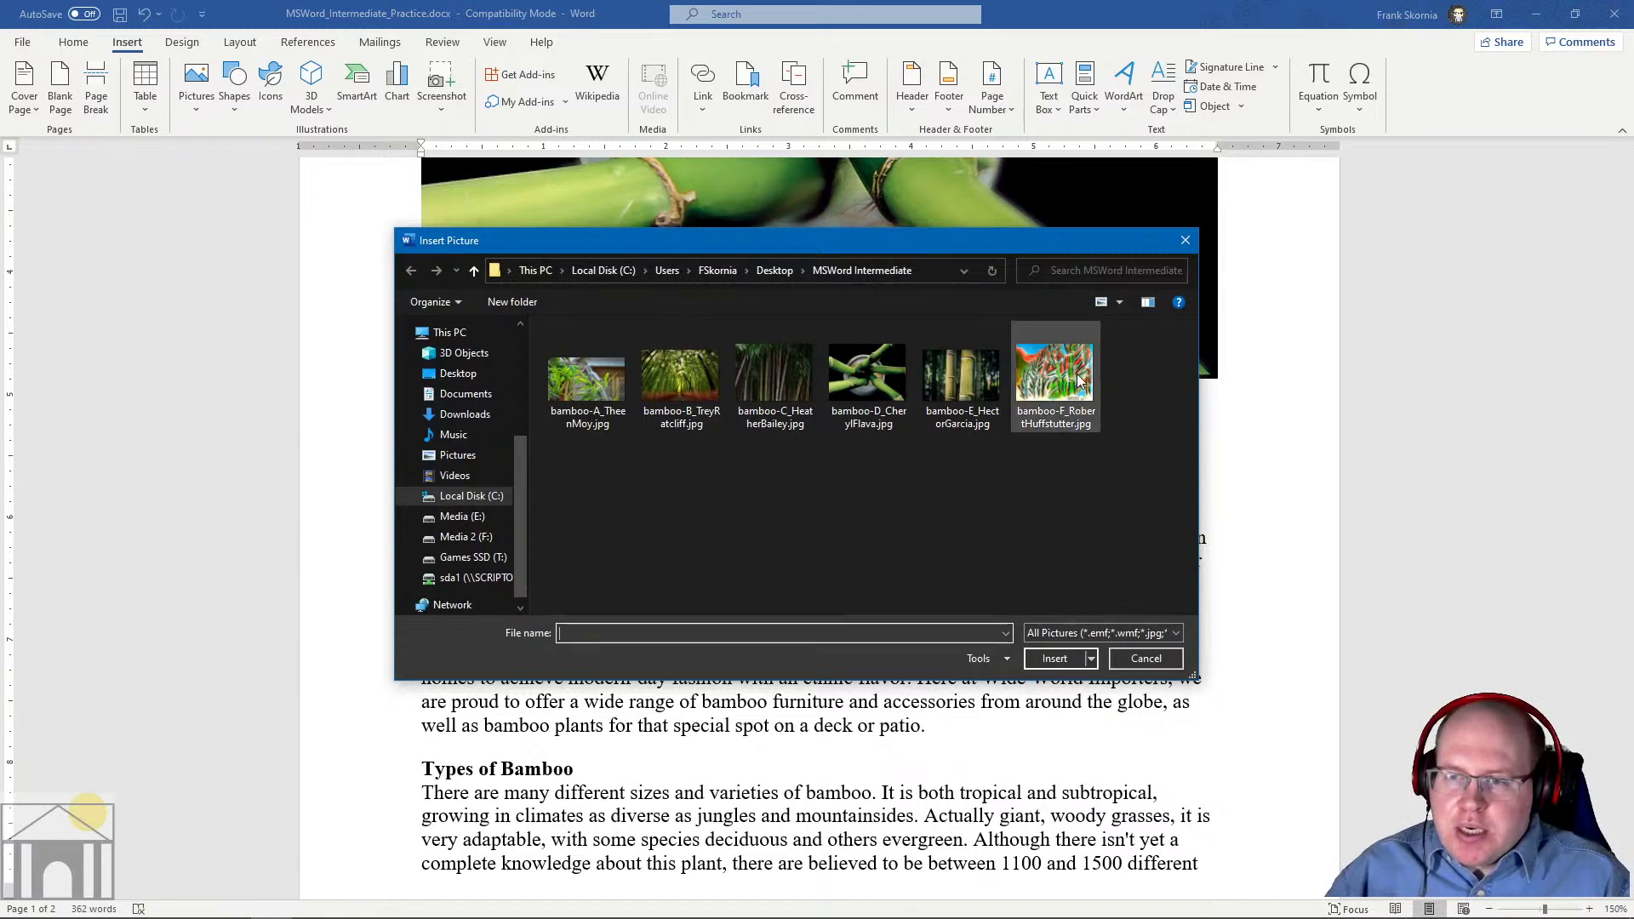
click(1054, 658)
scroll(851, 612, up, 5)
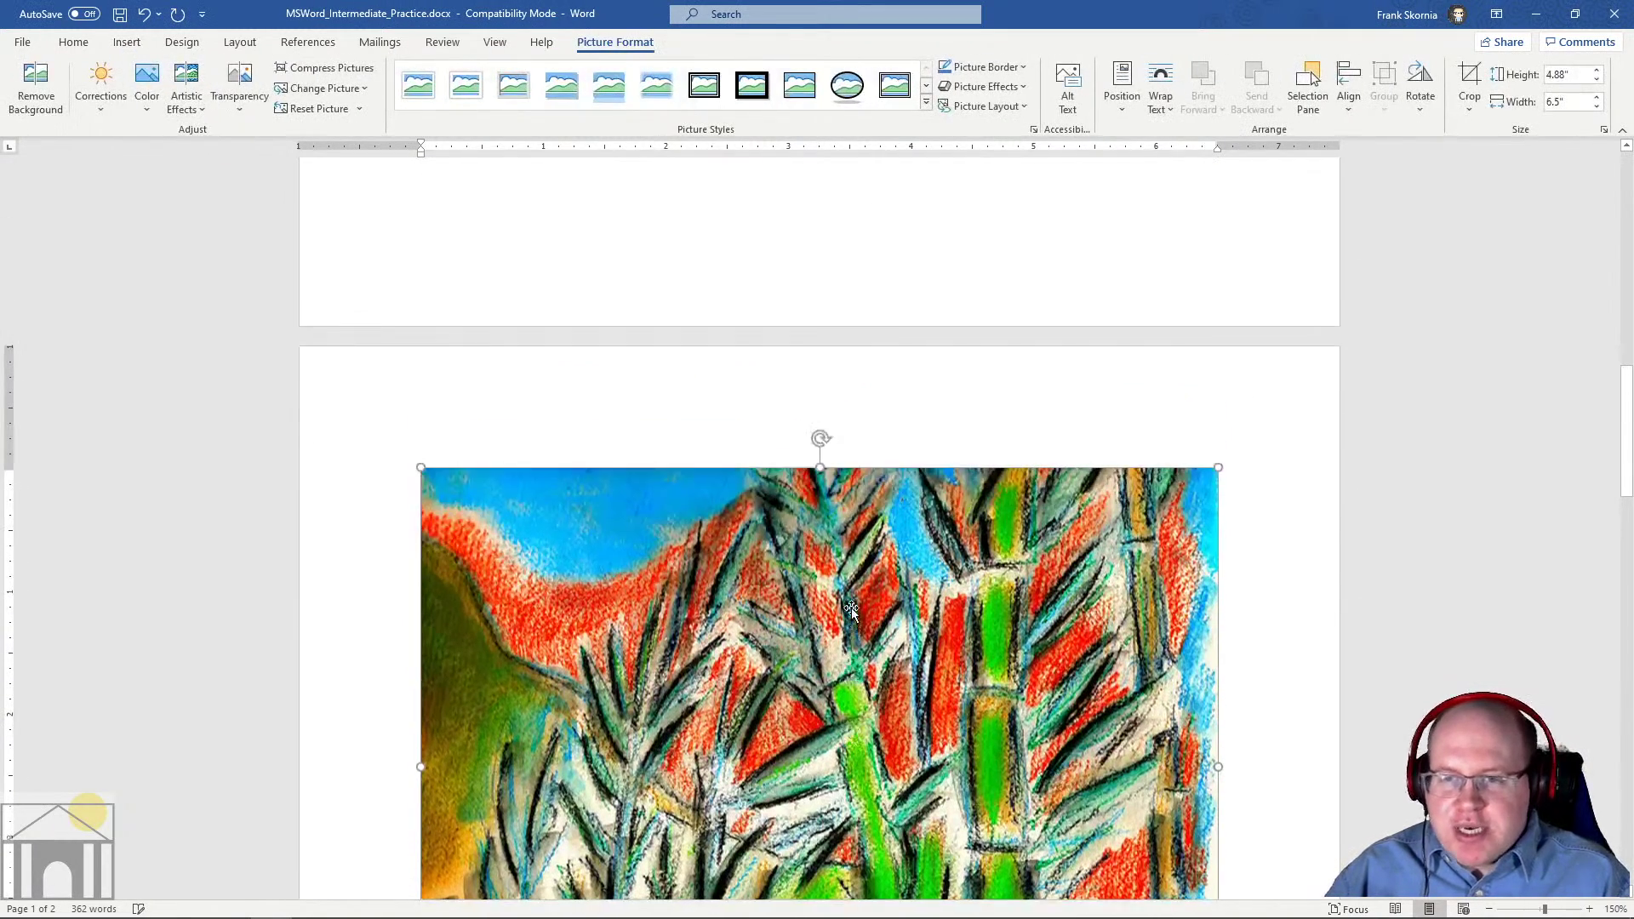
scroll(852, 611, down, 10)
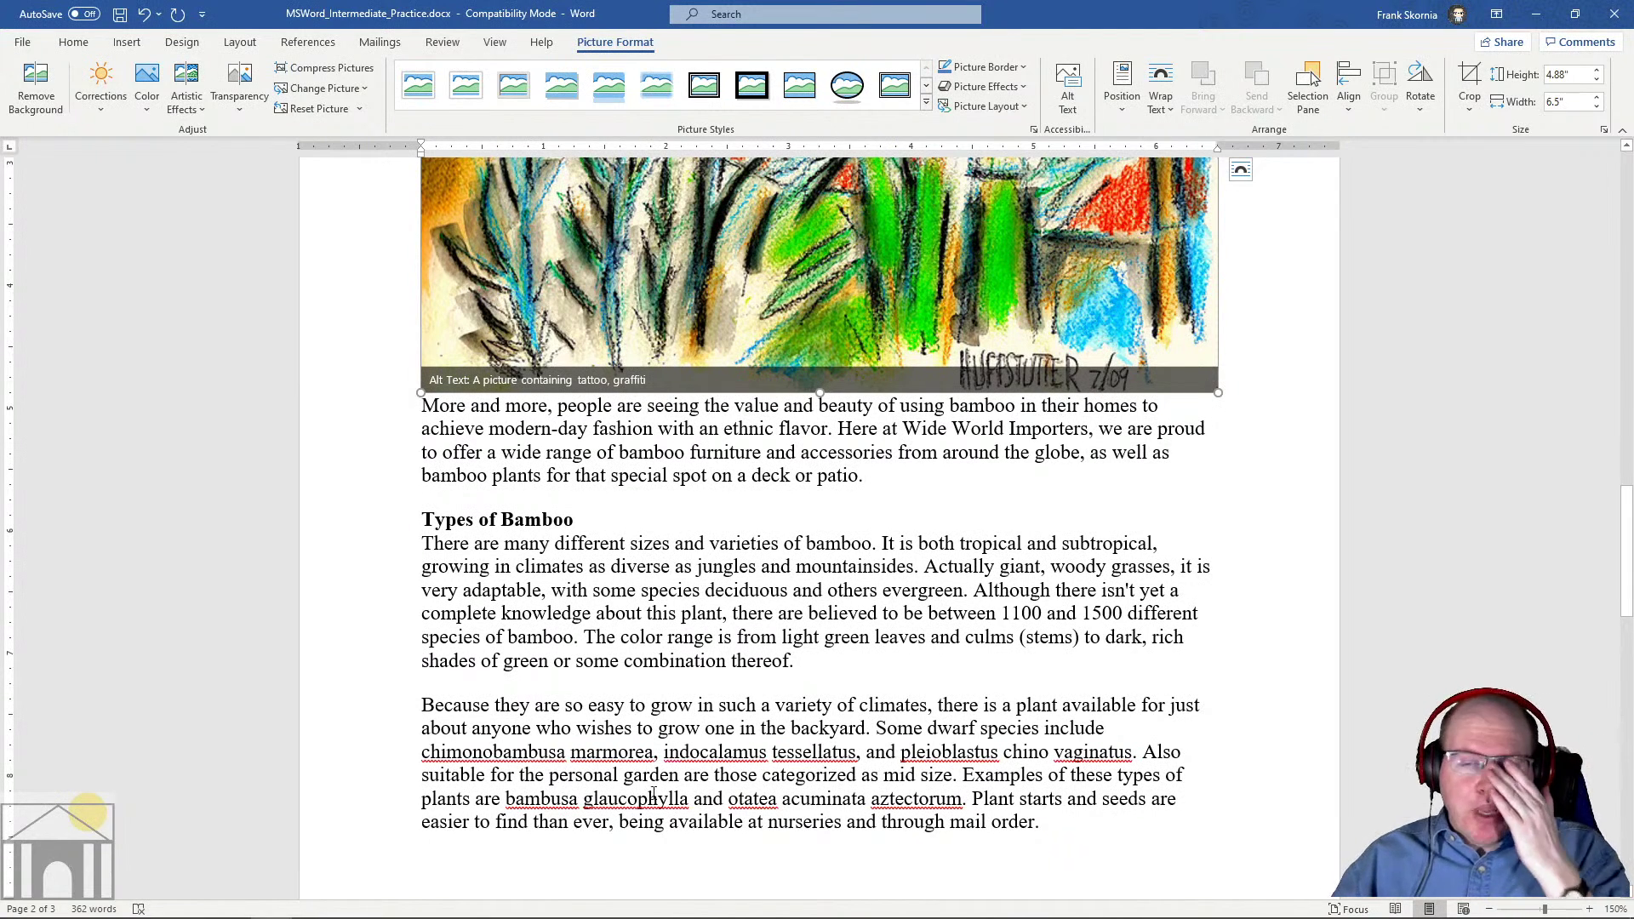
Review both inserted bamboo pictures in the document and reduce the zoom to 90% to view the pages side by side
scroll(653, 793, up, 12)
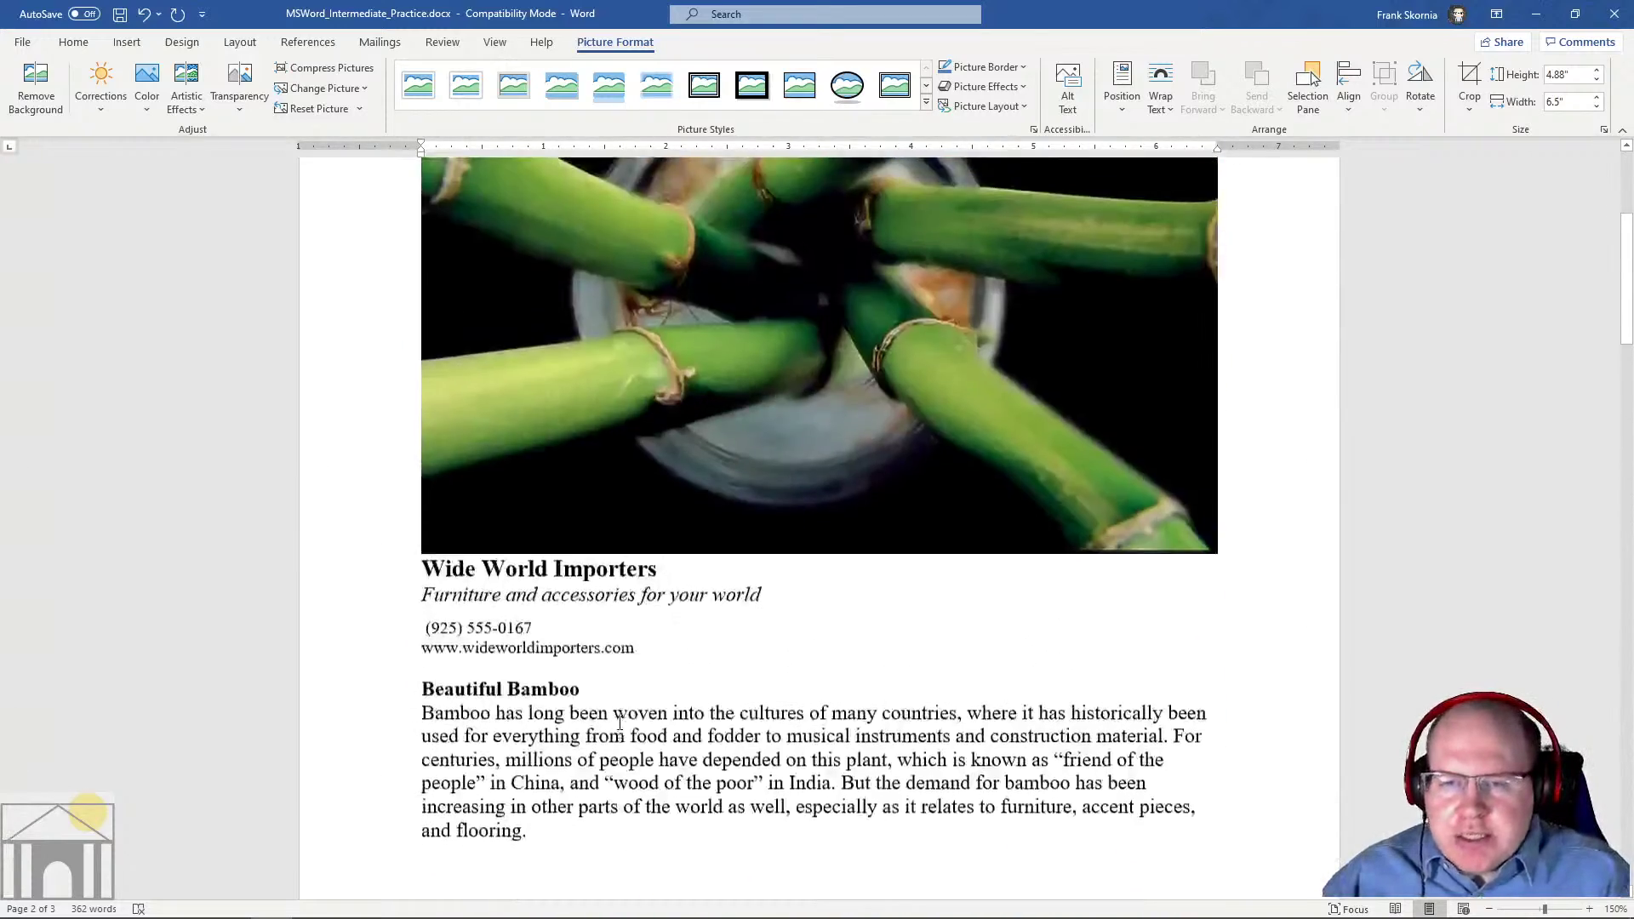
scroll(621, 723, up, 3)
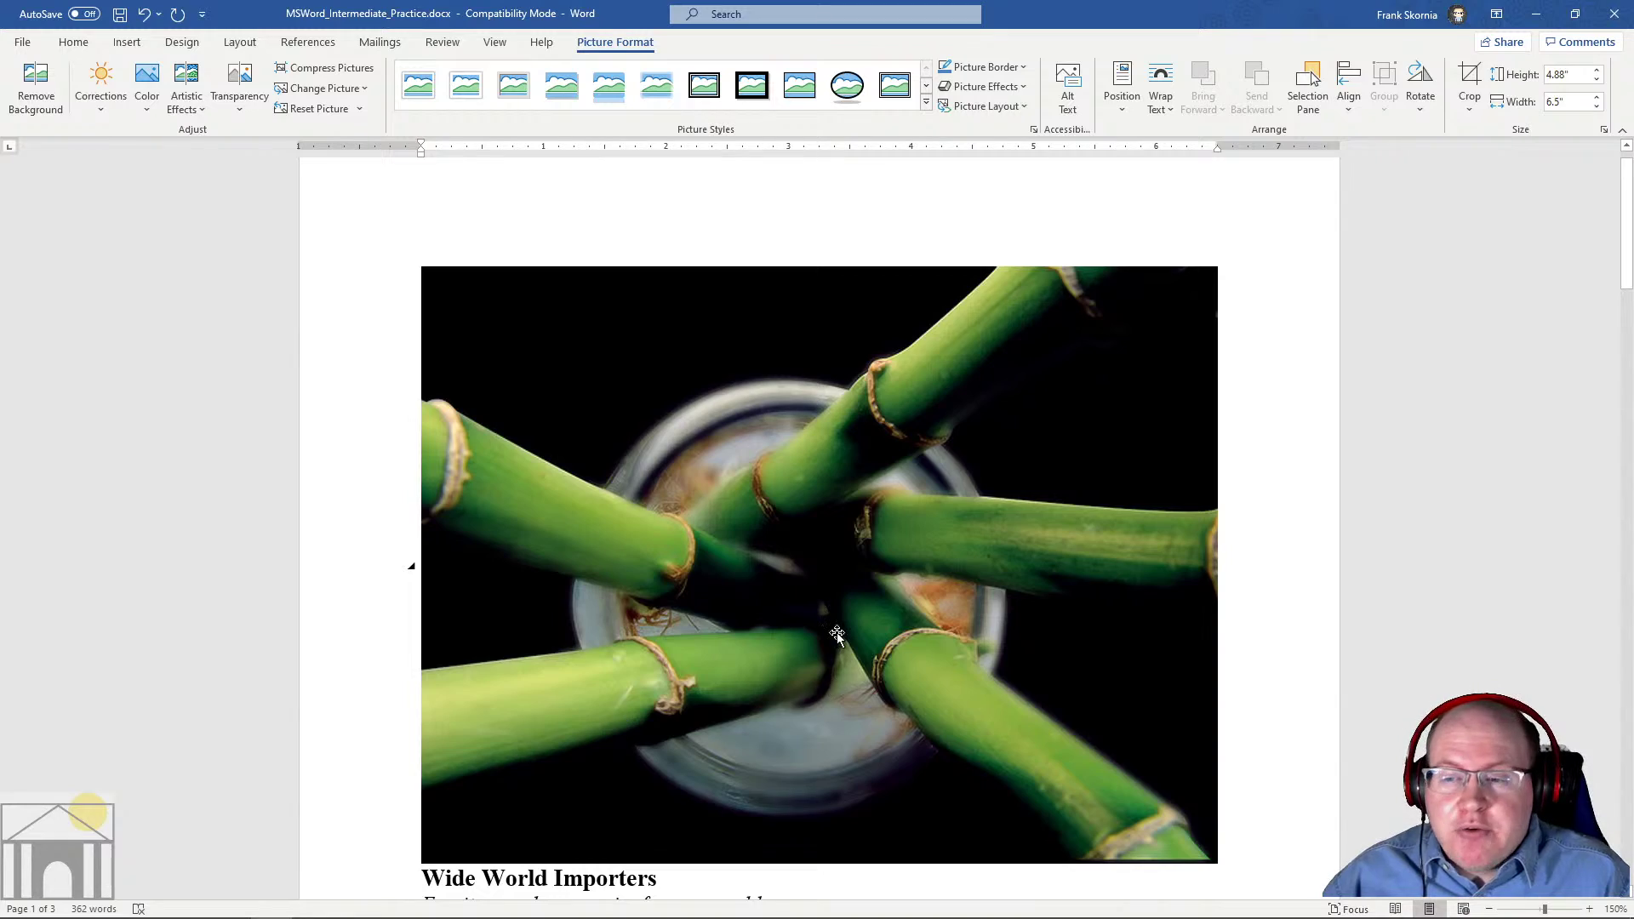
scroll(834, 635, down, 3)
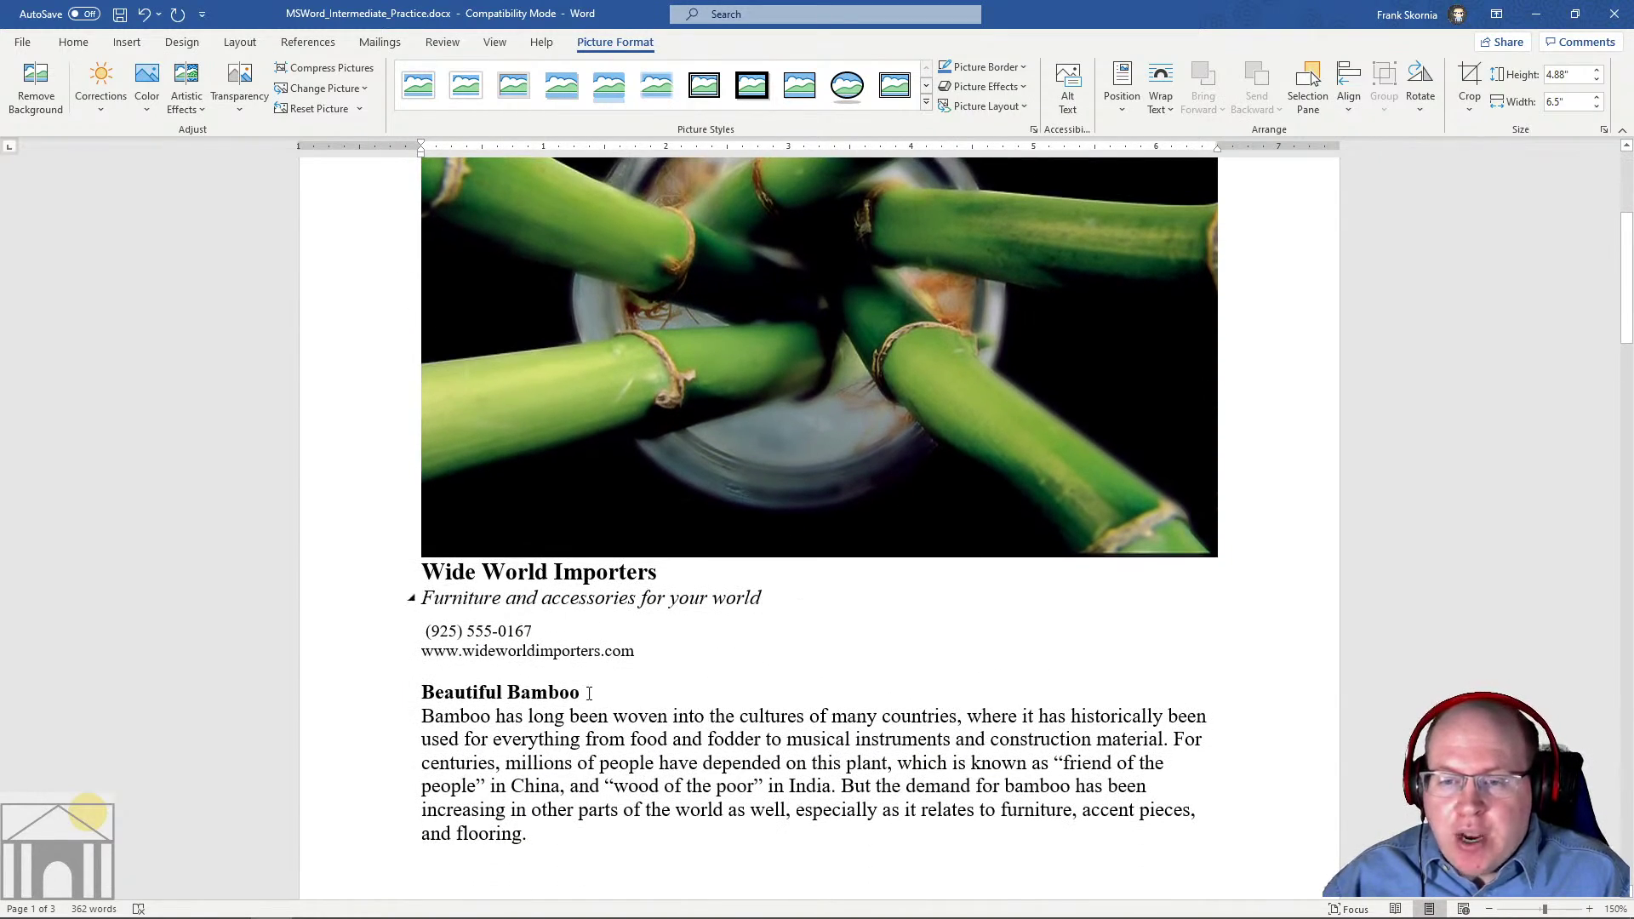
scroll(1182, 443, down, 6)
scroll(1172, 445, up, 7)
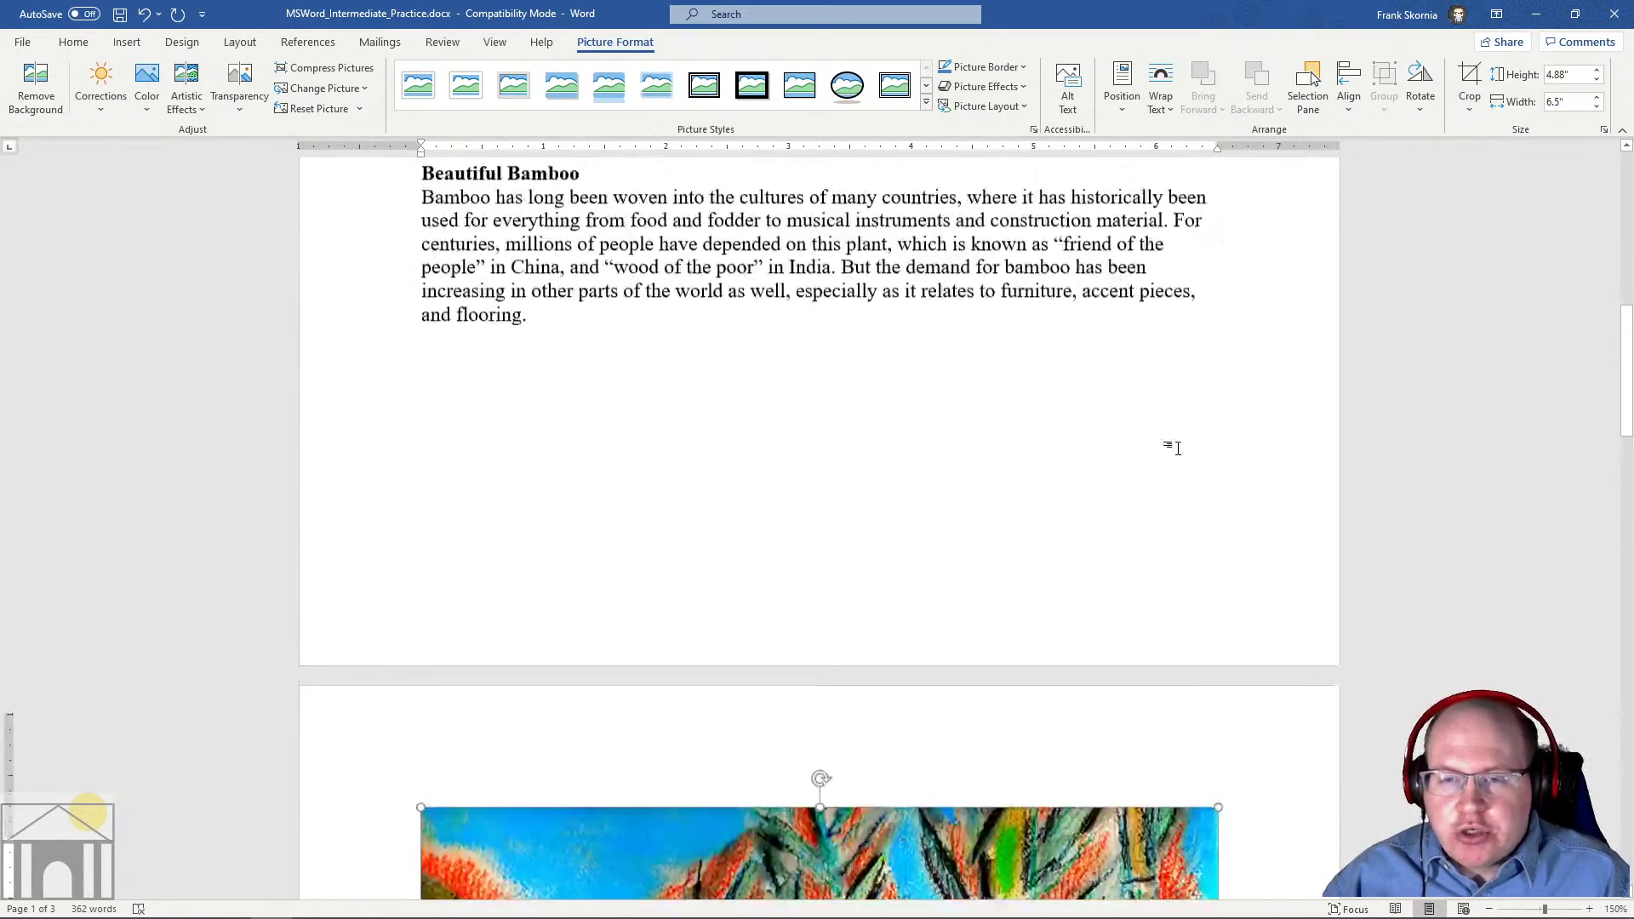
scroll(1150, 477, up, 2)
scroll(1150, 476, down, 5)
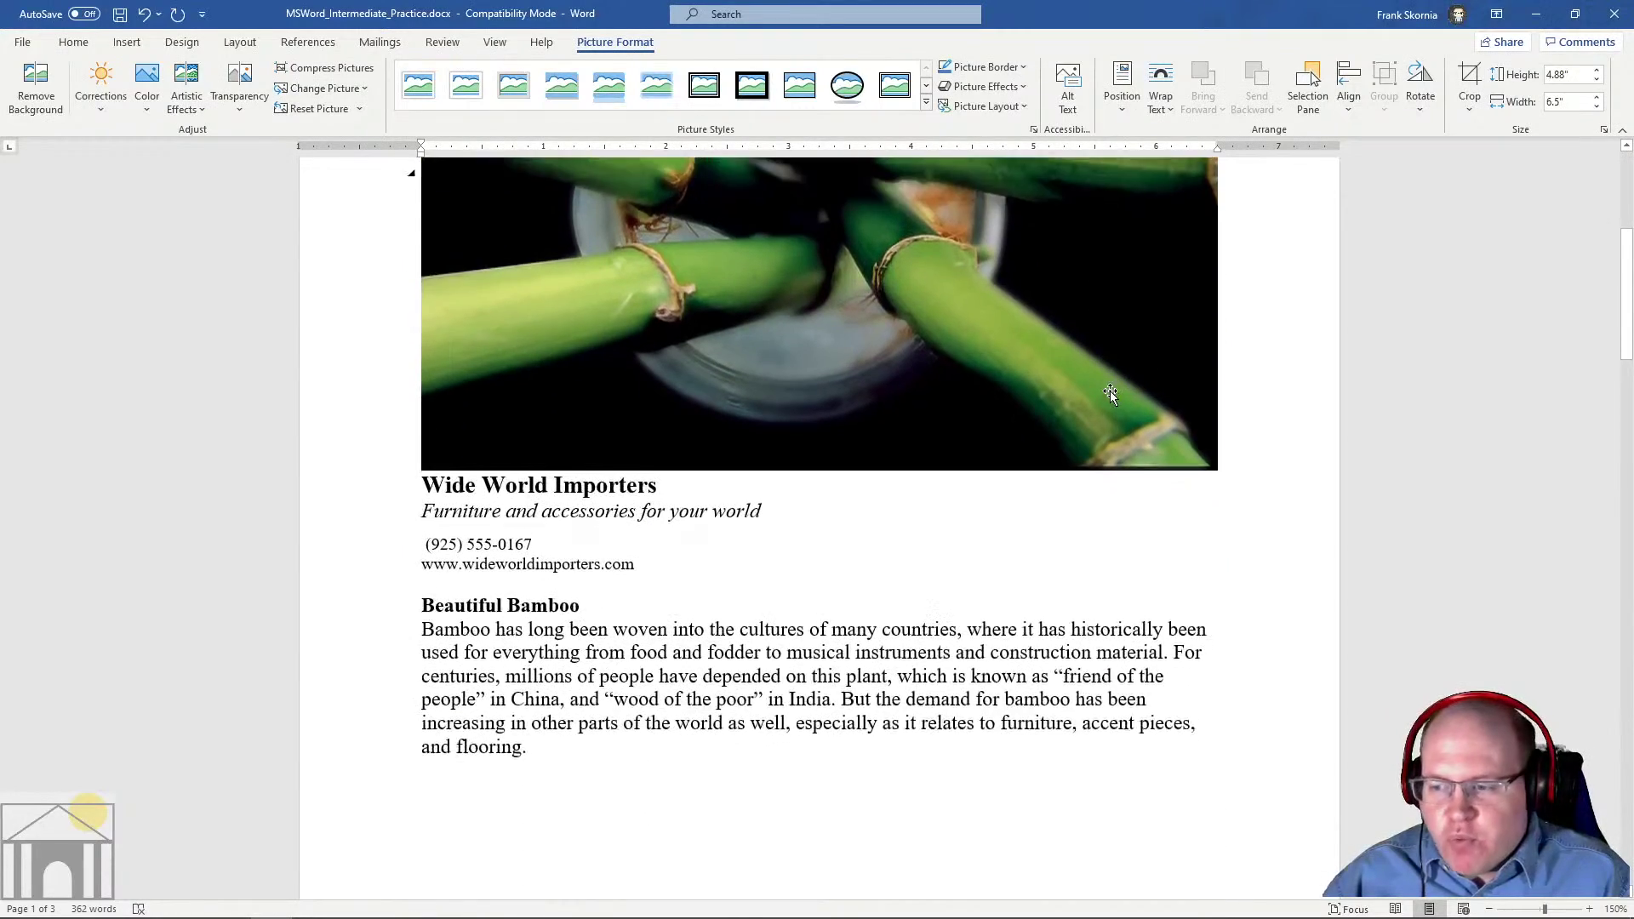
click(1489, 909)
click(1490, 909)
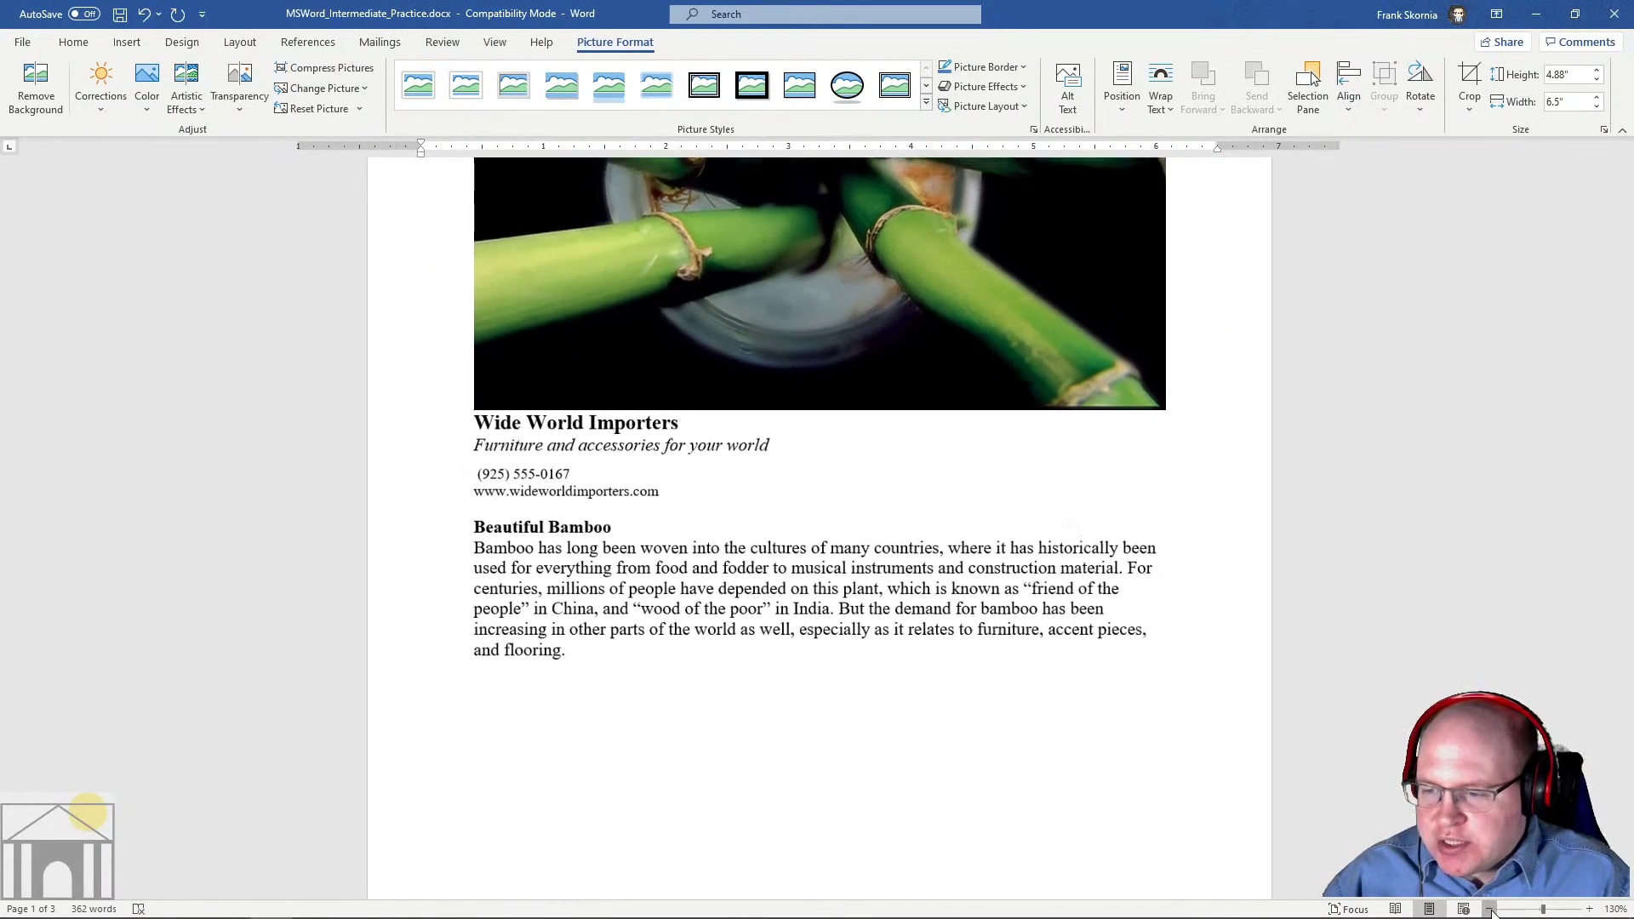
click(1489, 909)
click(1490, 909)
click(1490, 909)
click(1490, 909)
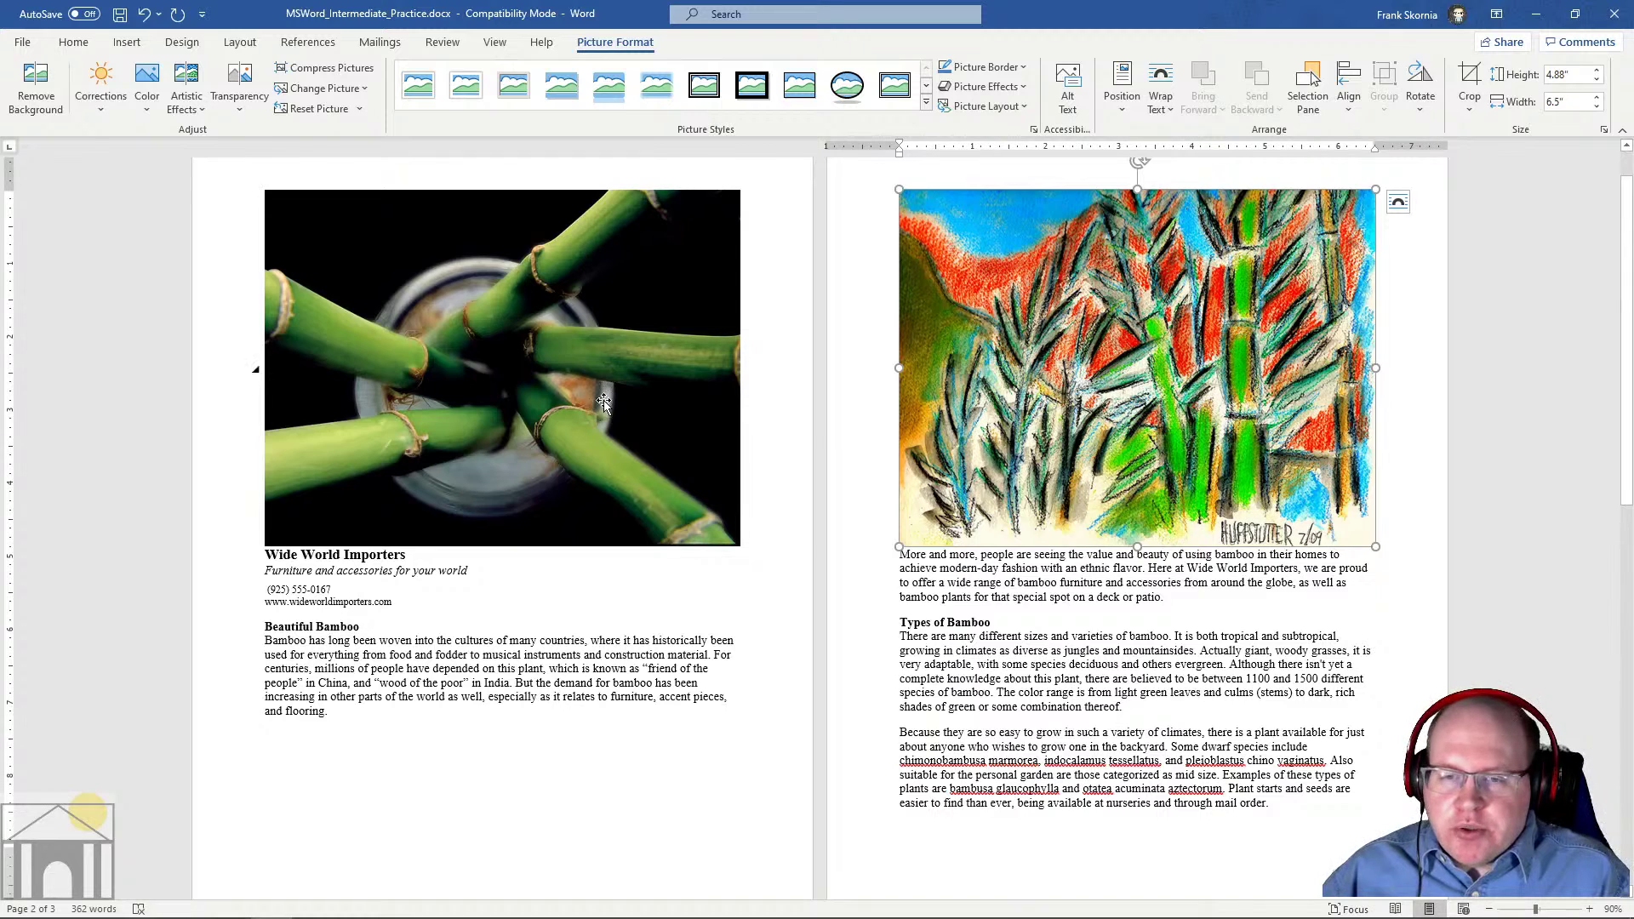
Try to remove the background of the picture above the Wide World Importers title, marking missing parts of the bamboo stalks as areas to keep
click(482, 402)
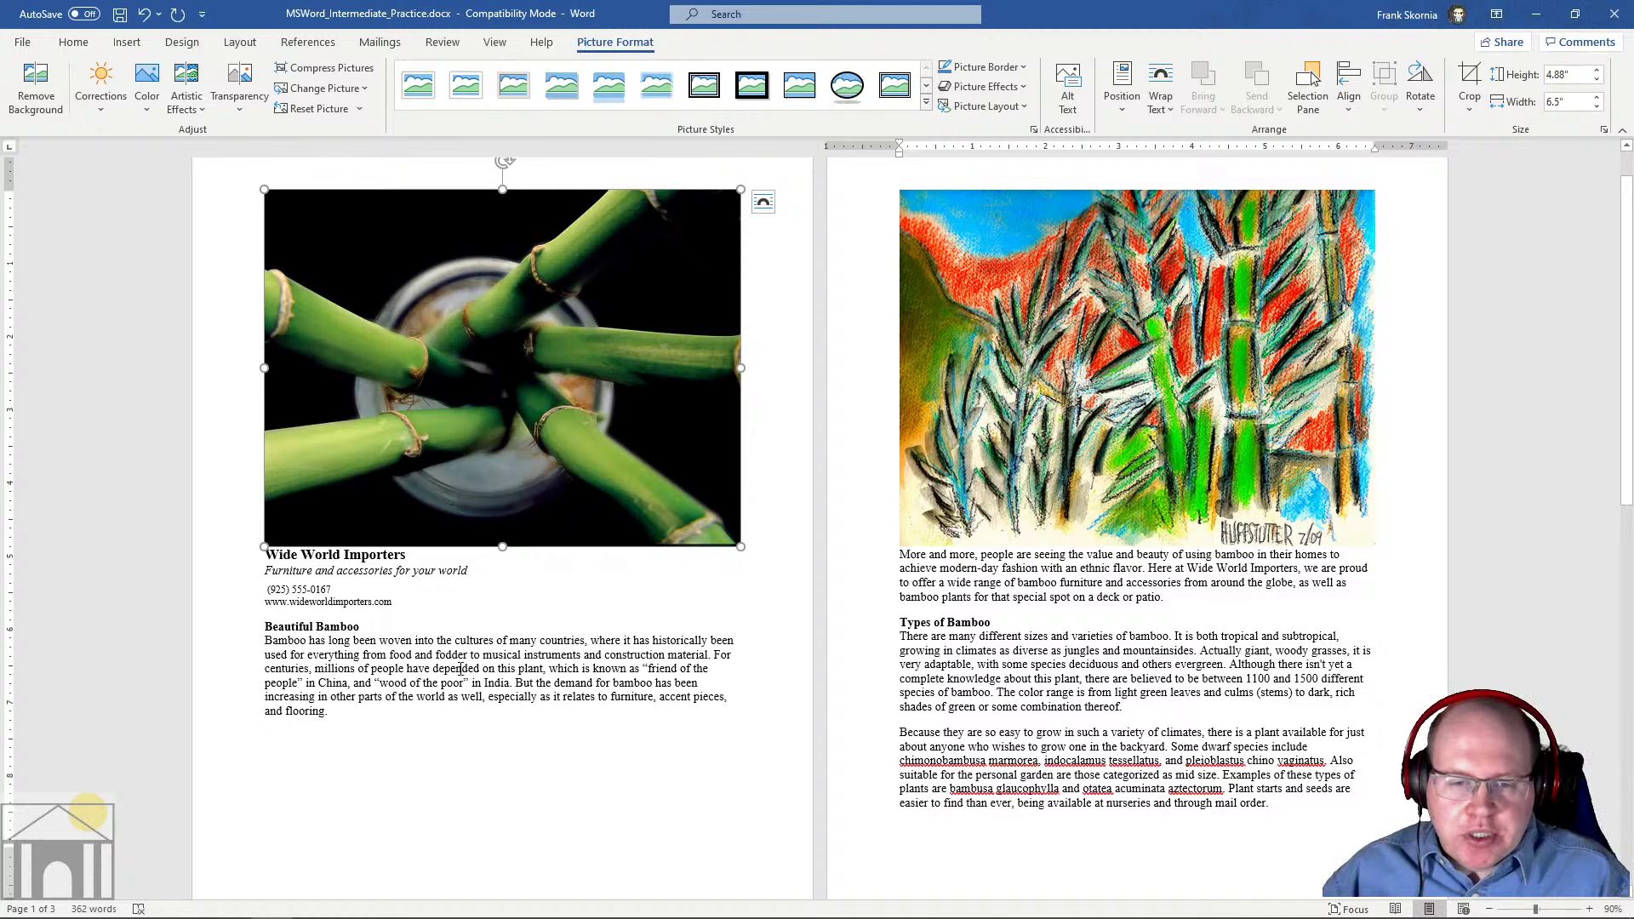
click(497, 674)
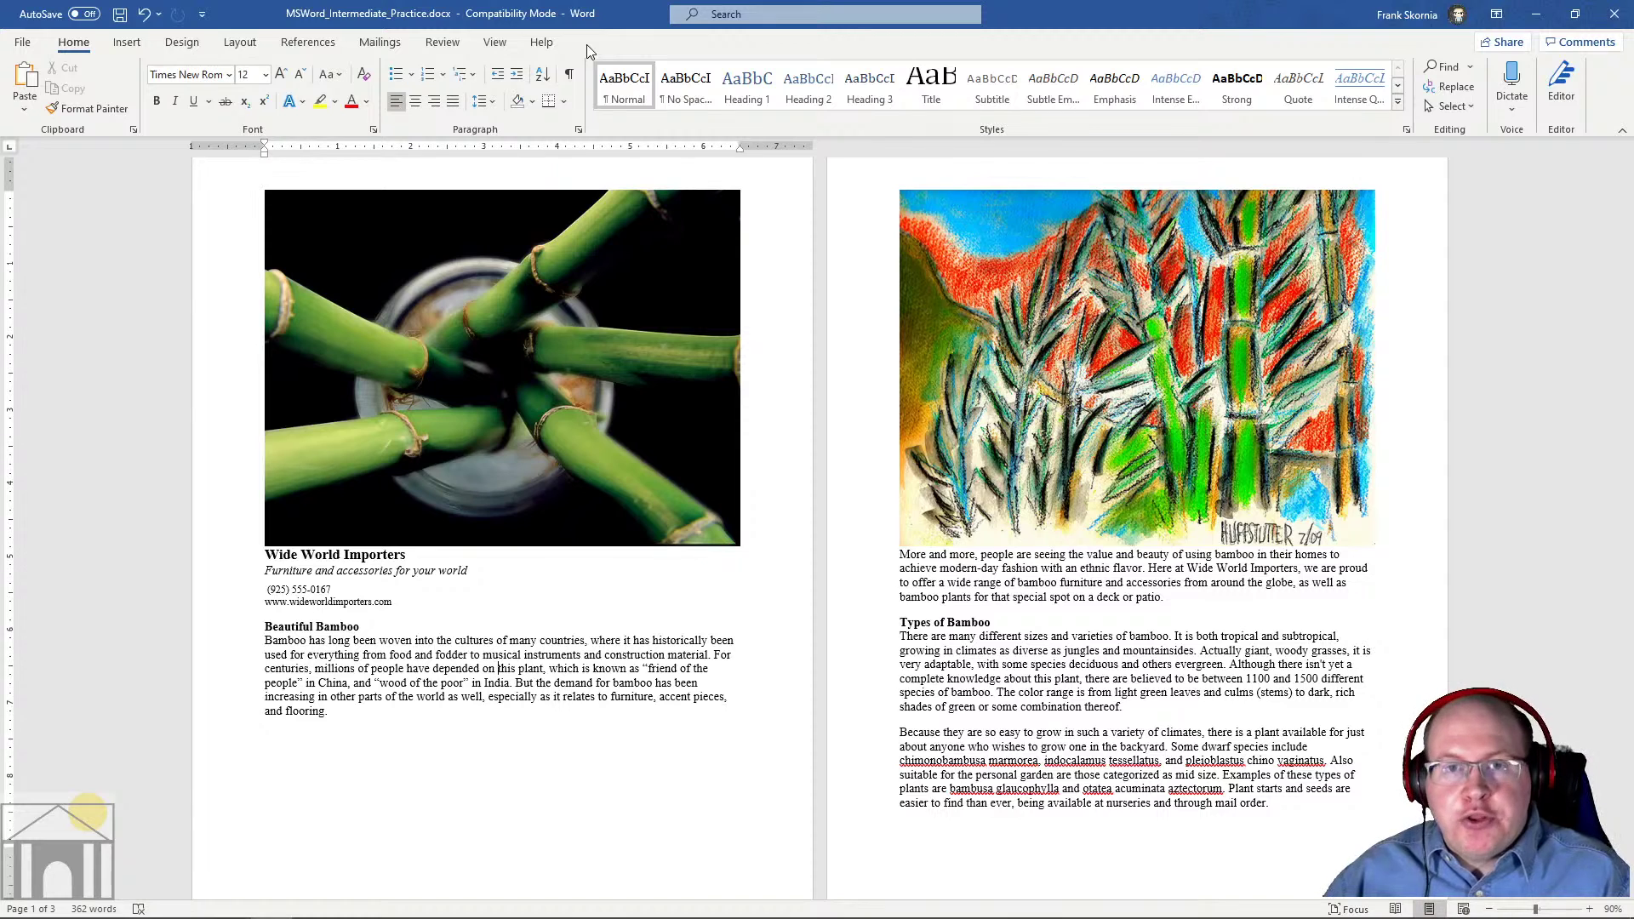
click(566, 387)
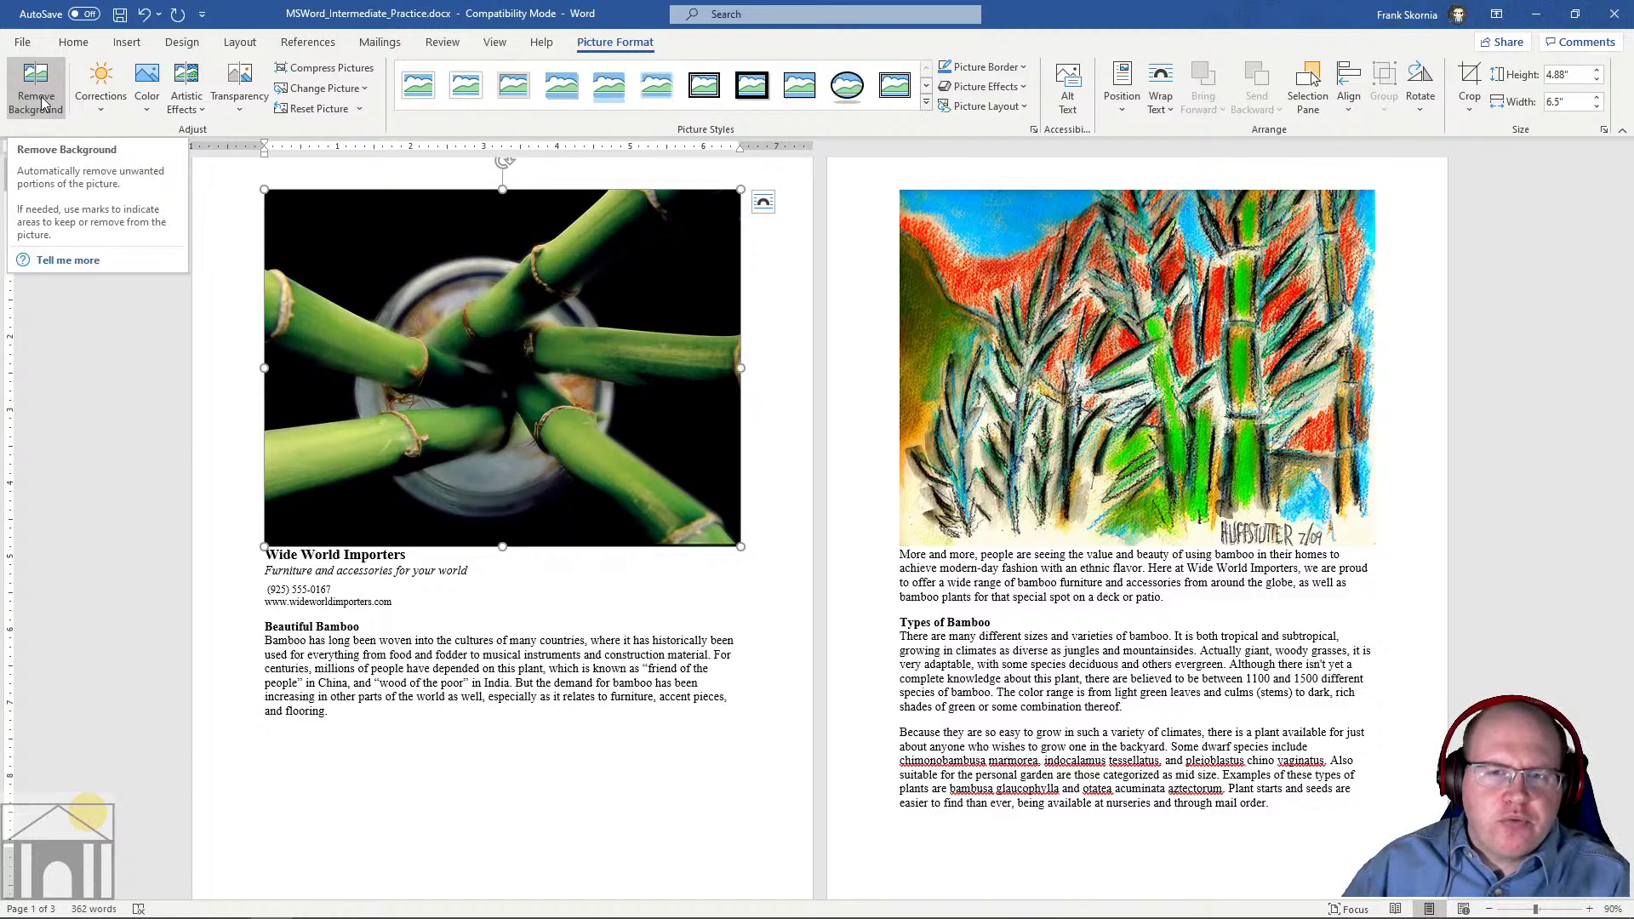
click(43, 102)
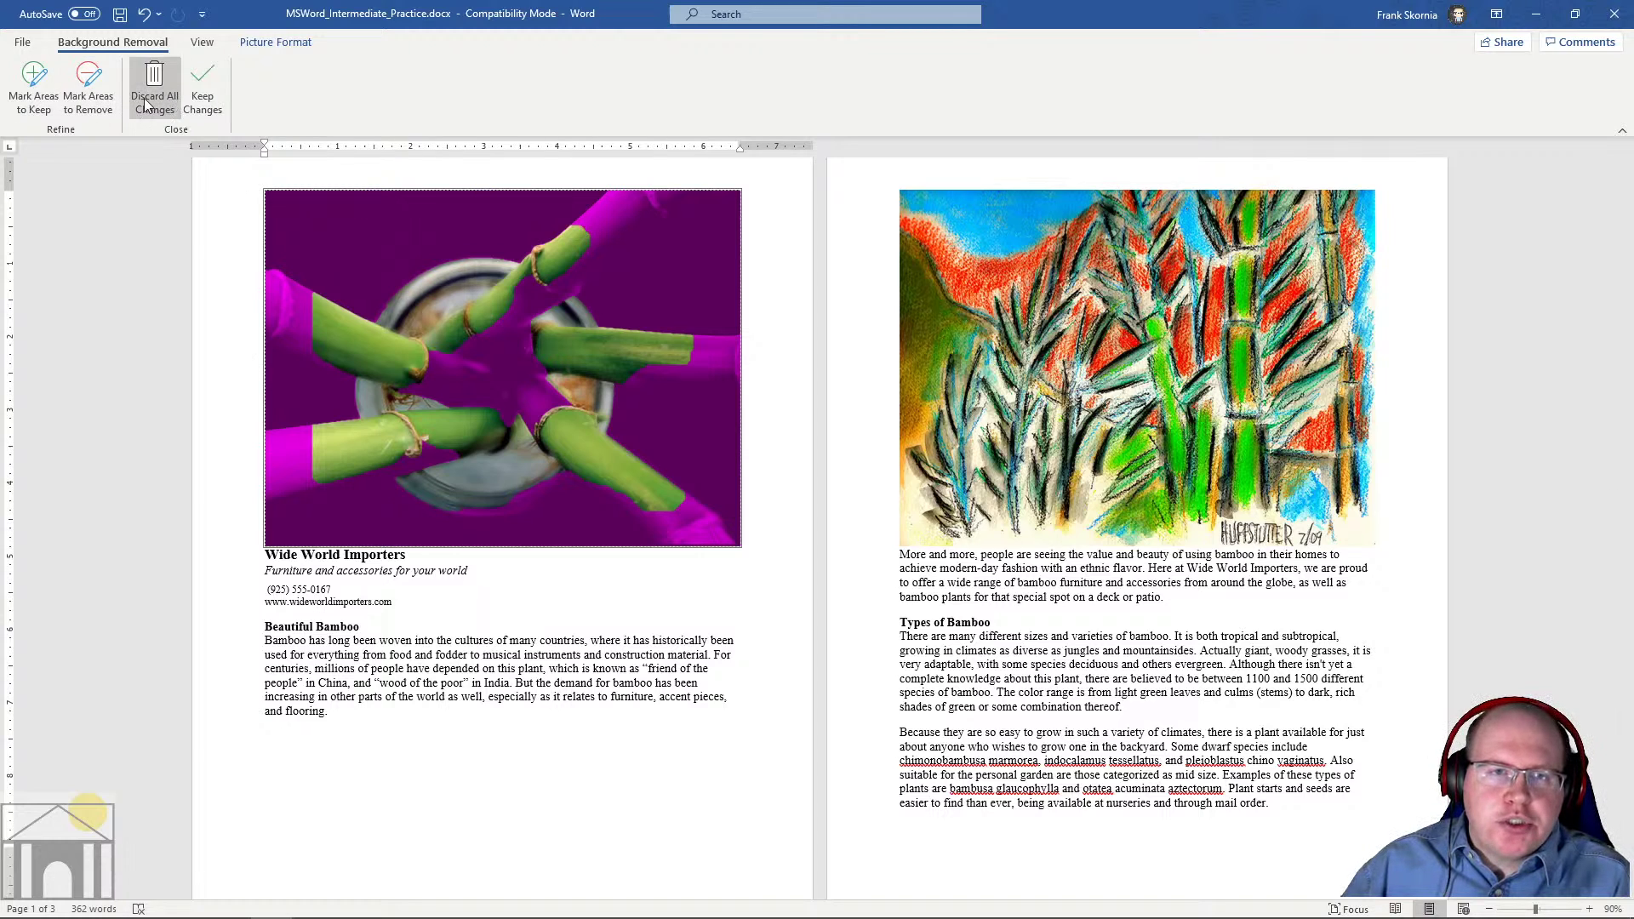
click(34, 85)
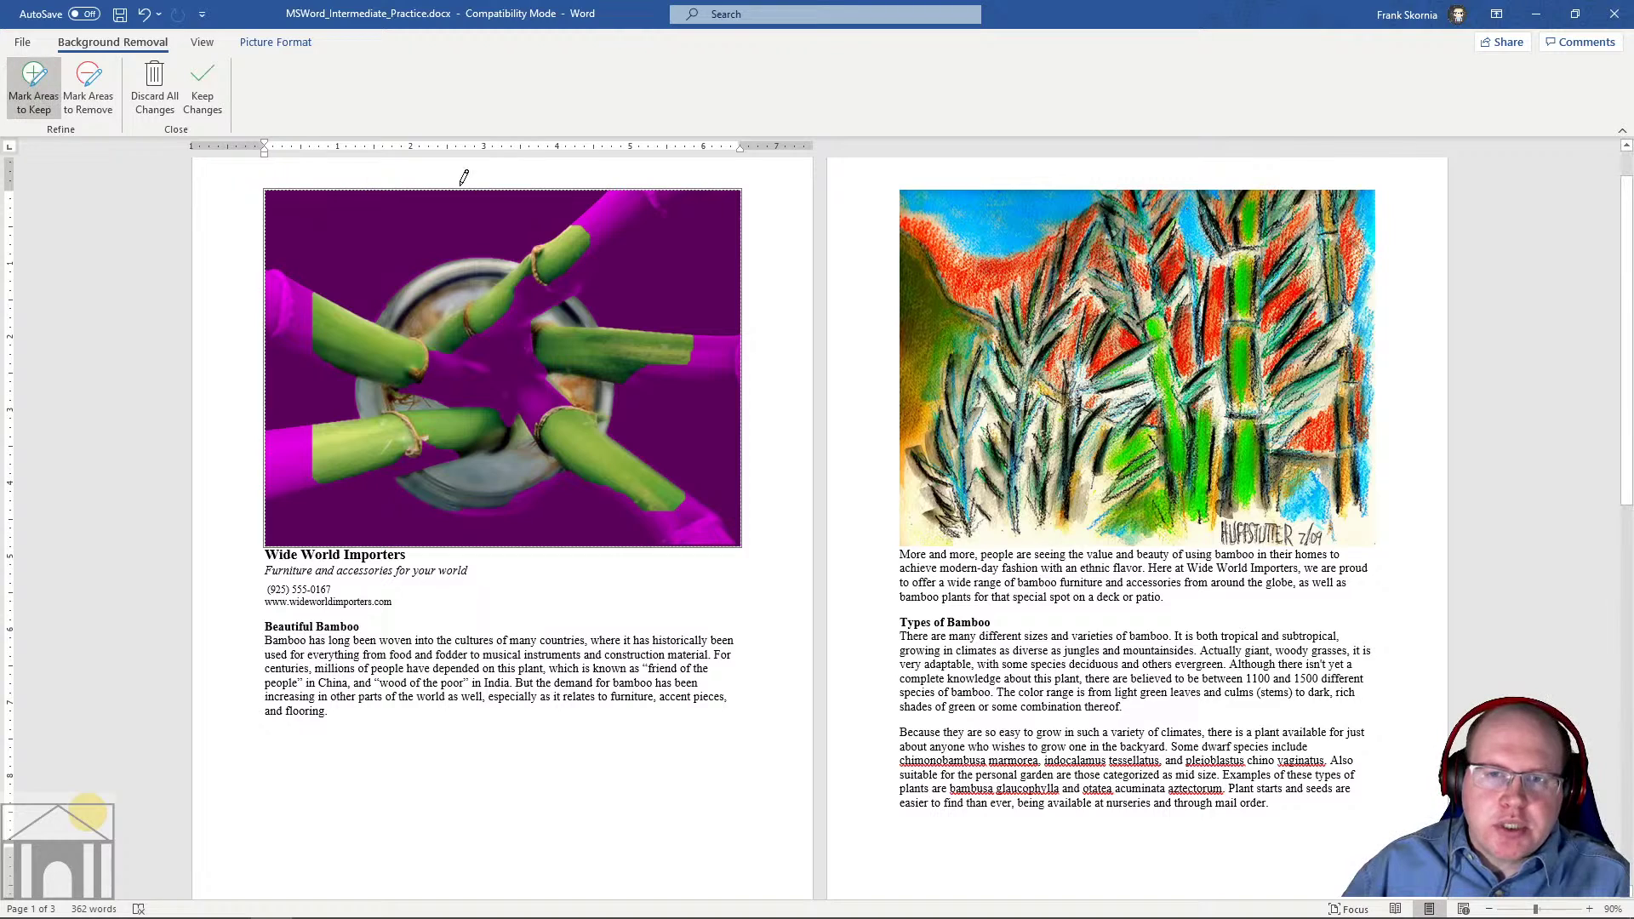
drag(582, 212, 618, 196)
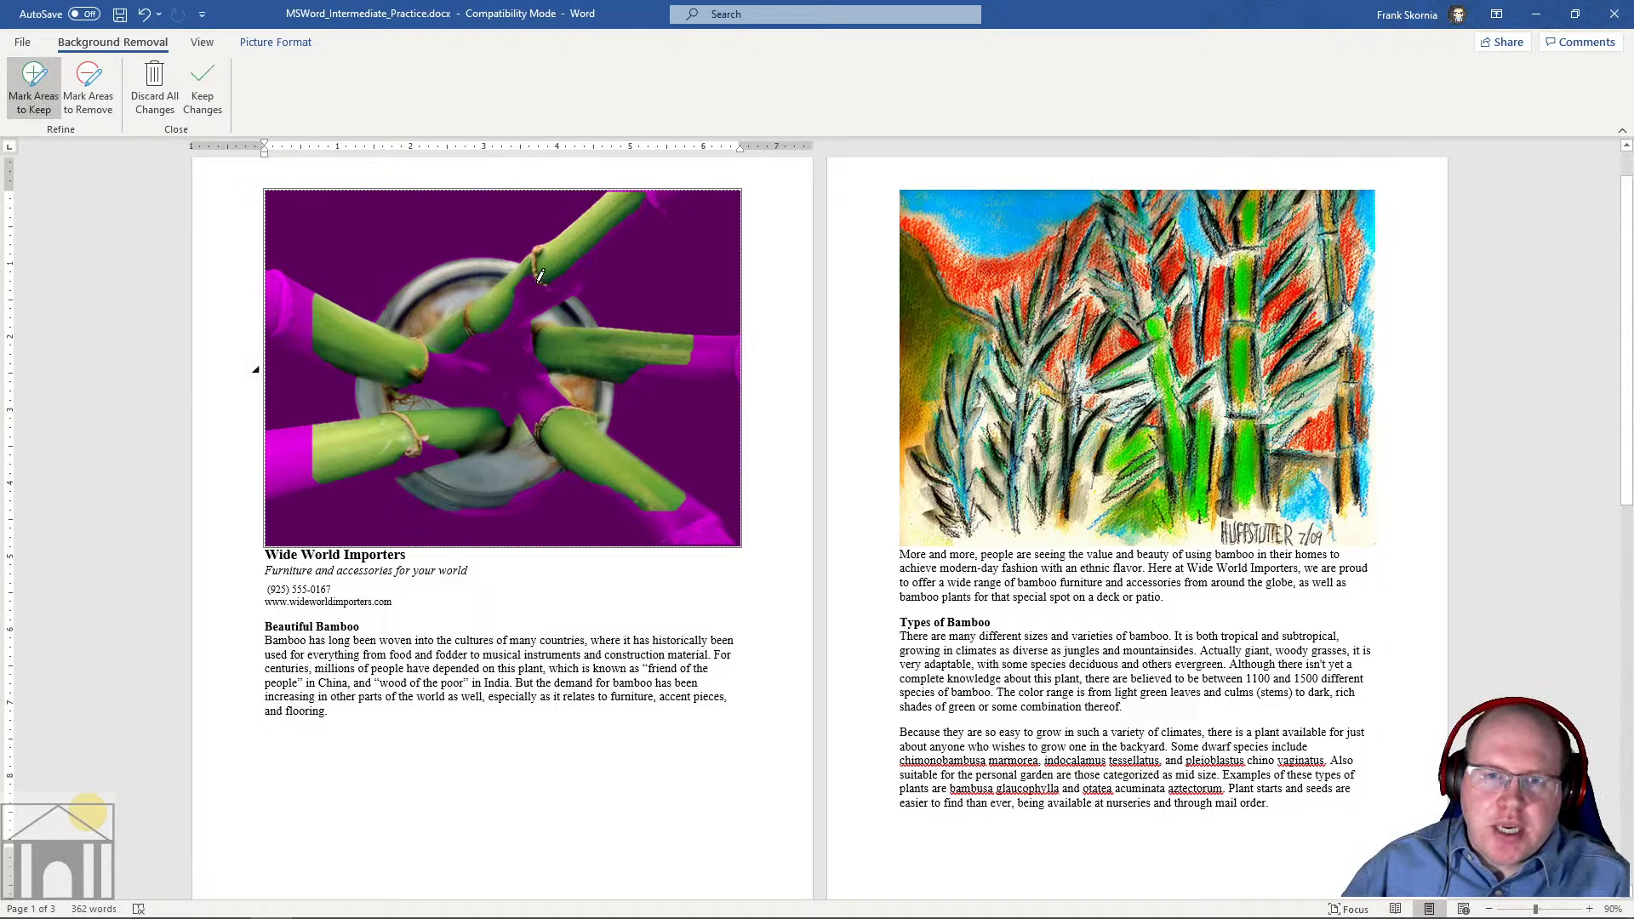
drag(538, 298, 493, 314)
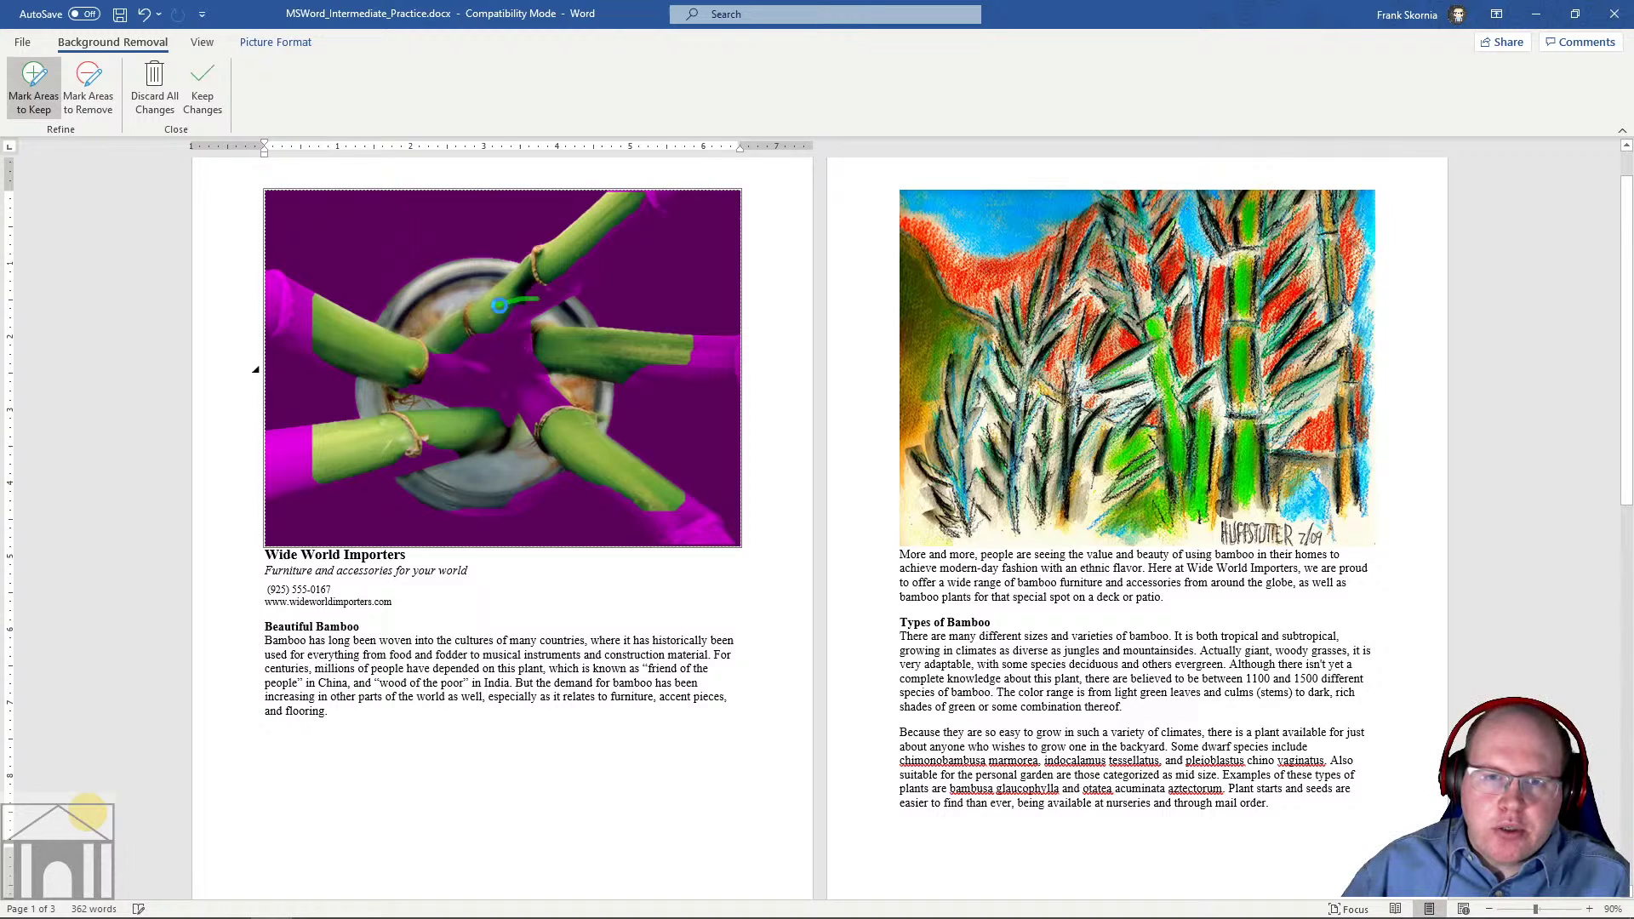
mouse_move(598, 244)
mouse_down()
mouse_move(659, 187)
mouse_move(640, 212)
mouse_move(668, 201)
mouse_up()
drag(583, 280, 657, 212)
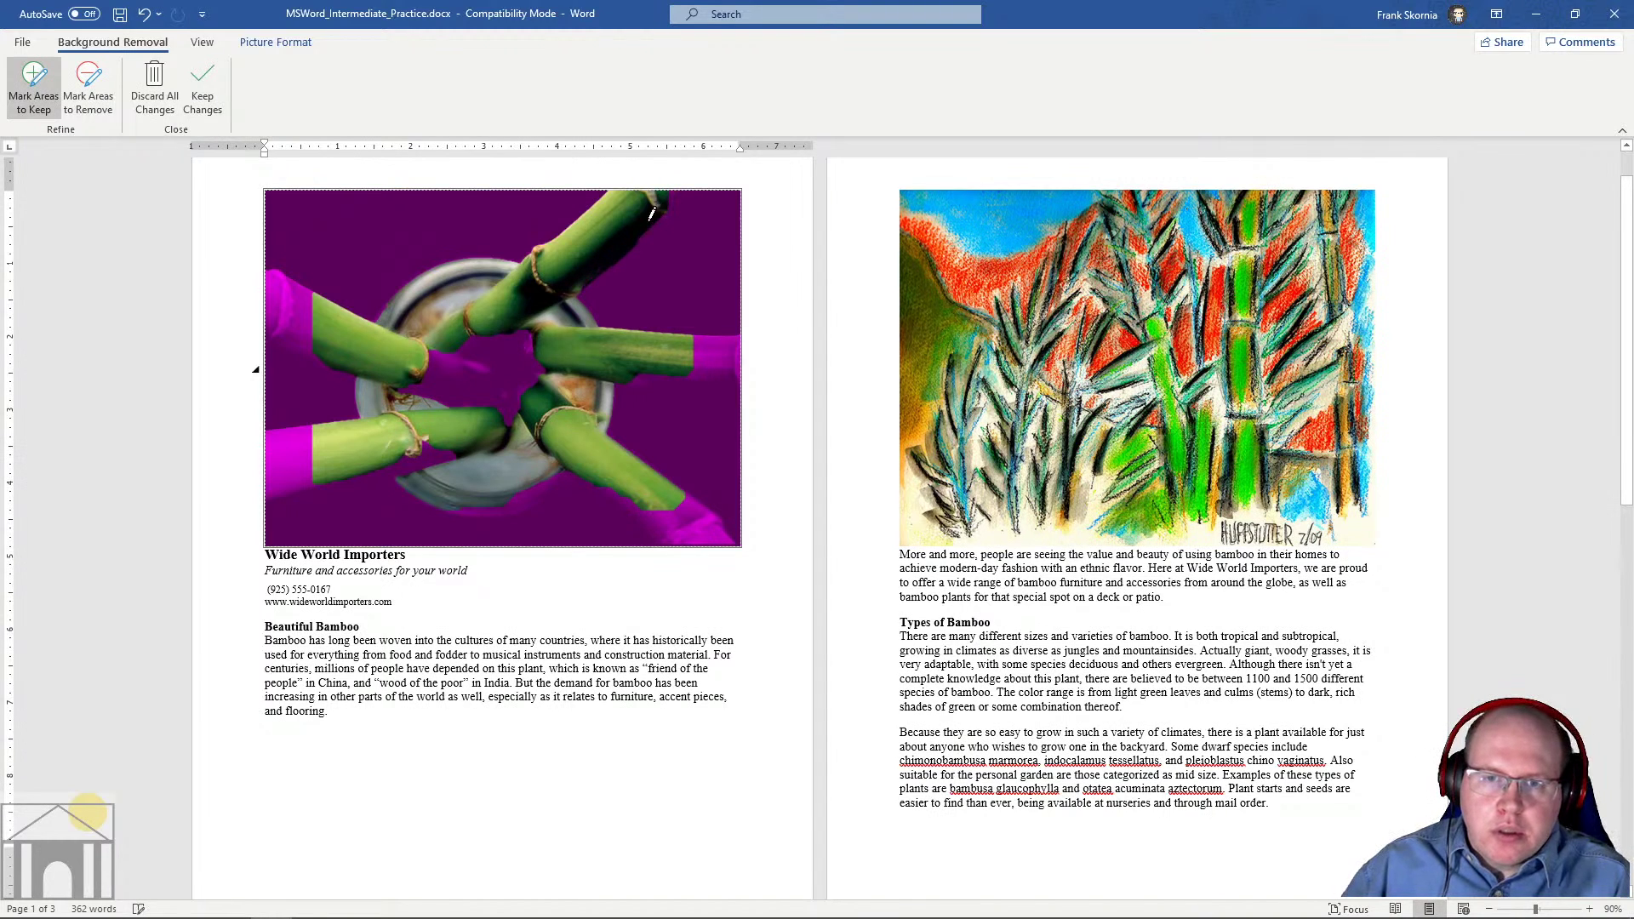
mouse_move(722, 354)
mouse_down()
mouse_move(703, 338)
mouse_move(737, 356)
mouse_up()
click(747, 350)
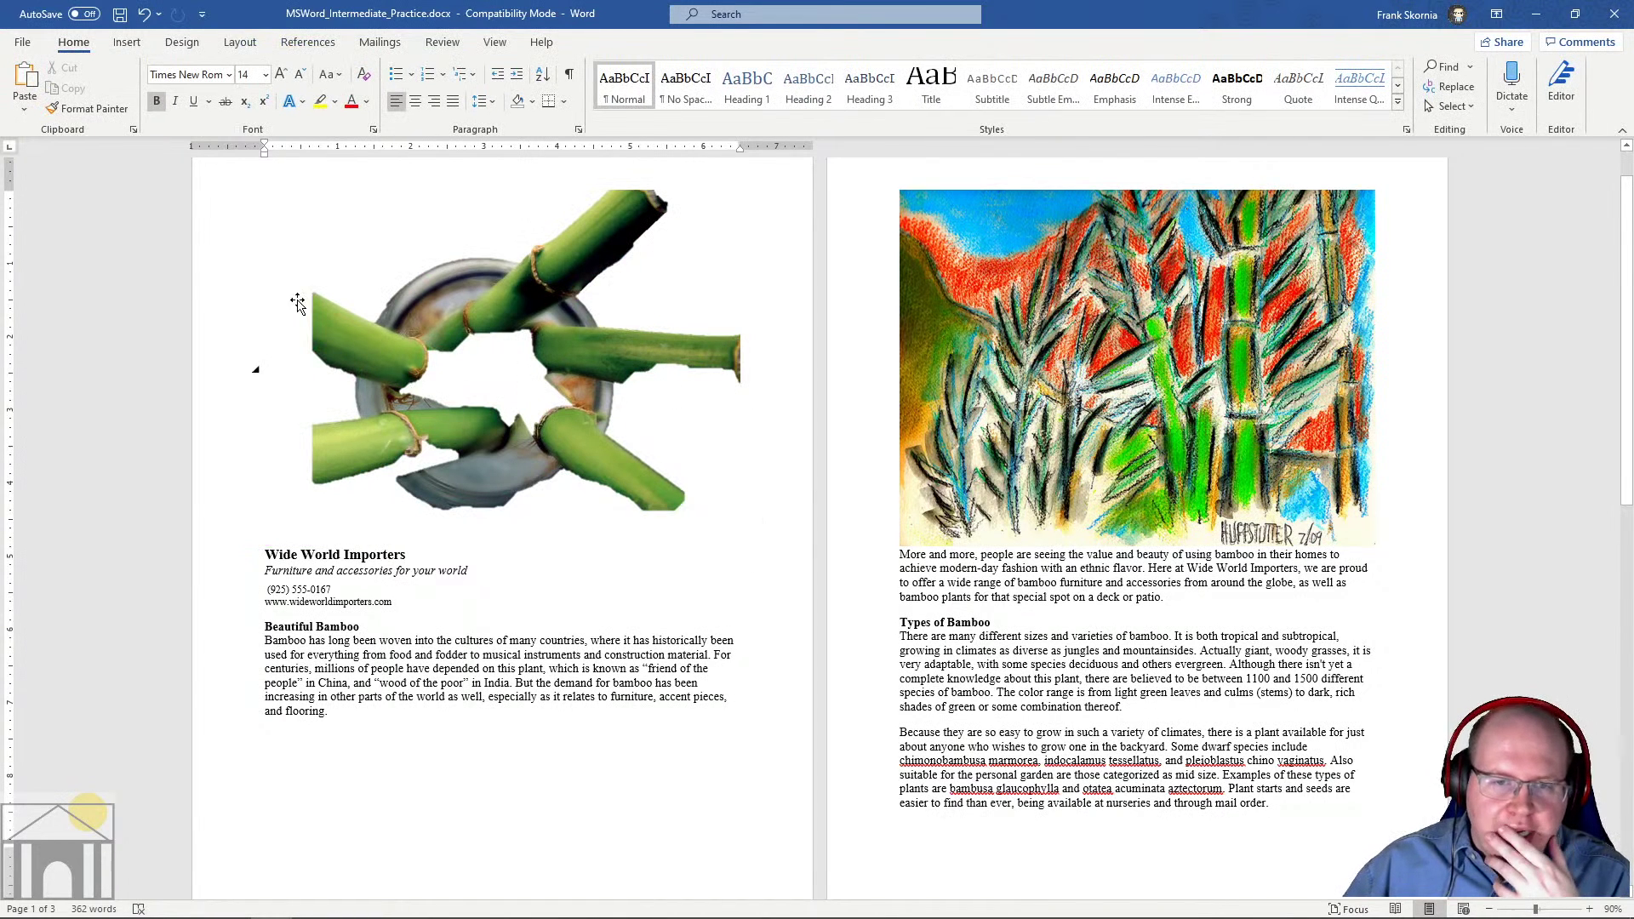
Undo the applied background removal on the first-page picture and discard all its changes
key(ctrl+z)
key(ctrl+z)
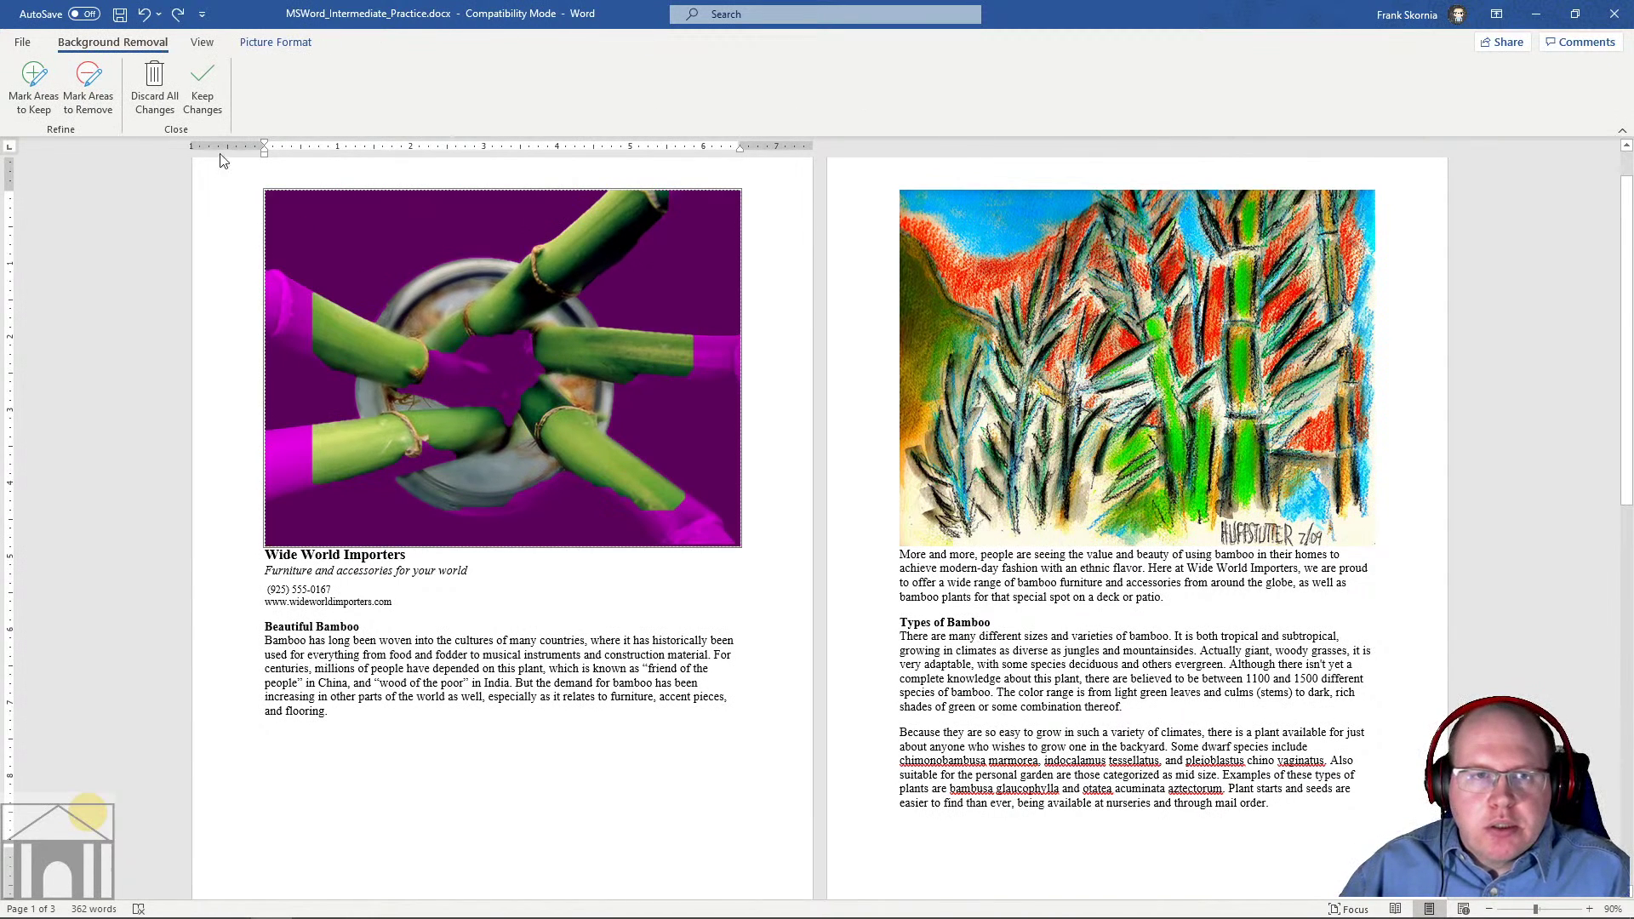
click(154, 85)
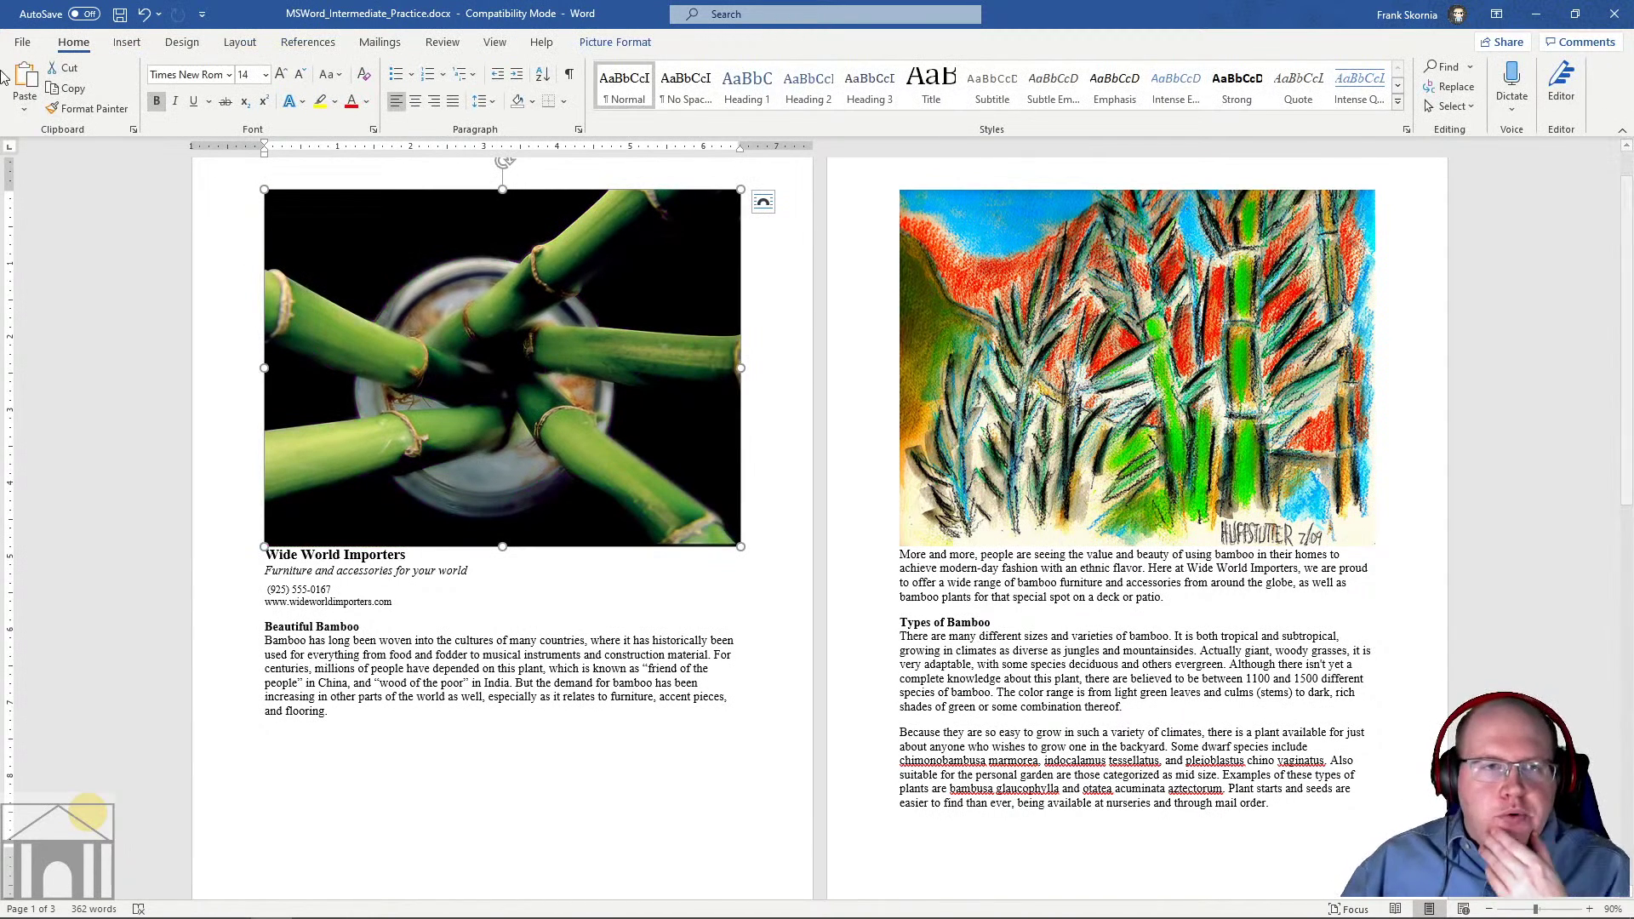
Examine the Corrections, Color, Artistic Effects, Transparency and Change Picture options for the first-page bamboo picture without applying any
click(615, 41)
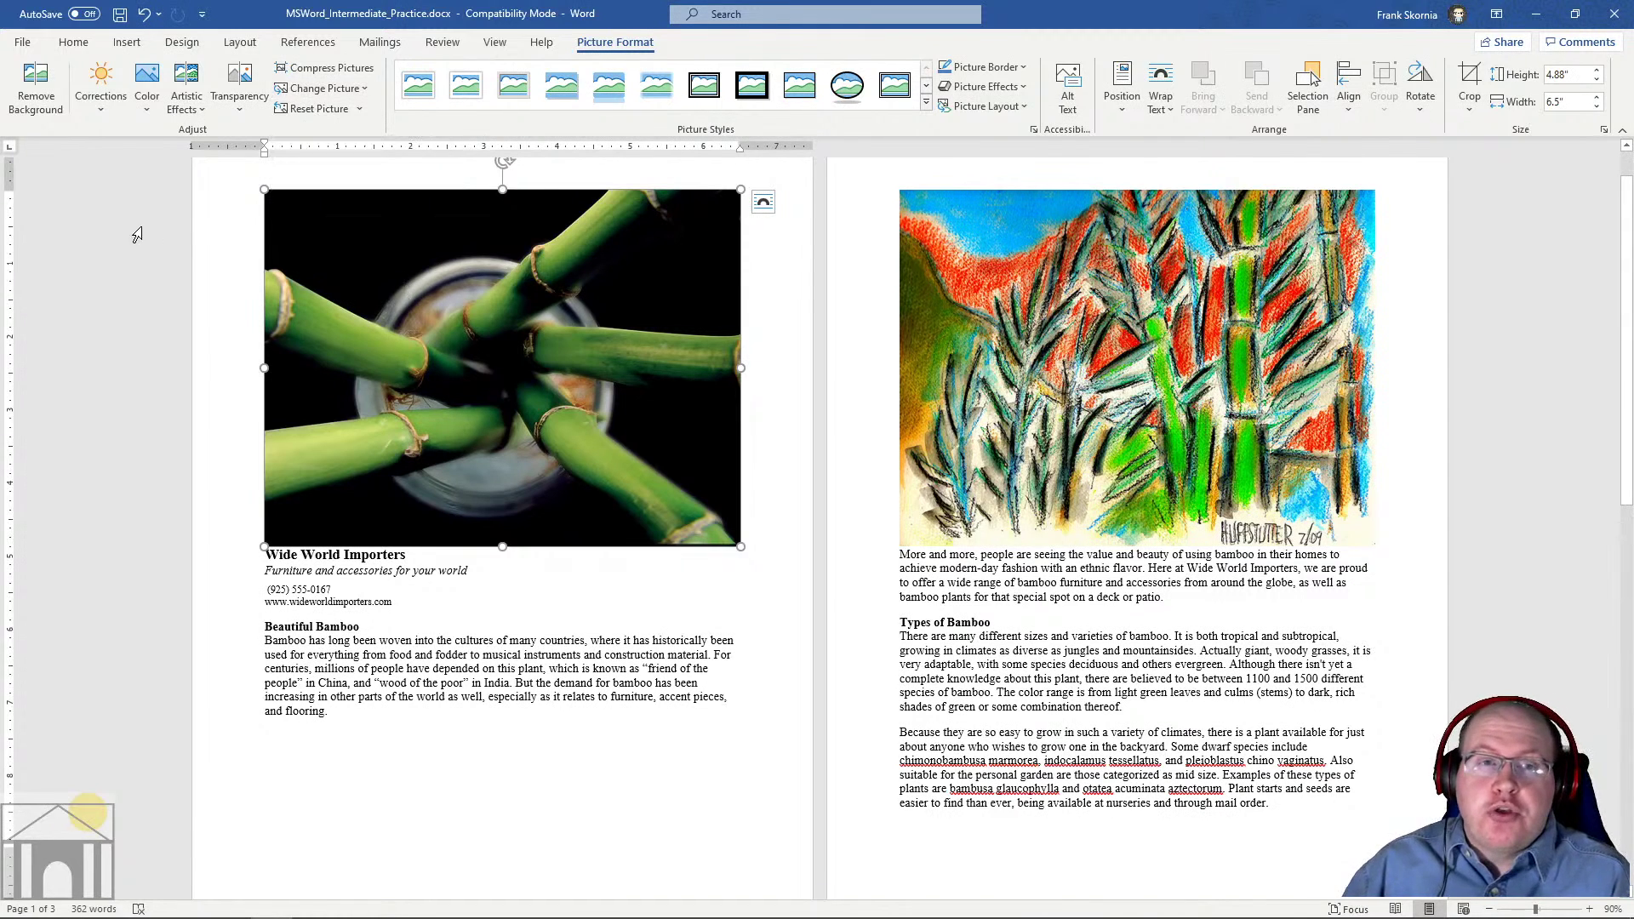
click(107, 108)
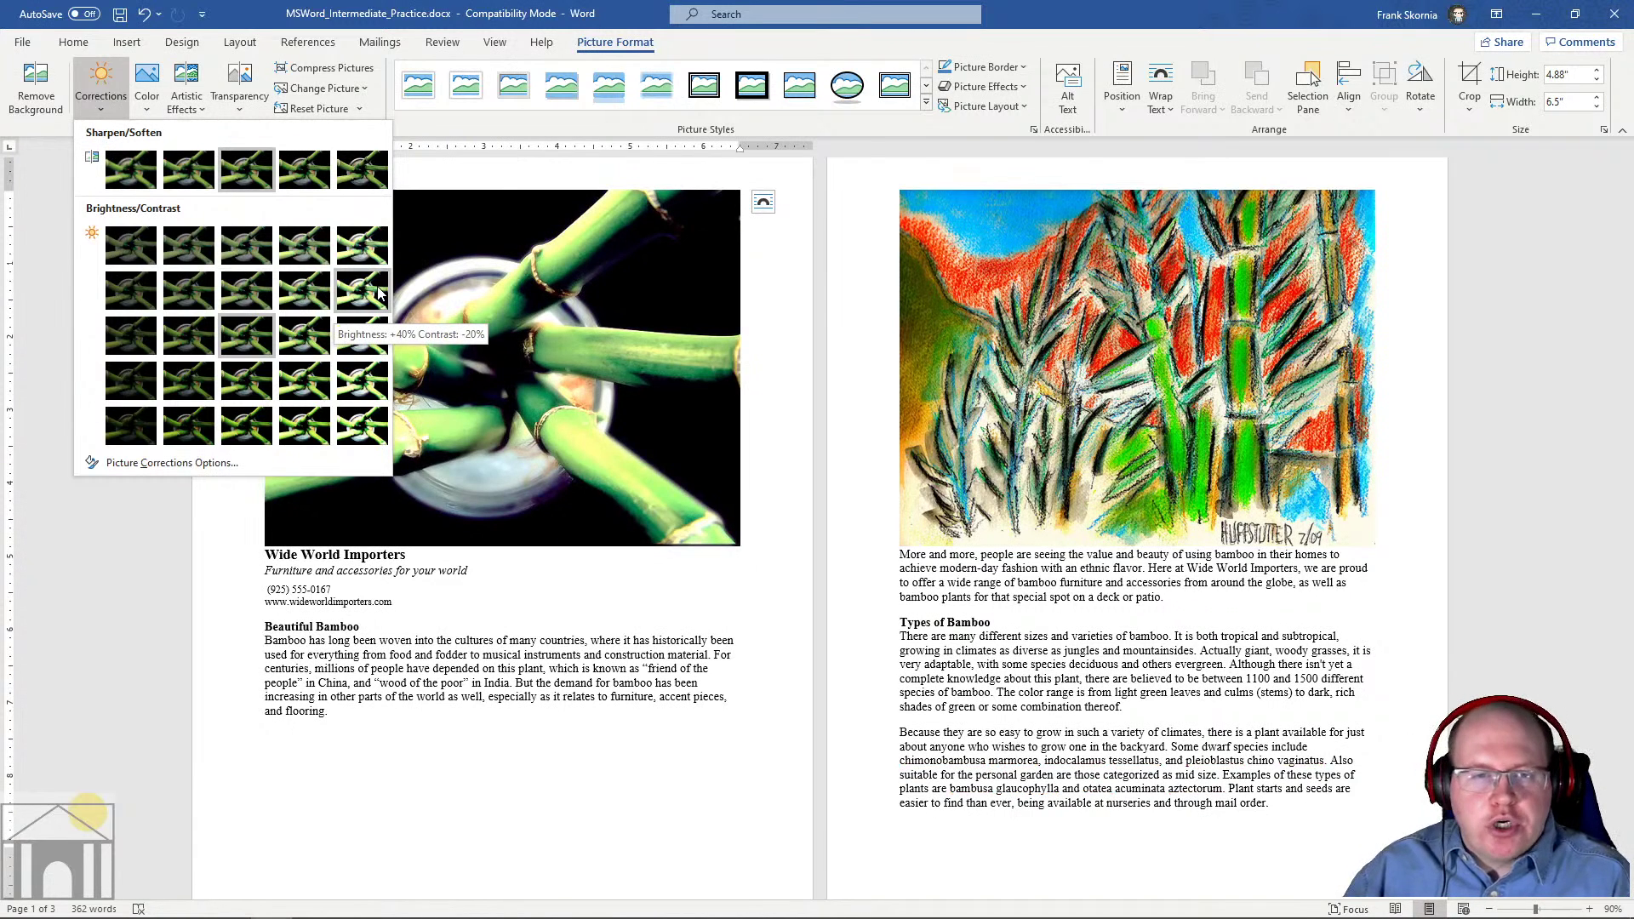
click(146, 101)
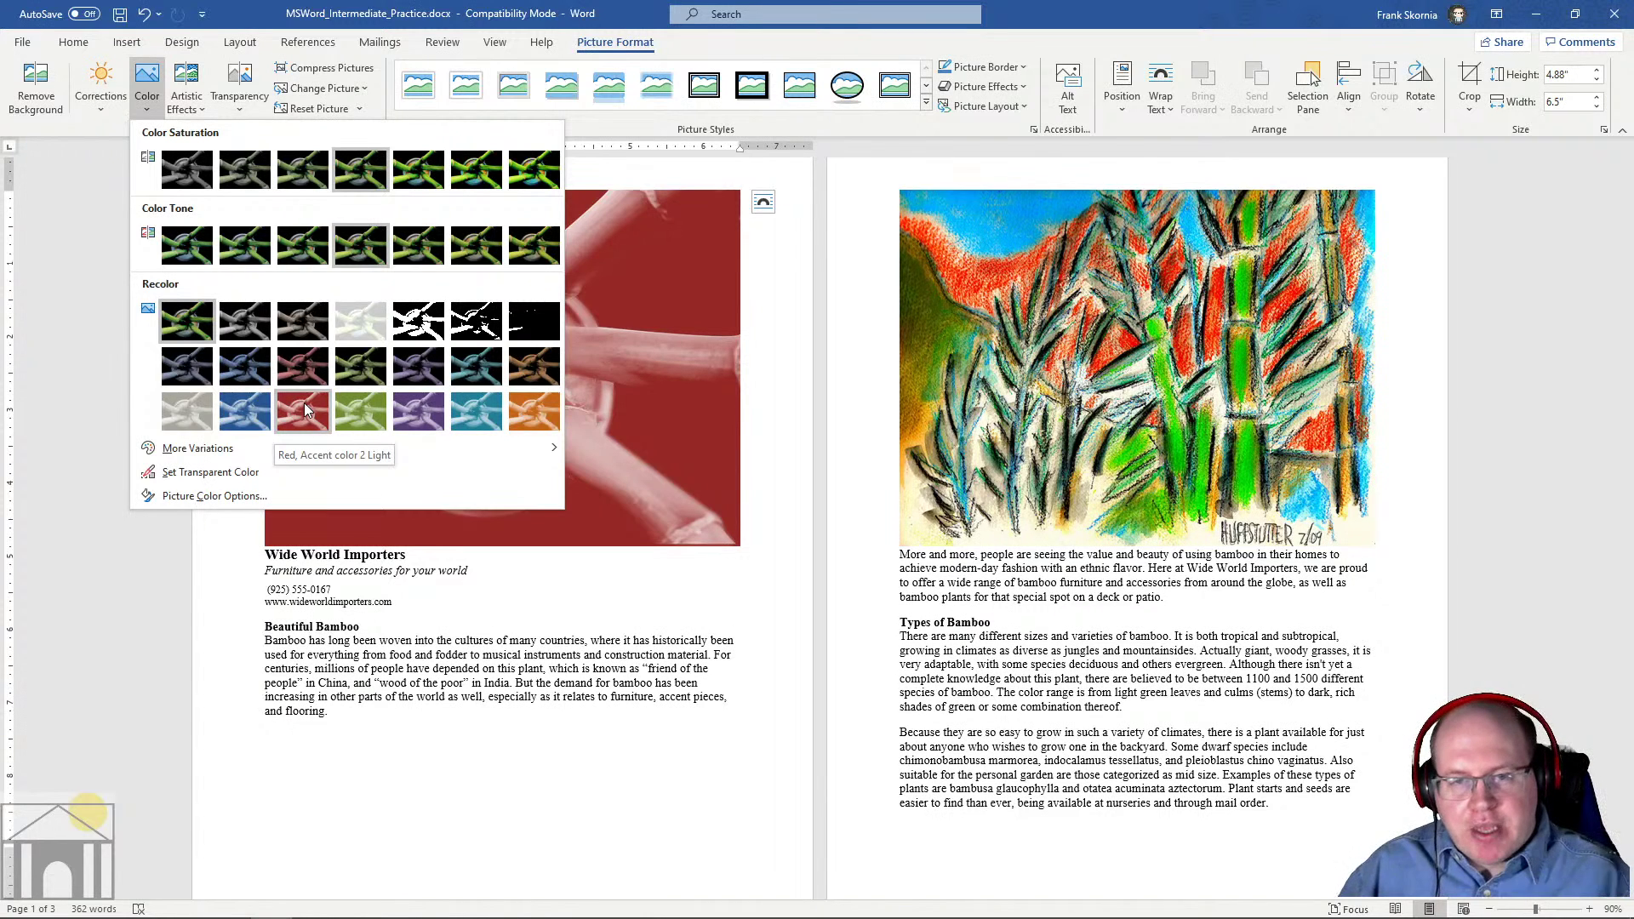
click(190, 109)
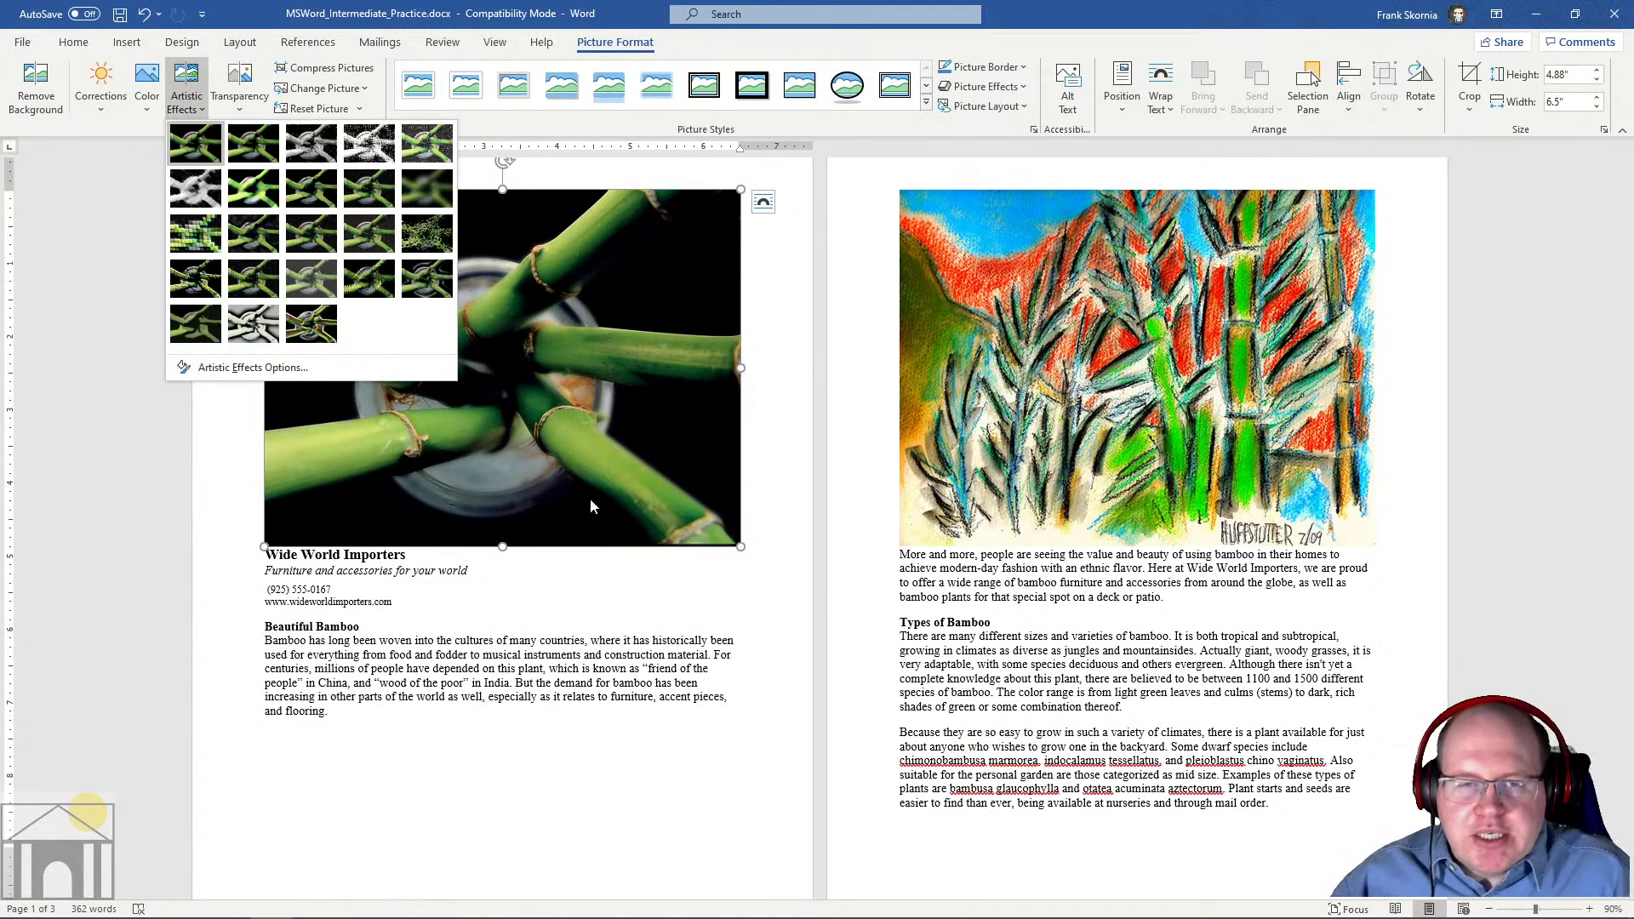
click(246, 90)
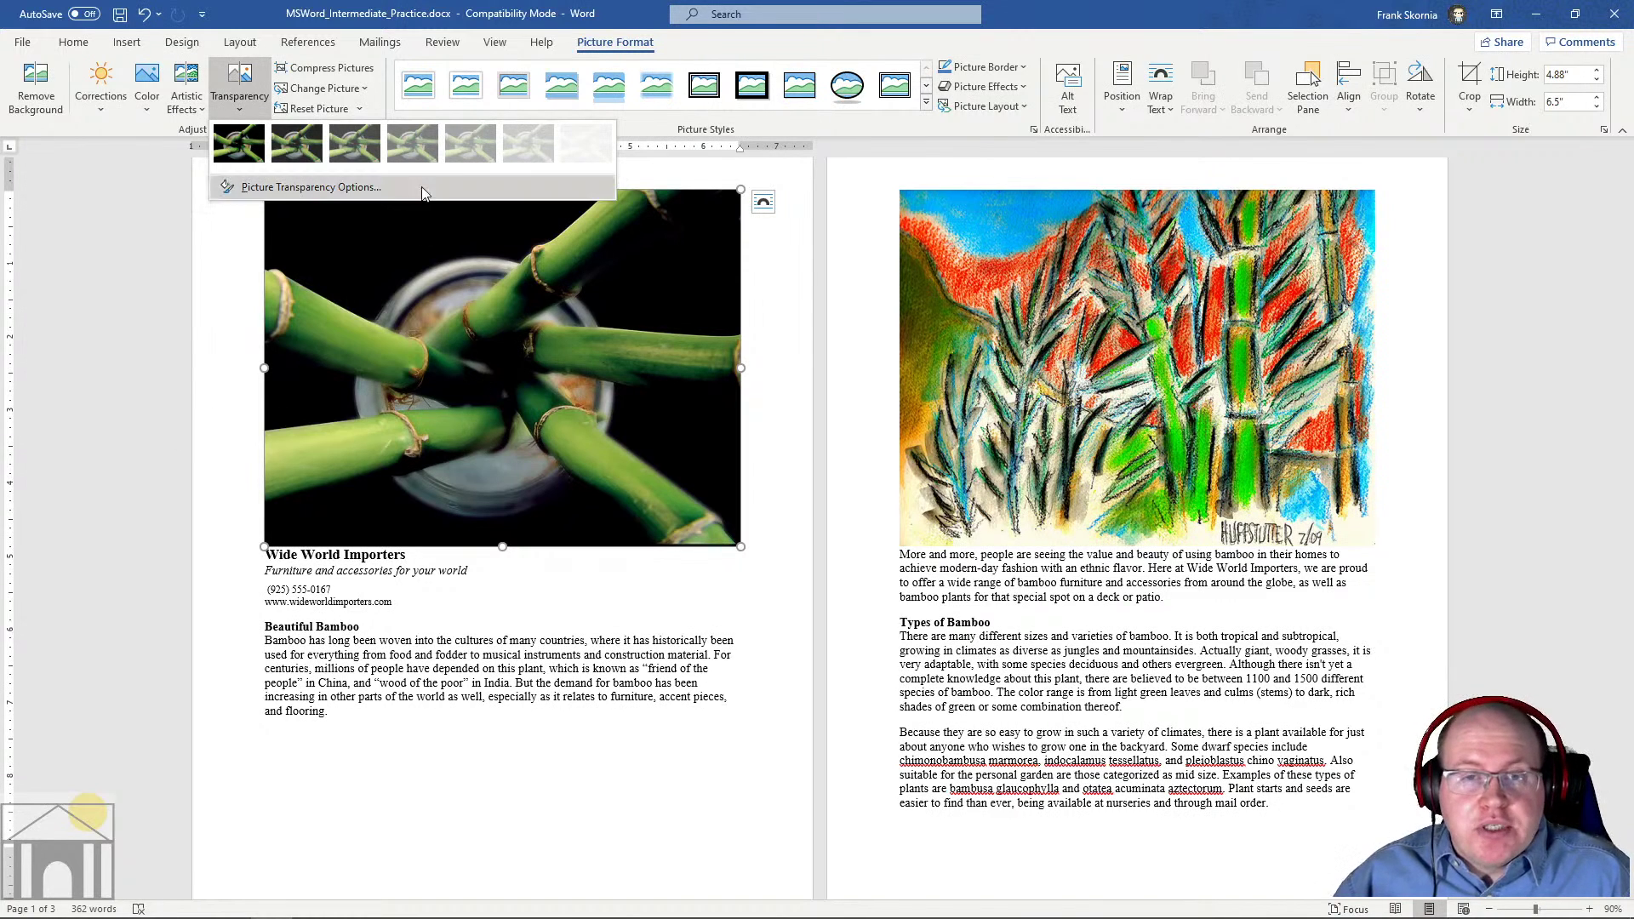
click(172, 332)
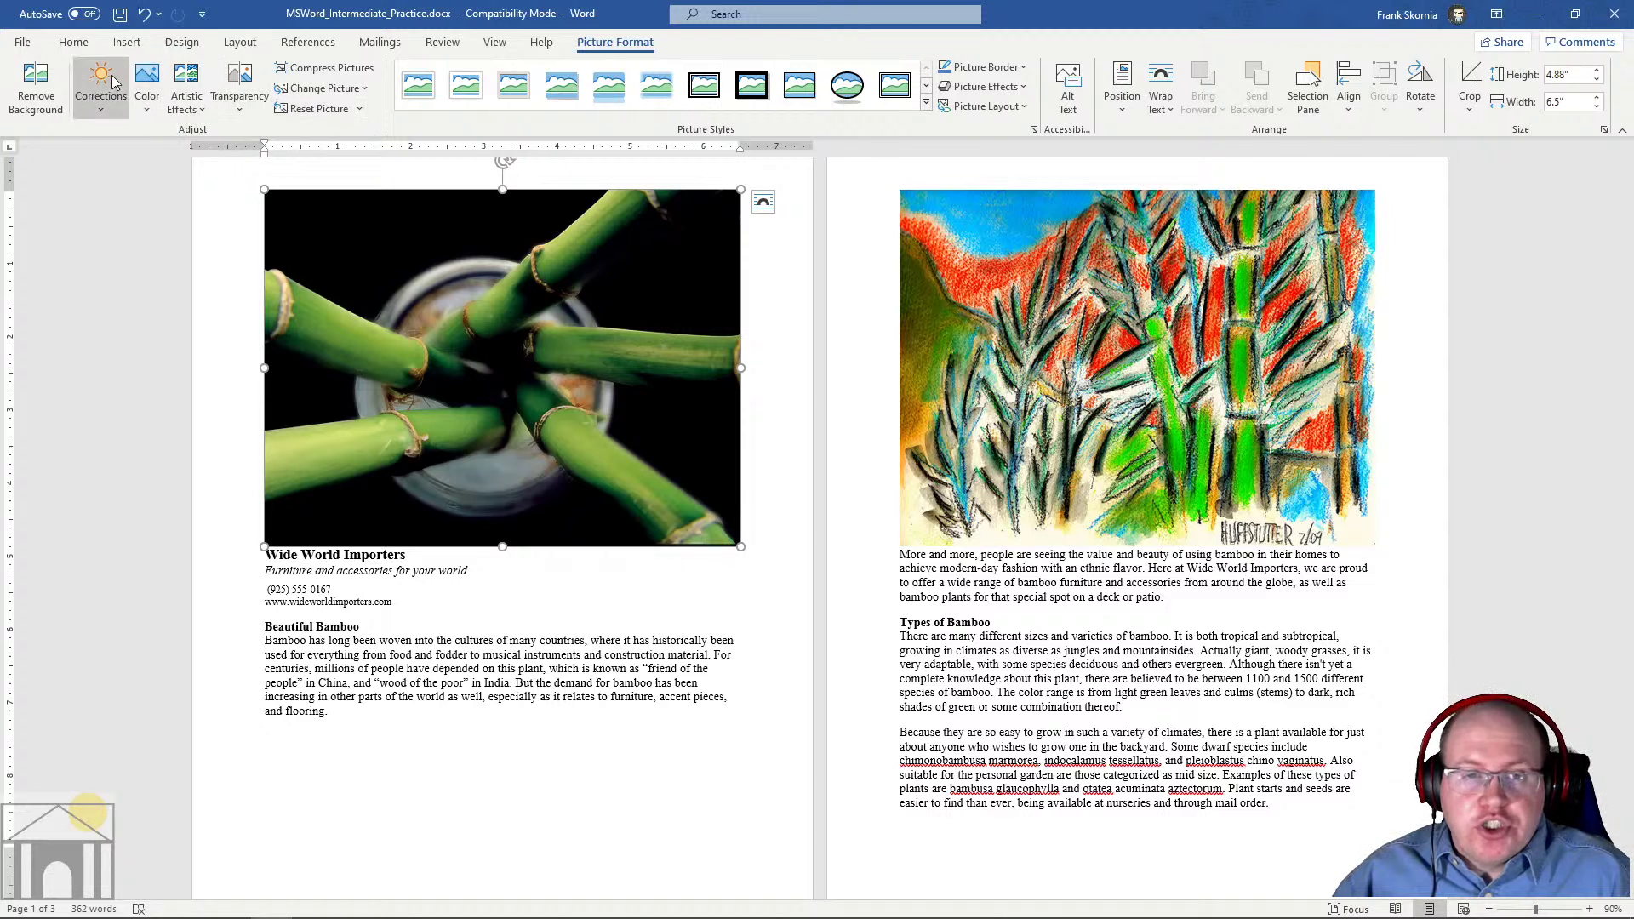
click(360, 90)
click(194, 242)
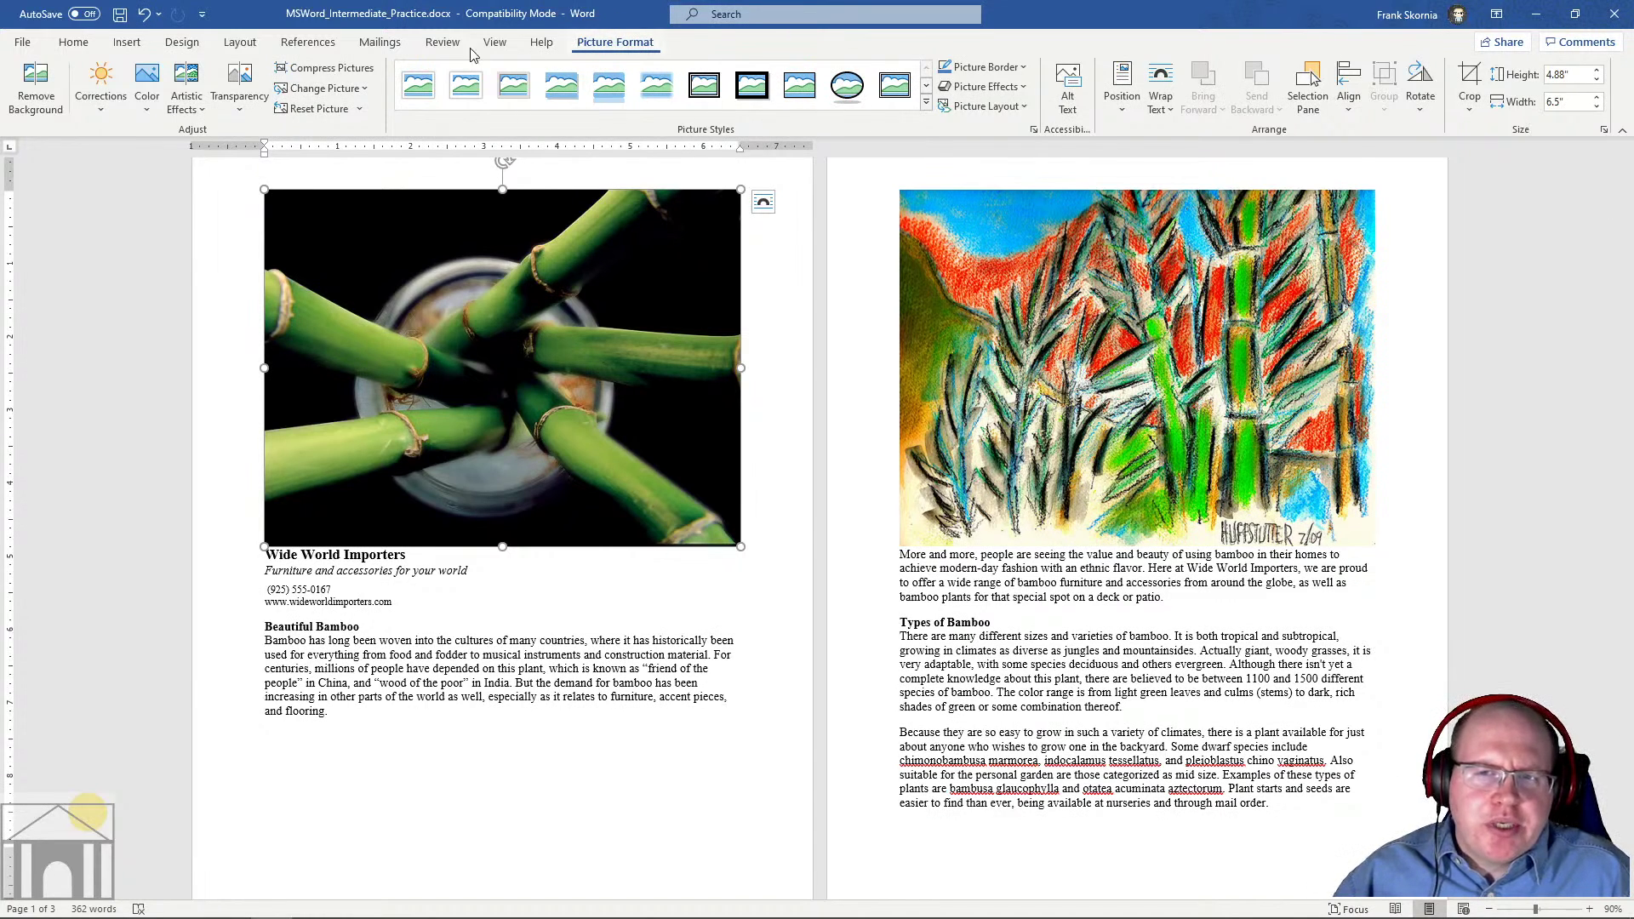
Examine the available picture styles, borders, effects and text-wrapping positions for the first-page bamboo picture without applying any
click(926, 102)
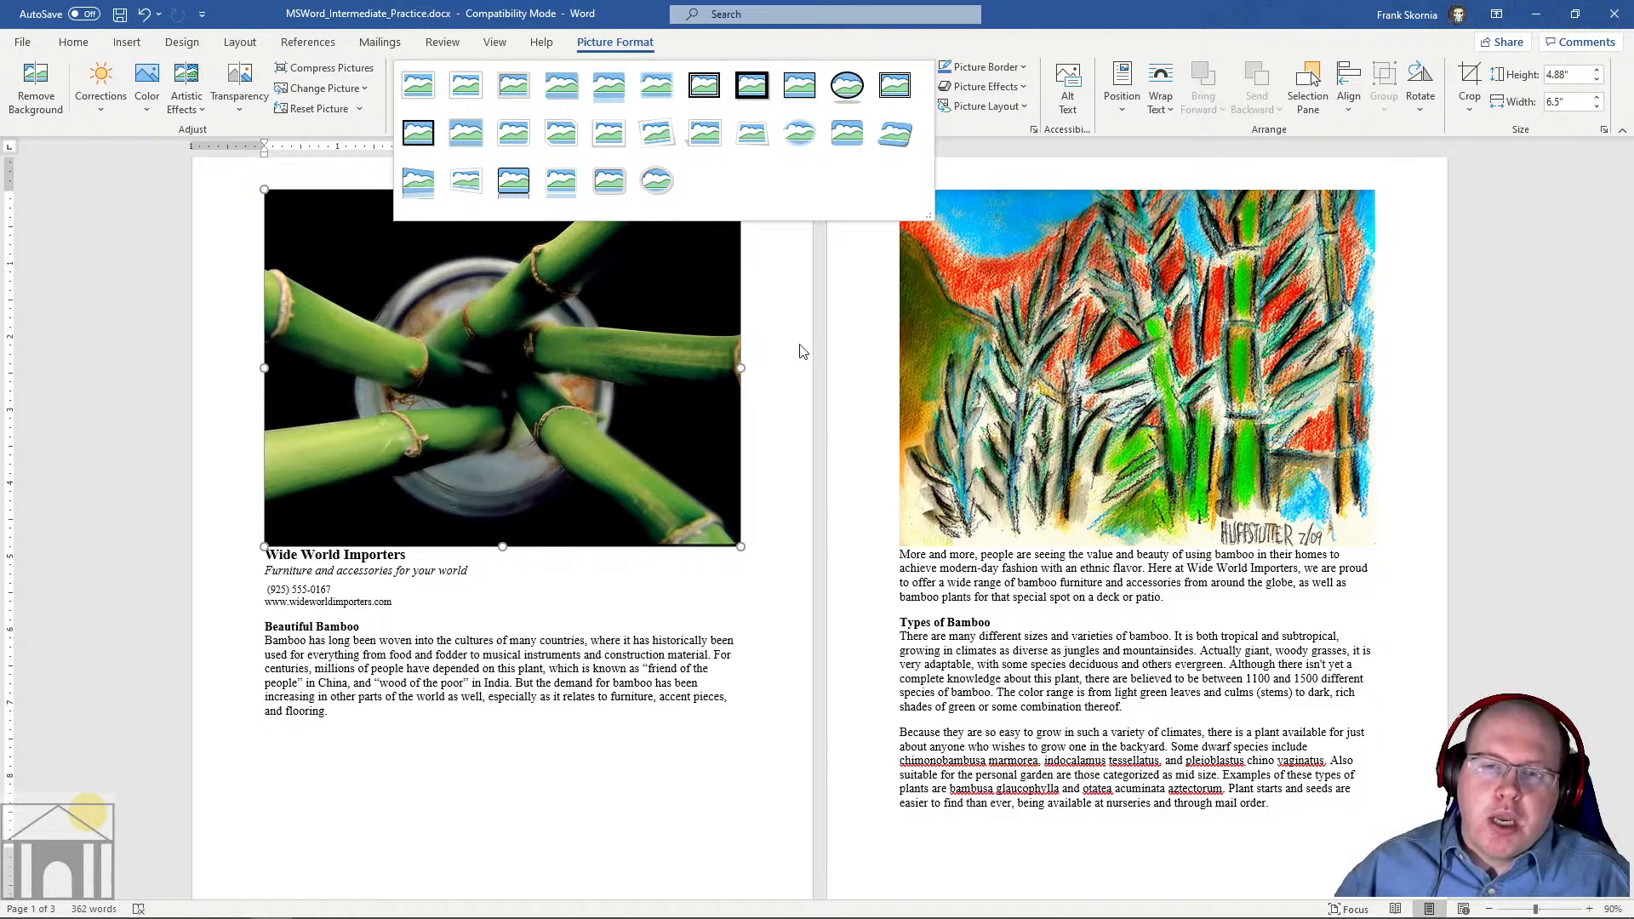
click(809, 320)
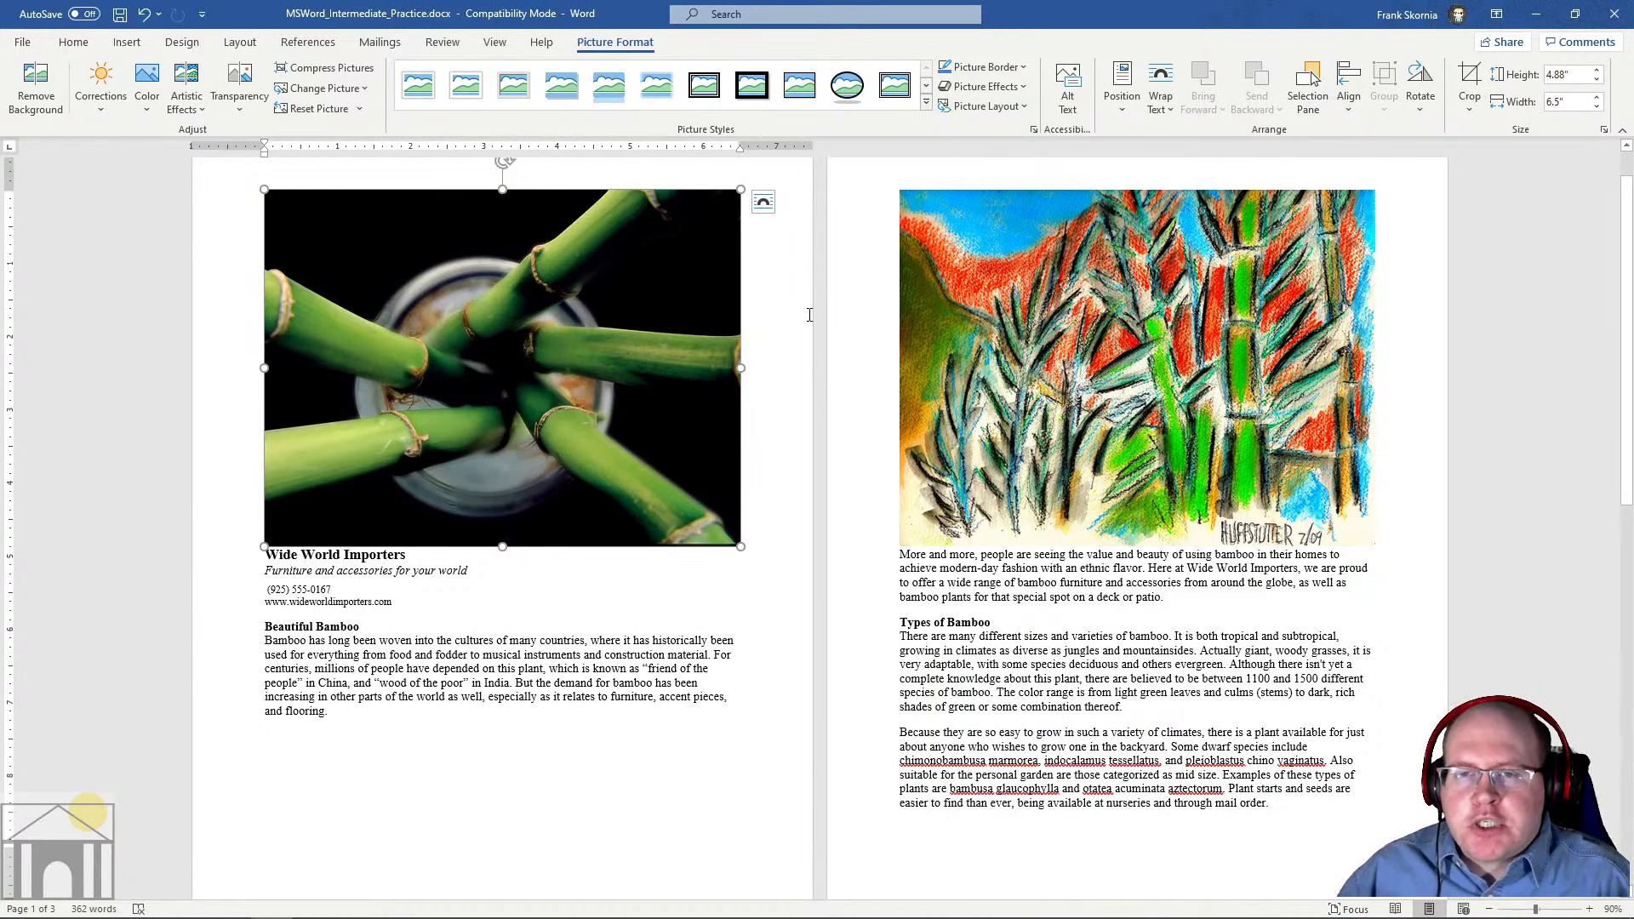
click(1015, 67)
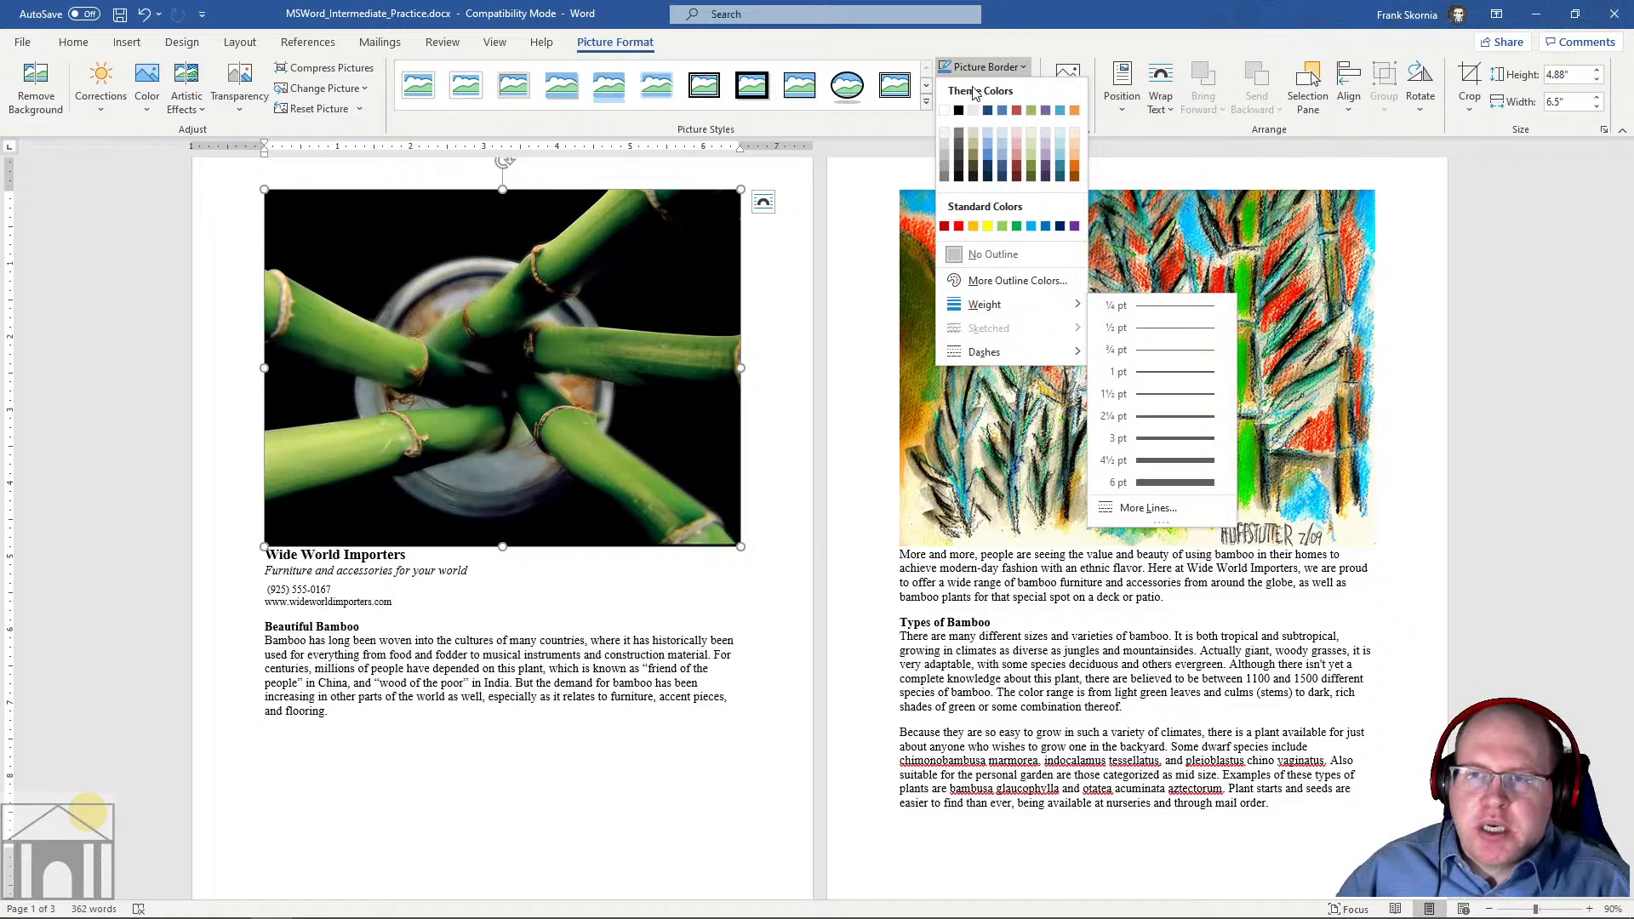
click(1019, 49)
click(991, 89)
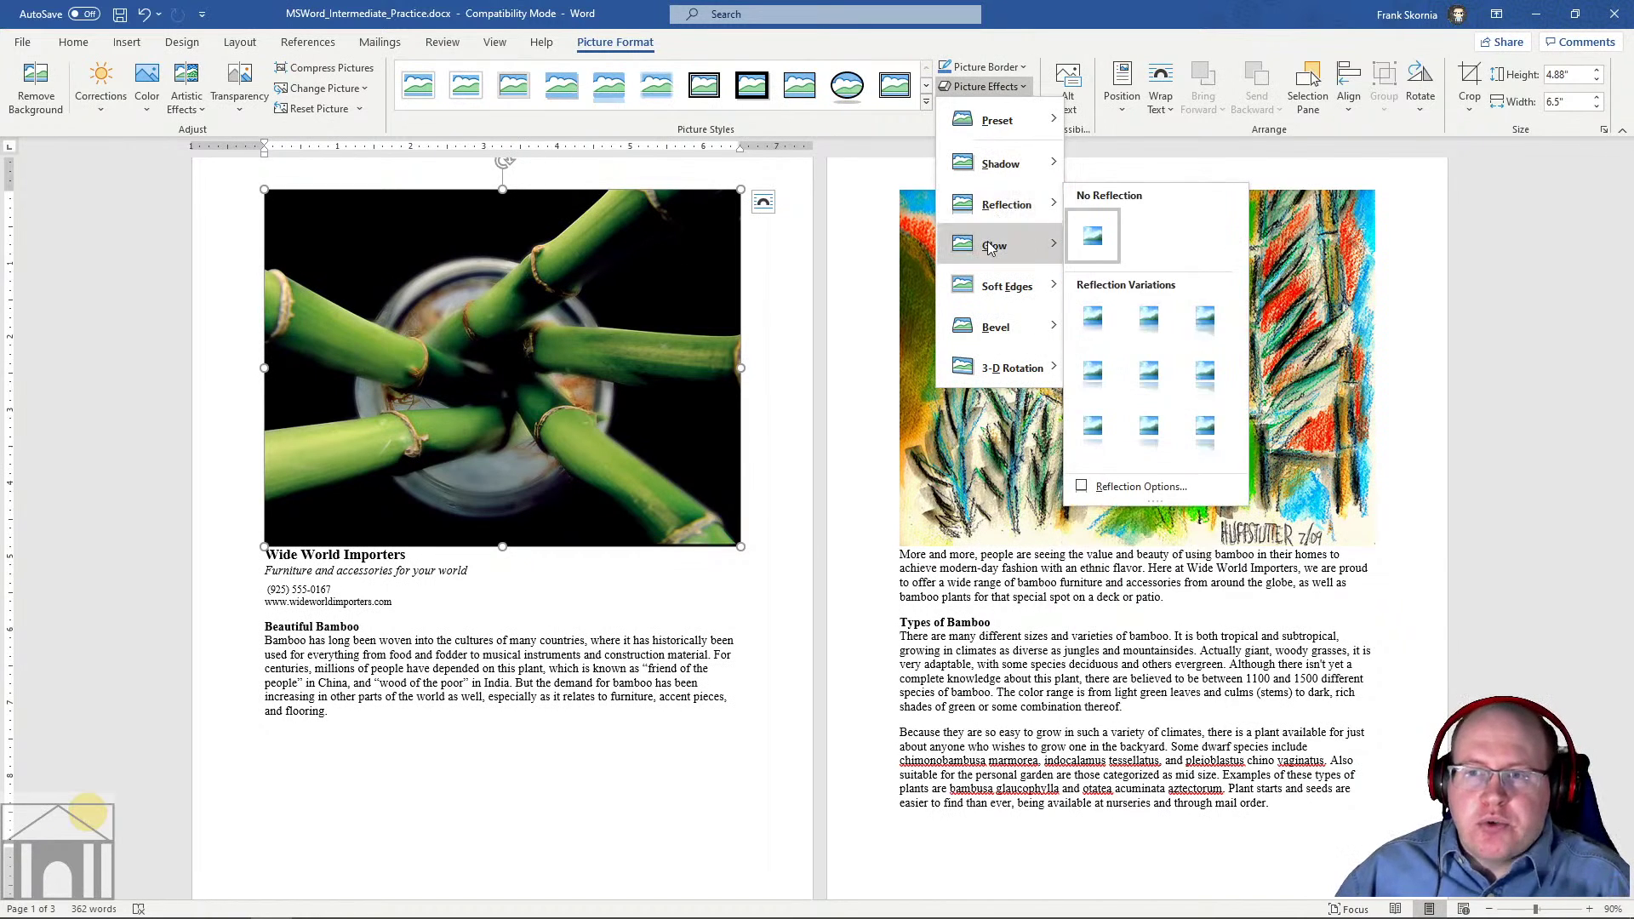
click(1047, 36)
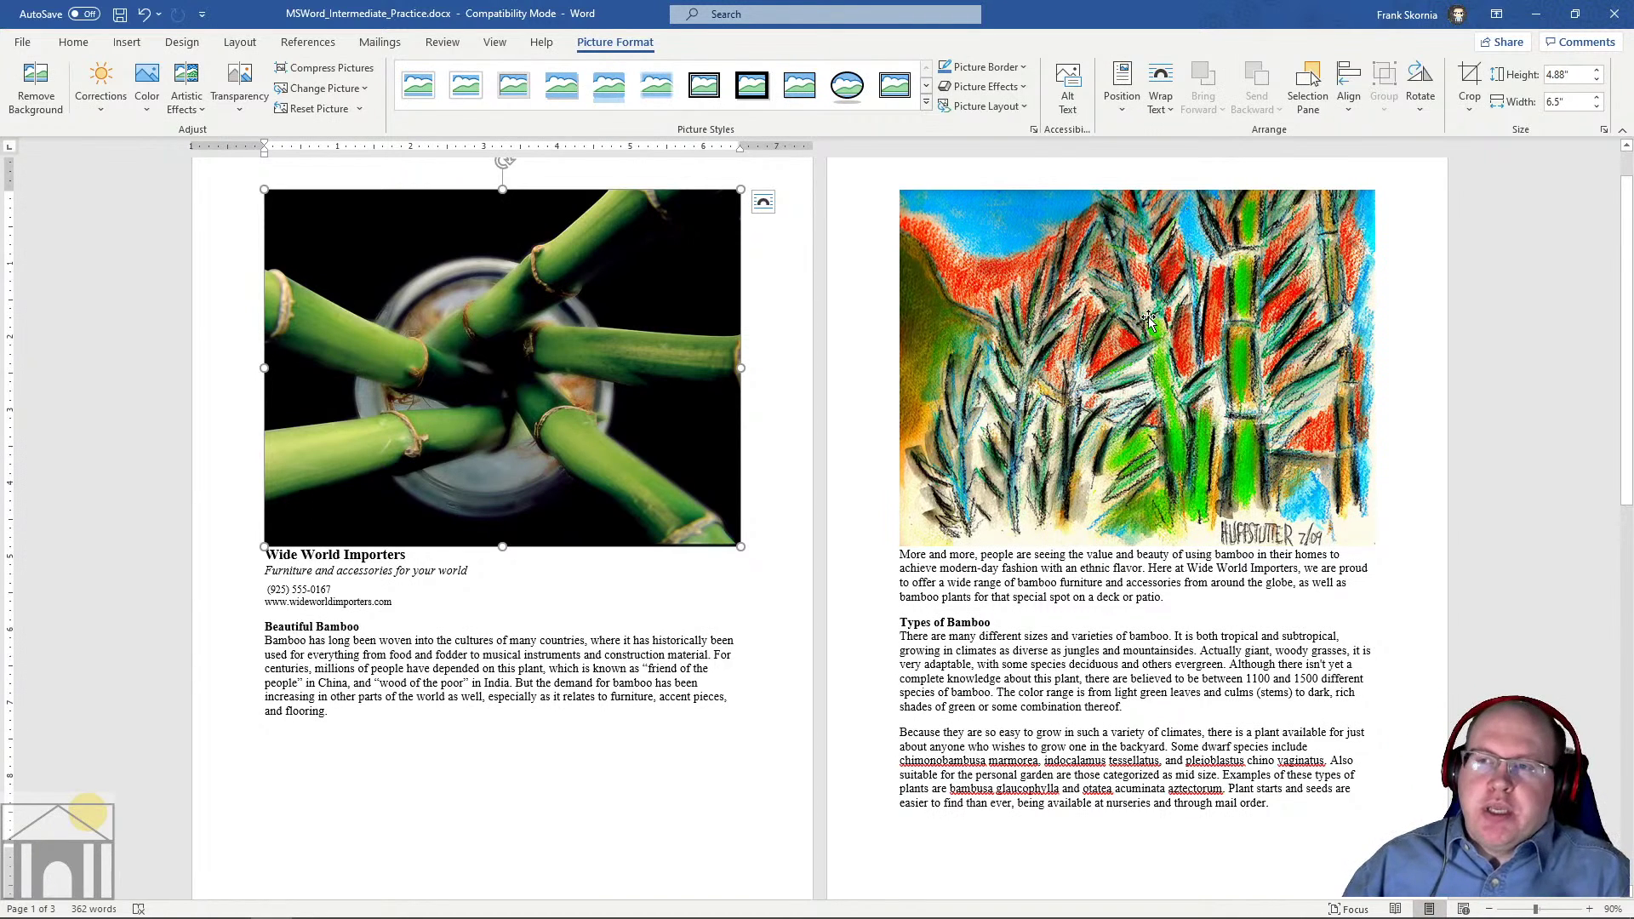
click(1129, 119)
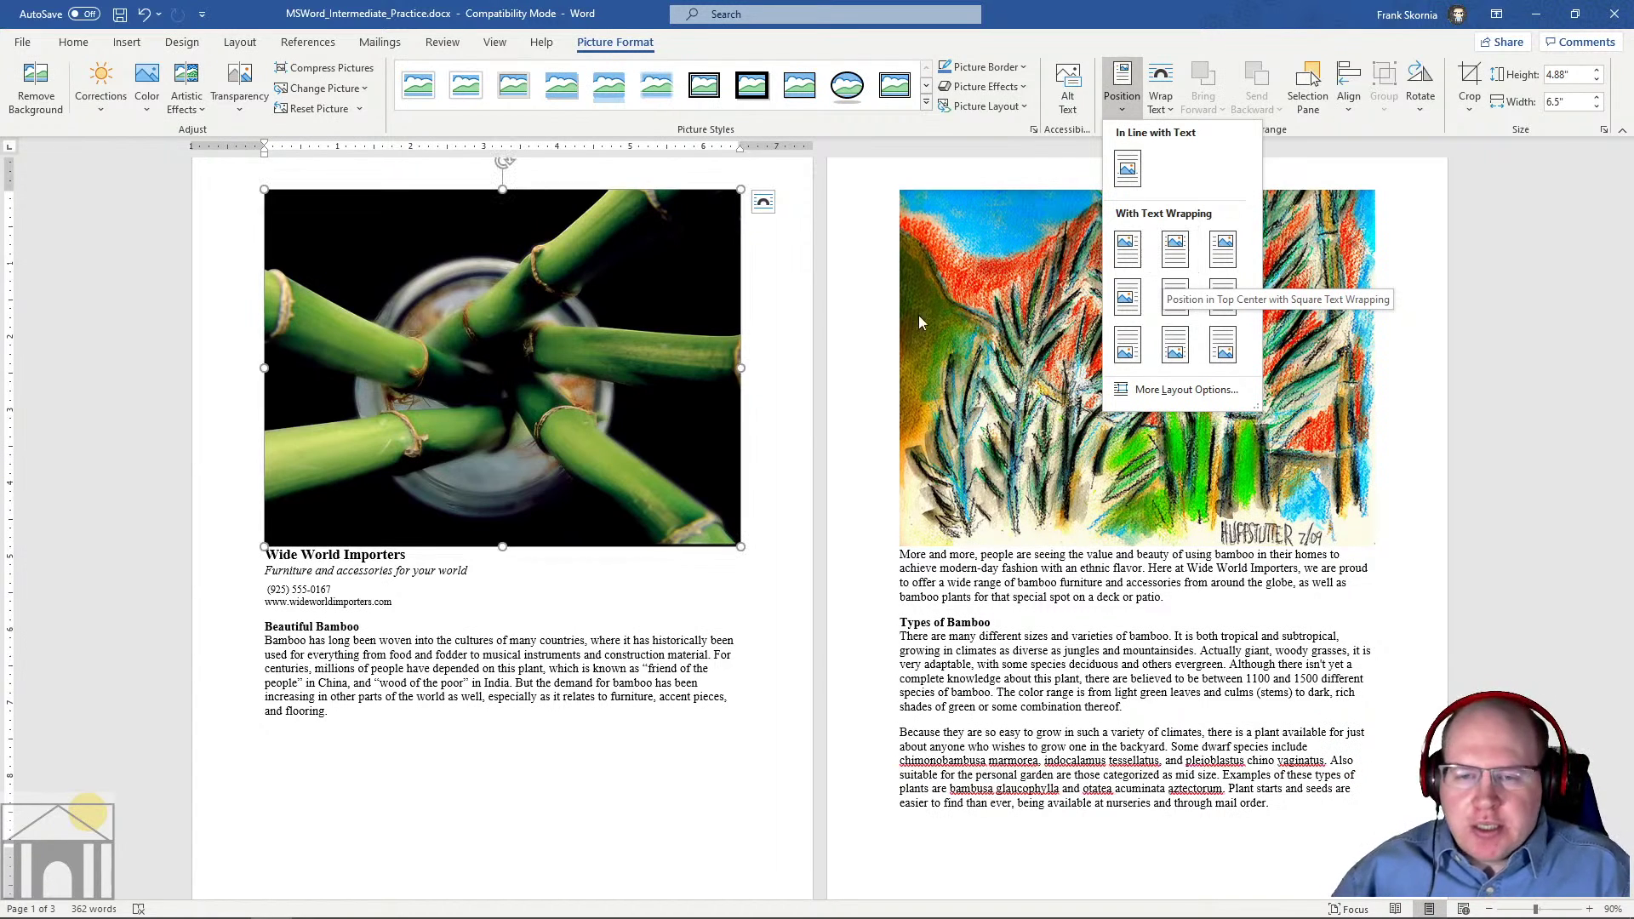
click(776, 417)
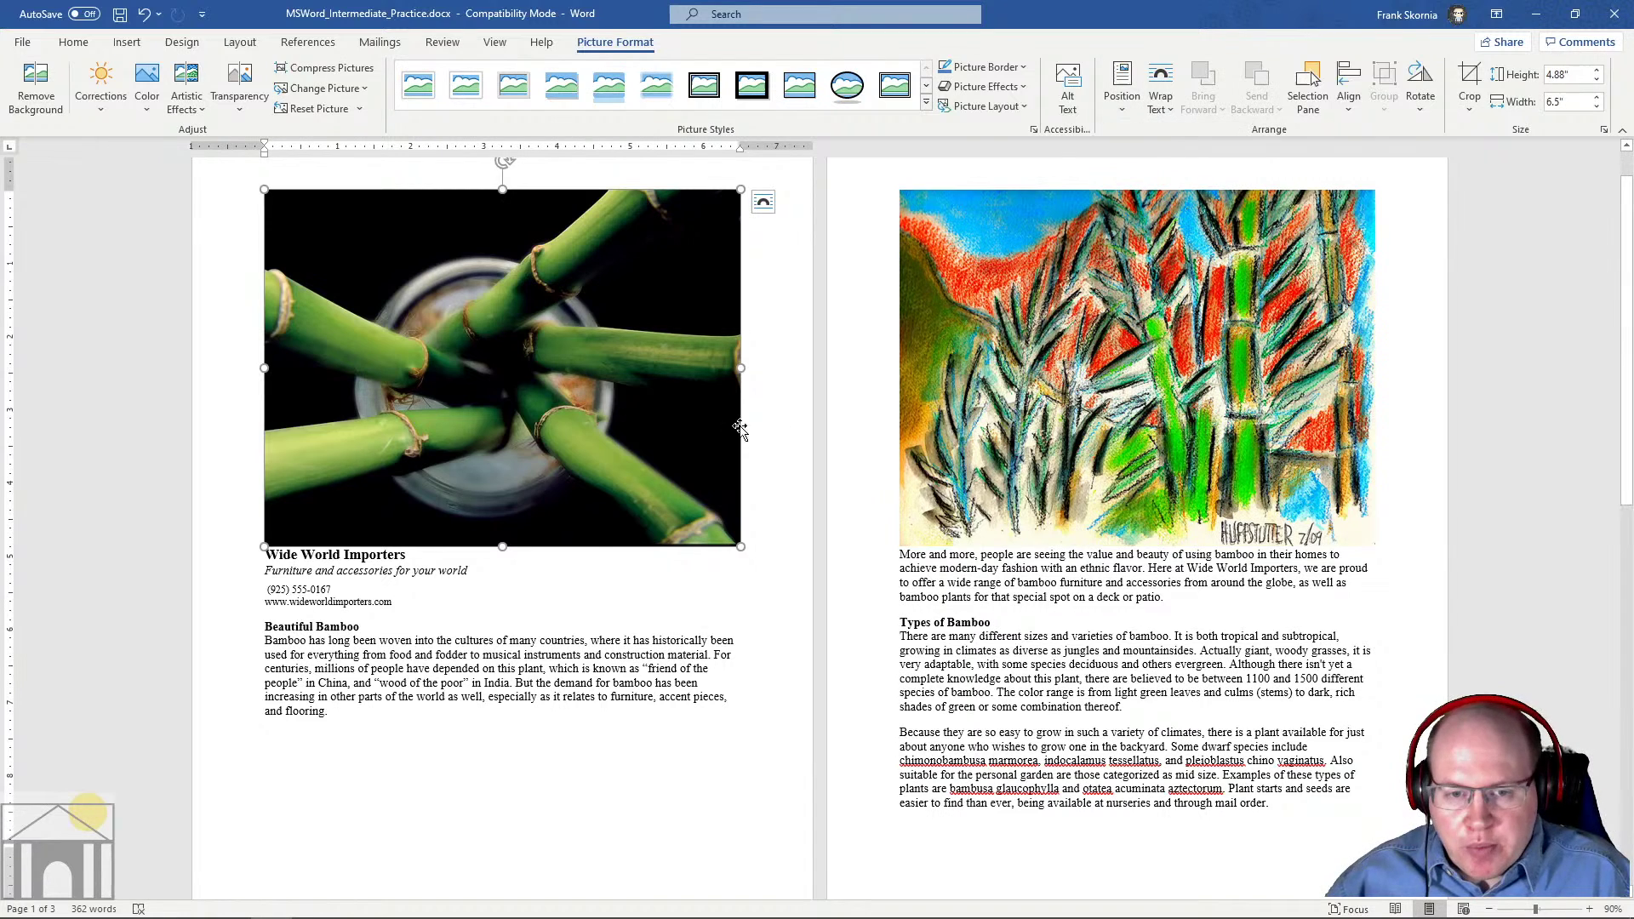
Examine the height and width settings of the two bamboo pictures without changing them
click(1191, 417)
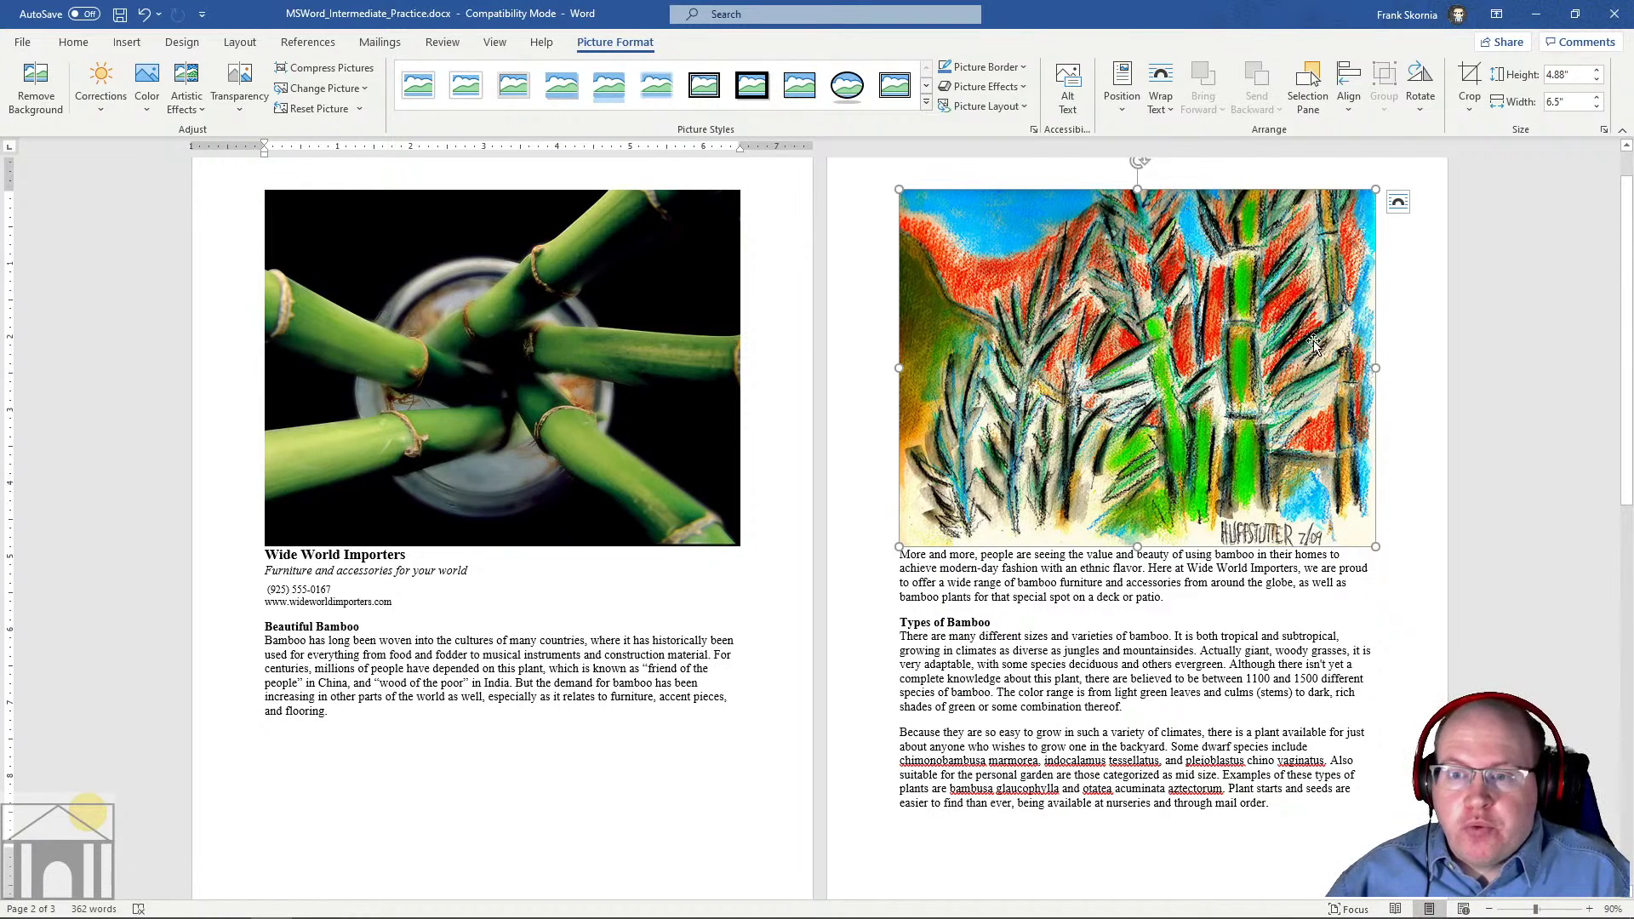
click(412, 427)
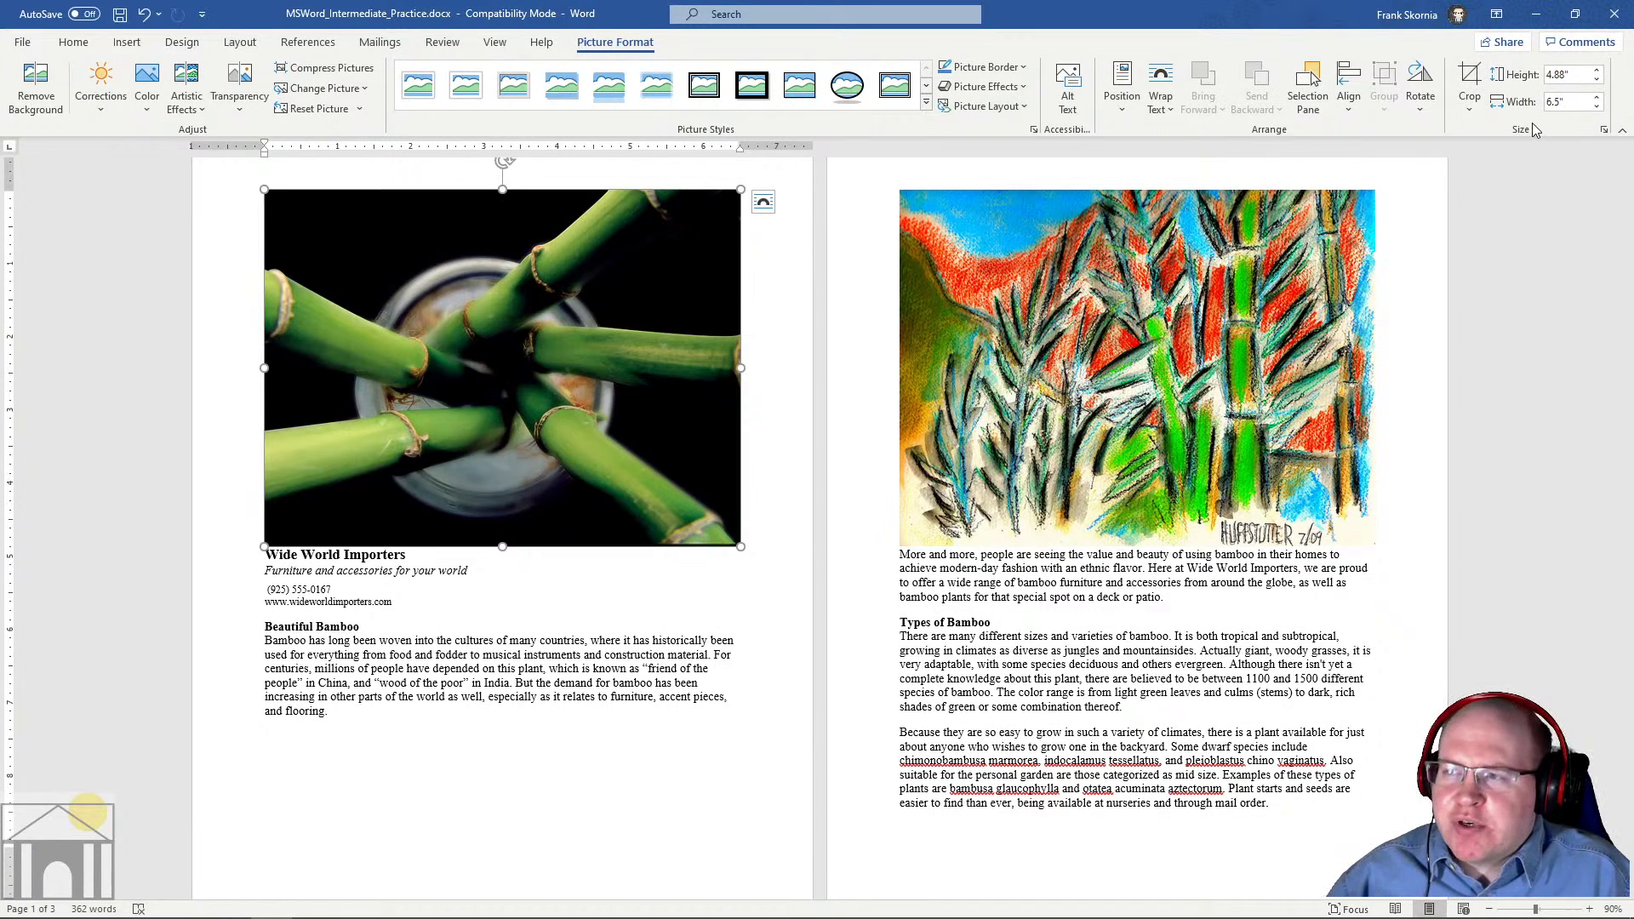
click(1560, 77)
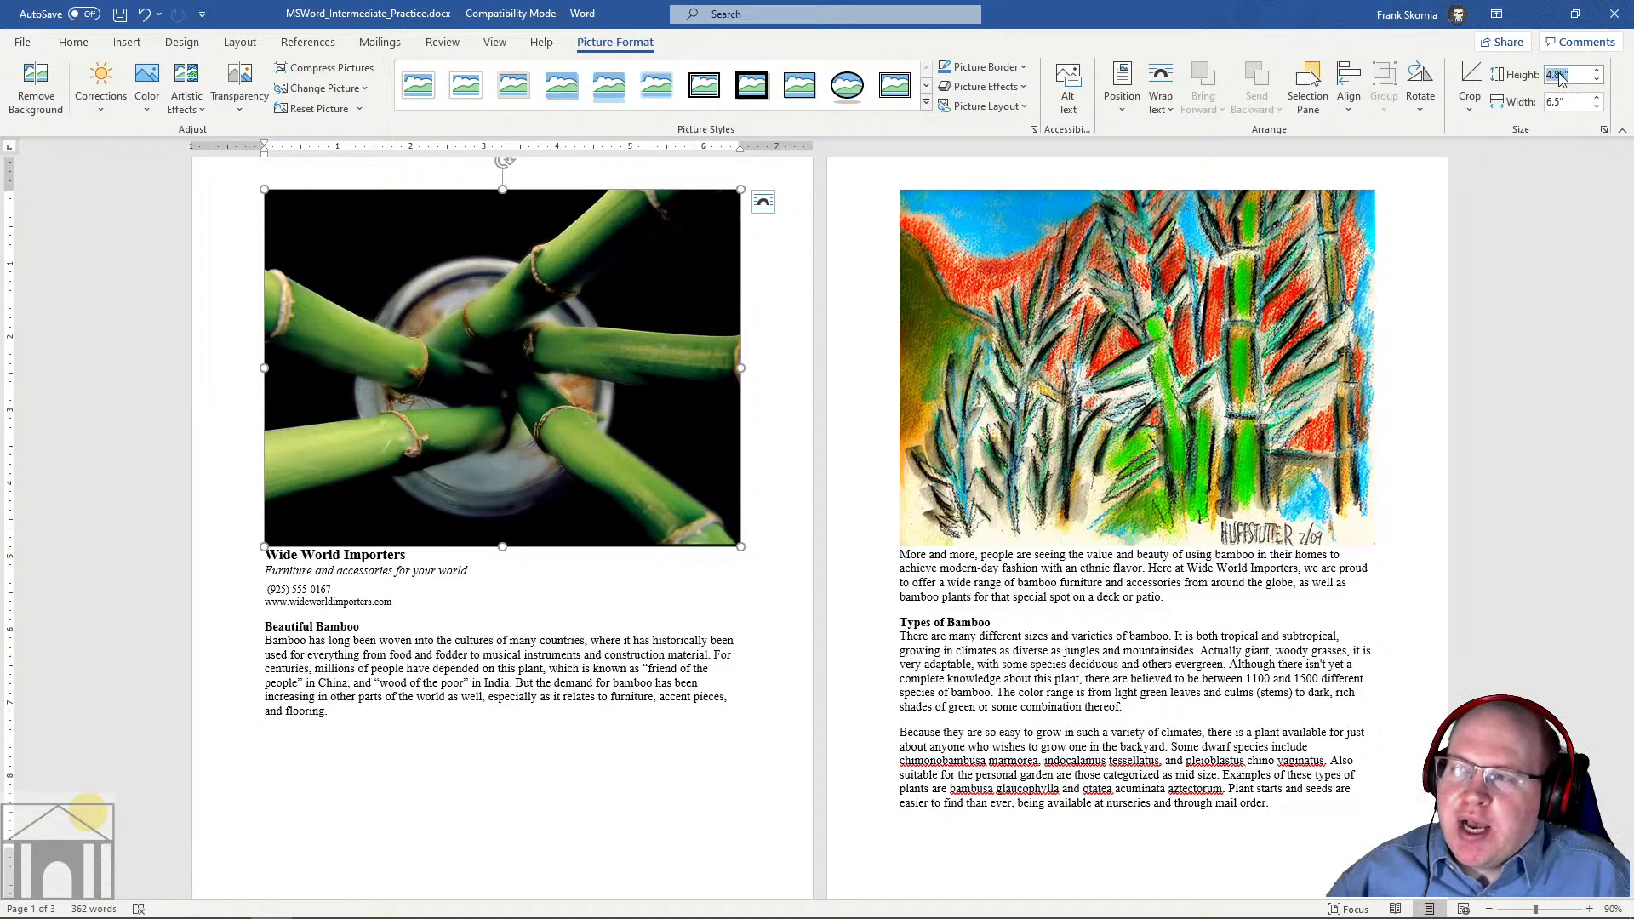
click(1564, 101)
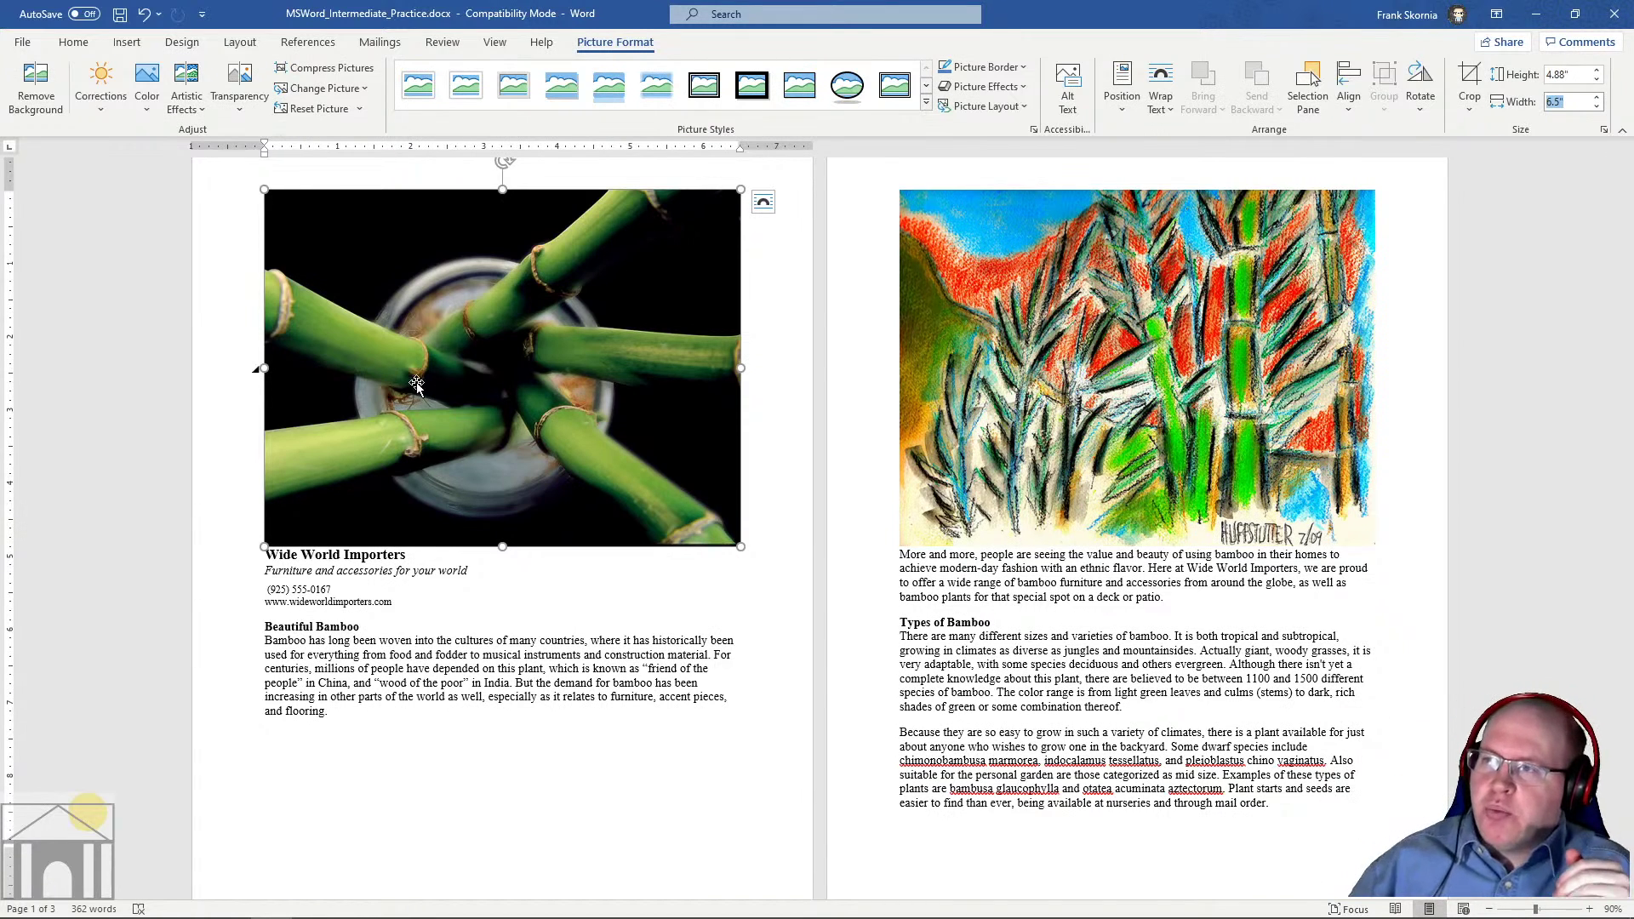
click(1566, 106)
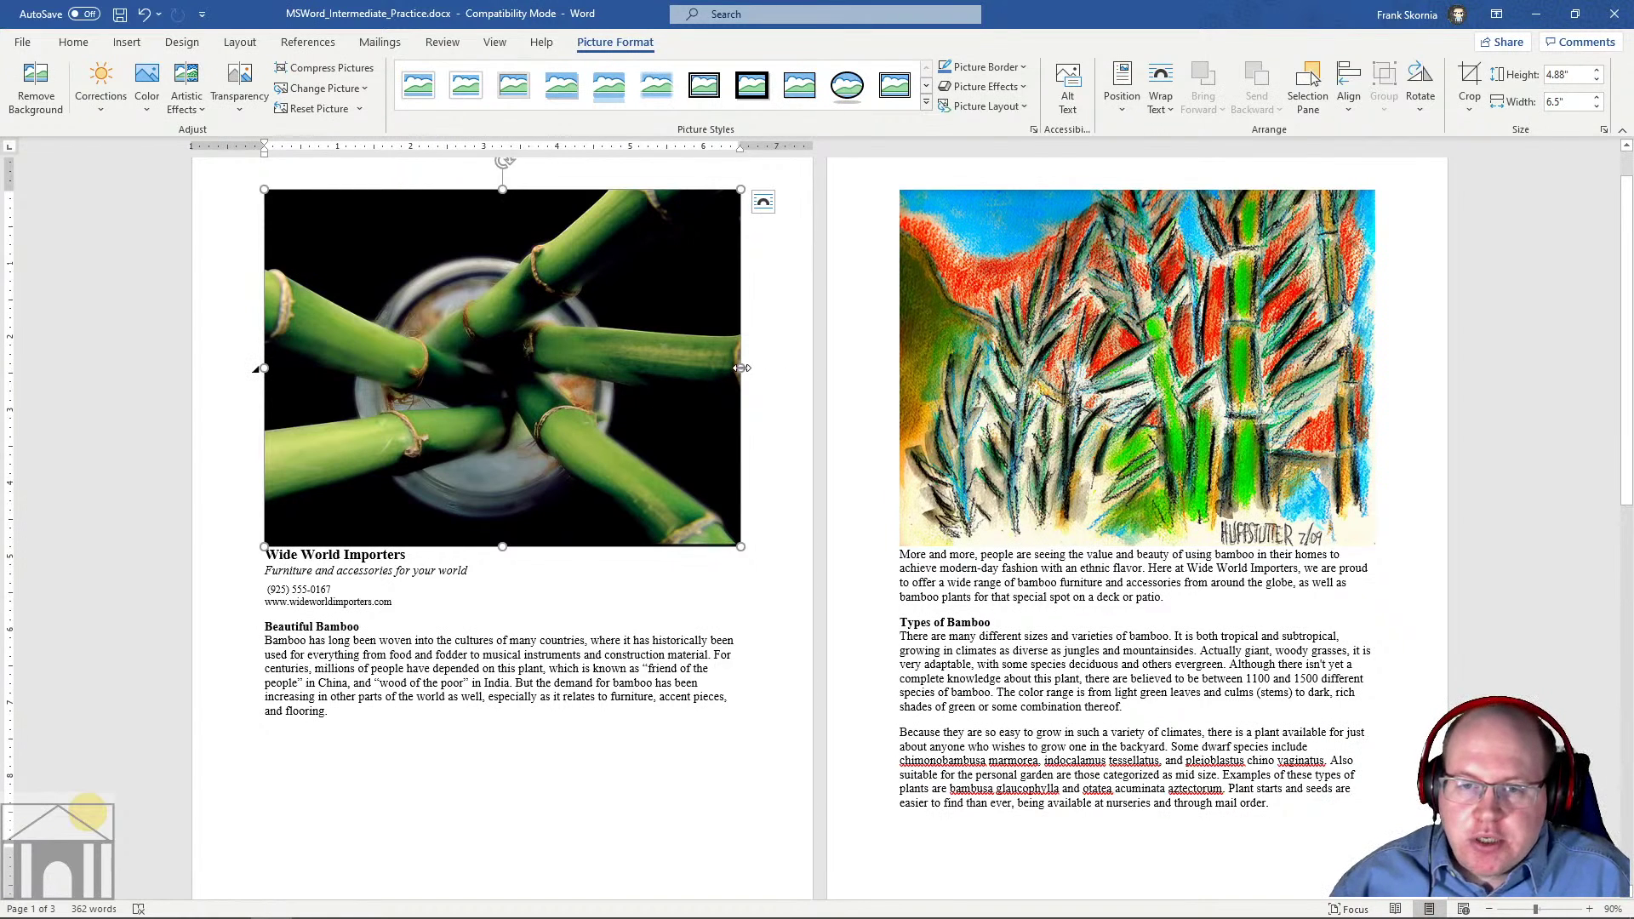
Try stretching the first-page picture to about 3.64" wide, and separately to about 2.47" high, undoing each resize
drag(740, 367, 531, 367)
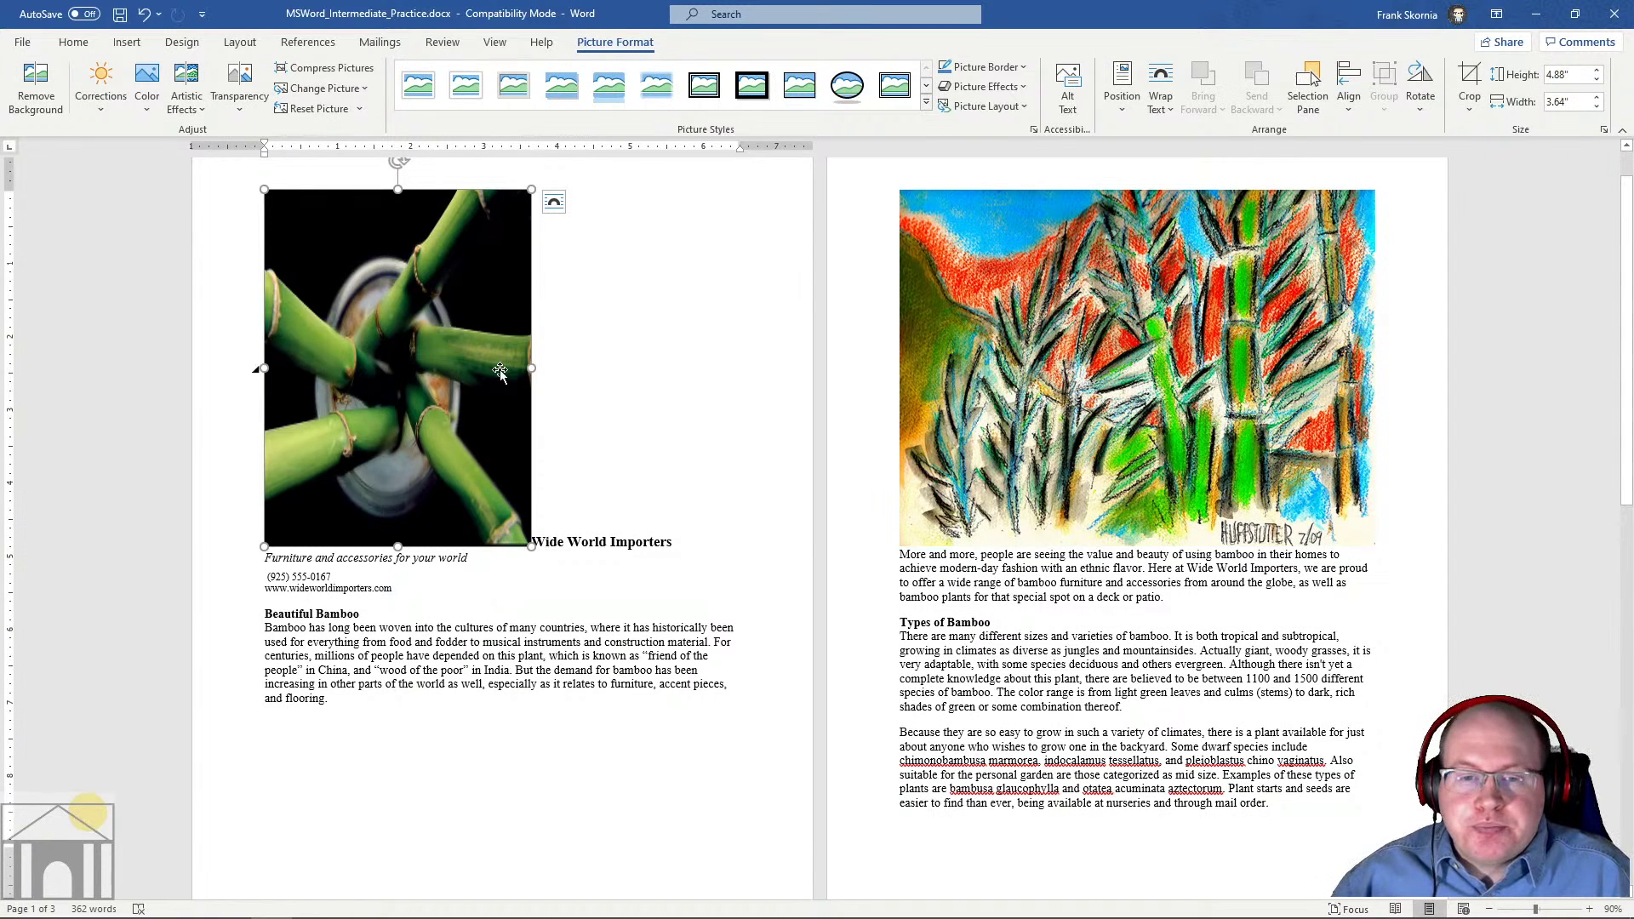
key(ctrl+z)
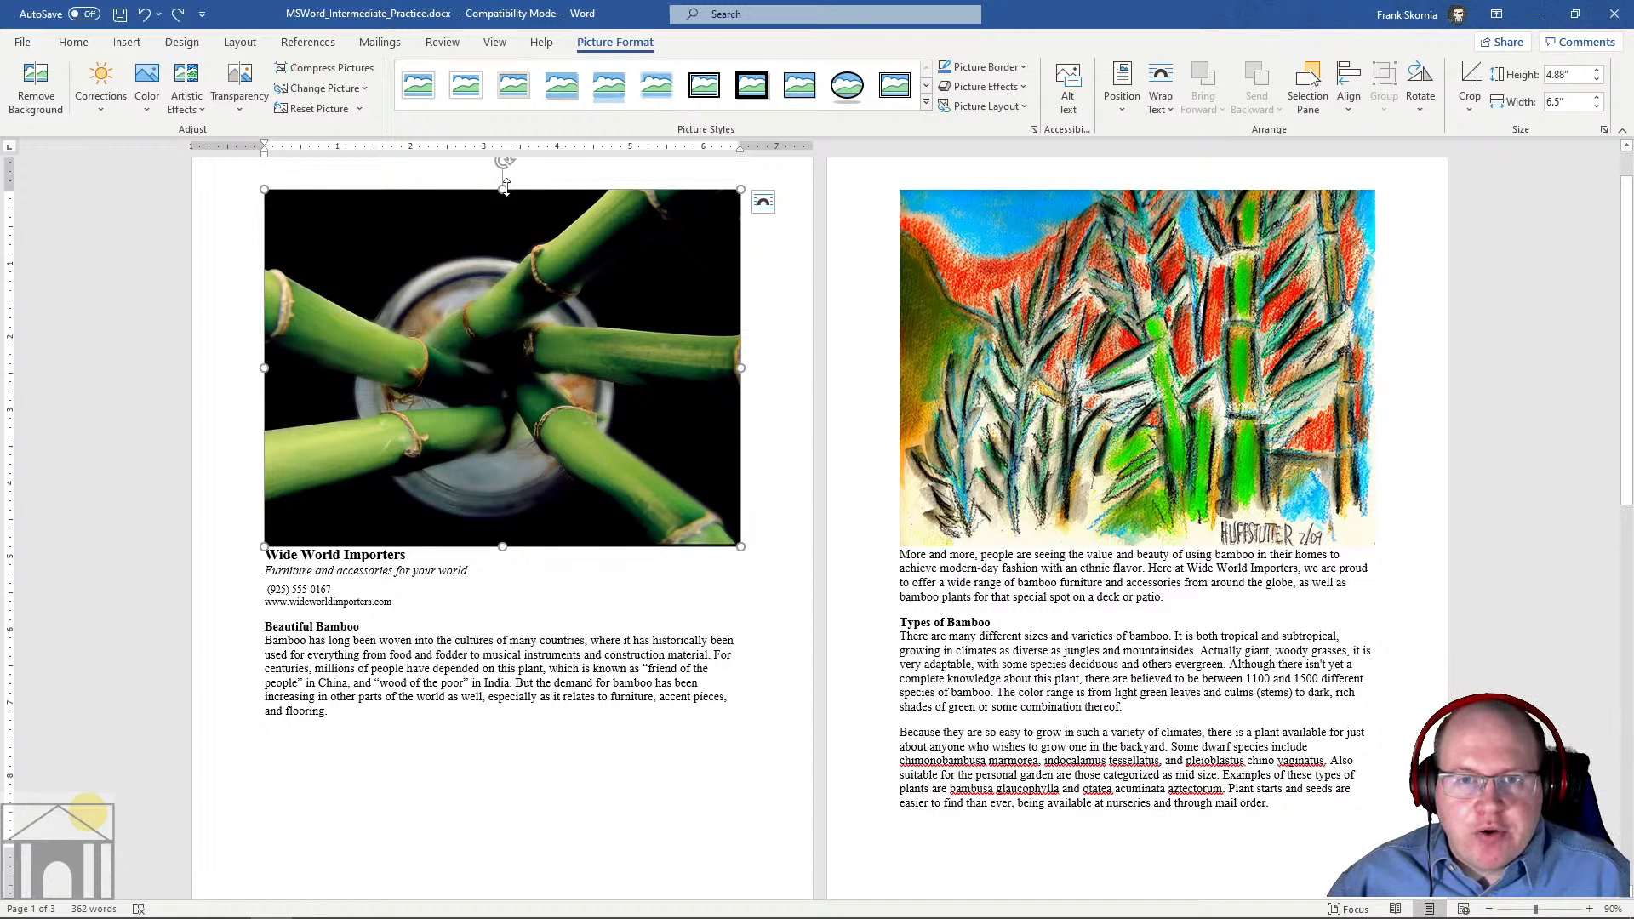
drag(506, 188, 470, 380)
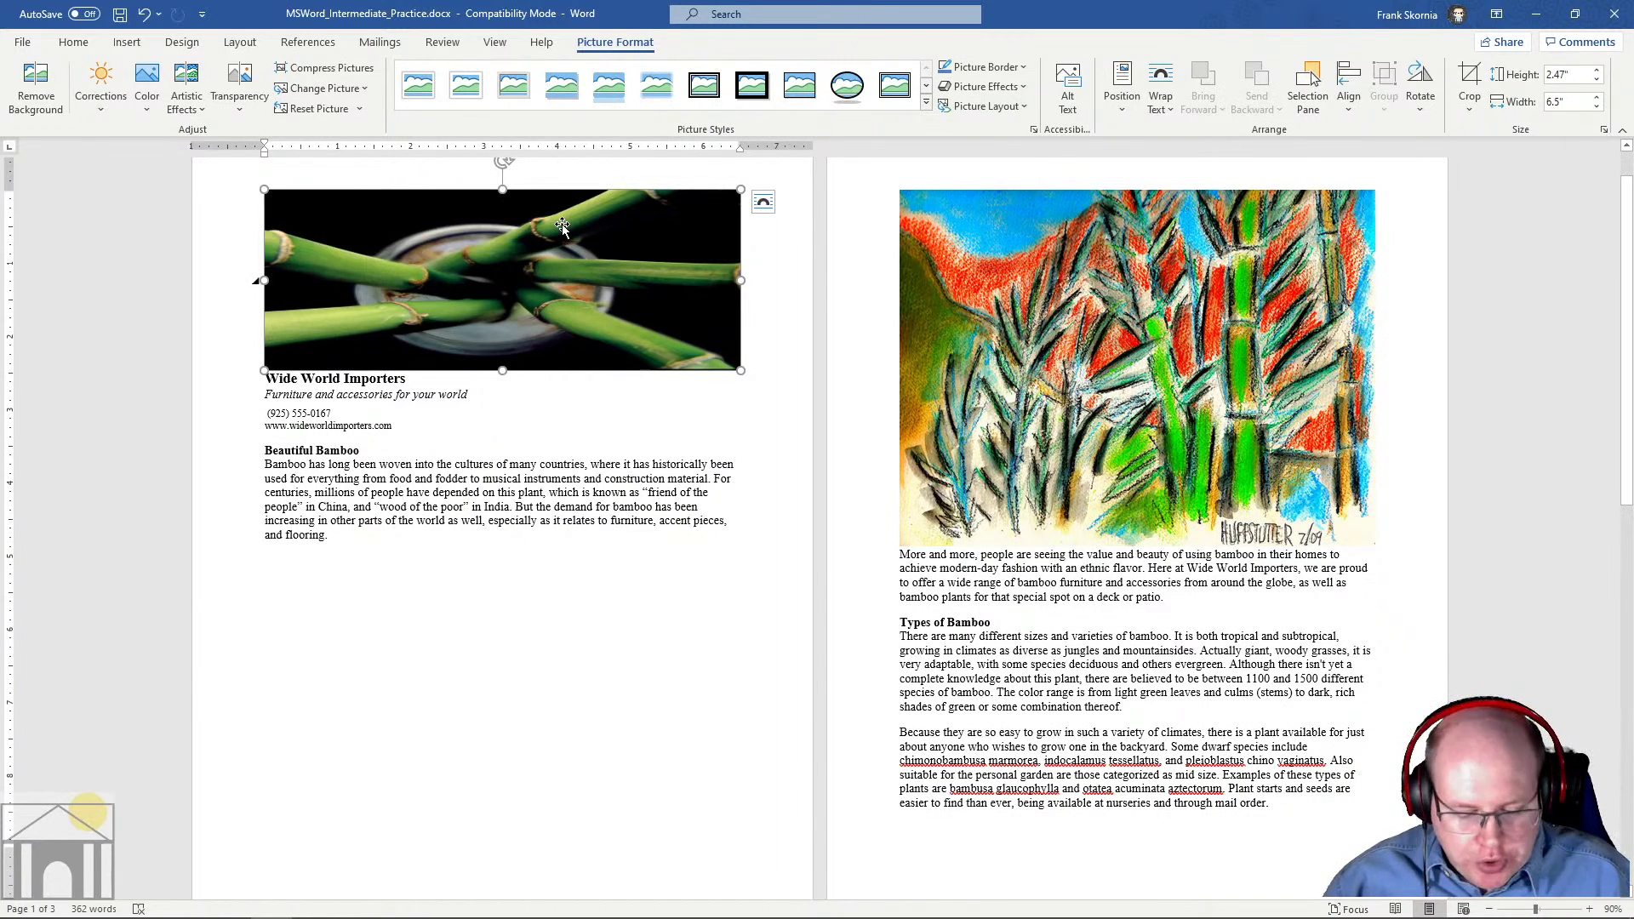
key(ctrl+z)
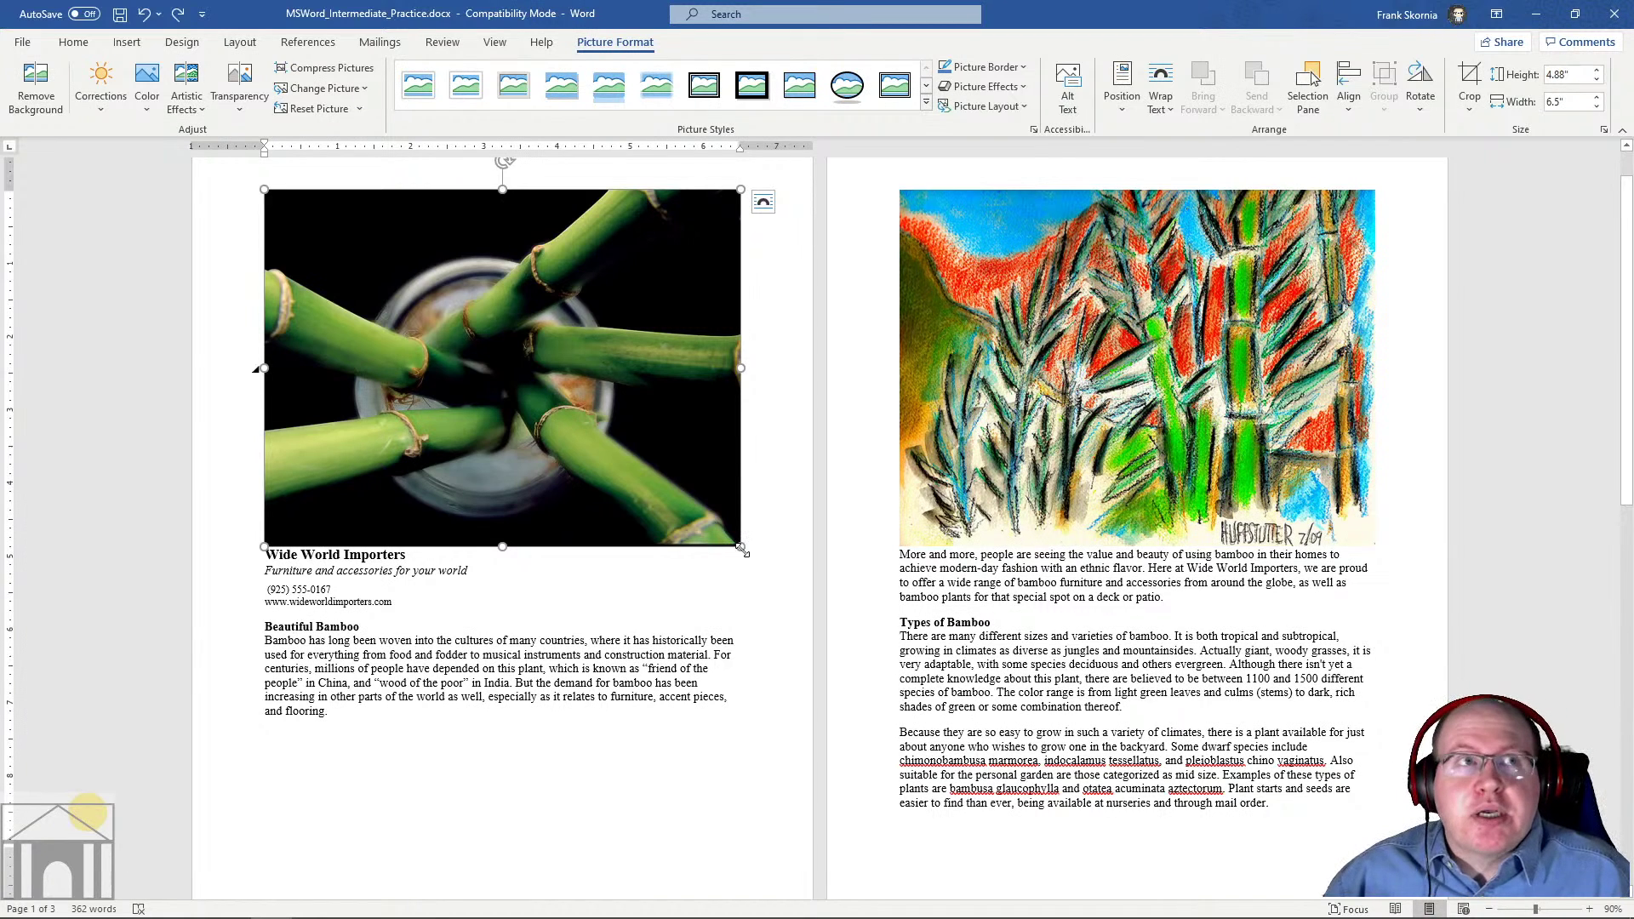
Shrink the first-page bamboo stalk picture proportionally to about 1.7" high and 2.26" wide
drag(741, 550, 726, 537)
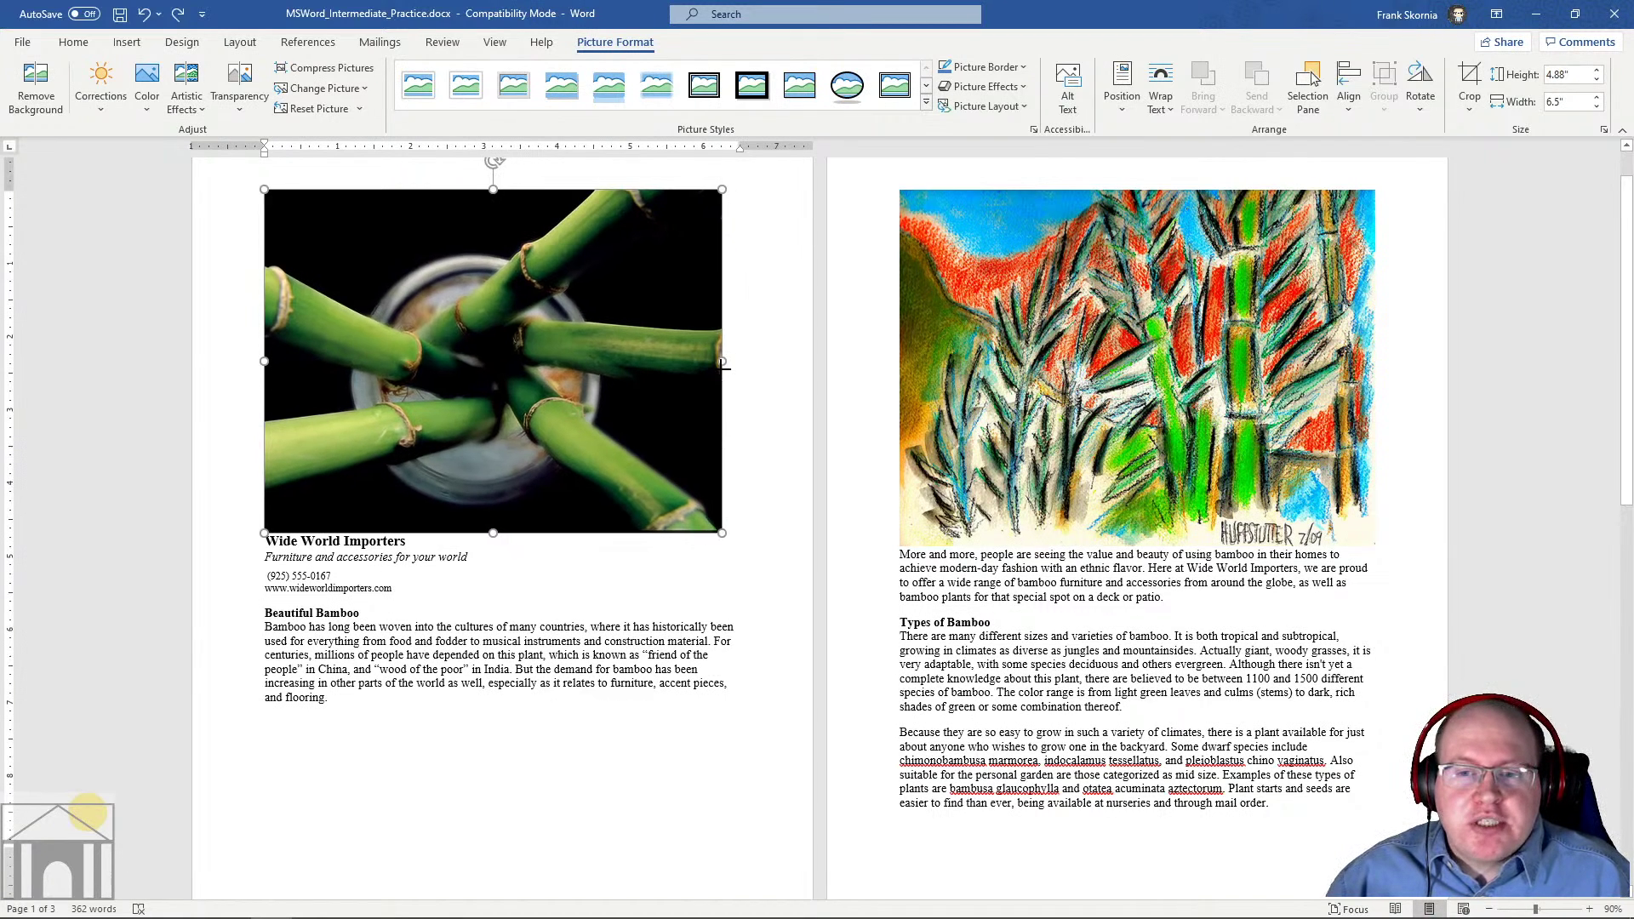
drag(729, 300, 767, 320)
drag(762, 564, 567, 417)
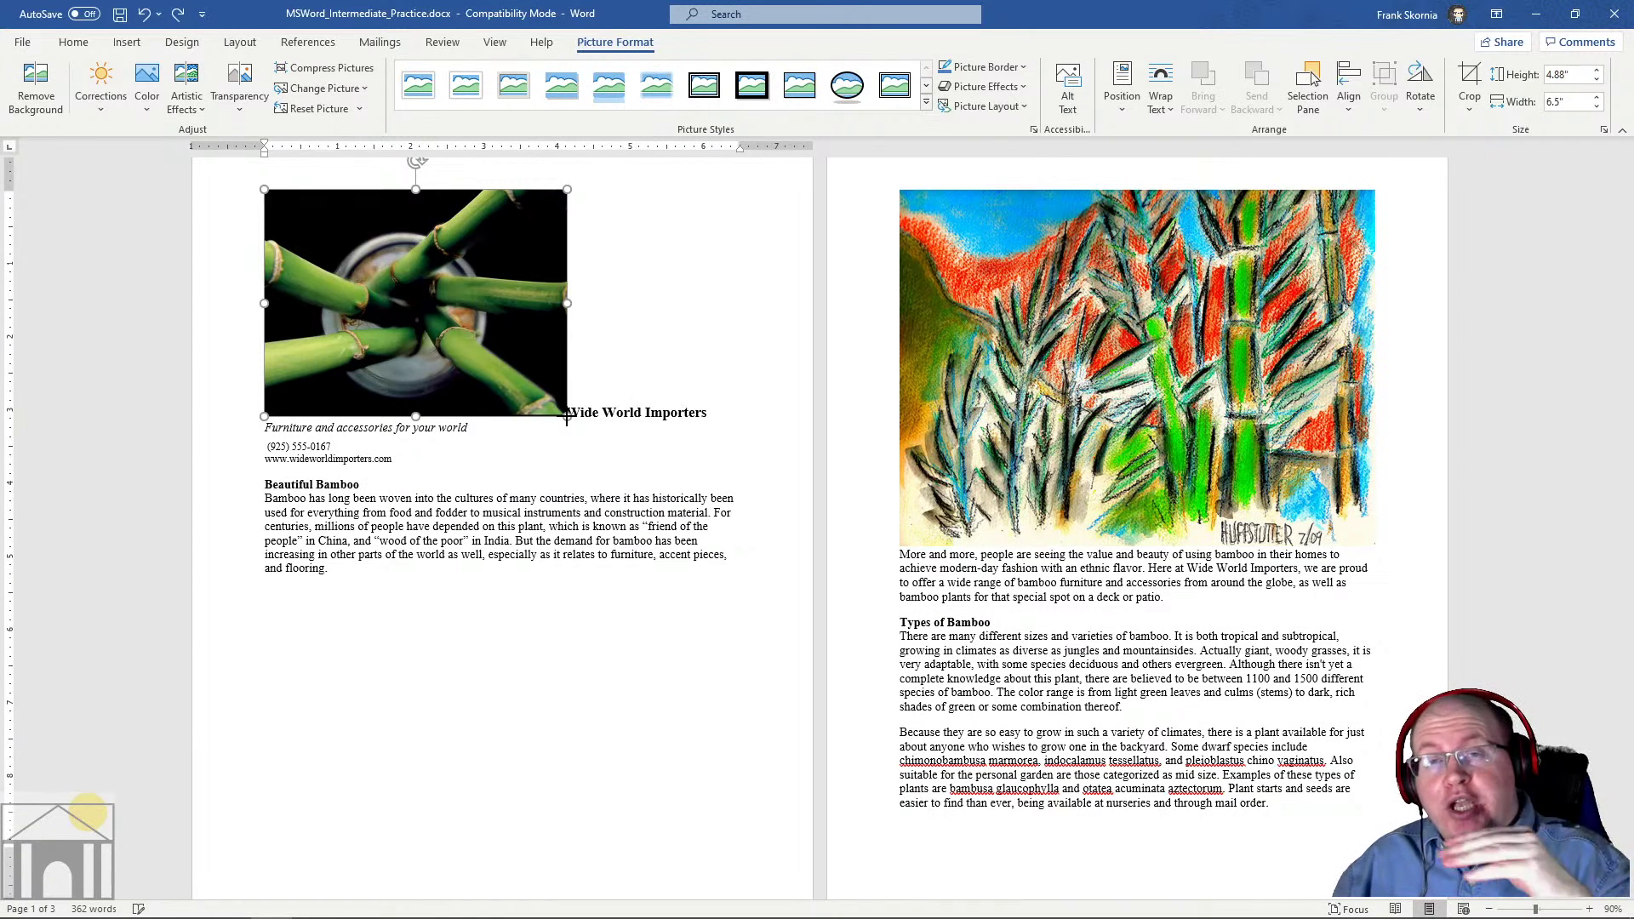
drag(567, 417, 496, 362)
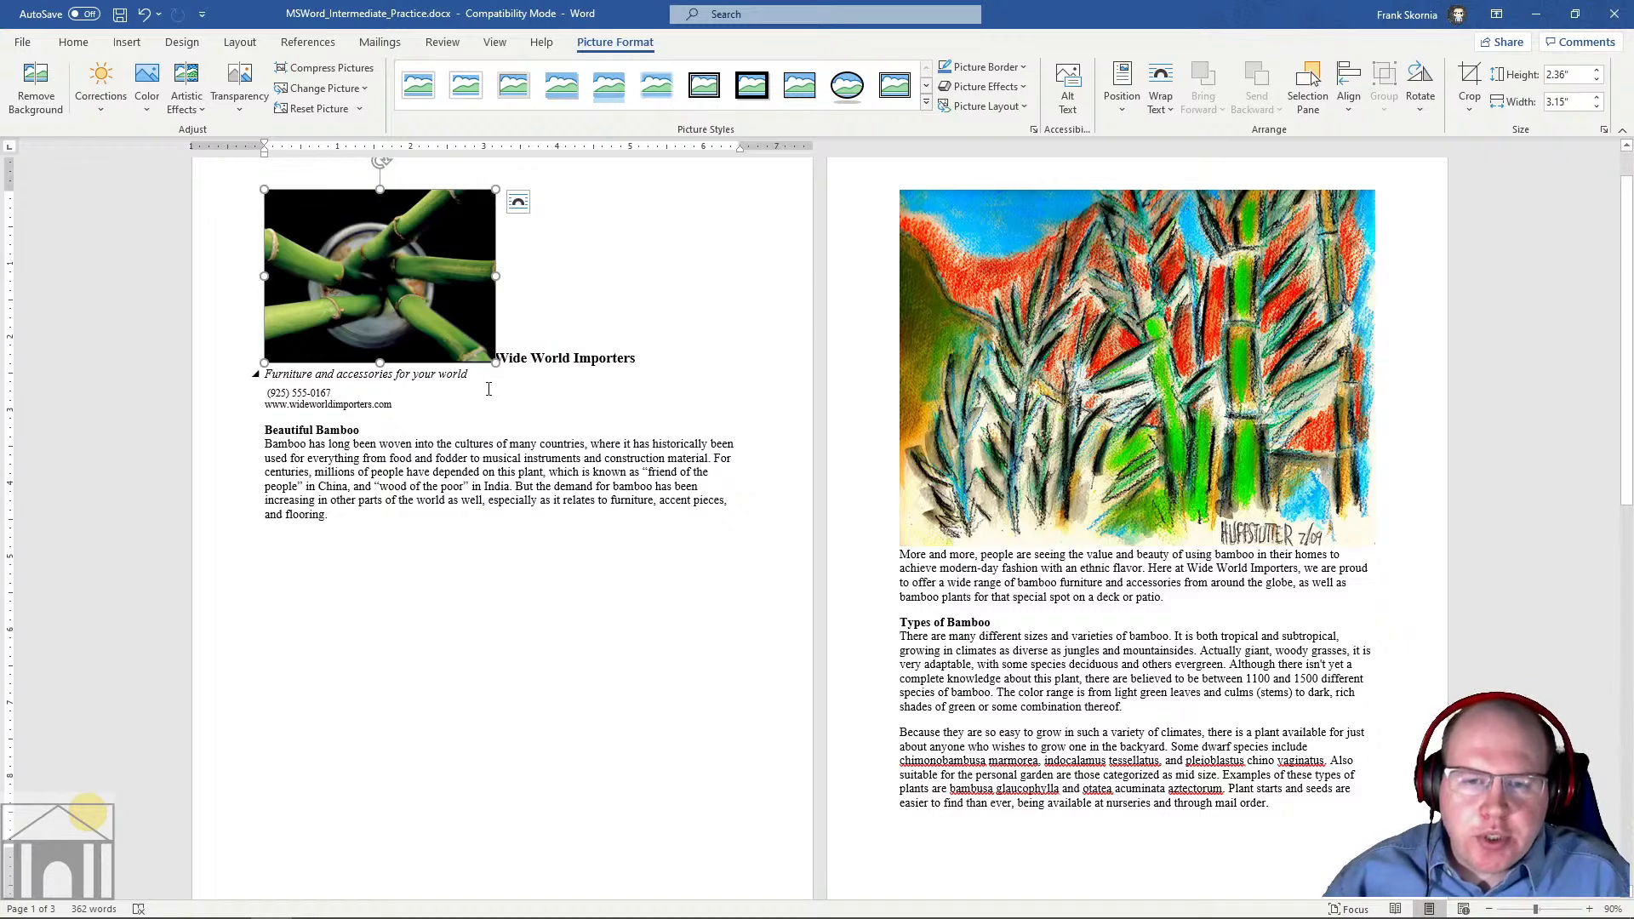
drag(495, 362, 431, 314)
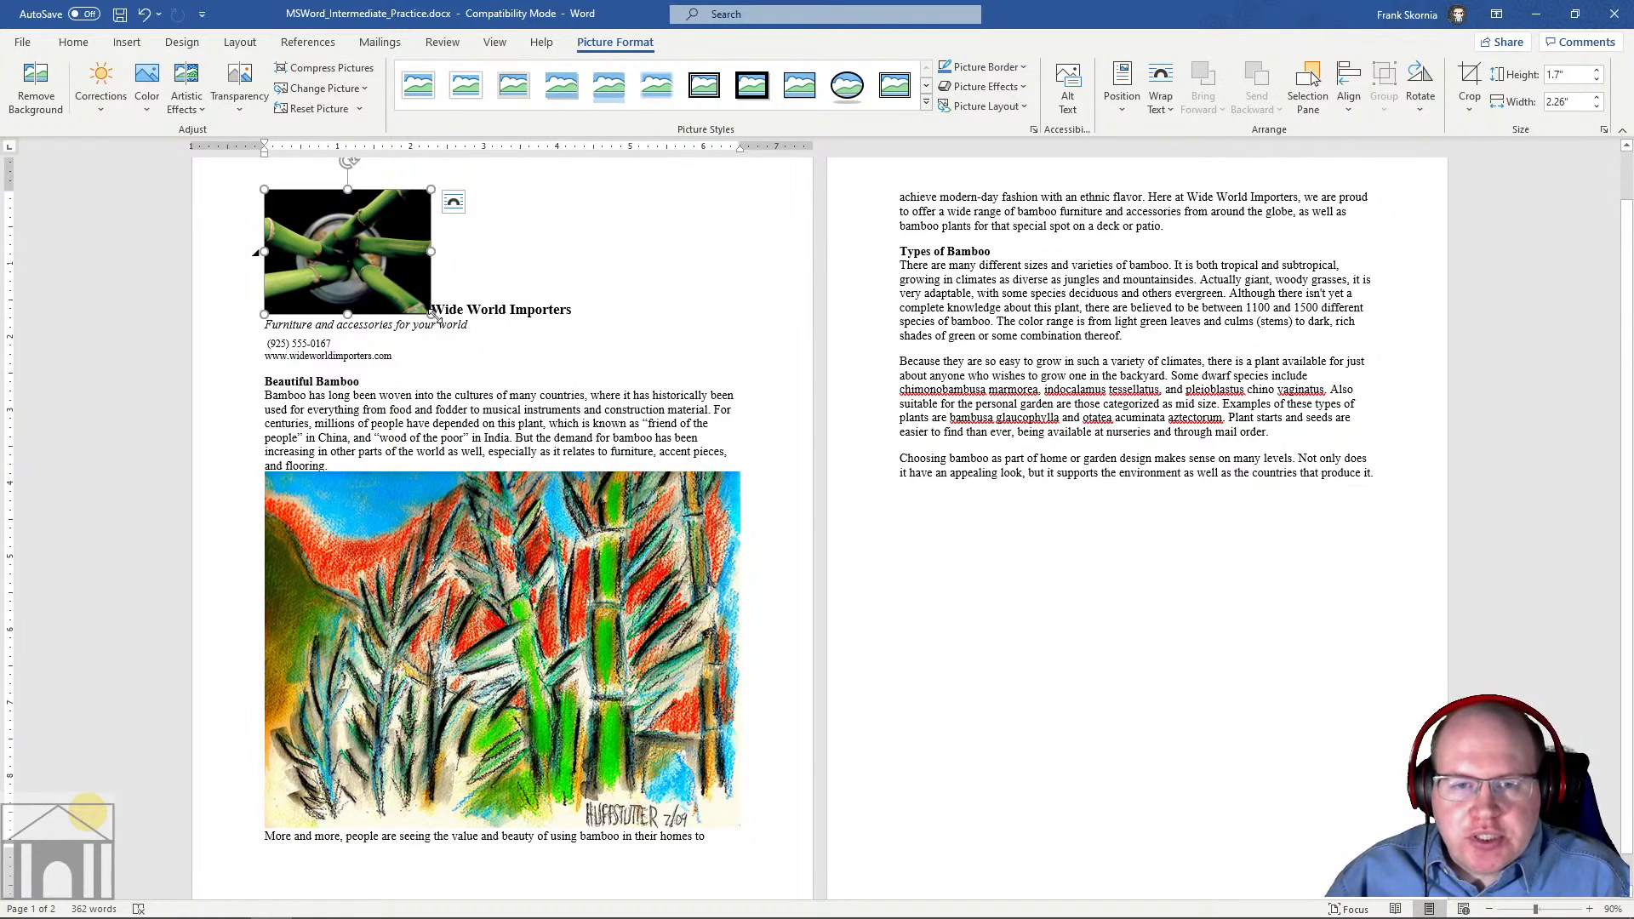
Set the width of the bamboo stalk picture beside the Wide World Importers title to exactly 2.25"
click(455, 310)
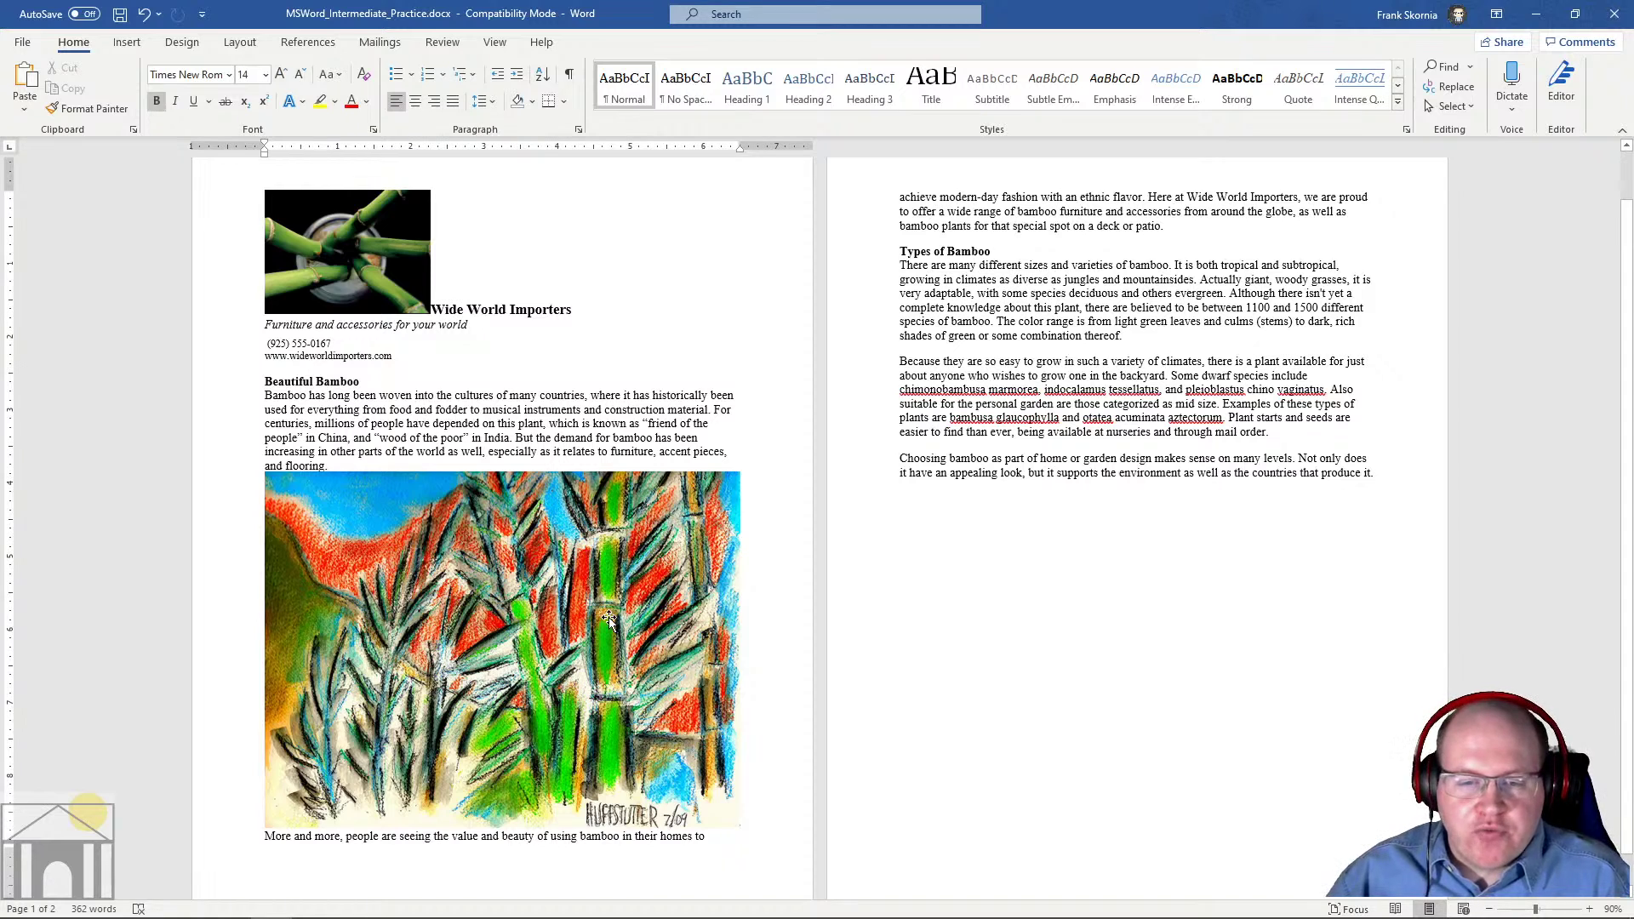
click(494, 590)
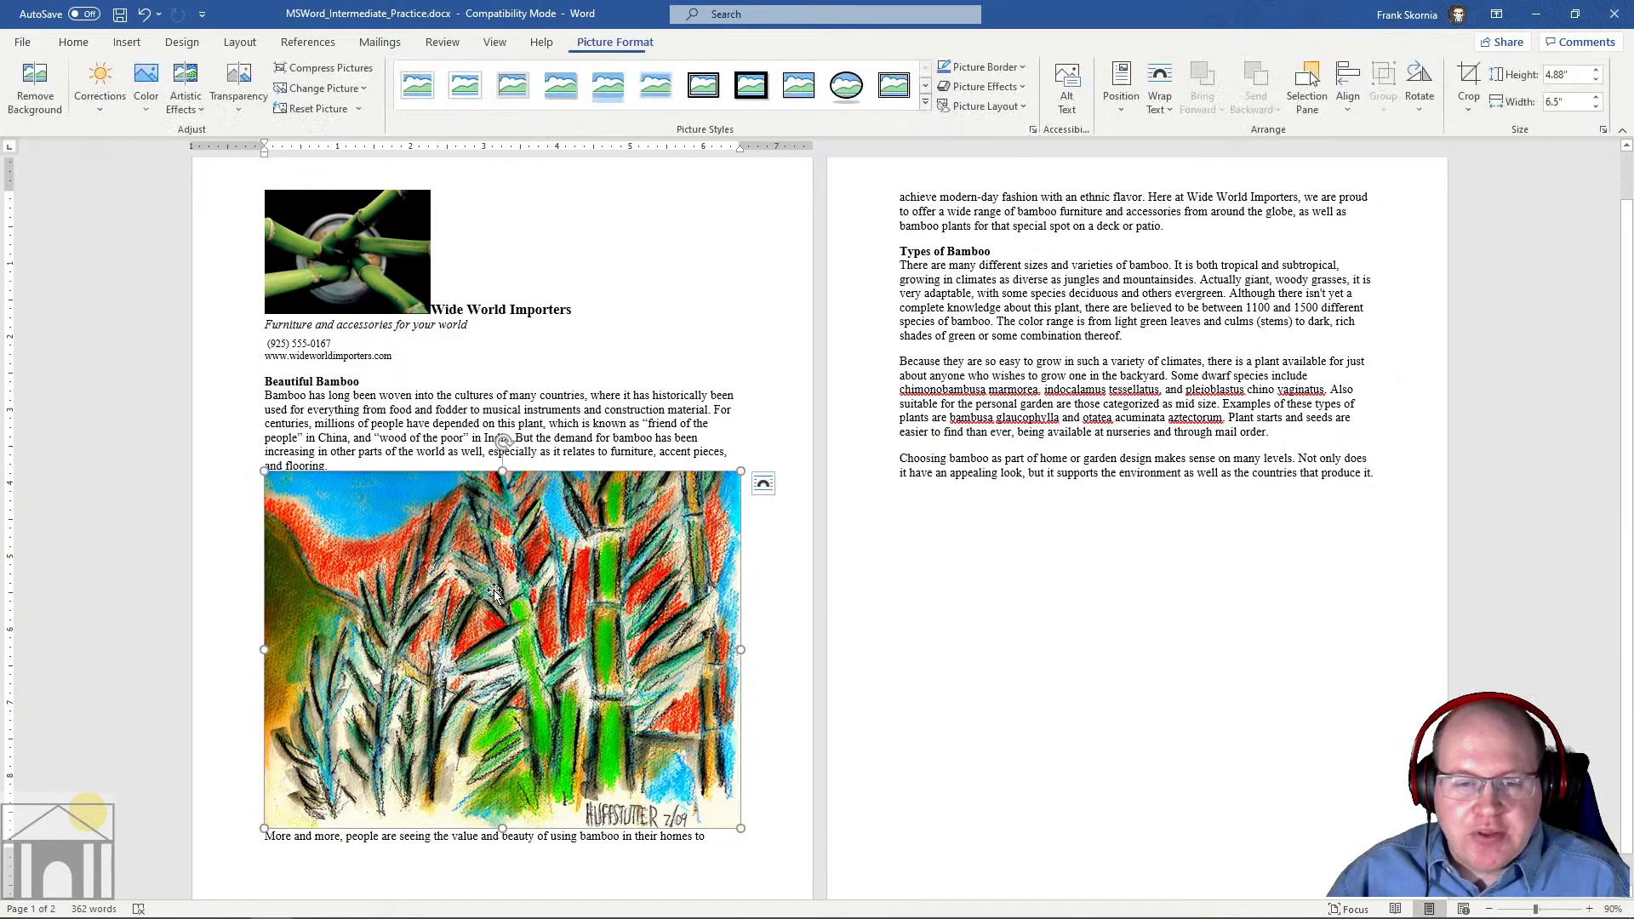
click(358, 236)
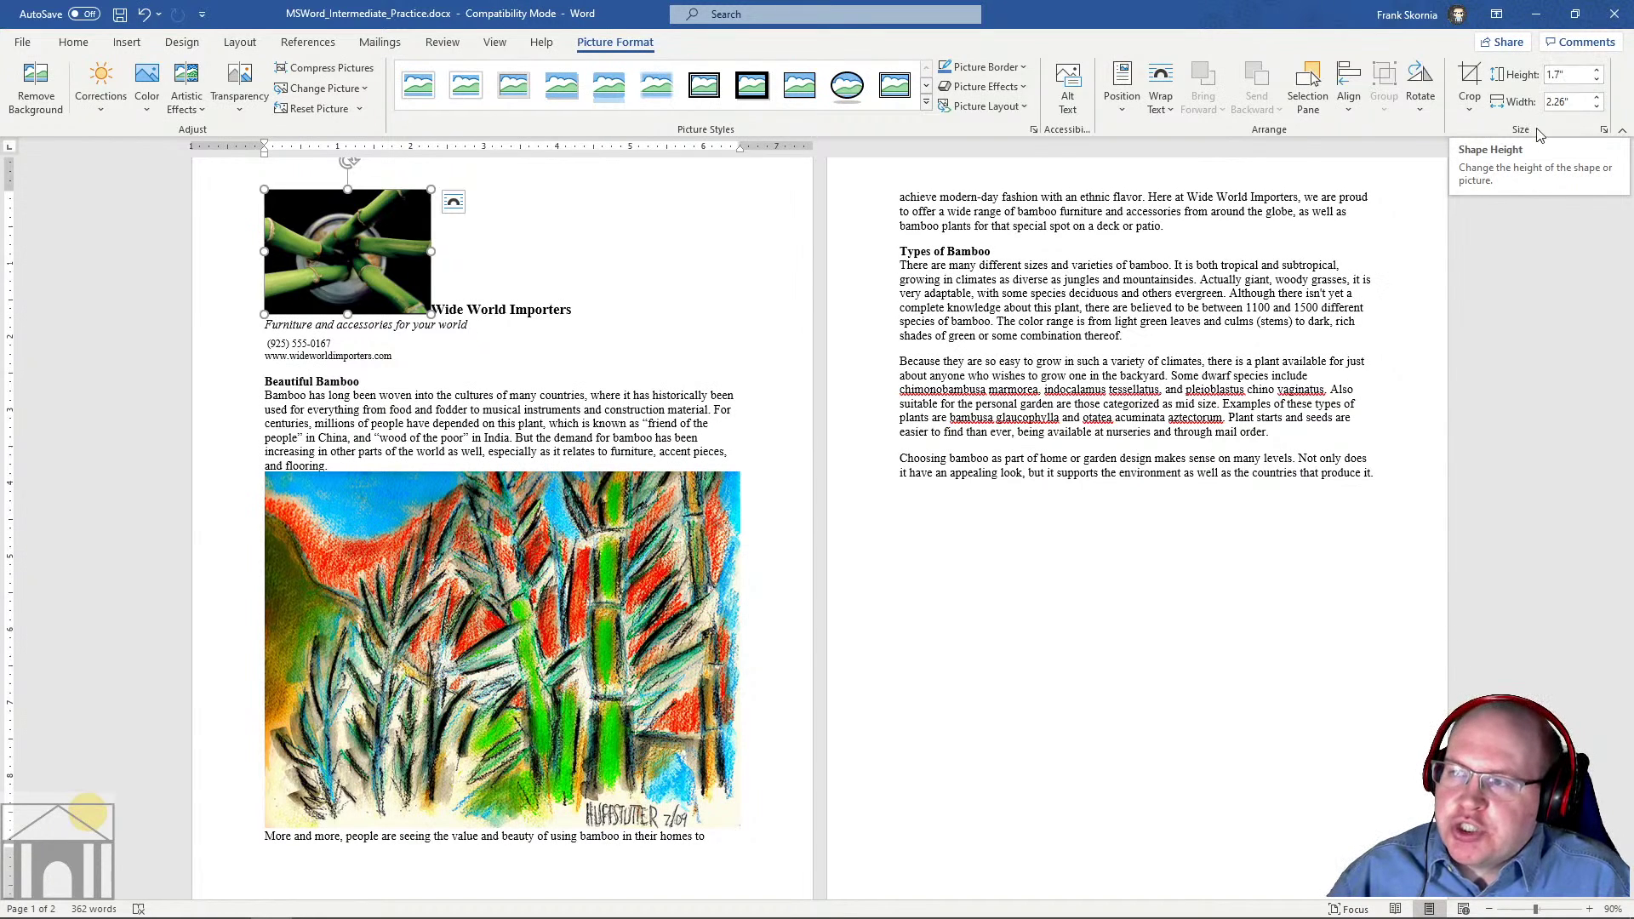
click(1561, 103)
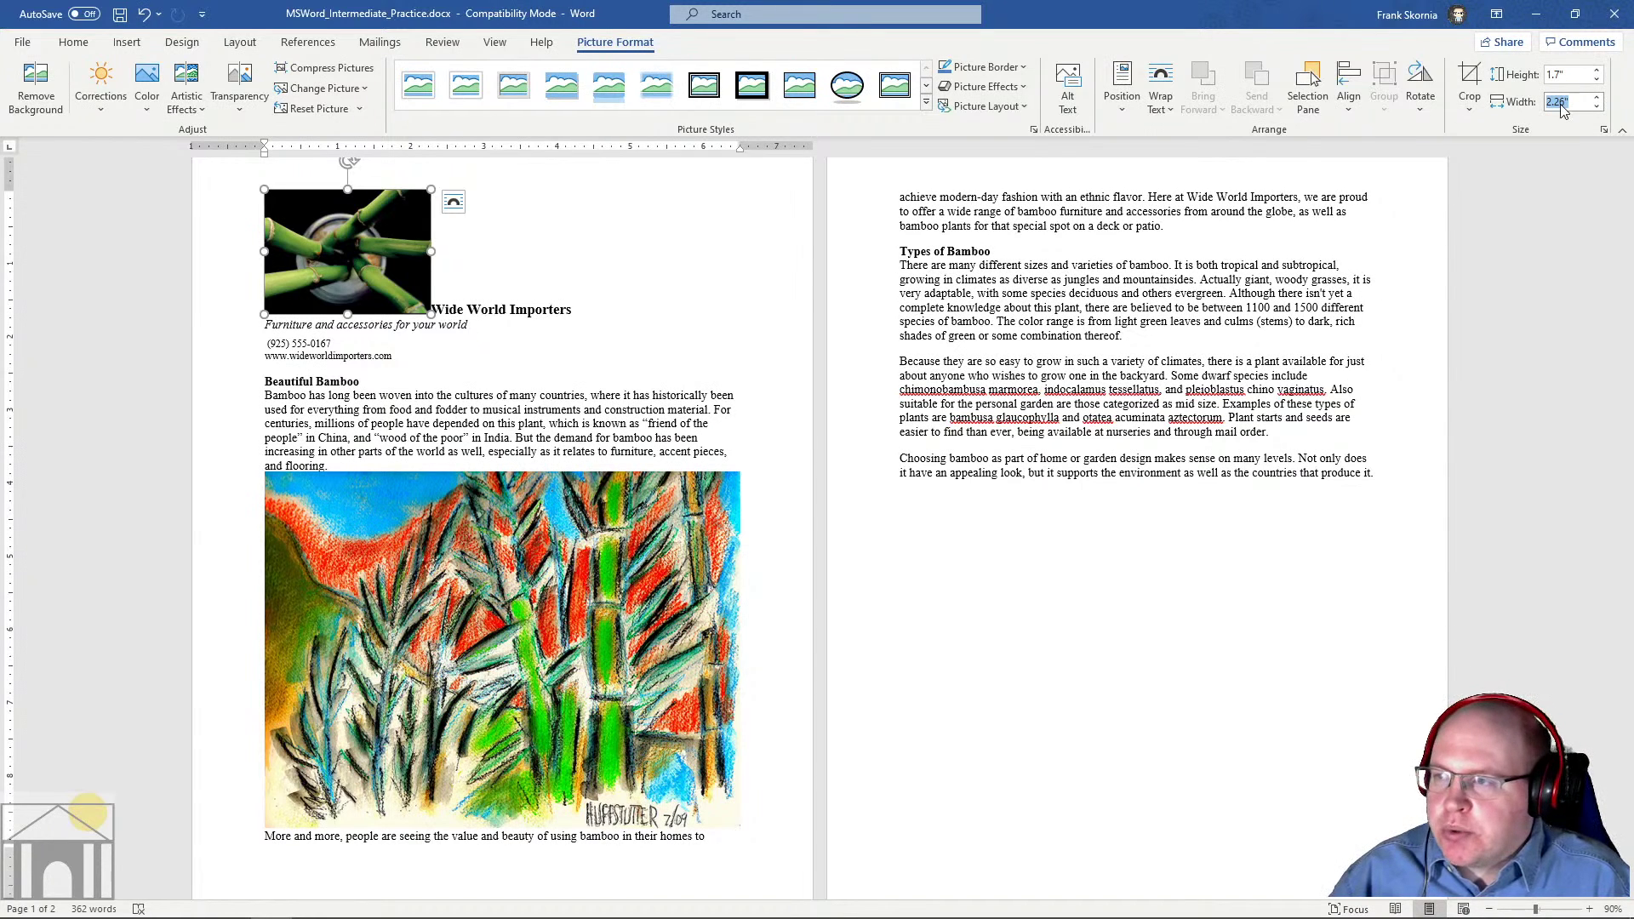
text(2.25)
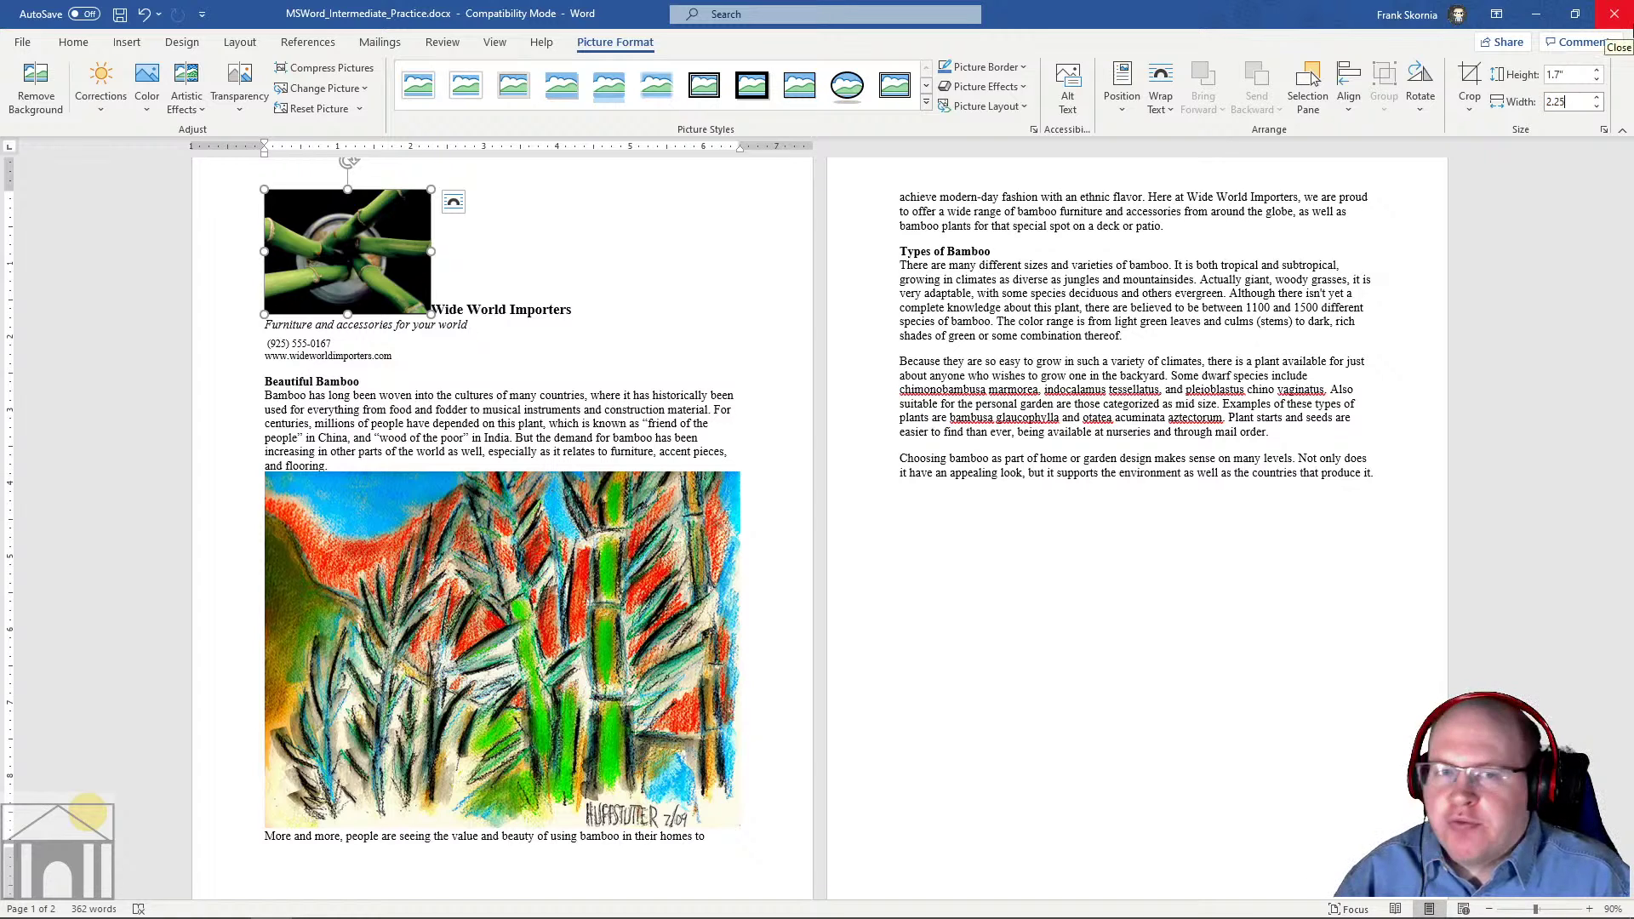
key(Return)
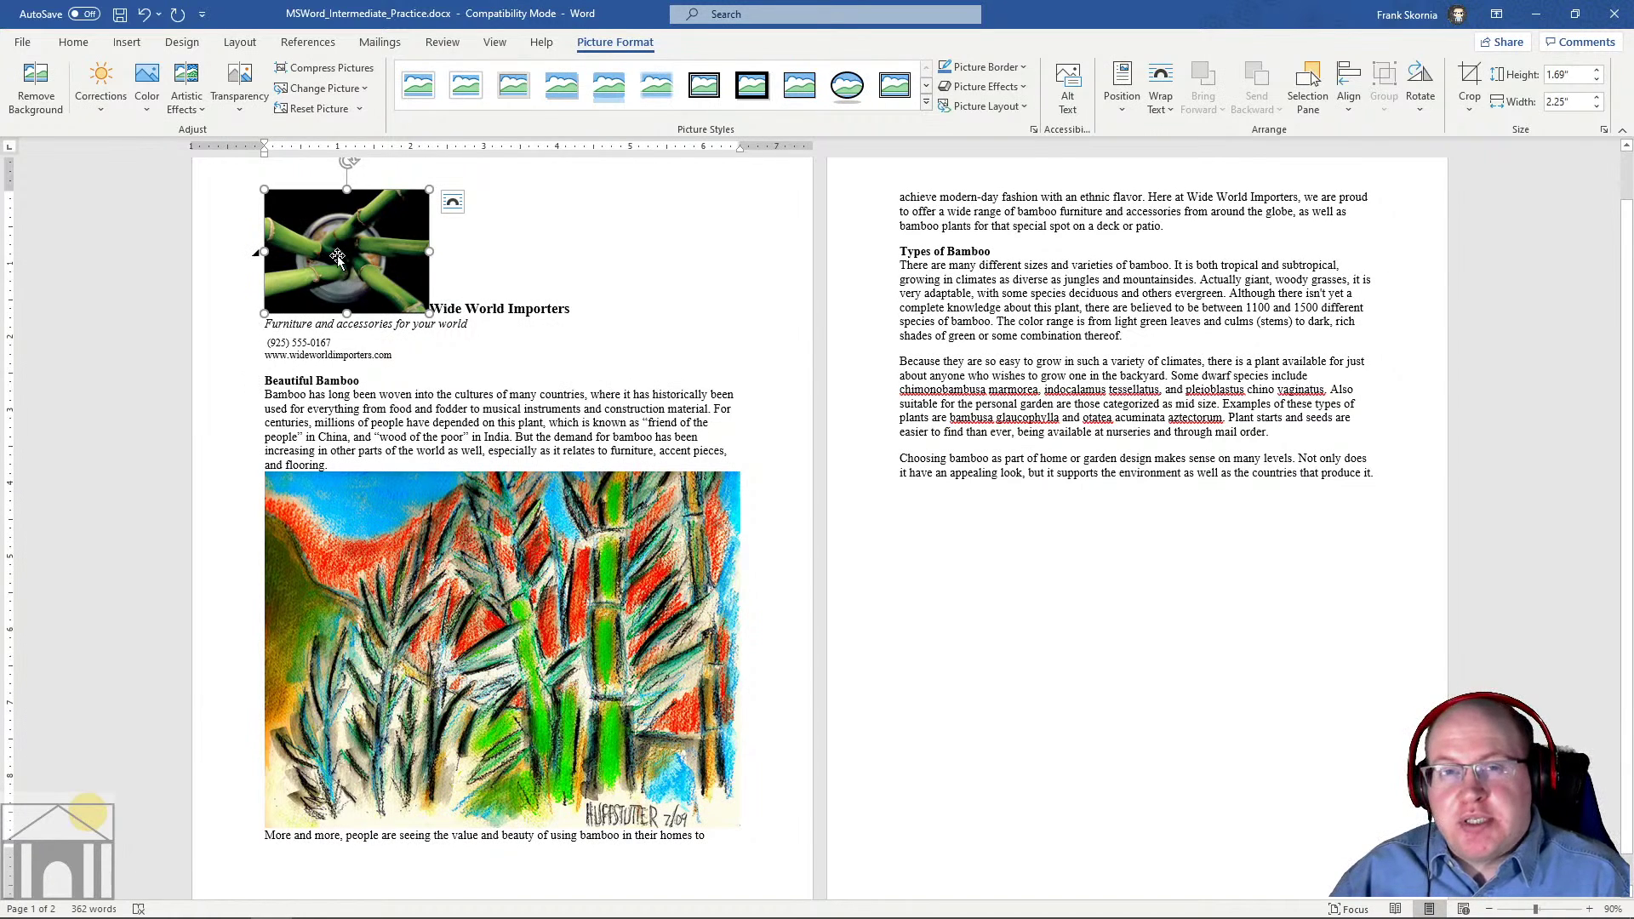
Shrink the colorful bamboo drawing proportionally and set its width to 2.25" to match the bamboo stalk picture
click(580, 632)
drag(726, 819, 513, 683)
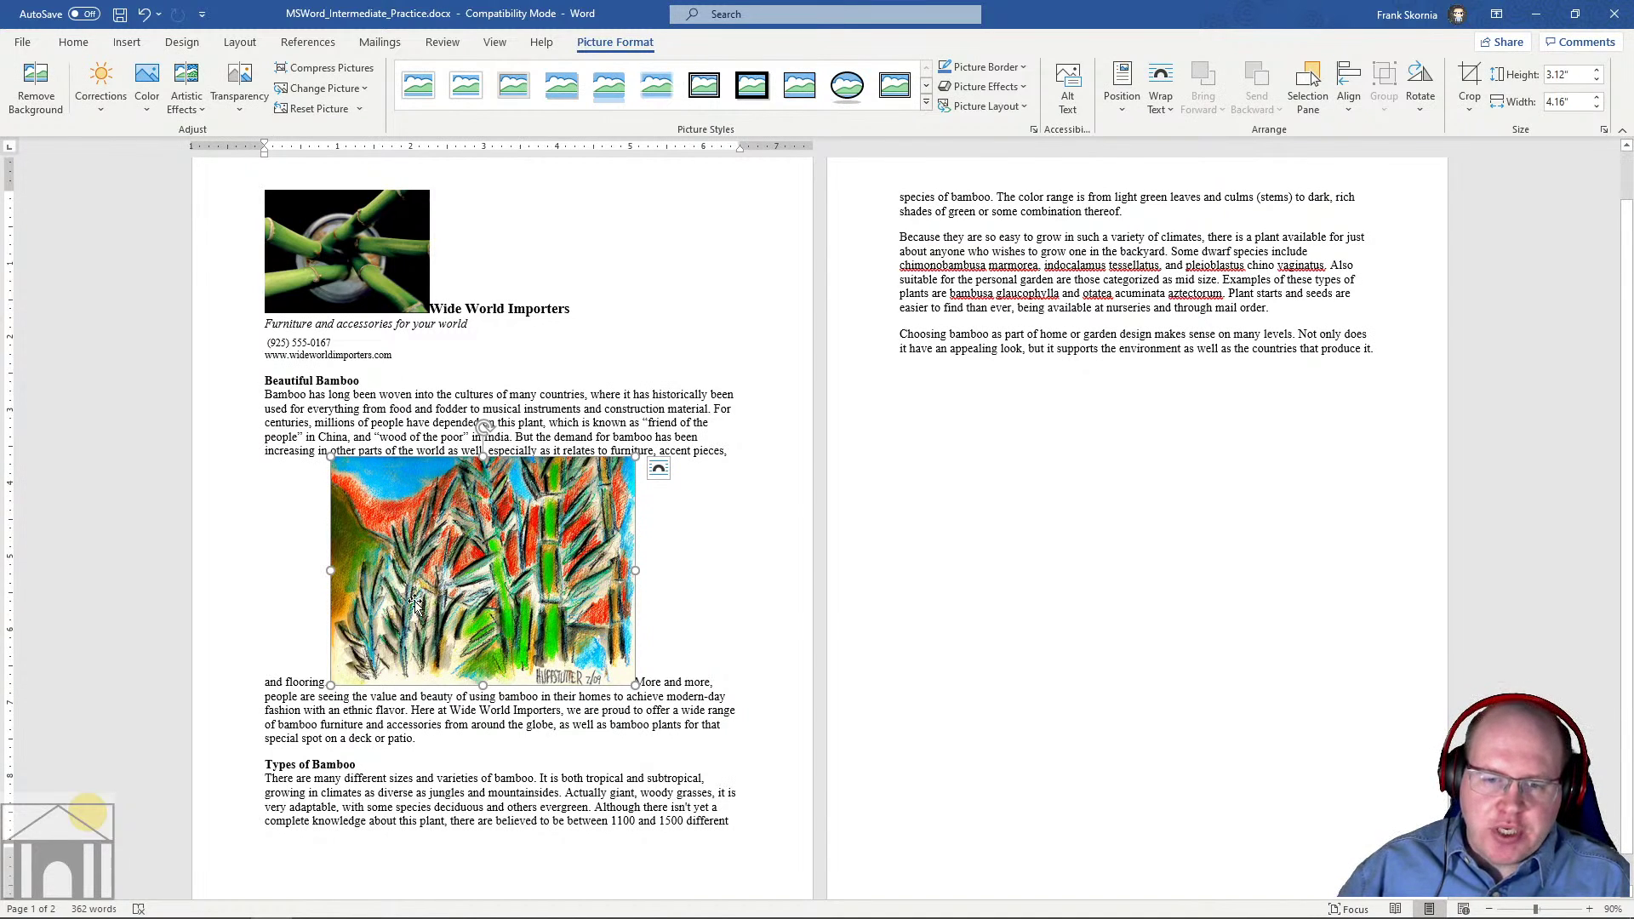
click(1556, 101)
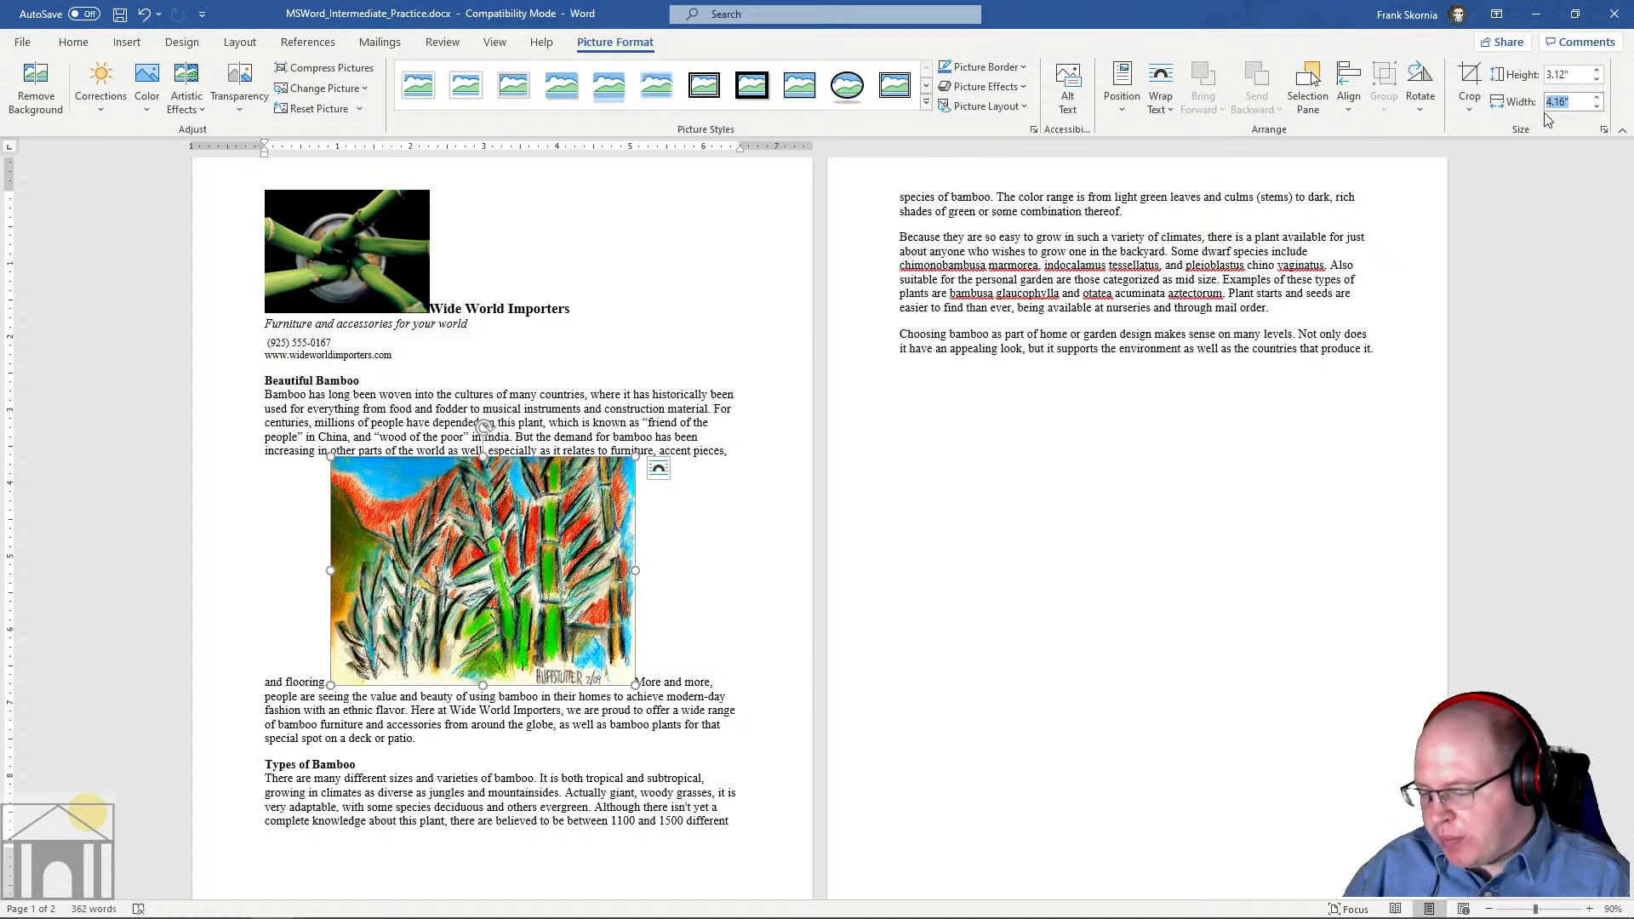
click(325, 274)
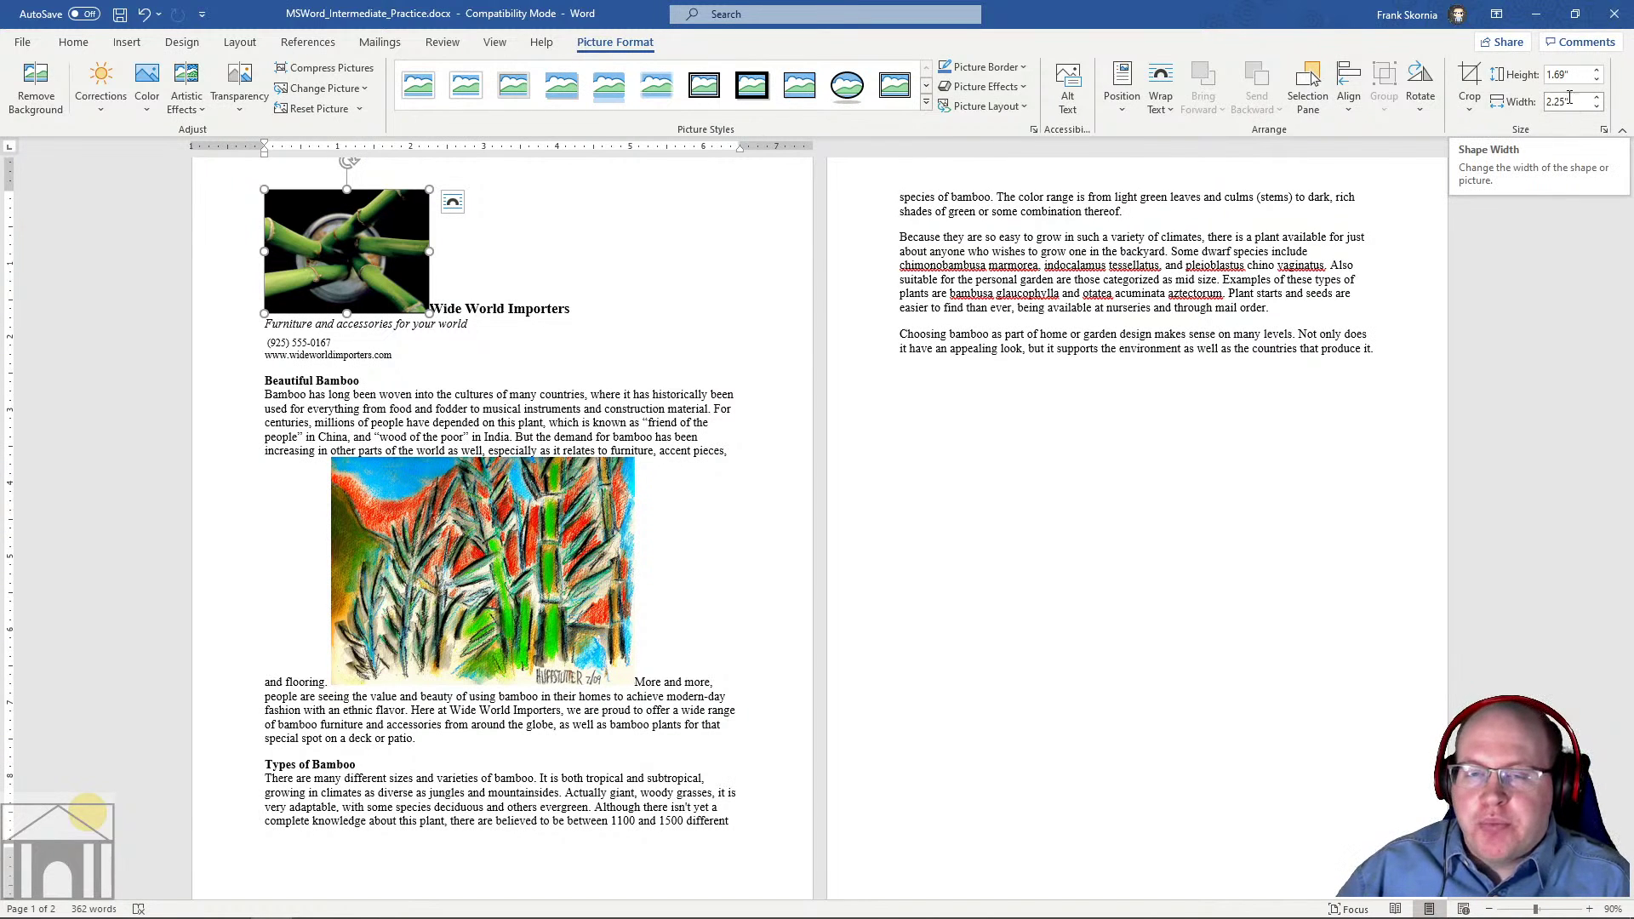
click(529, 562)
click(1571, 102)
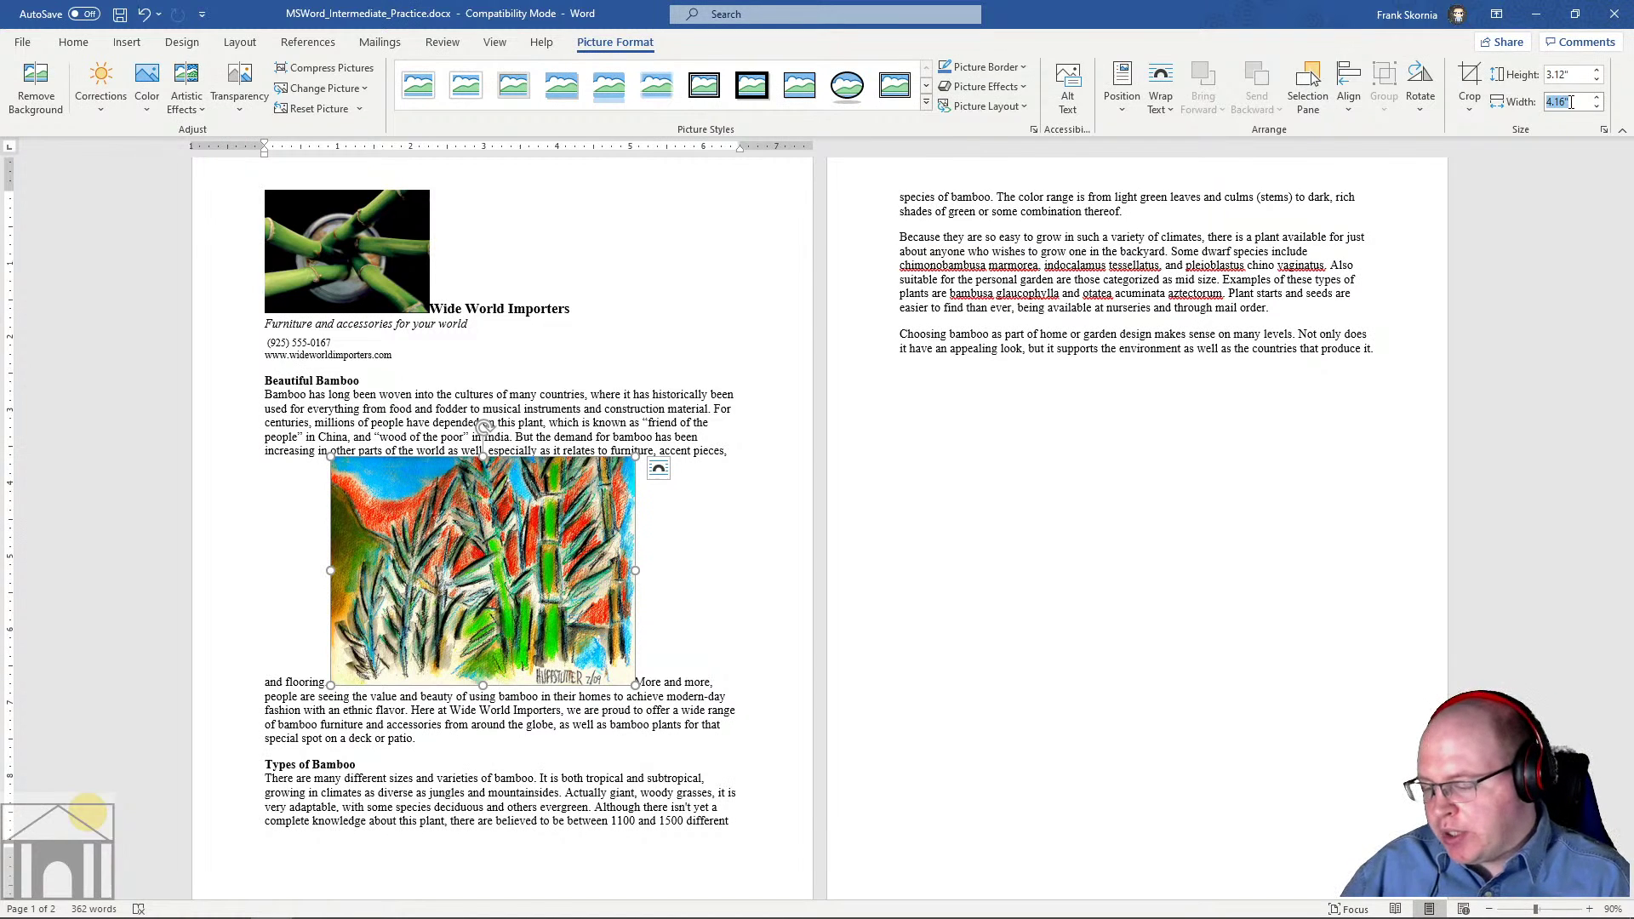
key(BackSpace)
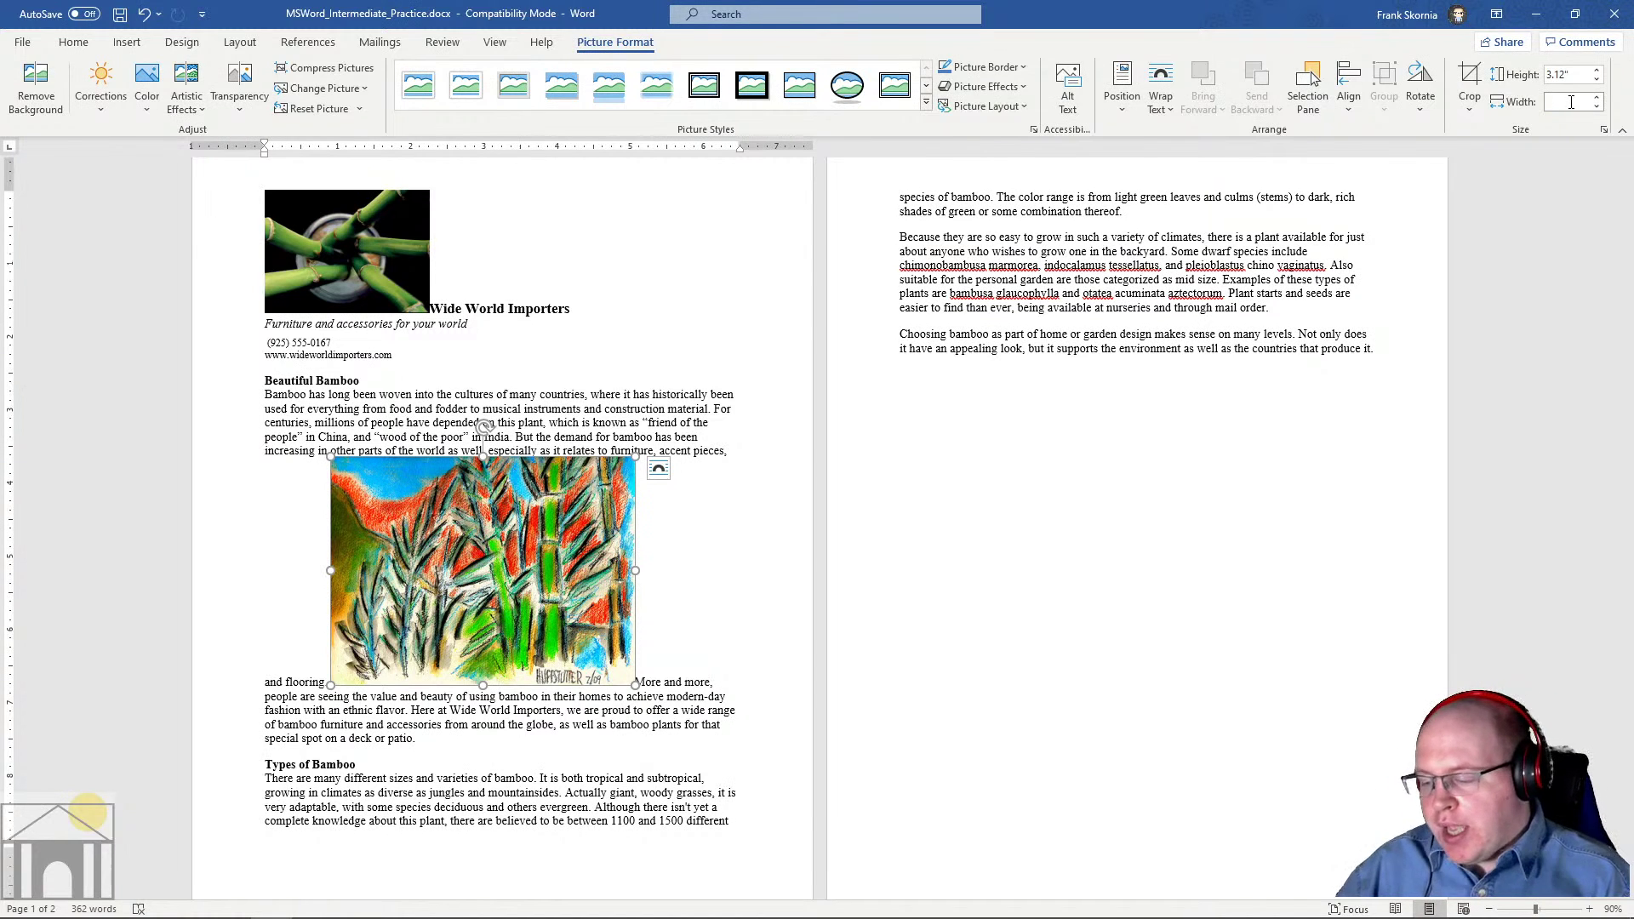
text(2.25)
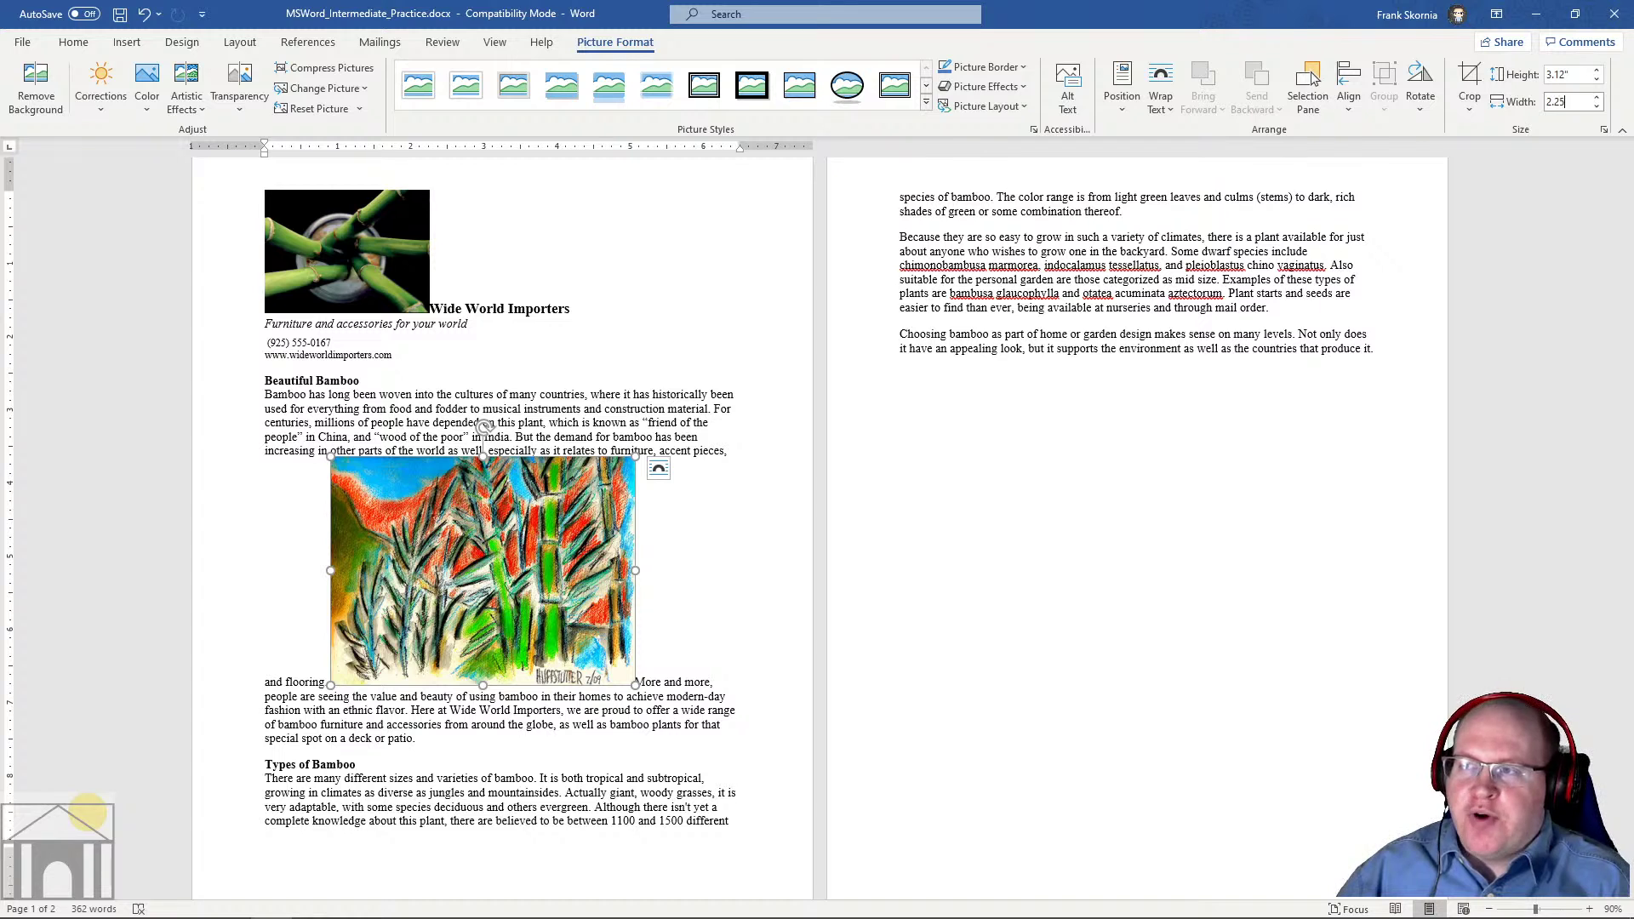
key(Return)
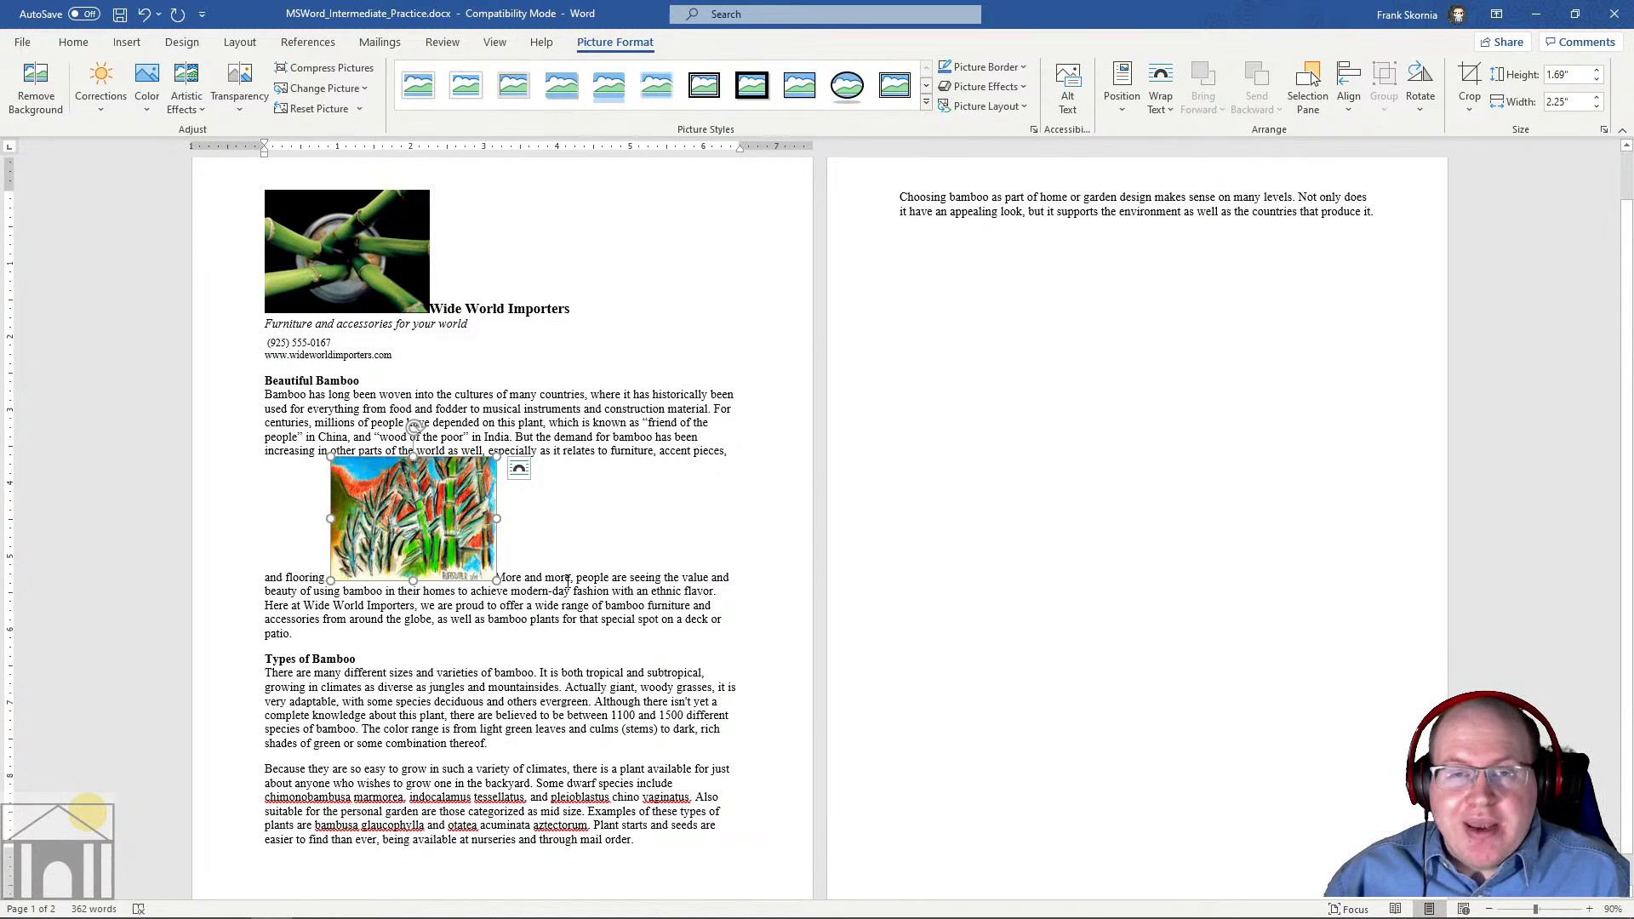
Enlarge only the letter "m" of "mountainsides" in the Types of Bamboo paragraph to 110 pt
click(489, 614)
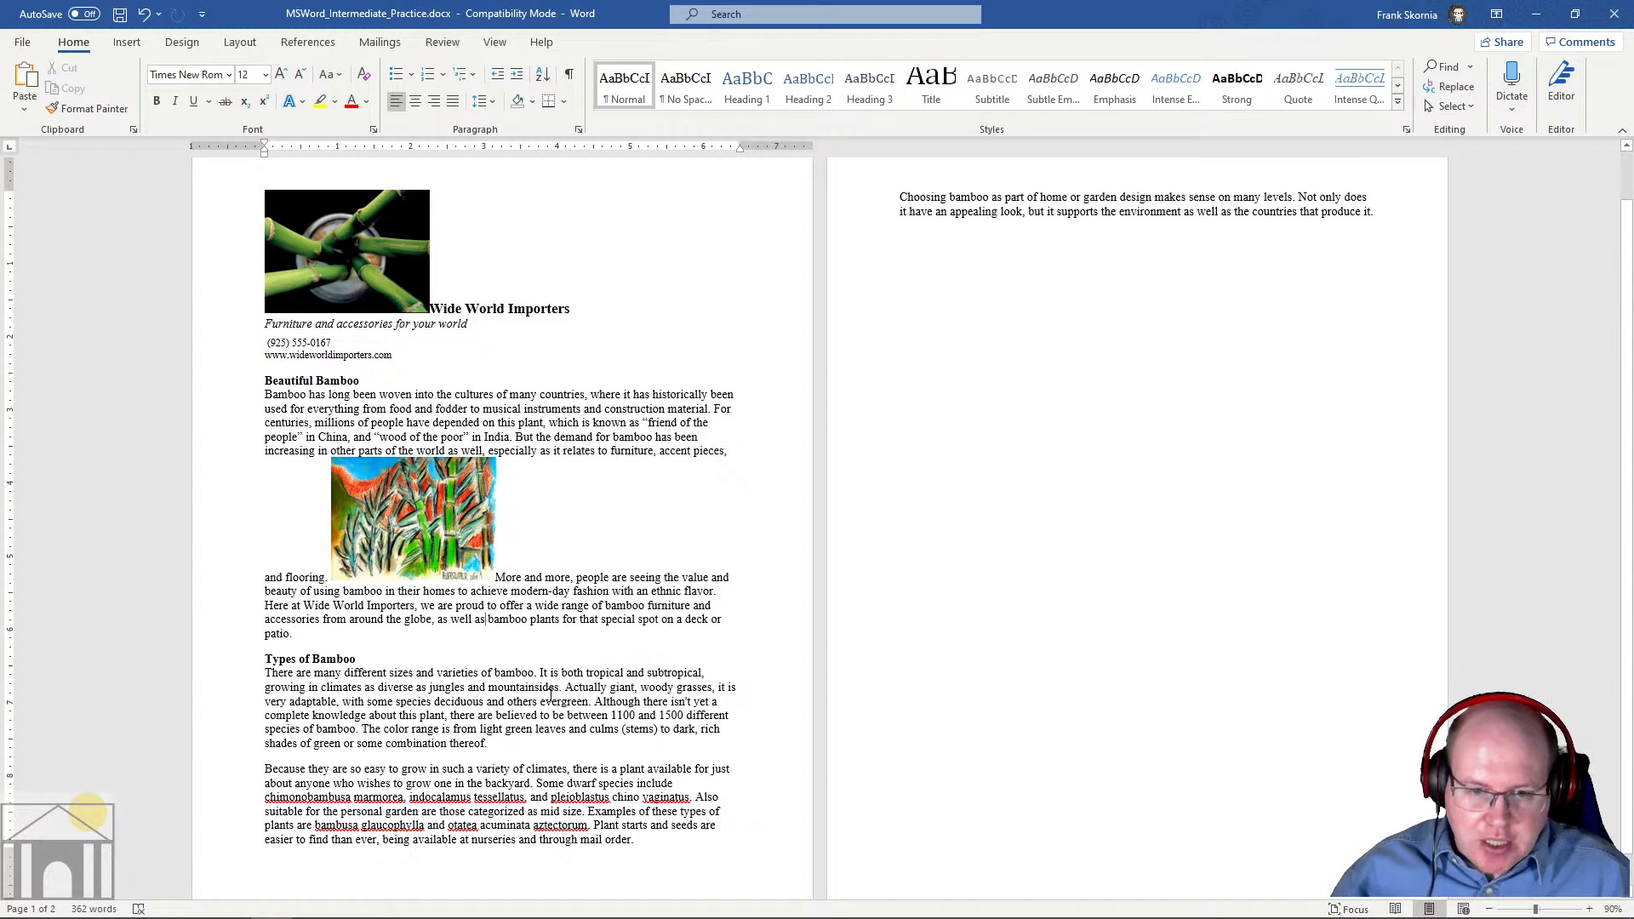
drag(489, 688, 499, 687)
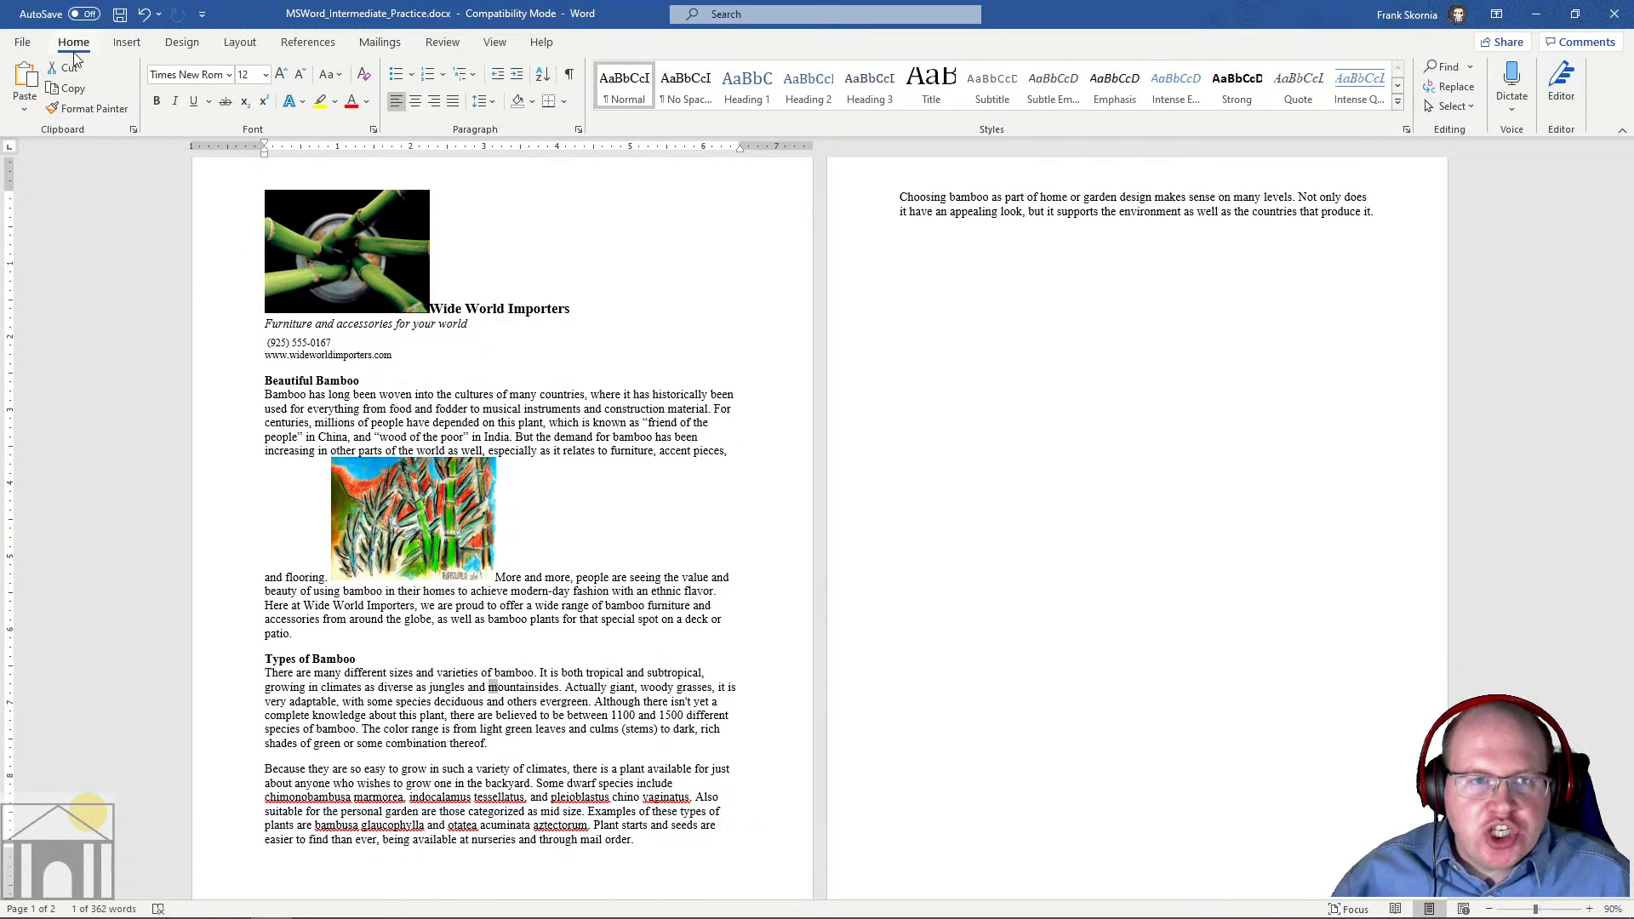
click(281, 75)
click(281, 75)
click(281, 74)
click(281, 75)
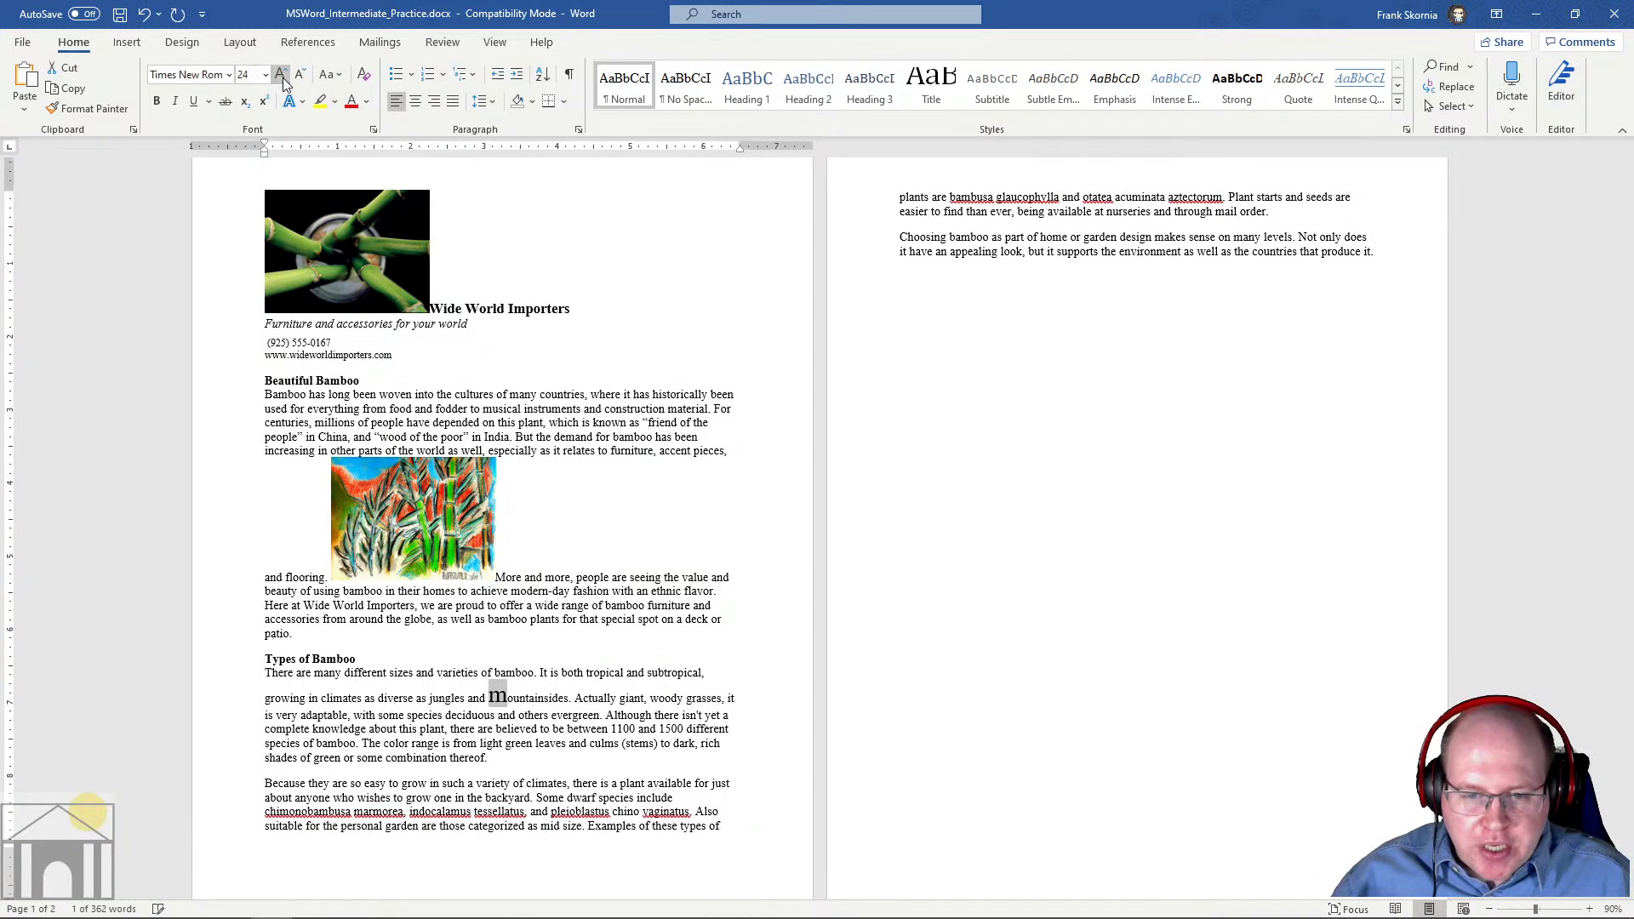
click(281, 75)
click(281, 75)
click(281, 74)
click(281, 75)
click(281, 75)
click(281, 75)
click(281, 74)
click(281, 74)
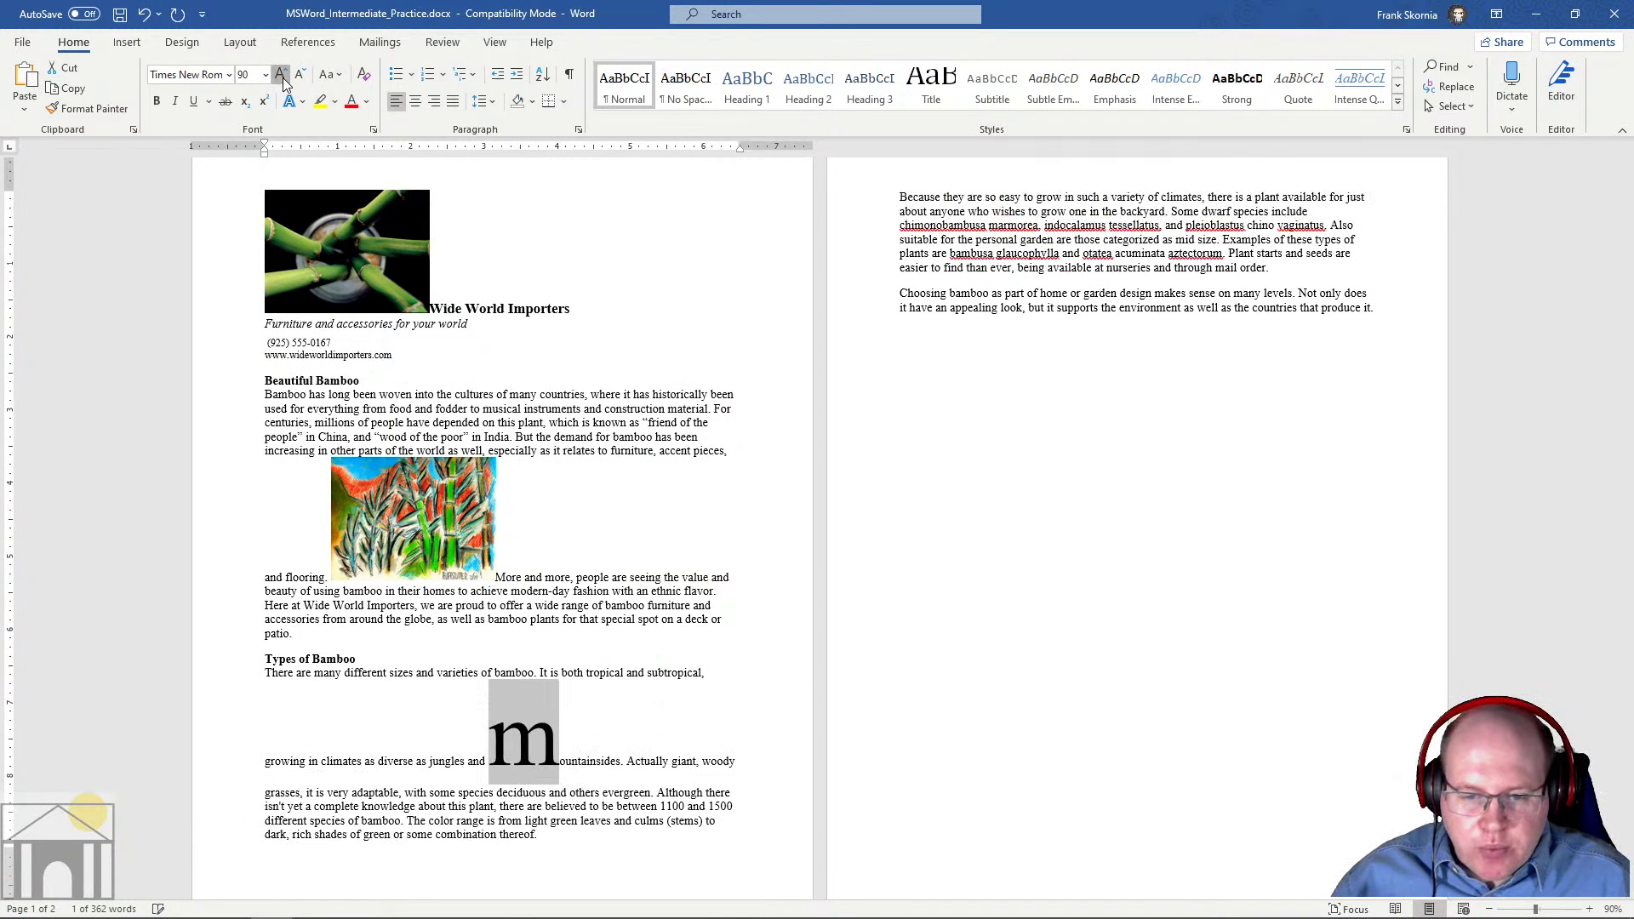
click(281, 75)
click(281, 74)
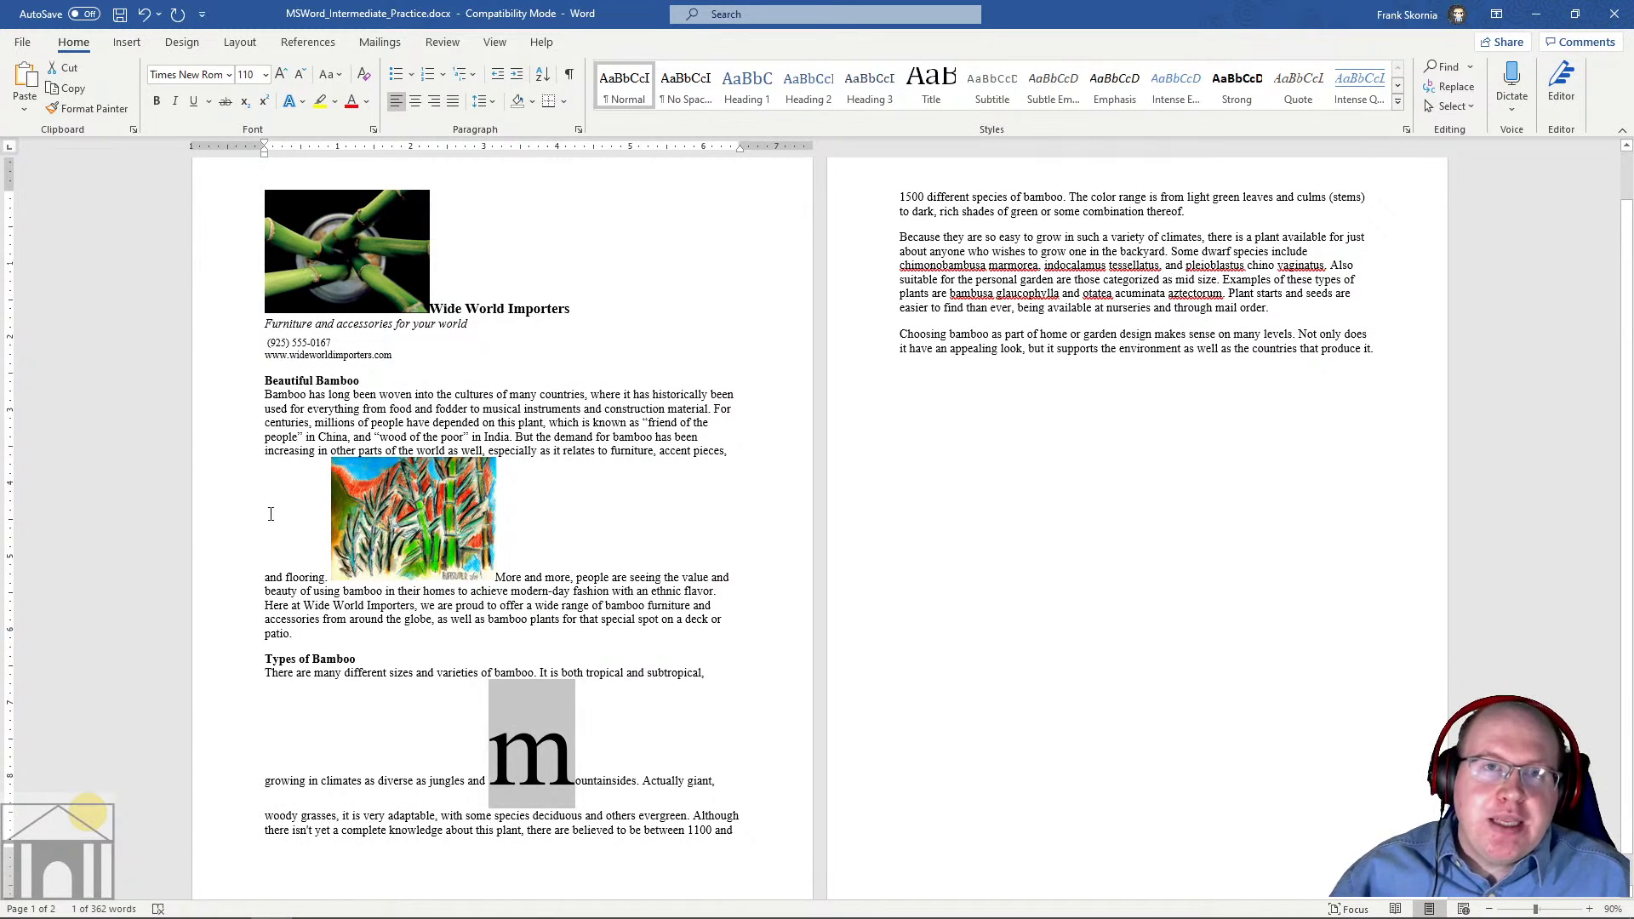
Reduce the enlarged "m" of "mountainsides" to 12 pt
key(ctrl+shift+less)
key(ctrl+shift+less)
key(ctrl+shift+less)
key(ctrl+shift+less)
key(ctrl+shift+less)
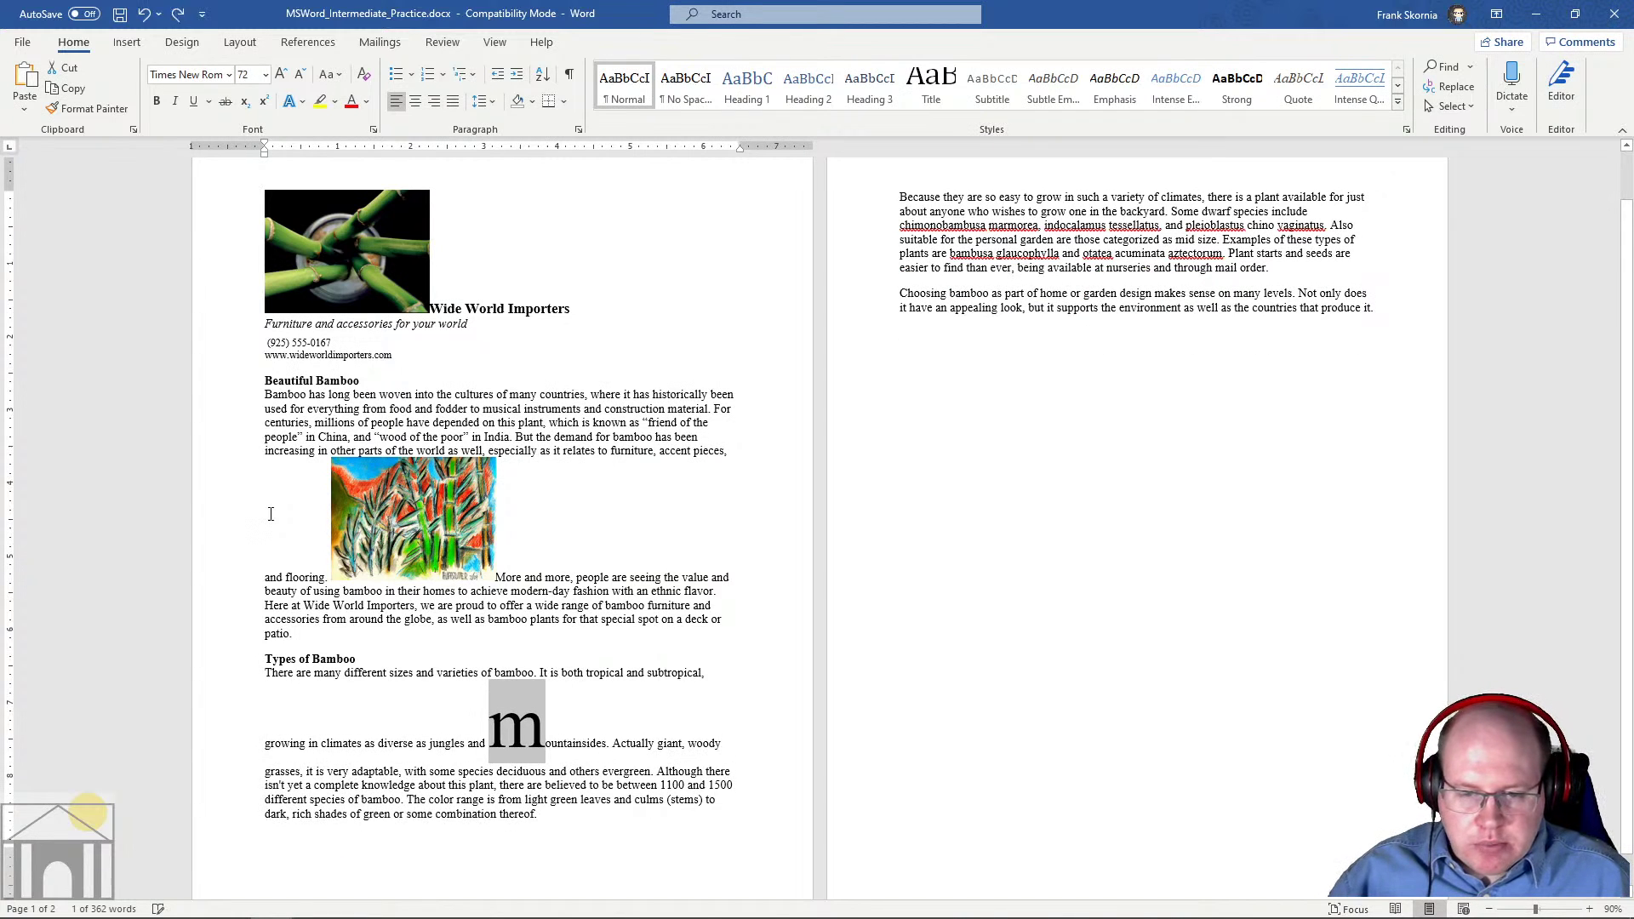
key(ctrl+shift+less)
key(ctrl+shift+less)
key(ctrl+shift+less)
key(ctrl+shift+less)
key(ctrl+shift+less)
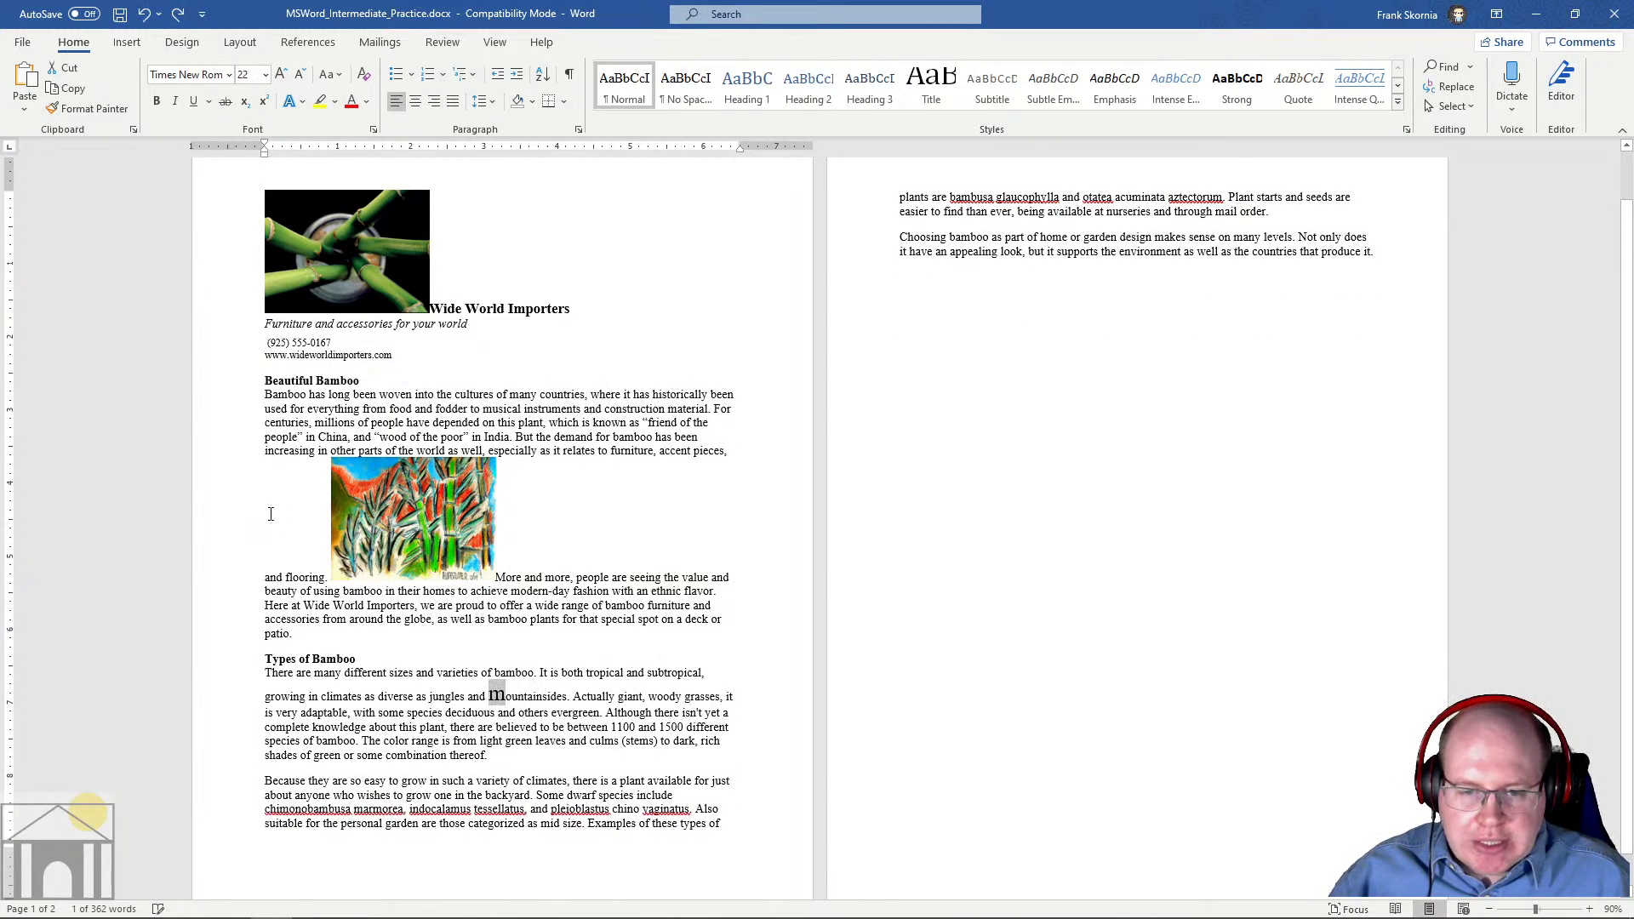
key(ctrl+shift+less)
key(ctrl+shift+less)
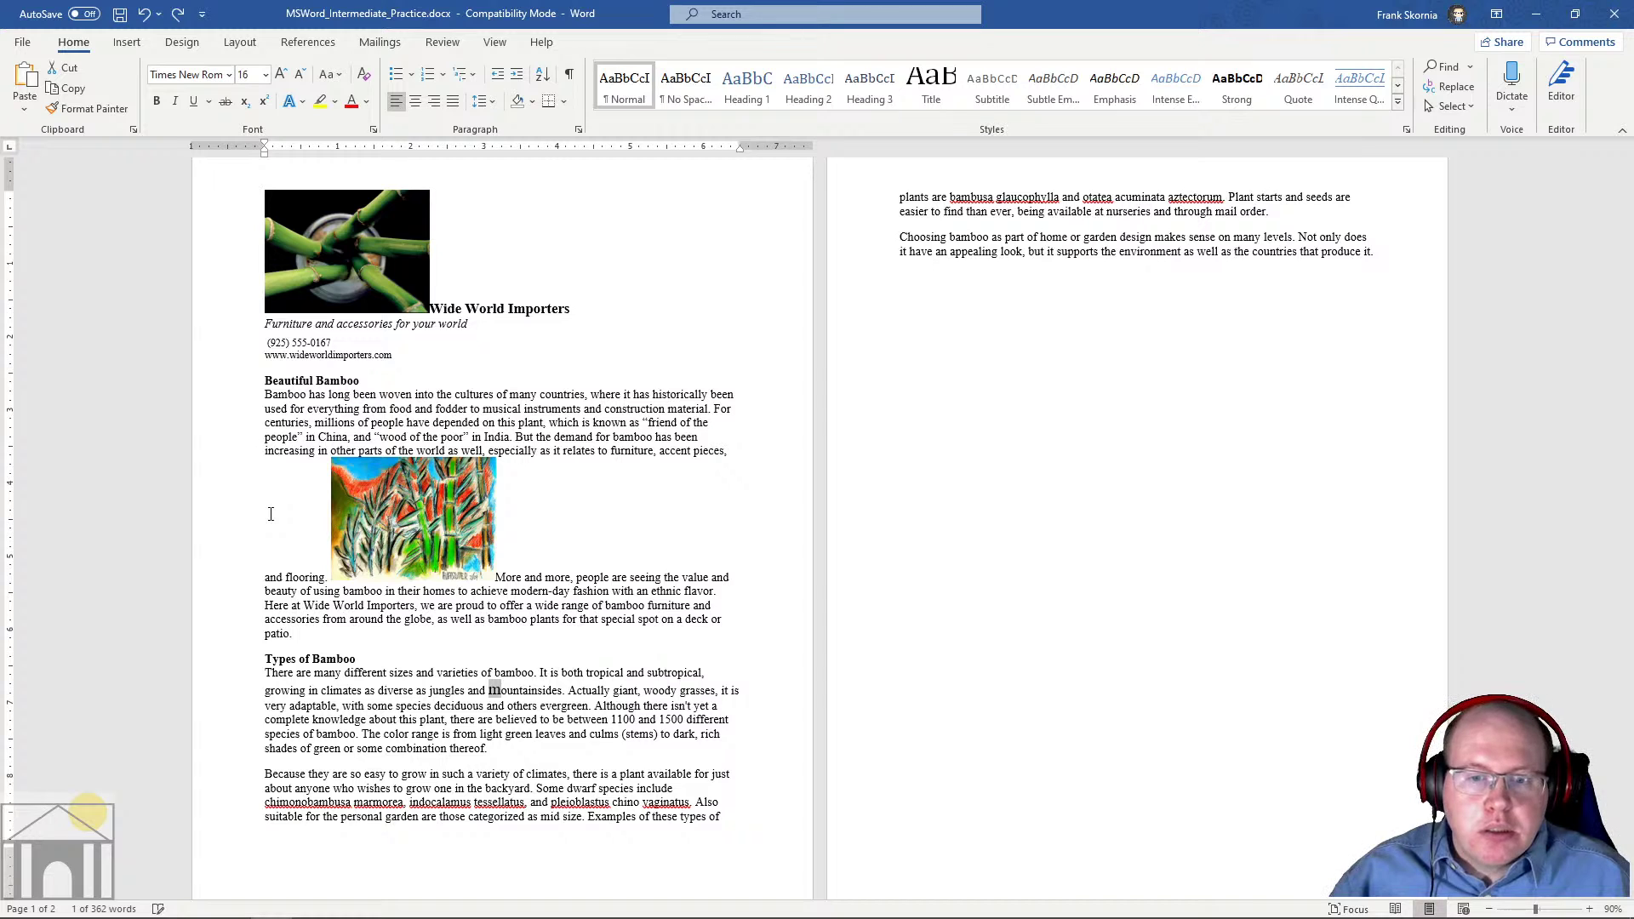
key(ctrl+shift+less)
key(ctrl+shift+less)
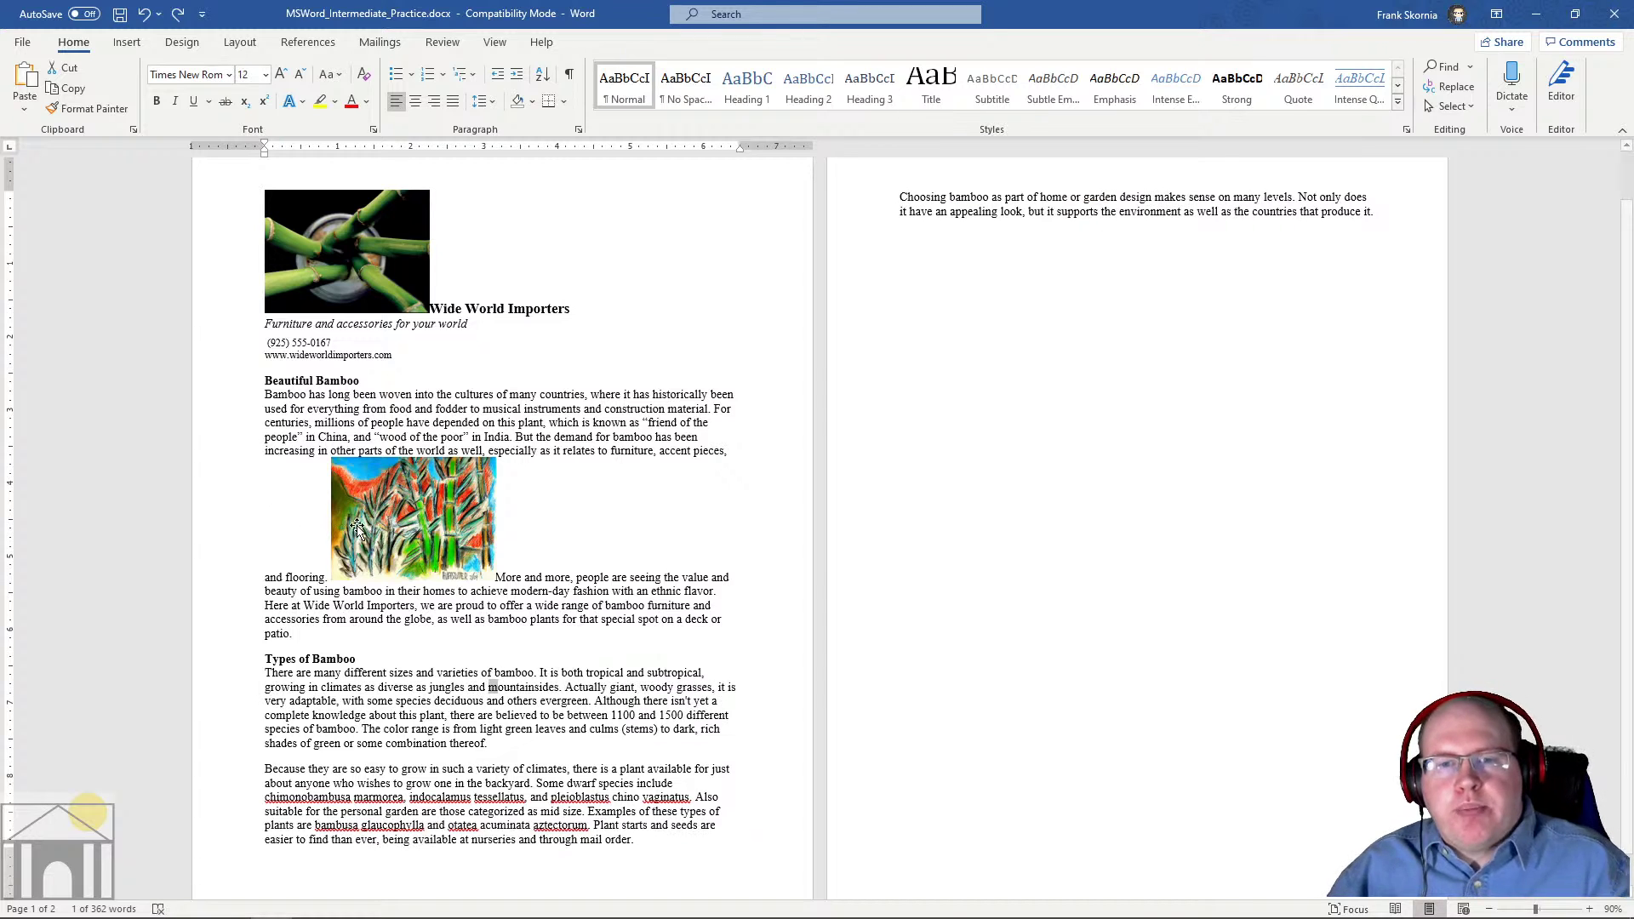
Position the colorful bamboo drawing in the middle center of the page with square text wrapping
click(464, 529)
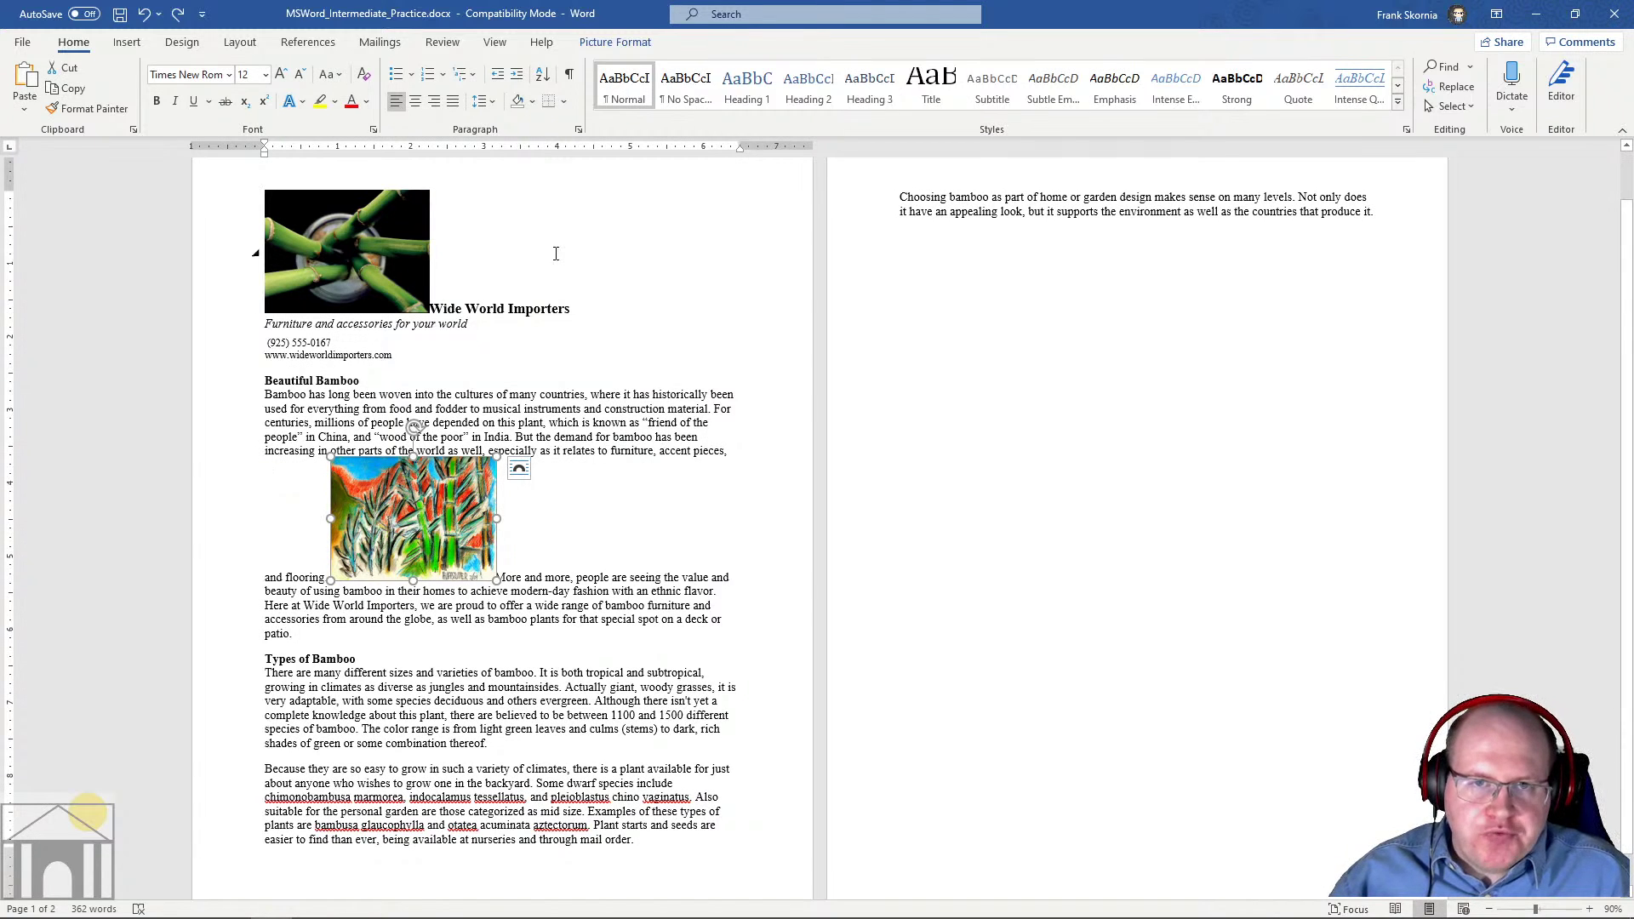
click(616, 43)
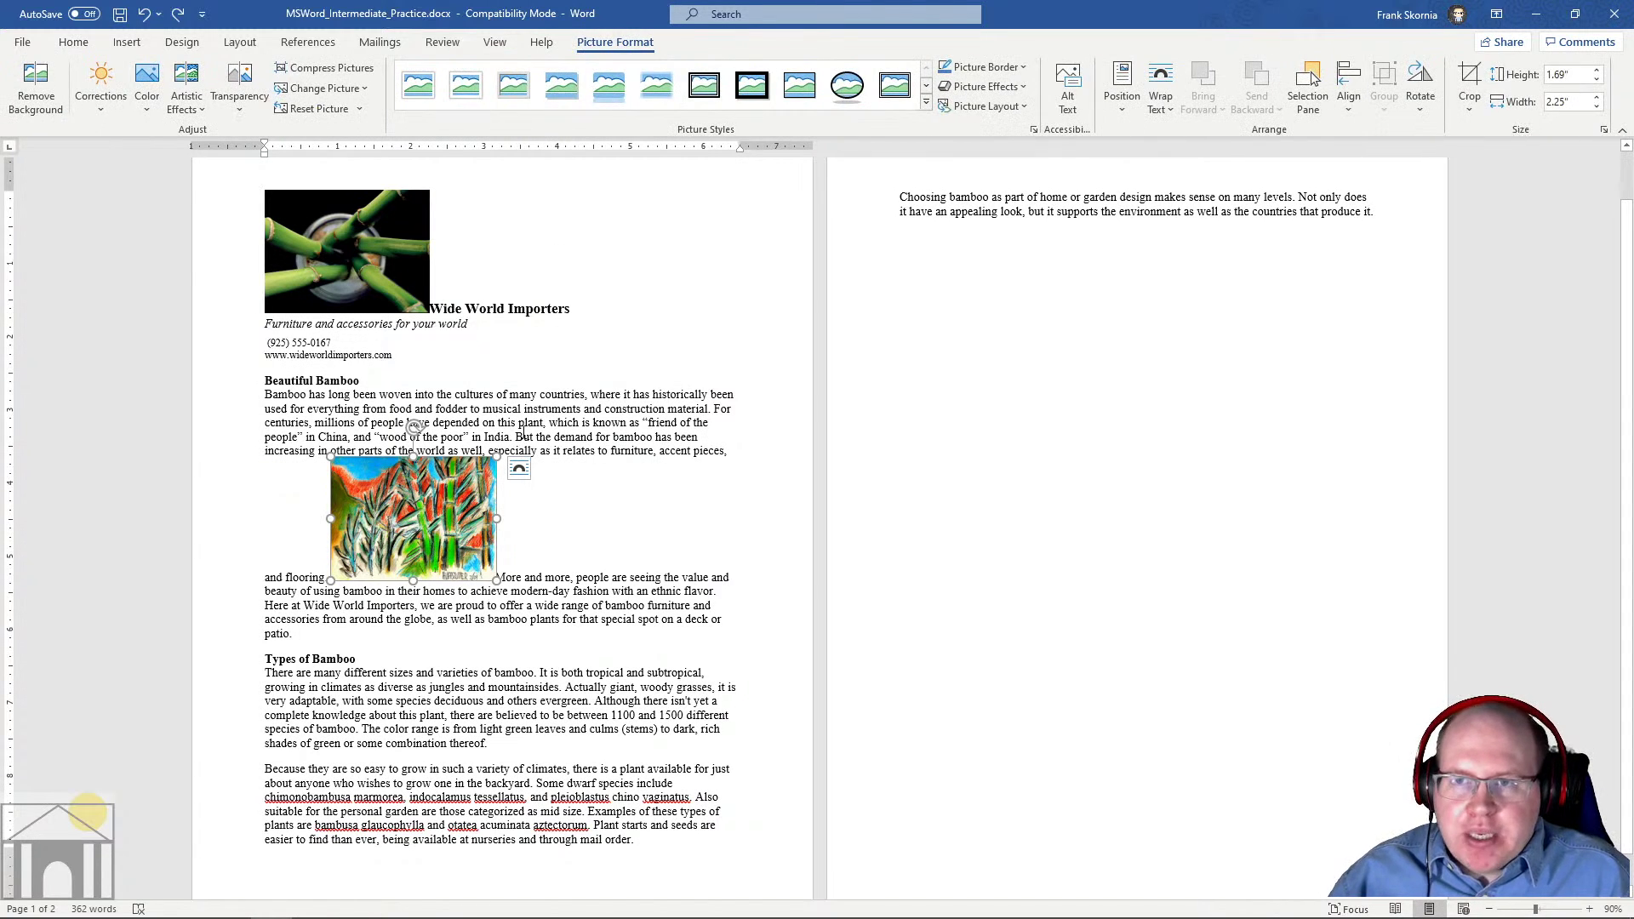
click(1121, 100)
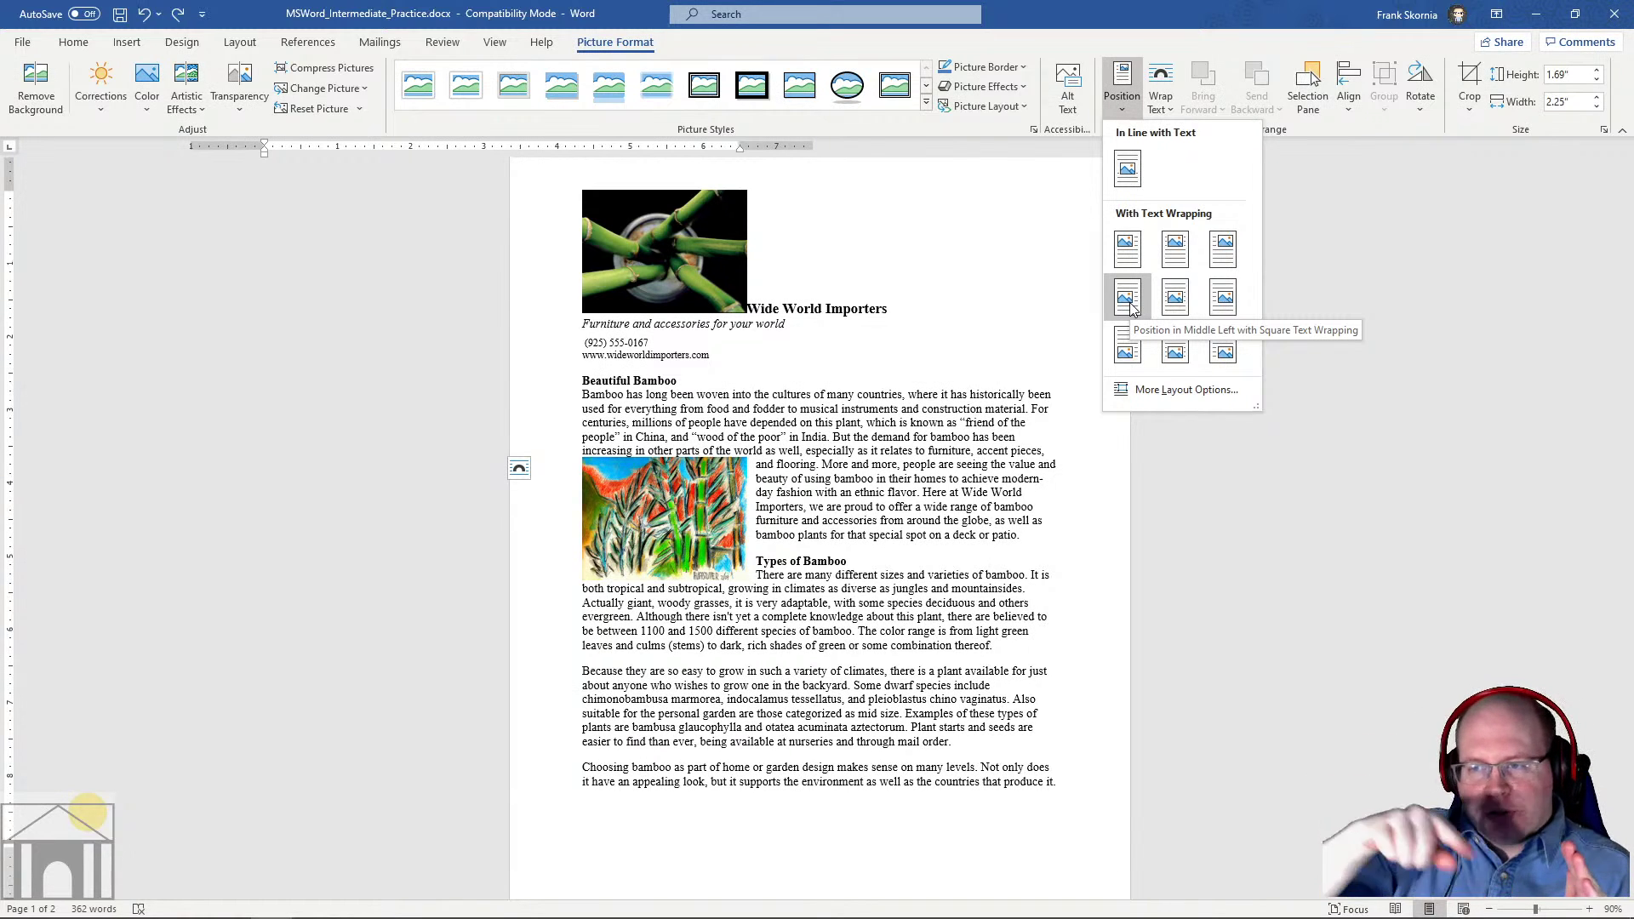
click(1177, 305)
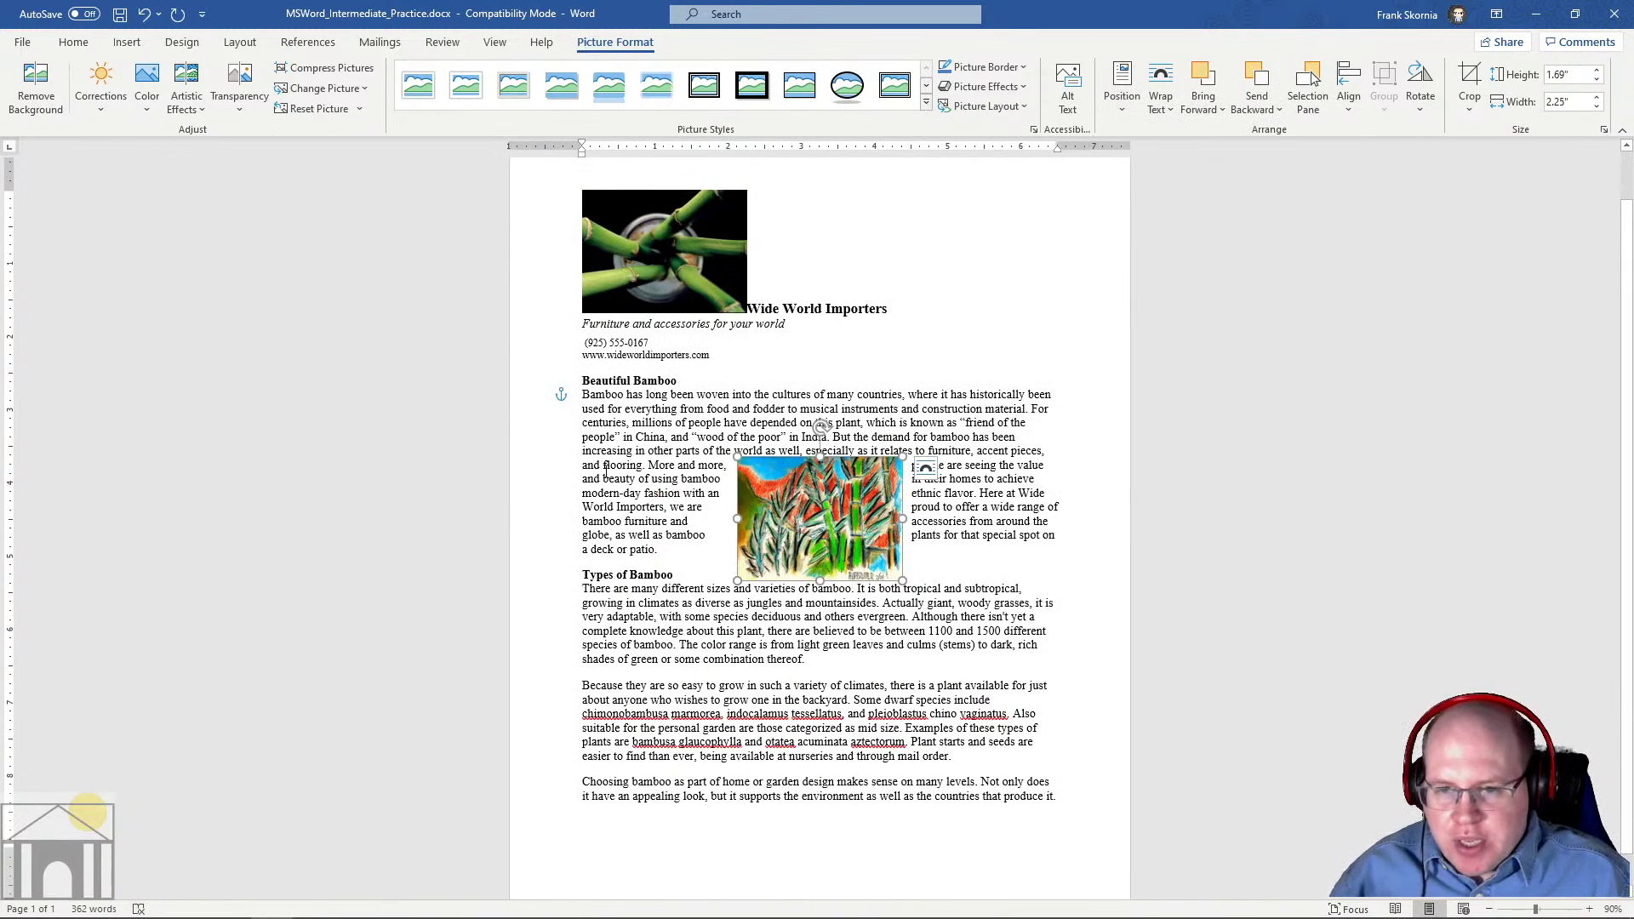
click(655, 462)
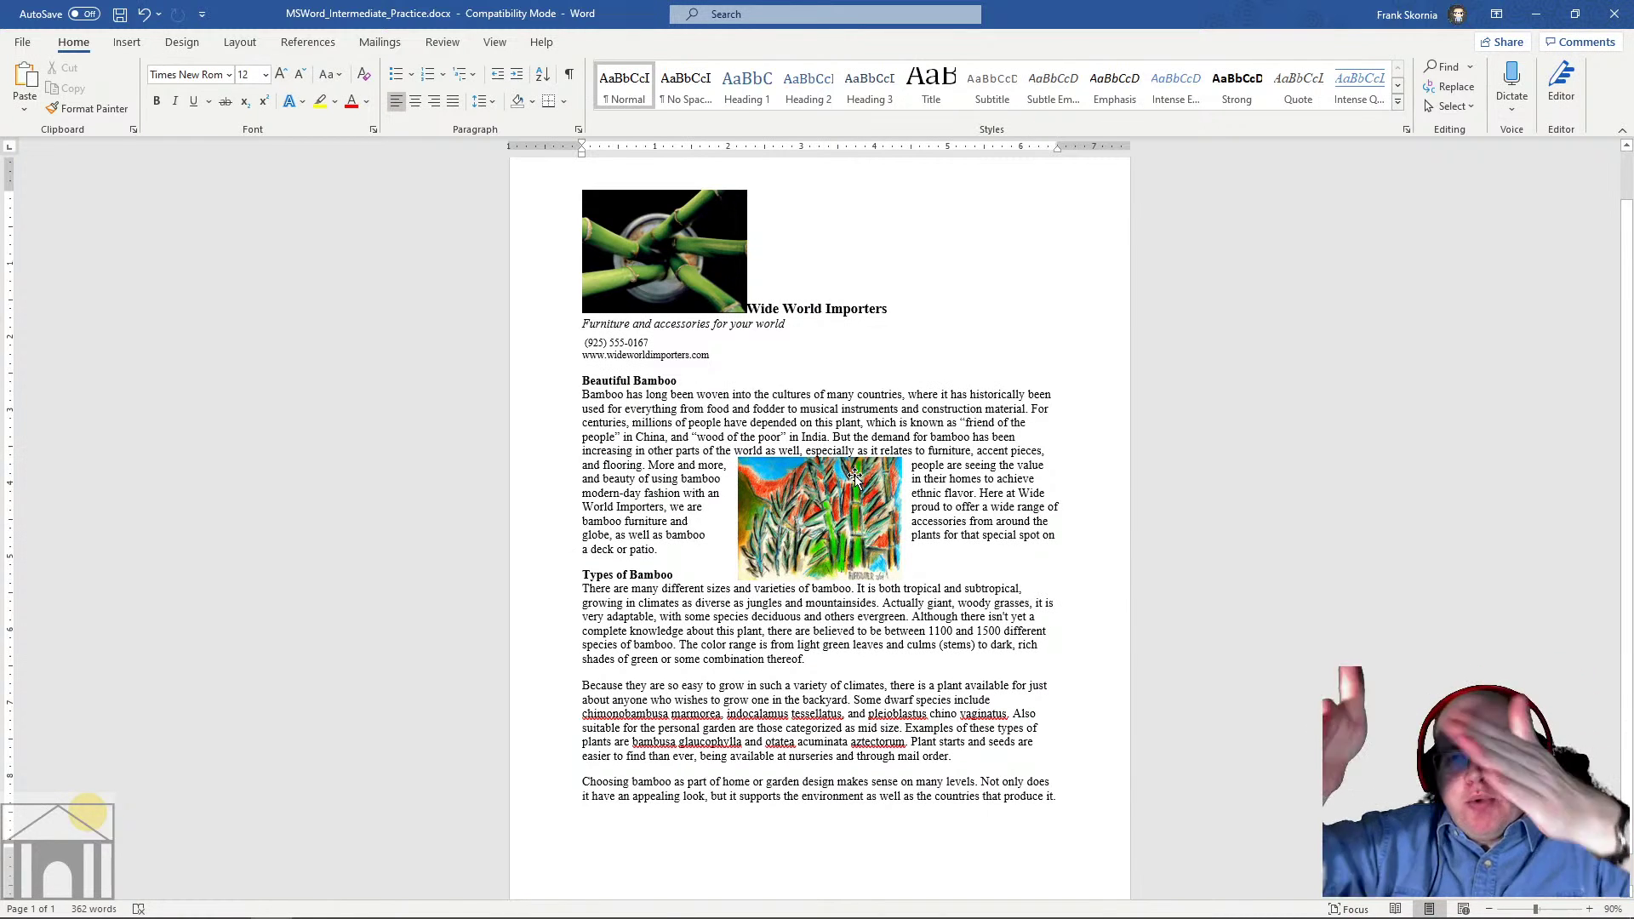
Return the colorful bamboo drawing to the In Line with Text position
click(822, 513)
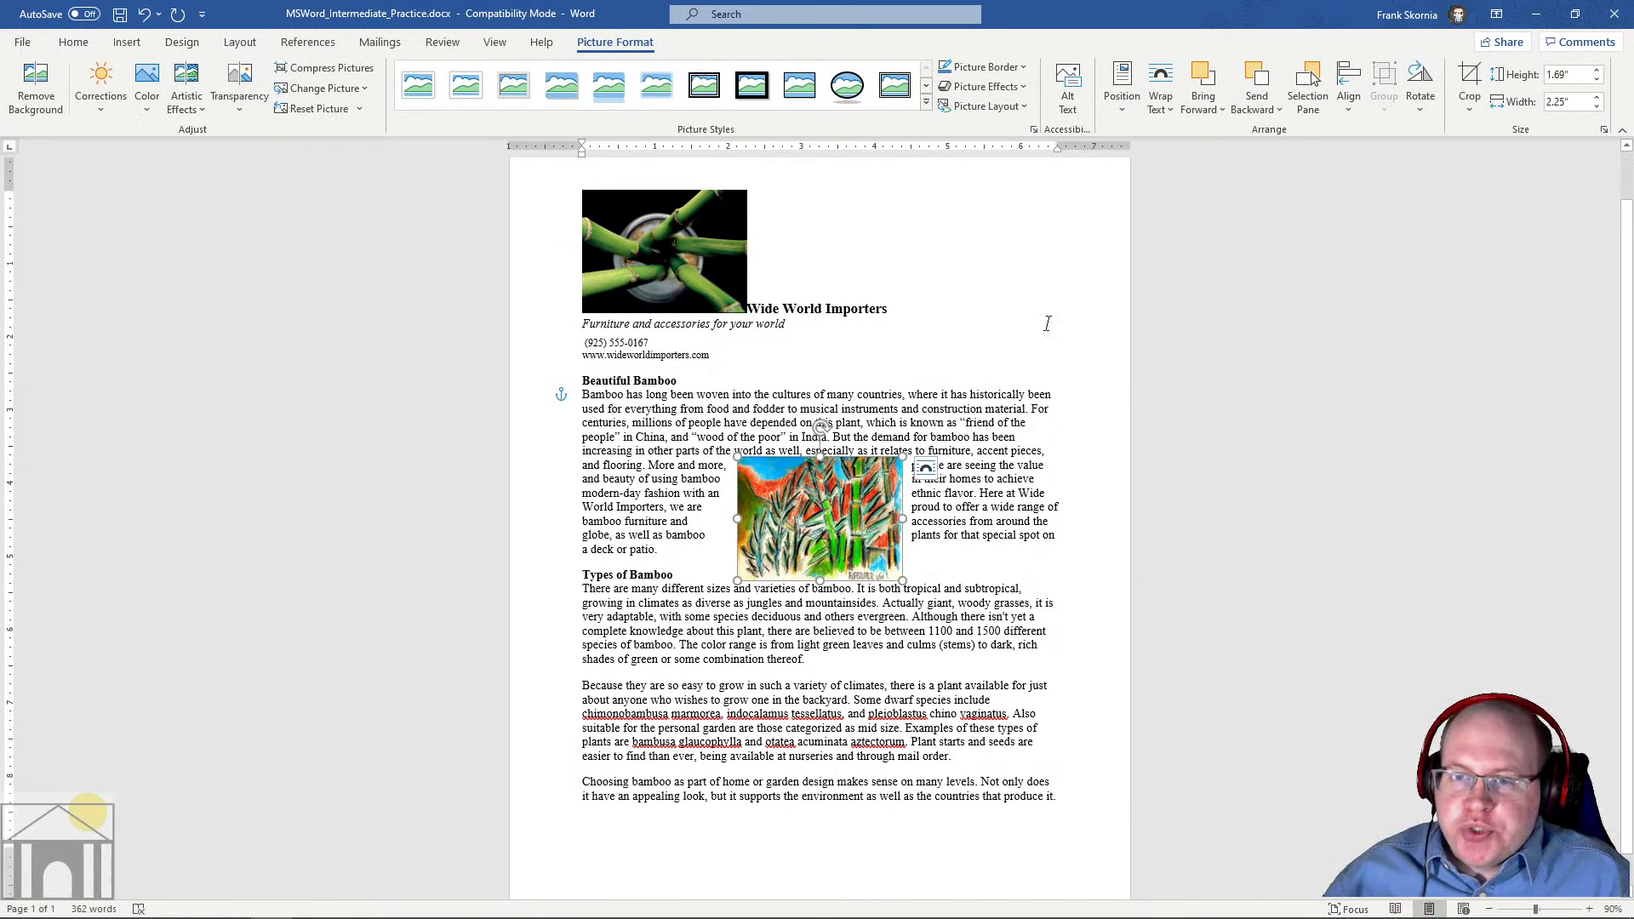
click(1159, 104)
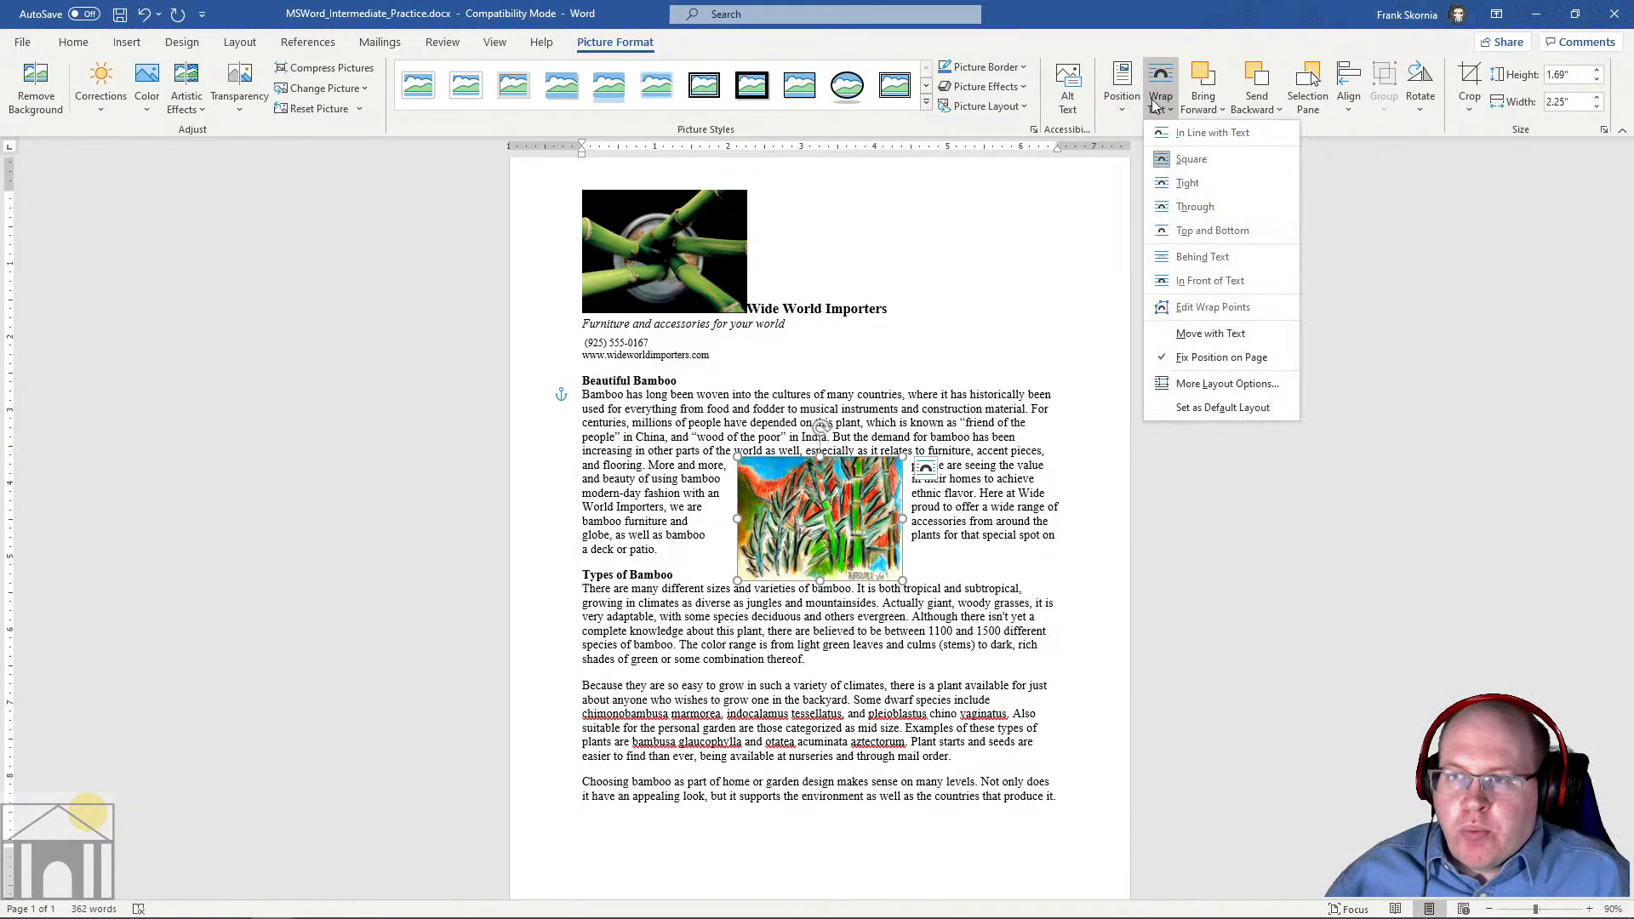
click(1123, 104)
click(1118, 156)
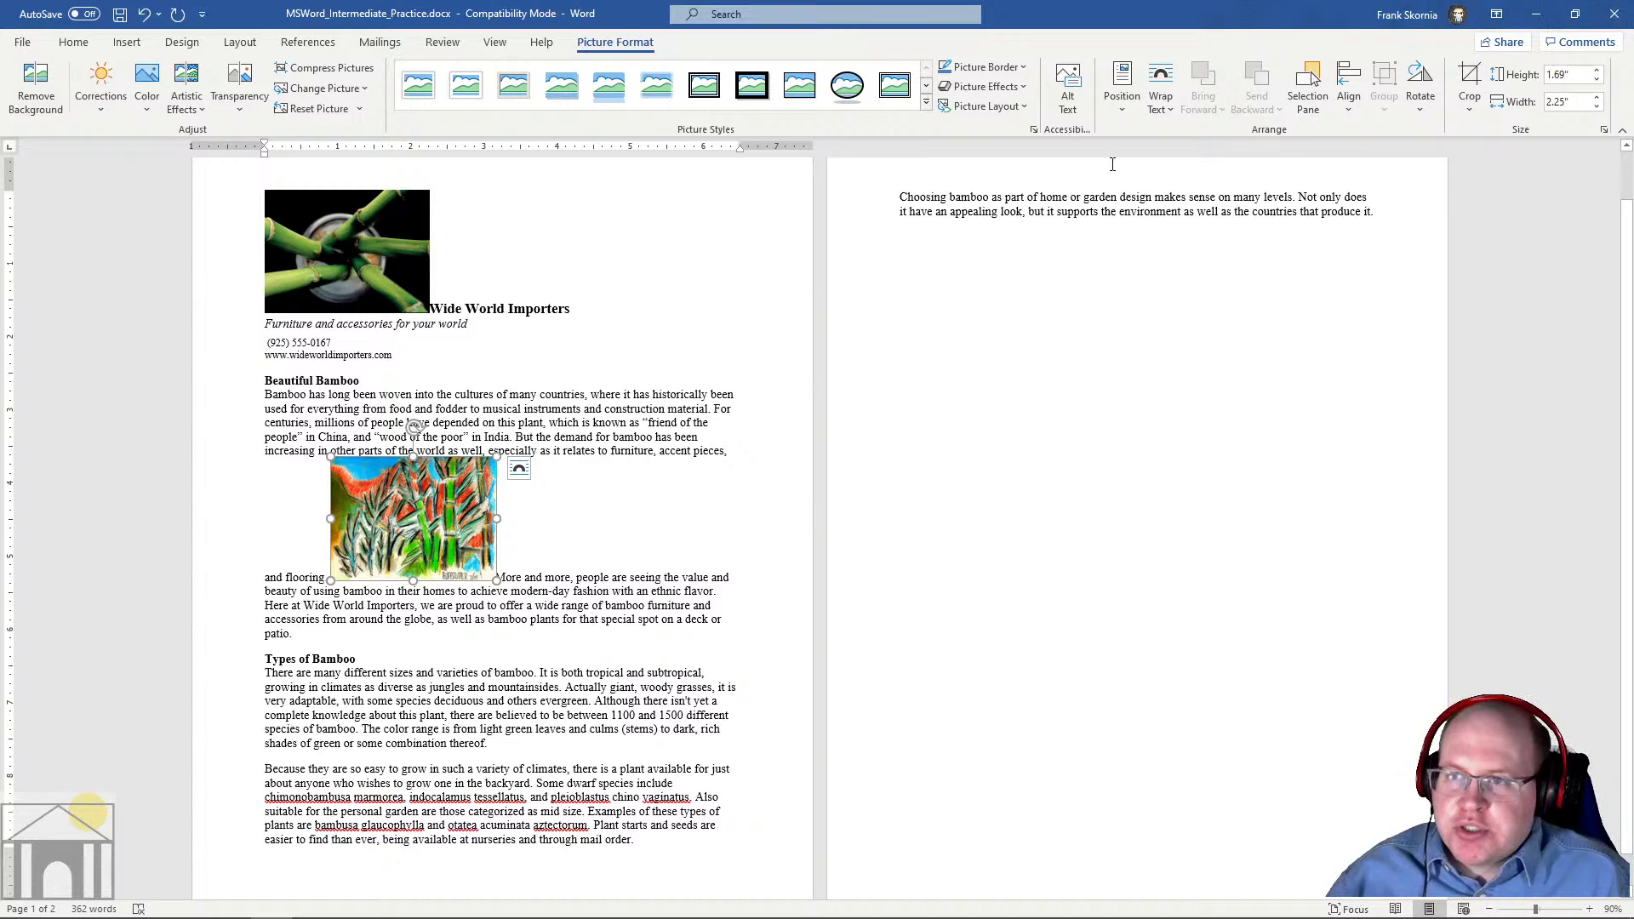
Apply Square text wrapping to the colorful bamboo drawing and preview the preset page positions without applying one
click(1160, 85)
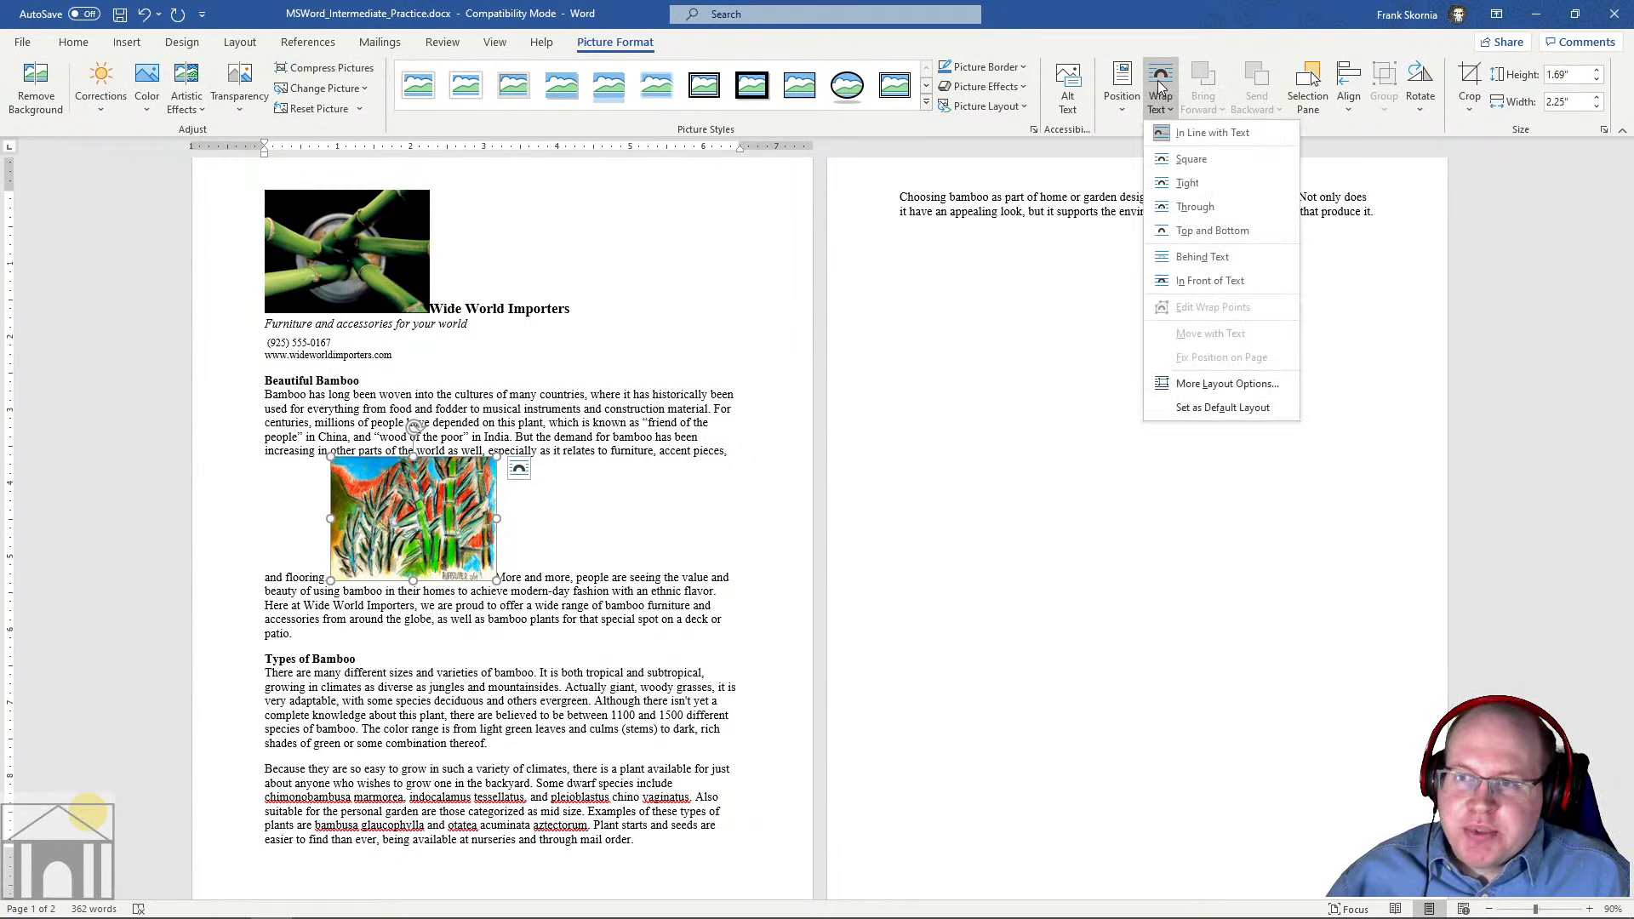
click(1166, 157)
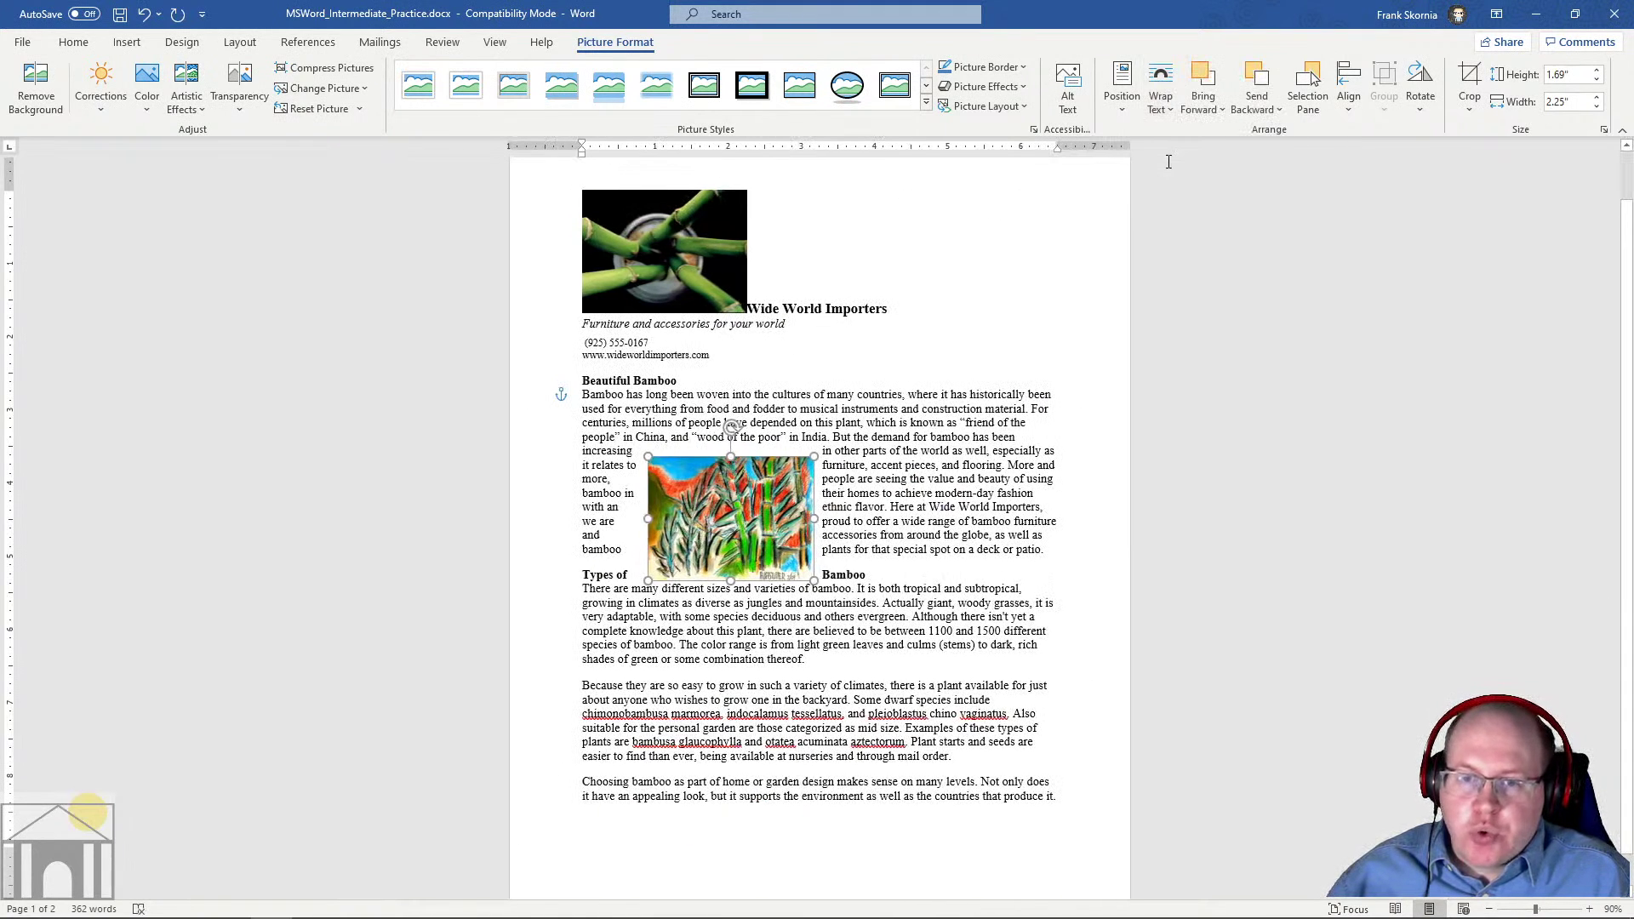
click(1121, 109)
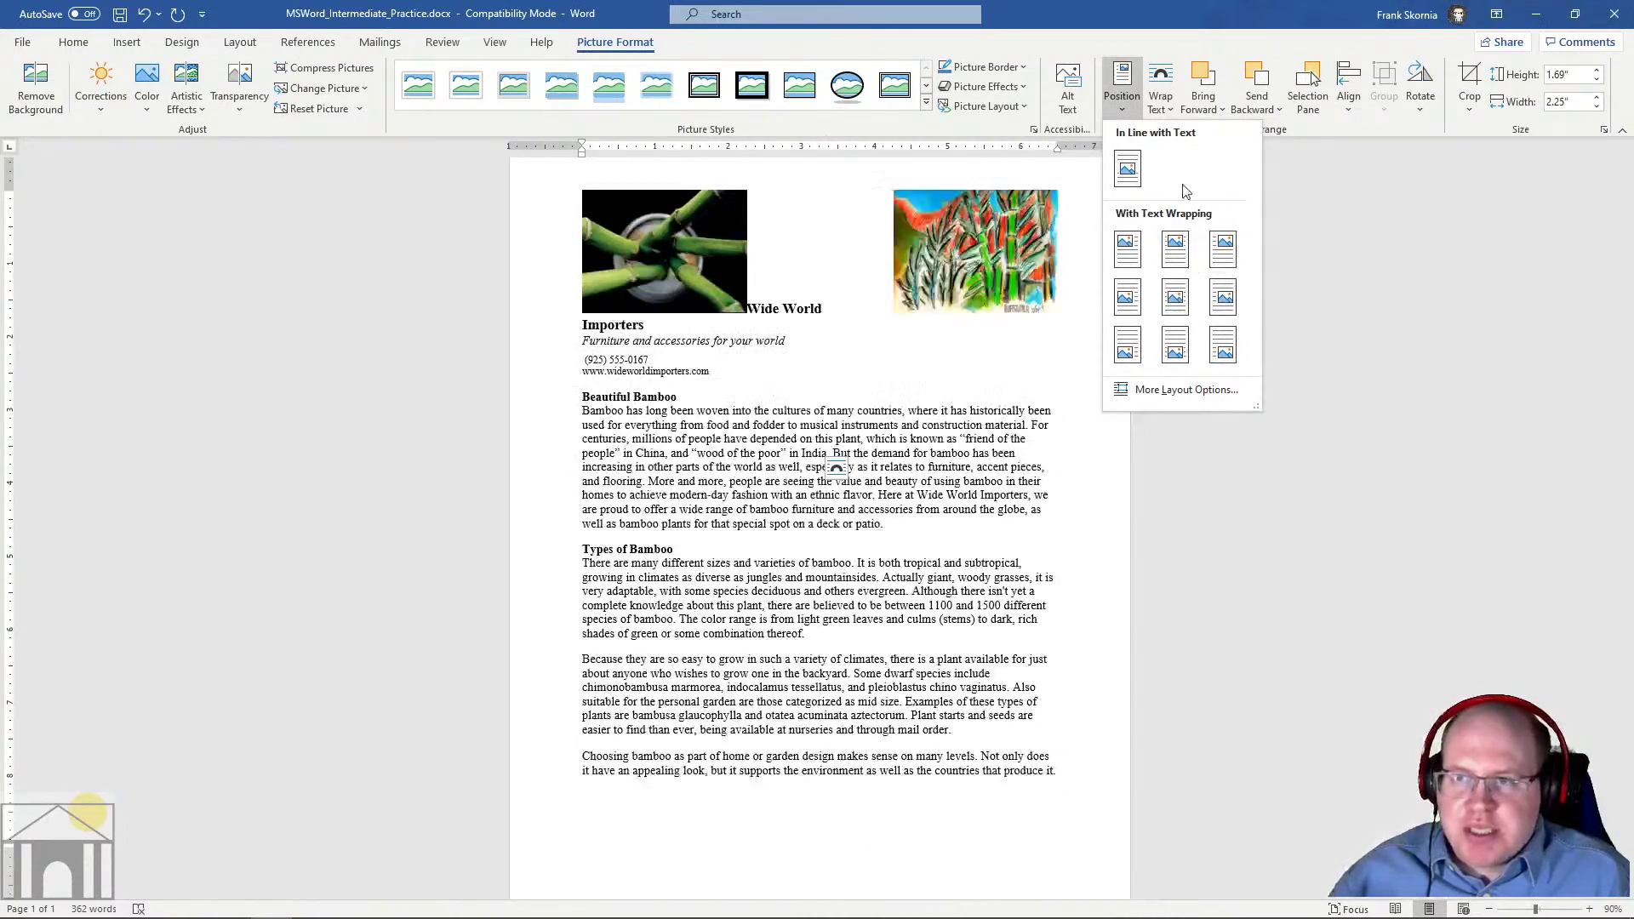
click(1164, 82)
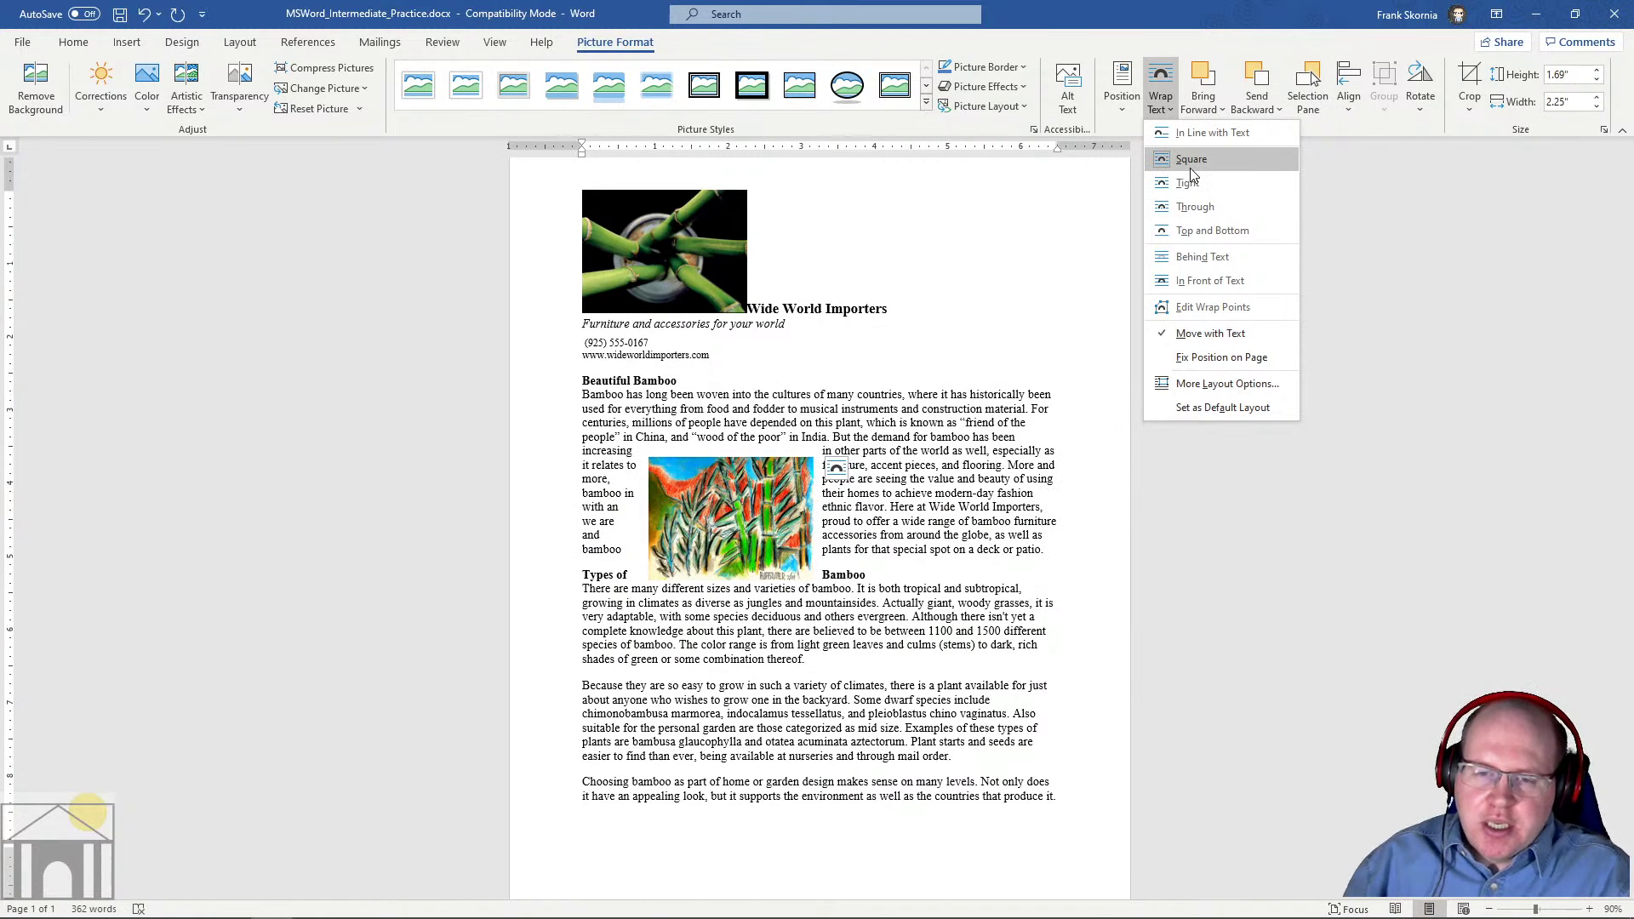
click(1192, 160)
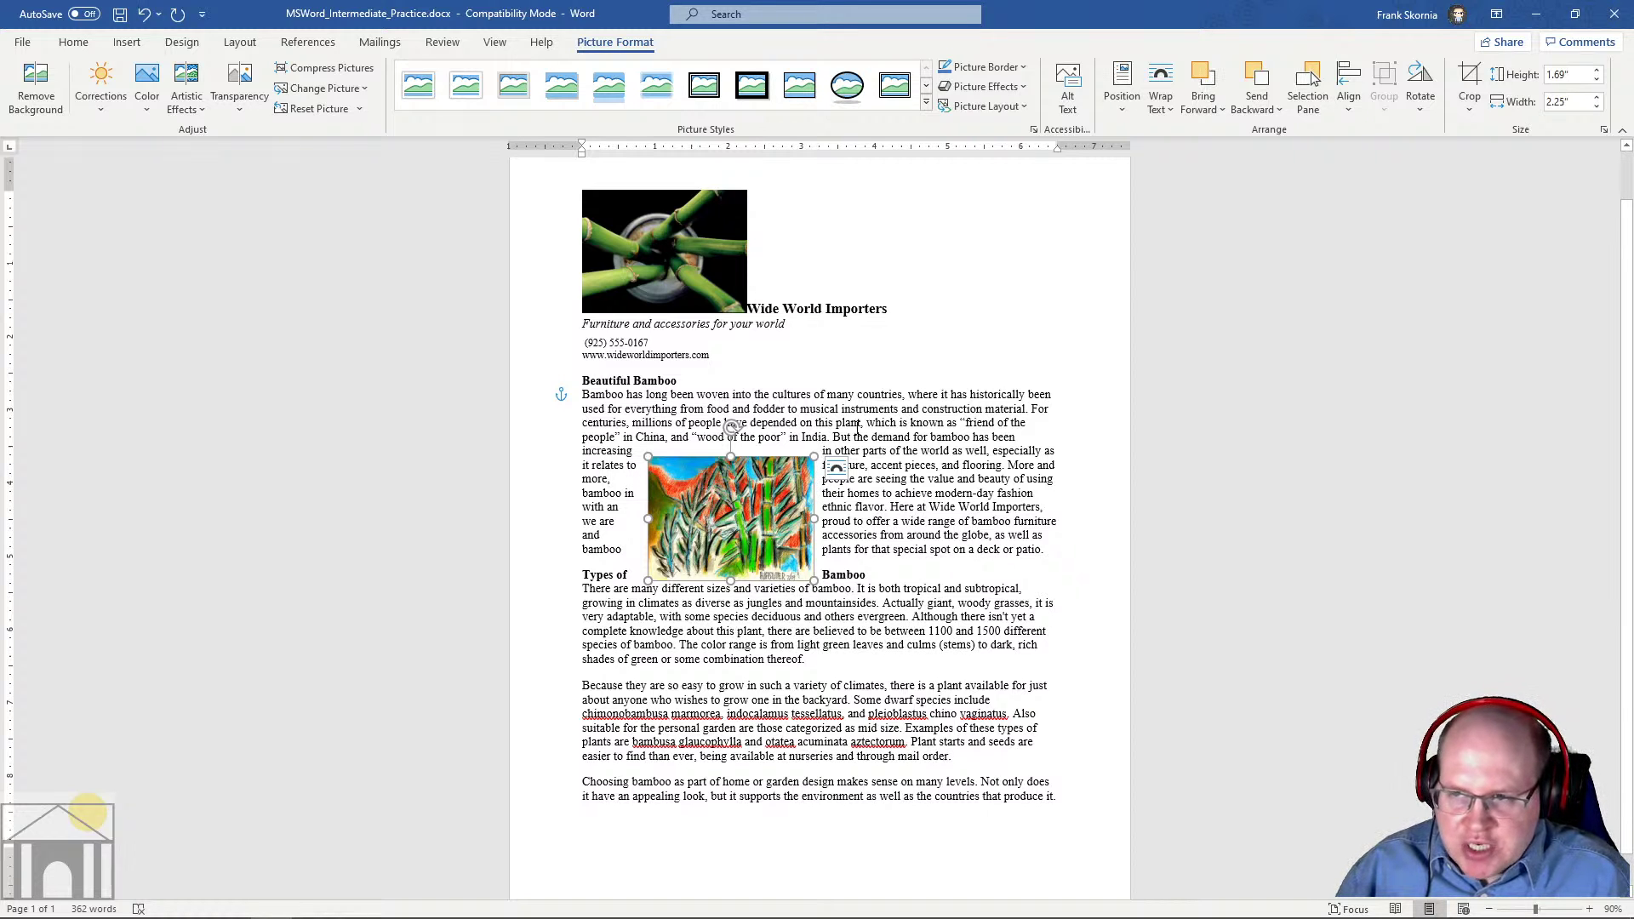
Change the colorful bamboo drawing's text wrapping to Through
click(1164, 101)
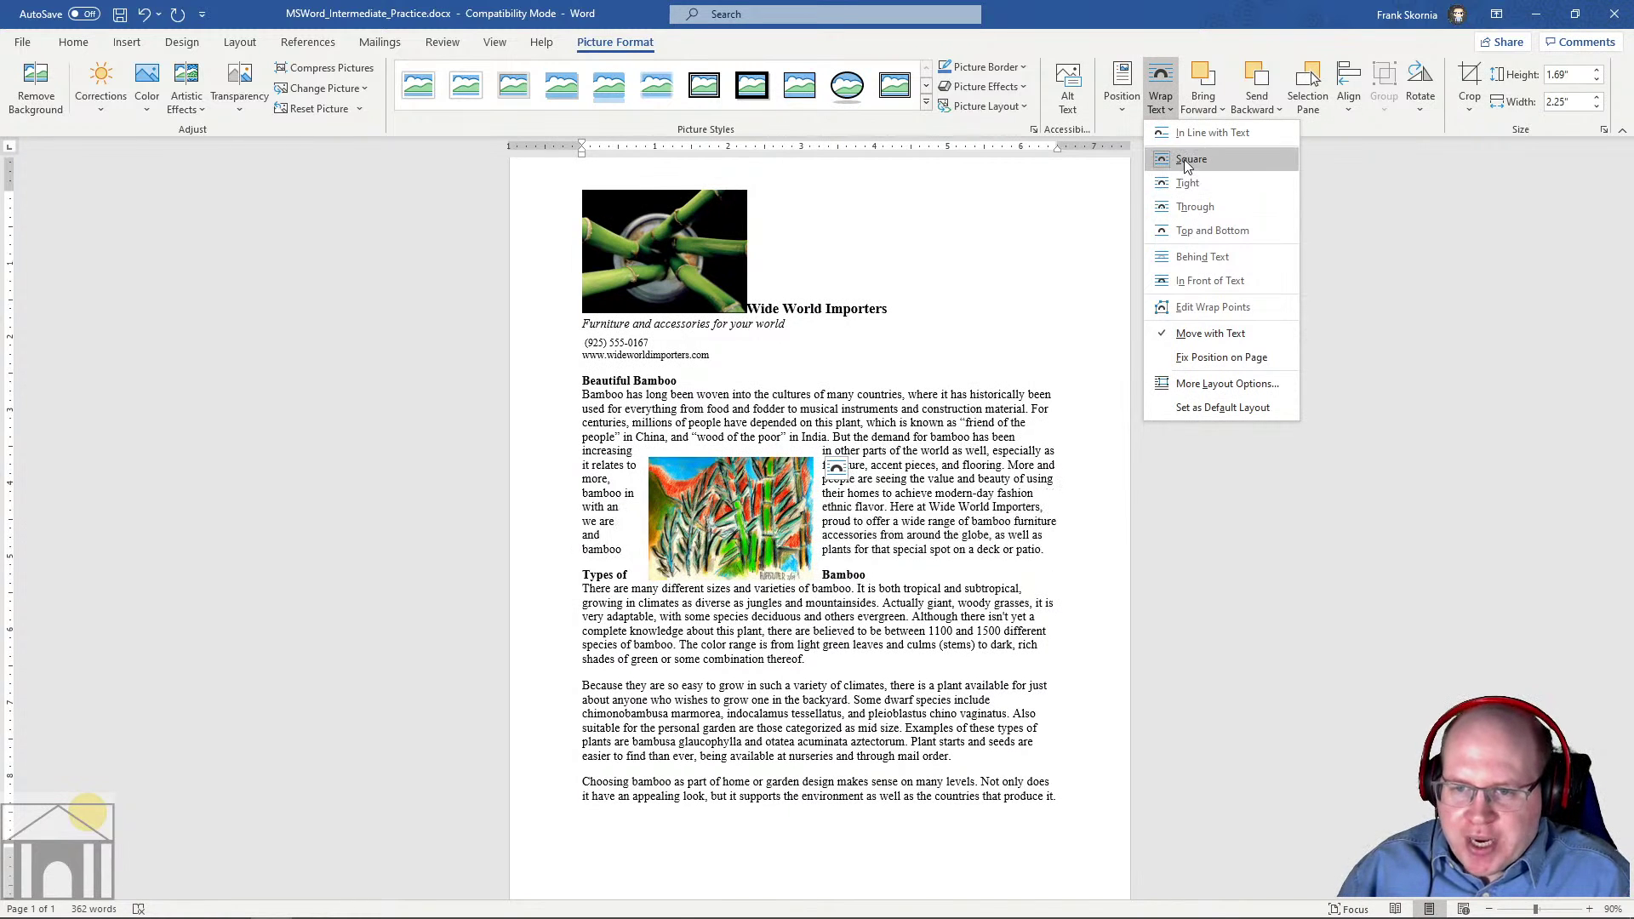
click(1197, 207)
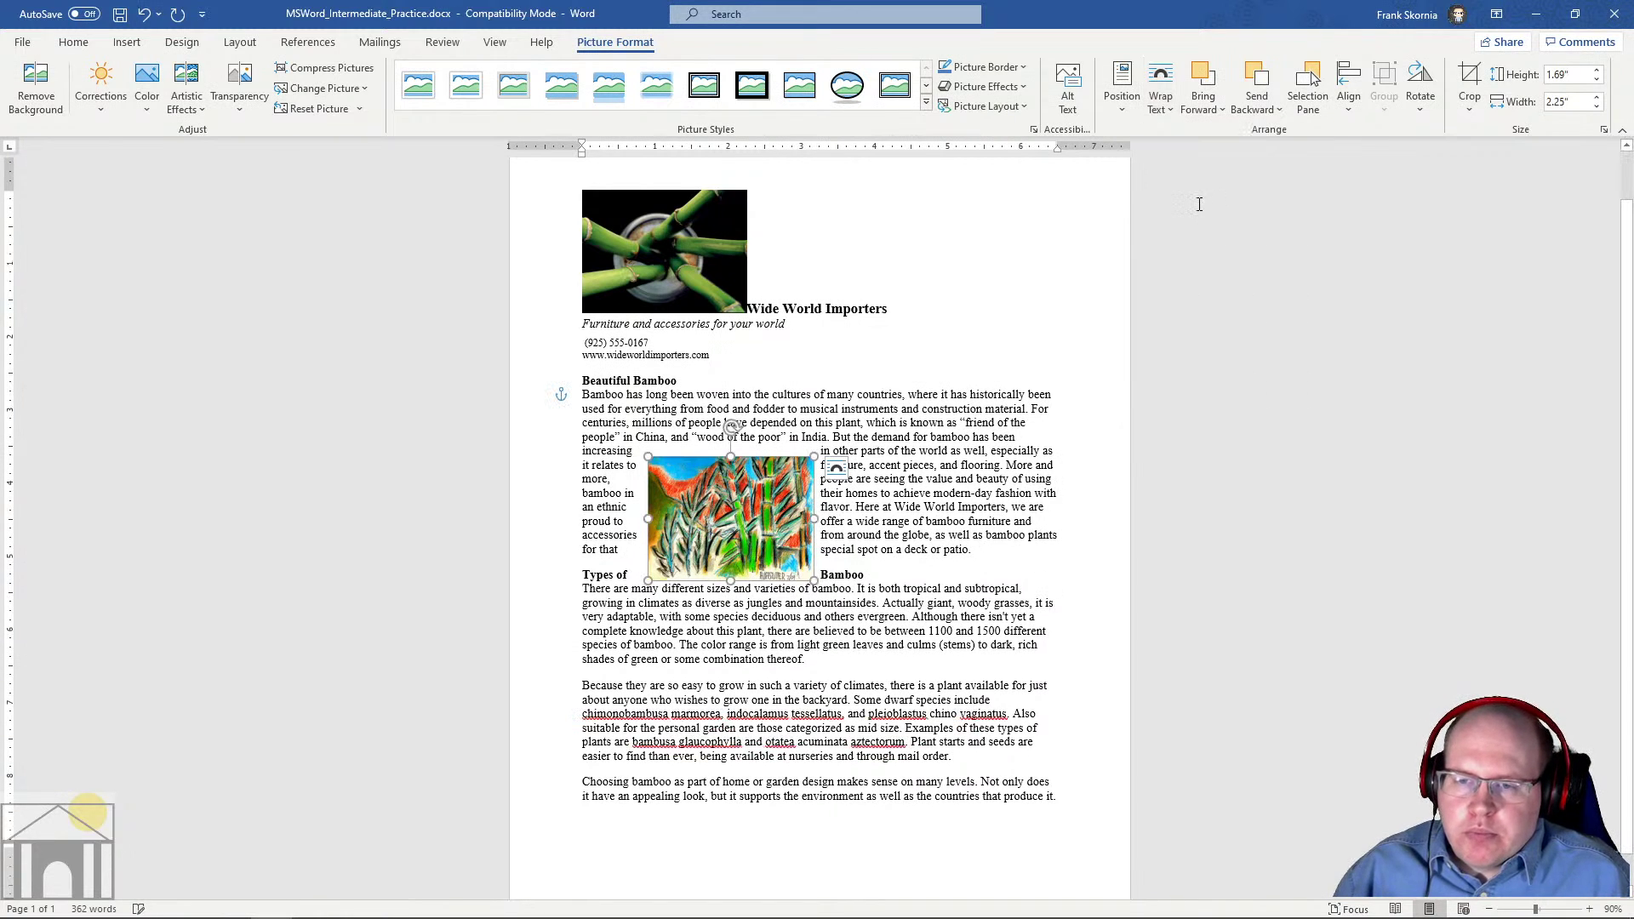
click(1161, 106)
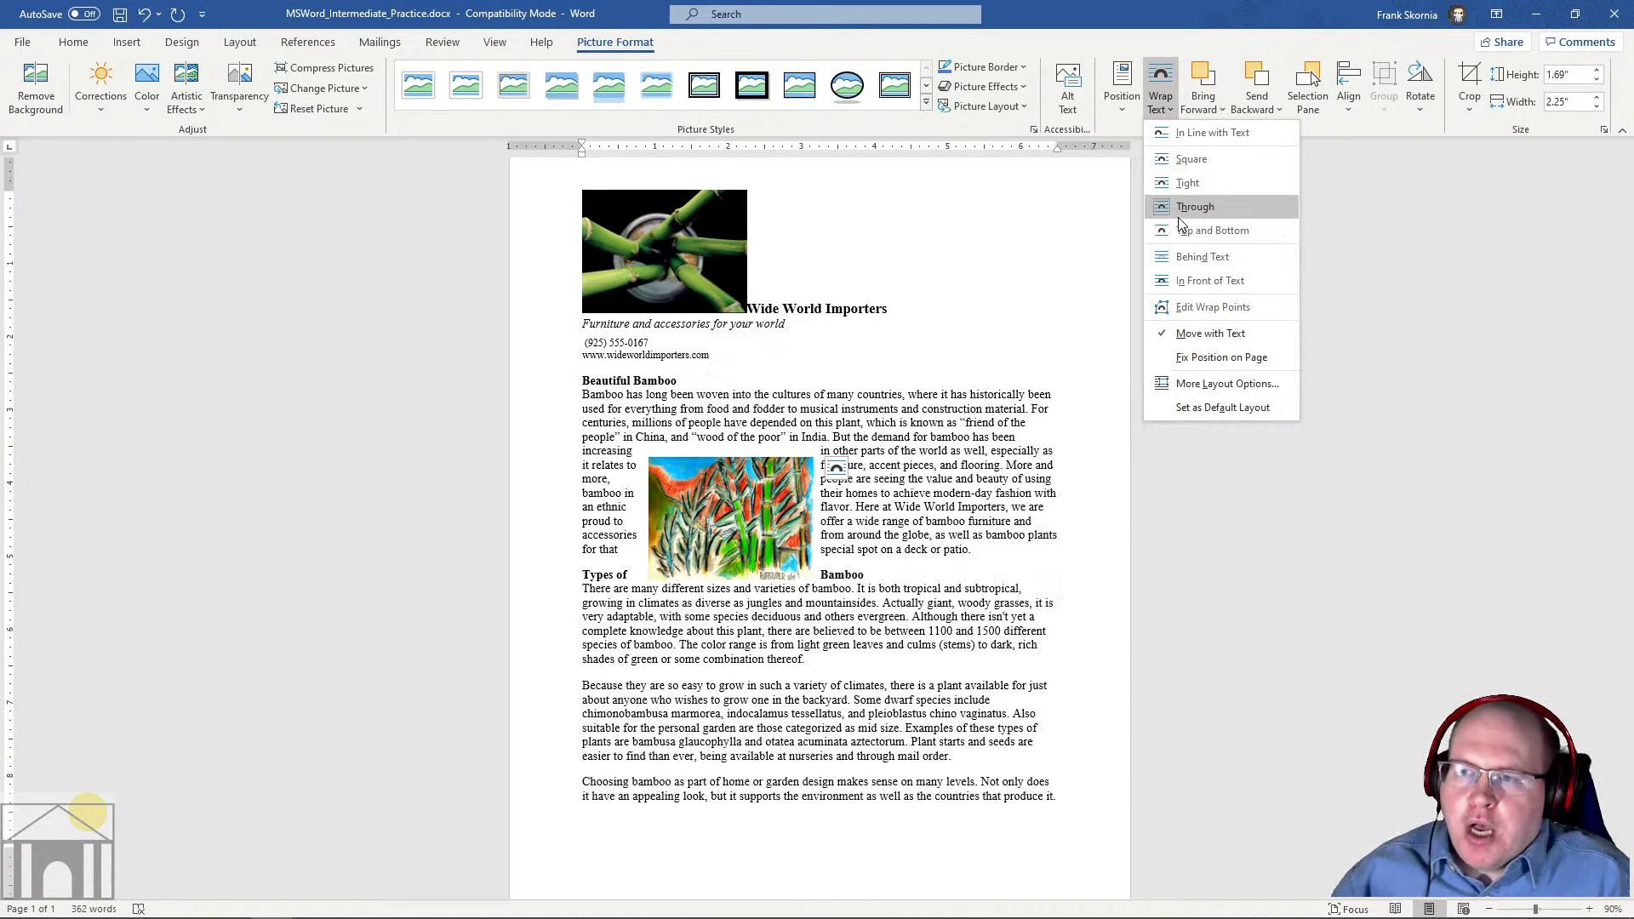
click(1178, 215)
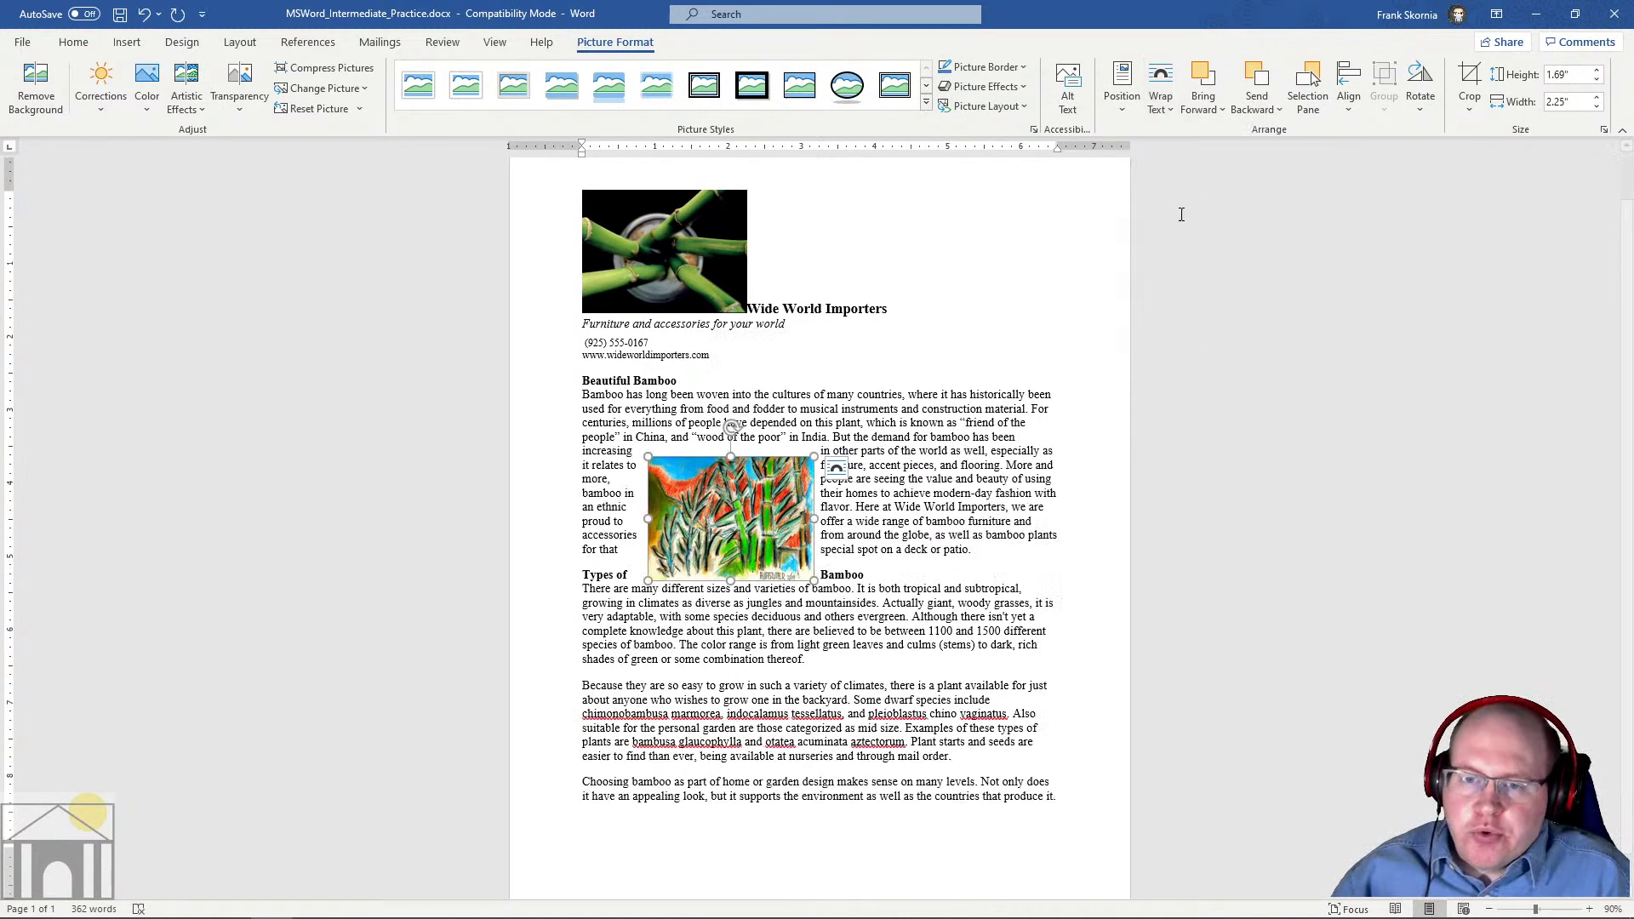
Place the colorful bamboo drawing Behind Text and look at the picture transparency presets without applying one
click(1161, 100)
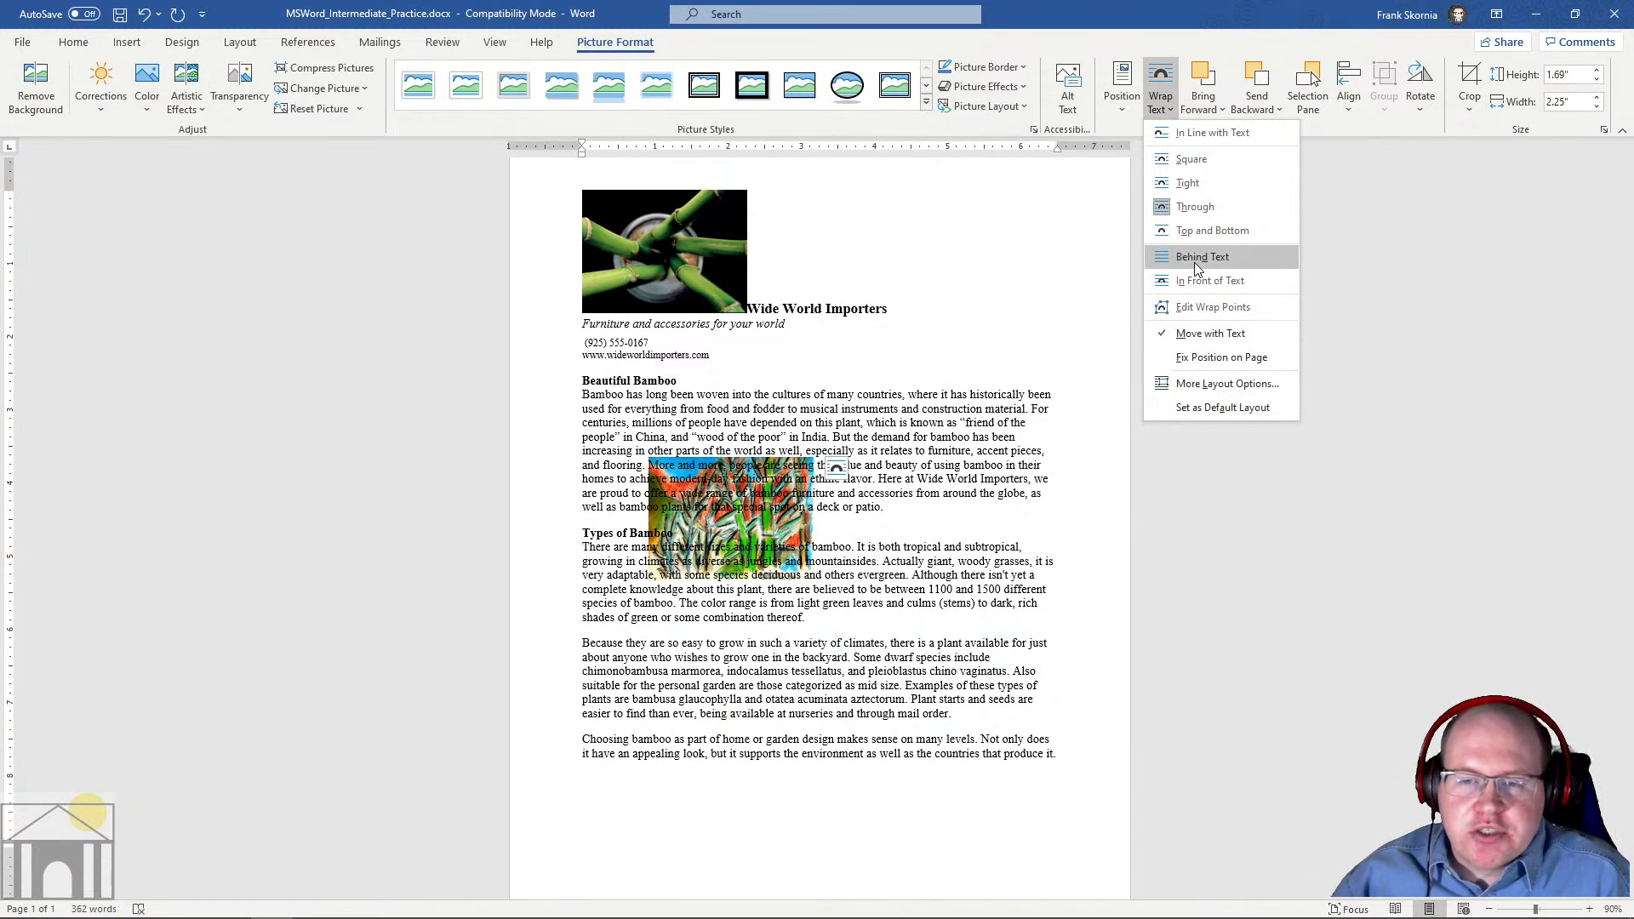
click(1195, 265)
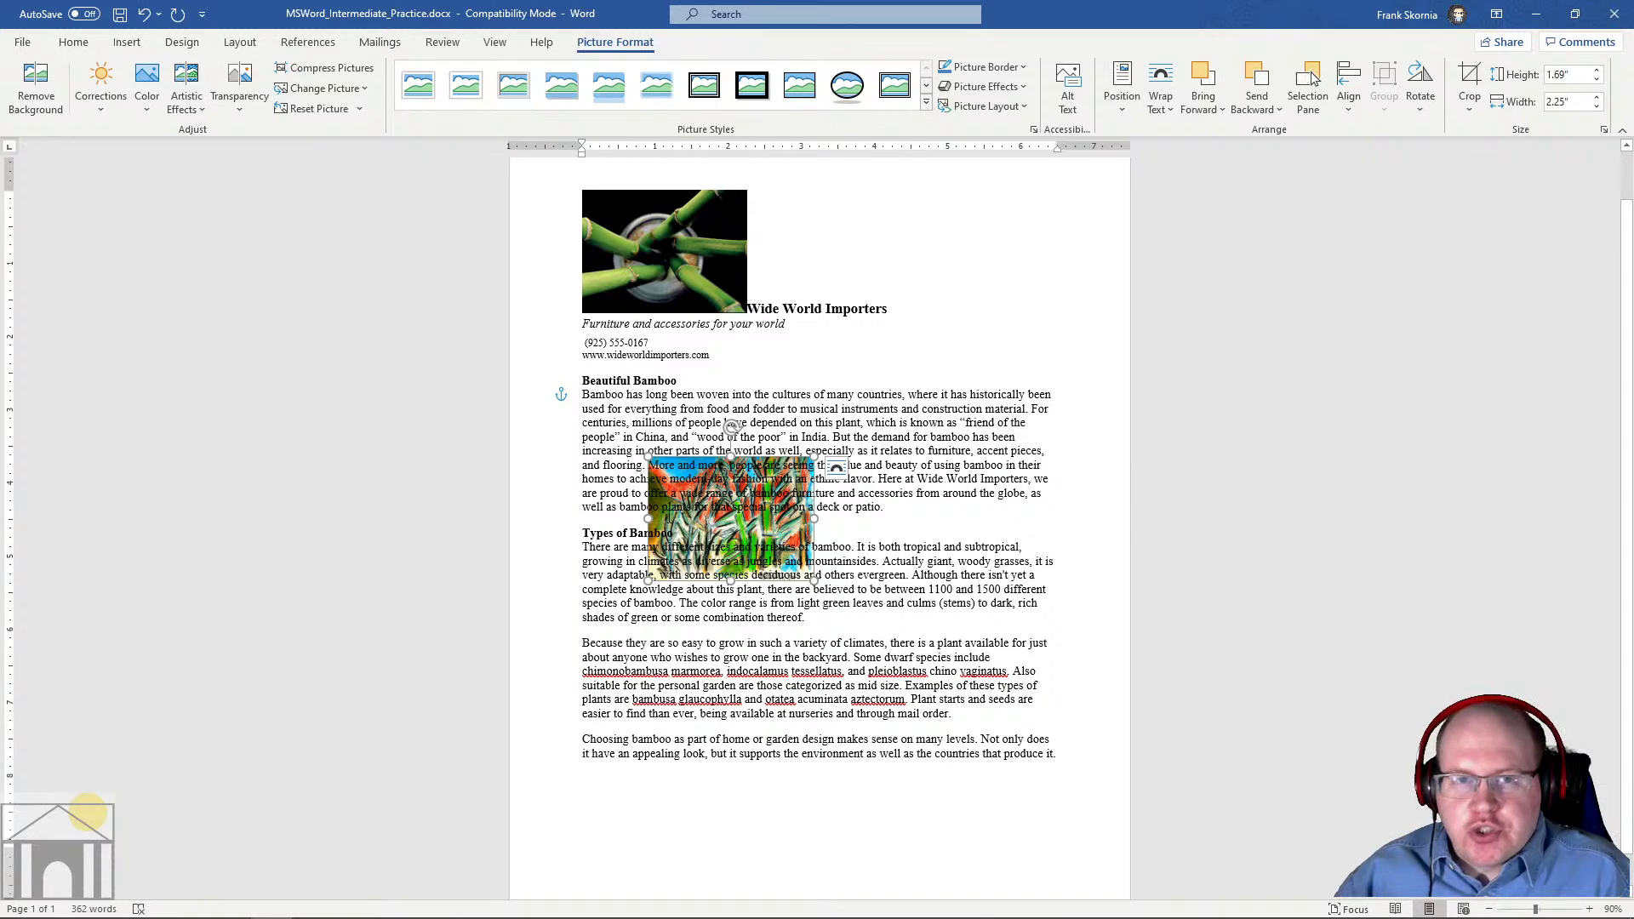
click(230, 100)
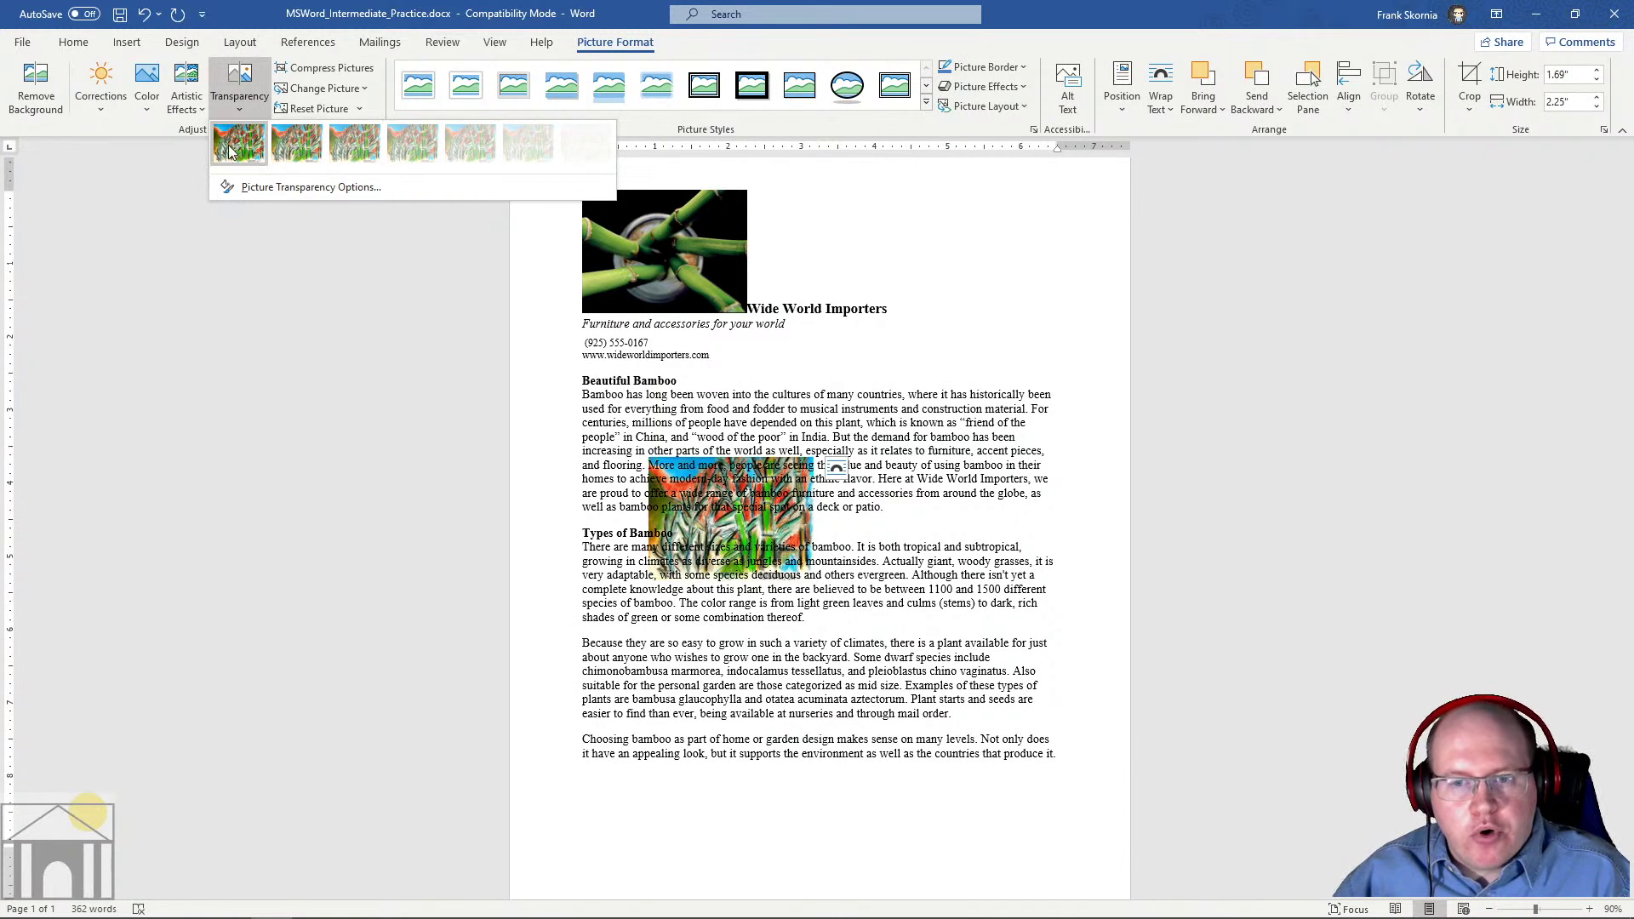
click(794, 372)
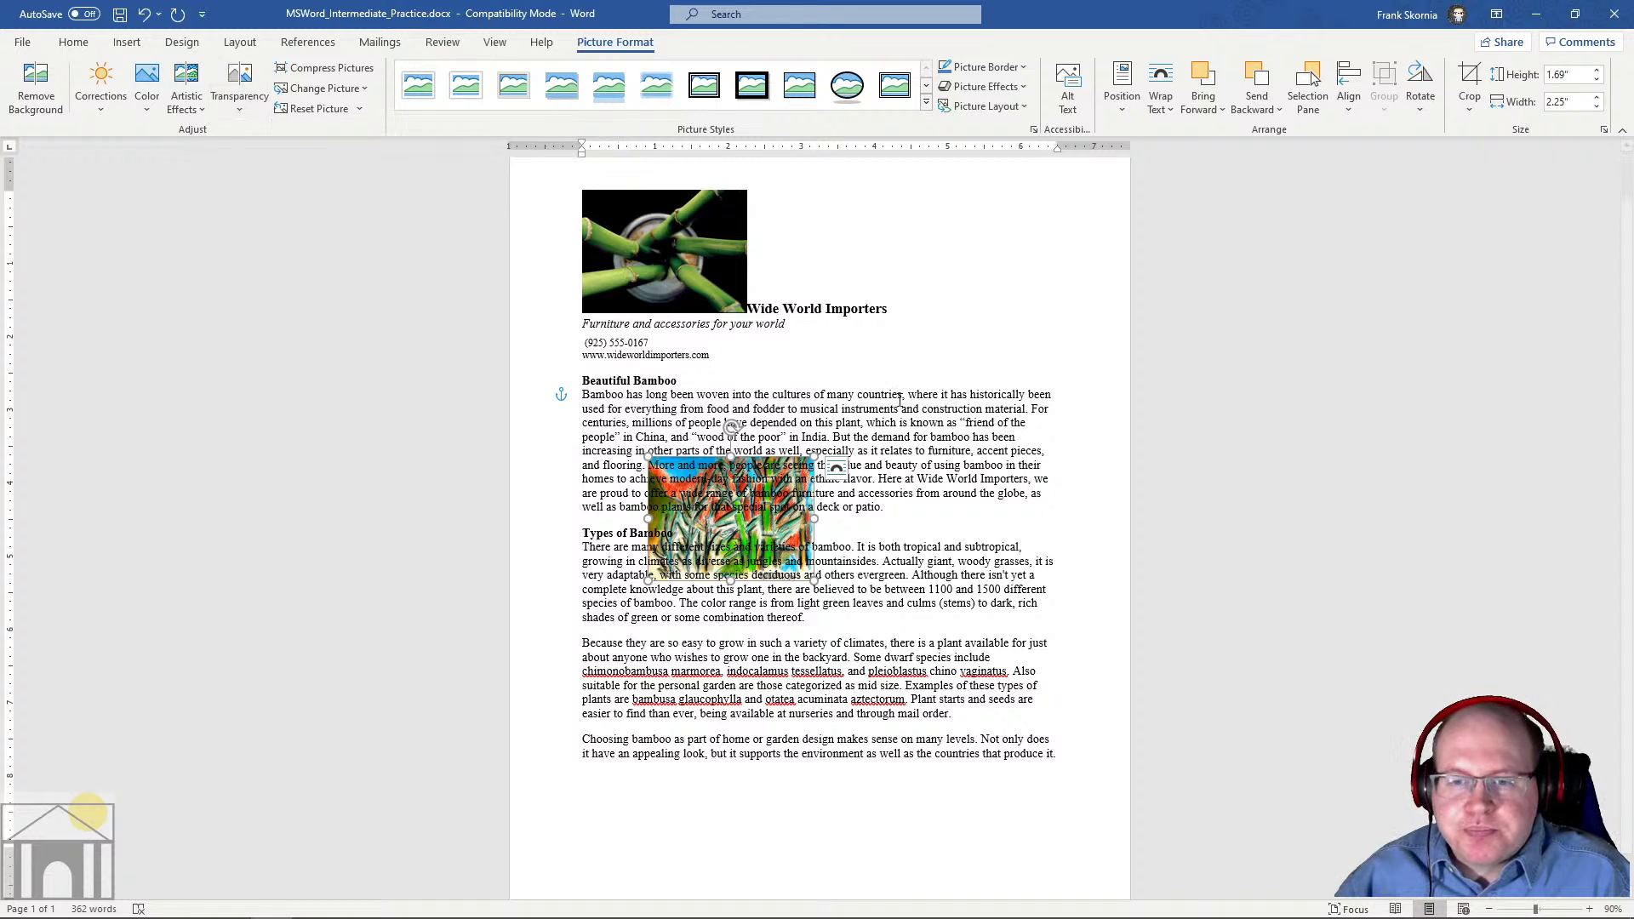
Place the colorful bamboo drawing In Front of Text, move it up over the Beautiful Bamboo paragraph, and preview transparency presets such as 80%
click(1164, 101)
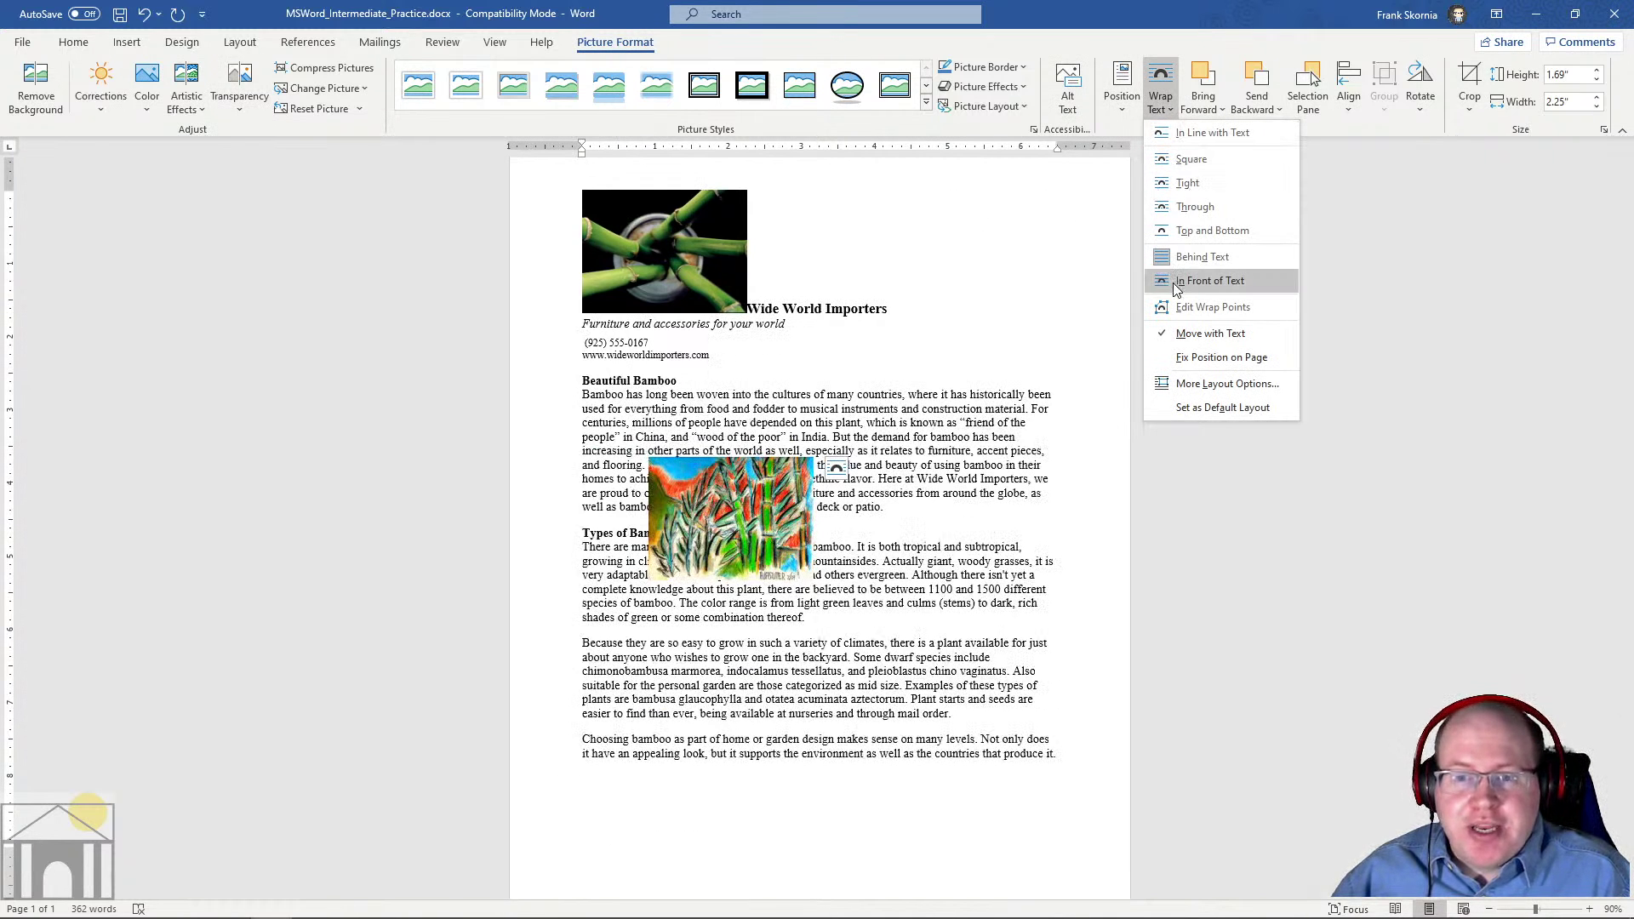
click(1173, 282)
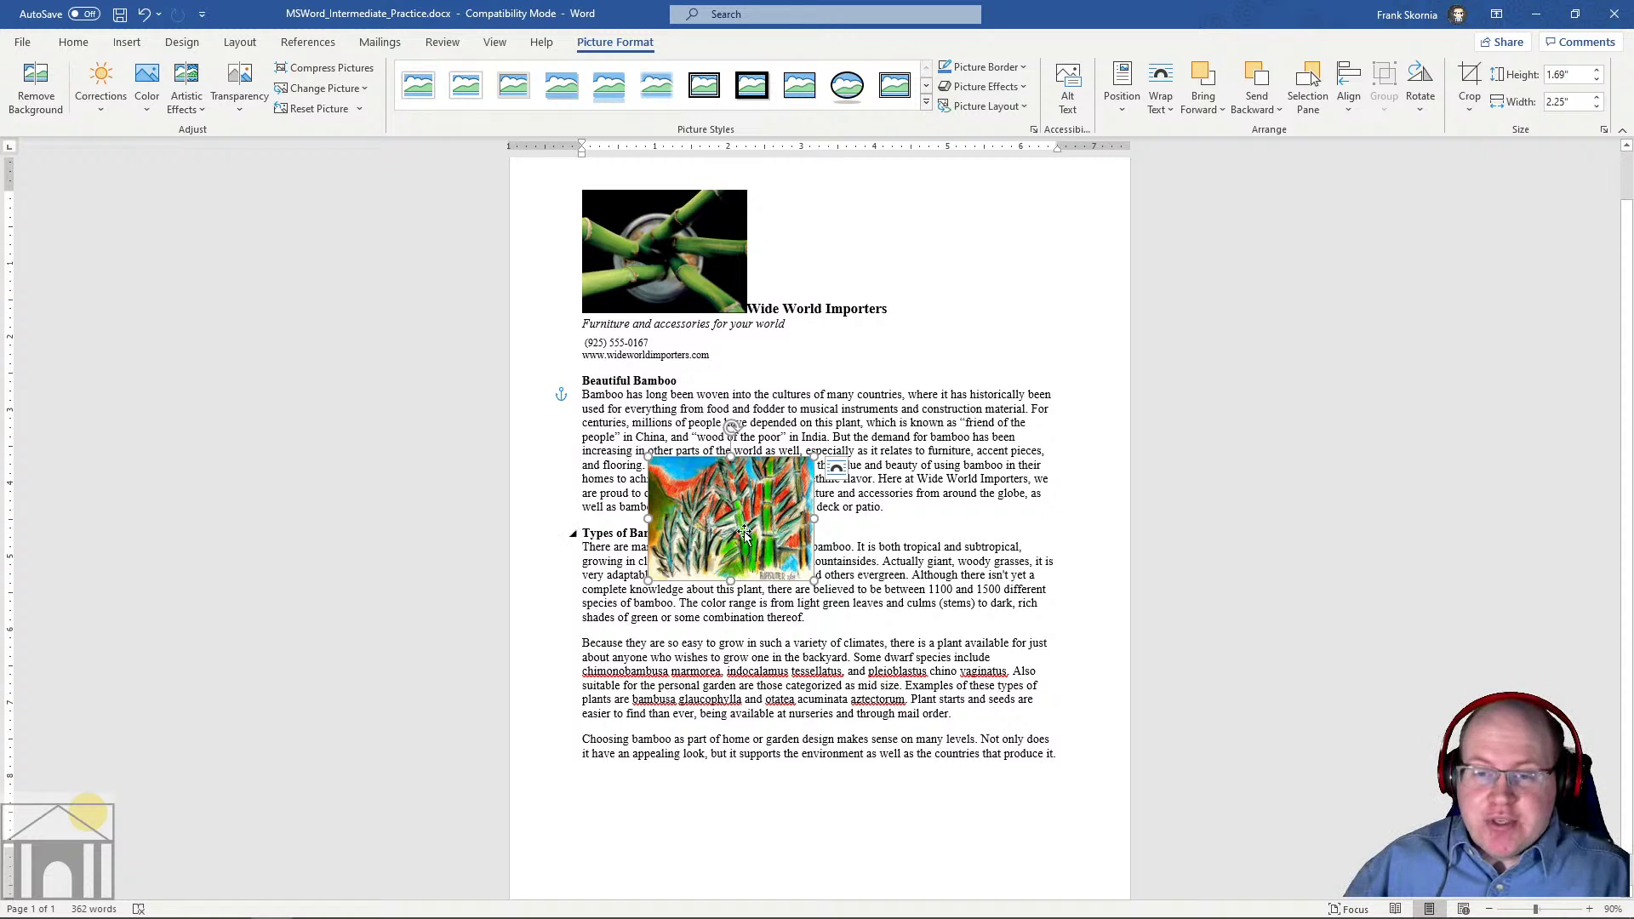
drag(744, 531, 746, 467)
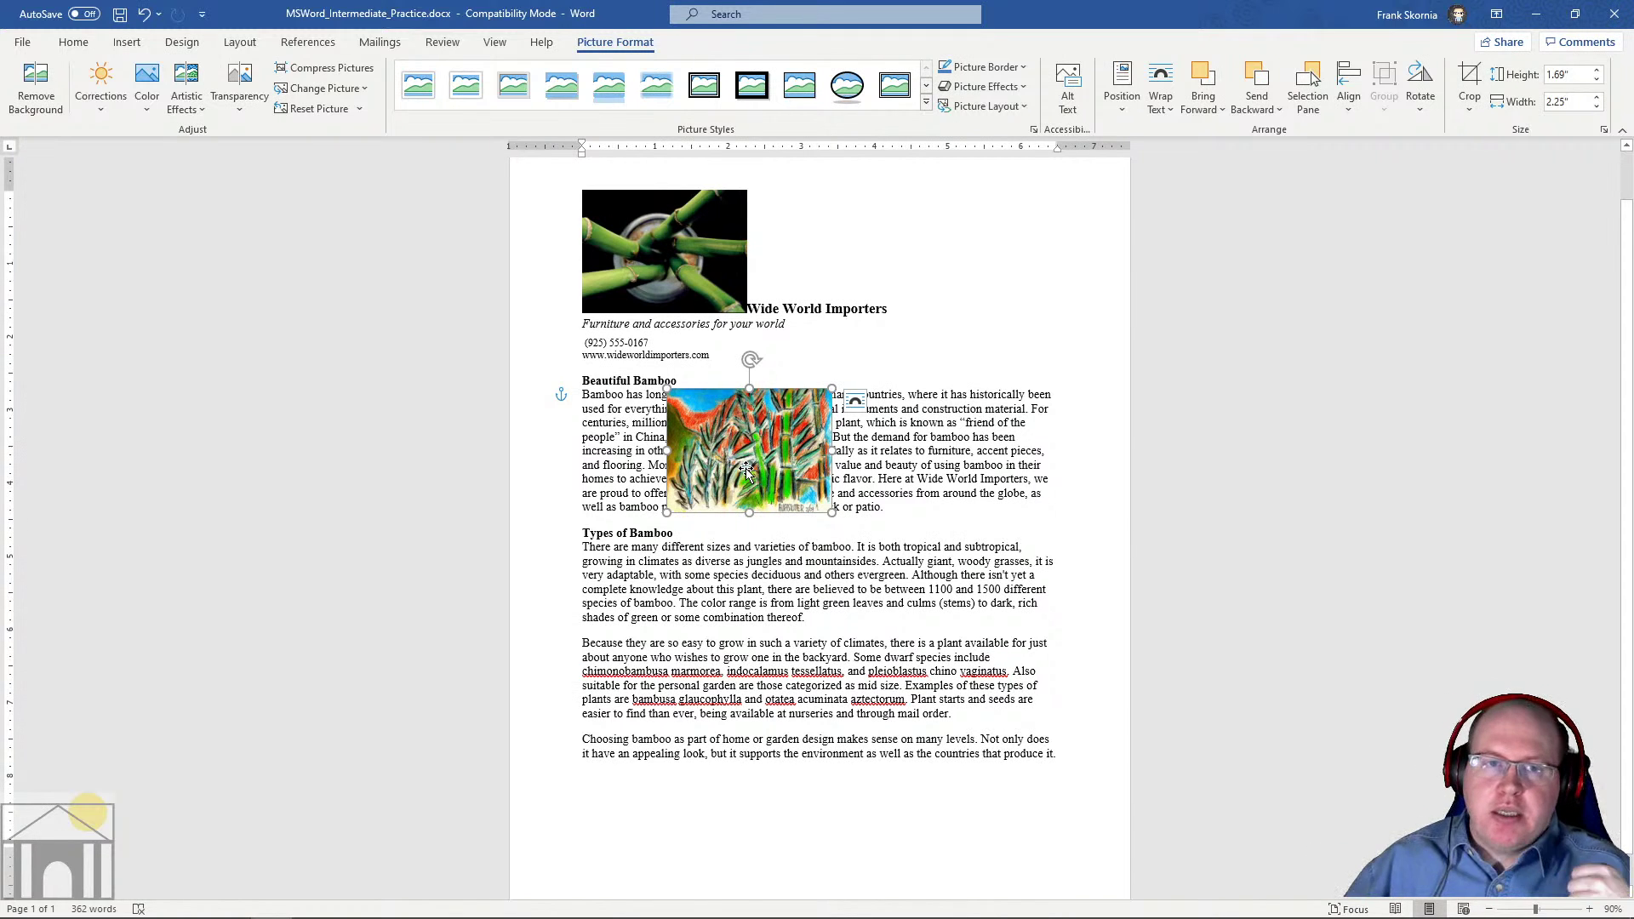
click(239, 90)
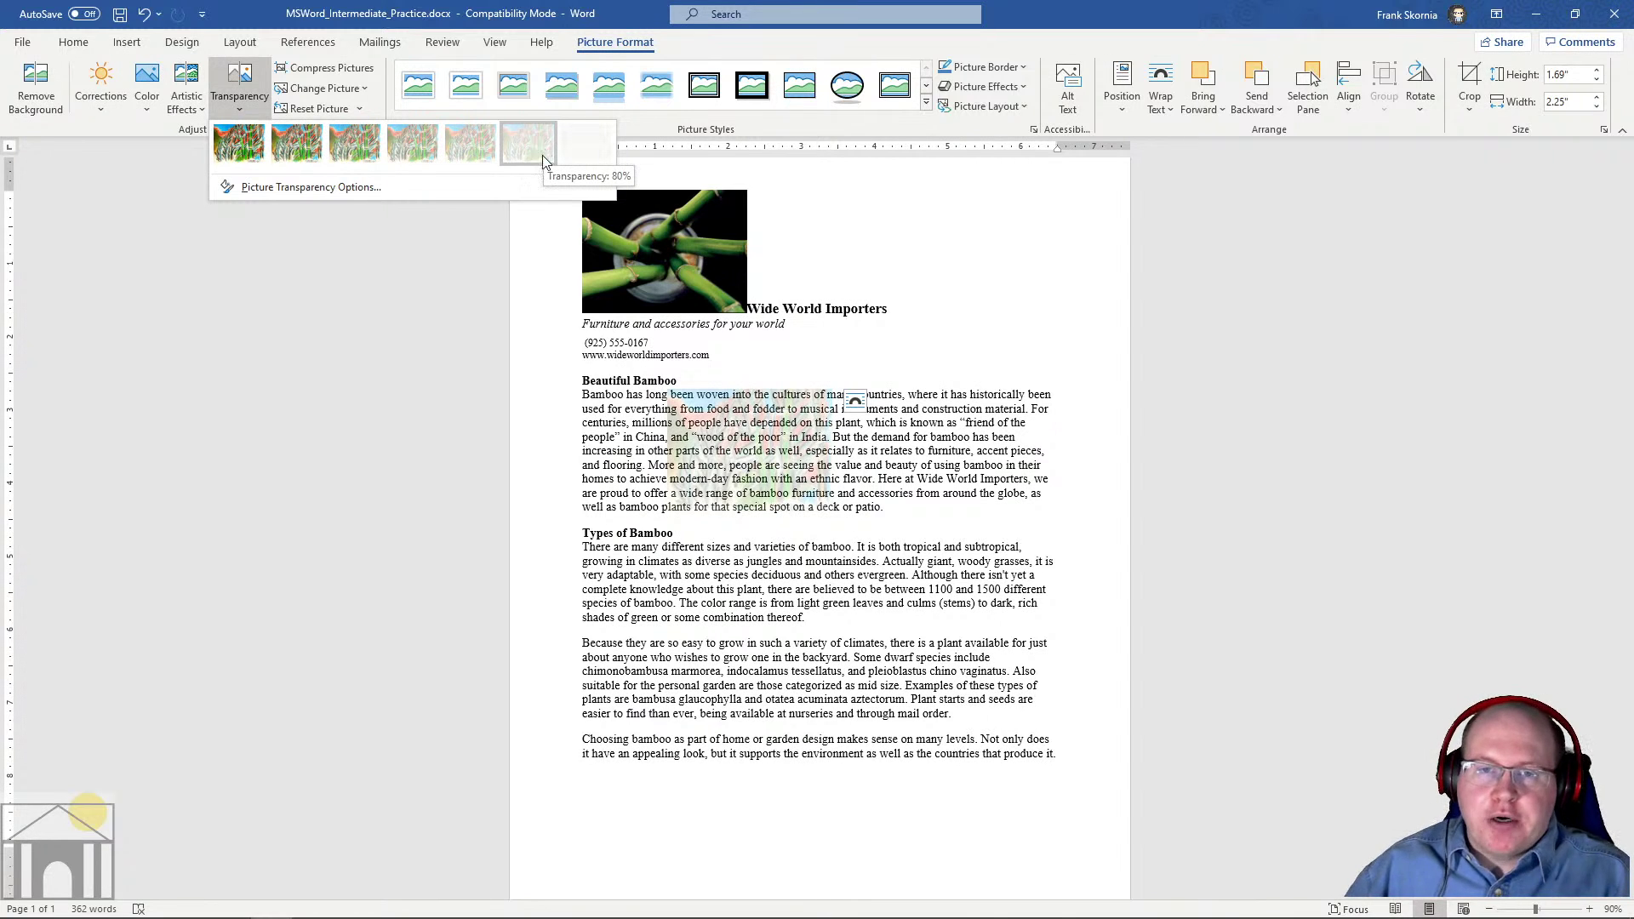
click(343, 452)
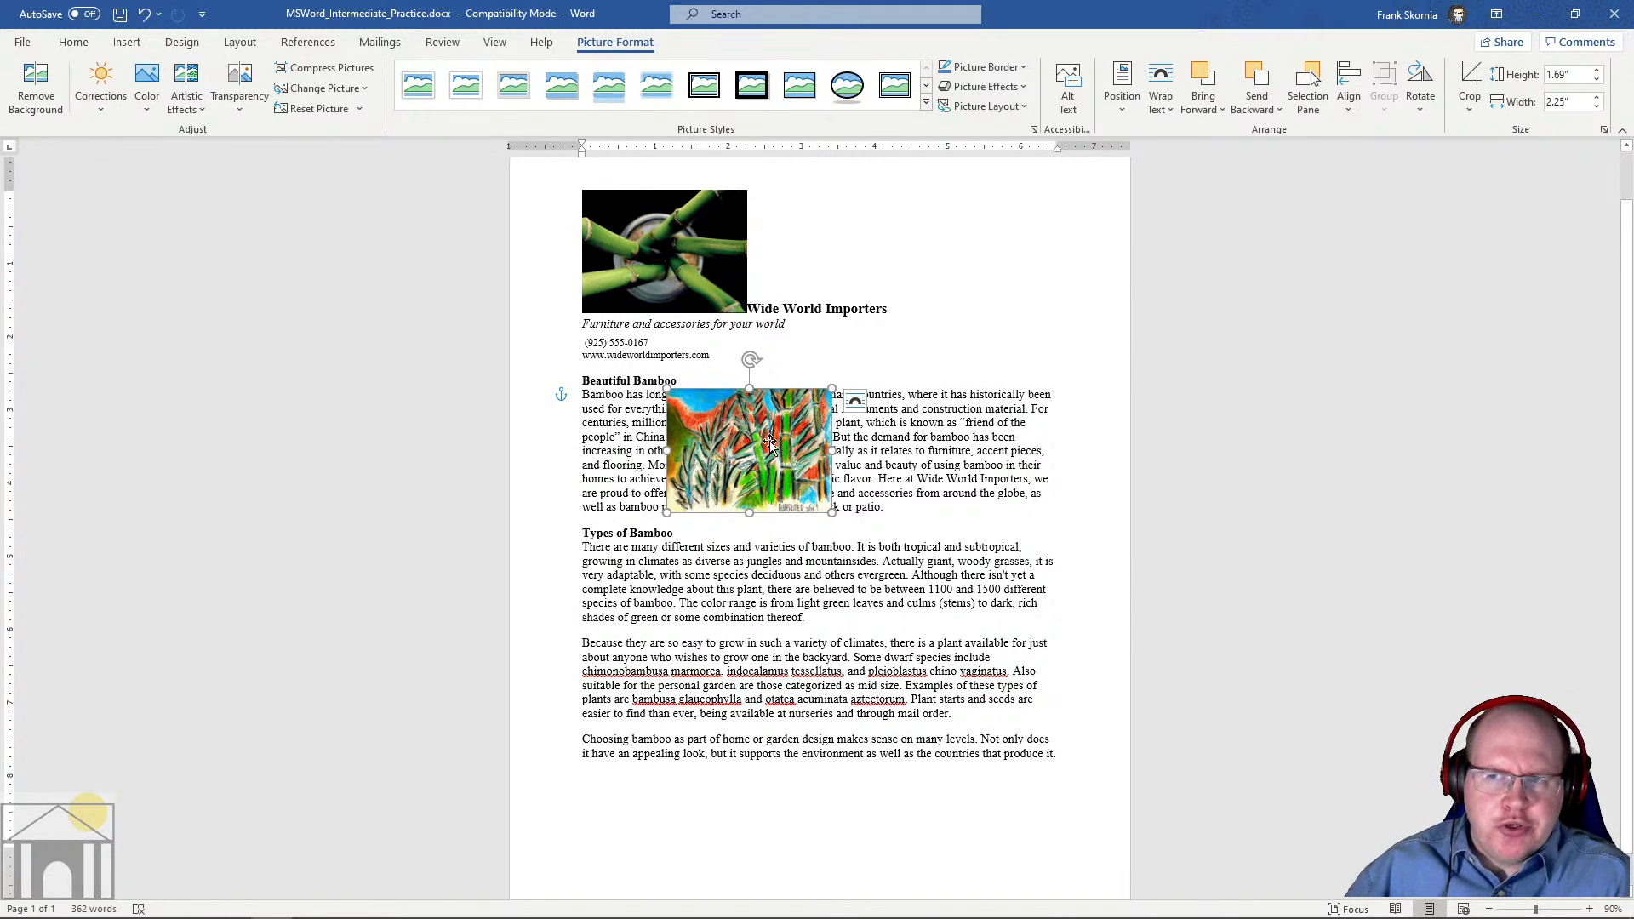
Apply Square text wrapping to the colorful bamboo drawing and move it to the right margin beside the Beautiful Bamboo paragraph
click(1160, 102)
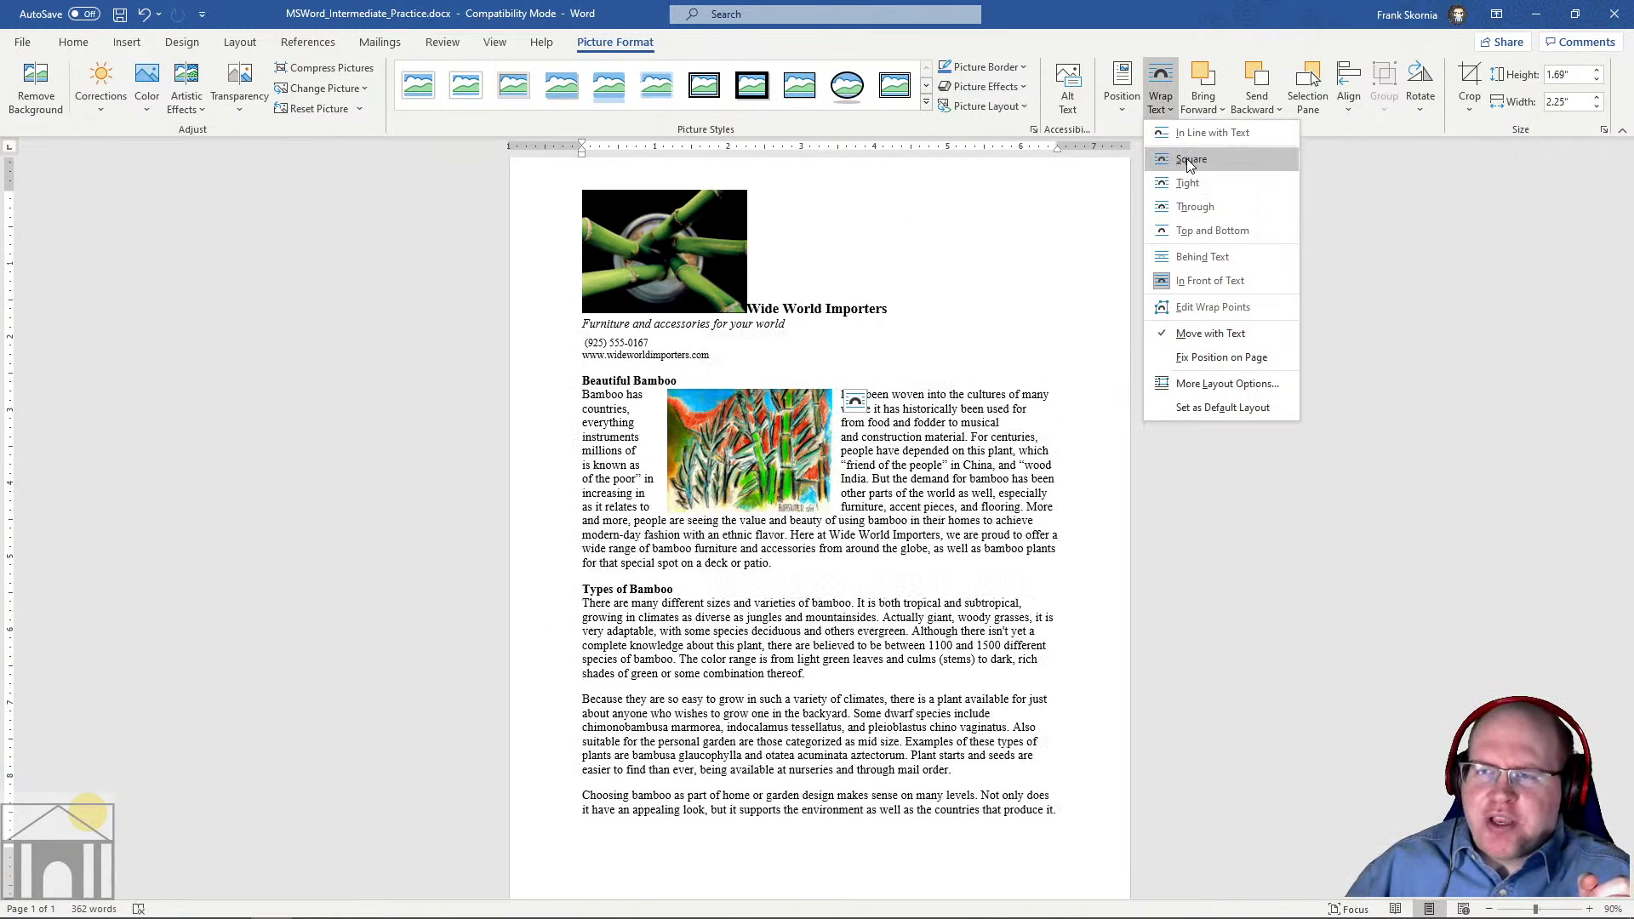
click(1188, 160)
mouse_move(755, 460)
mouse_down()
mouse_move(779, 545)
mouse_move(653, 584)
mouse_move(644, 630)
mouse_move(764, 689)
mouse_move(908, 607)
mouse_move(932, 503)
mouse_move(888, 462)
mouse_move(728, 495)
mouse_move(631, 484)
mouse_move(904, 481)
mouse_move(954, 454)
mouse_move(879, 456)
mouse_up()
drag(945, 437, 965, 479)
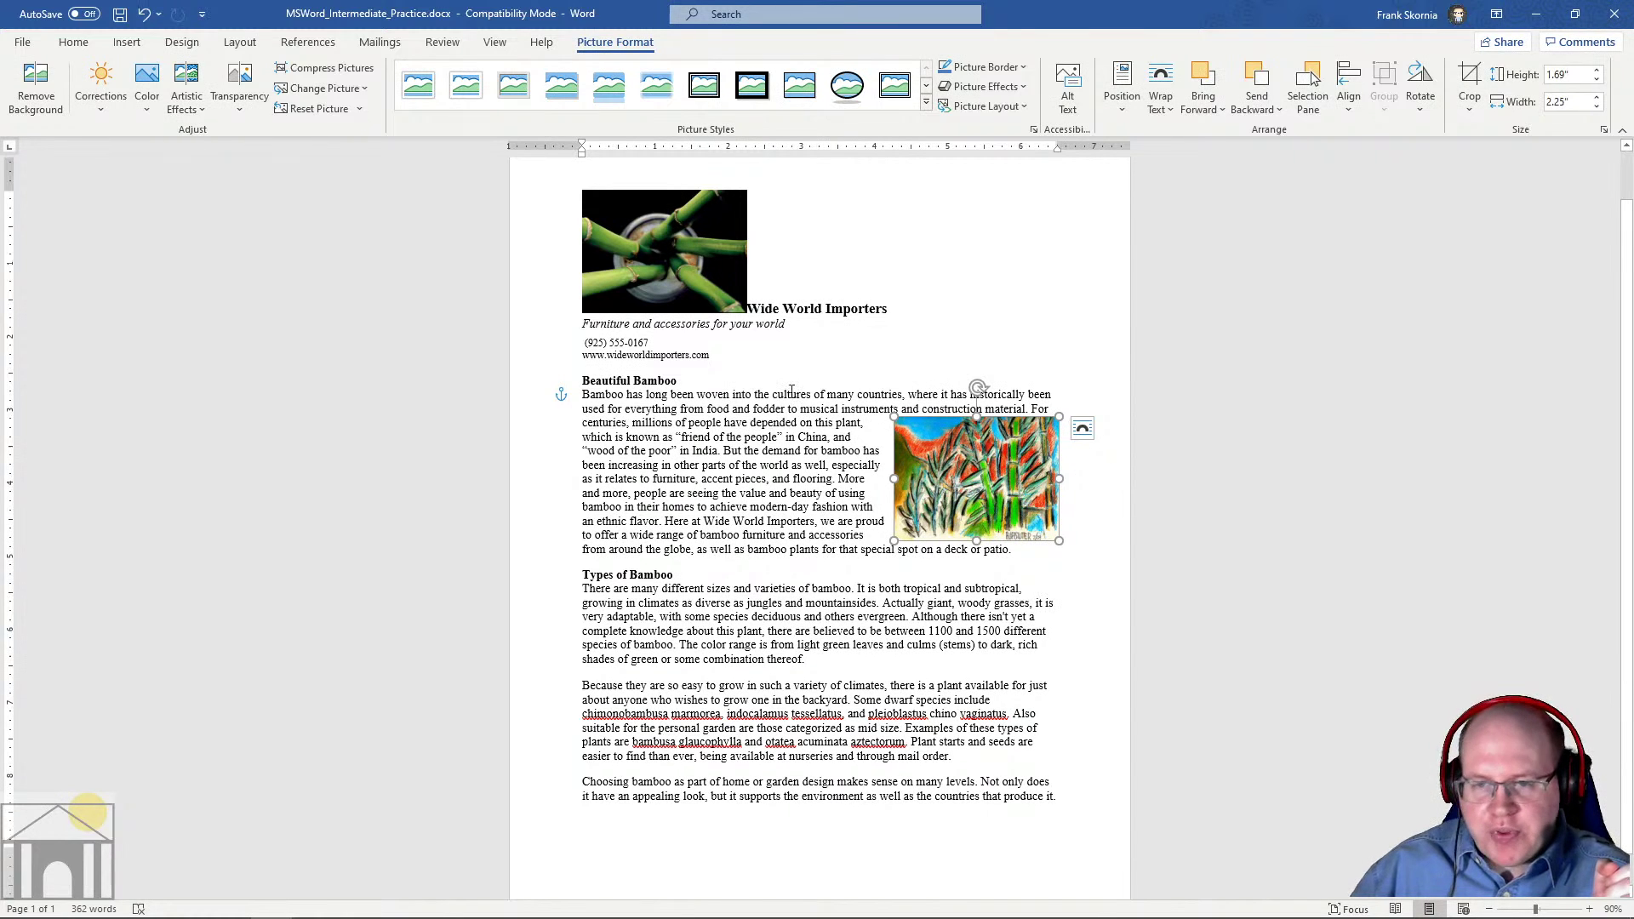
Apply Square text wrapping to the bamboo stalk picture, try moving it up near the title, and undo the moves
click(644, 254)
click(1166, 108)
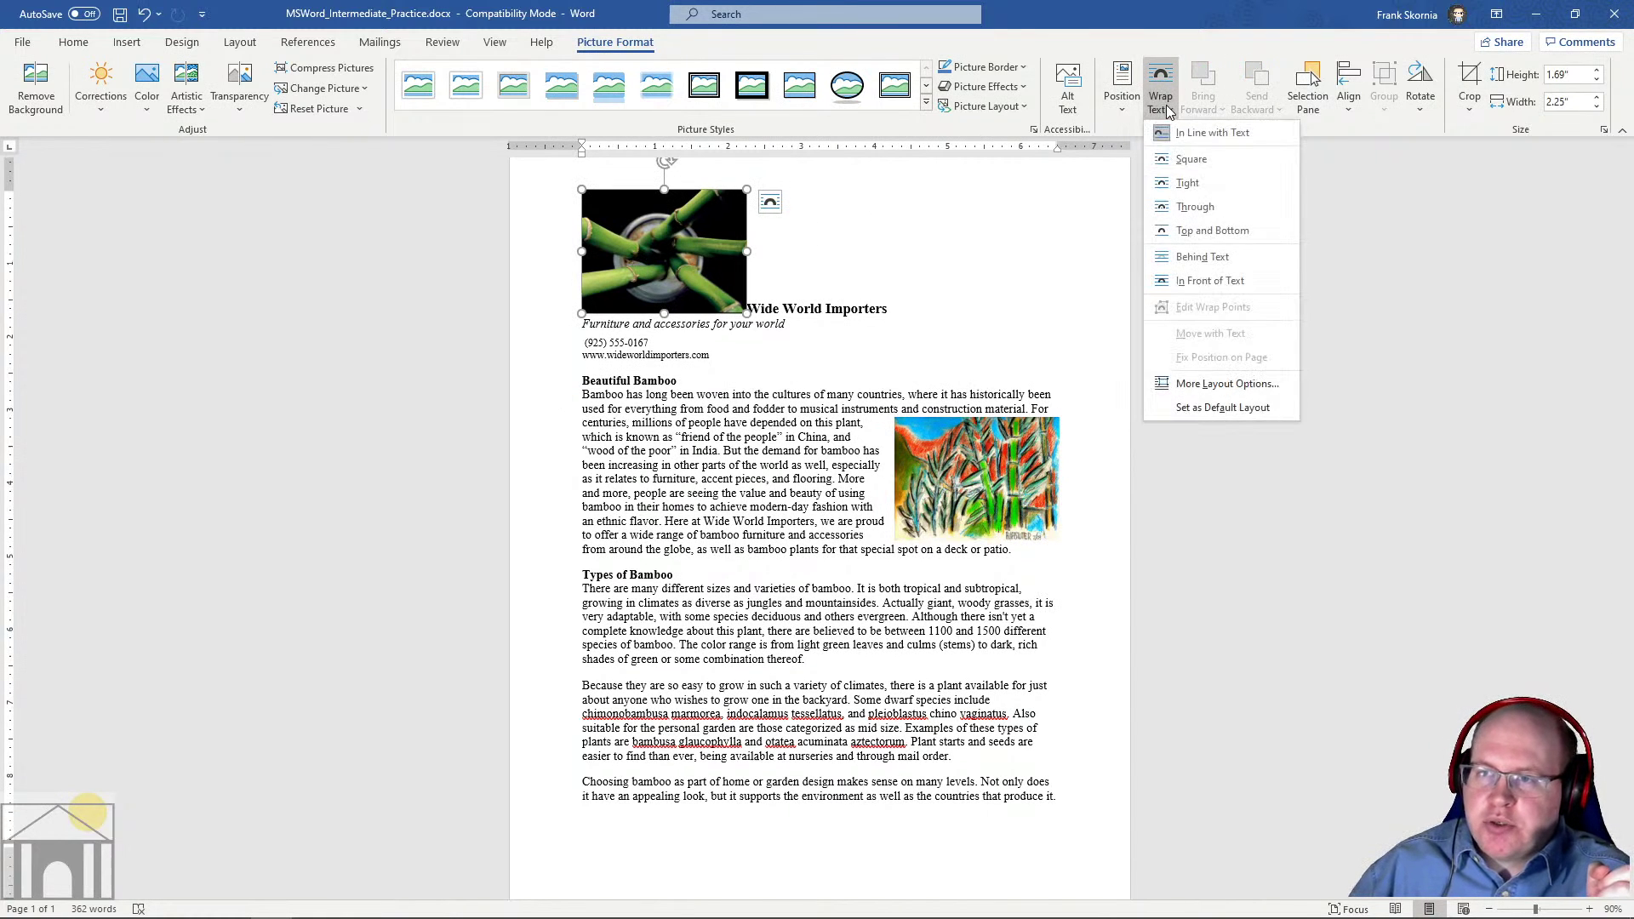
click(1192, 159)
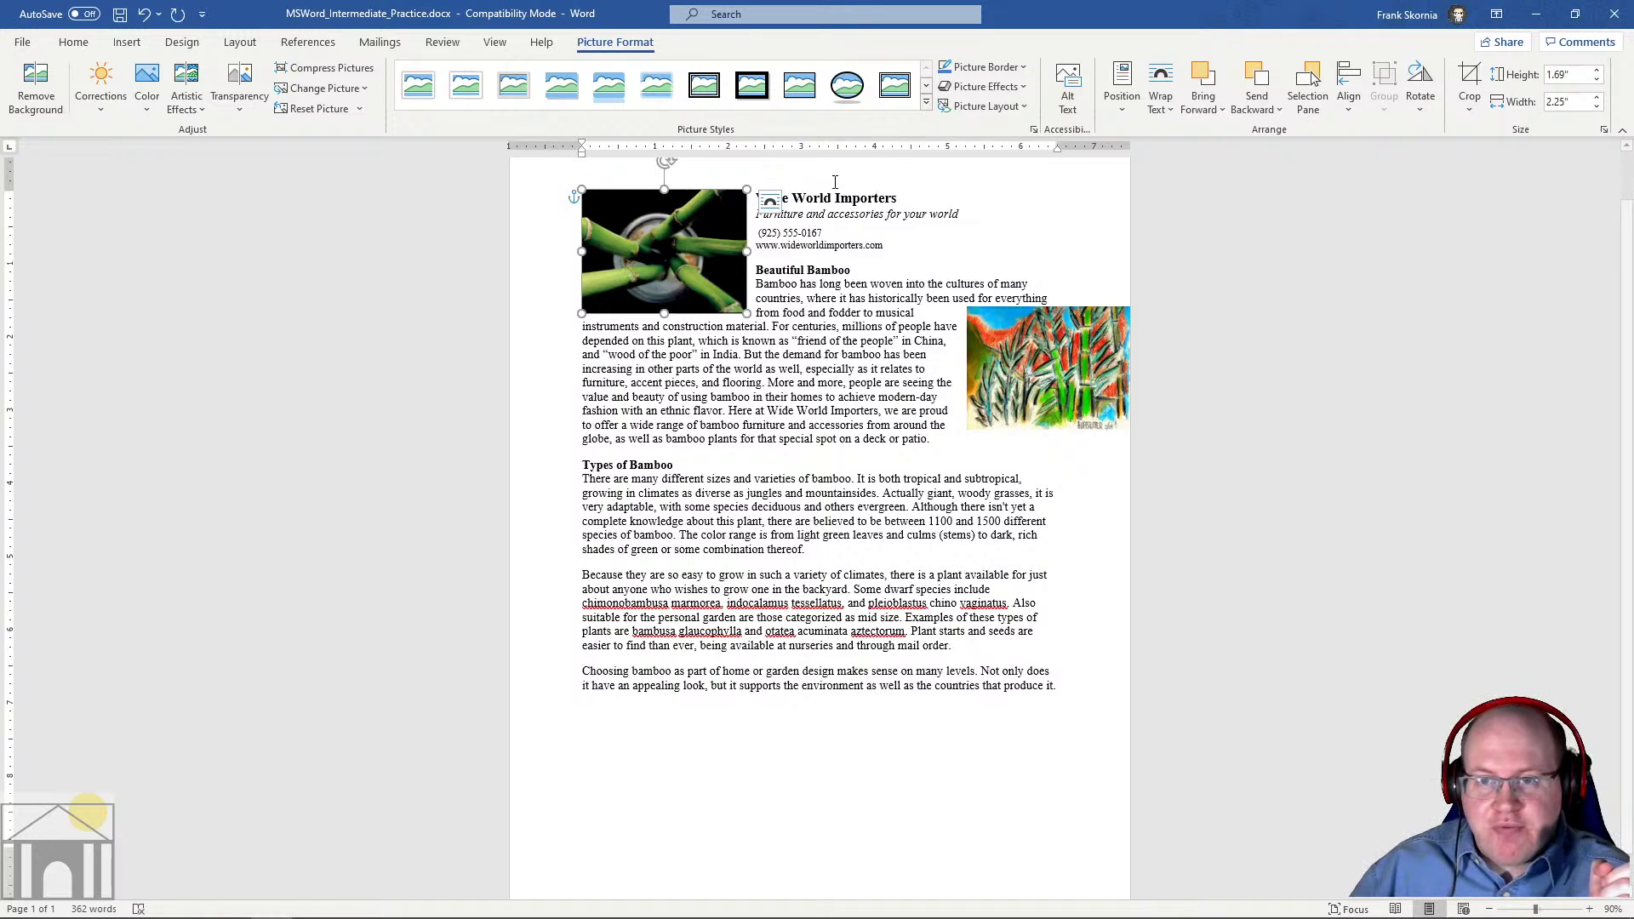
drag(710, 264, 764, 94)
key(ctrl+z)
drag(738, 246, 770, 183)
key(ctrl+z)
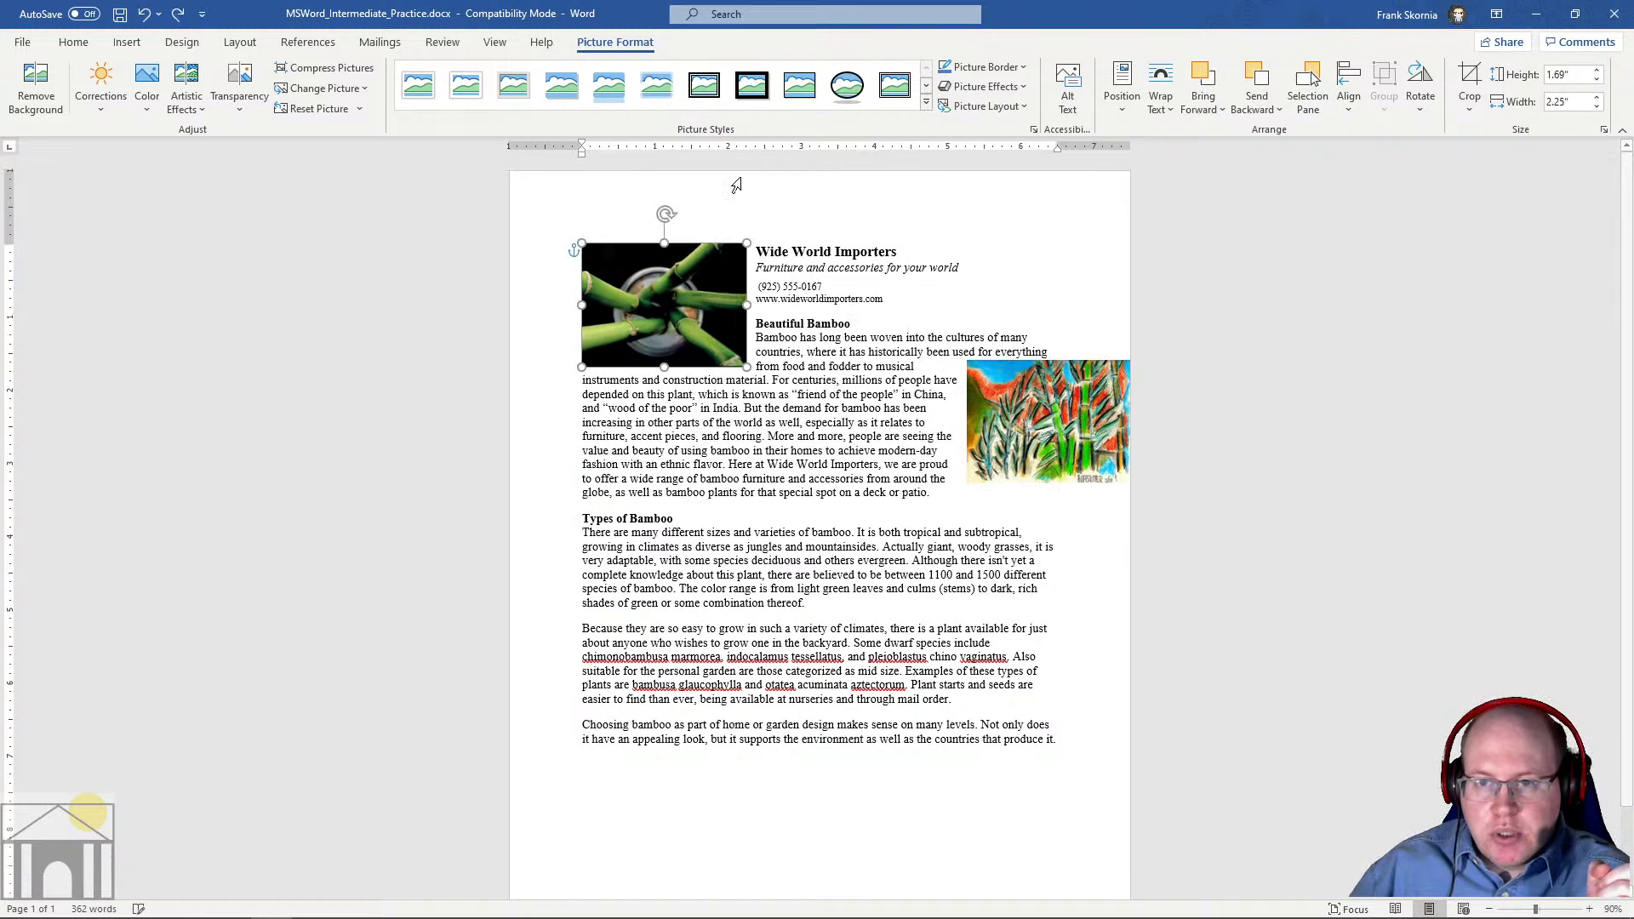
Set the bamboo stalk picture In Line with Text and put the Wide World Importers title on its own line below it
click(1122, 85)
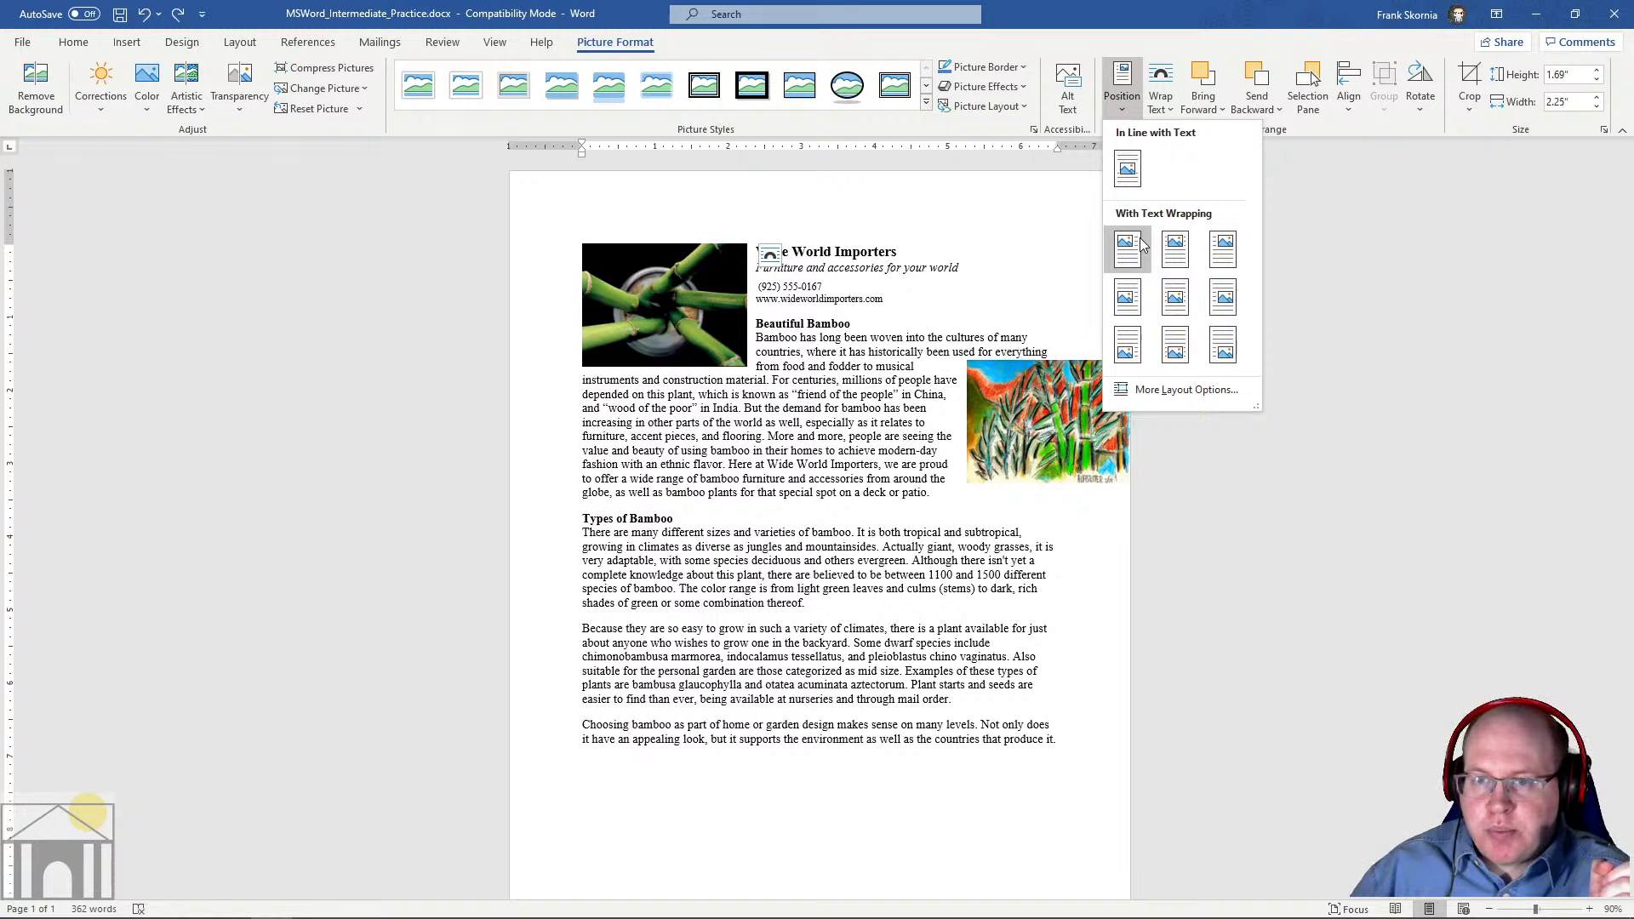
click(1128, 168)
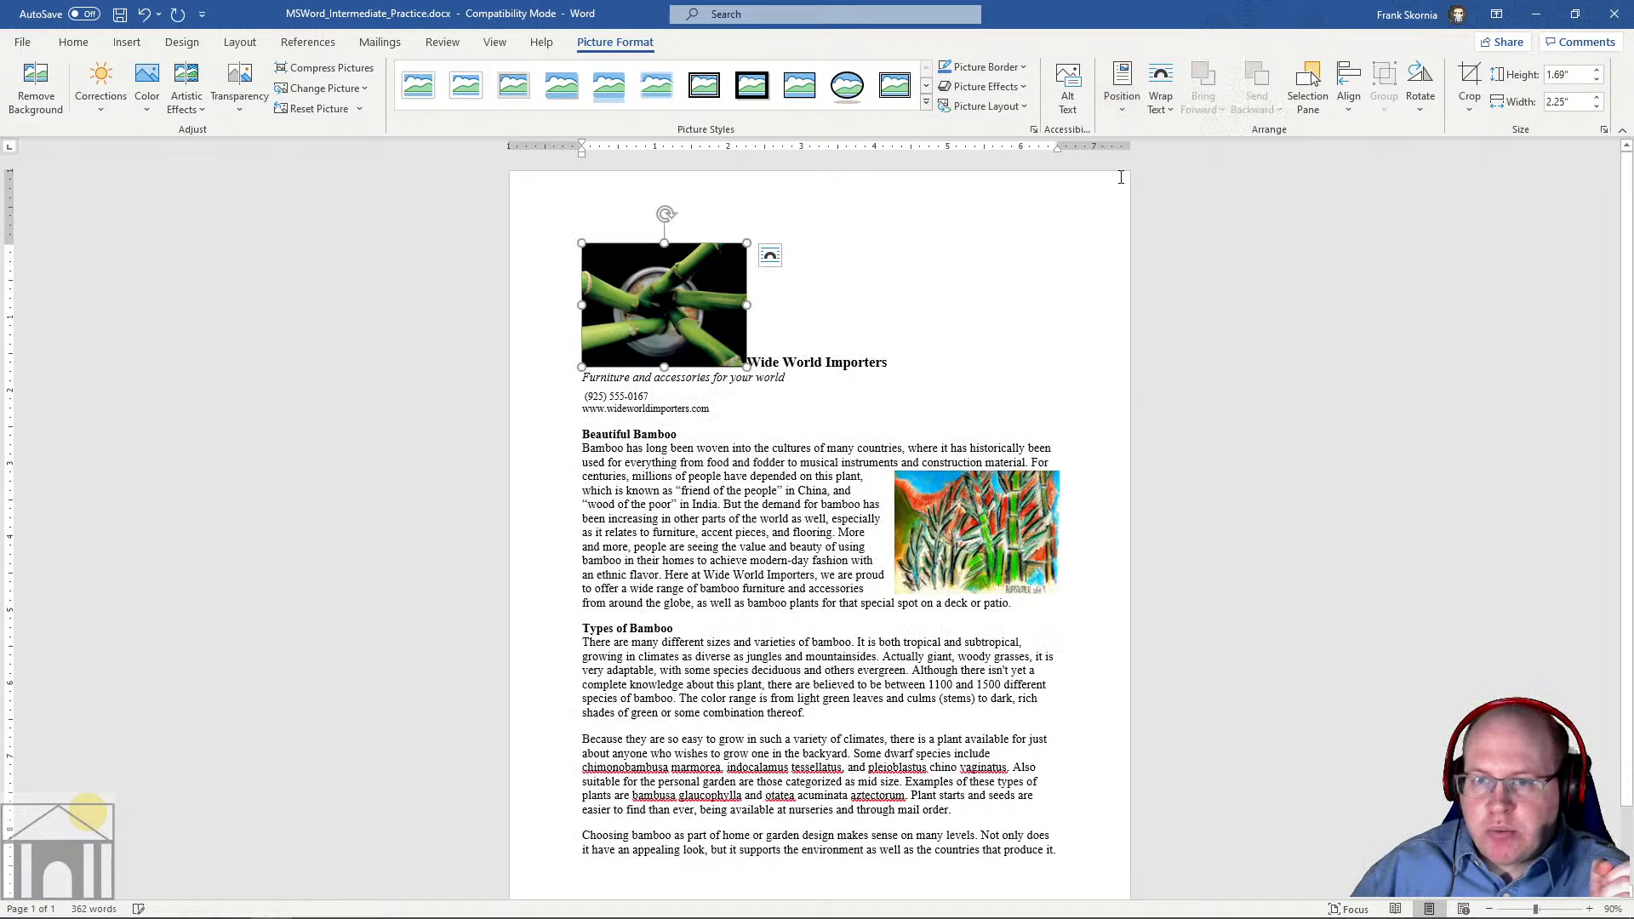
click(765, 357)
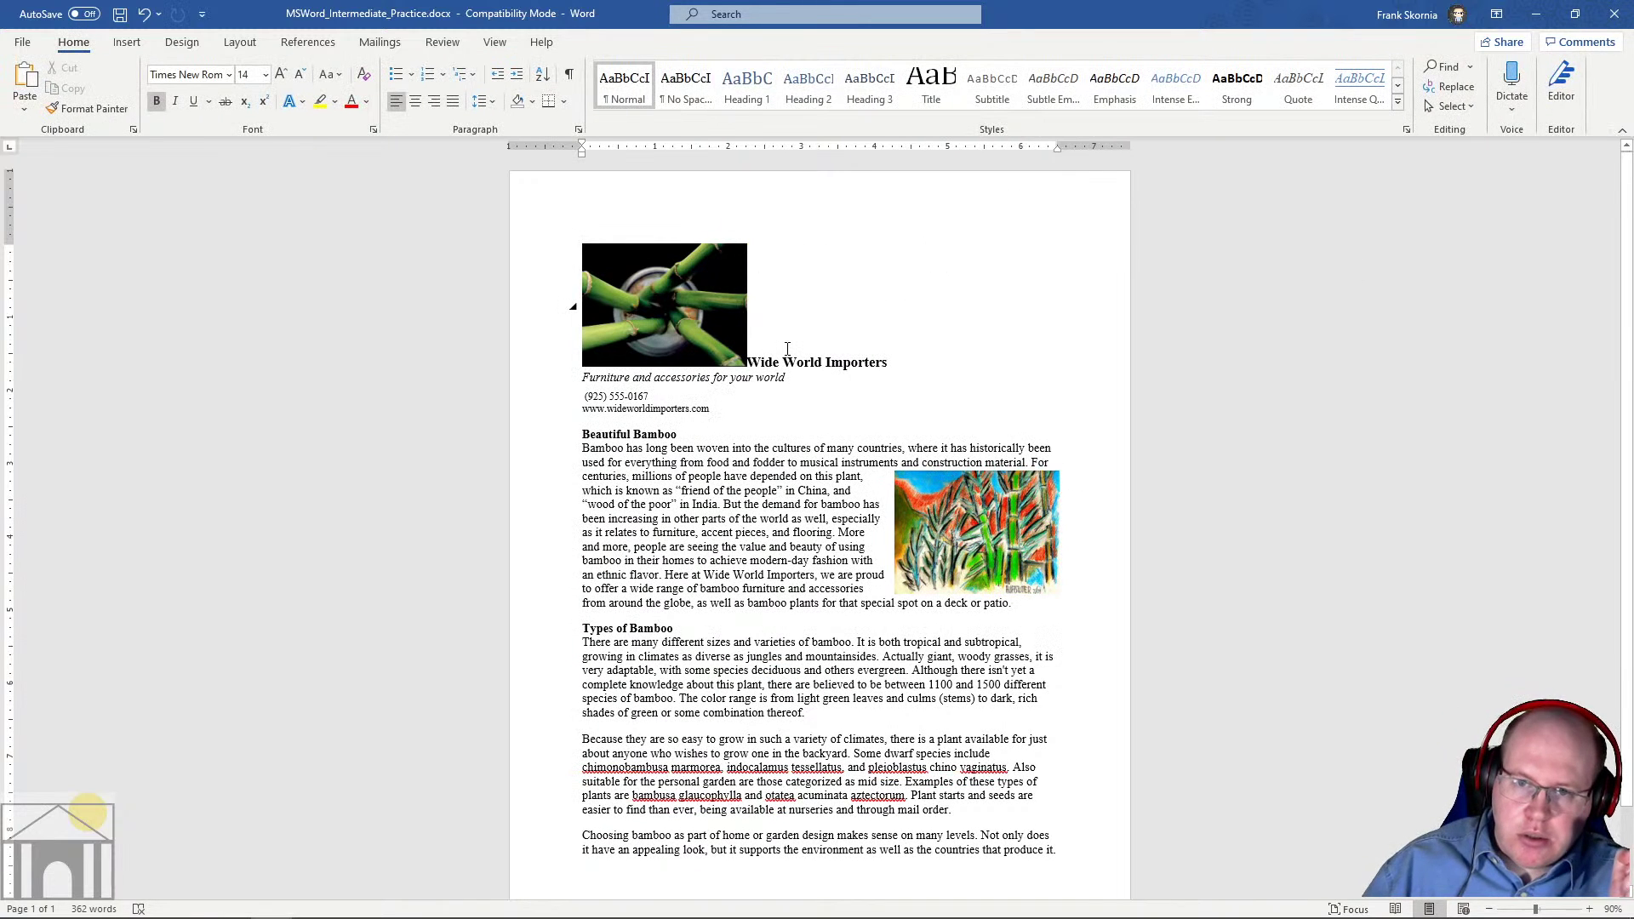
key(Return)
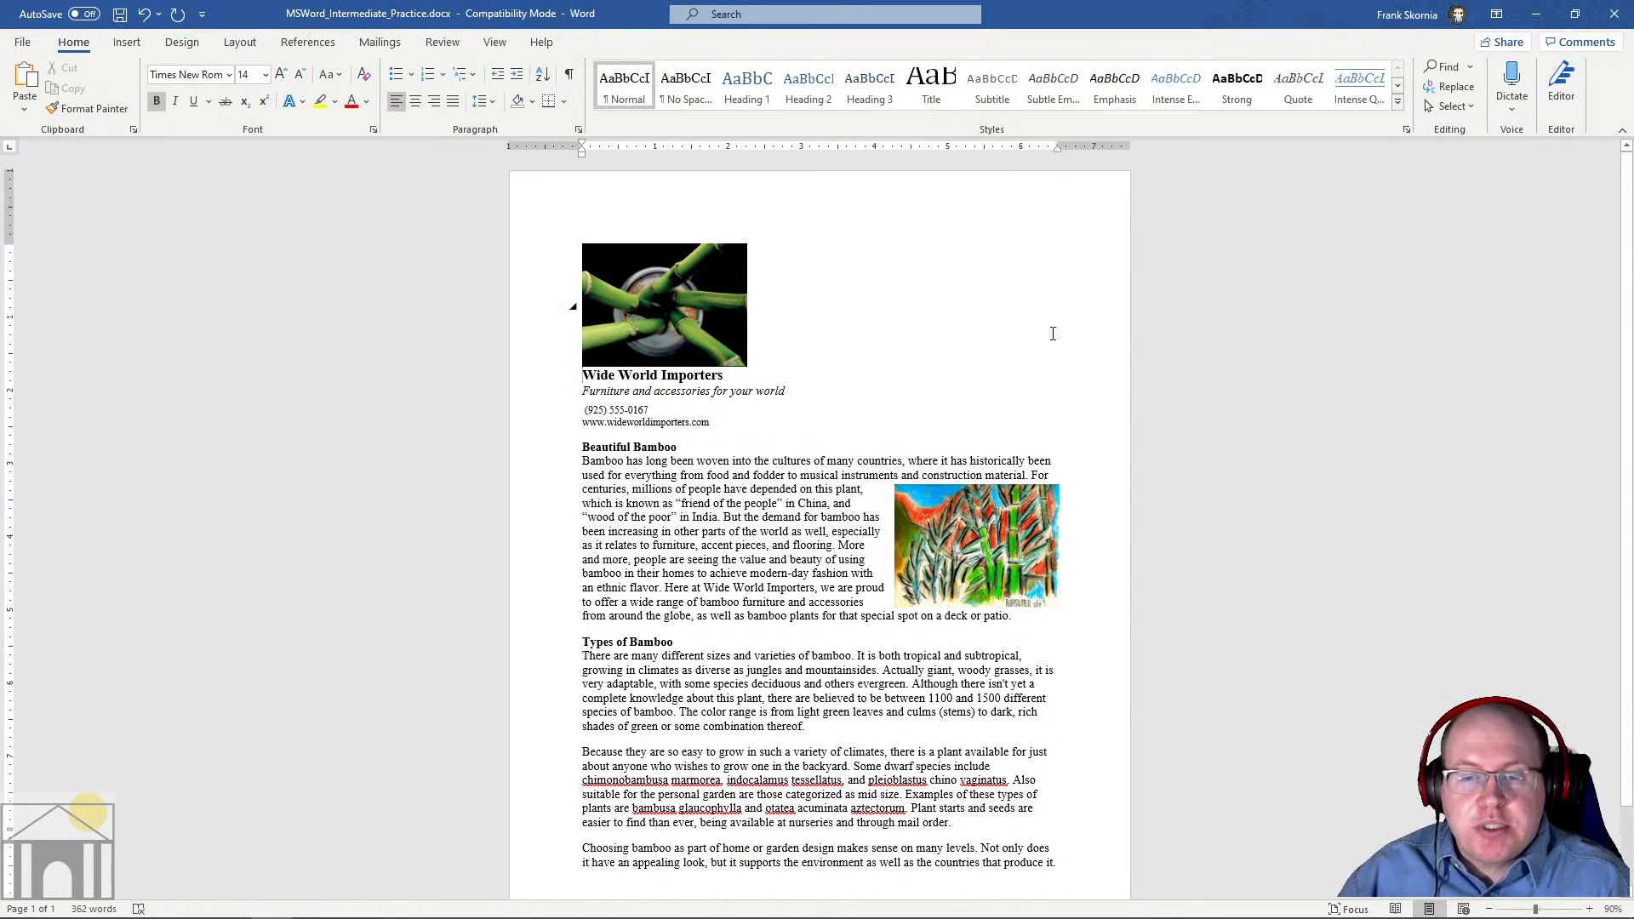
click(126, 44)
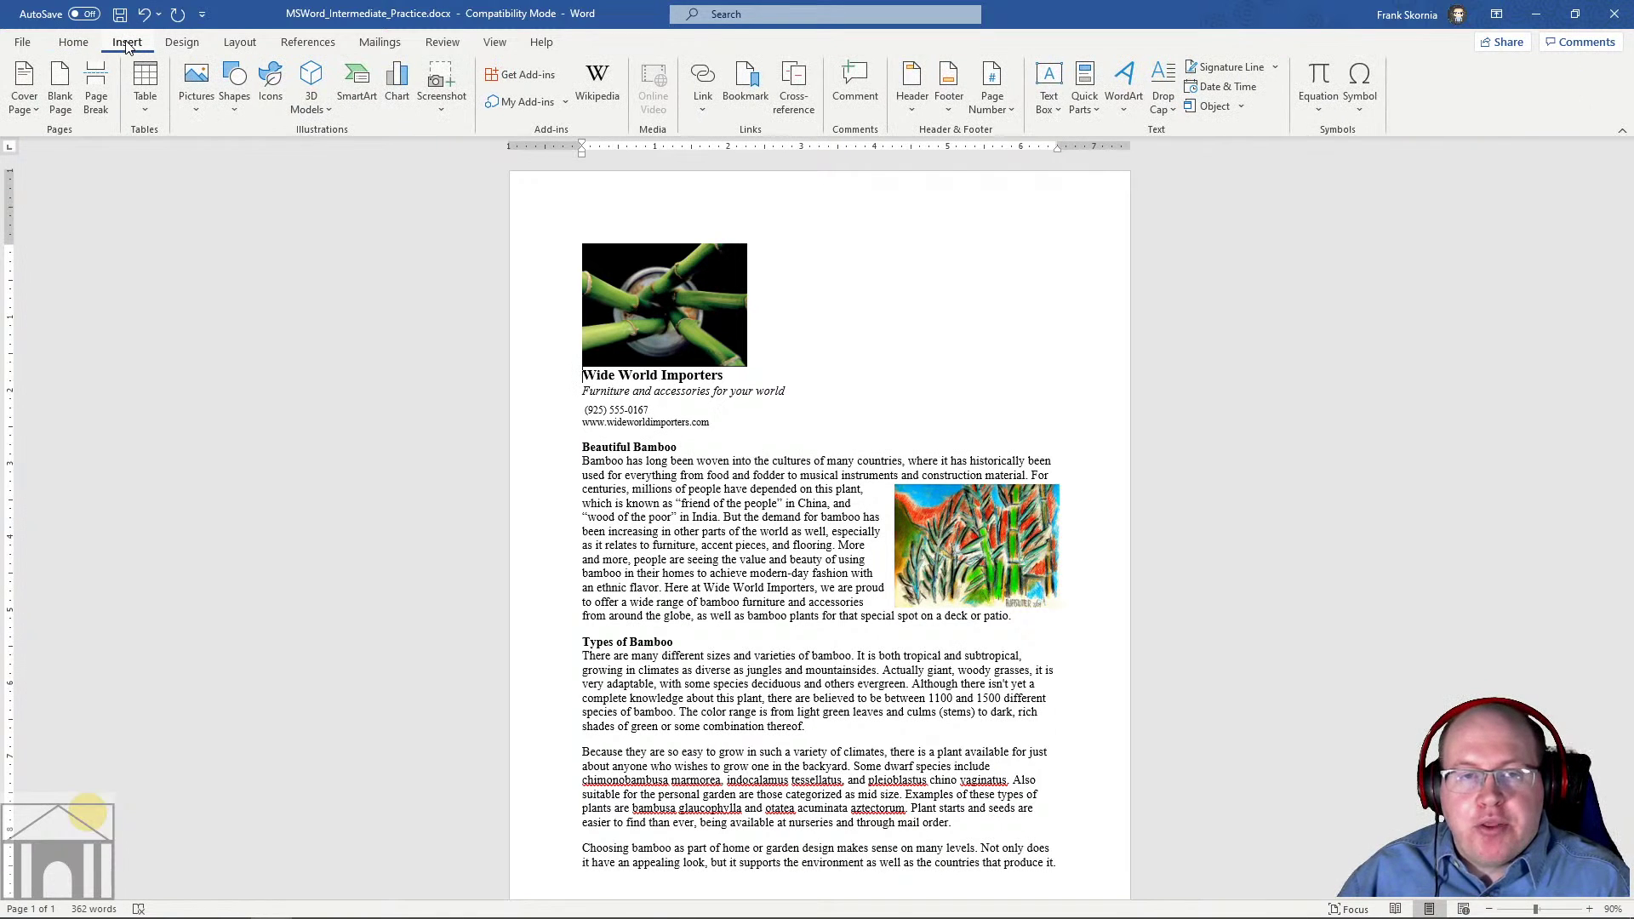
click(207, 106)
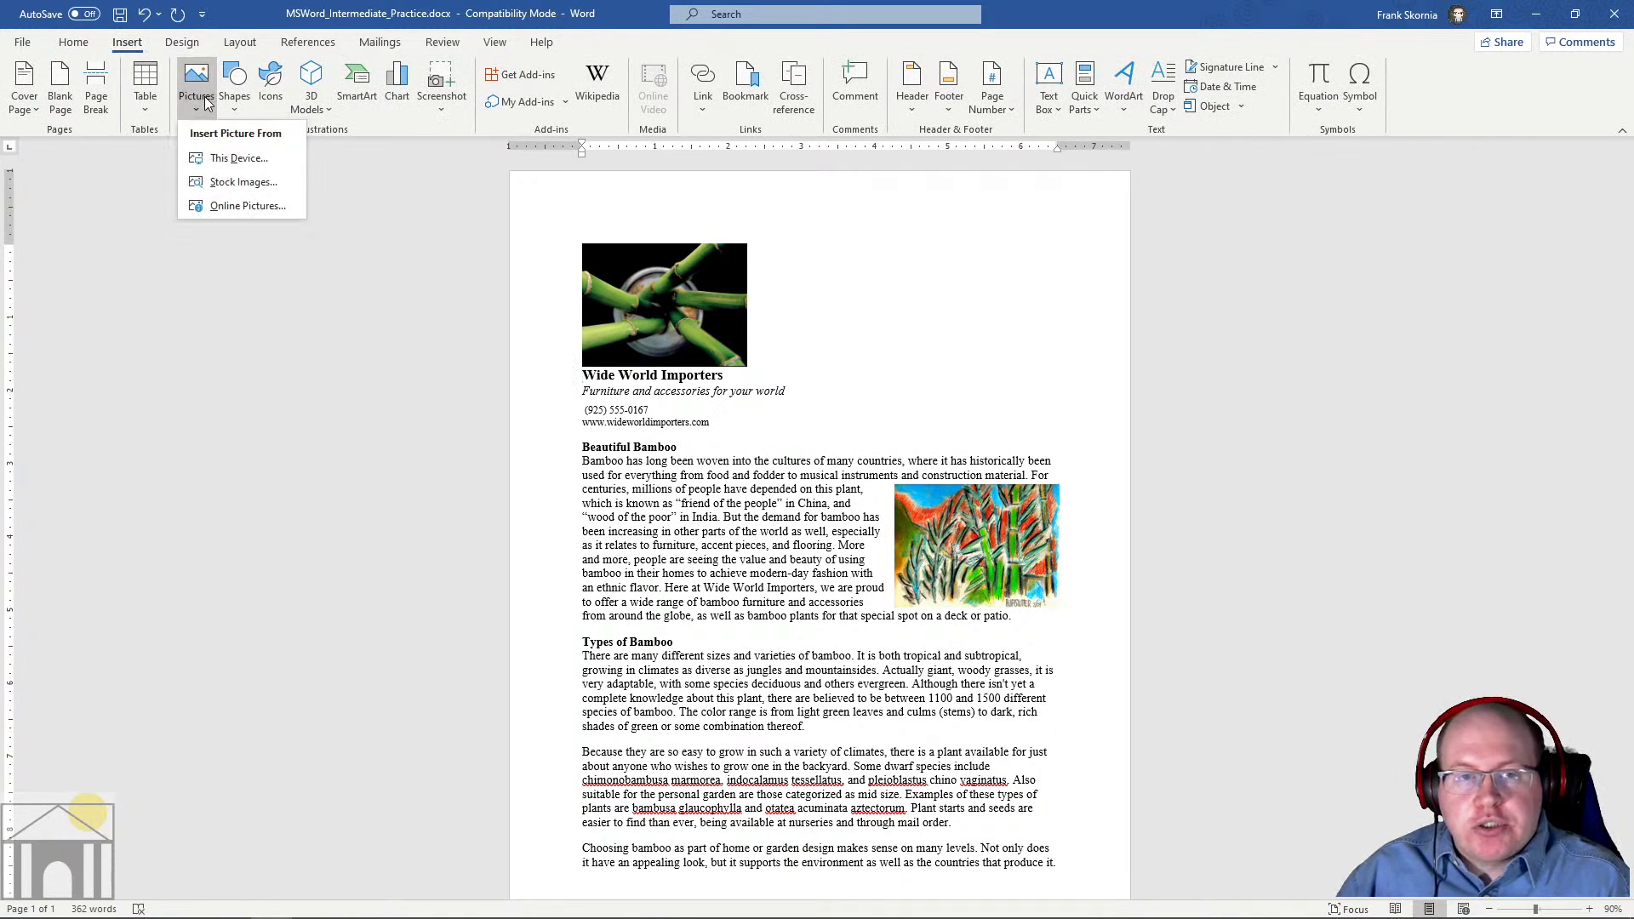
click(217, 160)
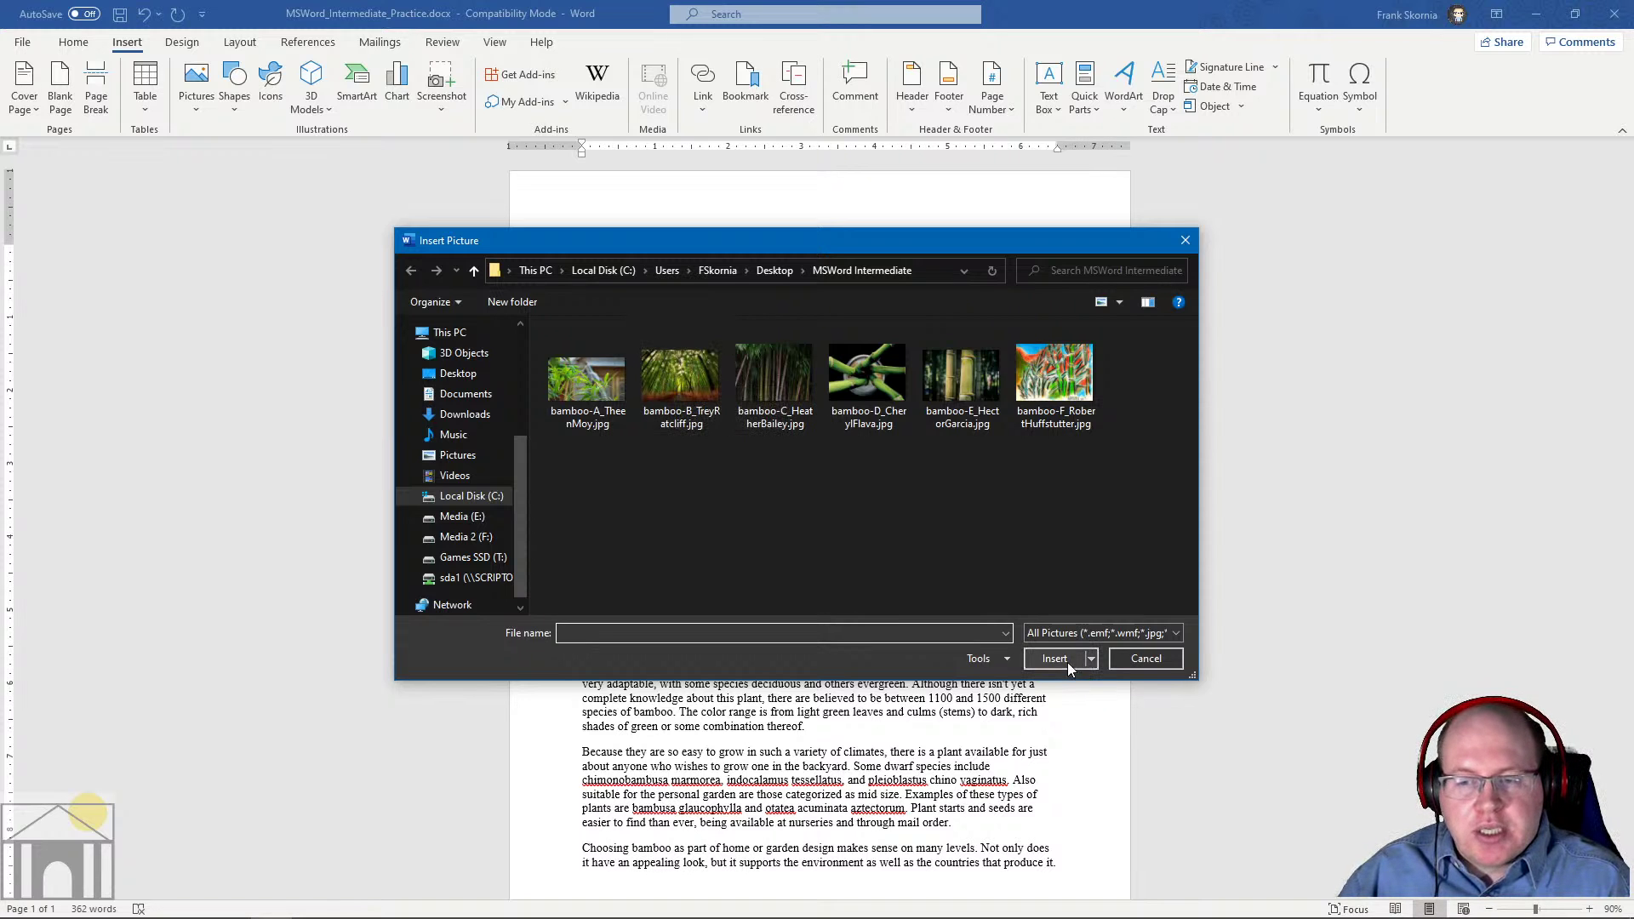
click(1185, 240)
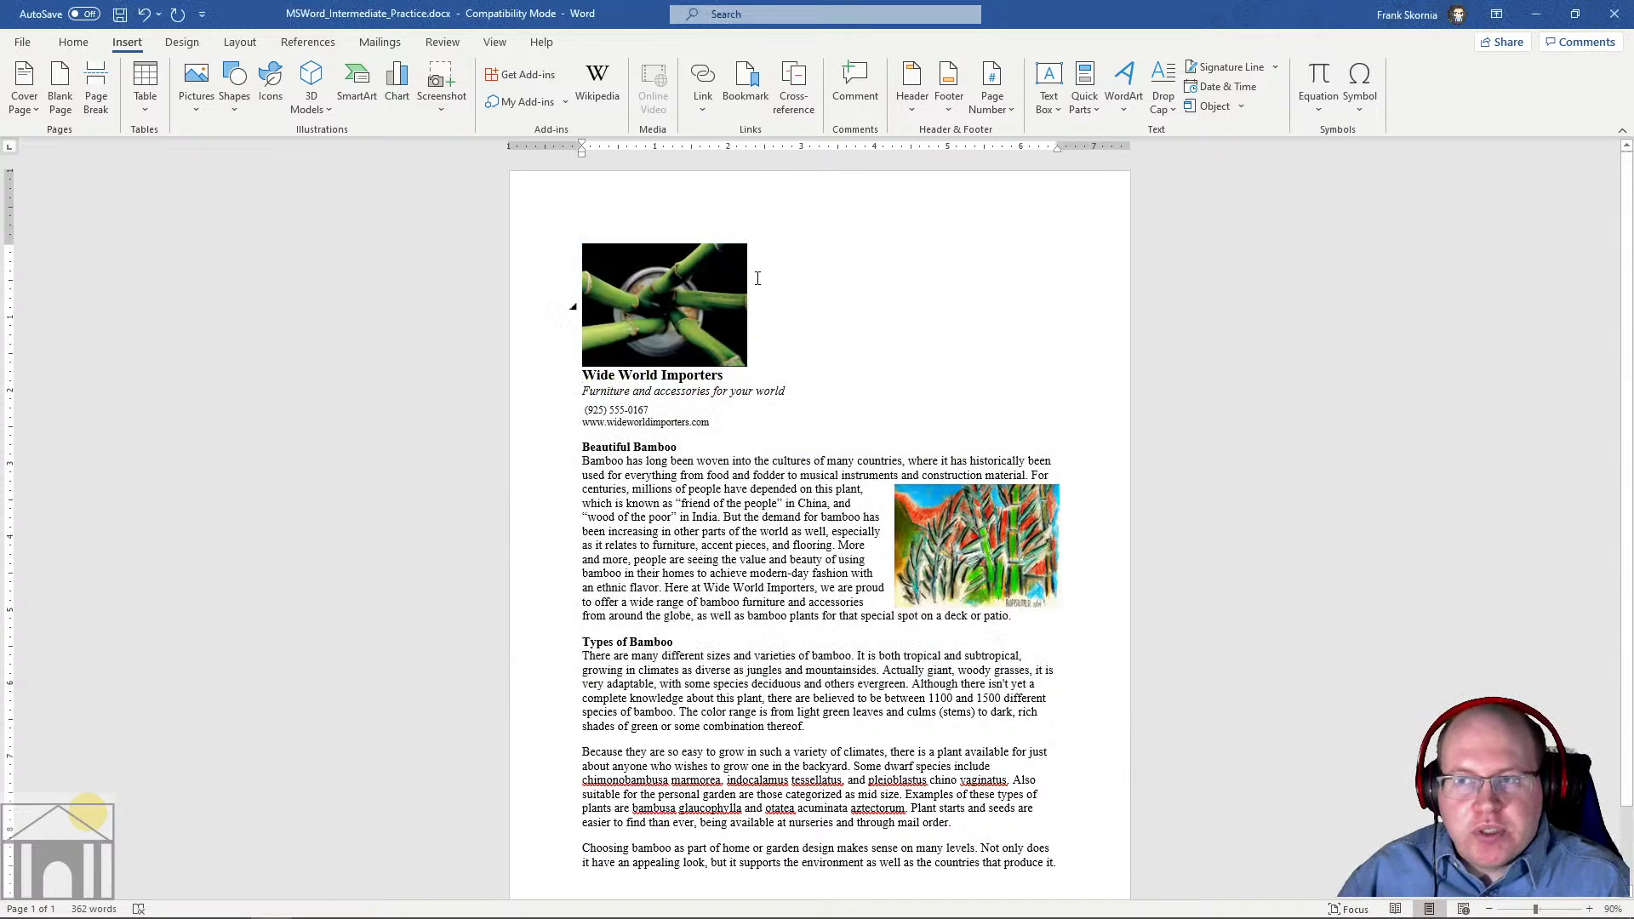
Enlarge the bamboo stalk picture to about 2.8" wide and preview Square text wrapping on it without applying it
click(736, 353)
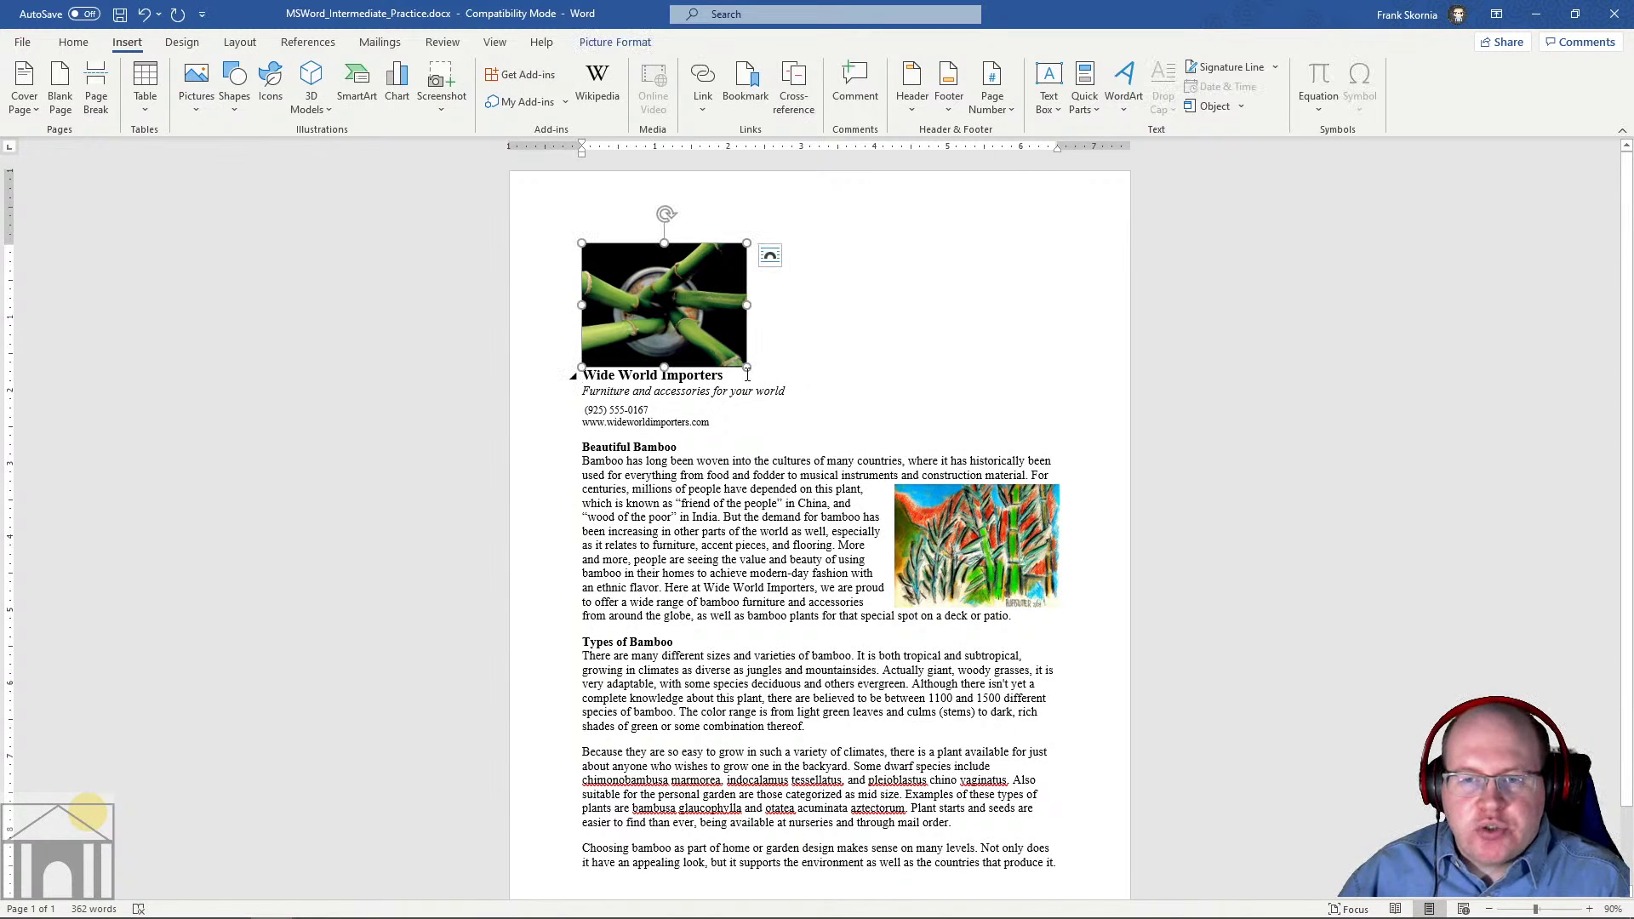
drag(747, 366, 787, 396)
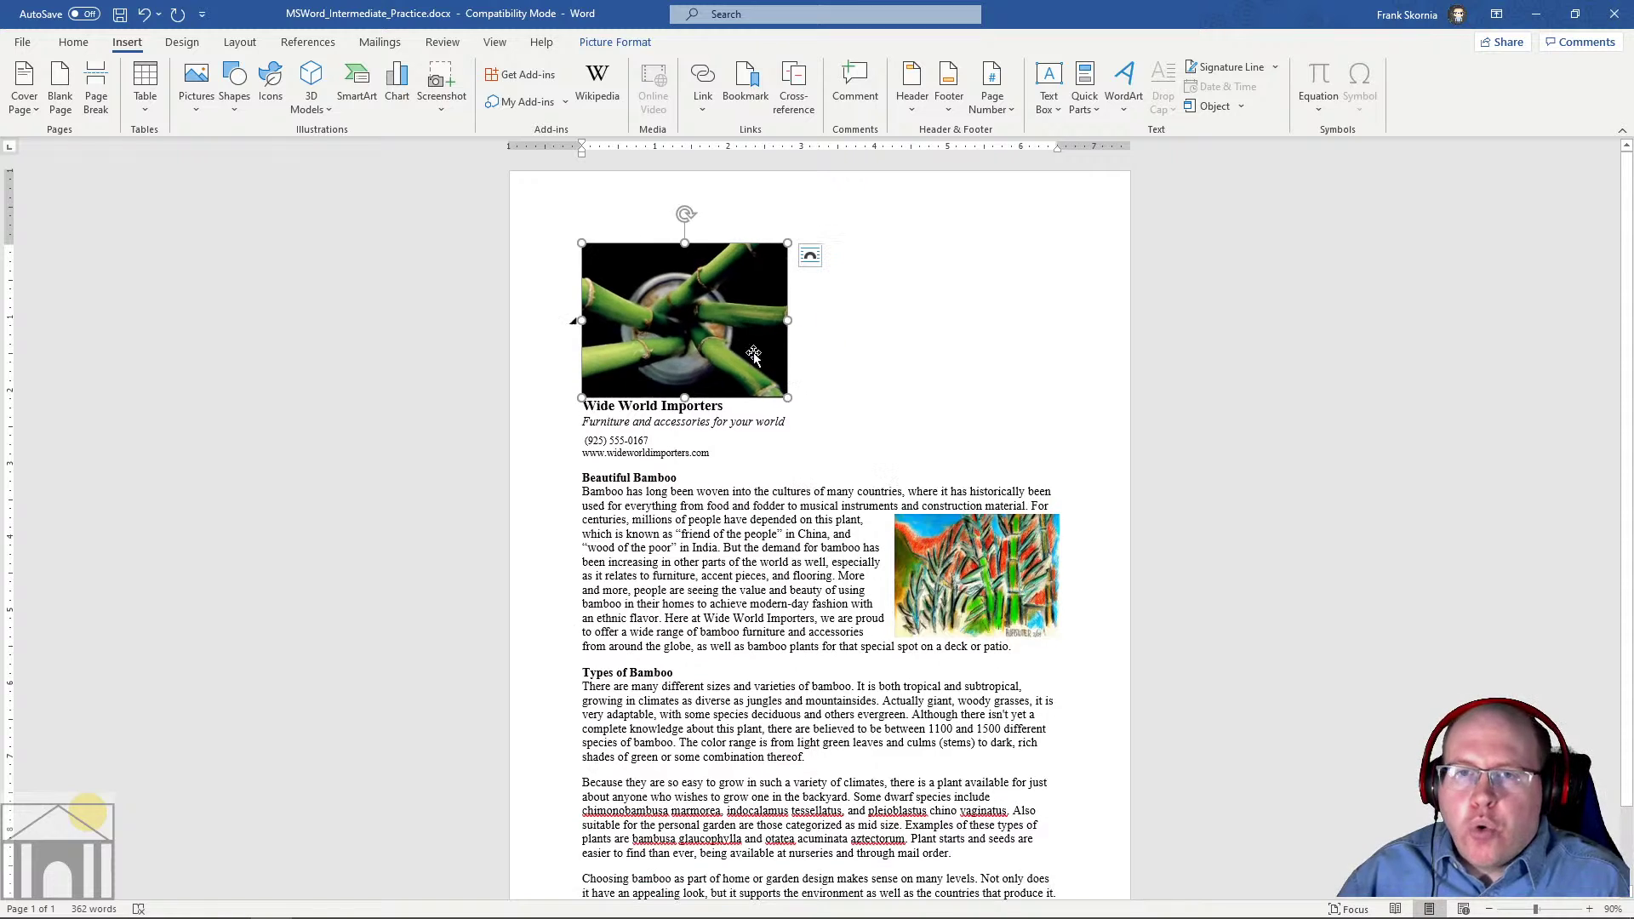
click(615, 42)
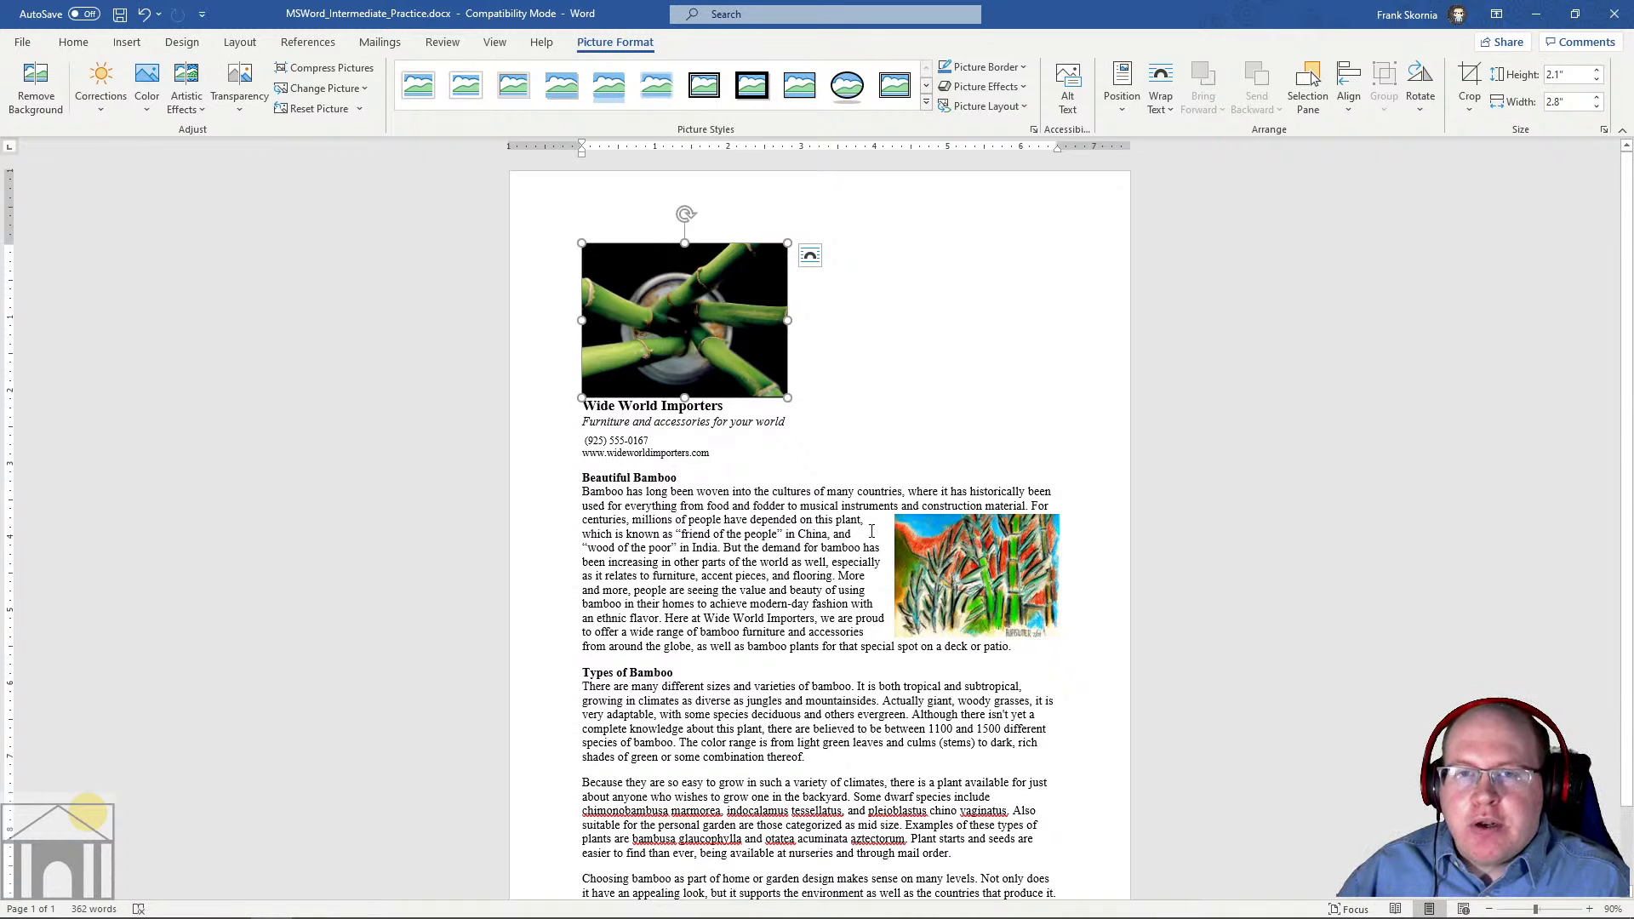
click(1125, 117)
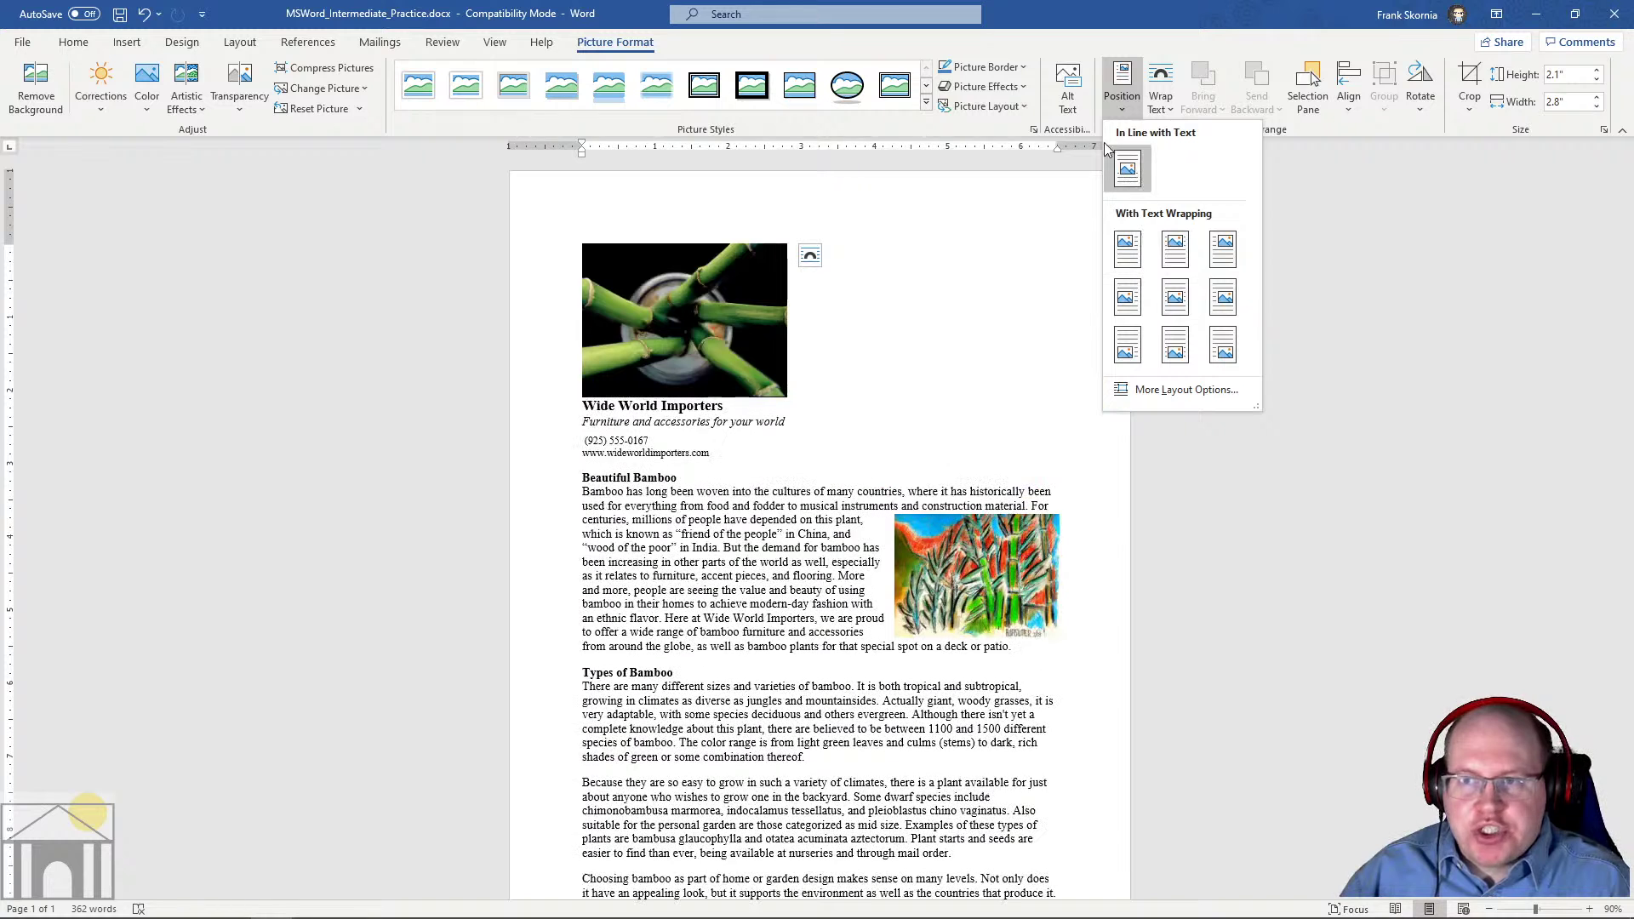
click(1164, 98)
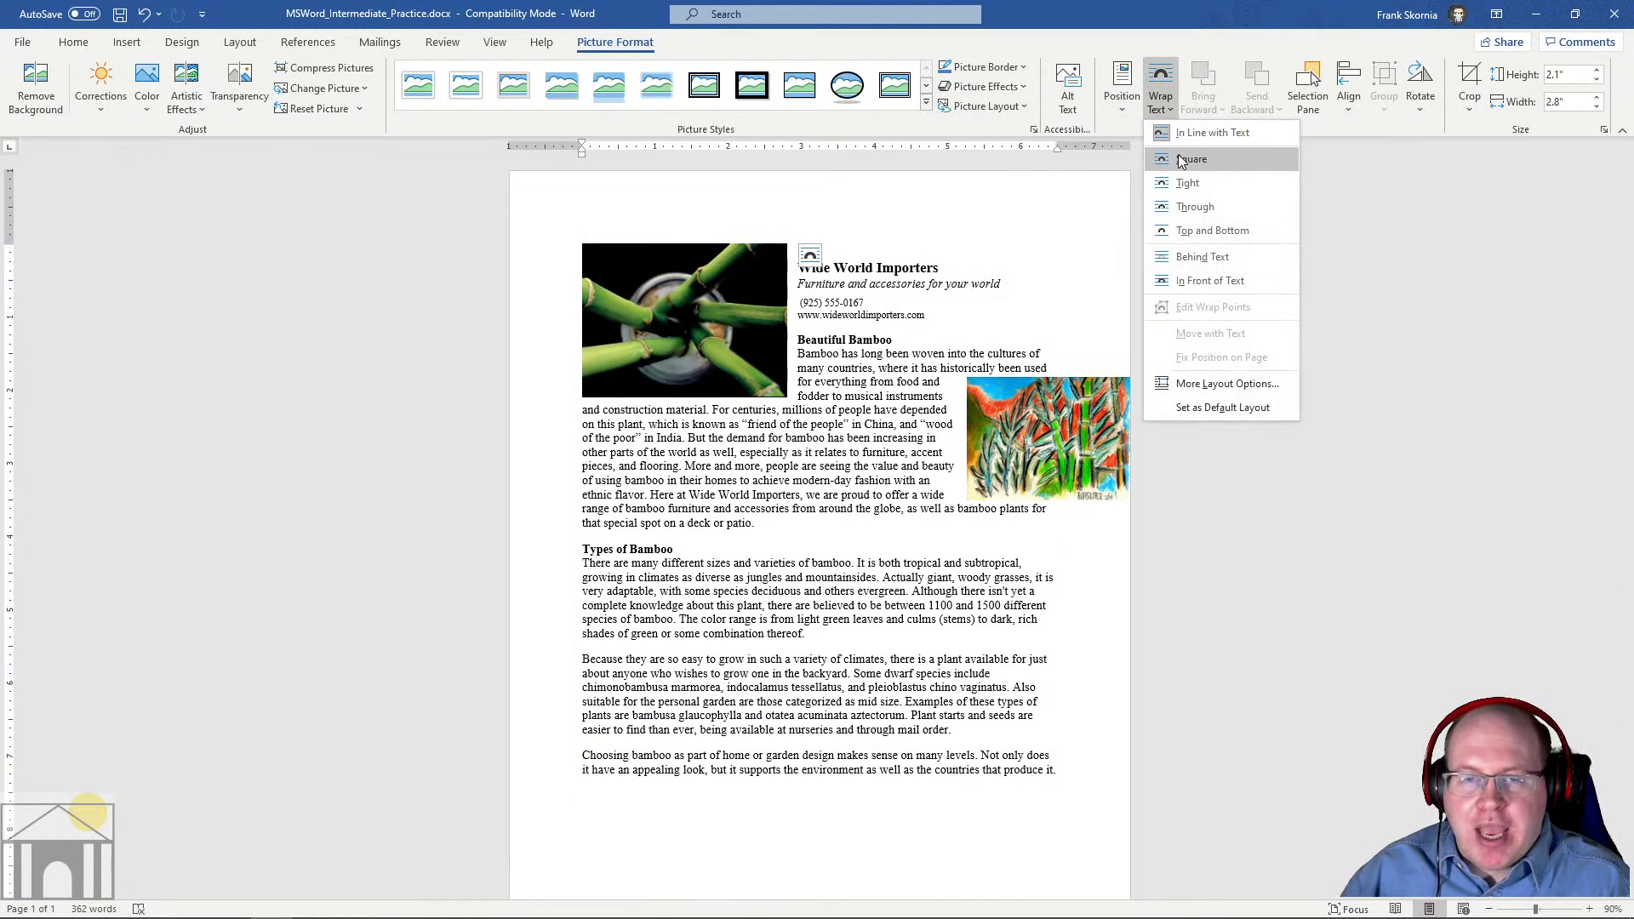
click(1029, 279)
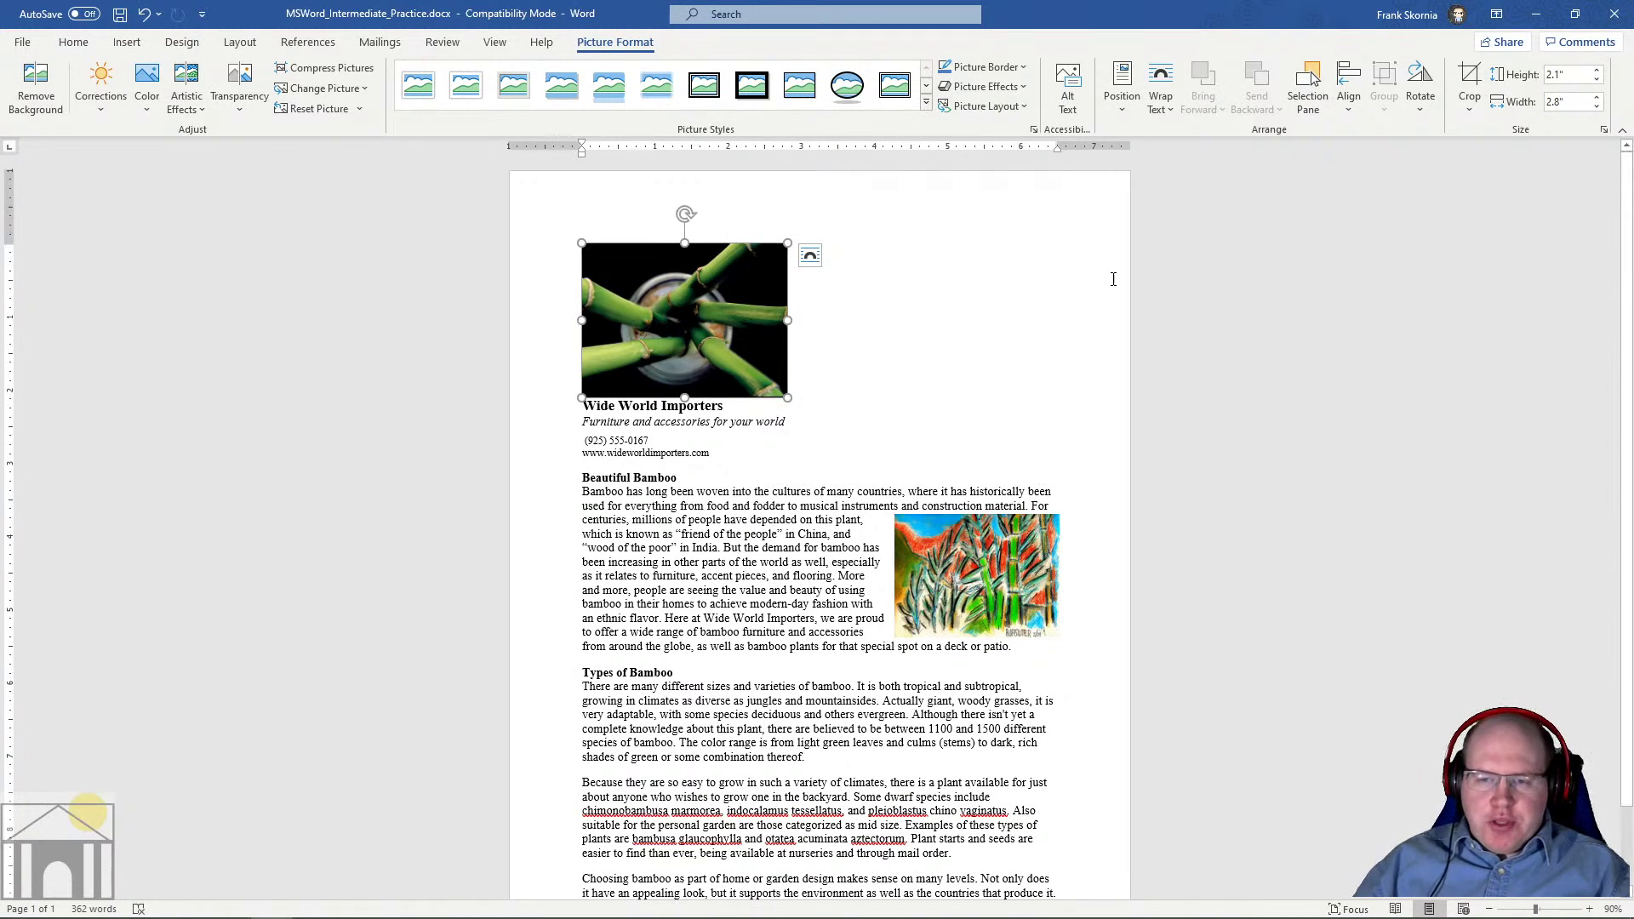
Switch to the exercises PDF in Adobe Acrobat Reader, read the image insertion exercise, and return to the Word document
mouse_move(407, 900)
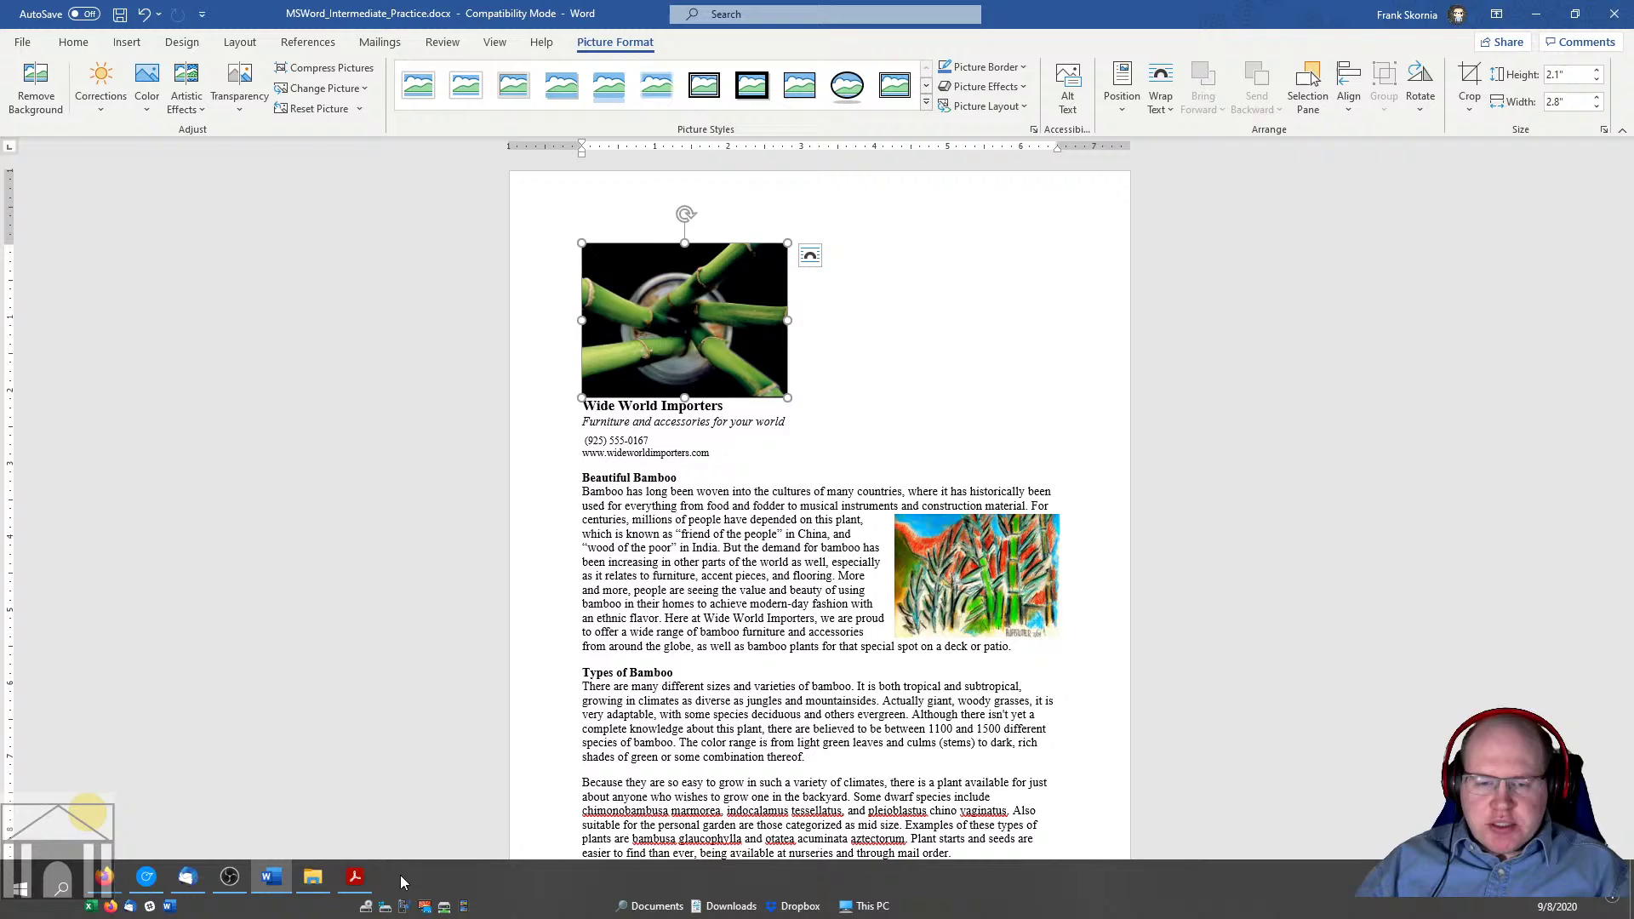
click(355, 880)
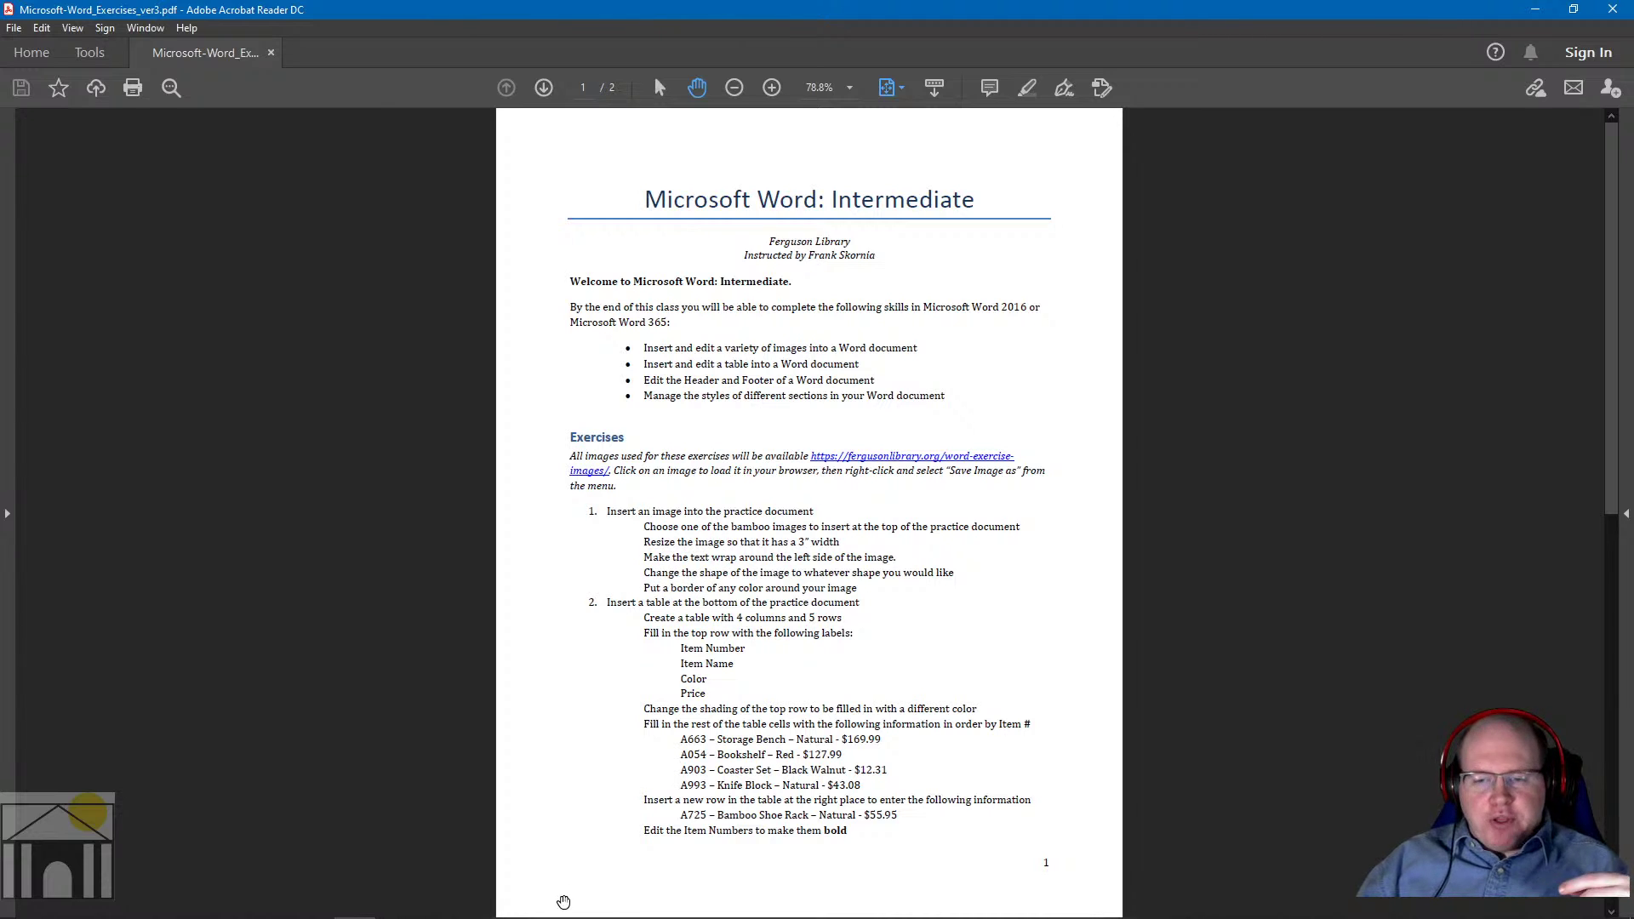
mouse_move(394, 876)
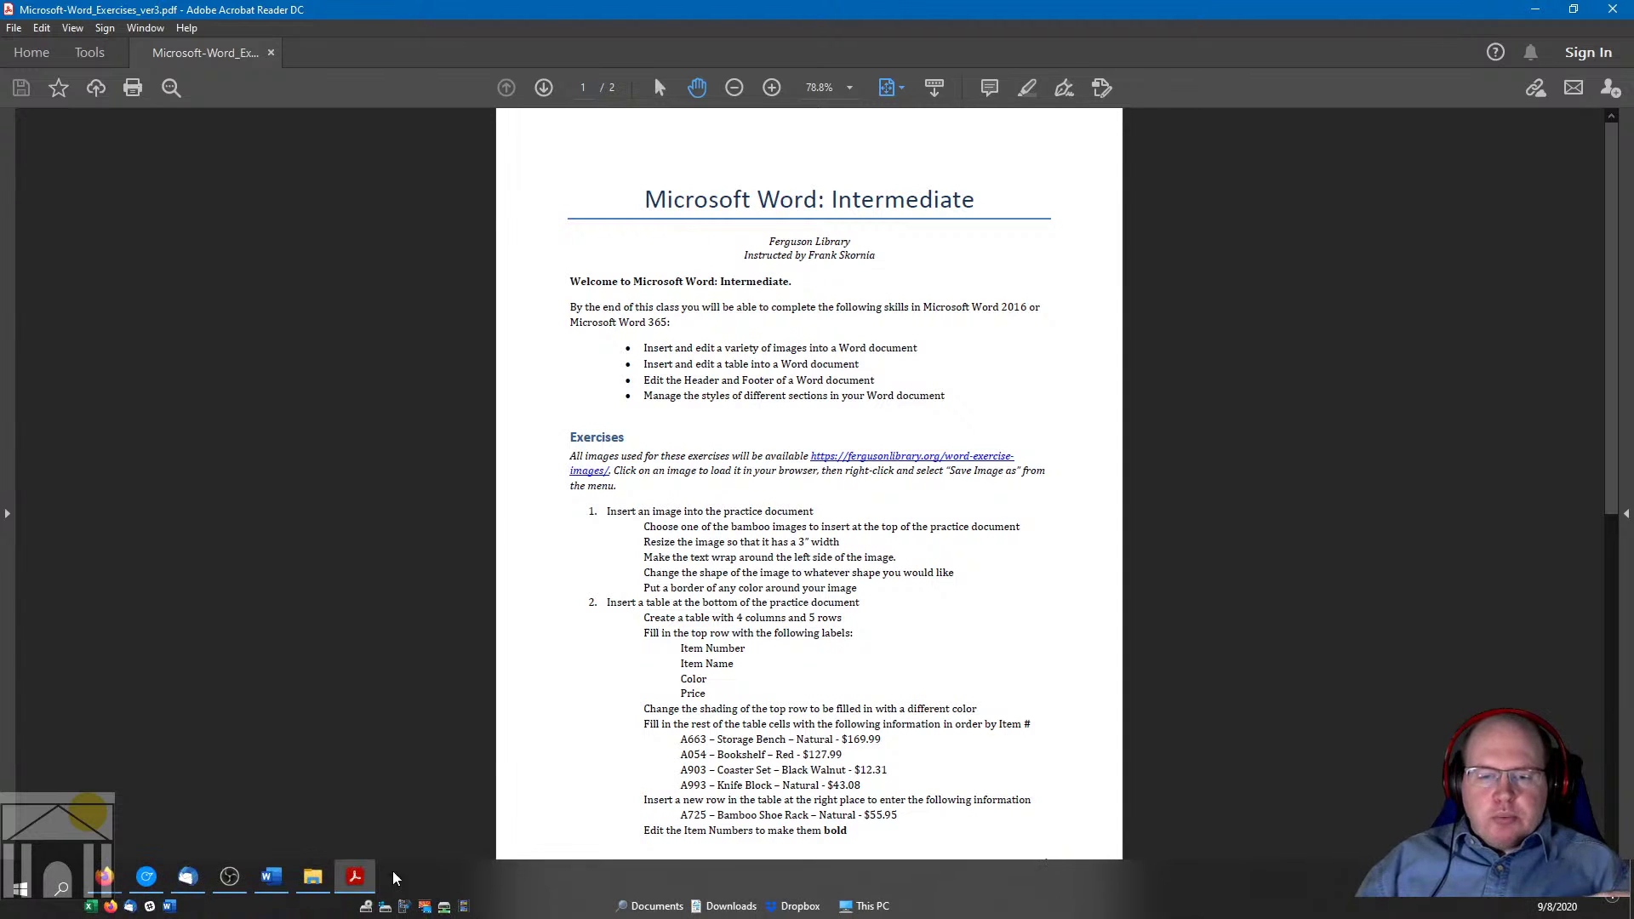
click(279, 886)
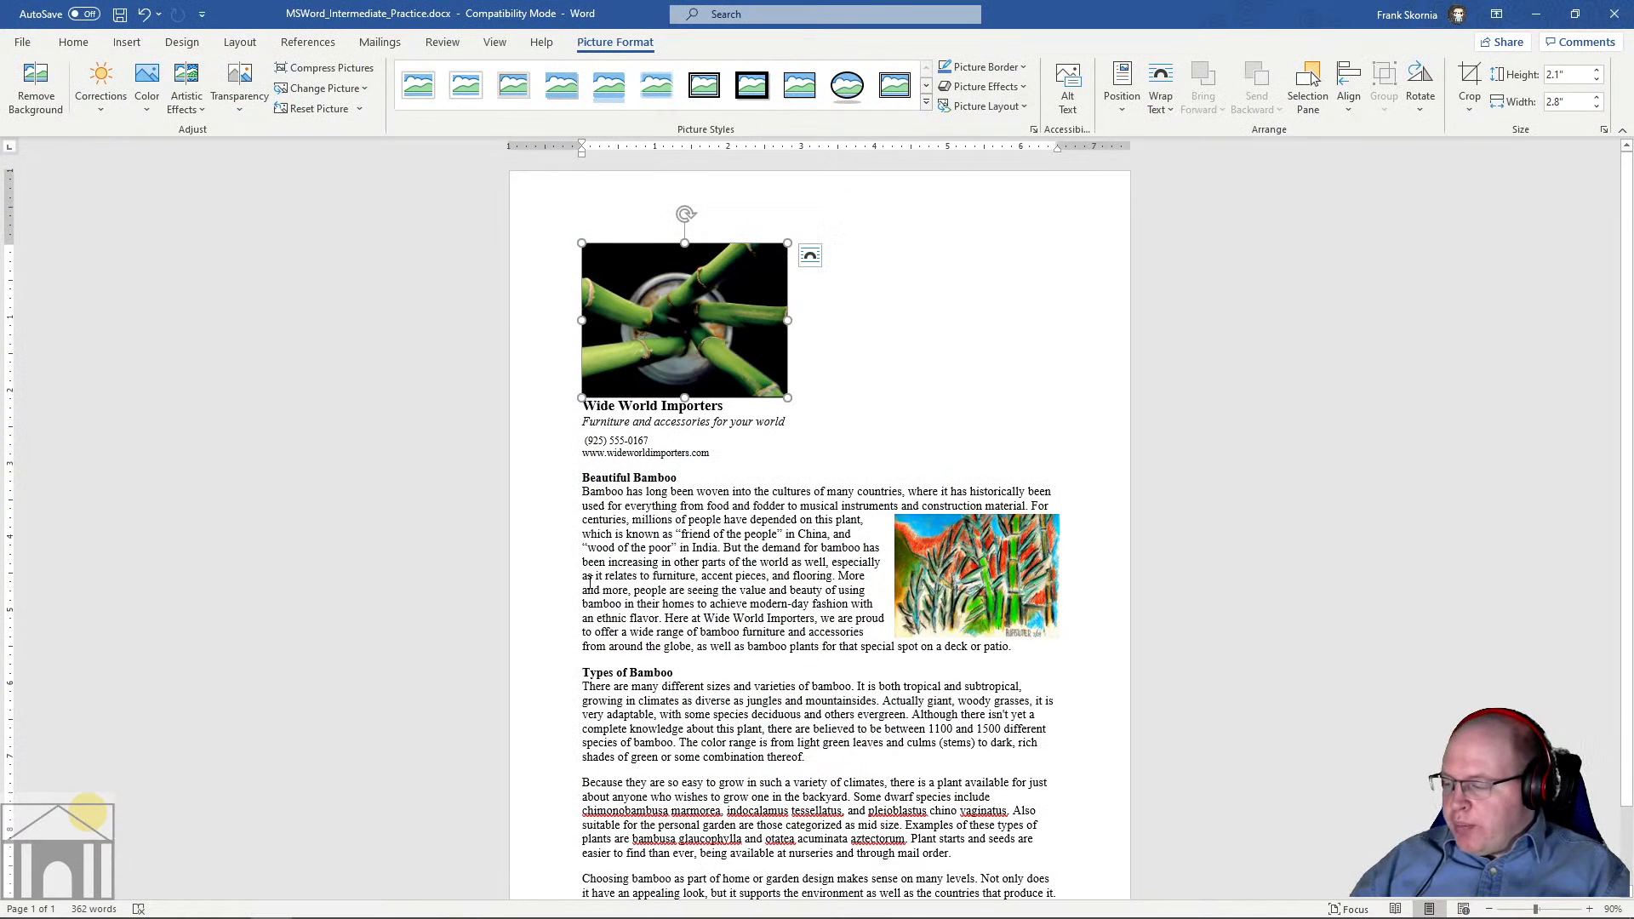
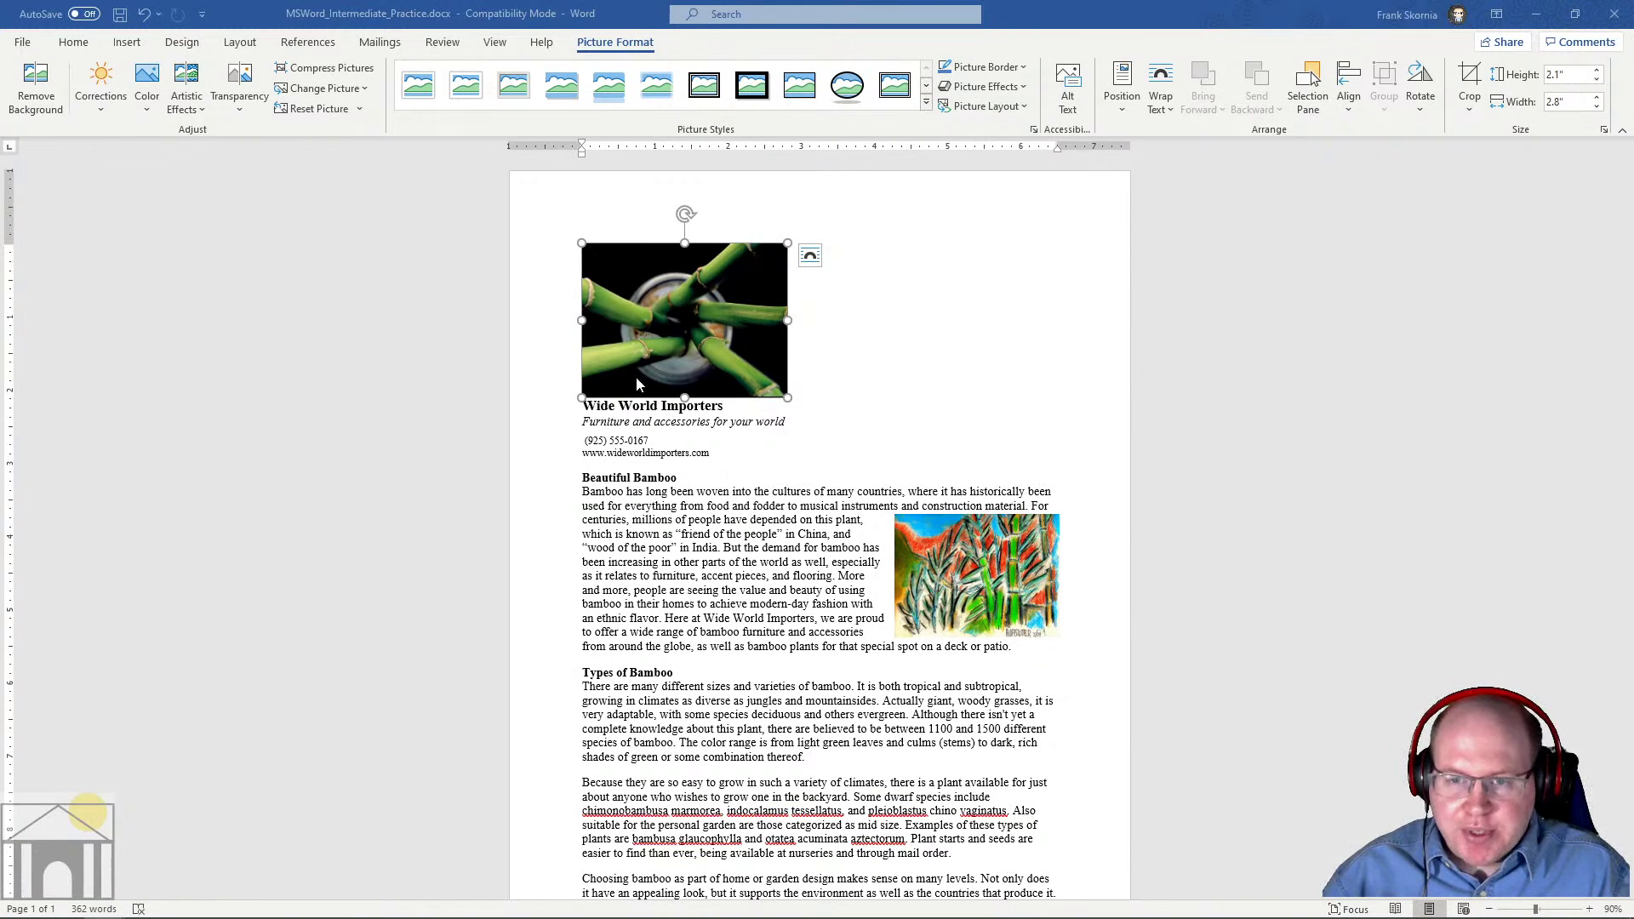
Set the bamboo stalk picture's width to 3"
click(1557, 103)
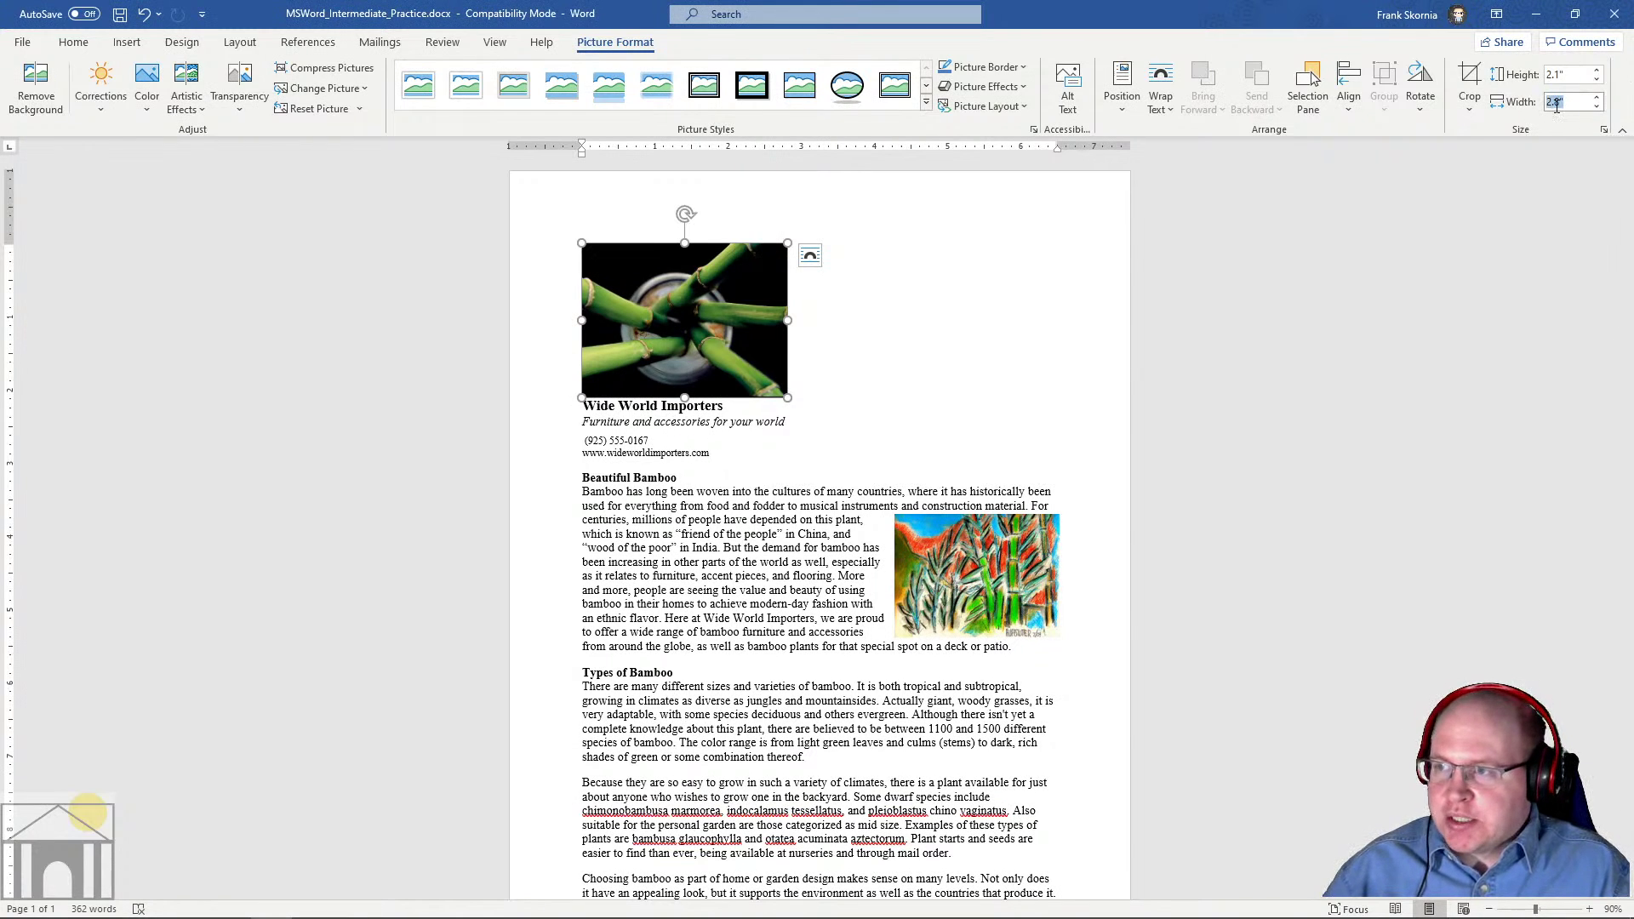
text(3)
key(Return)
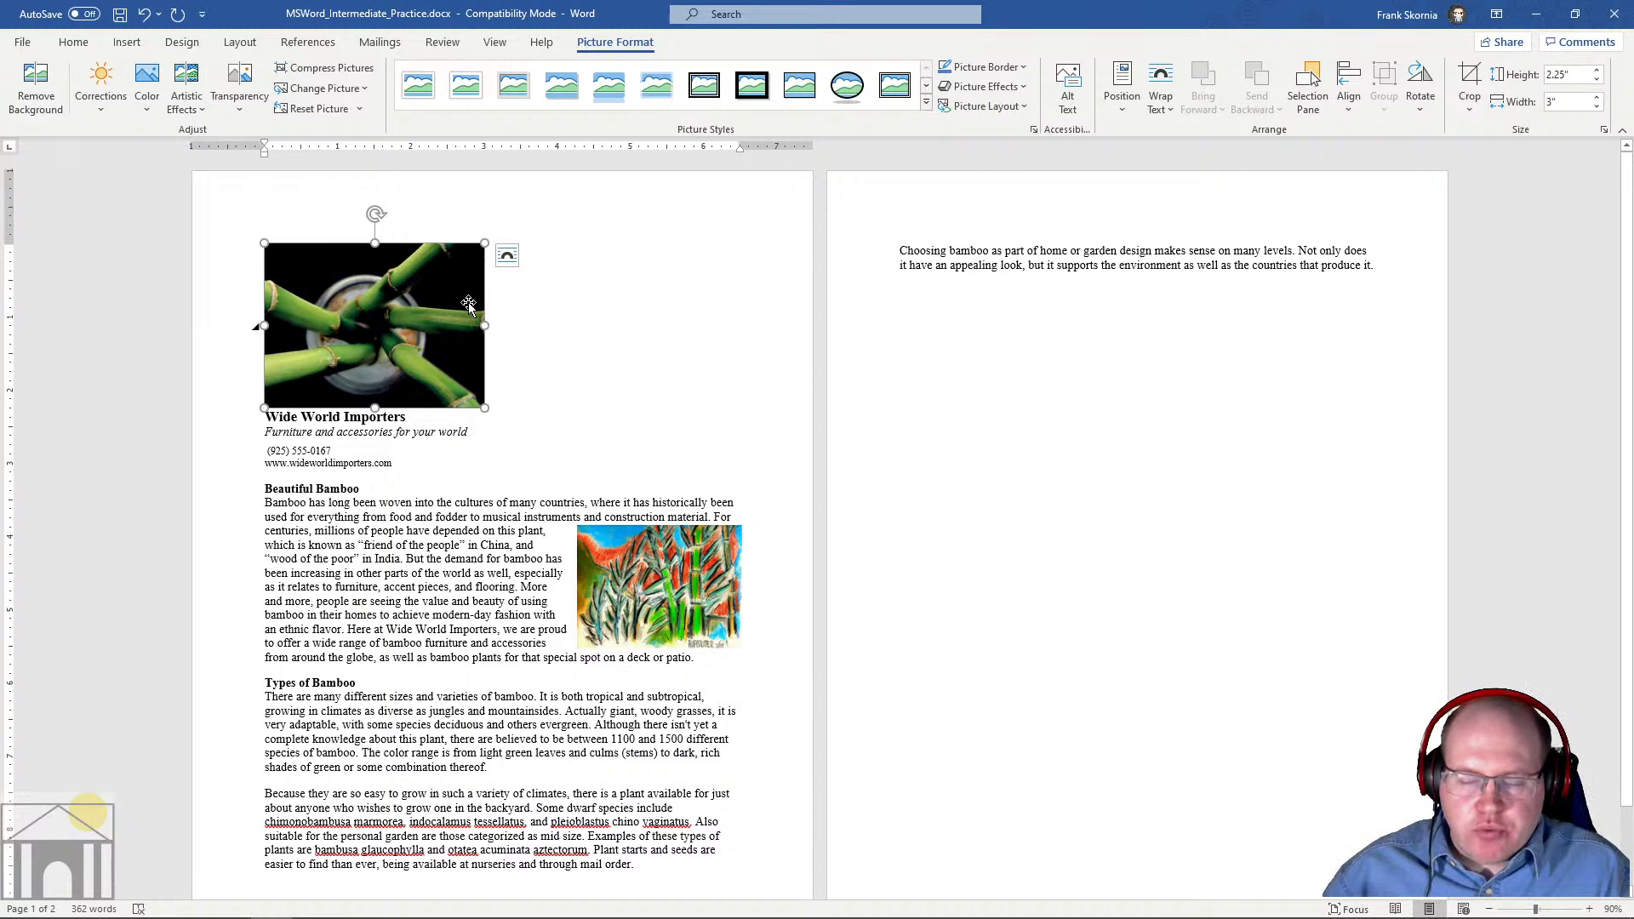
Apply Square text wrapping to the bamboo stalk picture and move it to the right margin beside the Wide World Importers title
click(1166, 111)
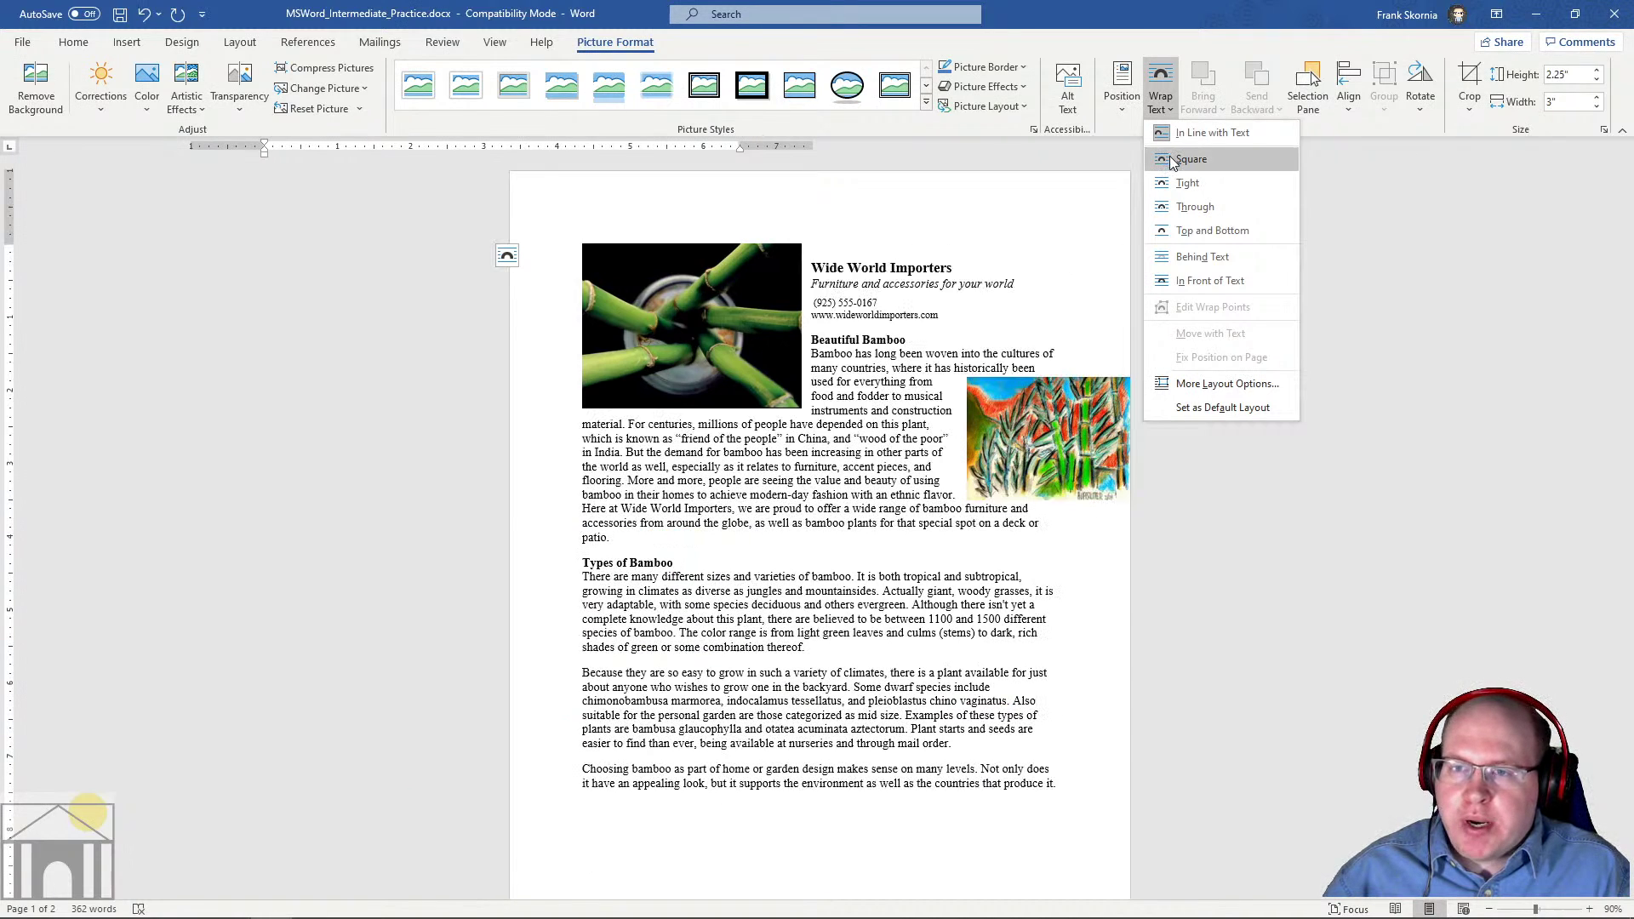
click(1172, 161)
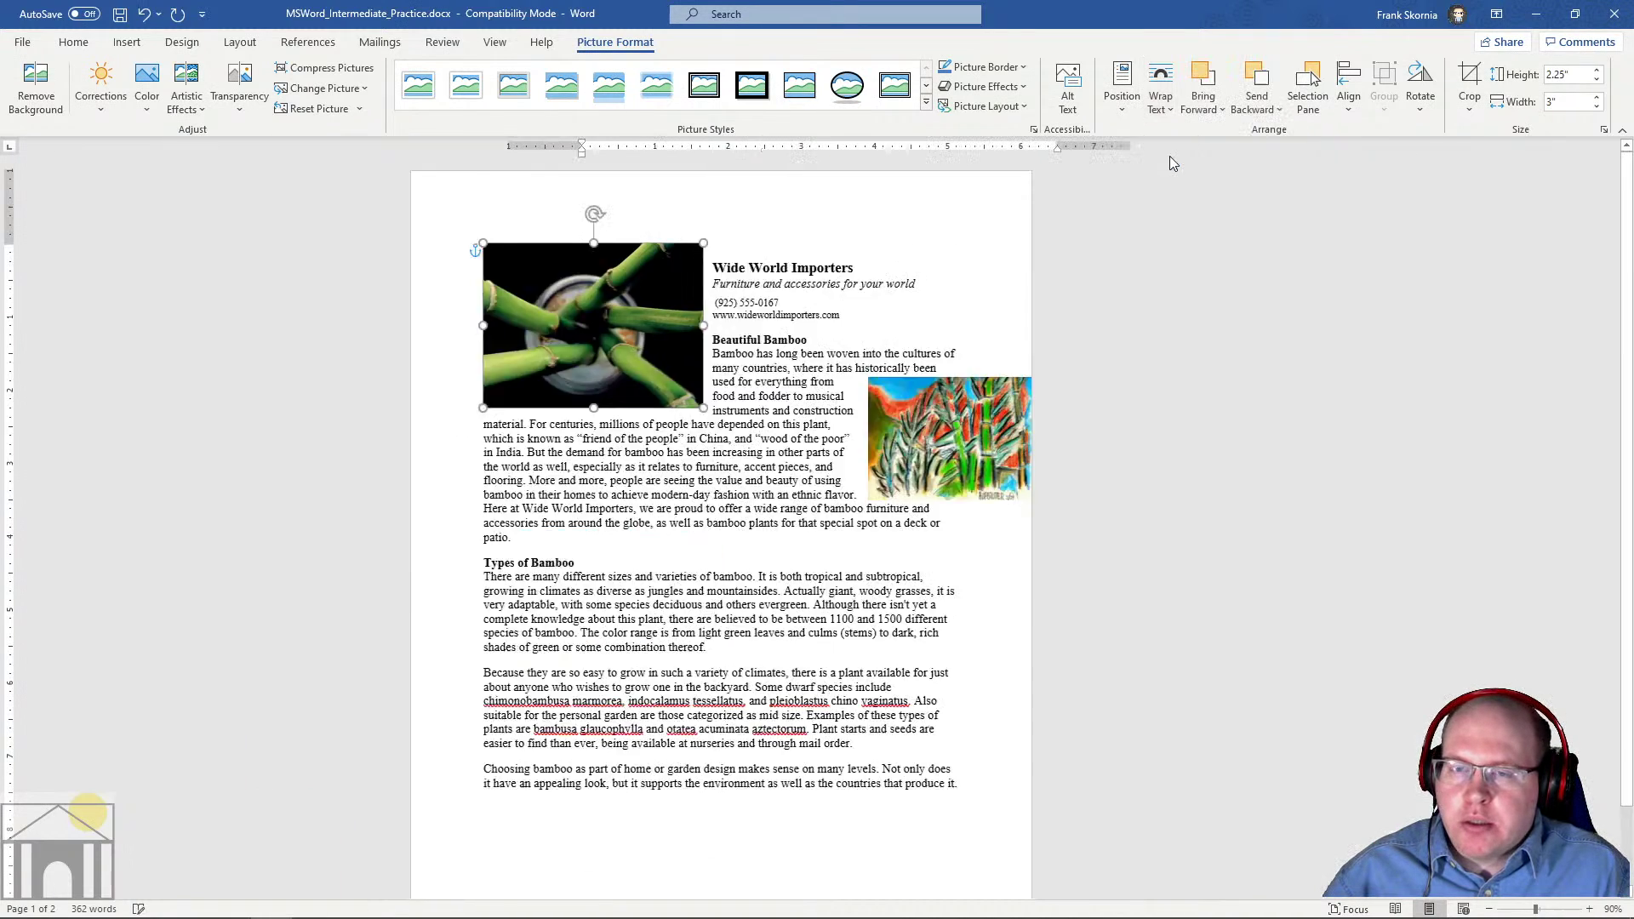
drag(702, 332, 950, 316)
Move the colorful bamboo drawing to the left margin beside the second Types of Bamboo paragraph, and lower the stalk picture level with the title
mouse_move(975, 474)
mouse_down()
mouse_move(910, 672)
mouse_move(872, 618)
mouse_up()
scroll(871, 619, down, 2)
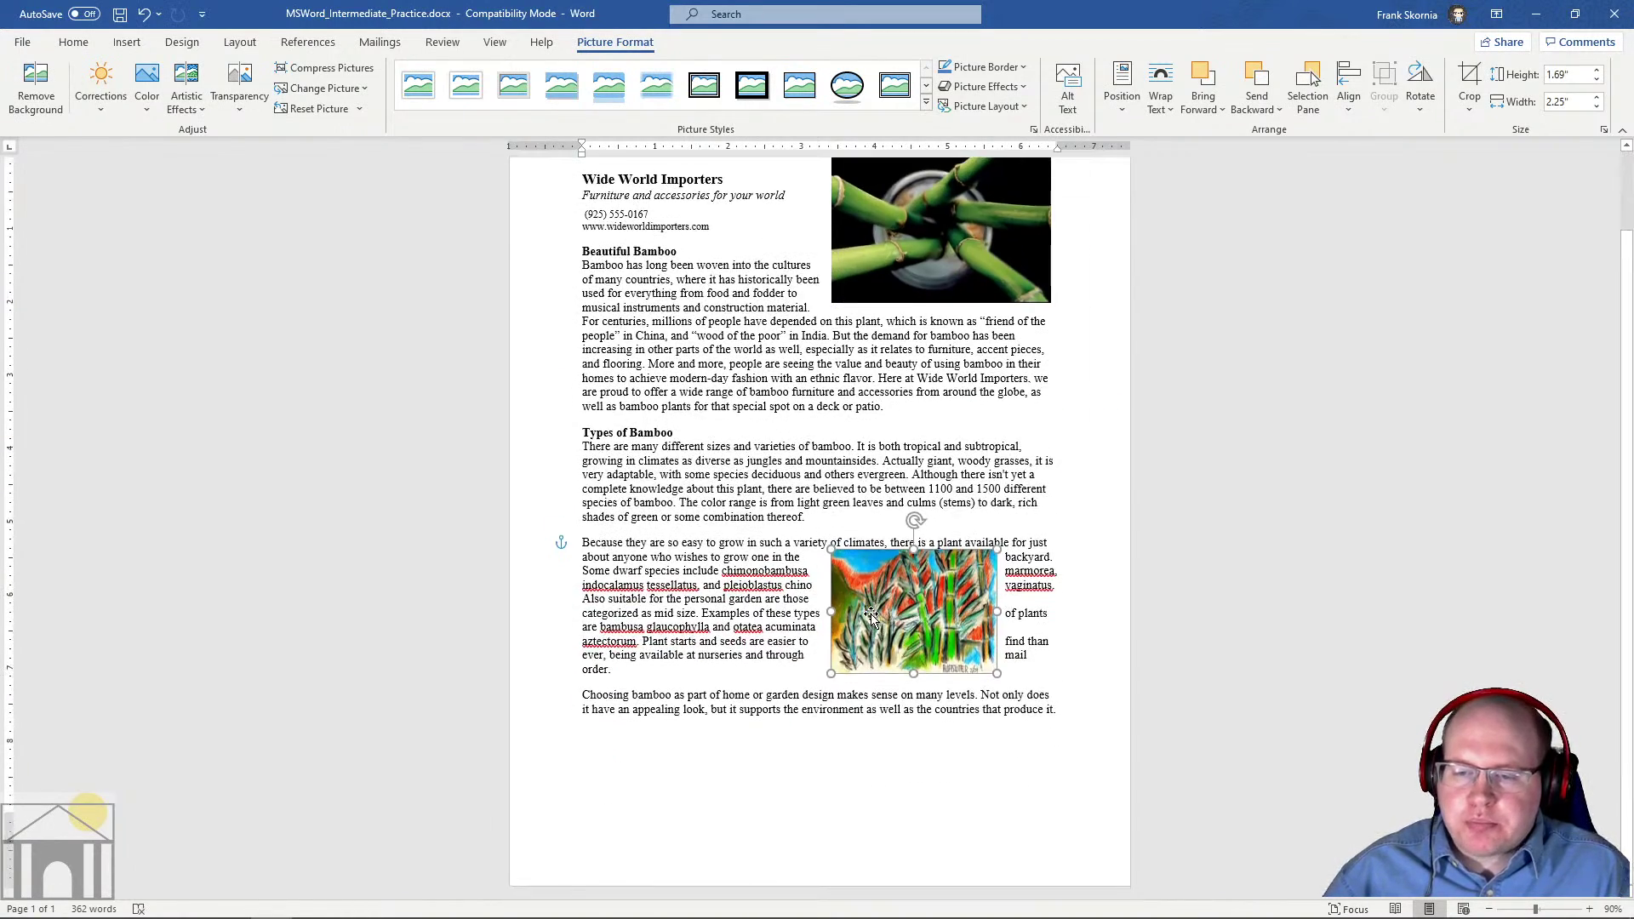
scroll(871, 619, up, 2)
drag(918, 341, 917, 374)
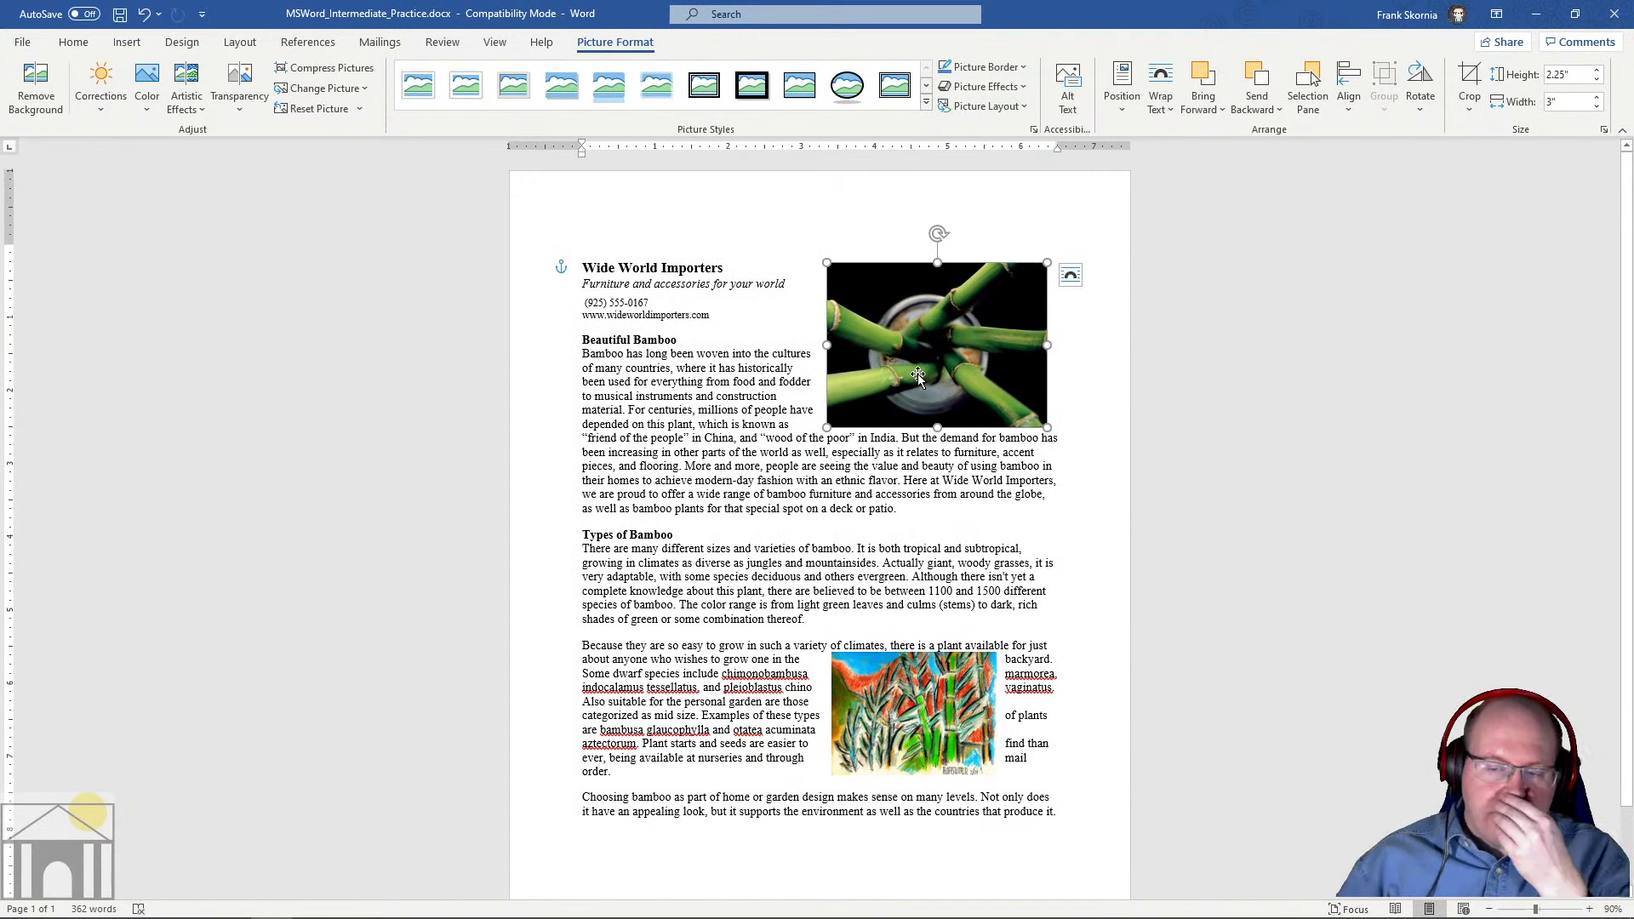
mouse_move(885, 718)
mouse_down()
mouse_move(589, 713)
mouse_move(594, 693)
mouse_move(657, 691)
mouse_up()
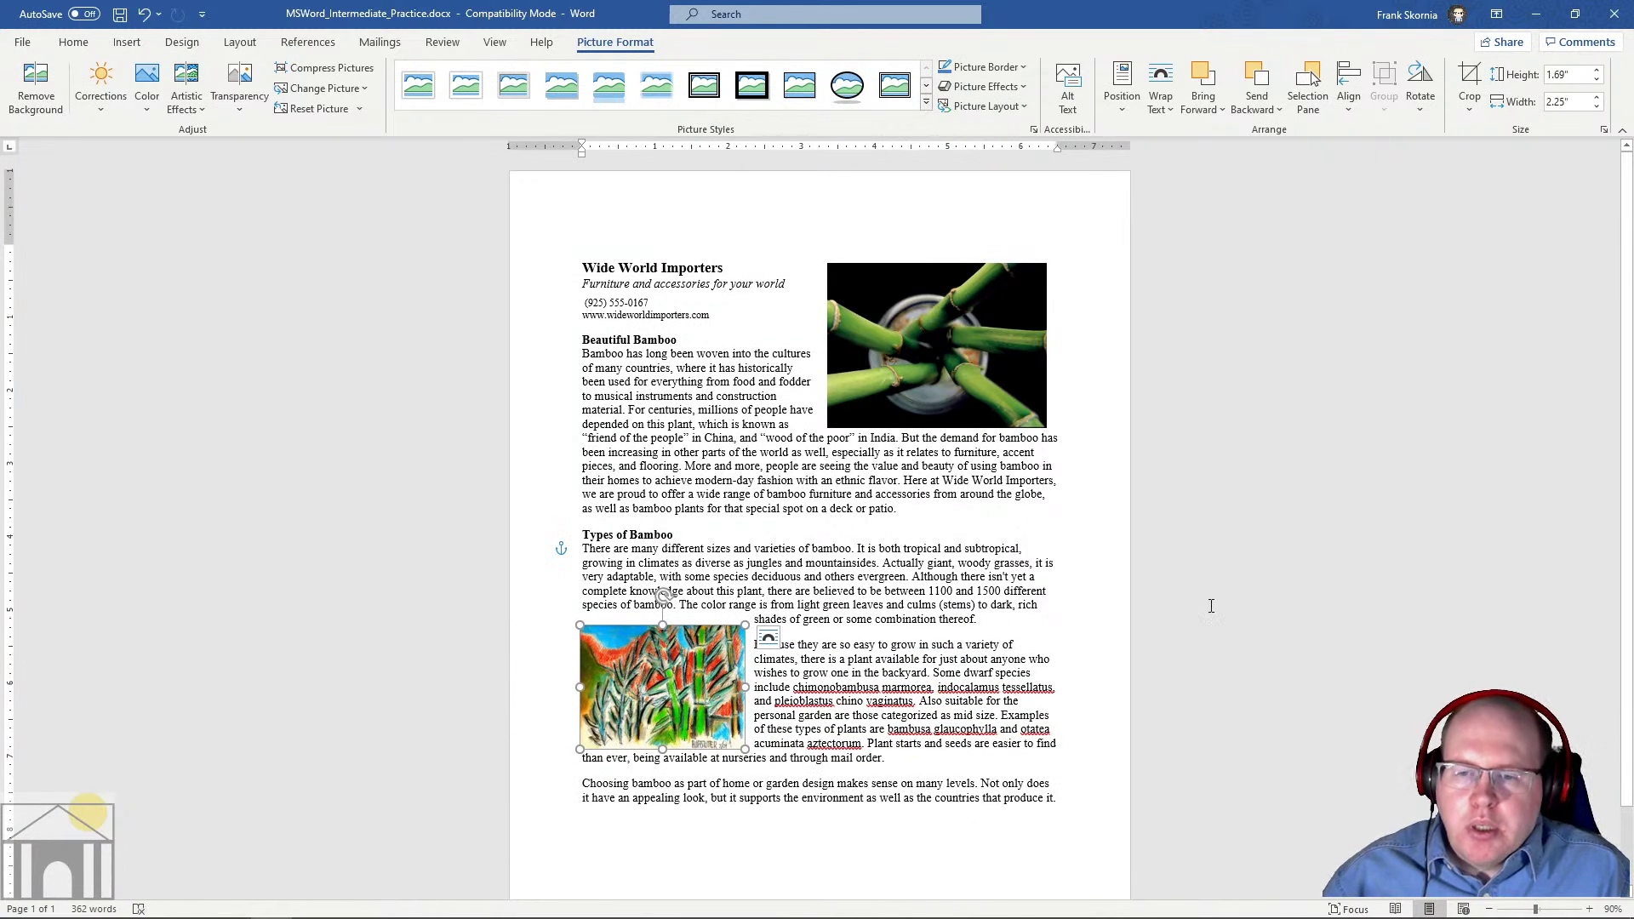
click(987, 604)
scroll(983, 568, down, 2)
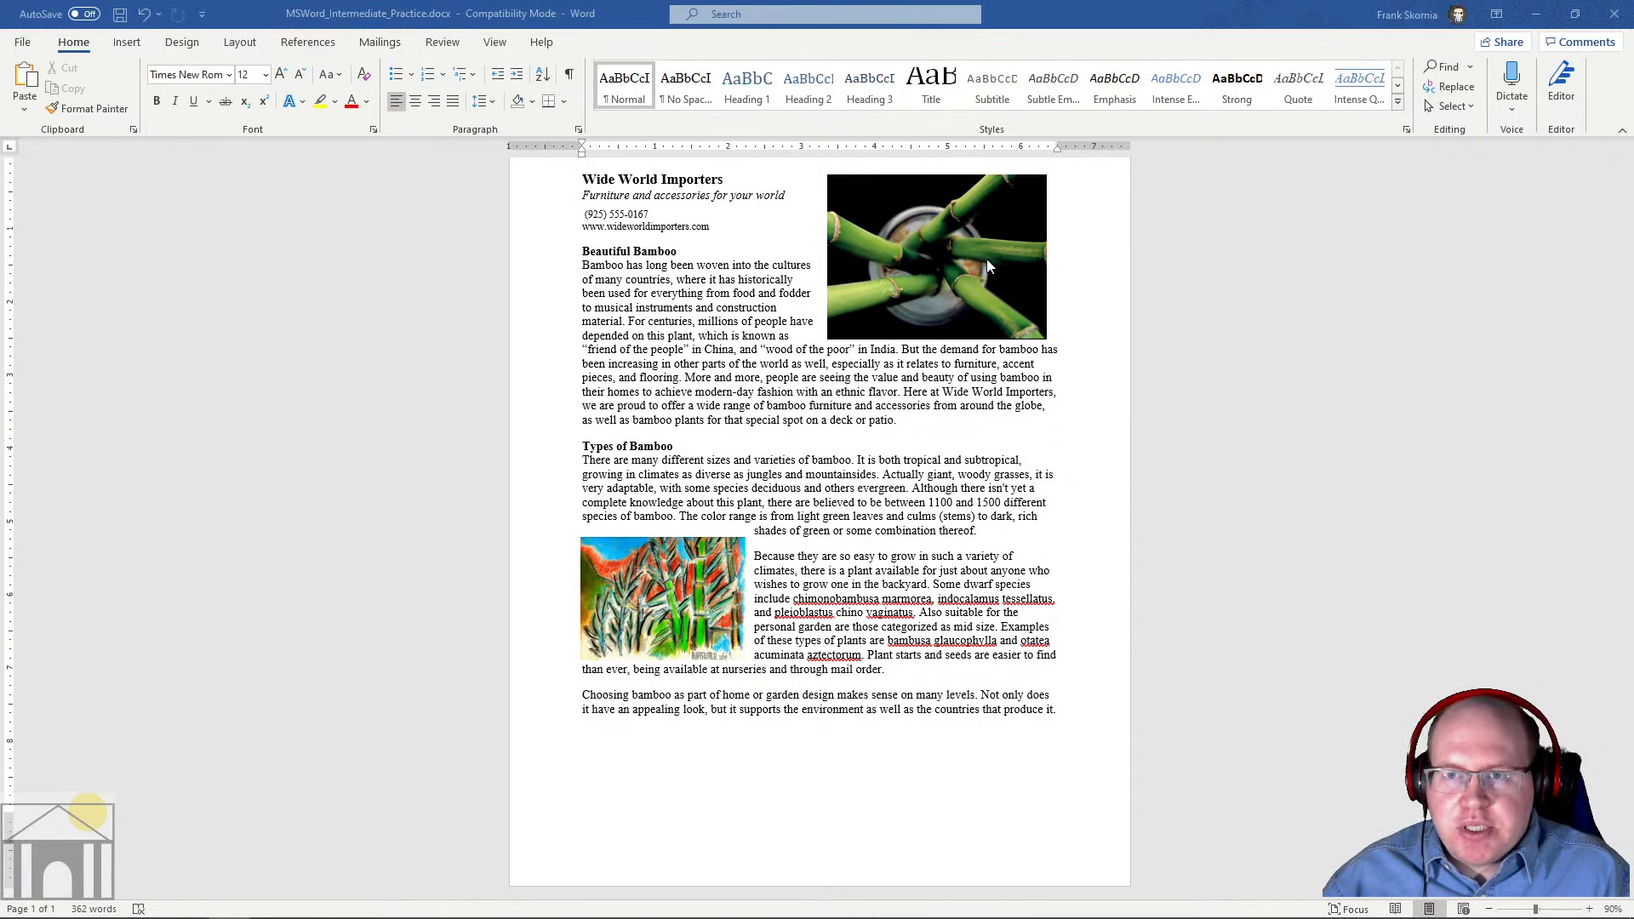
Apply a perspective picture style with a white frame and shadow to the bamboo stalk picture
click(902, 239)
click(621, 43)
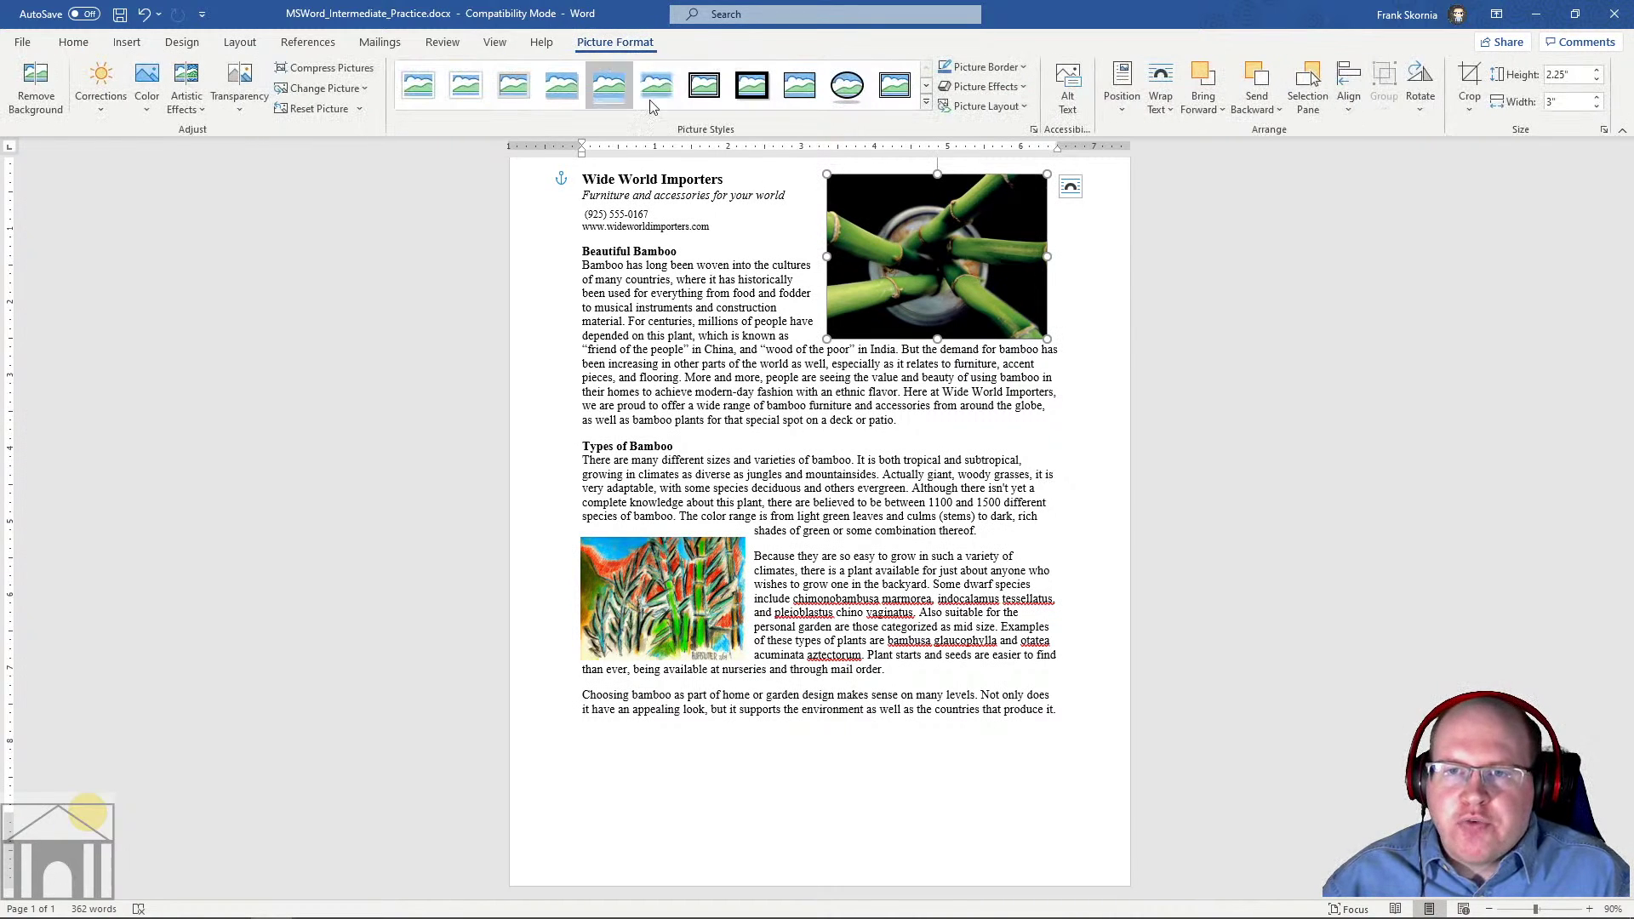
click(926, 104)
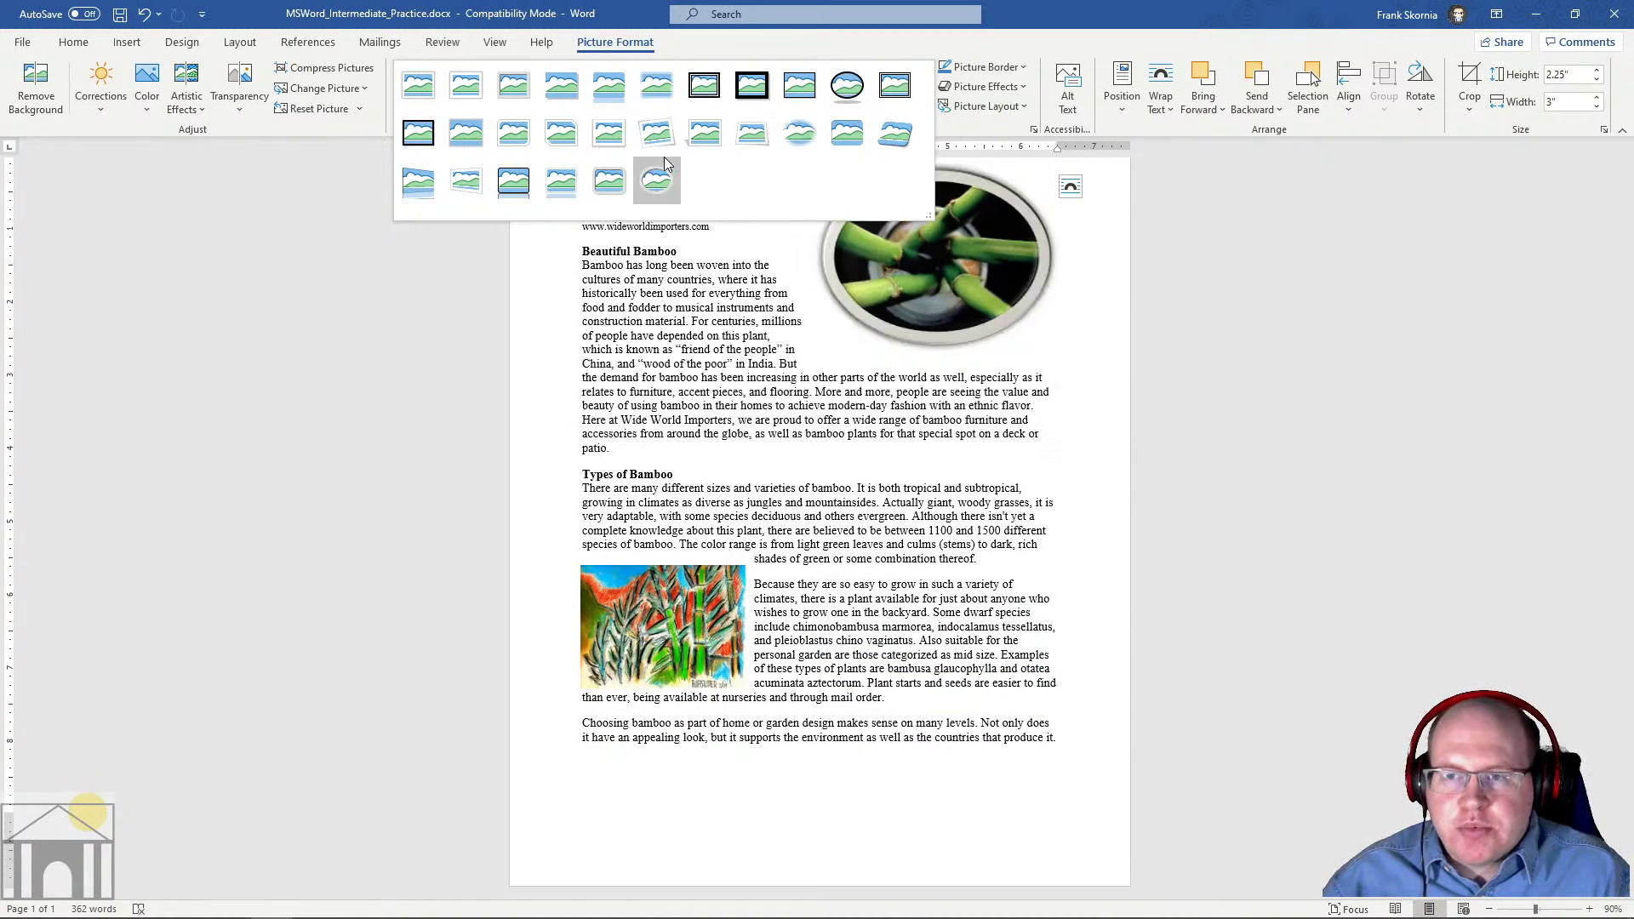
click(742, 149)
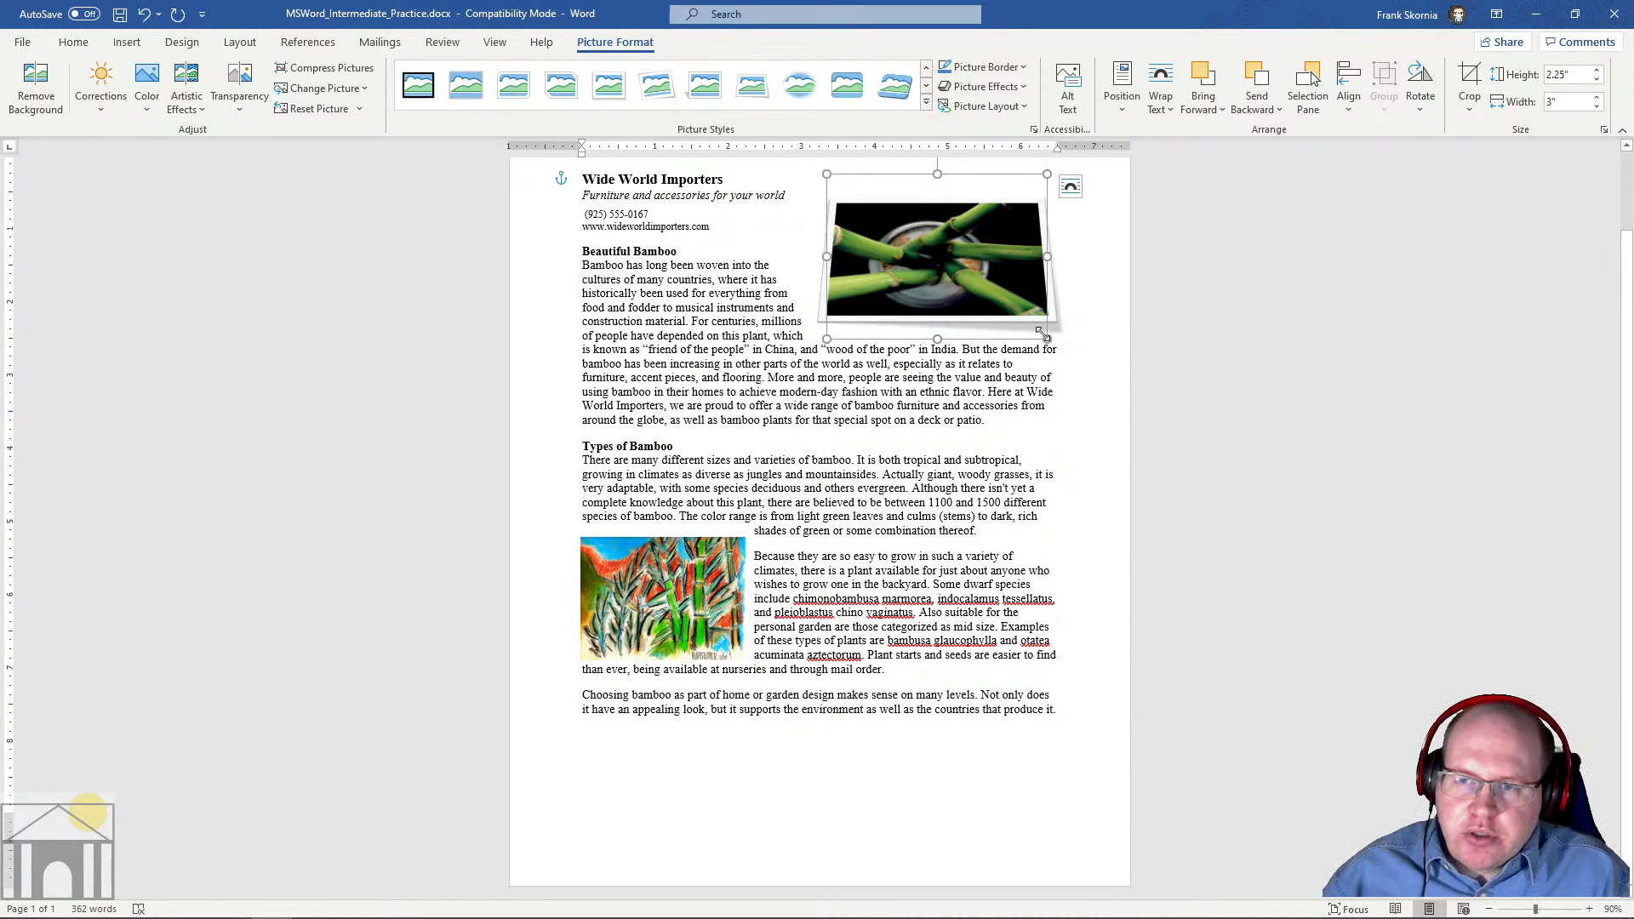
Shrink the bamboo stalk picture to about 2.62" wide, and set its width back to 3"
drag(1047, 339, 1019, 318)
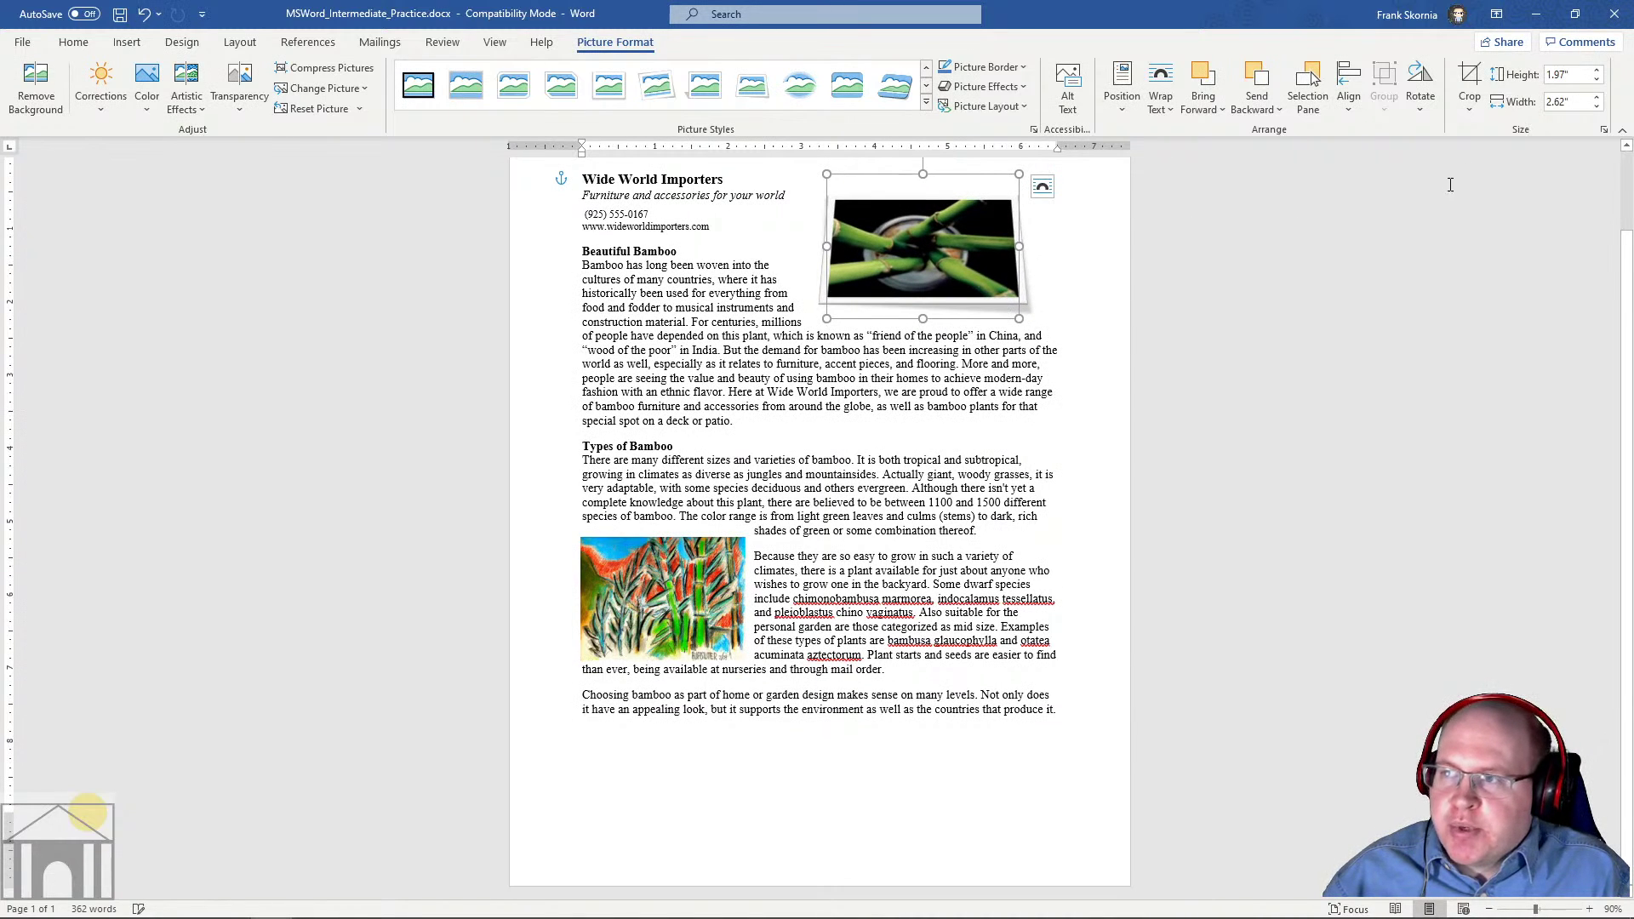
click(1568, 102)
text(3)
key(Return)
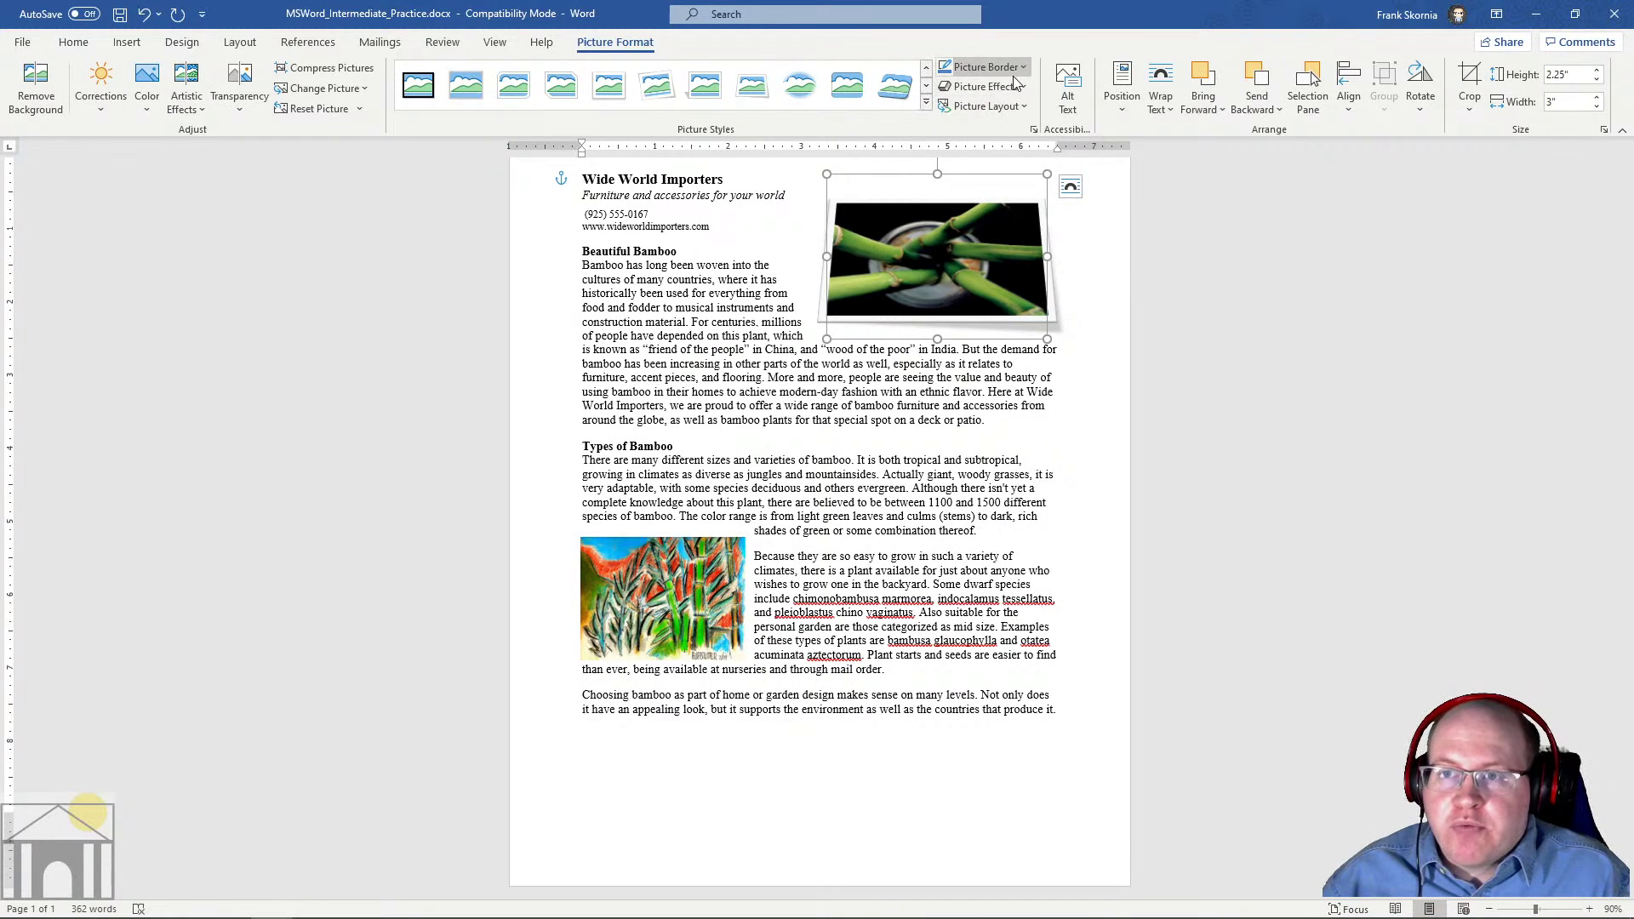
Browse the picture layouts and effects, and apply the black-framed oval picture style with a shadow below to the bamboo stalk picture
click(1023, 107)
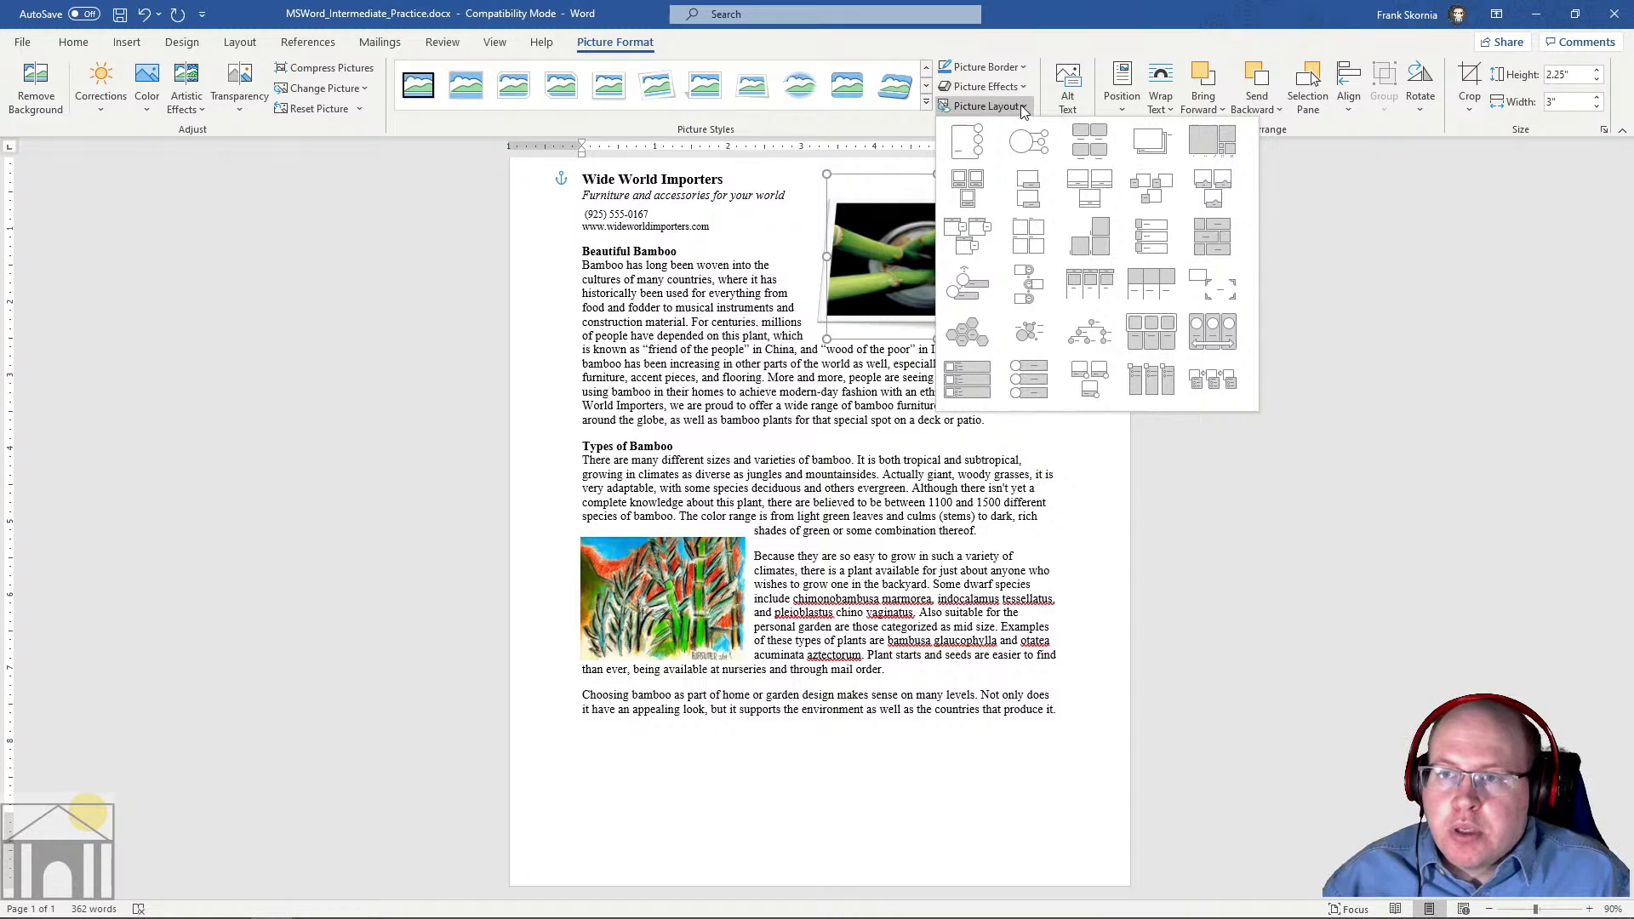
click(1022, 89)
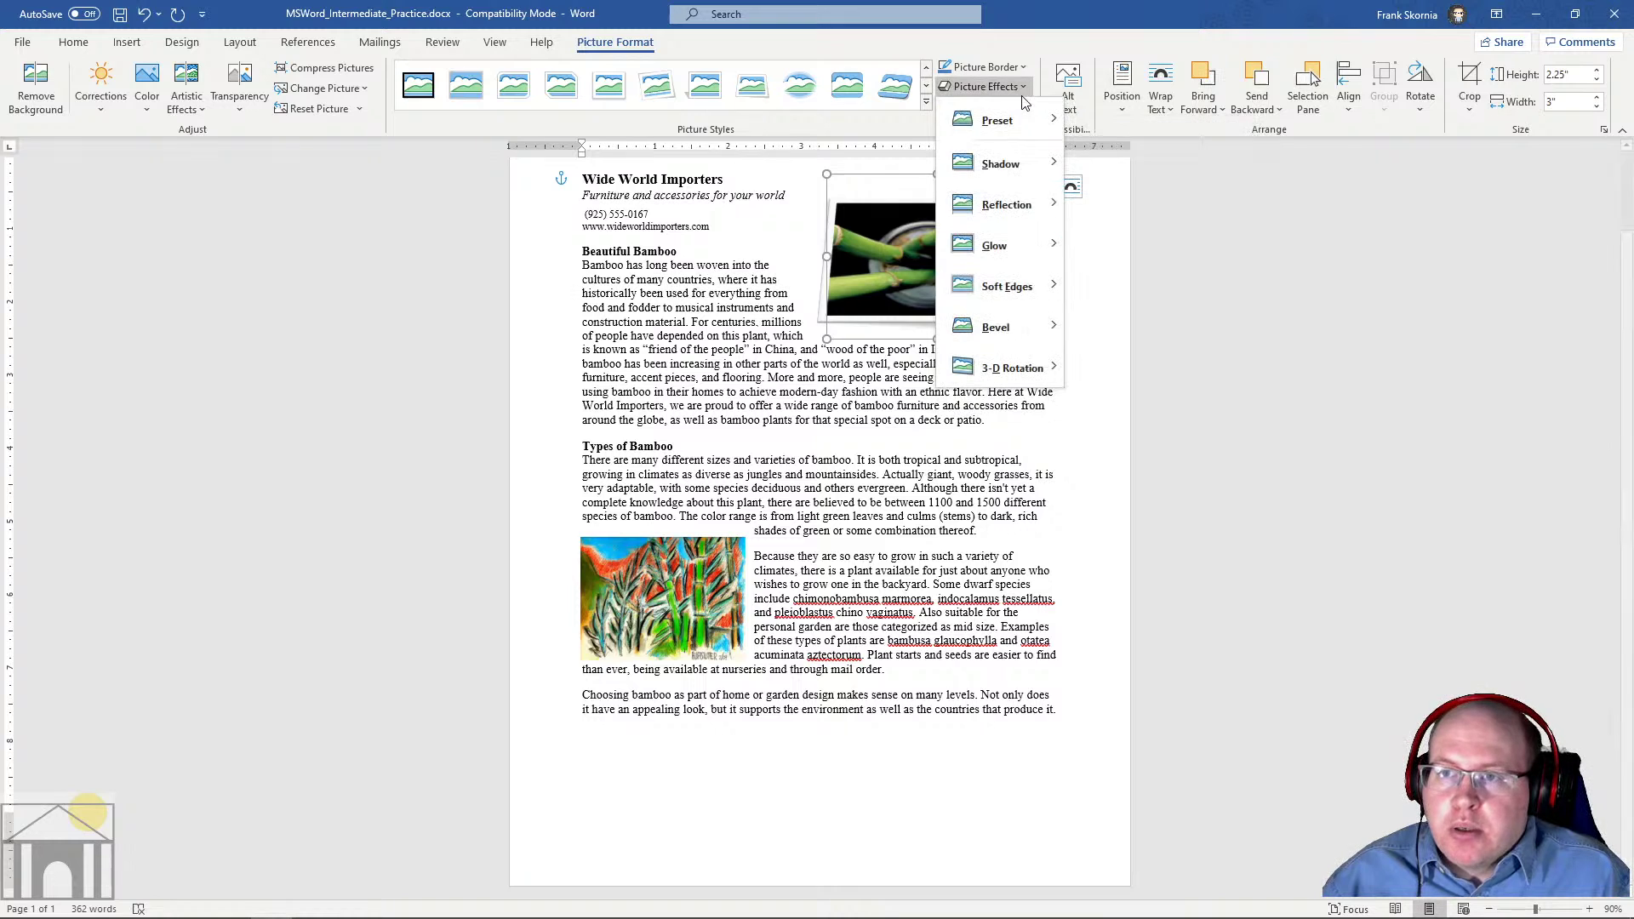
click(957, 53)
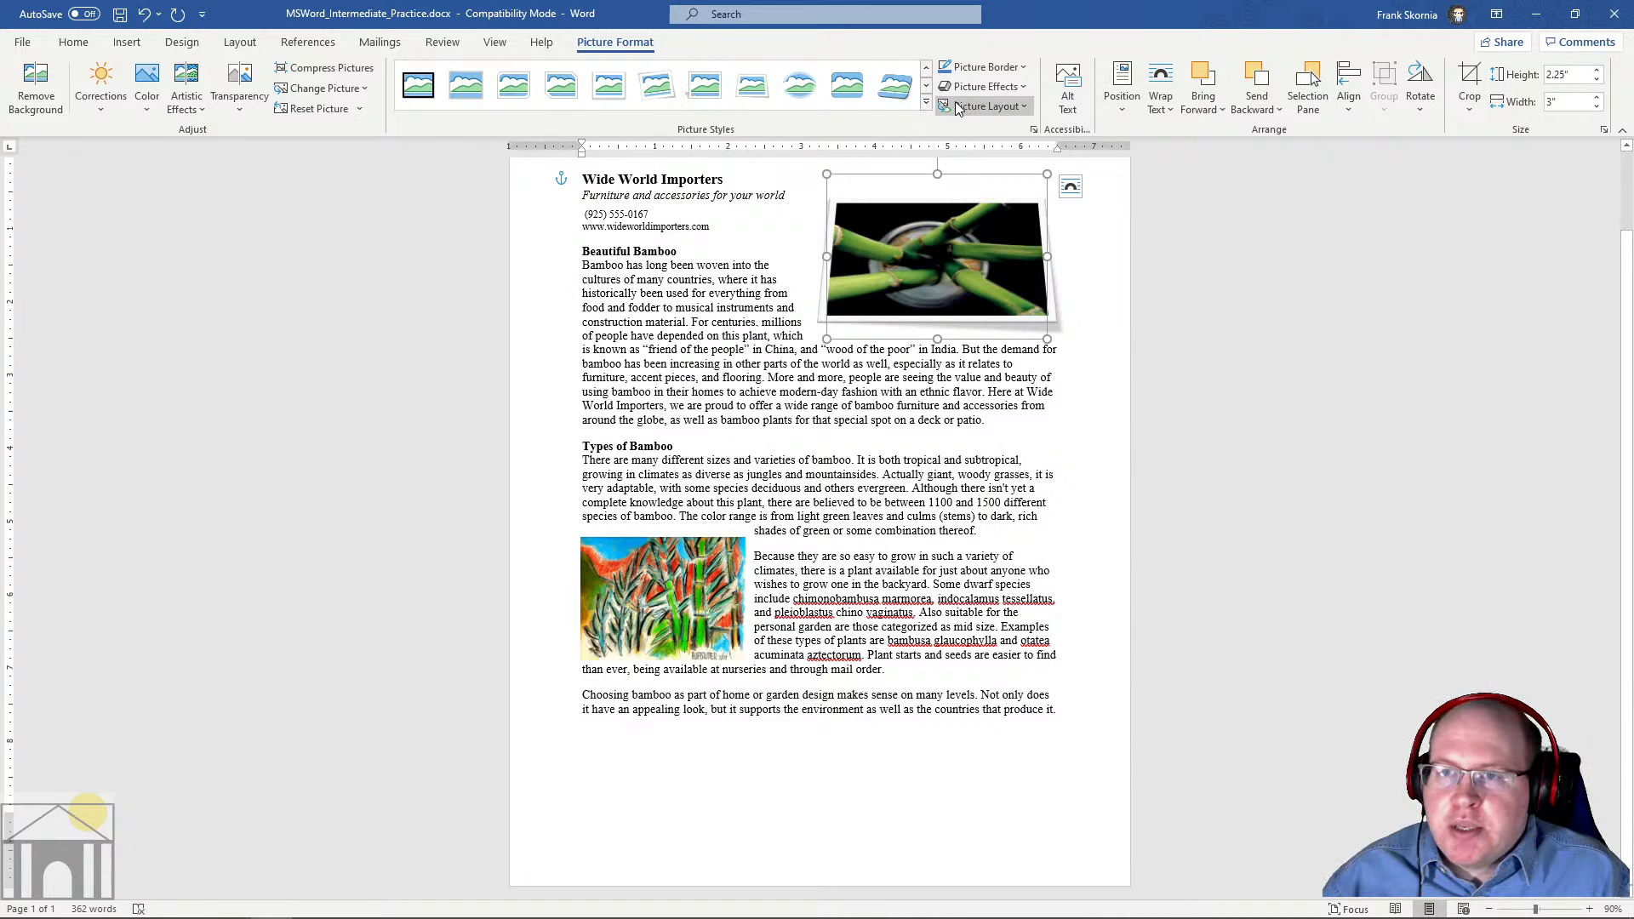
click(926, 102)
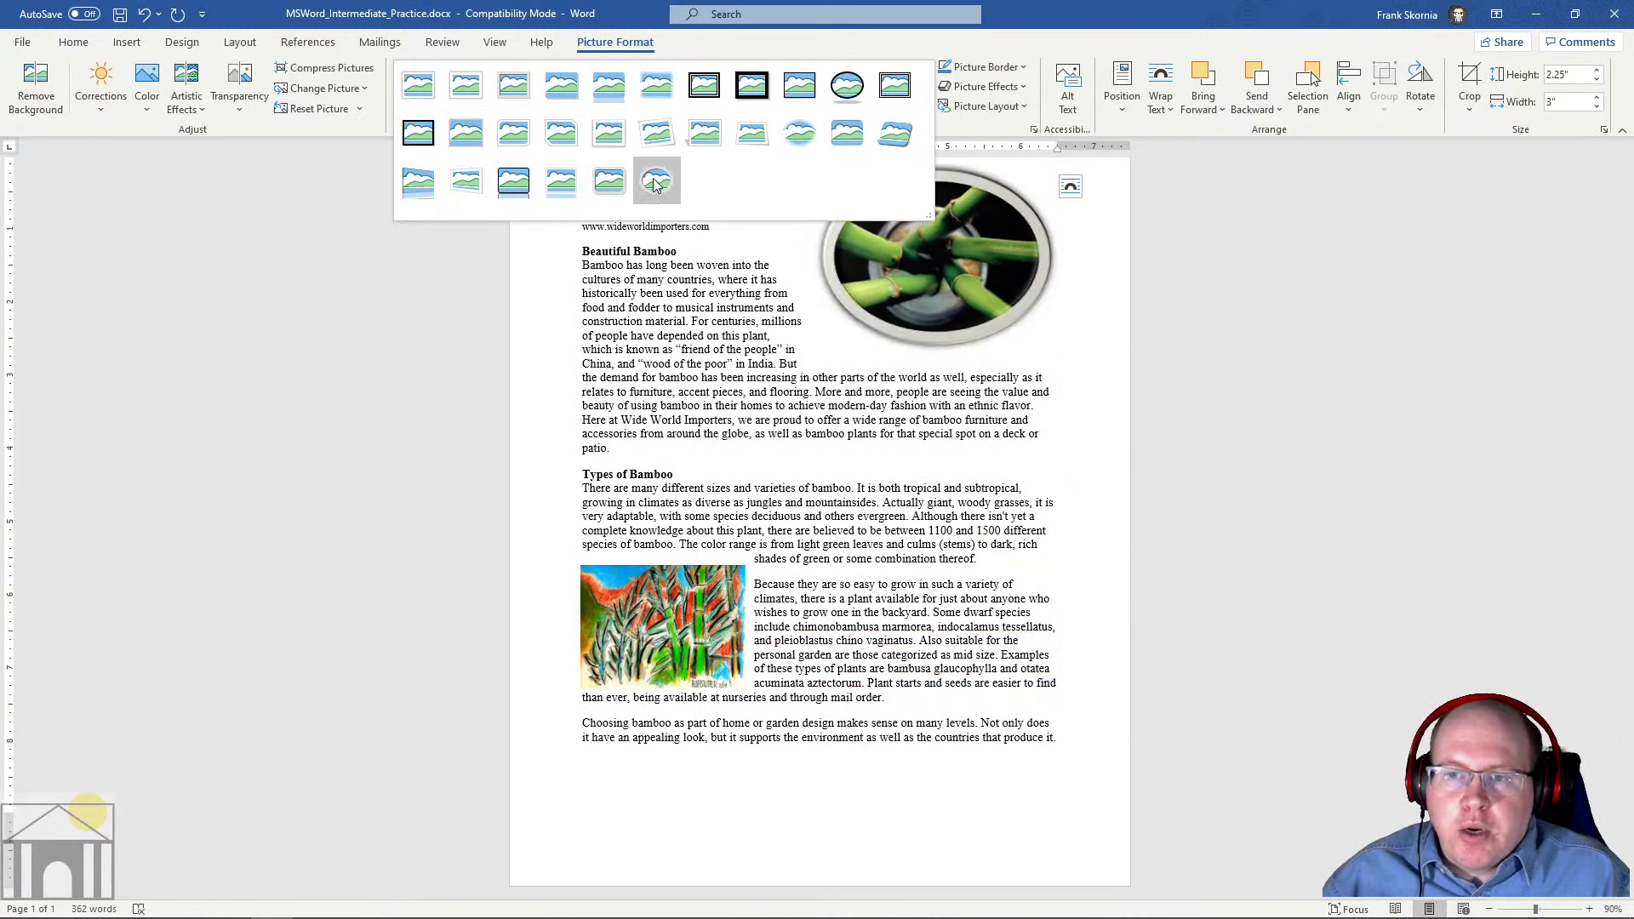
click(846, 86)
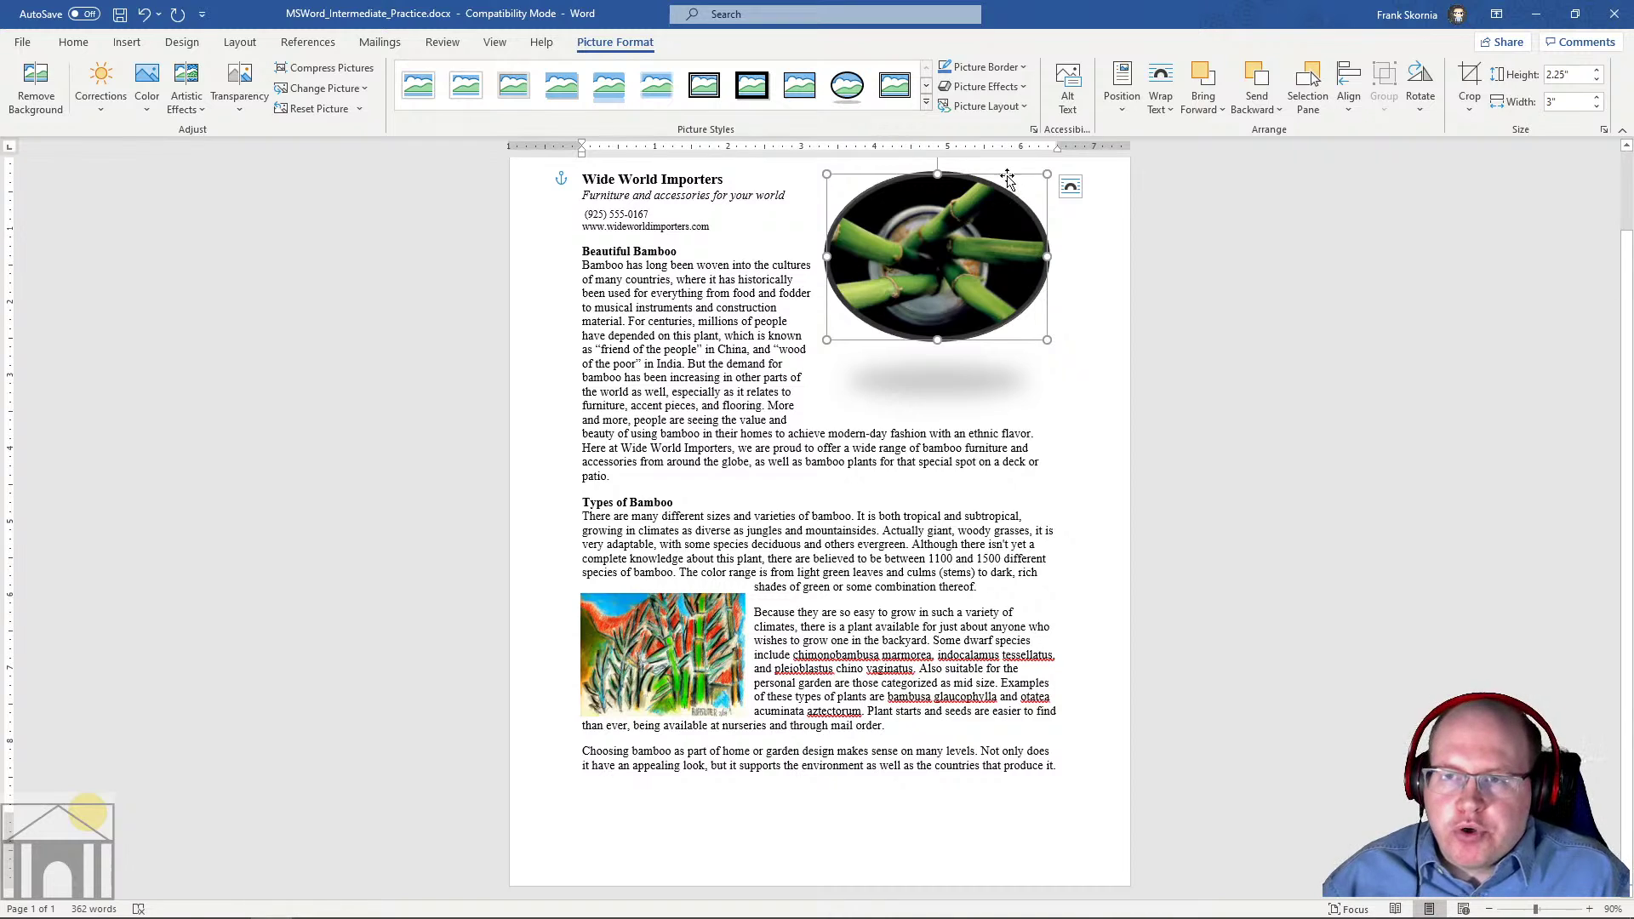
Examine the border weight, compression, color, artistic effect and transparency options for the bamboo stalk picture
click(1023, 67)
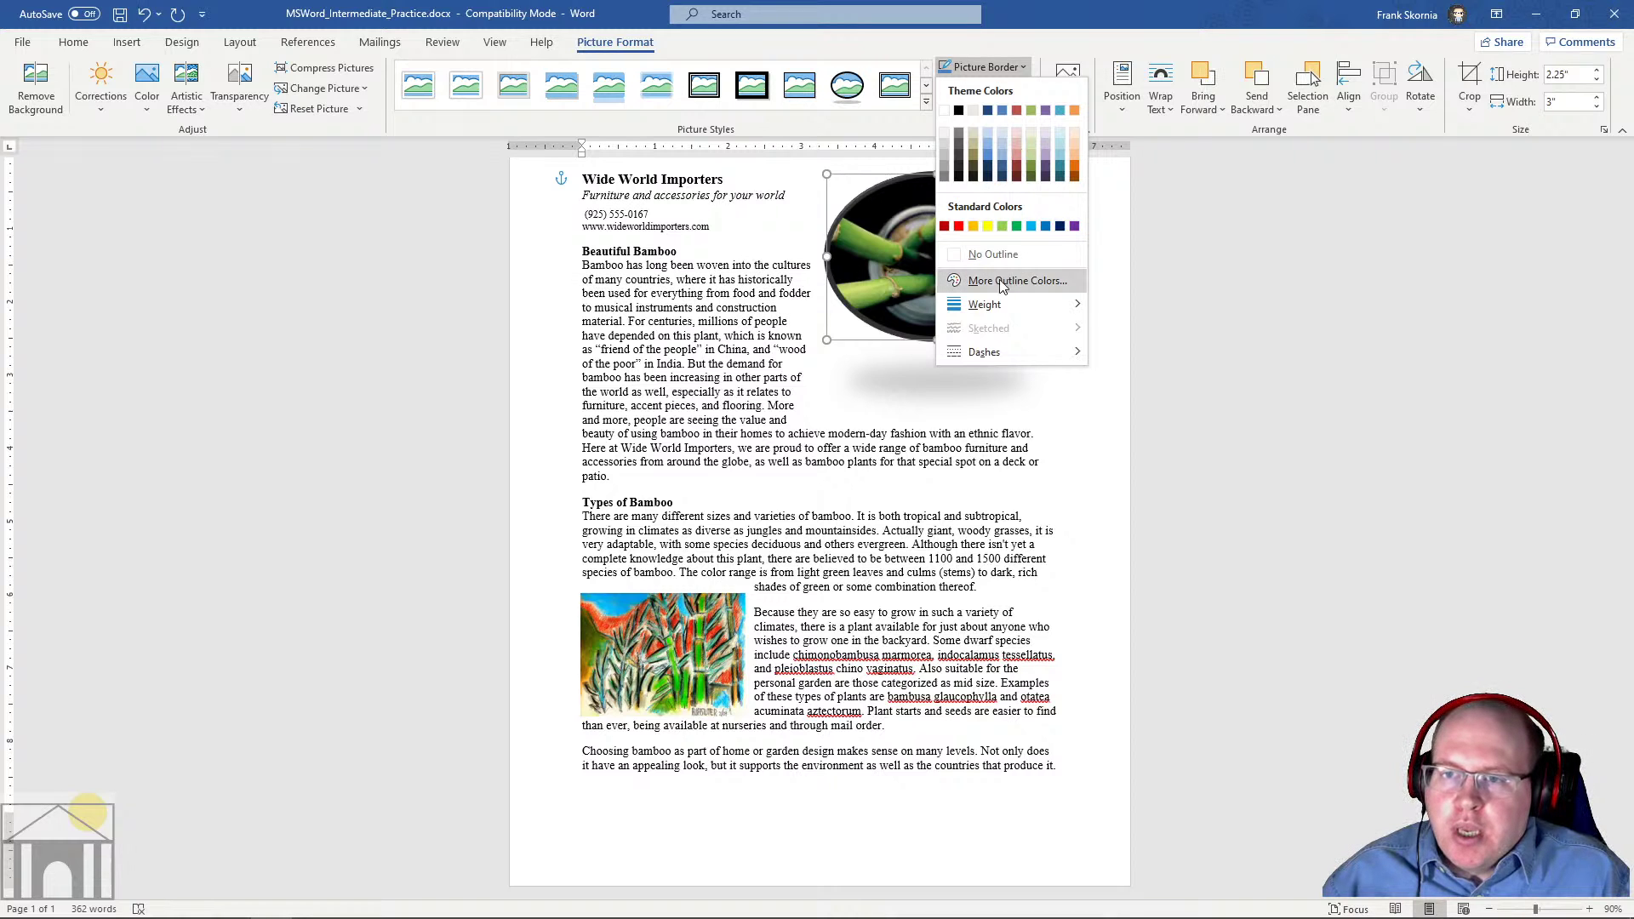
mouse_move(999, 306)
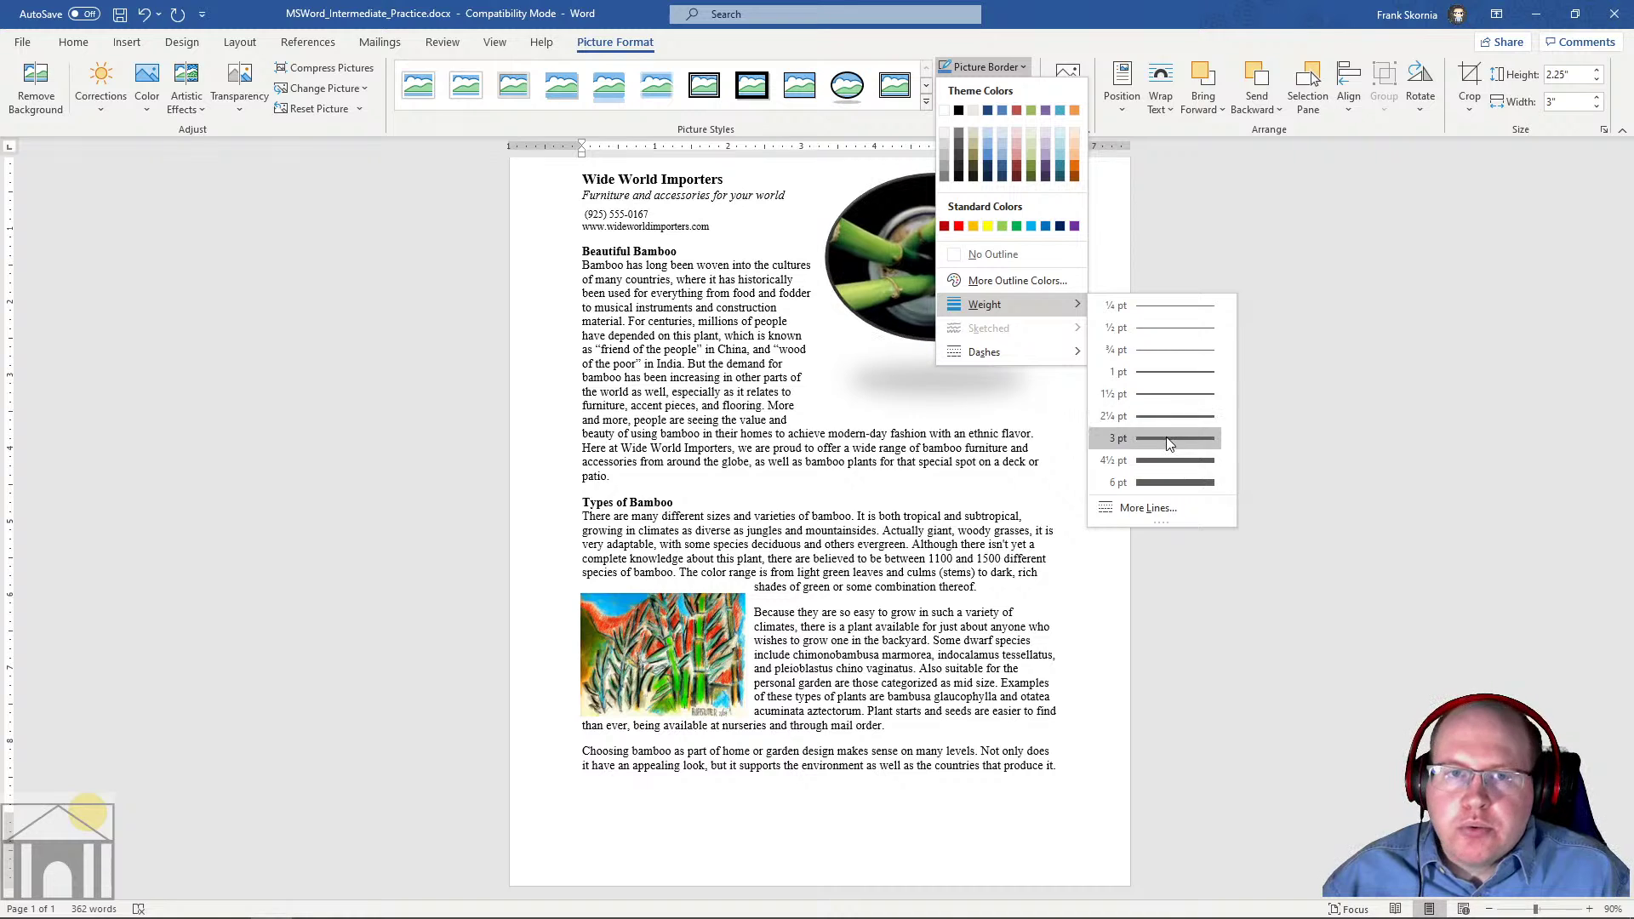
click(347, 71)
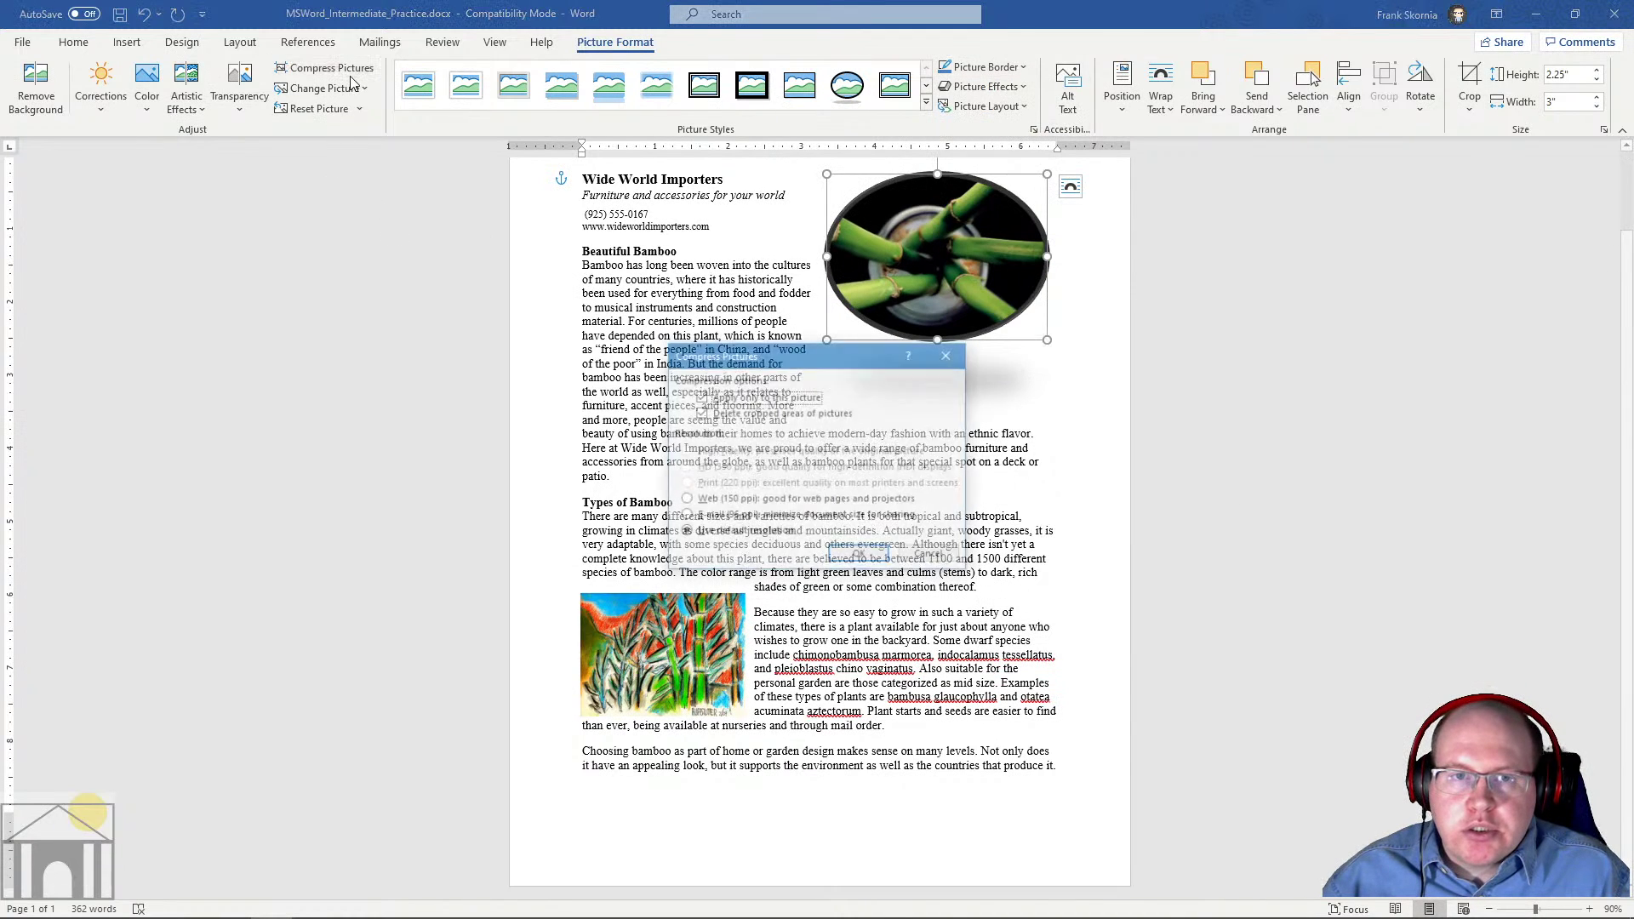
click(940, 555)
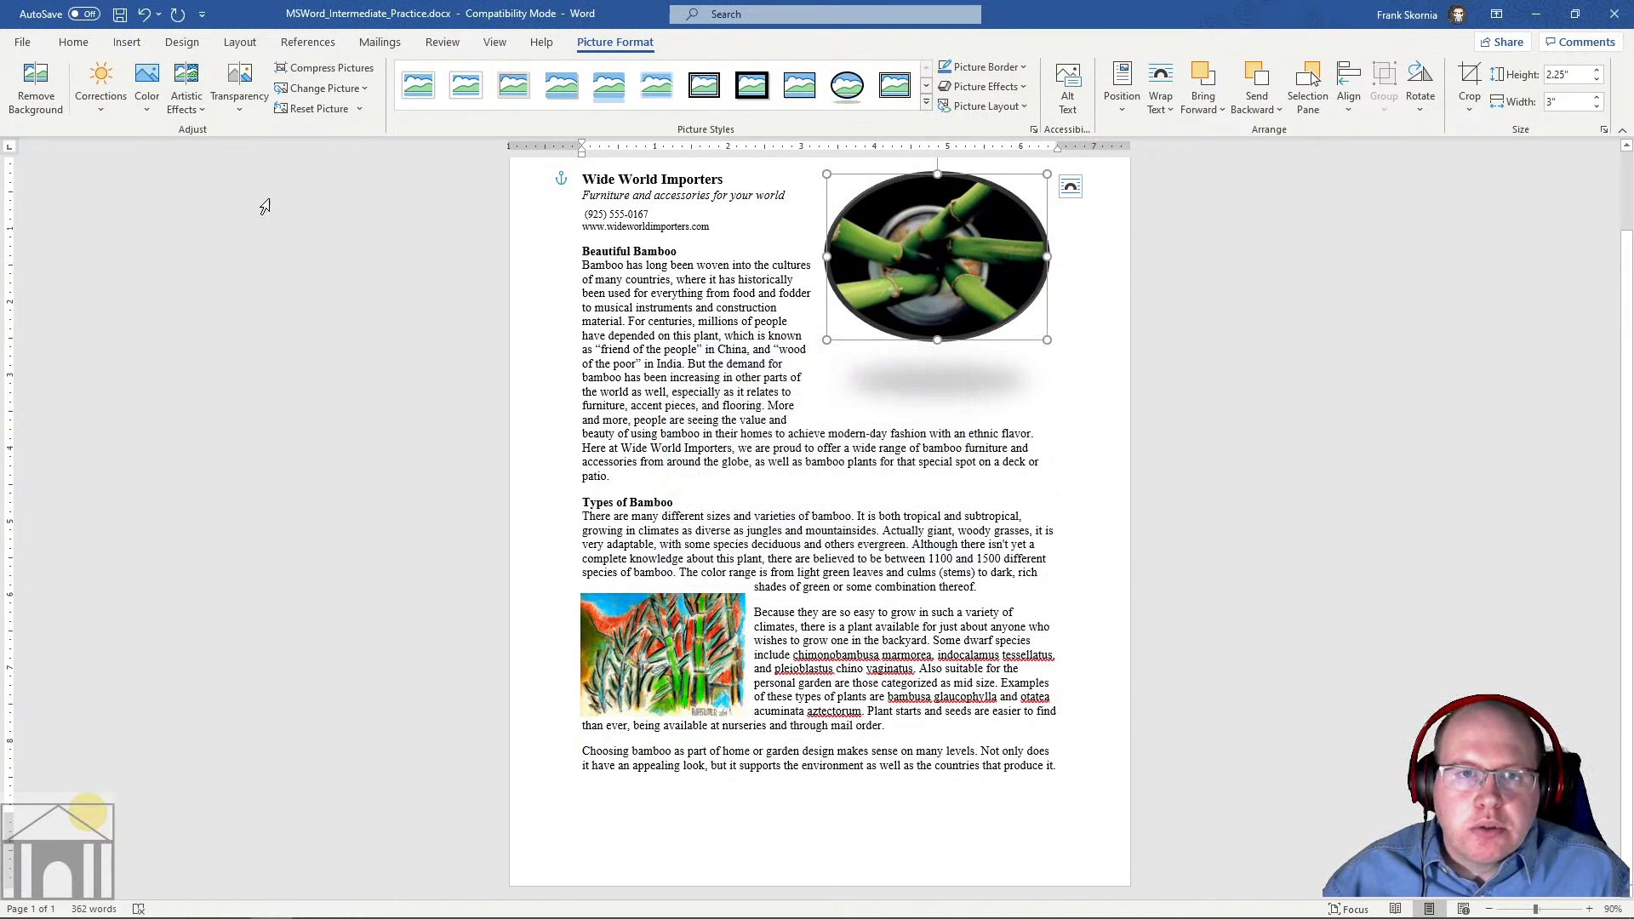
click(152, 107)
click(192, 110)
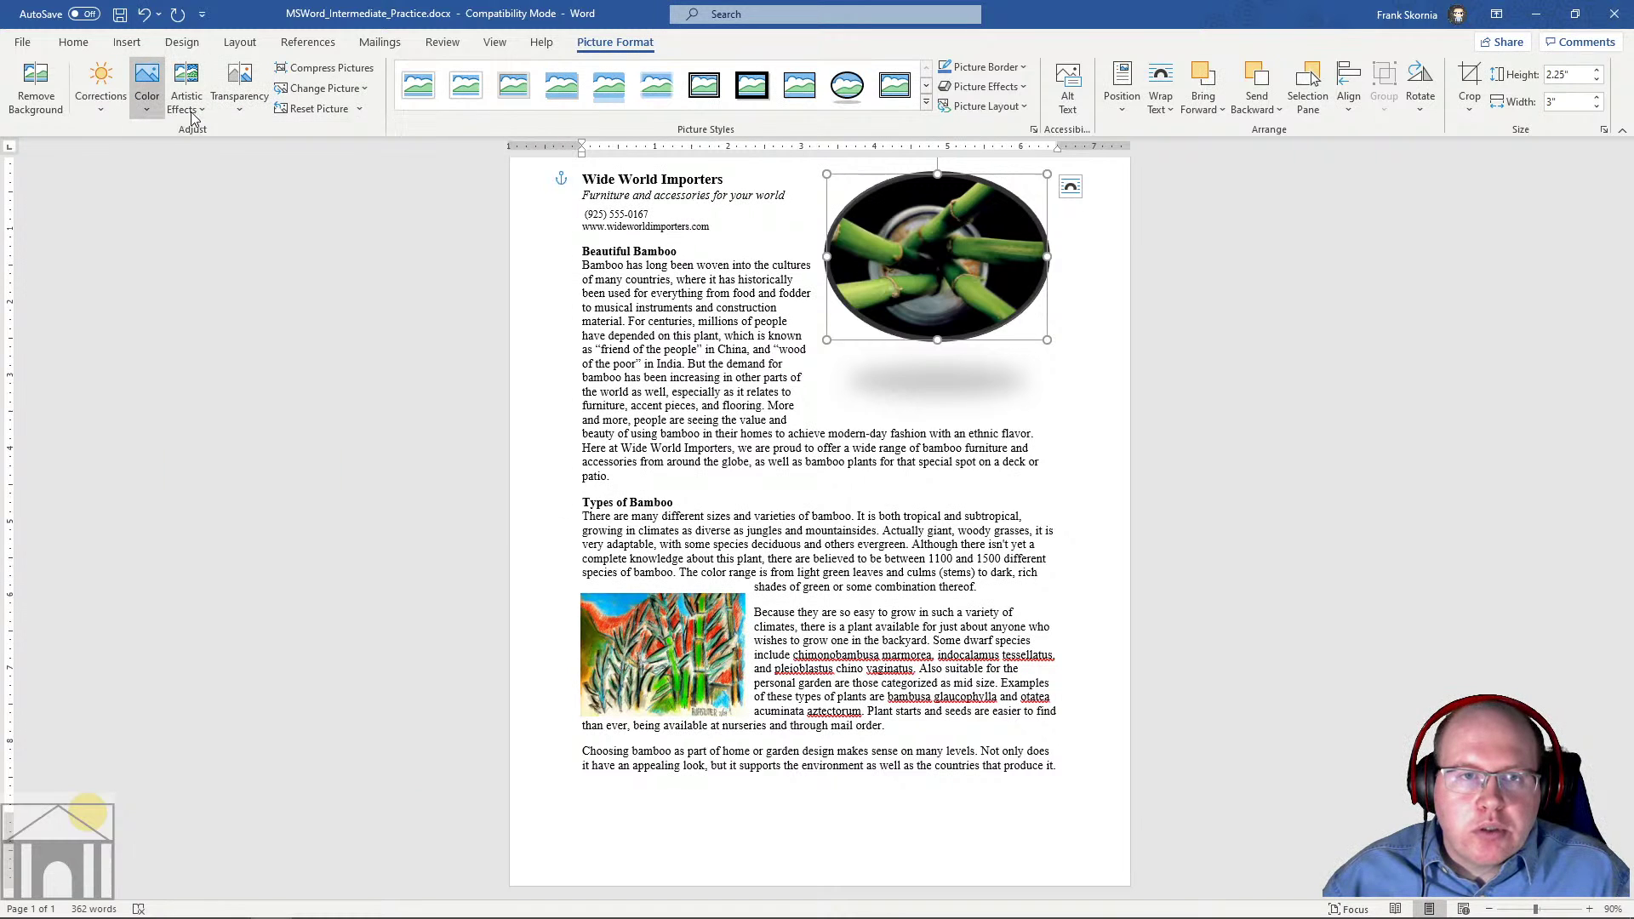
click(246, 113)
click(471, 351)
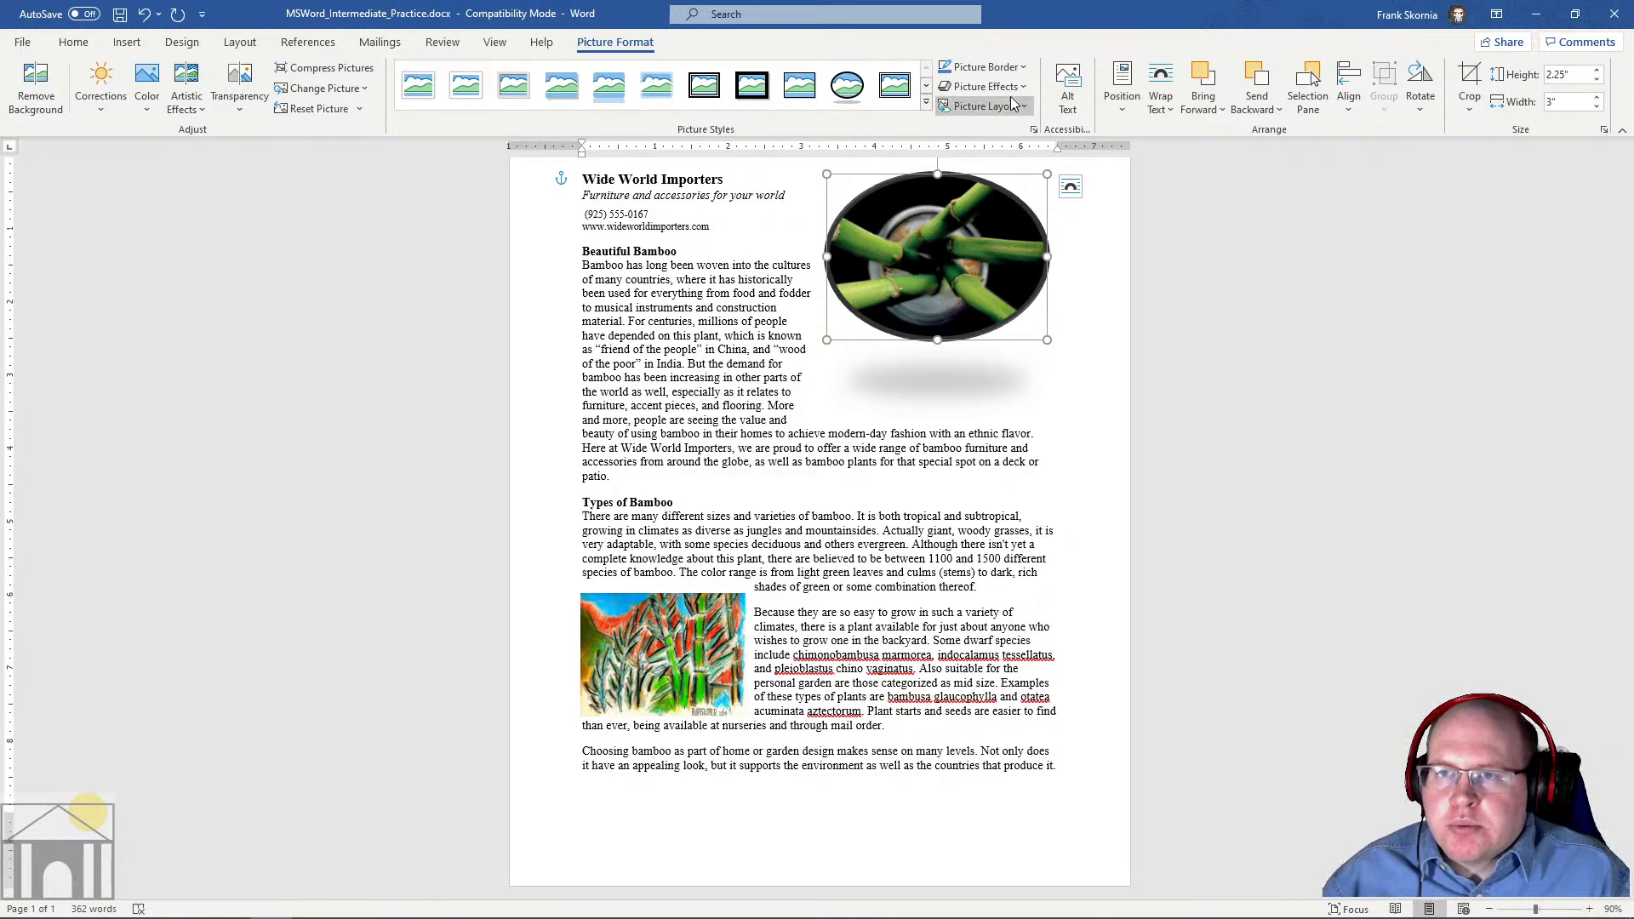
Review the detailed Format Picture settings for effects, layout and picture adjustments, and close them
click(1034, 129)
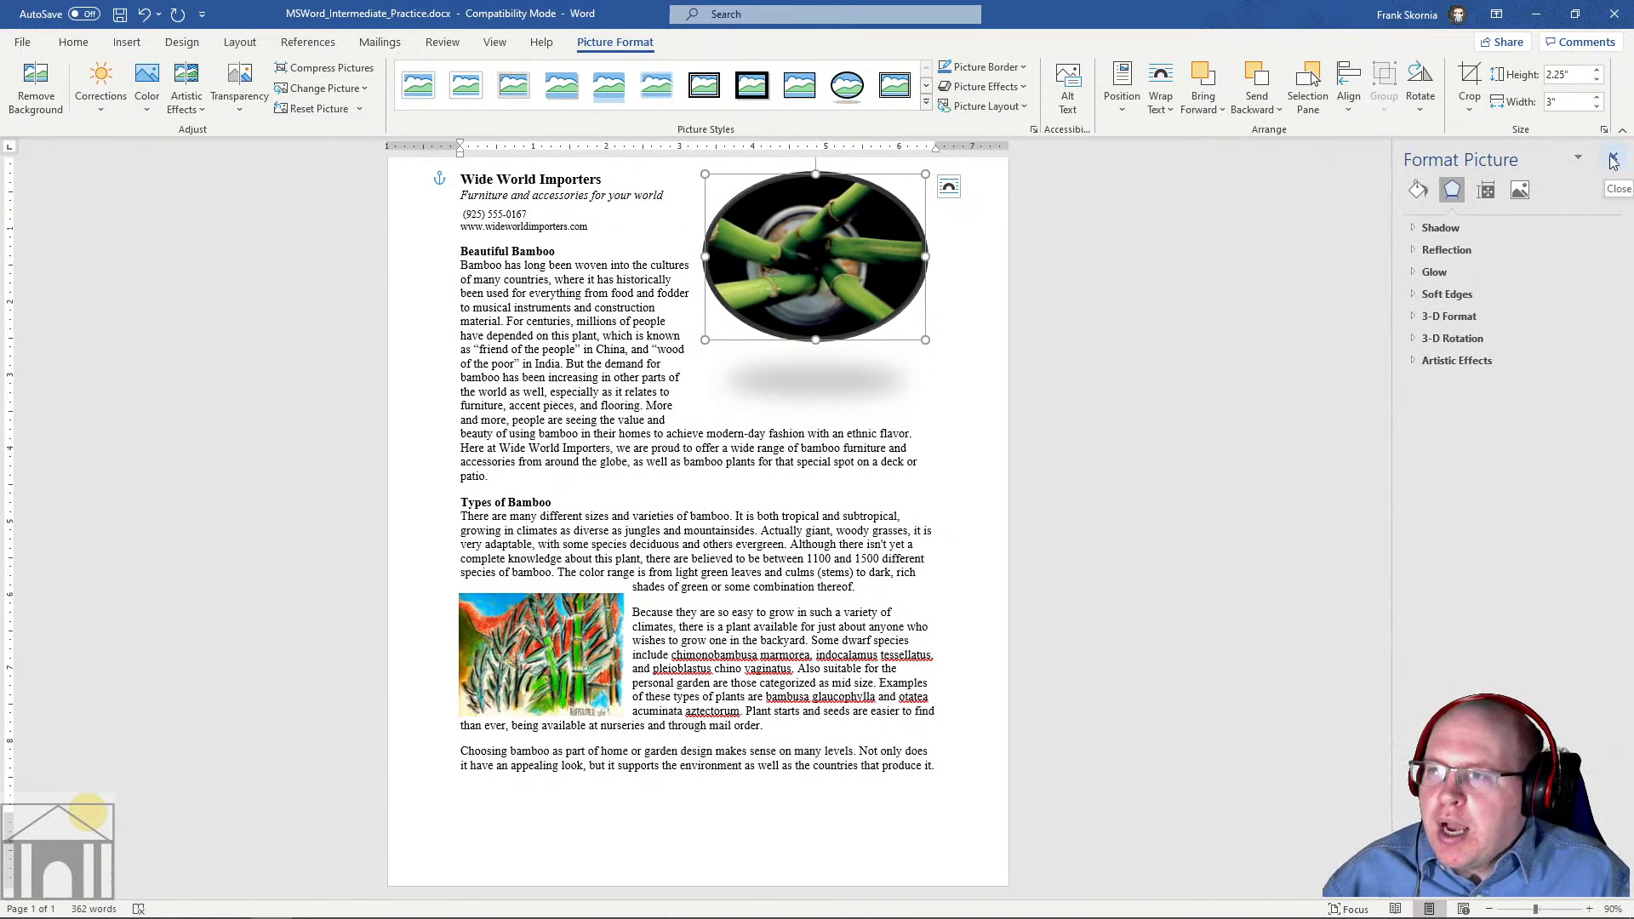
click(1487, 190)
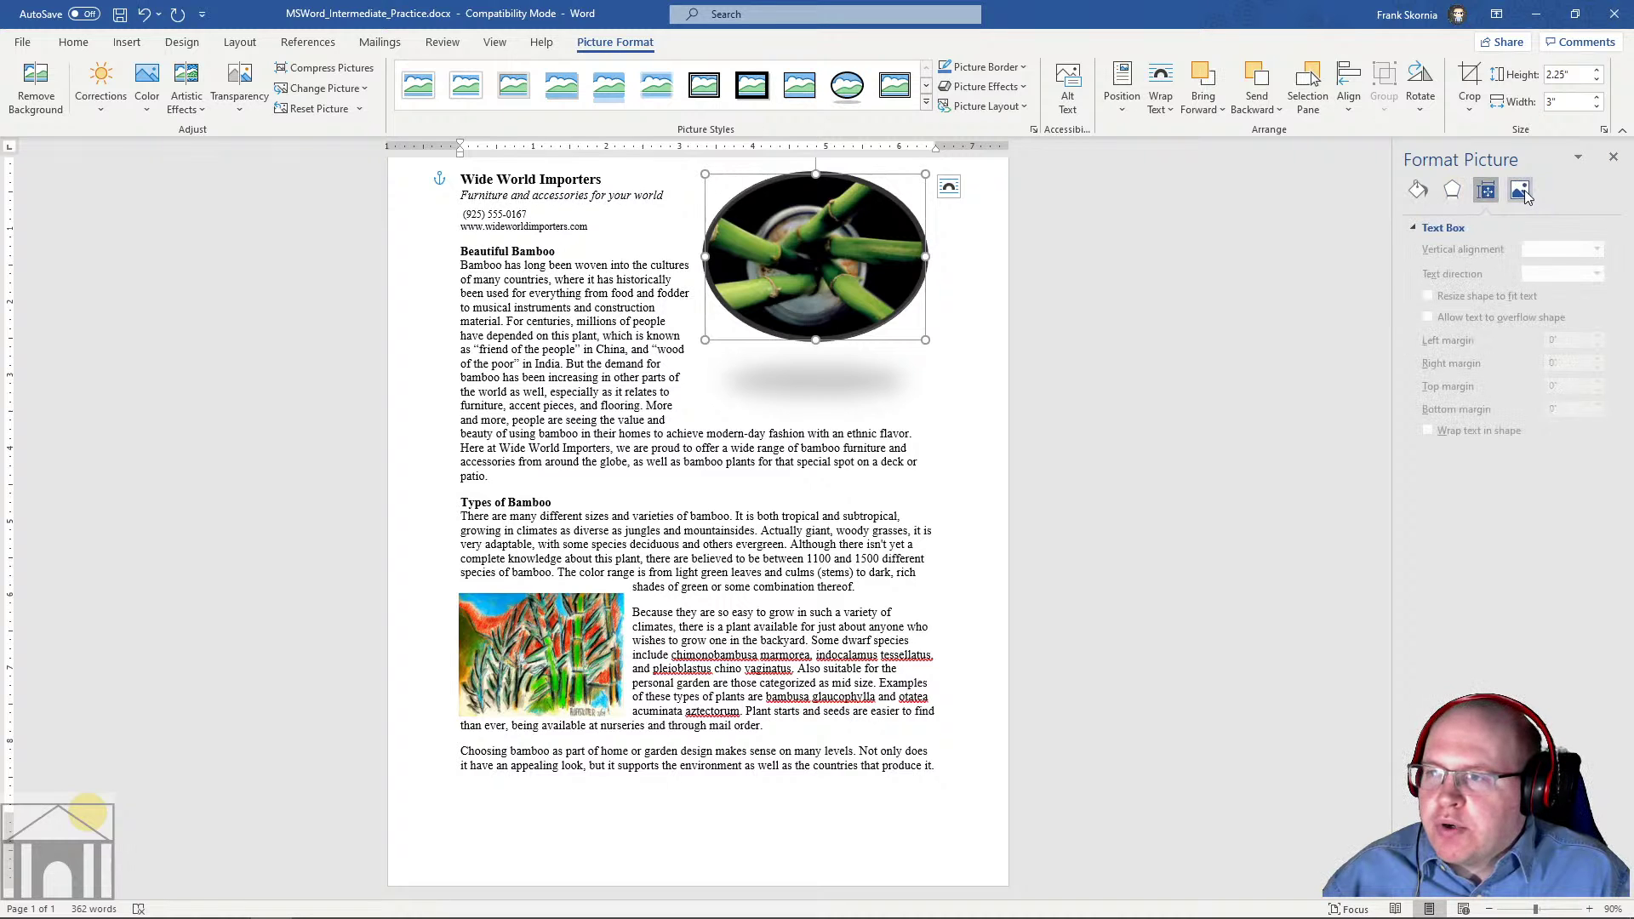
click(1536, 193)
click(1613, 156)
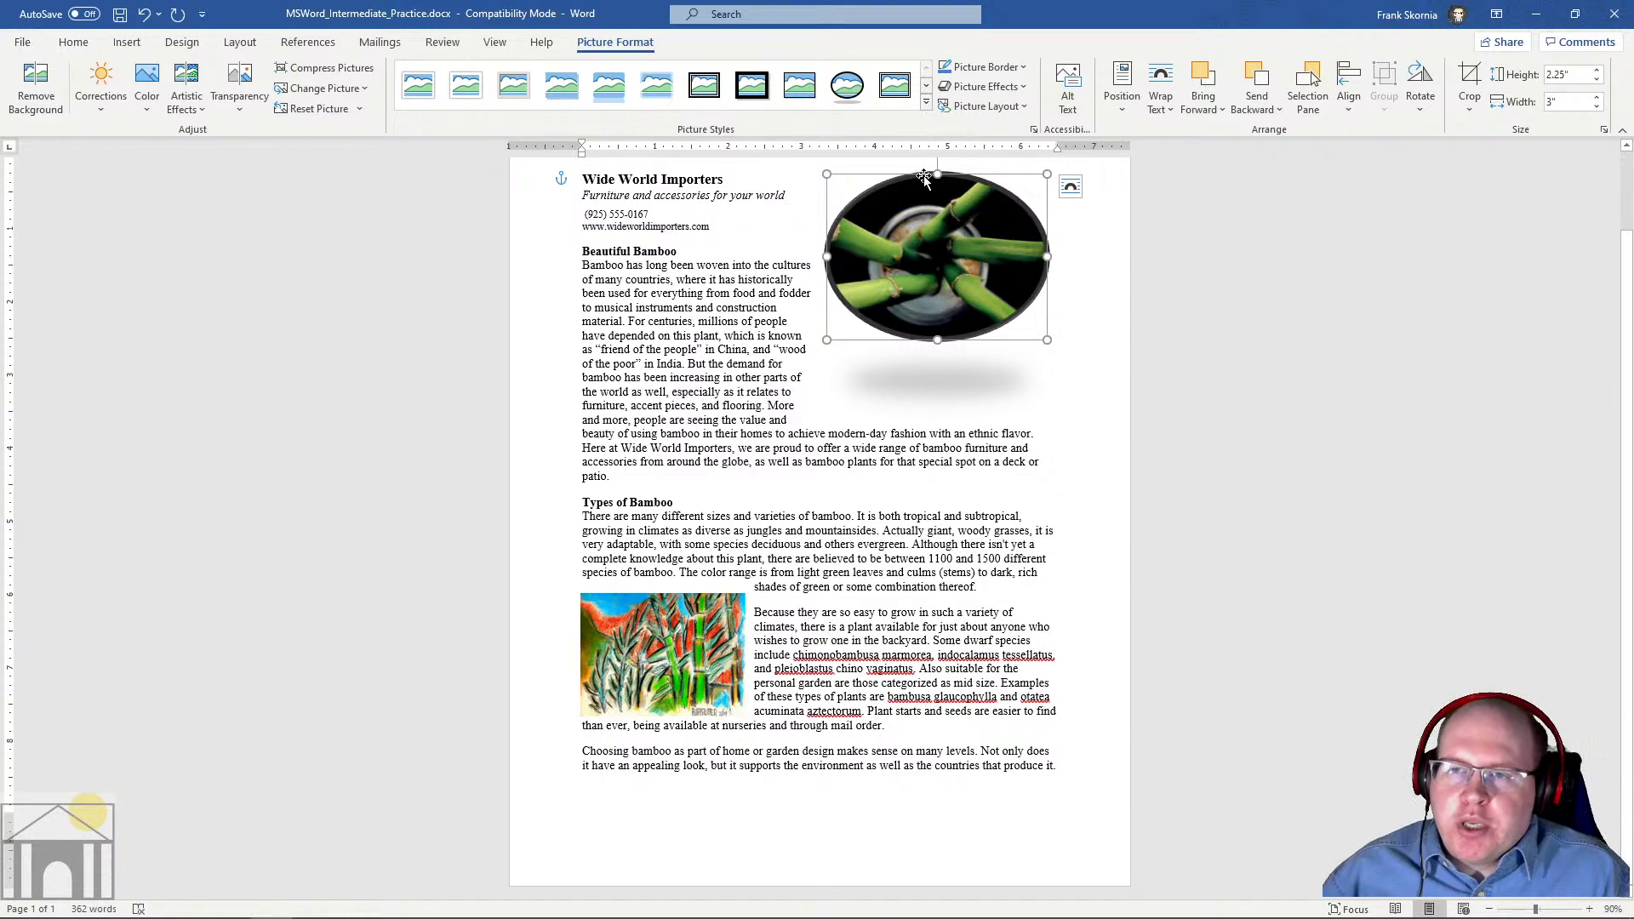
Try a dark green border on the oval bamboo stalk picture, and apply the rectangular drop shadow picture style to it
click(1020, 68)
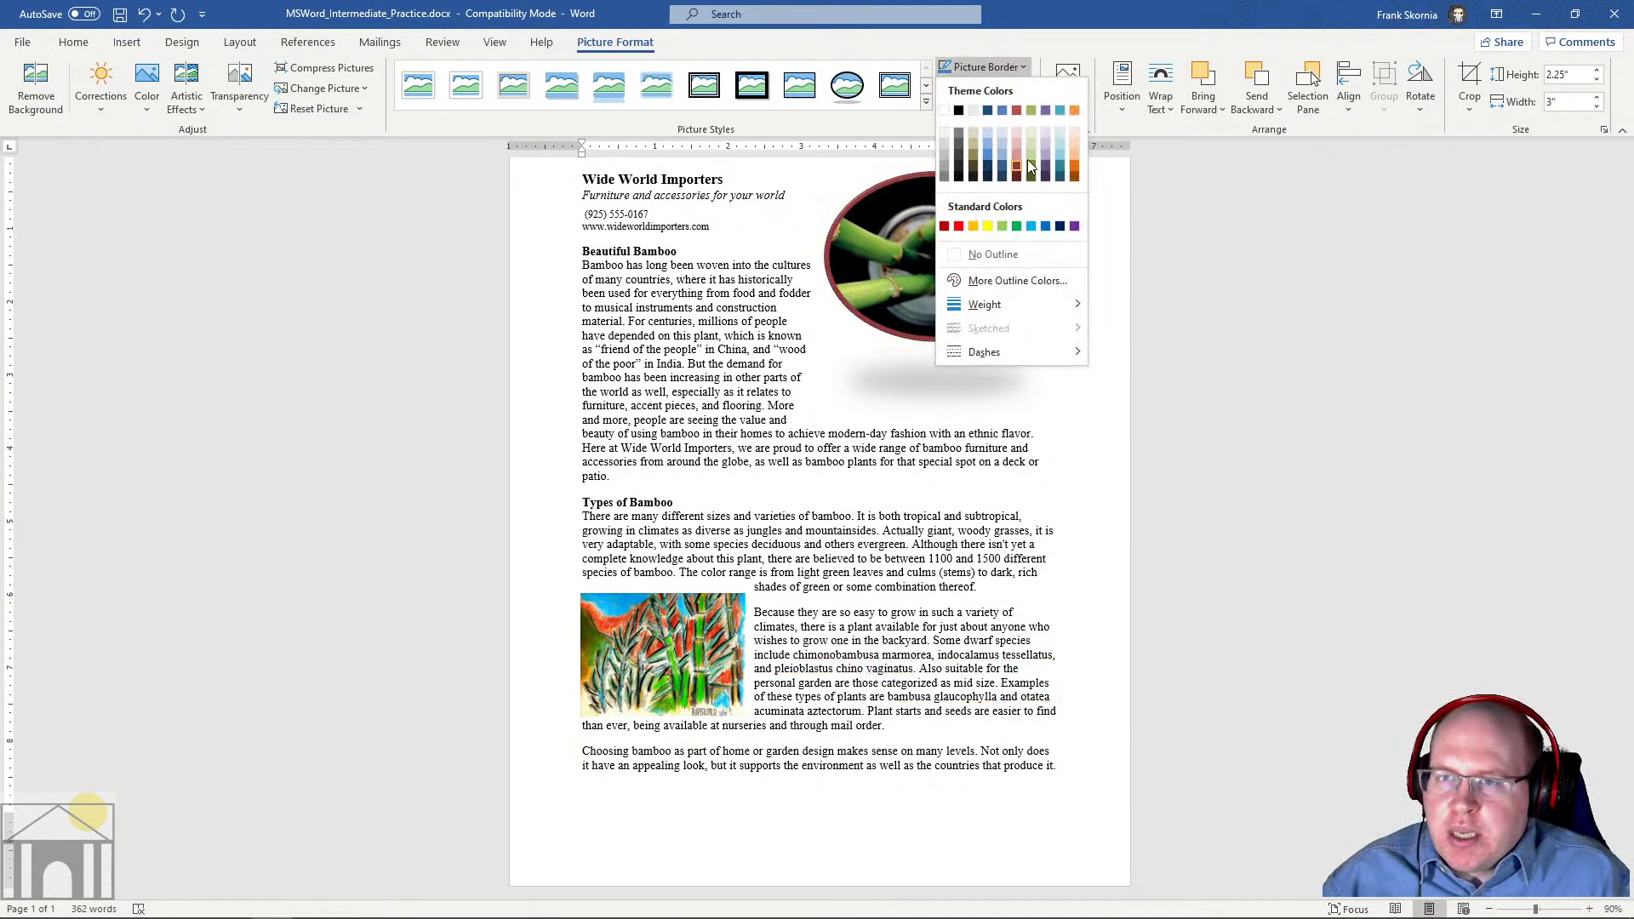
click(1032, 170)
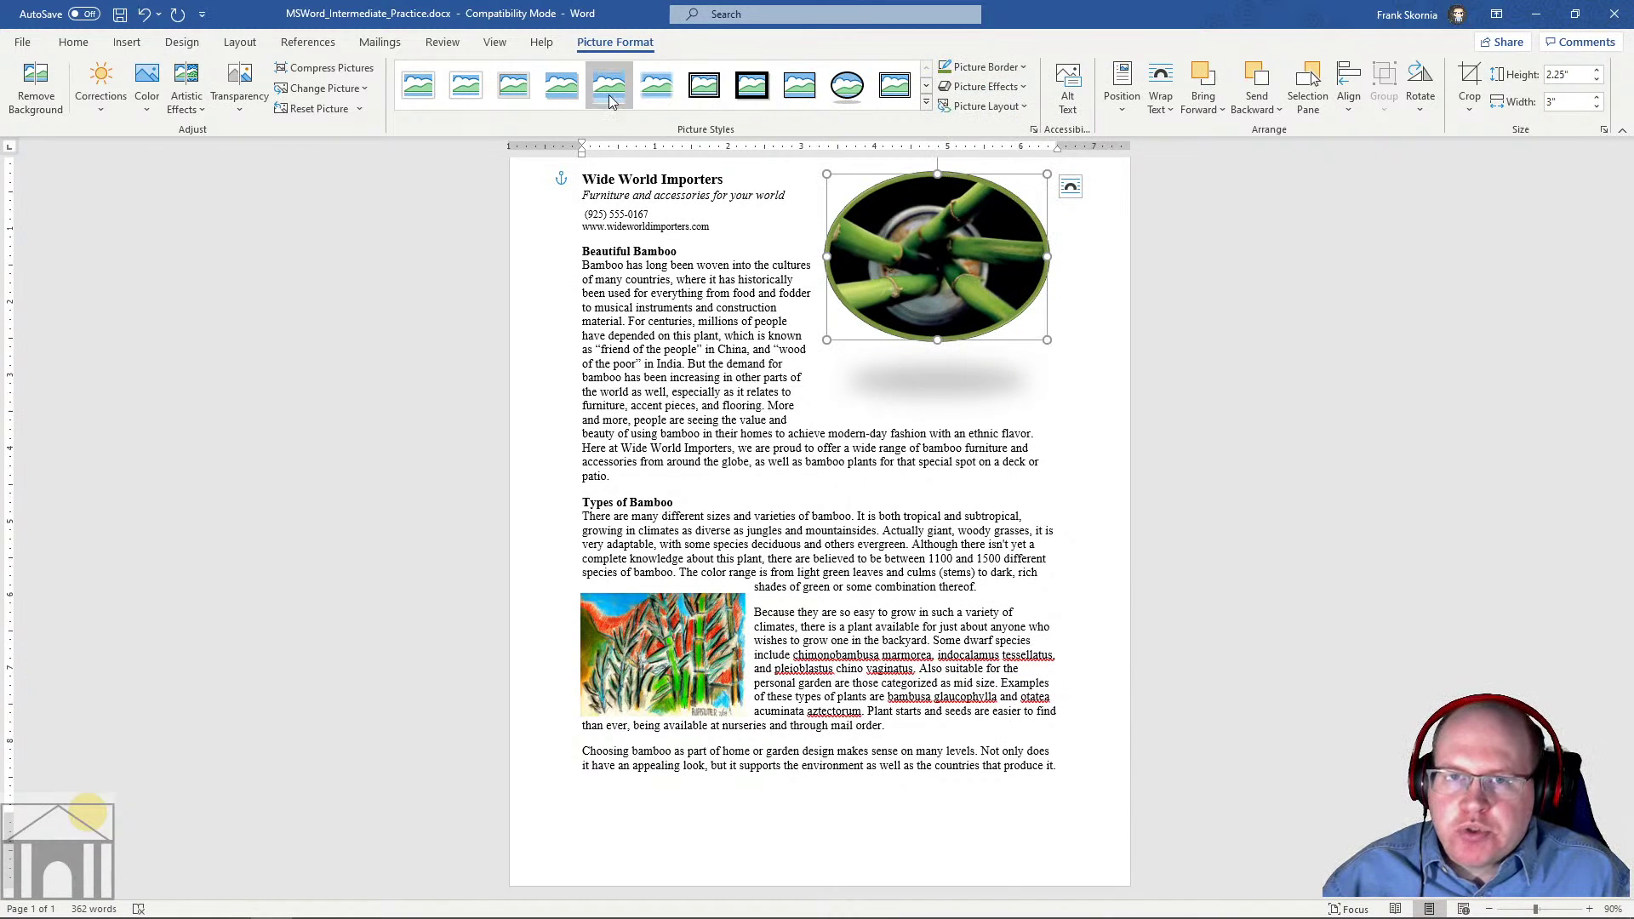
click(566, 96)
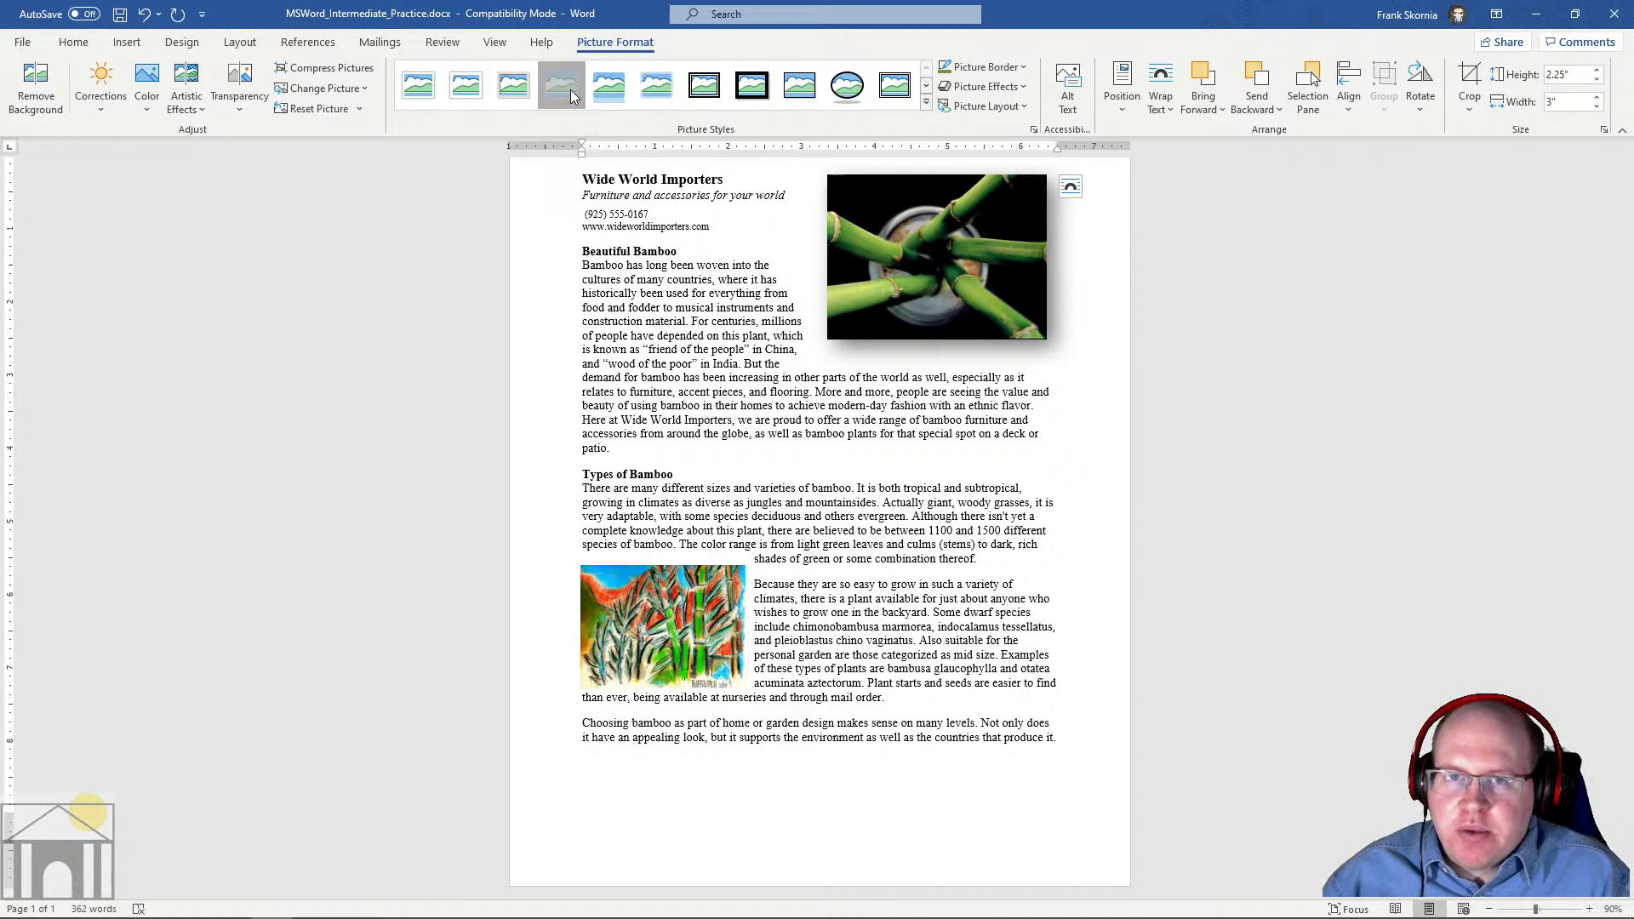
Add a 3 pt green border to the rectangular bamboo stalk picture and deselect it
click(985, 67)
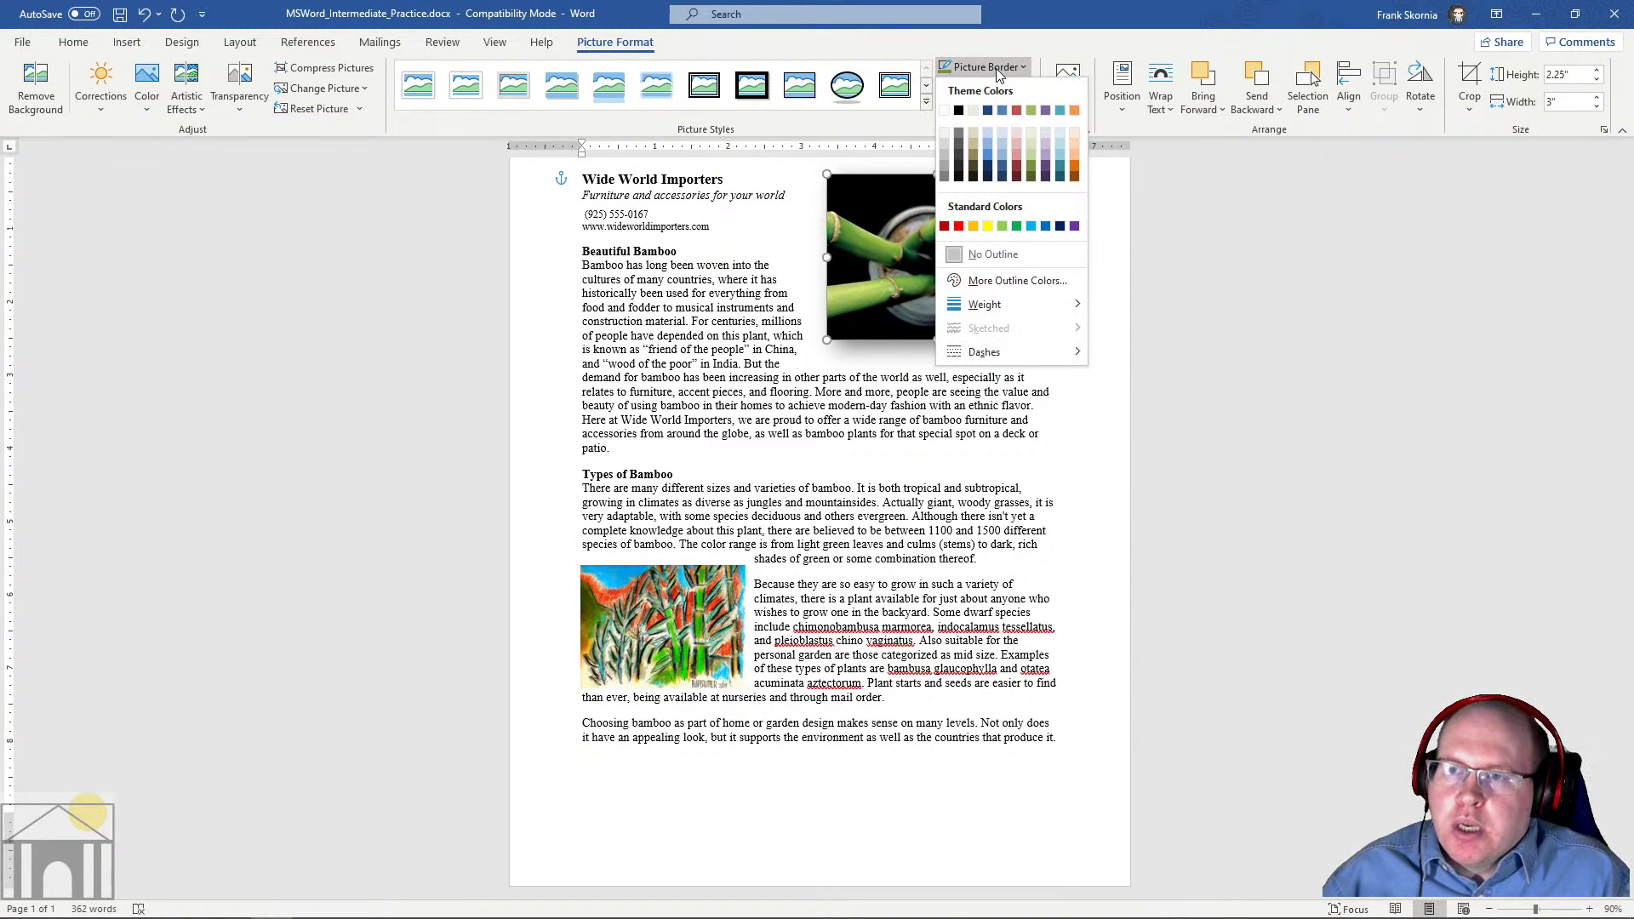
mouse_move(1032, 313)
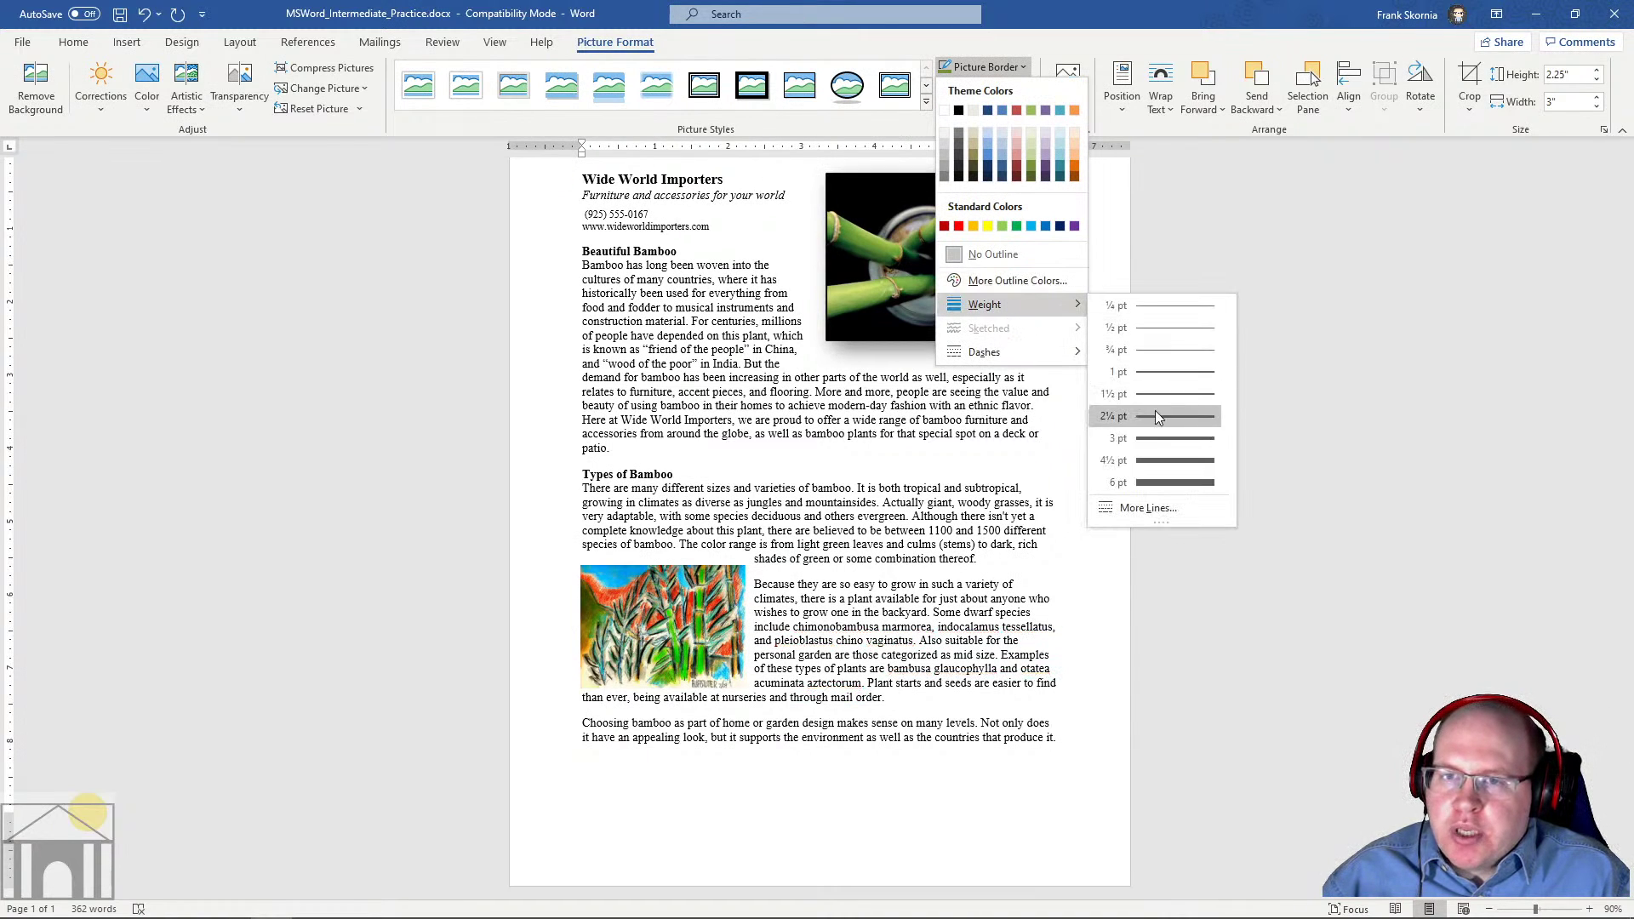
click(1149, 438)
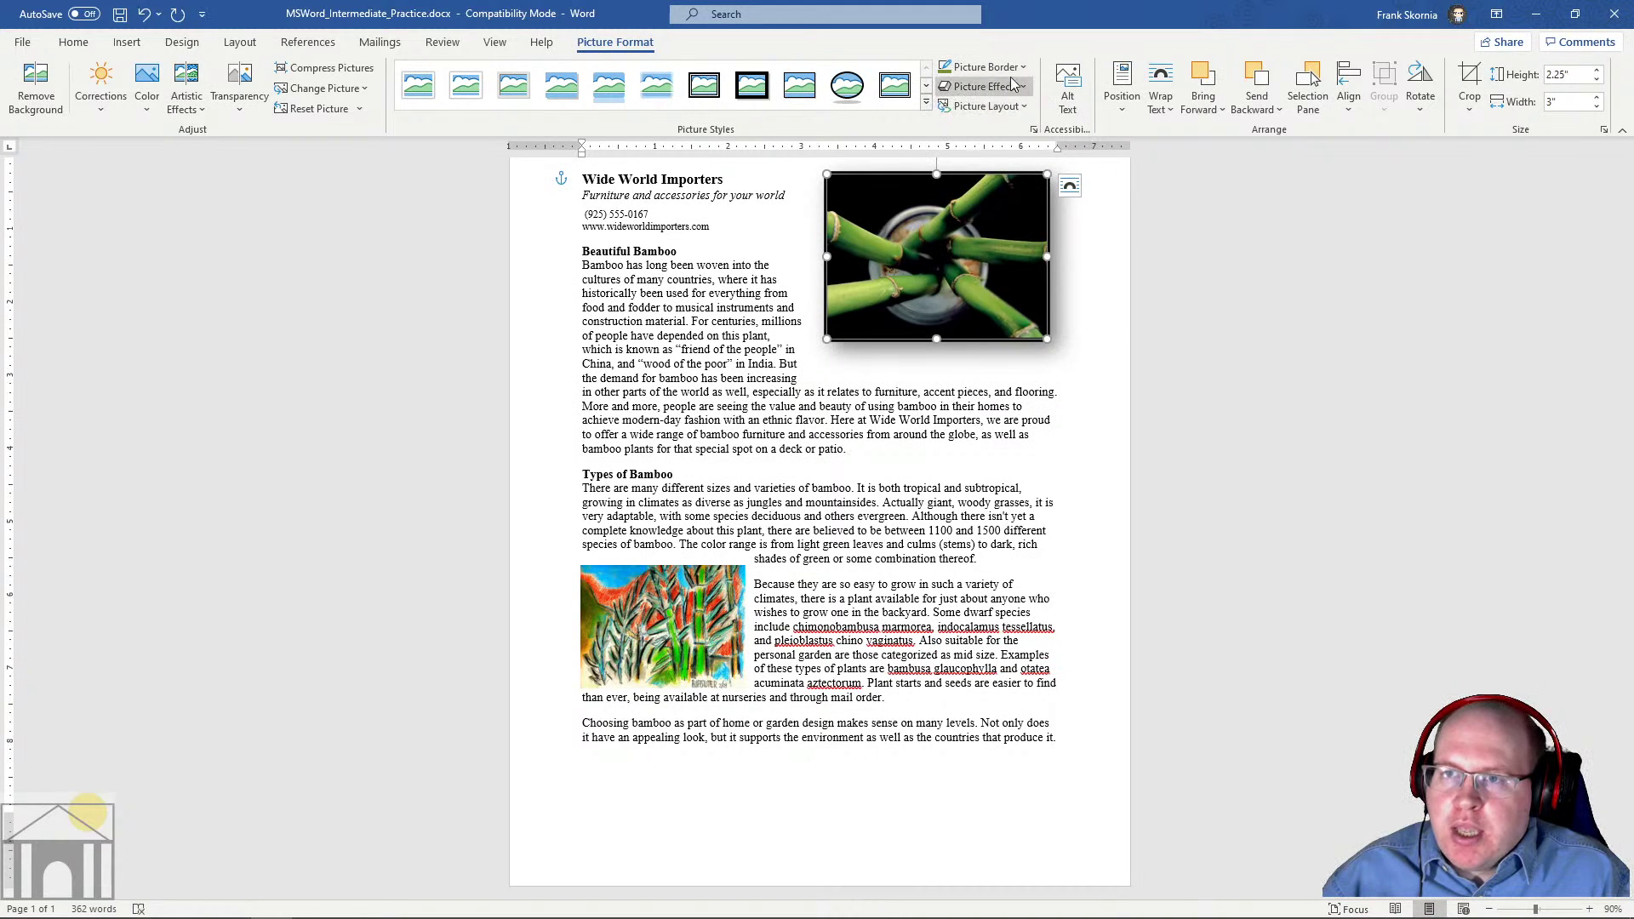
click(985, 67)
click(1031, 145)
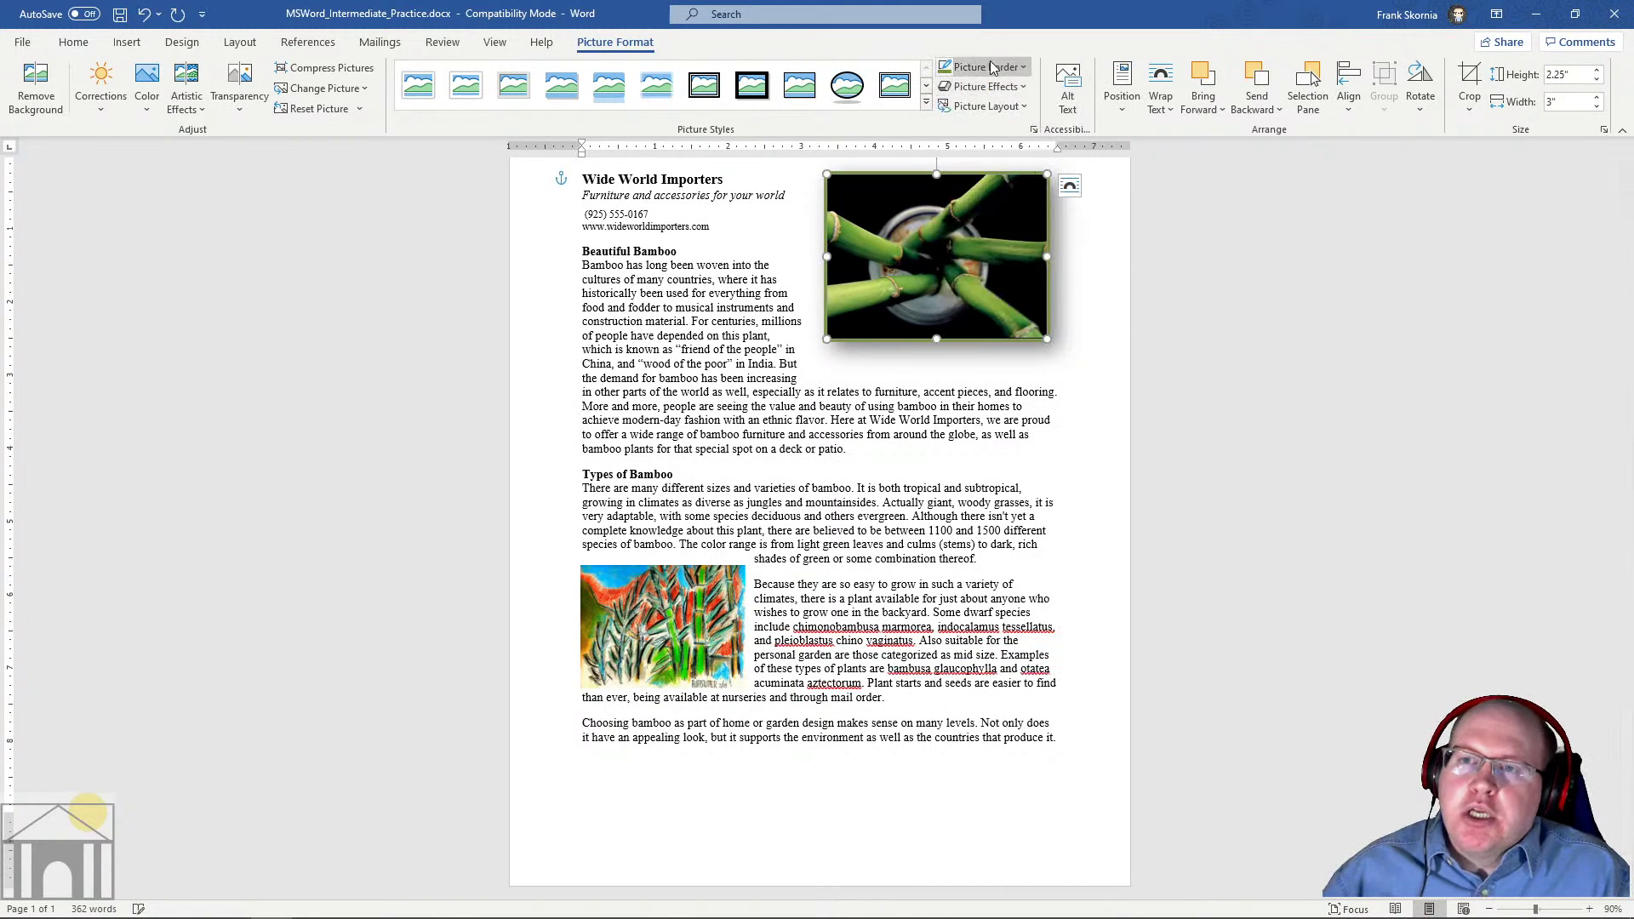
click(838, 392)
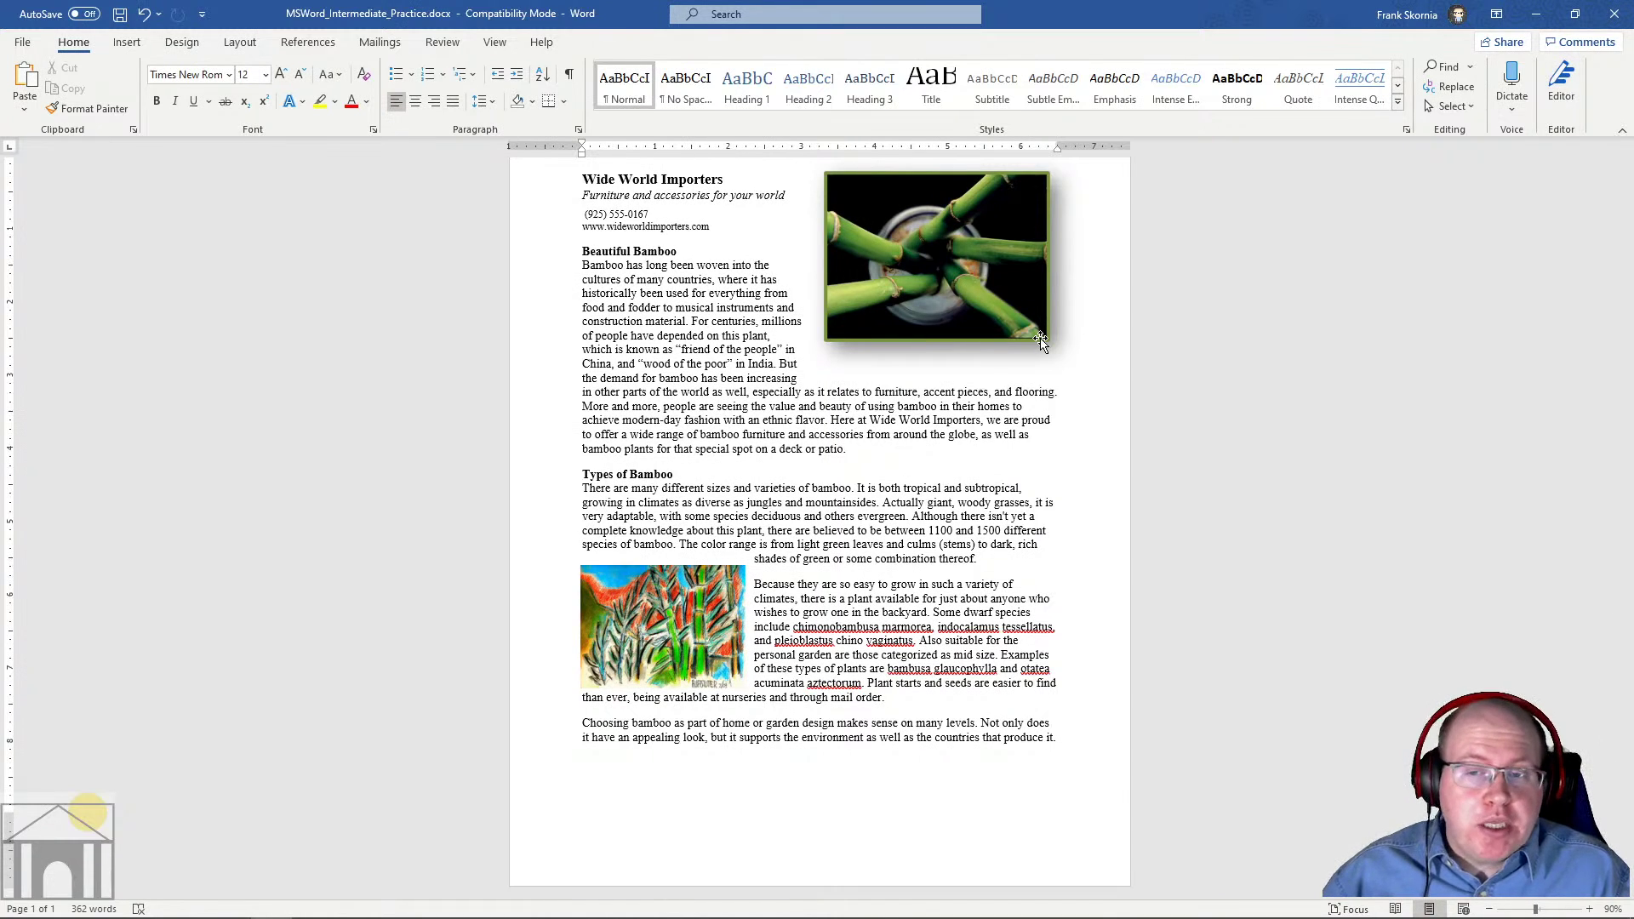
click(902, 255)
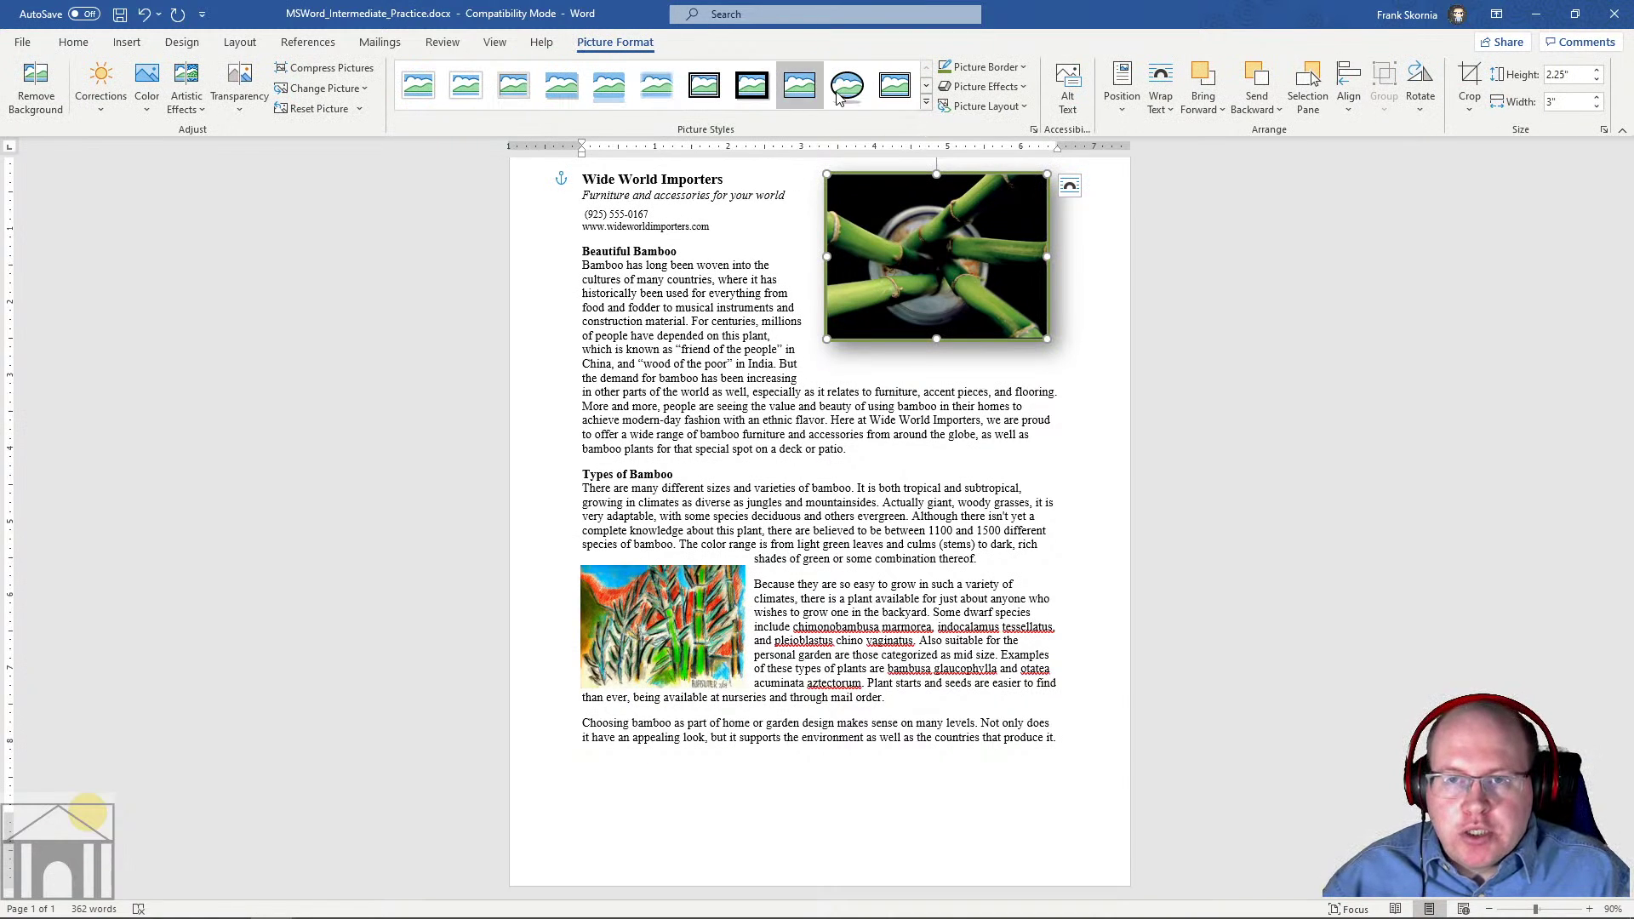
click(1020, 66)
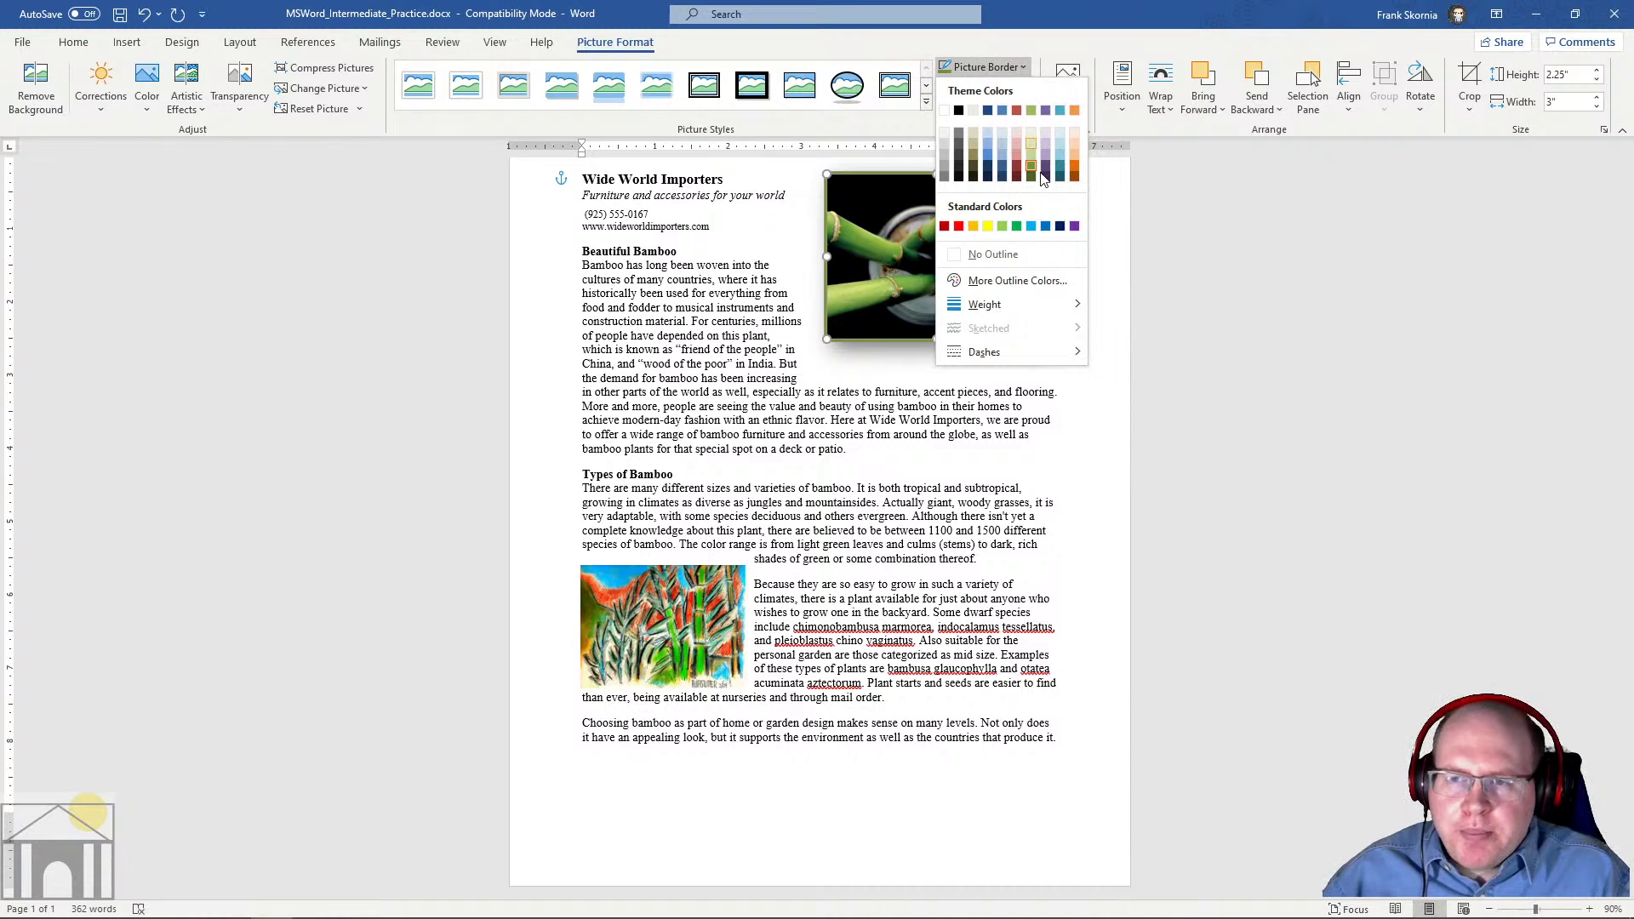
mouse_move(1003, 308)
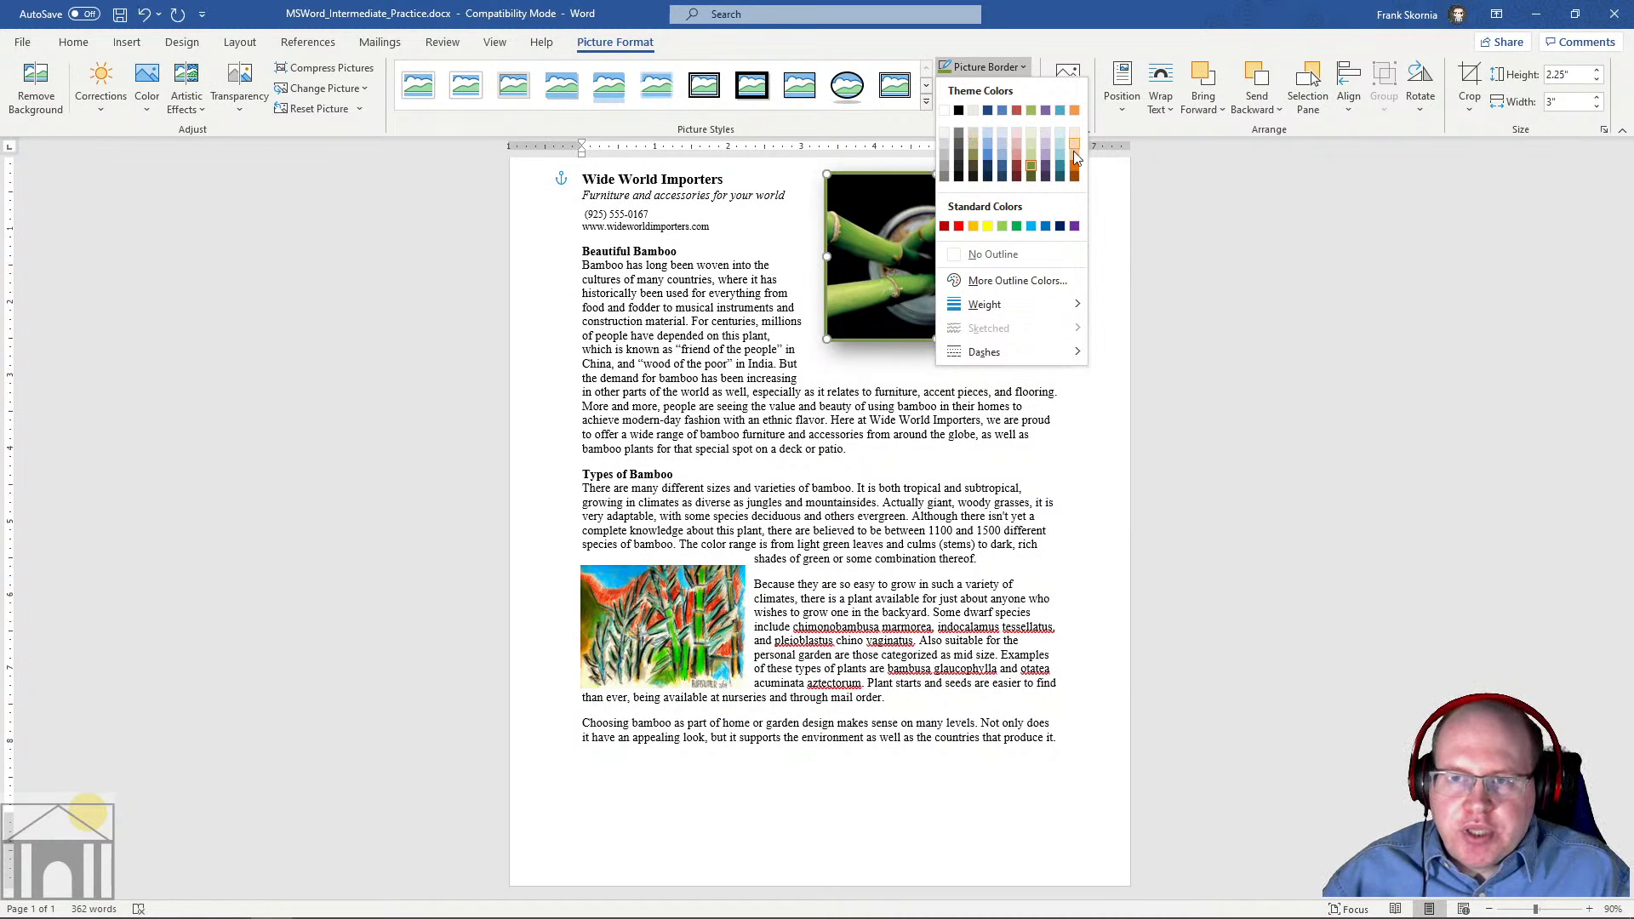
click(725, 321)
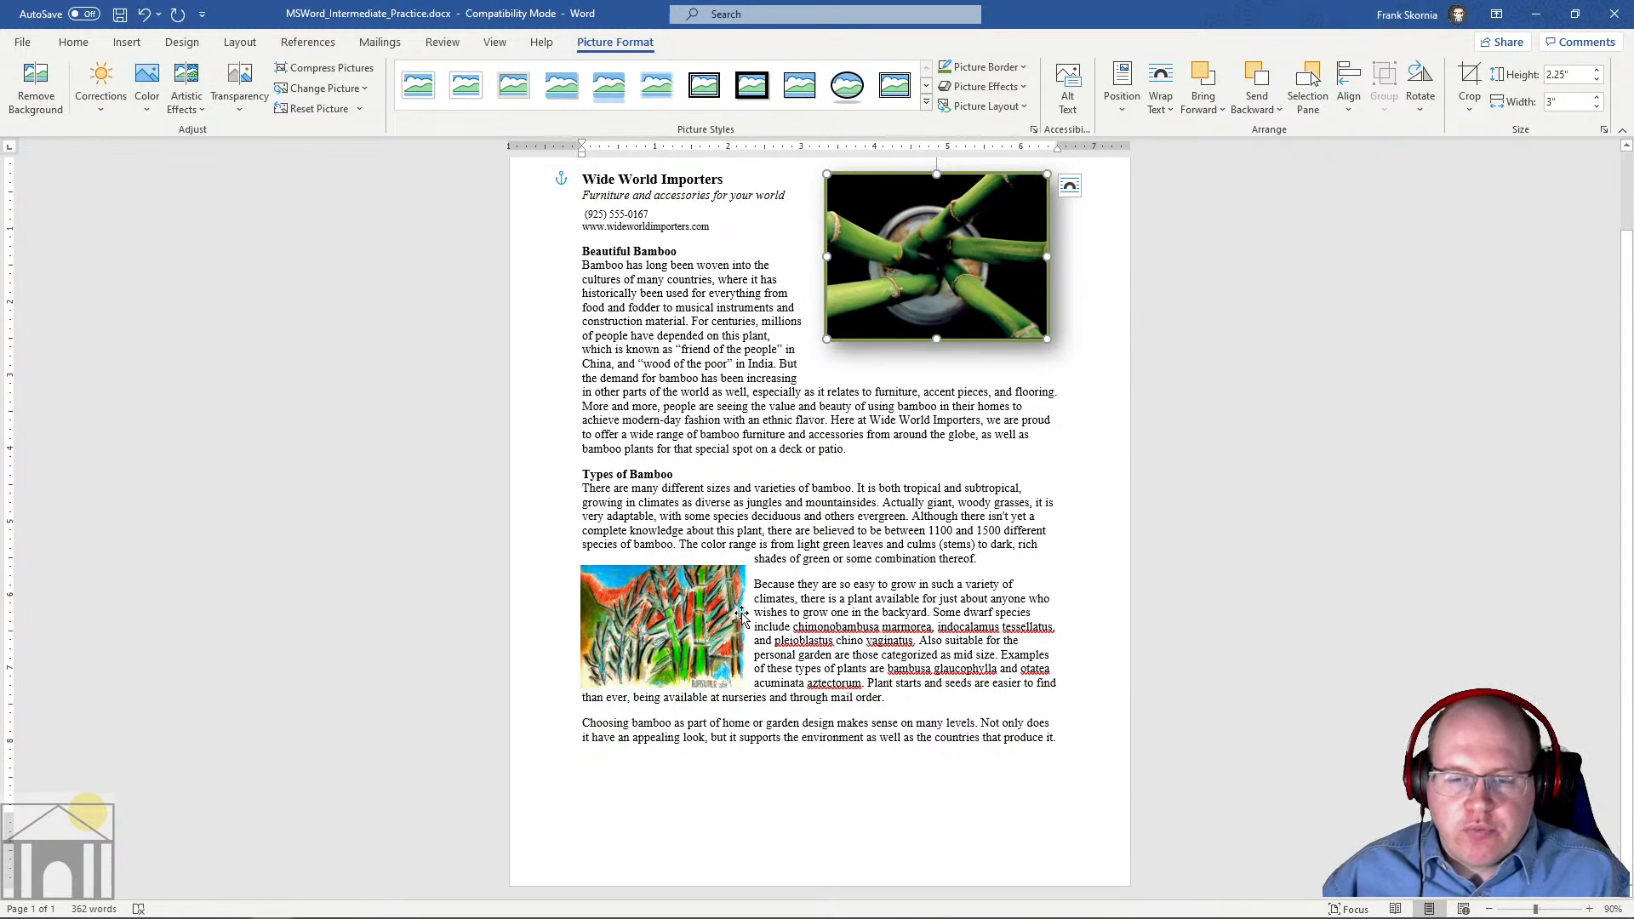
Add blank lines after the closing Choosing bamboo paragraph and insert a table with four columns and five rows there
click(1074, 759)
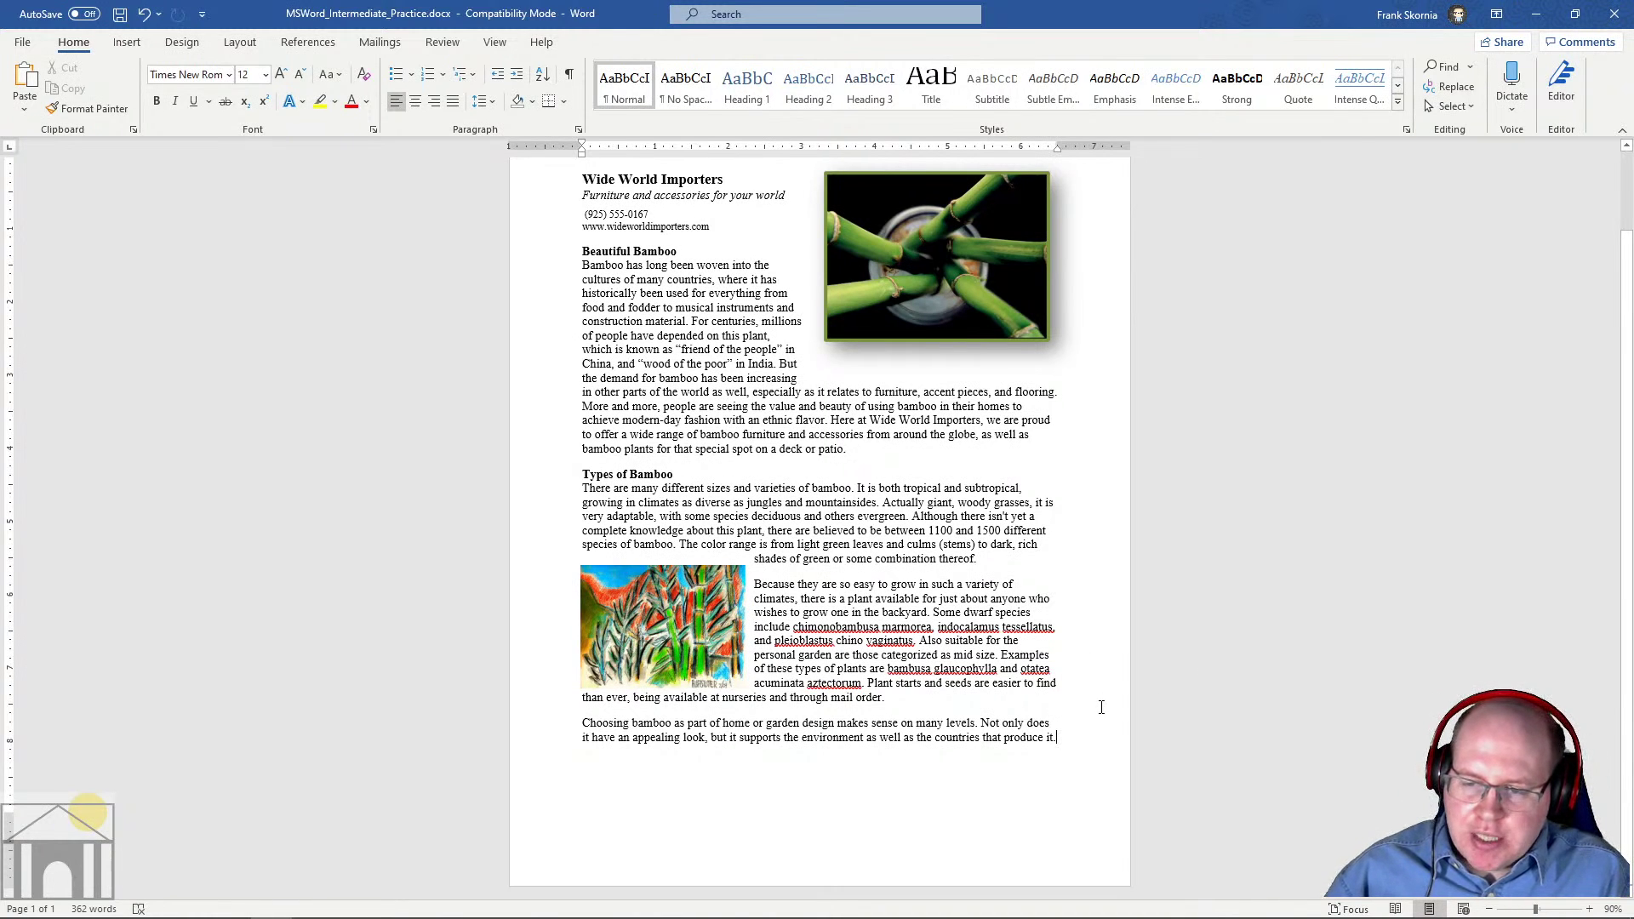
key(Return)
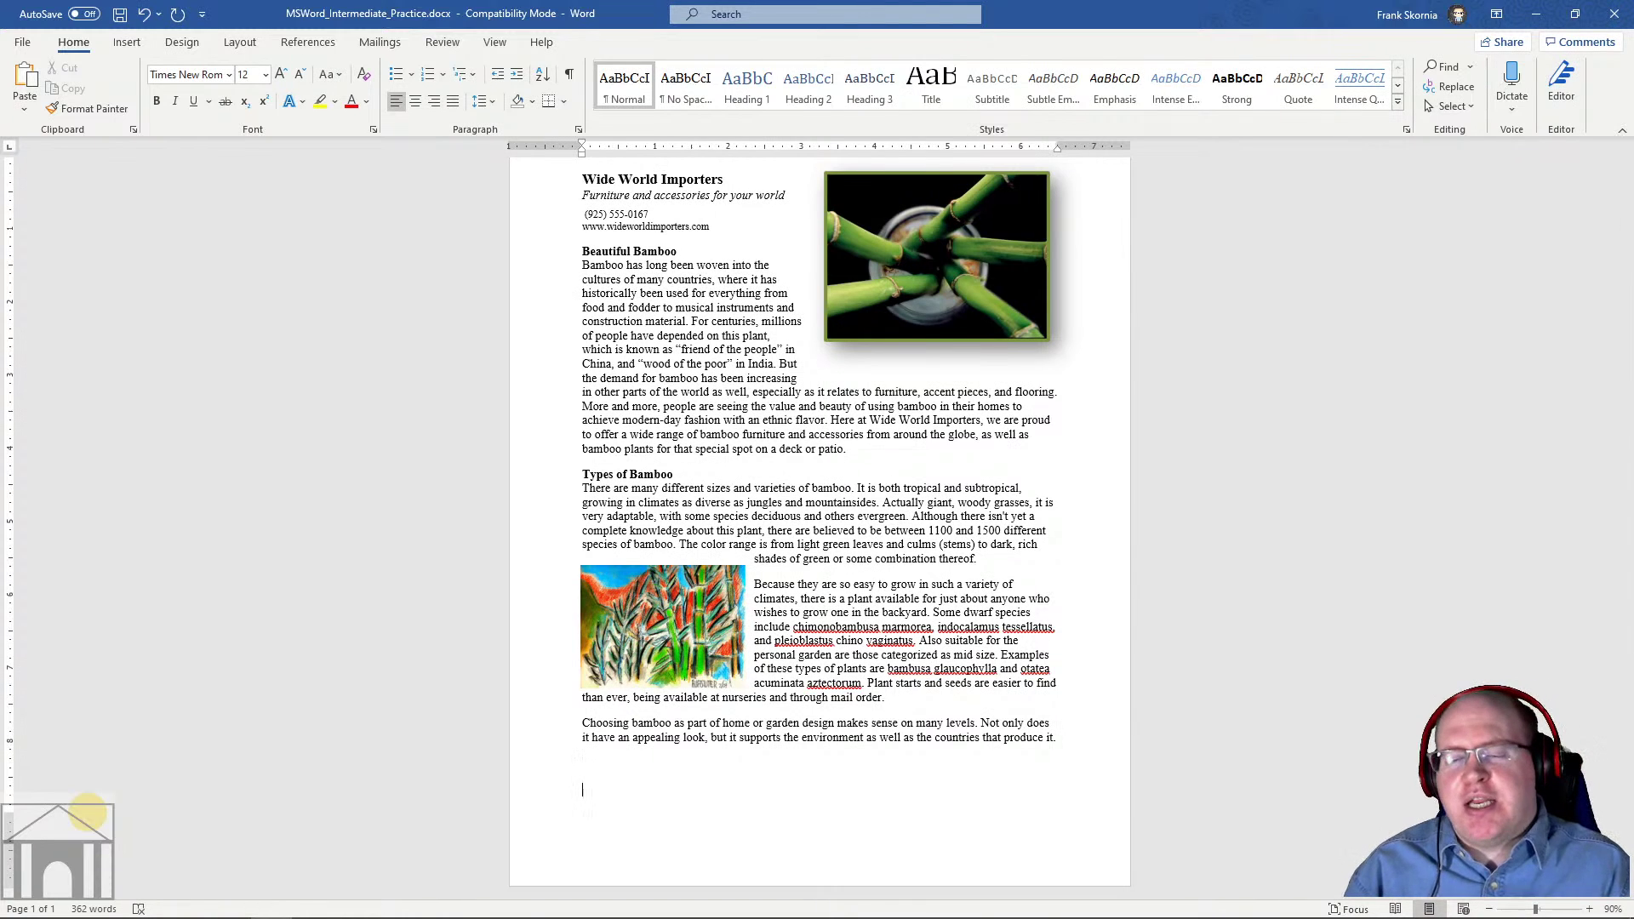
key(Return)
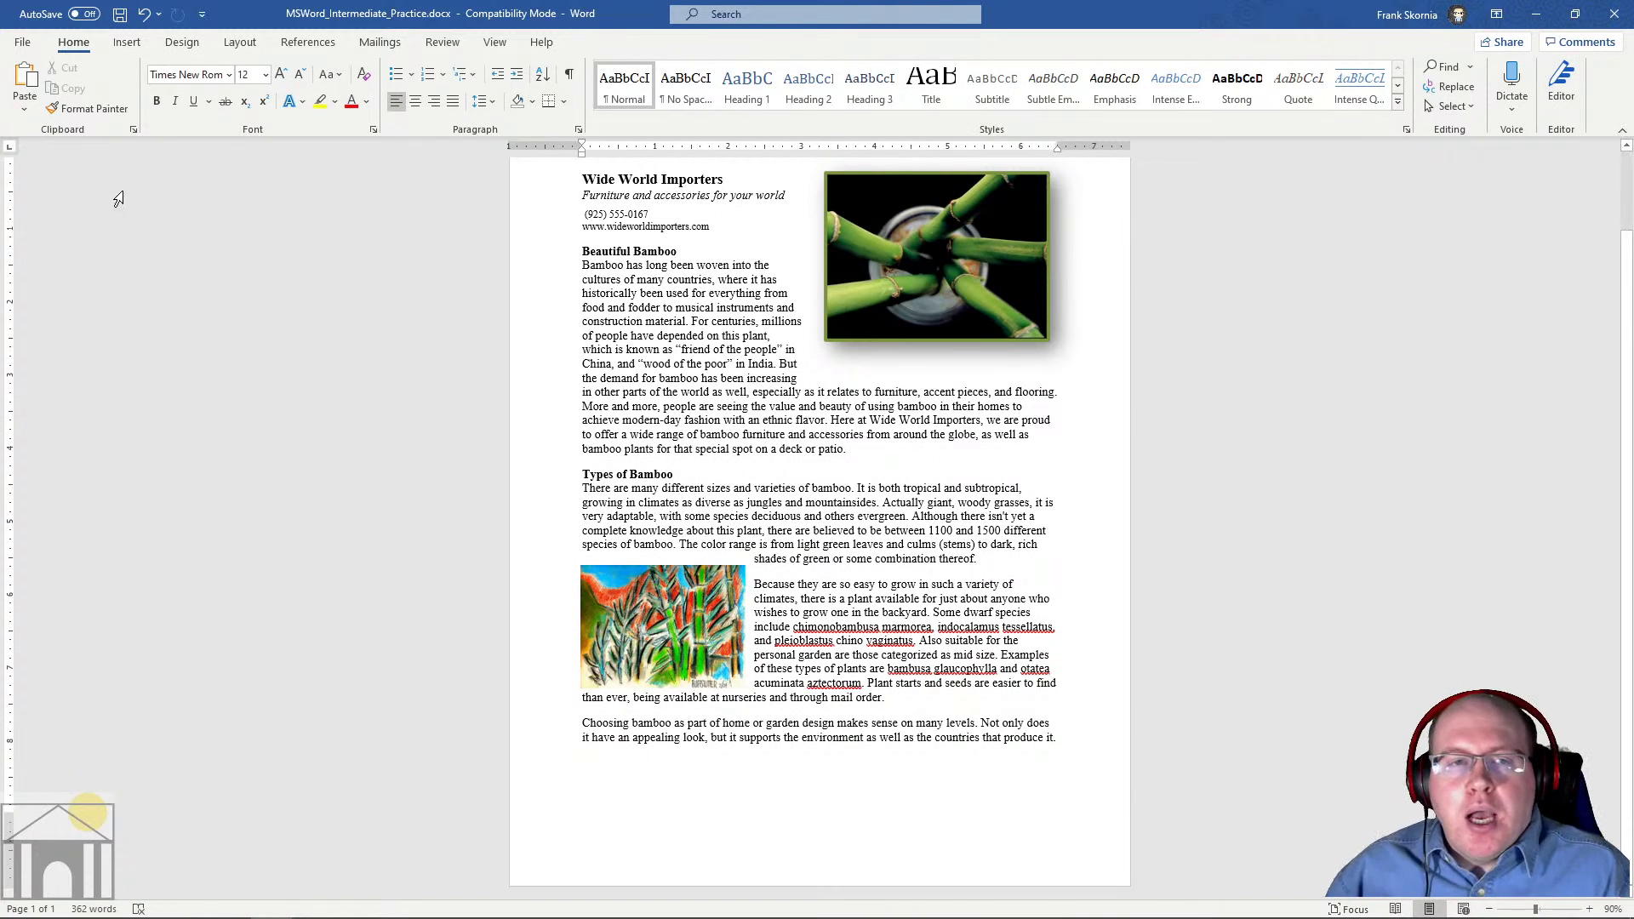
click(128, 44)
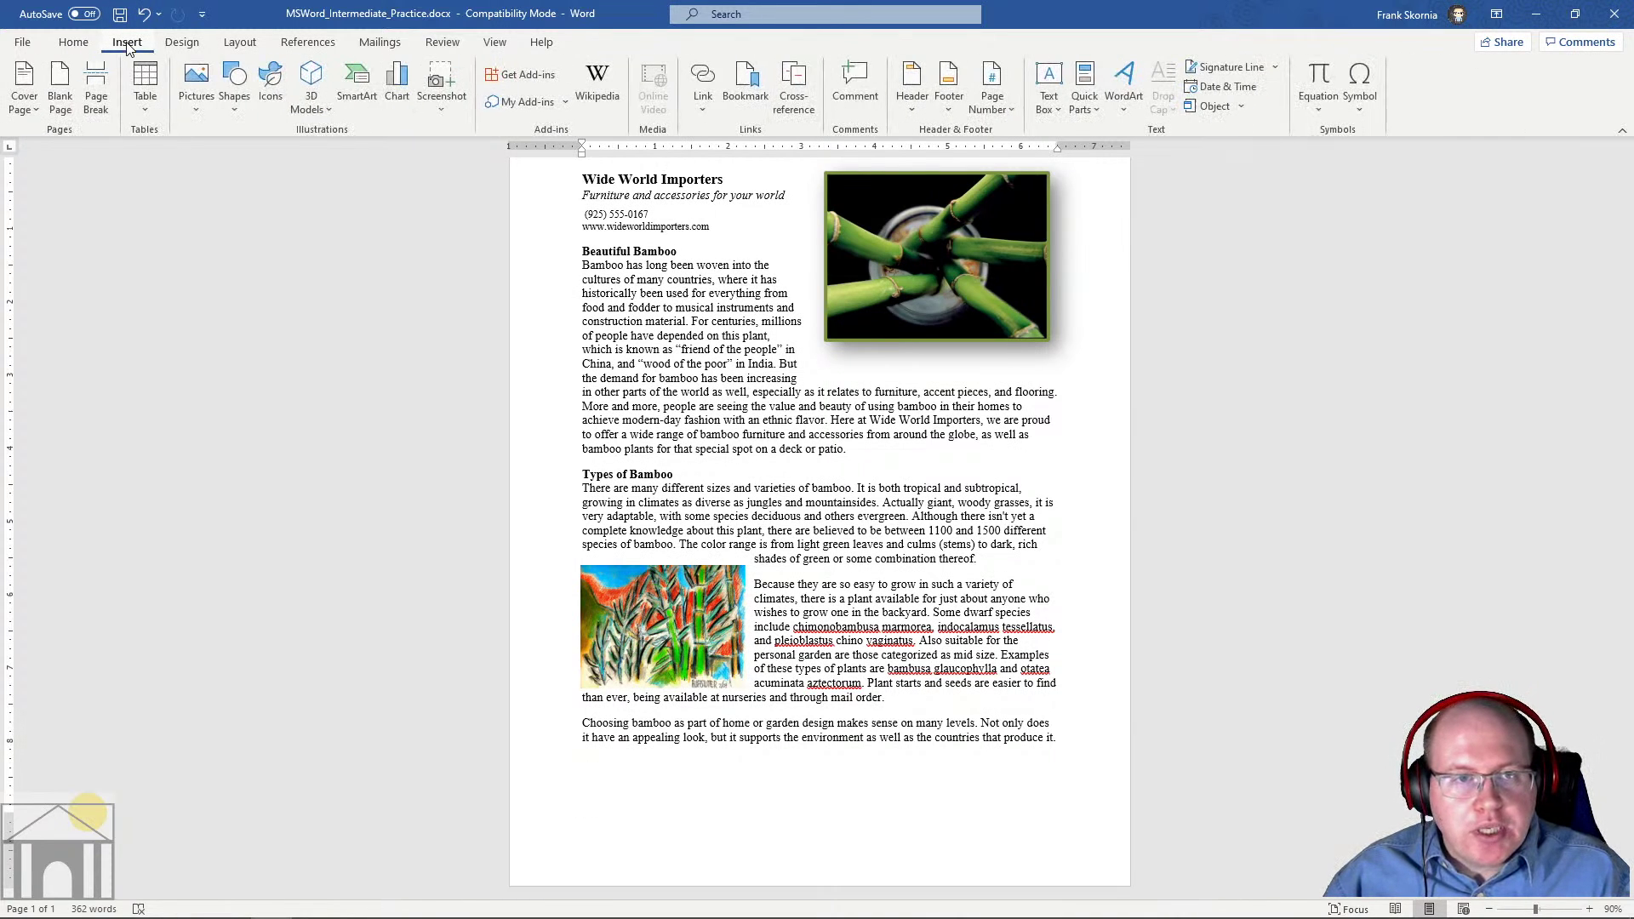
click(146, 95)
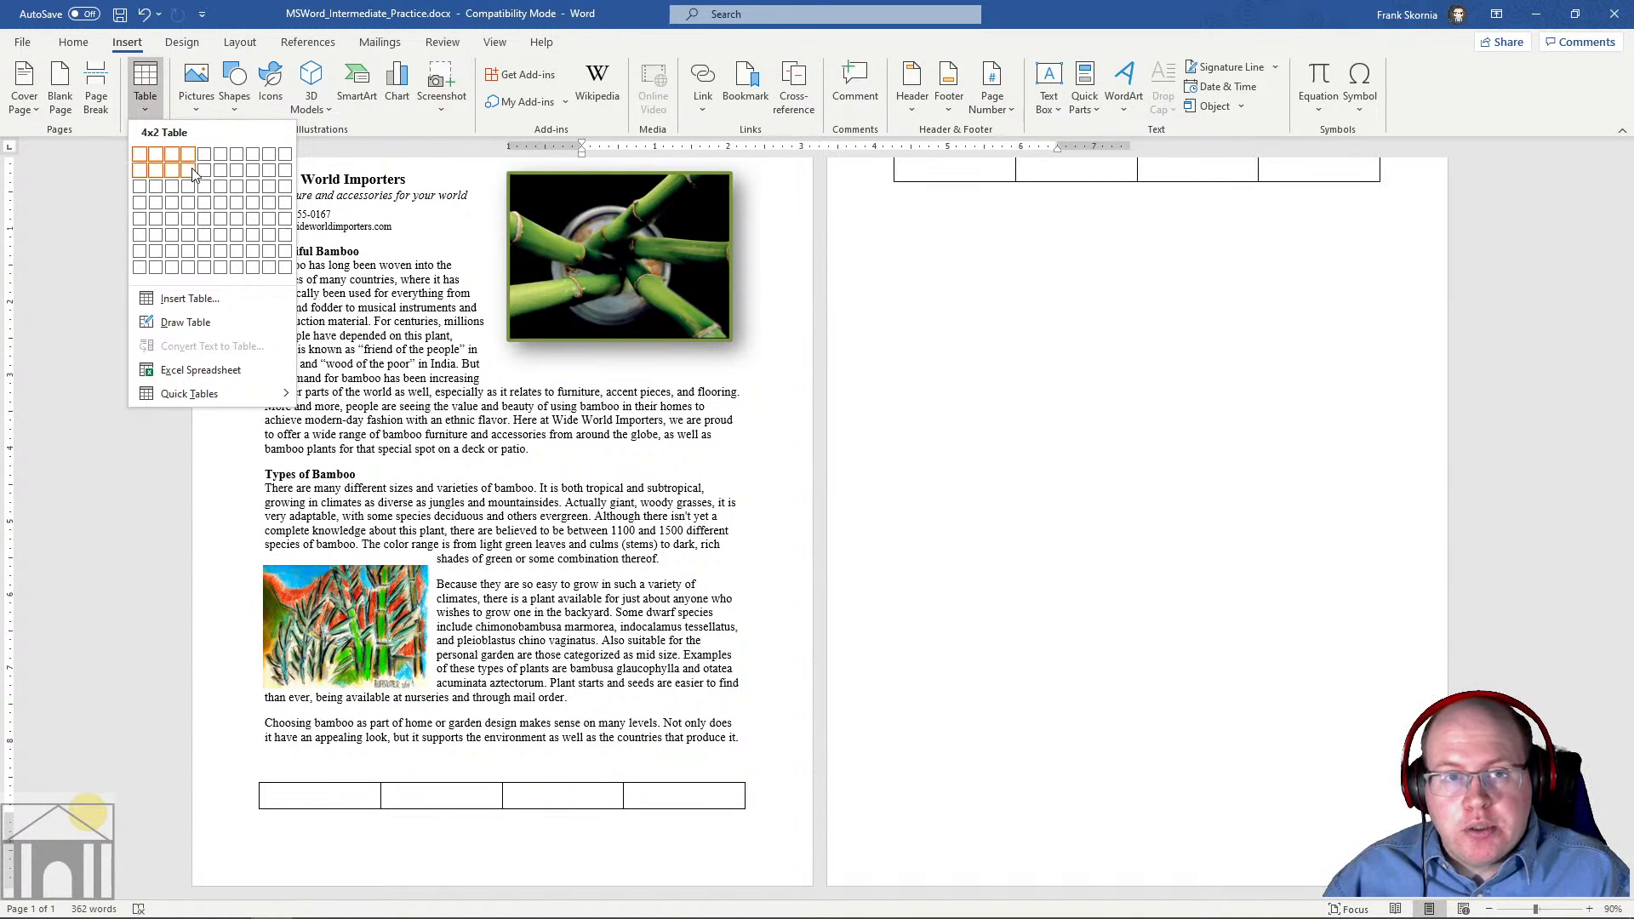
click(182, 224)
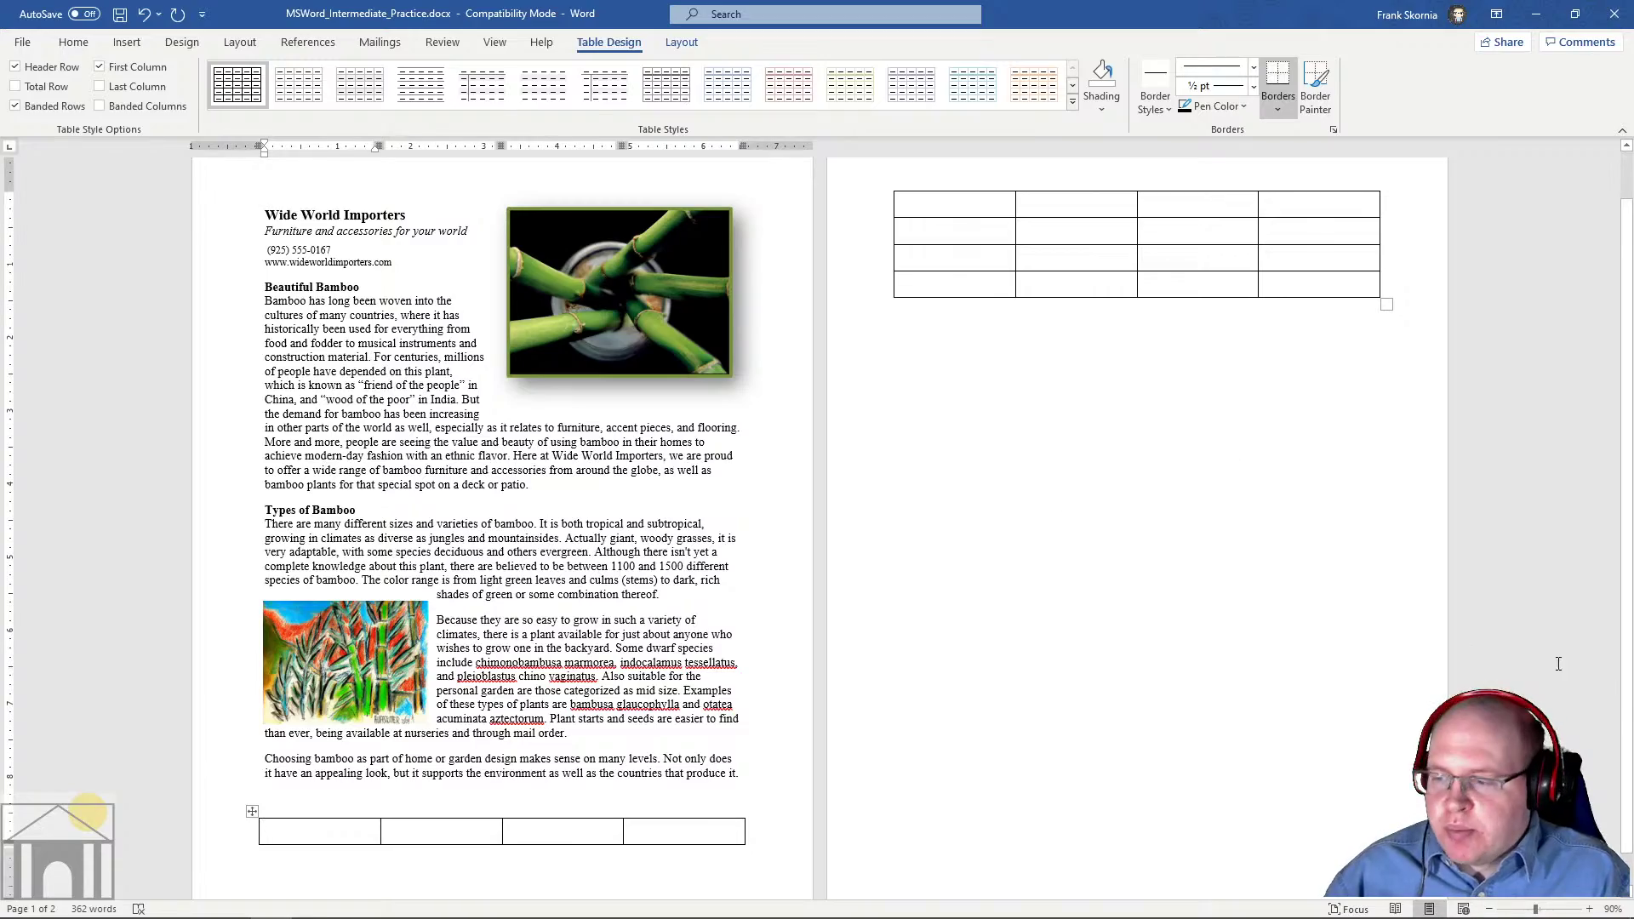
Zoom to 130% and move the whole table onto the second page from the blank line above it
click(1589, 909)
click(1589, 909)
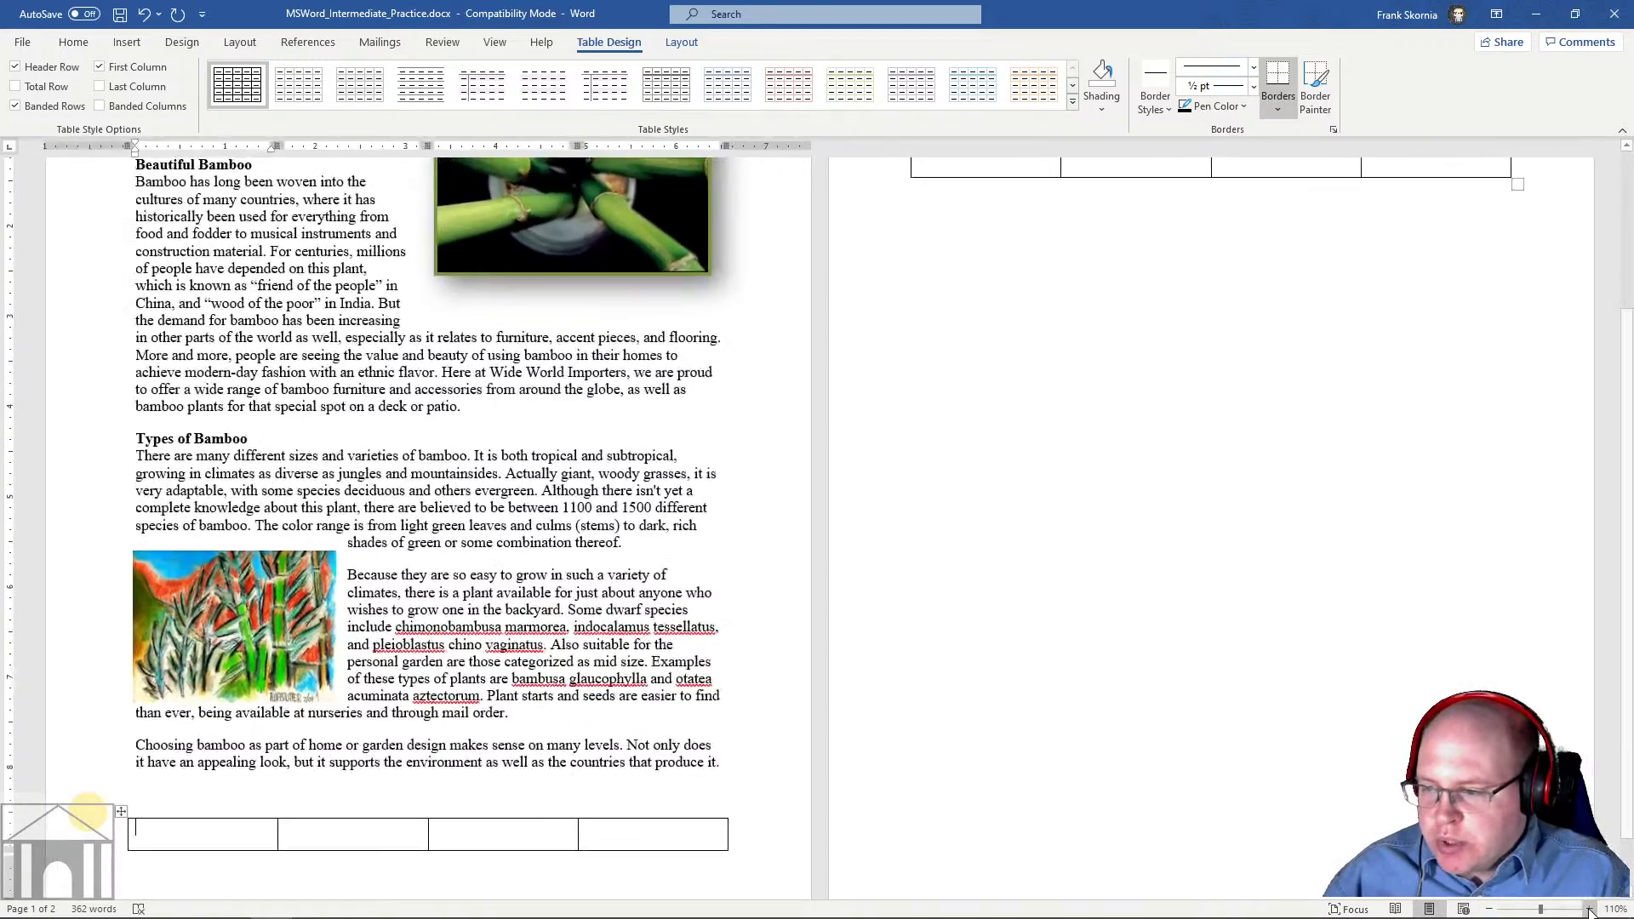
click(1589, 909)
click(1589, 909)
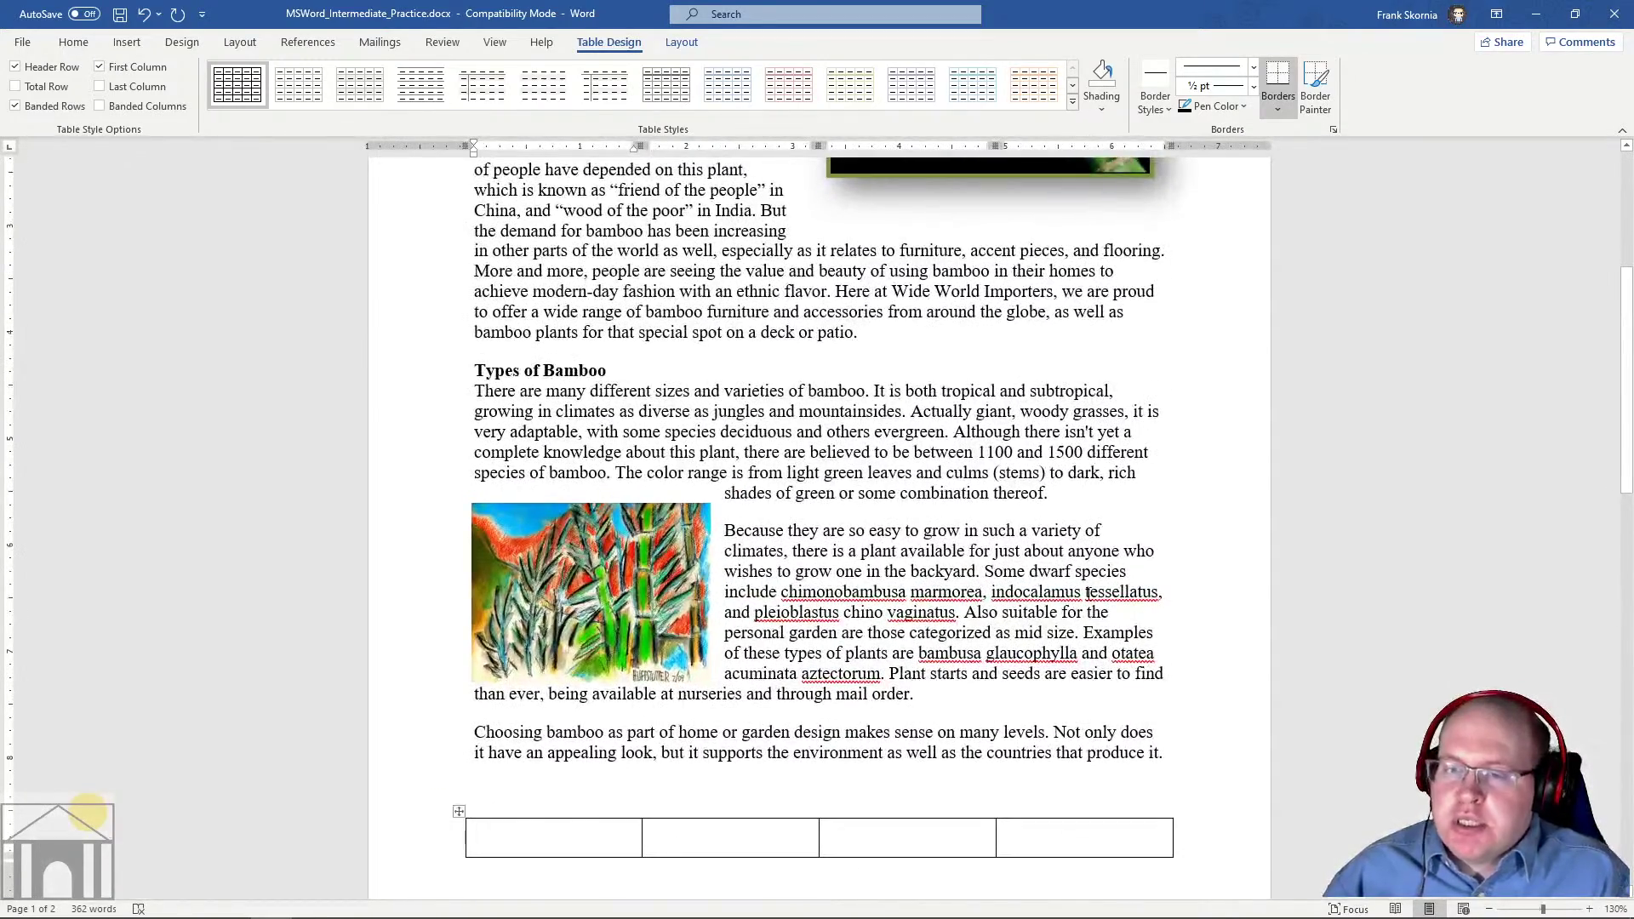
scroll(1087, 592, down, 1)
click(840, 664)
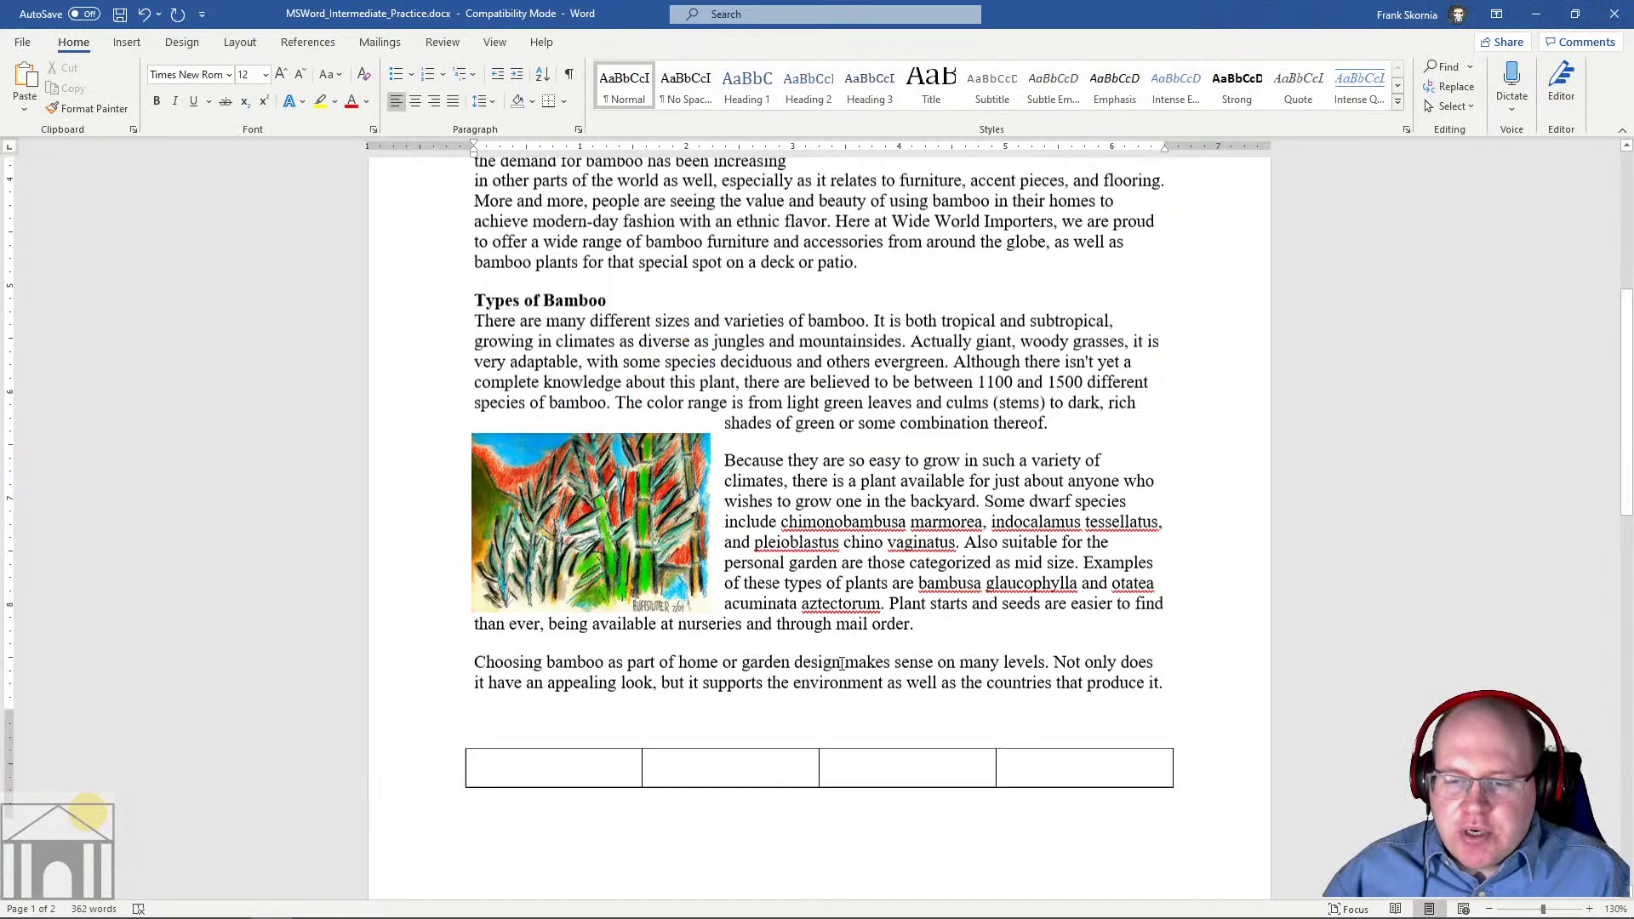
scroll(841, 664, down, 5)
key(Down)
key(Down)
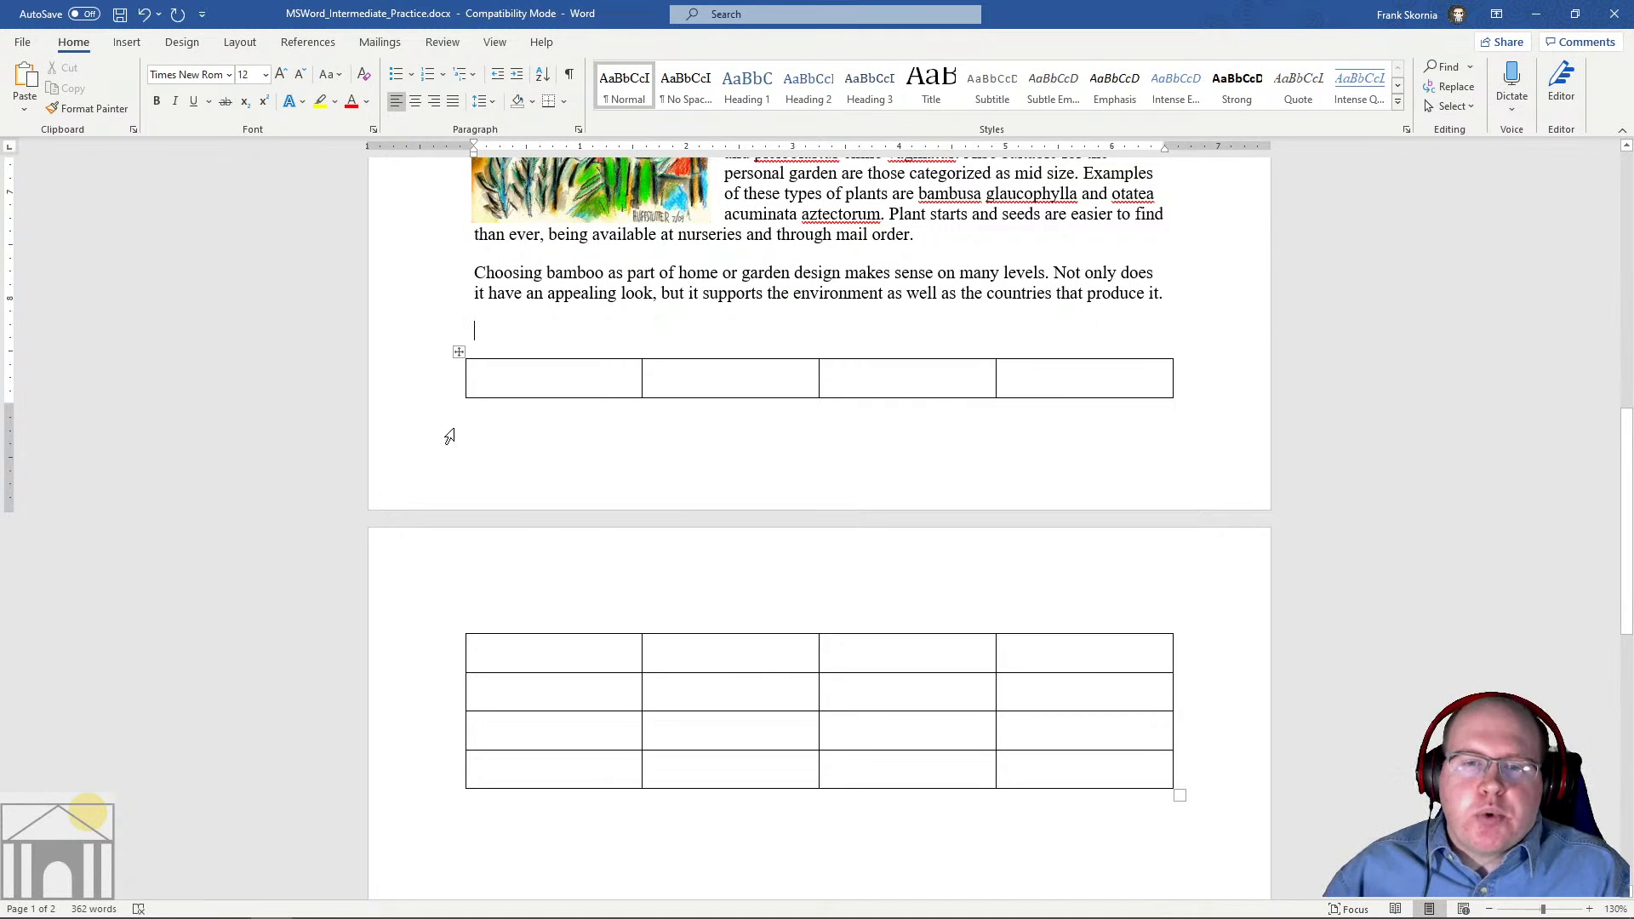
key(ctrl+z)
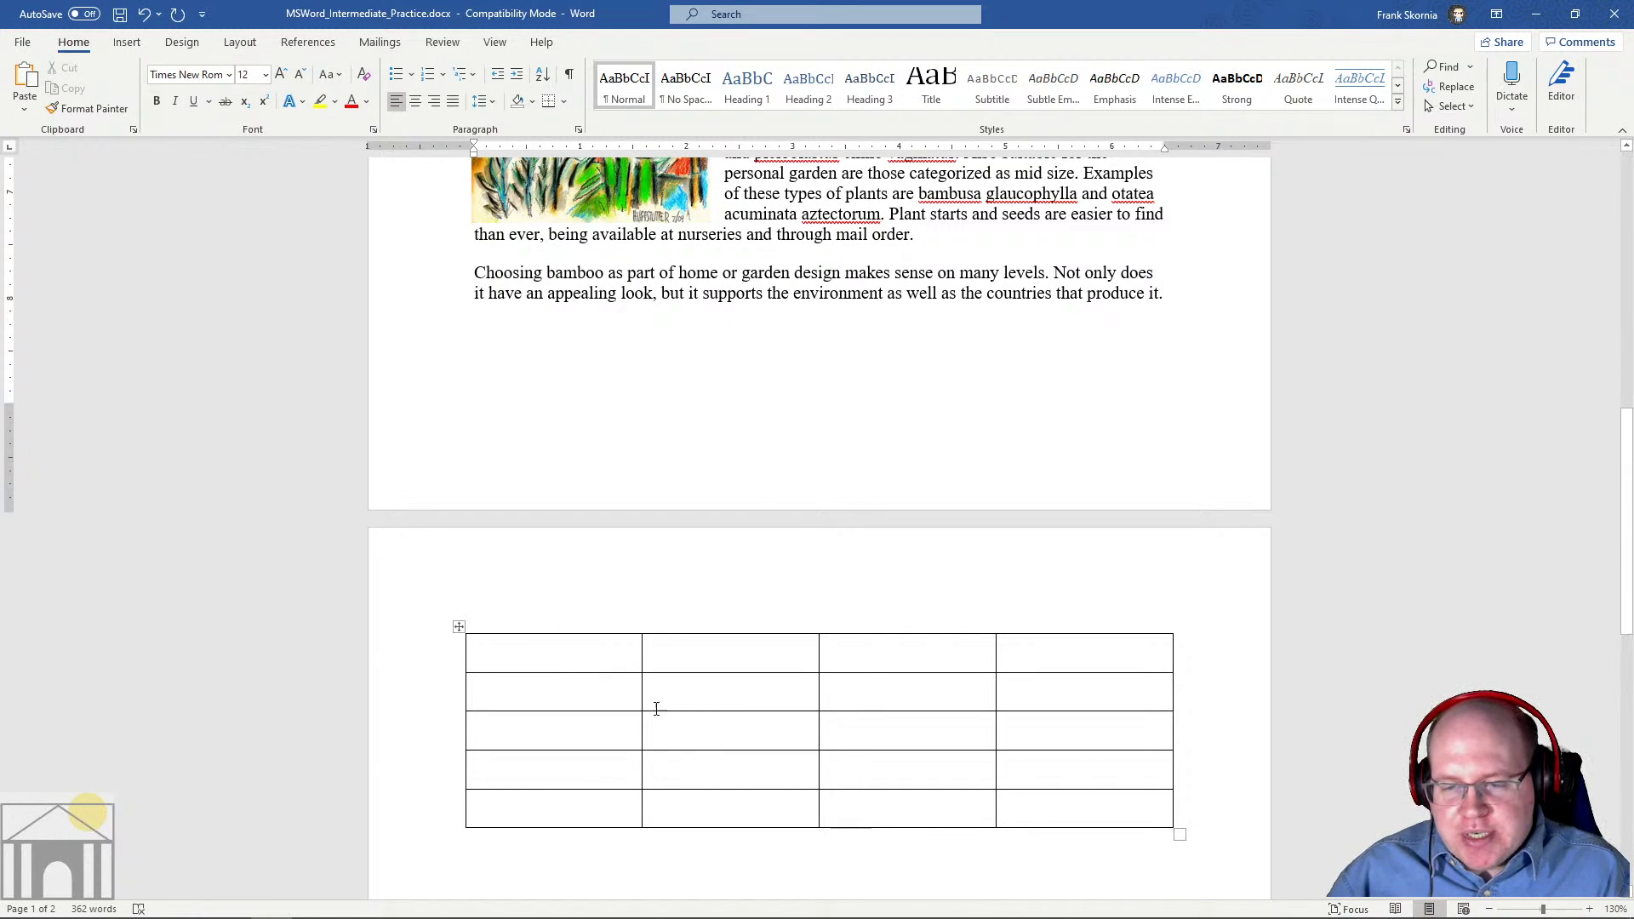
Place the cursor in the first cell of the table on the second page
scroll(718, 678, down, 2)
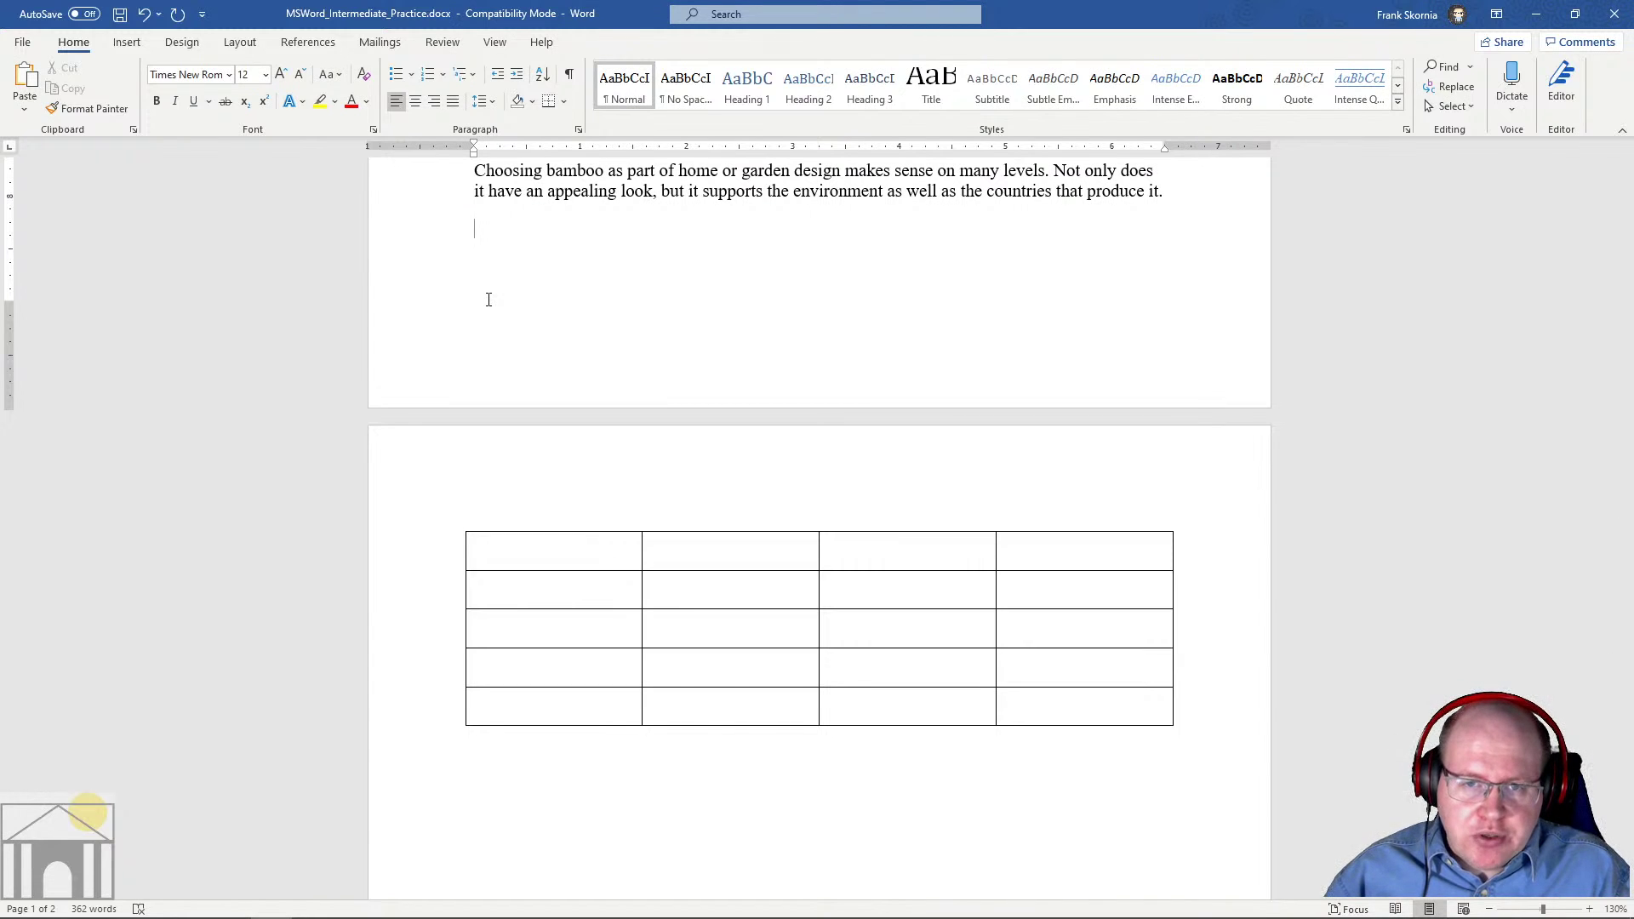
click(513, 549)
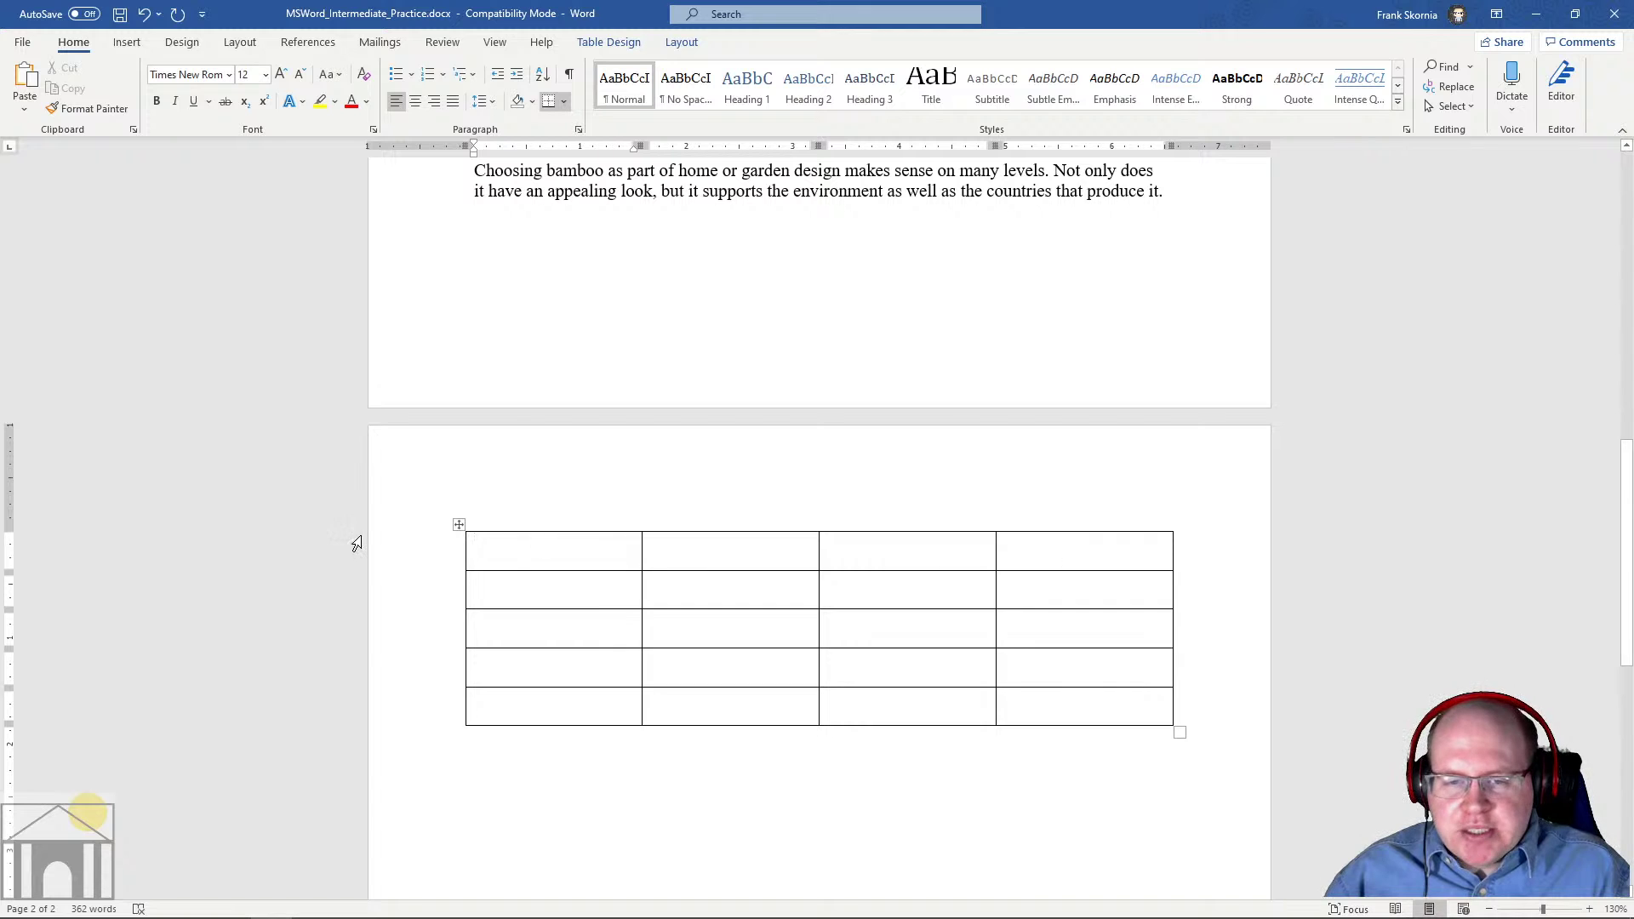
scroll(920, 399, up, 2)
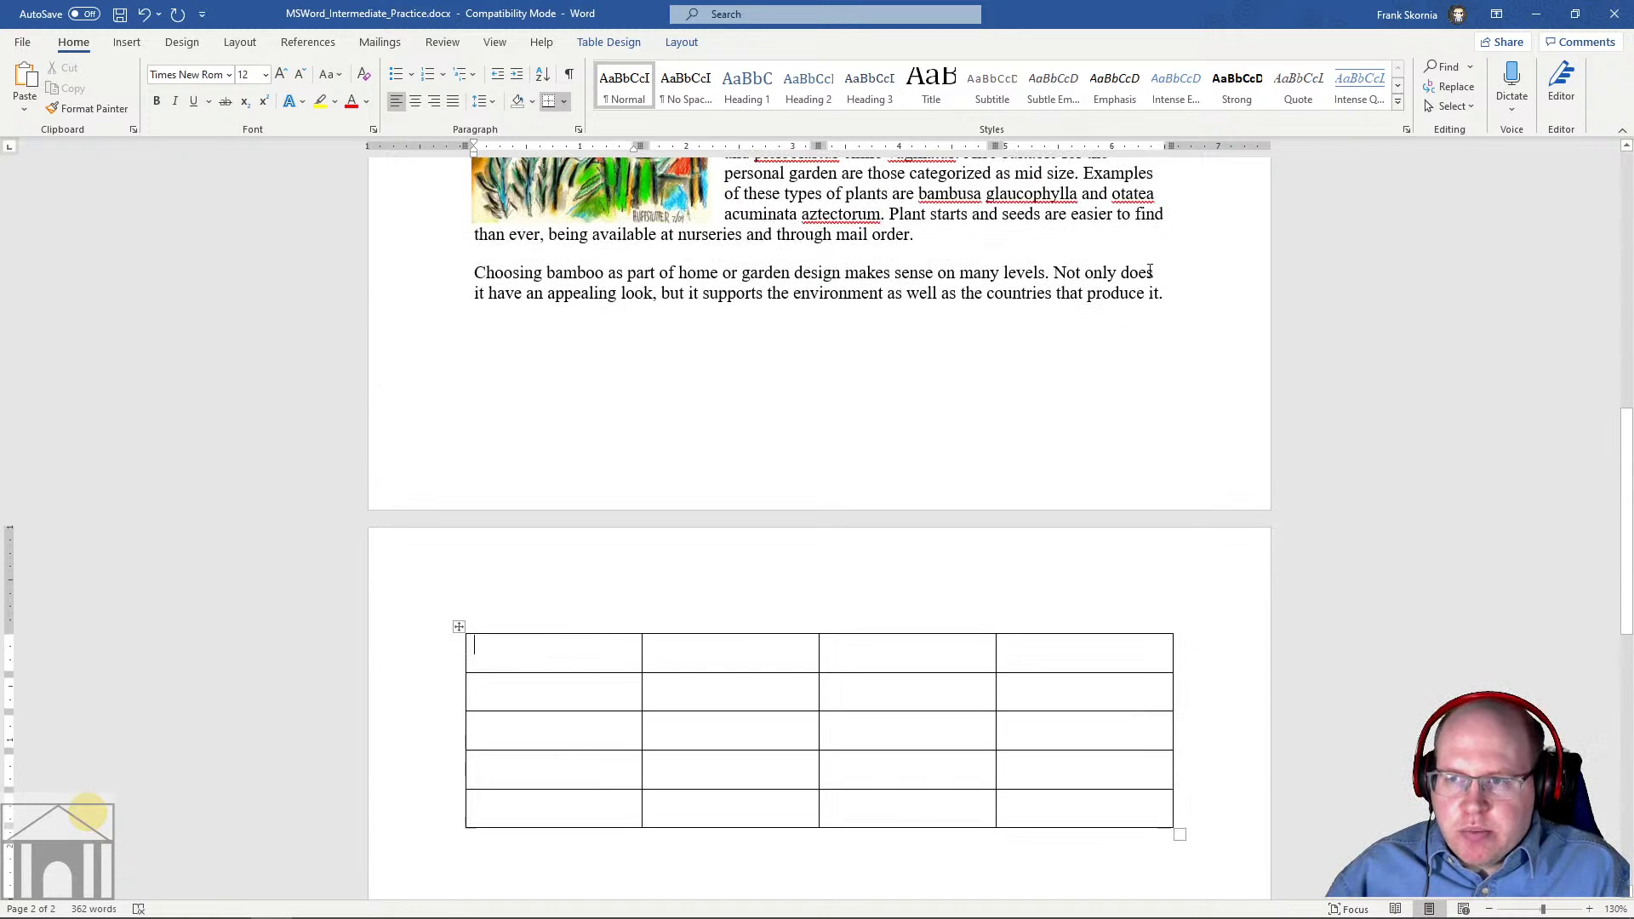
Enter "Typing Here" in the second cell of the table's third row
scroll(656, 391, down, 3)
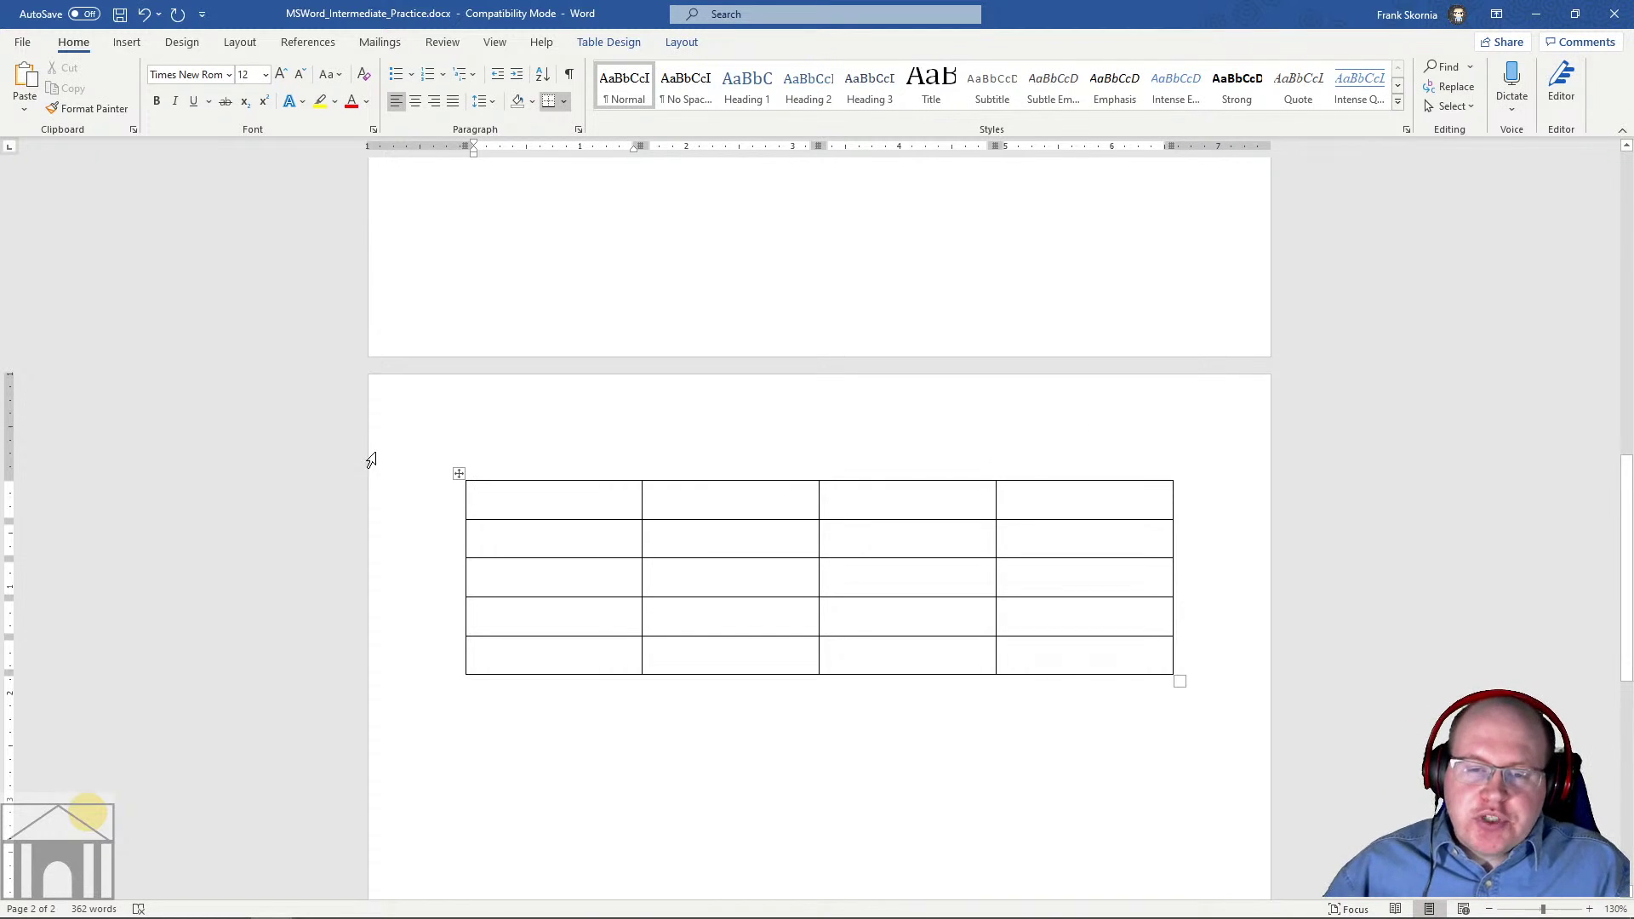
click(696, 546)
click(885, 543)
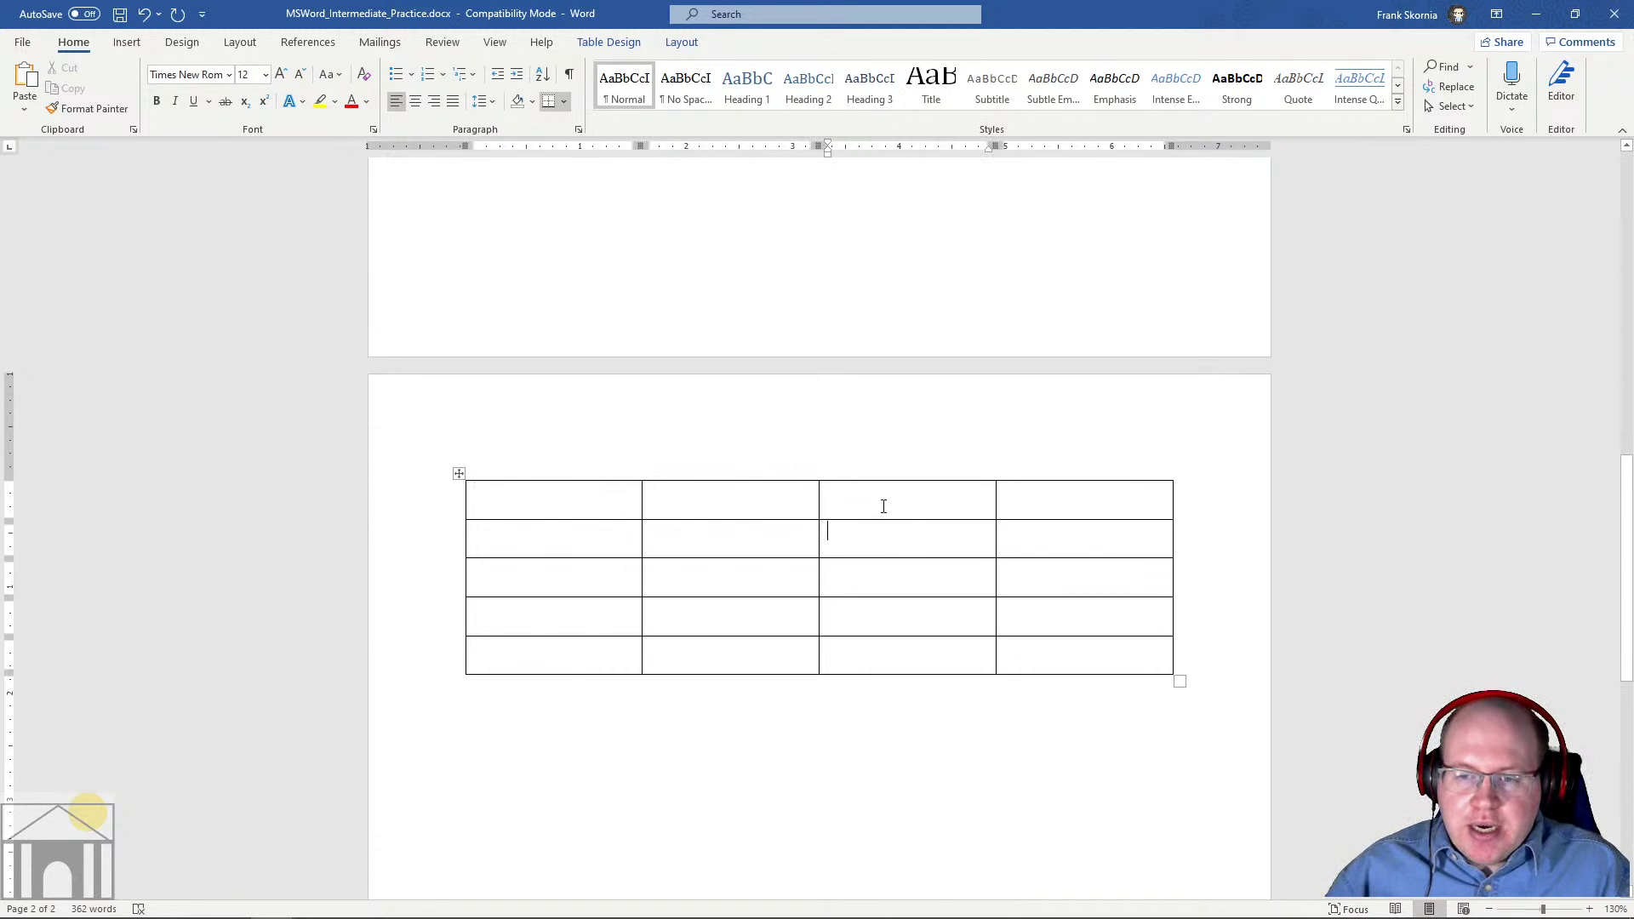
click(720, 583)
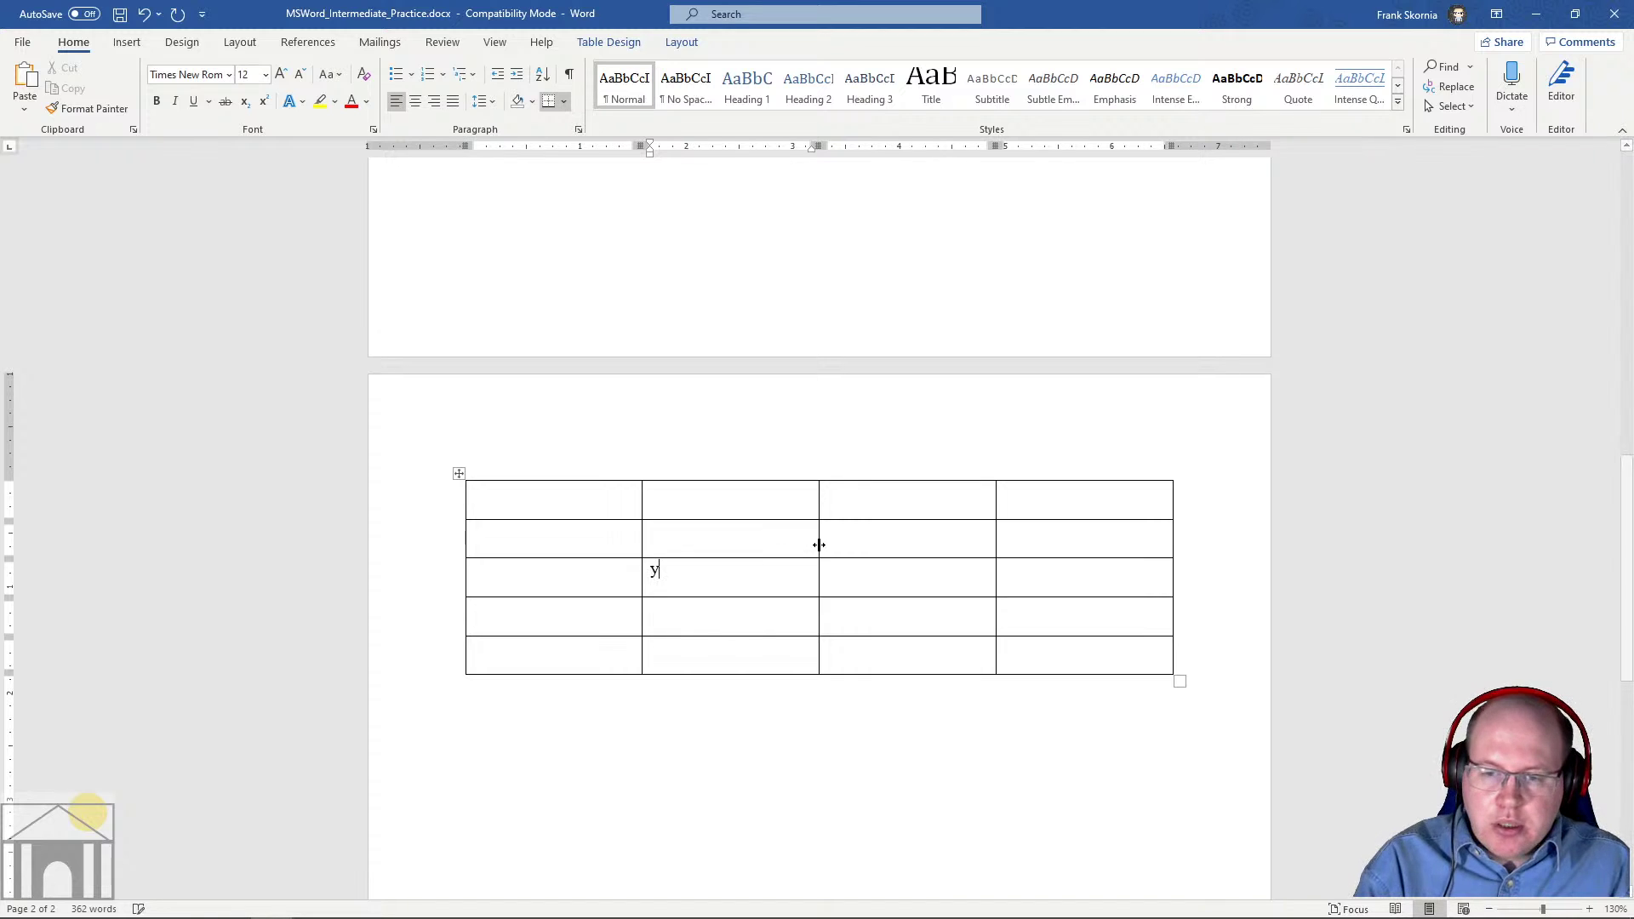
text(Typing )
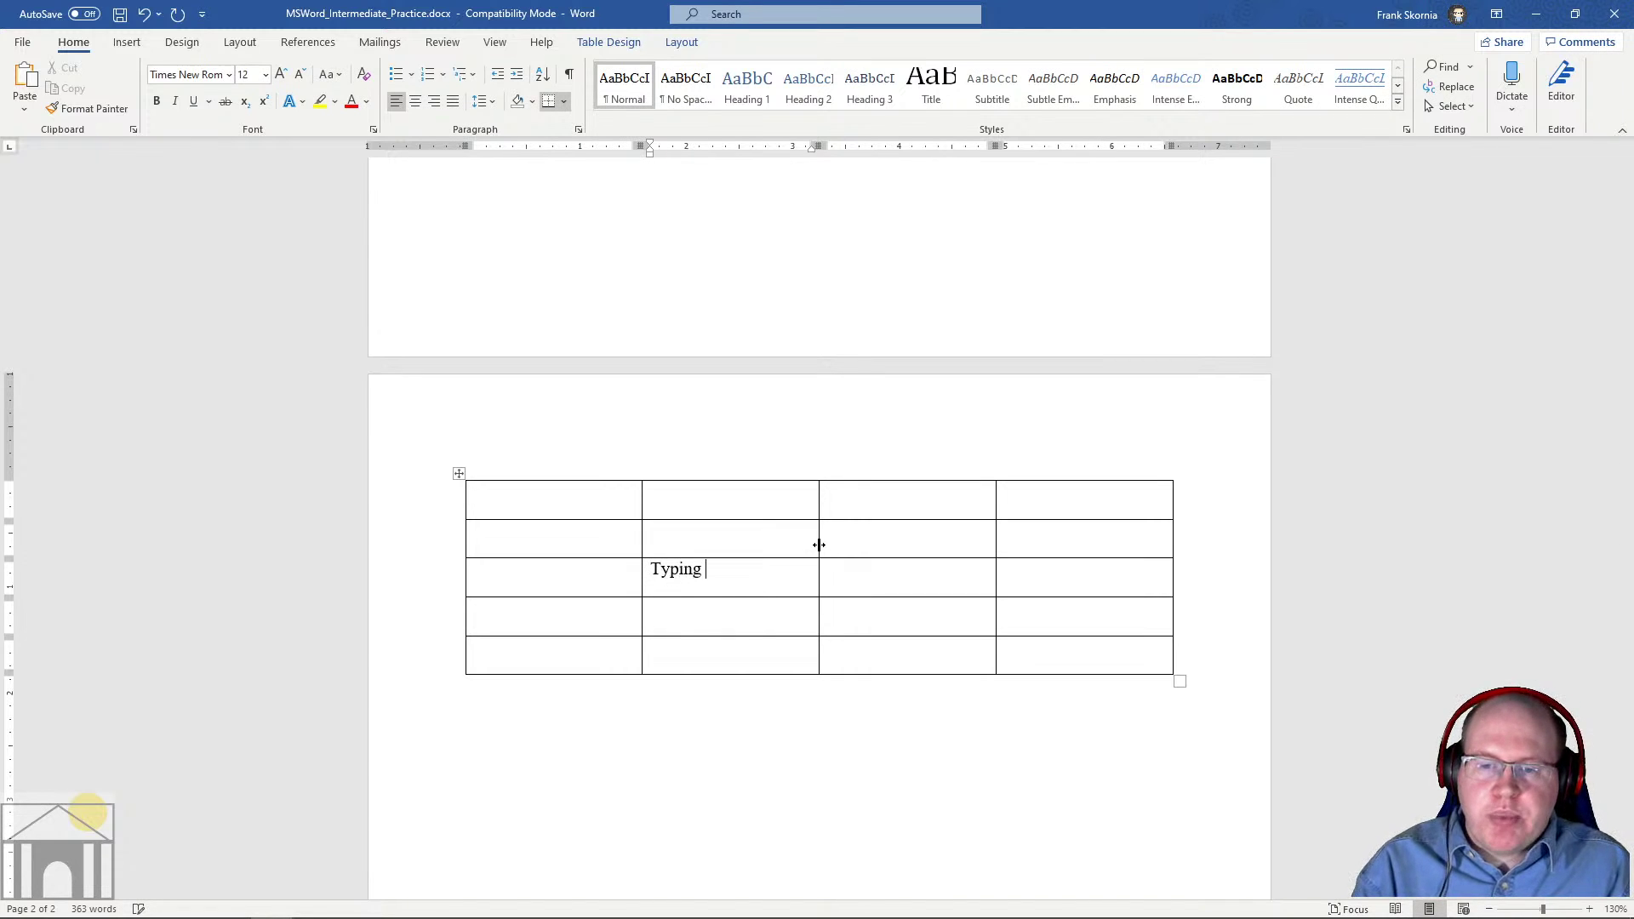
text(Here)
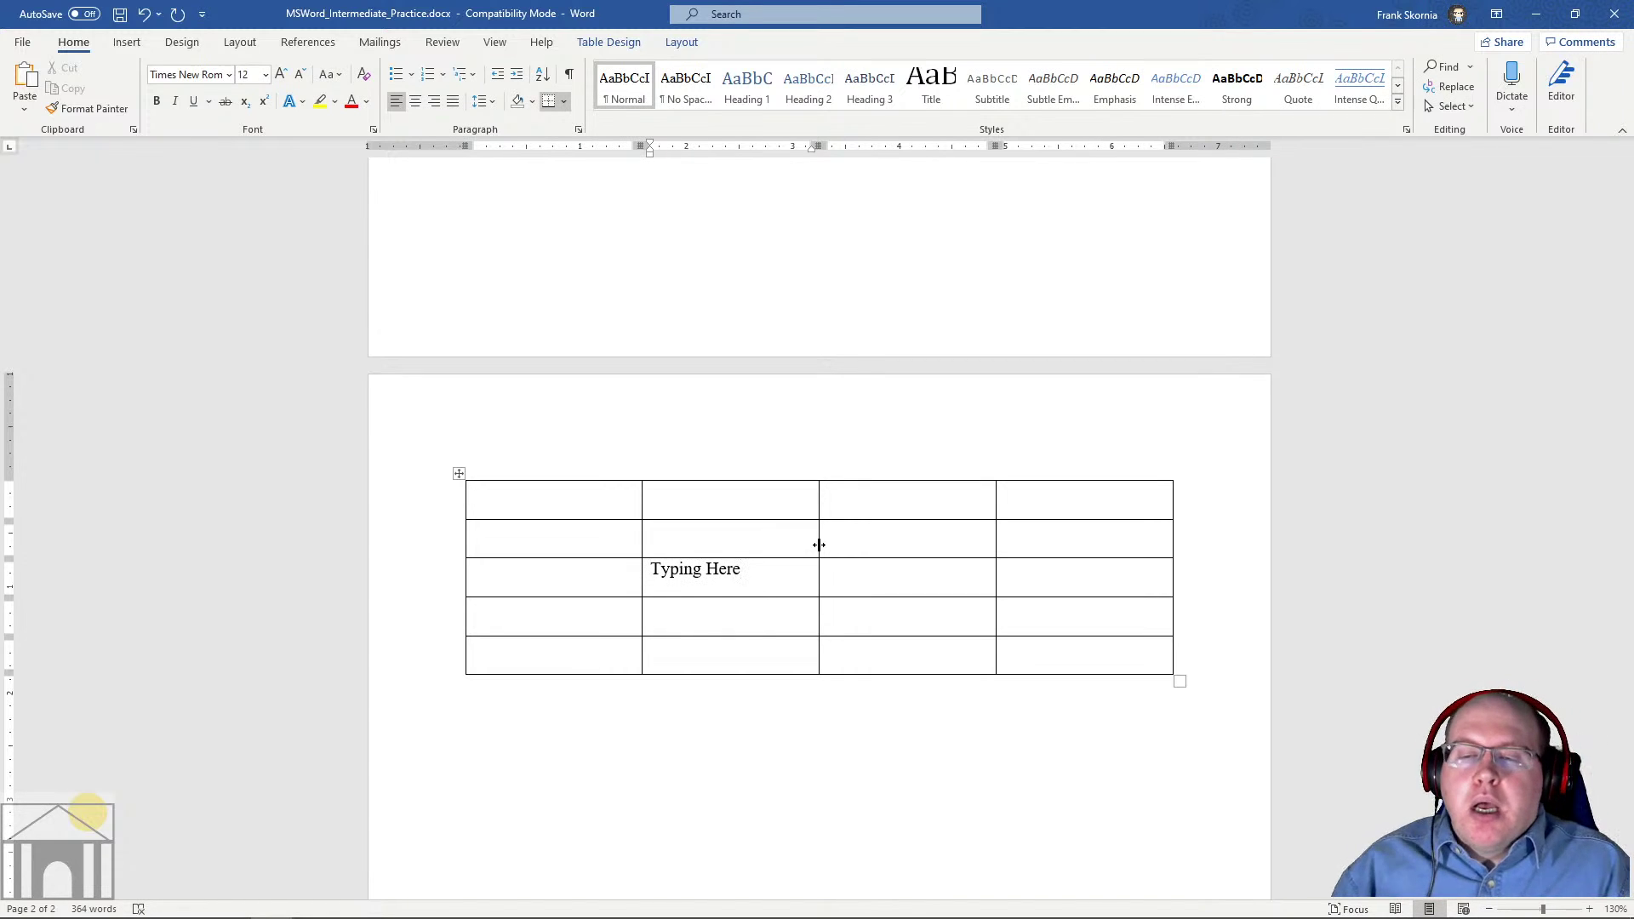
Erase the text from the second cell of the third row
key(BackSpace)
key(BackSpace)
key(BackSpace)
key(BackSpace)
key(BackSpace)
key(BackSpace)
key(BackSpace)
key(BackSpace)
key(BackSpace)
key(BackSpace)
key(BackSpace)
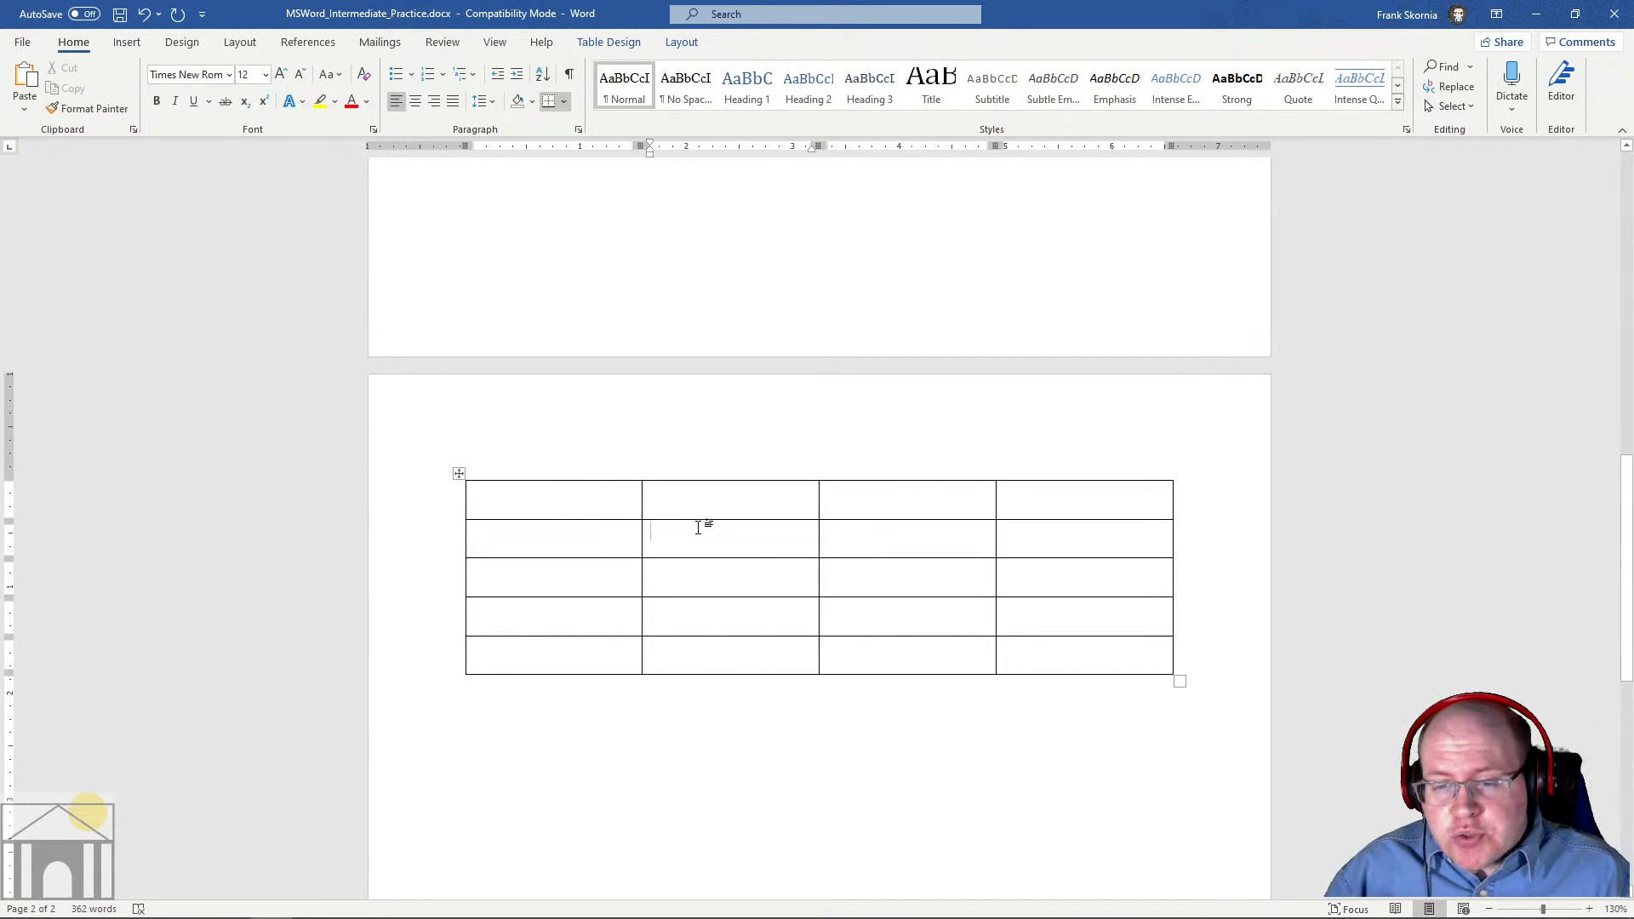
Enter "Text Here" in the second row's second cell and "Text Also Here" in the fourth row's third cell
text(Text Here)
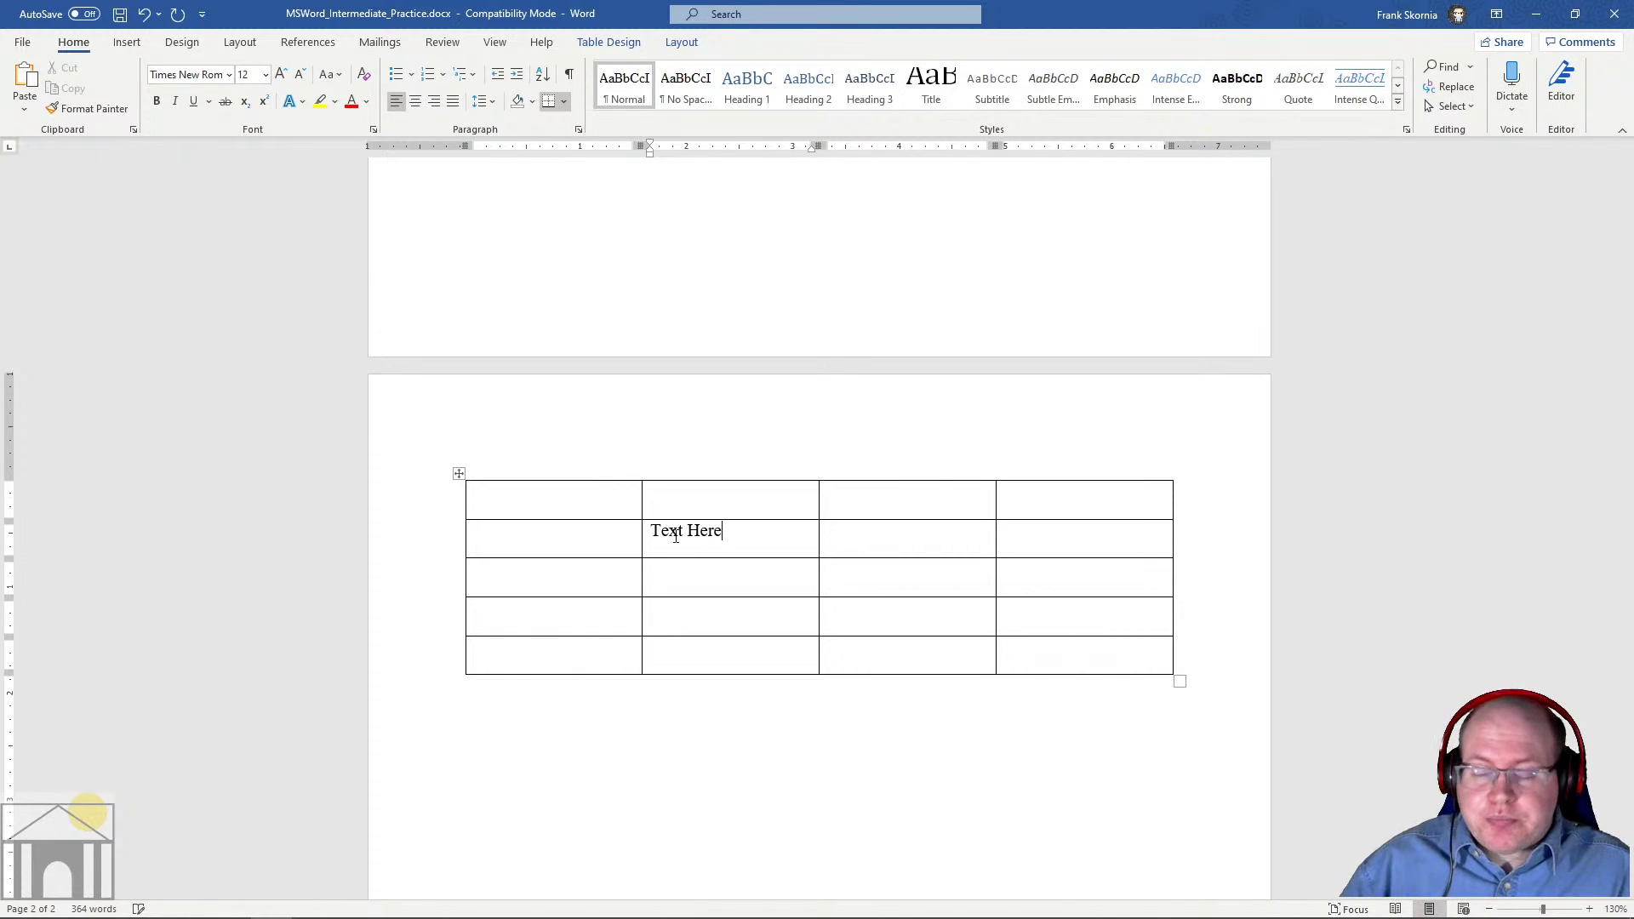
click(948, 621)
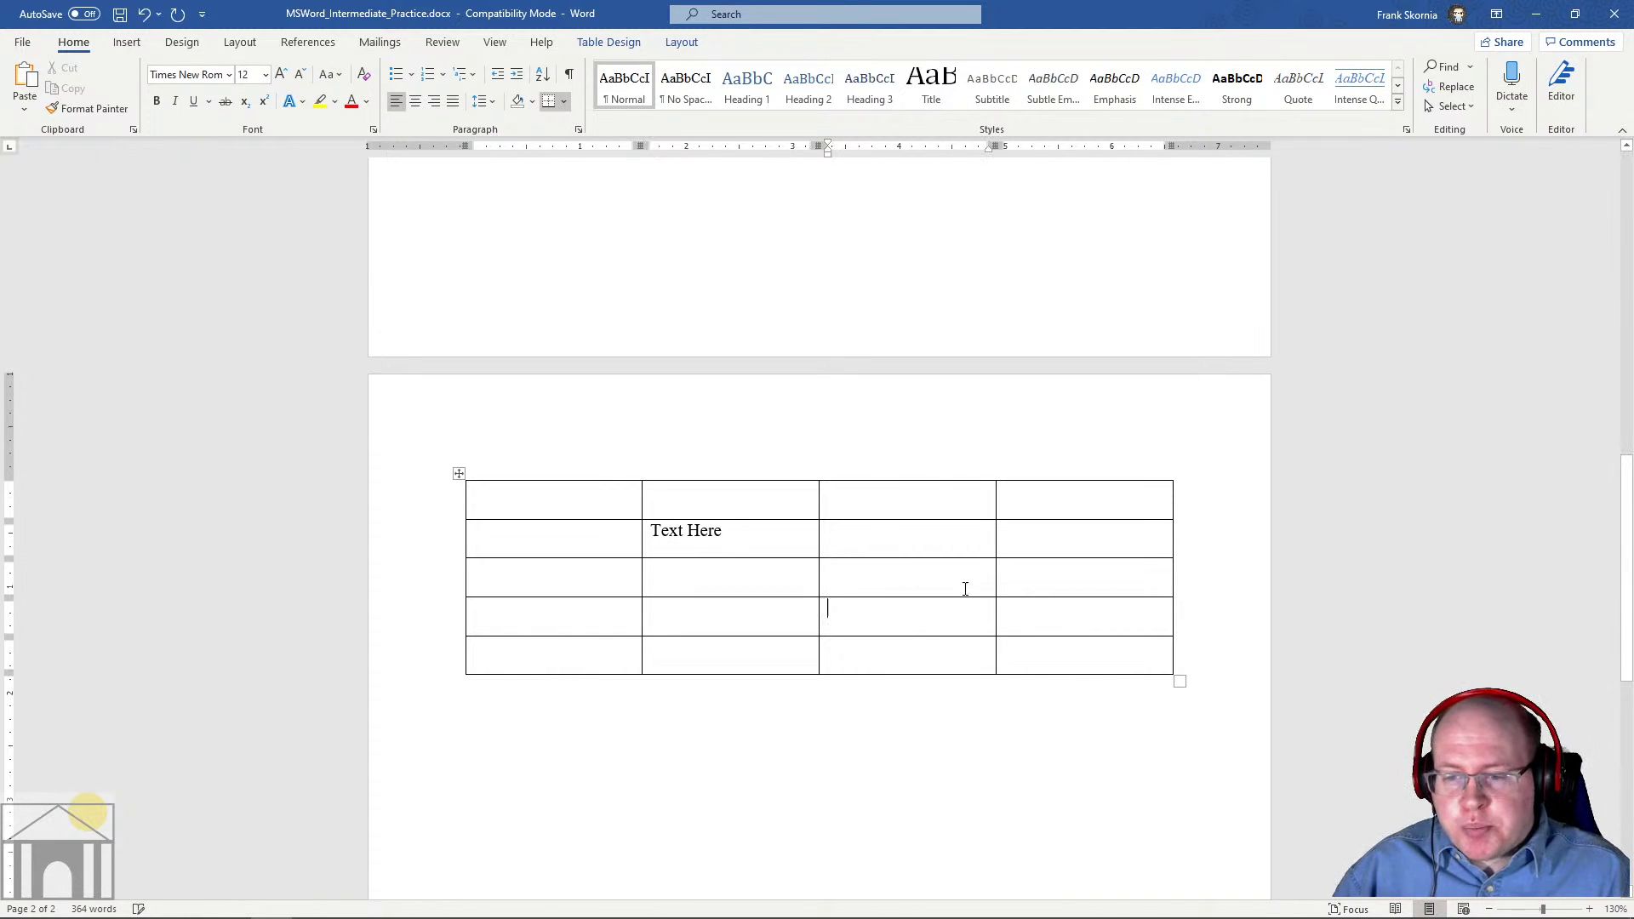
text(Text Also Hee)
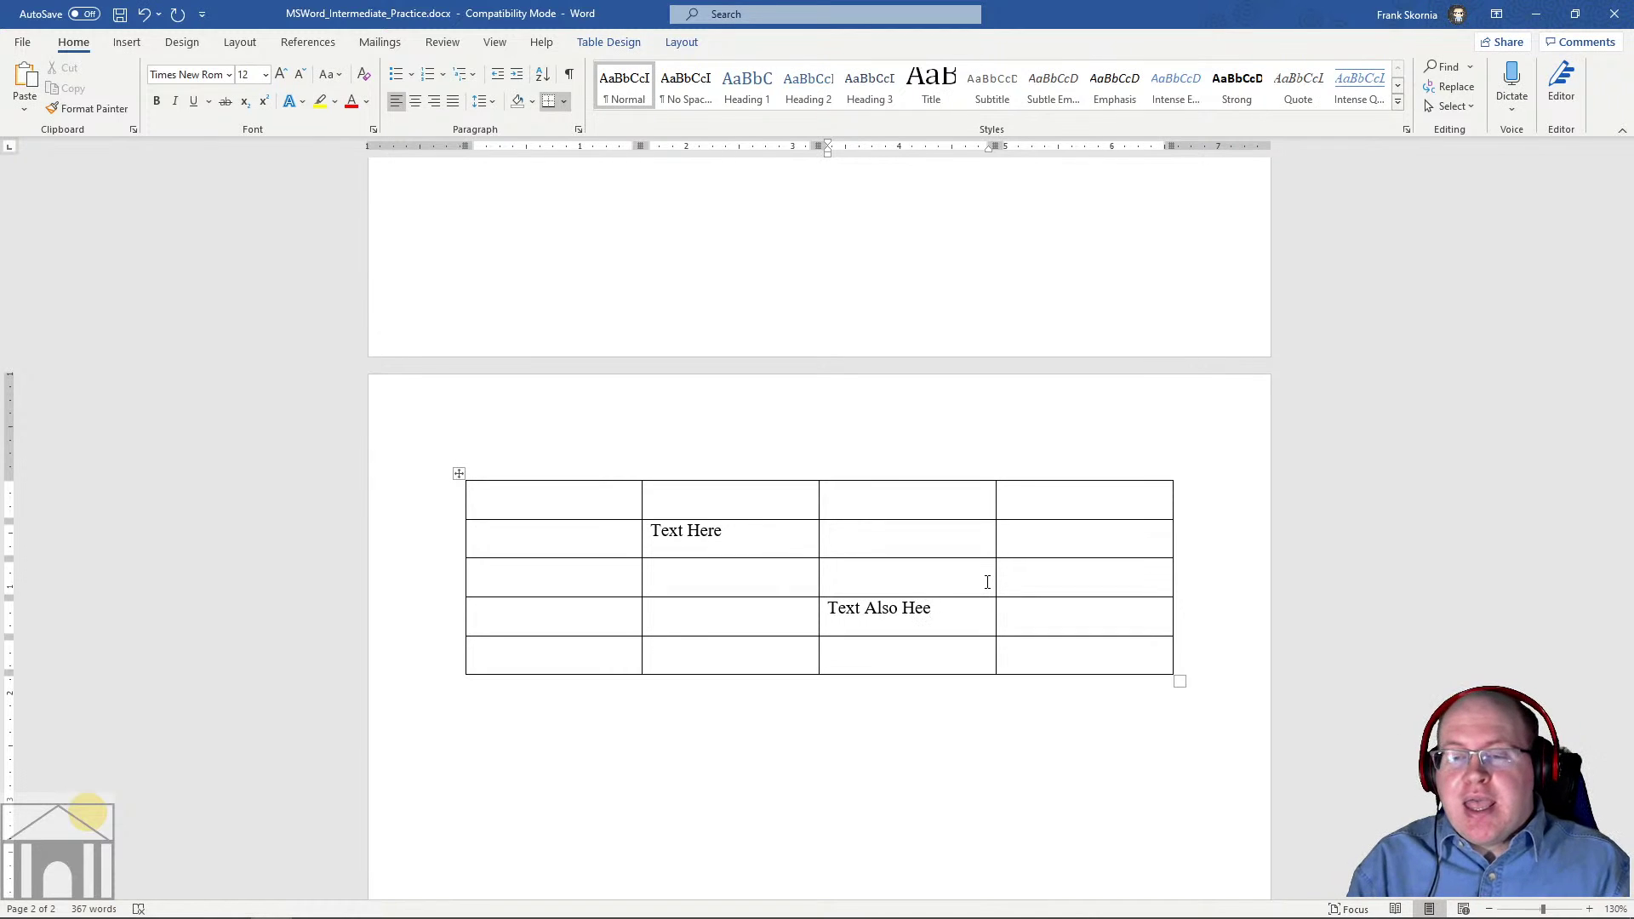
key(BackSpace)
text(re)
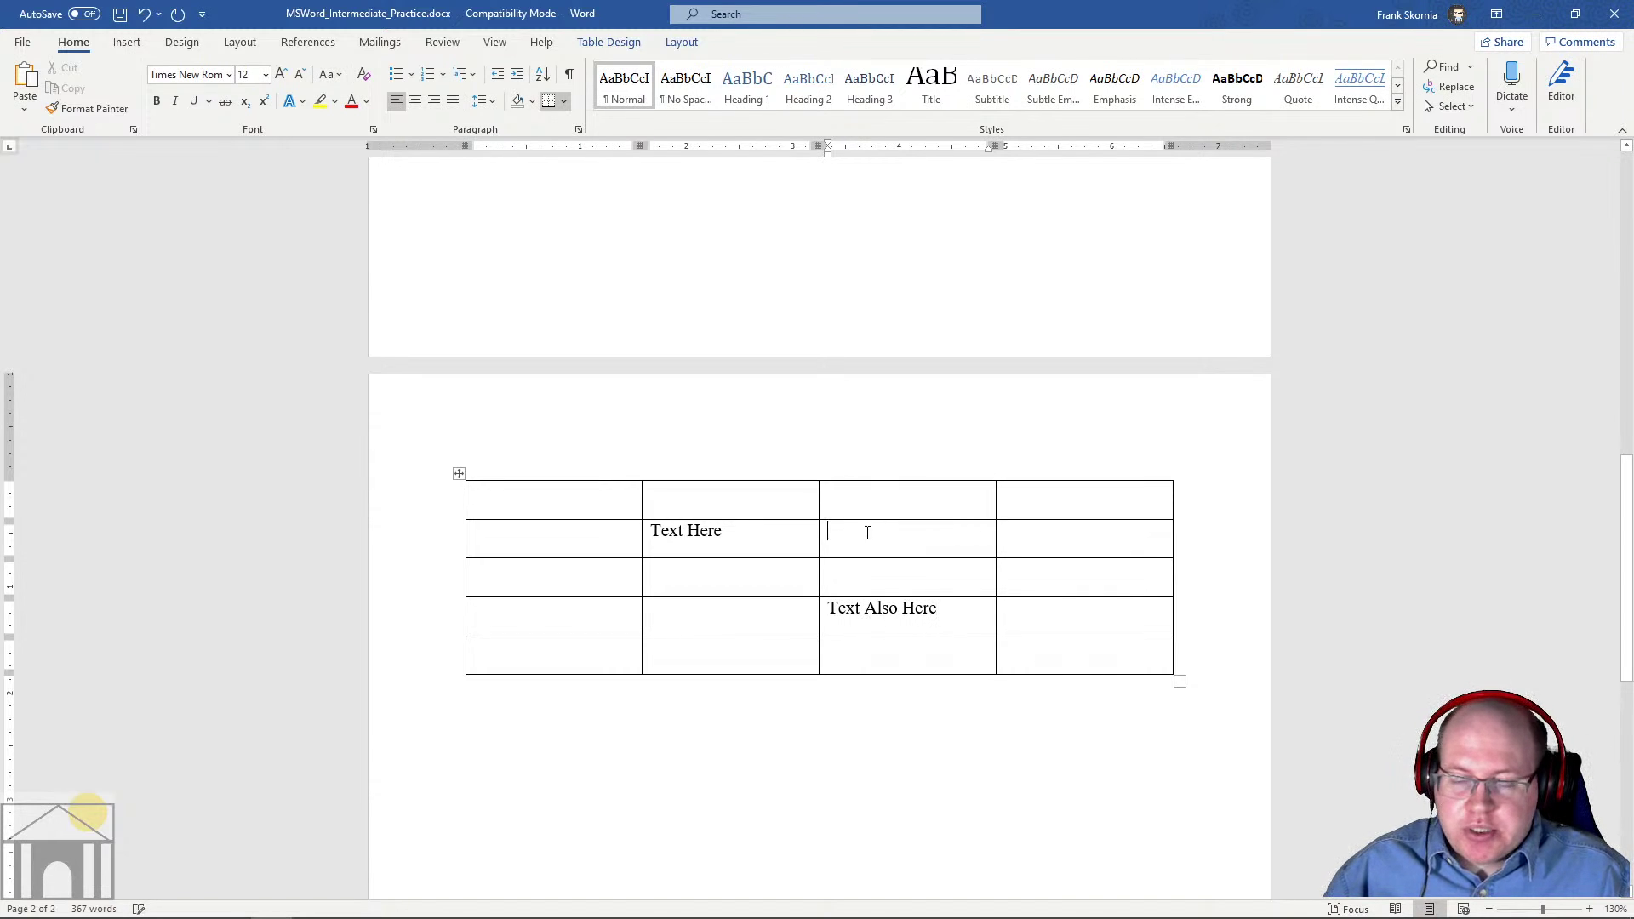
Enter "More Text Here" in the first row's third cell and "Other Text Here" in the last row's second cell
text(More Text e)
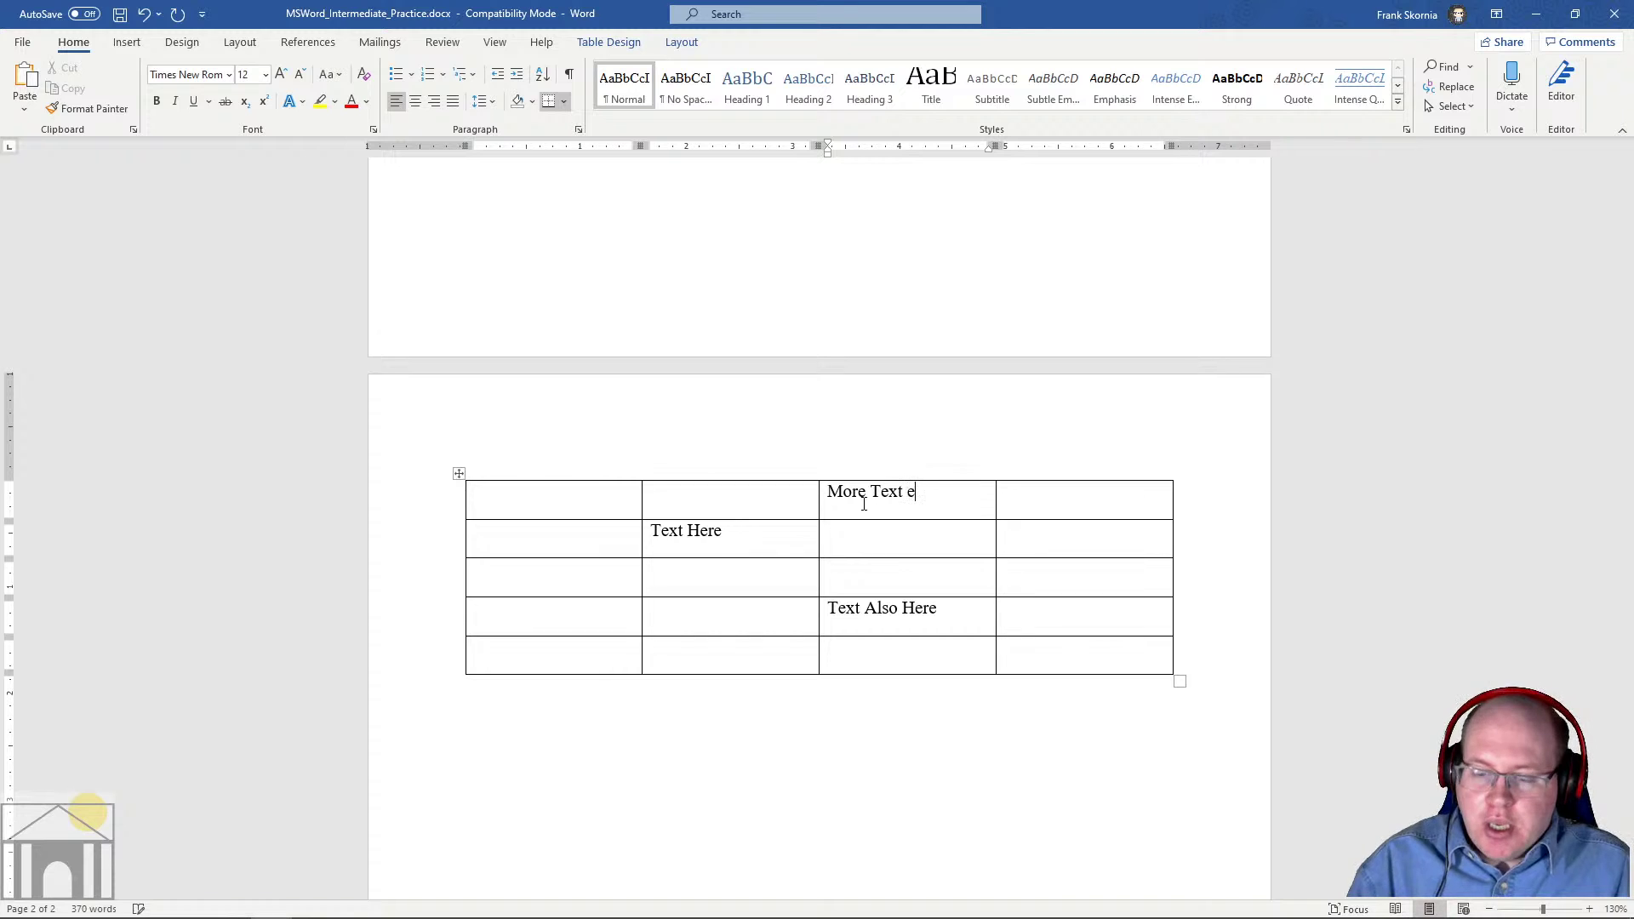
key(BackSpace)
text(Here)
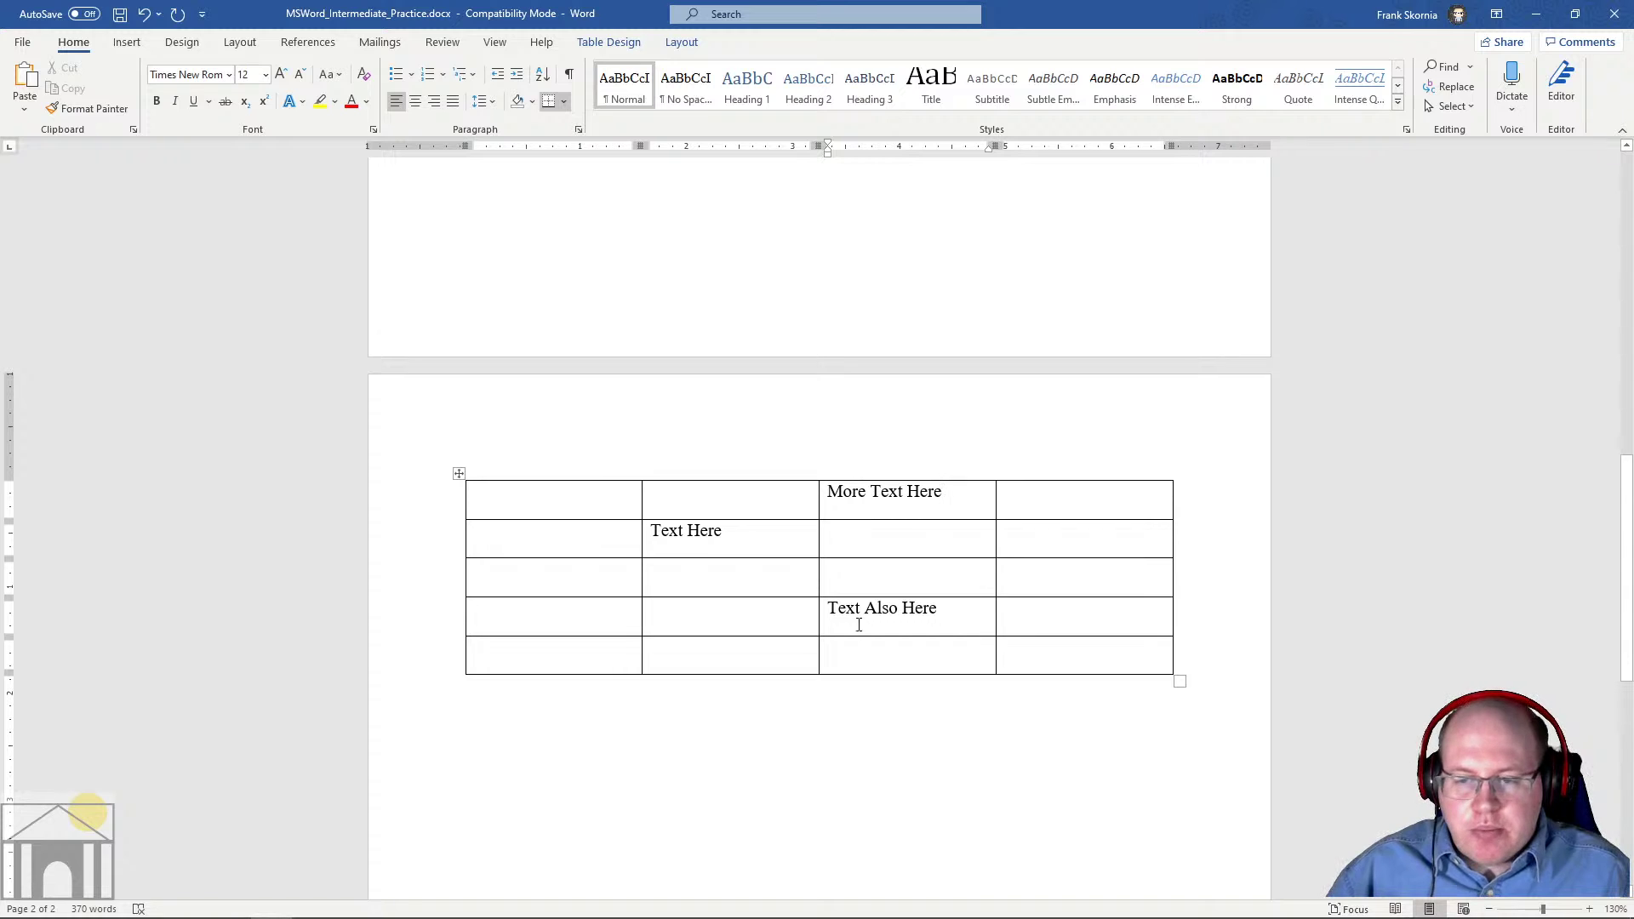
click(660, 660)
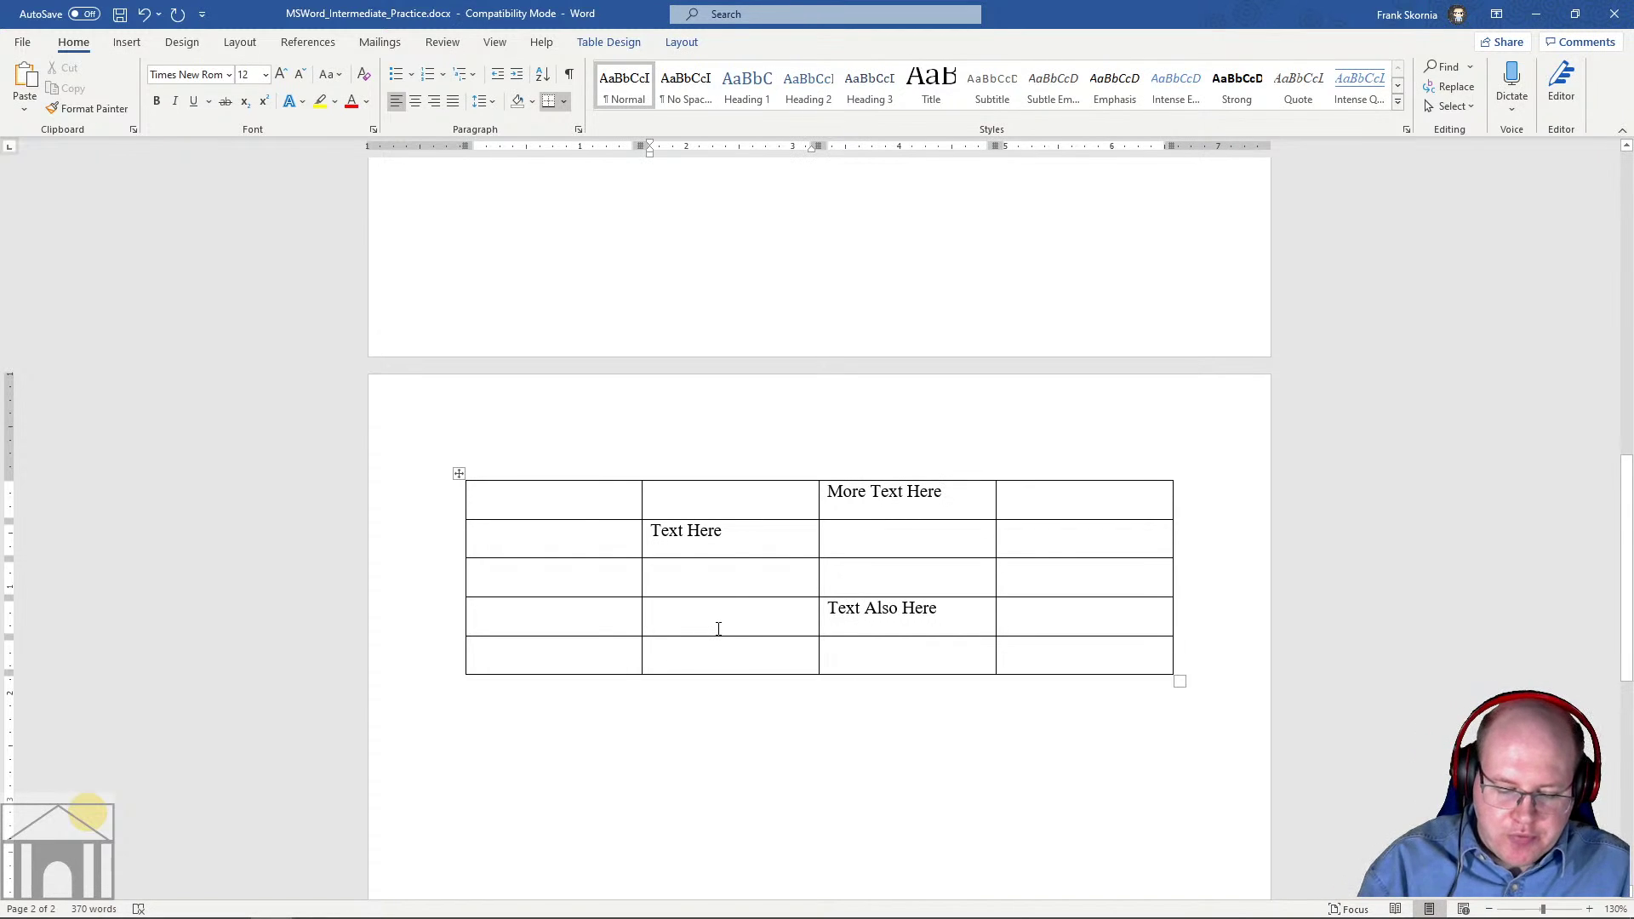
text(Other Text)
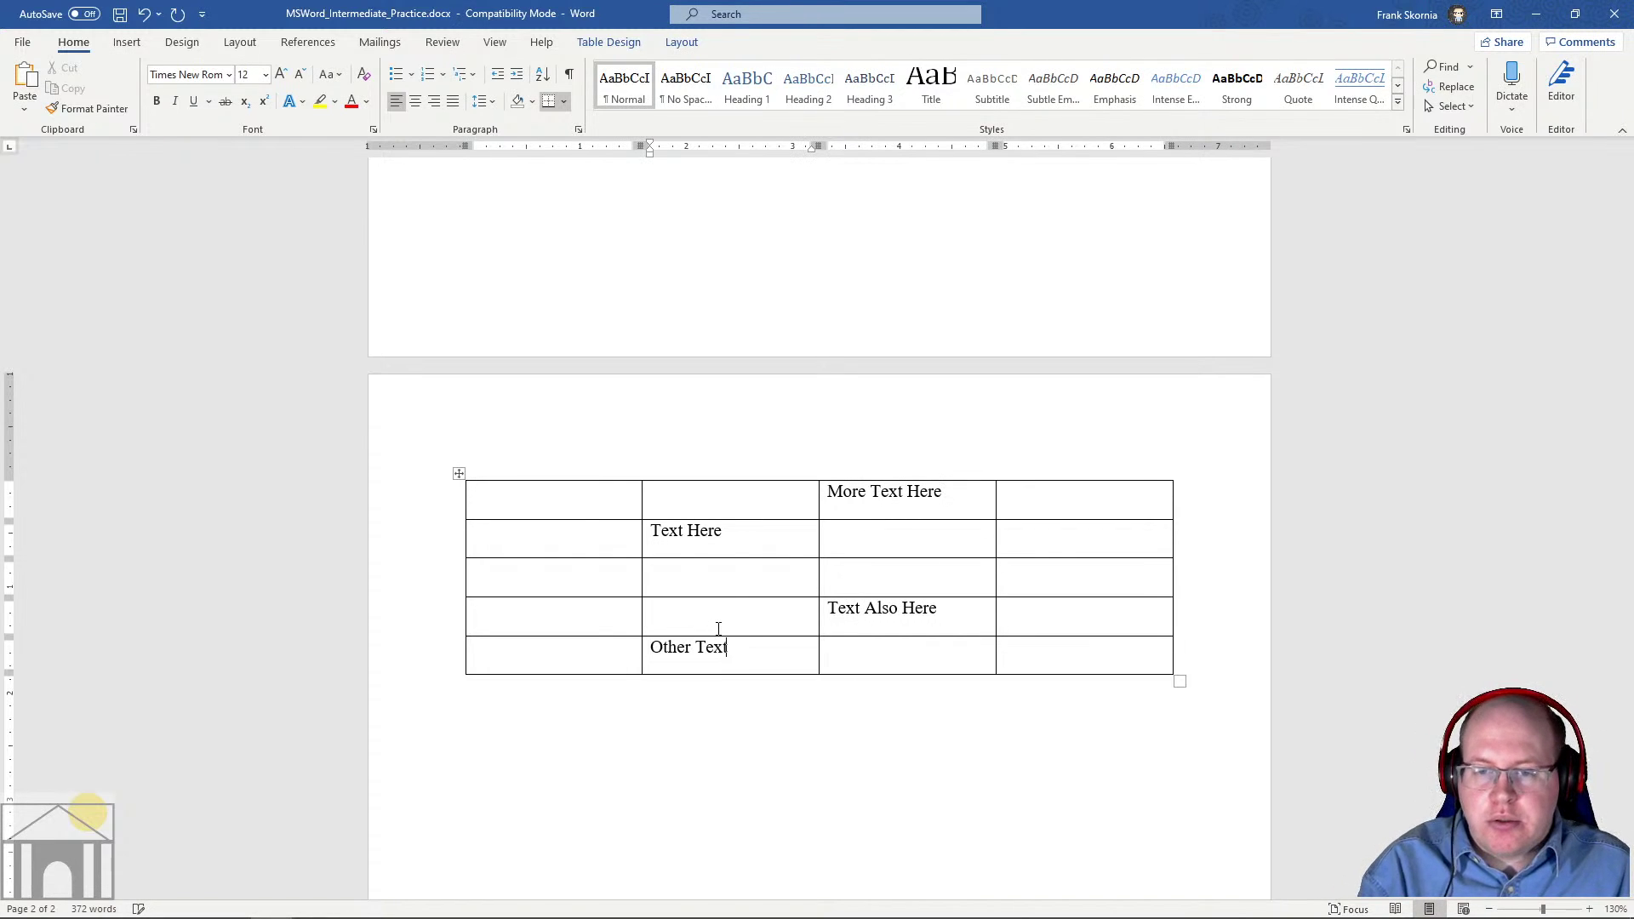
text( Here)
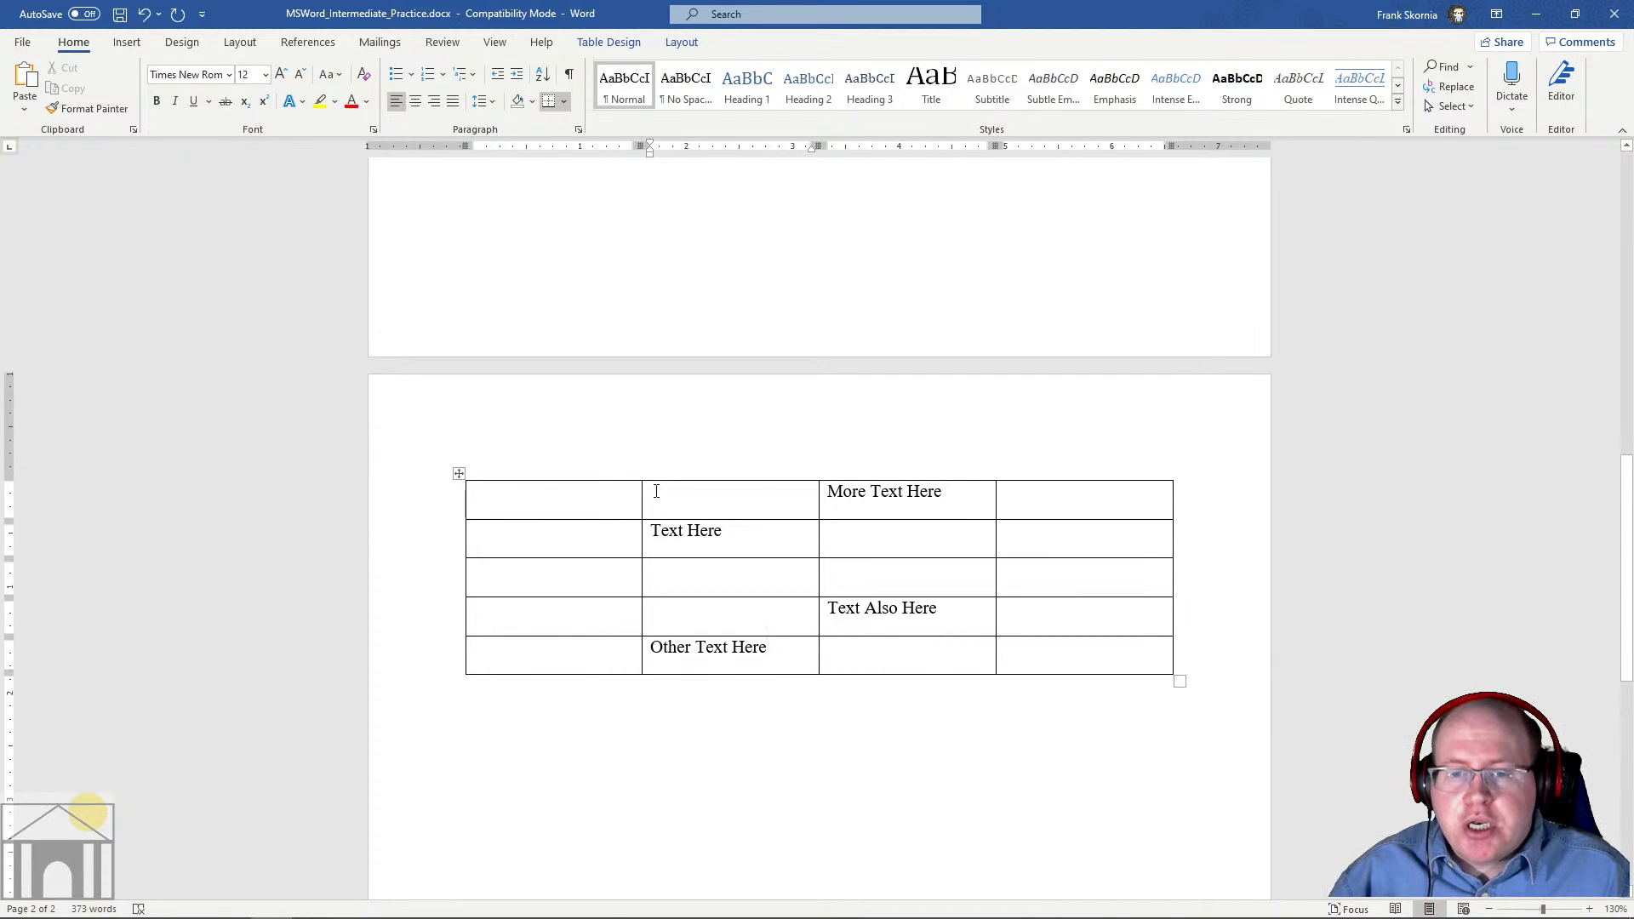
Clear all the sample text from the table's second and third columns
mouse_move(656, 491)
mouse_down()
mouse_move(795, 565)
mouse_move(909, 672)
mouse_up()
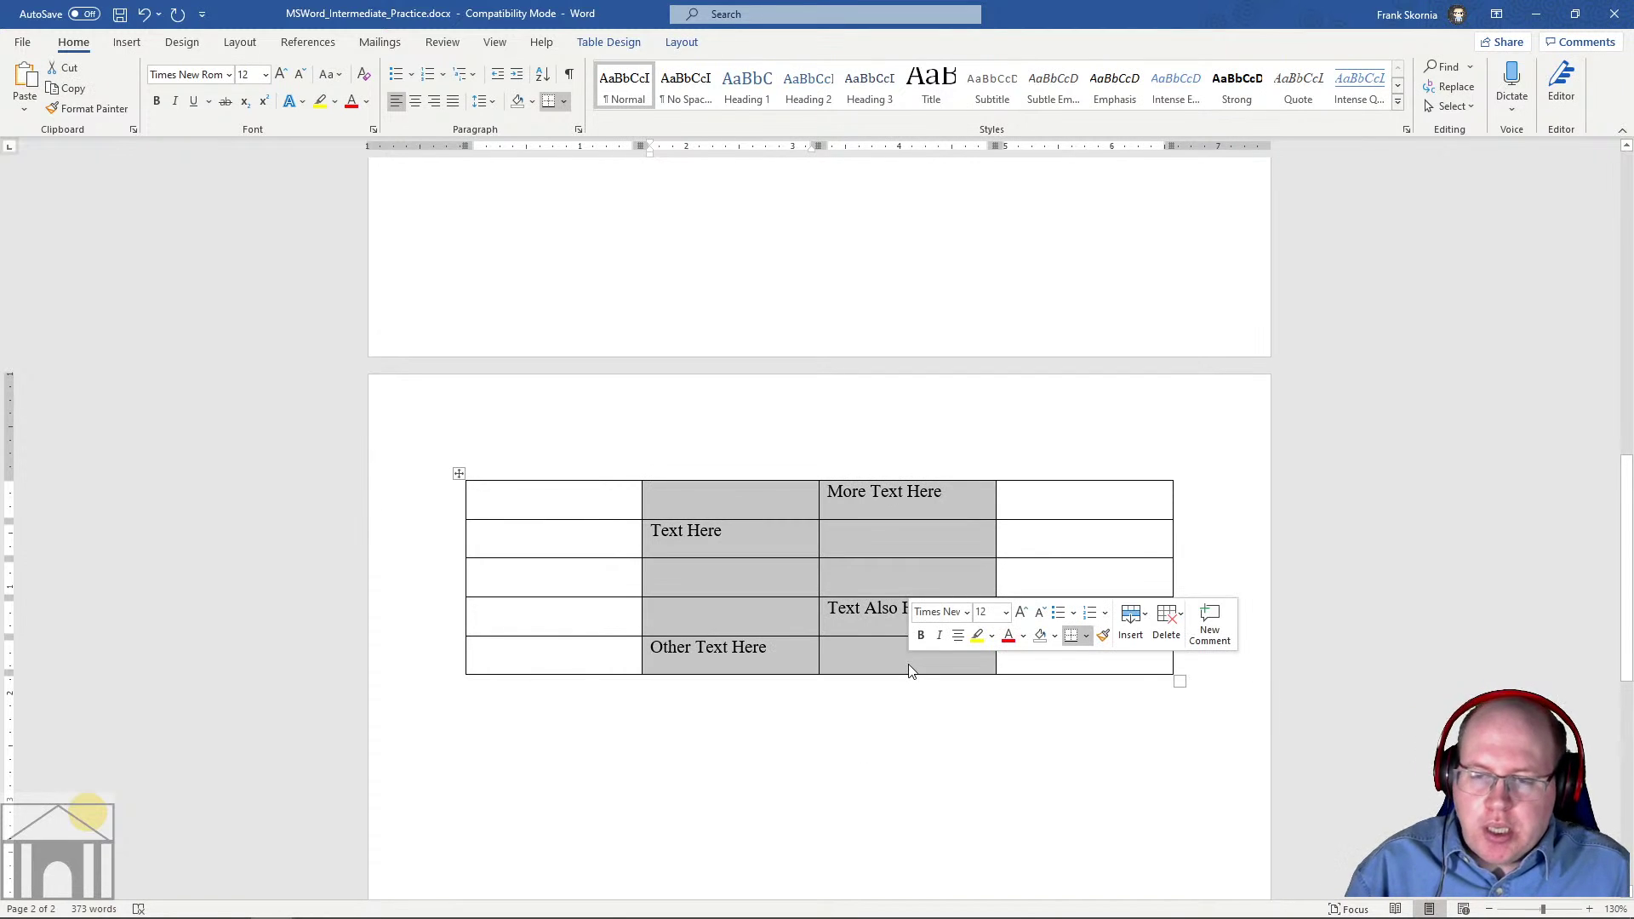
key(Delete)
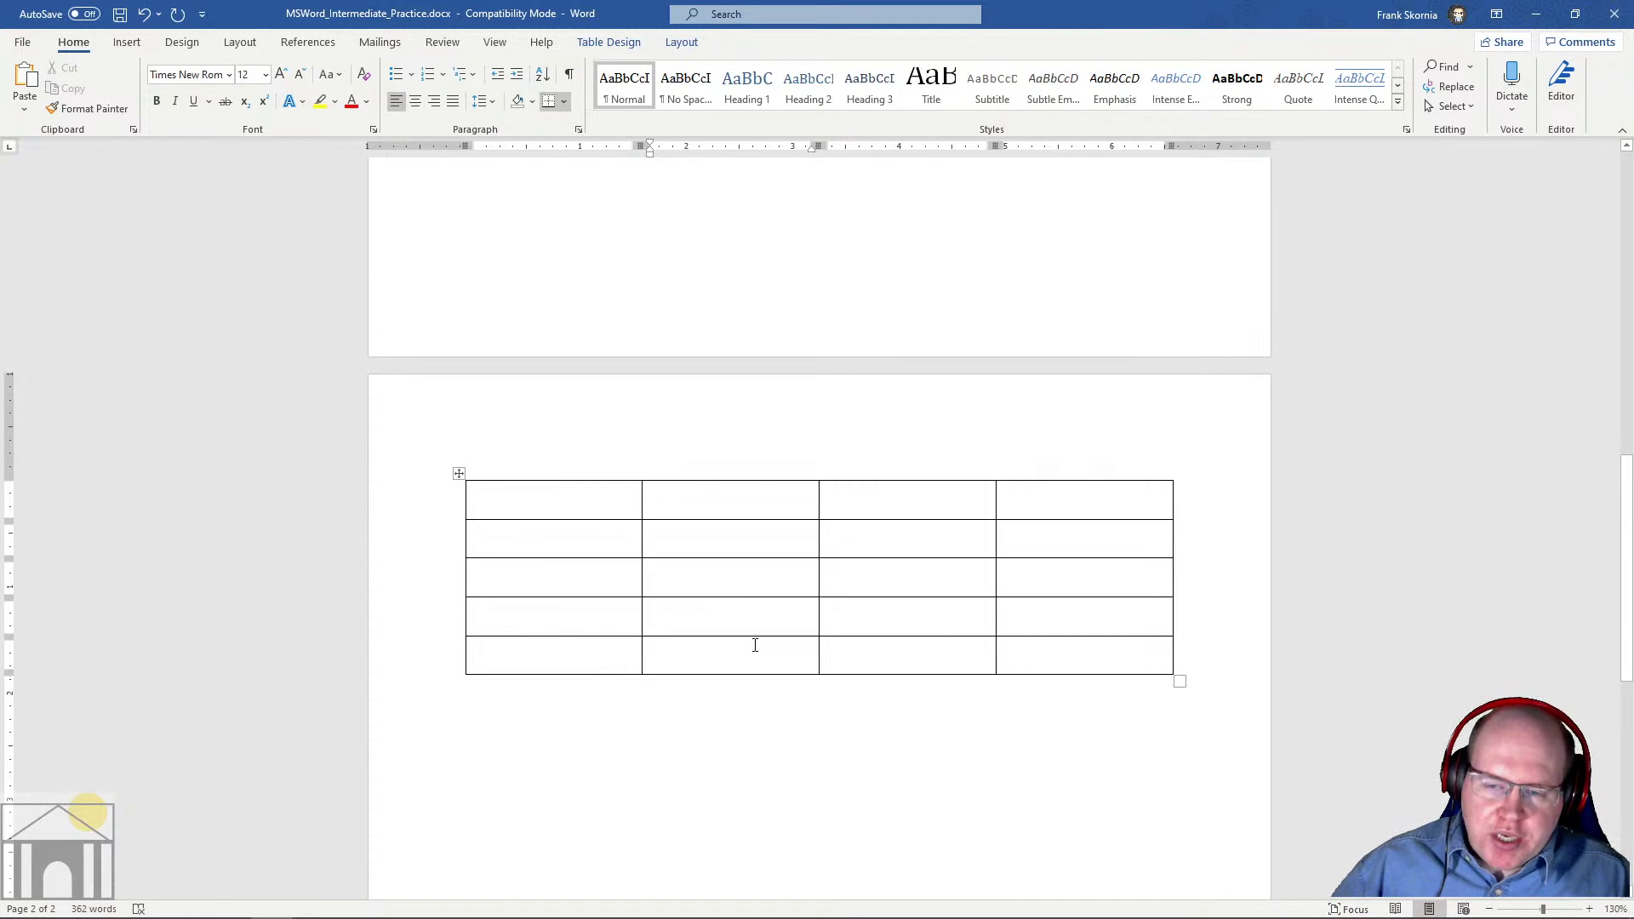
Enter the heading "Item Number" in the table's first cell and move on to the second cell
click(565, 509)
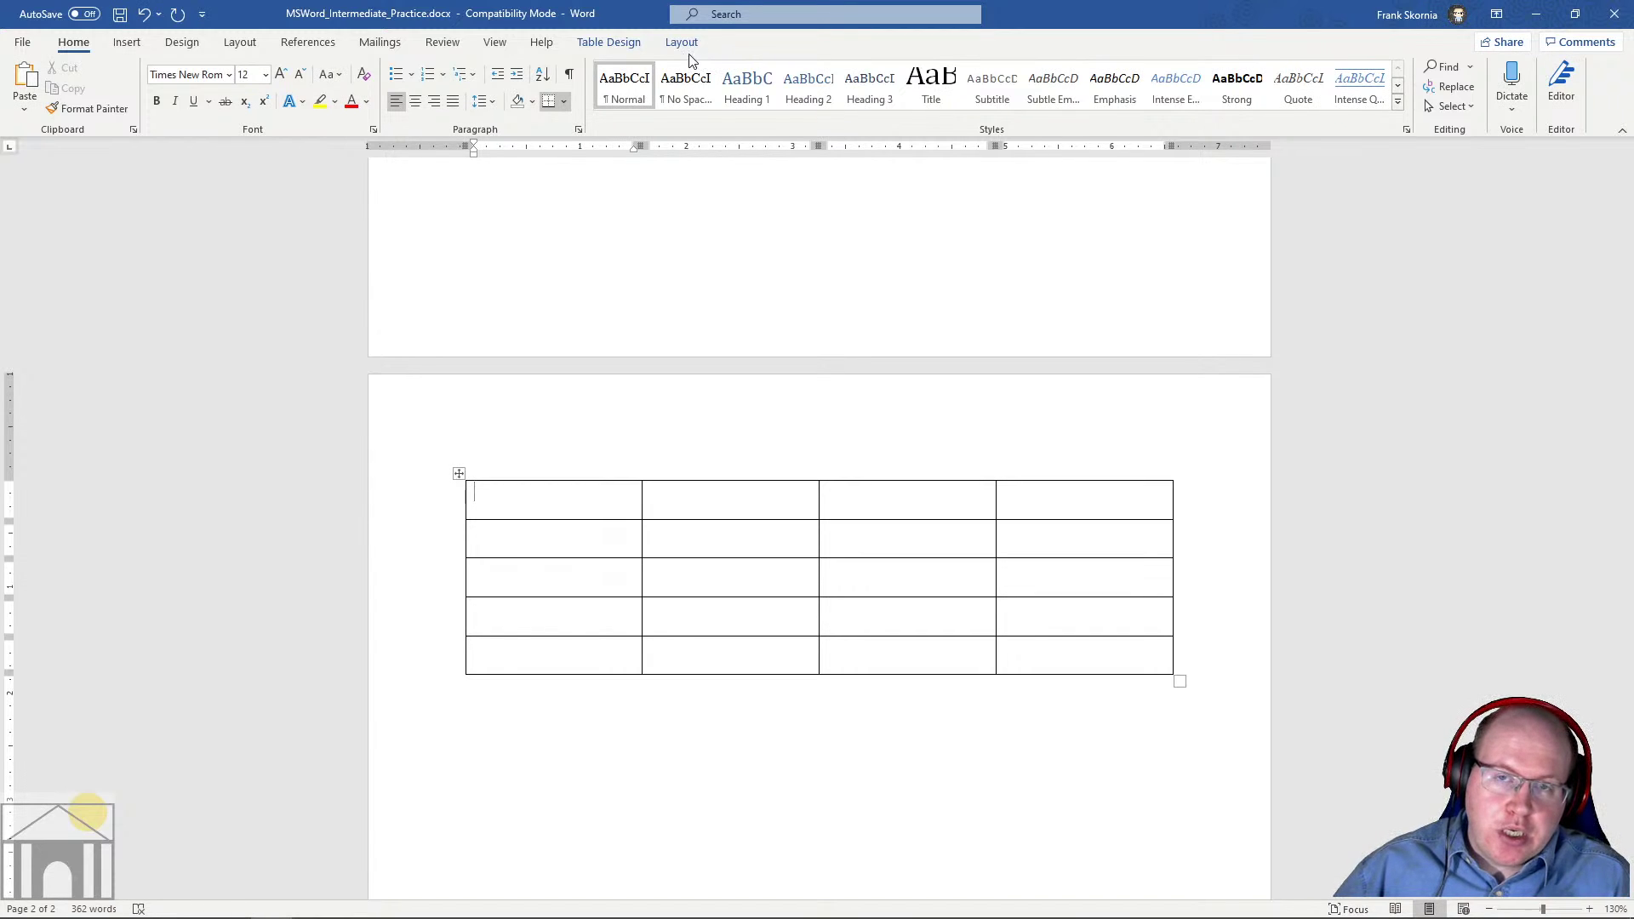
click(610, 44)
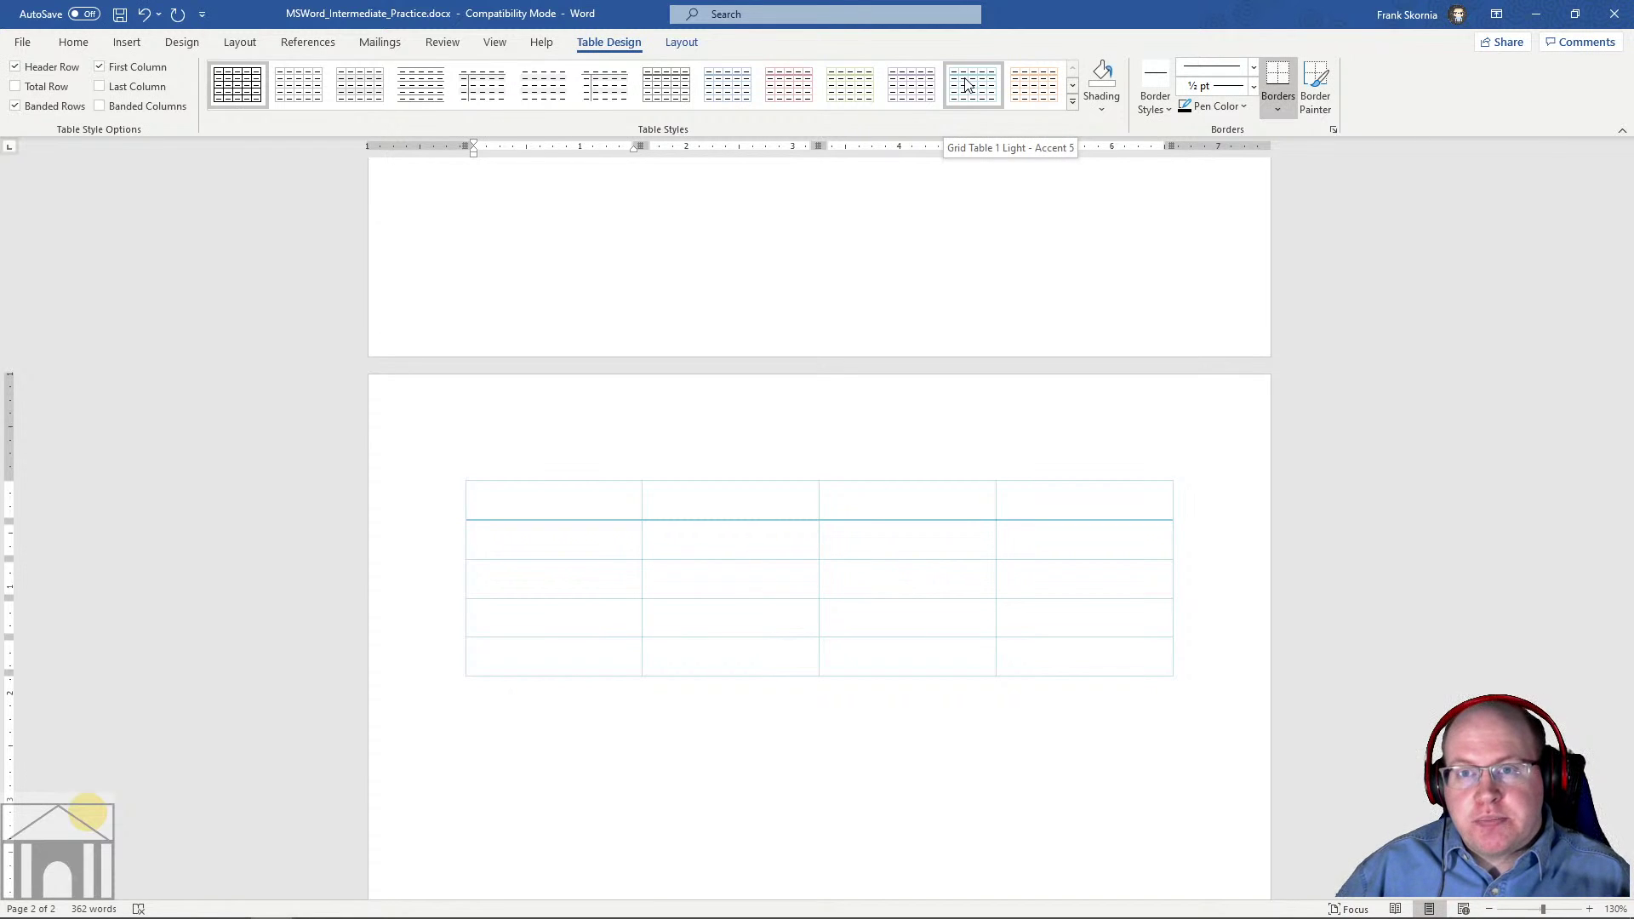
click(686, 44)
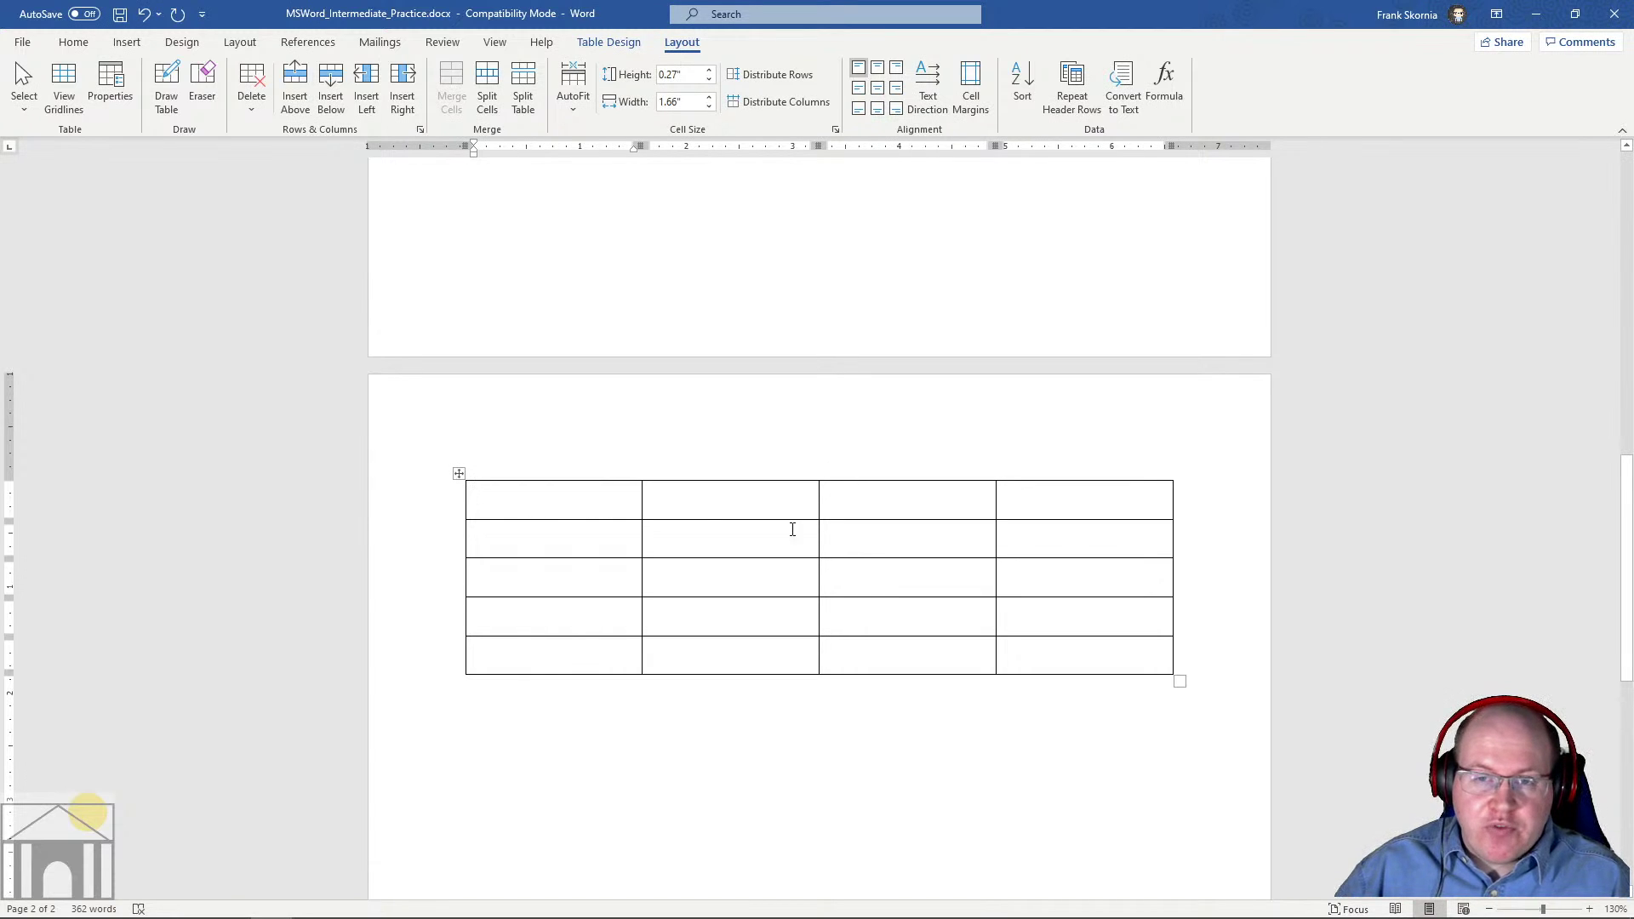
click(619, 44)
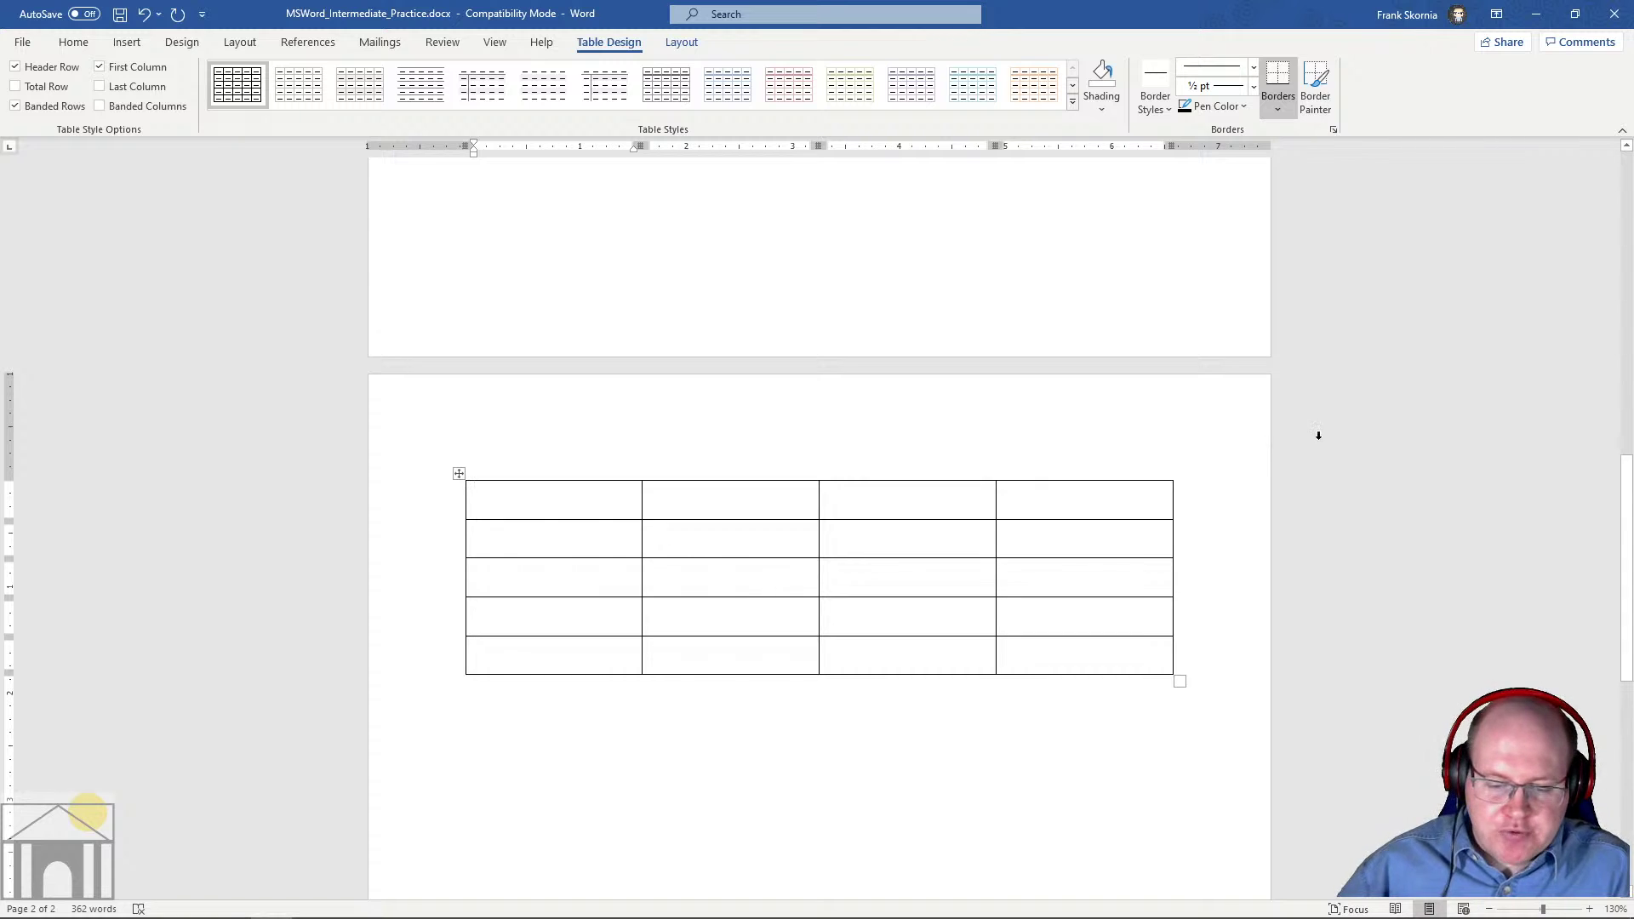
text(Item Number)
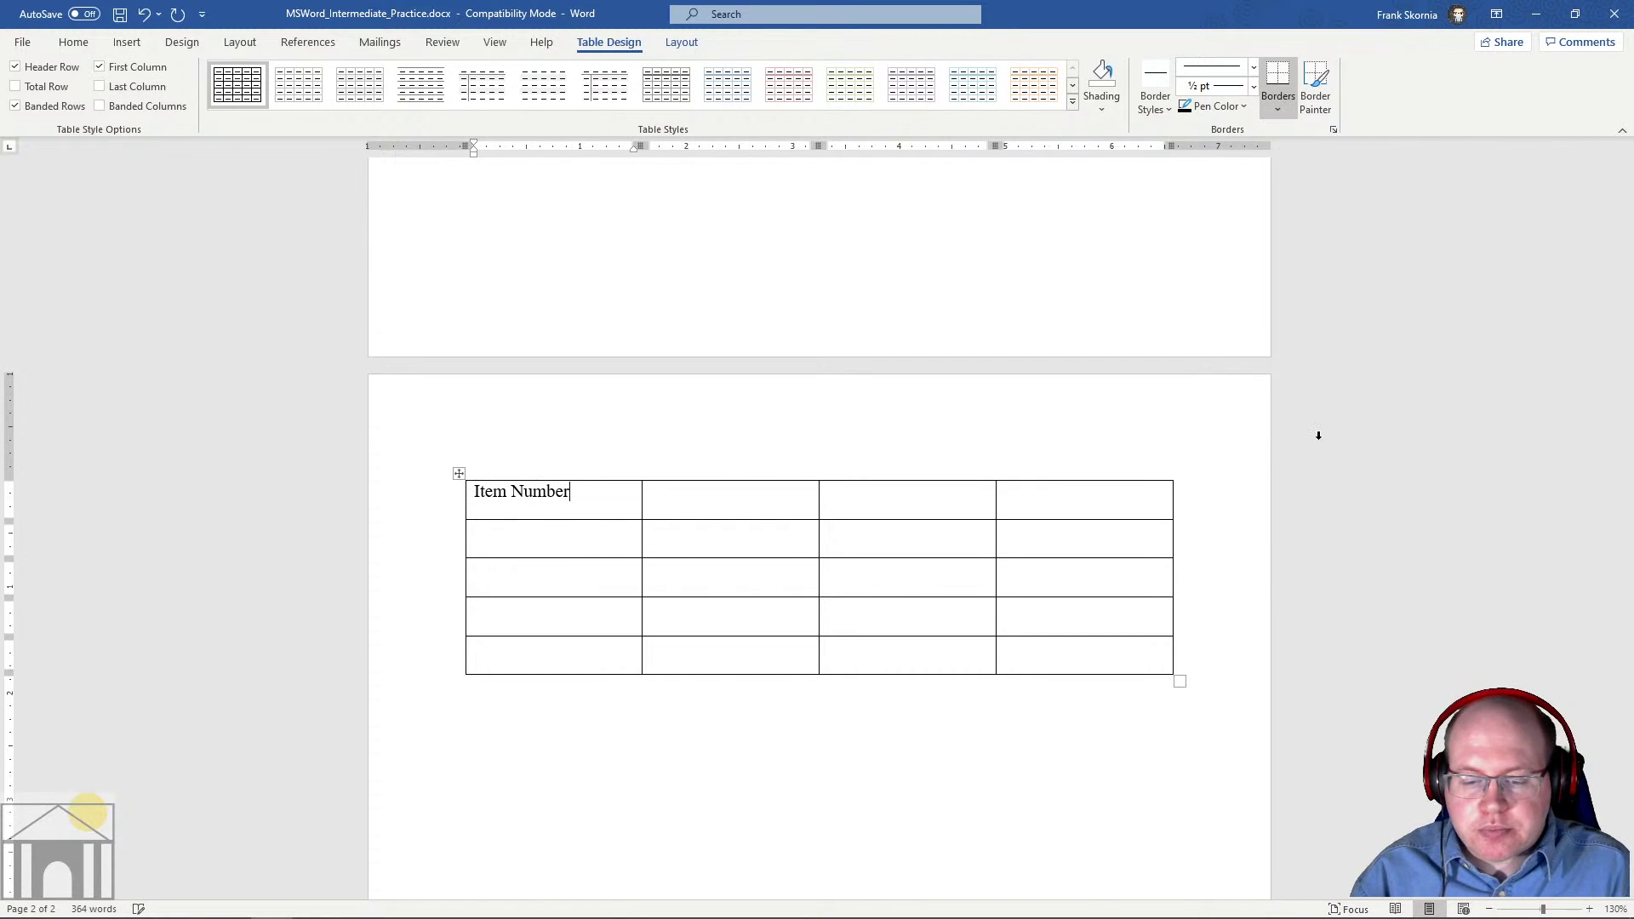
key(Tab)
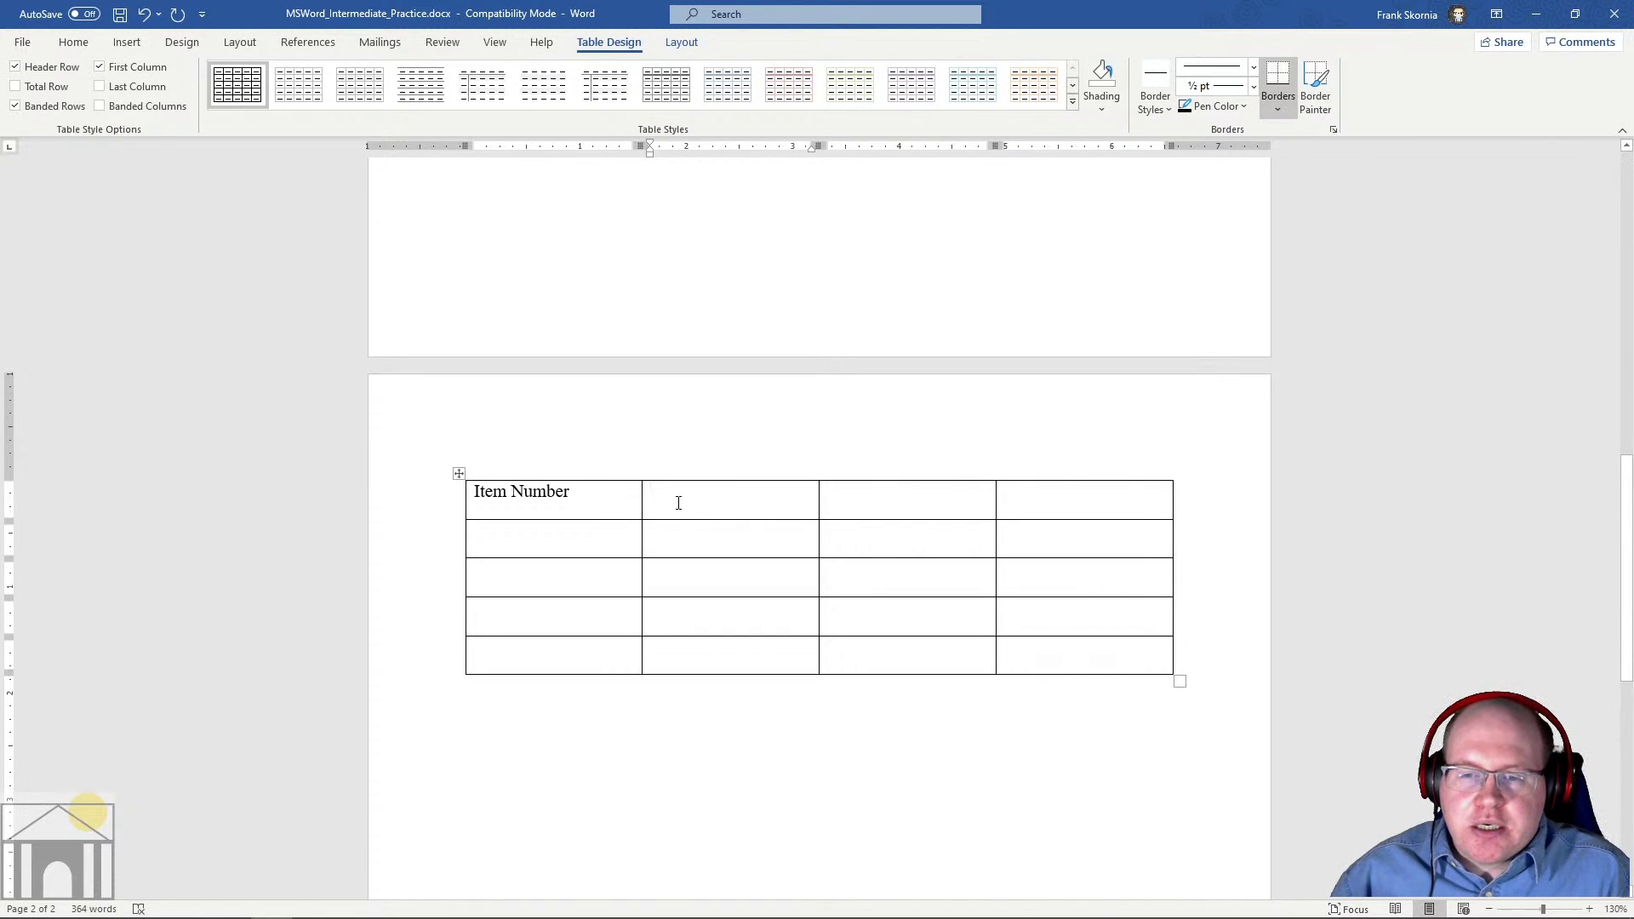
click(854, 496)
click(1025, 493)
click(567, 537)
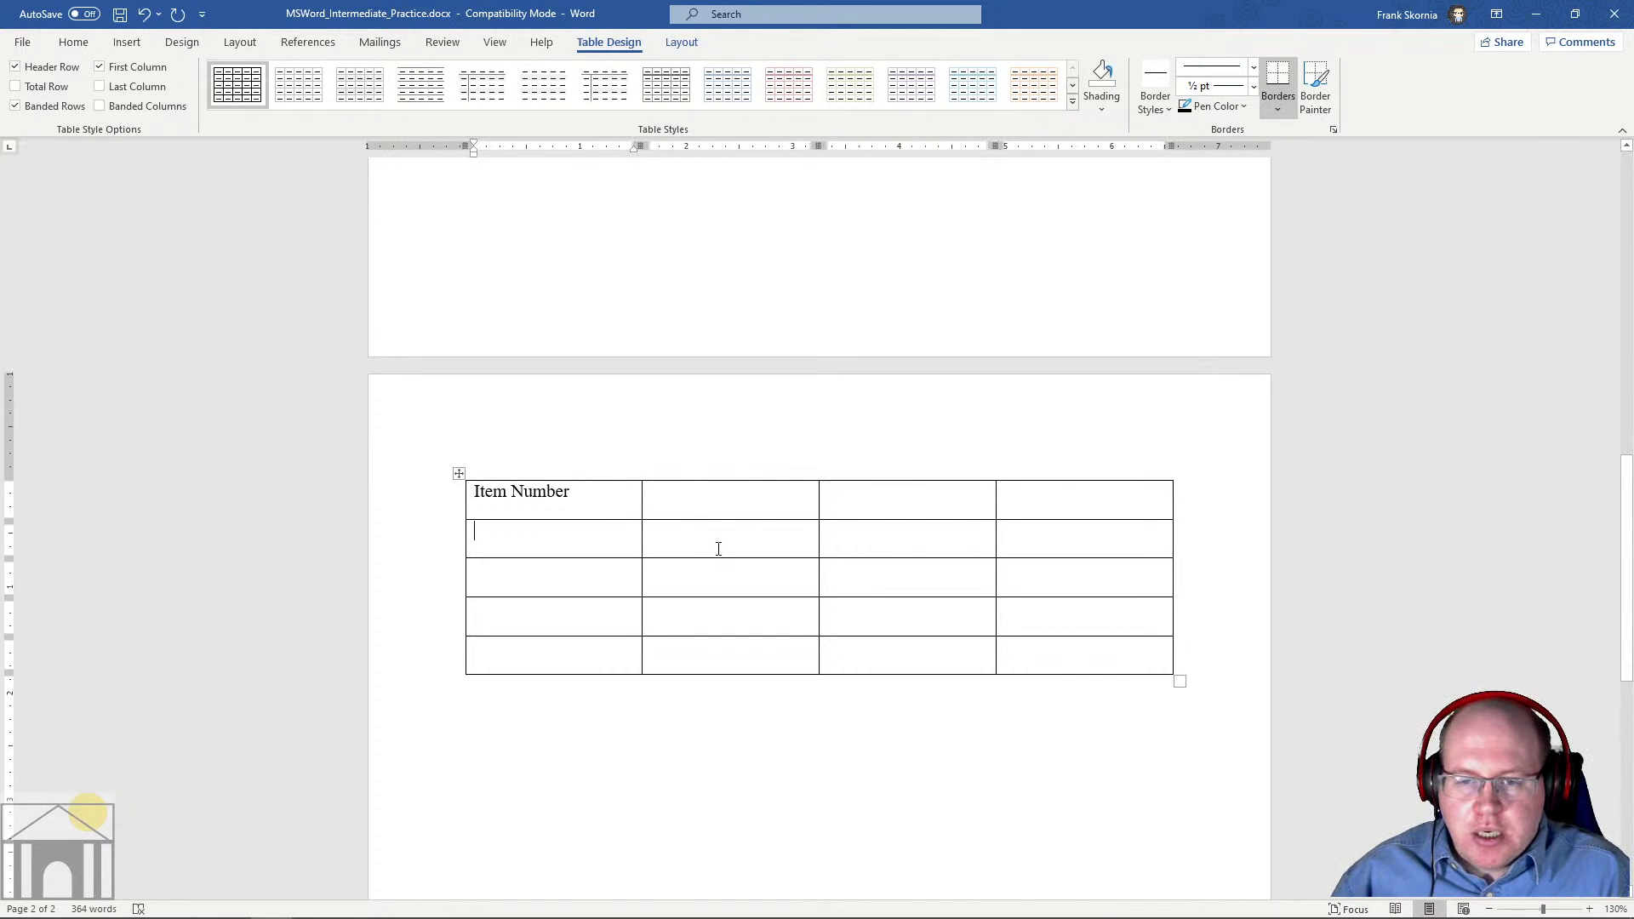
click(720, 547)
click(888, 533)
click(1003, 534)
Fill the rest of the table's top row with the headings "Item", "Color" and "Price"
click(703, 489)
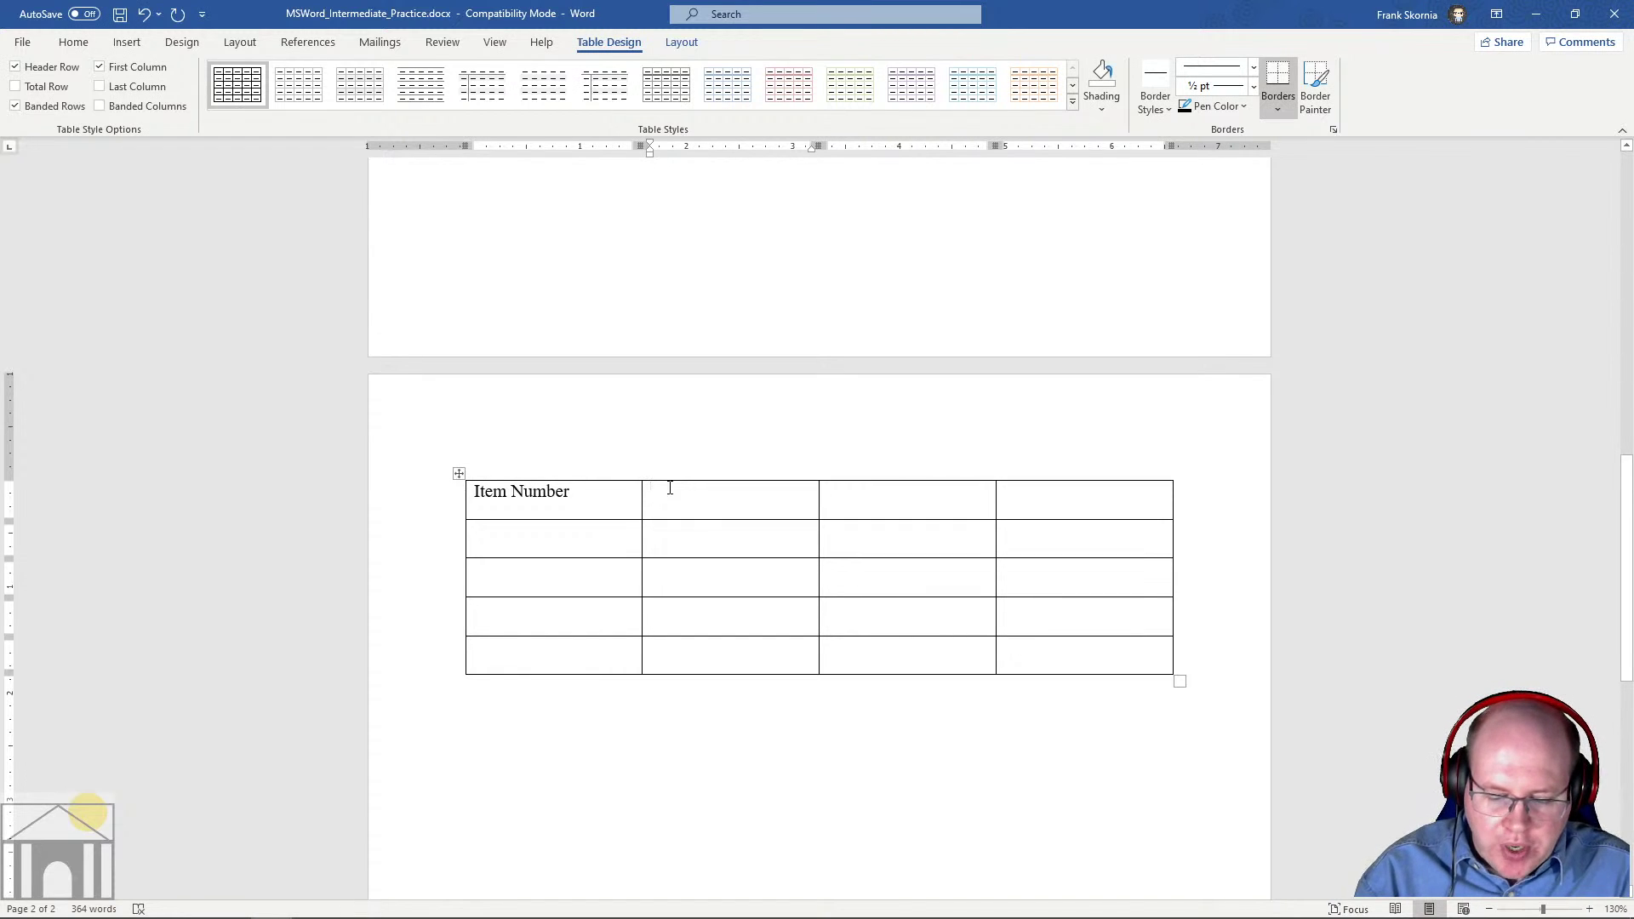
text(Item)
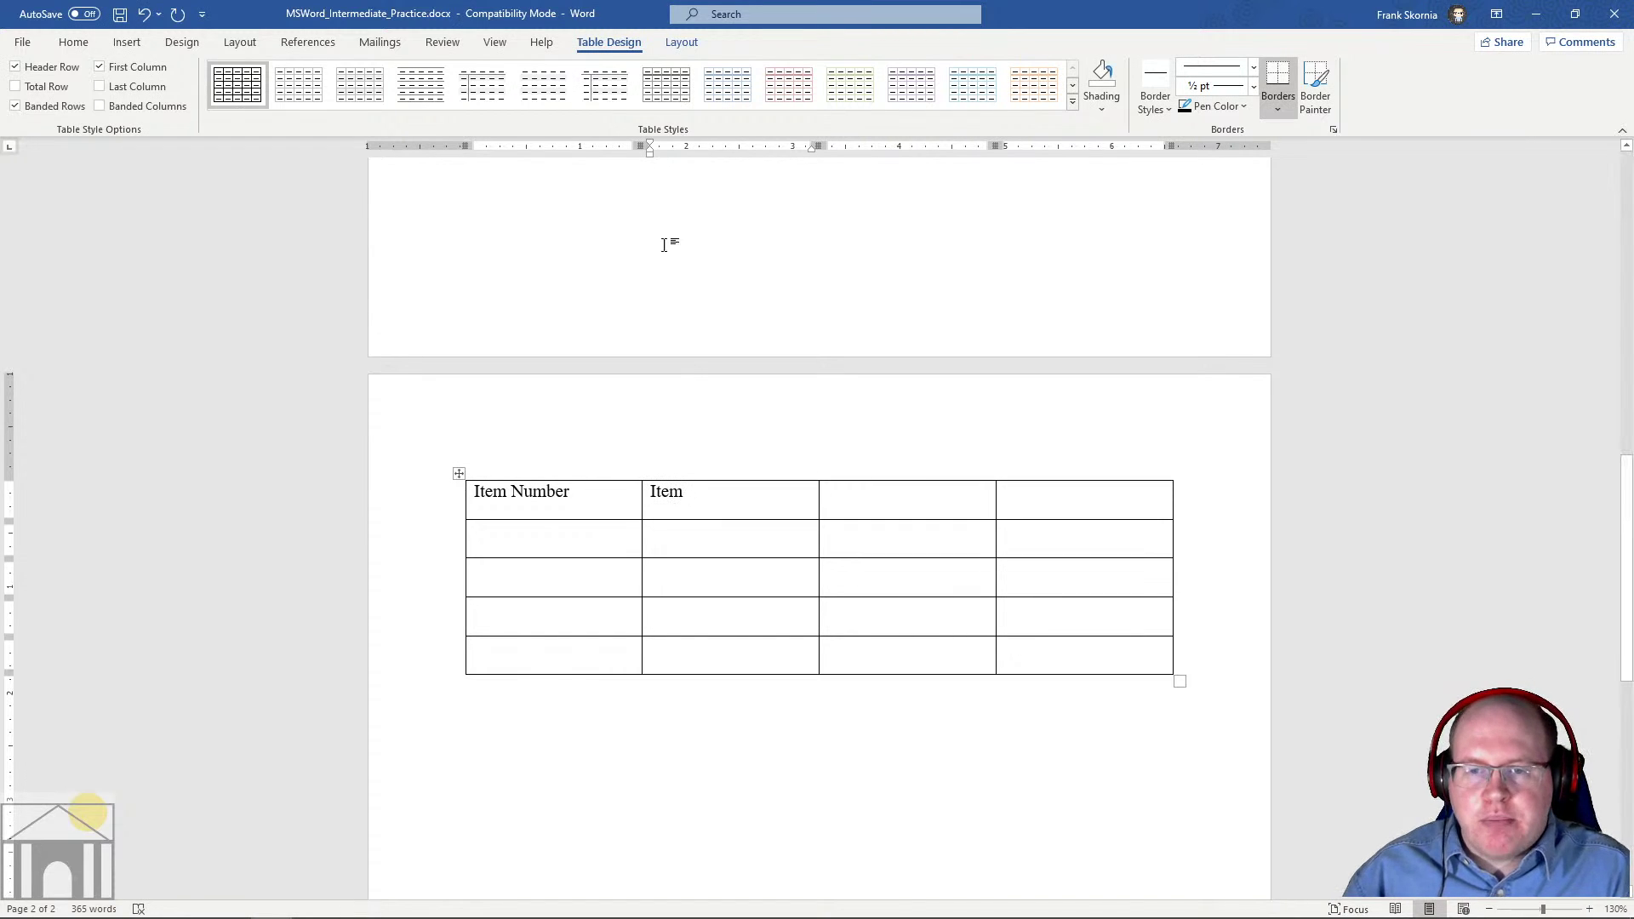
click(864, 499)
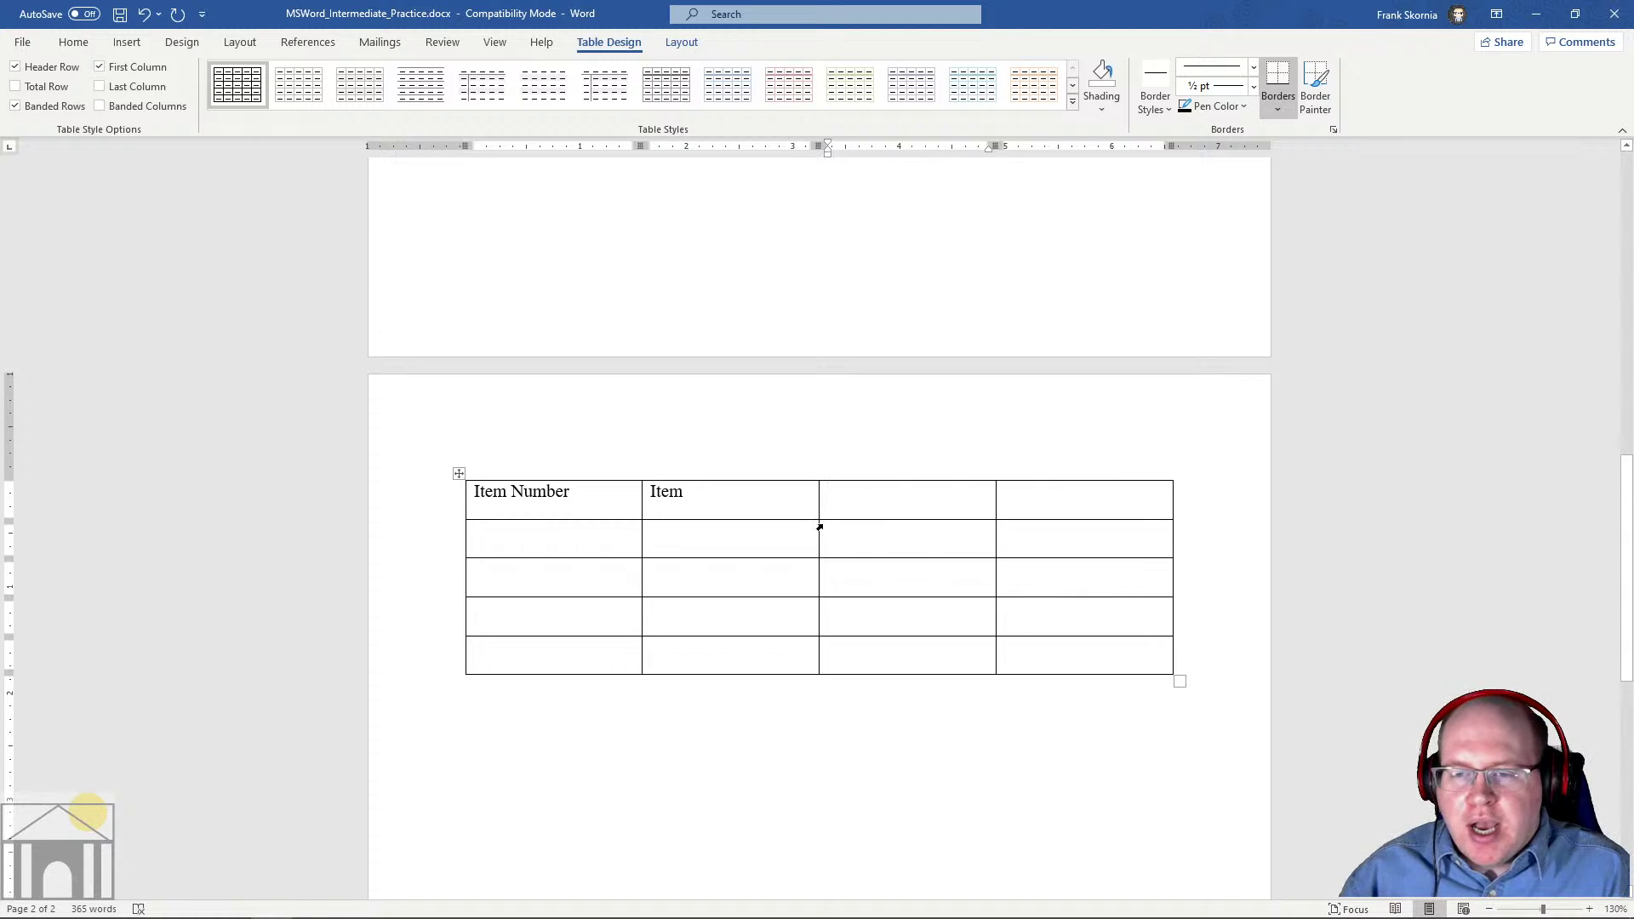
key(Tab)
key(shift+Tab)
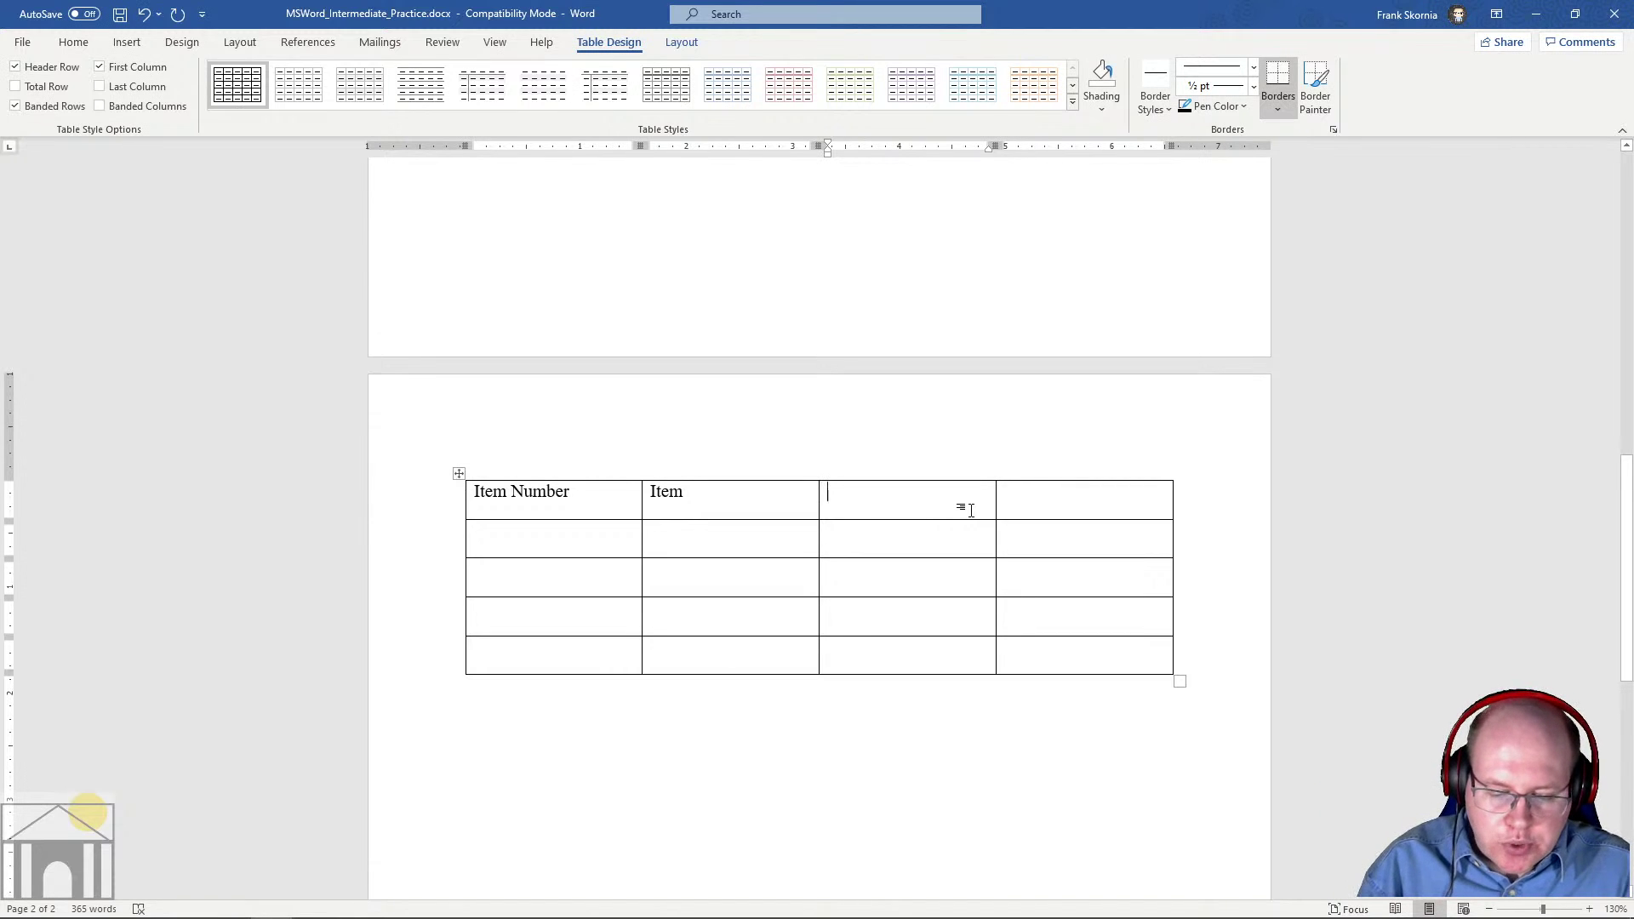
text(Color)
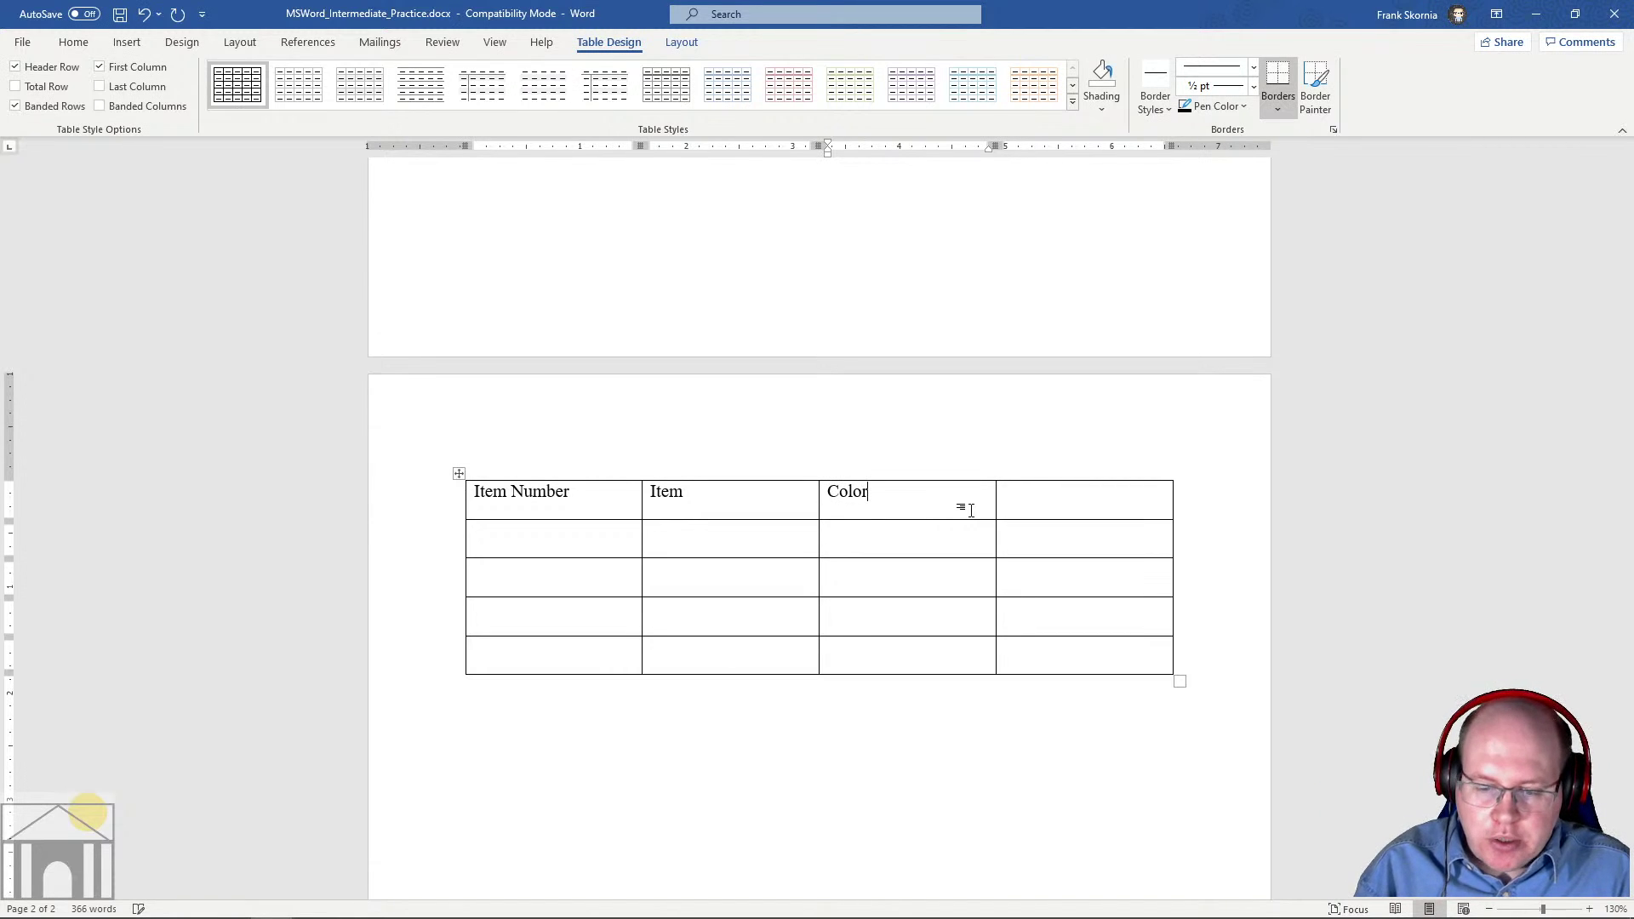
key(Tab)
text(Price)
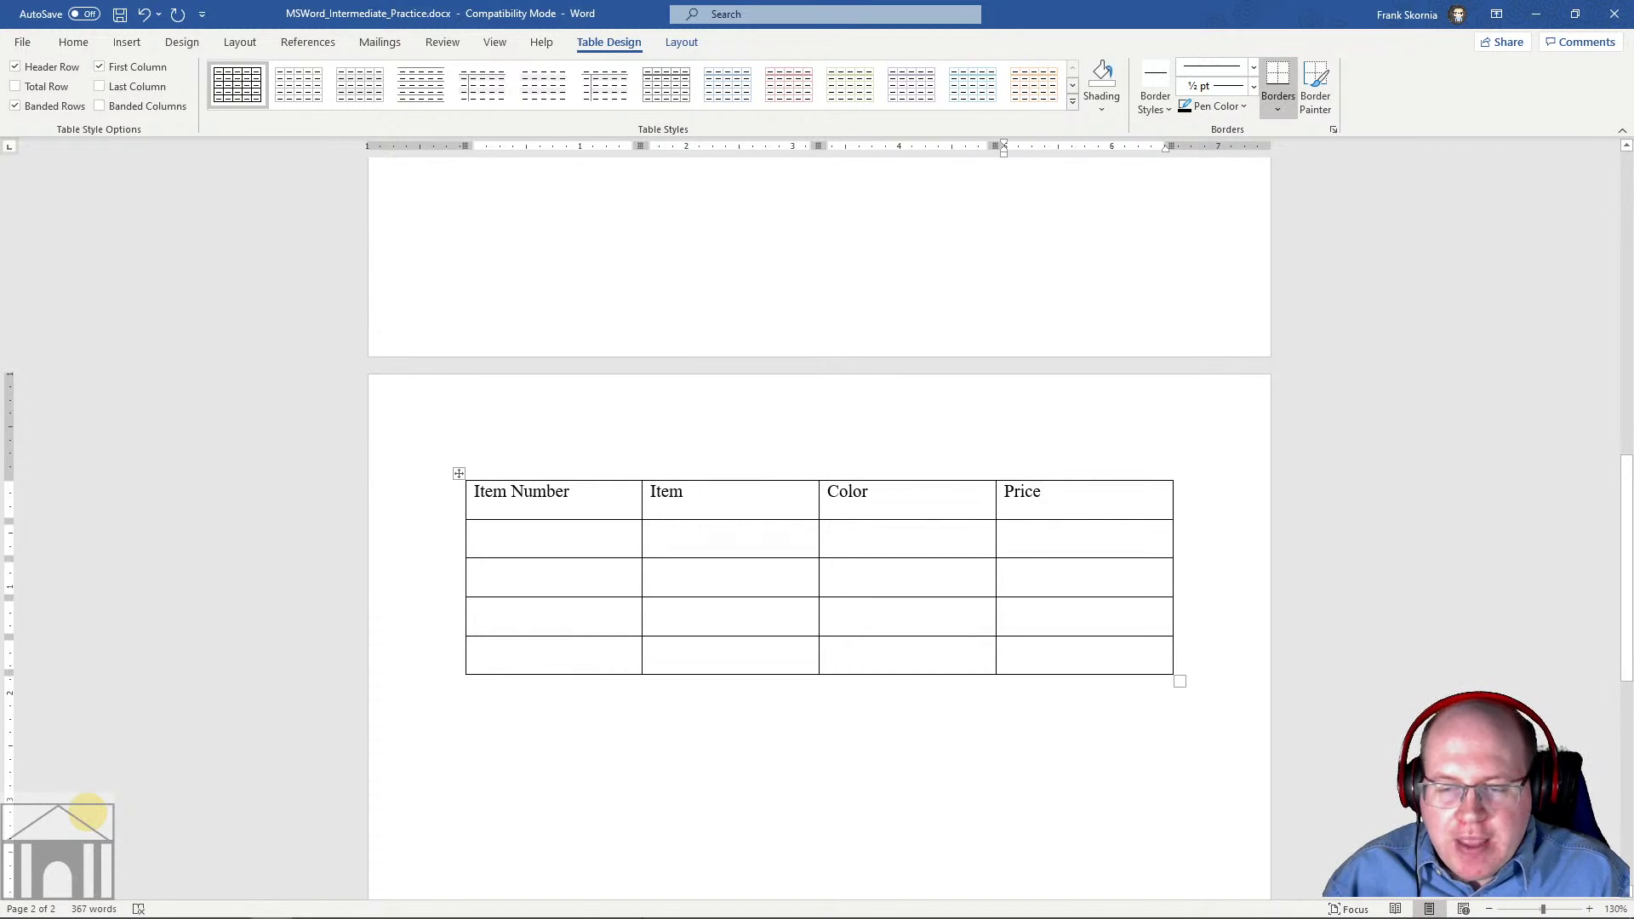
Switch to Adobe Acrobat Reader to check the table exercise instructions, and return to the Word document
mouse_move(423, 881)
click(356, 879)
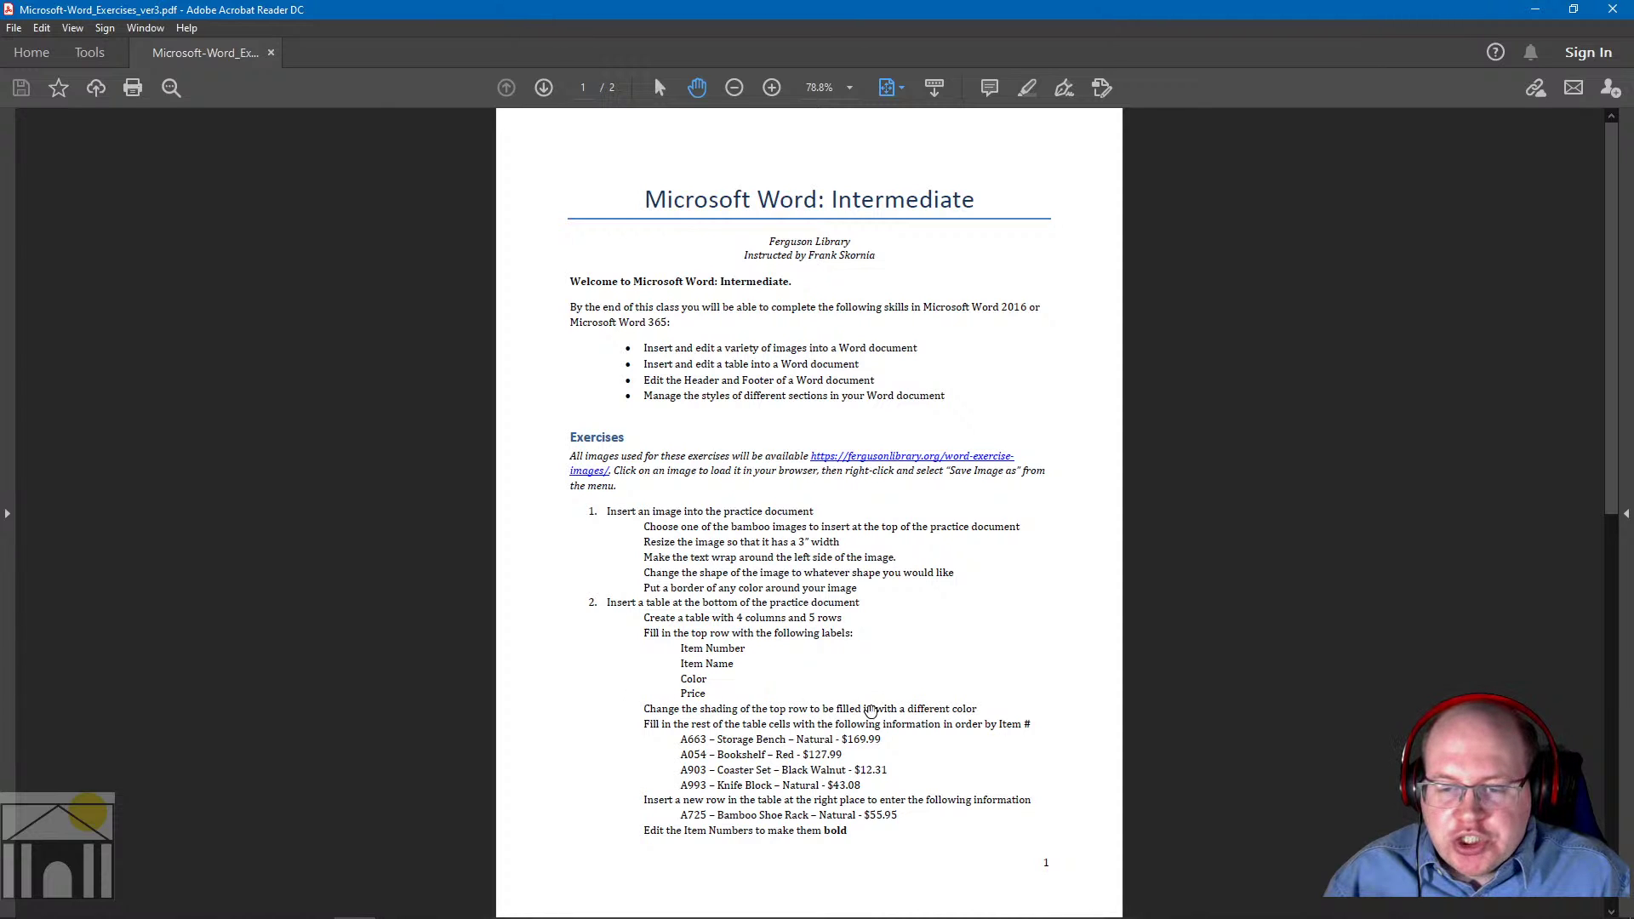
mouse_move(374, 915)
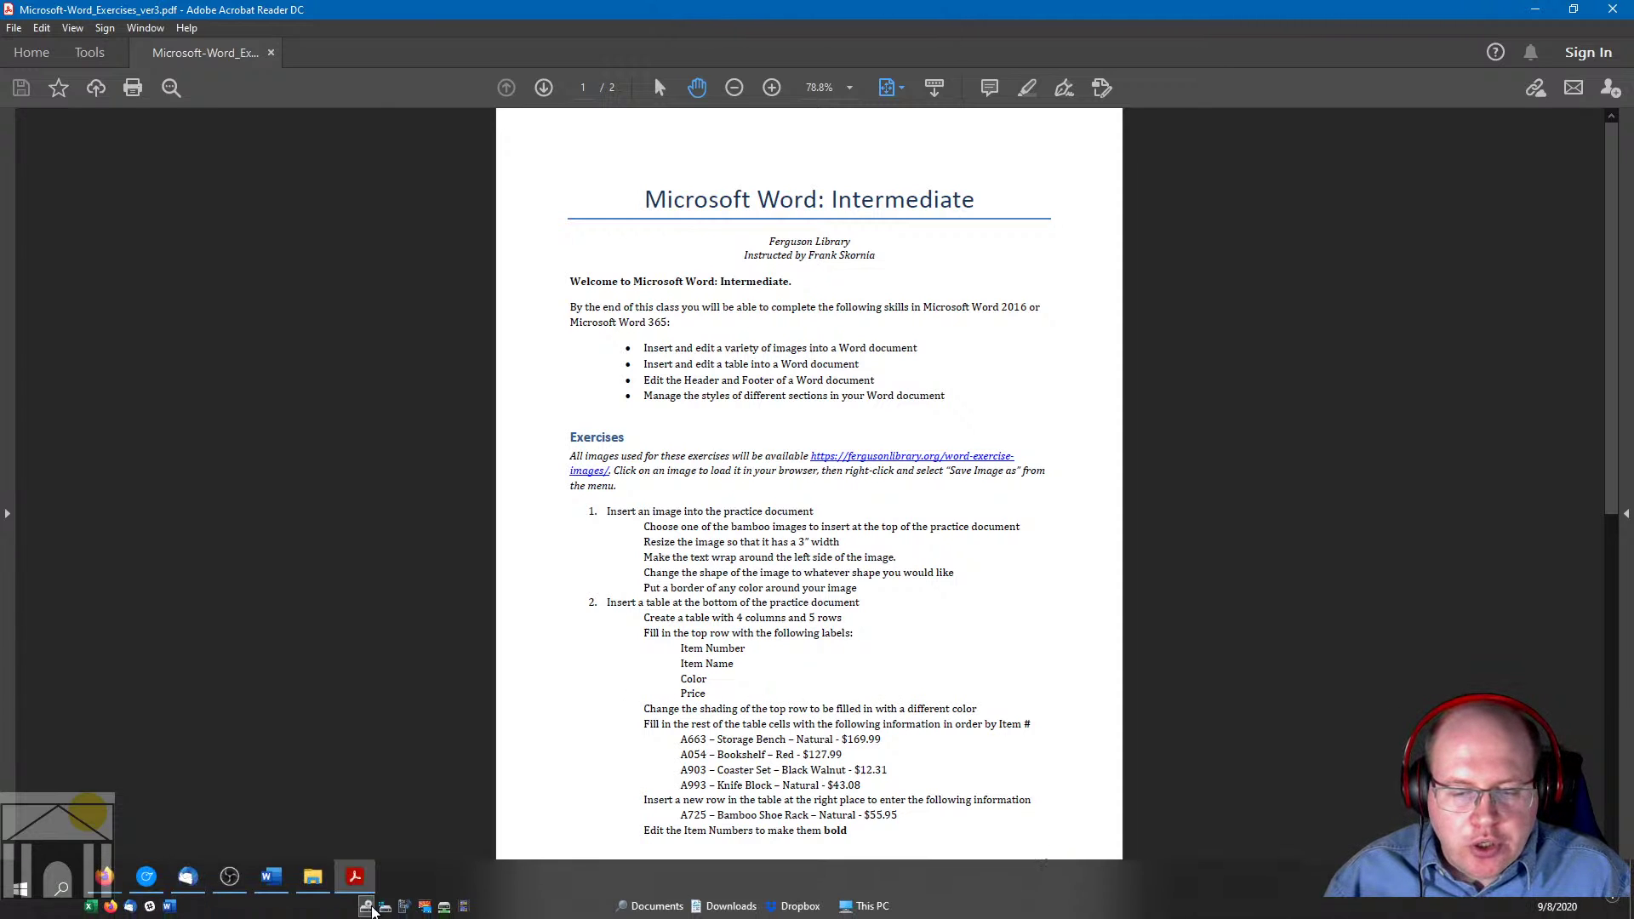
click(286, 882)
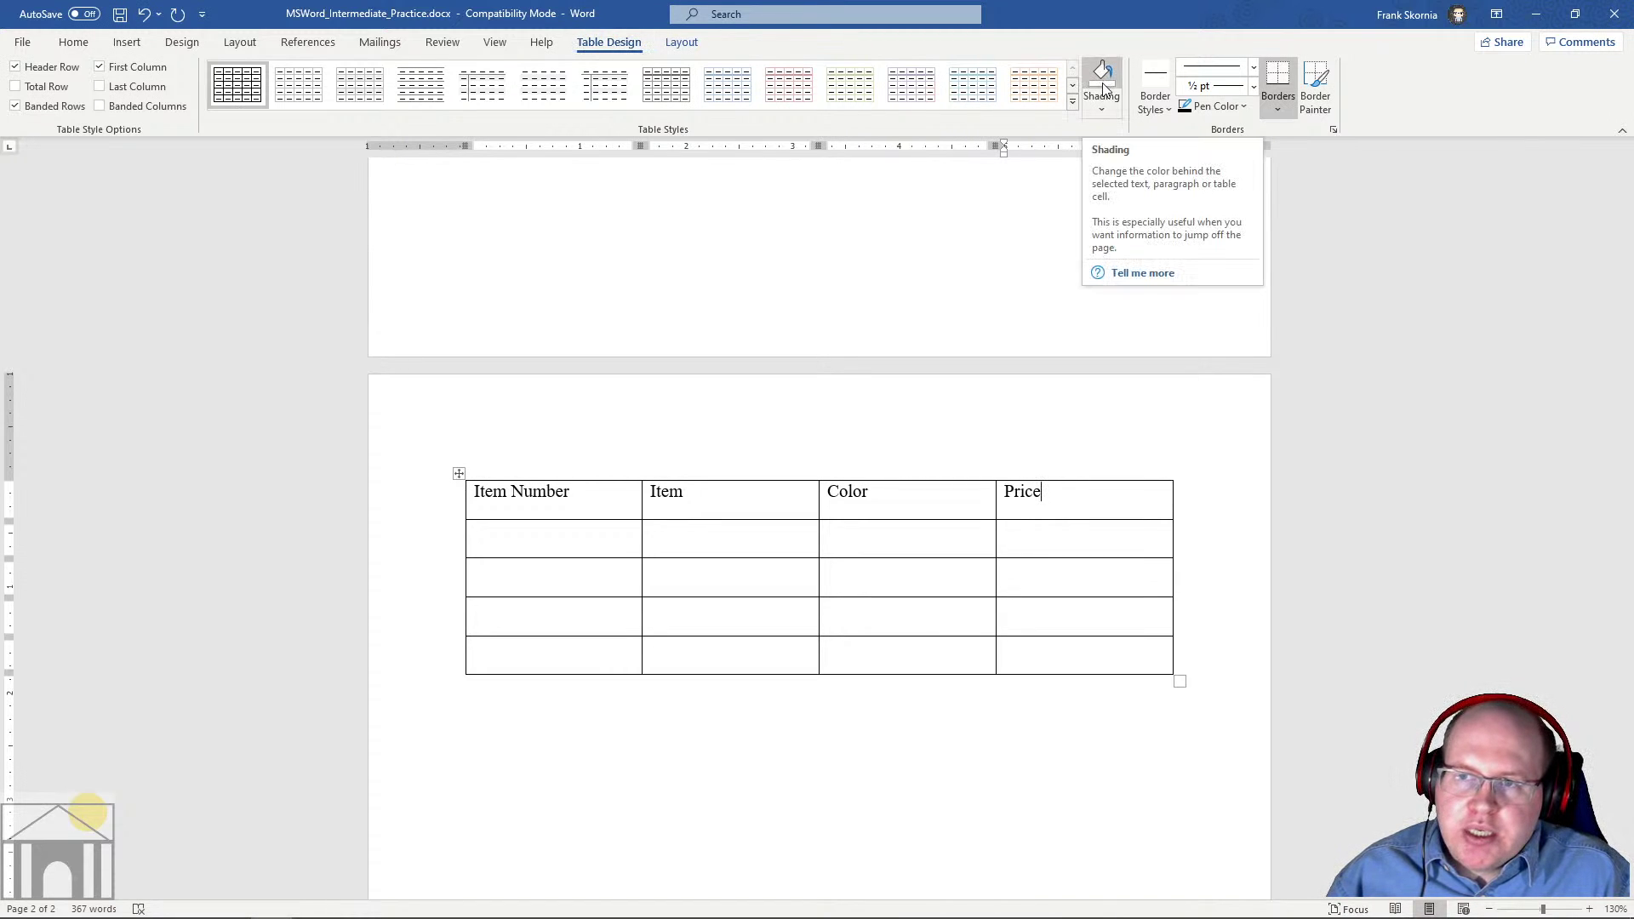
Shade the table's top row with a light olive green theme color
click(803, 499)
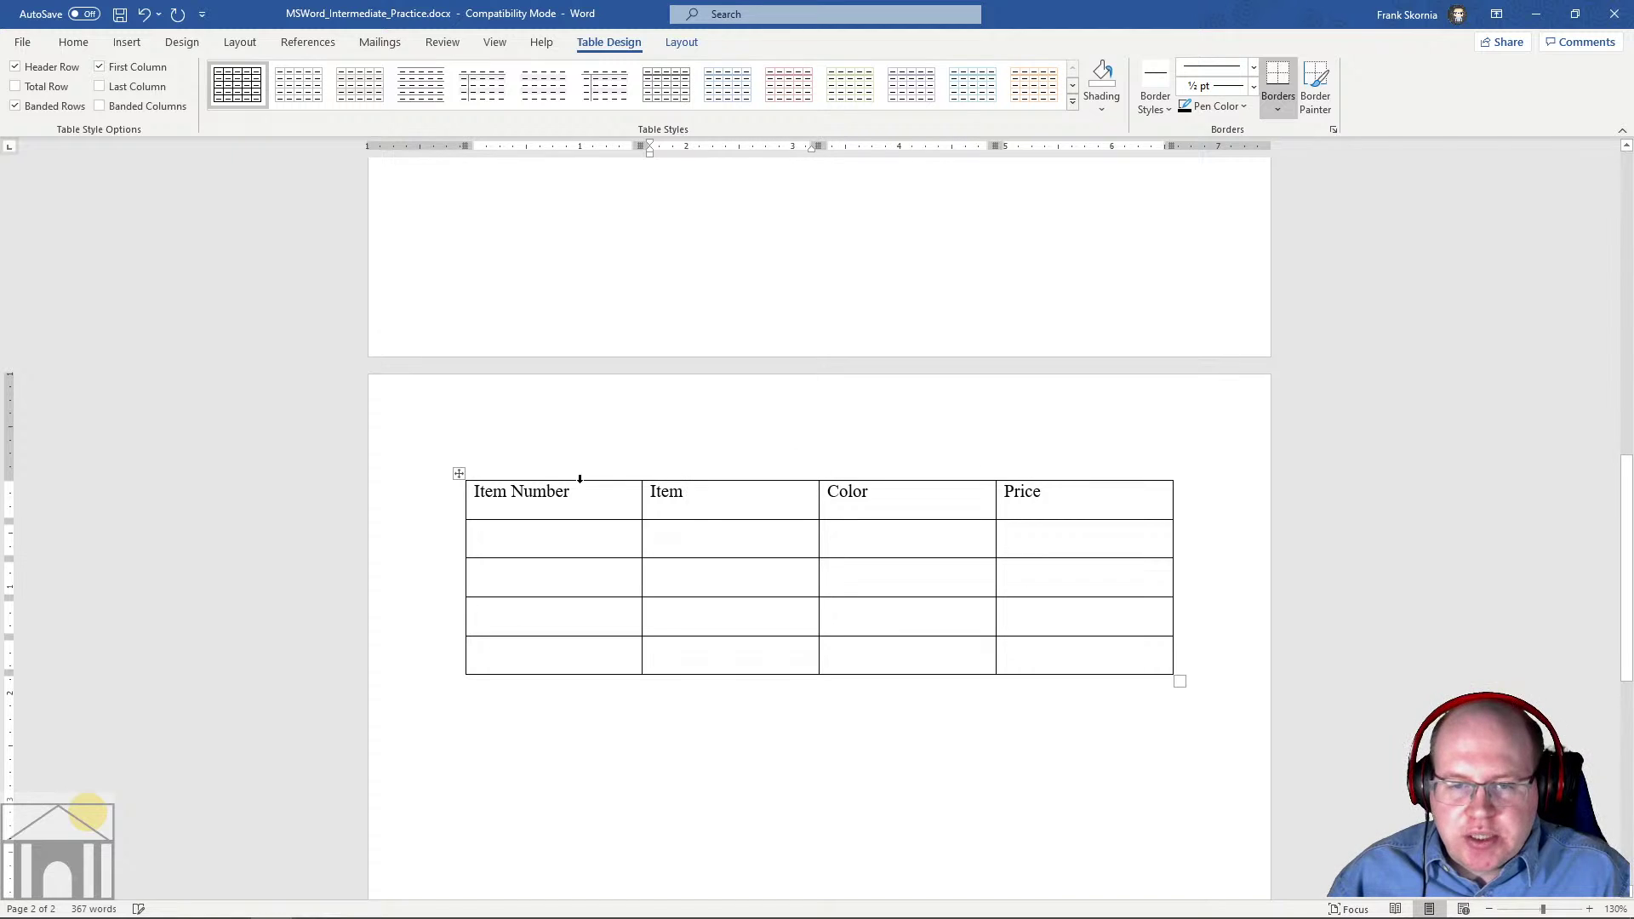
drag(474, 492, 1072, 488)
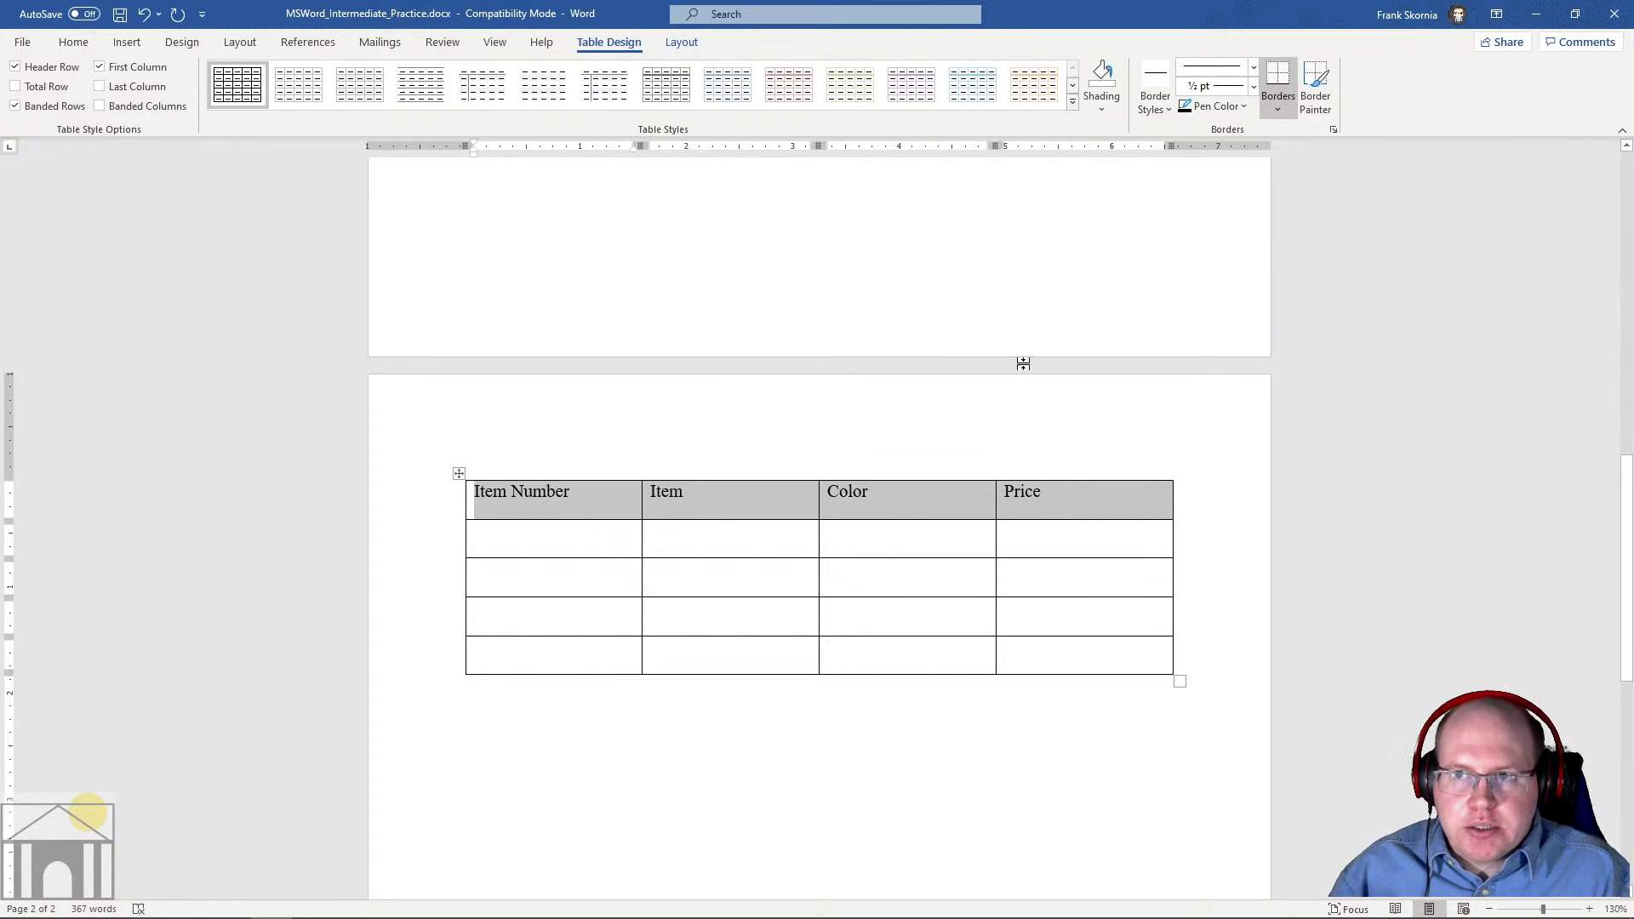
click(1097, 109)
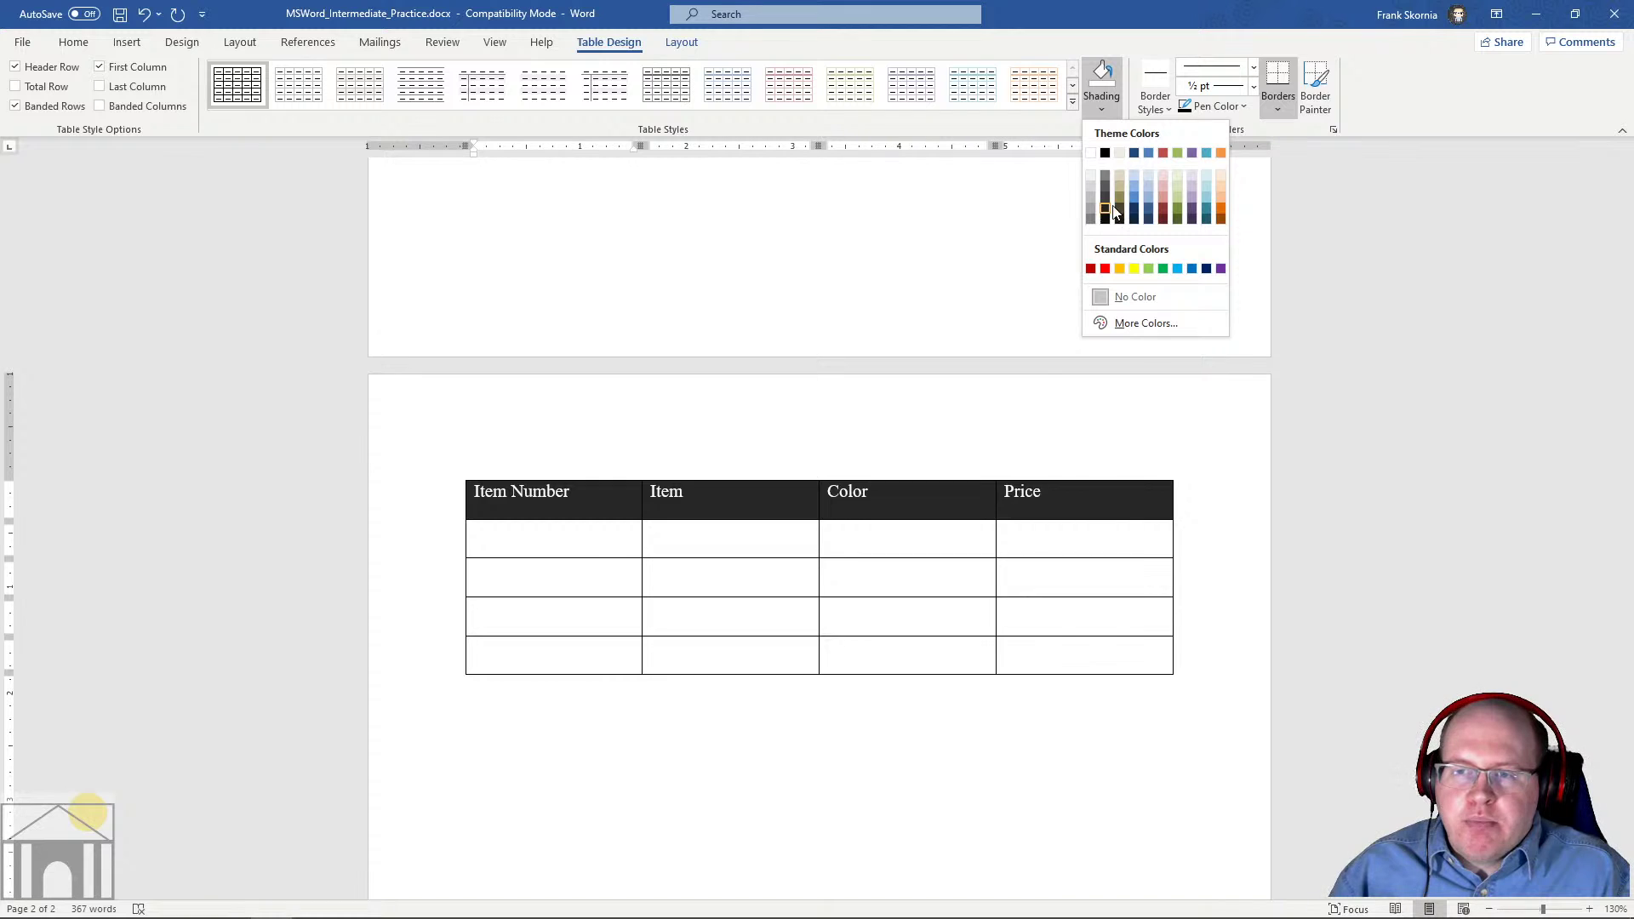
click(1174, 201)
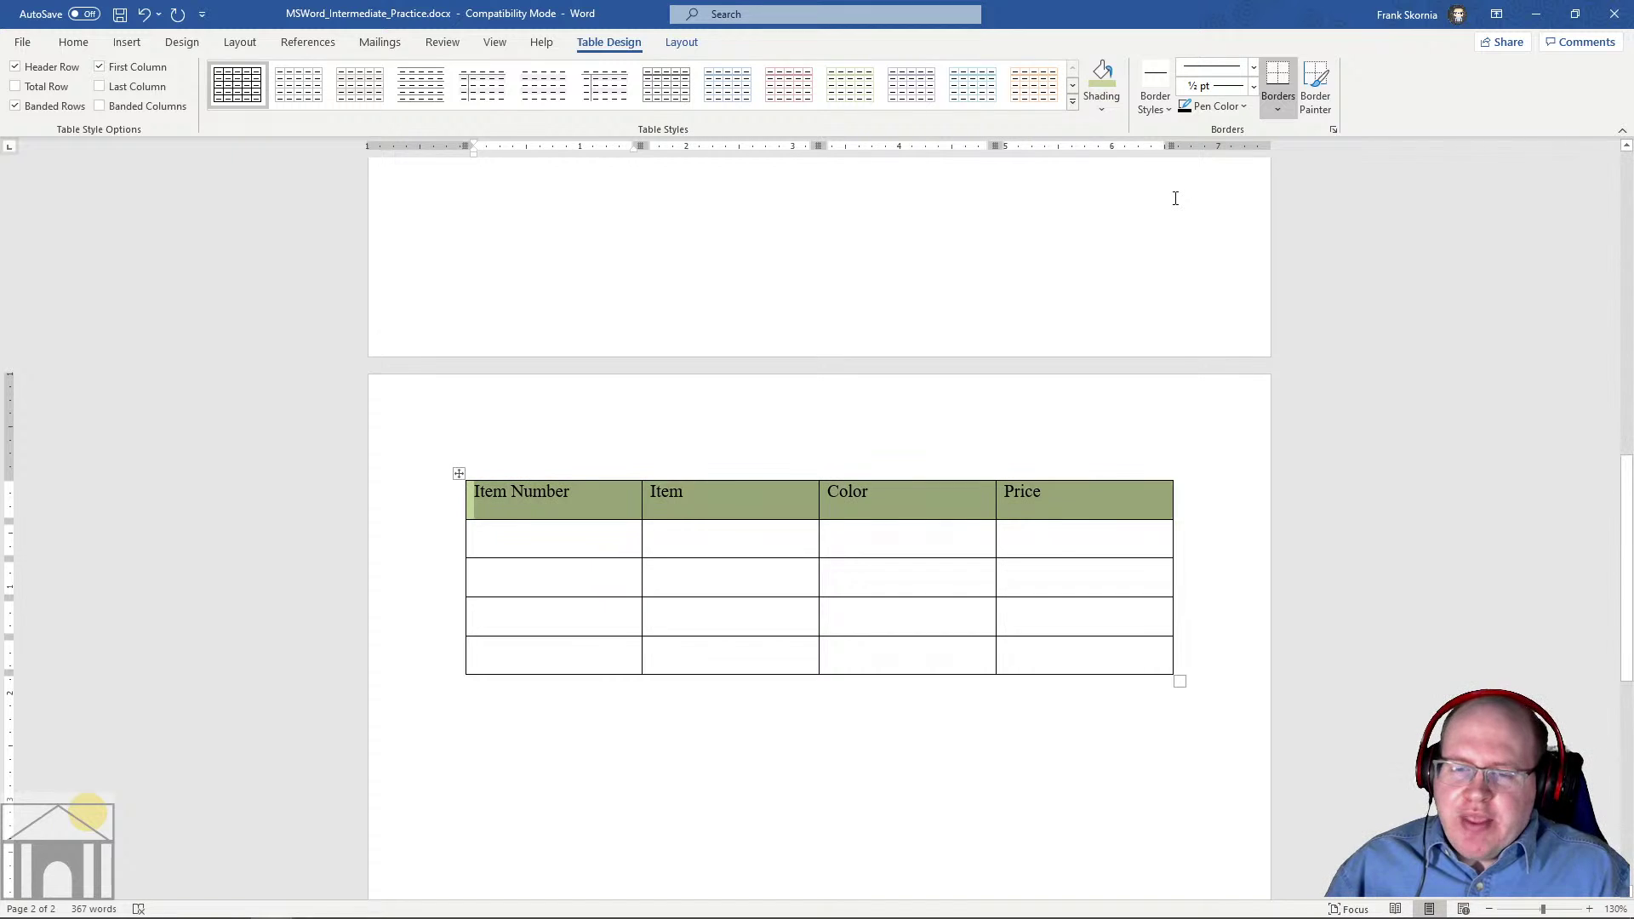
click(626, 565)
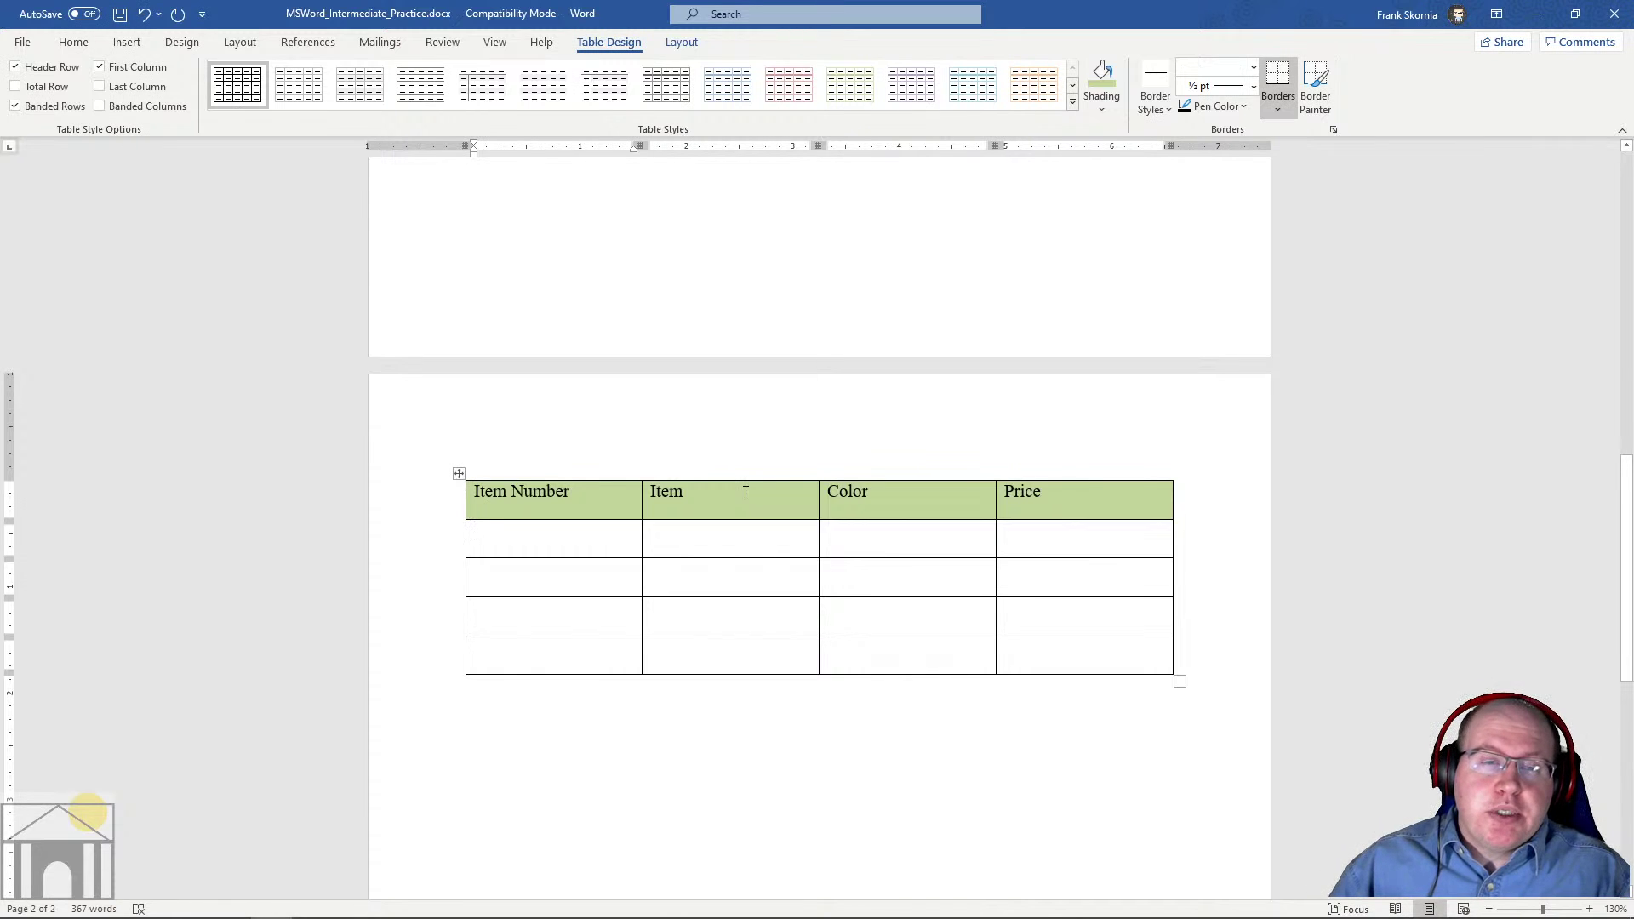
scroll(715, 490, up, 3)
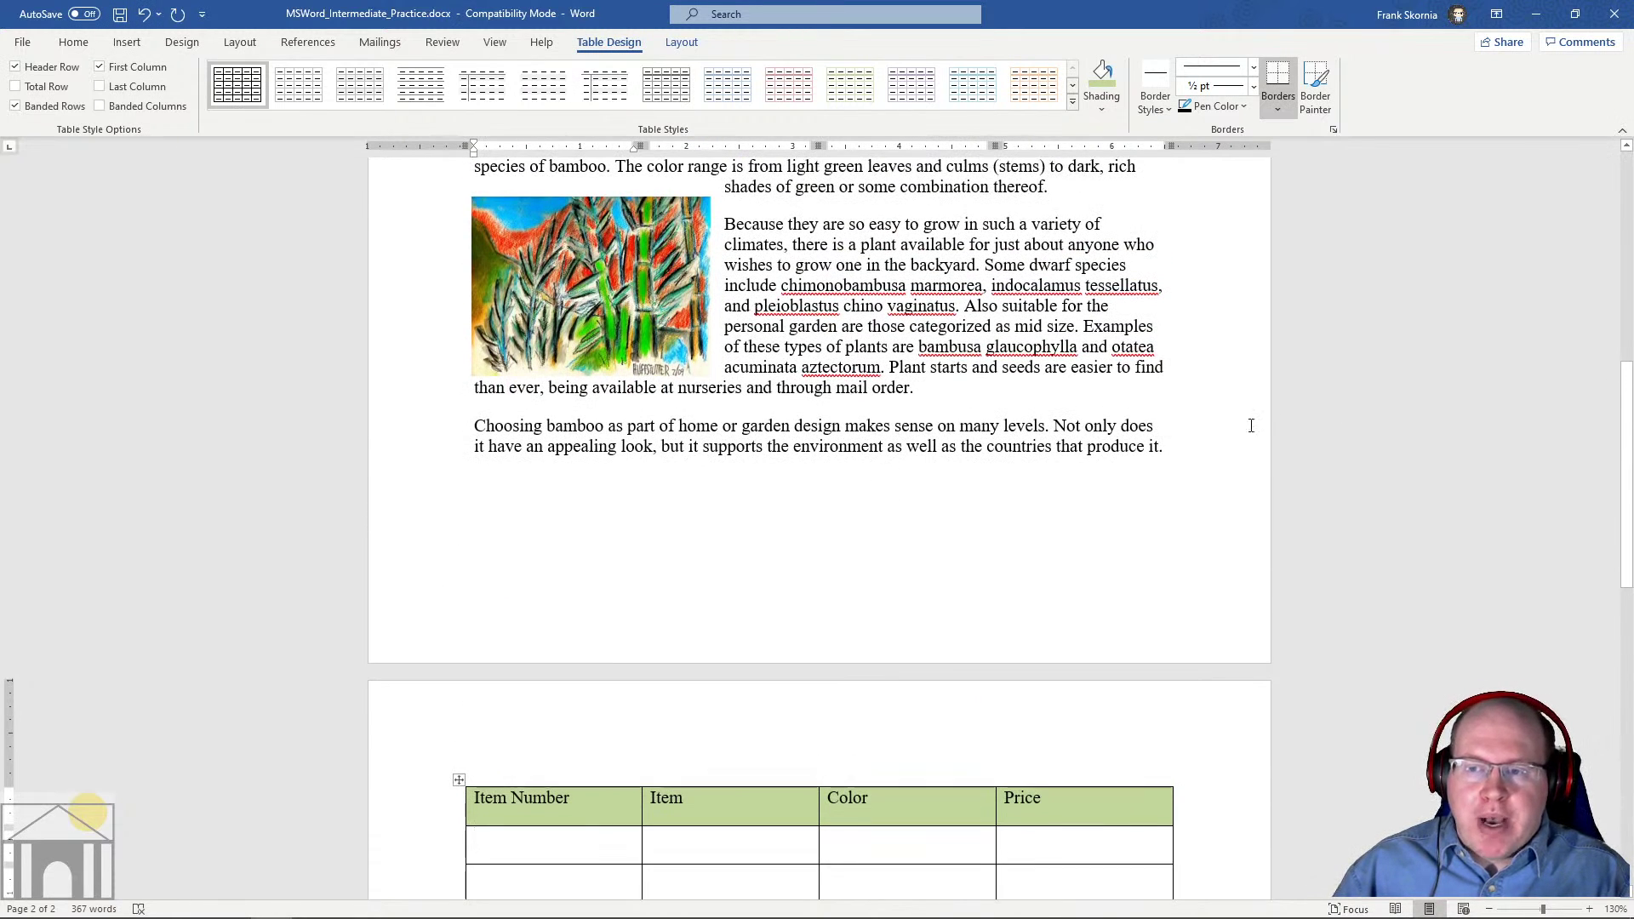
click(1164, 446)
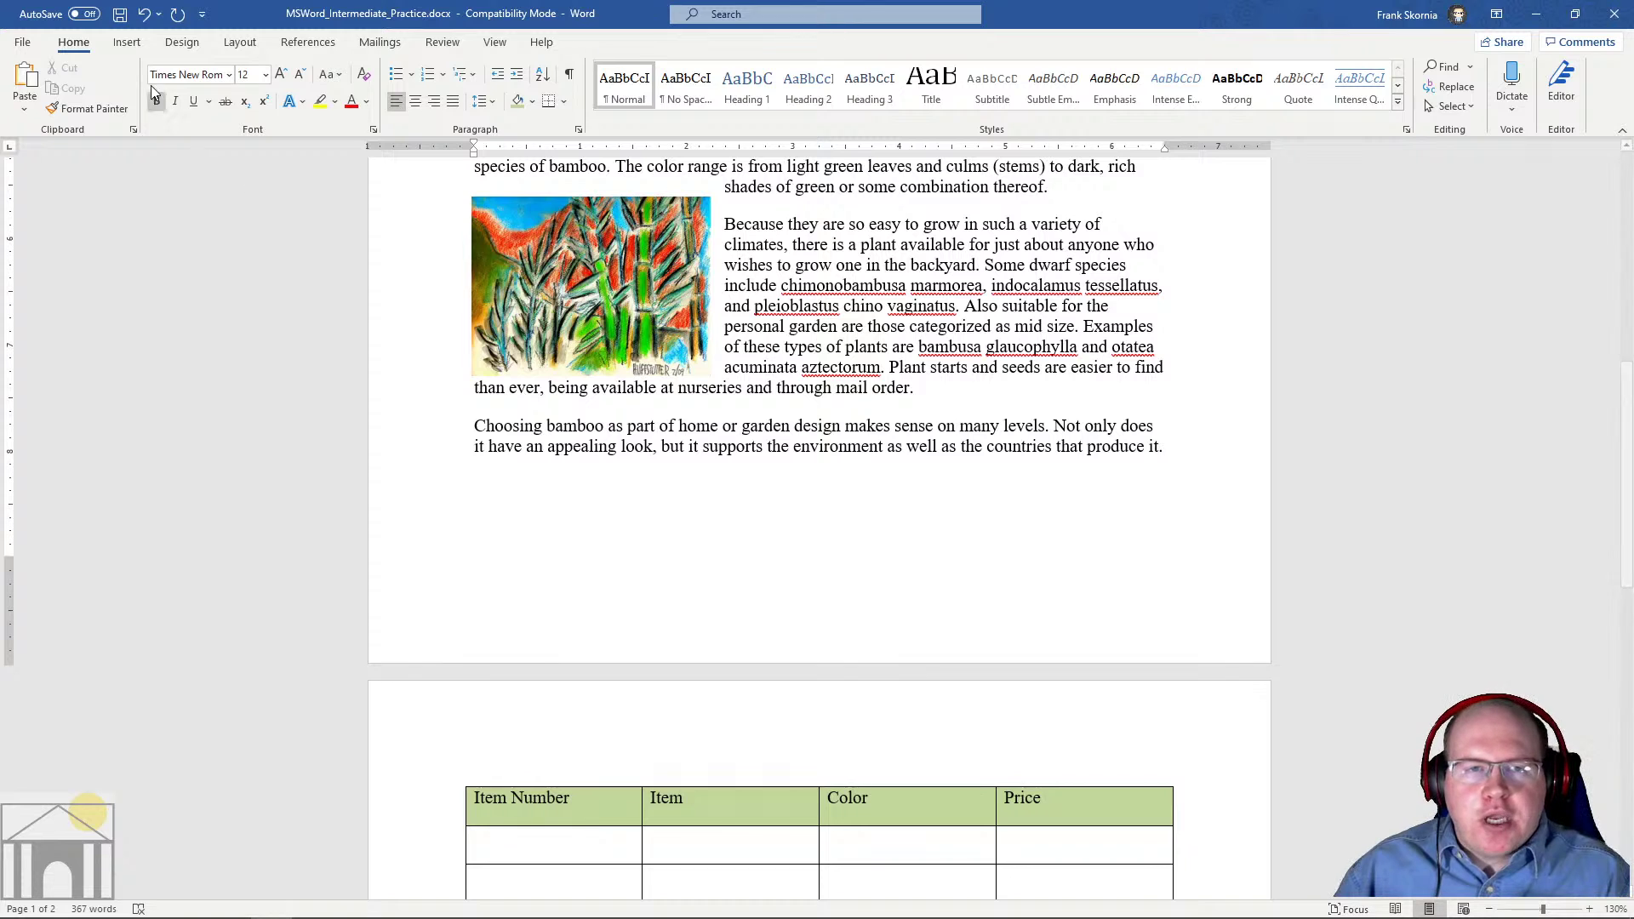
click(502, 548)
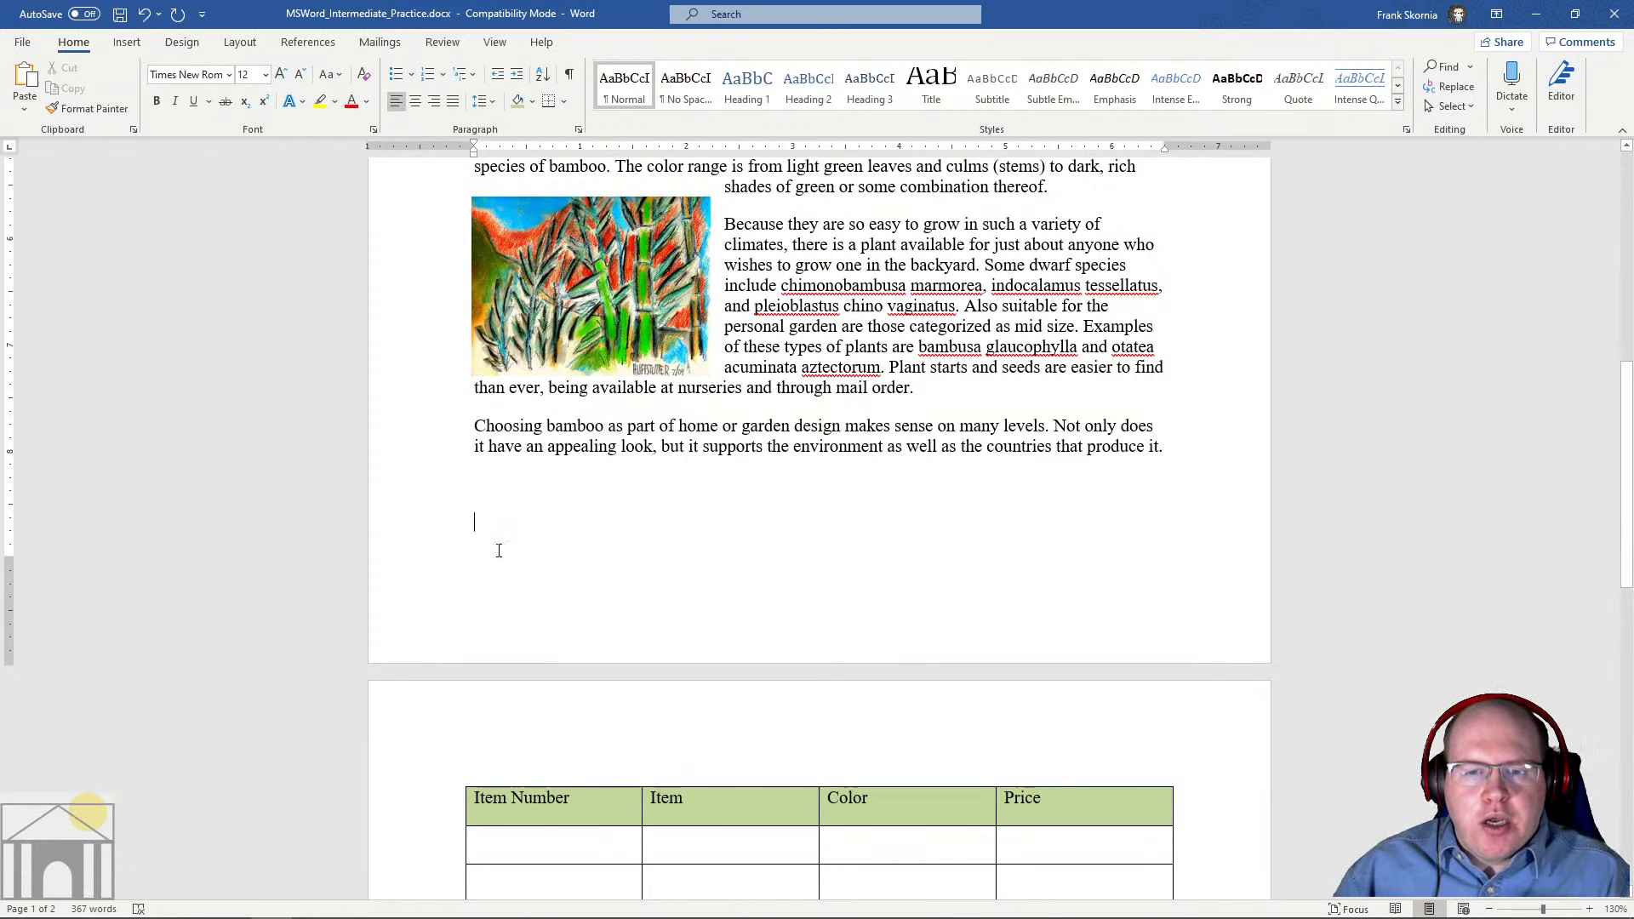
click(126, 42)
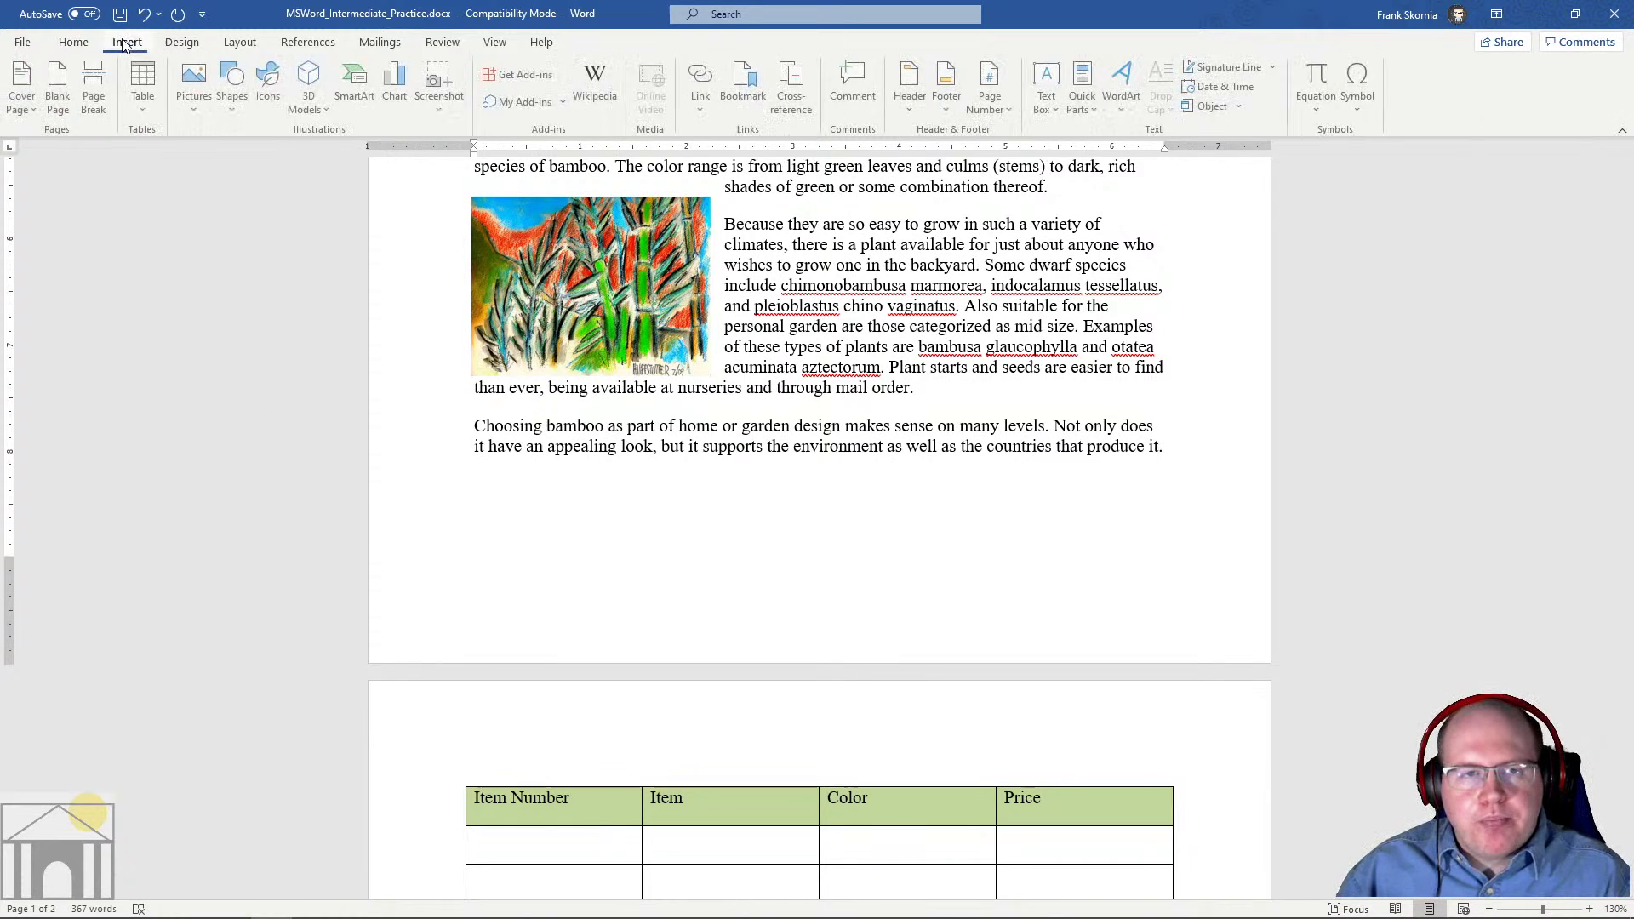
click(146, 95)
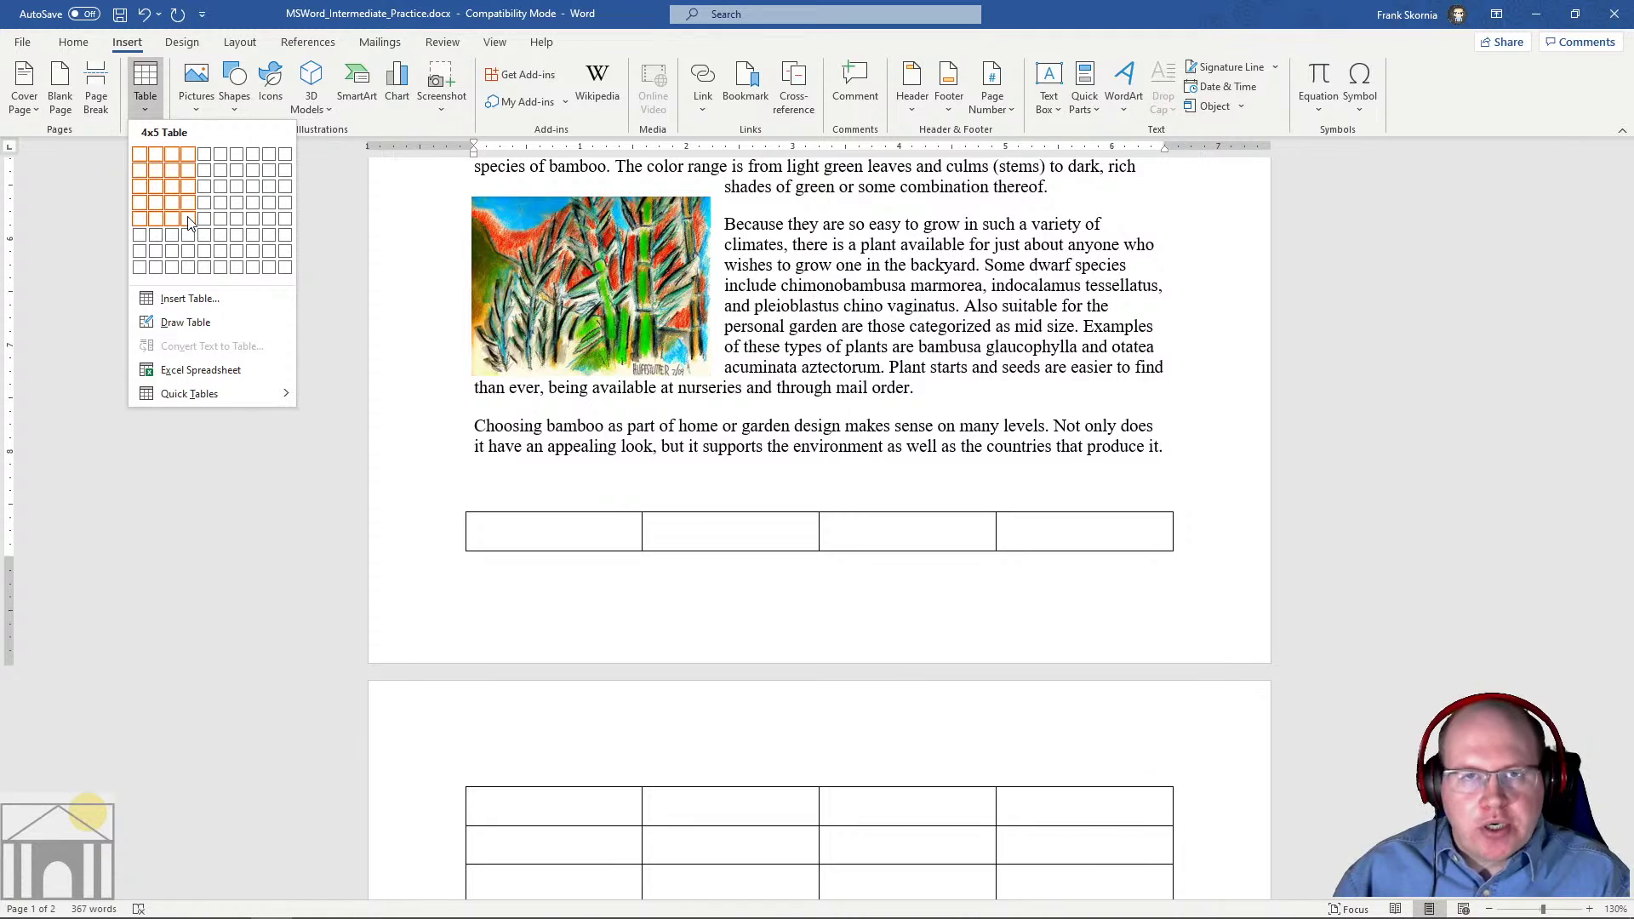
click(270, 540)
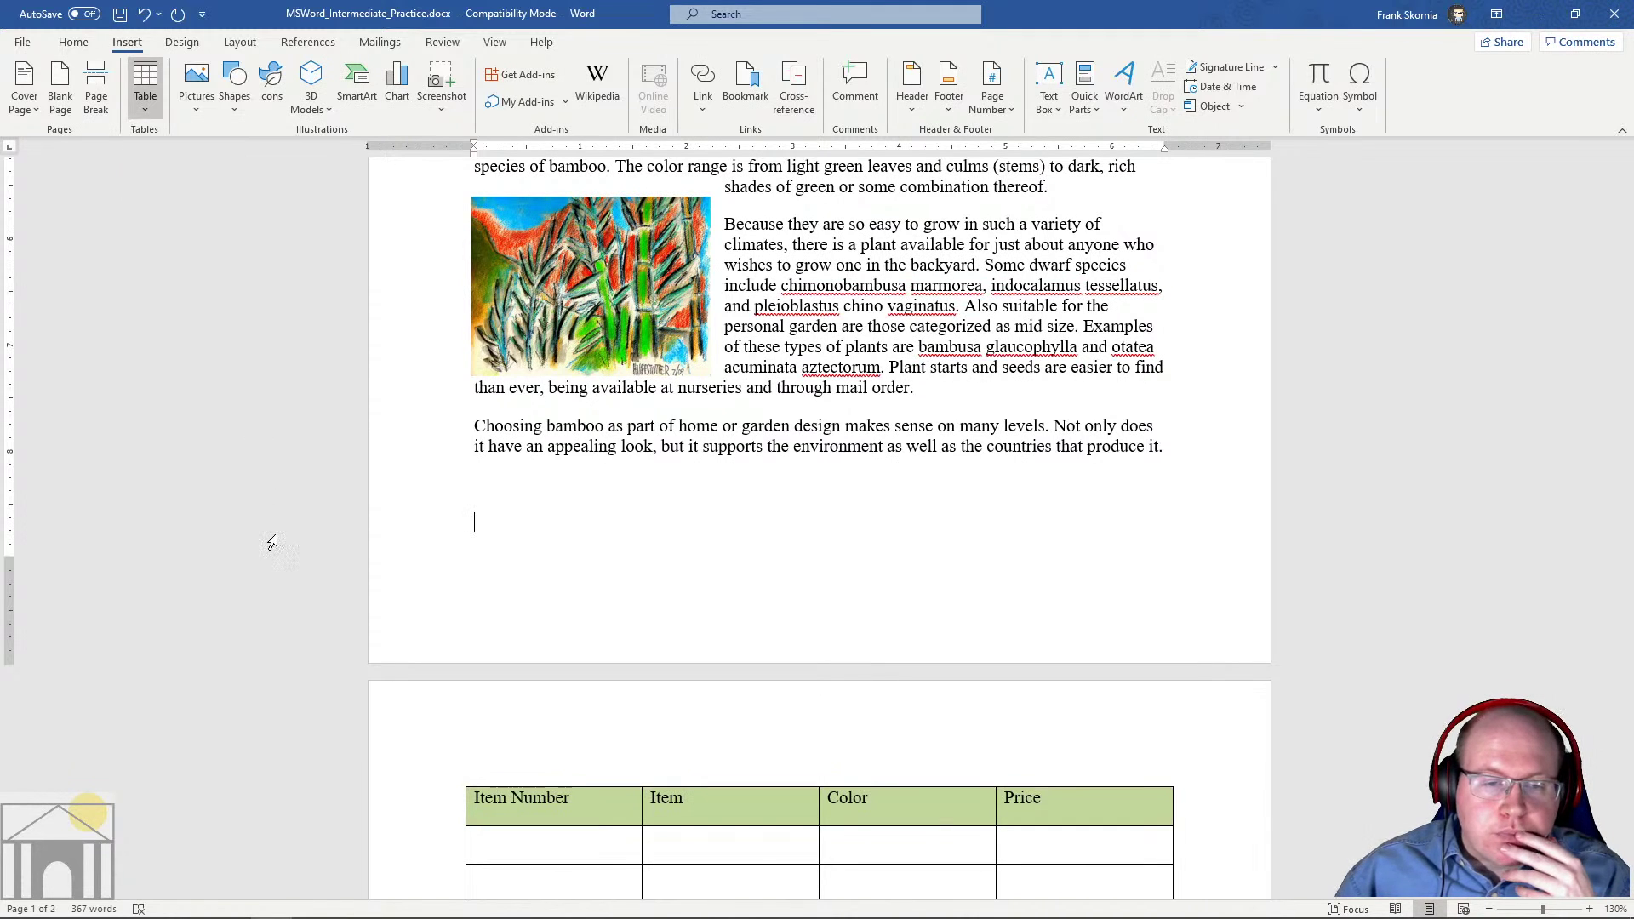
scroll(639, 467, down, 3)
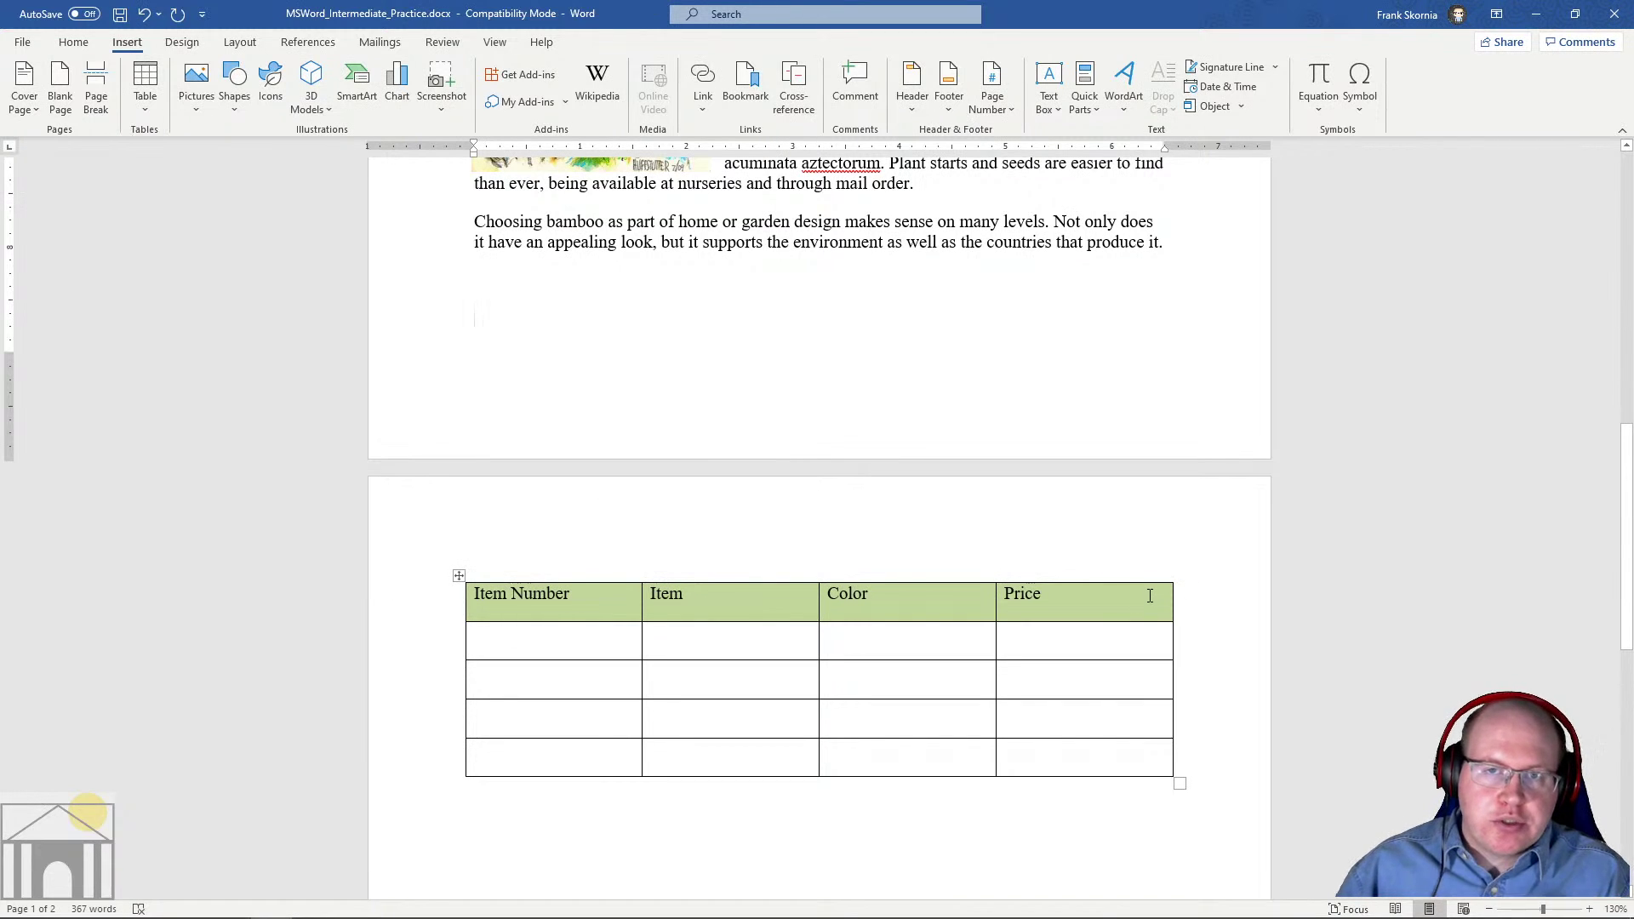
scroll(1007, 579, down, 1)
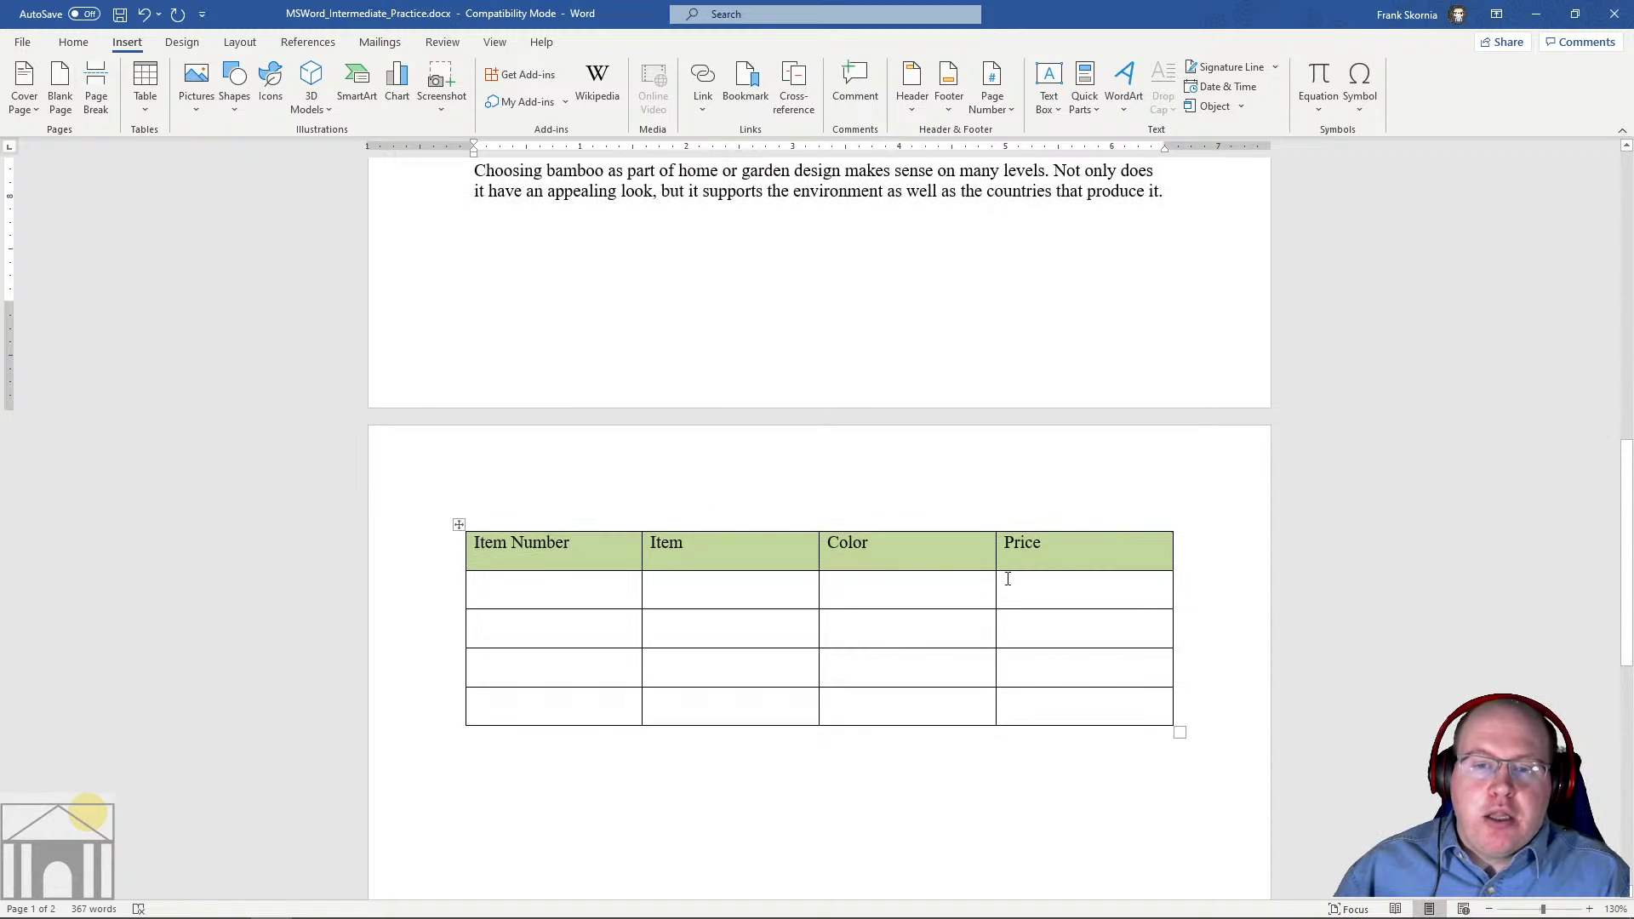
click(599, 548)
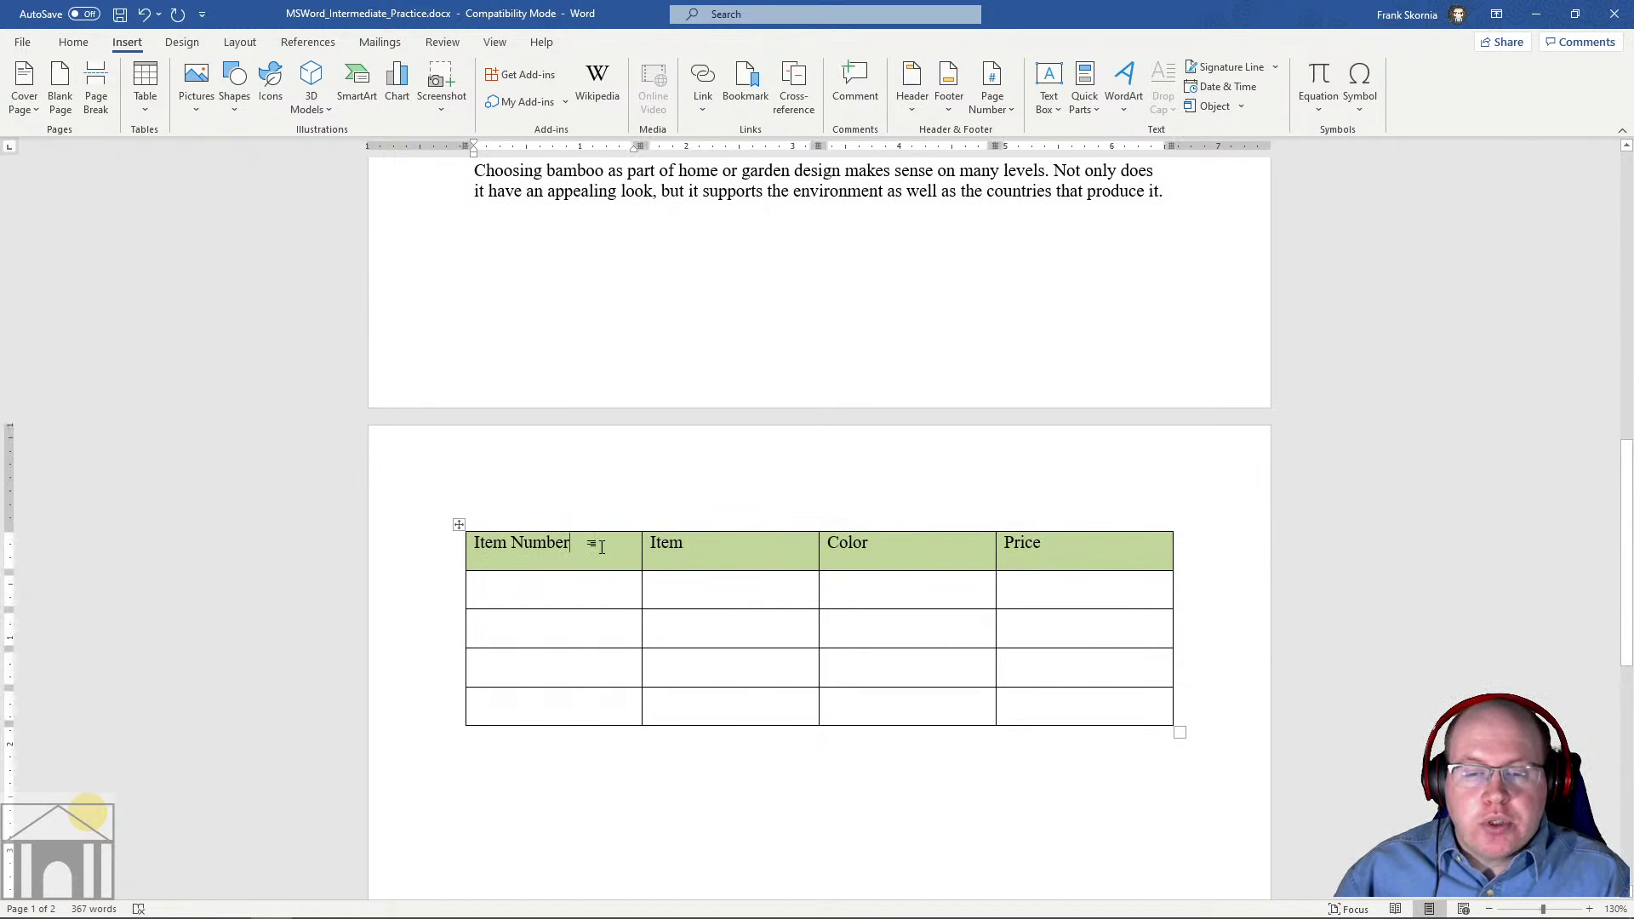
drag(468, 550, 484, 547)
click(470, 549)
click(476, 545)
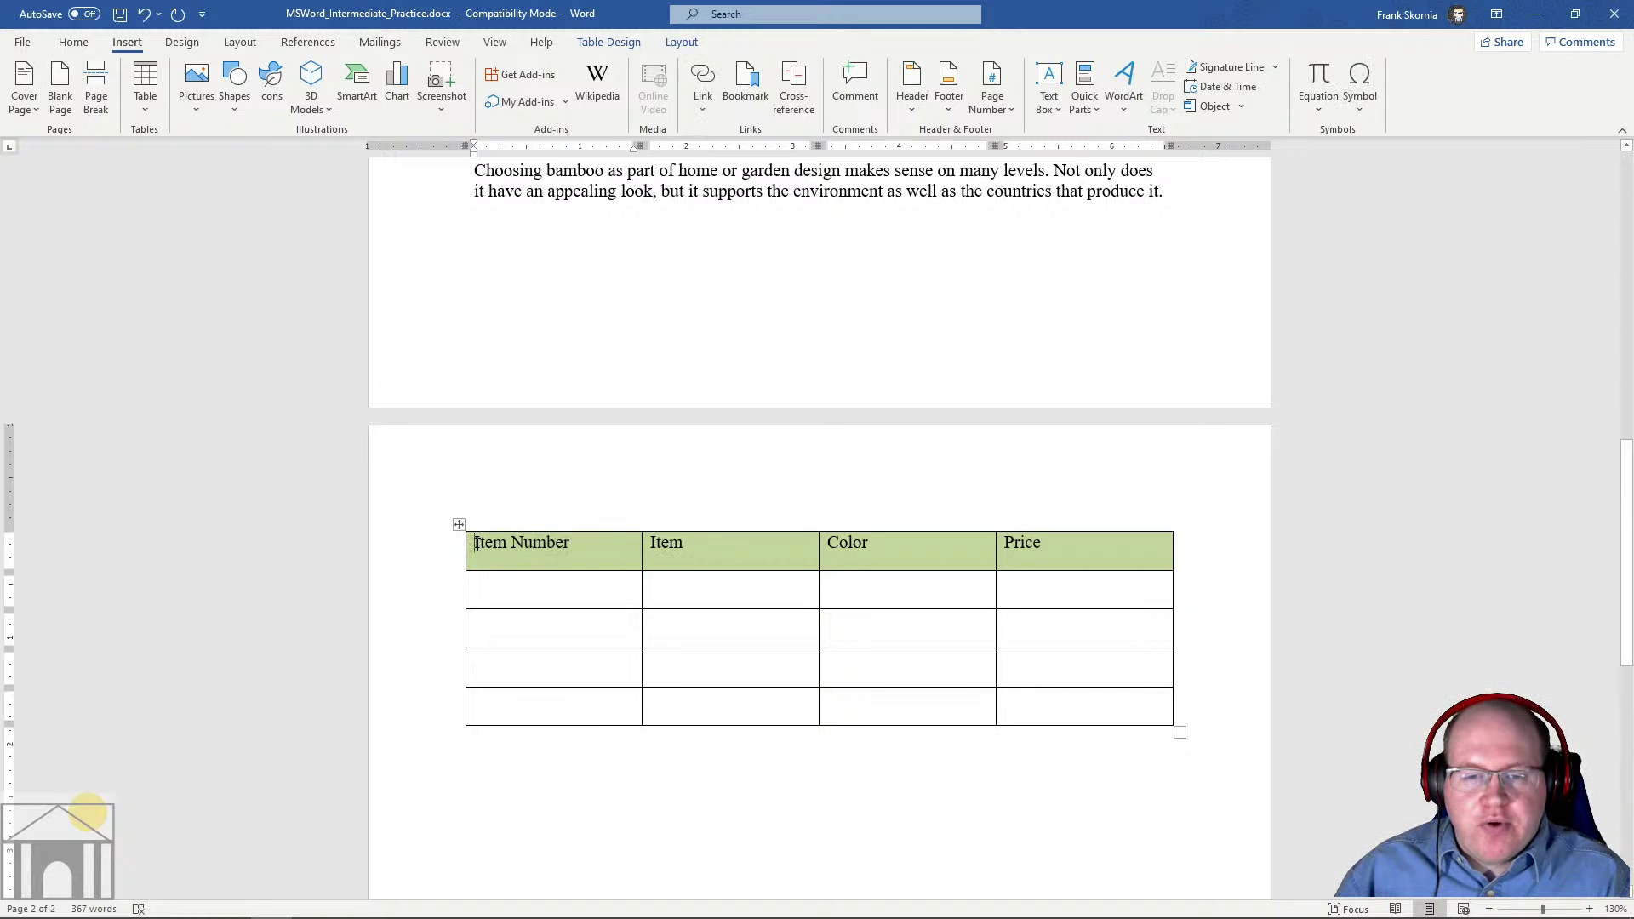
drag(477, 545, 1080, 540)
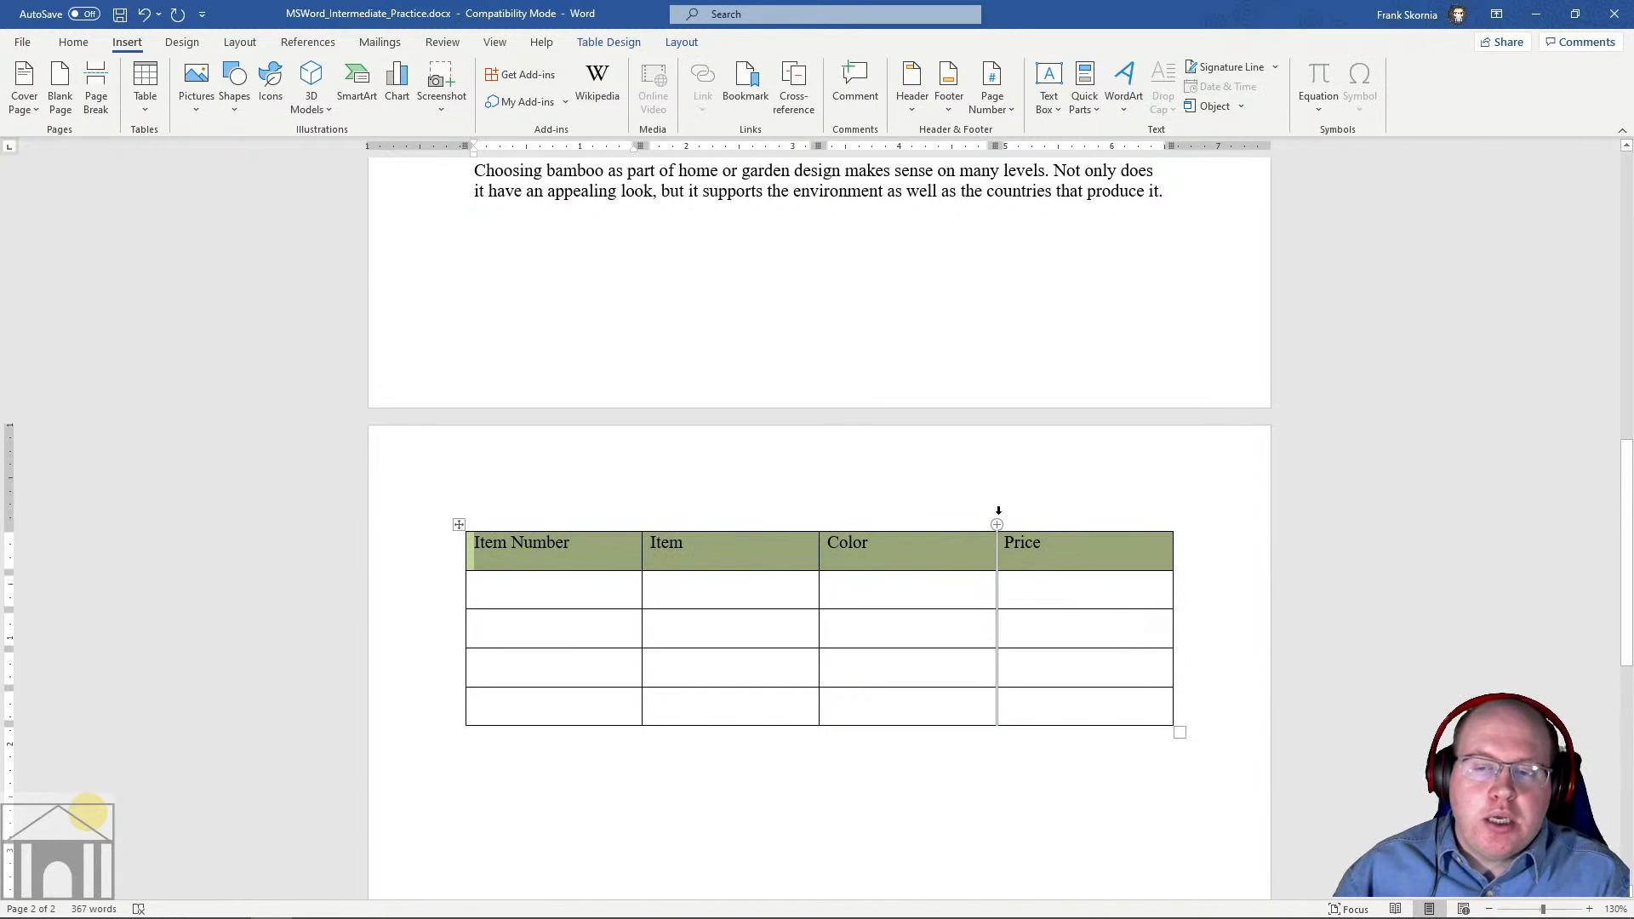
click(619, 44)
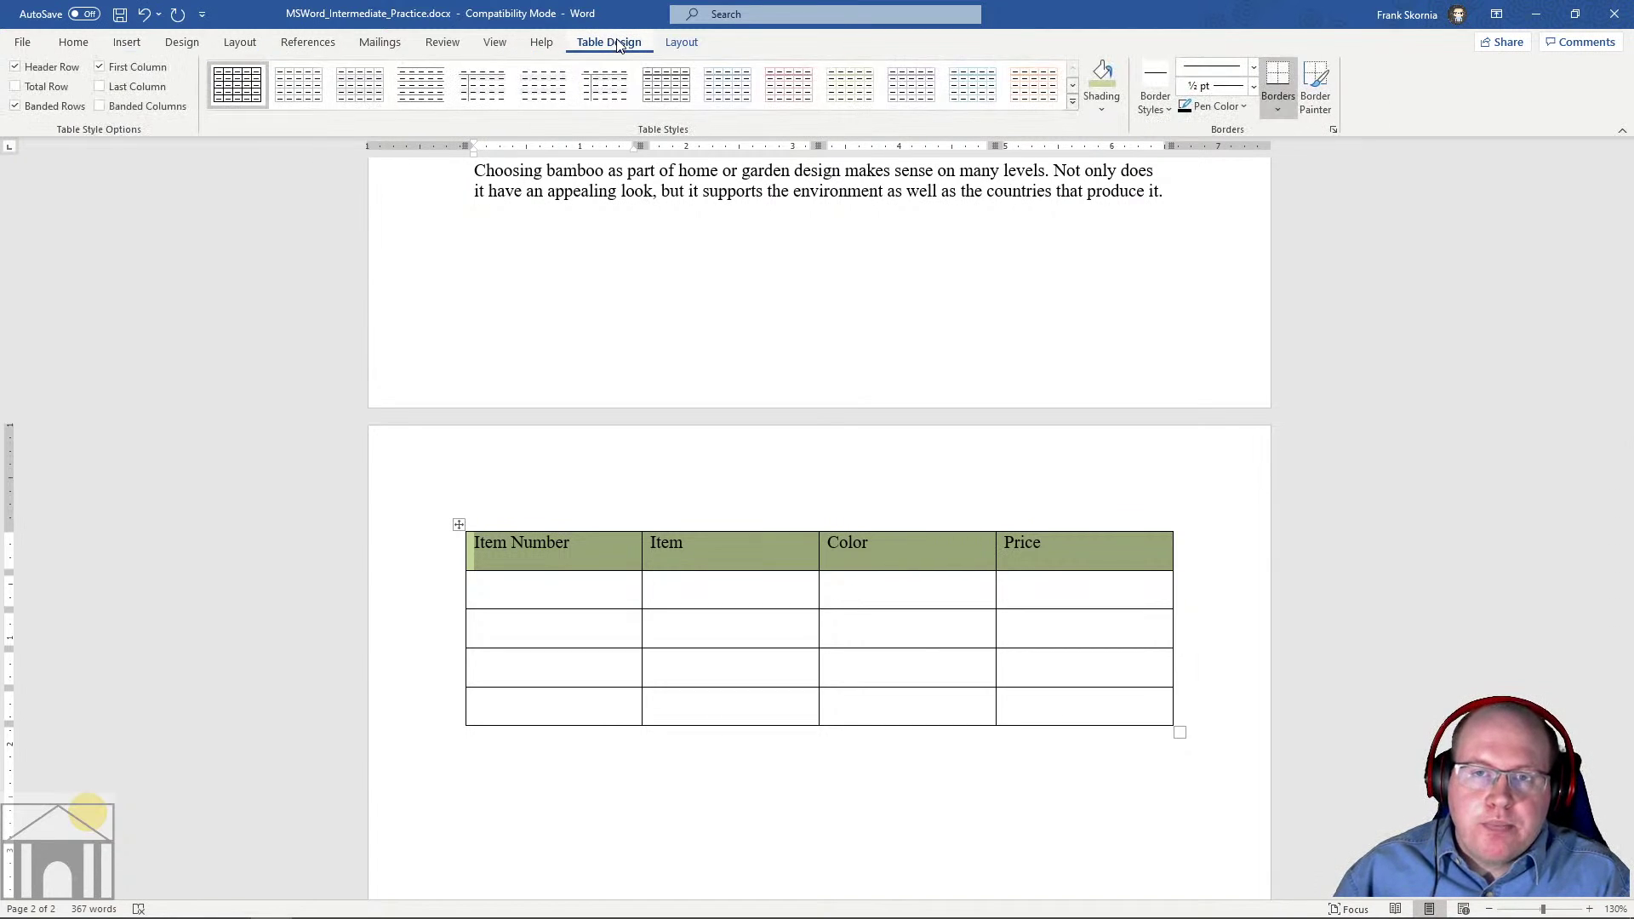
click(1102, 109)
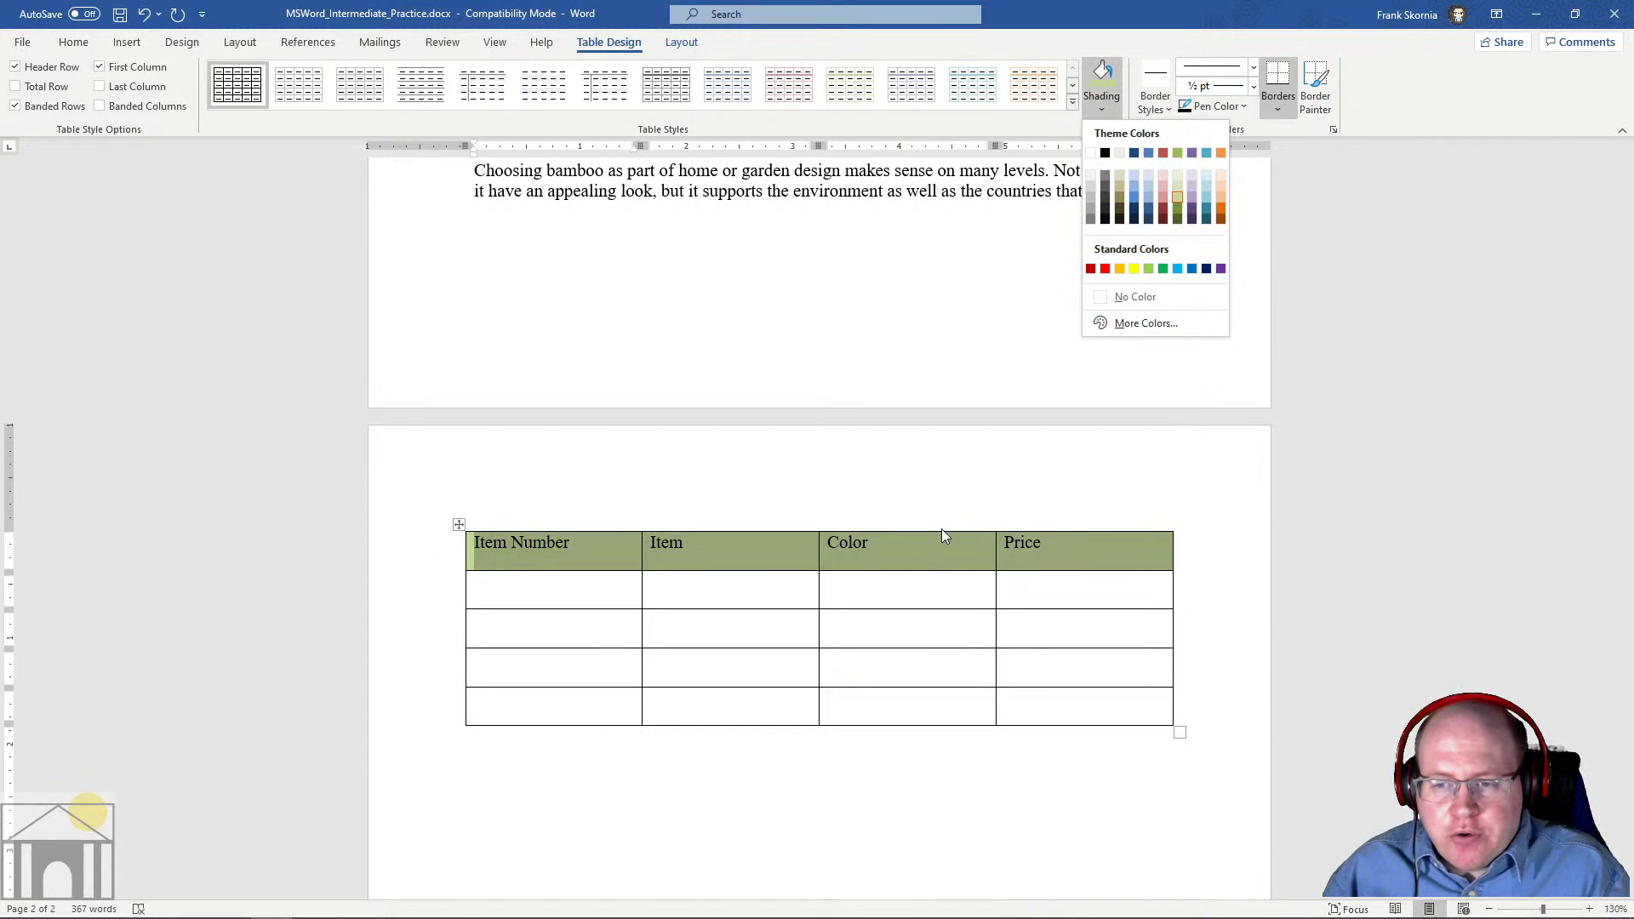
click(900, 598)
Place the cursor in the second row's first cell, and check the item data in Adobe Acrobat Reader before returning to Word
click(577, 587)
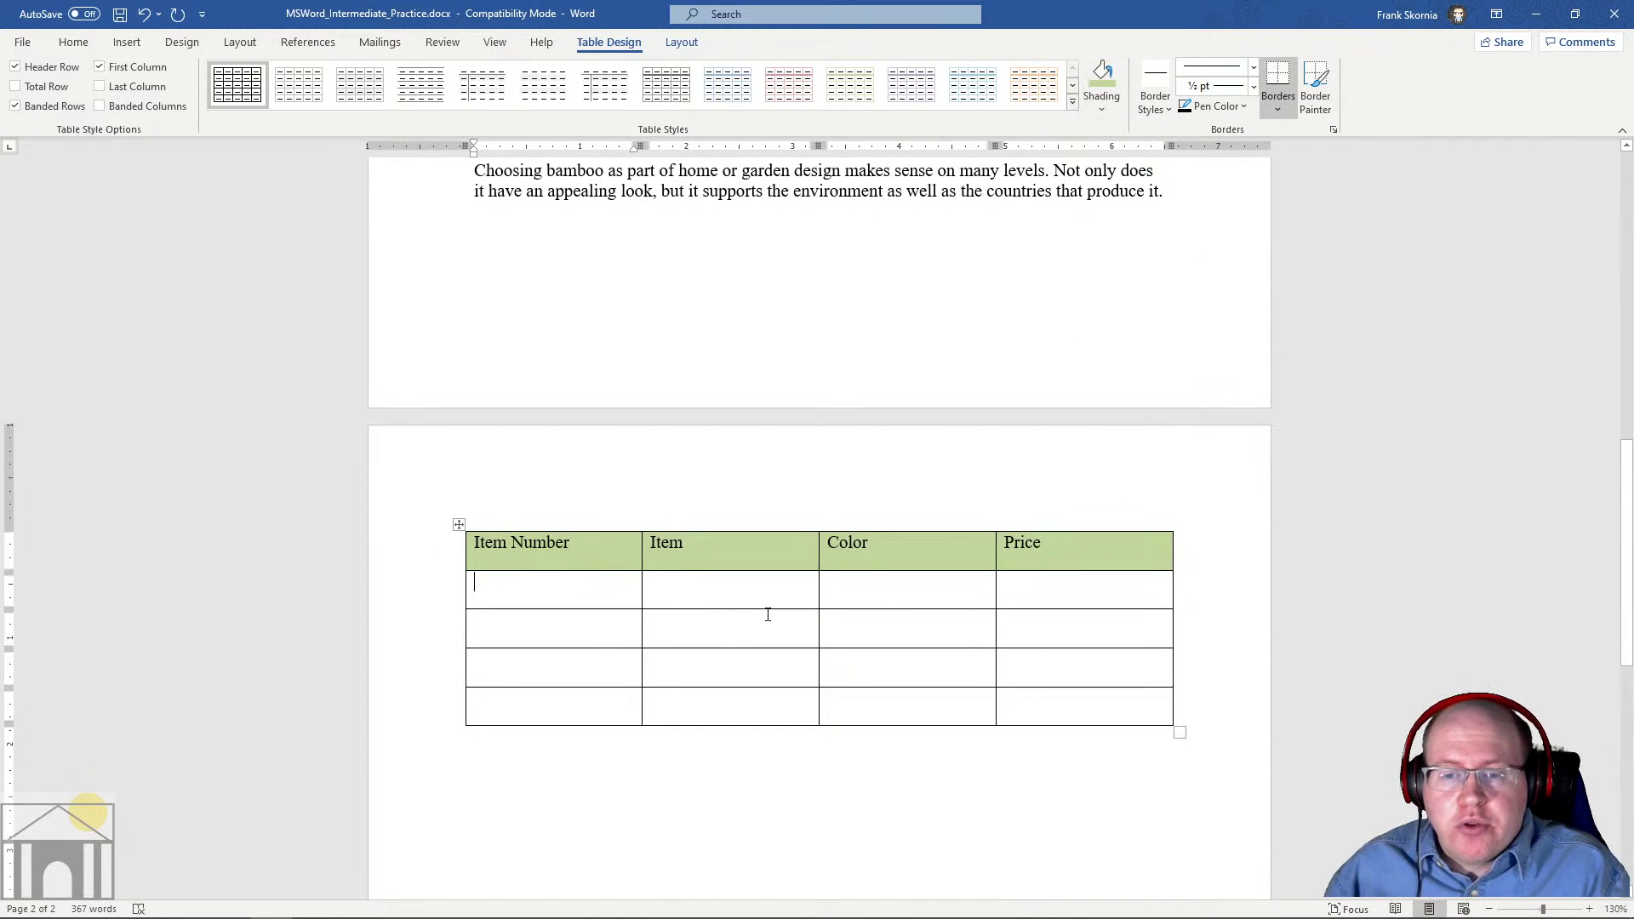
click(355, 876)
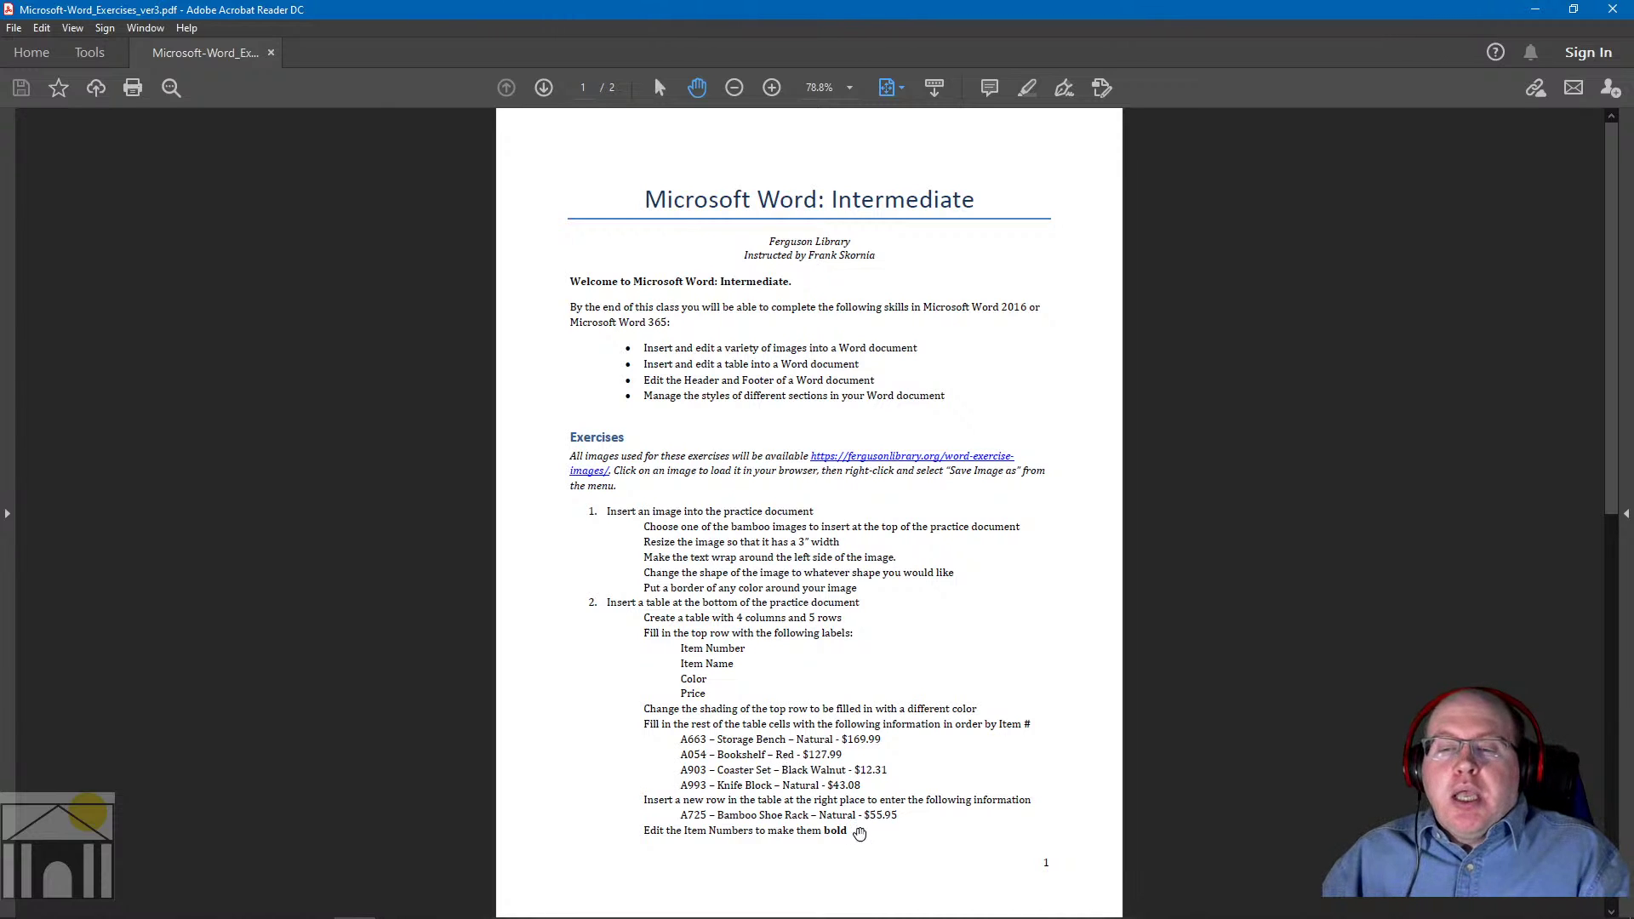
mouse_move(537, 877)
click(272, 878)
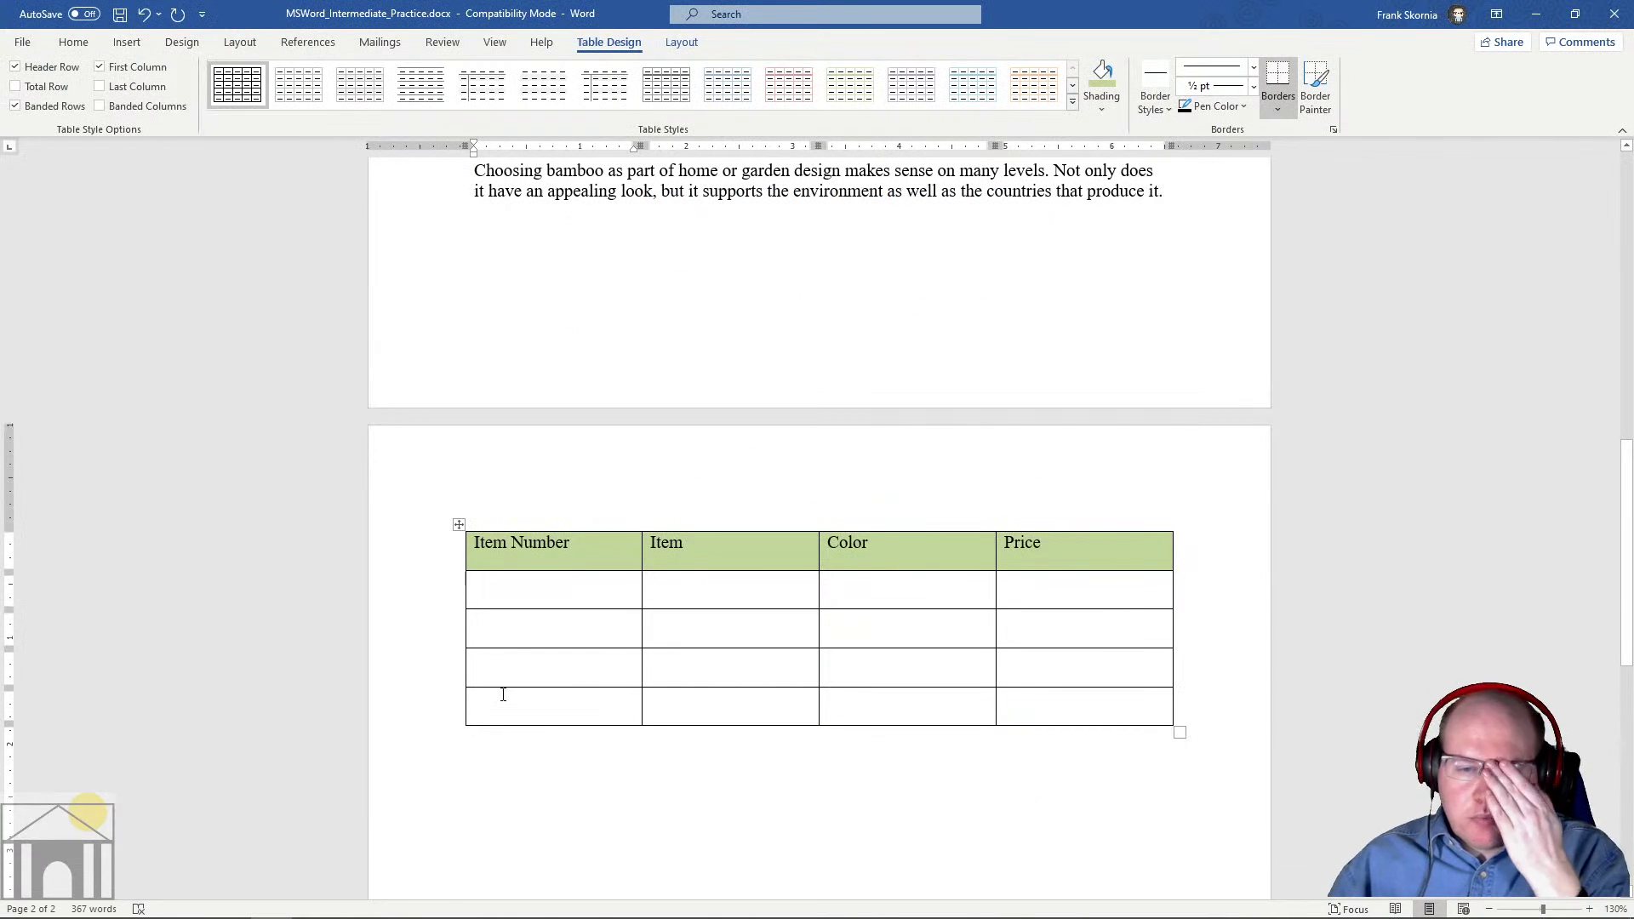
Enter the item number A663 and the item "Storage Bench" in the table's second row
text(A663)
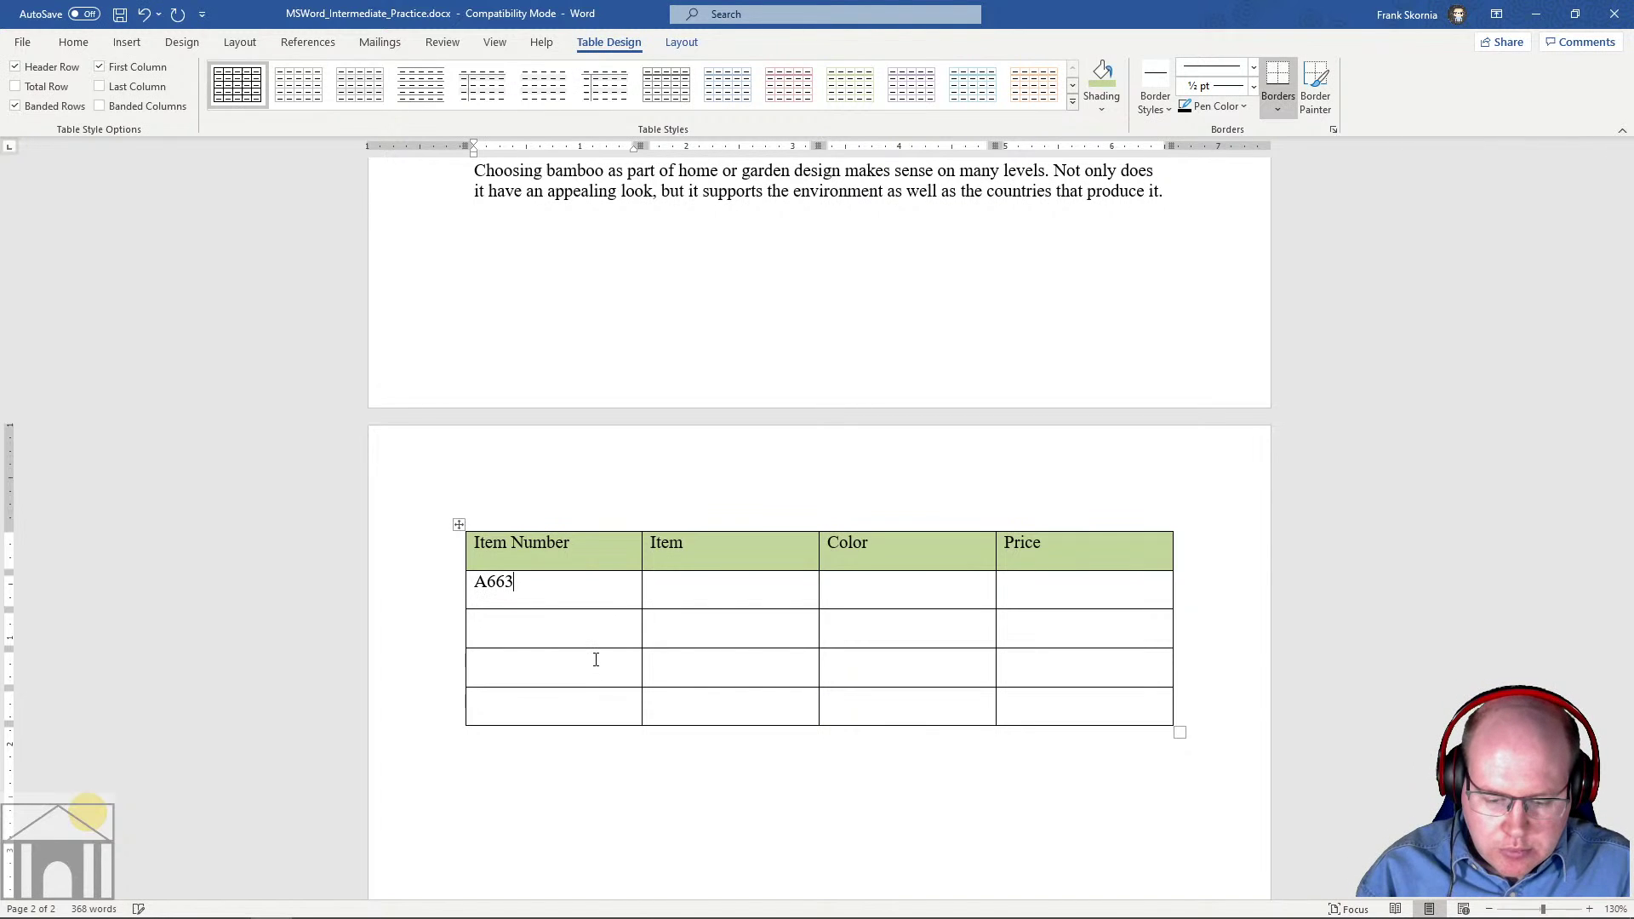
key(Tab)
text(Storage Bec)
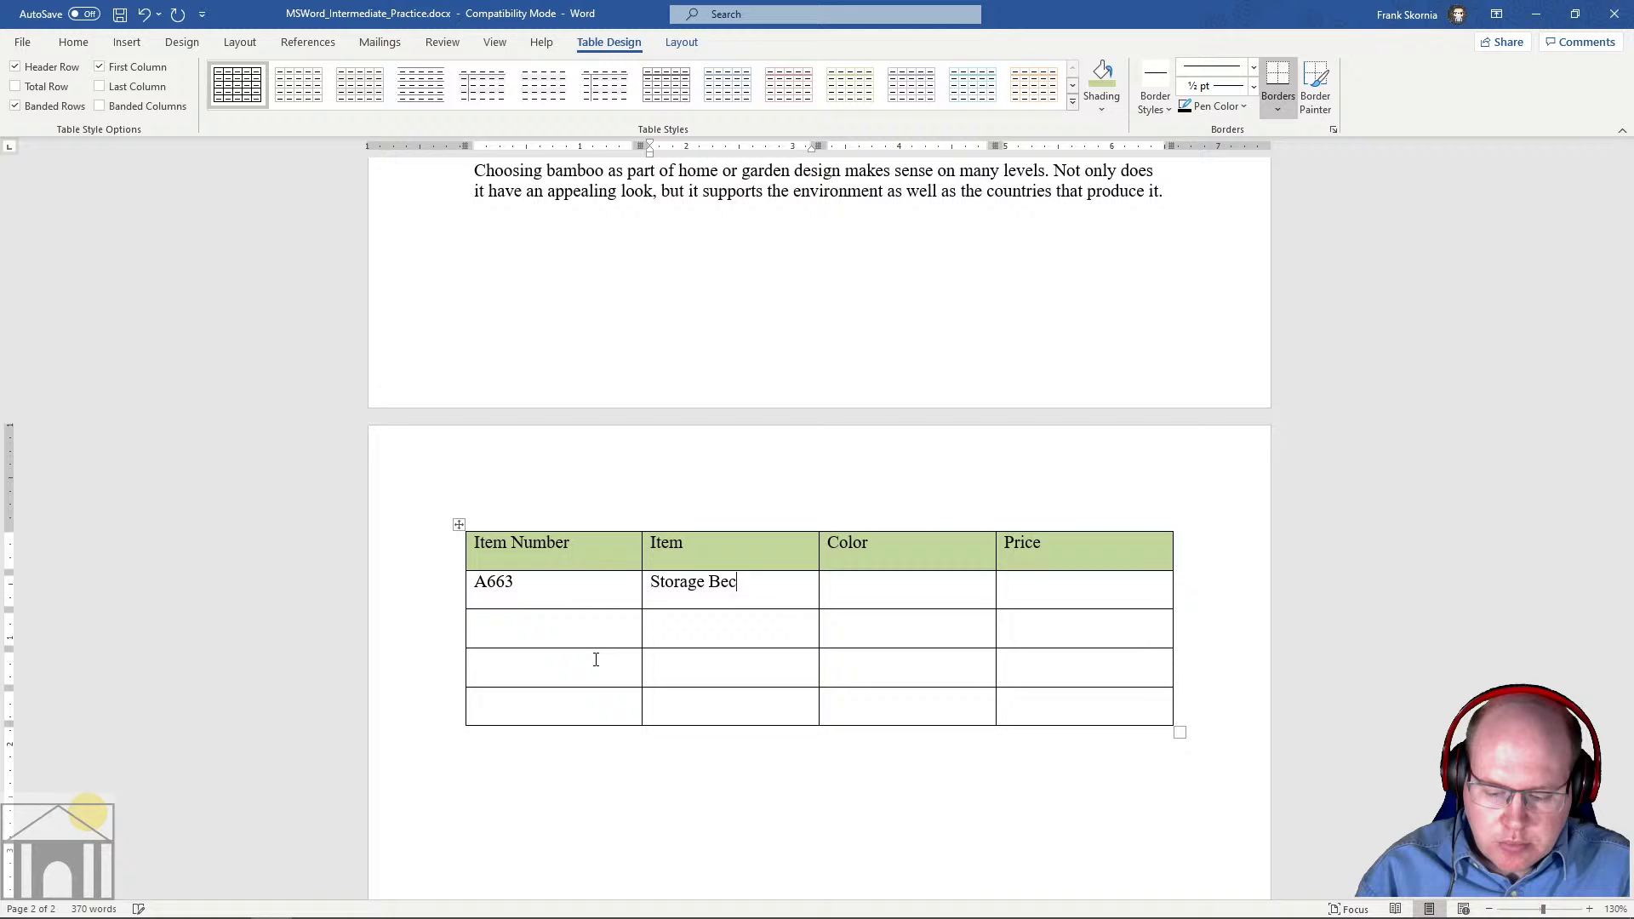
key(BackSpace)
text(nch)
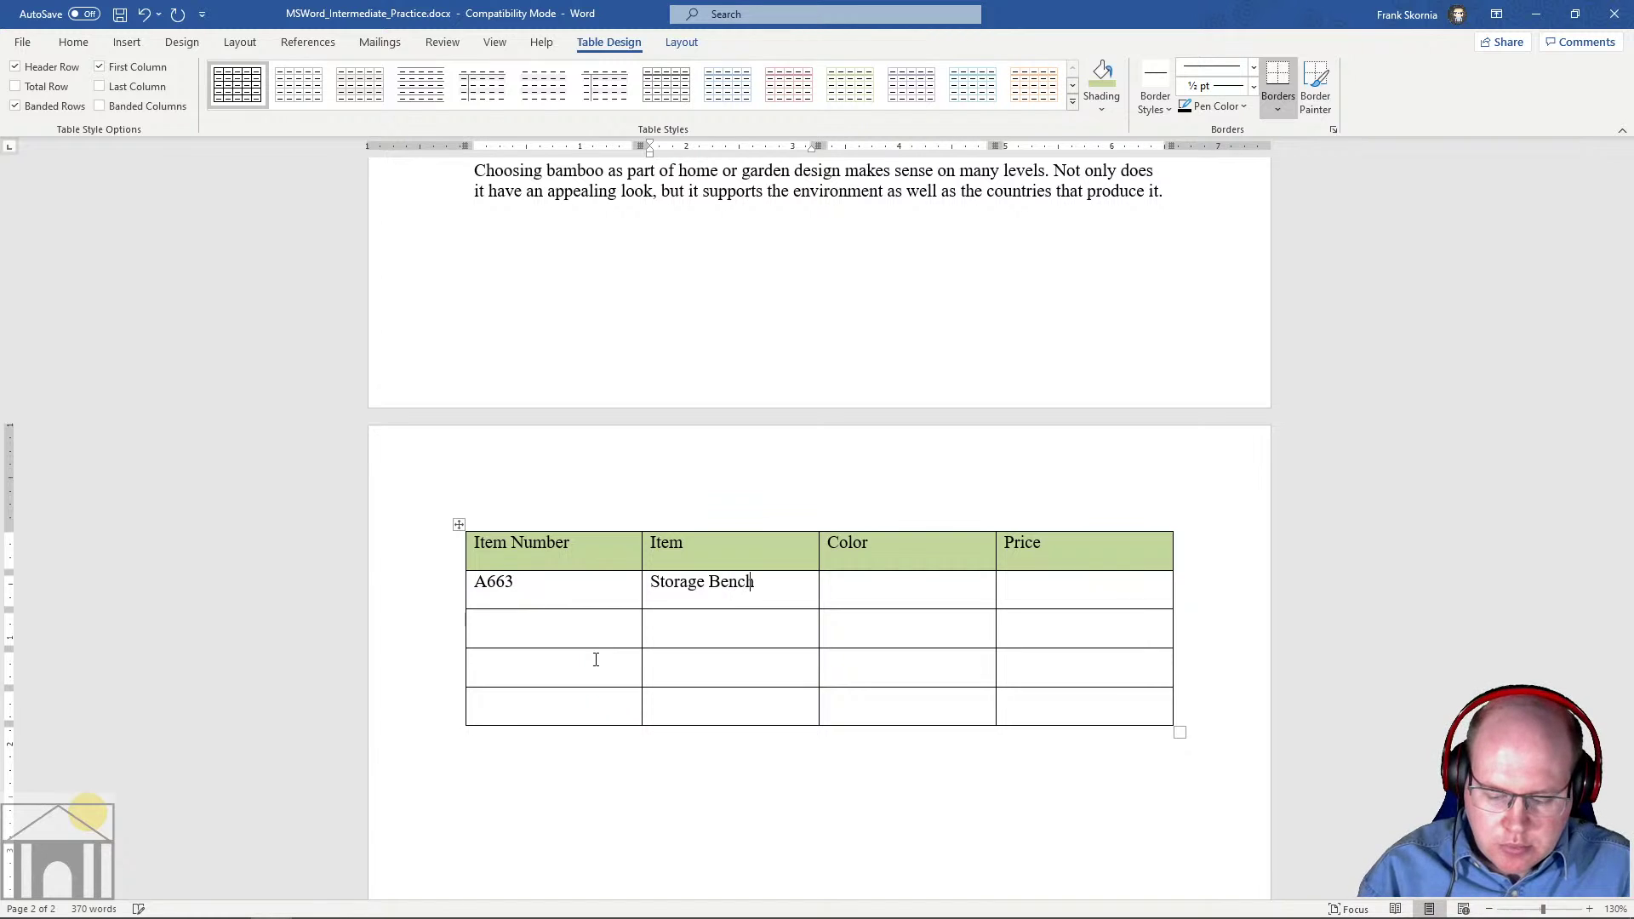
key(Tab)
Complete the Storage Bench row with the color "Natural" and the price $169.99, and move on to the third row
text(Natrural)
key(Tab)
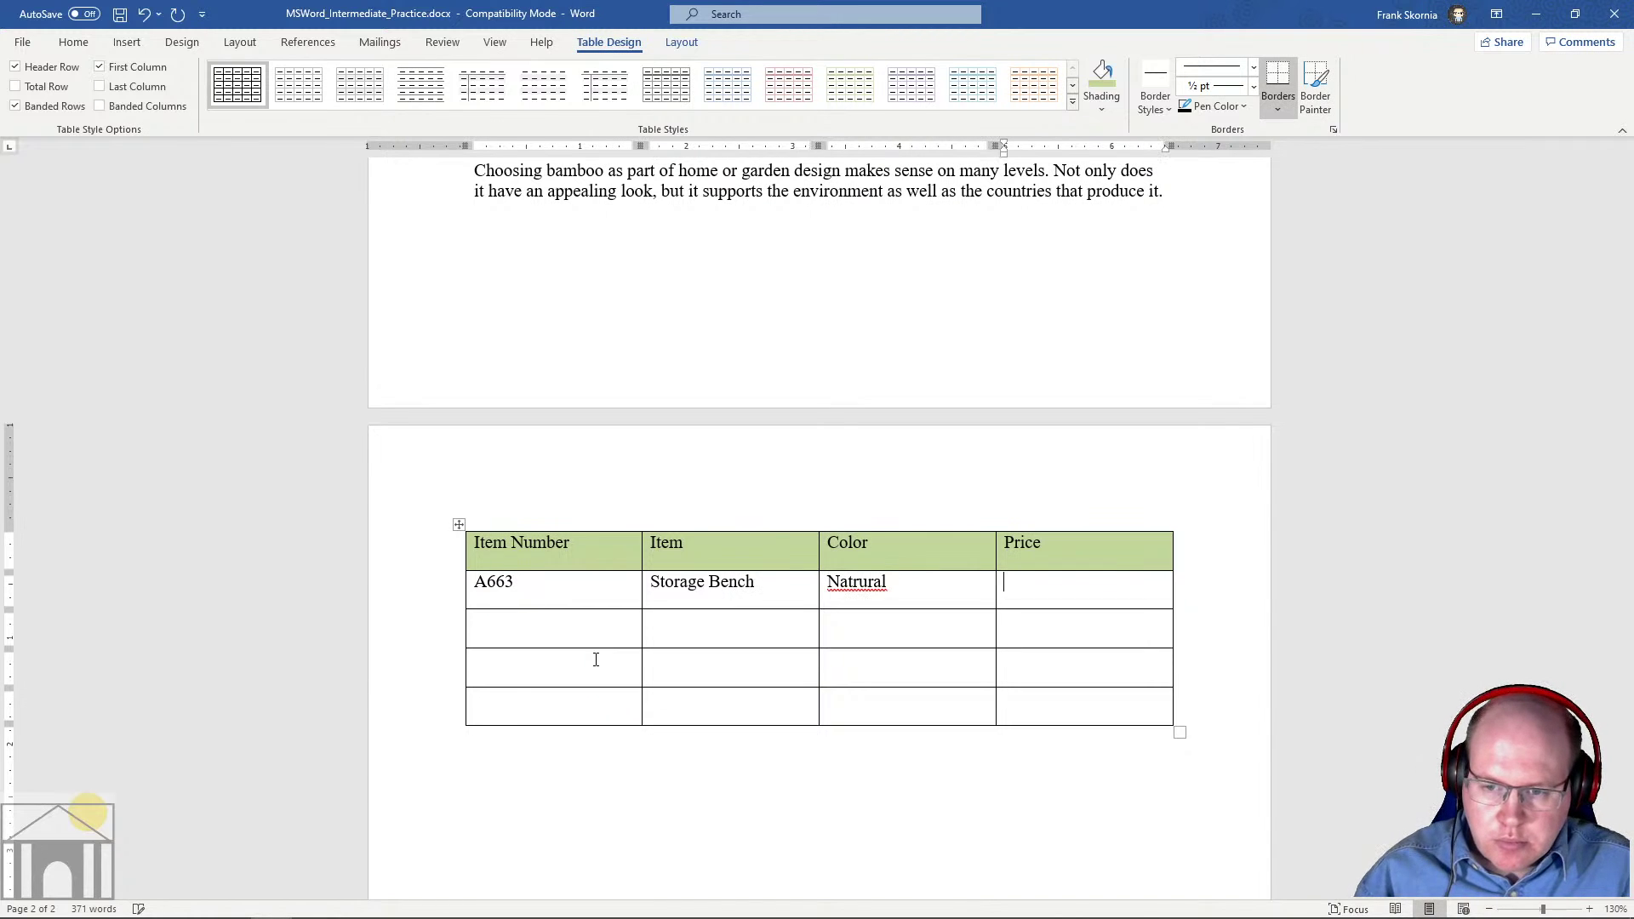
key(shift+Tab)
text(Natural)
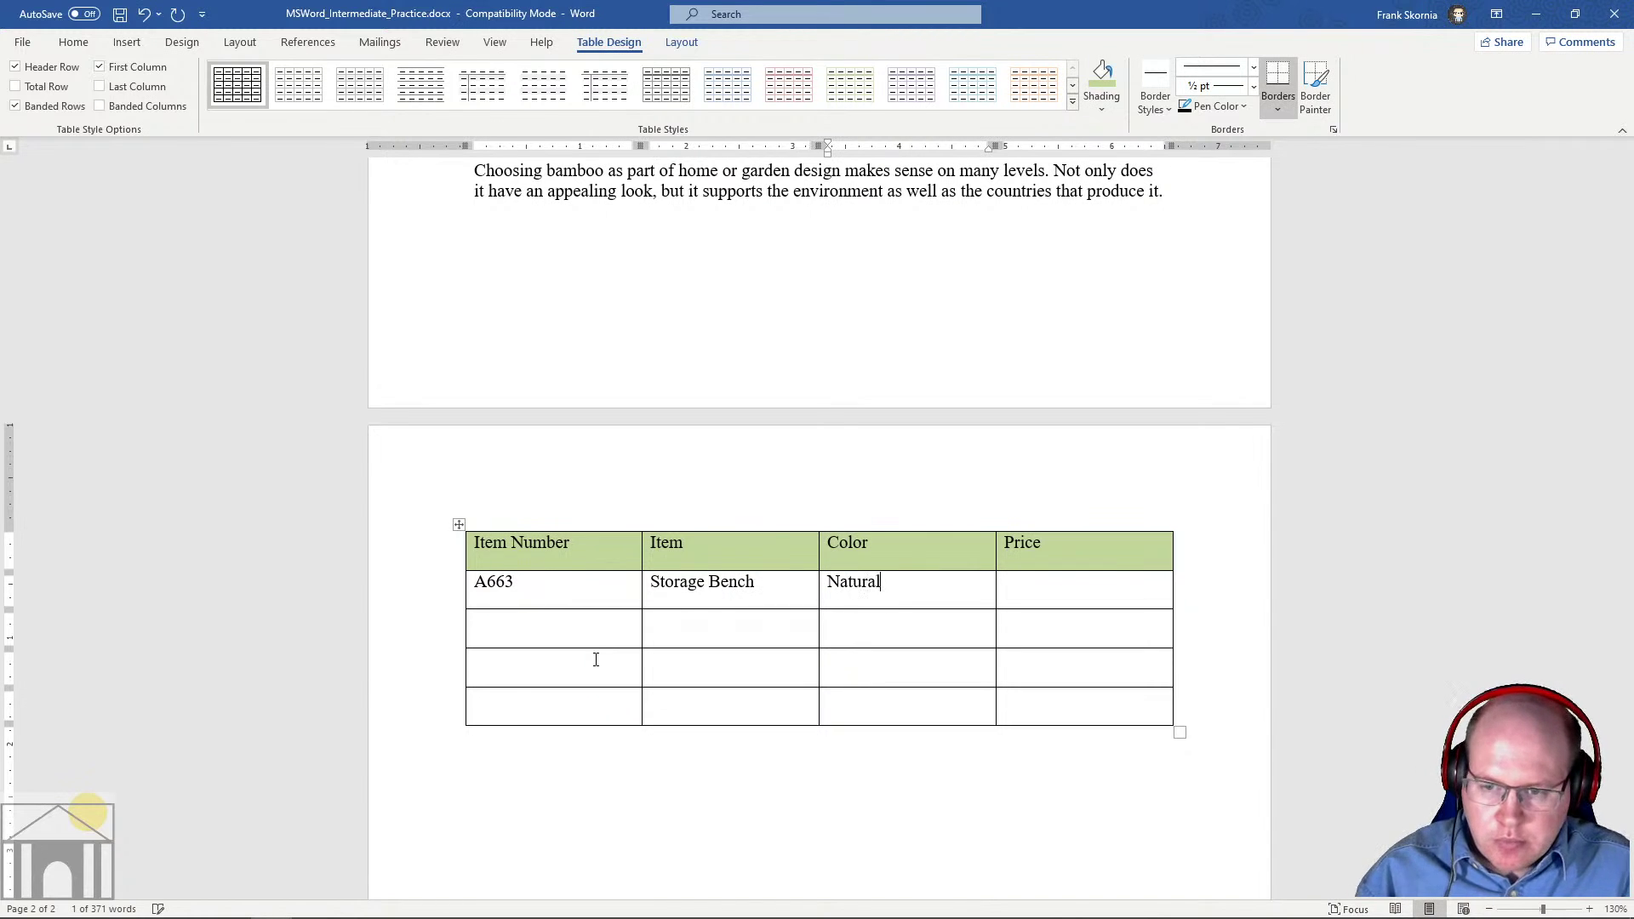
key(Tab)
text($)
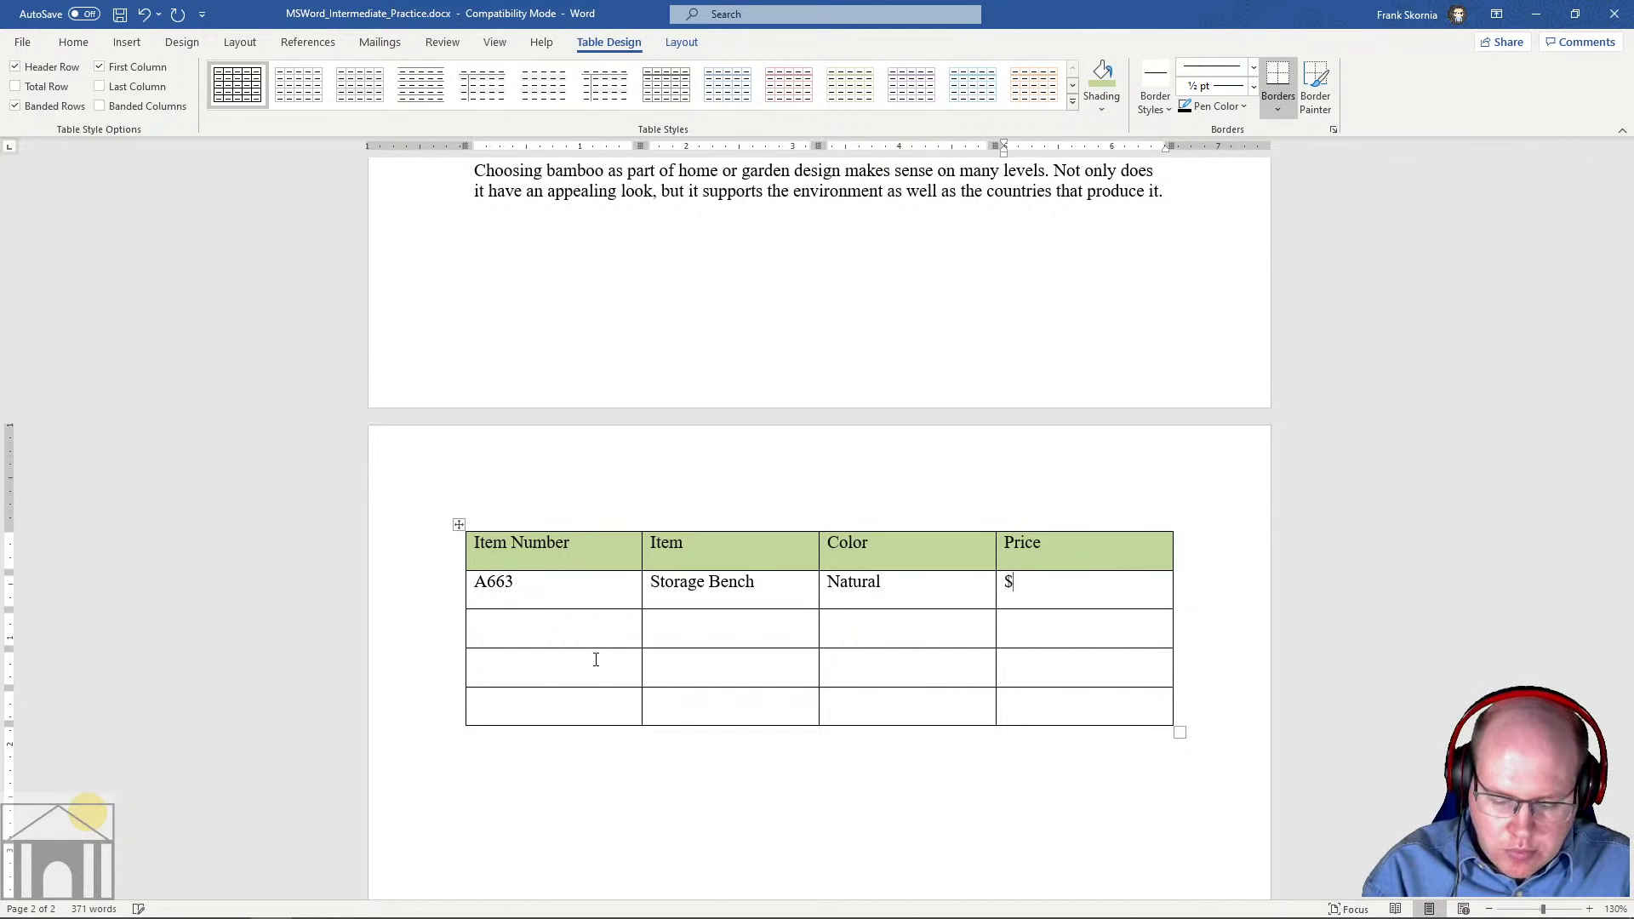
text(169.99)
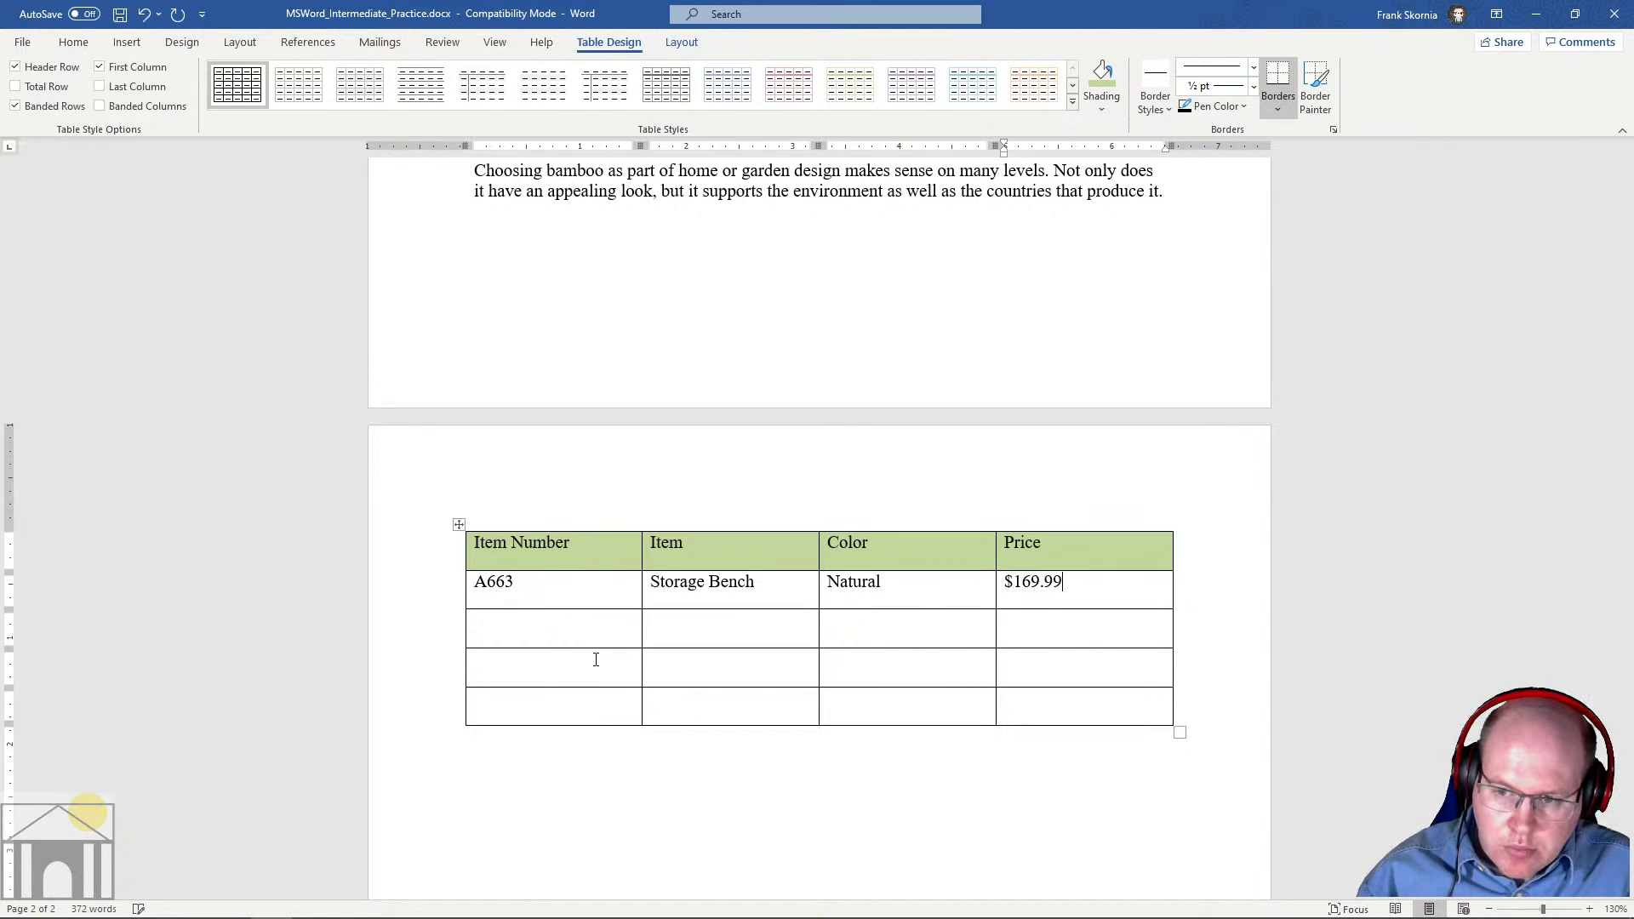
key(Tab)
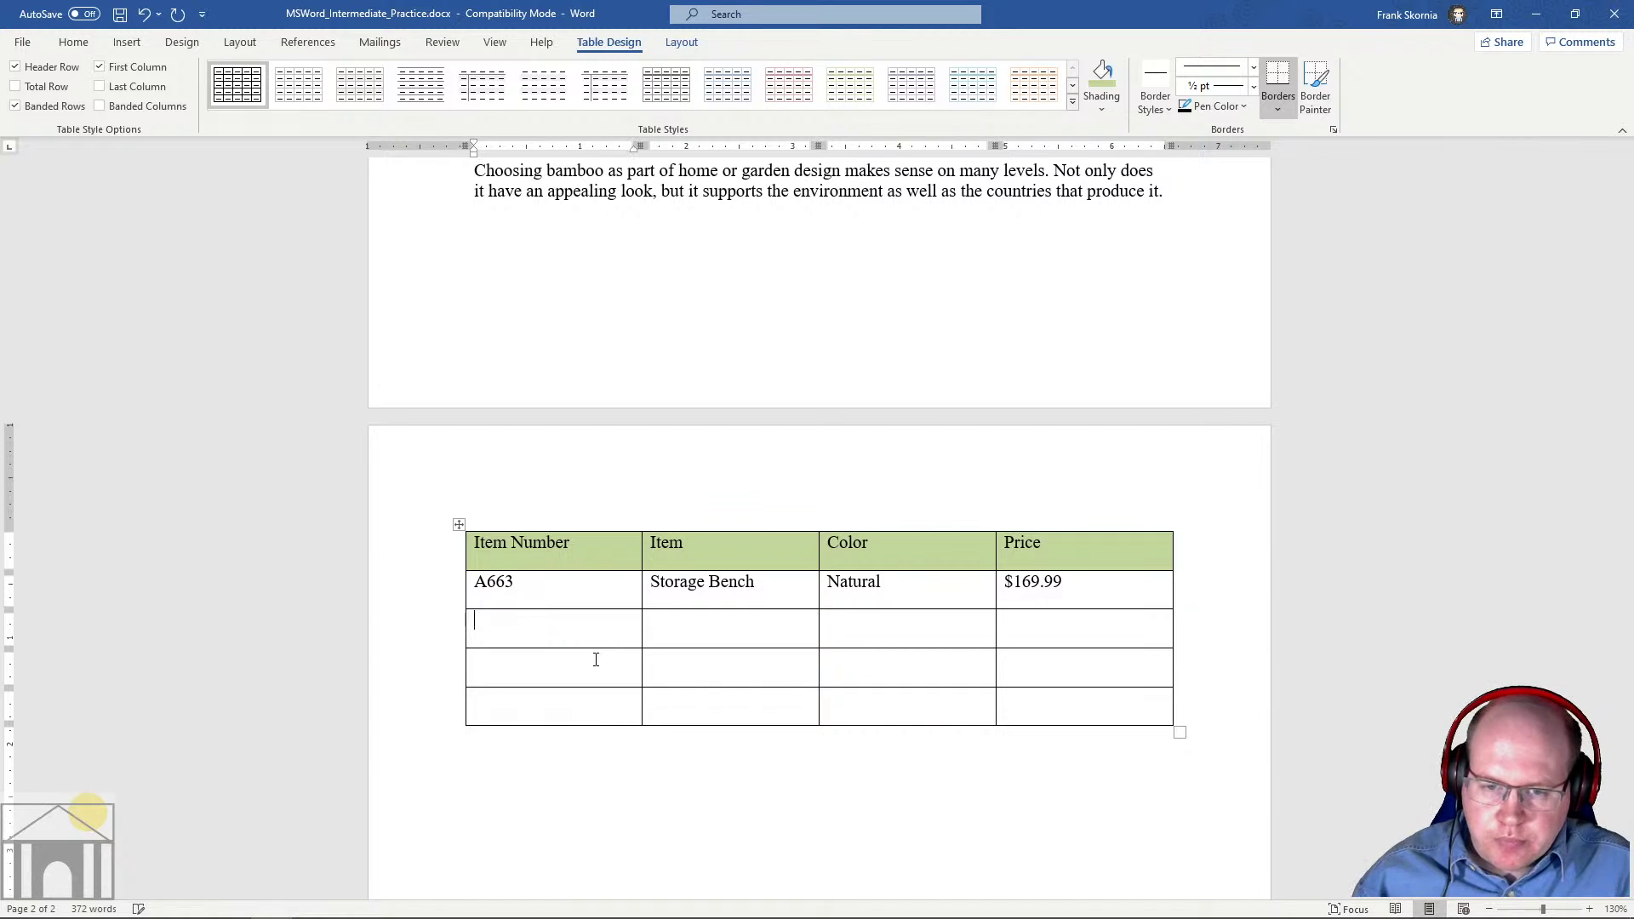
Fill the table's third row with A054, "Bookshelf", "Red" and $127.99, and move on to the fourth row
text(A054)
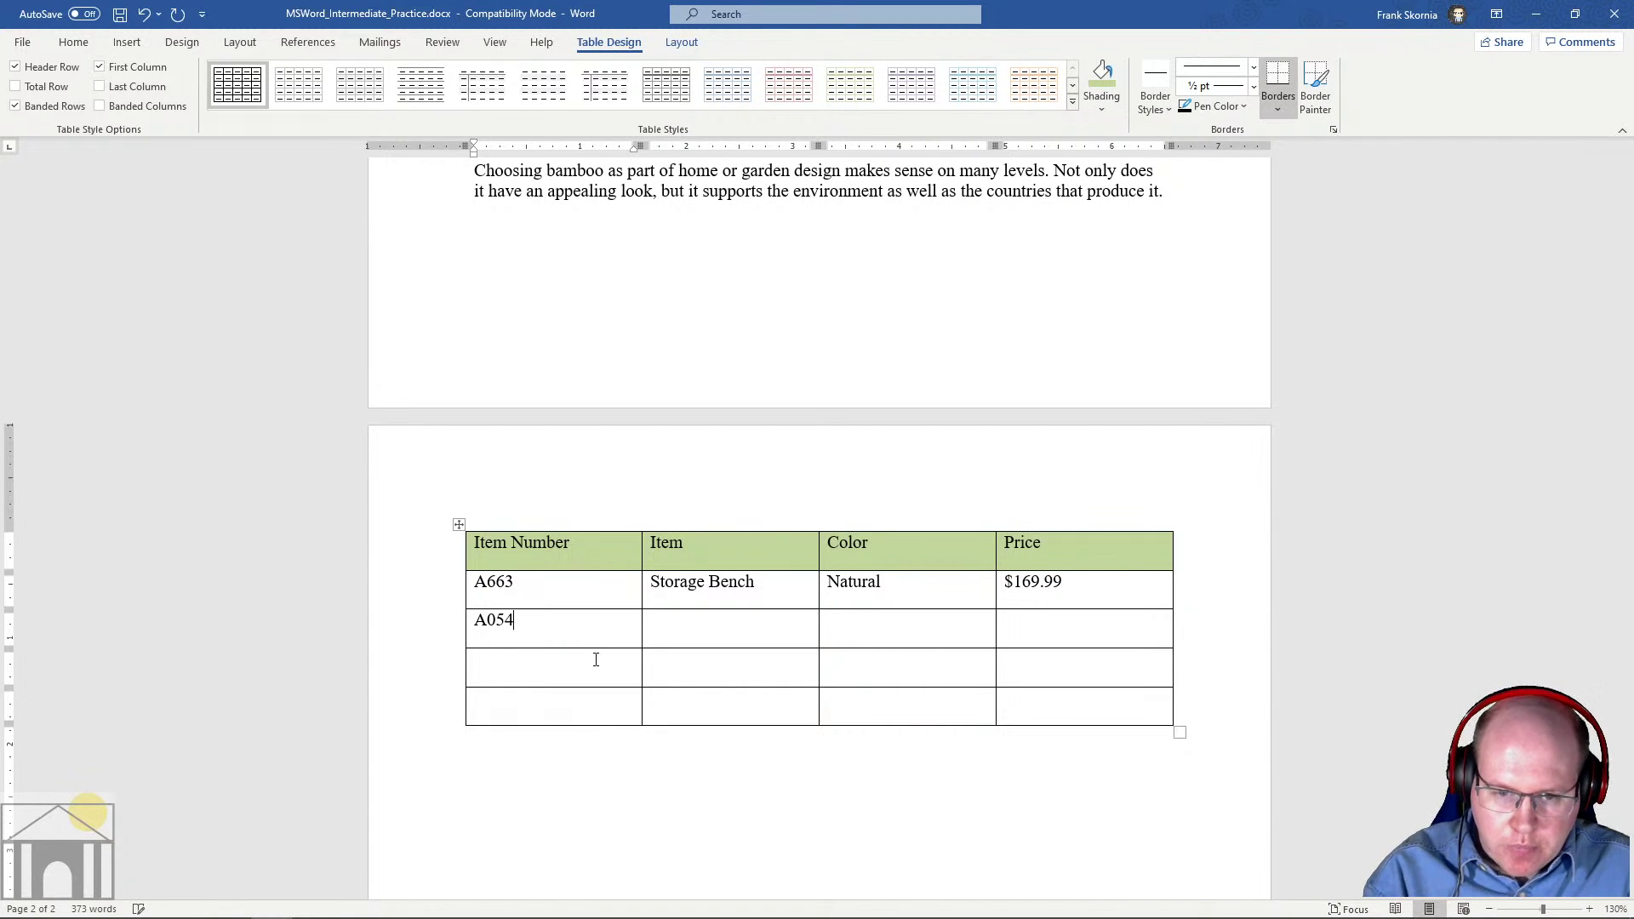
key(Tab)
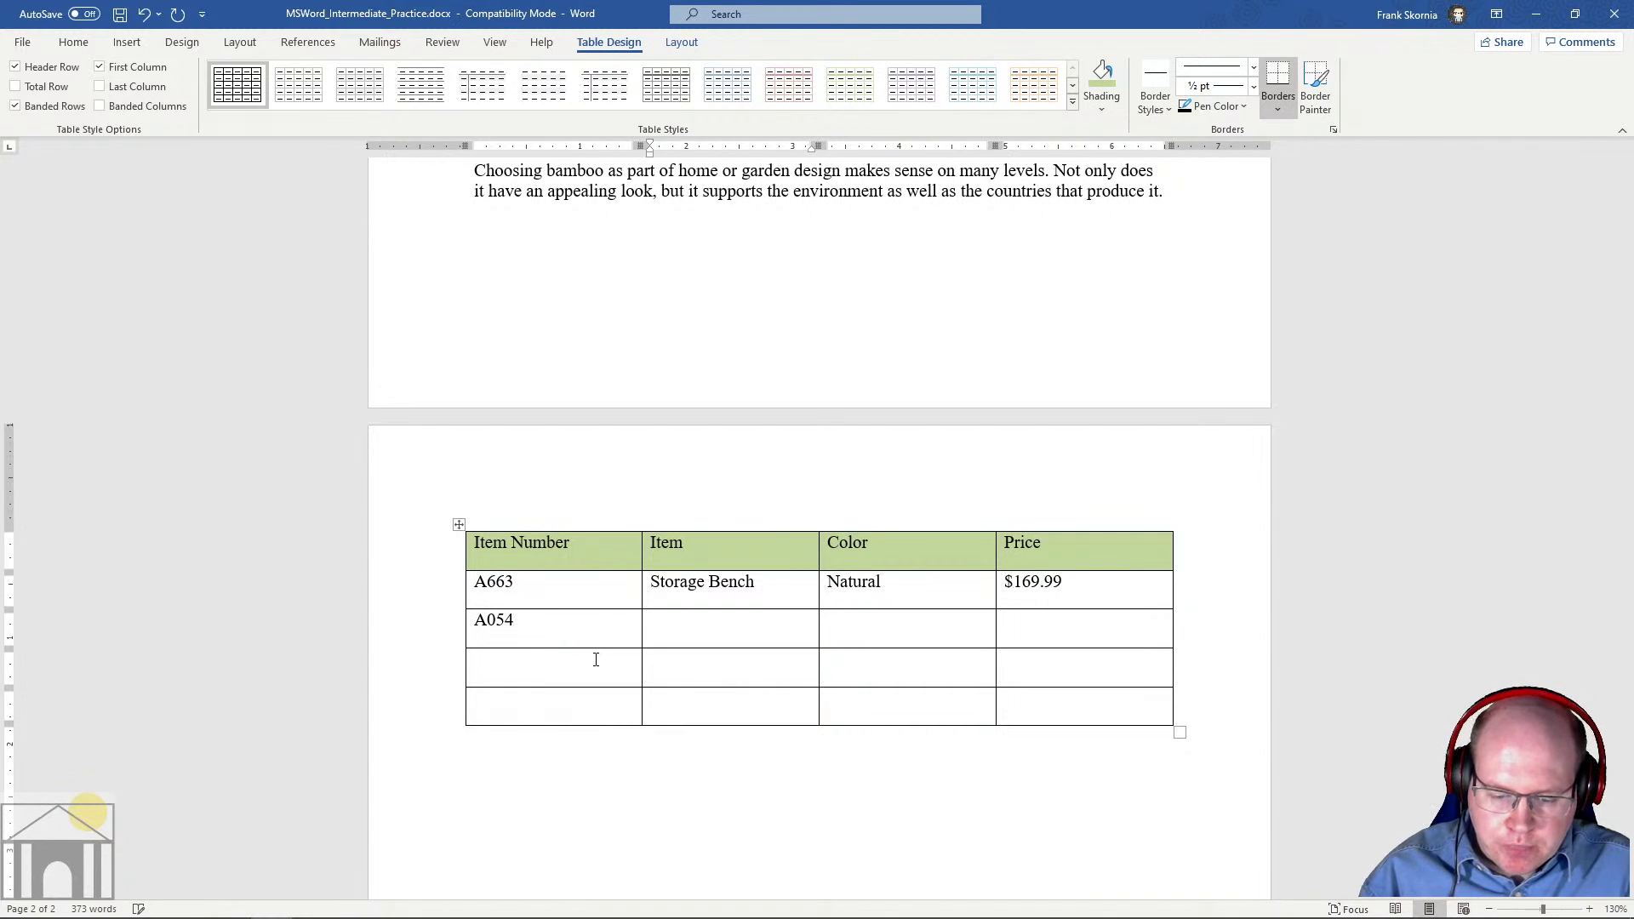
text(Bookshelf)
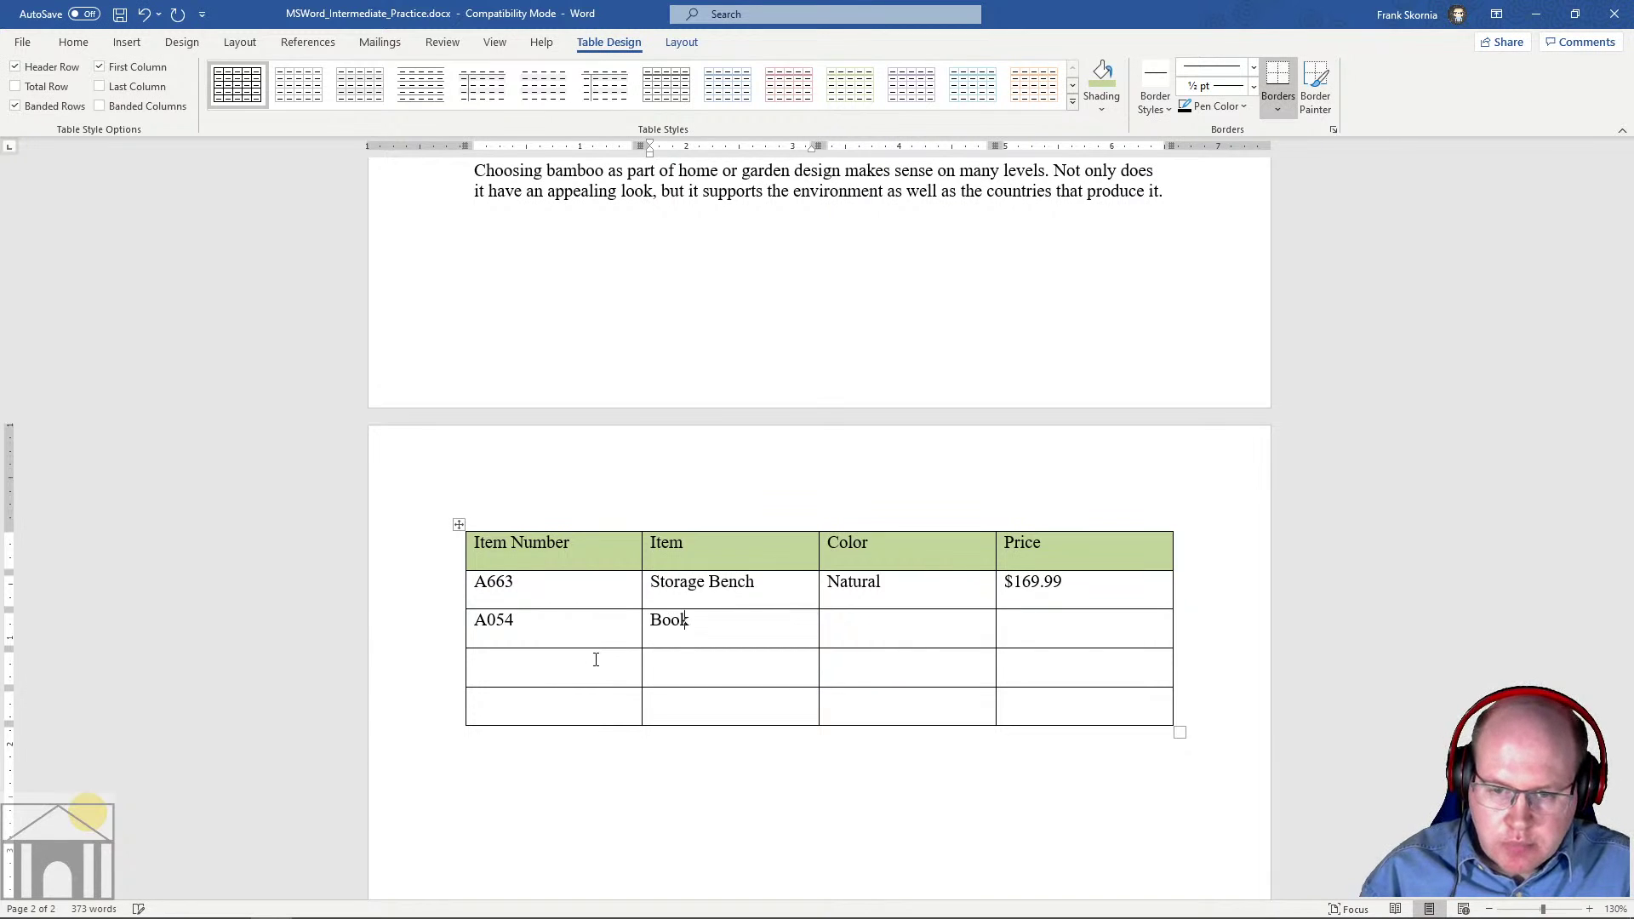
key(Tab)
text(Red)
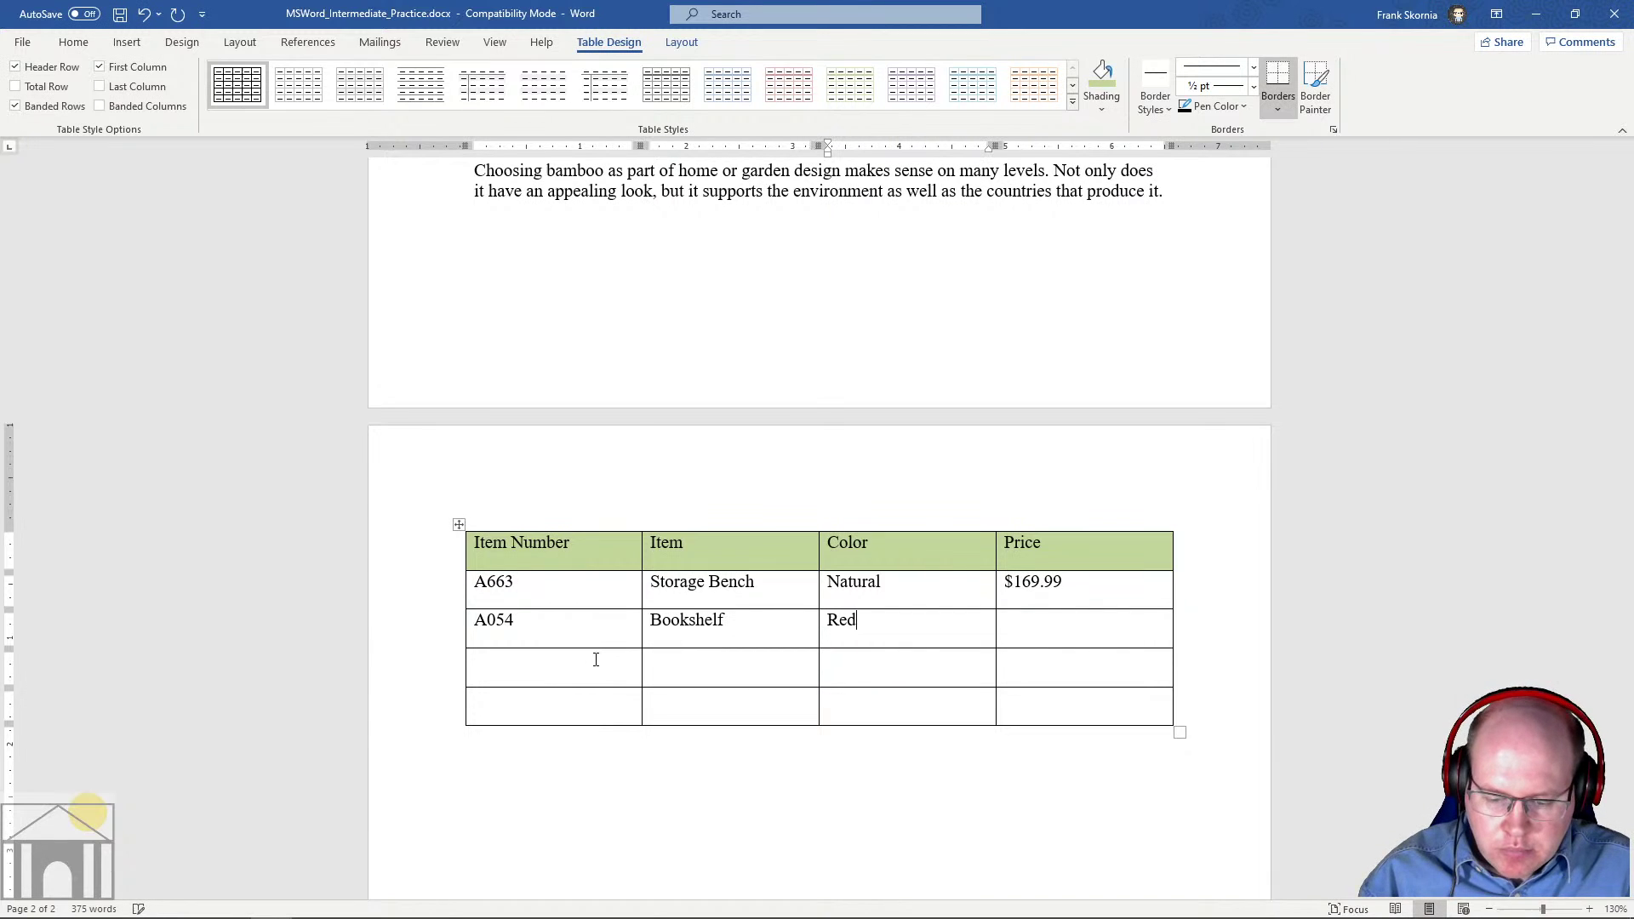
key(Tab)
text($127.99)
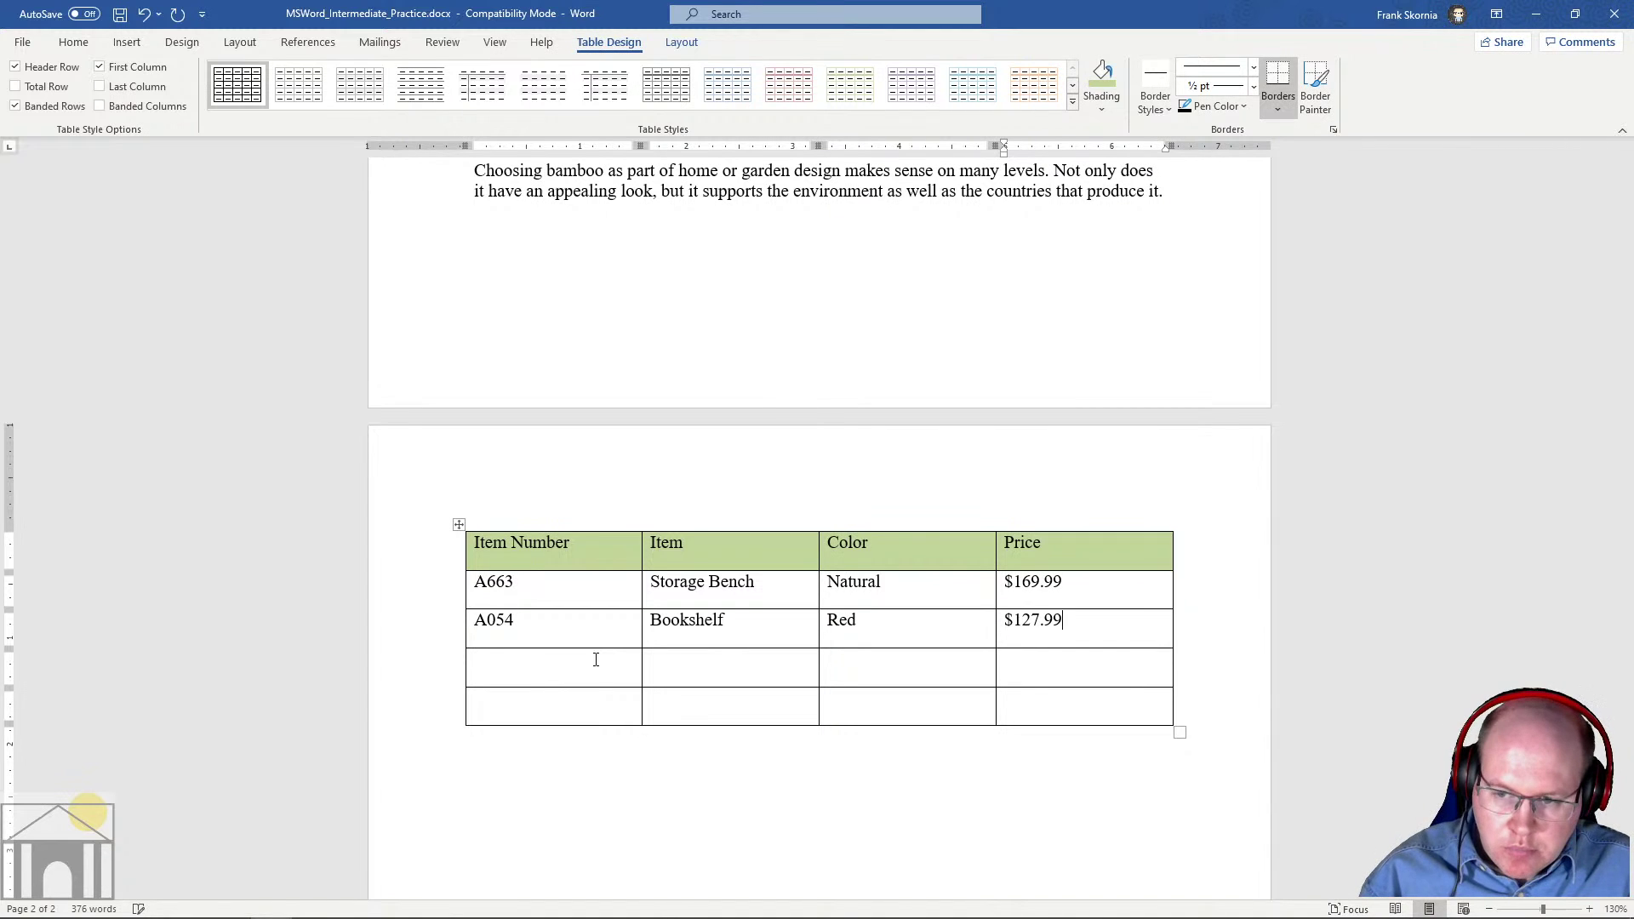
key(Tab)
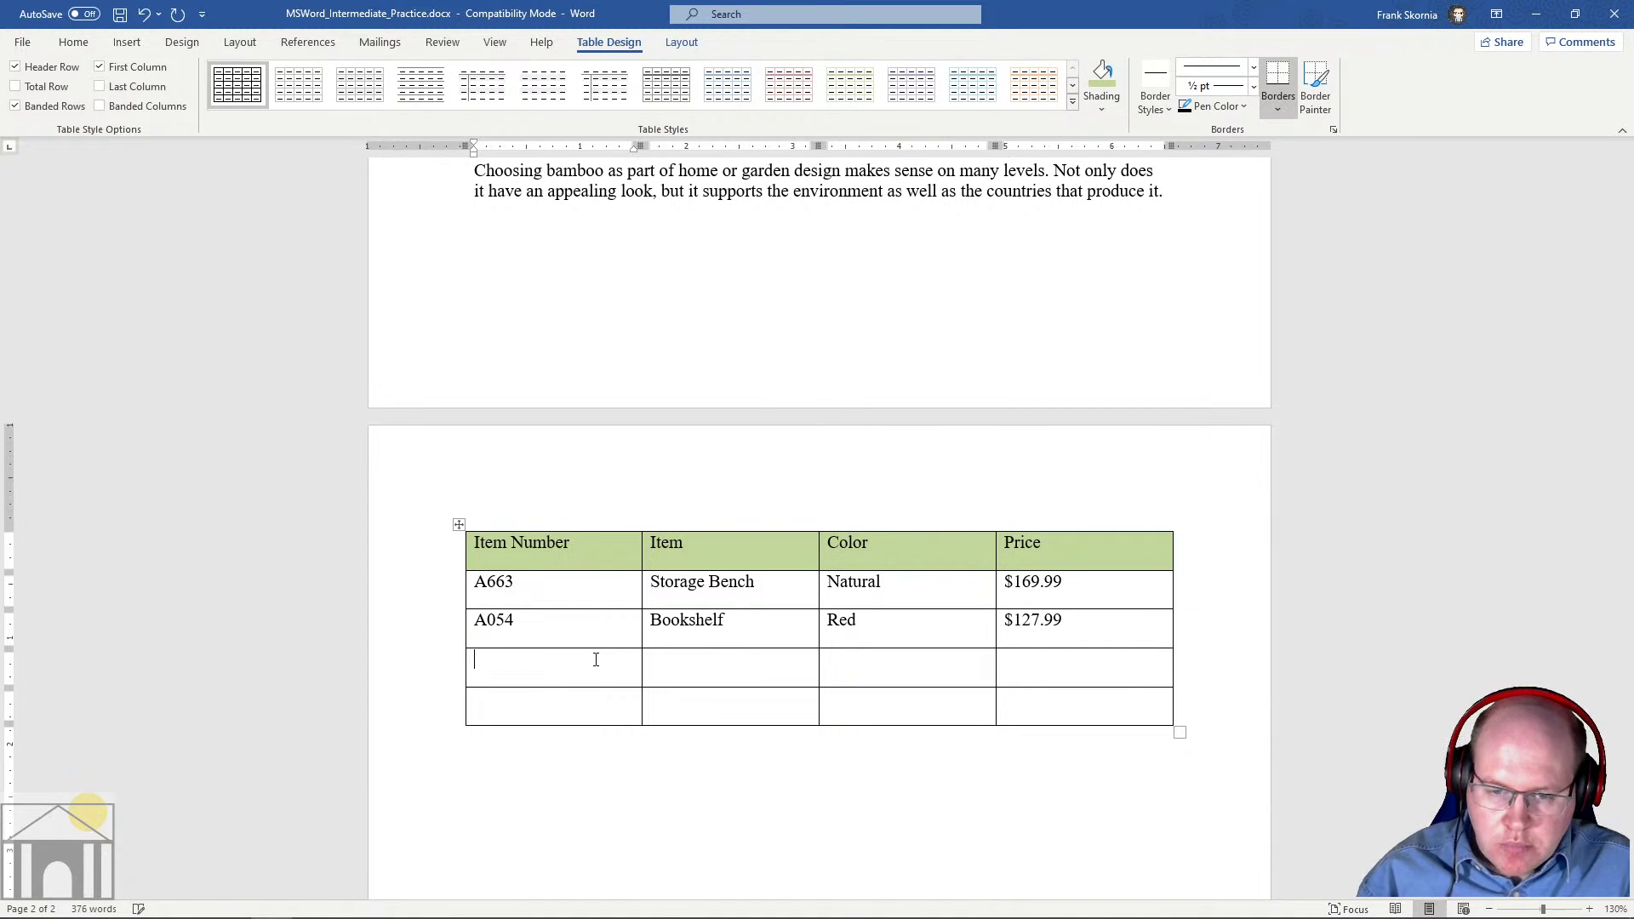
Fill the table's fourth row with A903, "Coaster Set", "Black Walnut" and $12.31, and move on to the fifth row
text(A903)
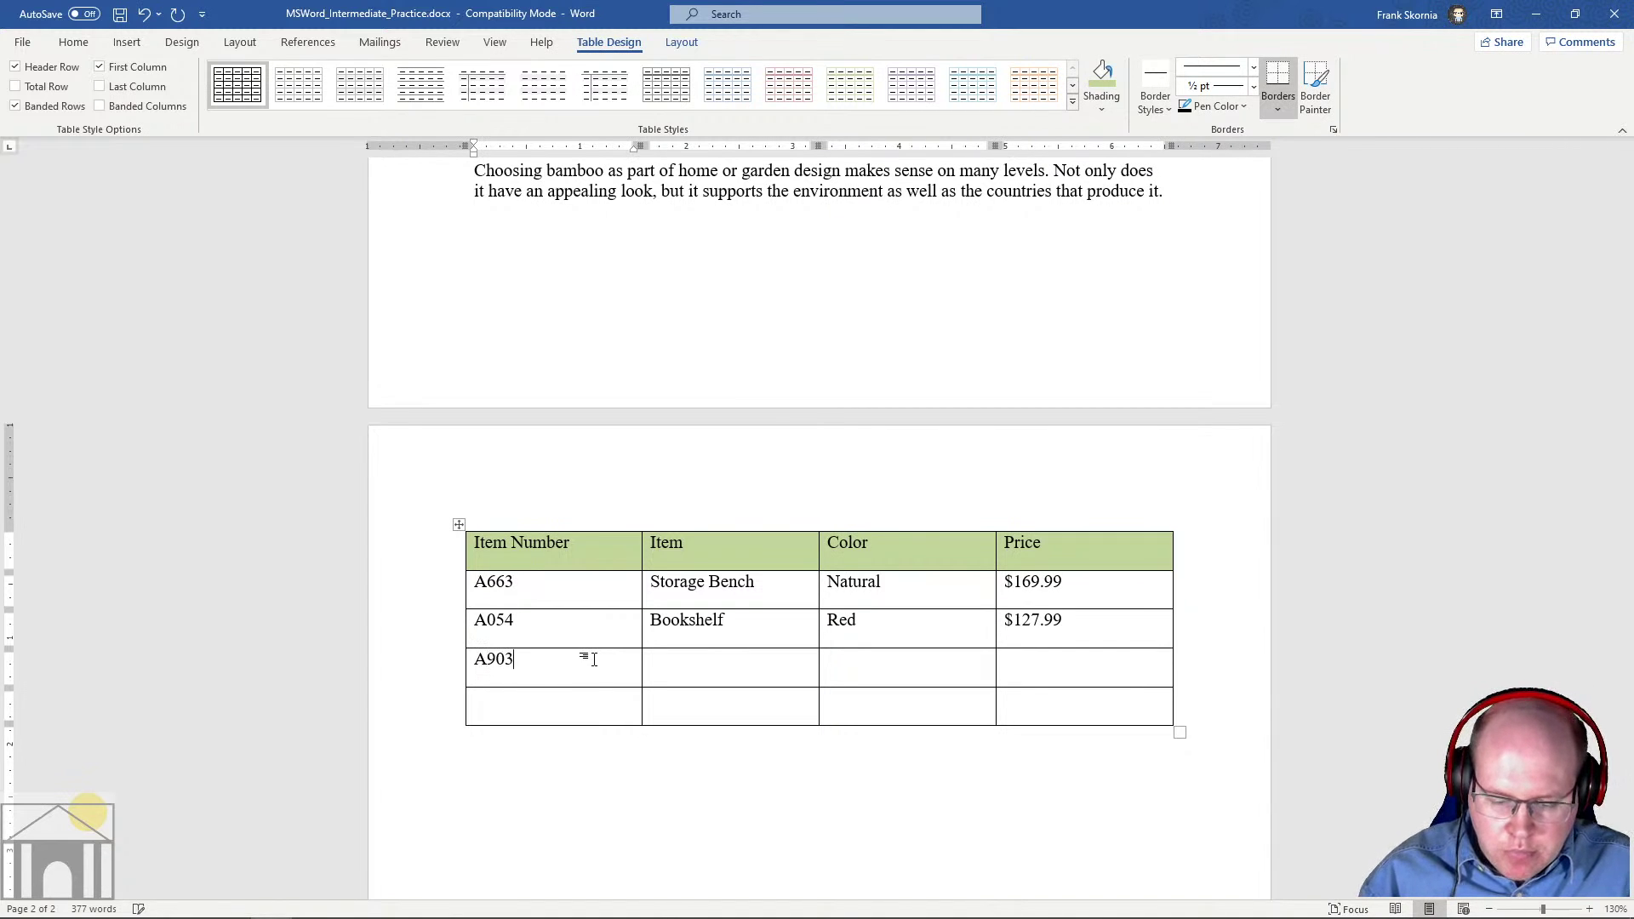
key(Tab)
text(Coaster Set)
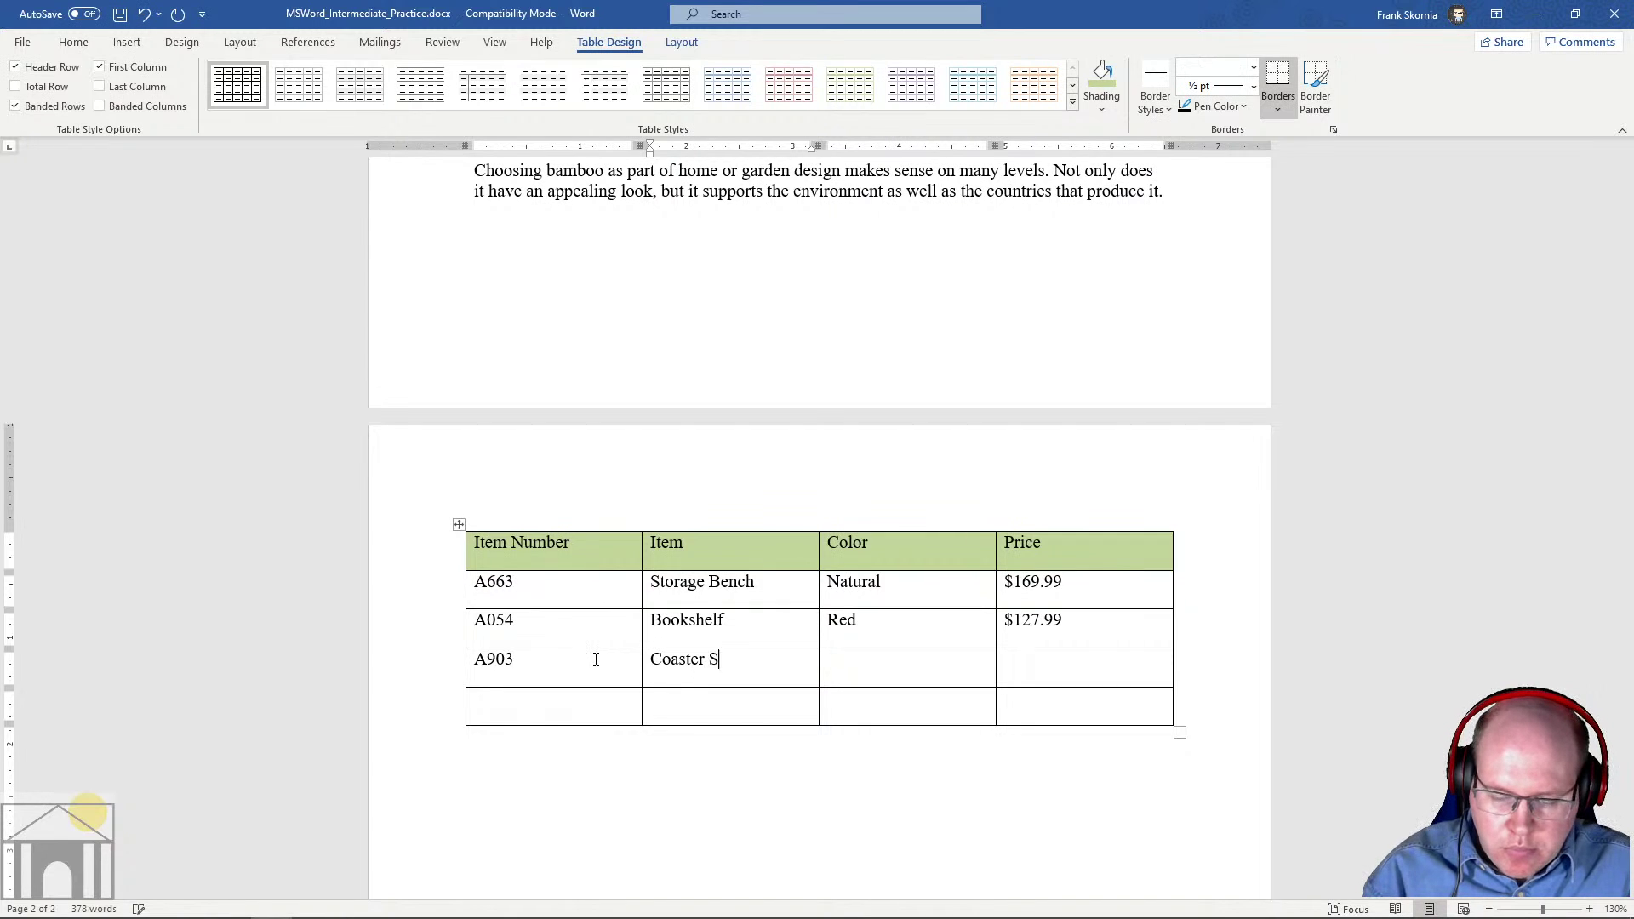
key(Tab)
text(Blck)
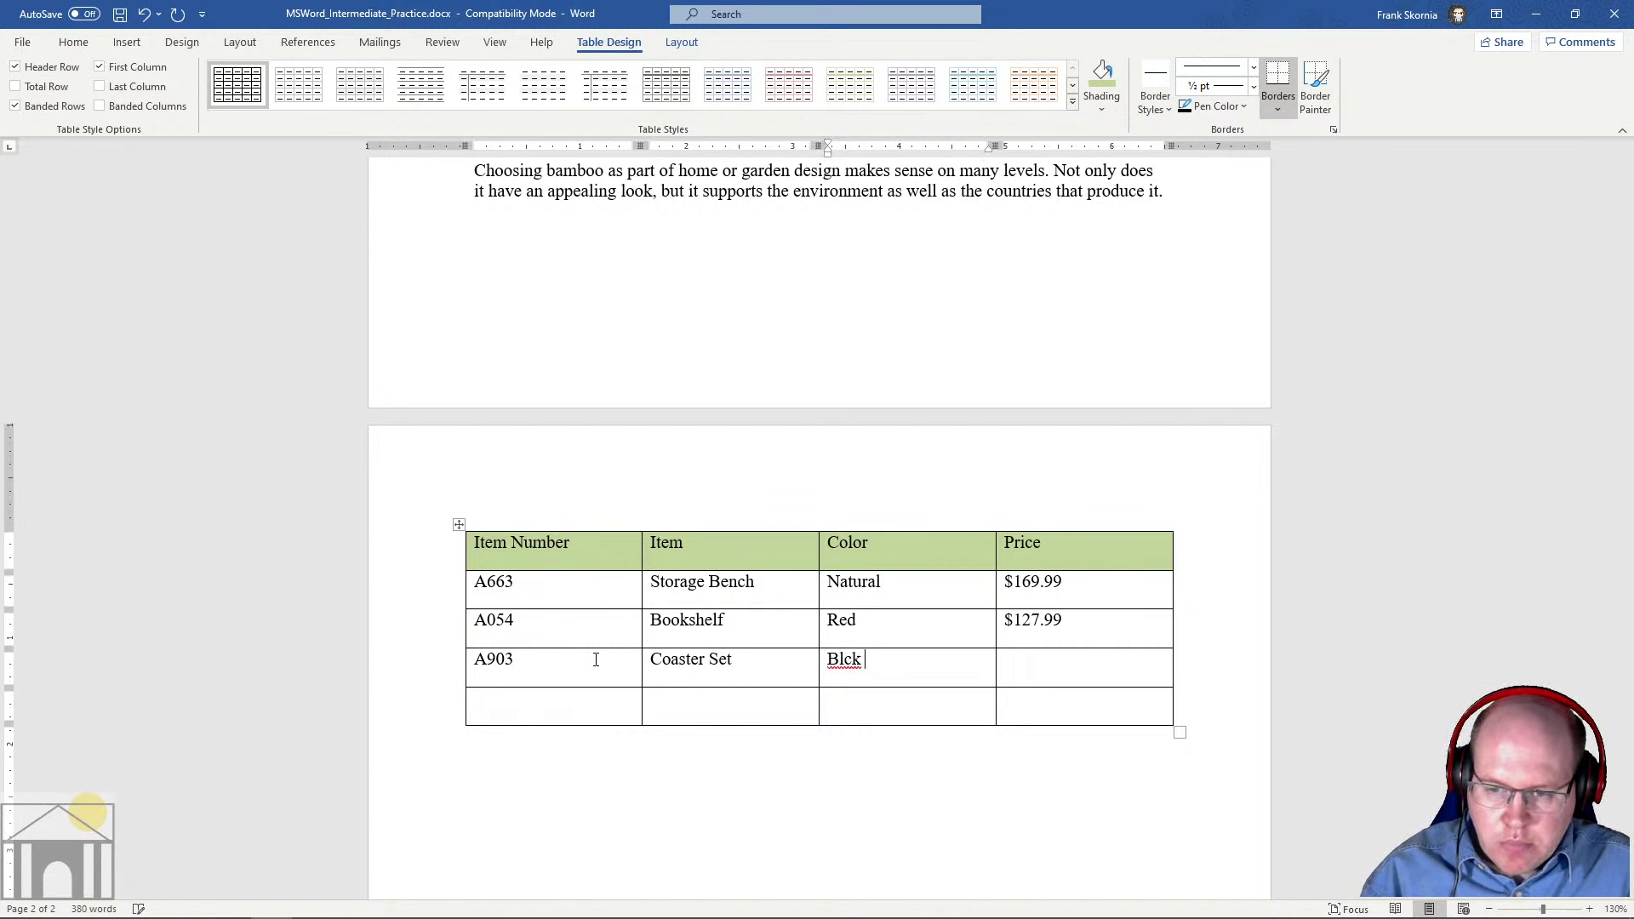
key(BackSpace)
key(BackSpace)
text(ack Walnut)
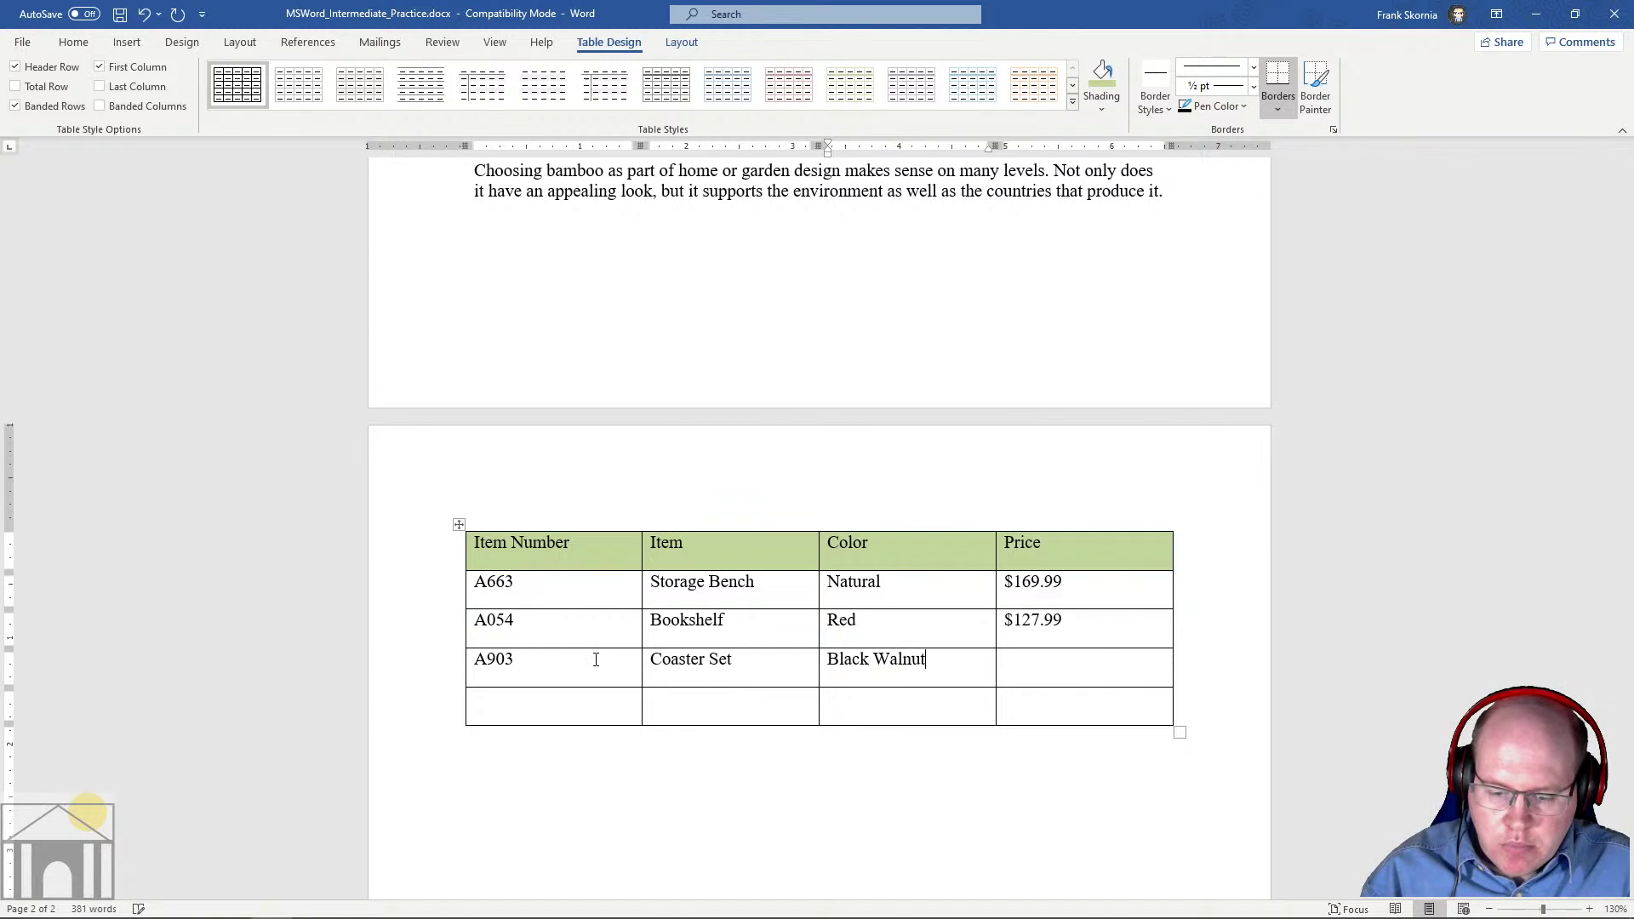
key(Tab)
text($12.31)
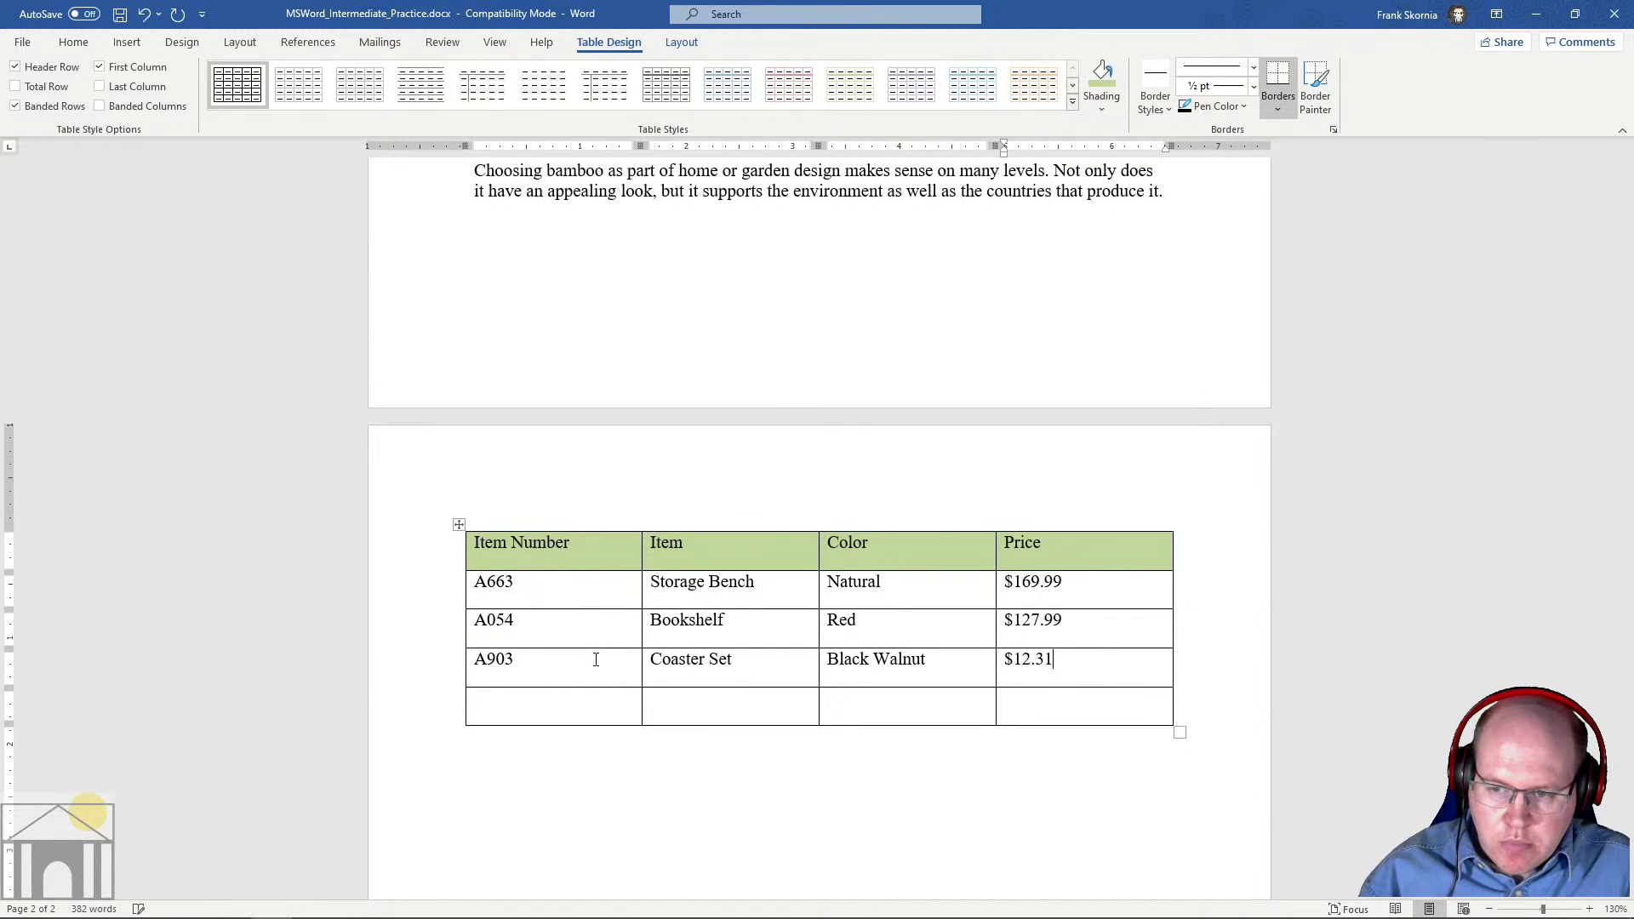
key(Tab)
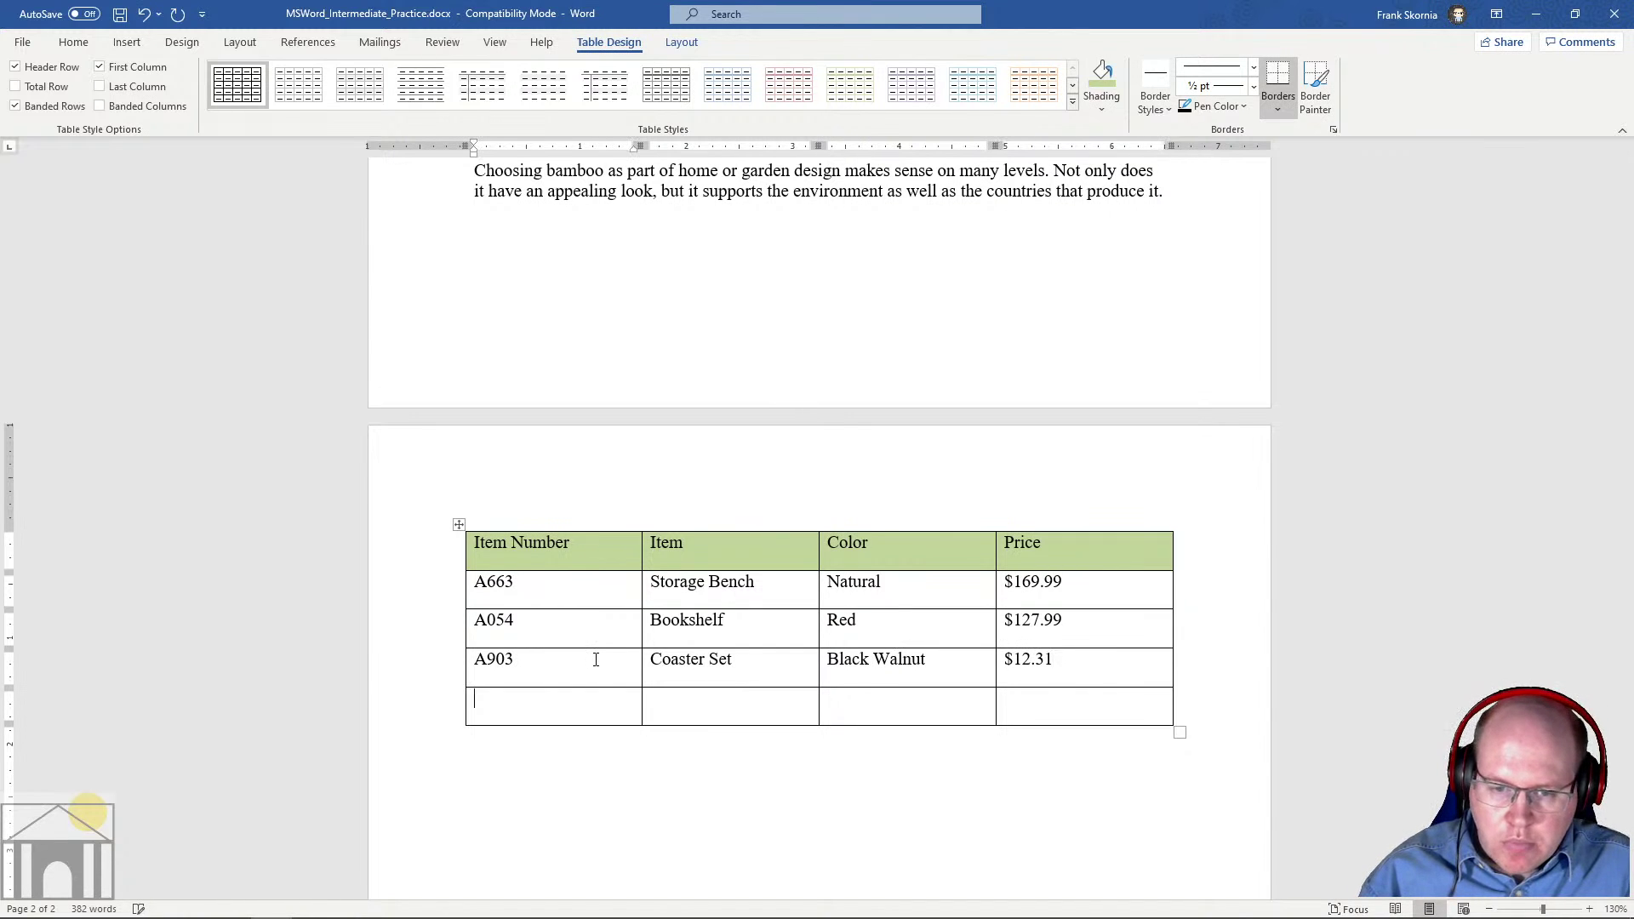
Fill the table's fifth row with A993, "Knife Block", "Natural" and $43.08
text(A993)
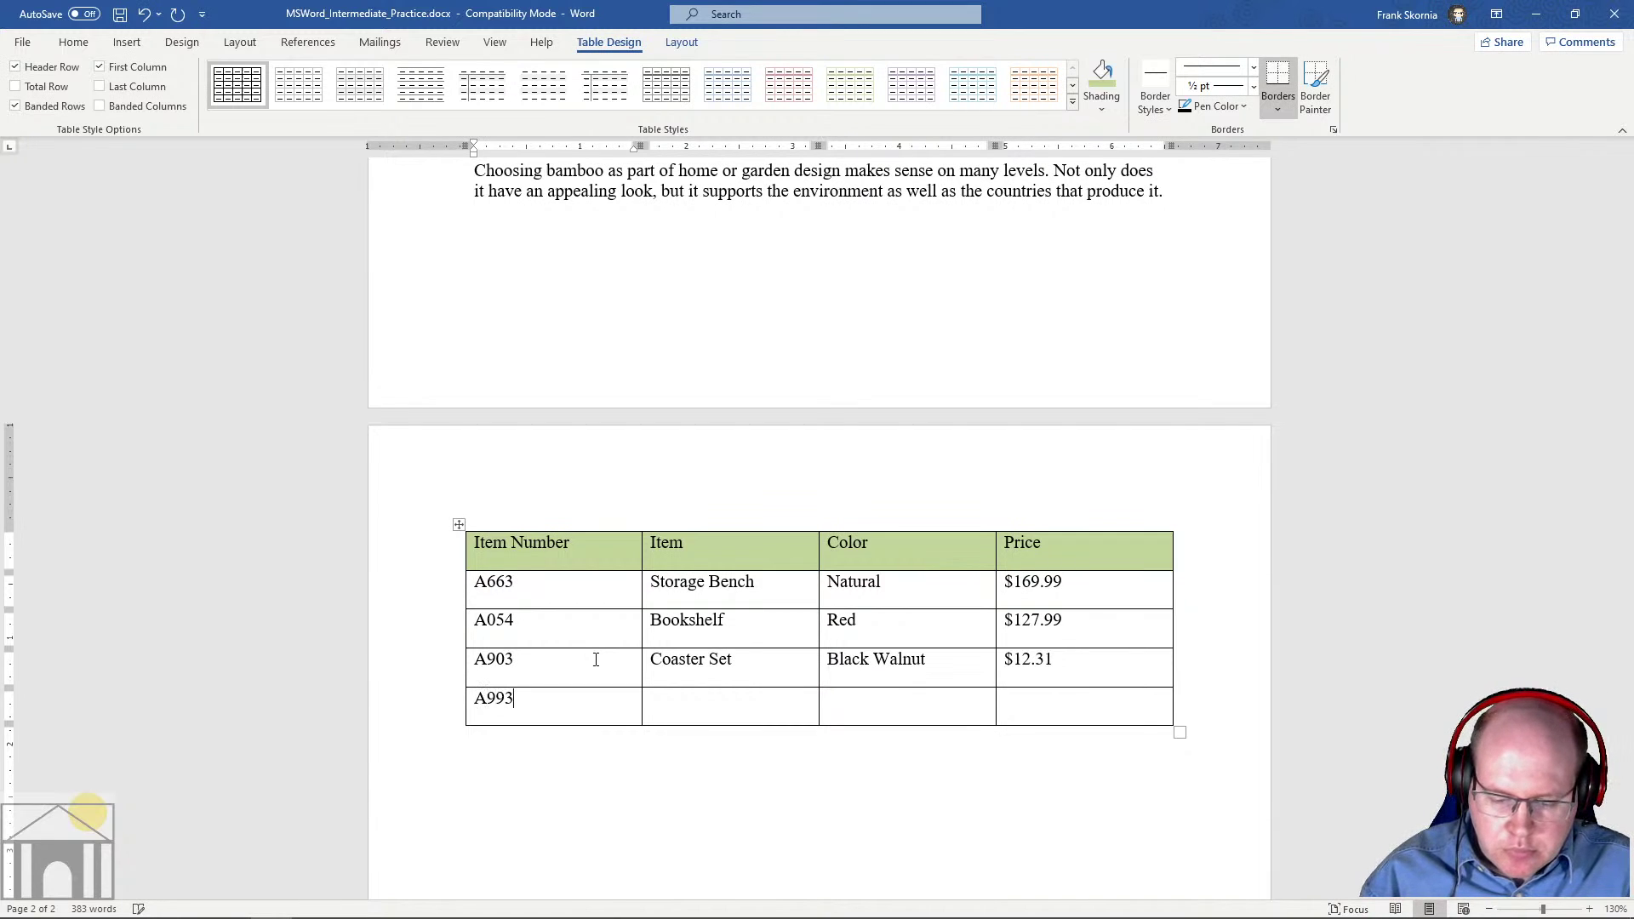
key(Tab)
text(Kinfe)
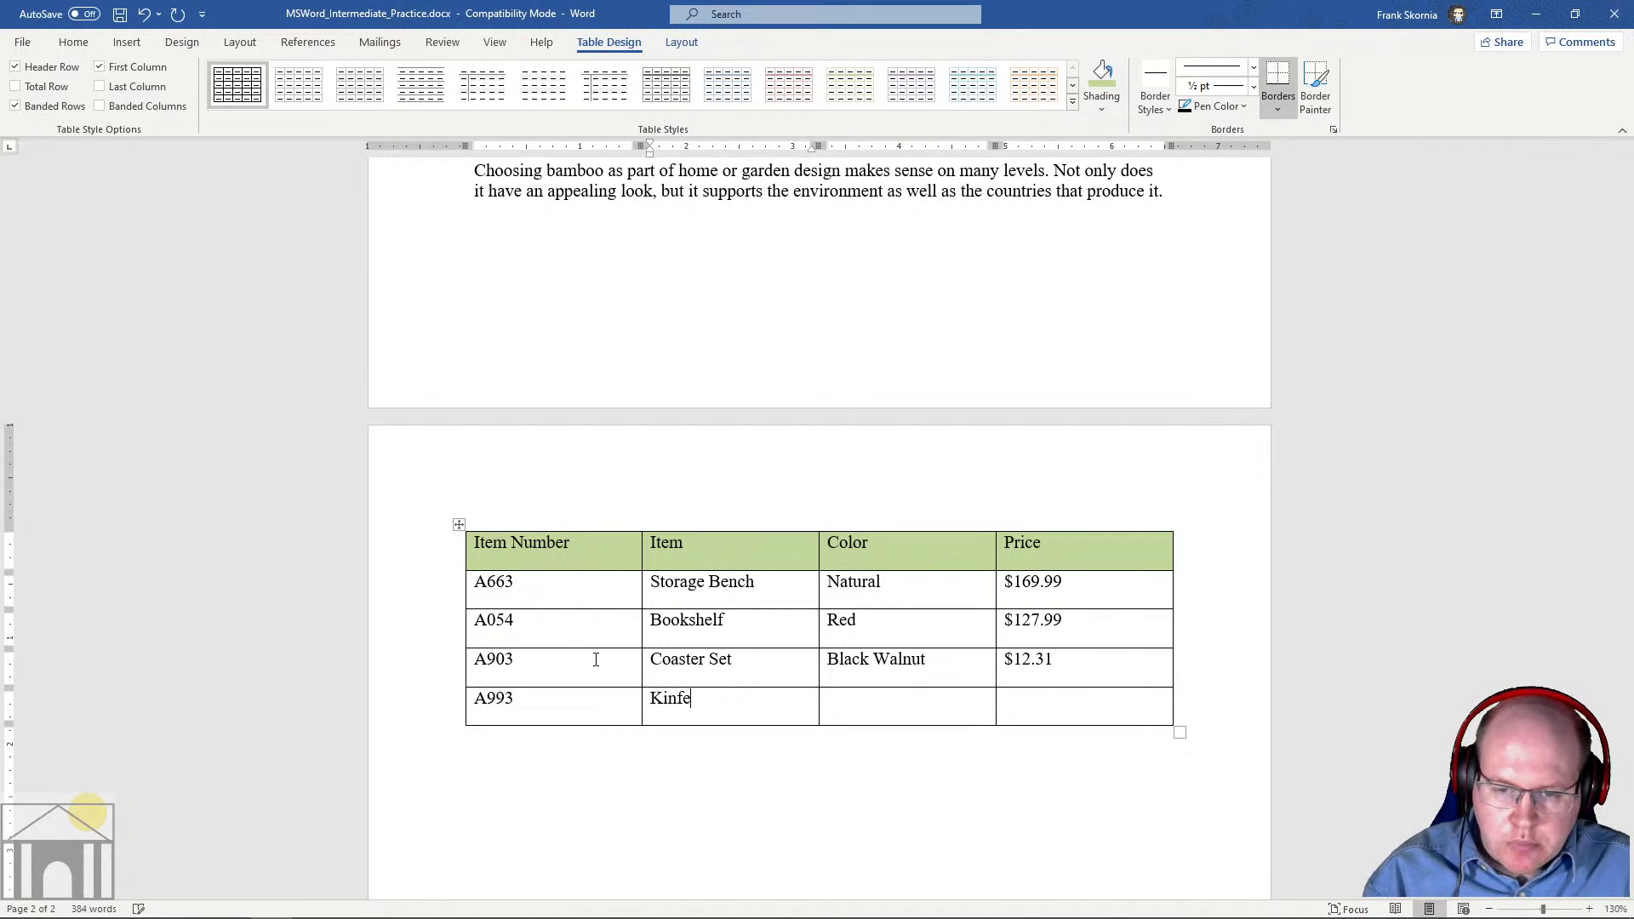
key(BackSpace)
key(BackSpace)
key(BackSpace)
key(BackSpace)
text(fe Block)
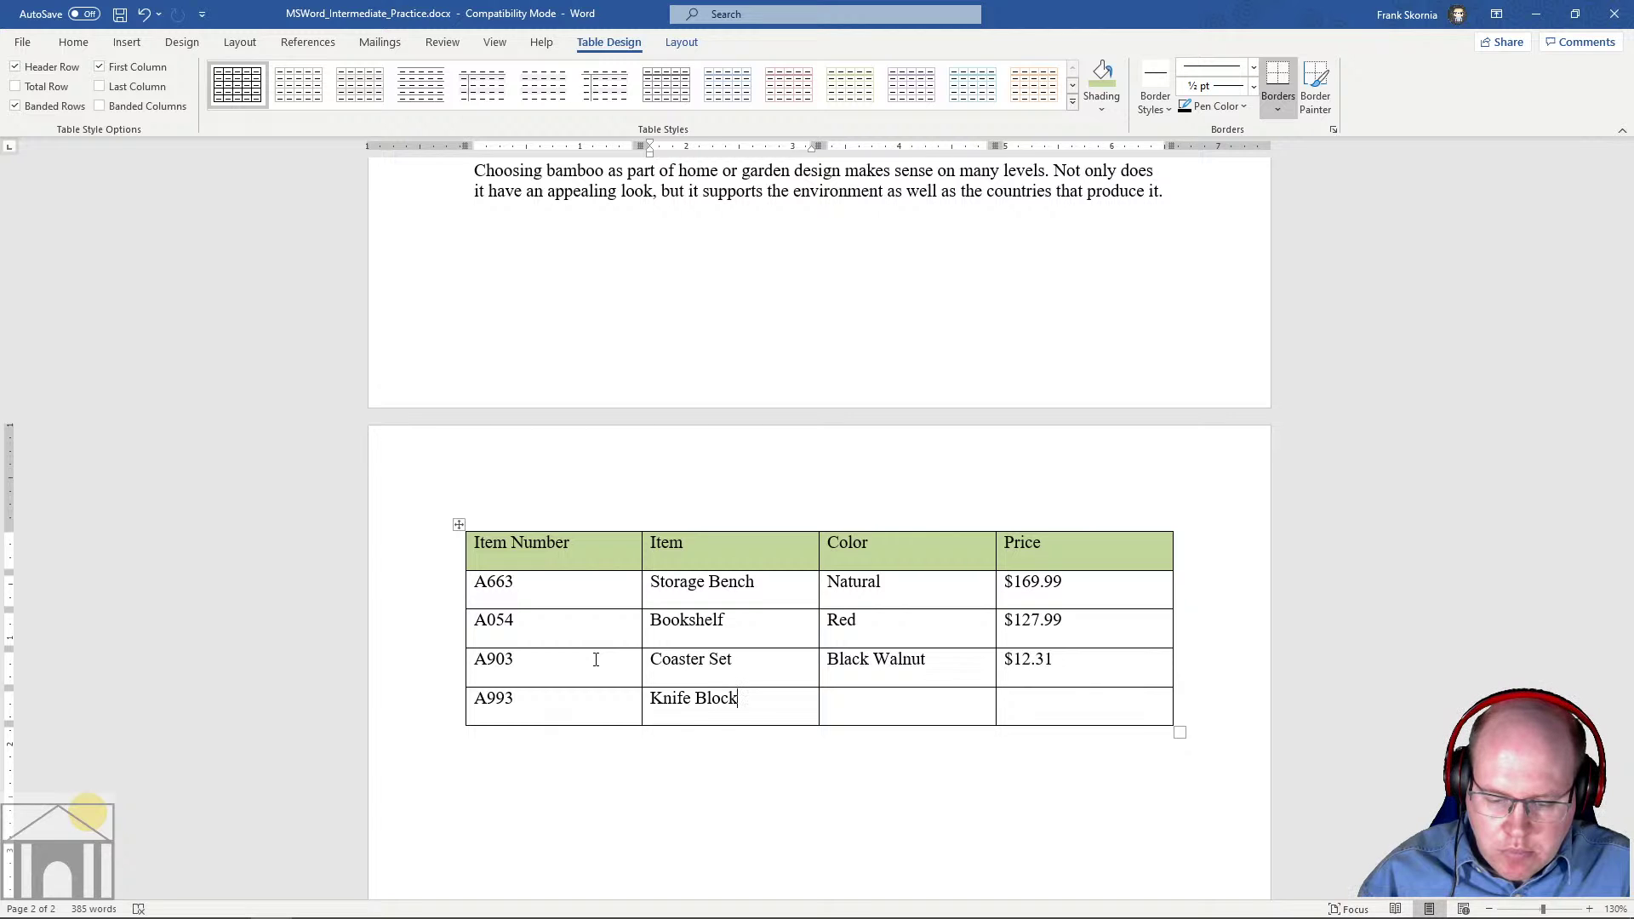
key(Tab)
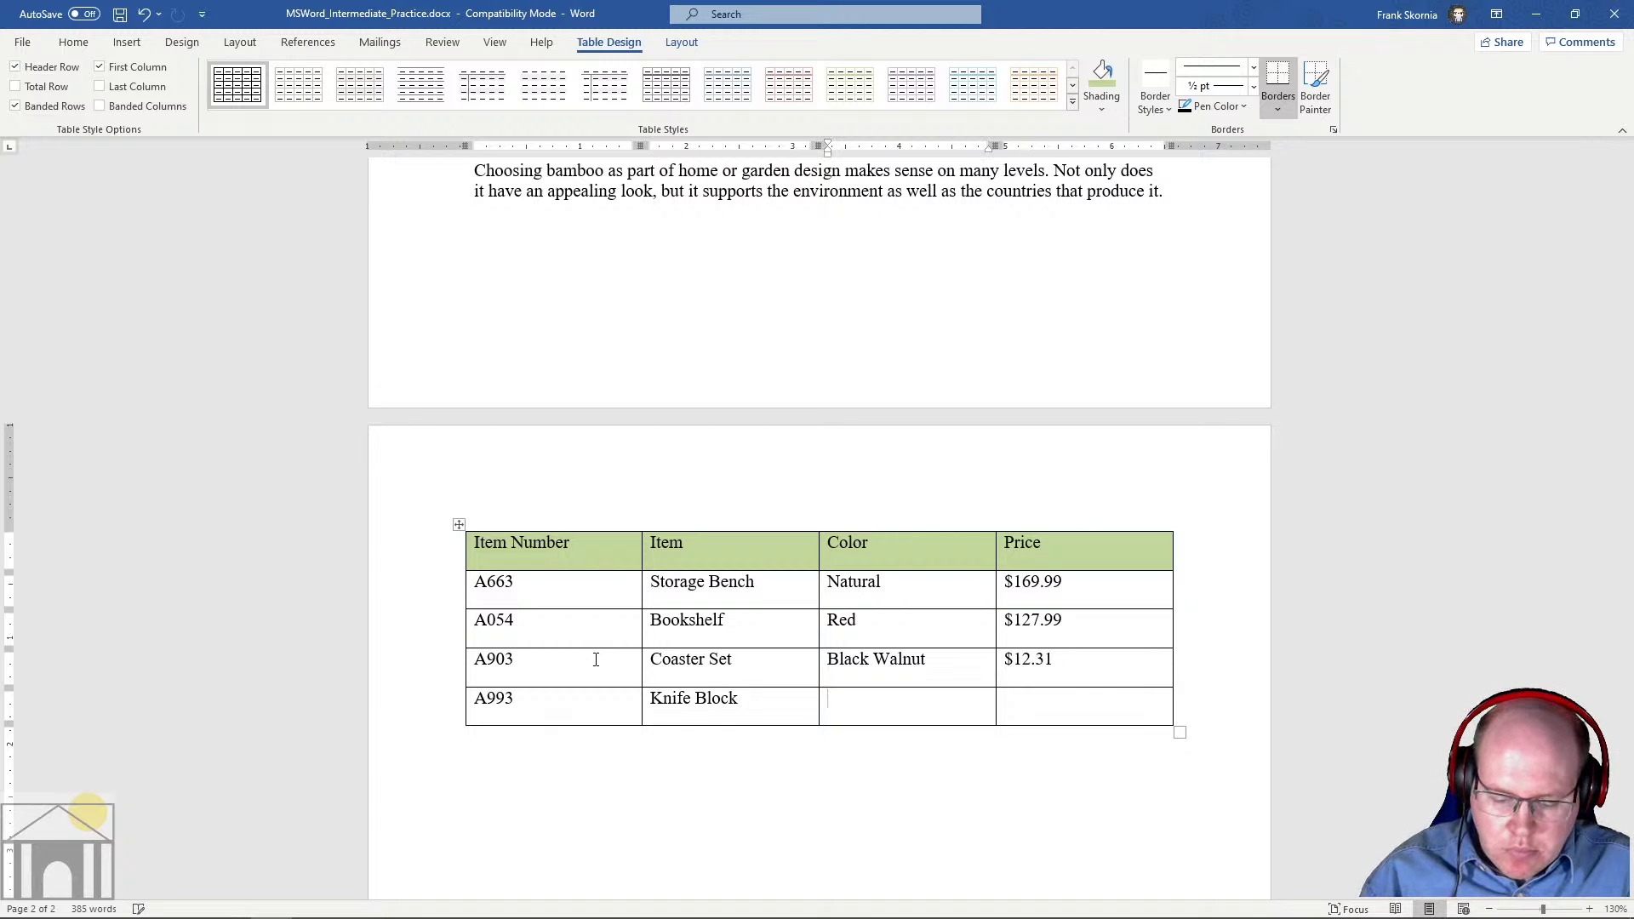
text(Natural)
key(Tab)
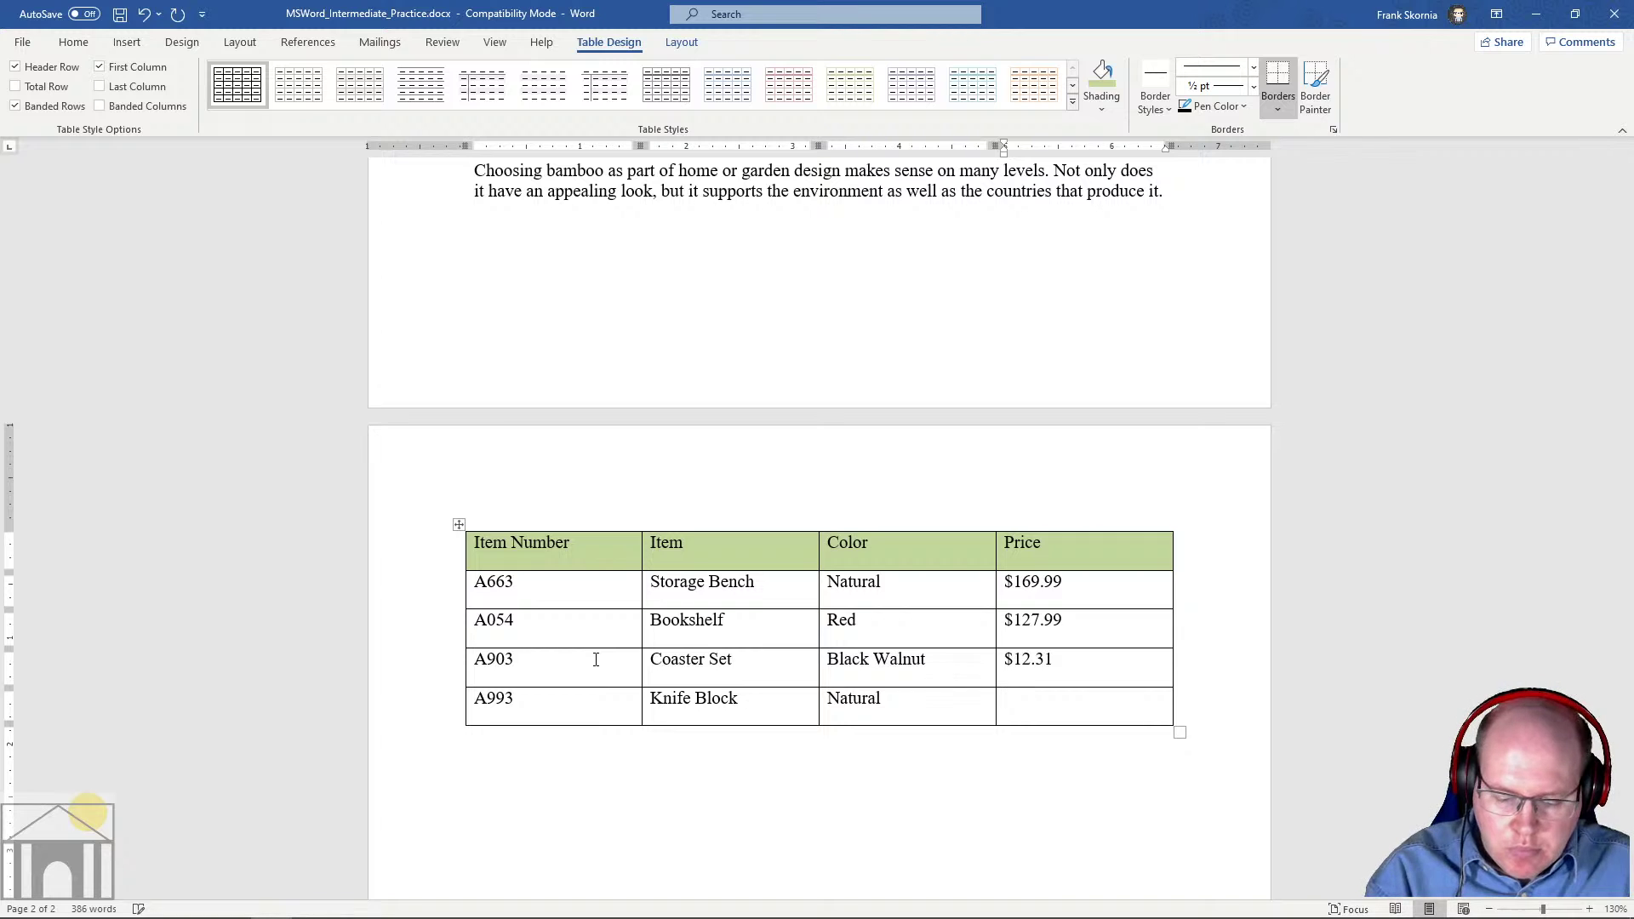
text($43.08)
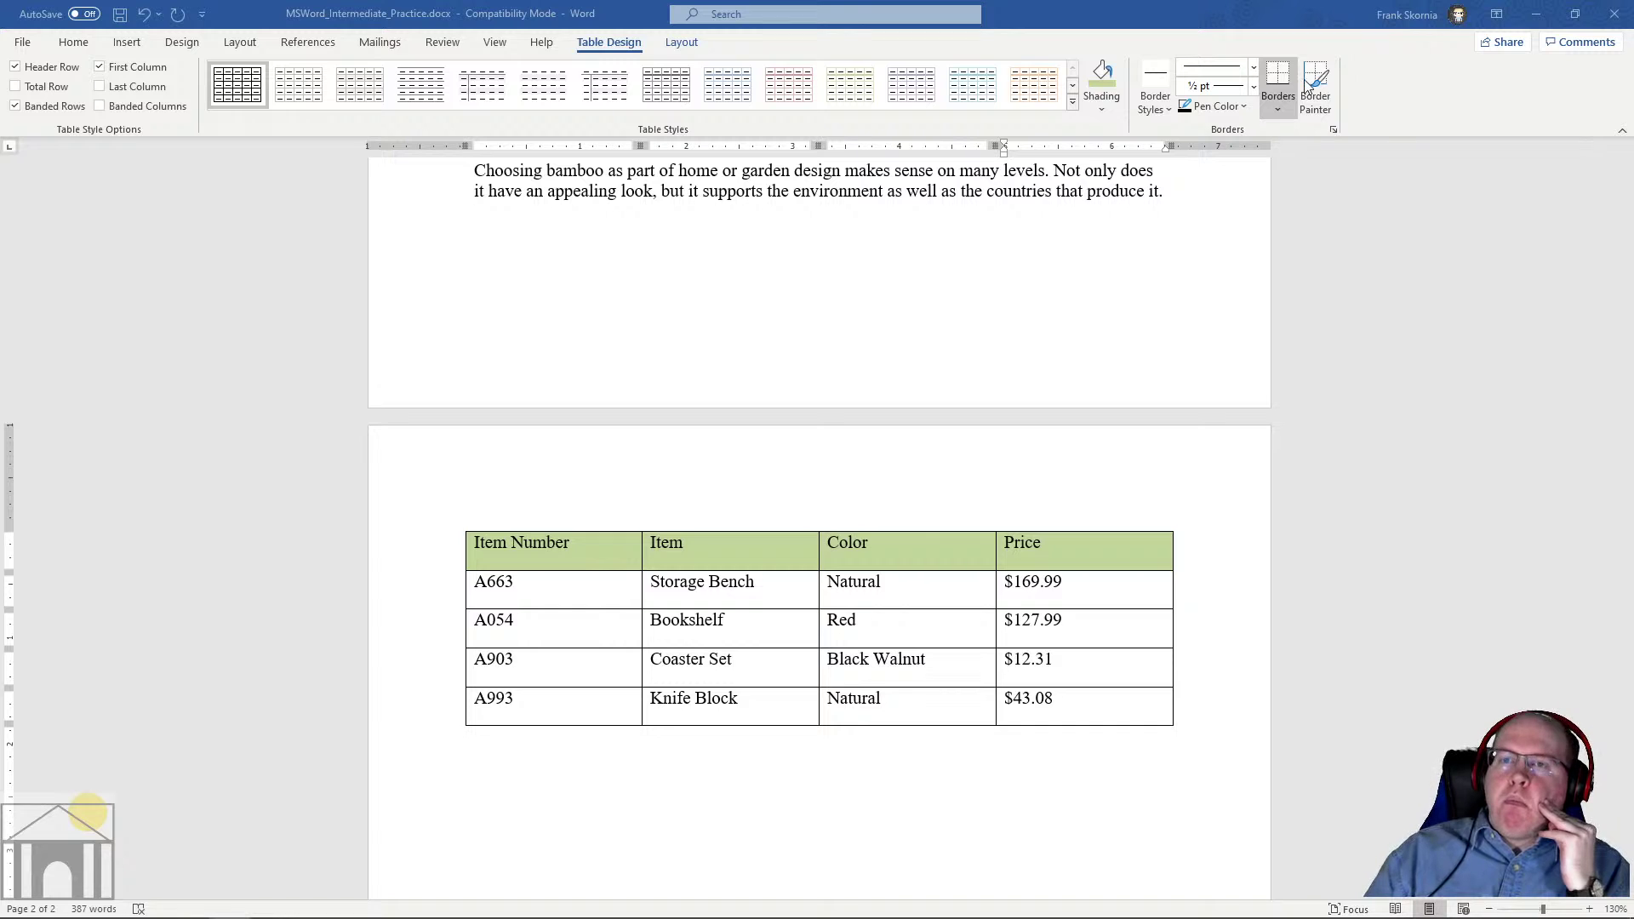
Place the cursor in the table's A663 cell and open the Sort settings for the table
click(983, 318)
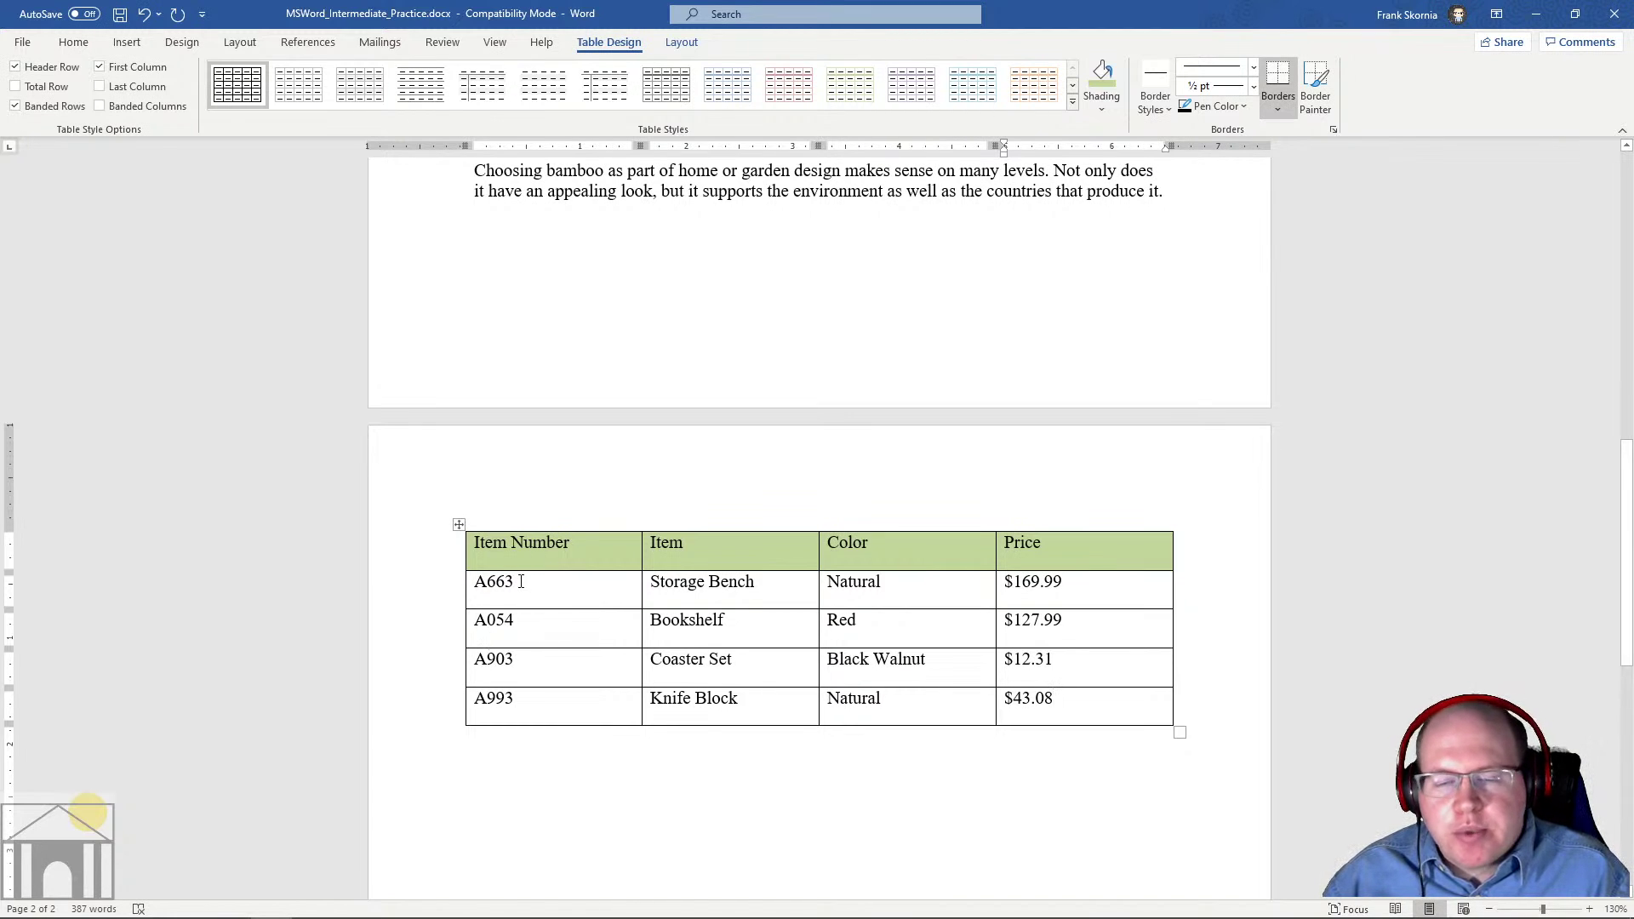
right_click(521, 582)
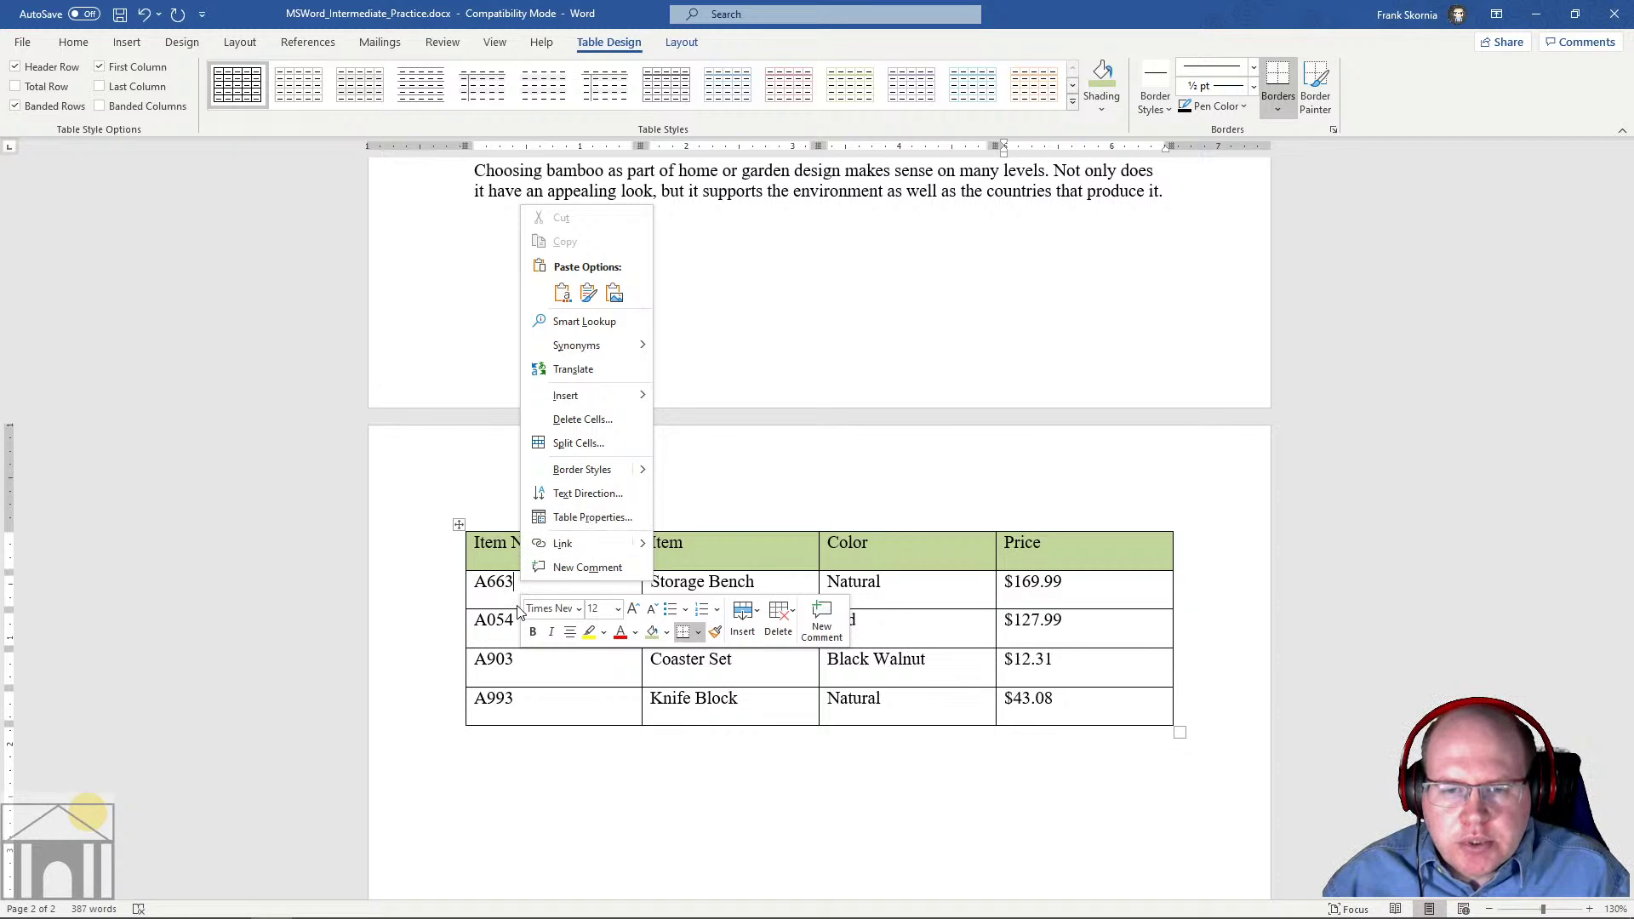
key(Escape)
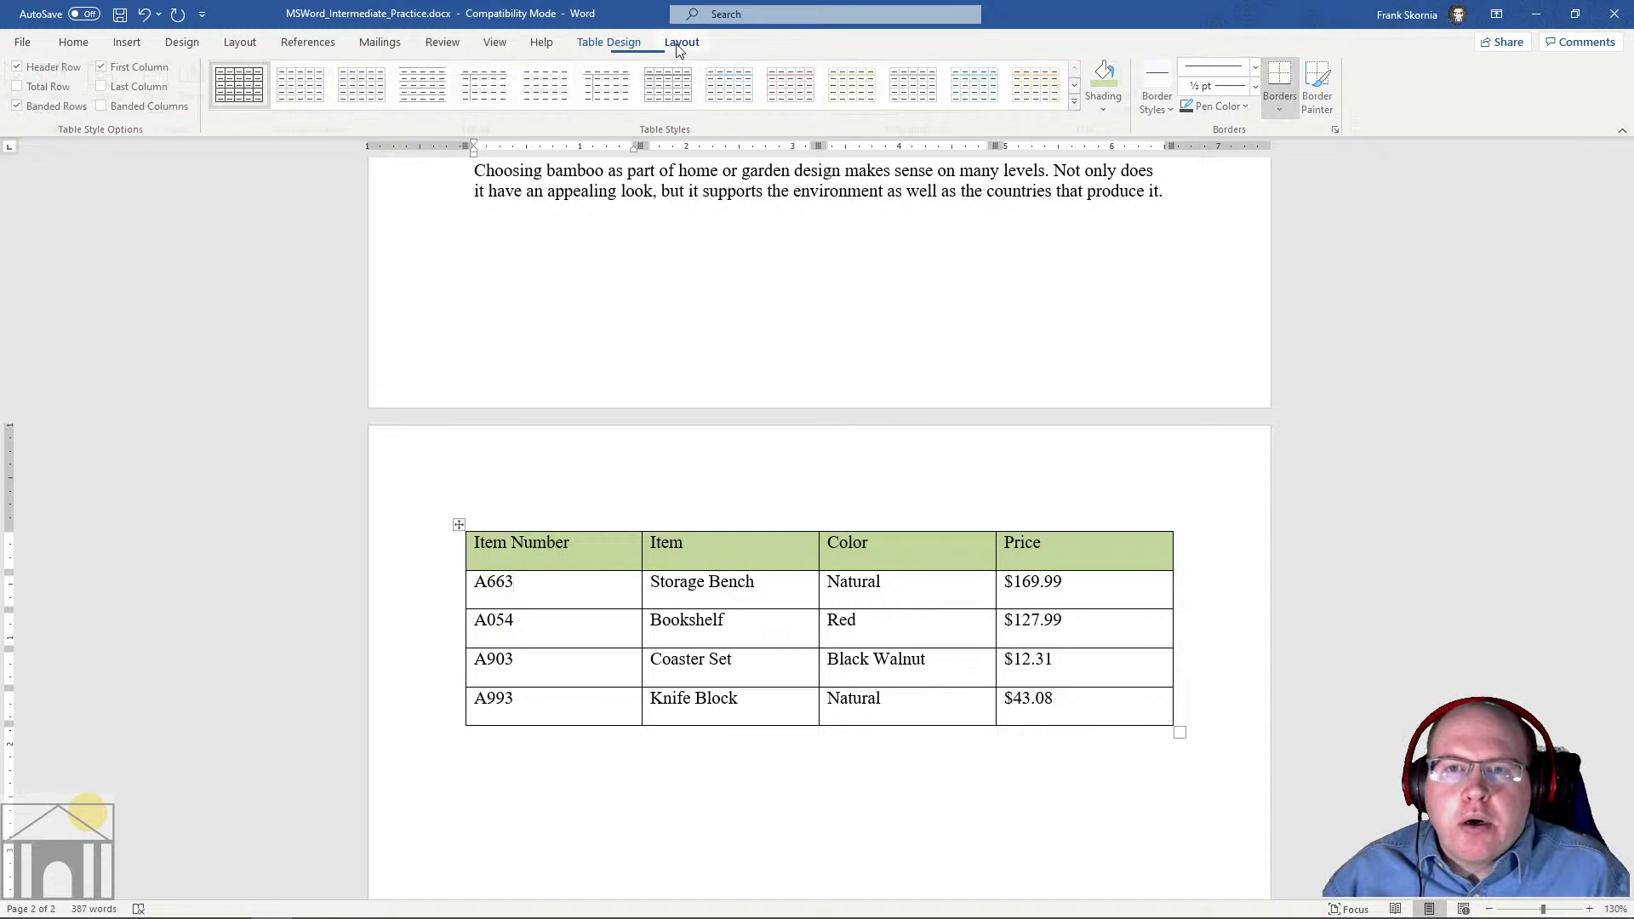
click(681, 44)
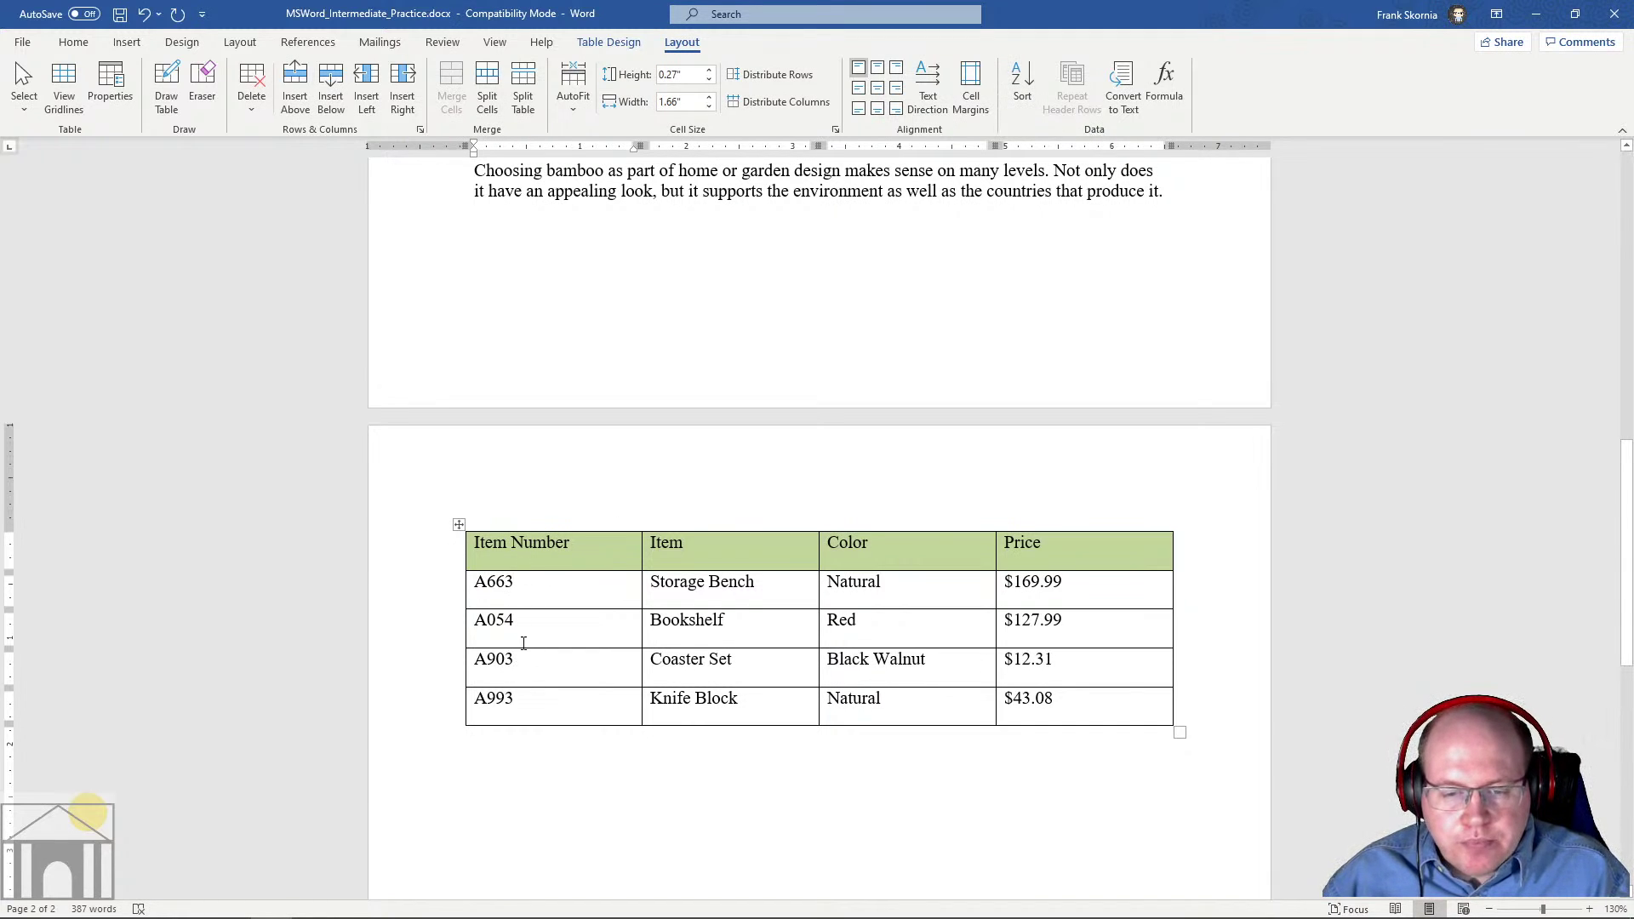
click(1024, 104)
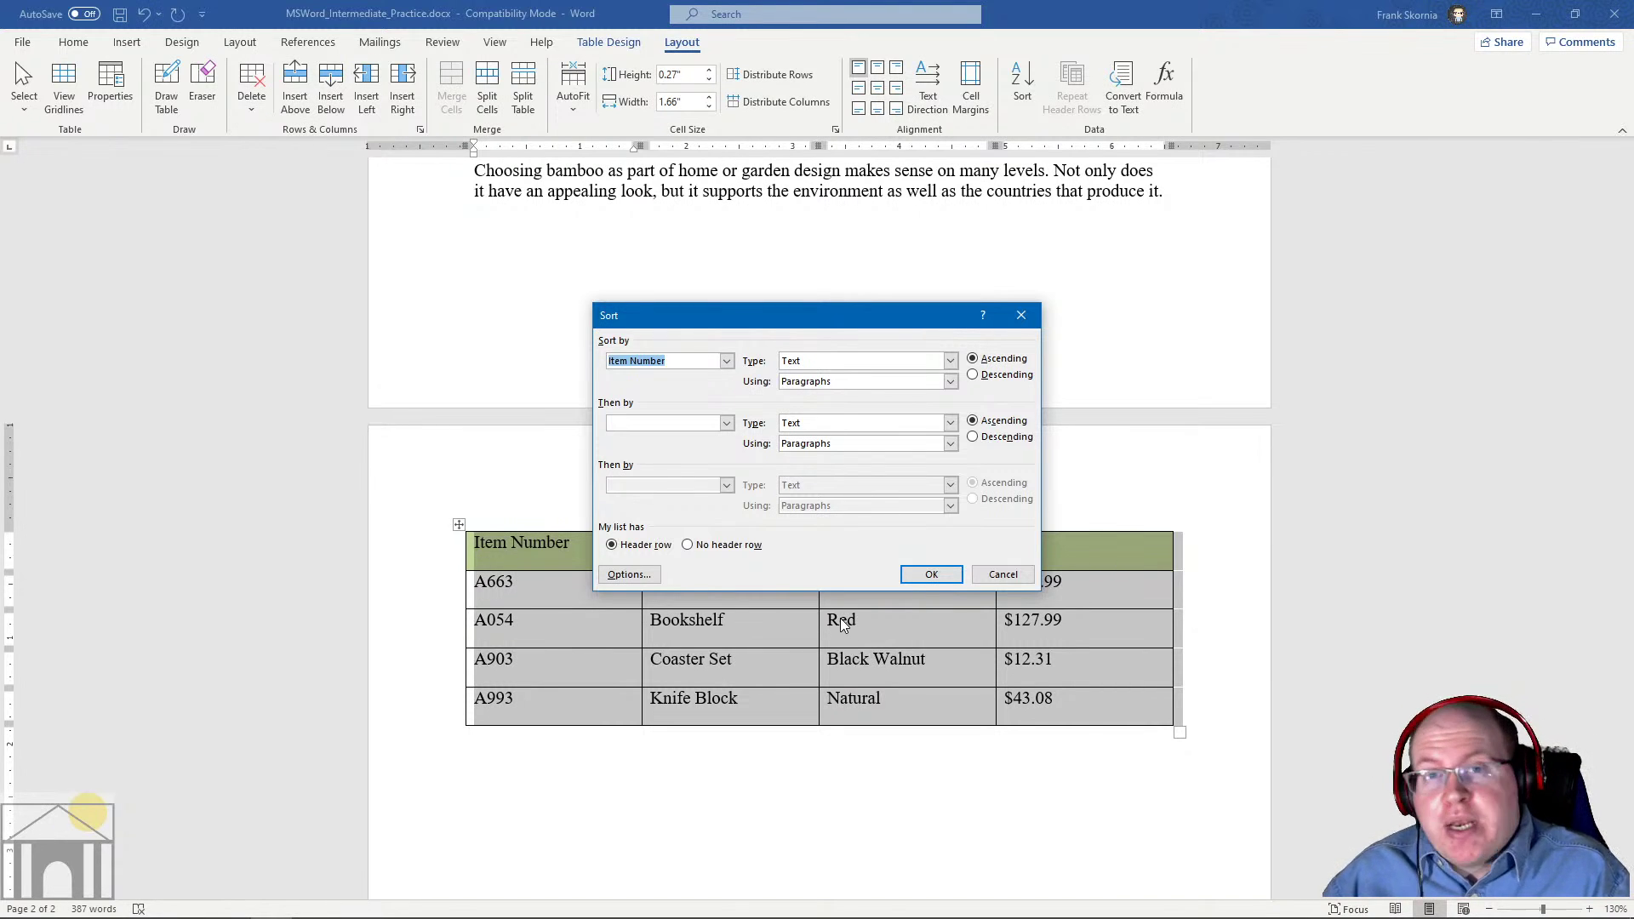
Try Item as the second sort level, and reset that level to (none)
click(726, 423)
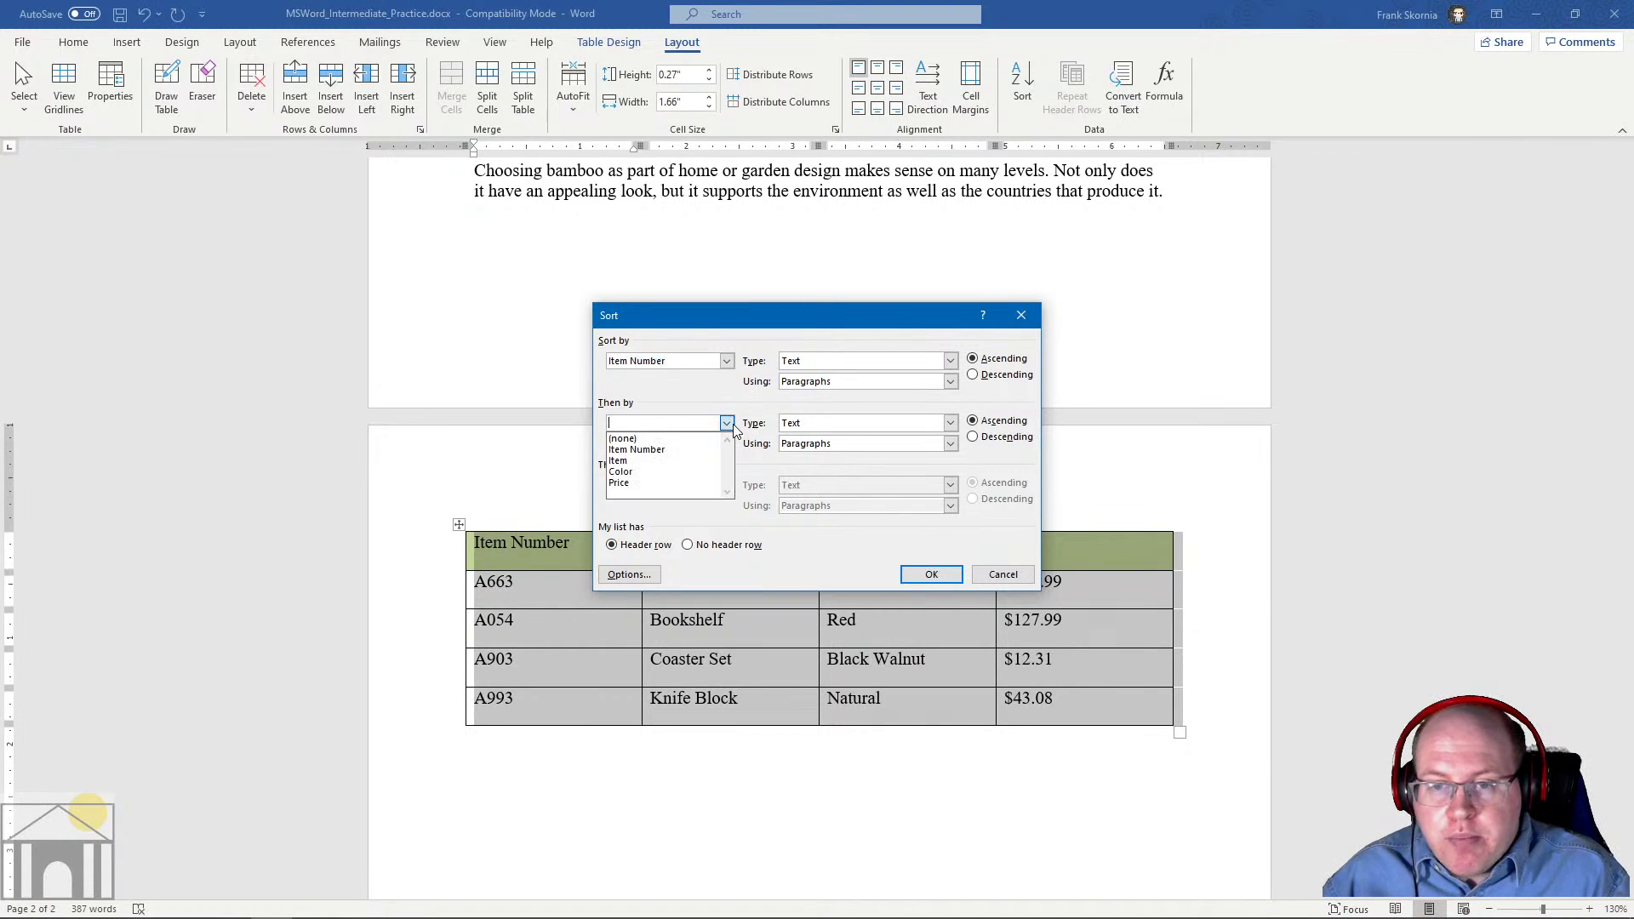
click(634, 460)
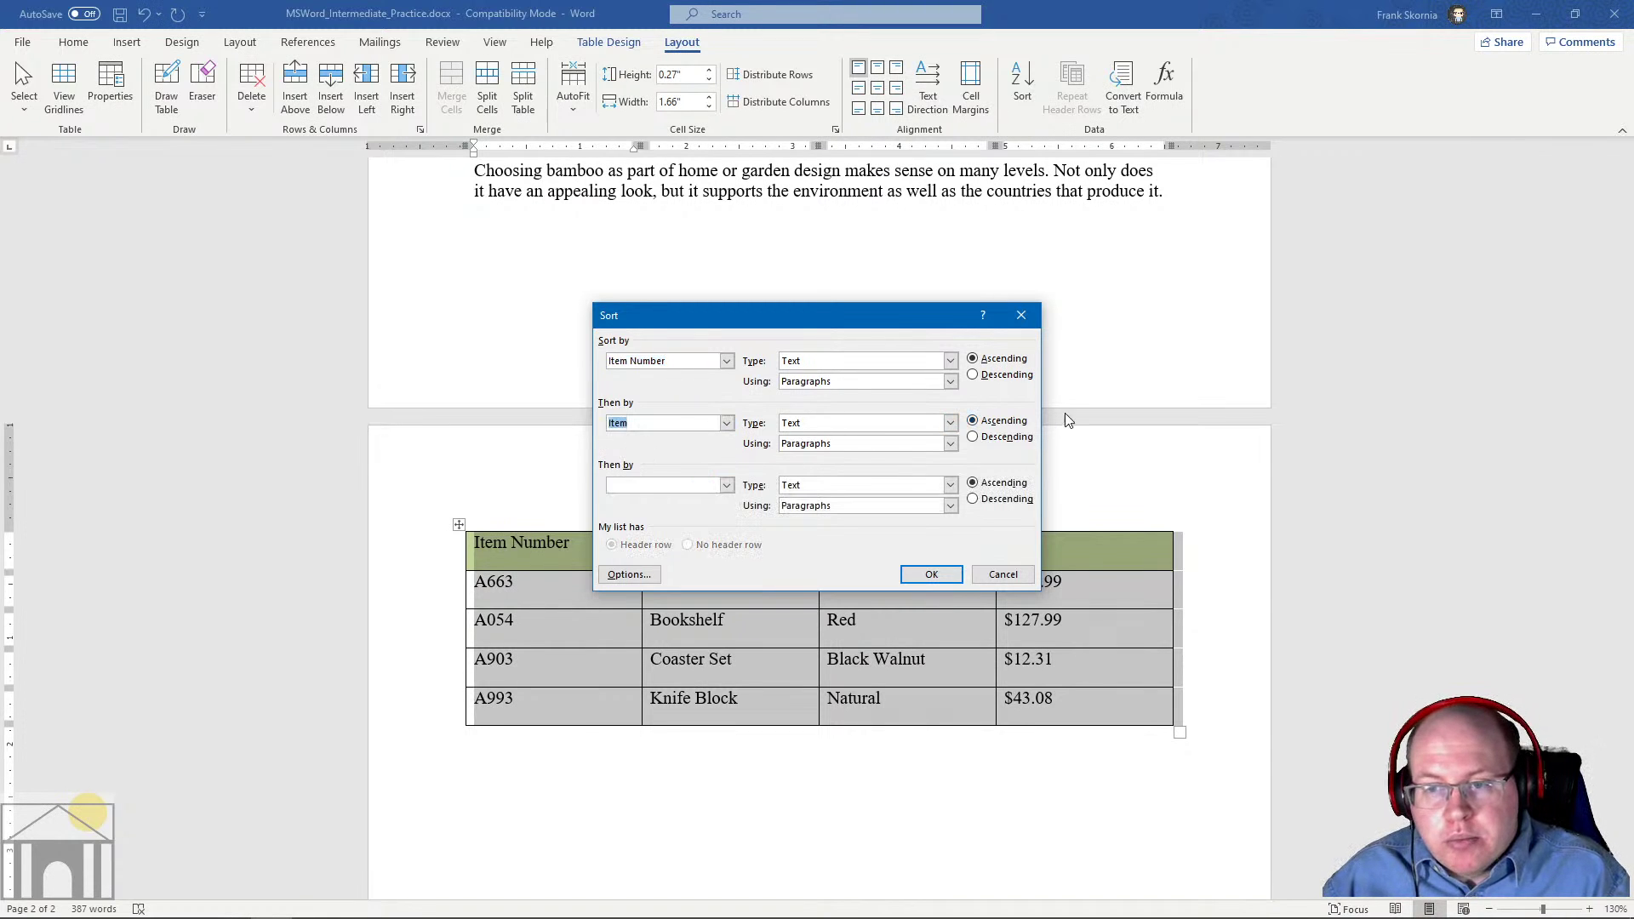
click(726, 423)
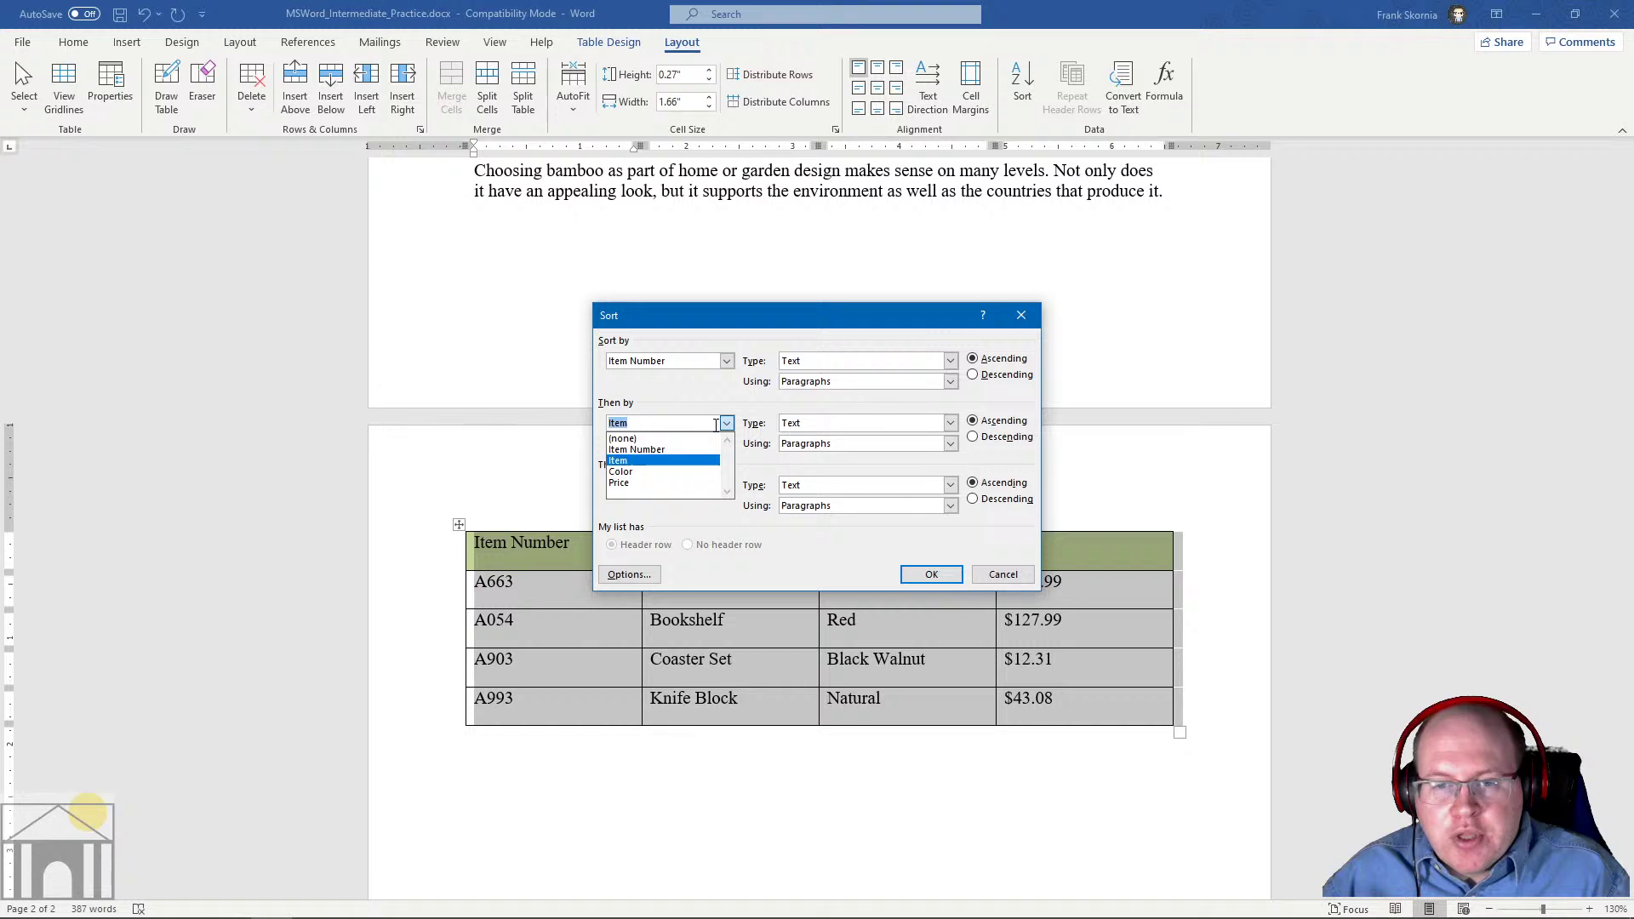
click(634, 437)
Sort the table by Item Number as Text in ascending order
click(776, 361)
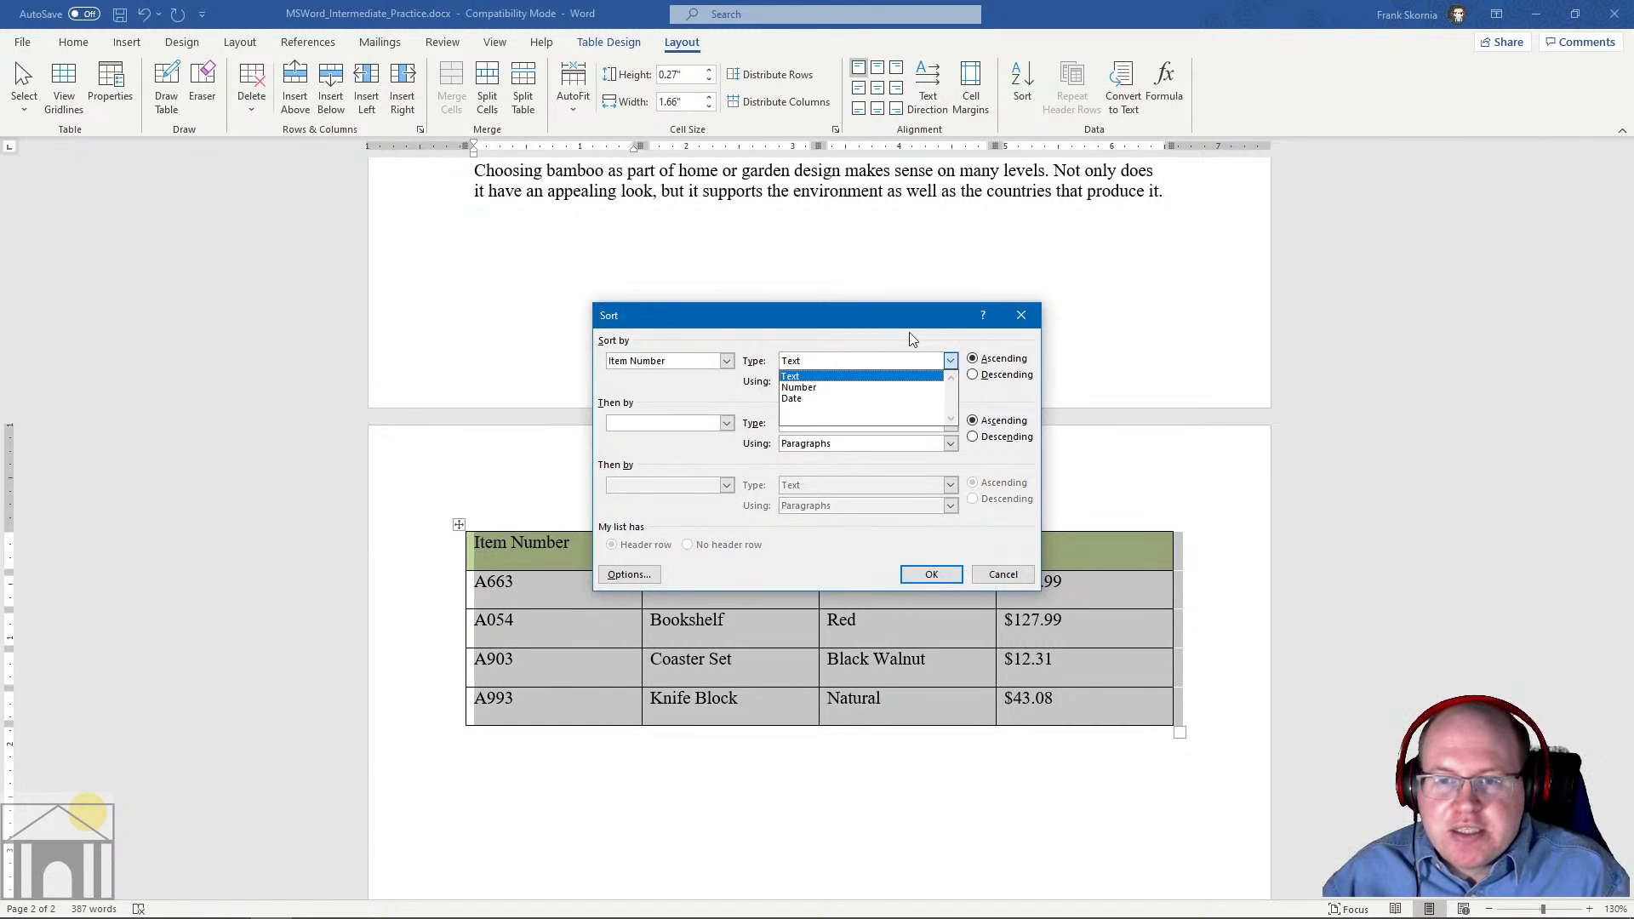
click(791, 374)
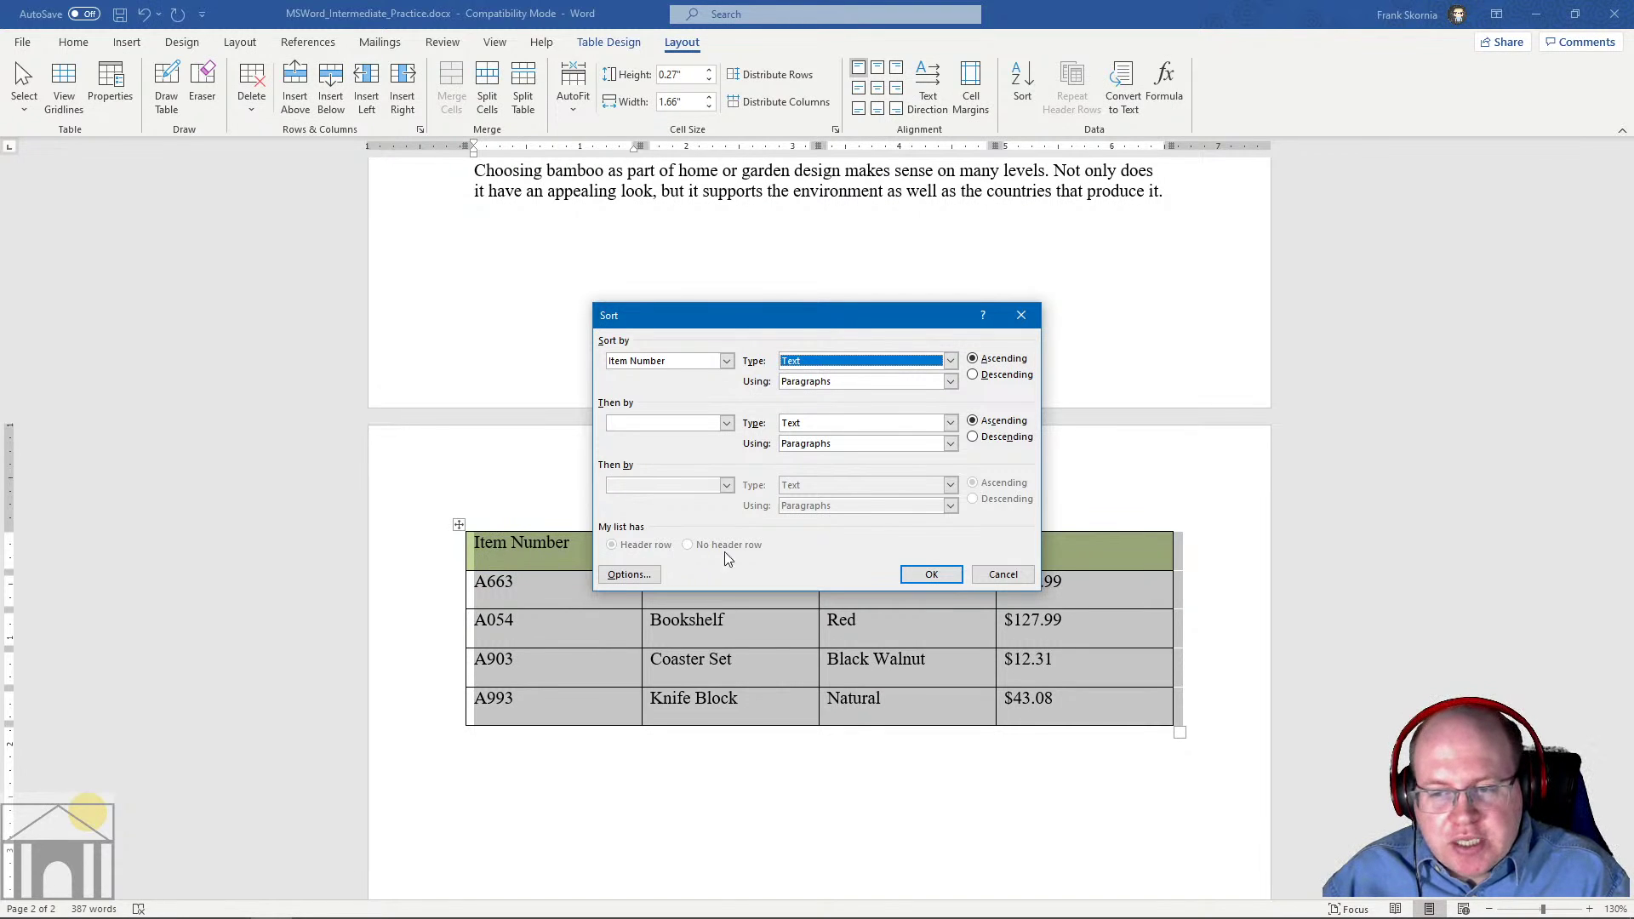
drag(934, 326, 896, 241)
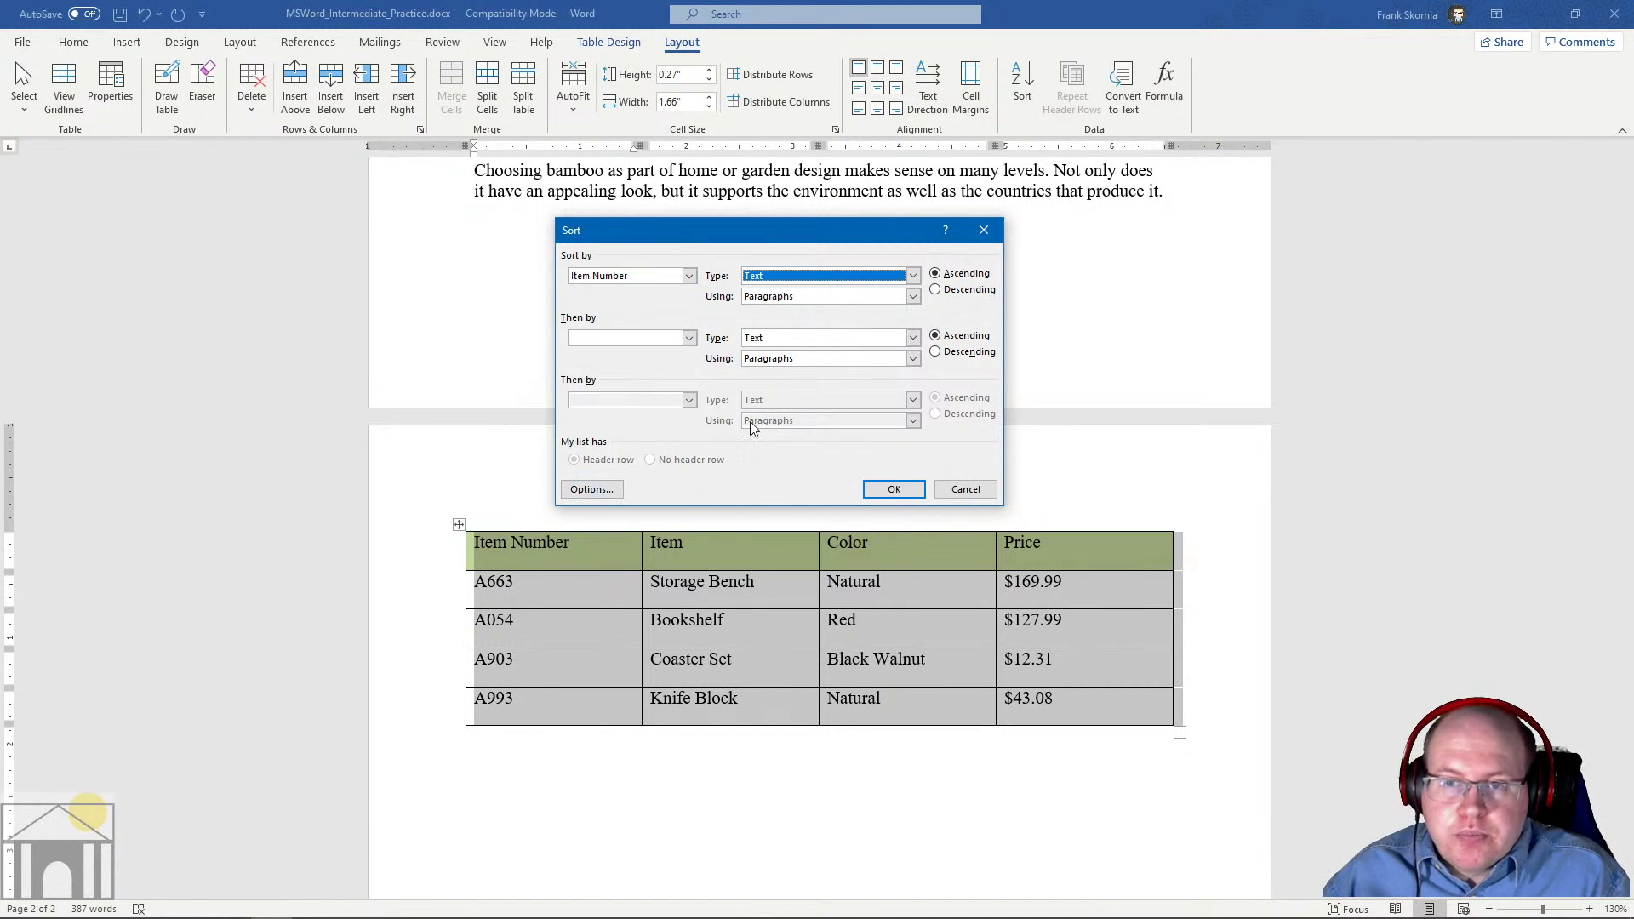
click(900, 493)
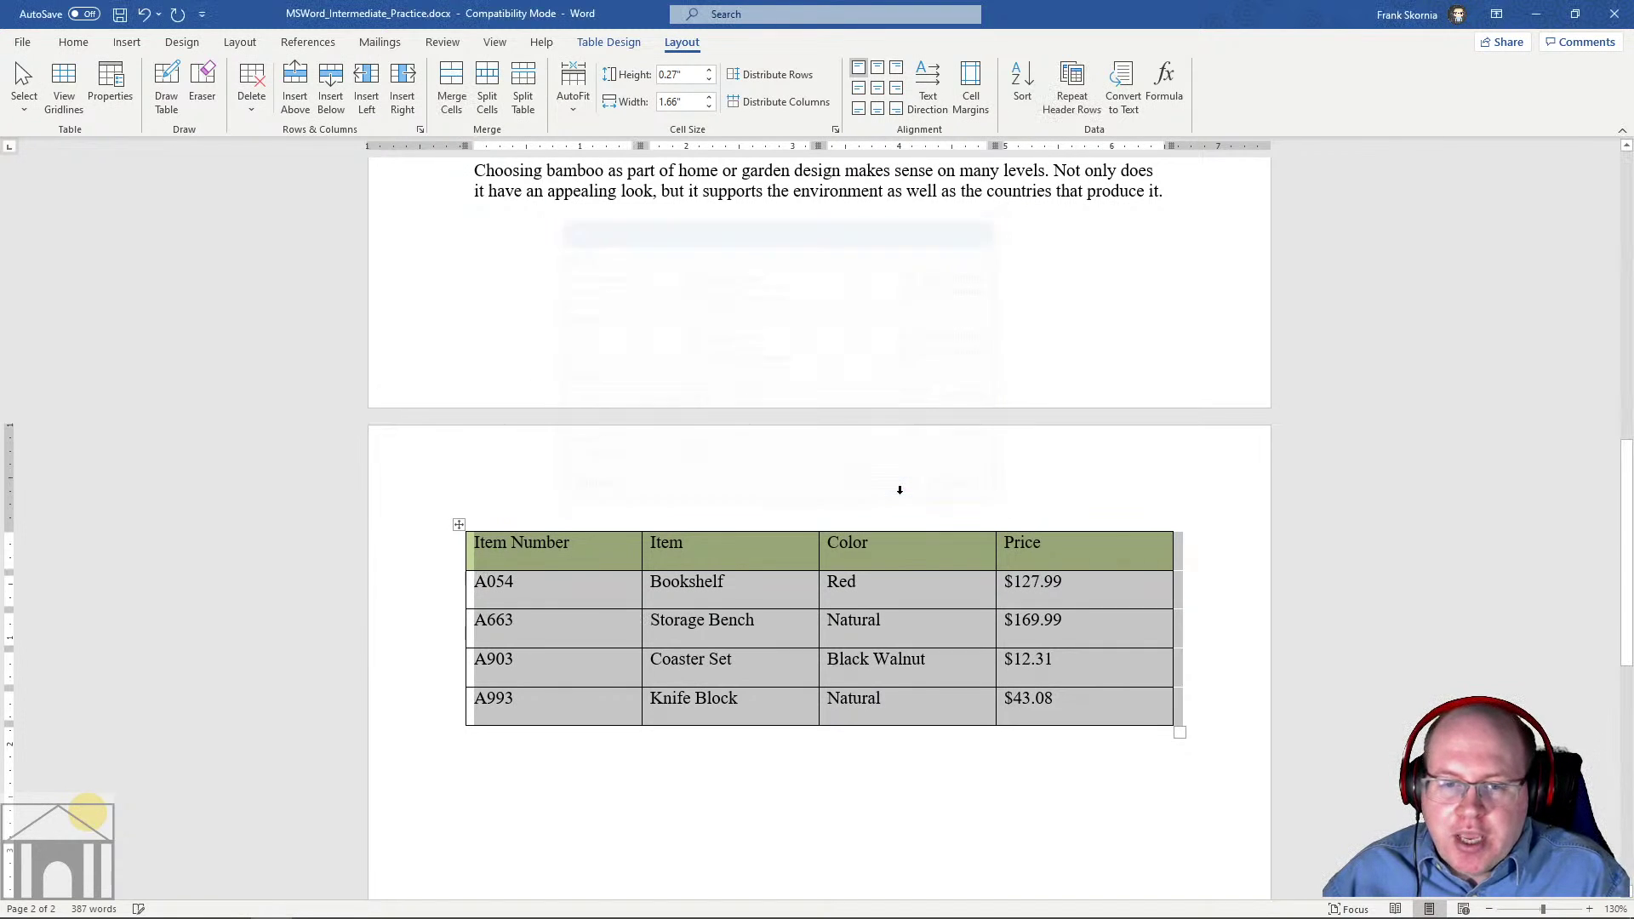
Deselect the table and check the order of the item numbers and their matching items
click(507, 601)
key(Down)
key(Down)
key(Down)
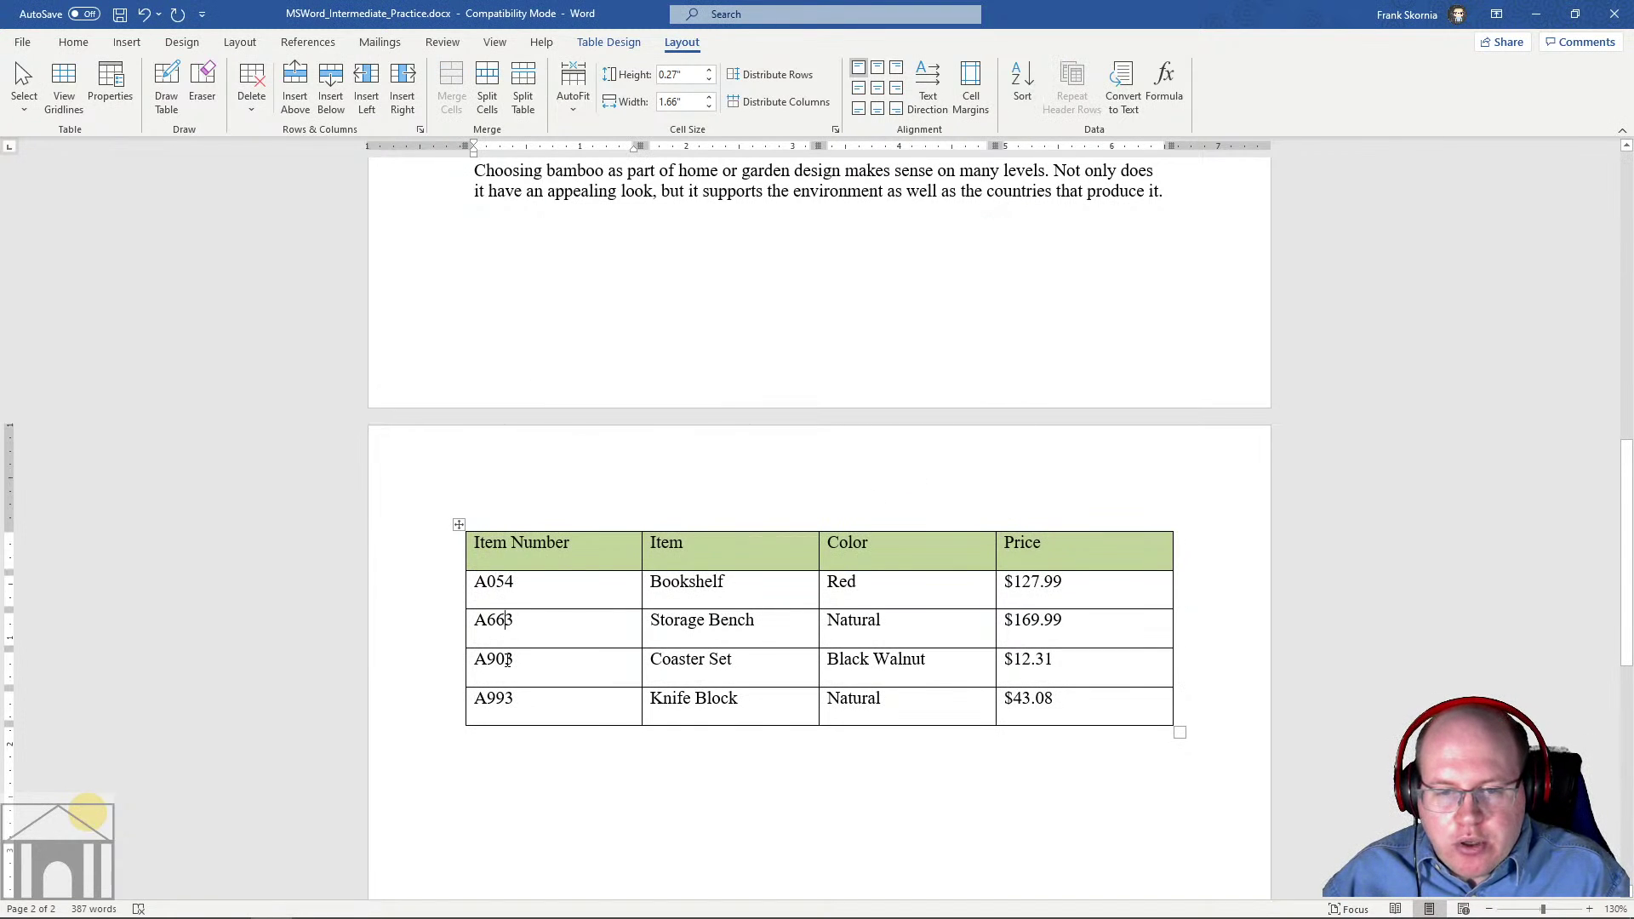
click(504, 589)
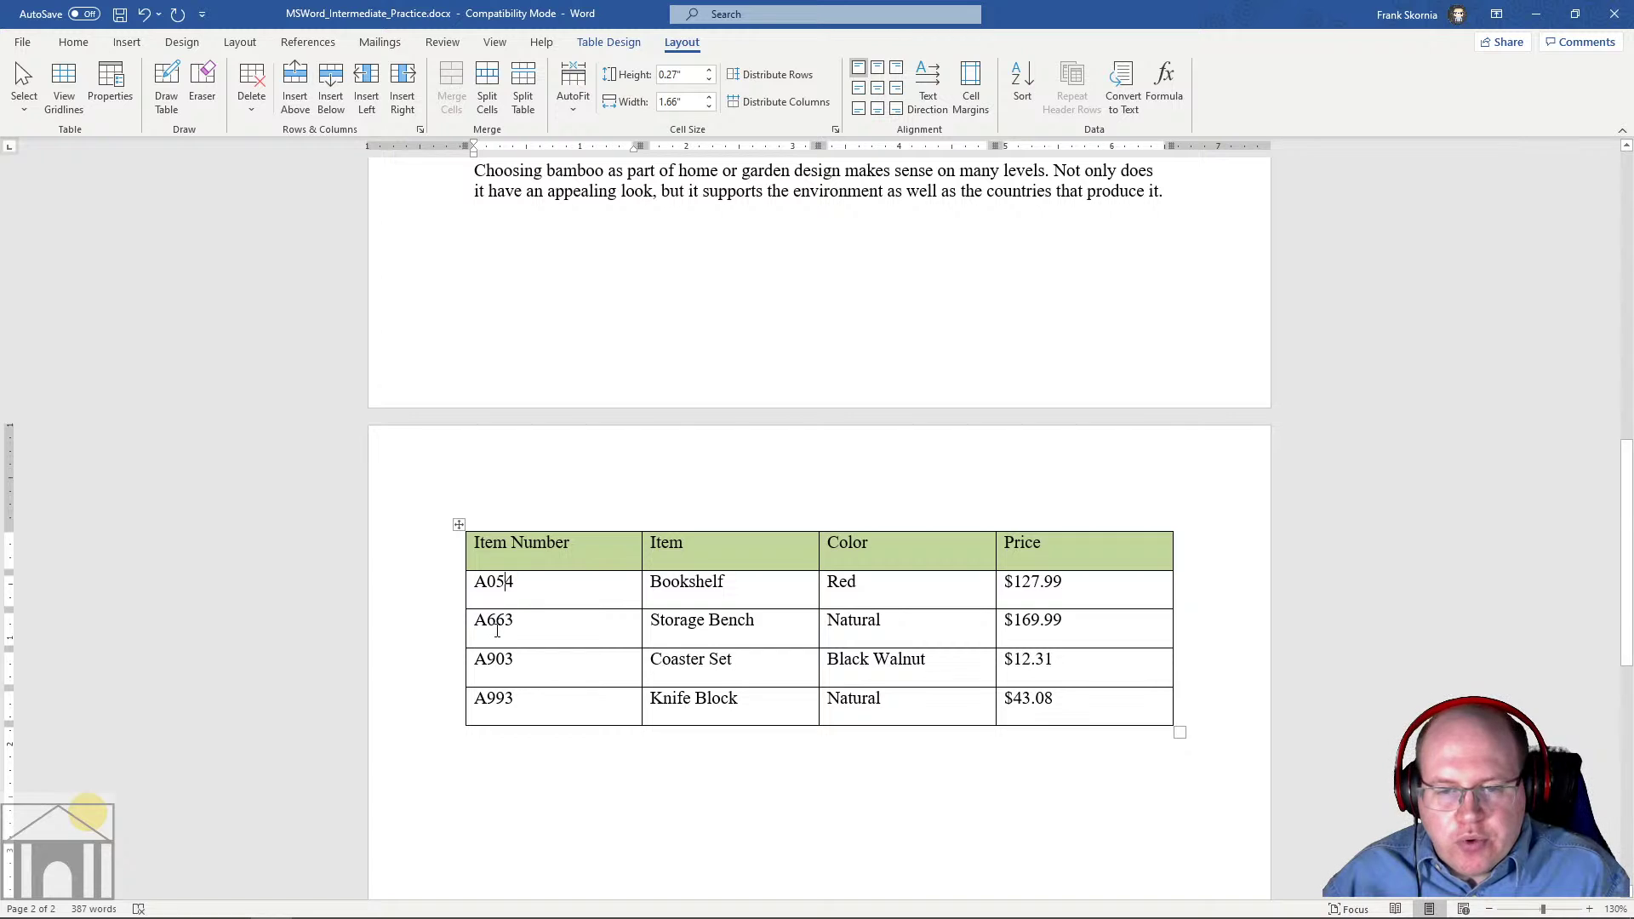
click(715, 585)
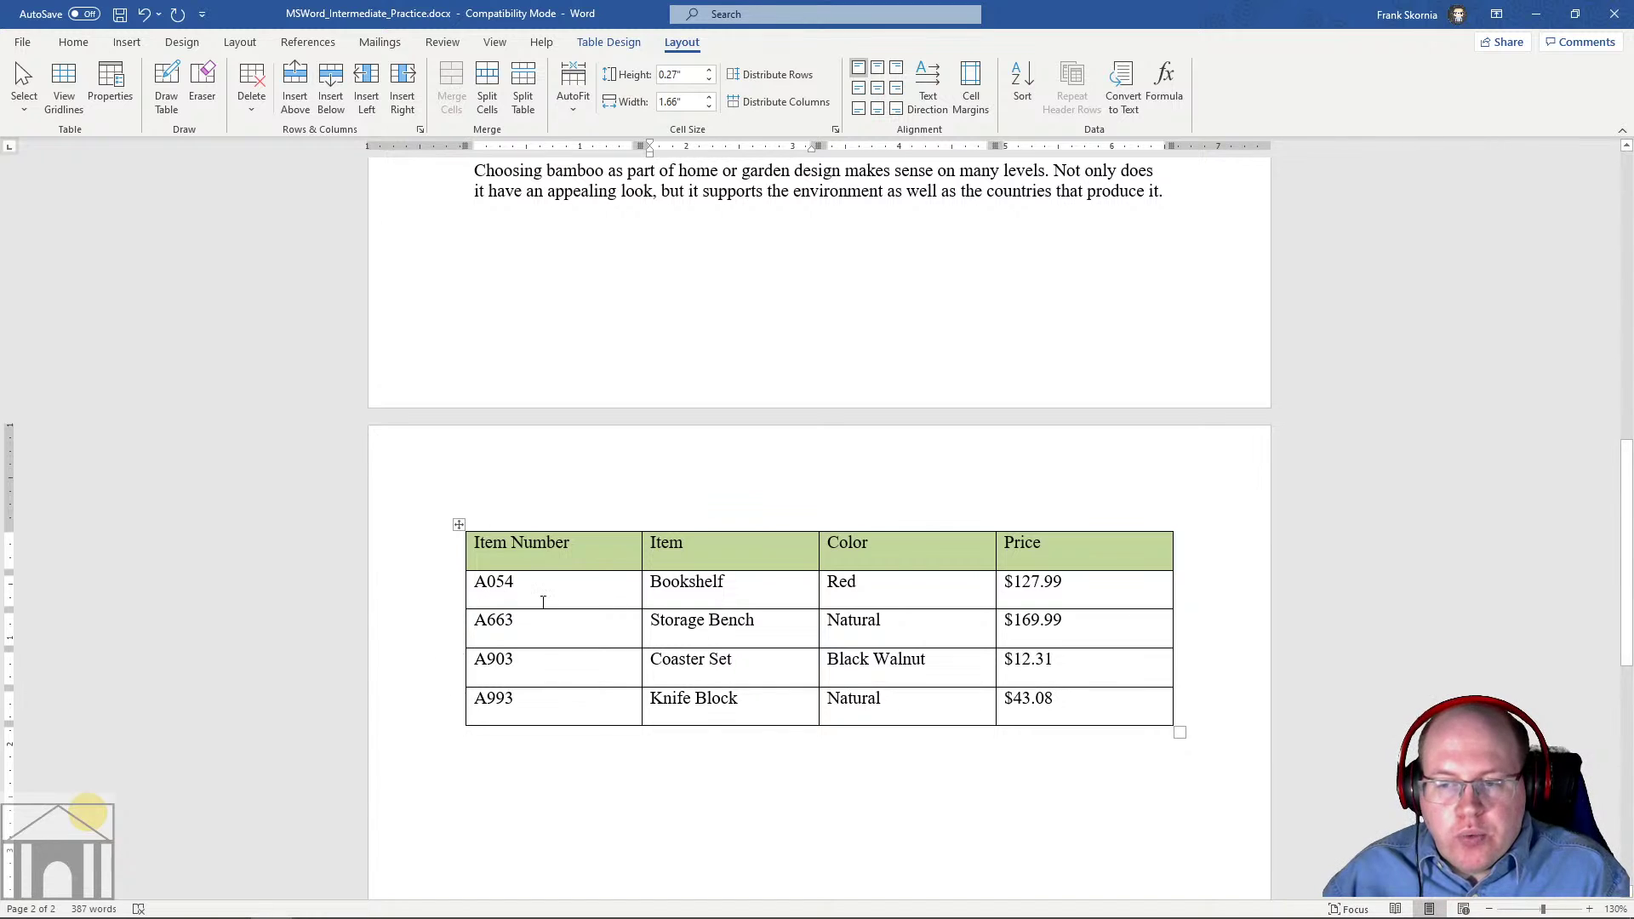
Sort the product table by Price as numbers in descending order, keeping the header row in place
drag(474, 581, 800, 649)
click(677, 631)
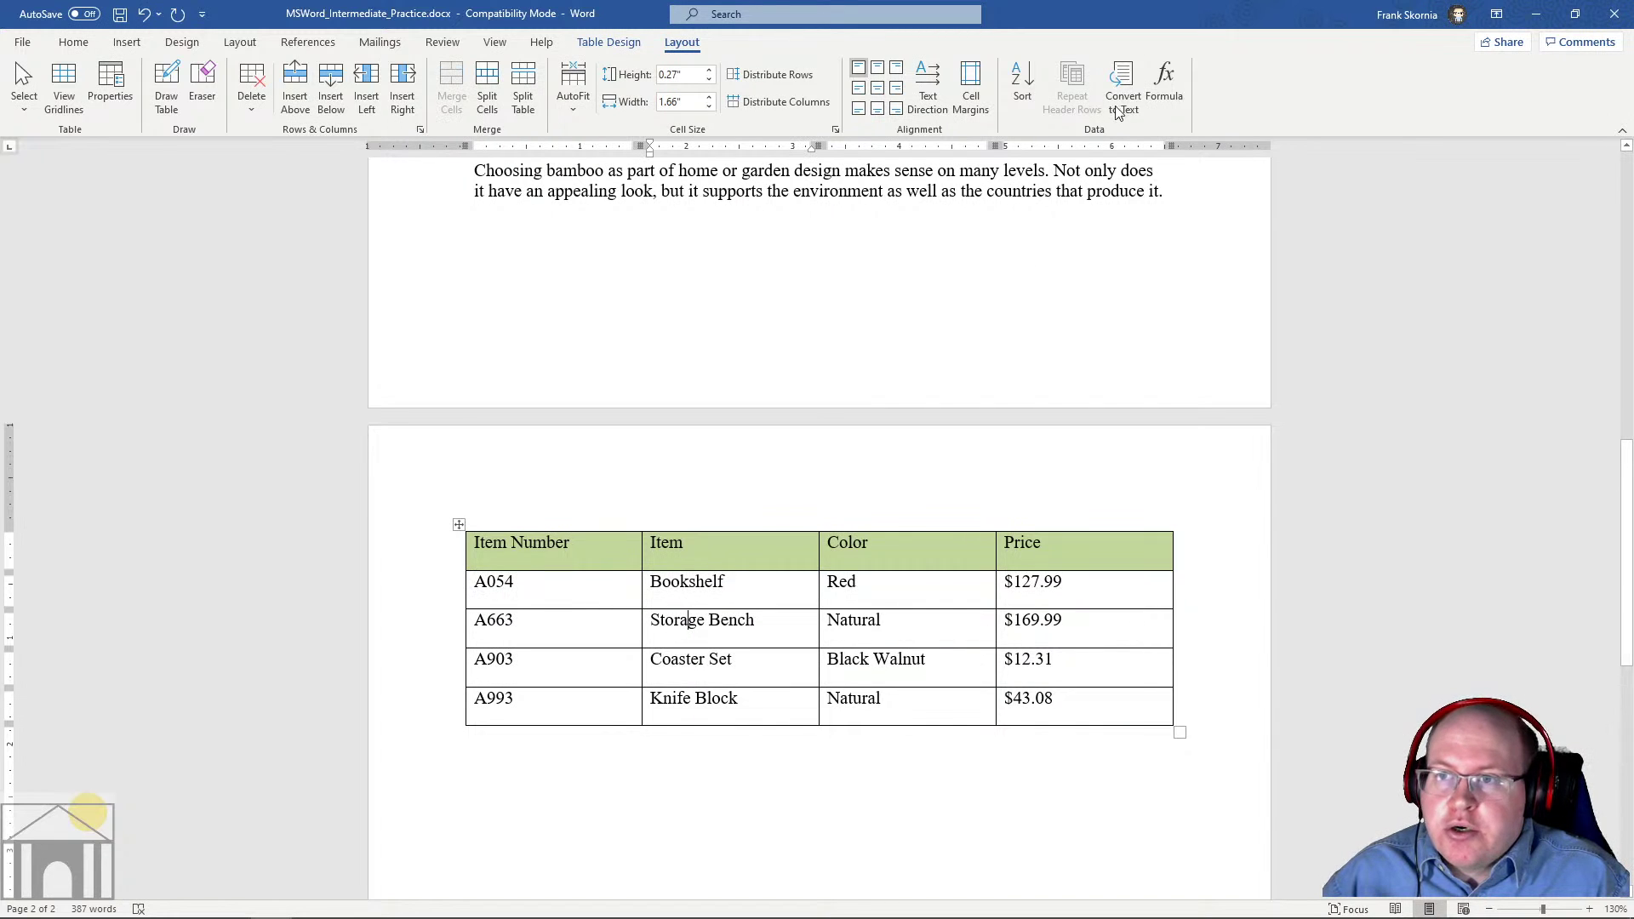
click(1025, 83)
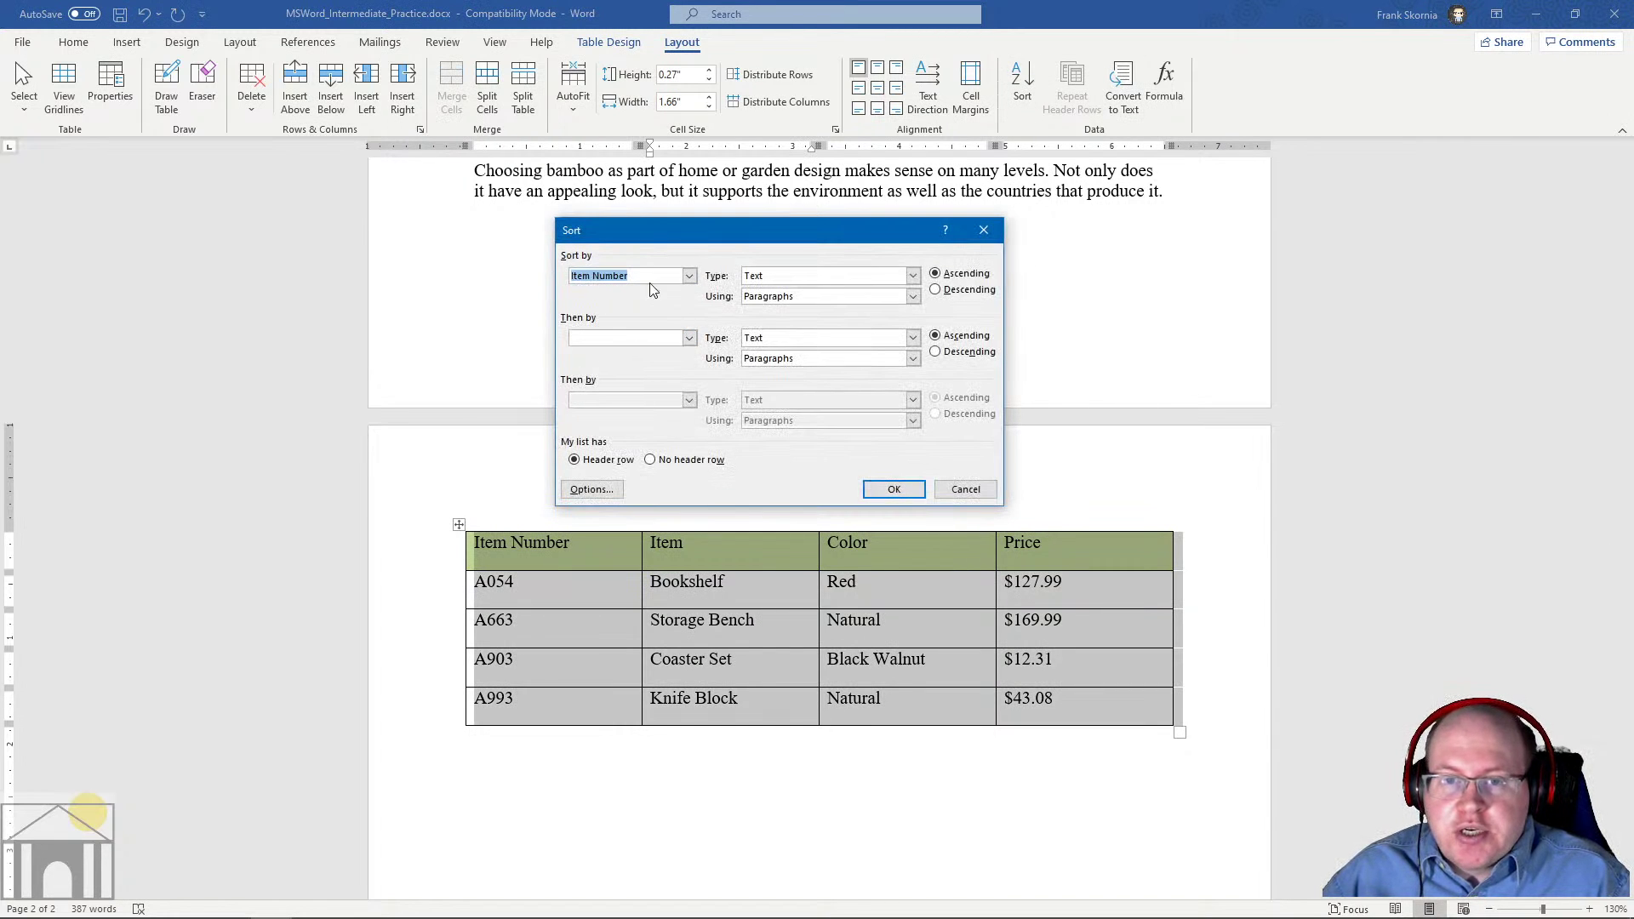
click(690, 275)
click(628, 332)
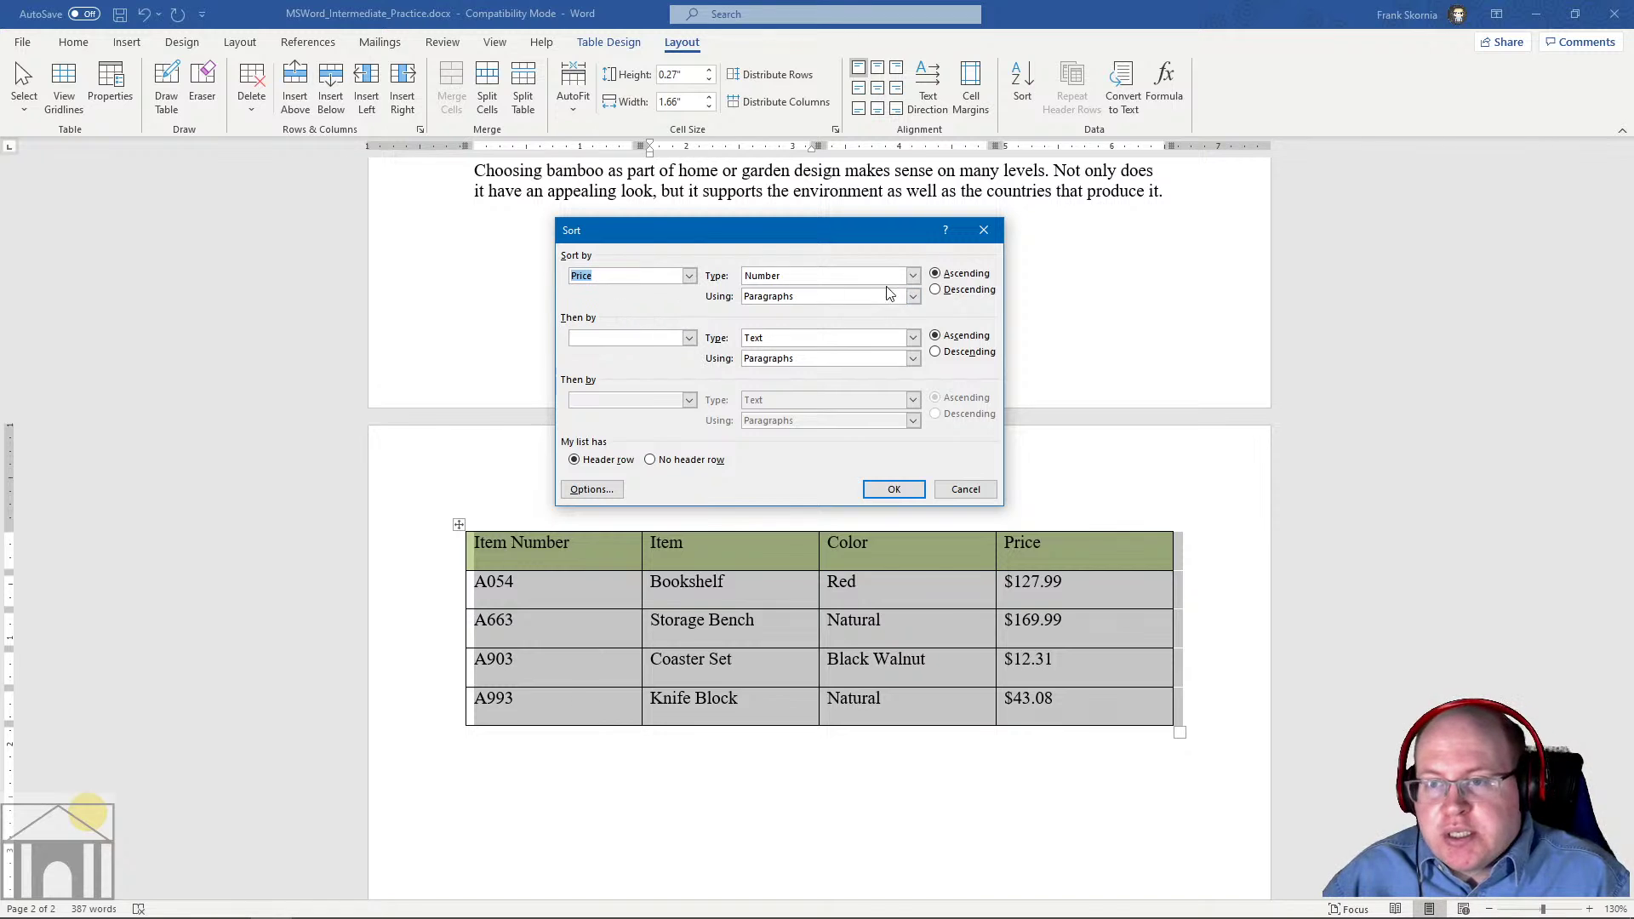
click(936, 290)
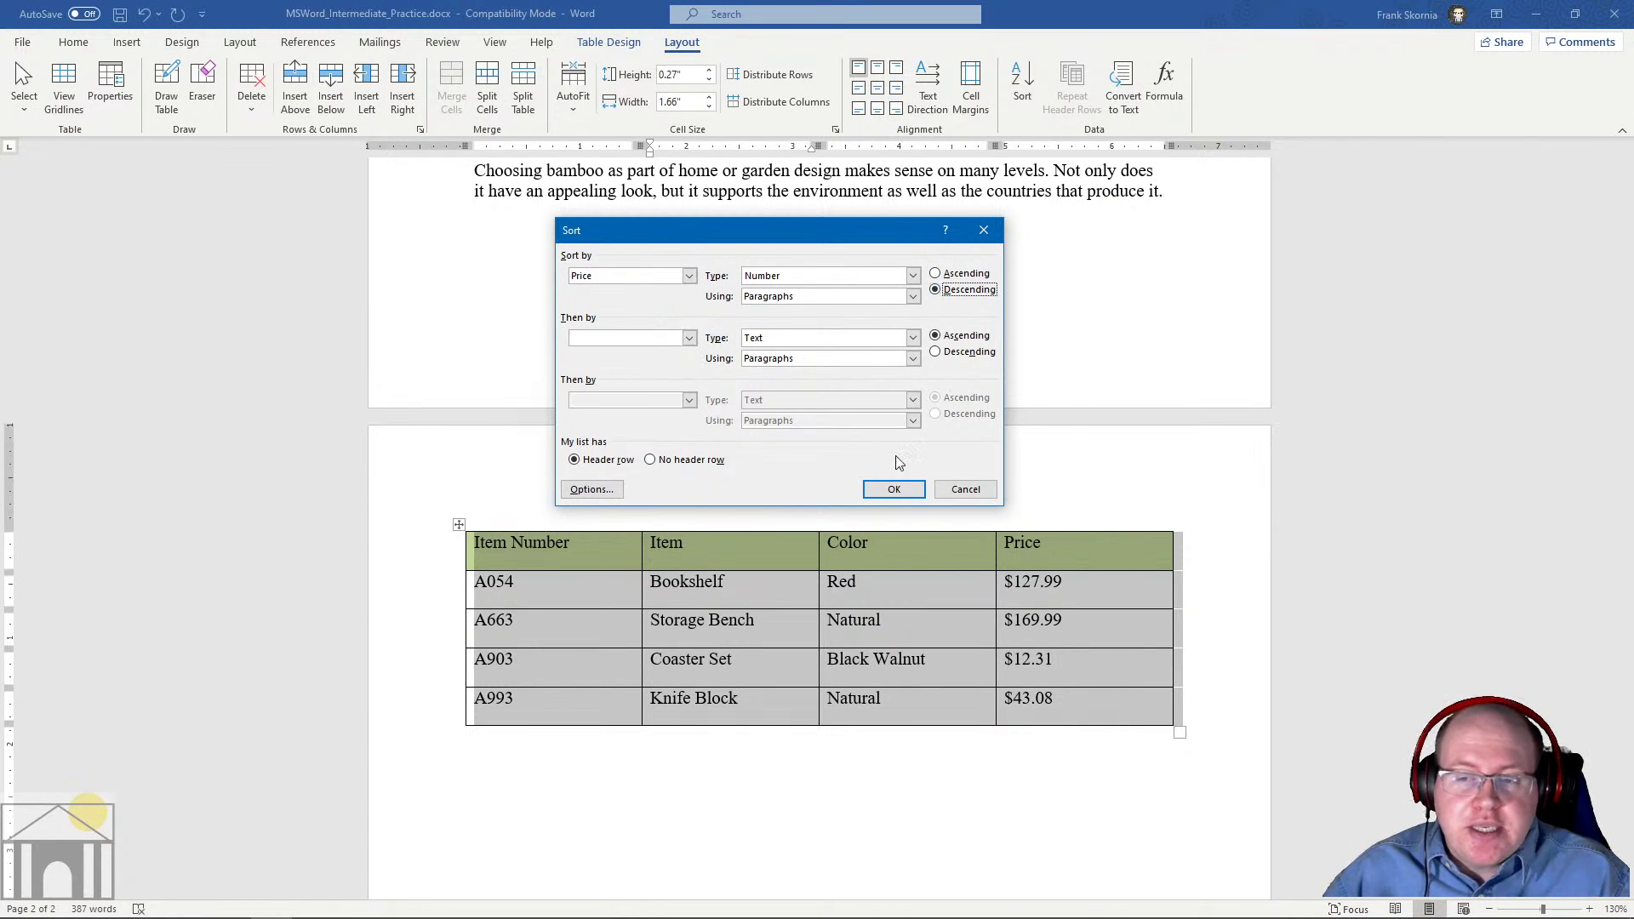
click(894, 490)
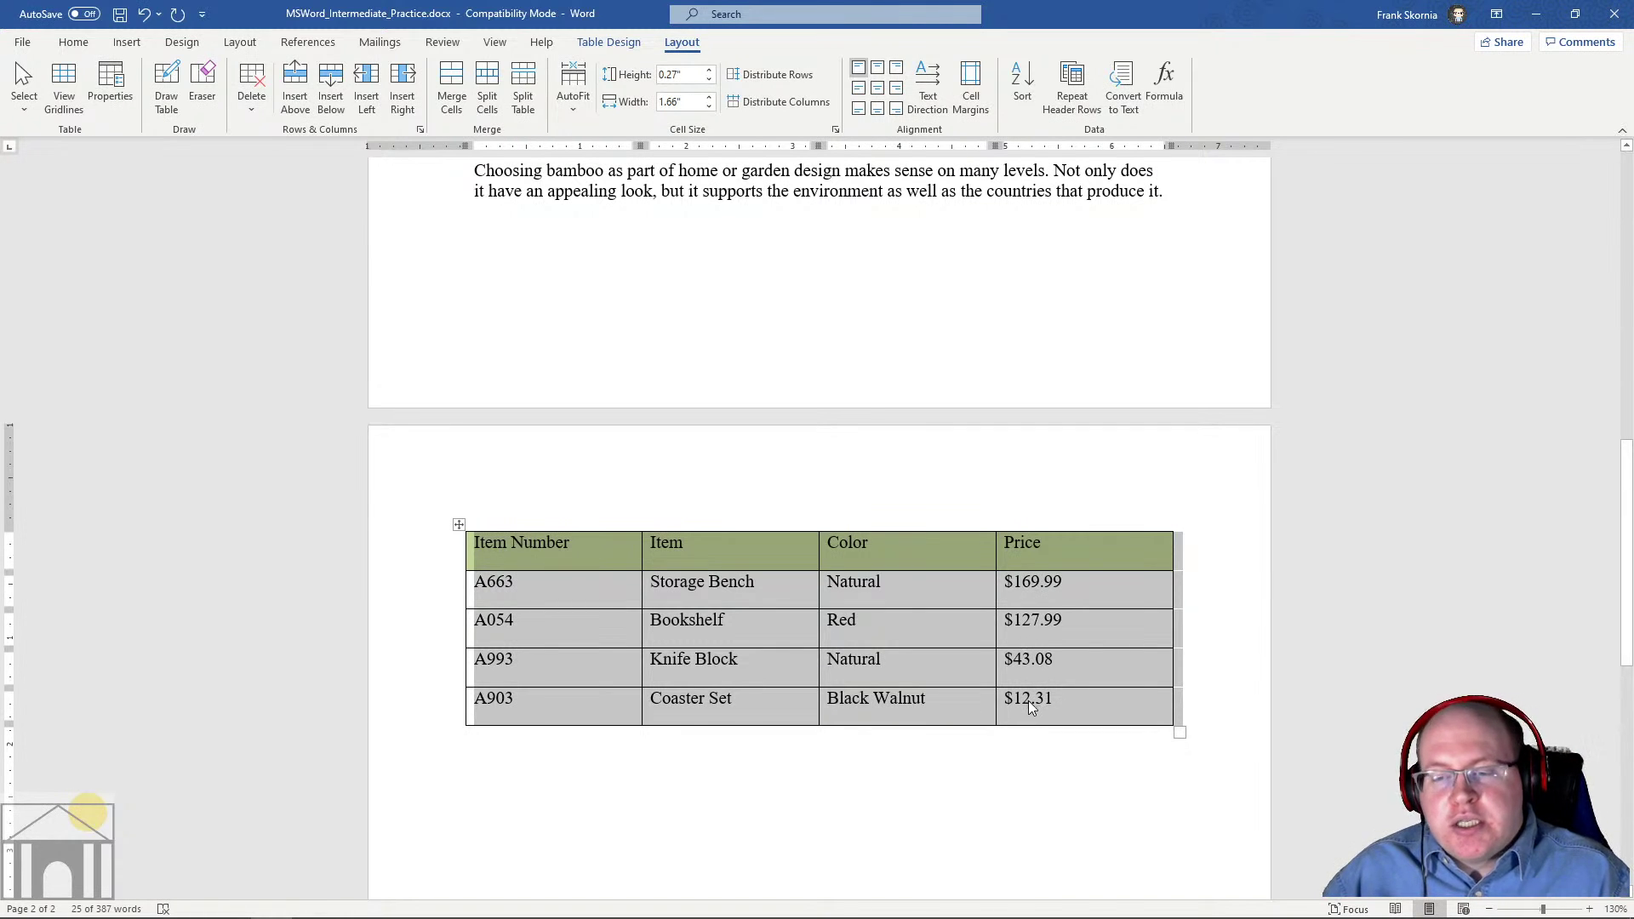
Sort the product table by Item Number in descending order
click(730, 698)
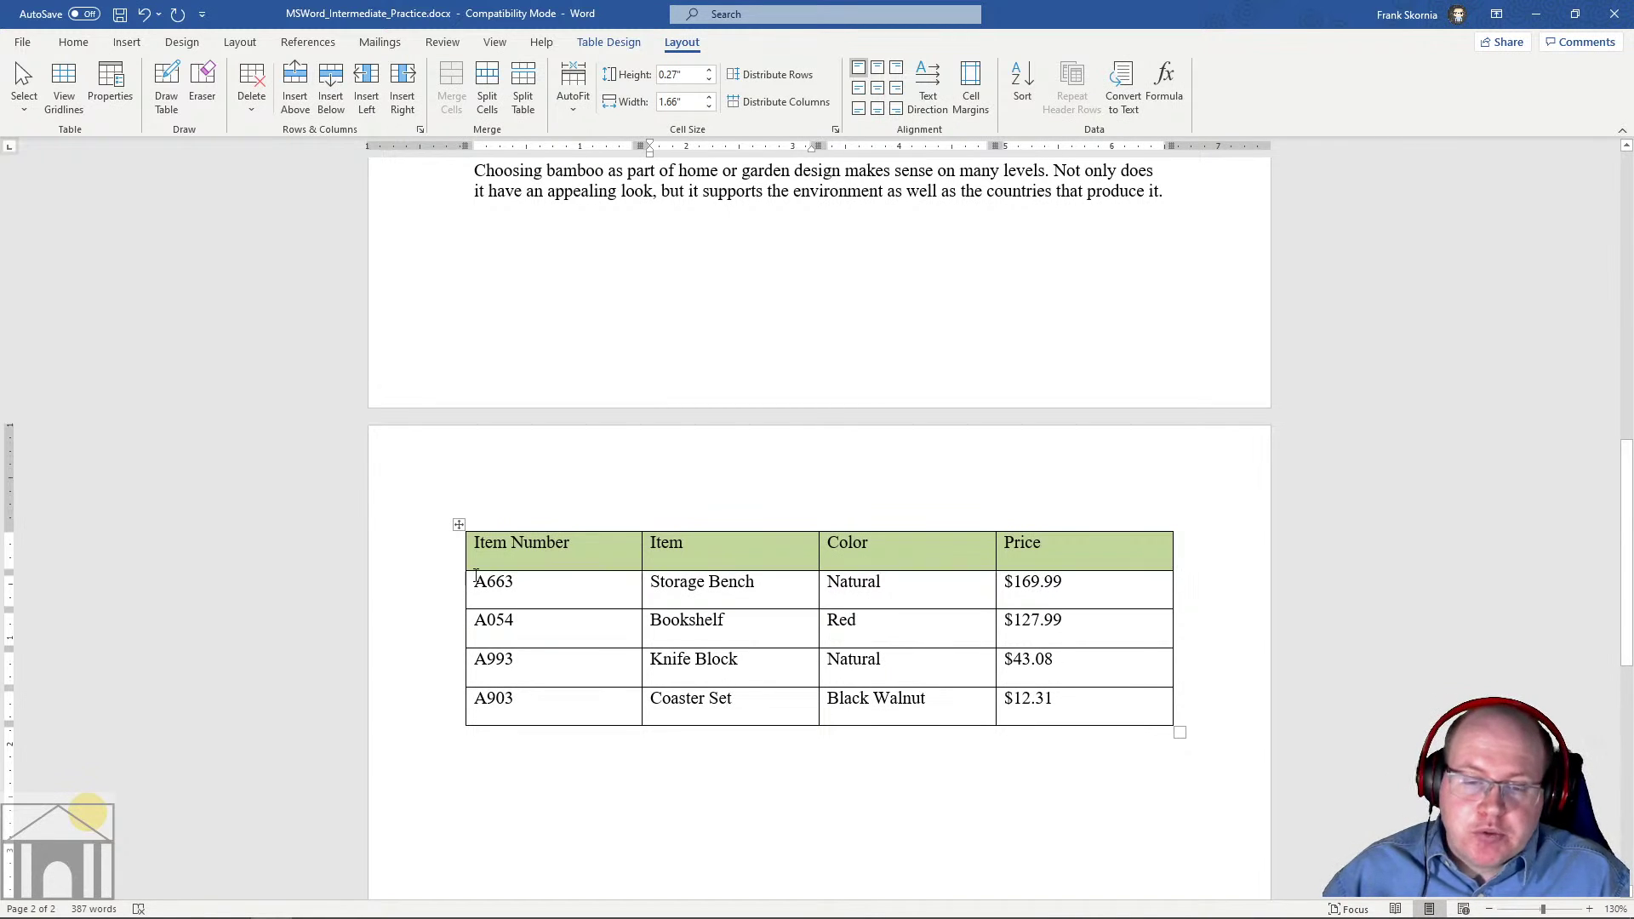
click(516, 581)
click(1027, 79)
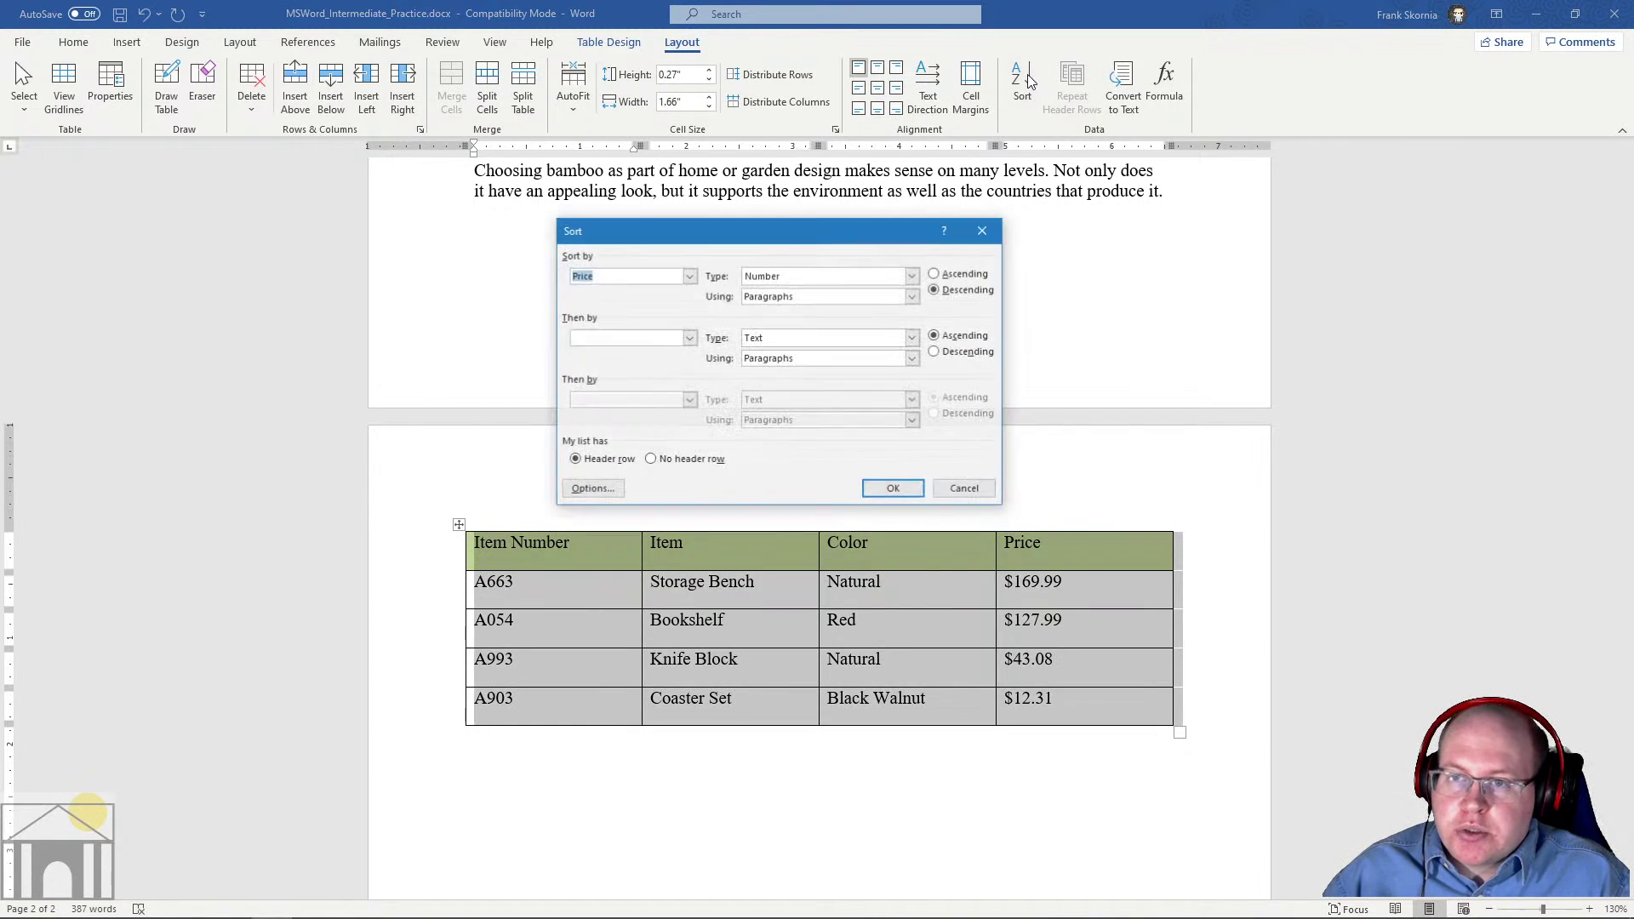
click(690, 276)
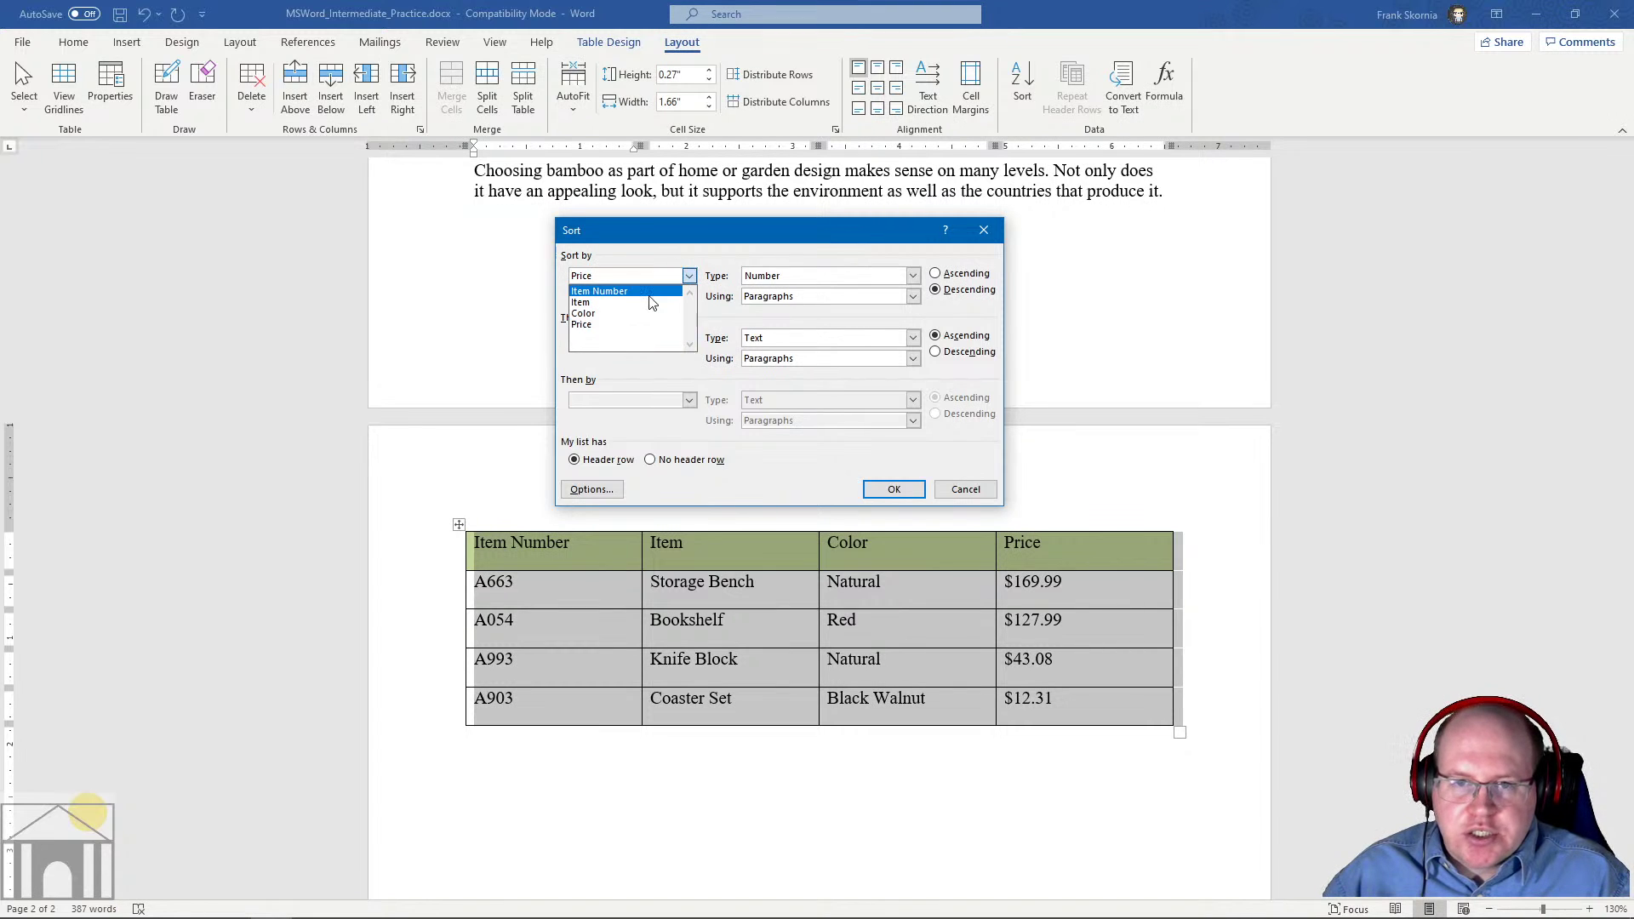
click(649, 294)
click(895, 485)
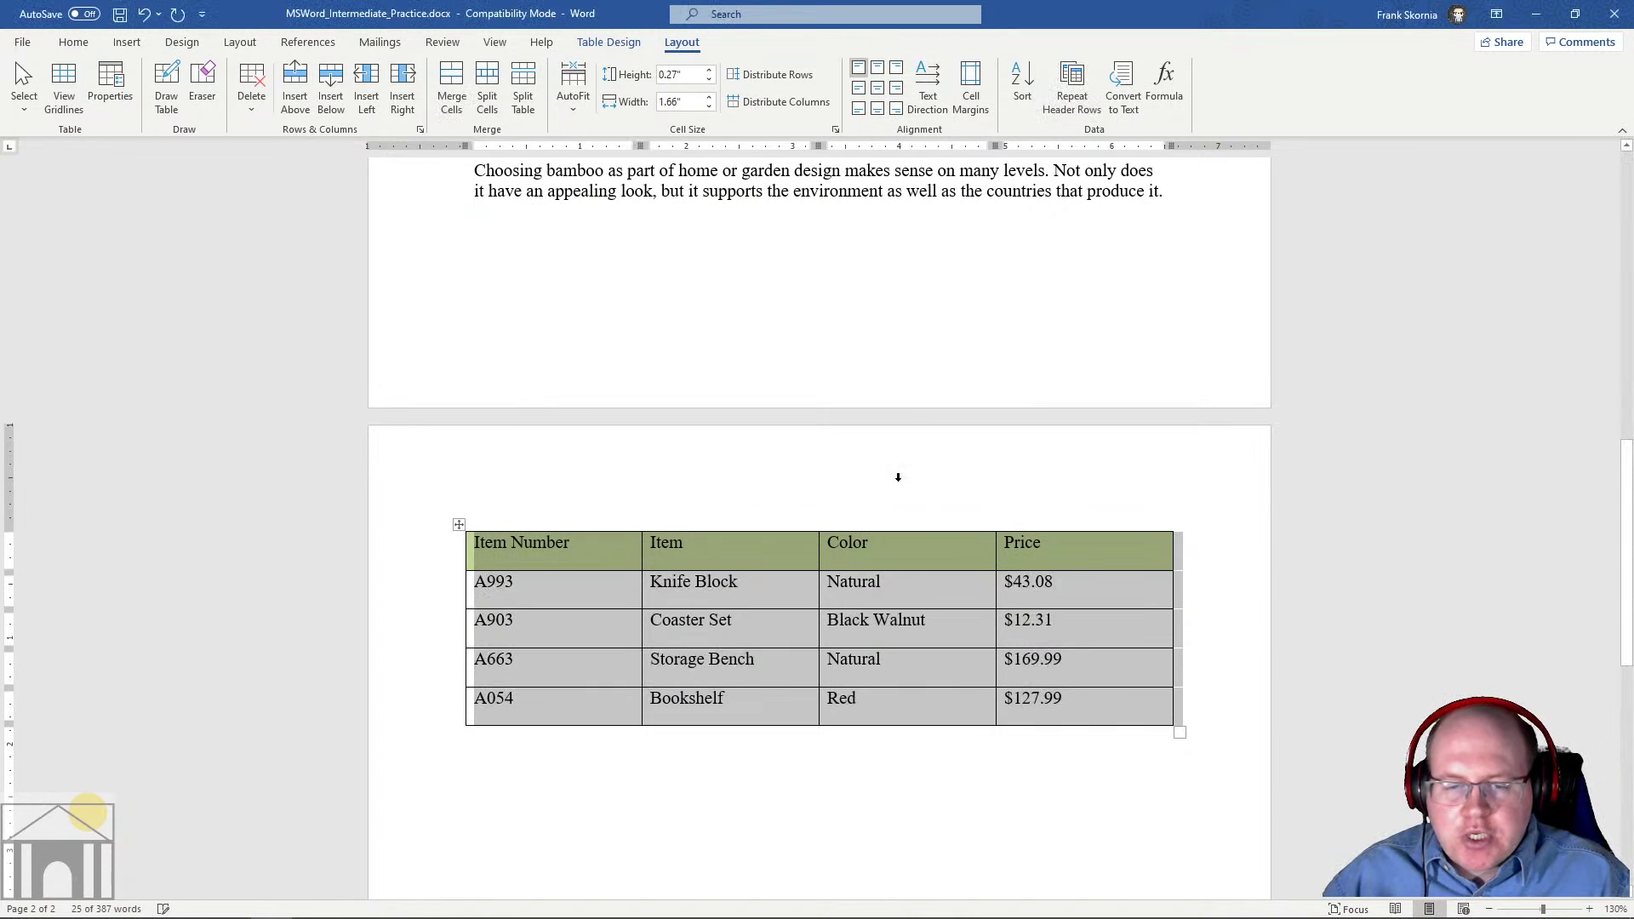
Sort the product table by Item Number in ascending order and clear the table selection
click(1022, 79)
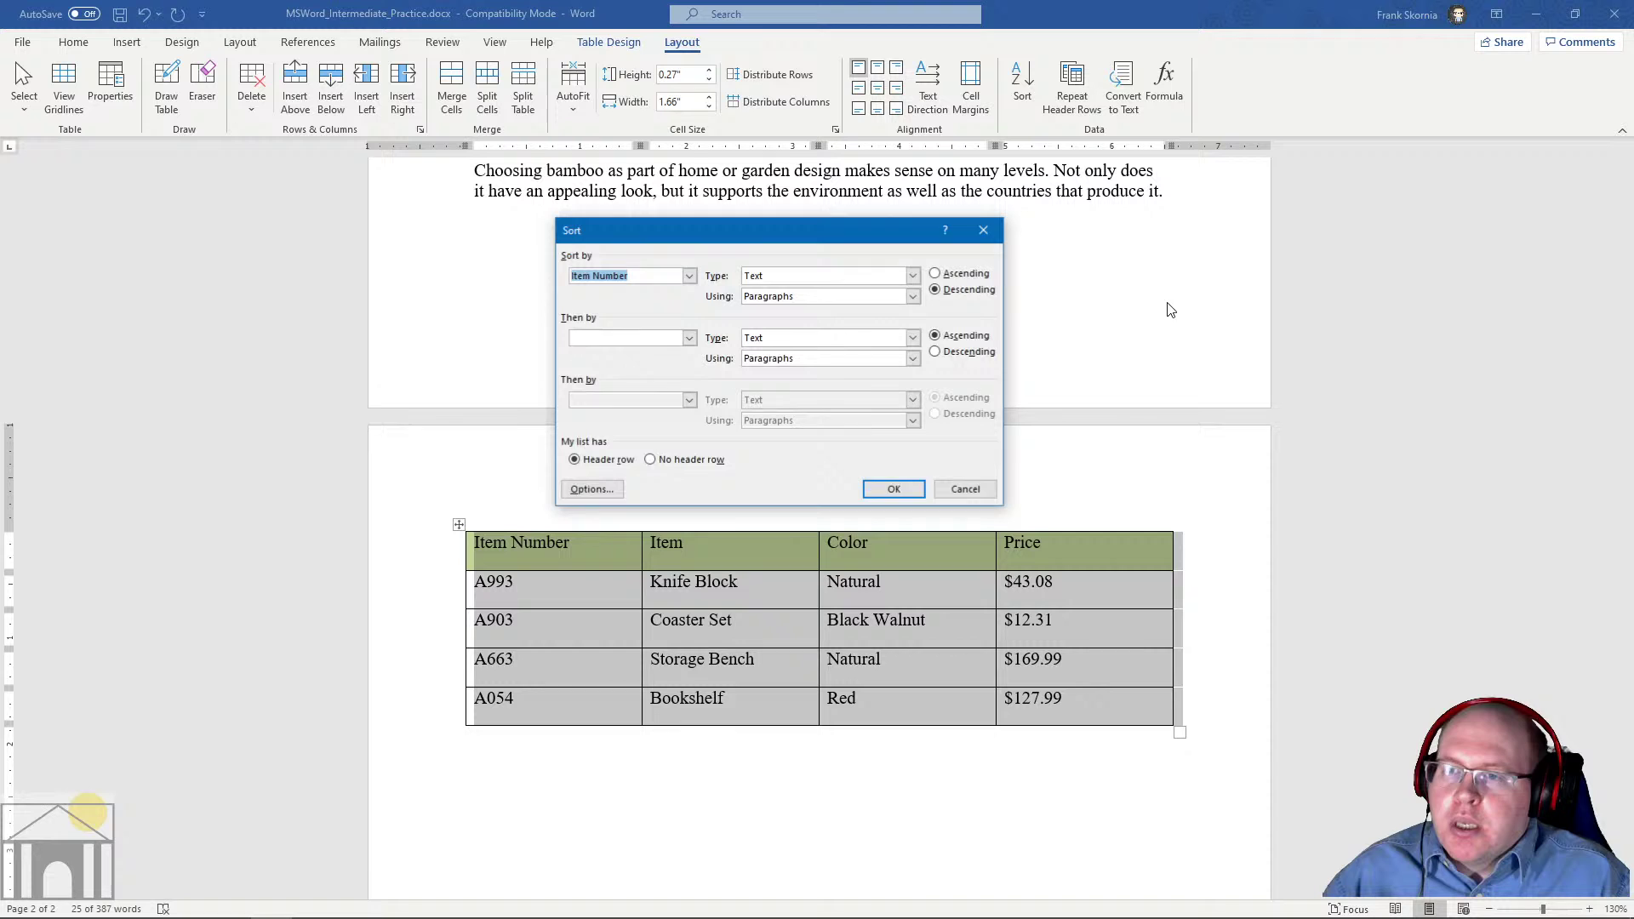
click(935, 273)
click(894, 489)
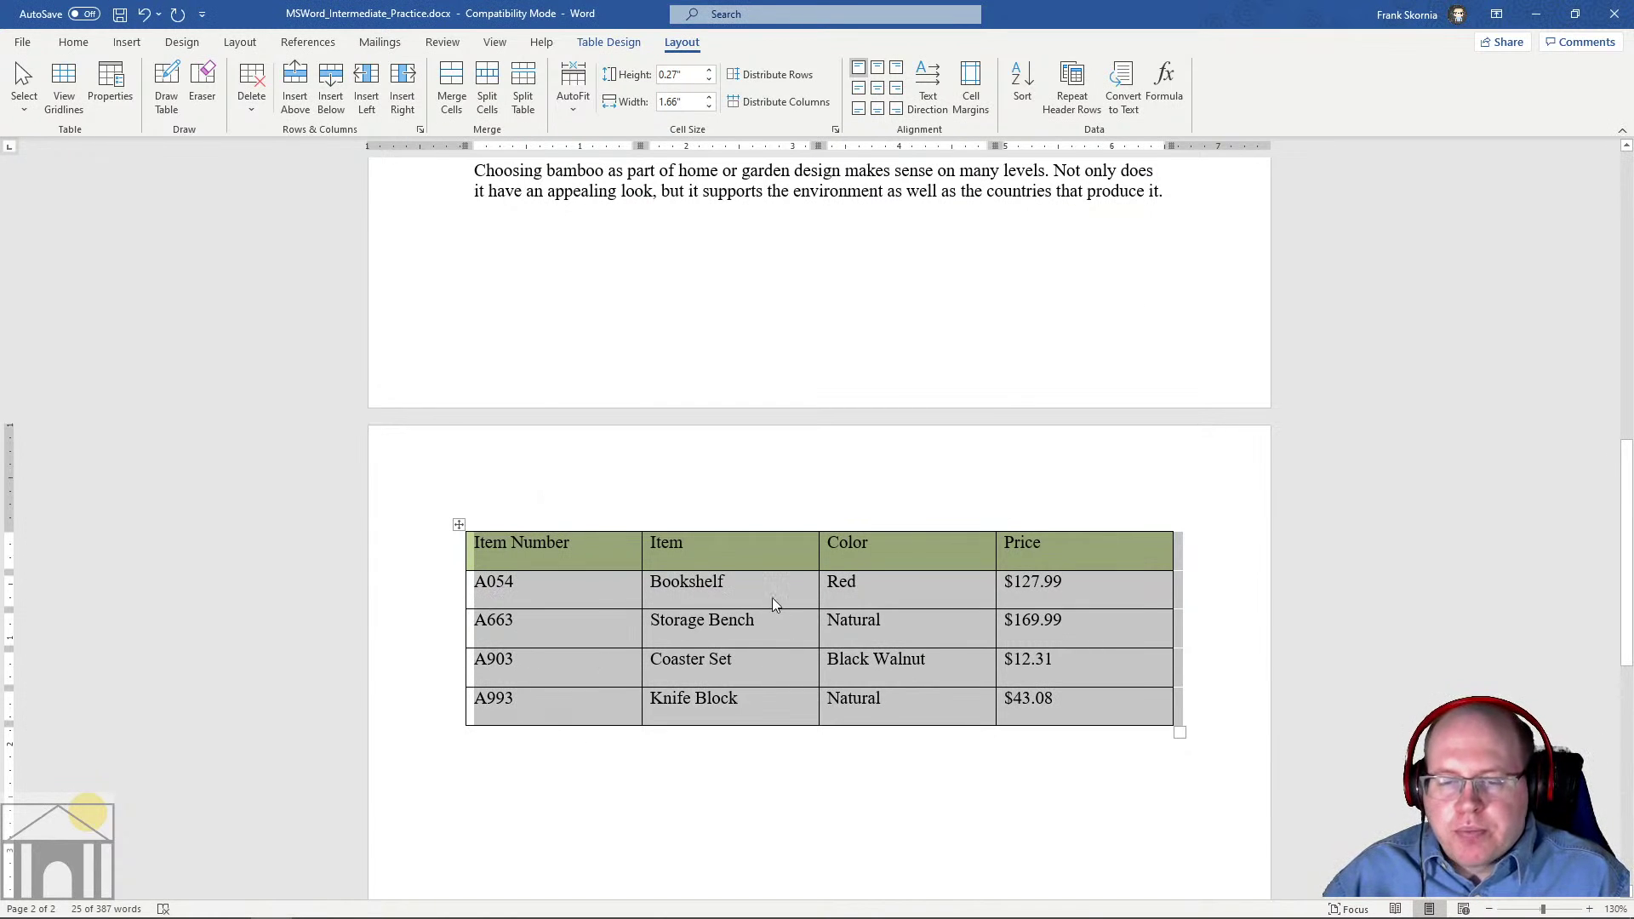
click(604, 626)
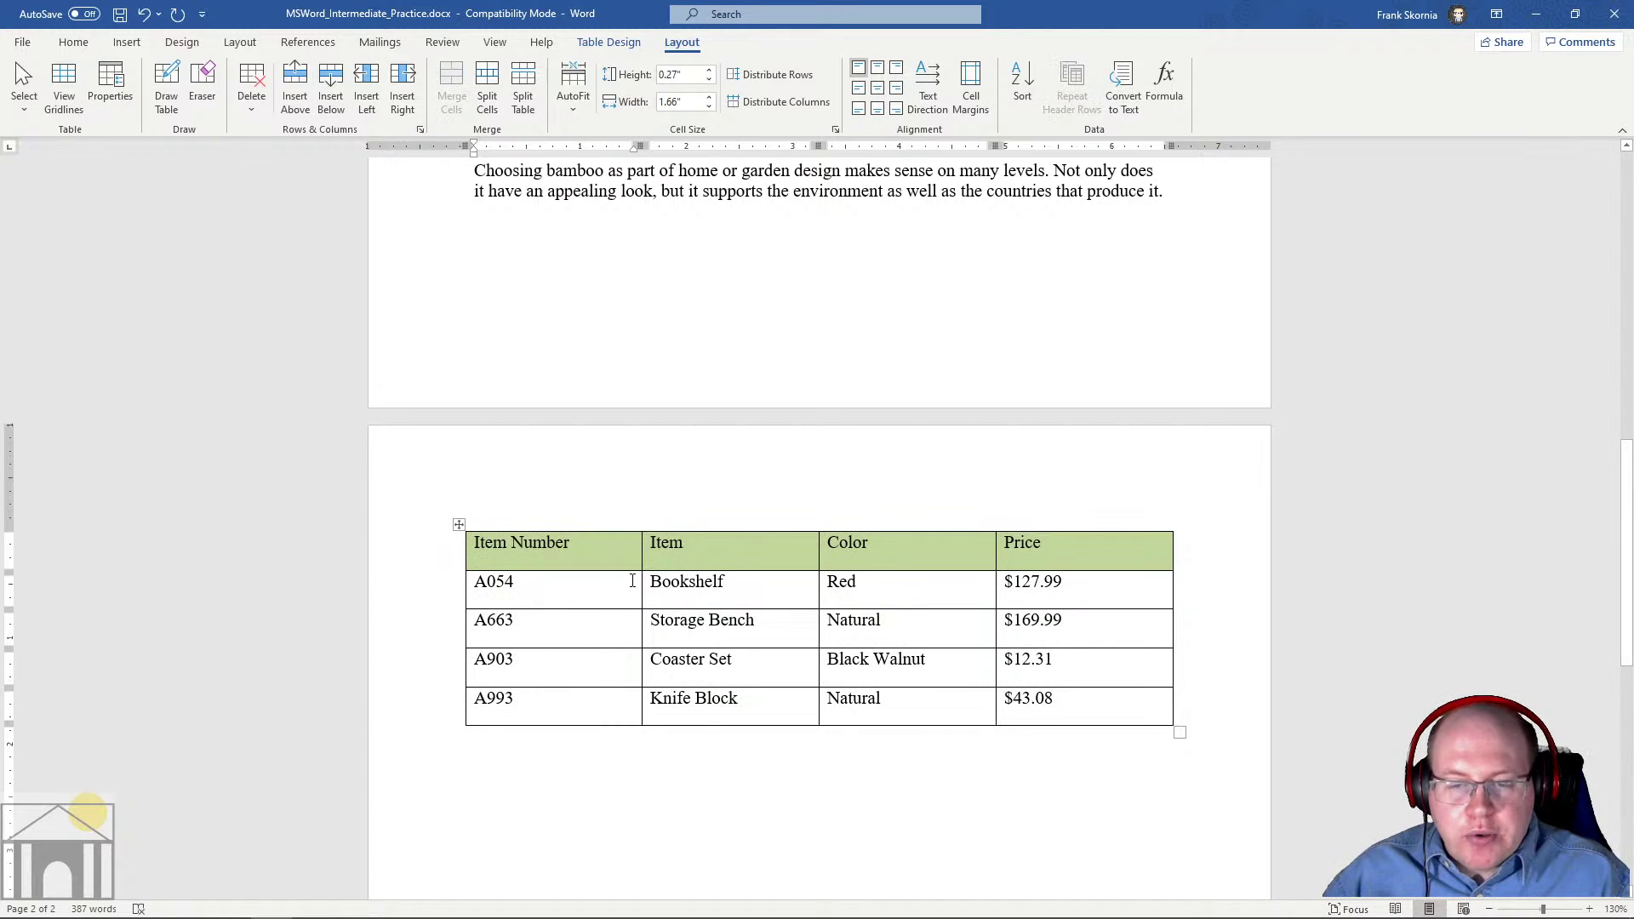
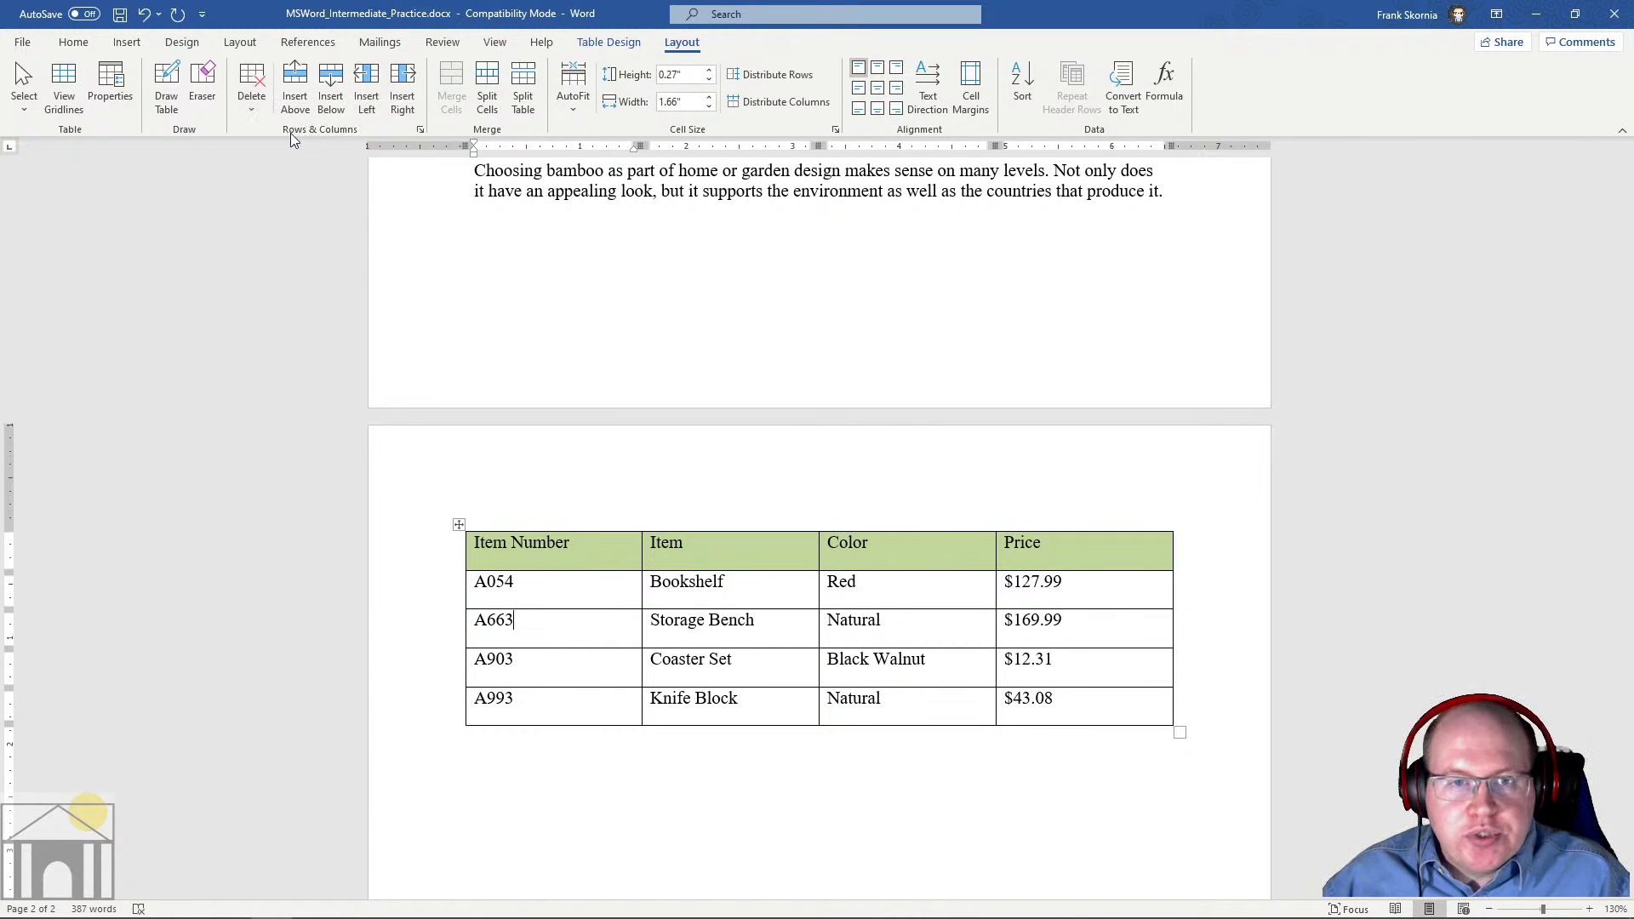
click(250, 109)
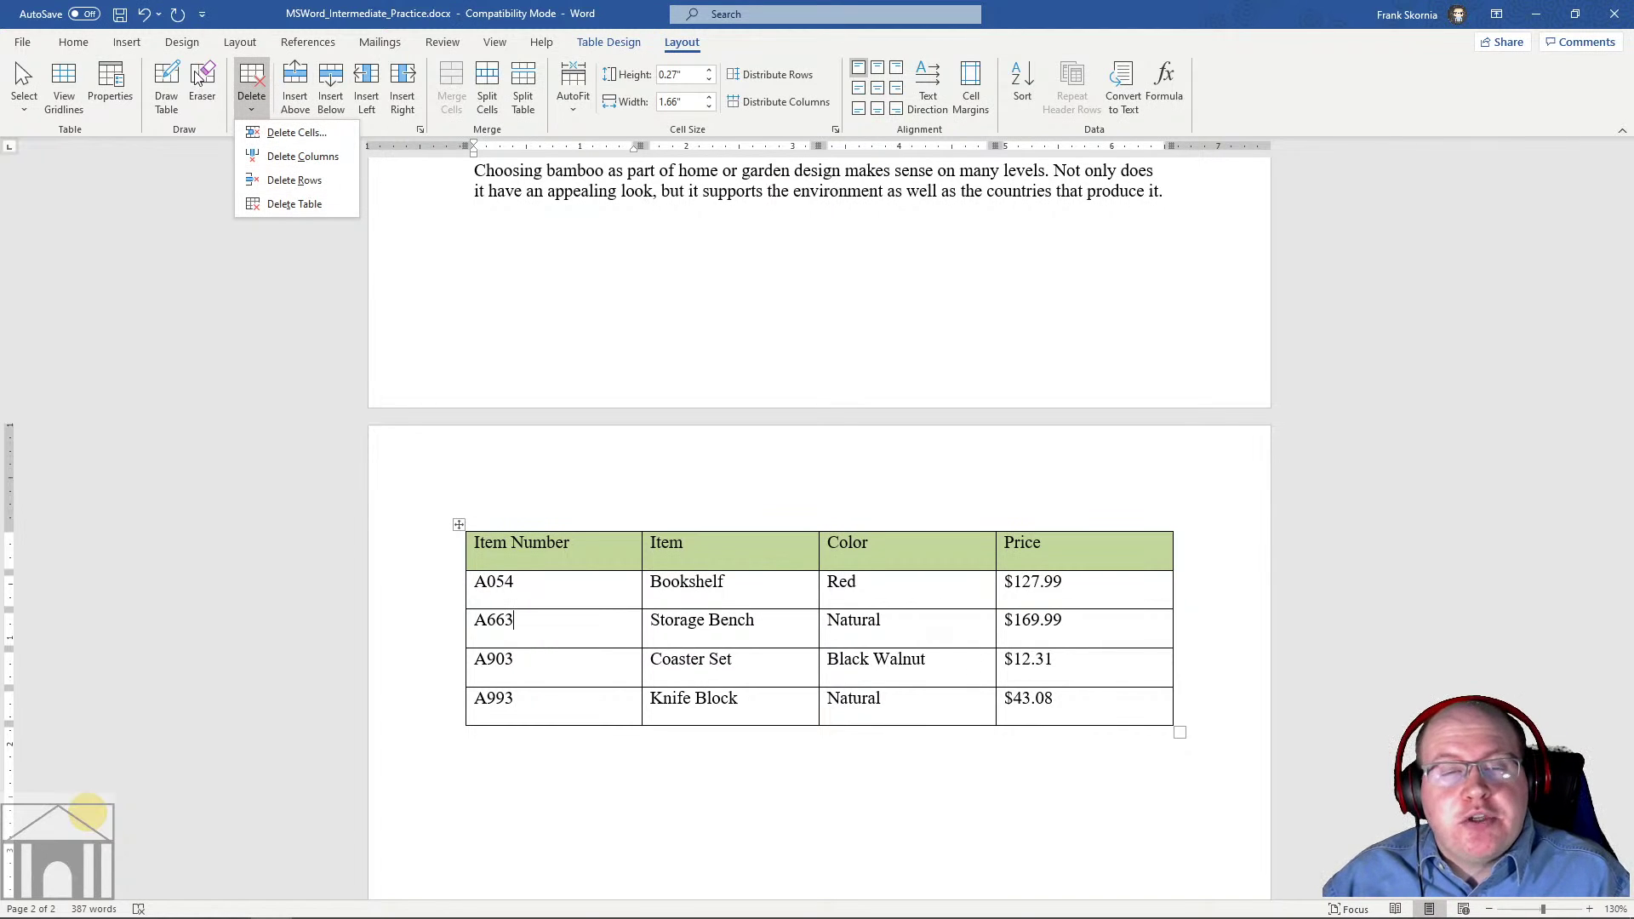
click(257, 77)
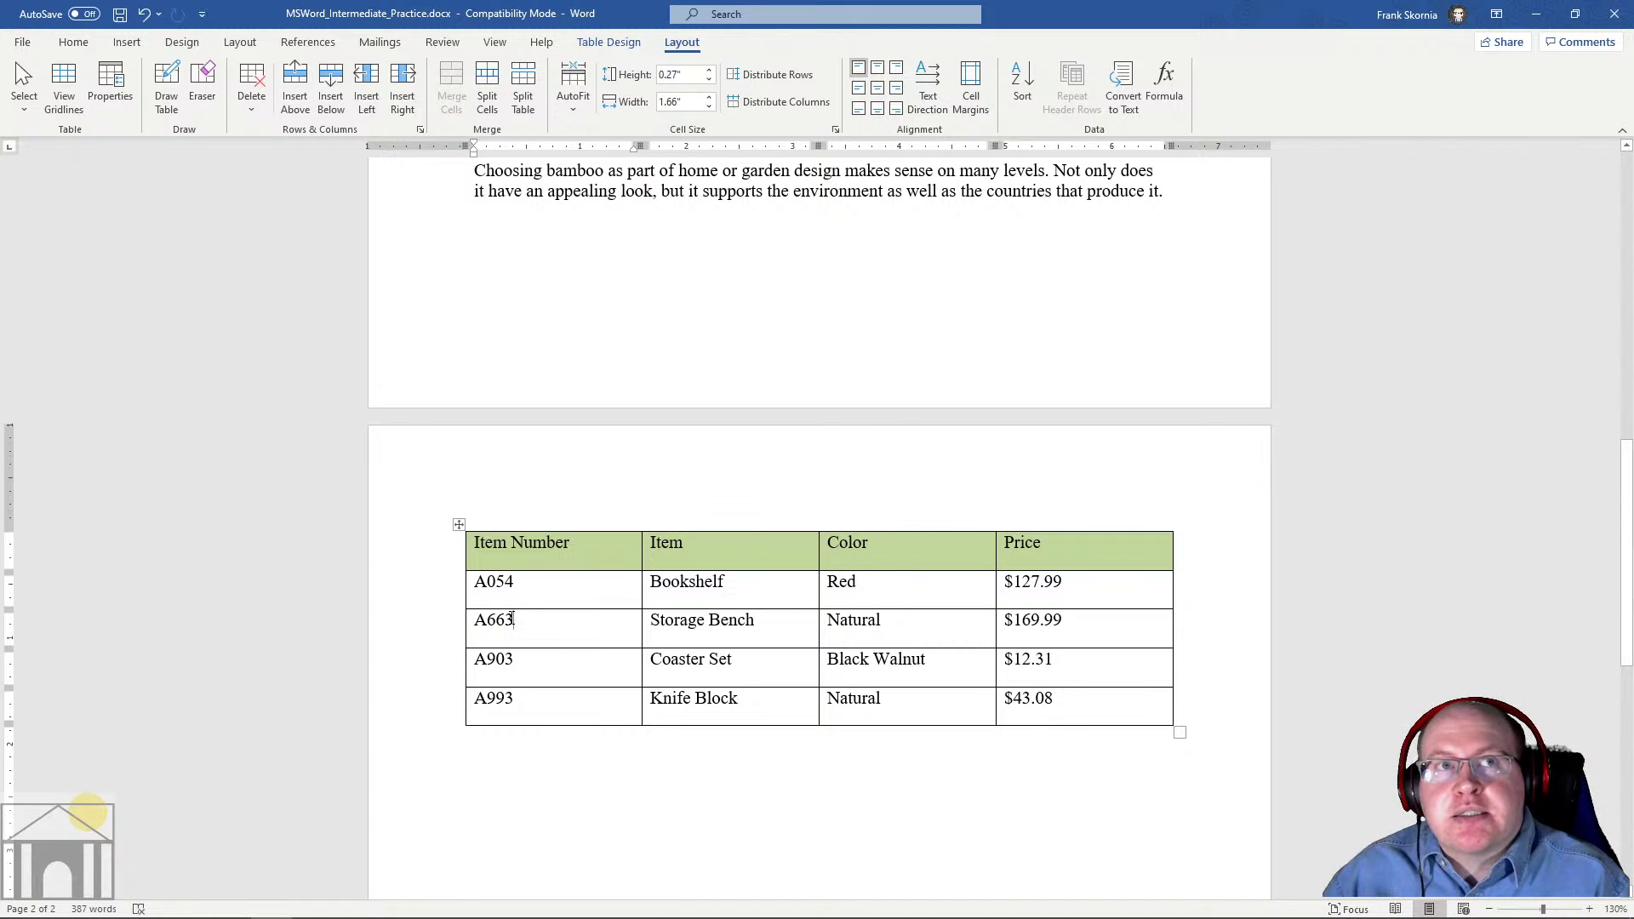
Insert a row below item A663 and enter item number A725 and item name "Bamboo Shoe Rack"
click(330, 92)
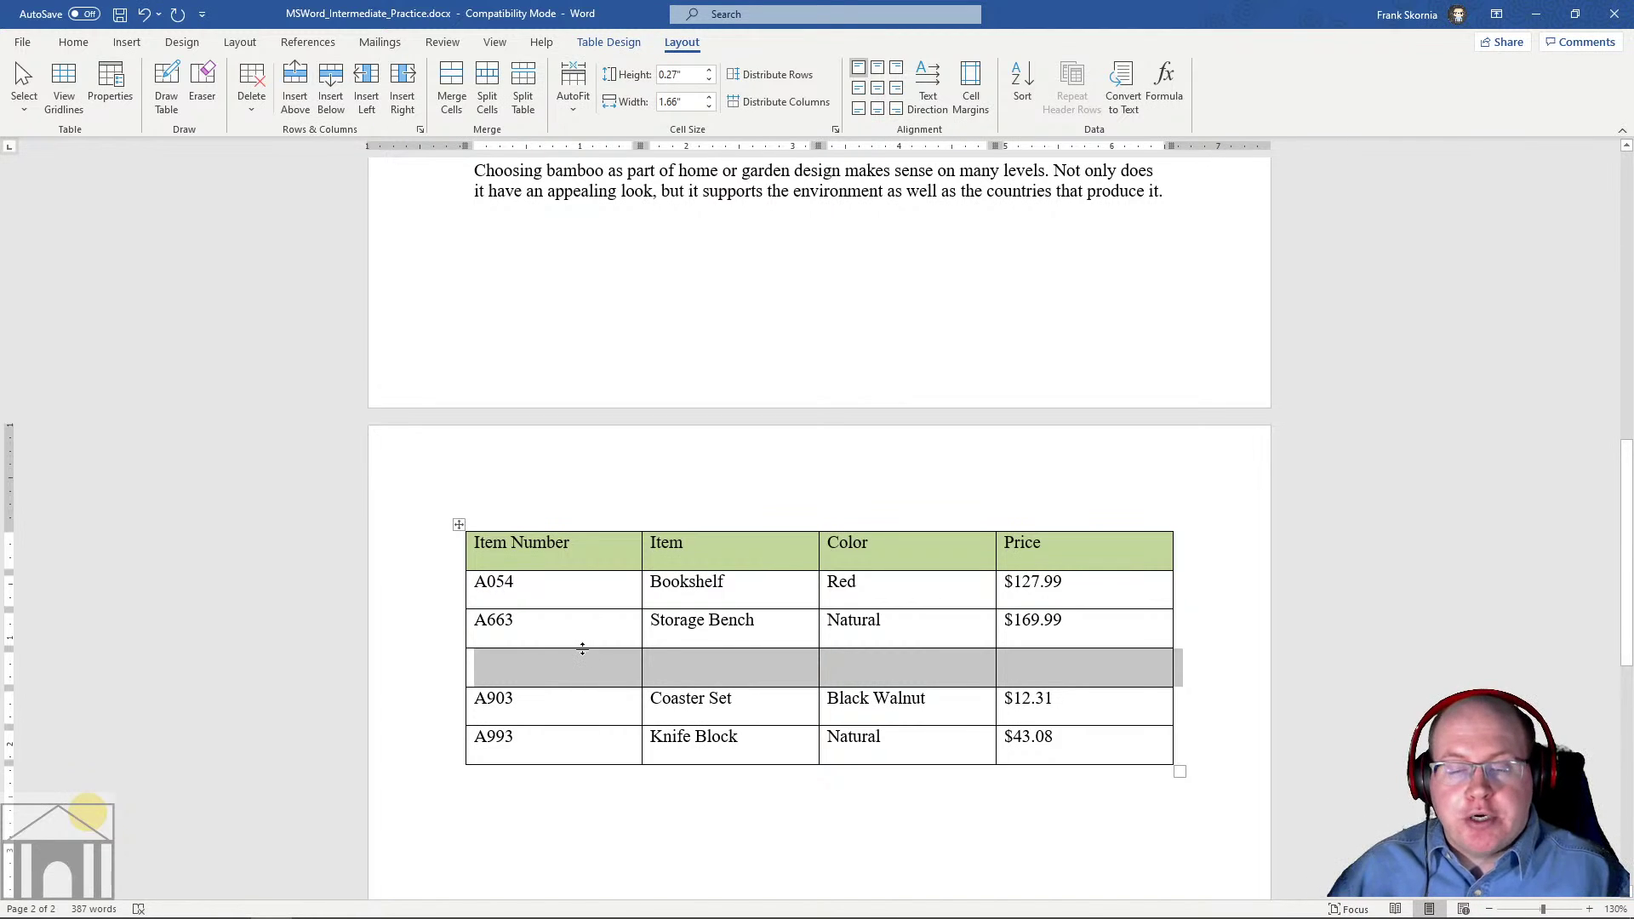
click(528, 668)
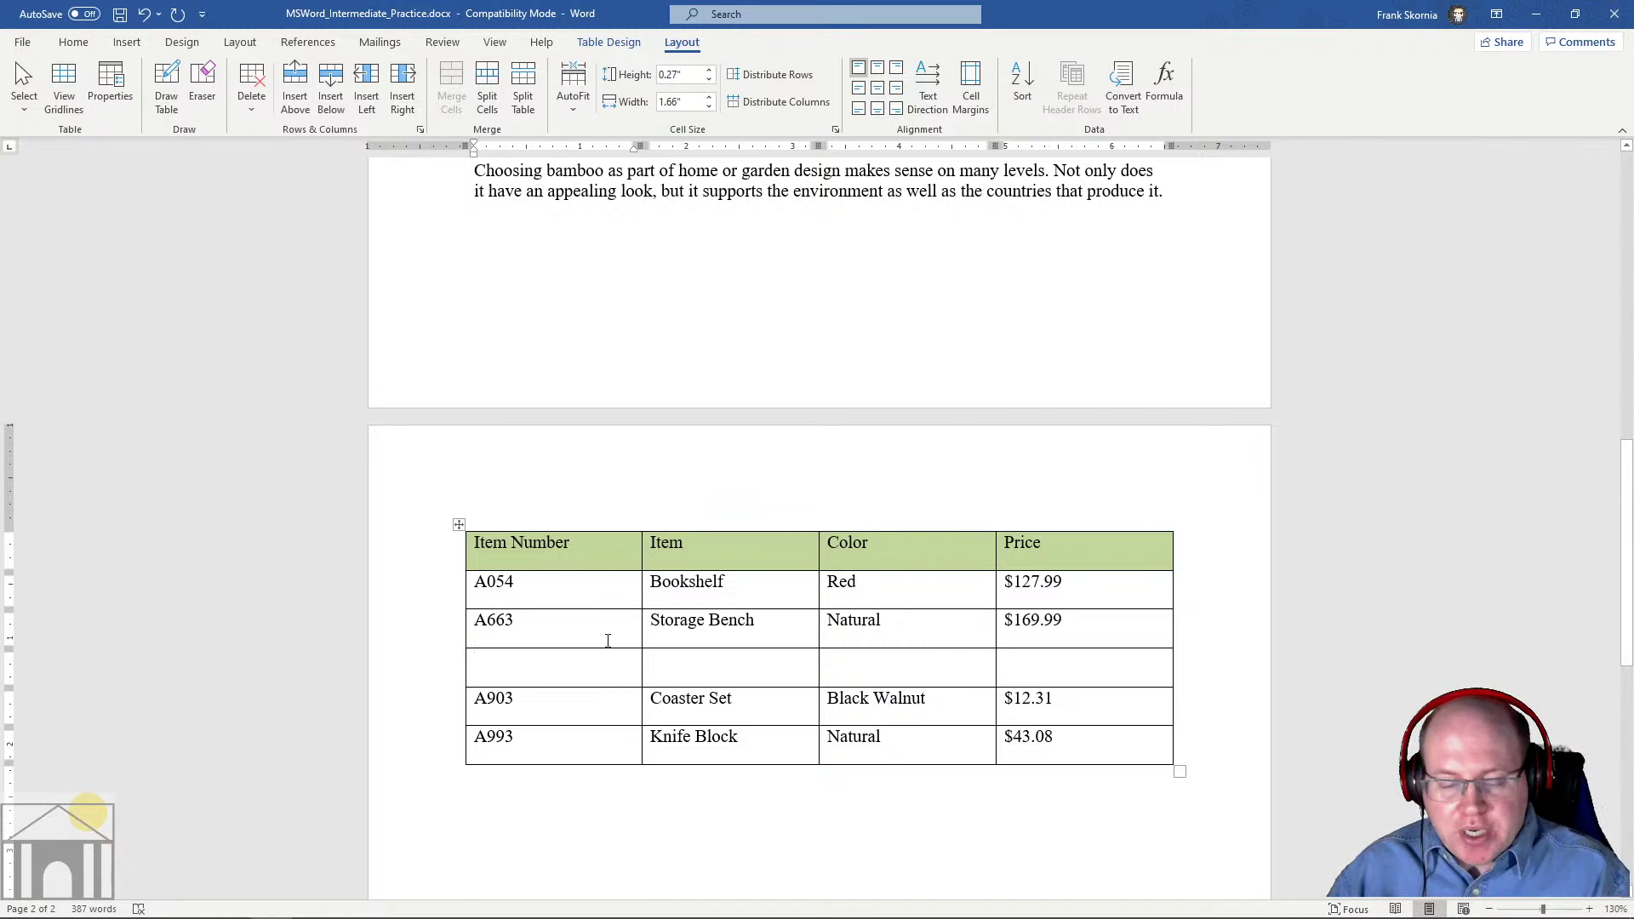
text(A725)
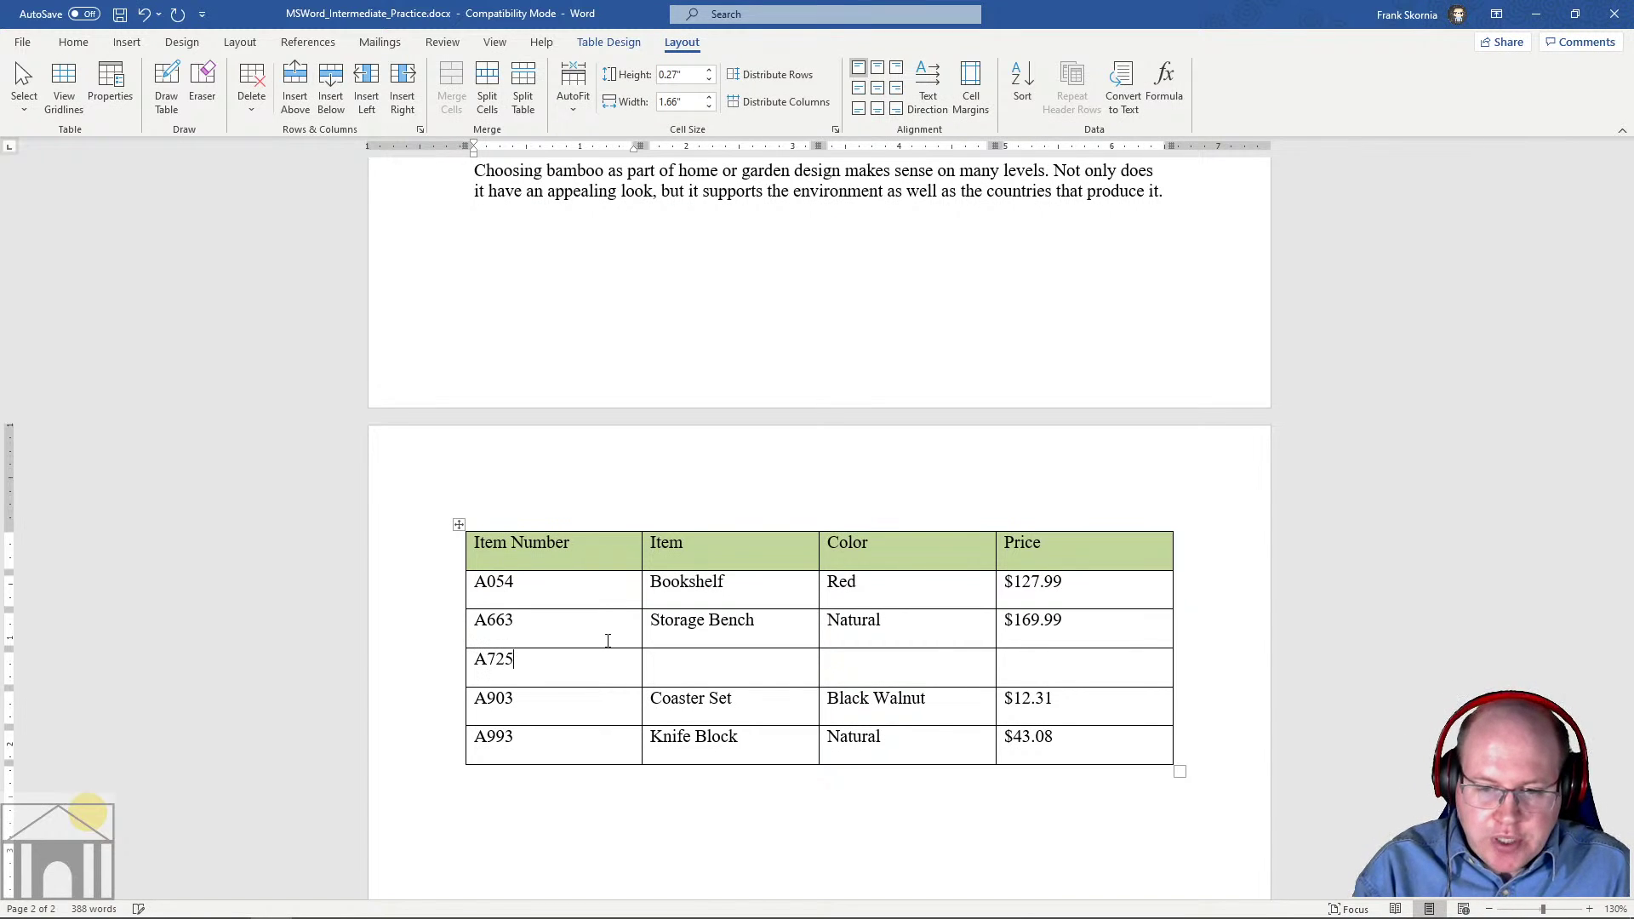
key(Tab)
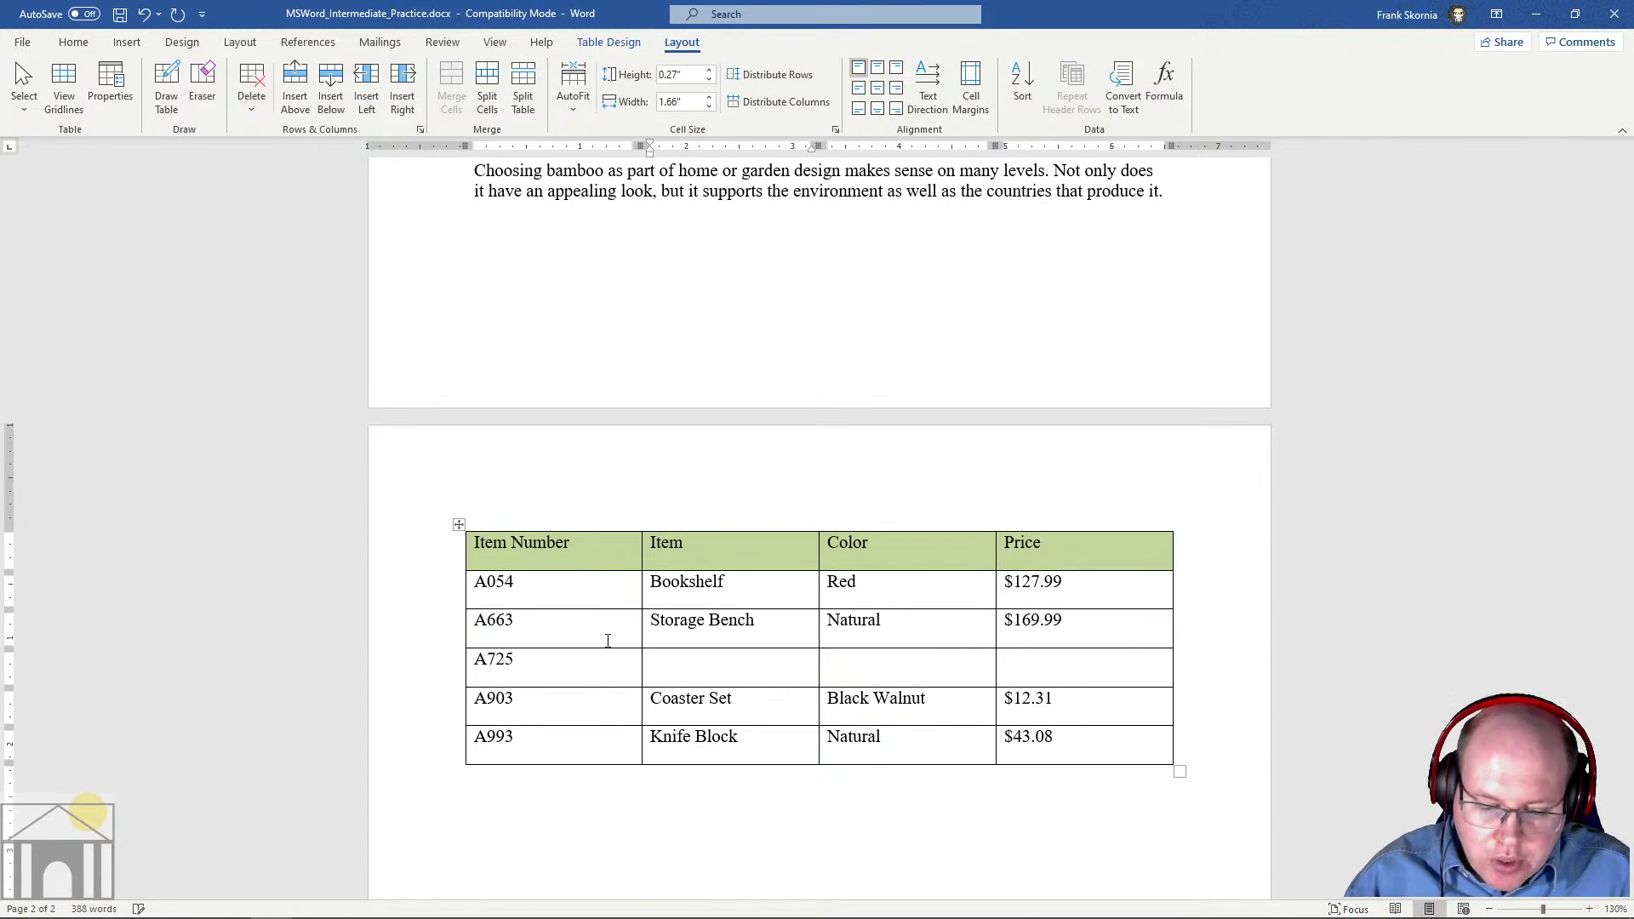
text(Bamboo S)
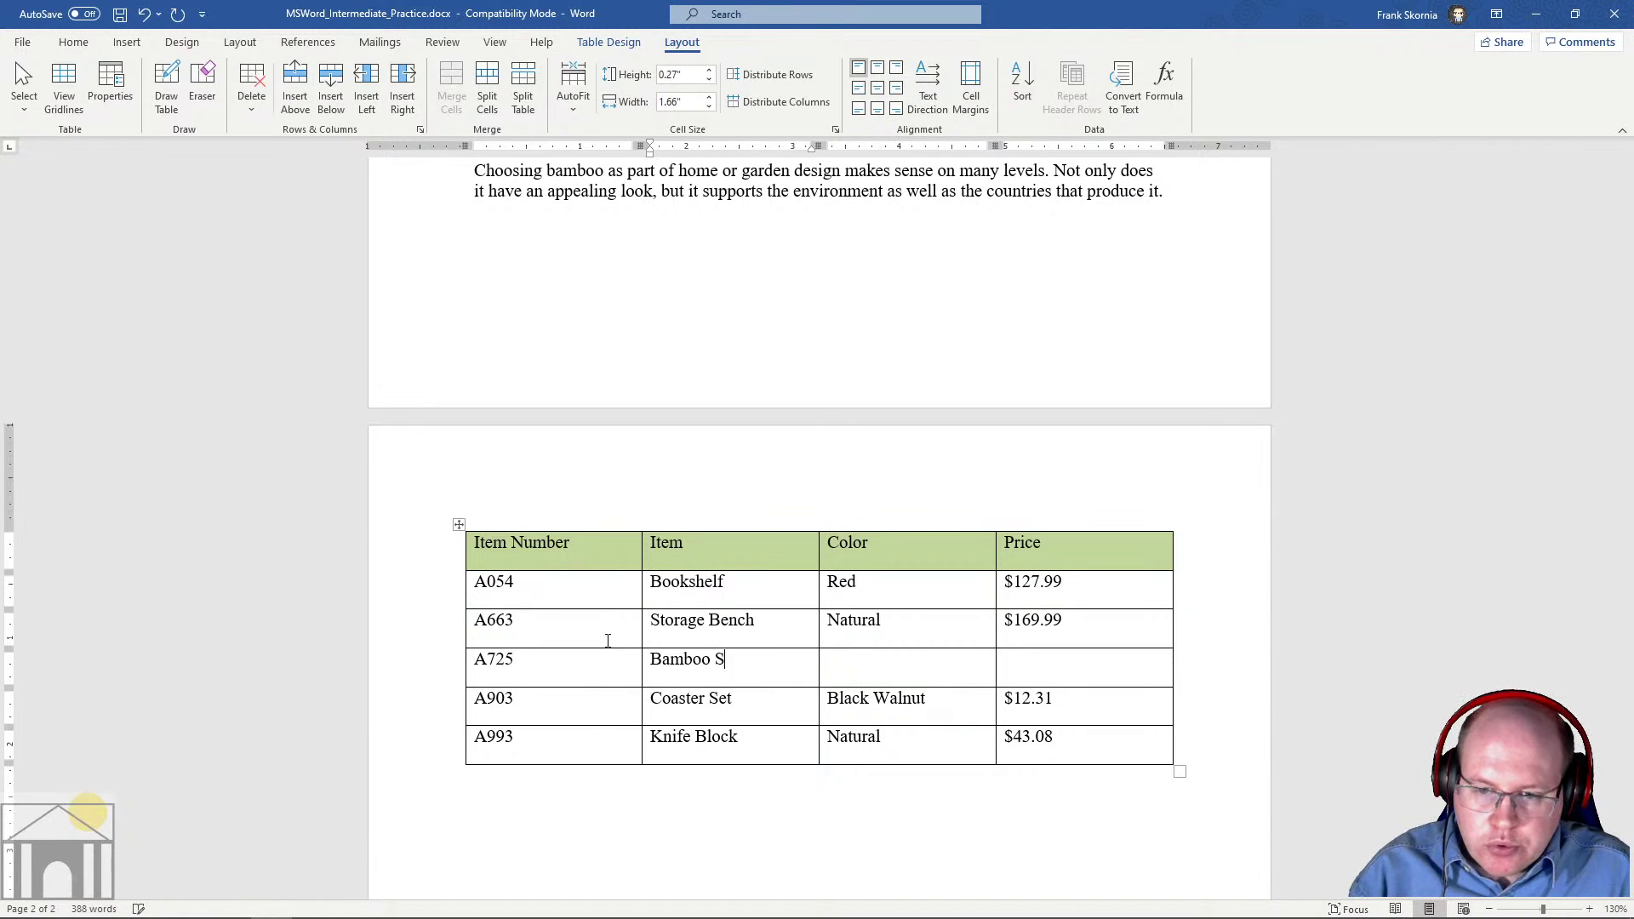
text(hoe Rack)
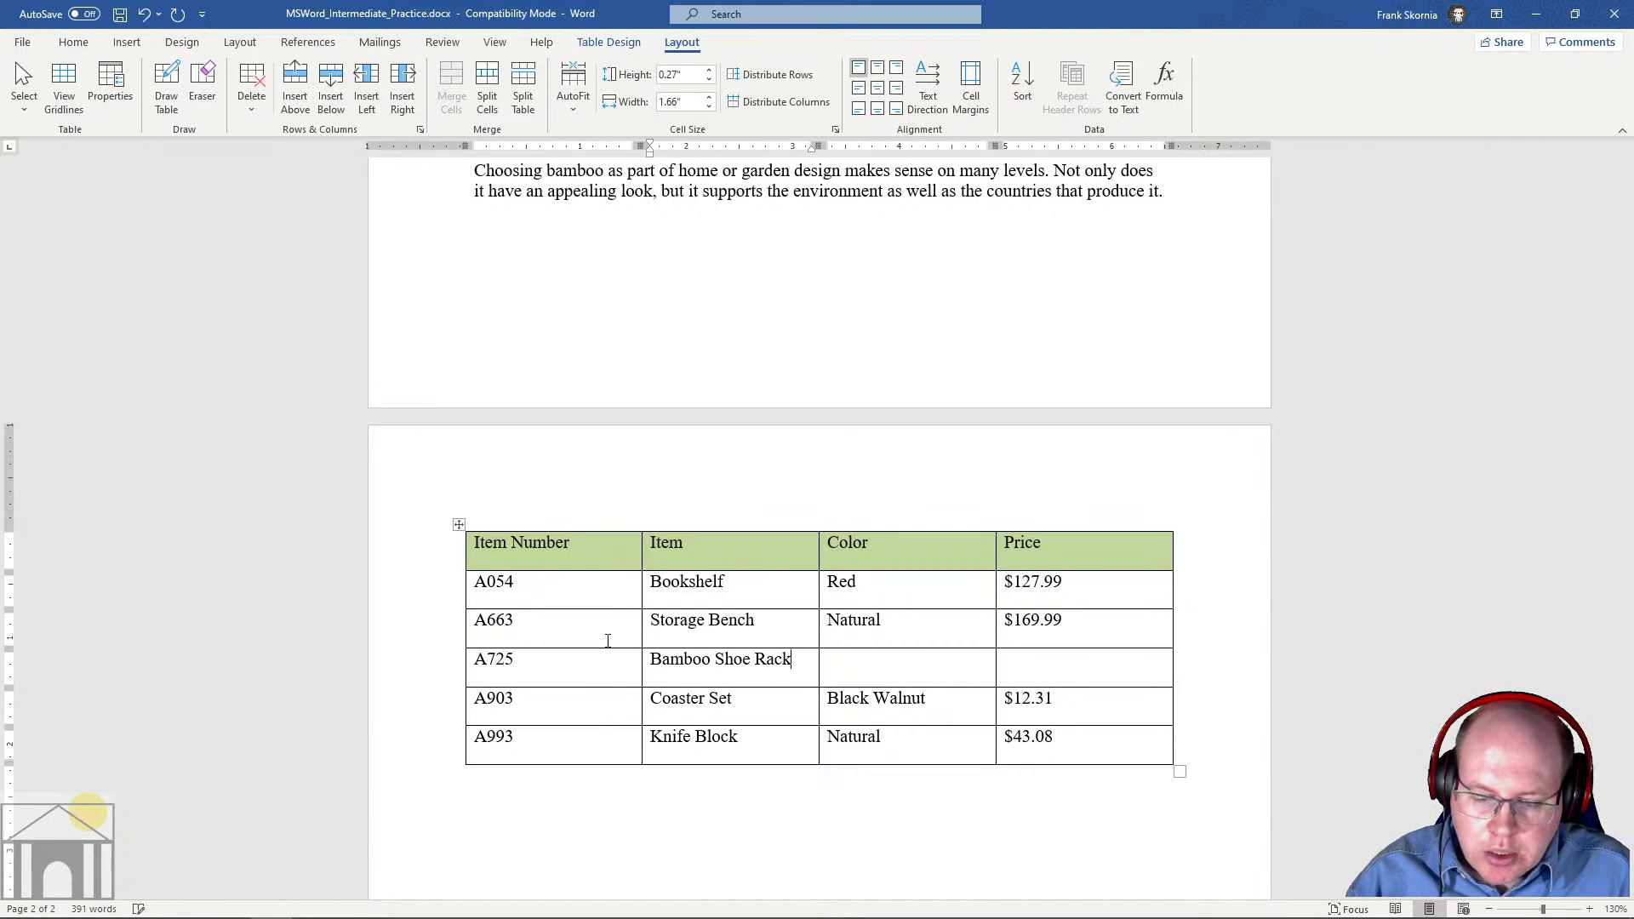
Complete the A725 row with the color "Natural" and the price $55.98
key(Tab)
text(Natural)
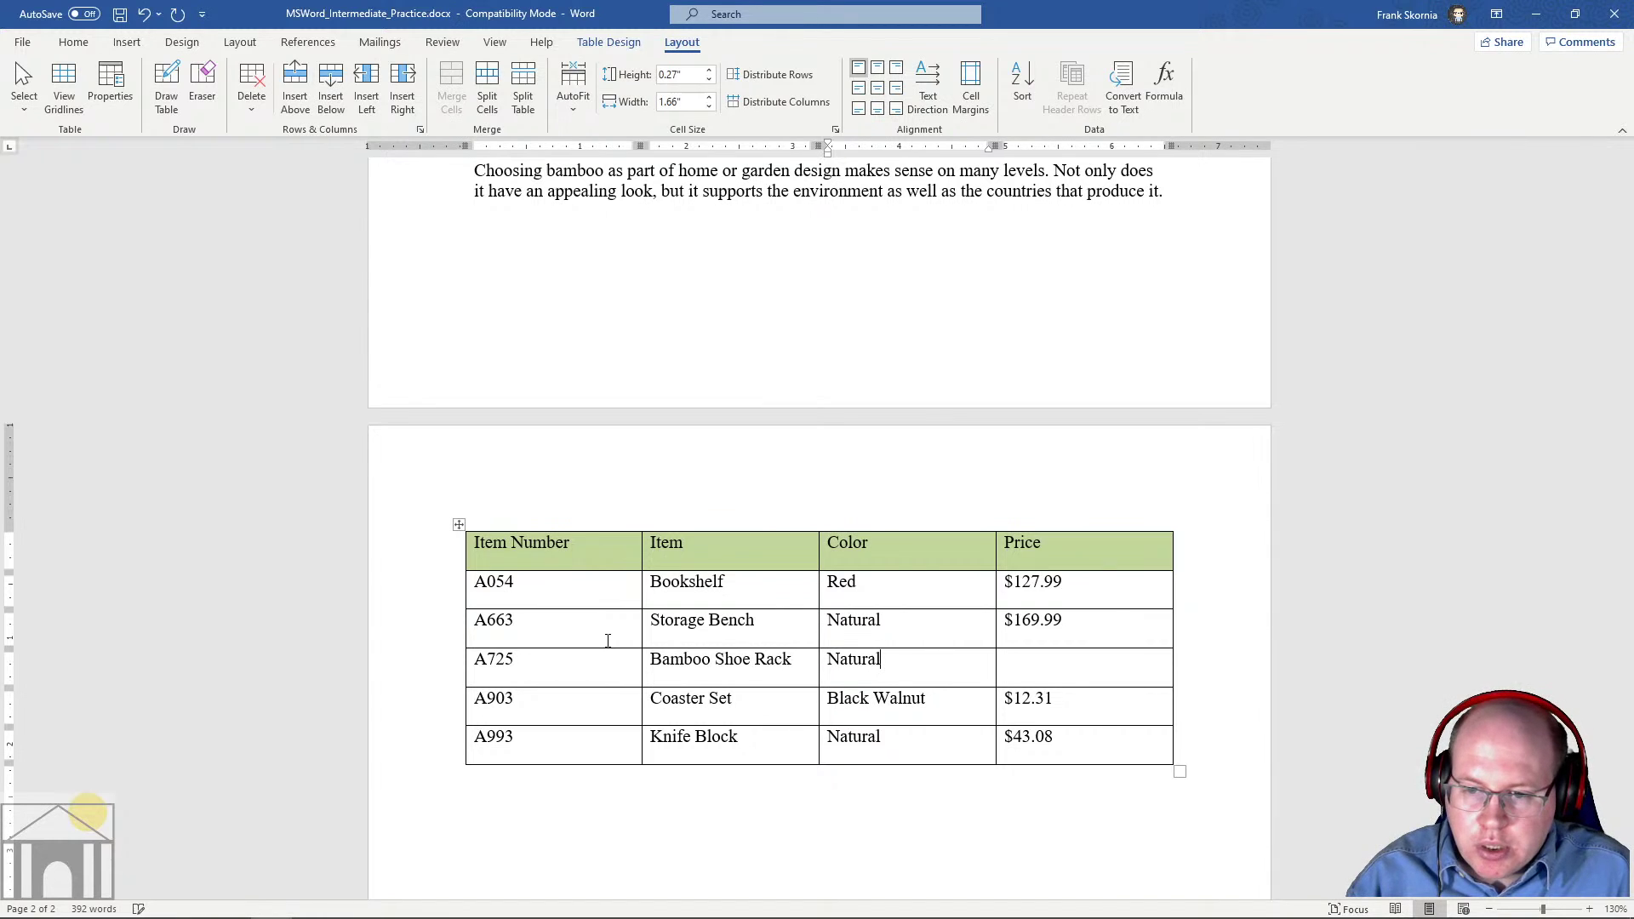
key(Tab)
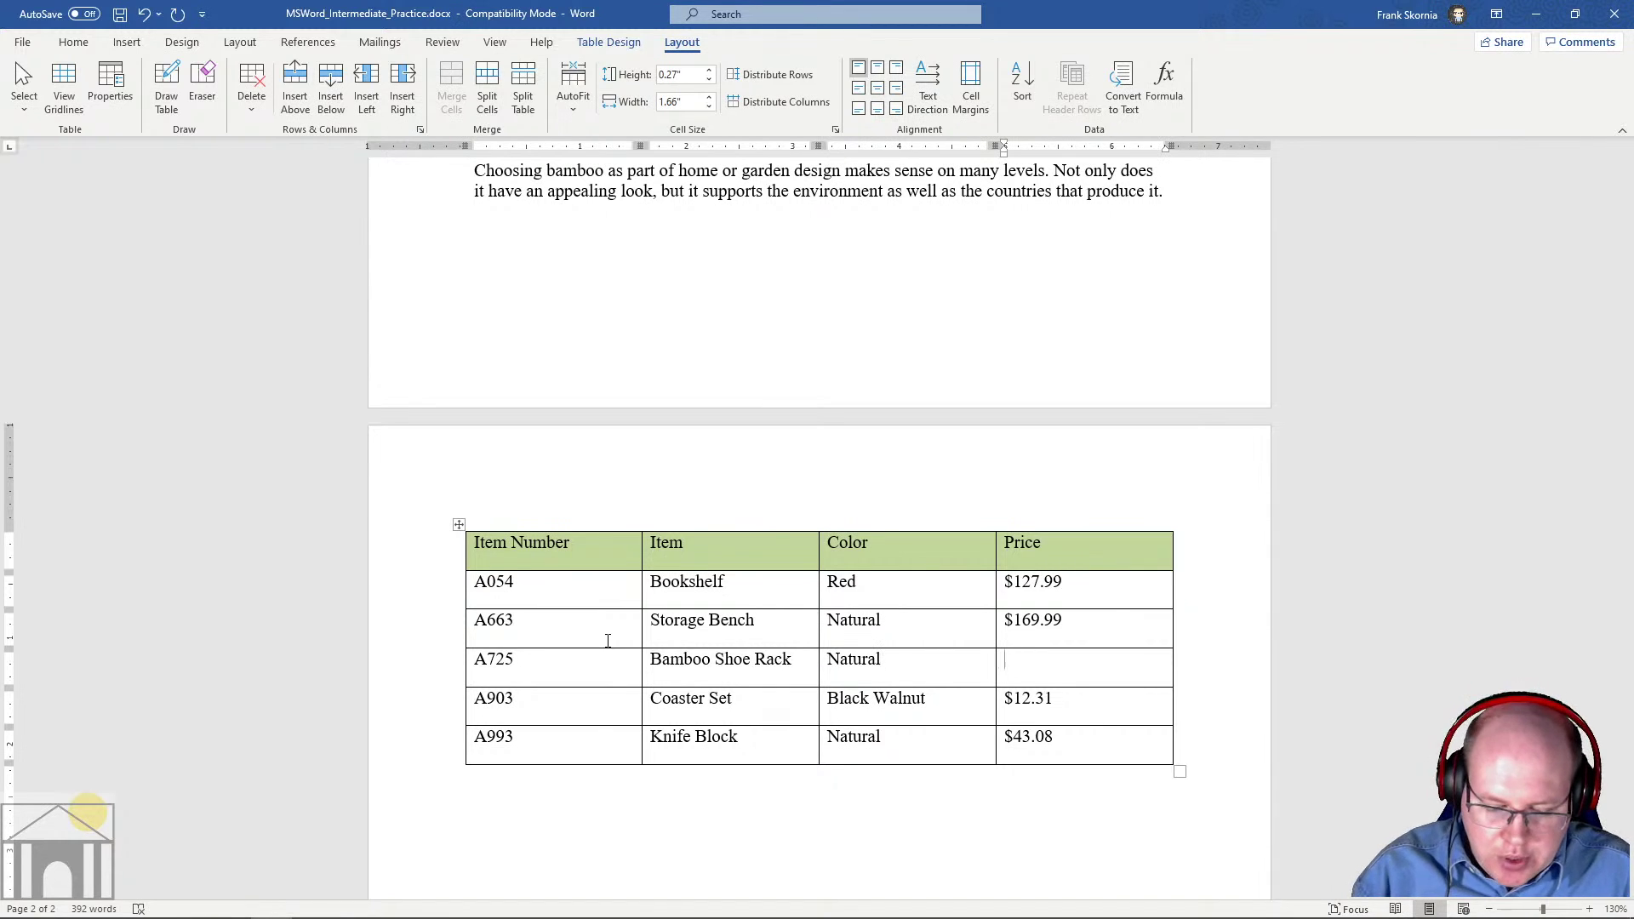
text($4)
key(BackSpace)
key(BackSpace)
text($)
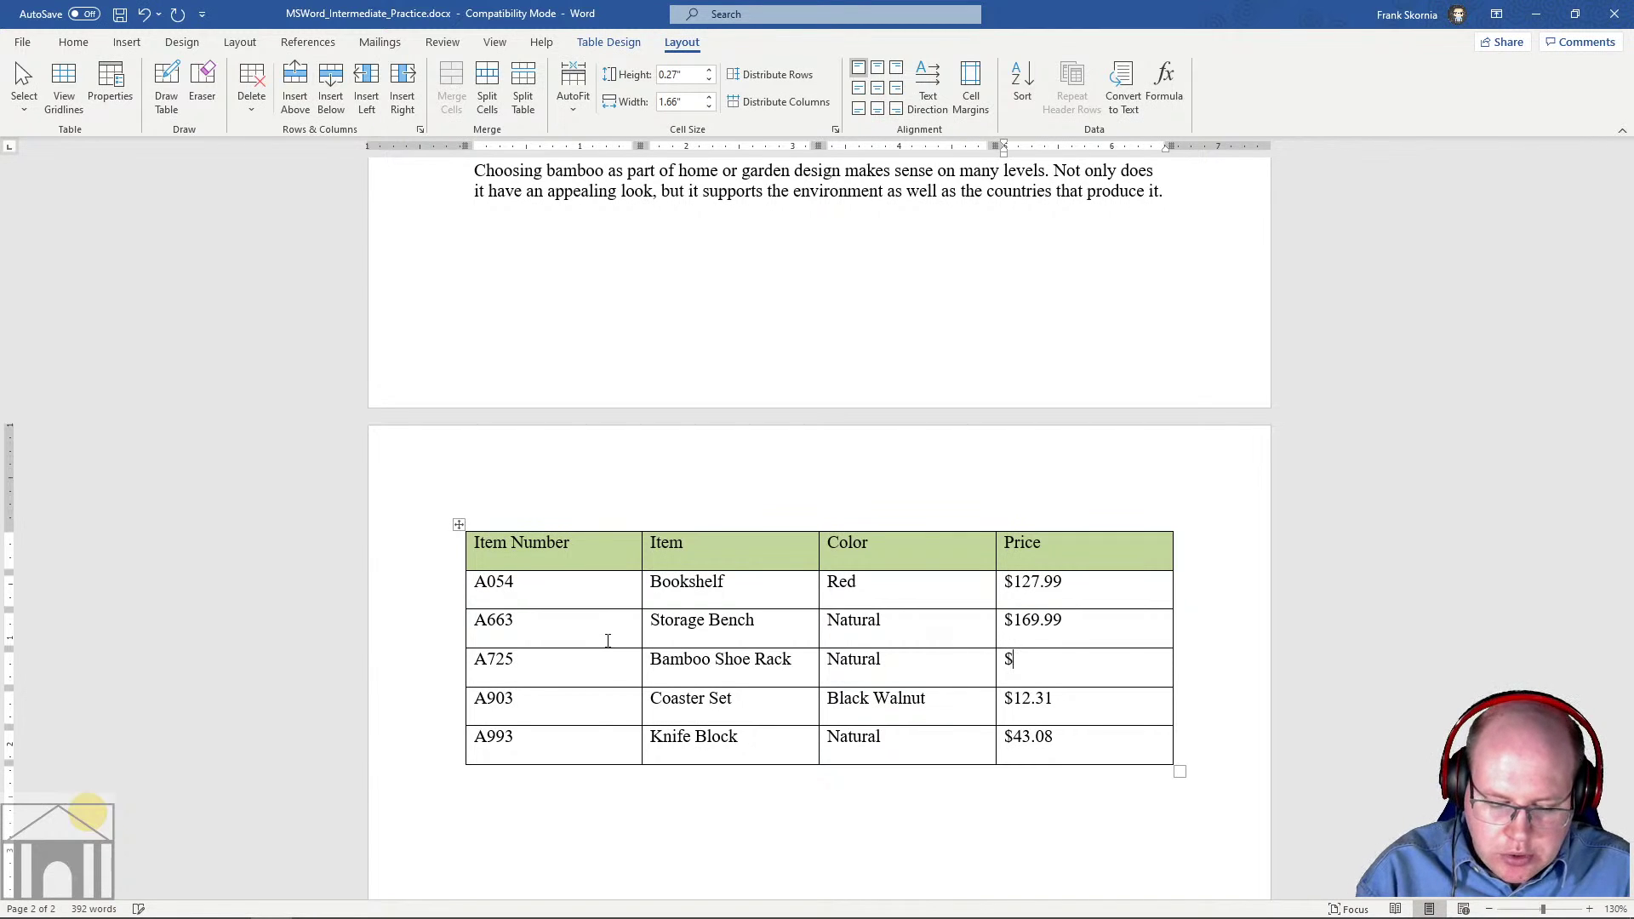
text(55.98)
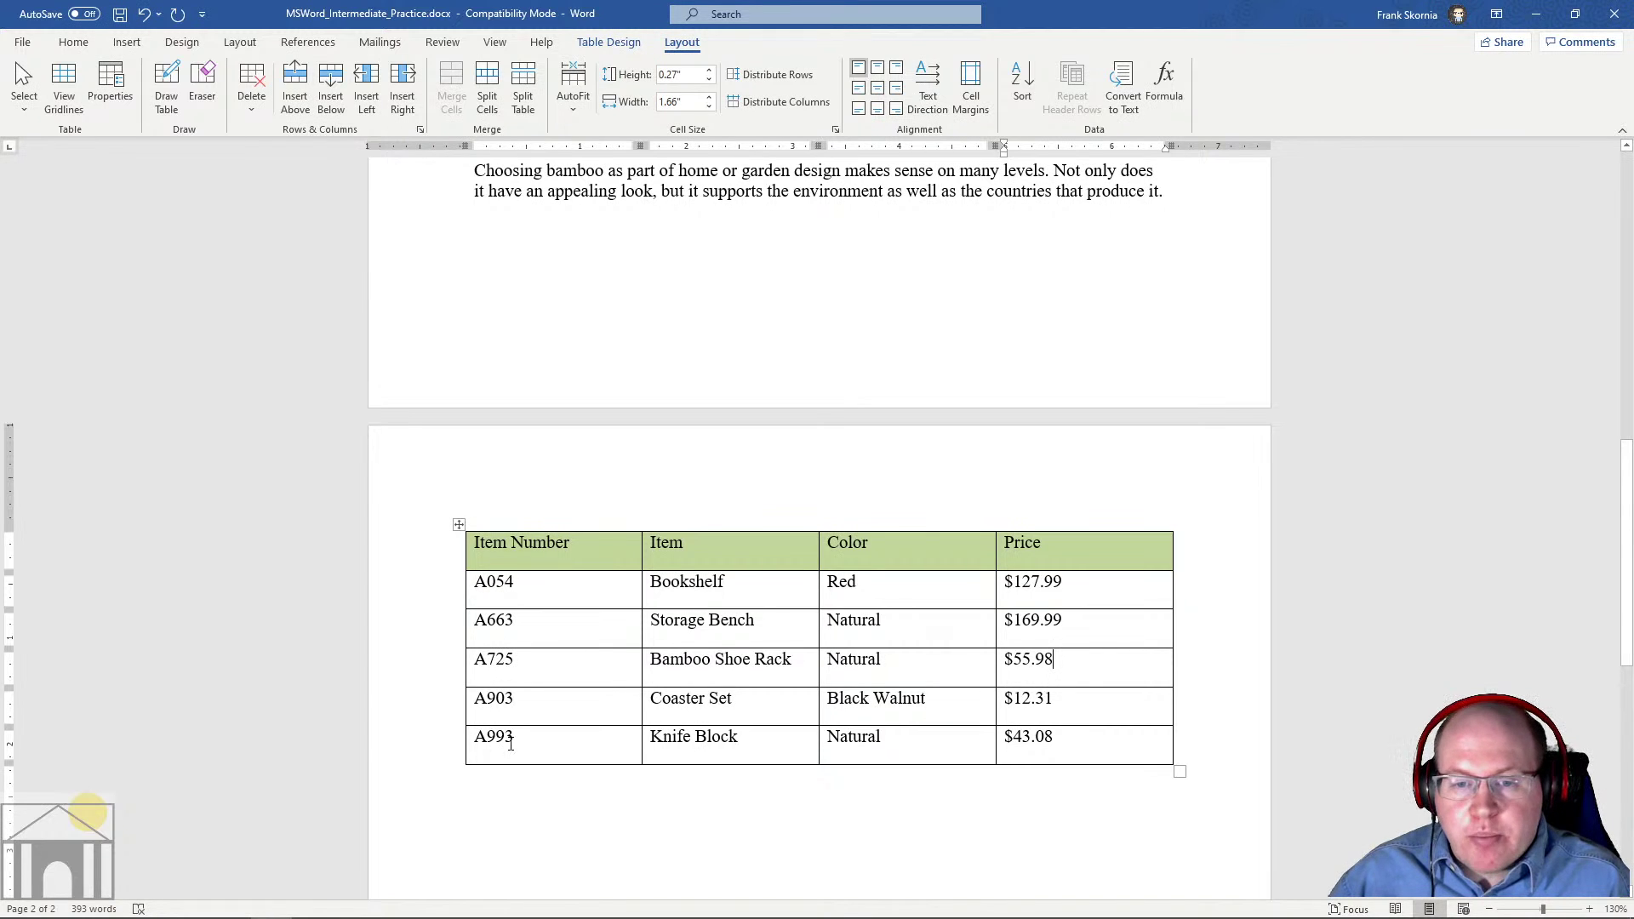
Make the item numbers A054 through A993 in the first column bold, leaving out the header cell
click(478, 578)
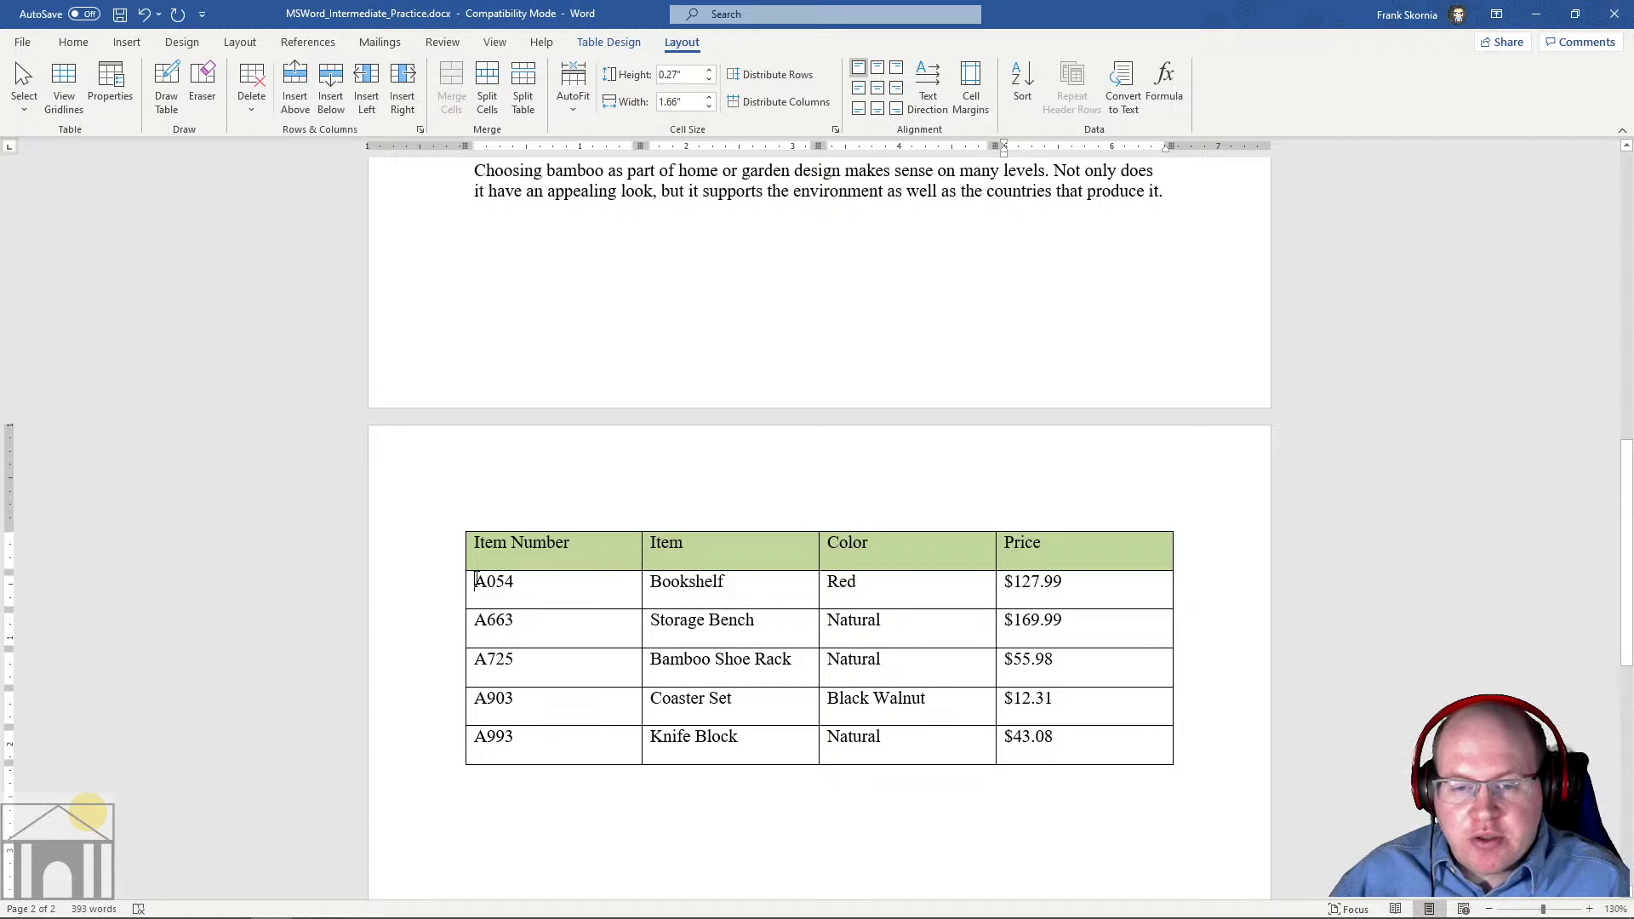
drag(477, 594, 481, 746)
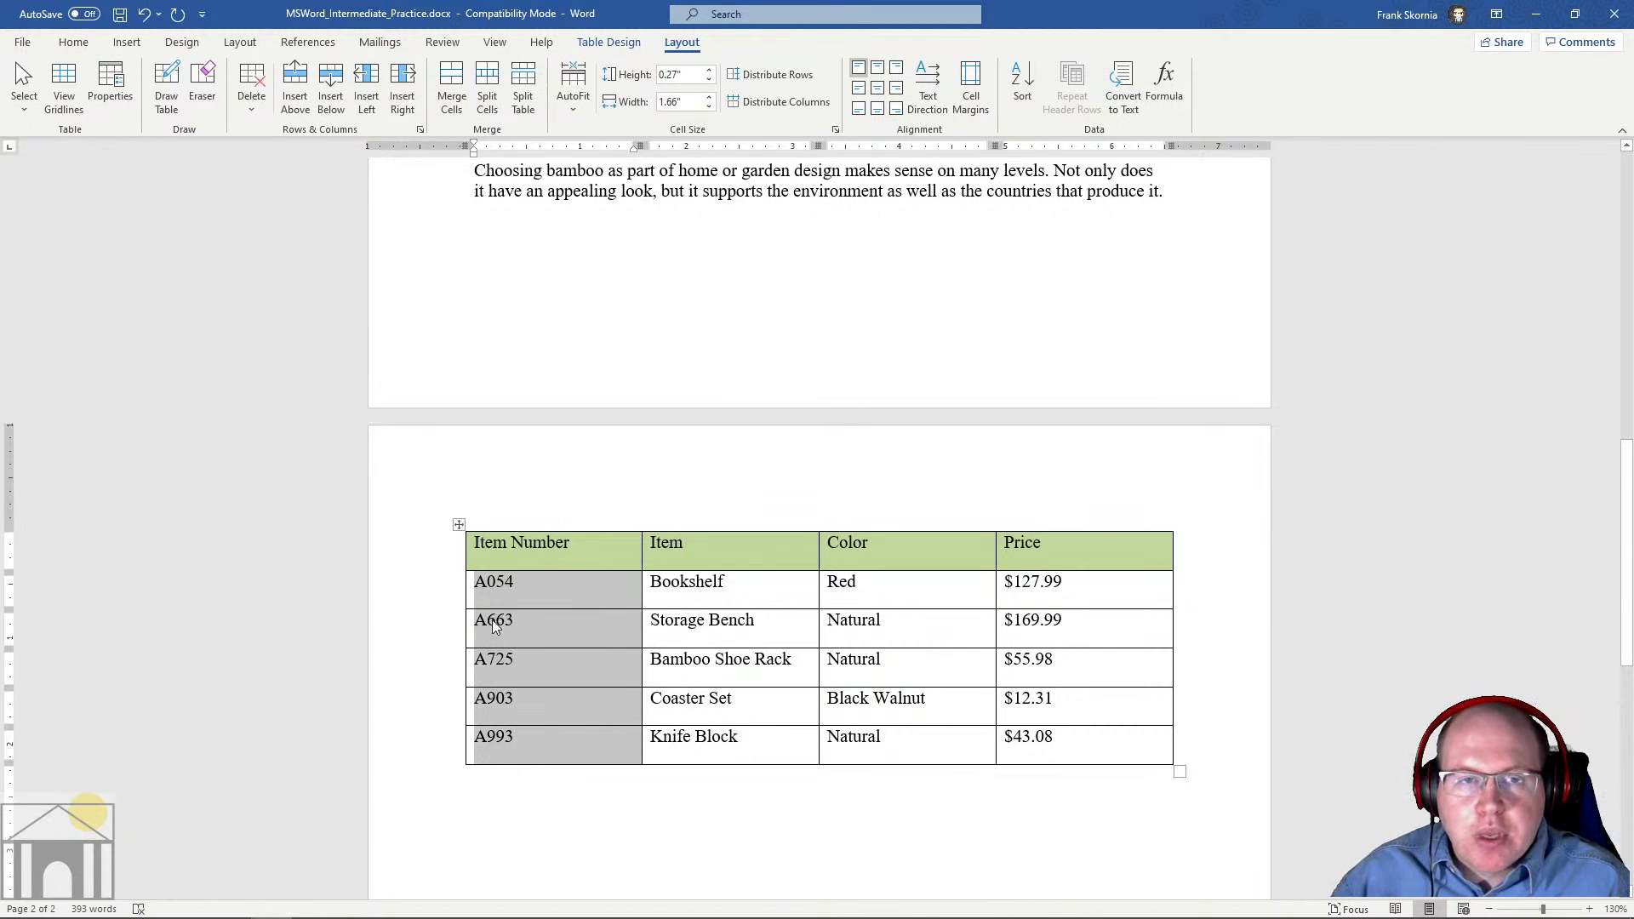
click(73, 44)
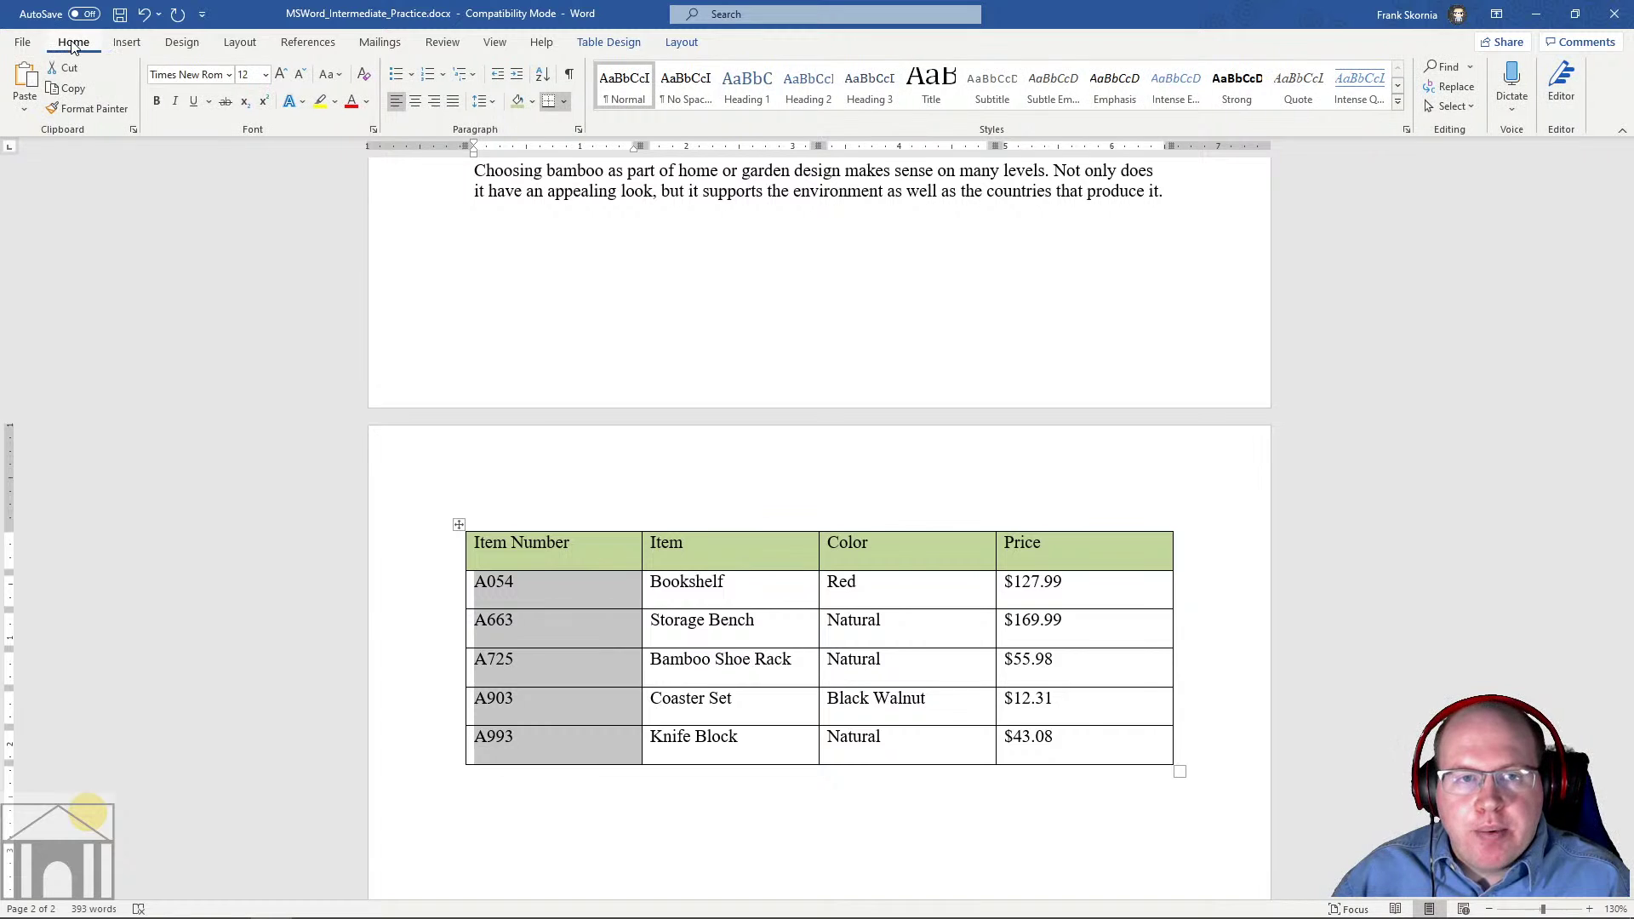
click(156, 102)
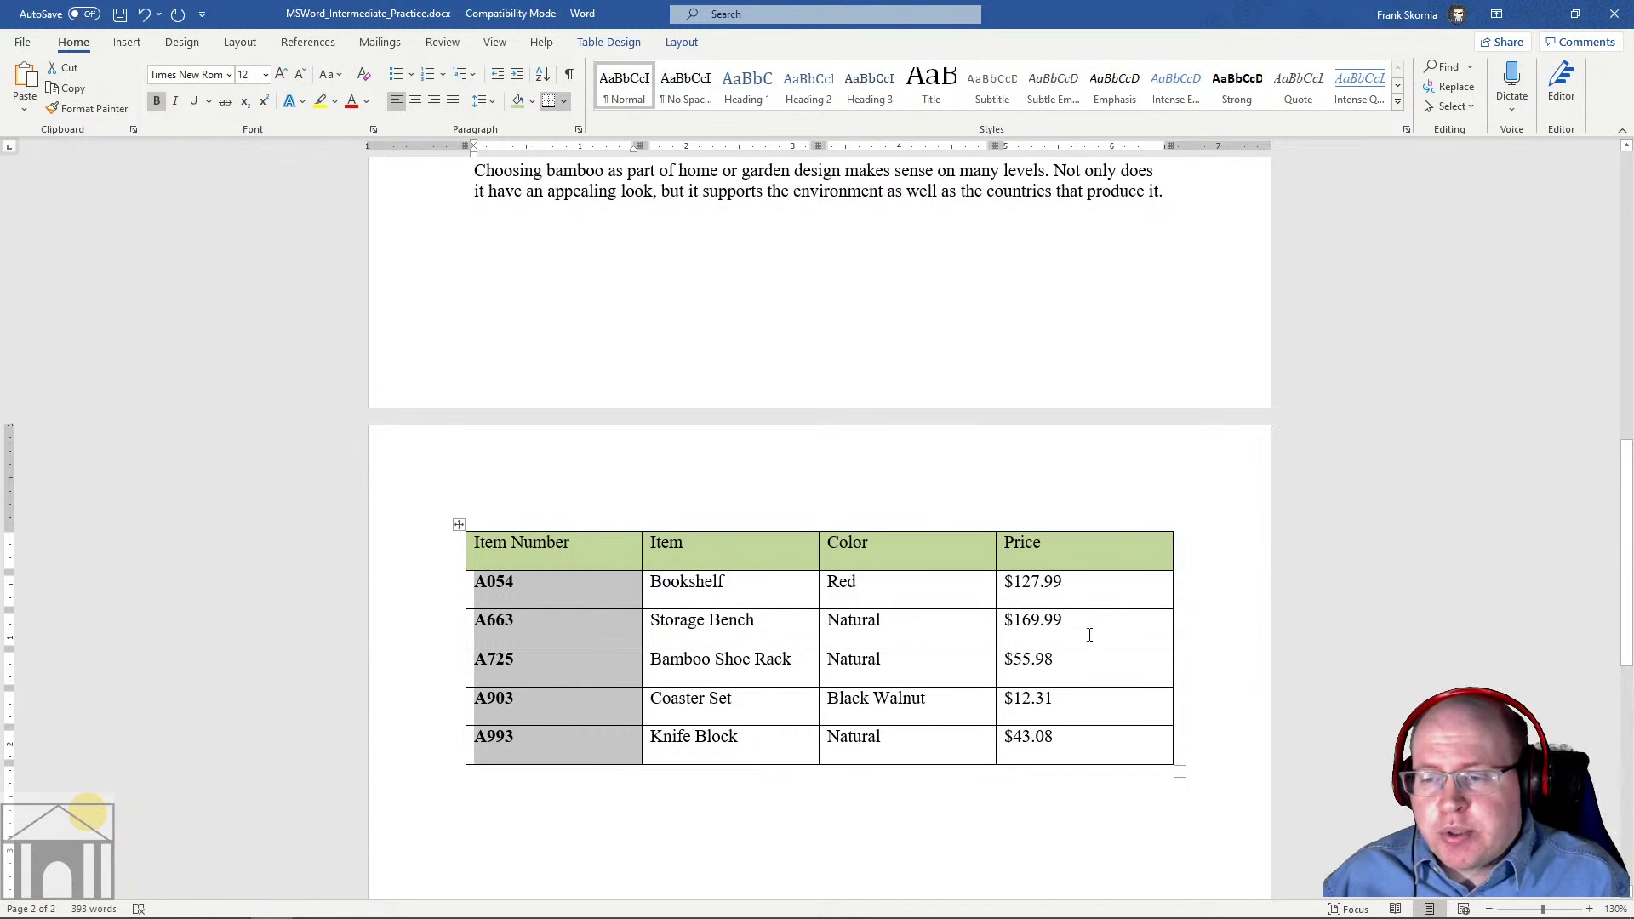
Insert a new column after the Price column of the product table and give it the header "In Stock?"
click(1094, 581)
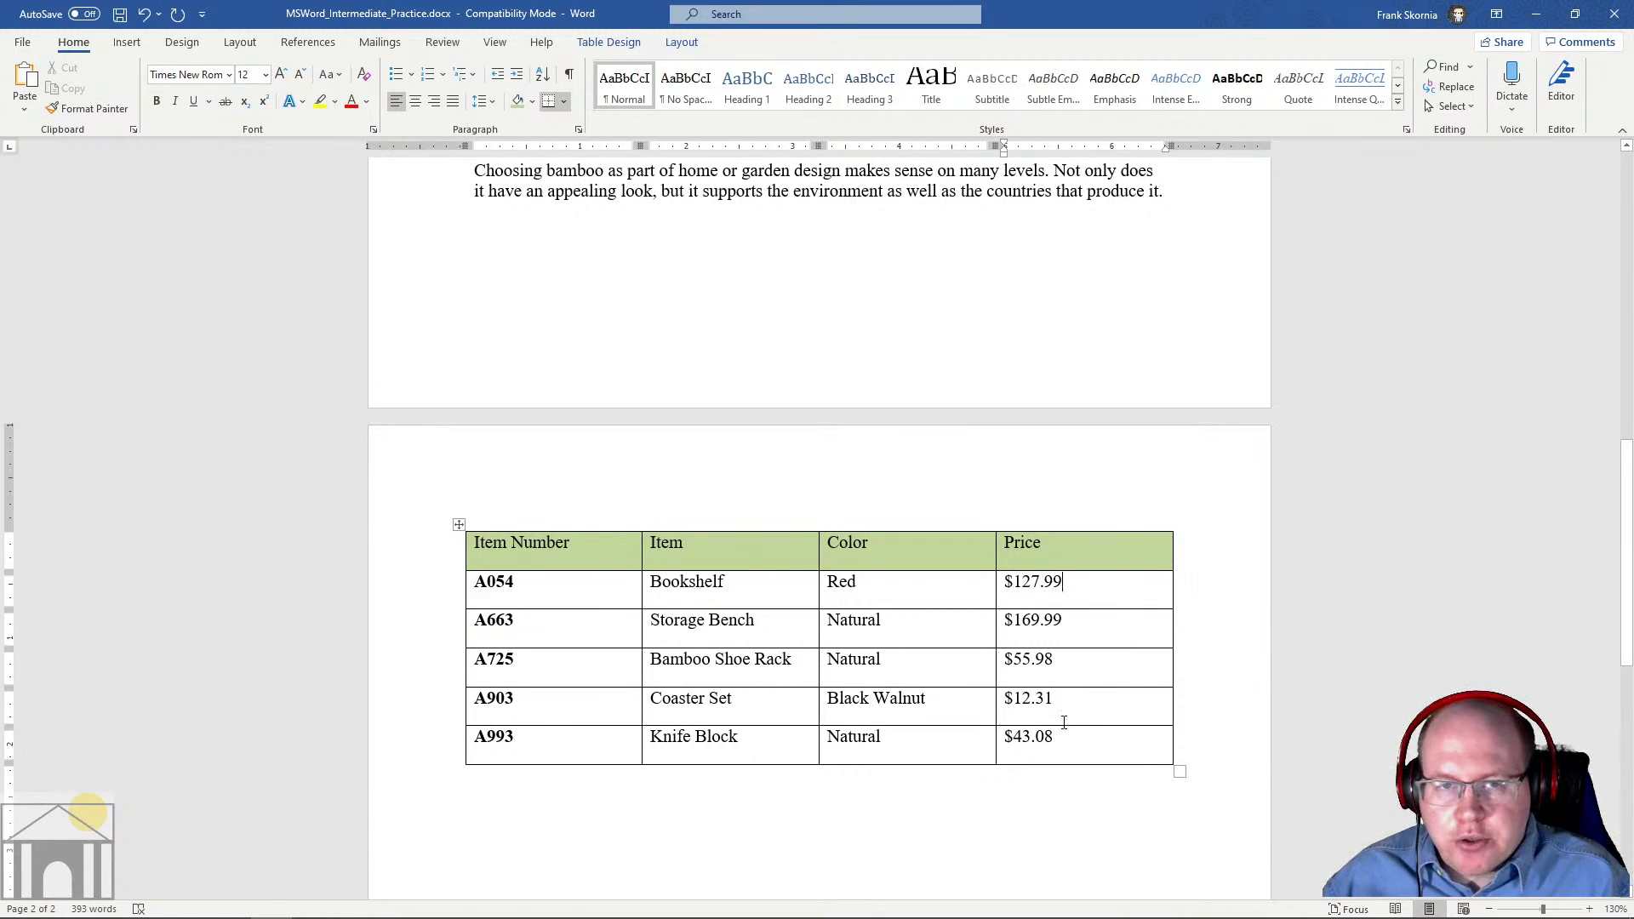
click(680, 42)
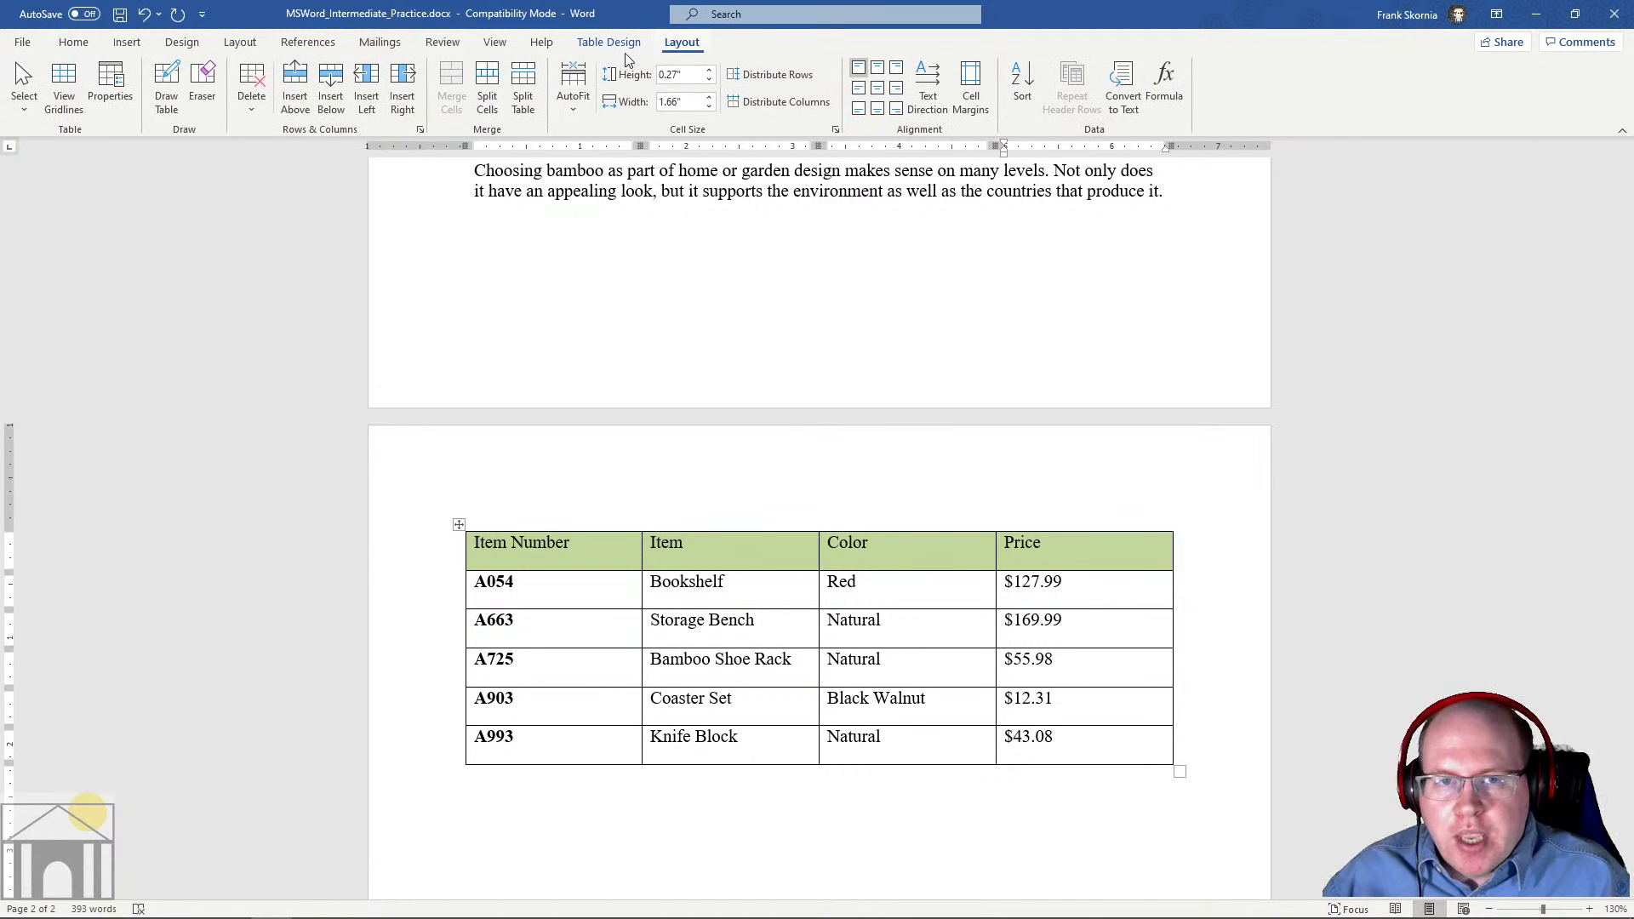
click(412, 75)
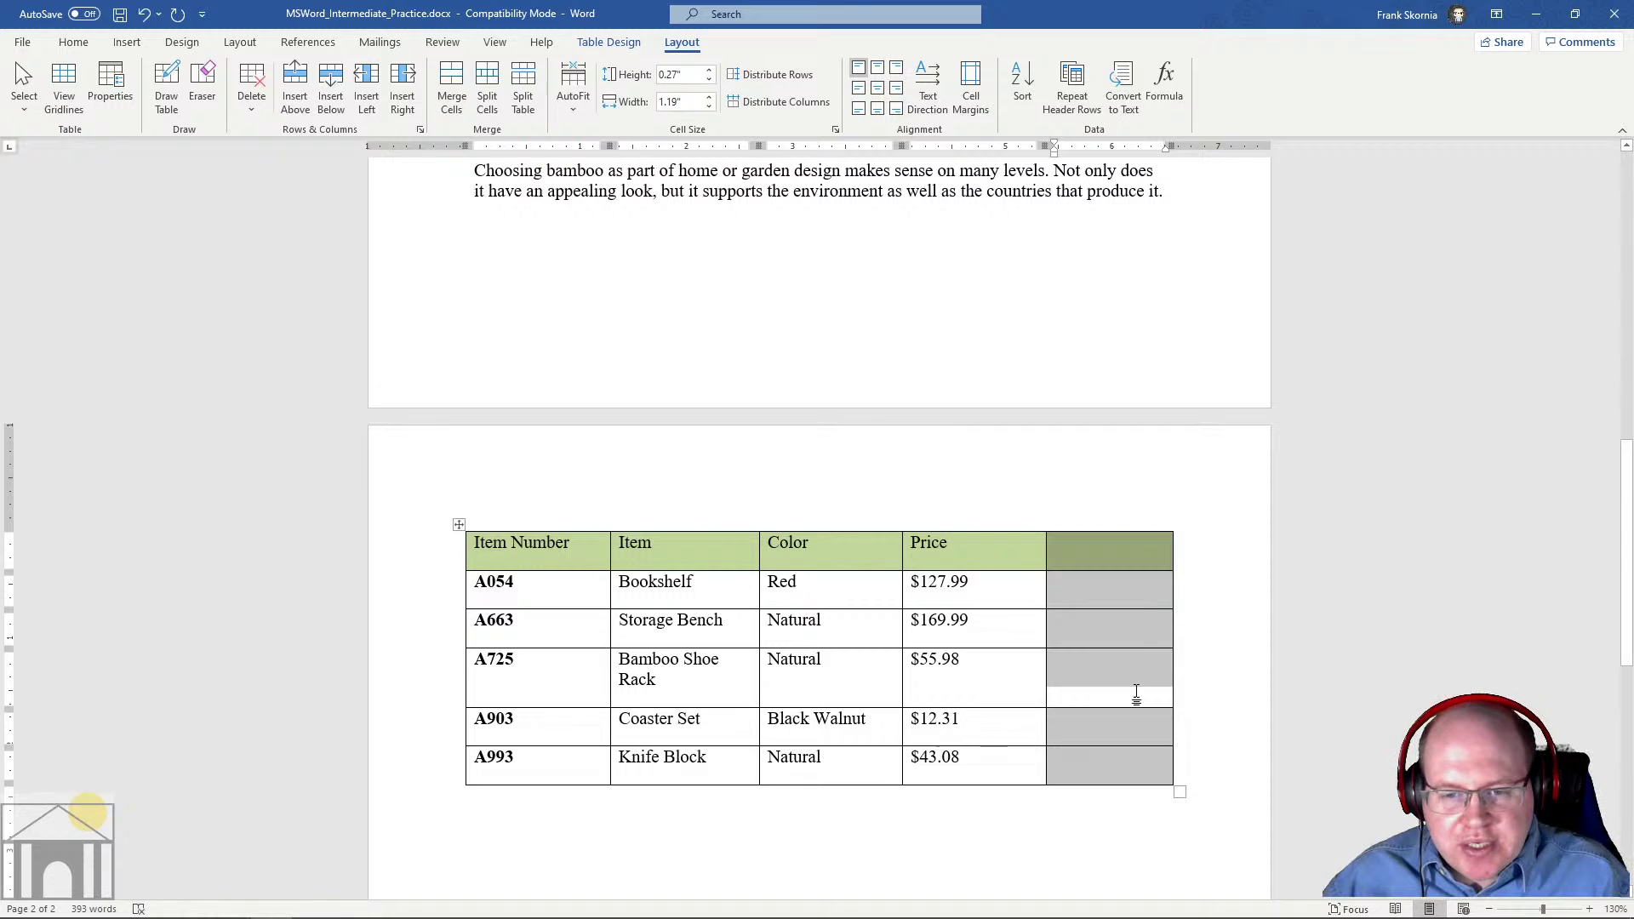
click(1099, 622)
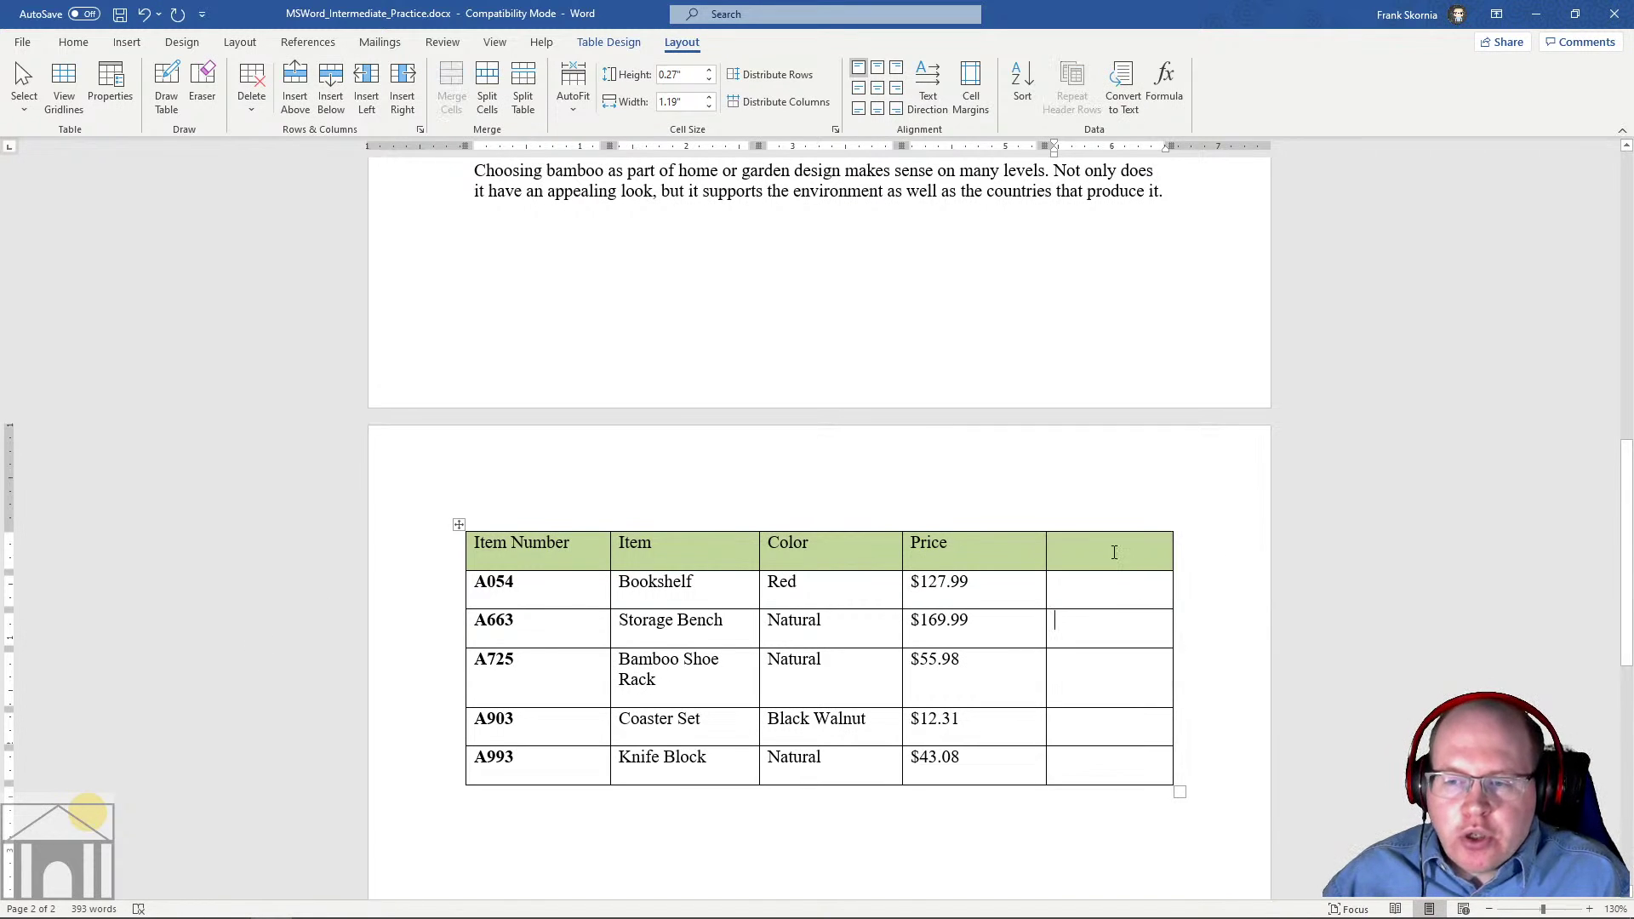
click(1102, 551)
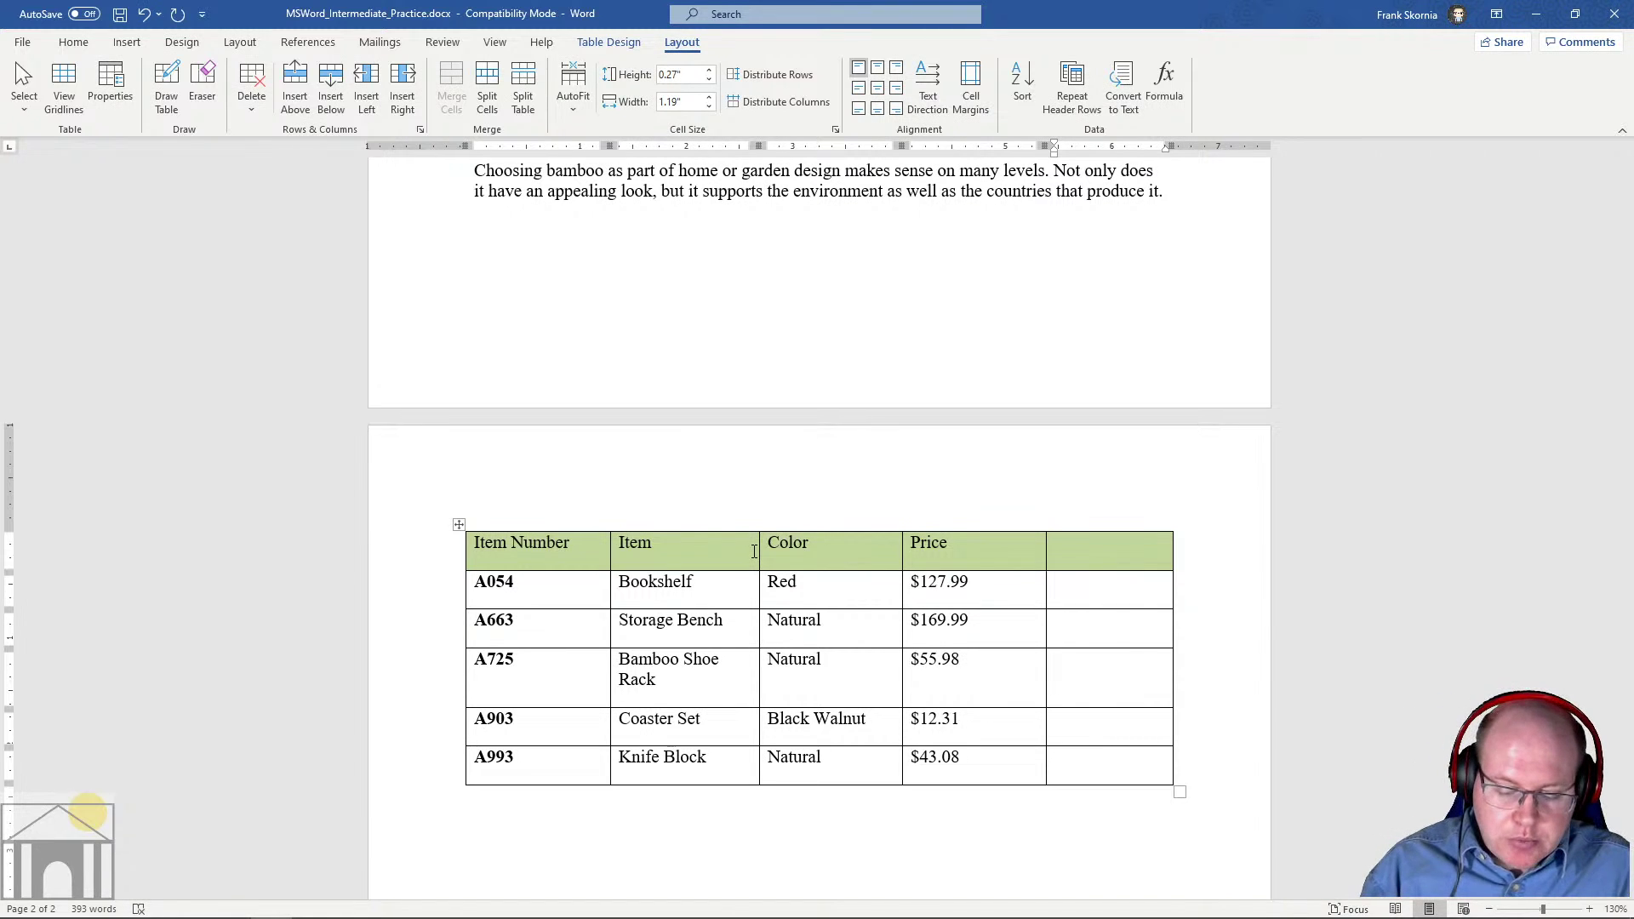
text(In Stck)
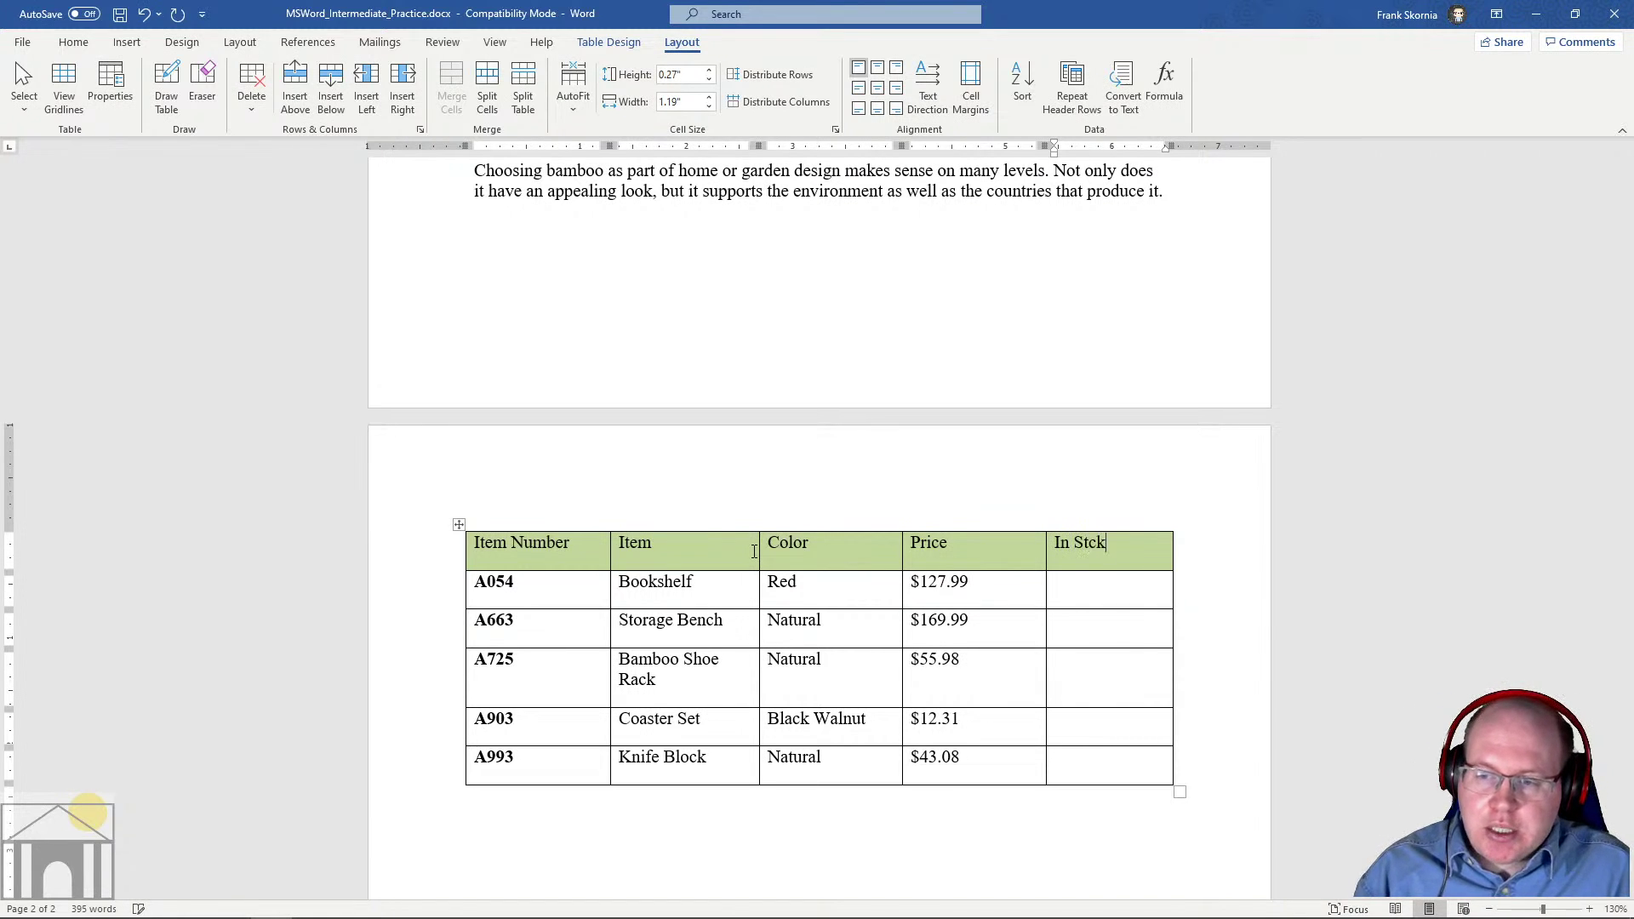
key(BackSpace)
key(BackSpace)
text(ock?)
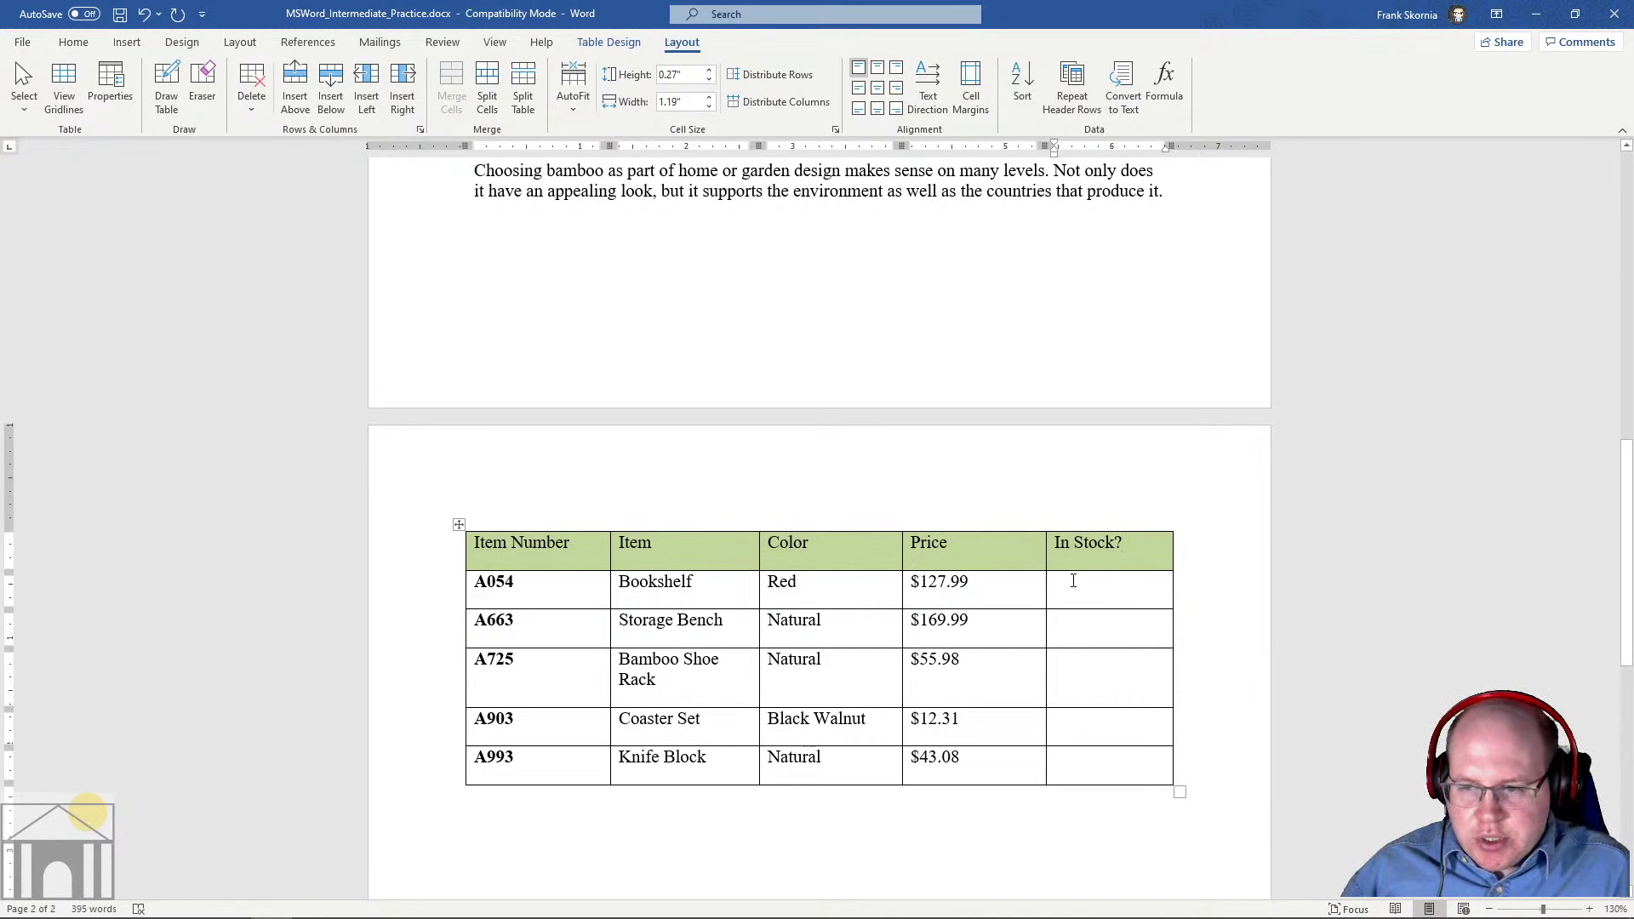
Fill the In Stock? column with Yes for A054, No for A663, Yes for A725, Yes for A903 and No for A993
click(1074, 580)
text(Yes)
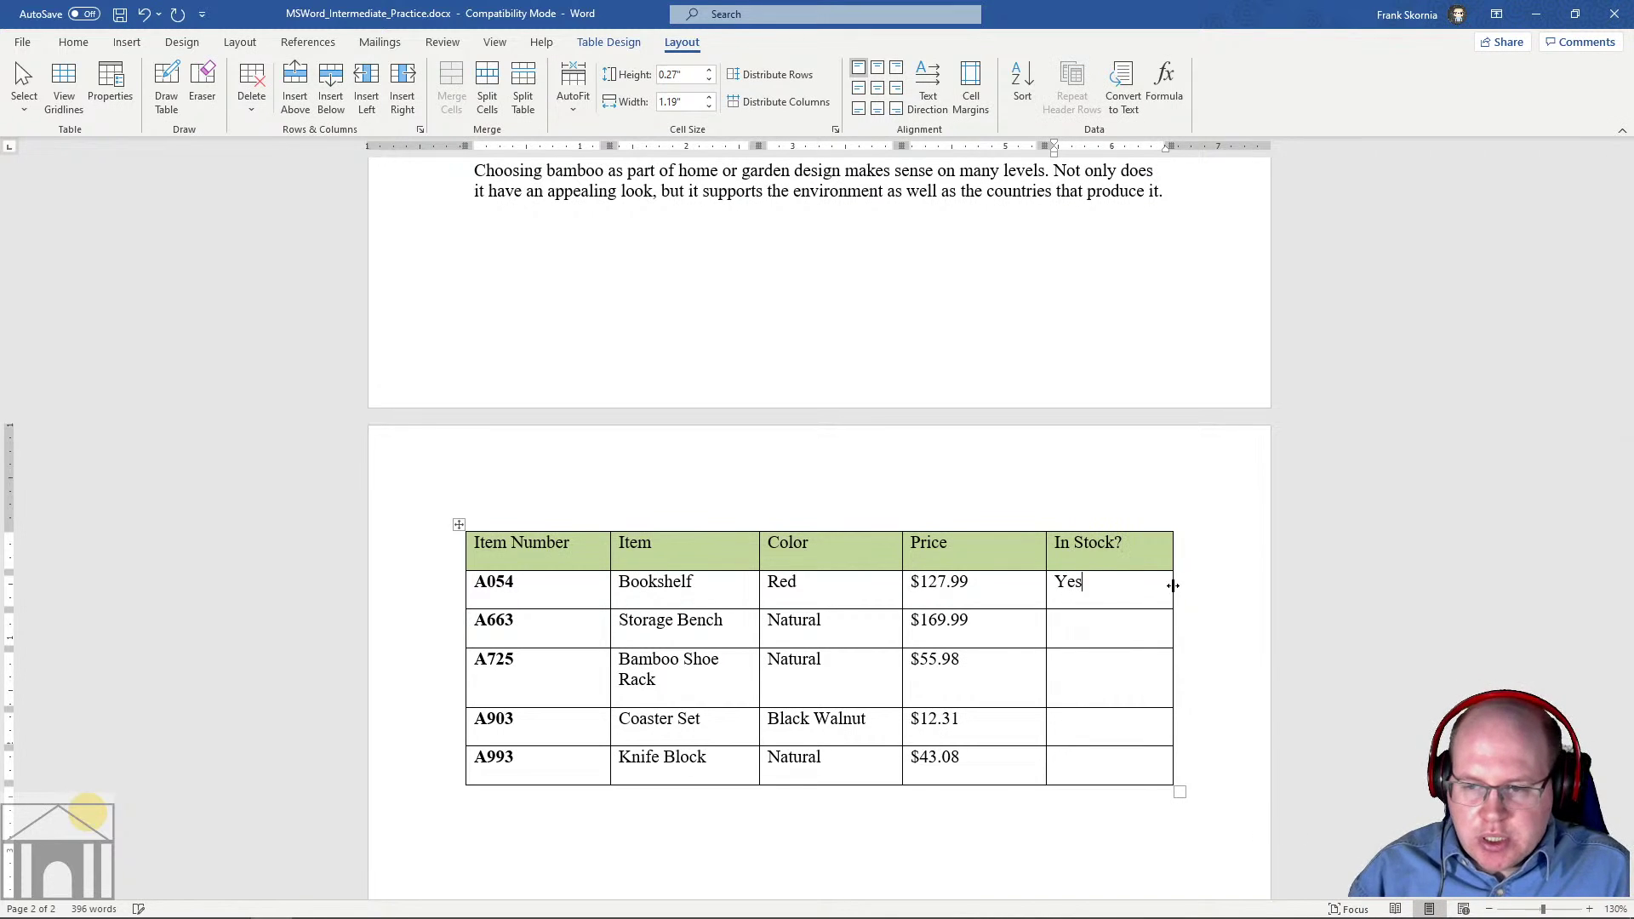
click(1113, 626)
text(No)
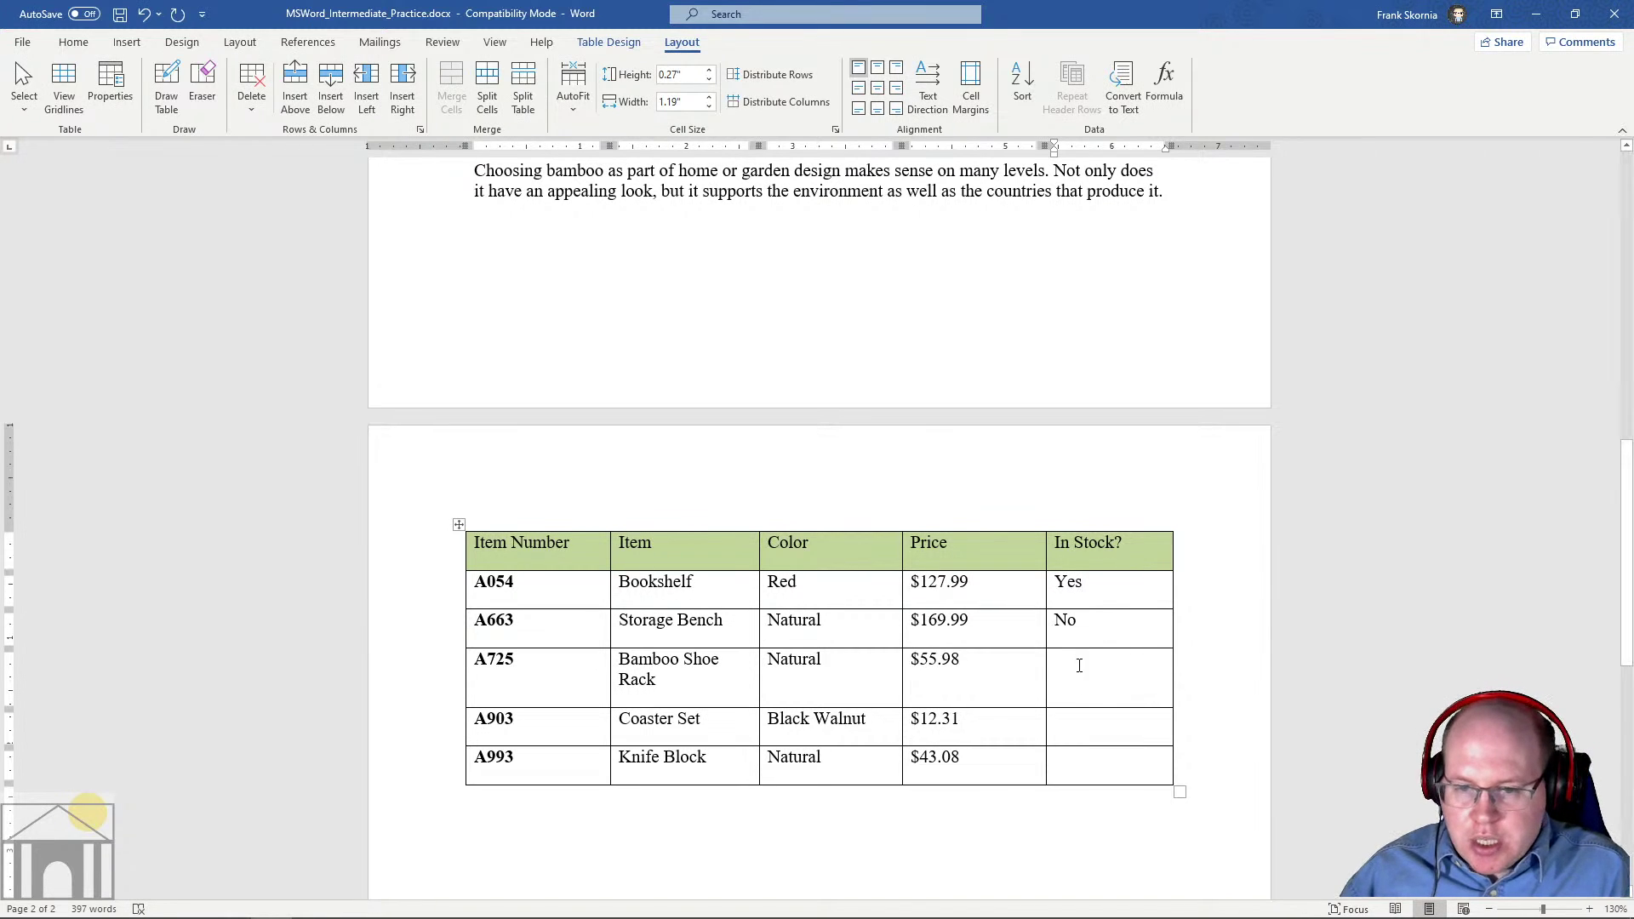
click(1064, 683)
text(es)
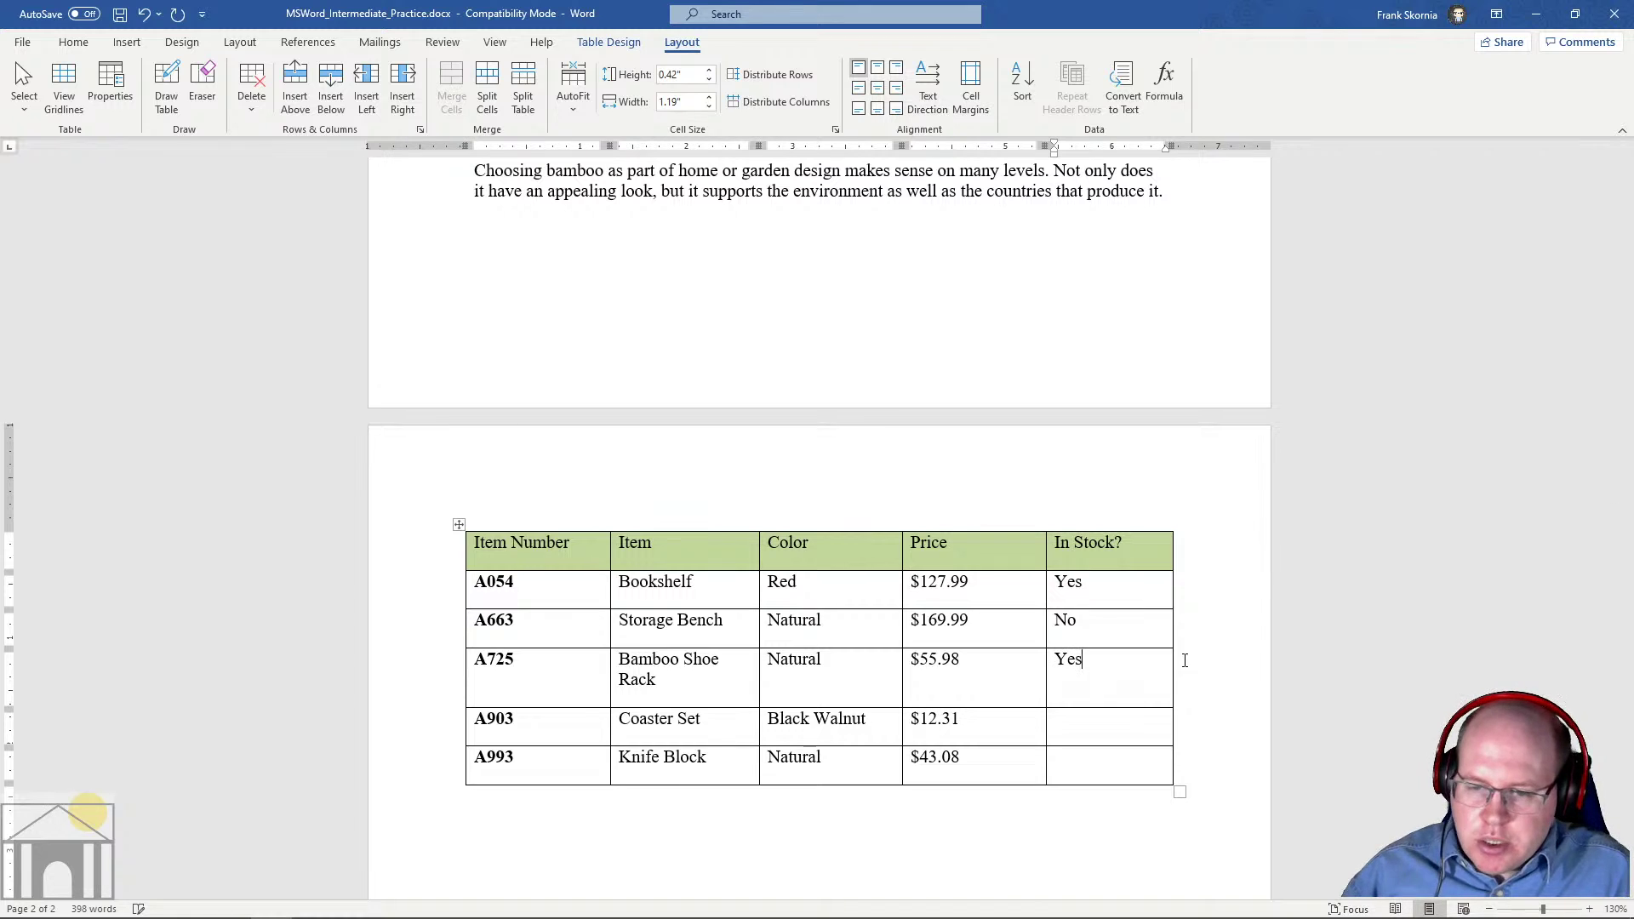
click(1116, 733)
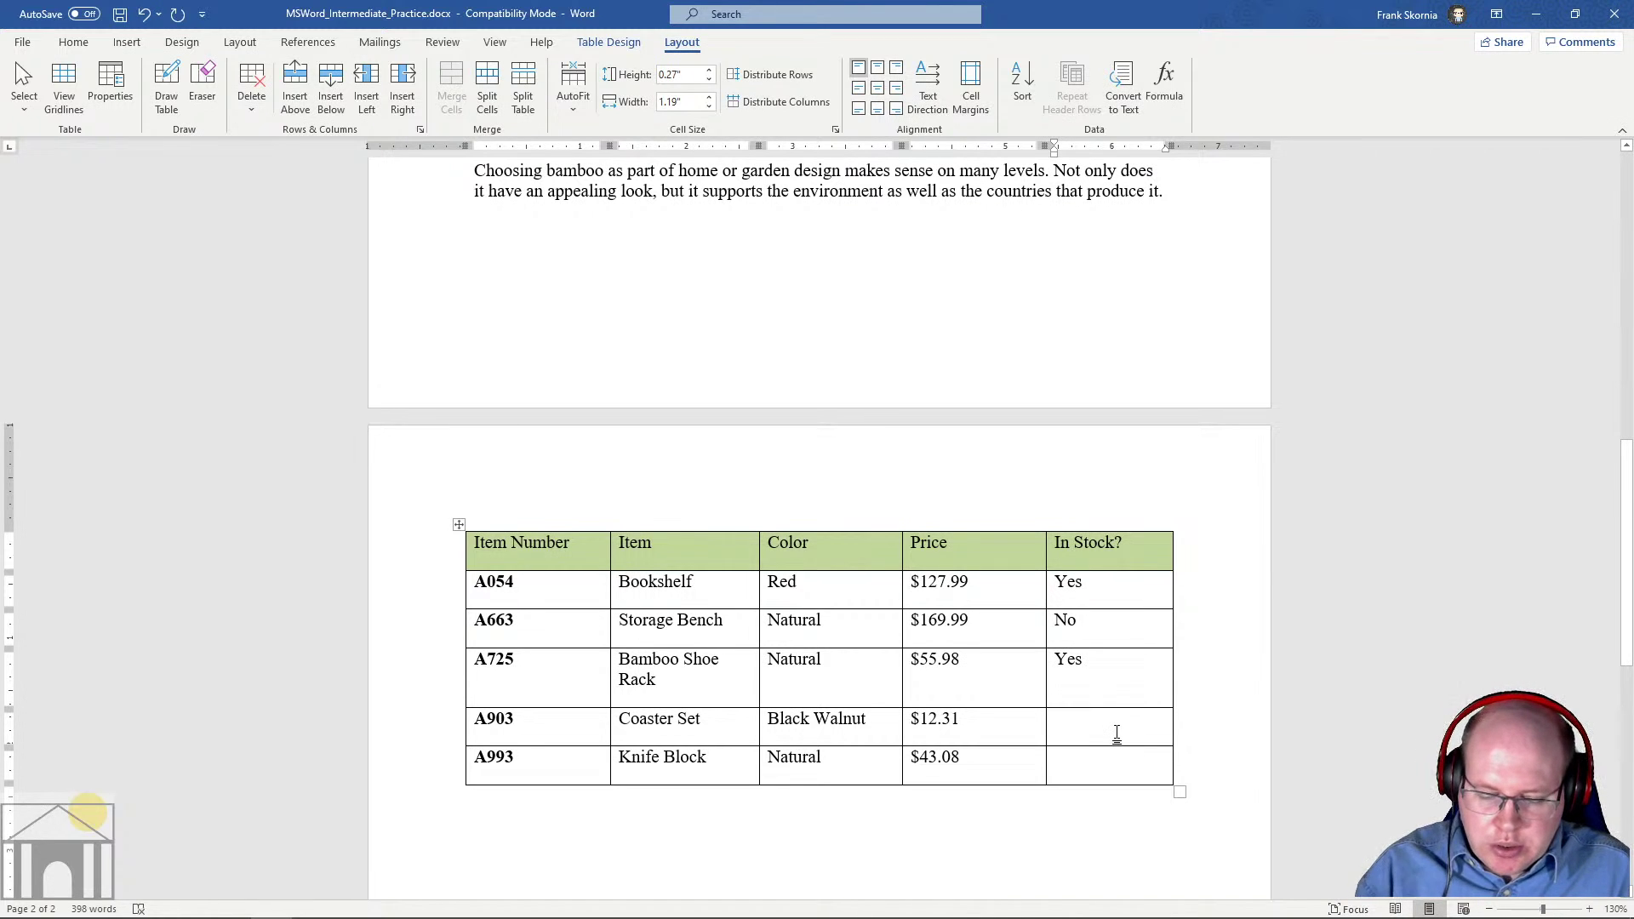
text(Yes)
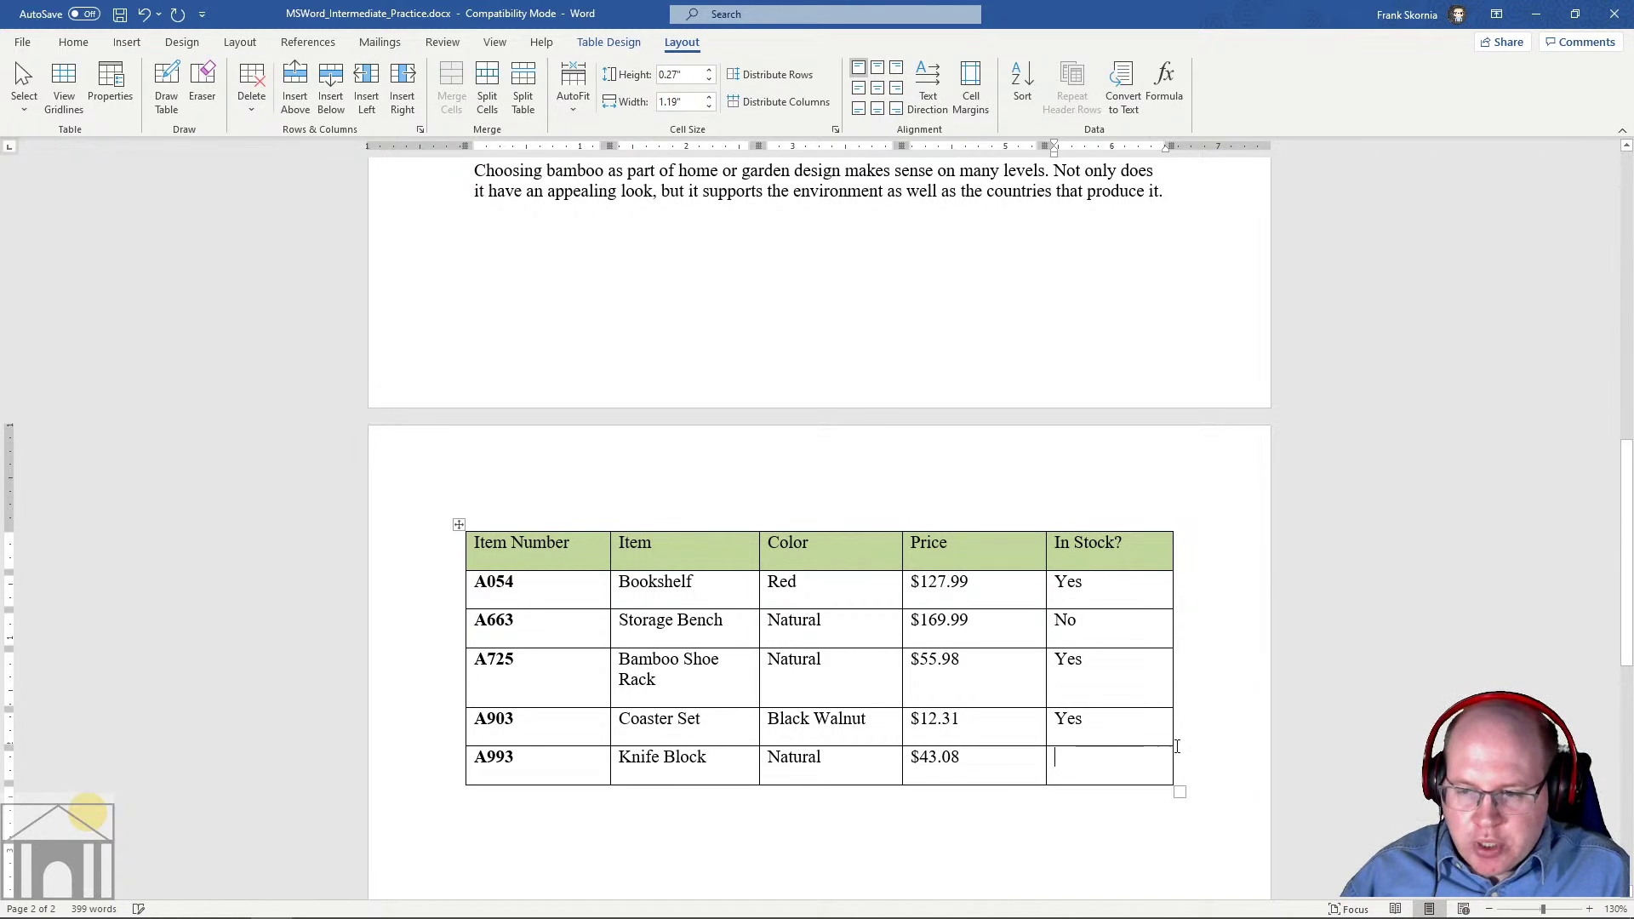
text(No)
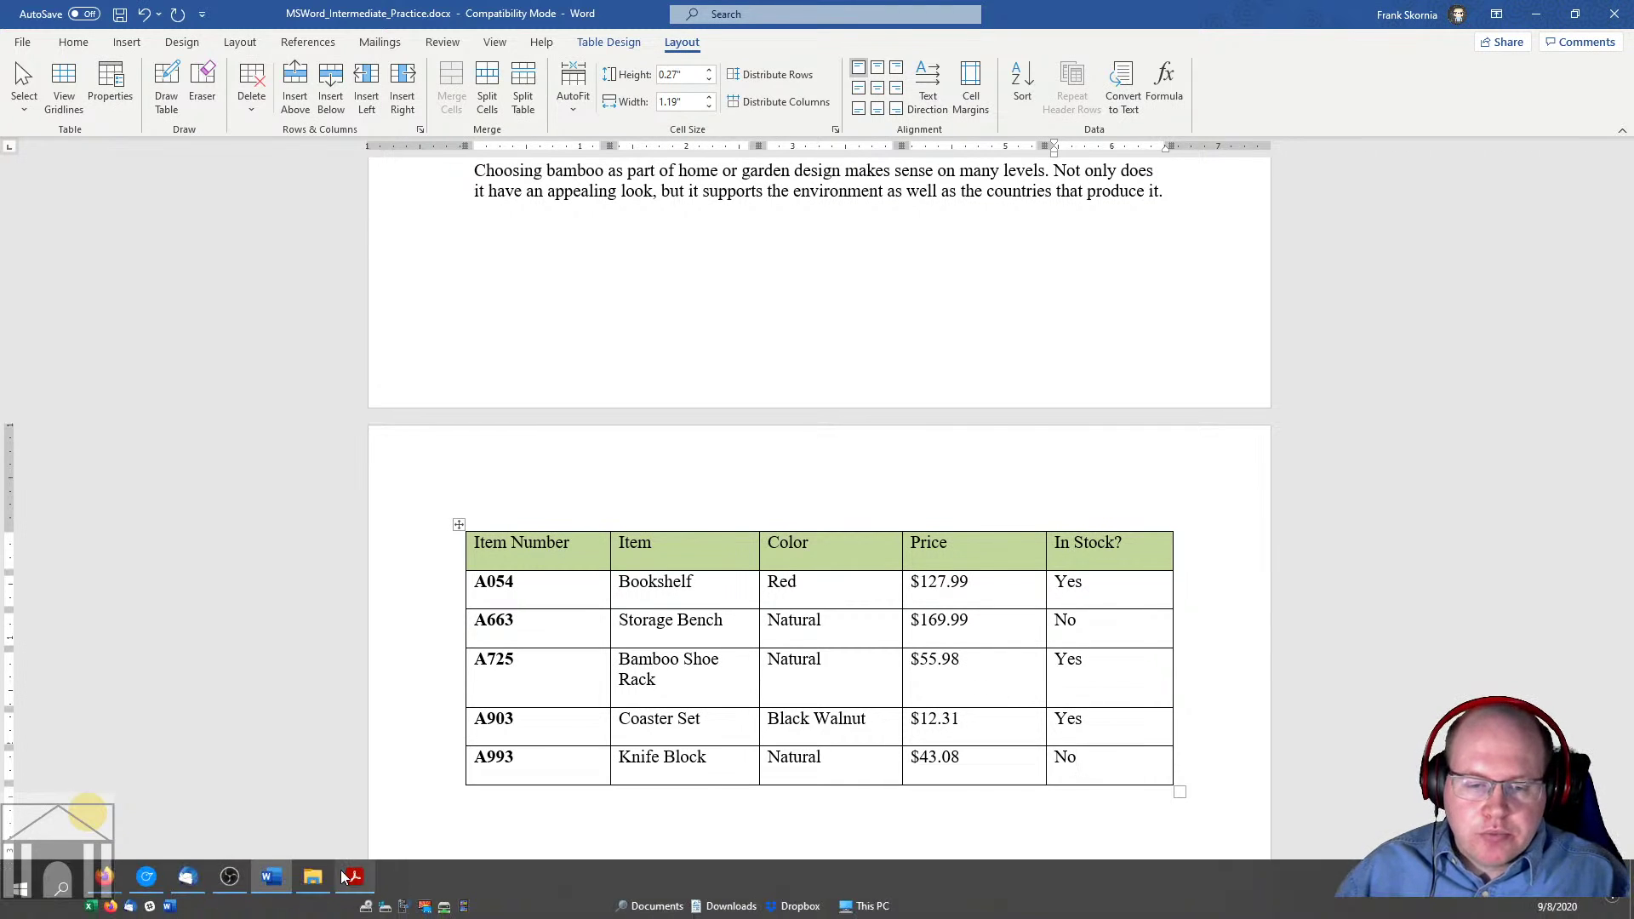
Switch to Acrobat Reader to check the table exercises on page 1 of the exercise PDF, and return to Word
click(343, 877)
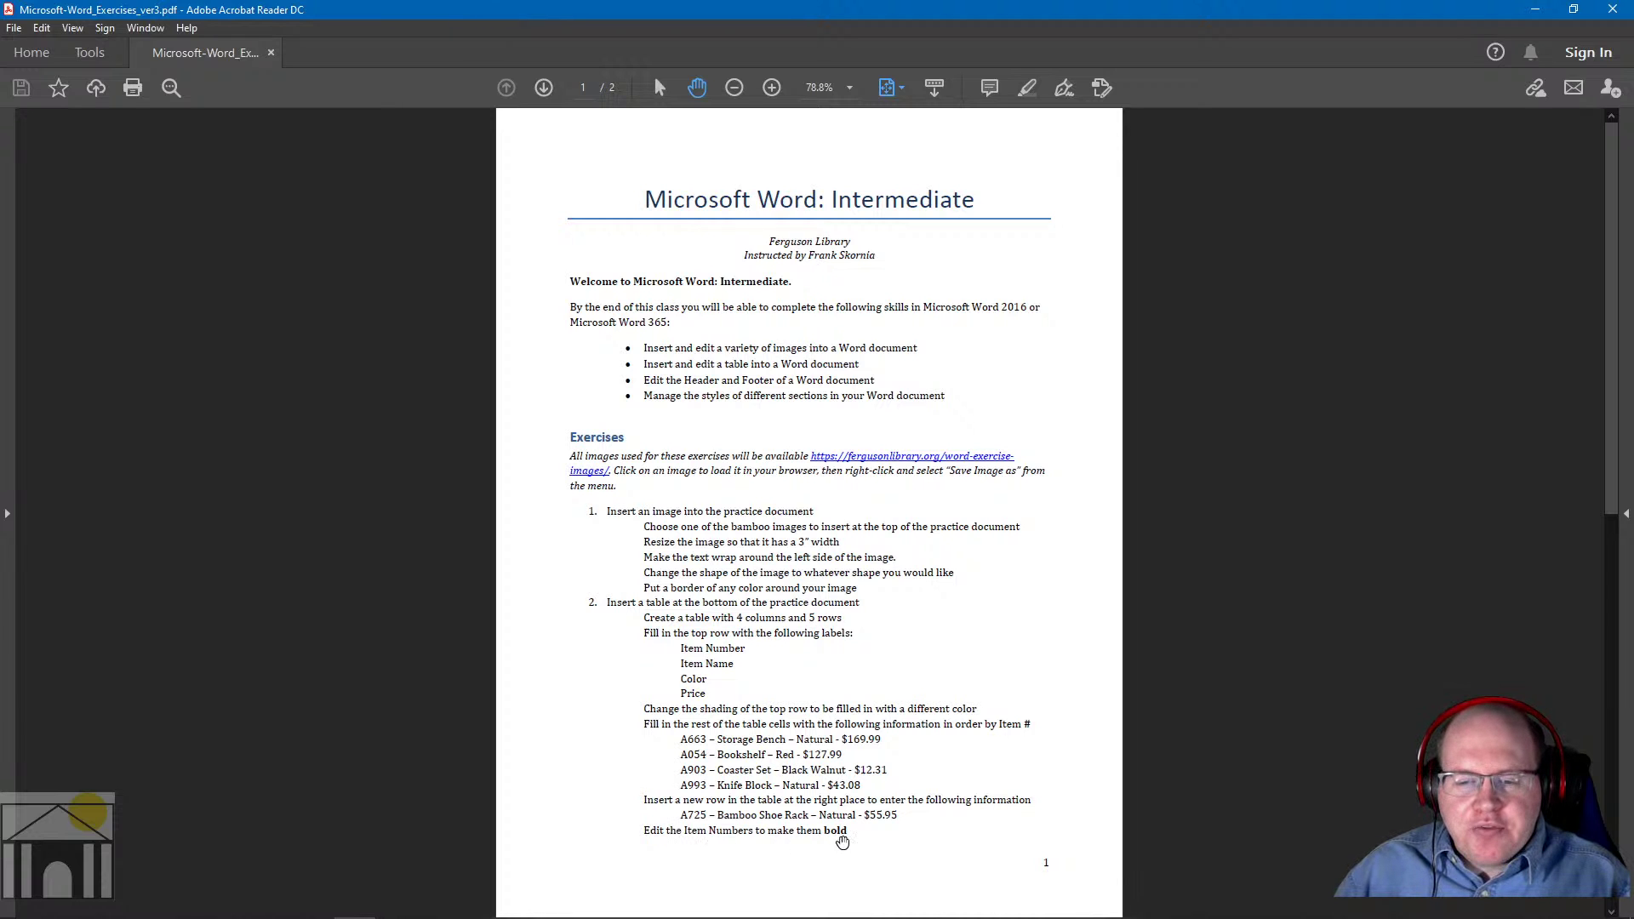
mouse_move(587, 918)
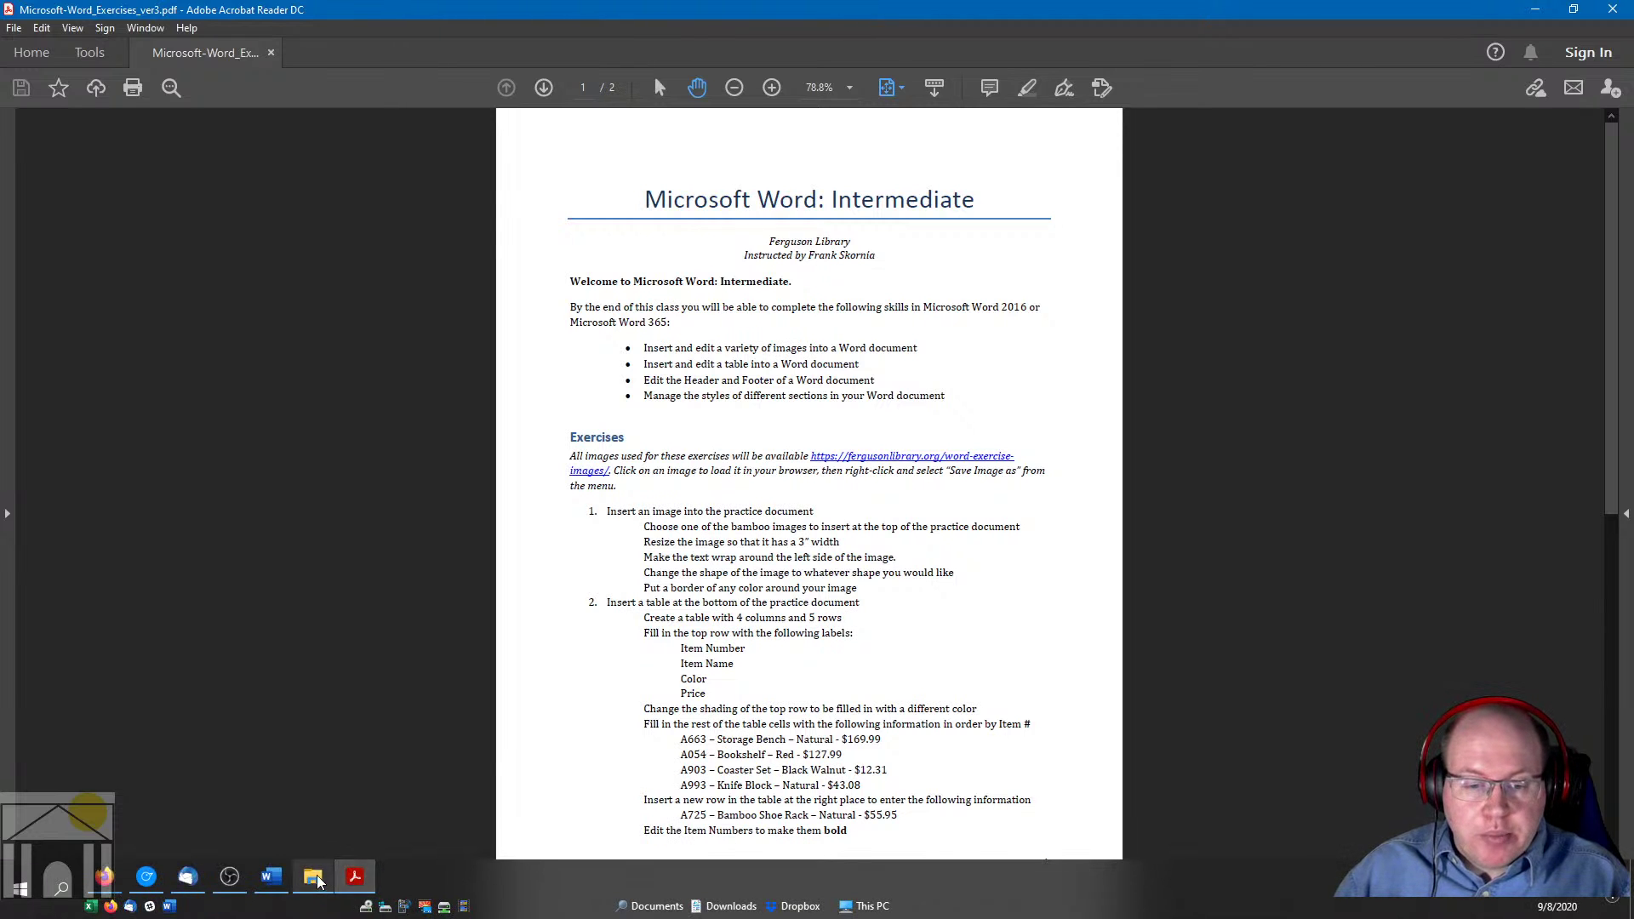
click(272, 877)
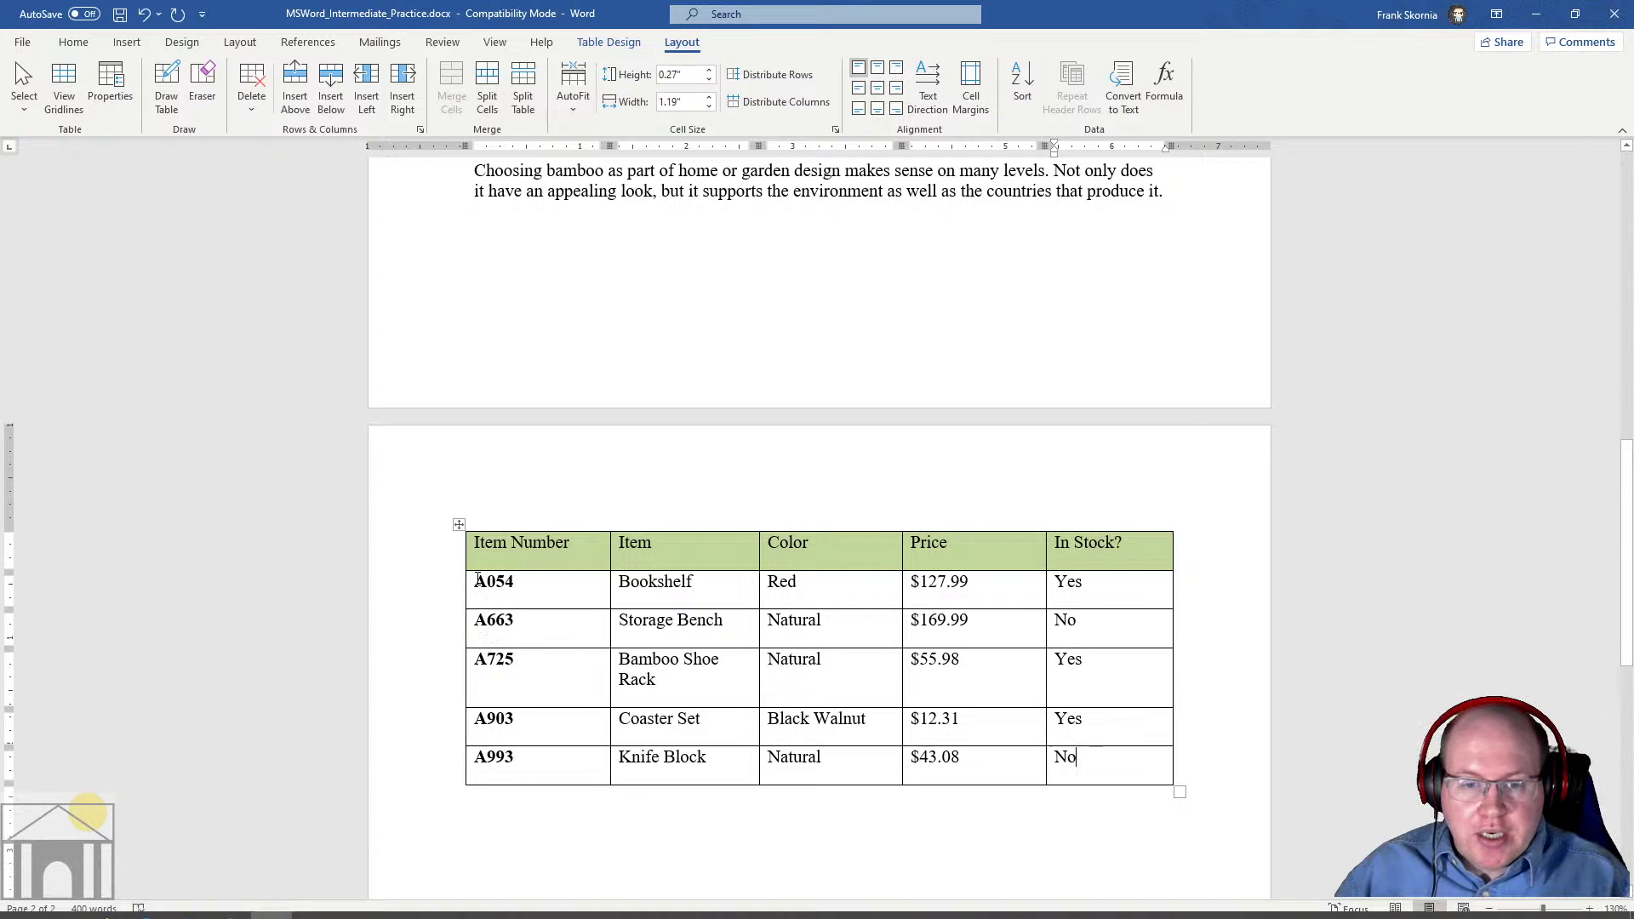
Select item numbers A054 through A993 to check their bold formatting, and clear the selection
drag(479, 579, 503, 724)
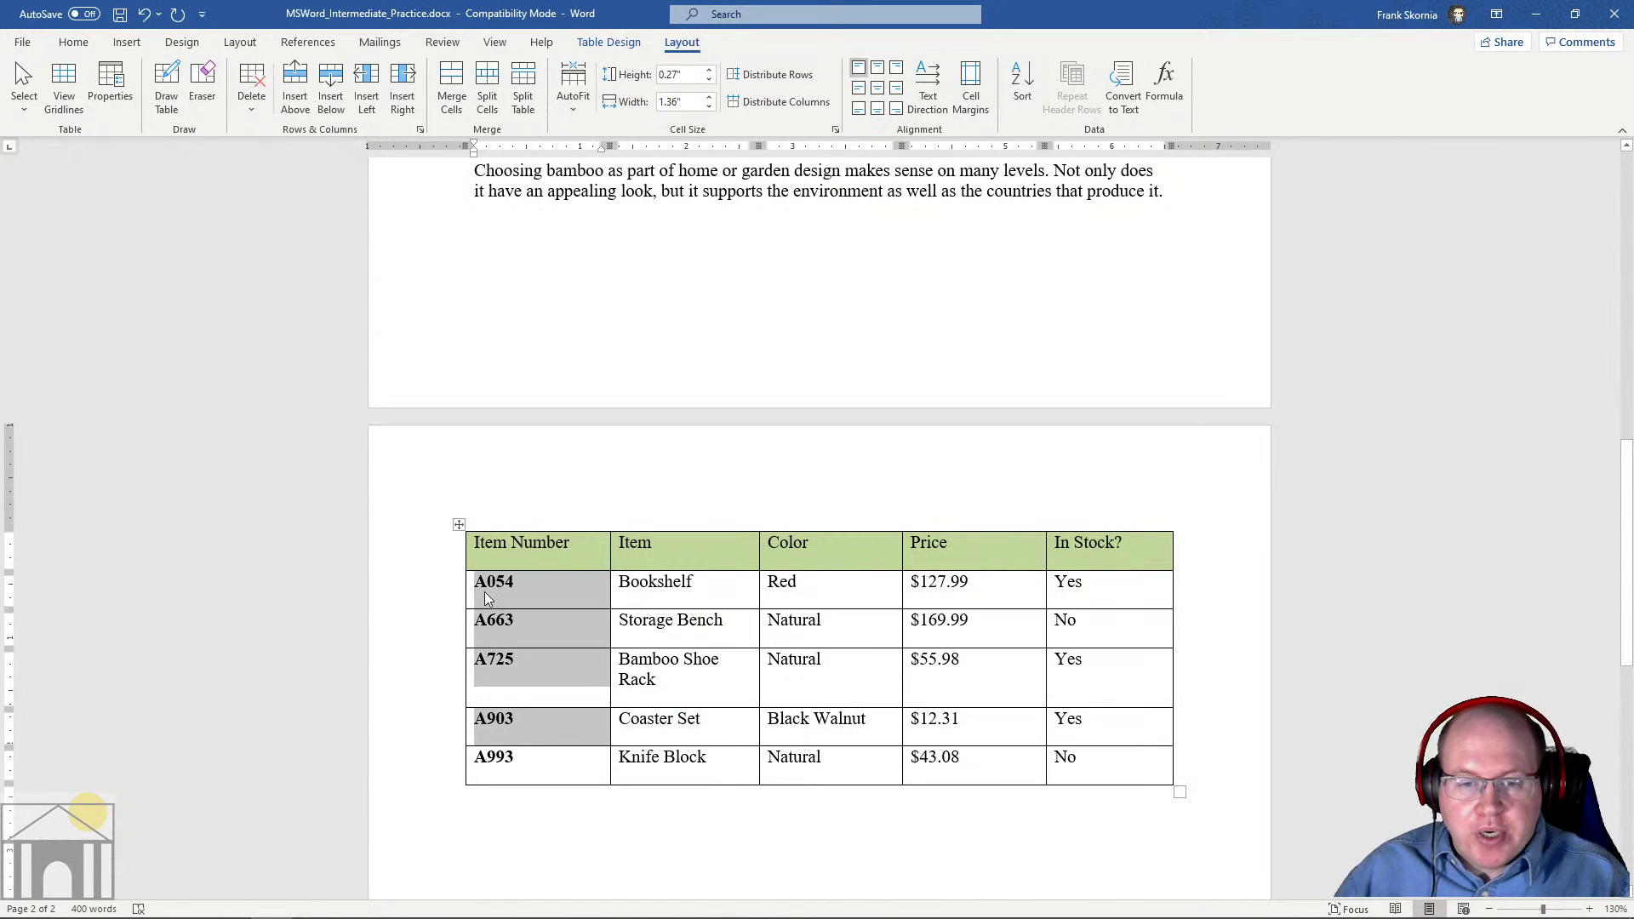
click(484, 583)
drag(477, 581, 498, 766)
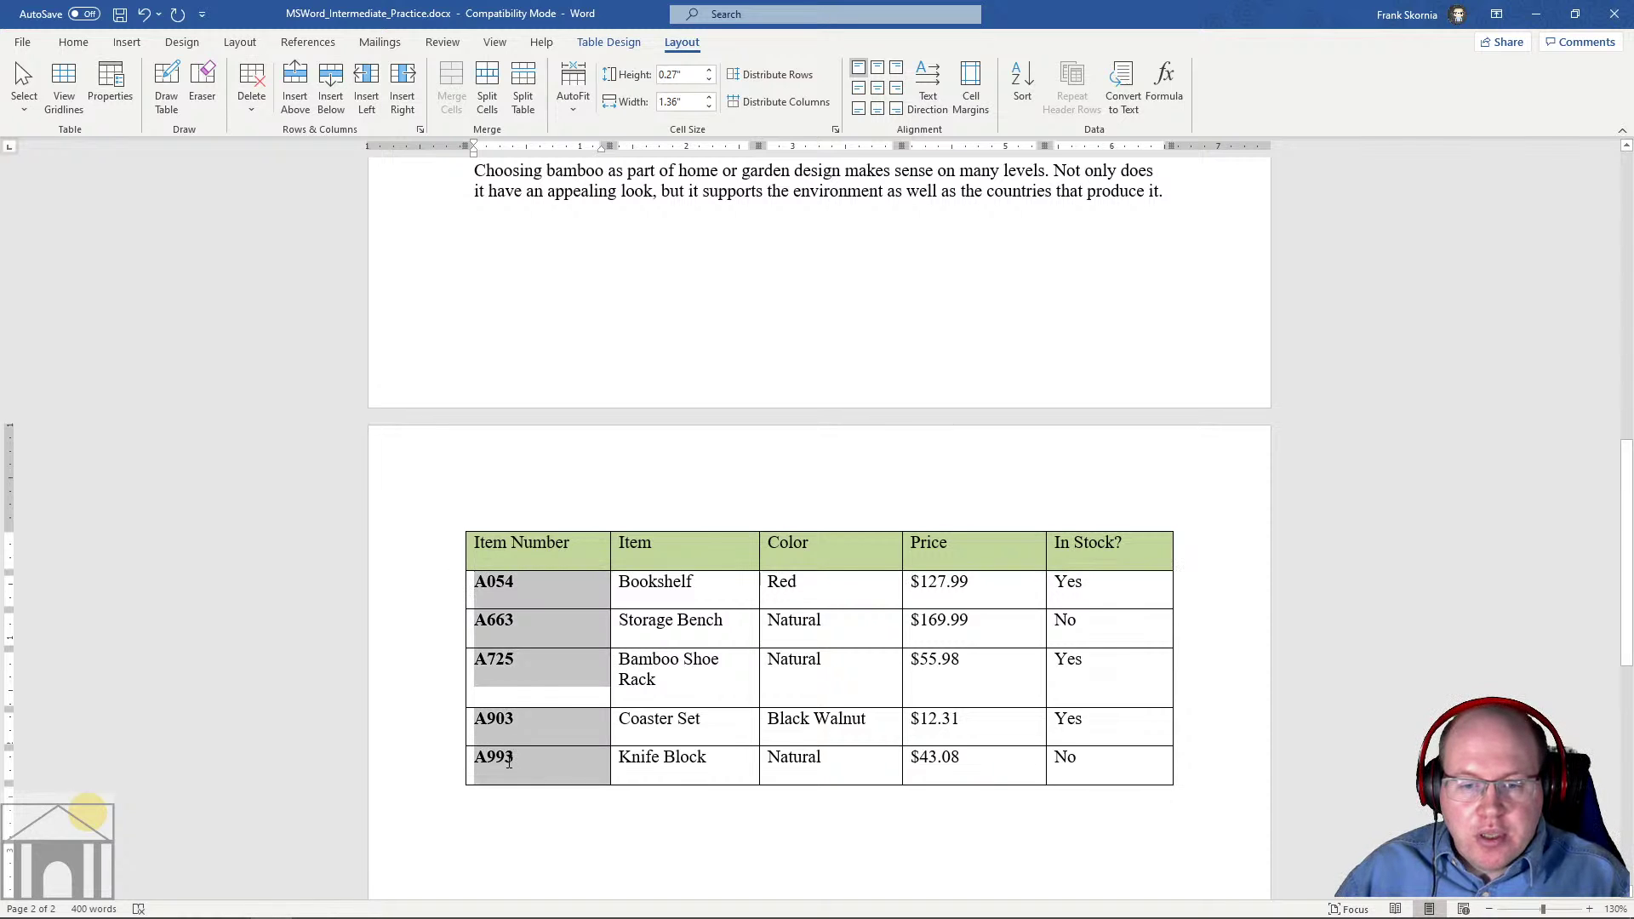
click(74, 42)
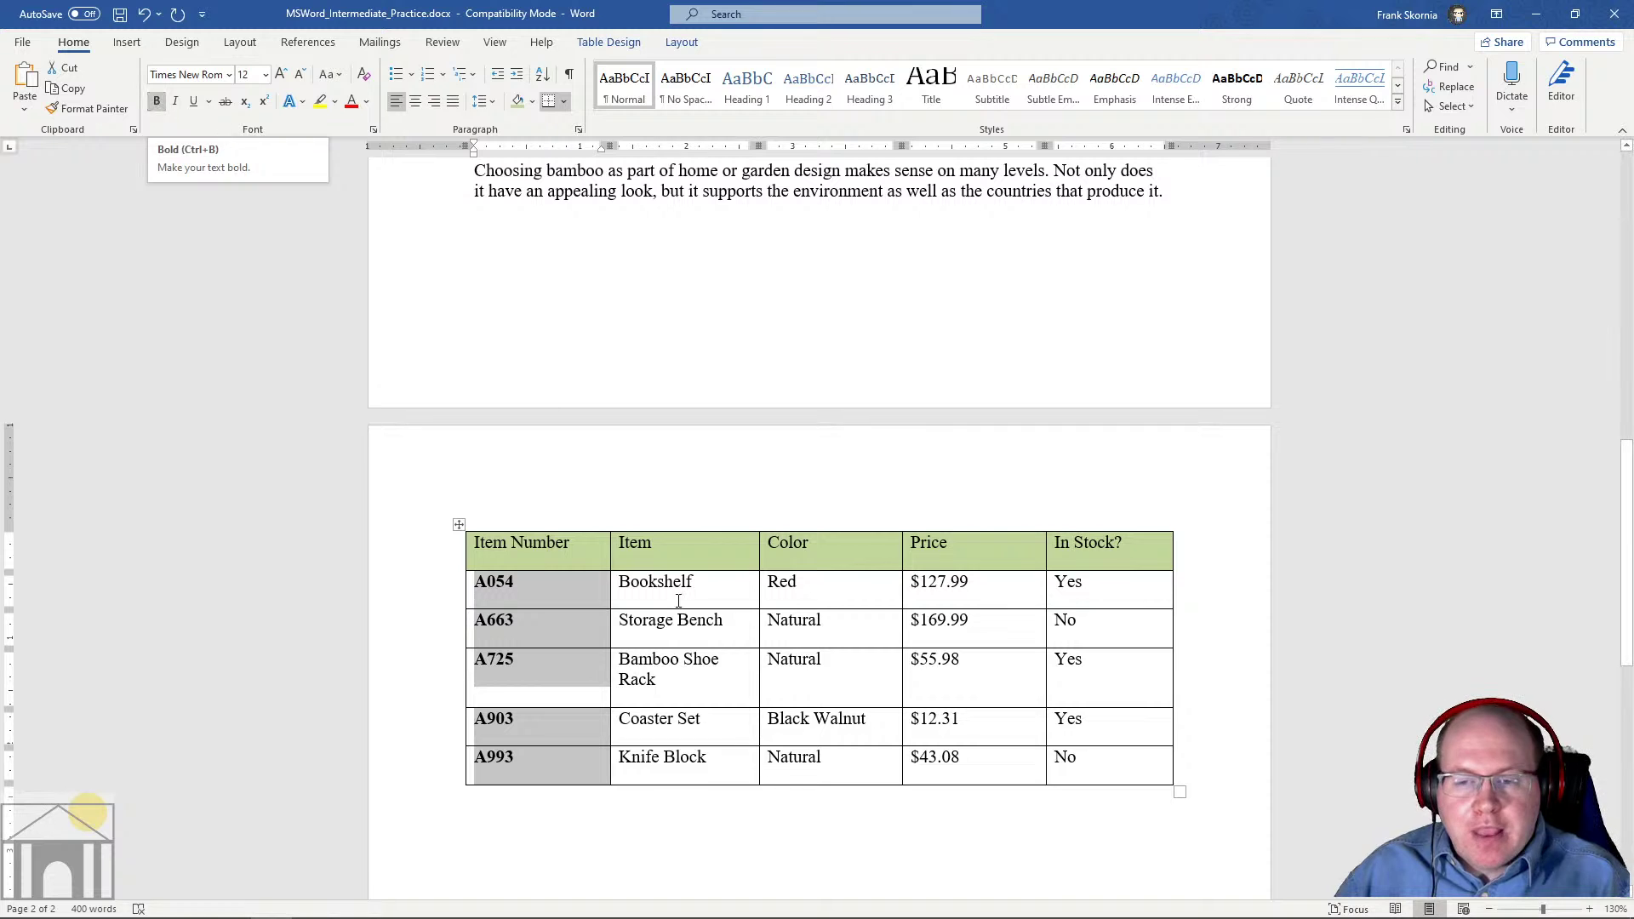
click(733, 662)
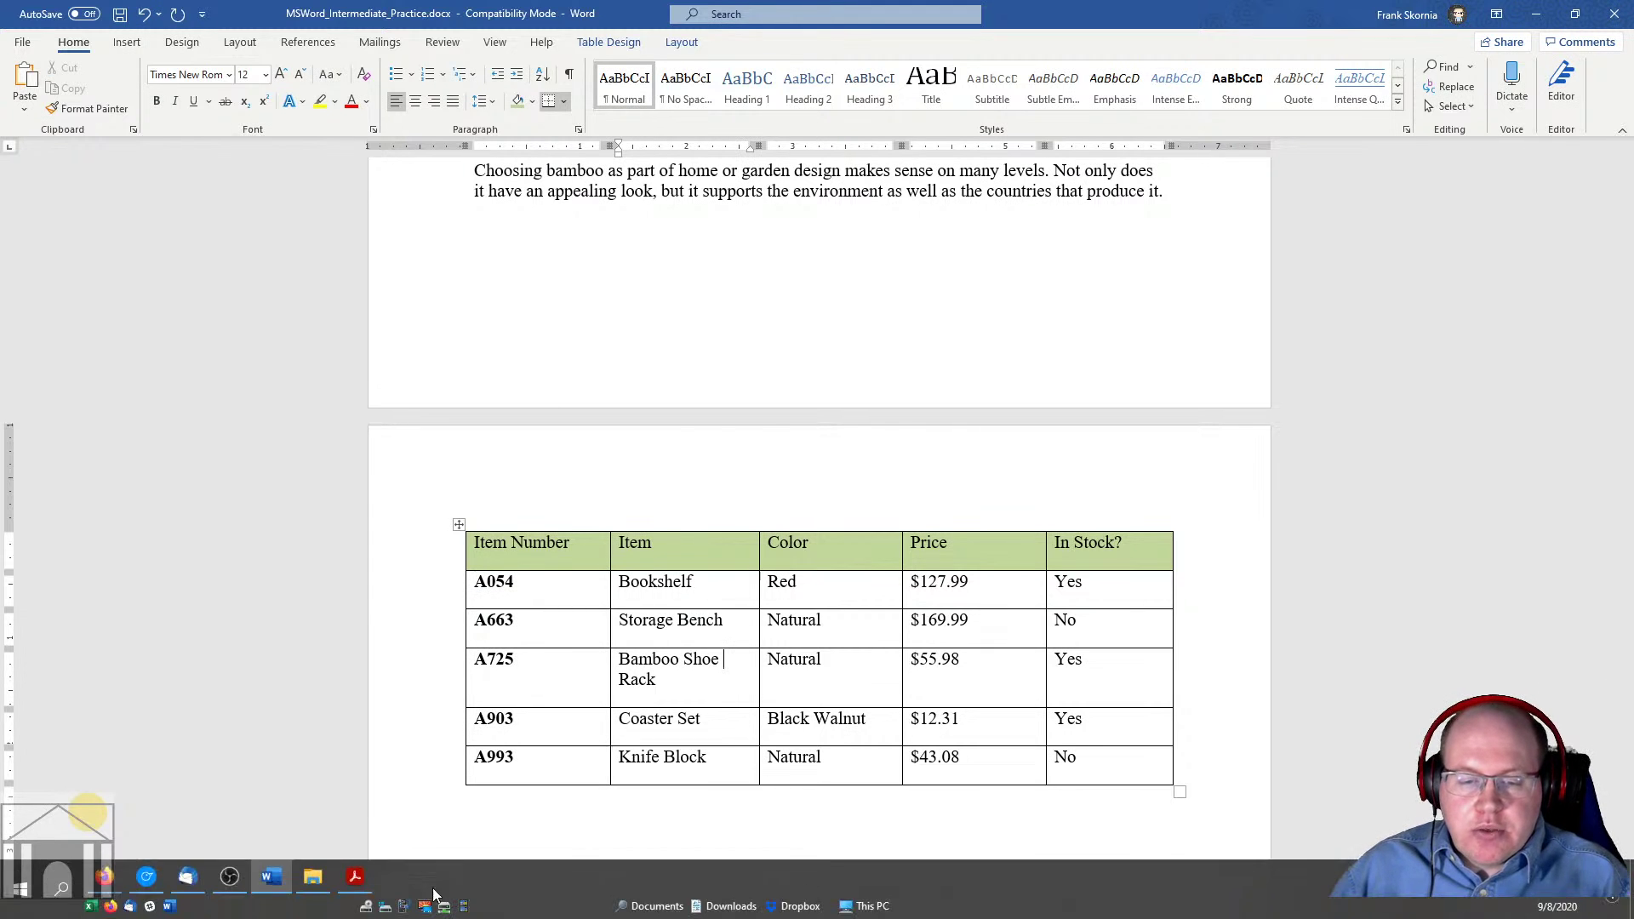
Read the remaining exercises on page 2 of the exercise PDF in Acrobat Reader, and return to Word
click(354, 877)
scroll(841, 578, down, 10)
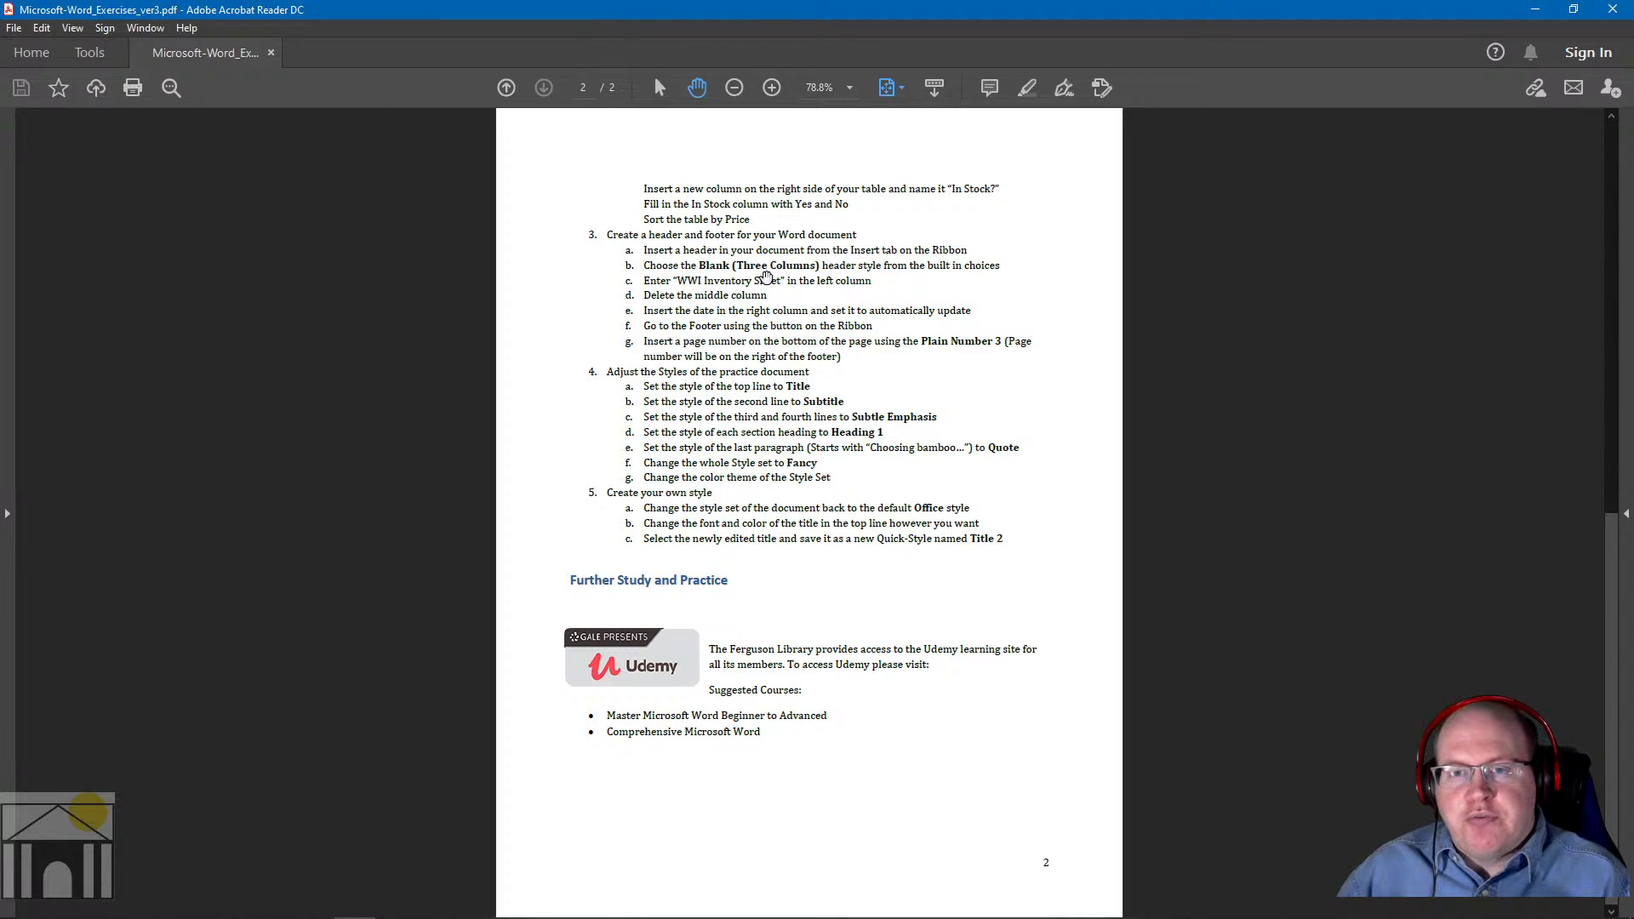
click(280, 885)
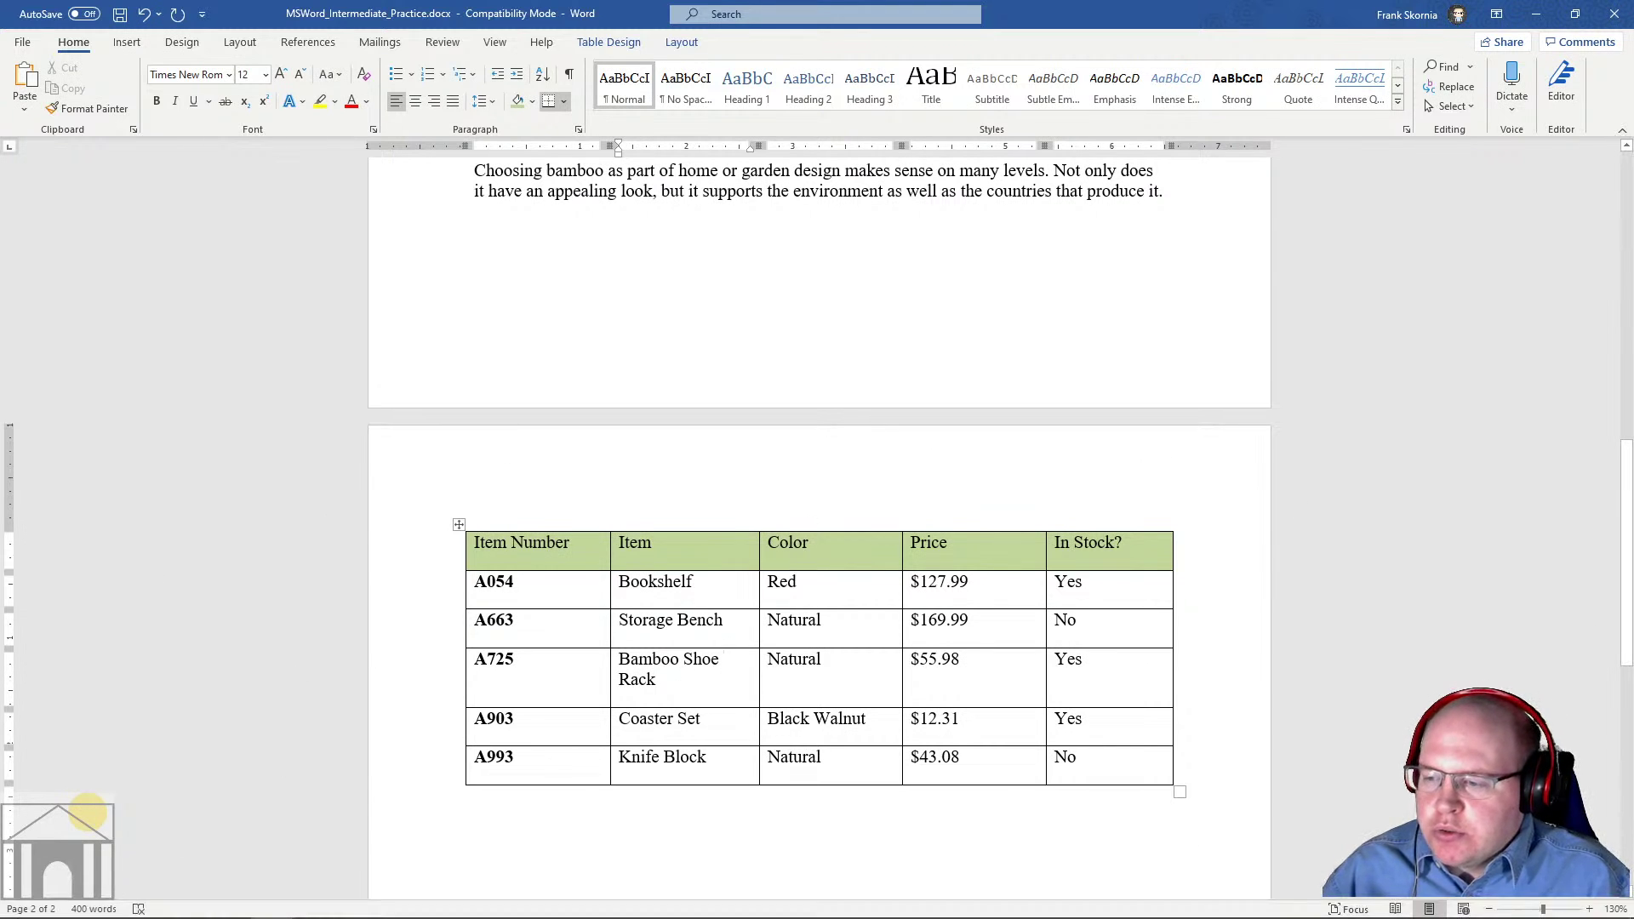
Set the document zoom to 100% and display the pages in Print Layout view
click(1489, 907)
click(1488, 907)
click(1489, 907)
click(1489, 908)
click(1489, 907)
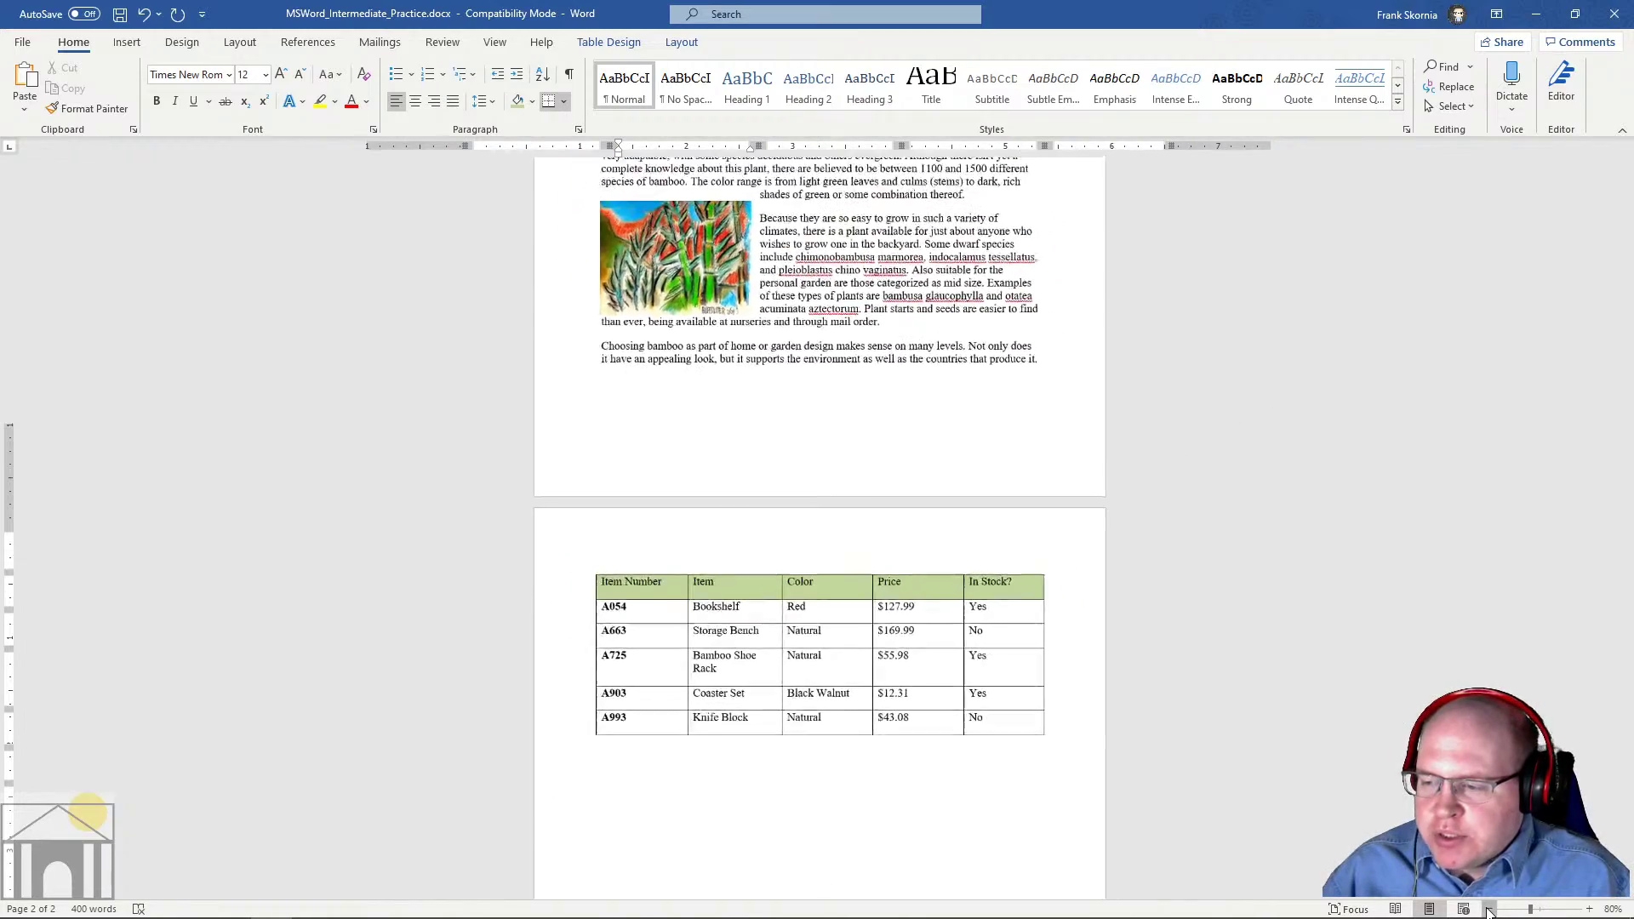
click(1488, 908)
click(1588, 909)
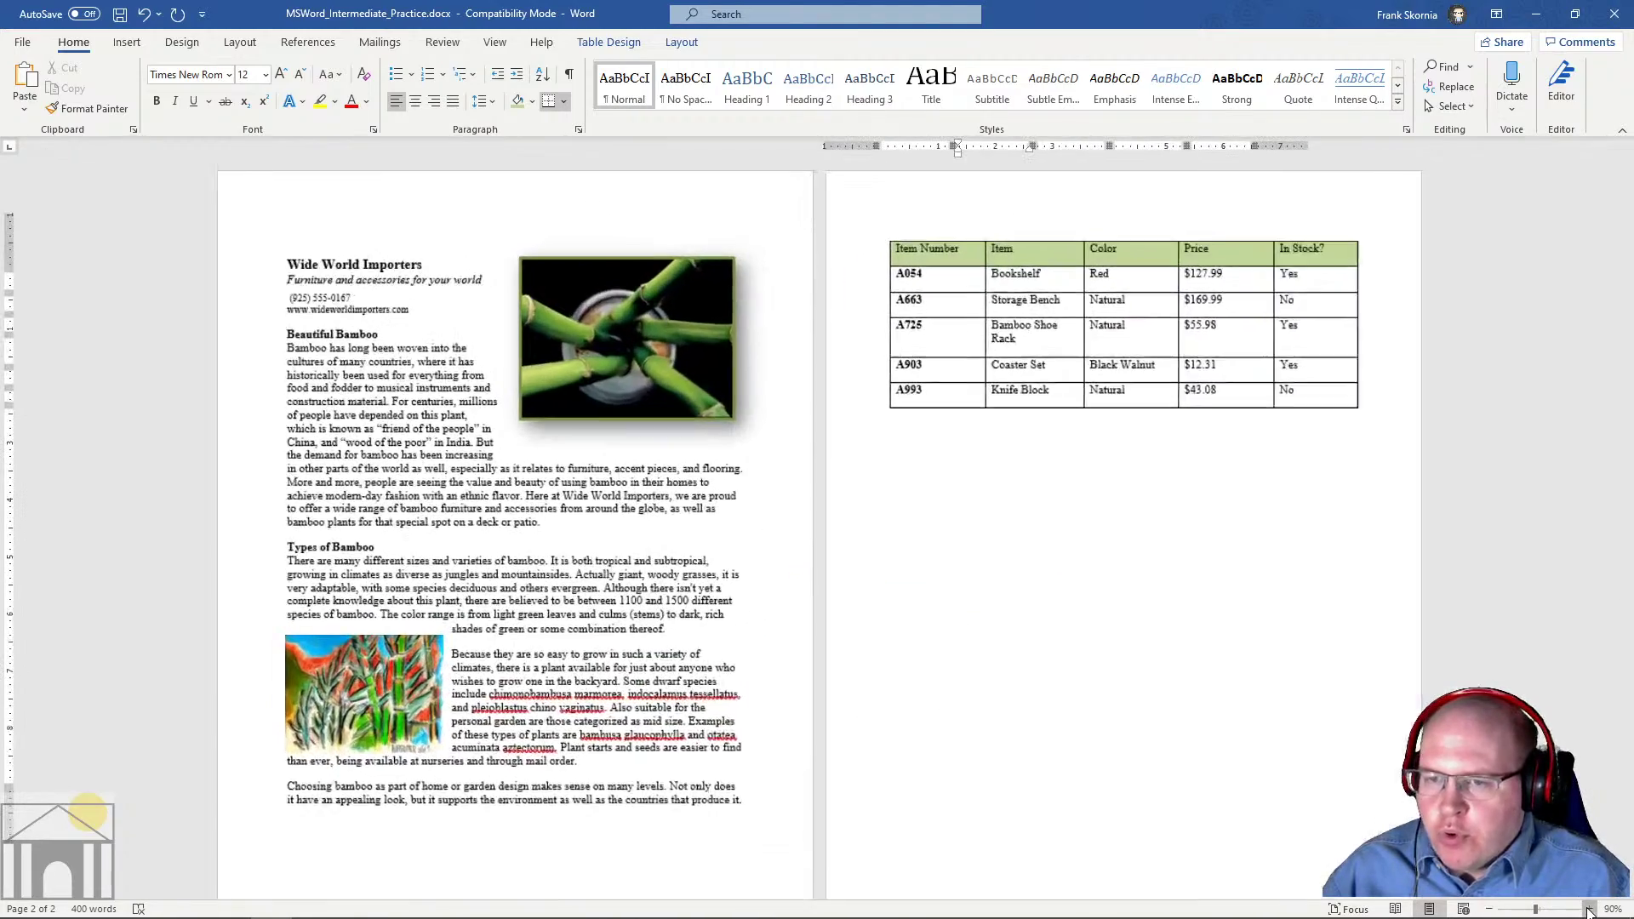
click(1589, 909)
click(1588, 909)
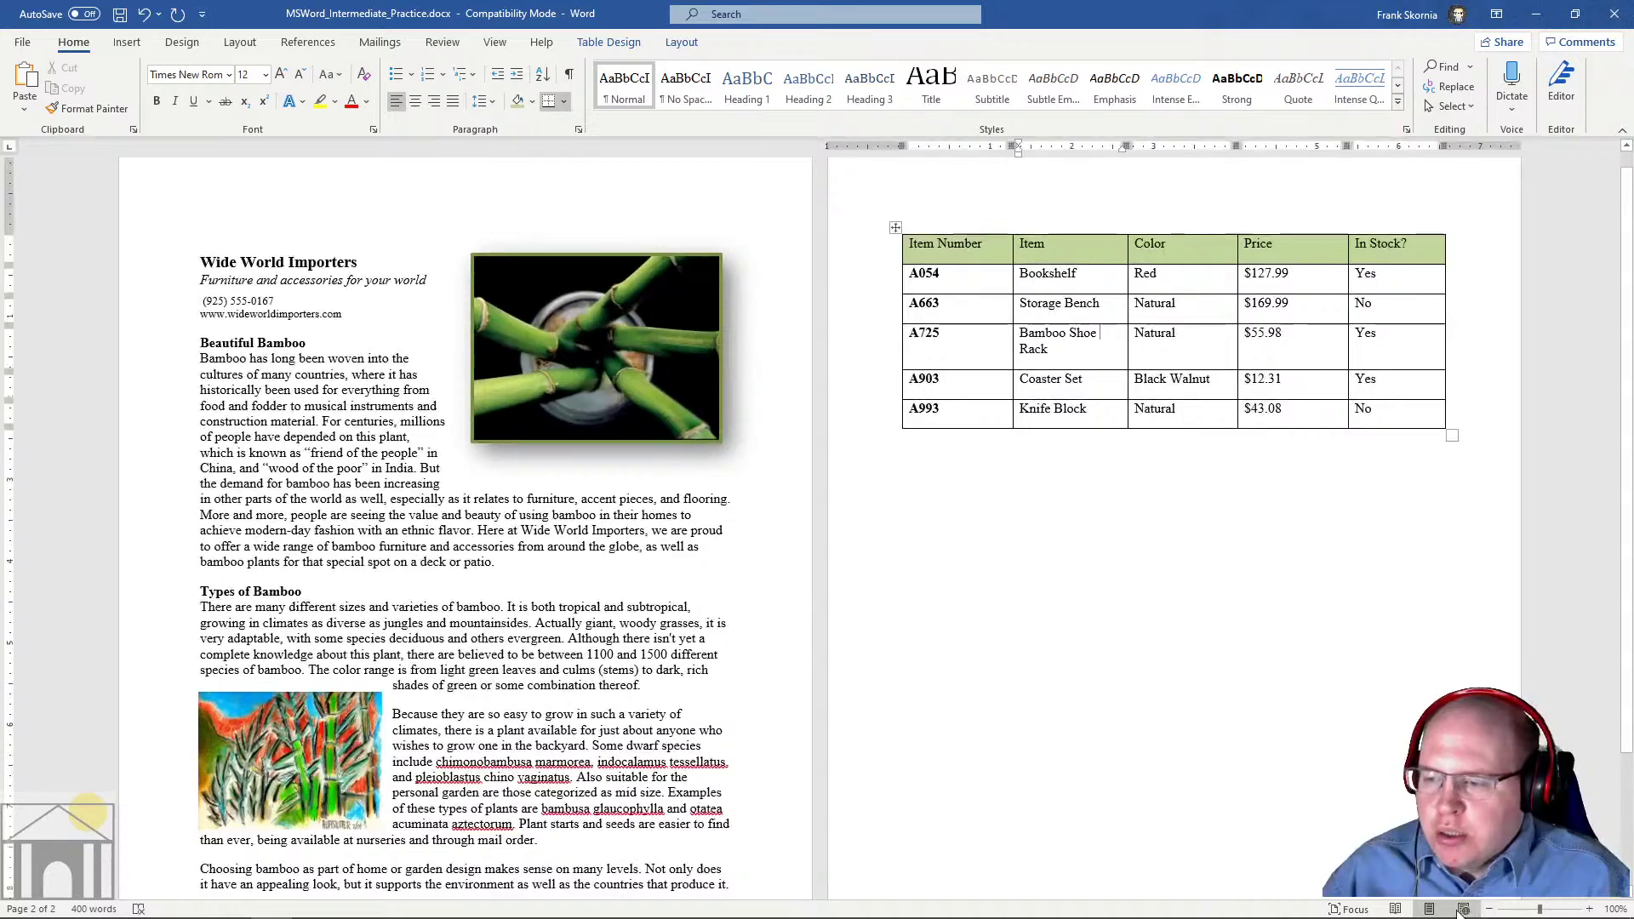
click(1463, 909)
click(1429, 909)
Review the practice document from its title on page 1 to the product table on page 2
scroll(1137, 606, up, 15)
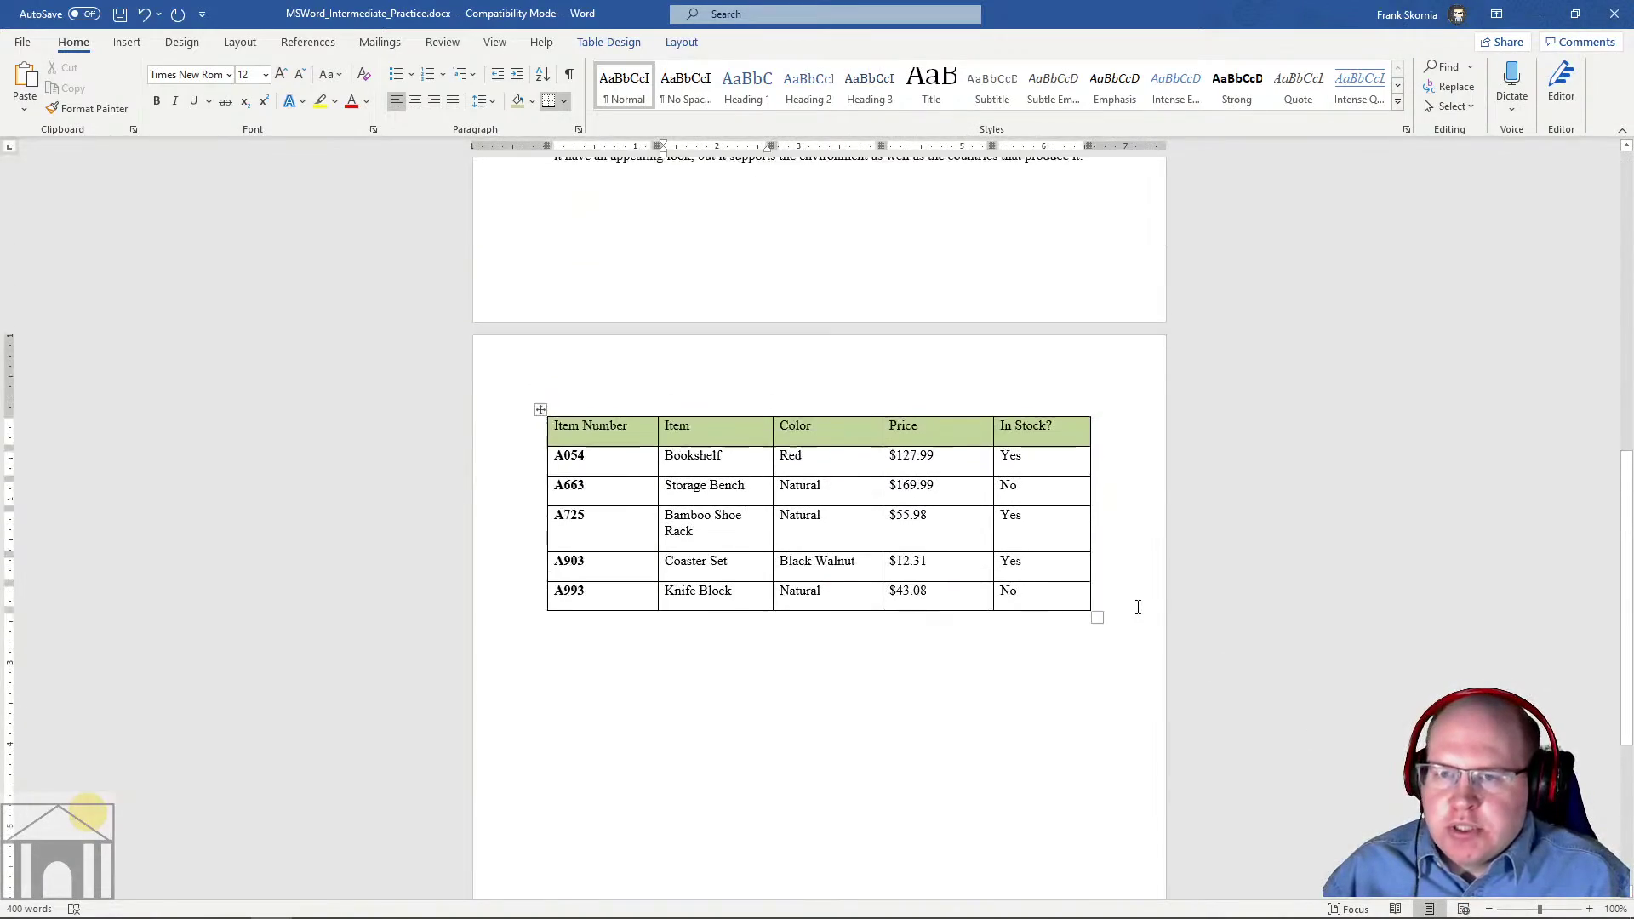
scroll(721, 893, down, 5)
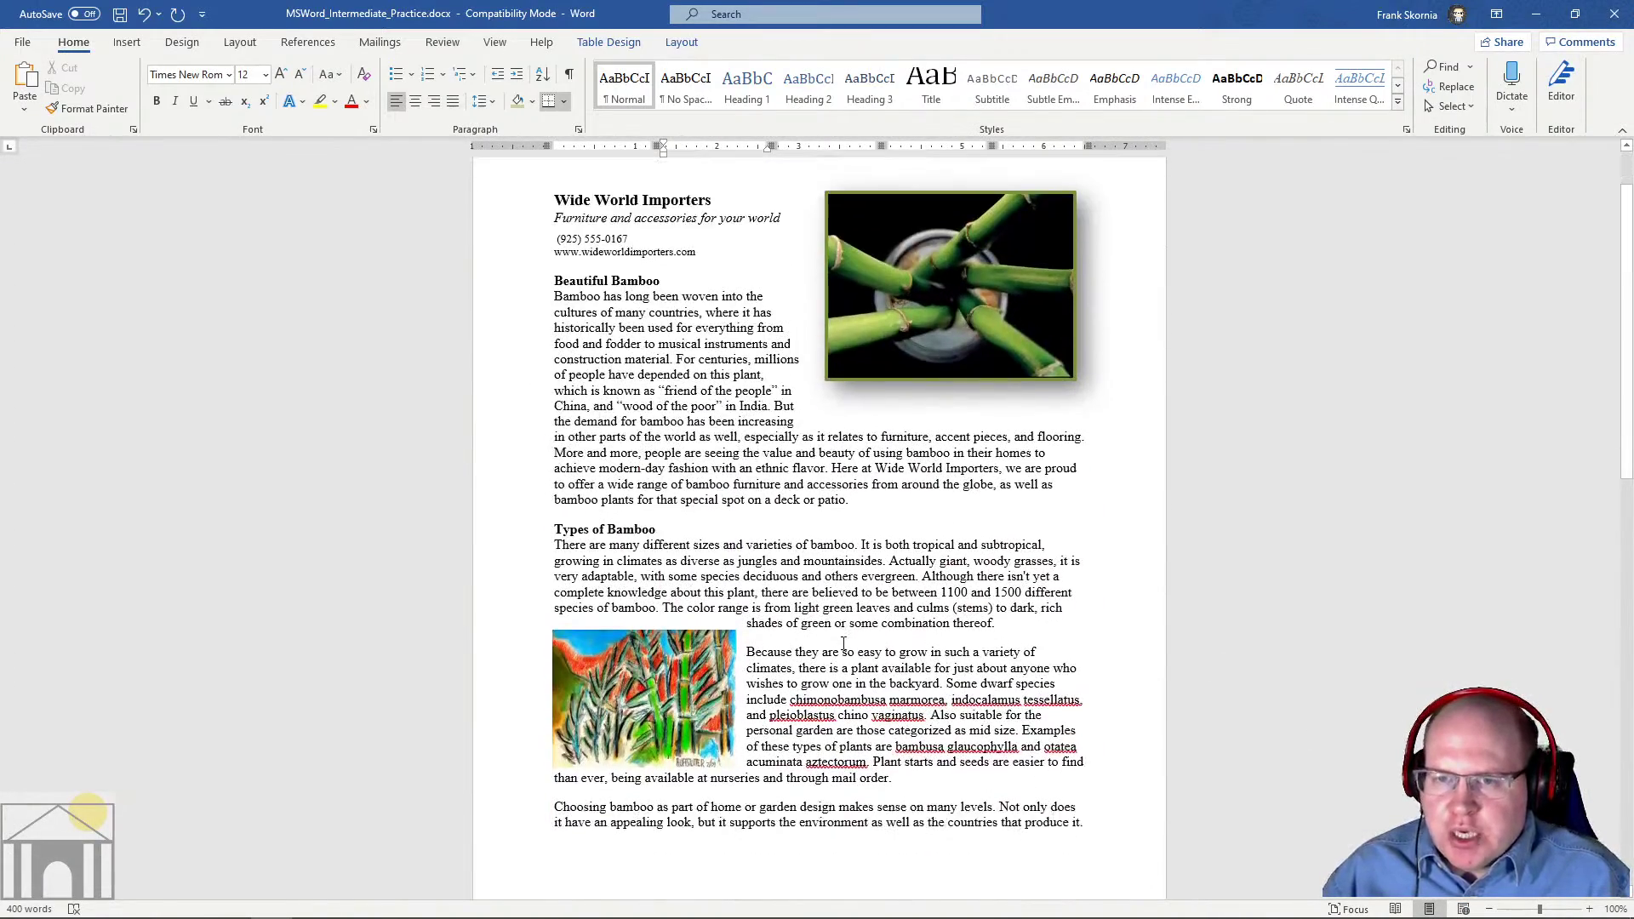
scroll(798, 462, up, 4)
scroll(797, 462, down, 1)
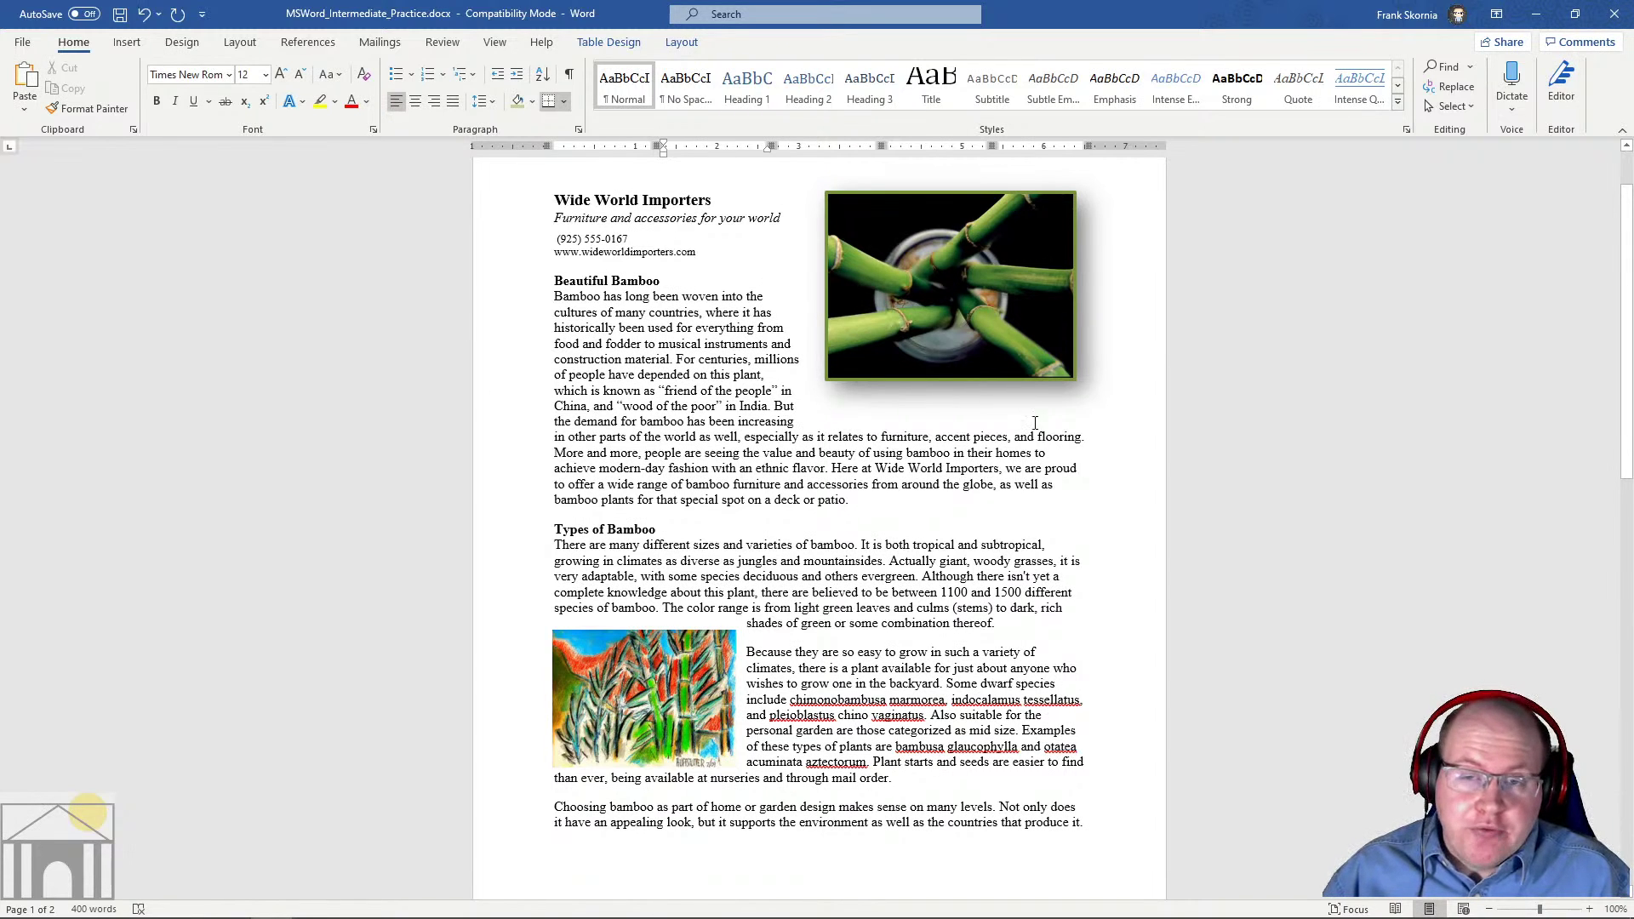
scroll(724, 470, up, 2)
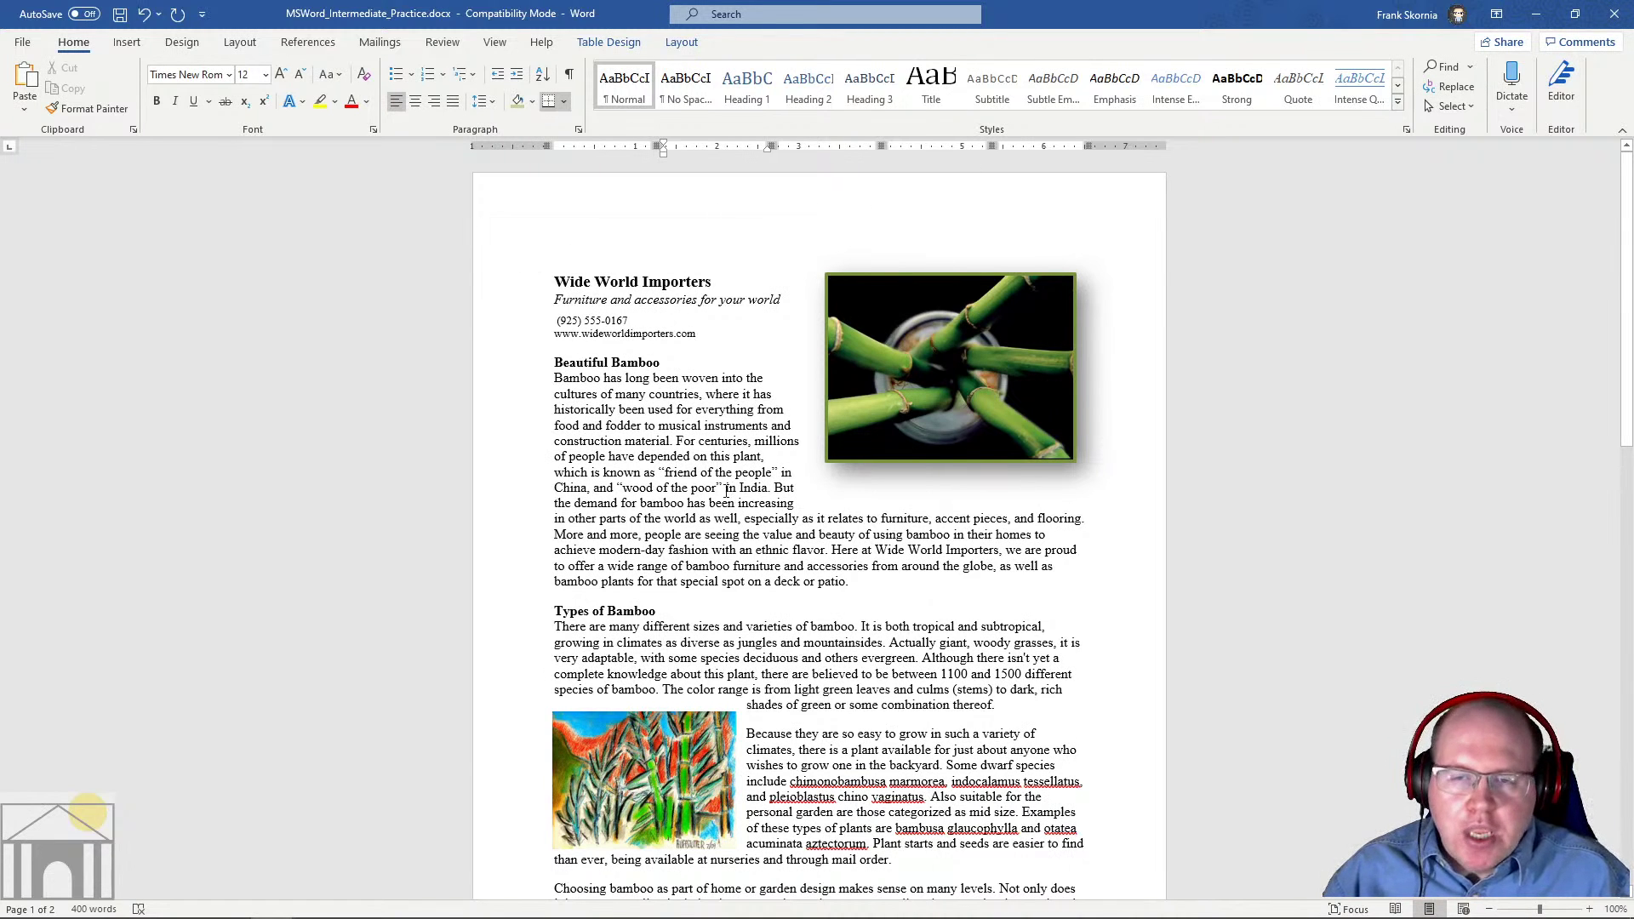
scroll(726, 489, down, 4)
scroll(737, 709, down, 1)
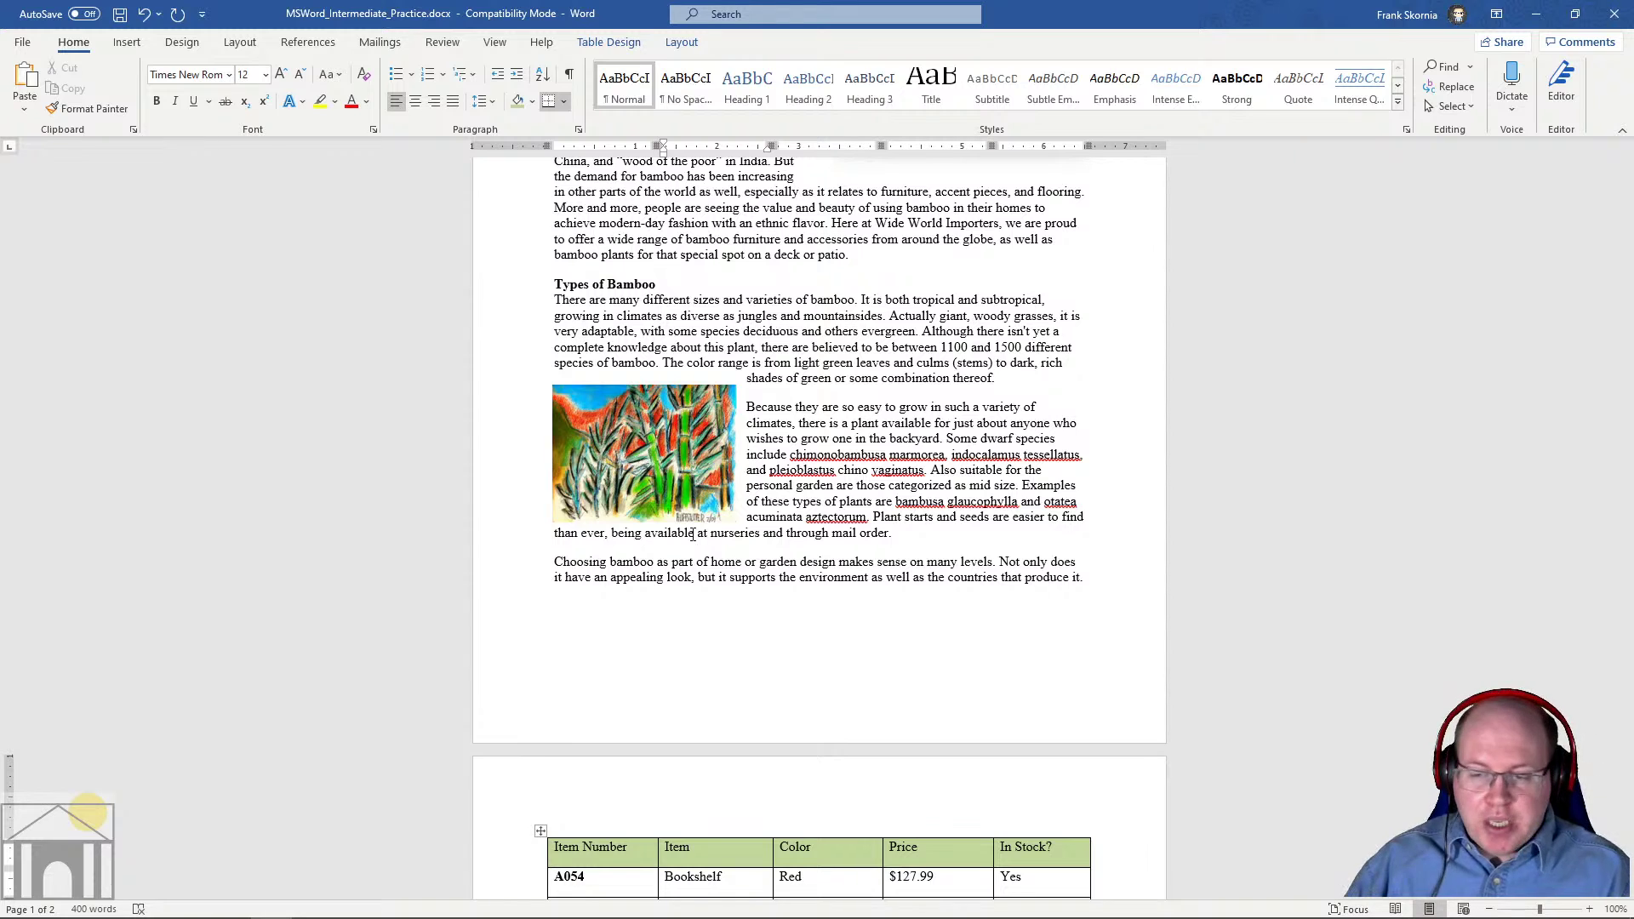
Check the header and footer exercise in the PDF in Acrobat Reader, and return to Word
click(355, 875)
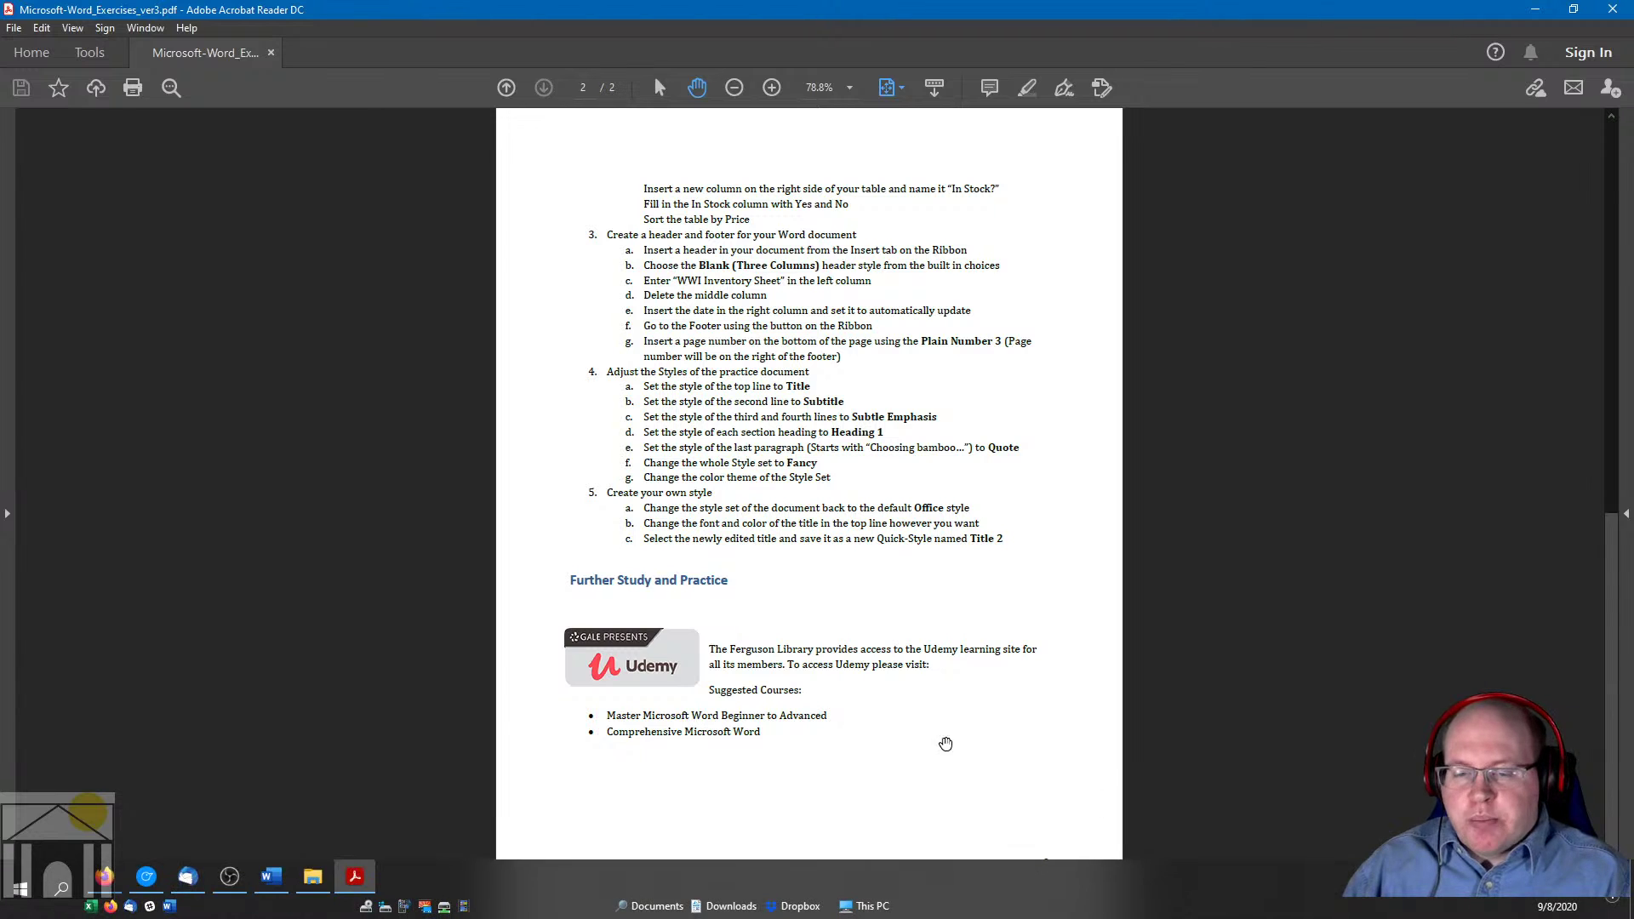
click(284, 890)
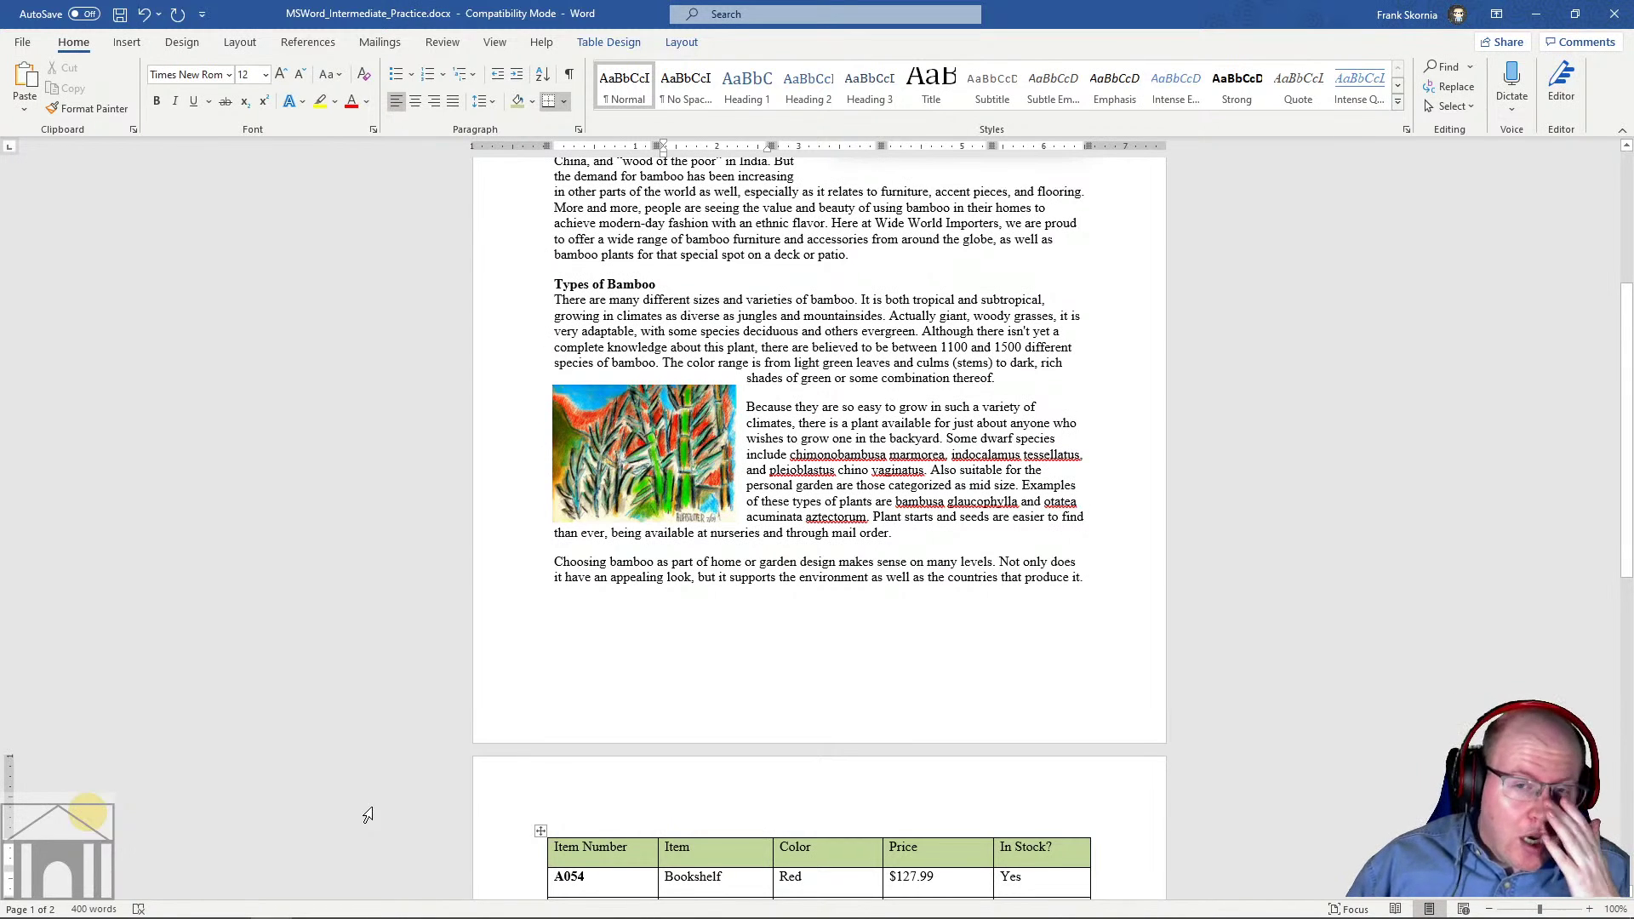
Insert a header in the practice document using the built-in Blank (Three Columns) style
scroll(367, 815, up, 7)
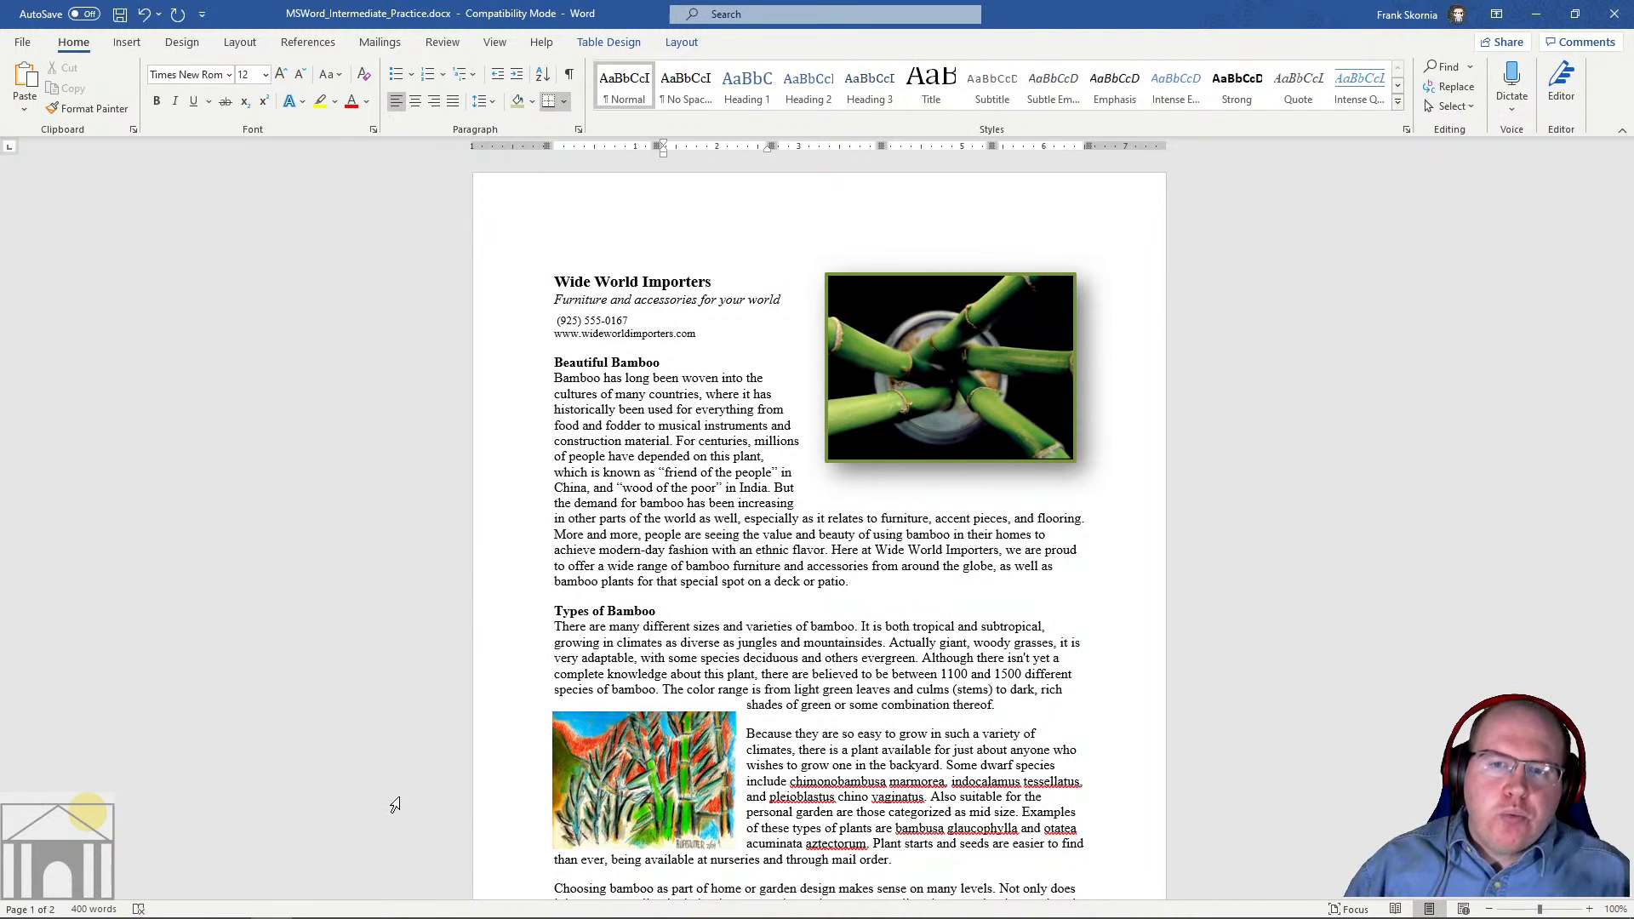
click(716, 518)
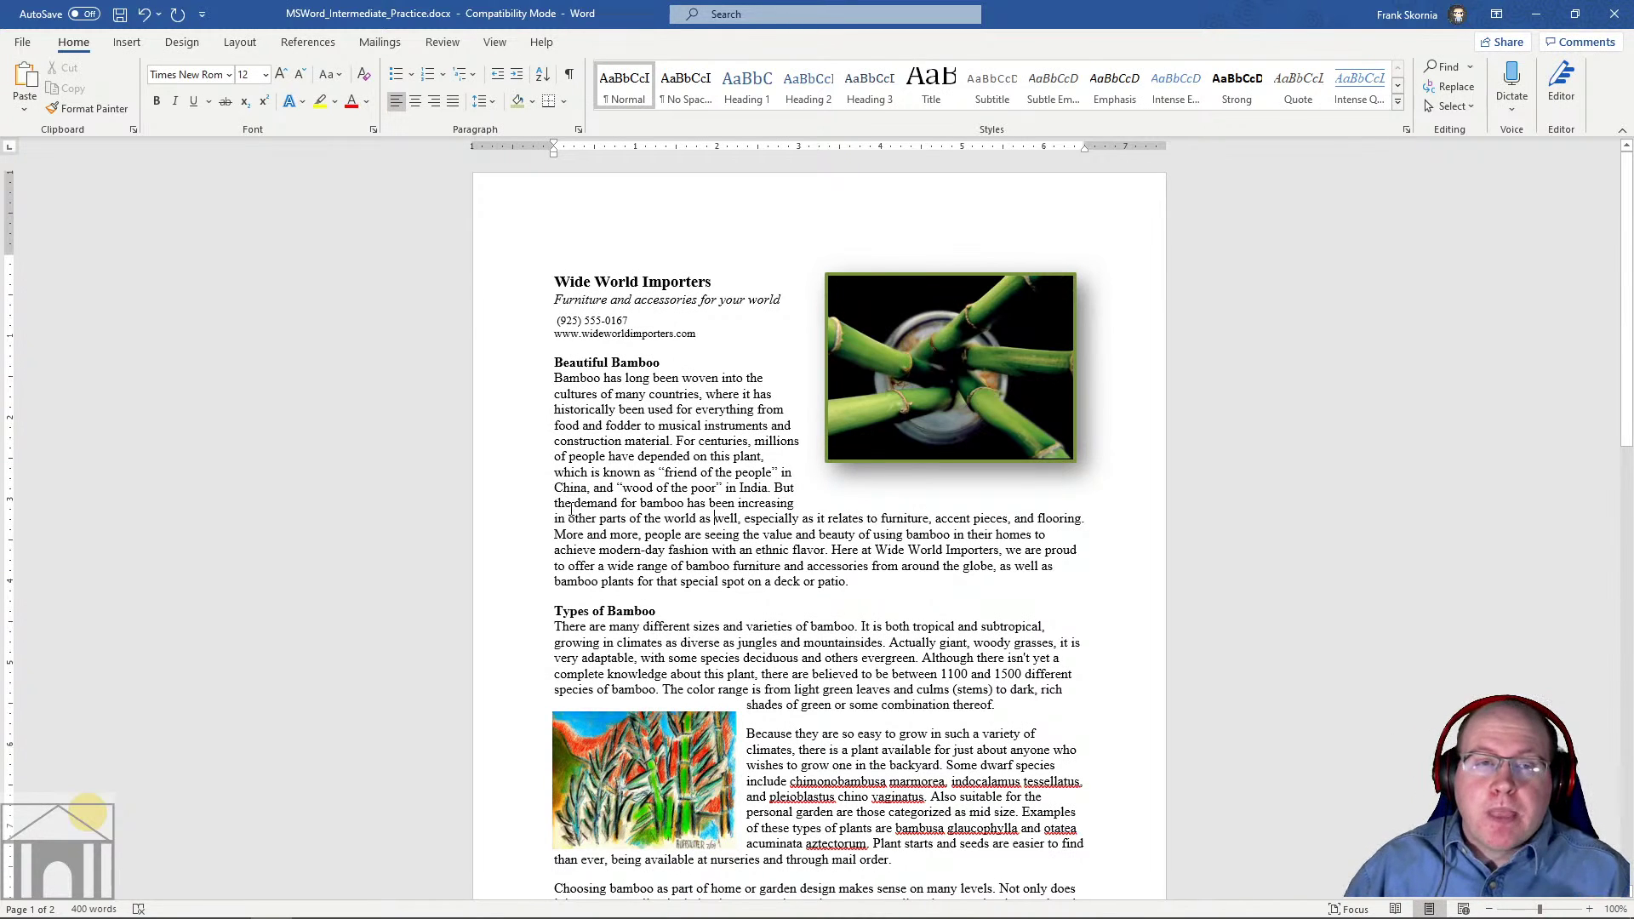
click(126, 44)
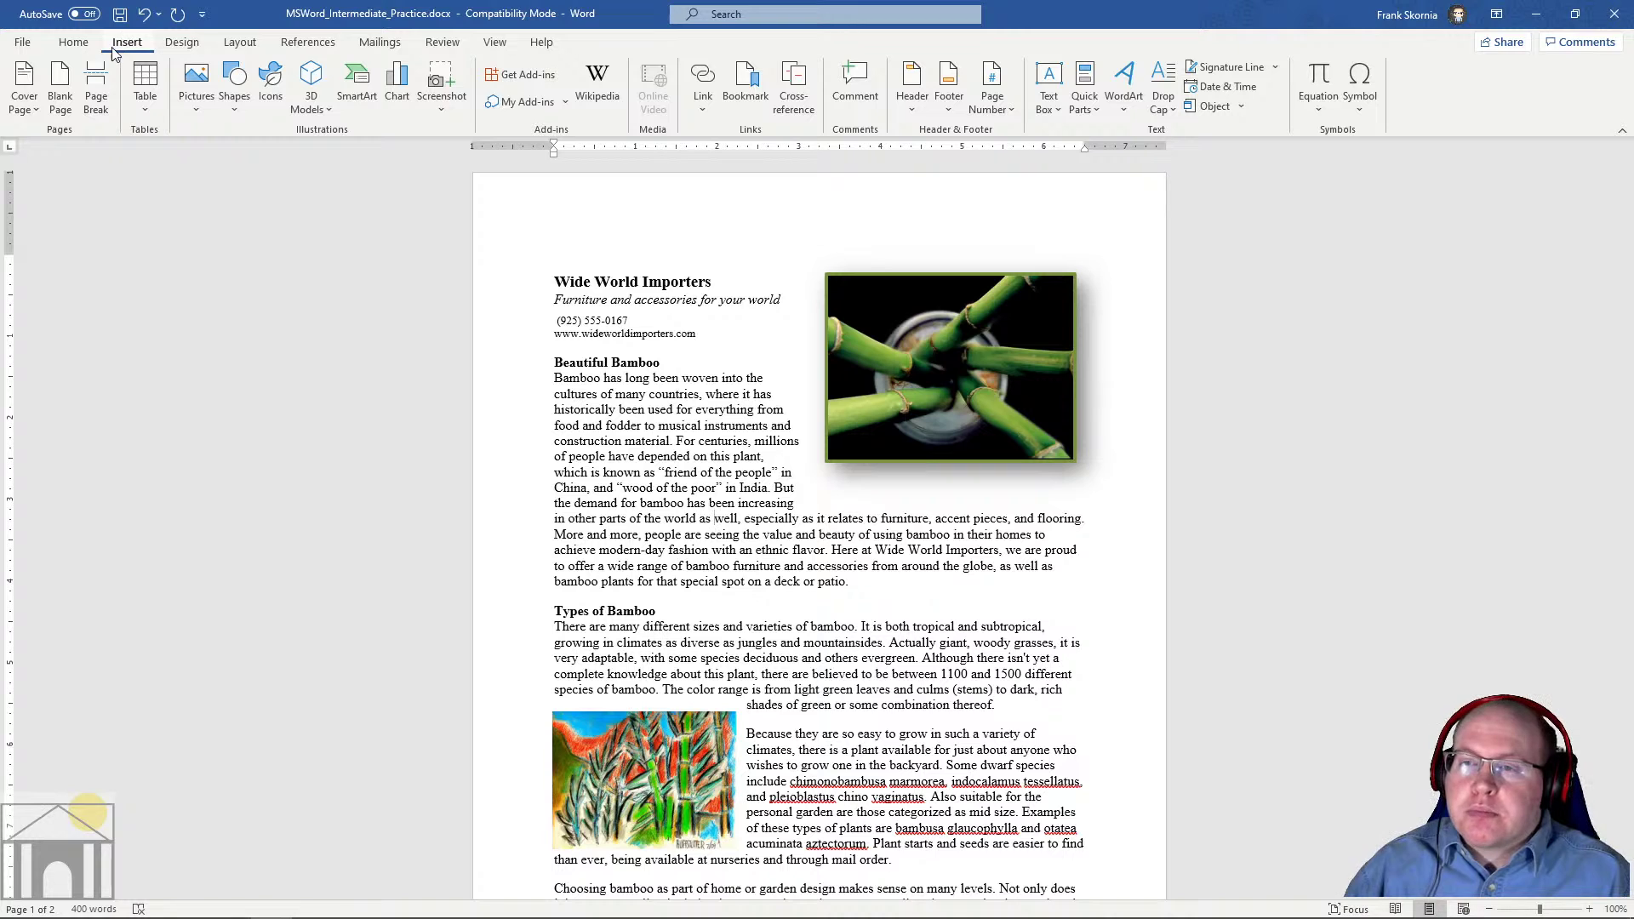
click(915, 108)
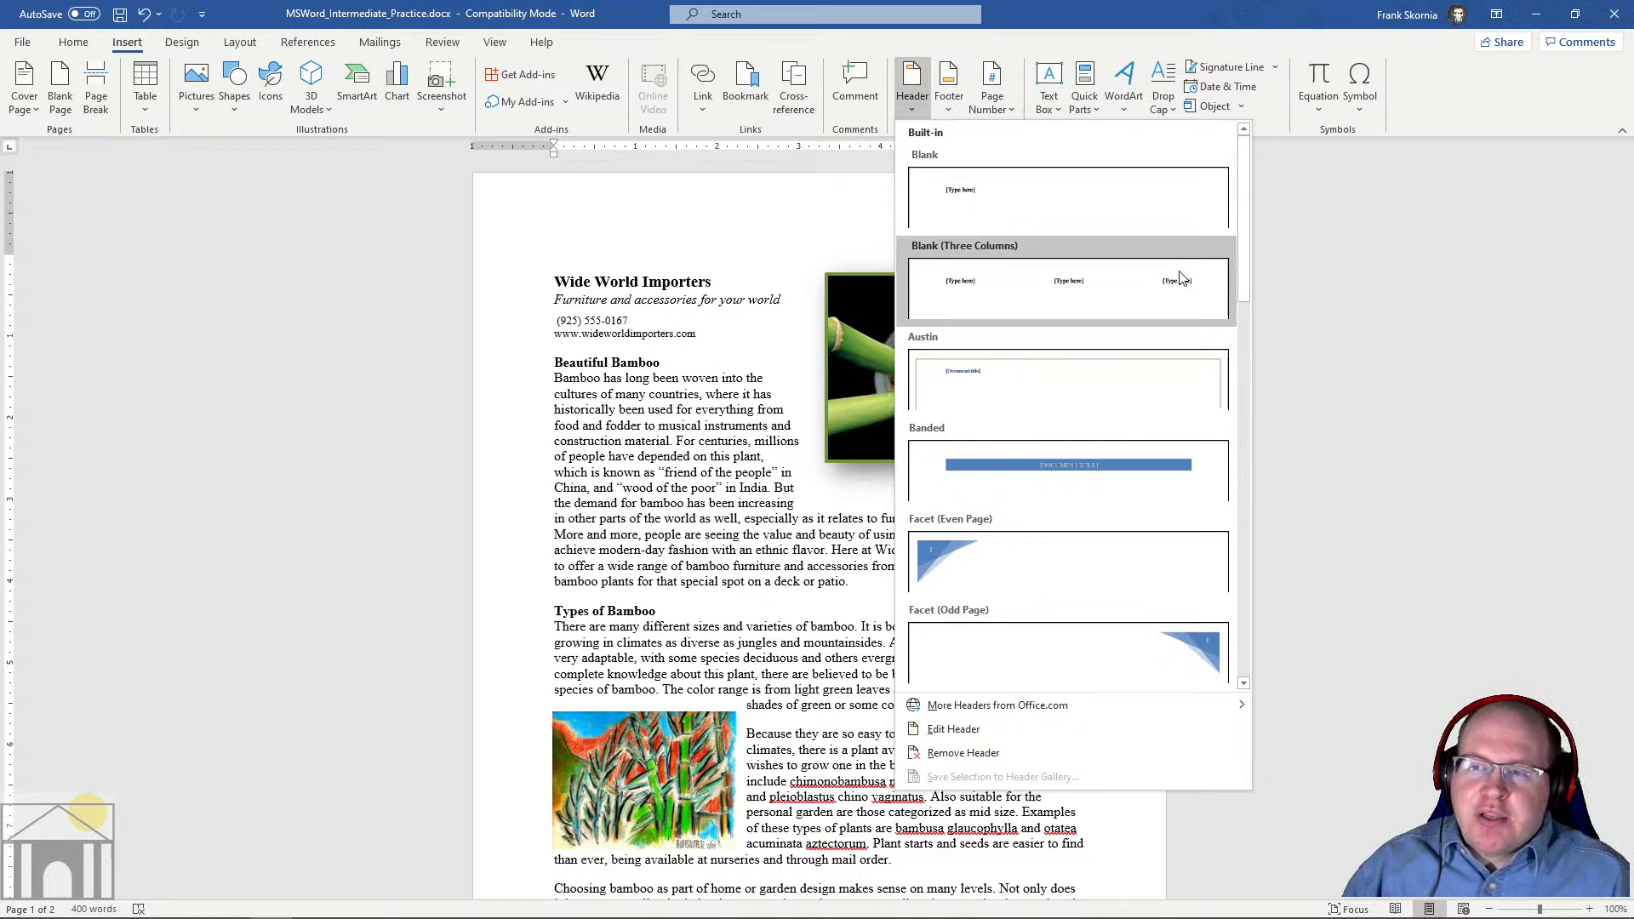
drag(1243, 228, 1280, 174)
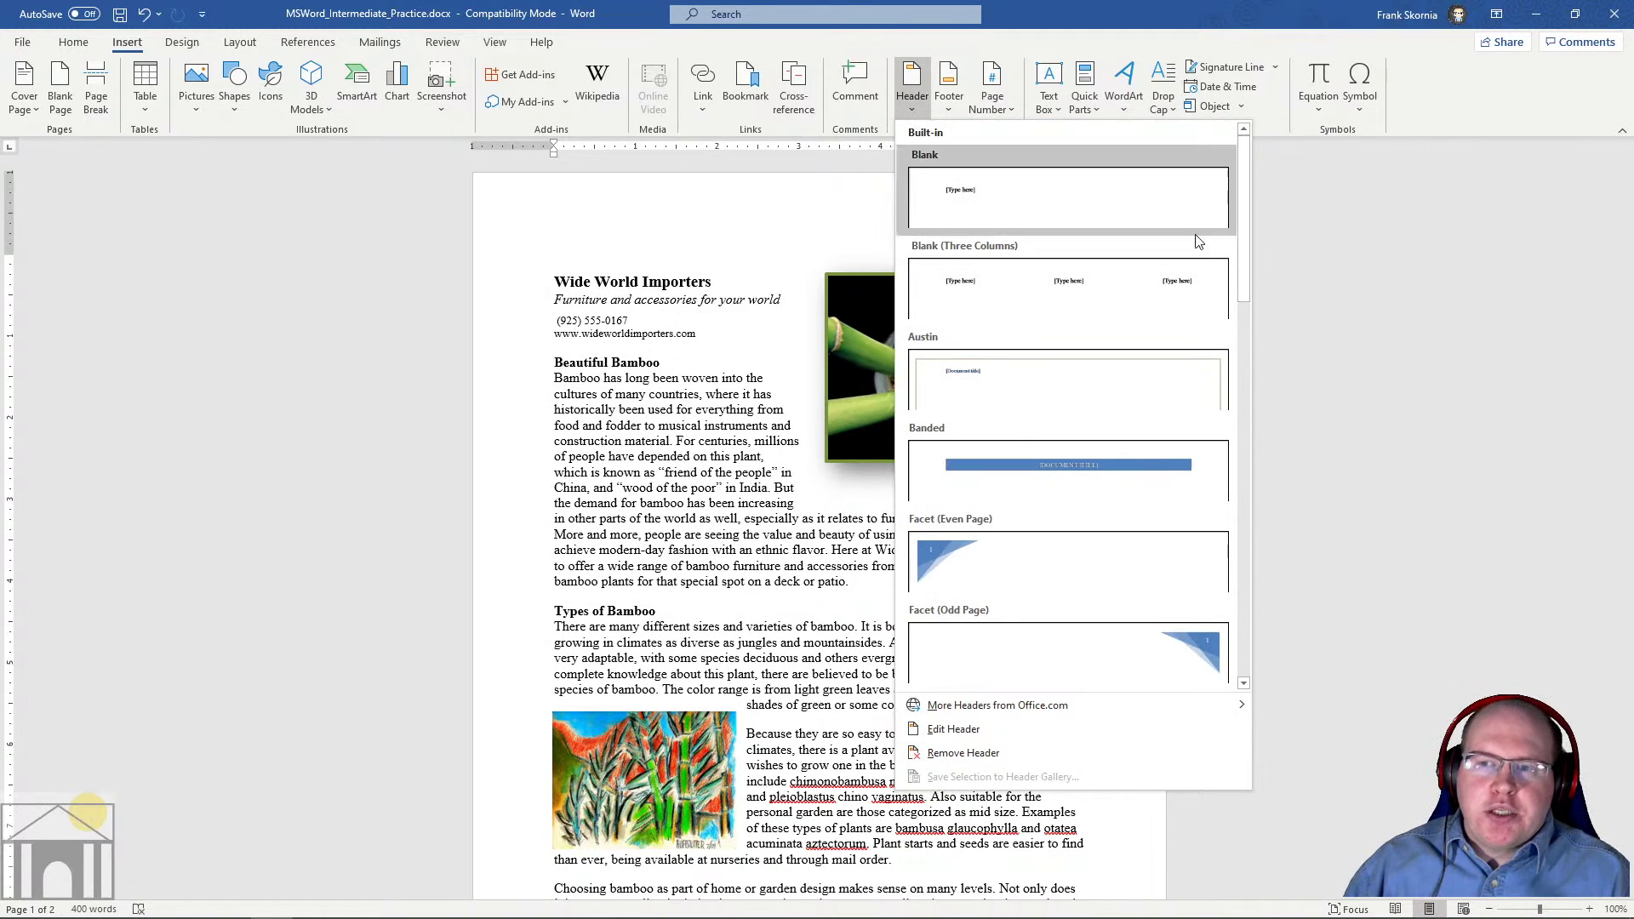
click(1027, 281)
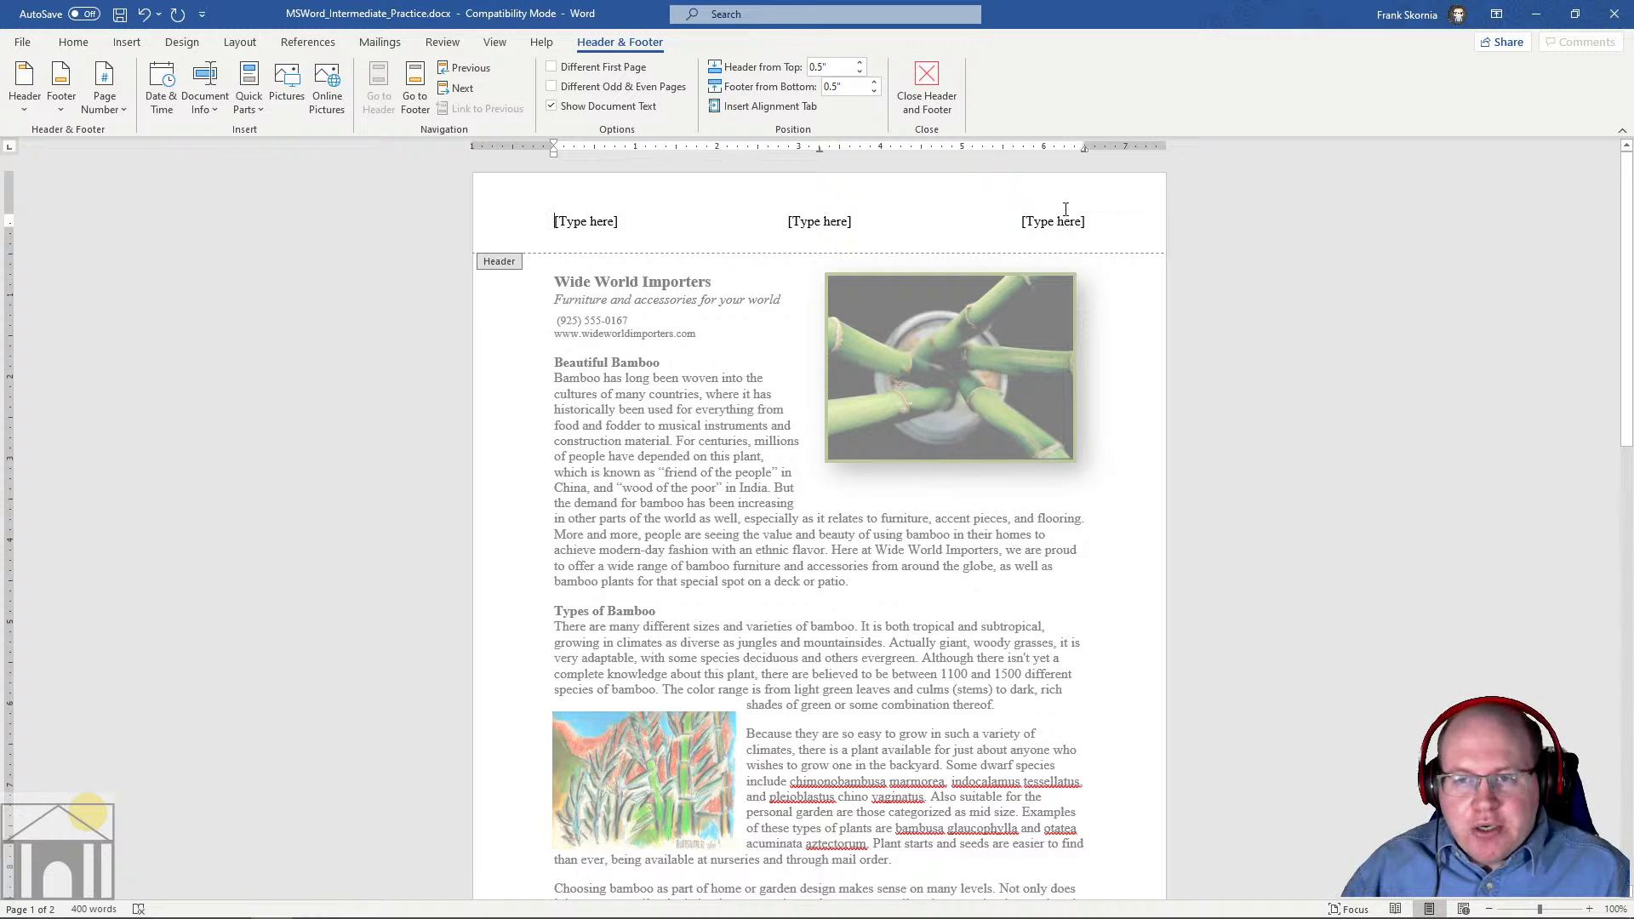
scroll(1387, 298, down, 5)
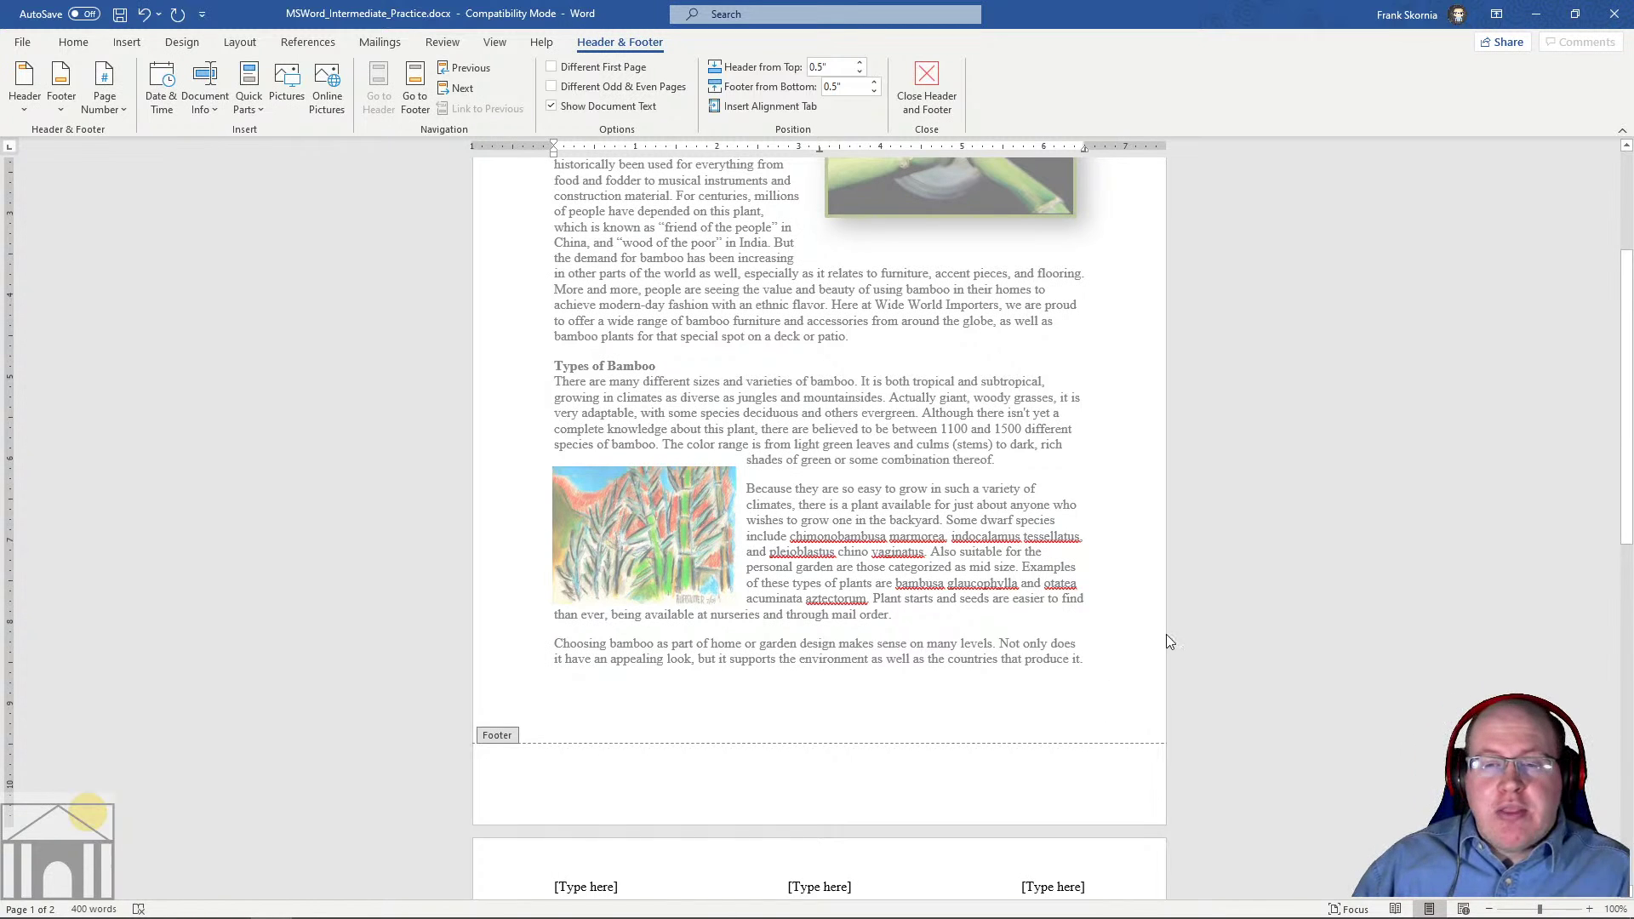
scroll(1340, 566, up, 5)
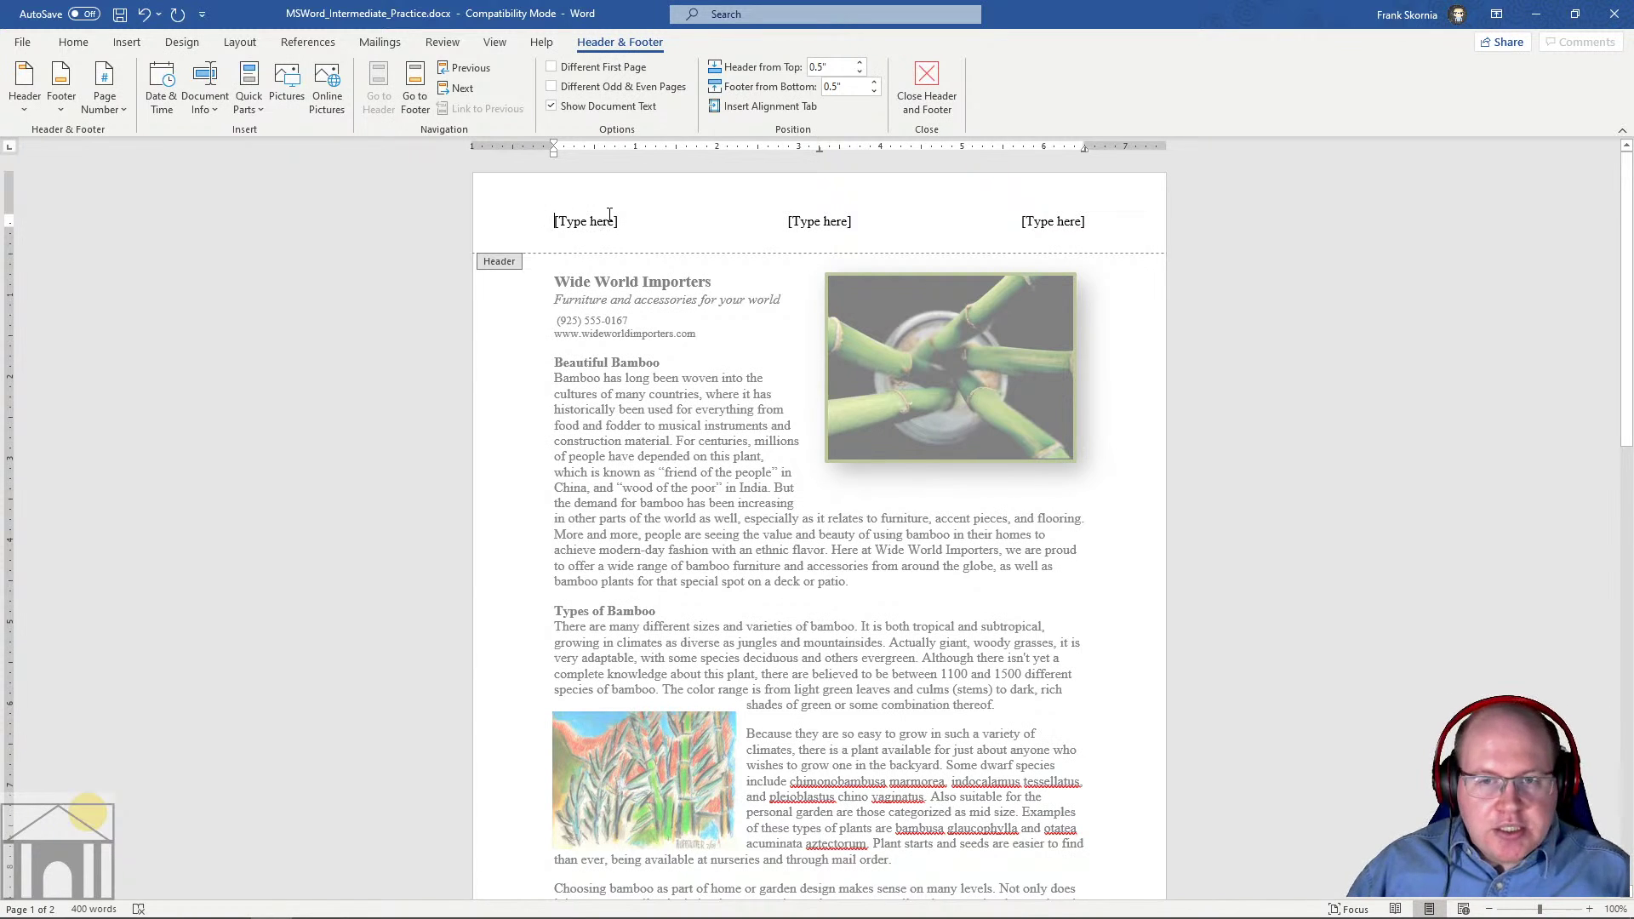
Enter "WWI Inventory Sheet" in the left column placeholder of the header
click(821, 224)
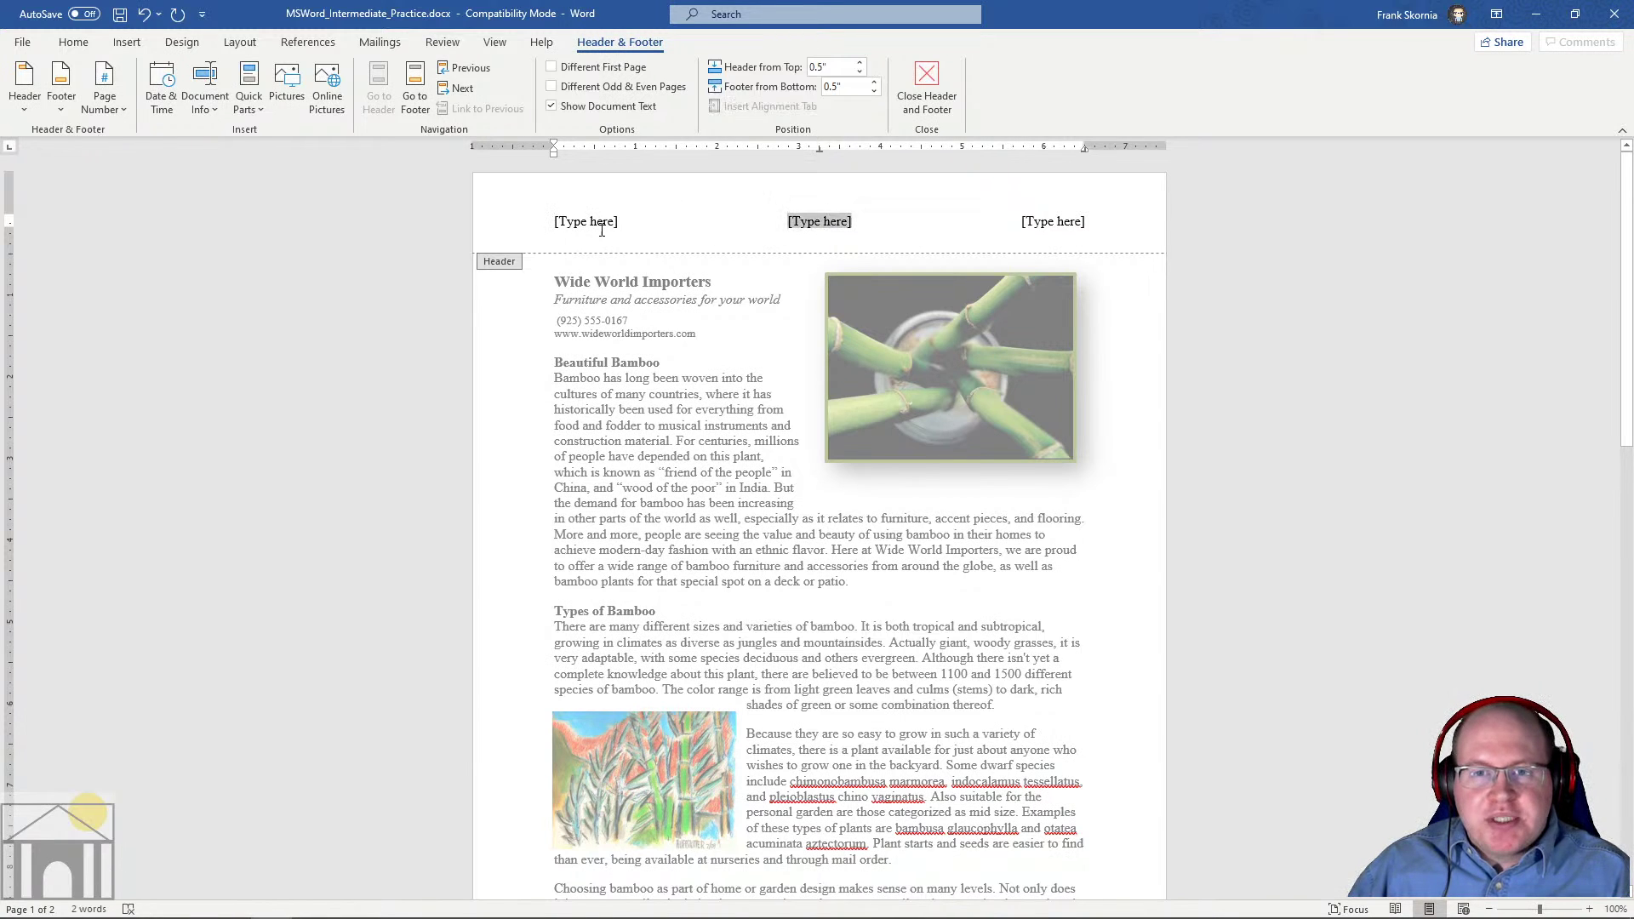
click(601, 225)
click(1034, 228)
click(826, 222)
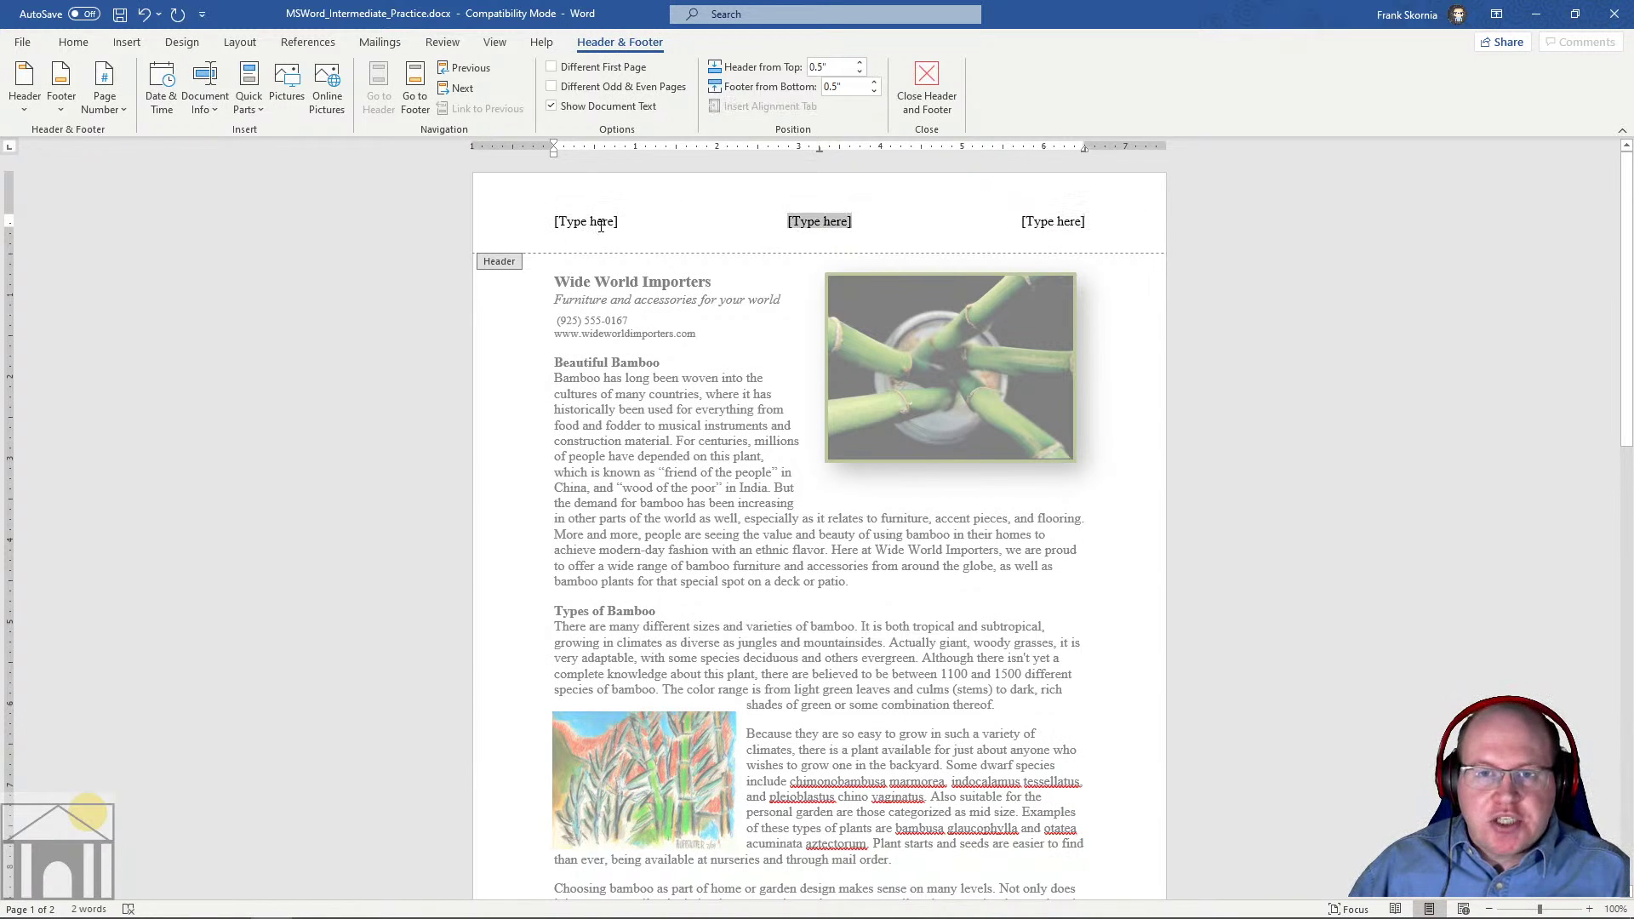
click(604, 224)
click(1043, 228)
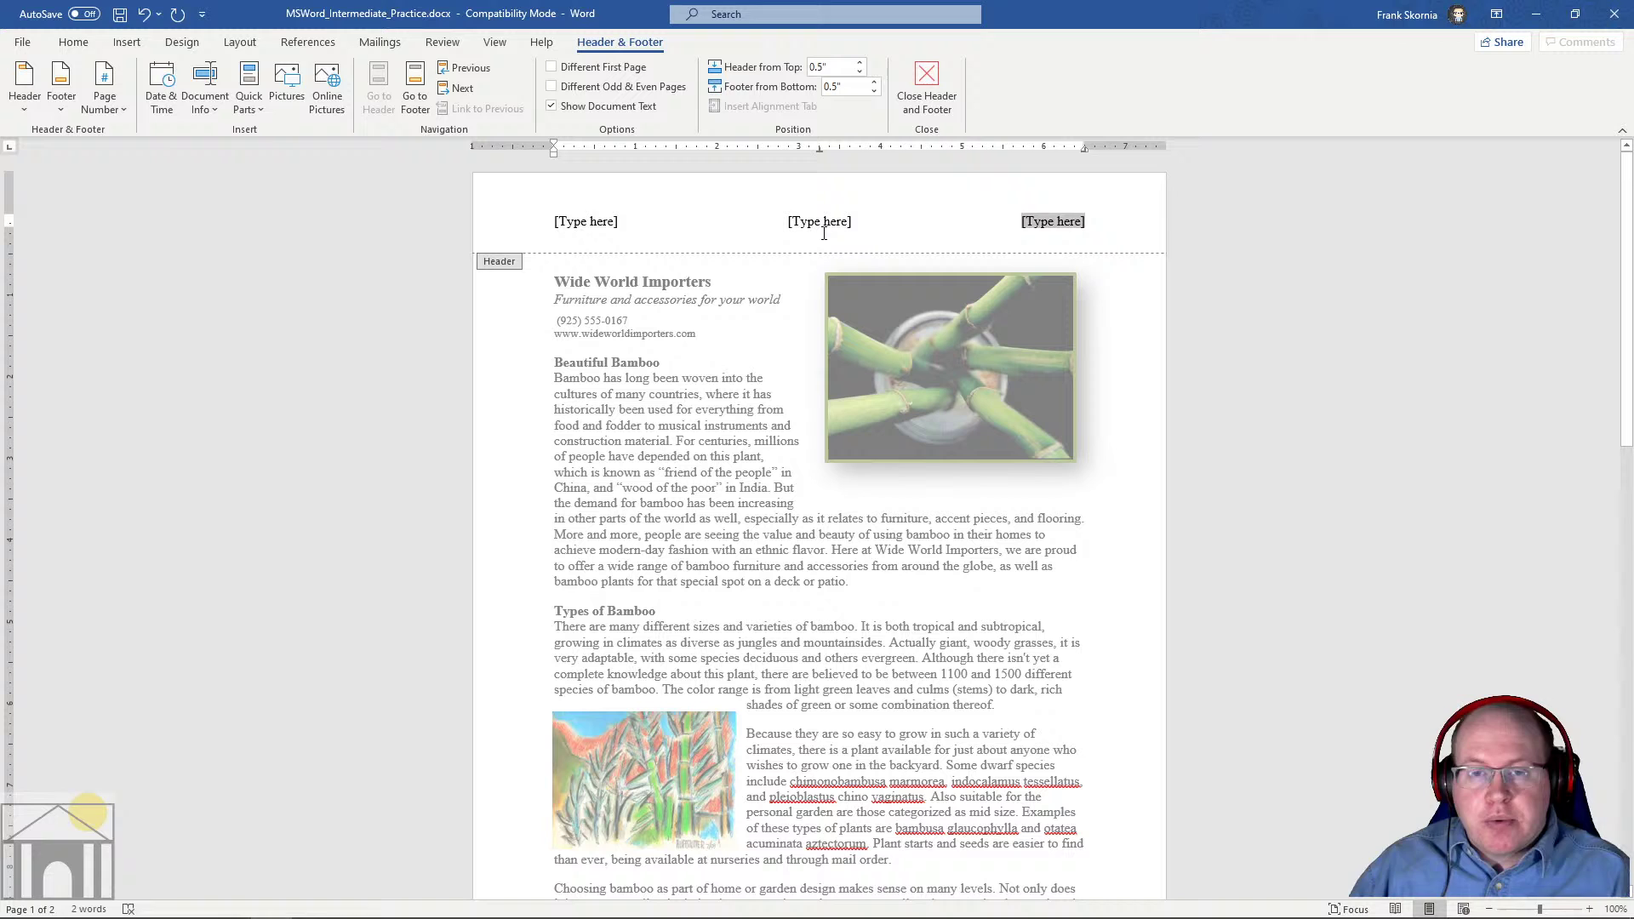
click(601, 224)
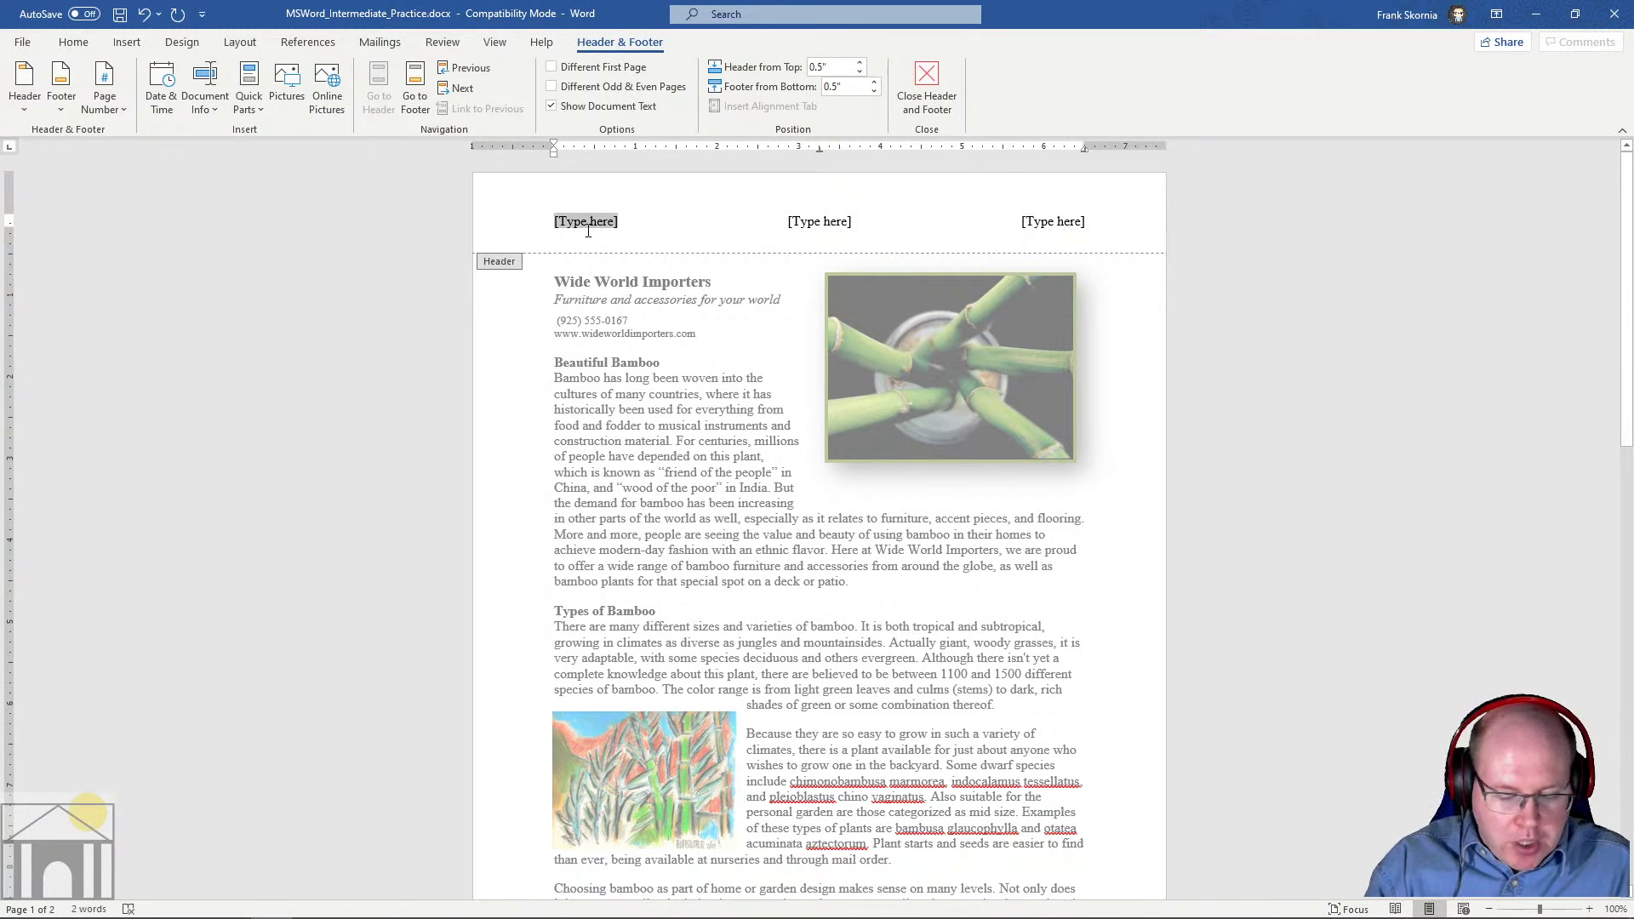
text(WWI)
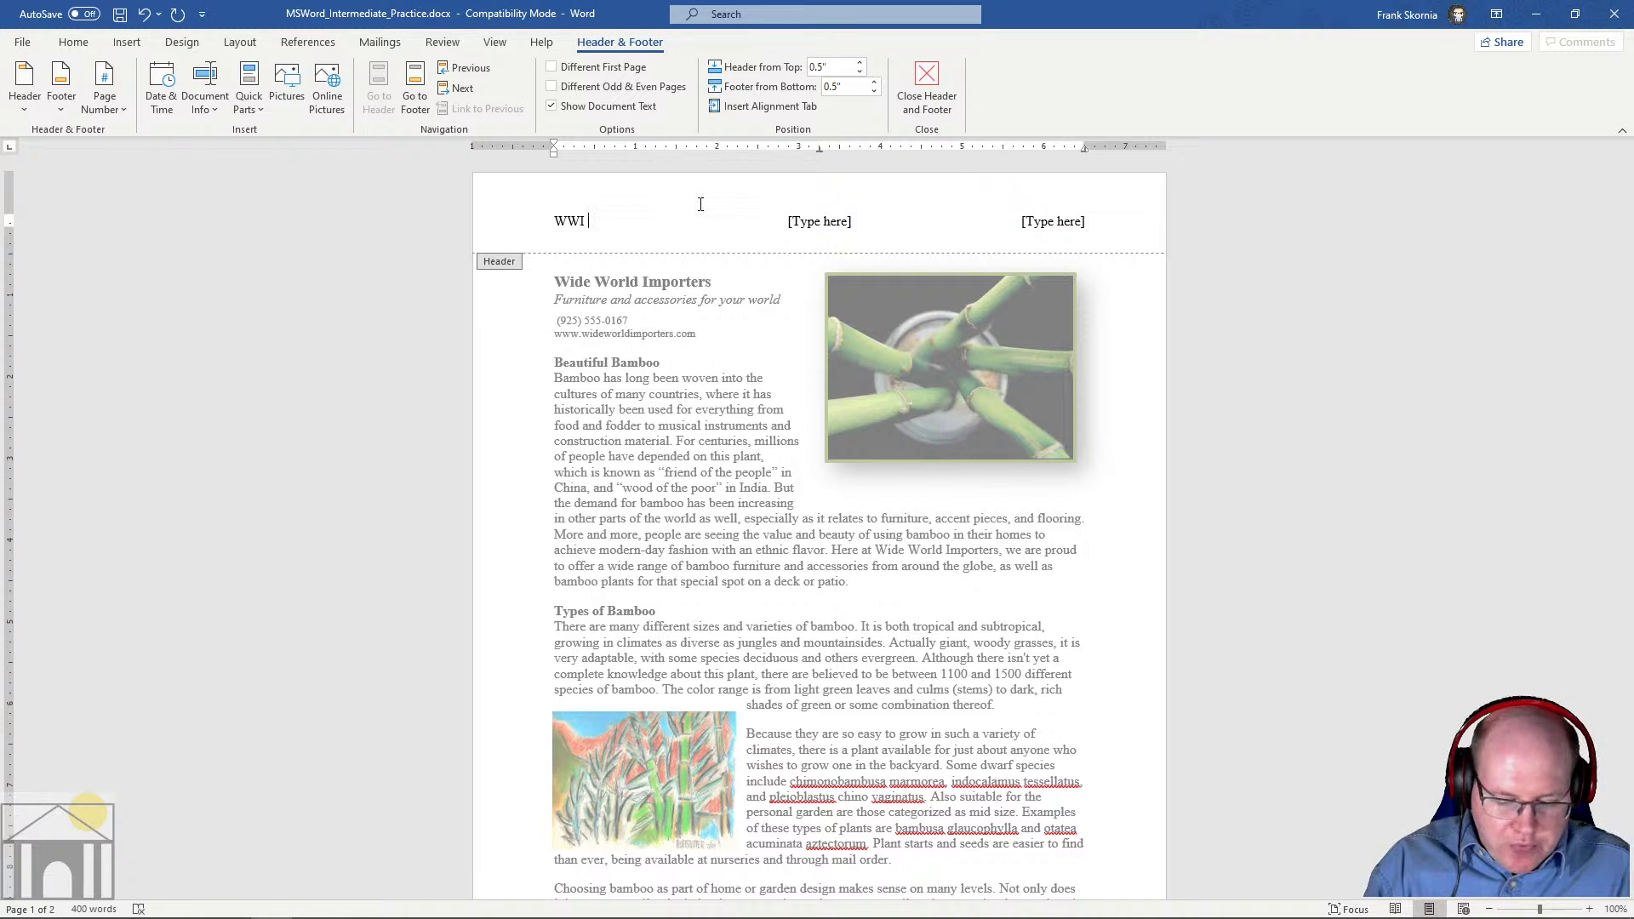
text(Inventory S)
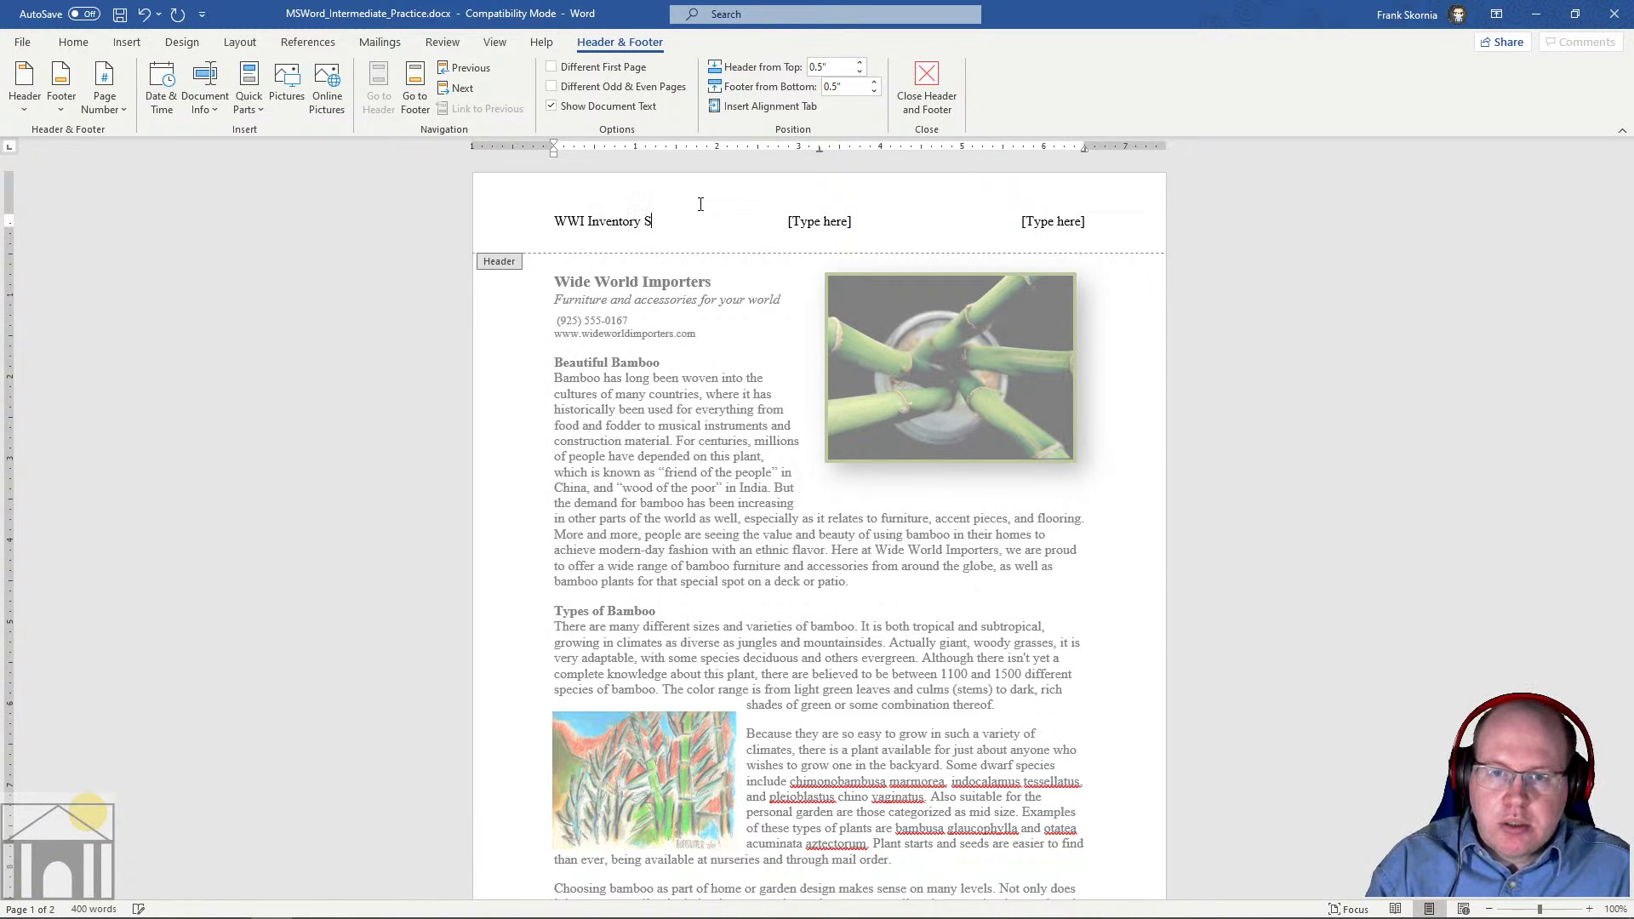
text(heet)
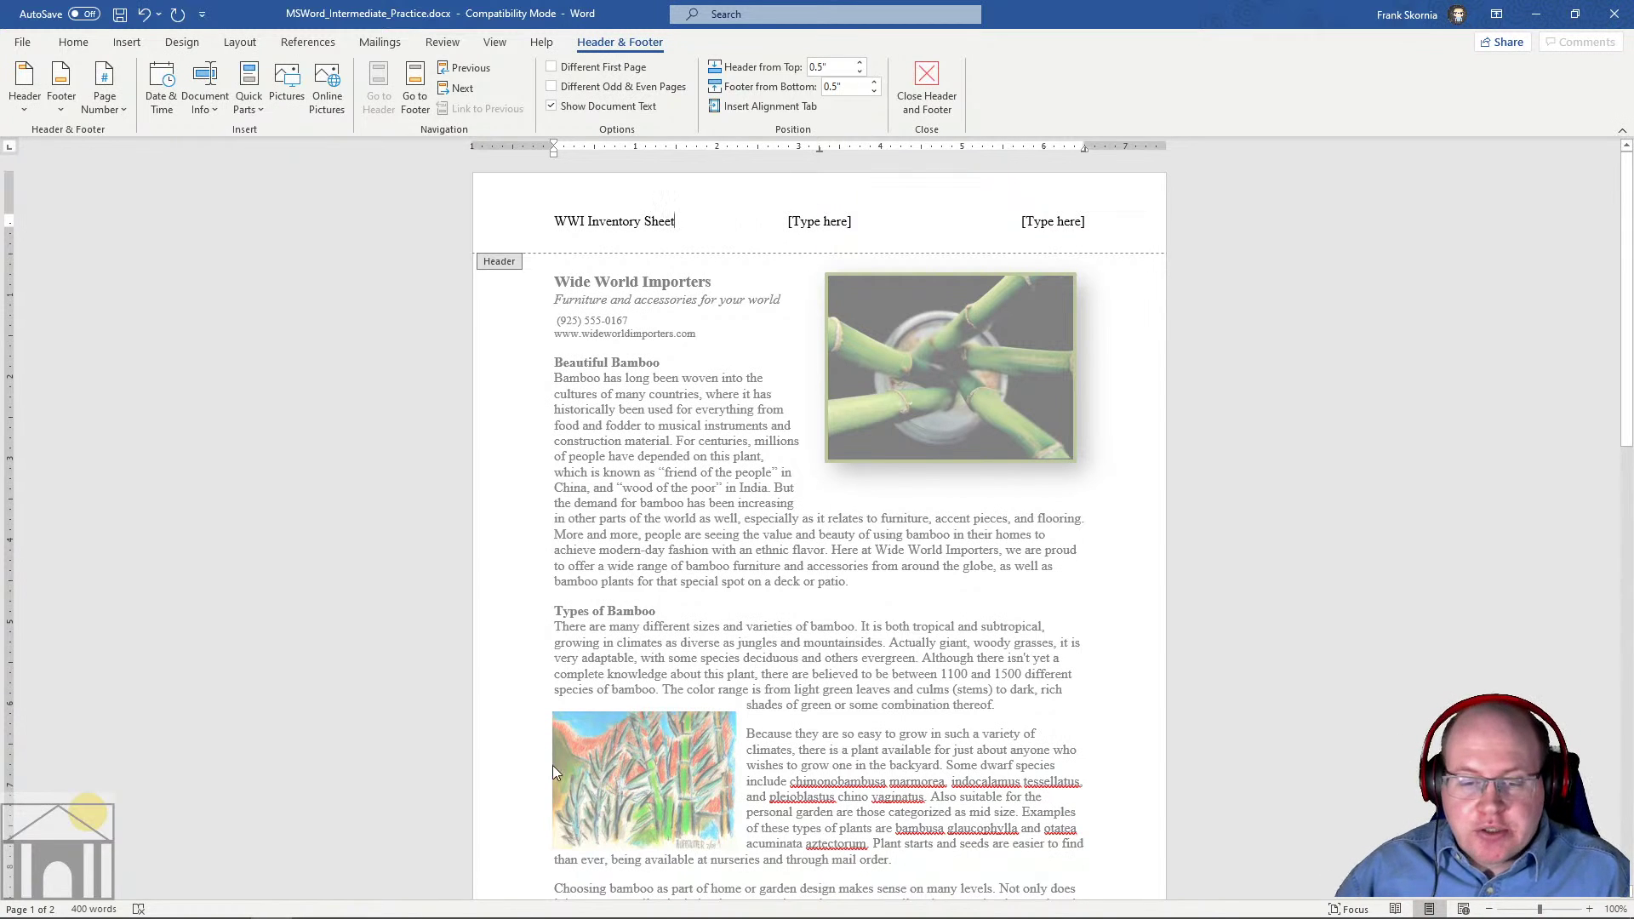
Check the header exercise in the PDF in Acrobat Reader, return to Word, and delete the header's middle placeholder
mouse_move(356, 915)
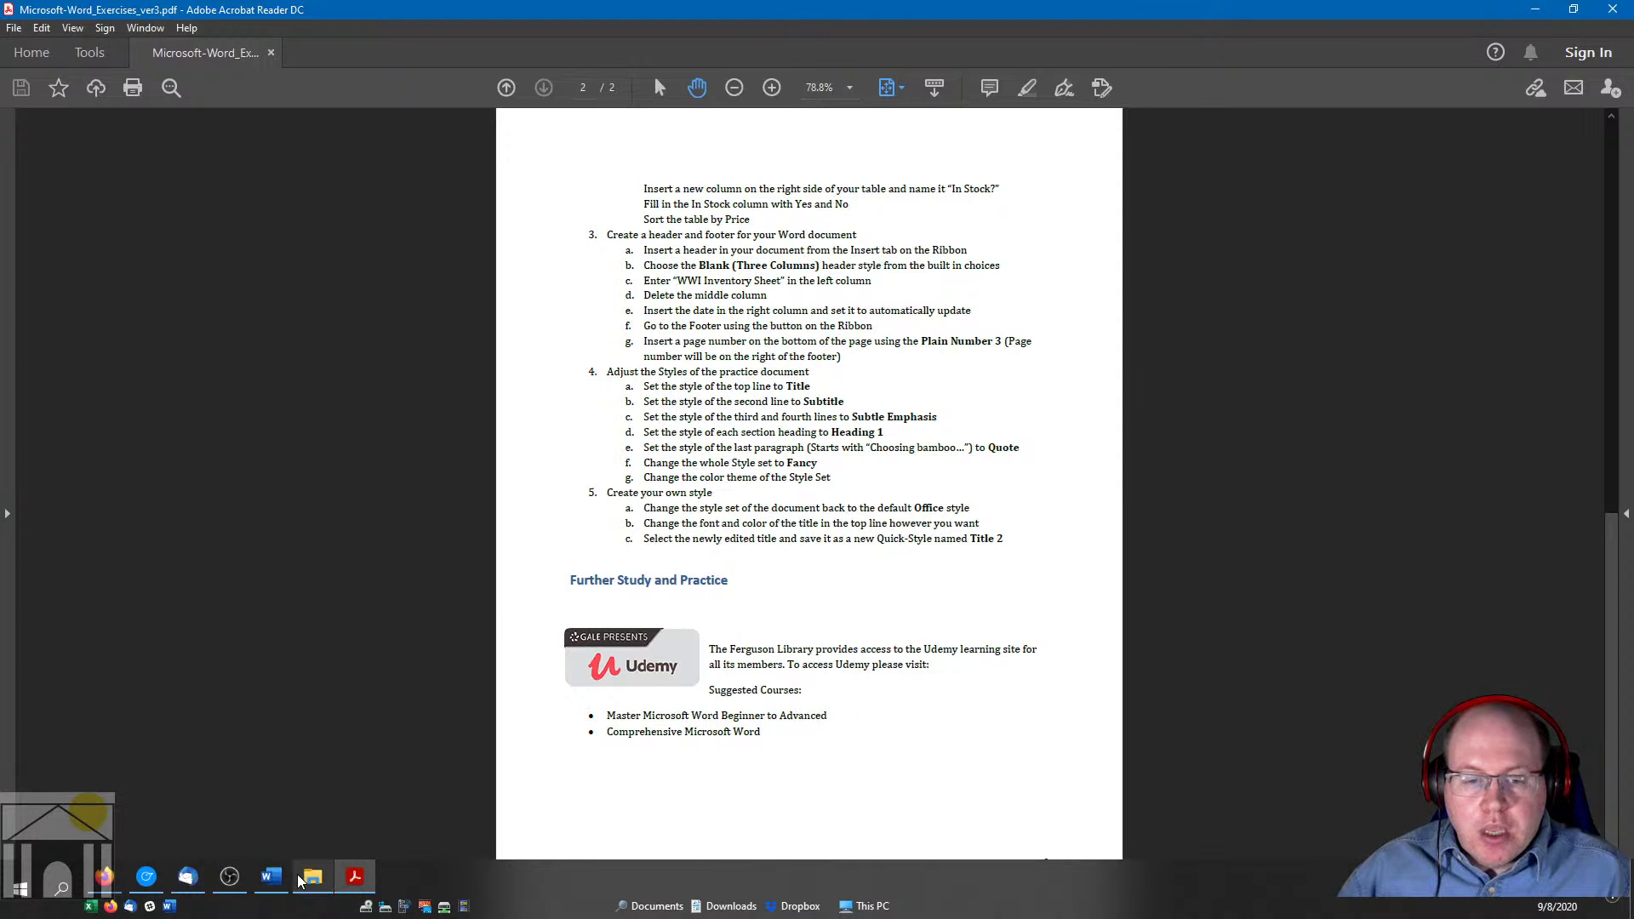
click(270, 877)
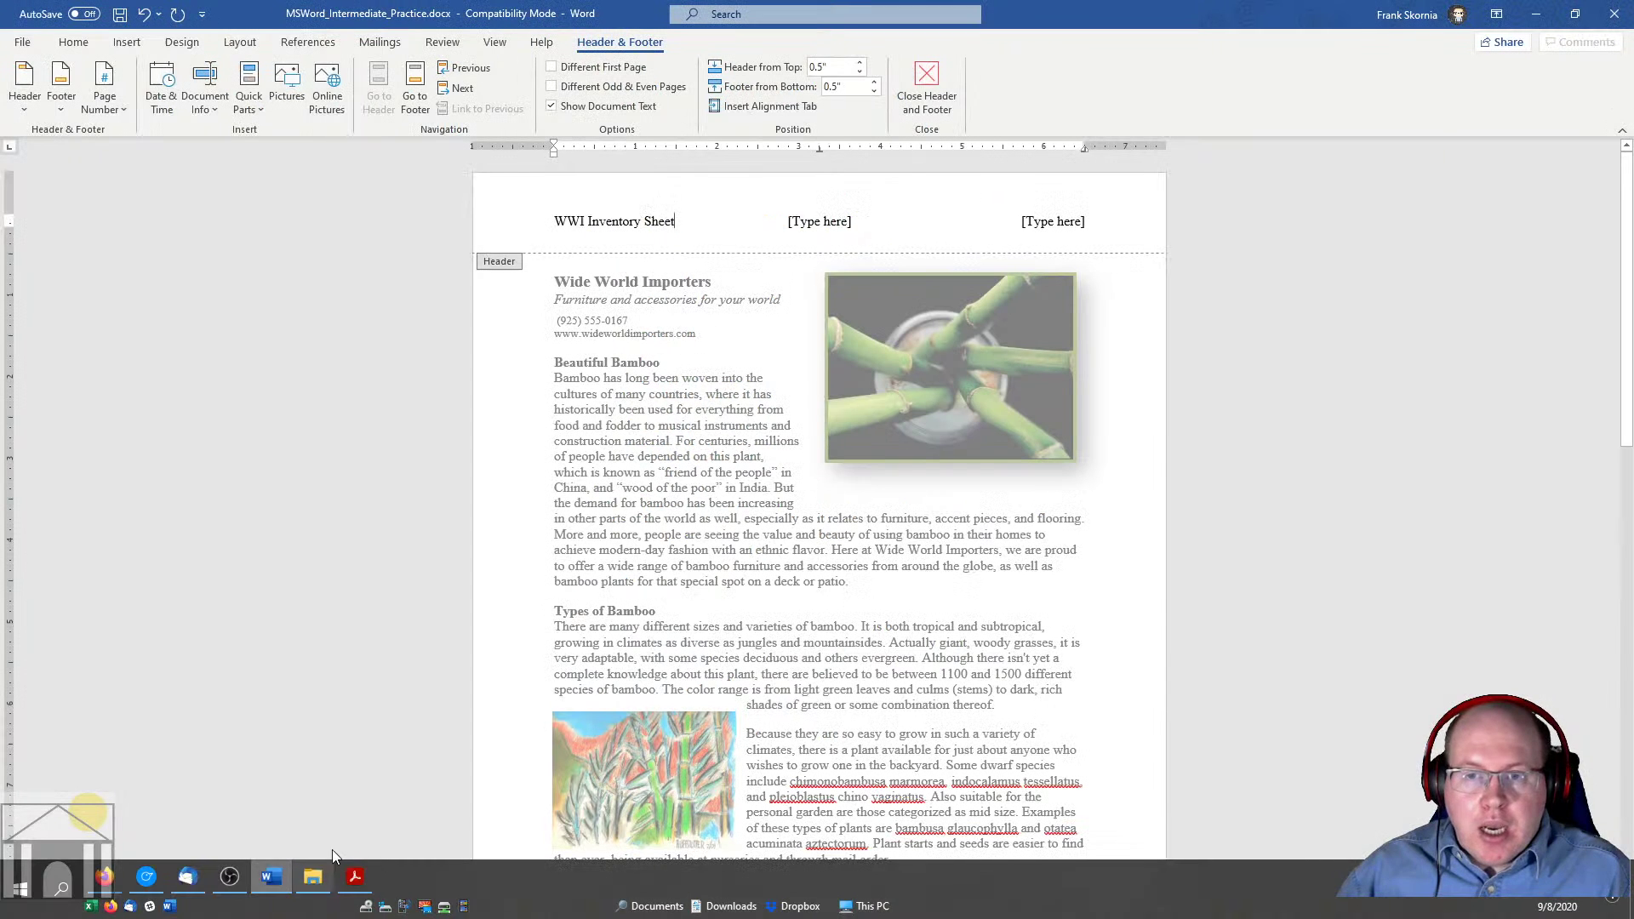
click(819, 222)
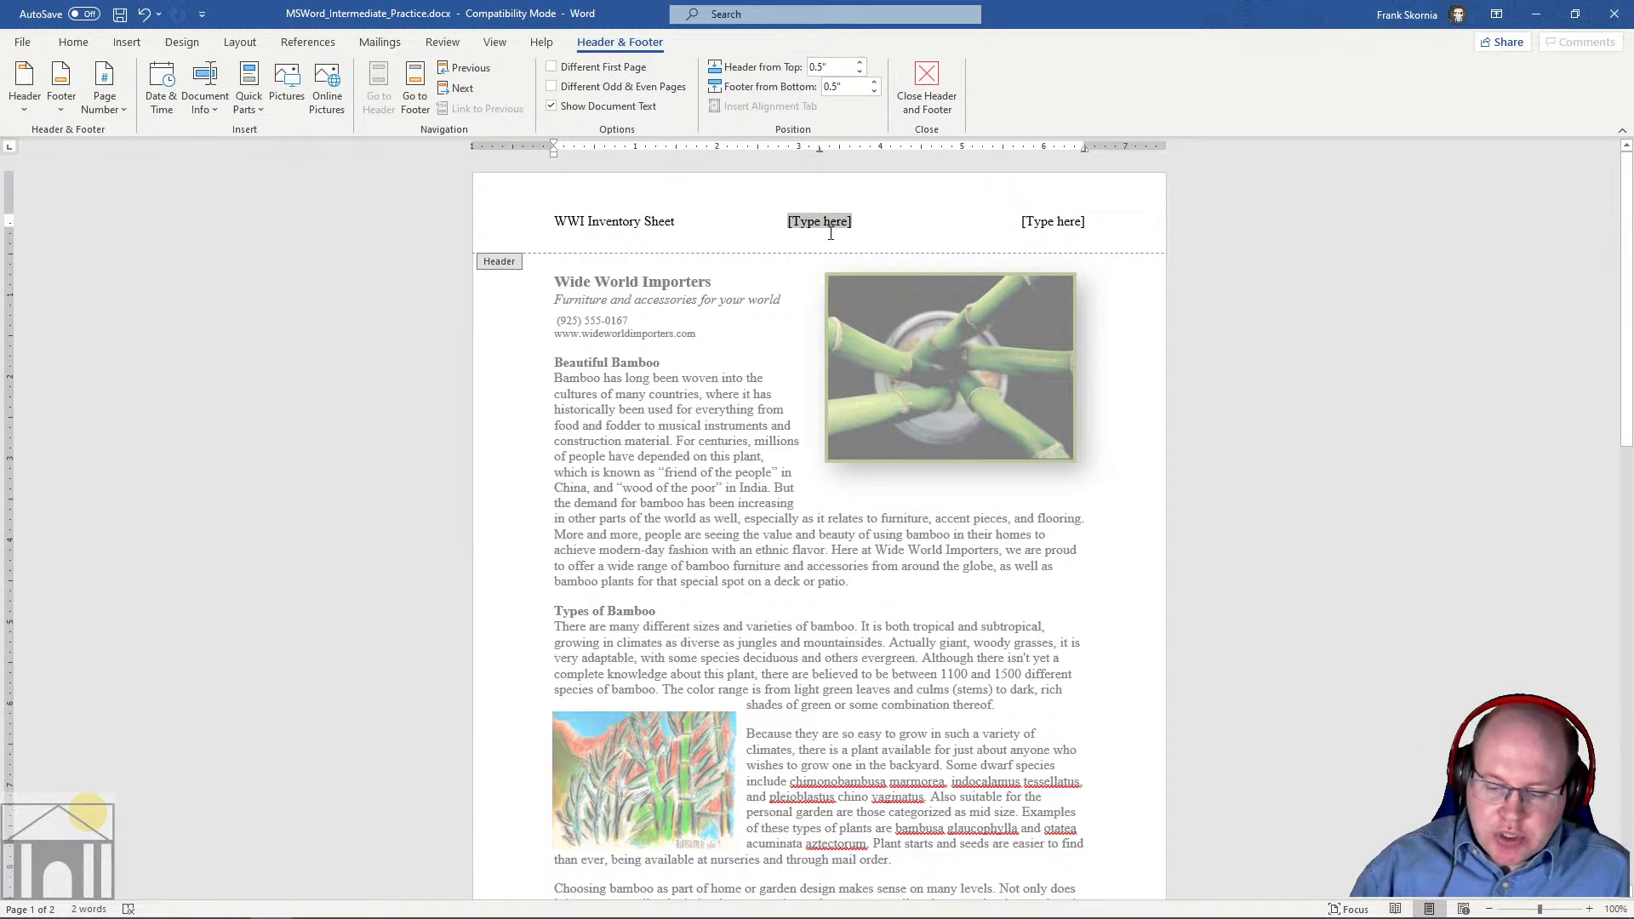
key(Delete)
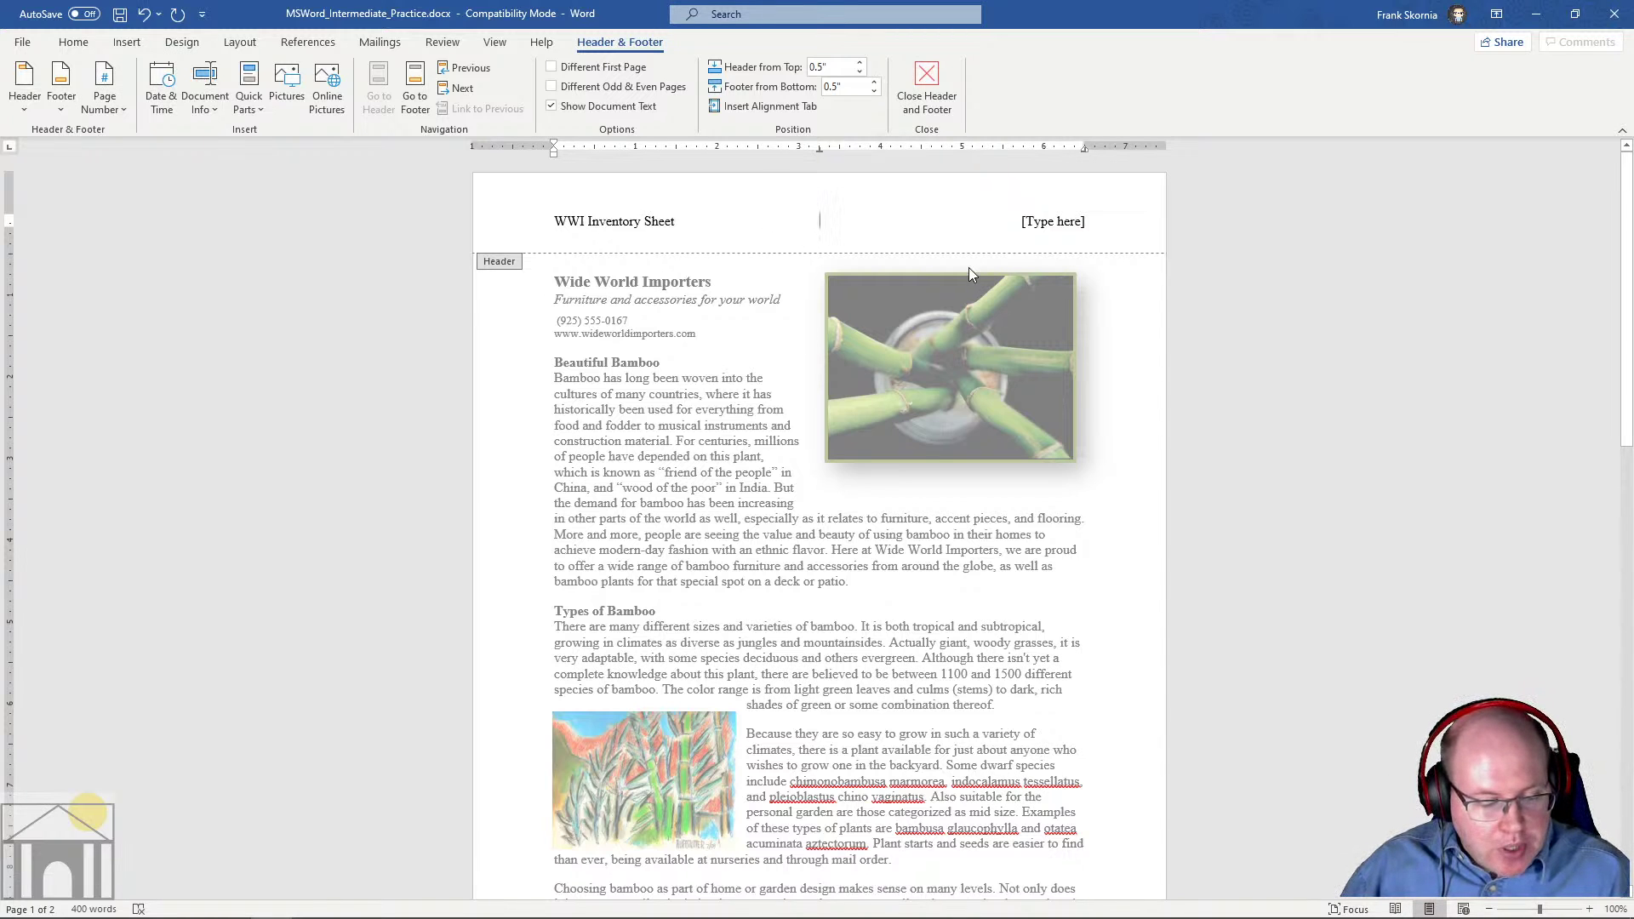
Enter the date "September 8, 2020" as plain text in the right column of the header
click(1059, 221)
text(Septem)
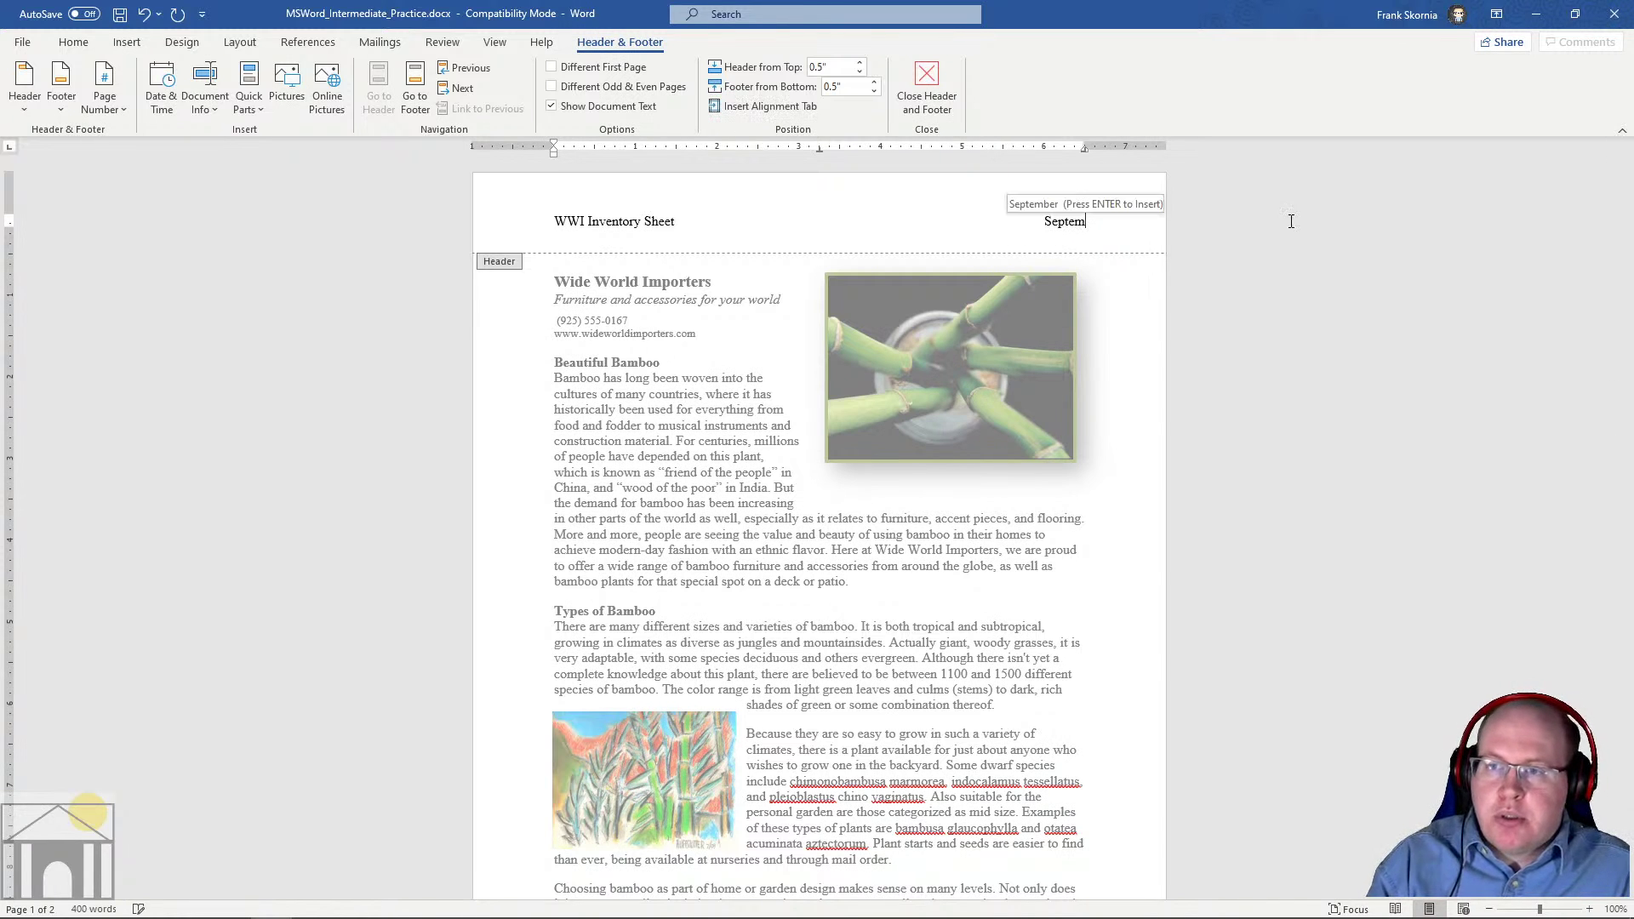
key(Return)
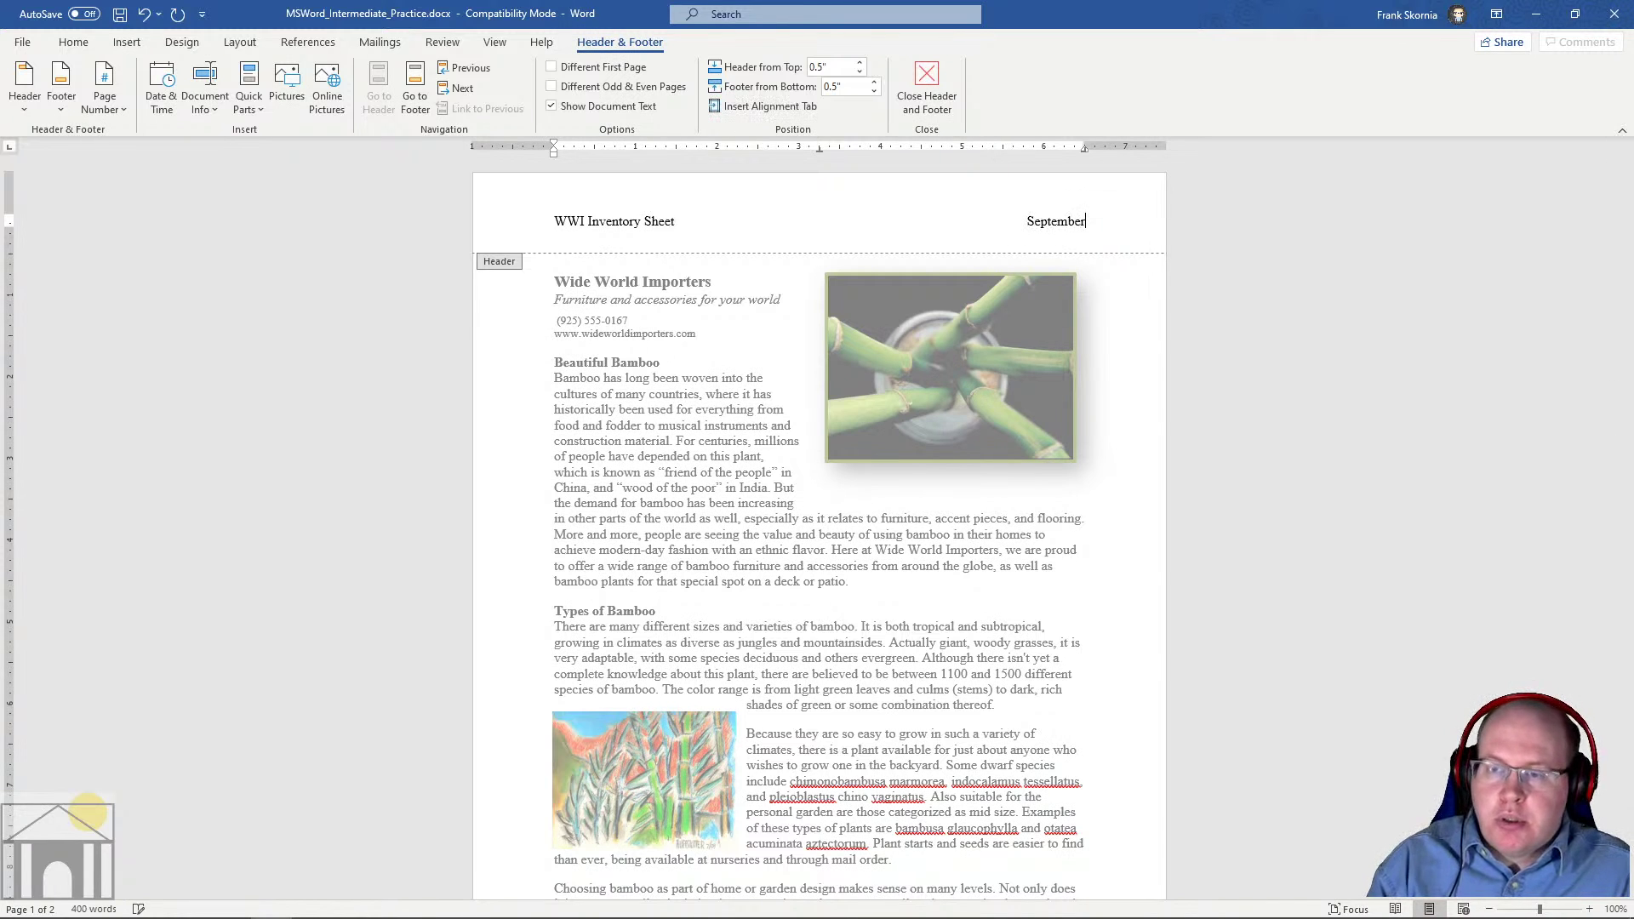
text(8, 2020)
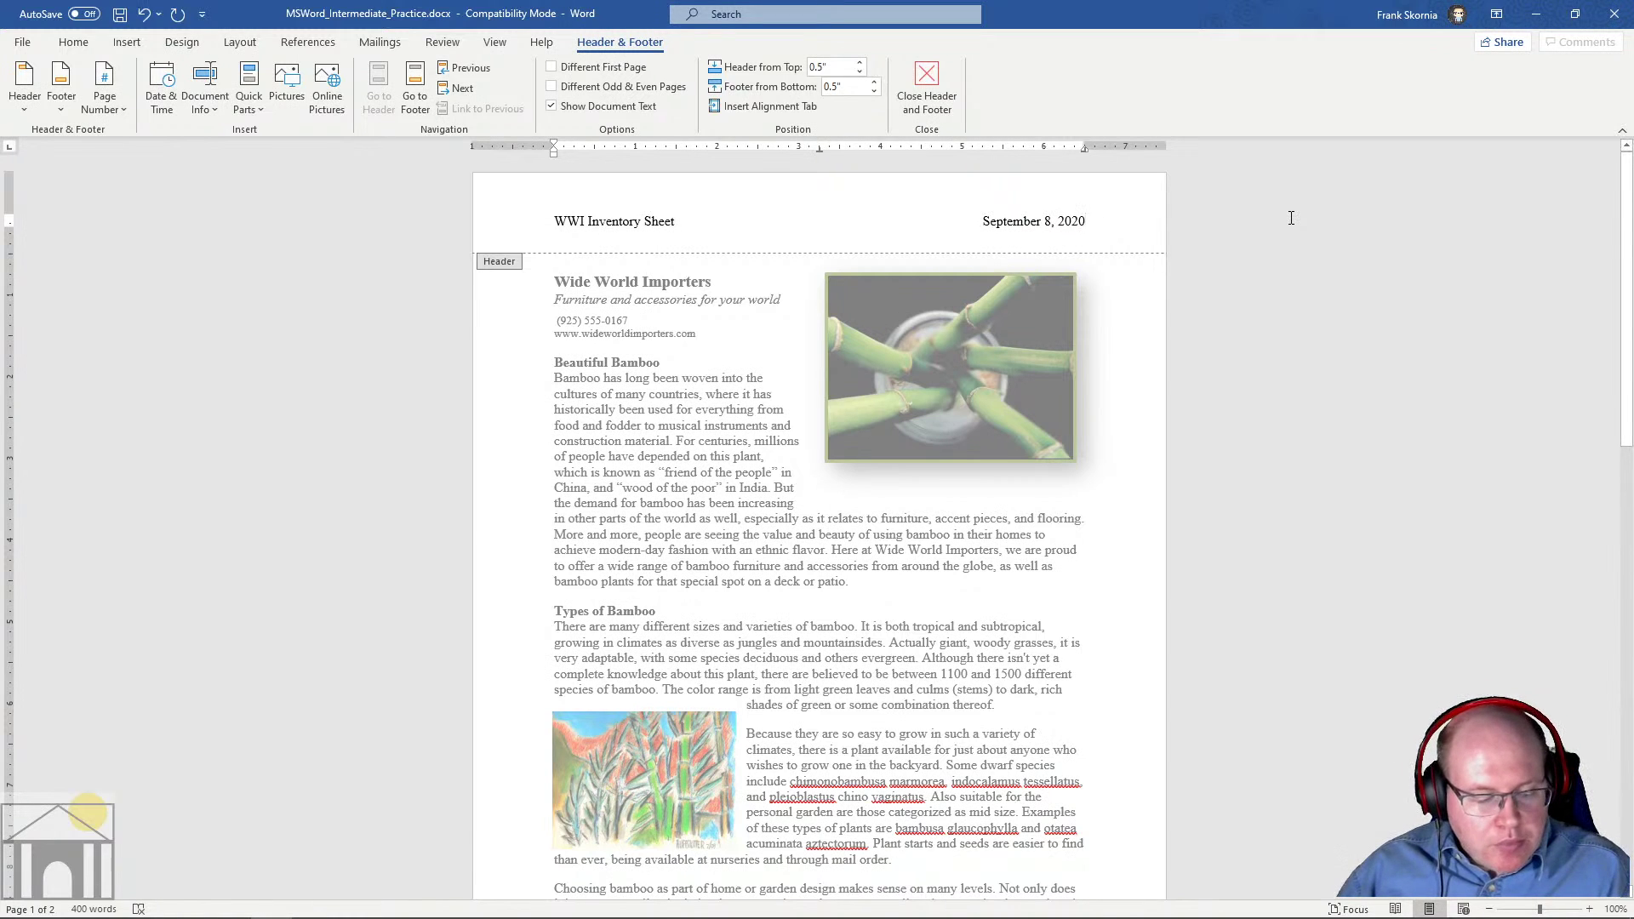
double_click(1035, 218)
drag(1081, 219, 1025, 219)
click(997, 221)
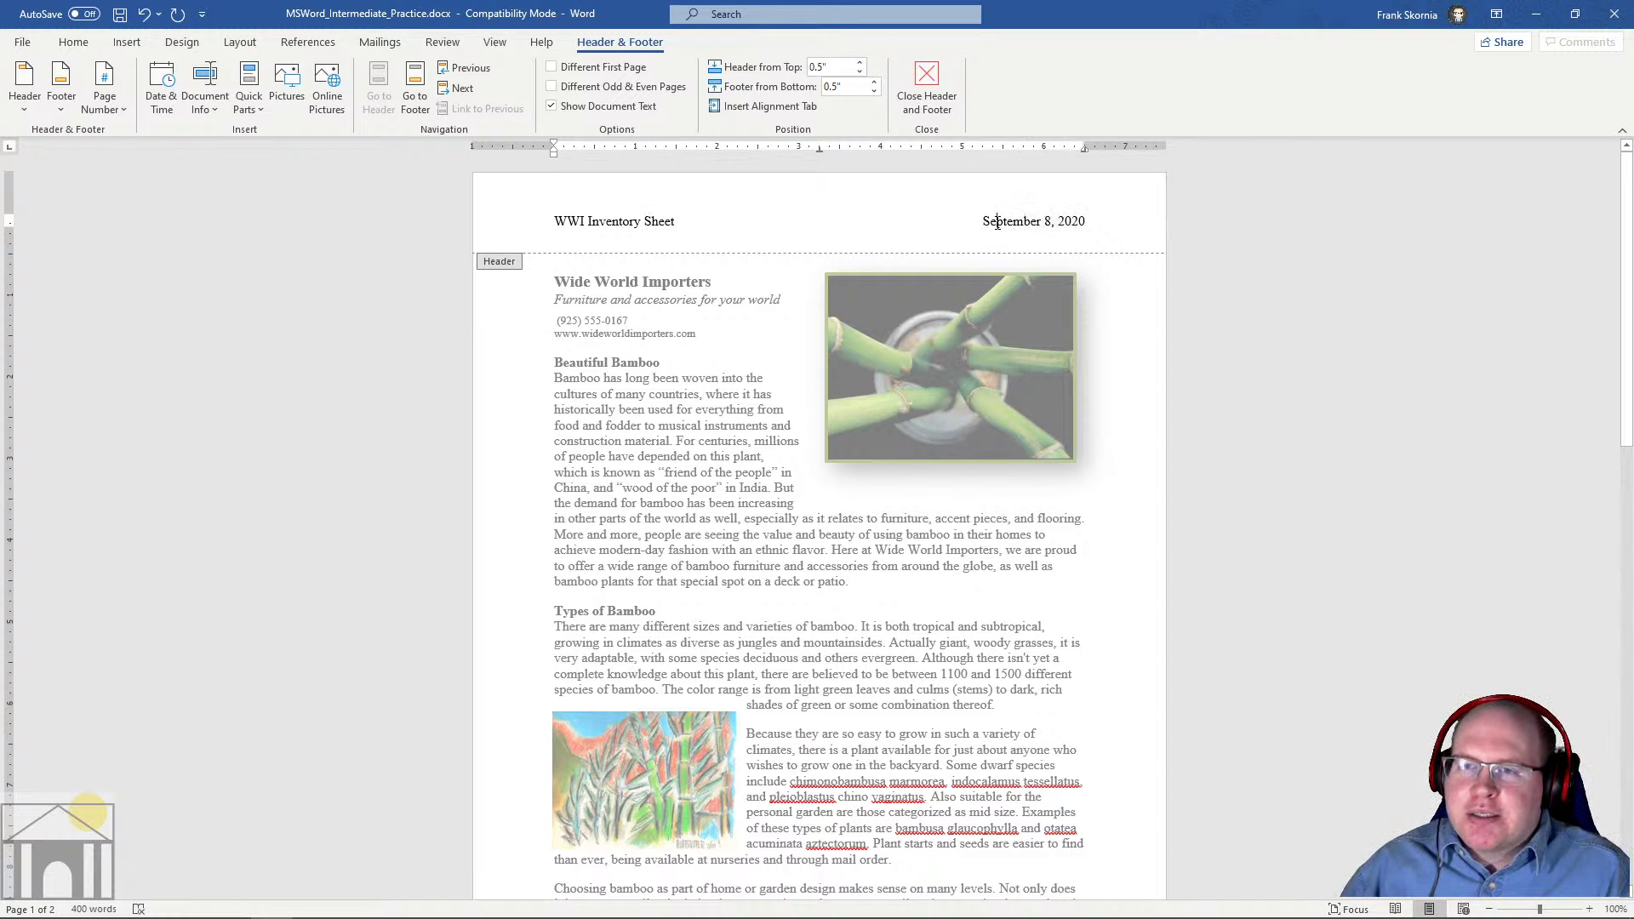
Undo the manually entered date to restore the placeholder in the header's right column
double_click(997, 221)
key(ctrl+z)
key(ctrl+z)
key(ctrl+z)
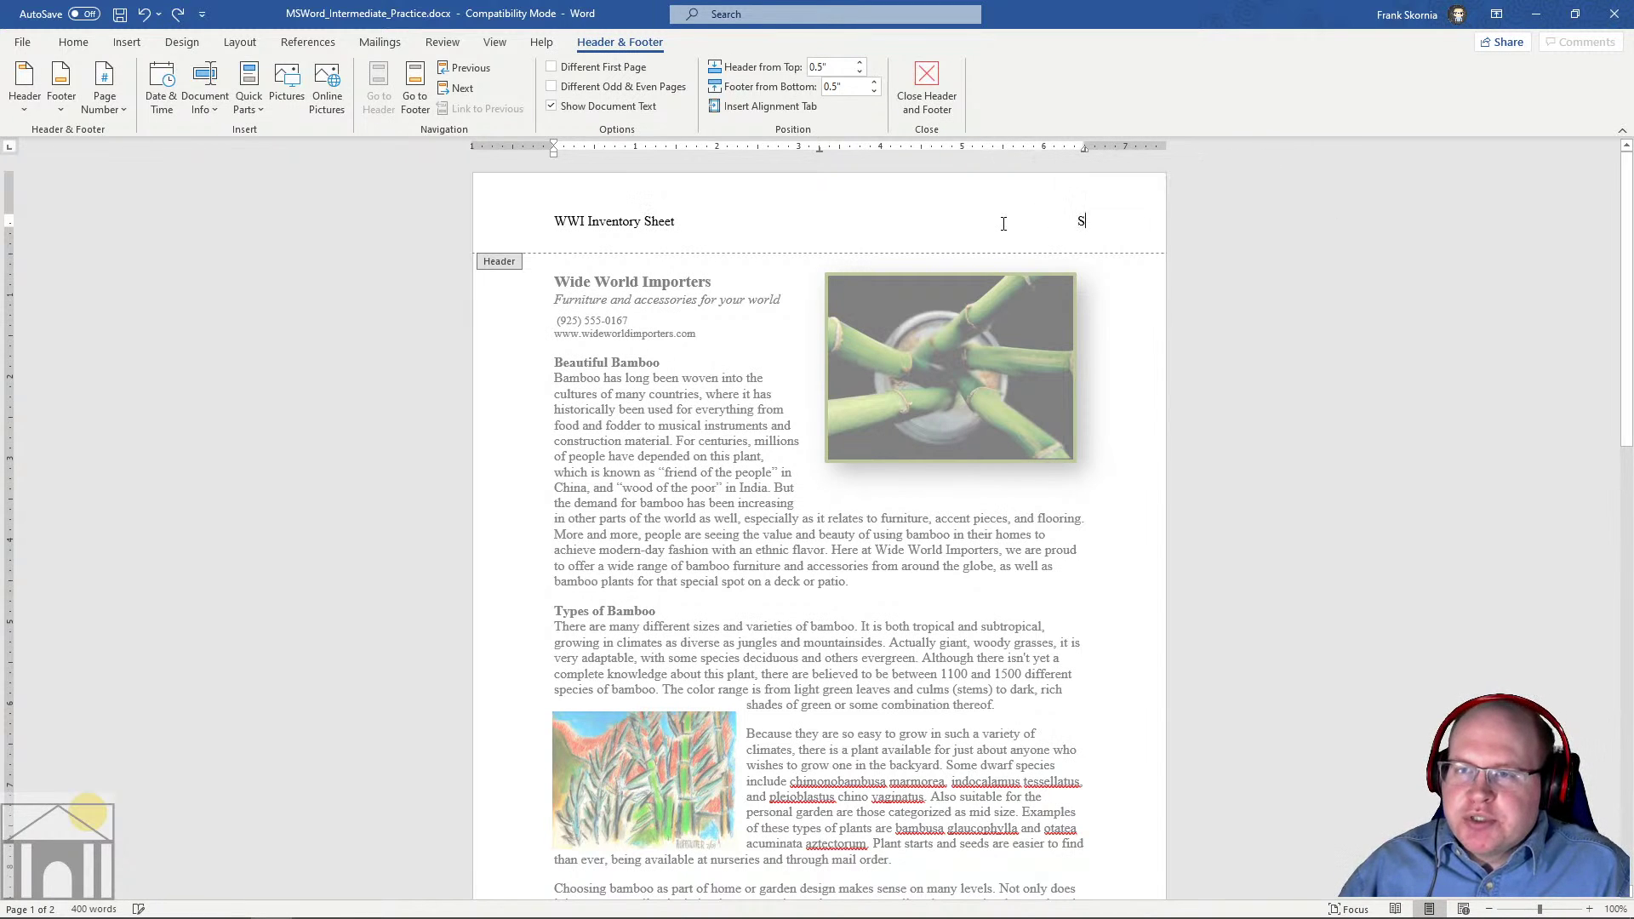
key(ctrl+z)
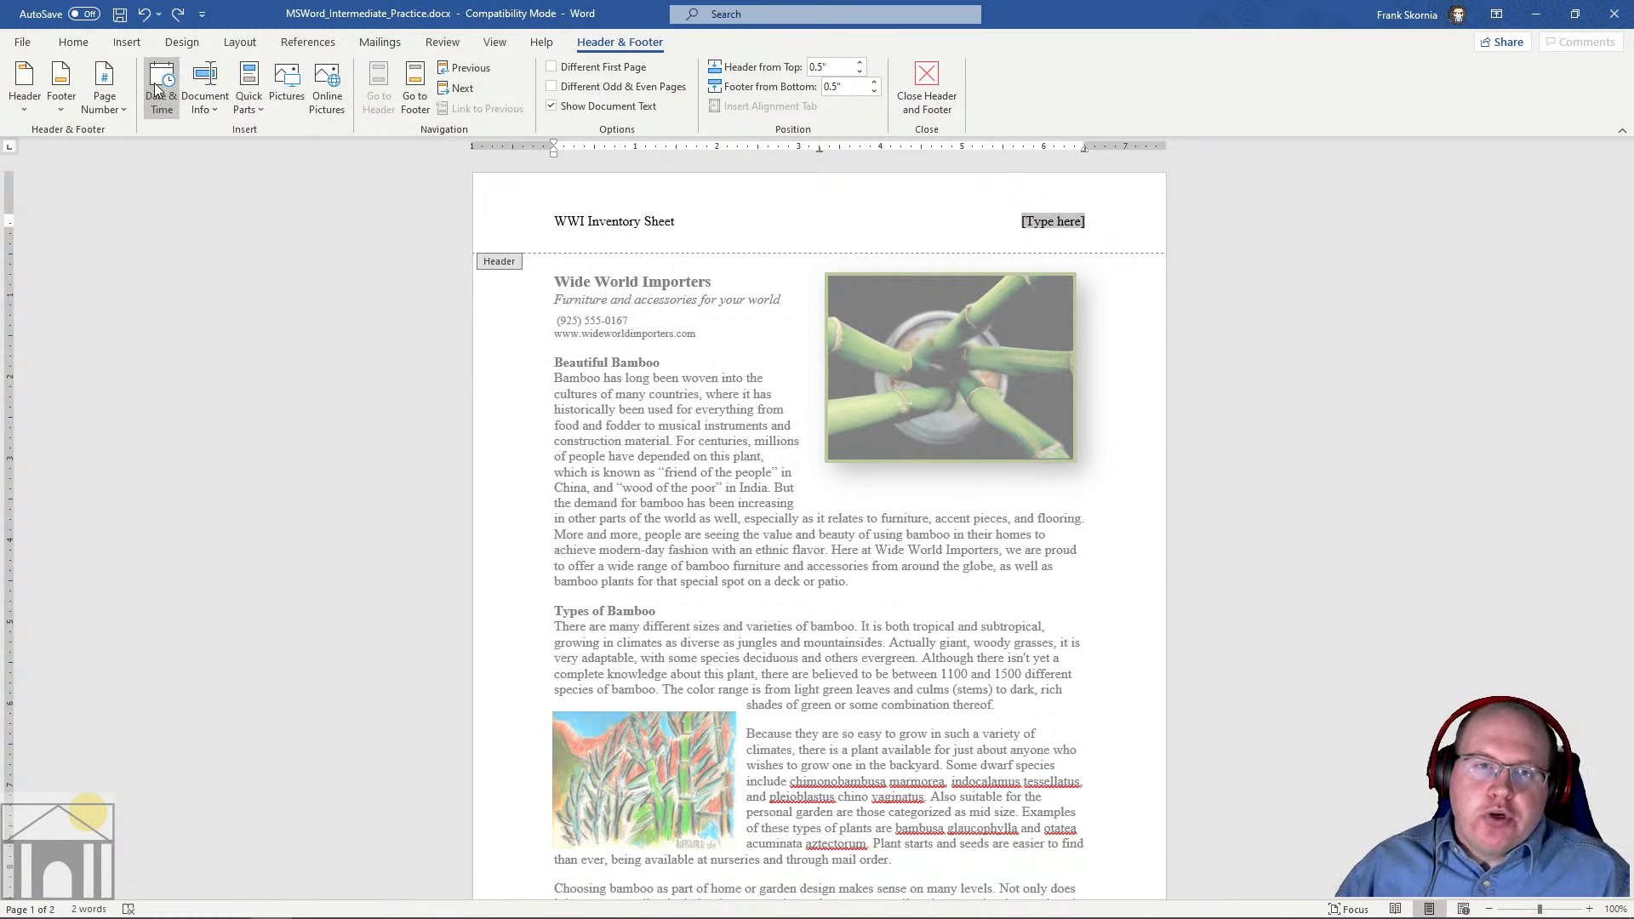
click(211, 96)
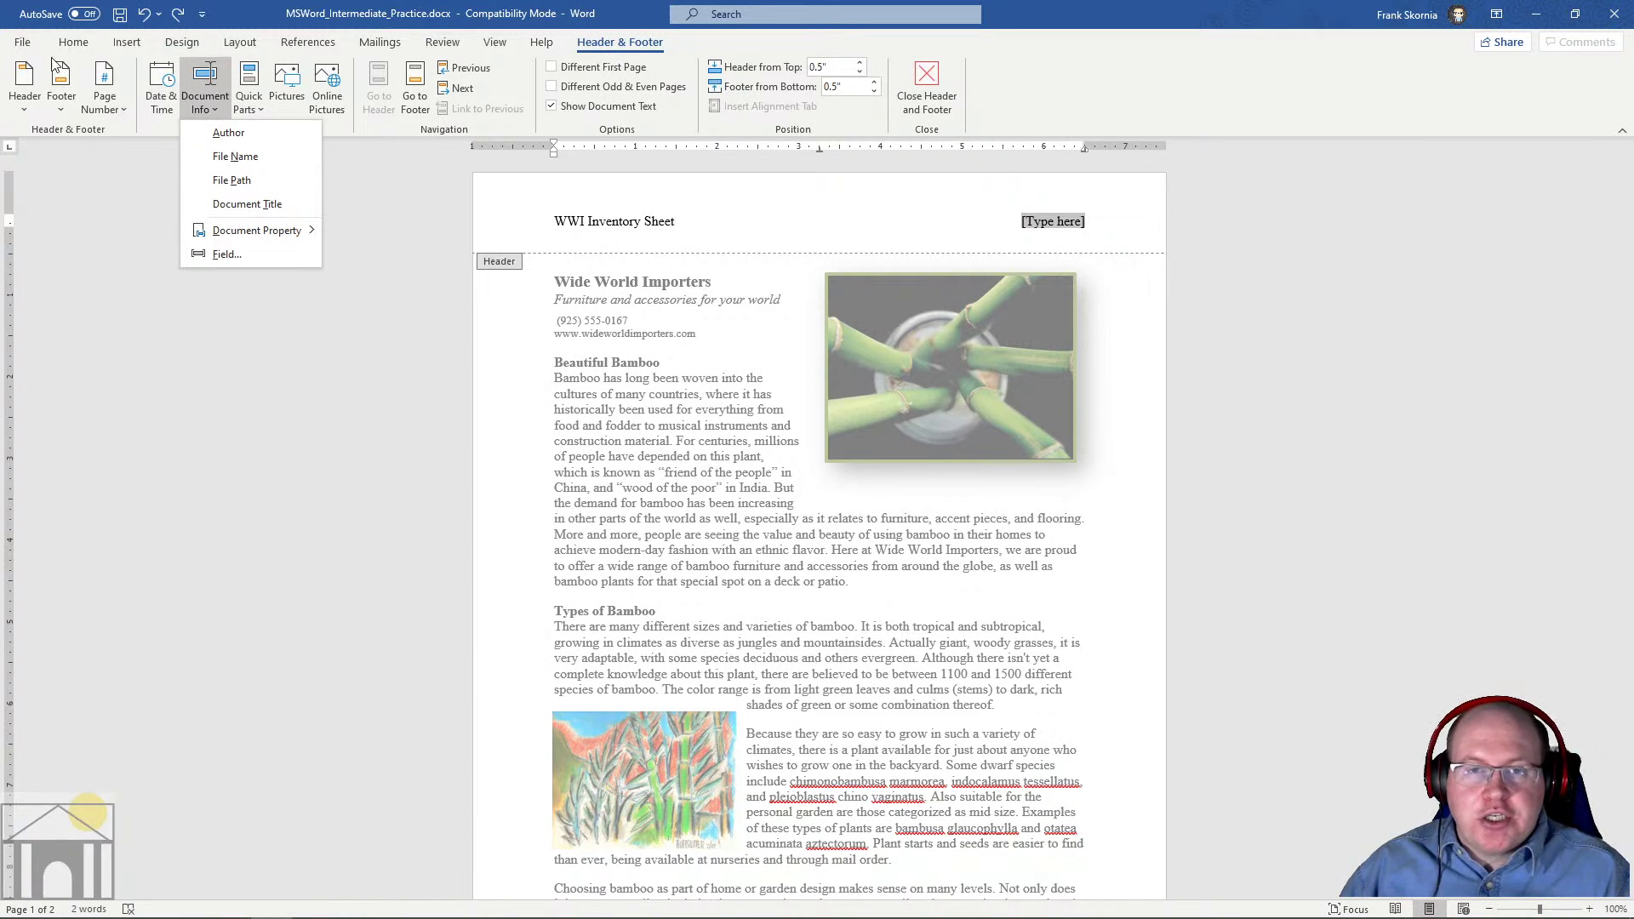
click(249, 95)
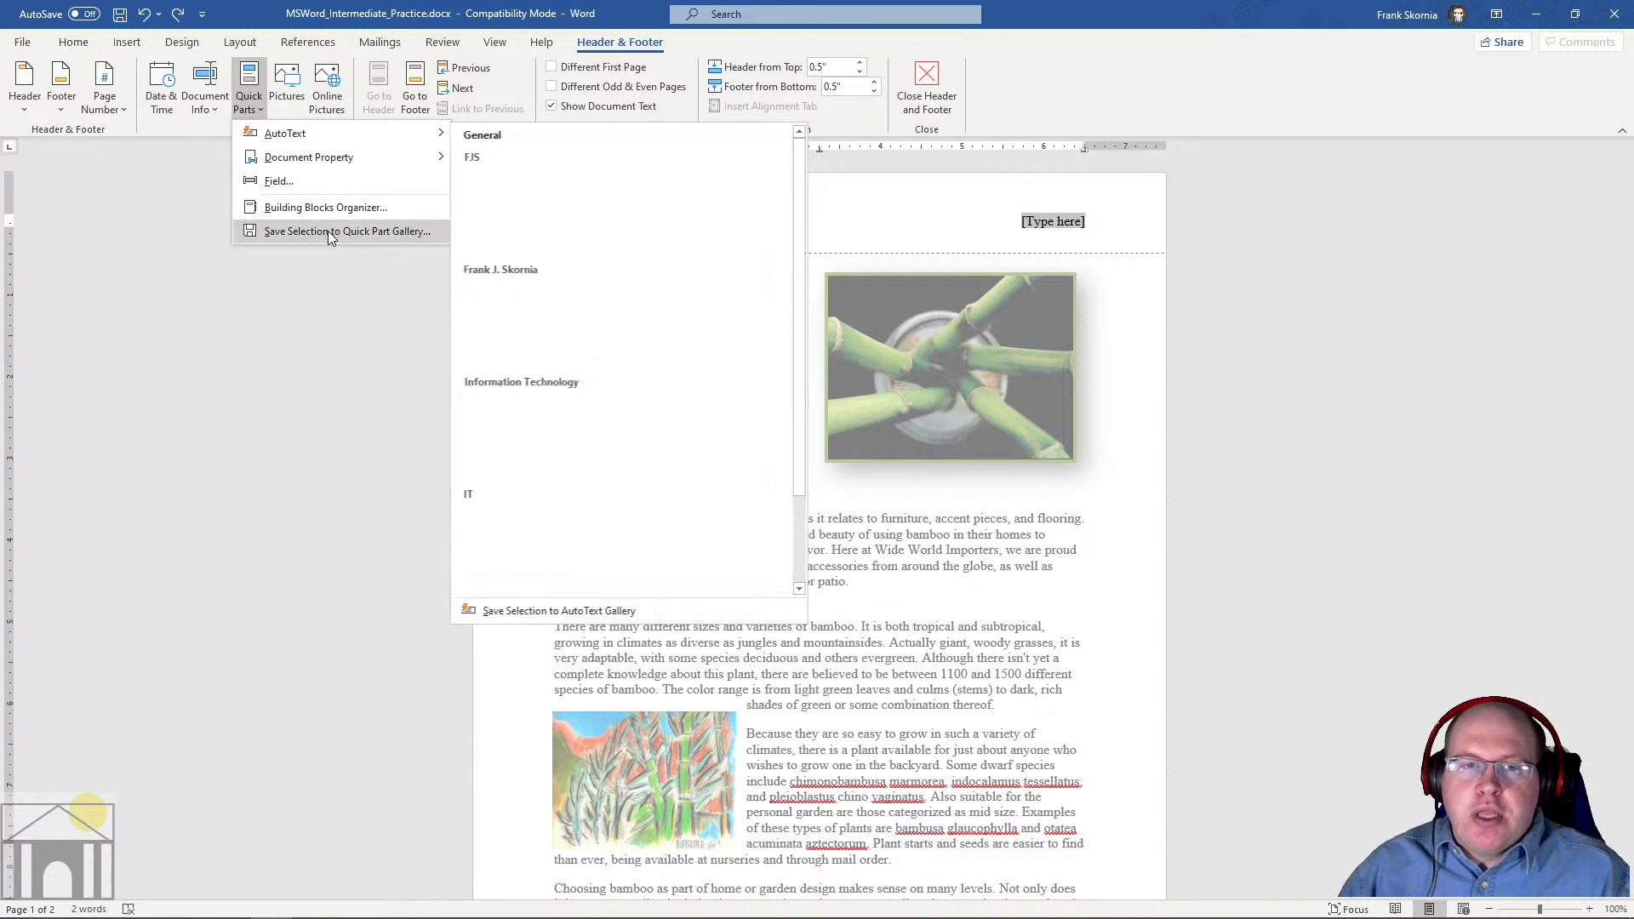
mouse_move(283, 136)
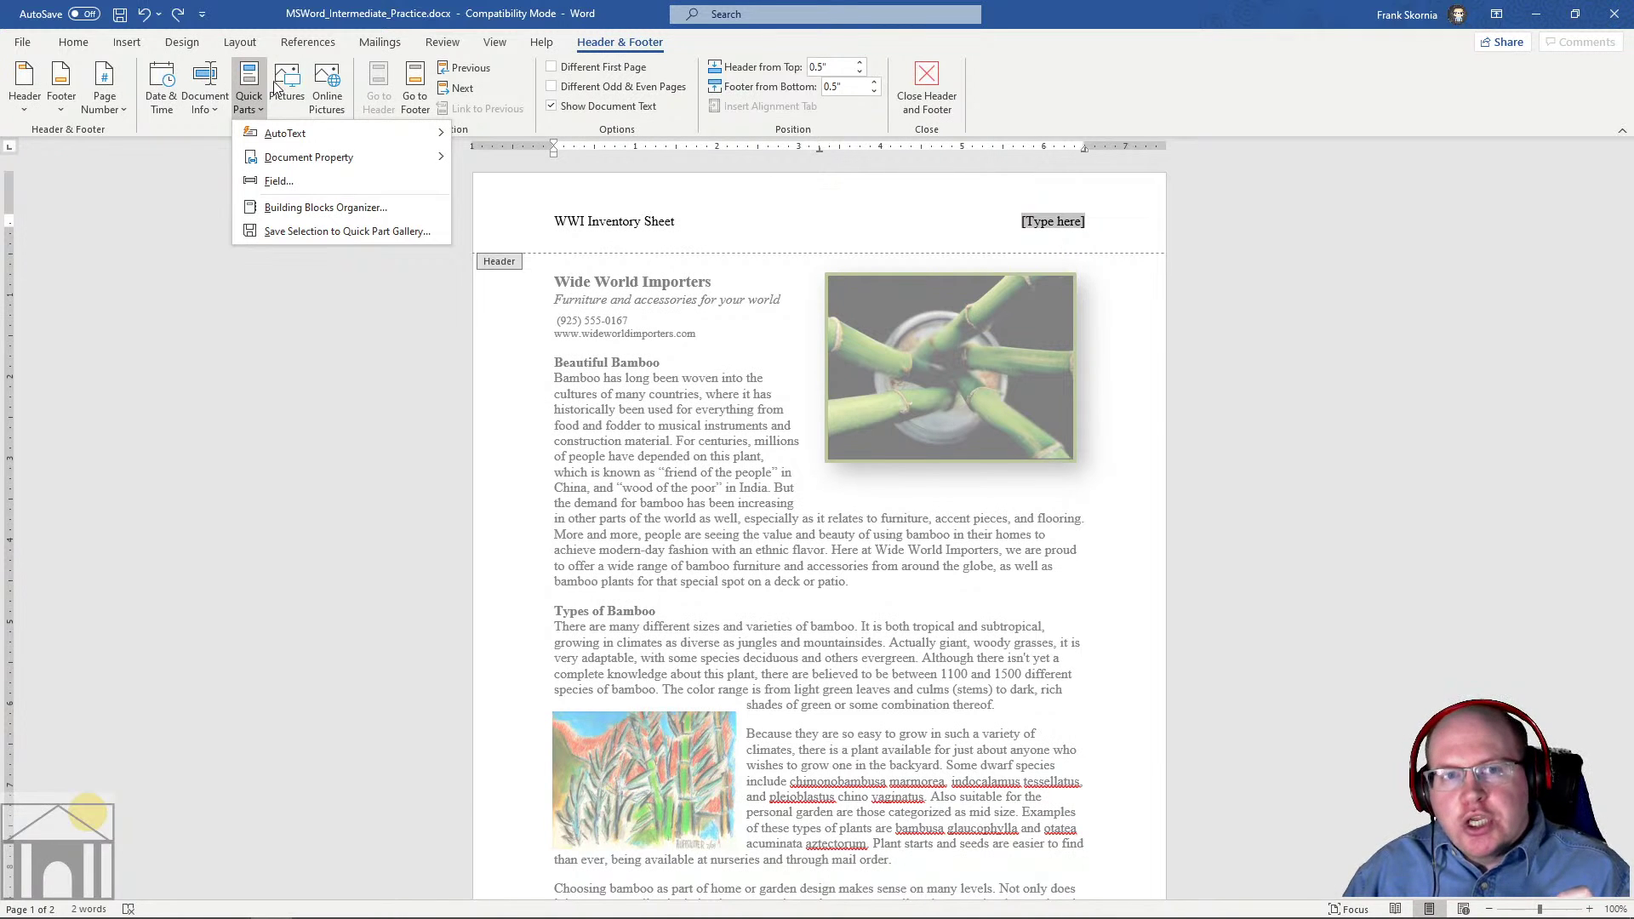
Insert the bamboo-E picture from the MSWord Intermediate folder into the right column of the header
click(300, 91)
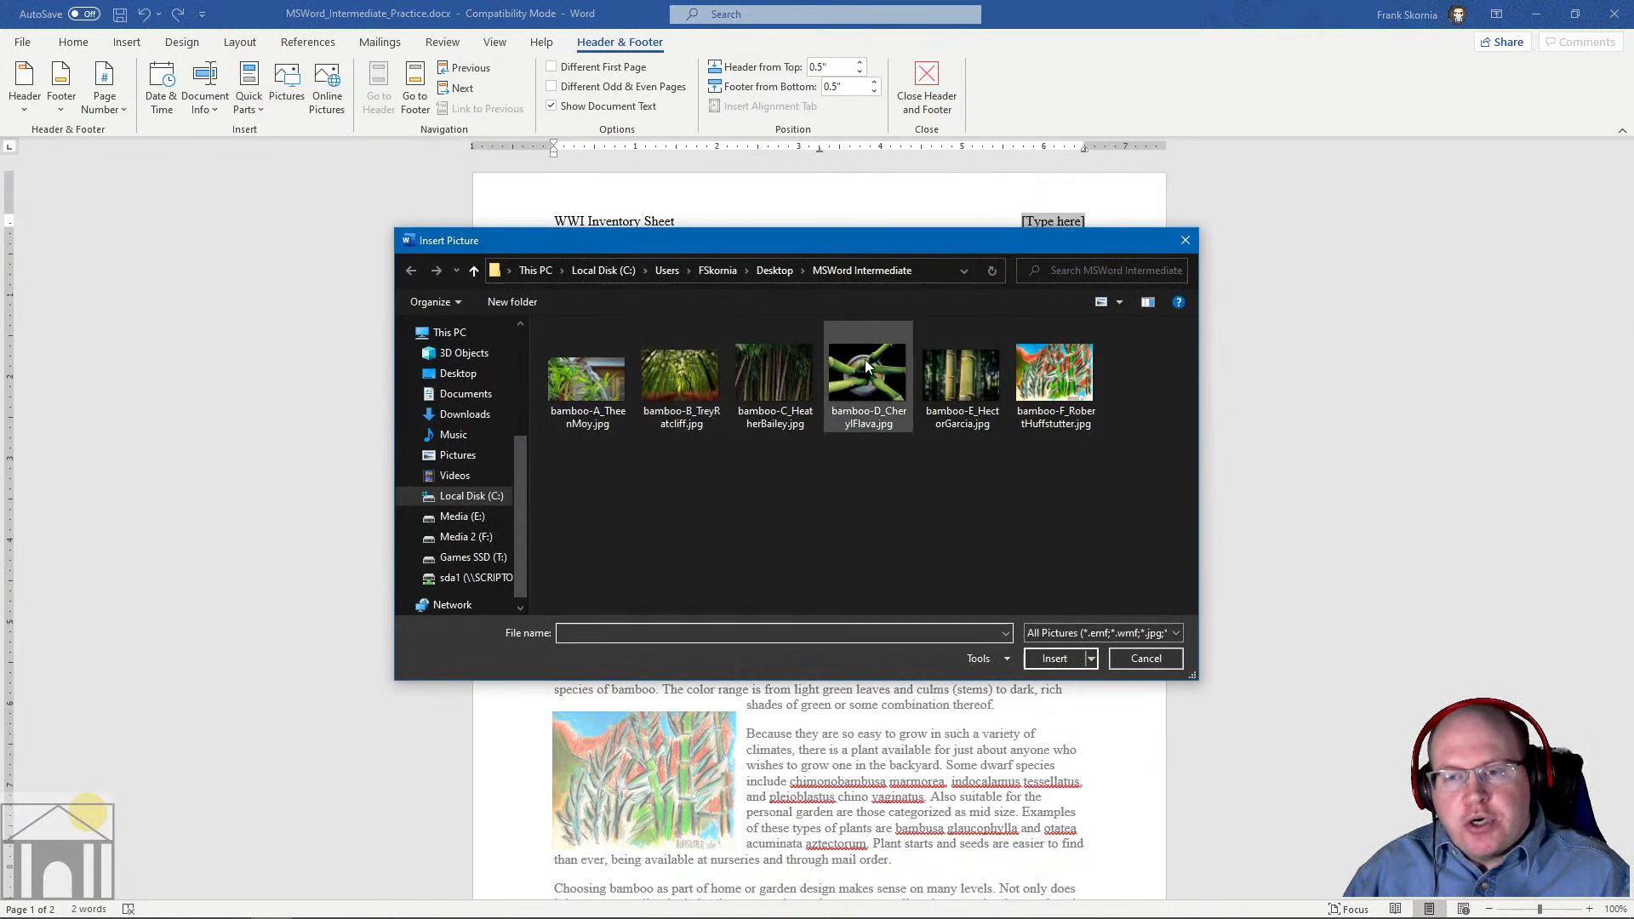
click(963, 383)
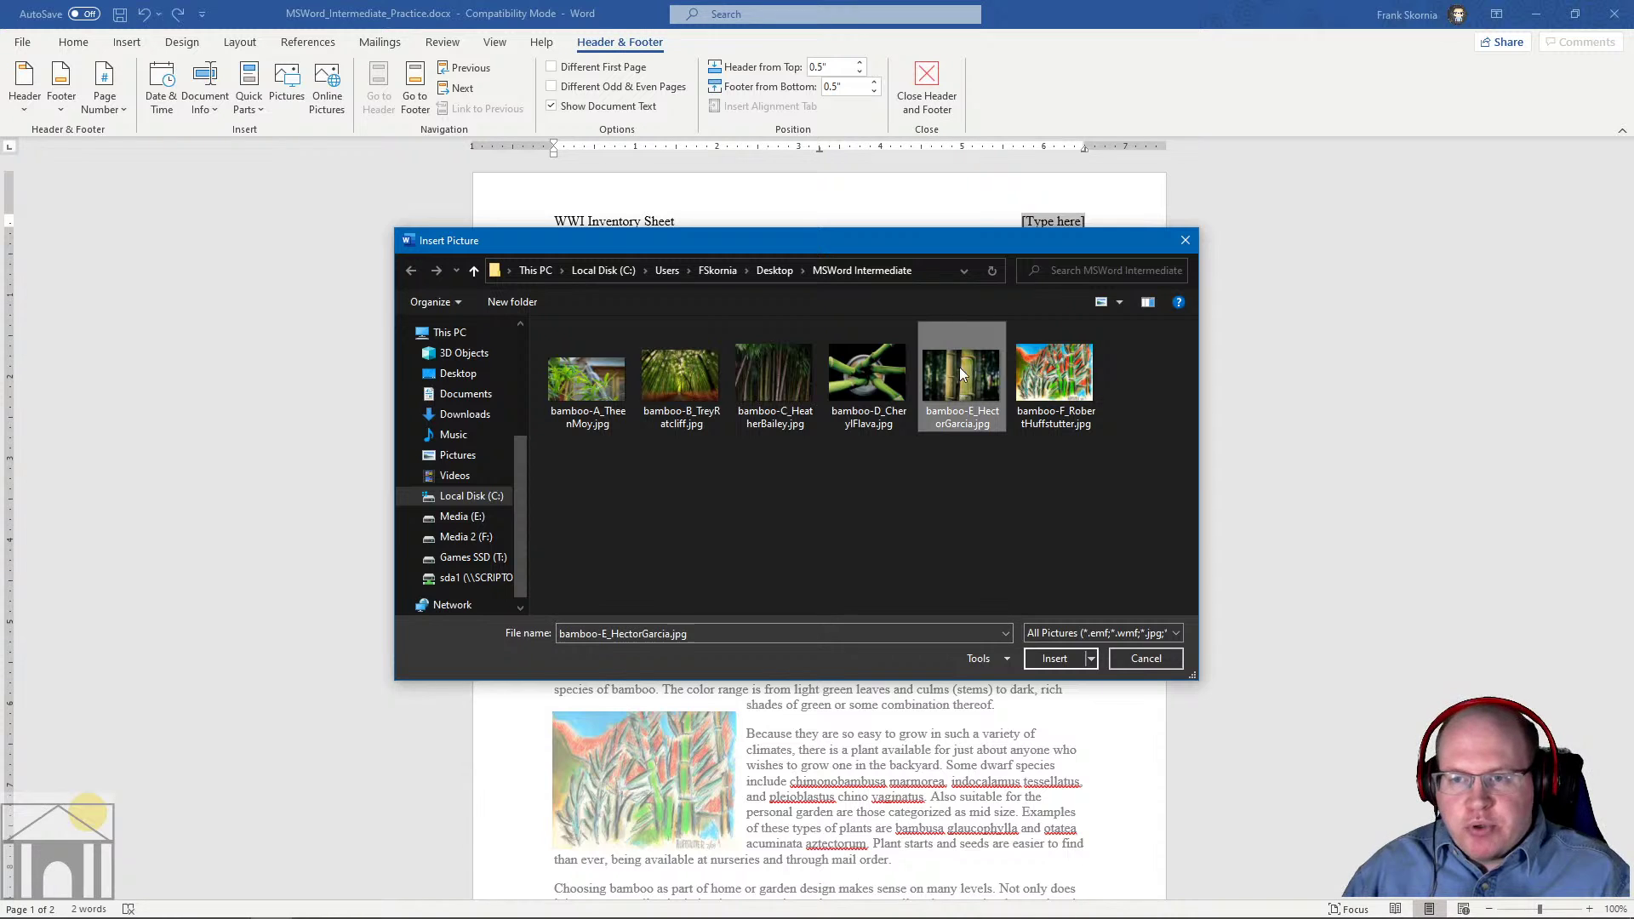
click(1052, 657)
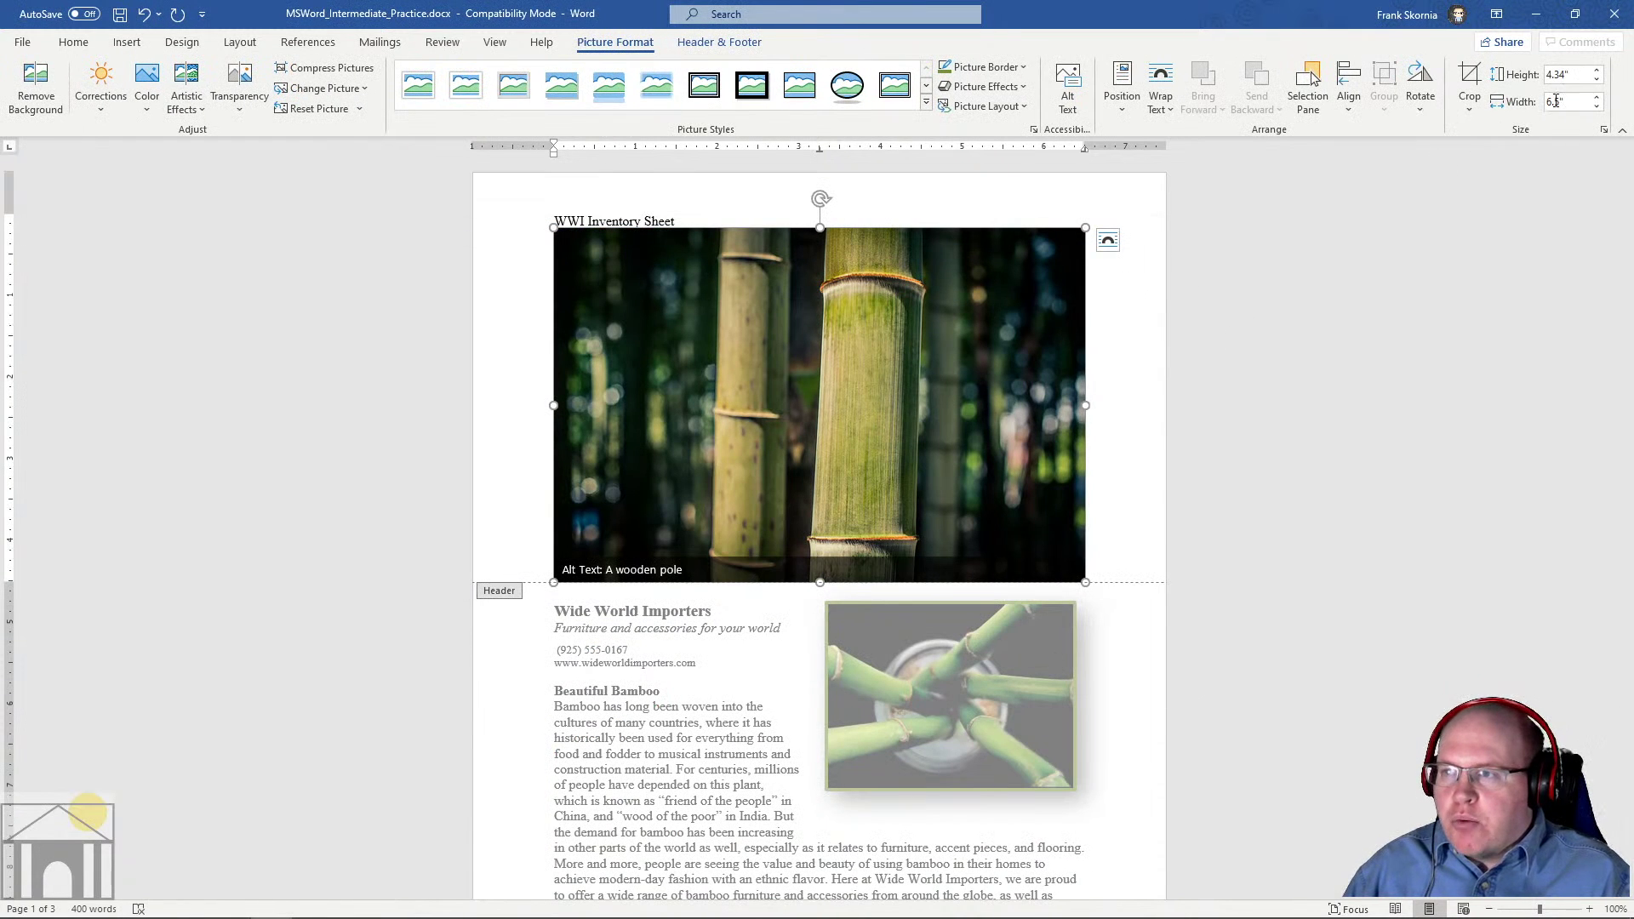
Set the header picture's height to 0.5" and check the header on both pages
double_click(1560, 76)
text(5)
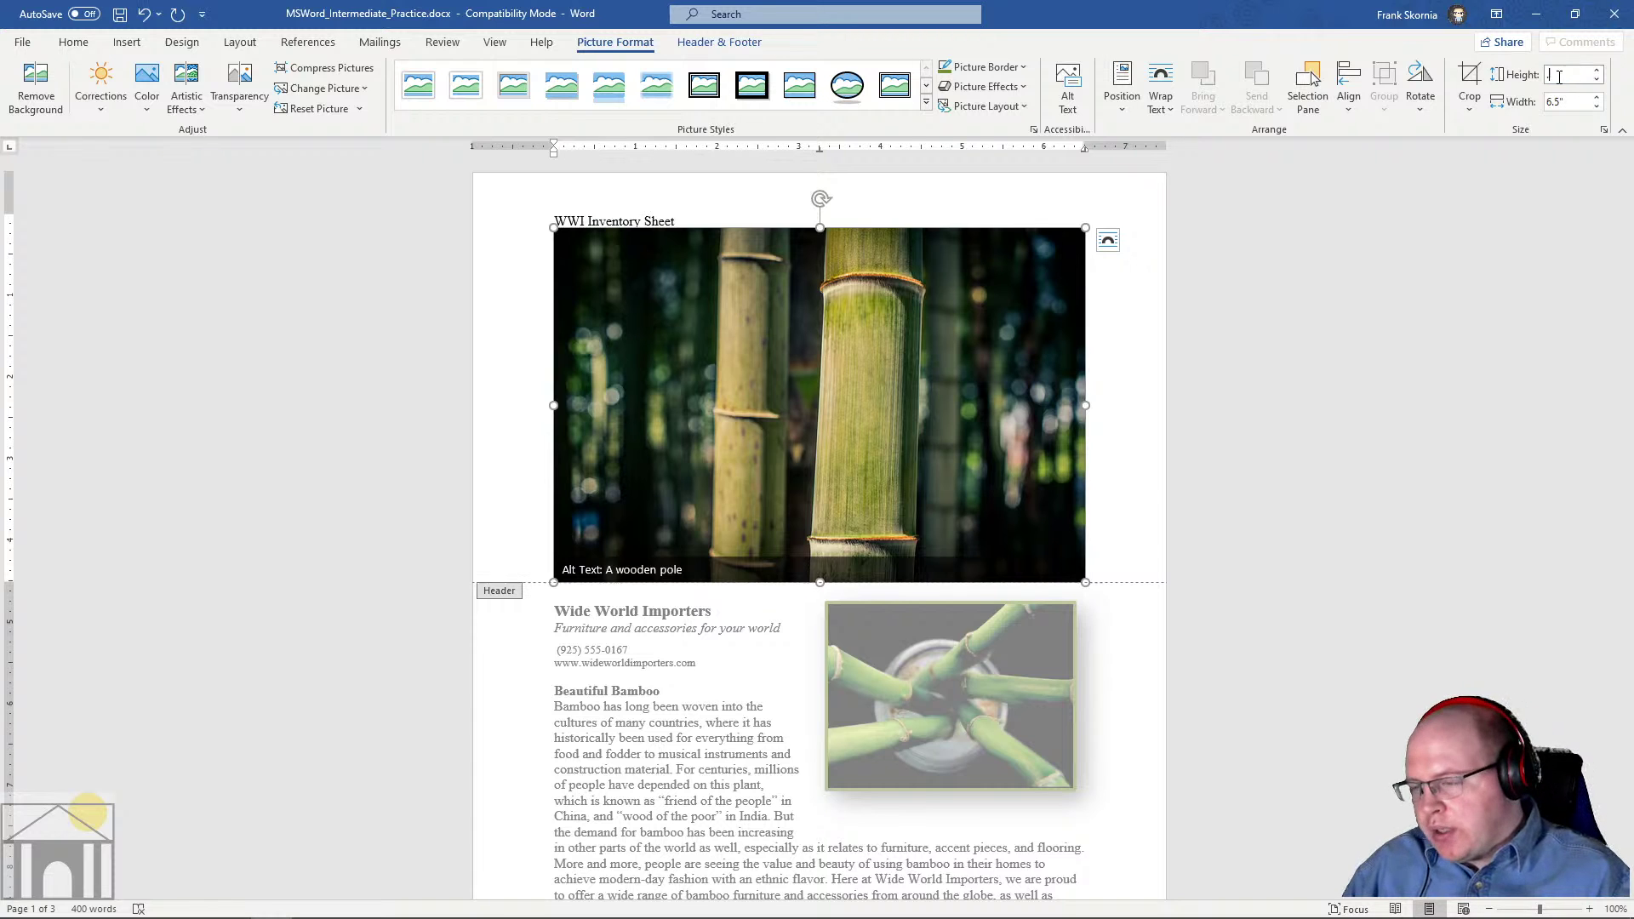
key(Return)
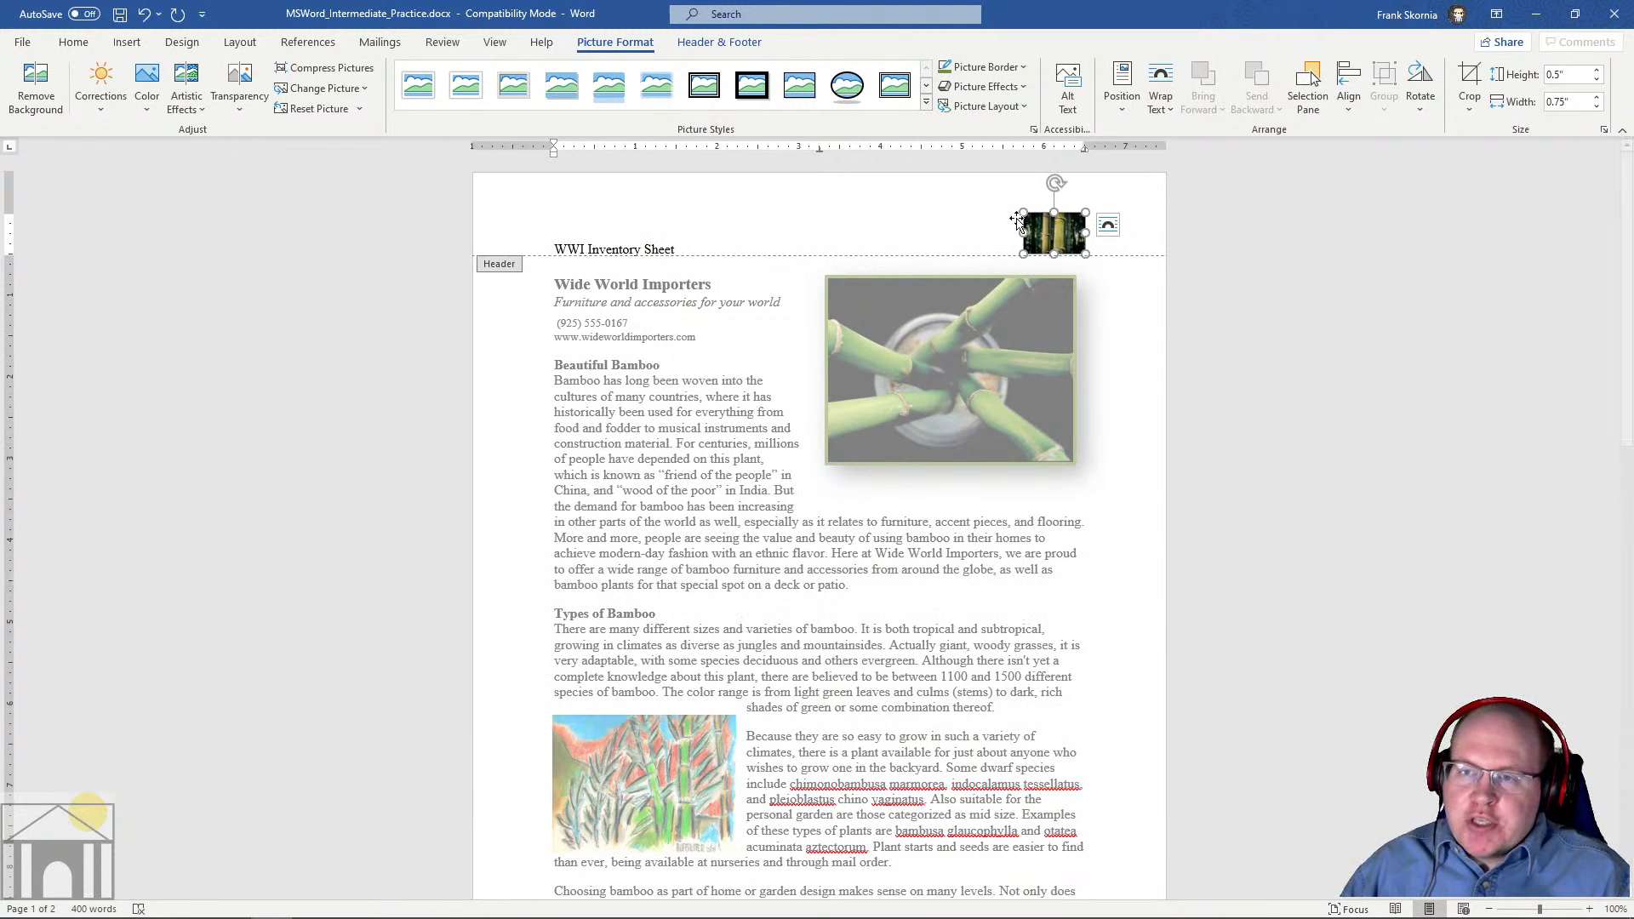
scroll(1186, 370, down, 7)
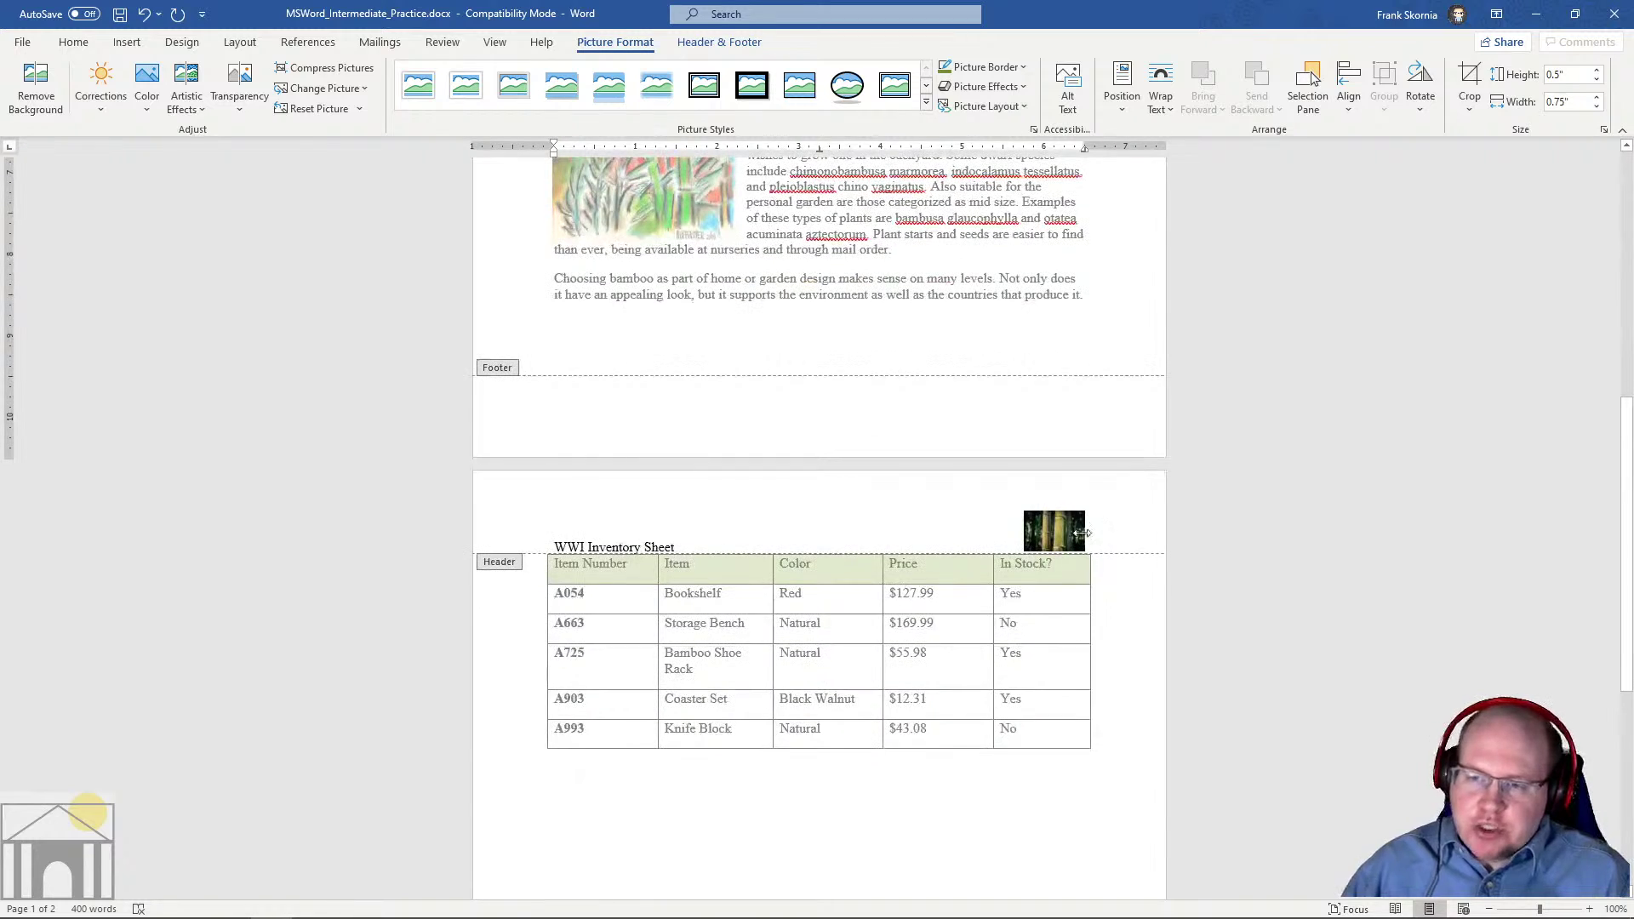
scroll(1182, 505, up, 8)
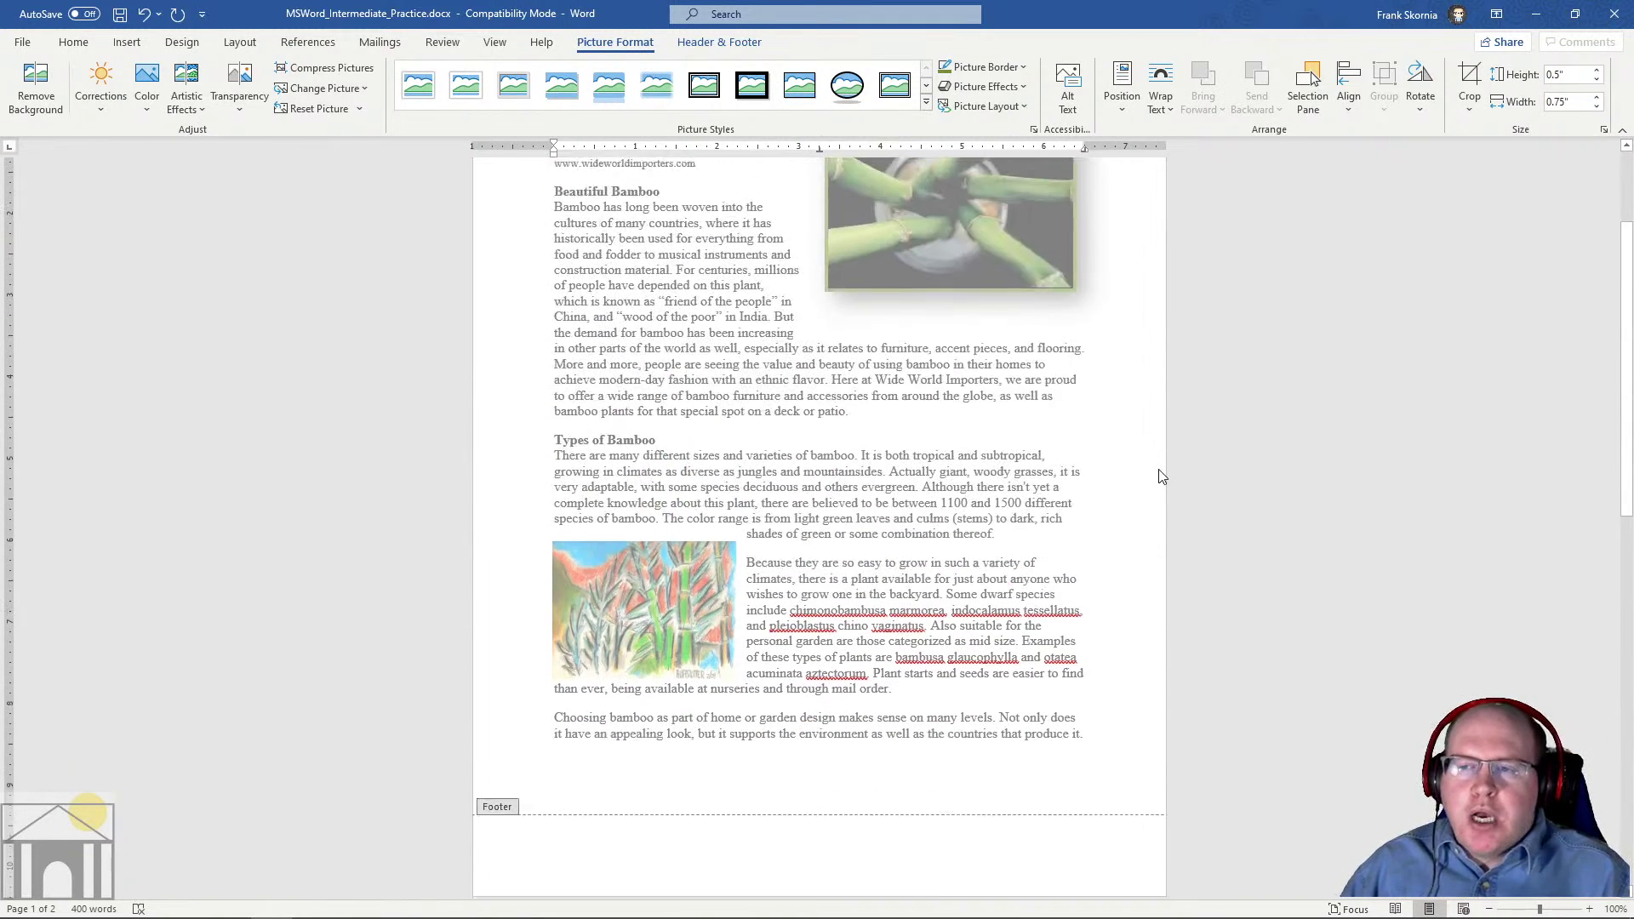
Undo the header picture's resizing and insertion to restore the placeholder in the right column
key(ctrl+z)
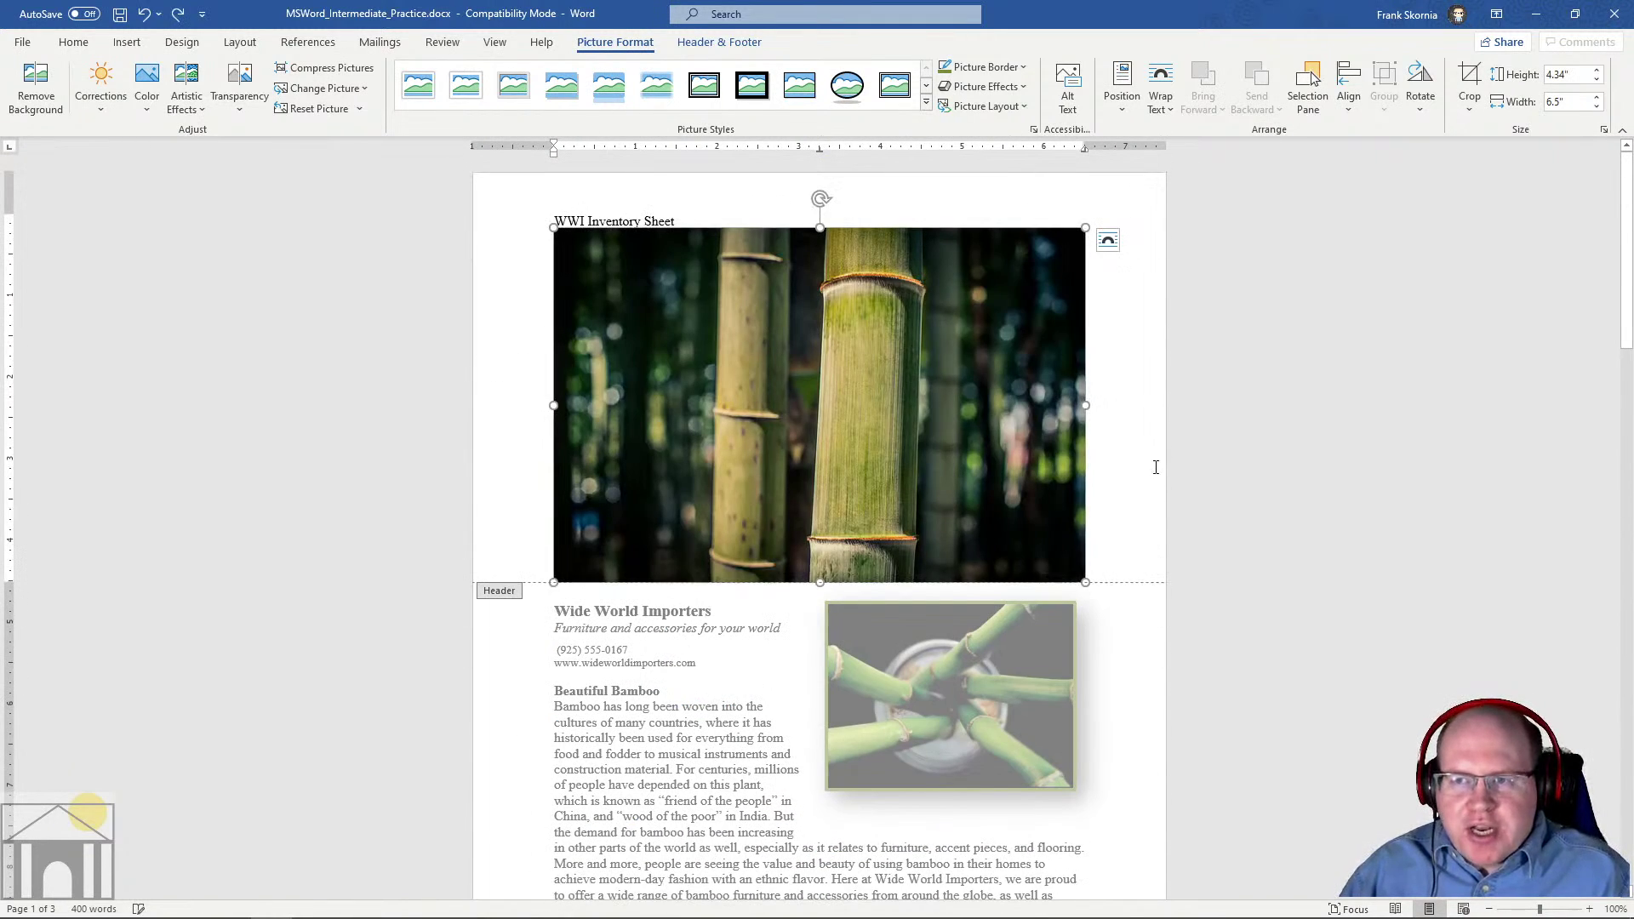
key(ctrl+z)
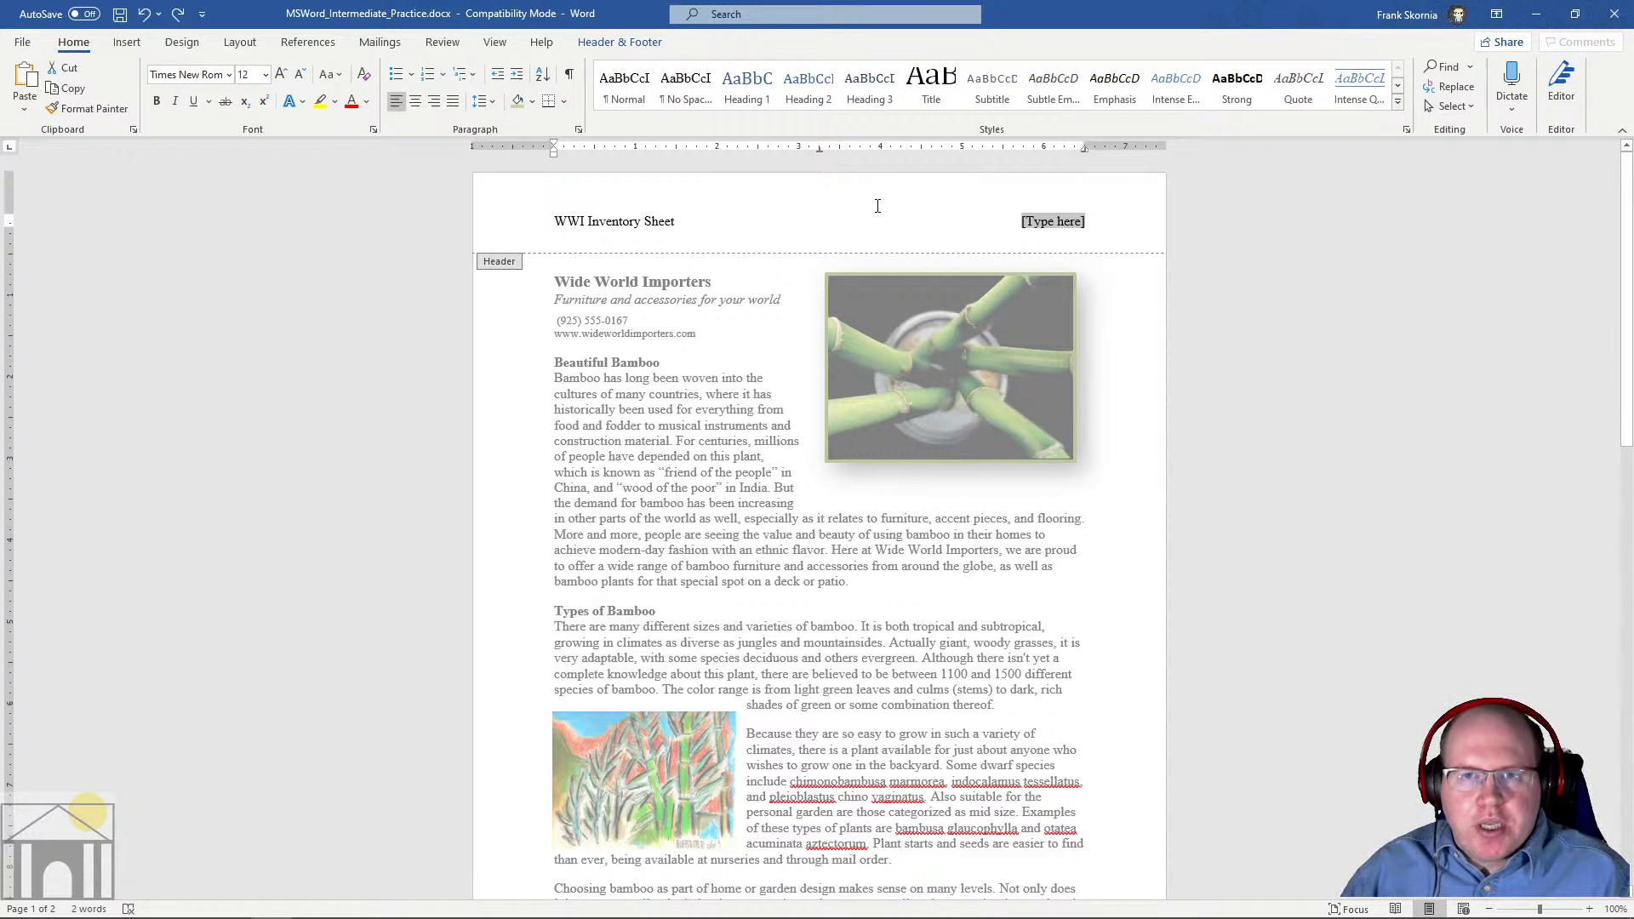
Insert an automatically updating date in the "September 8, 2020" format into the header's right column and check it on page 2
click(625, 42)
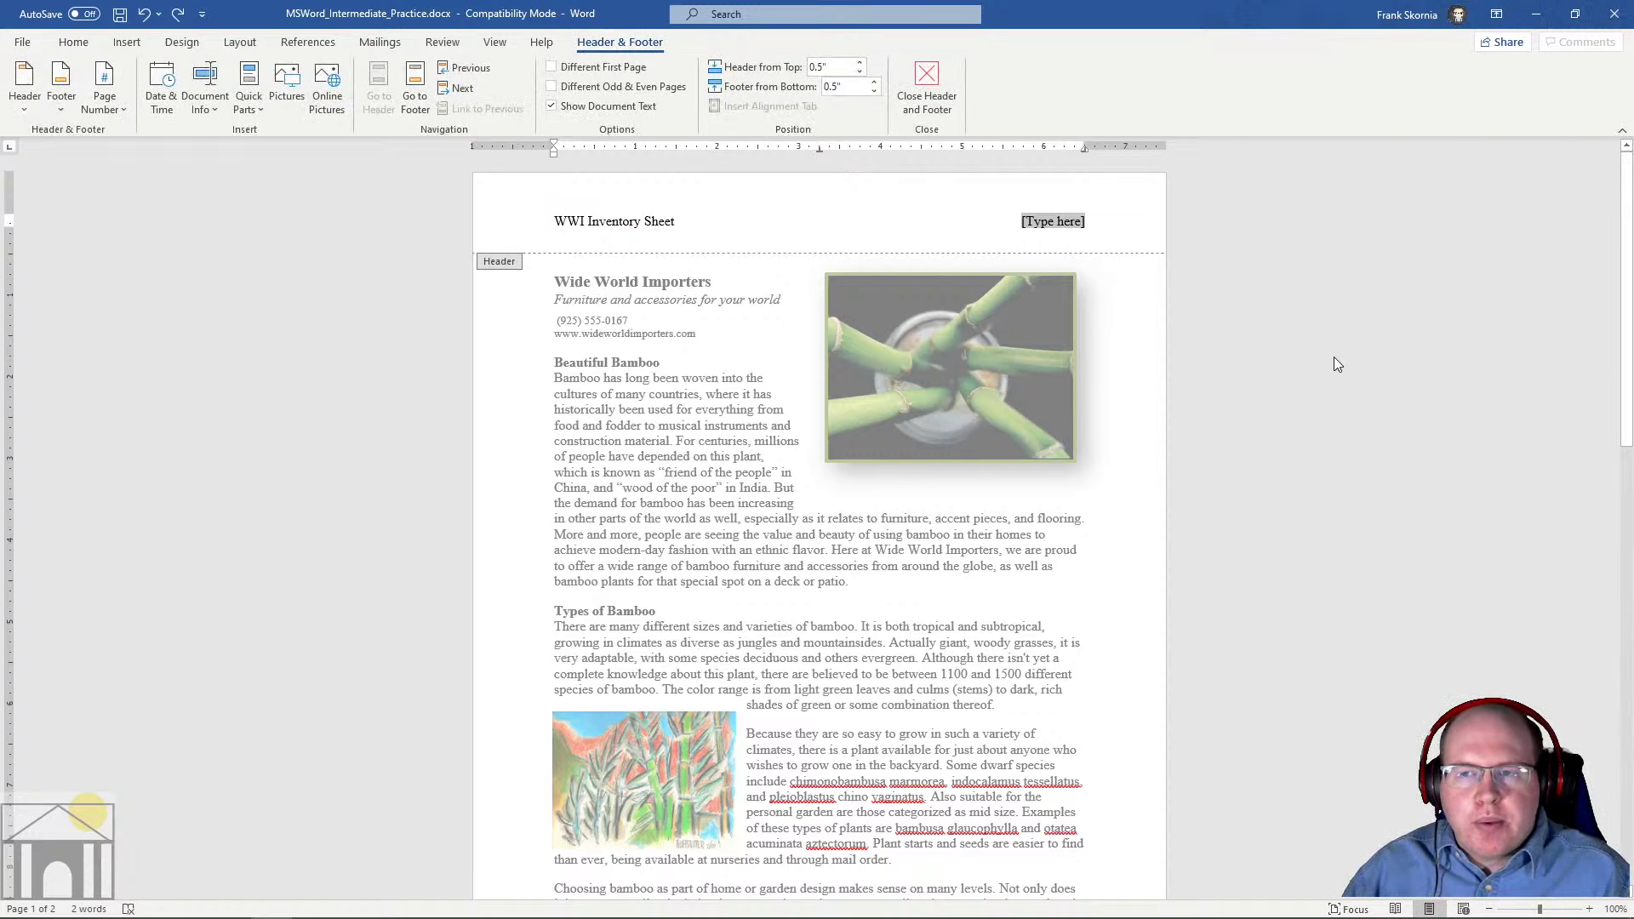
click(158, 96)
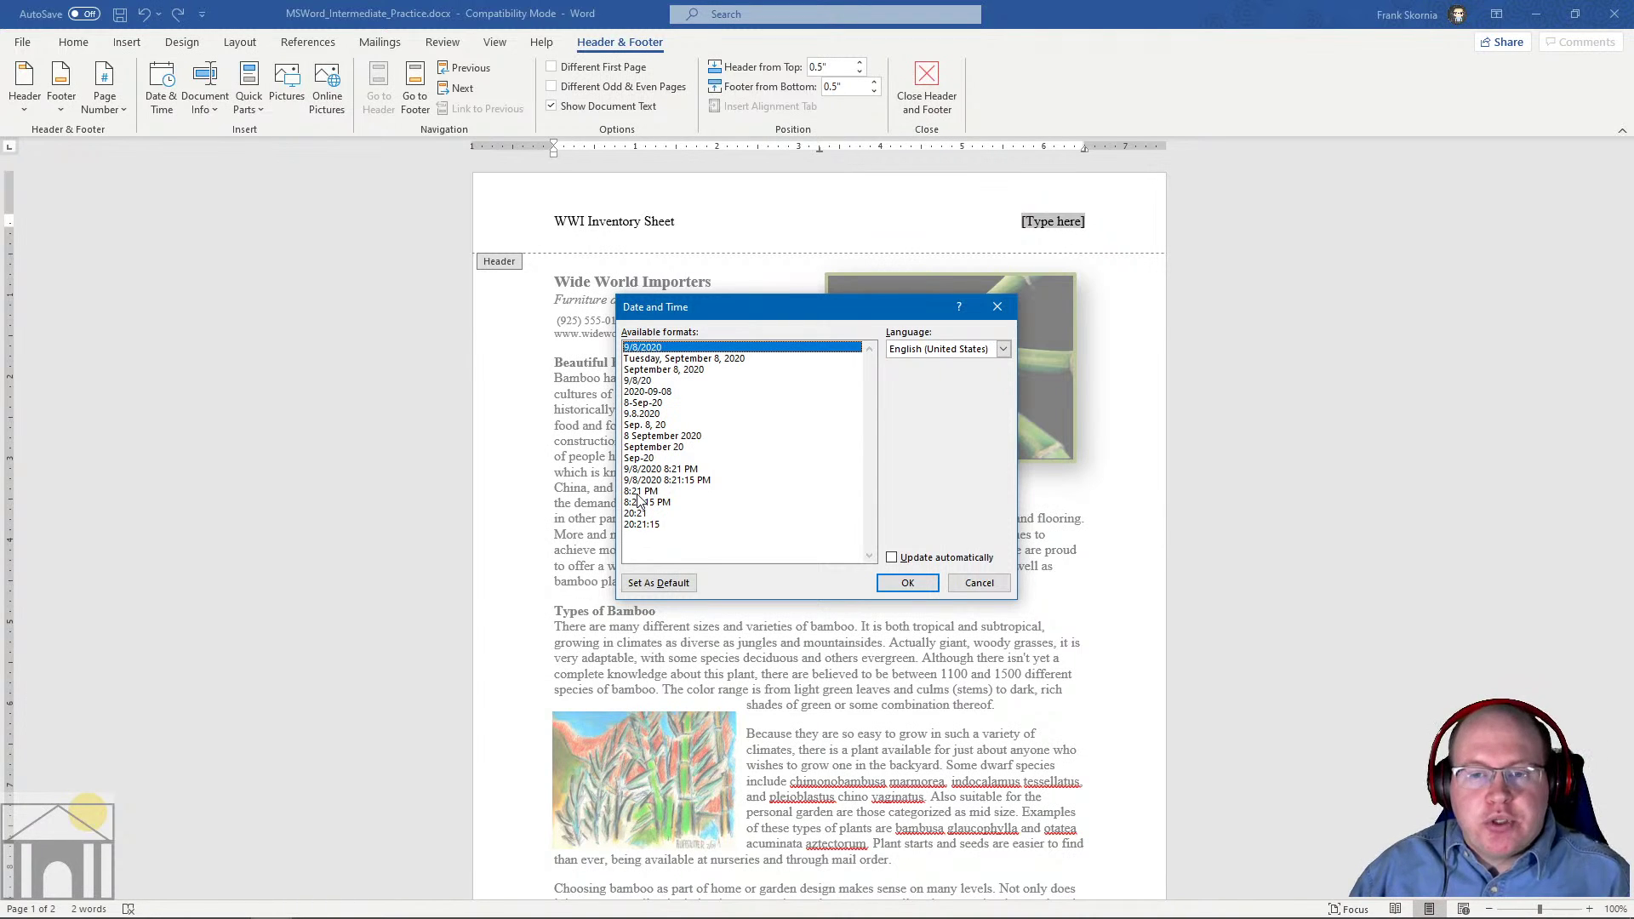
click(689, 371)
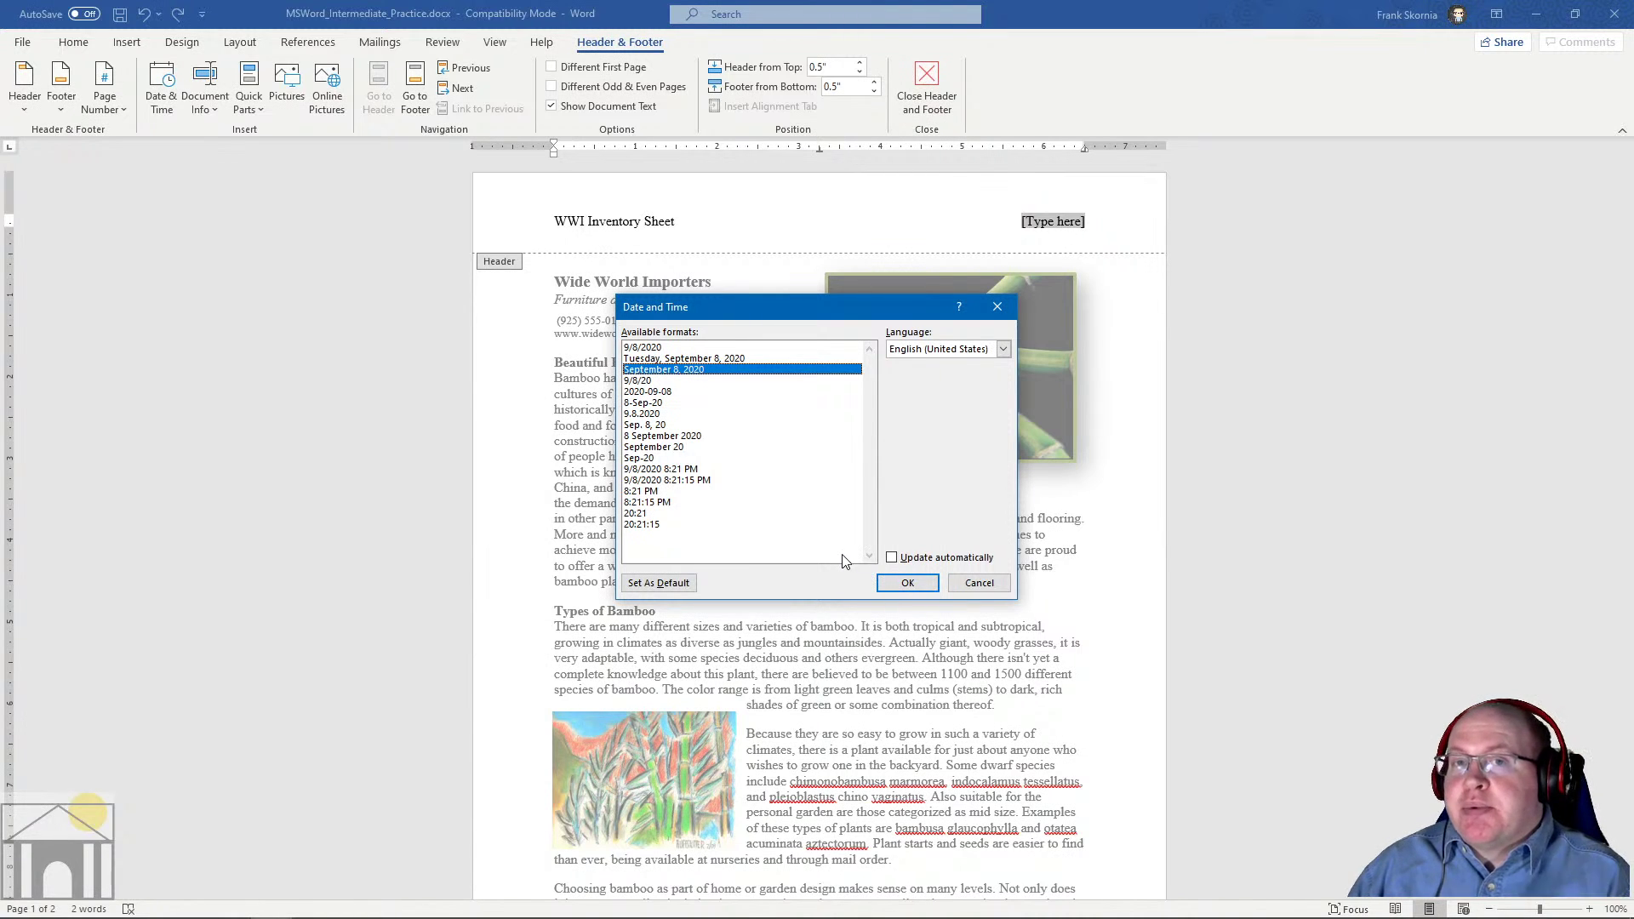
click(916, 565)
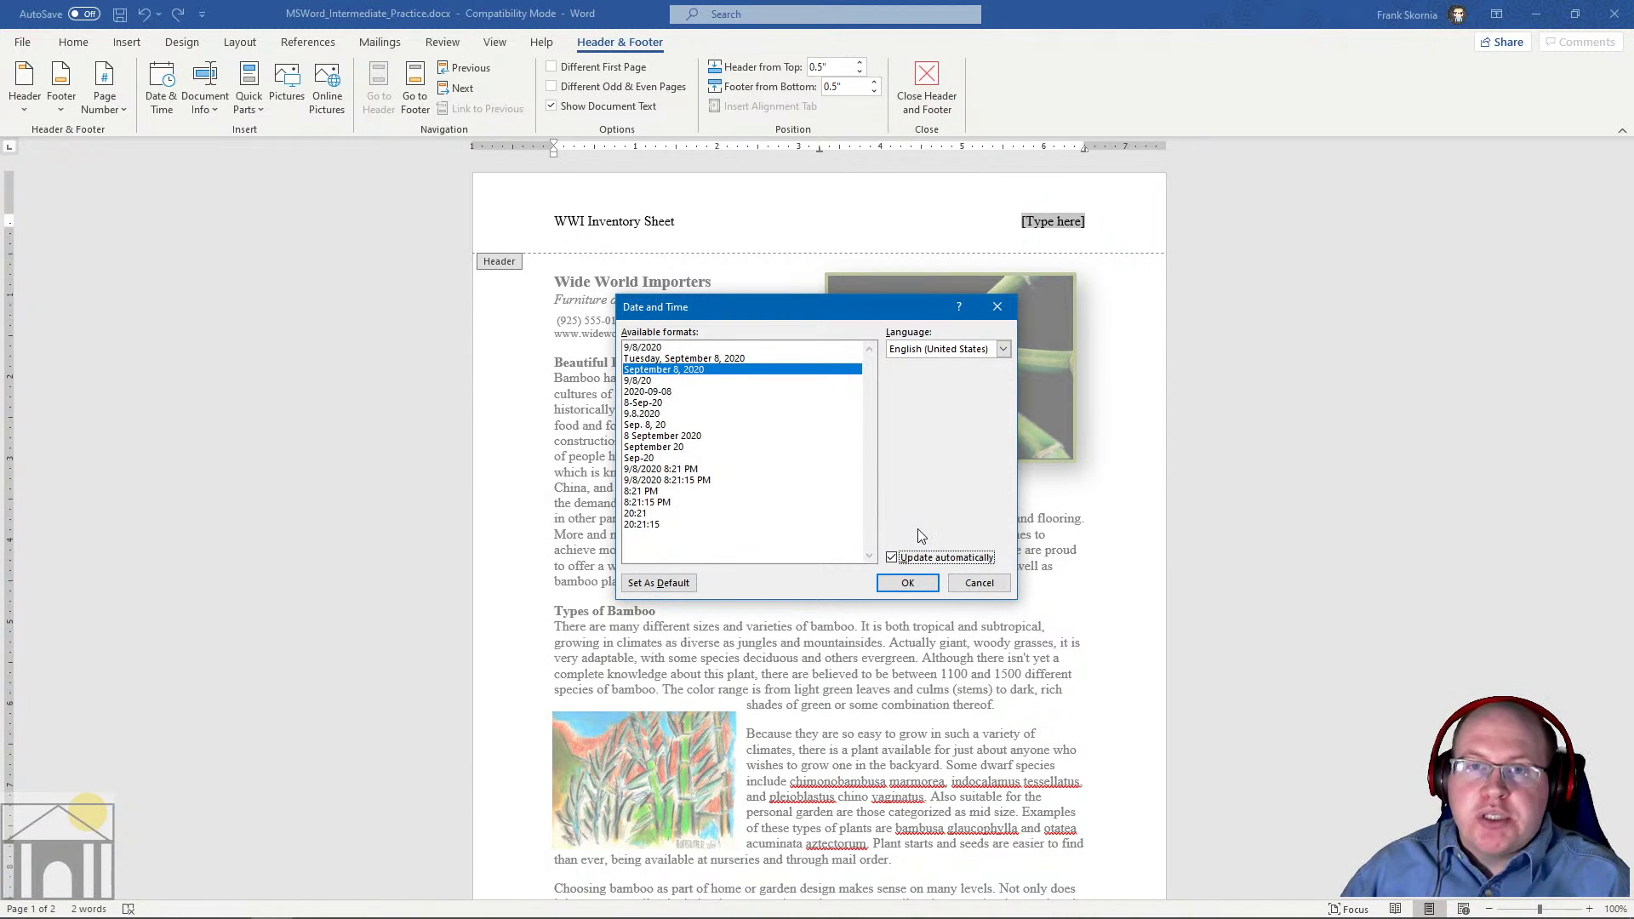
click(907, 582)
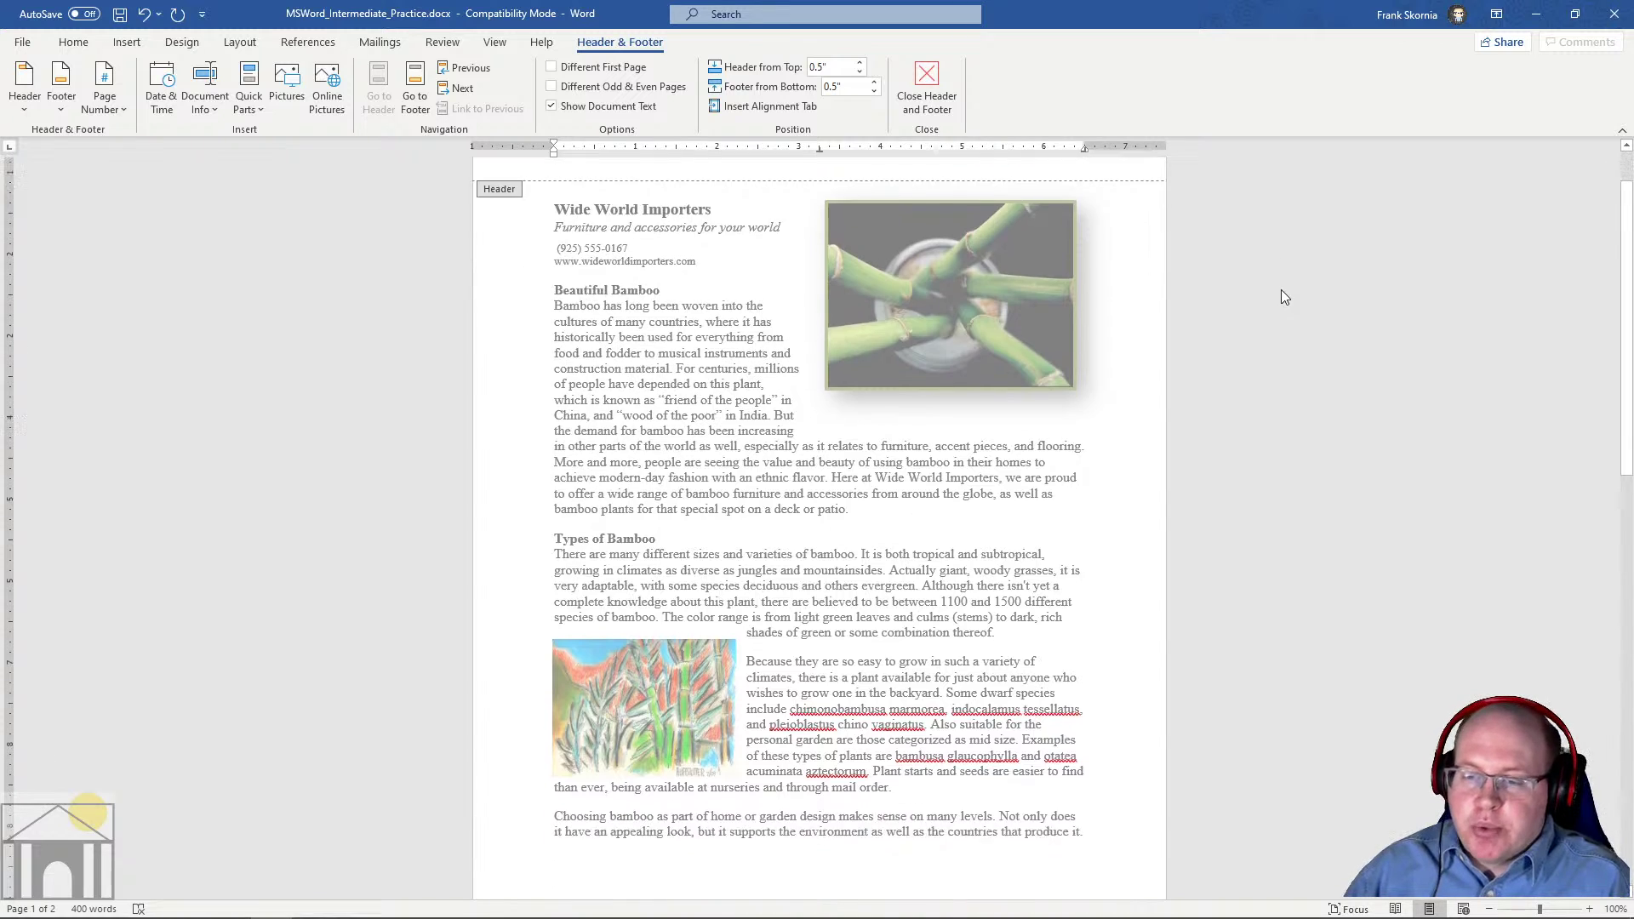
scroll(1281, 290, down, 8)
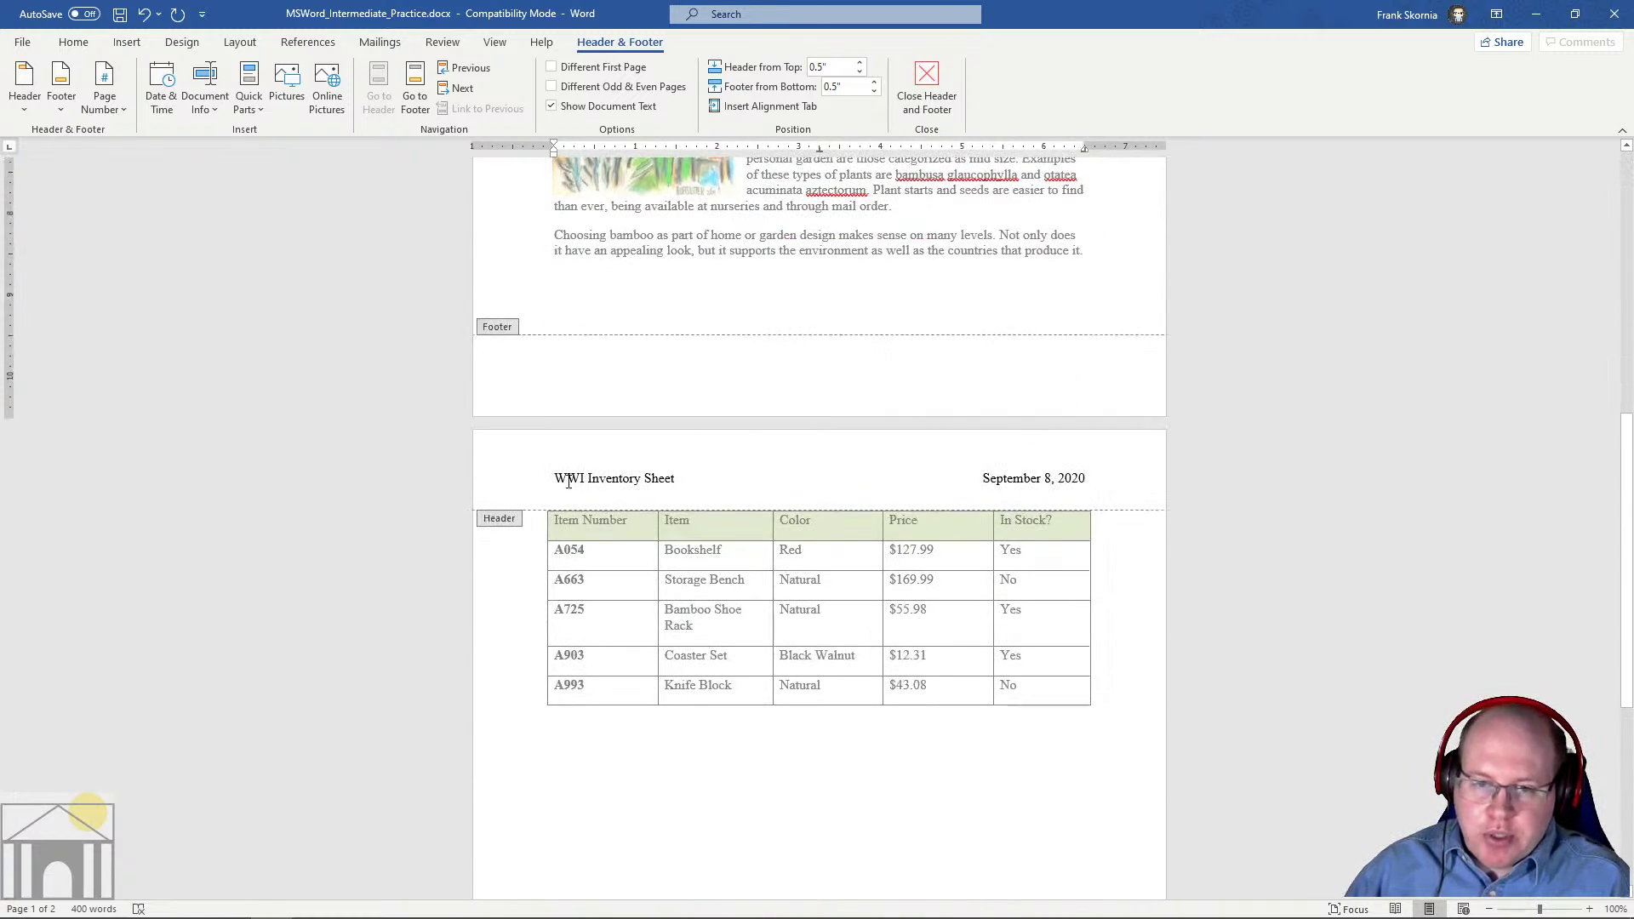
click(1039, 478)
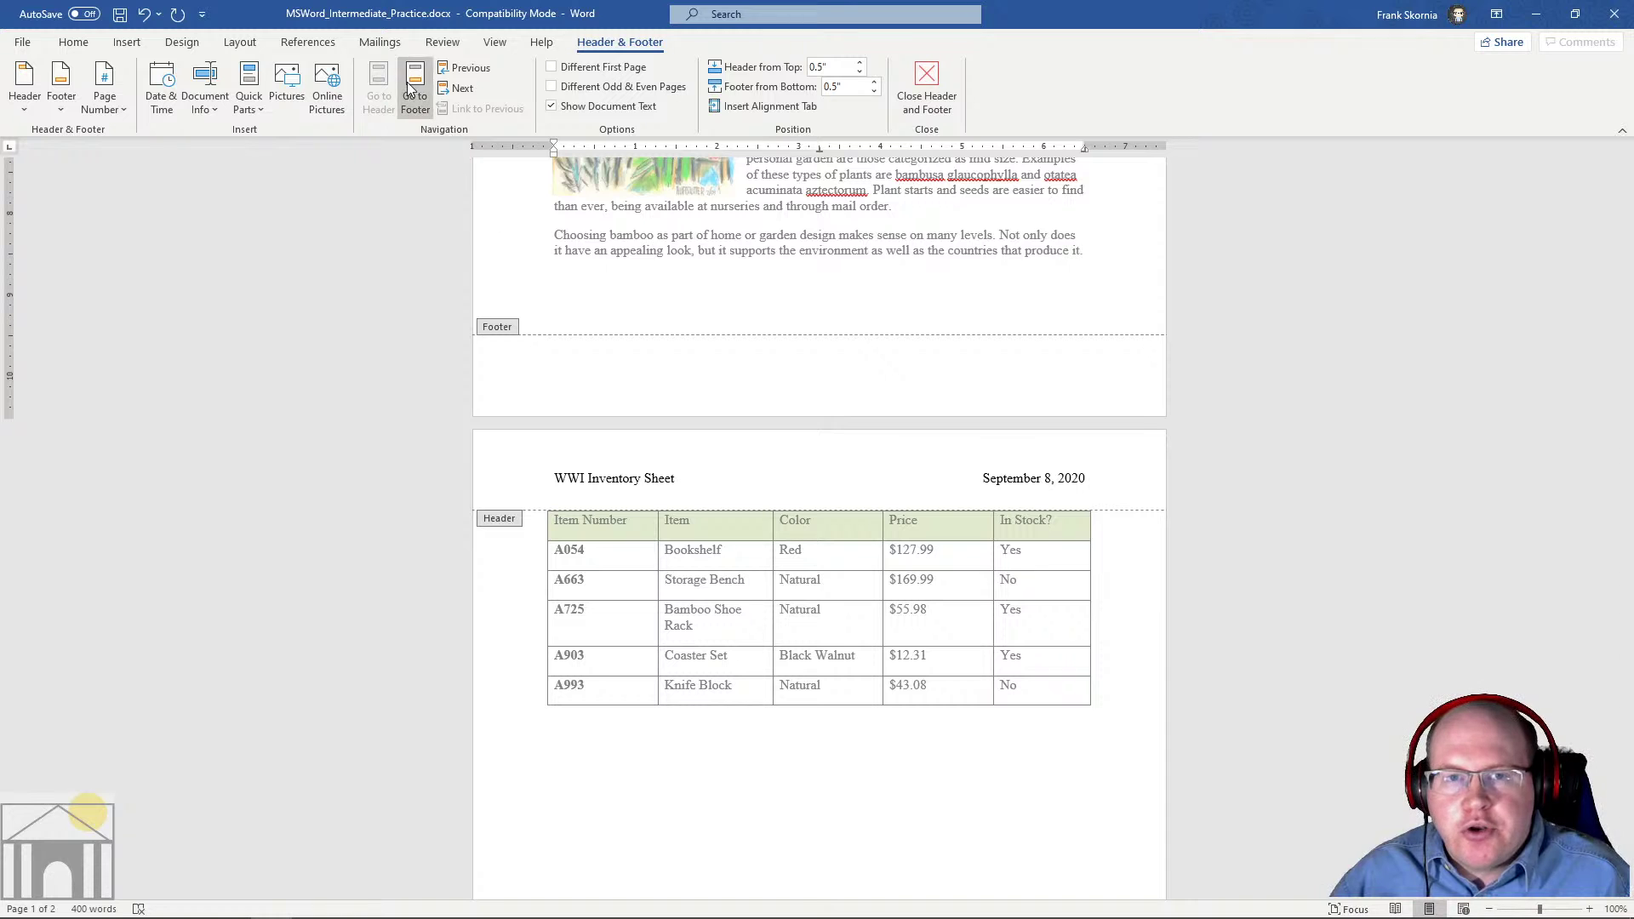
Go to the footer and insert a Plain Number 2 page number at the bottom of the page
scroll(810, 321, up, 3)
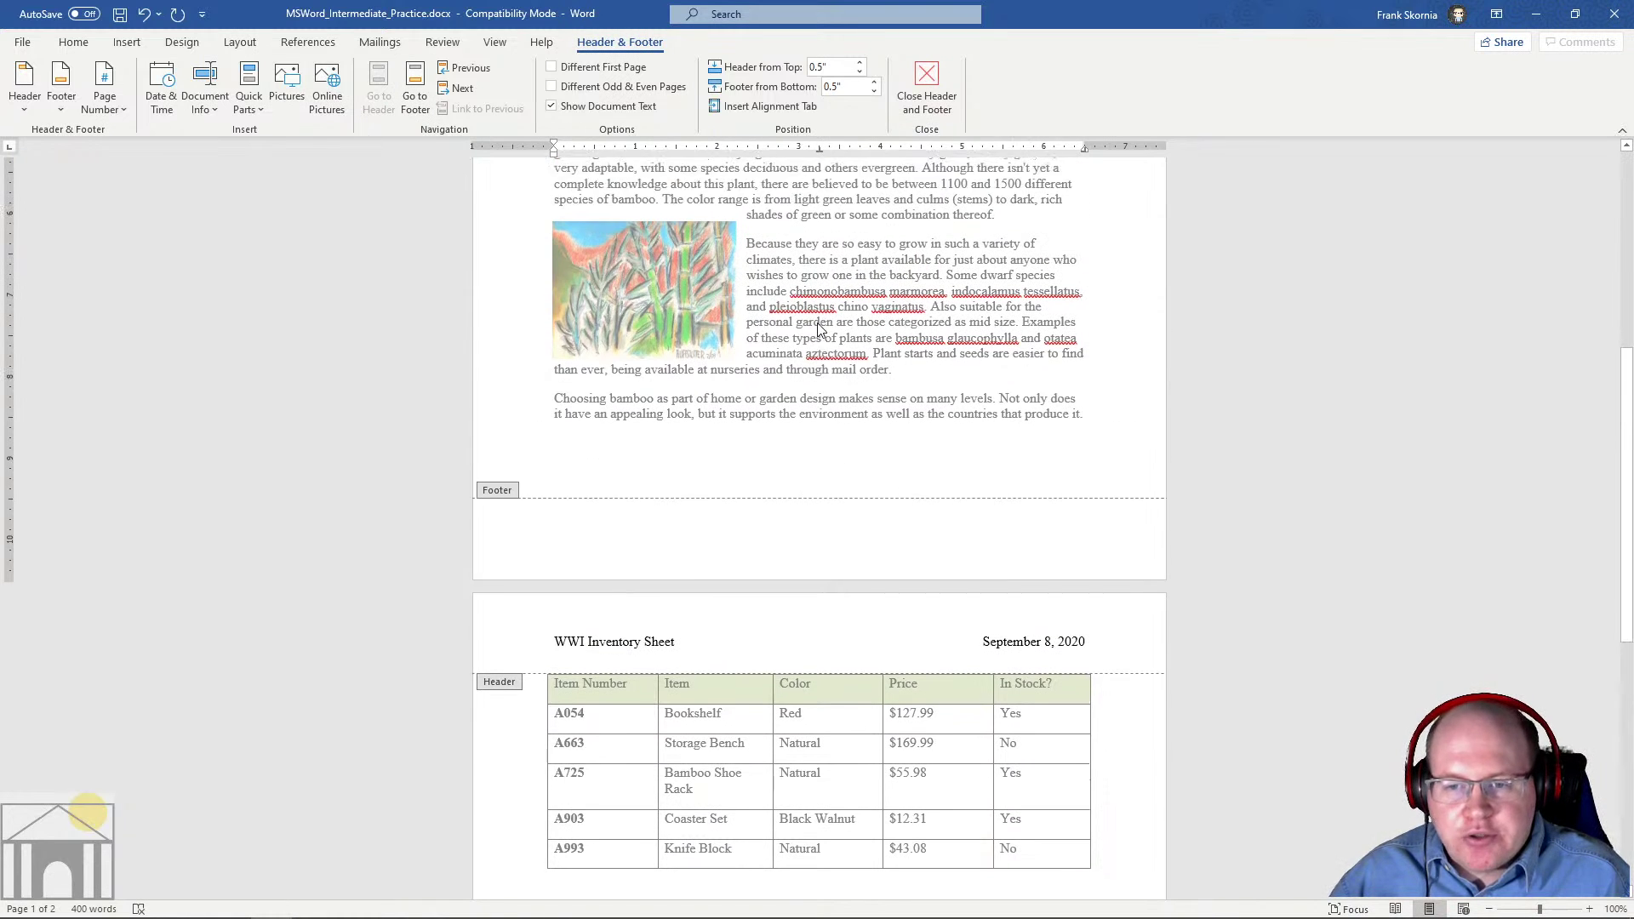
click(634, 486)
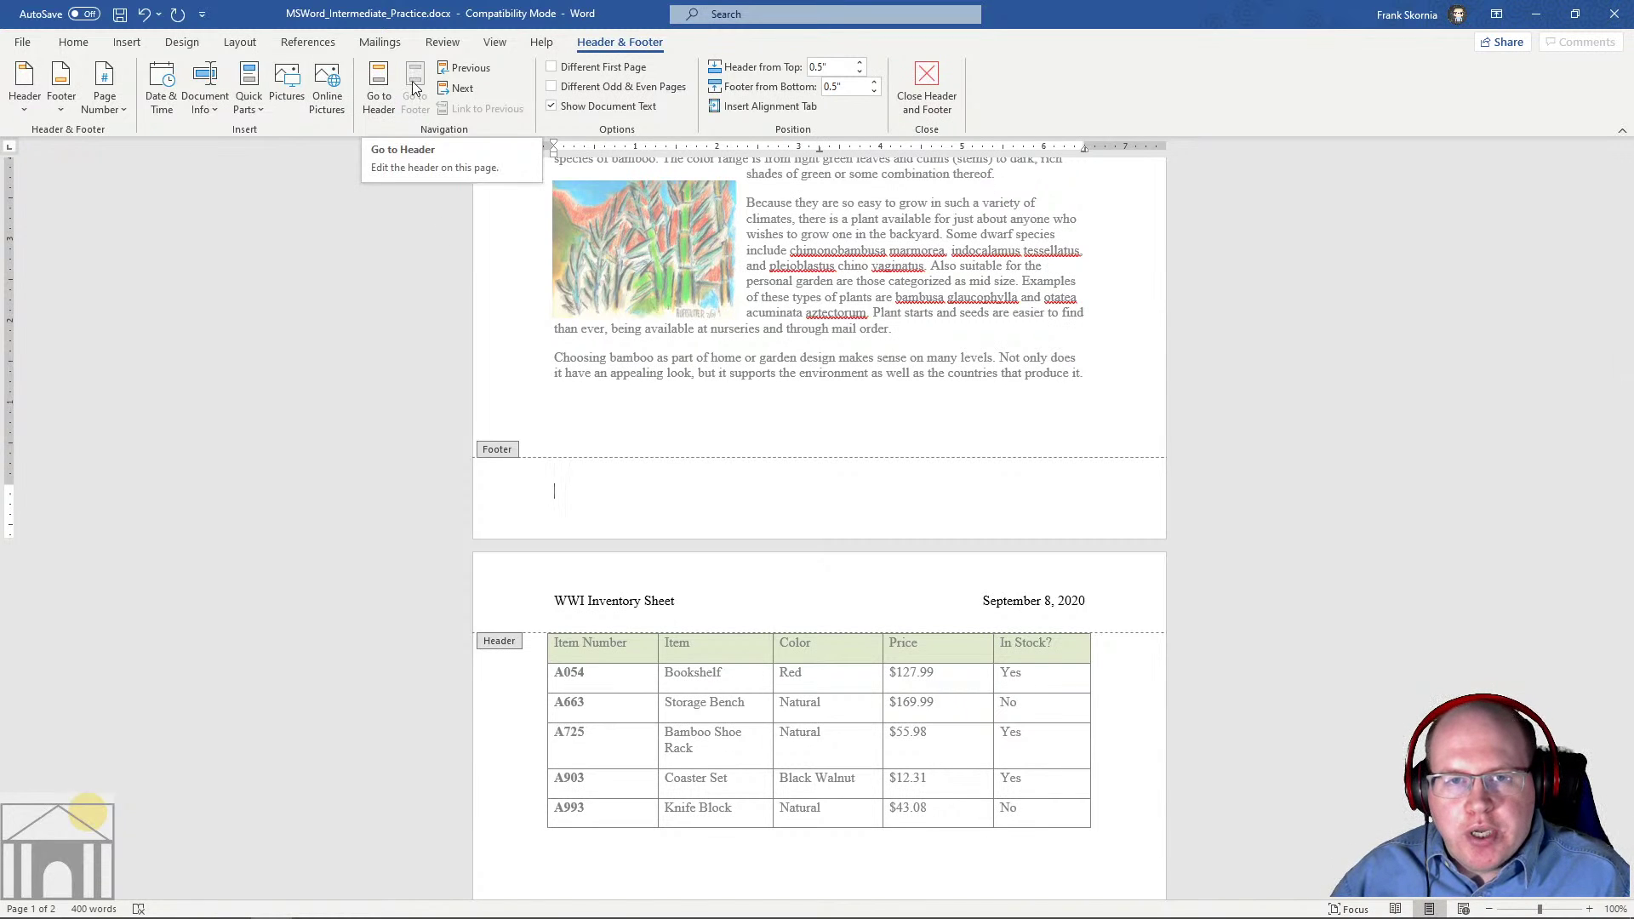
click(379, 89)
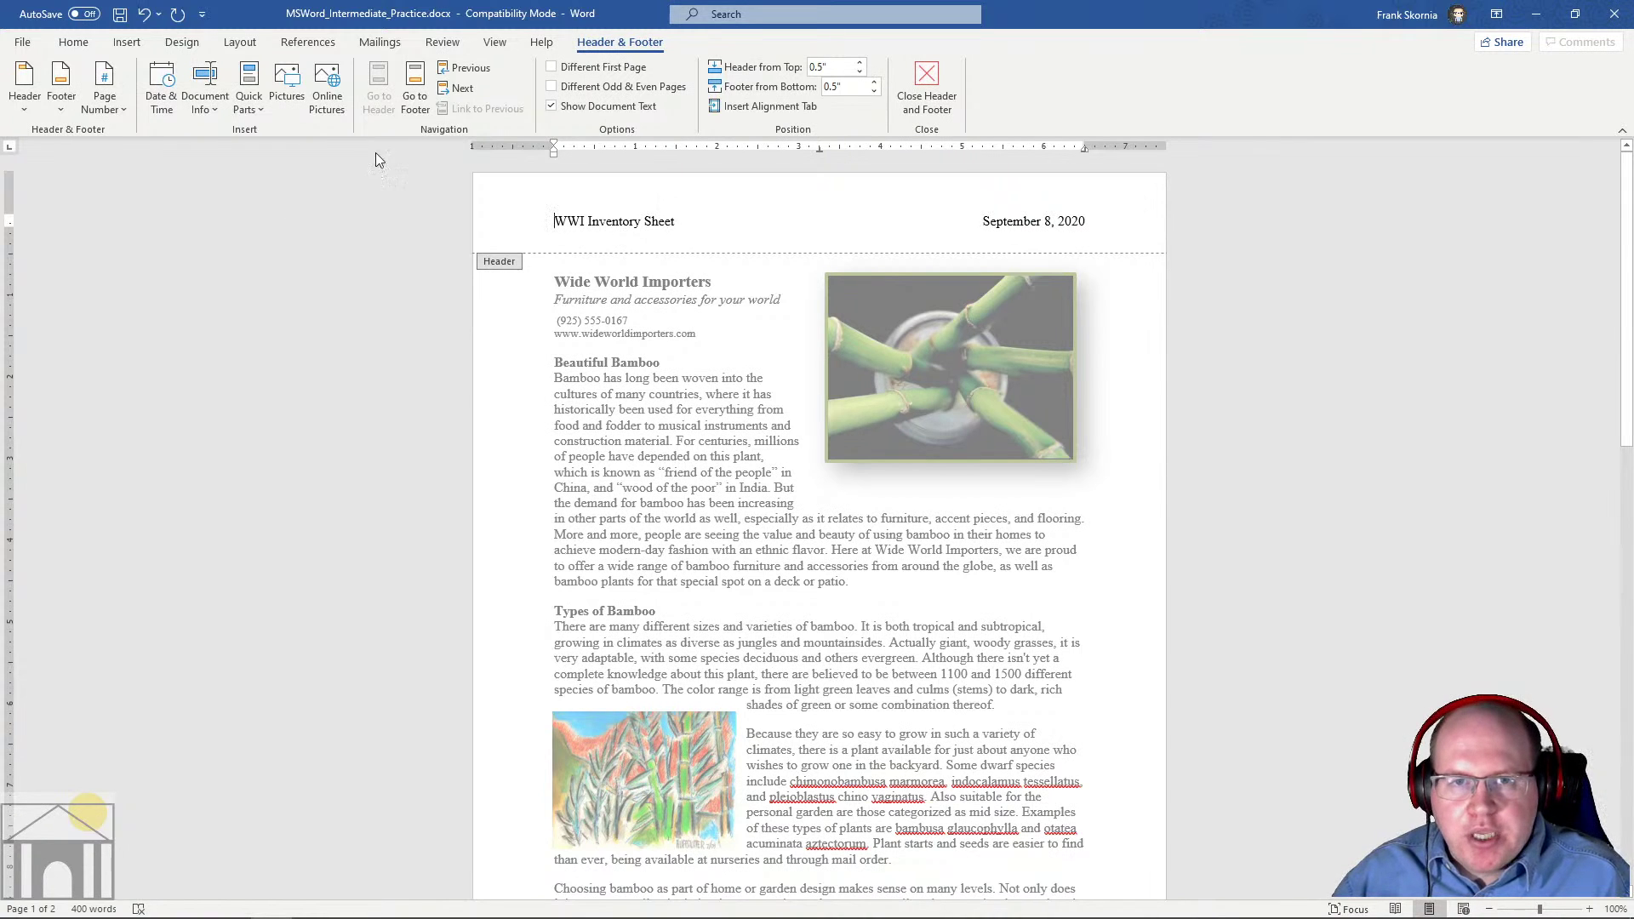
click(415, 89)
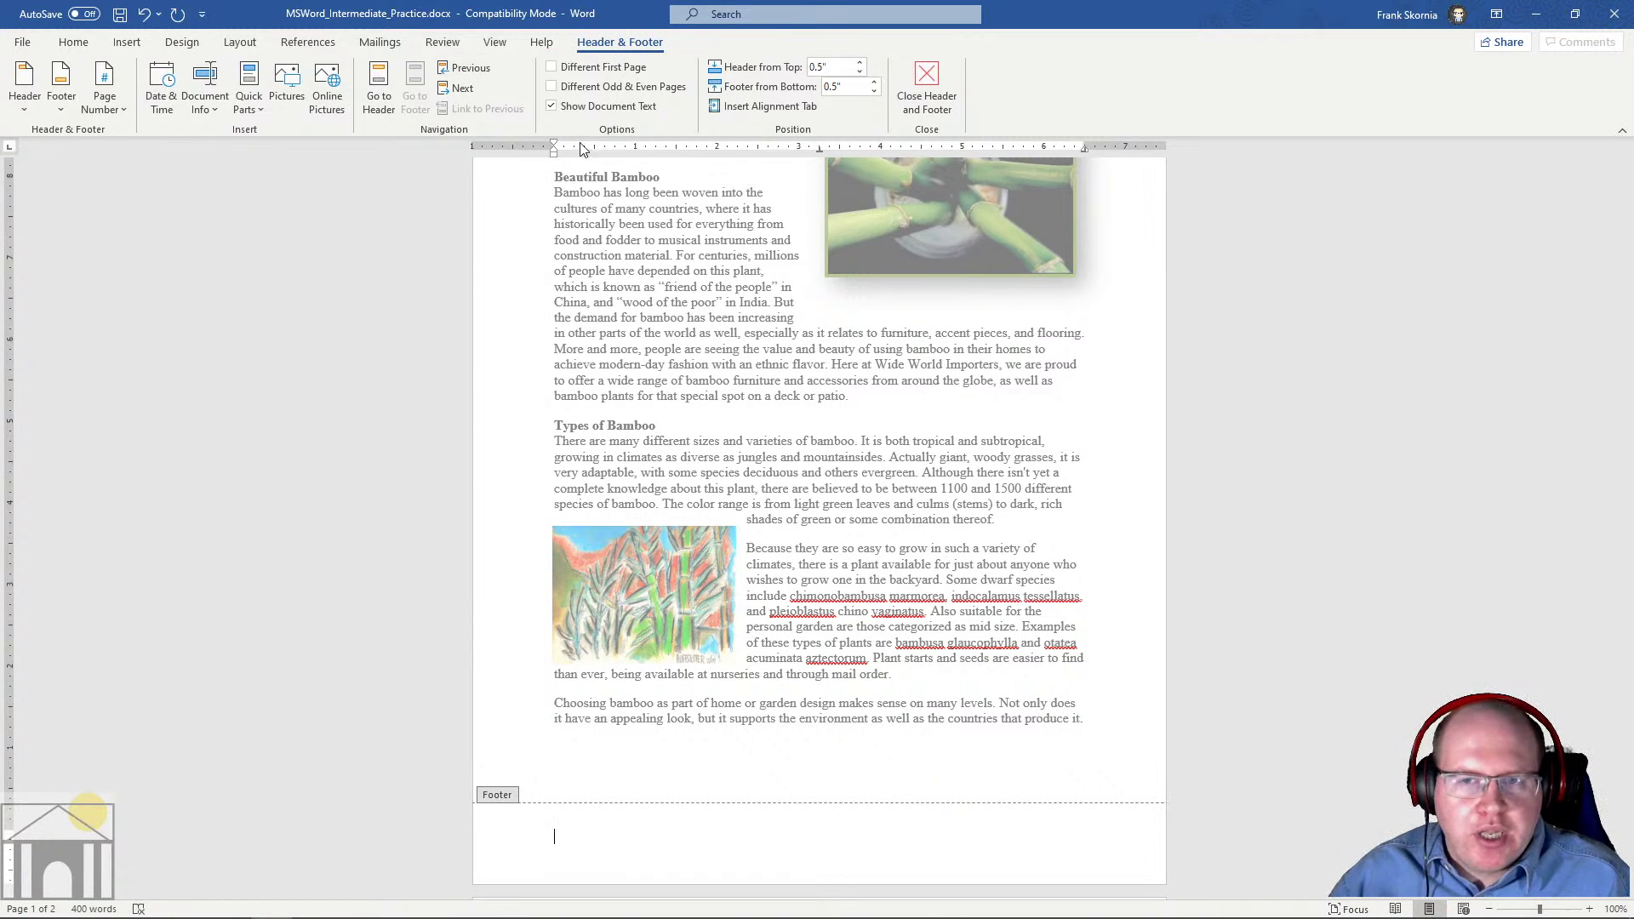
click(100, 102)
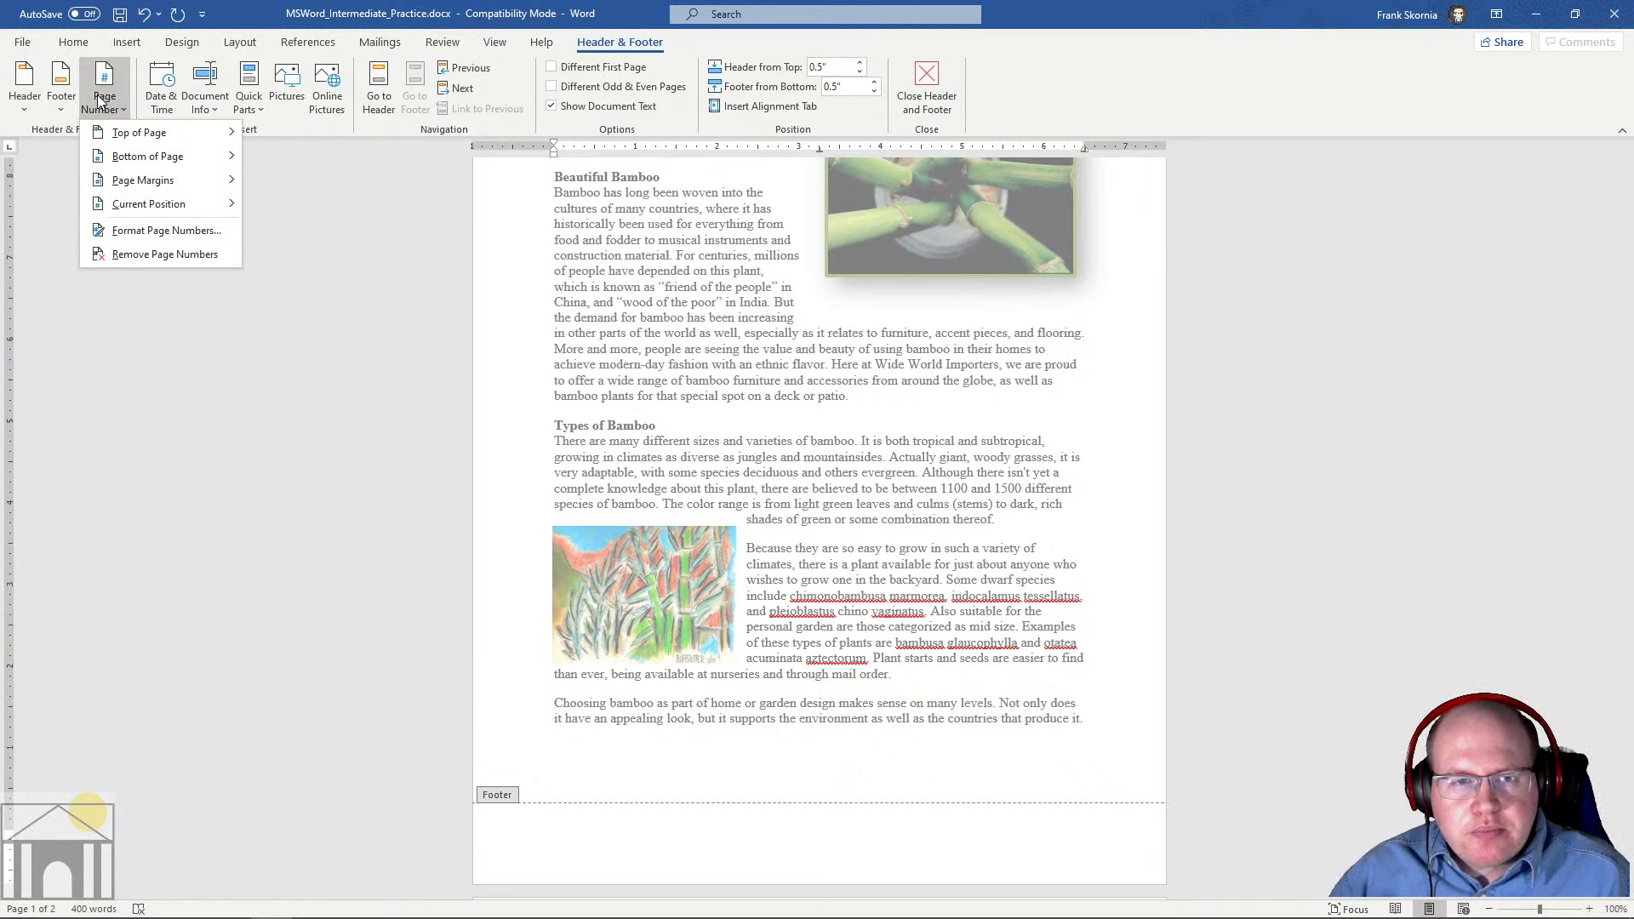
mouse_move(128, 160)
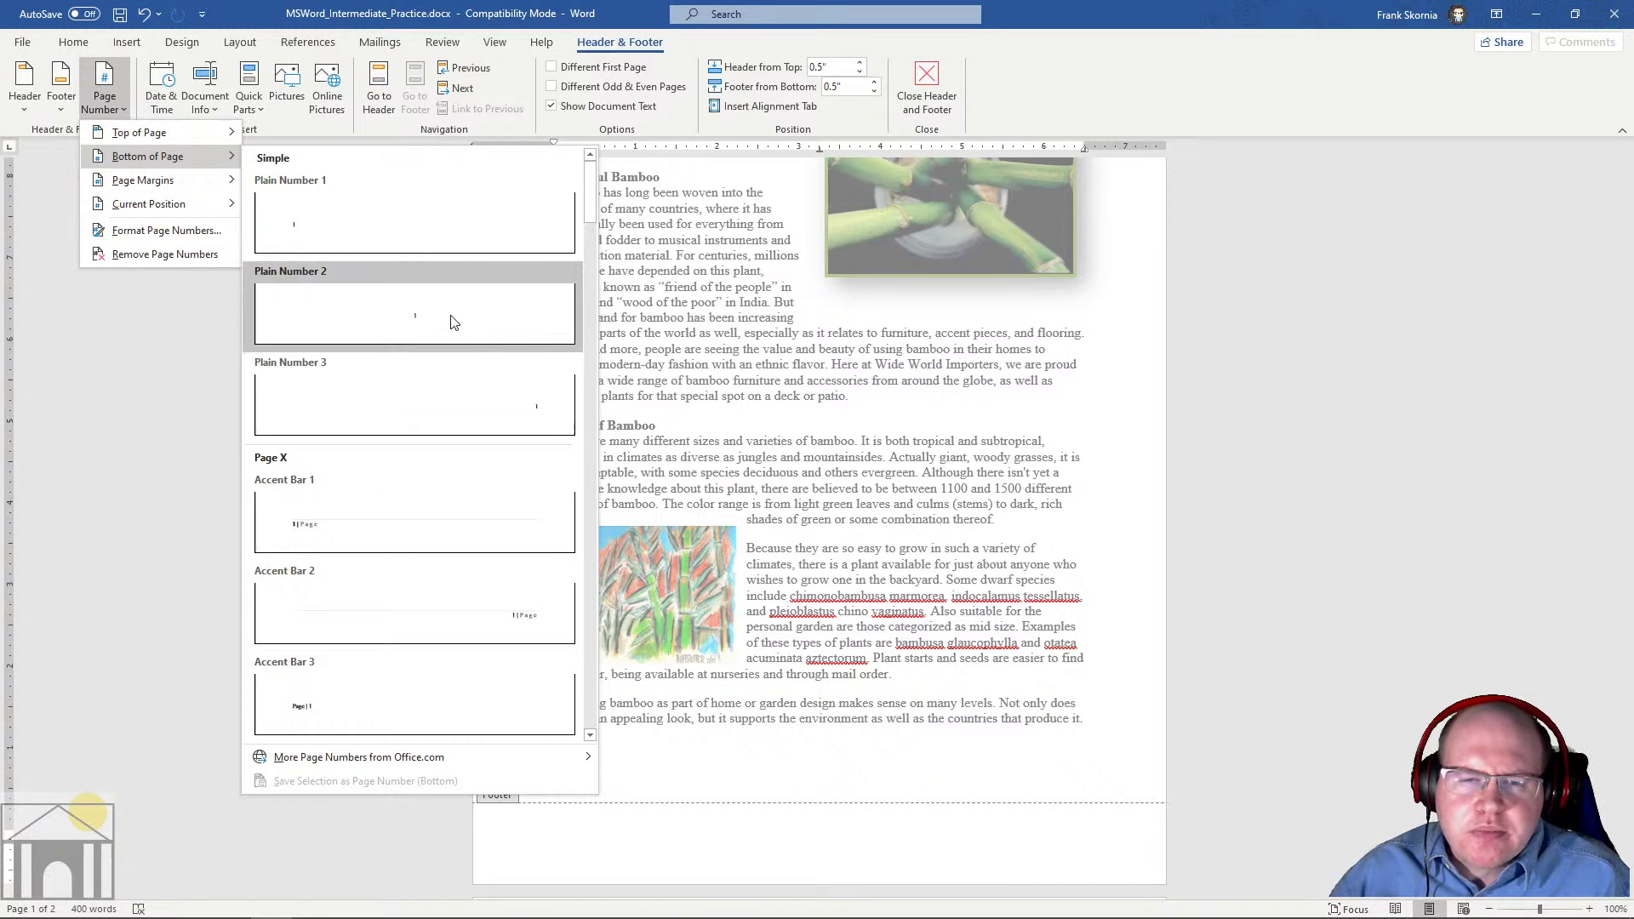
click(359, 319)
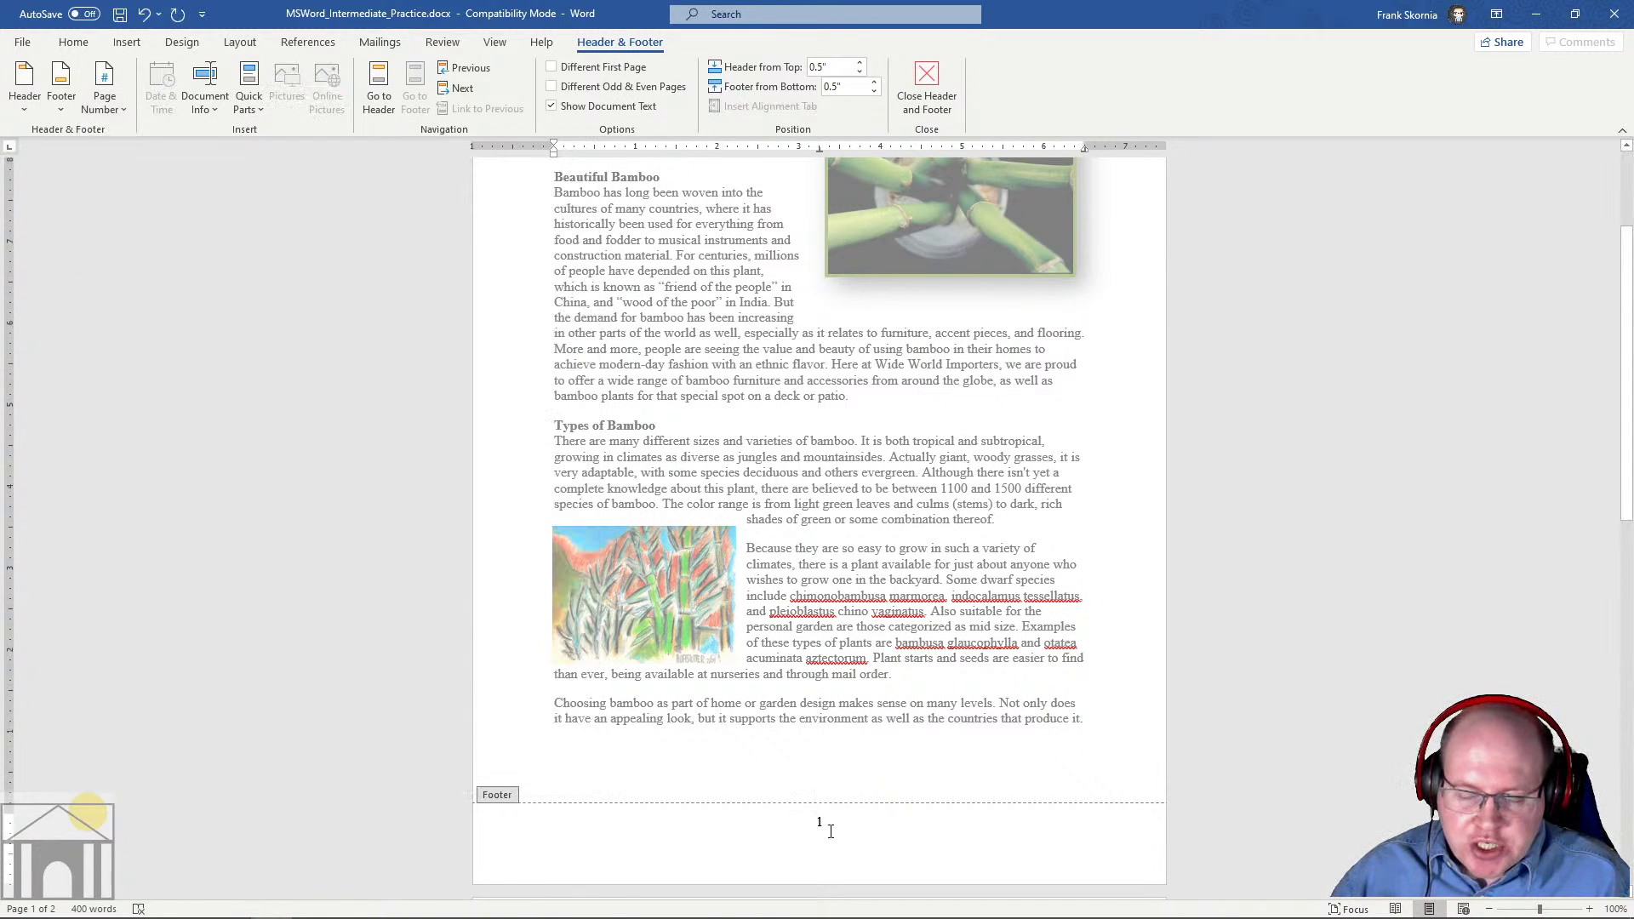
Check the footer page numbers on both pages and return to editing the body text
scroll(1200, 507, down, 7)
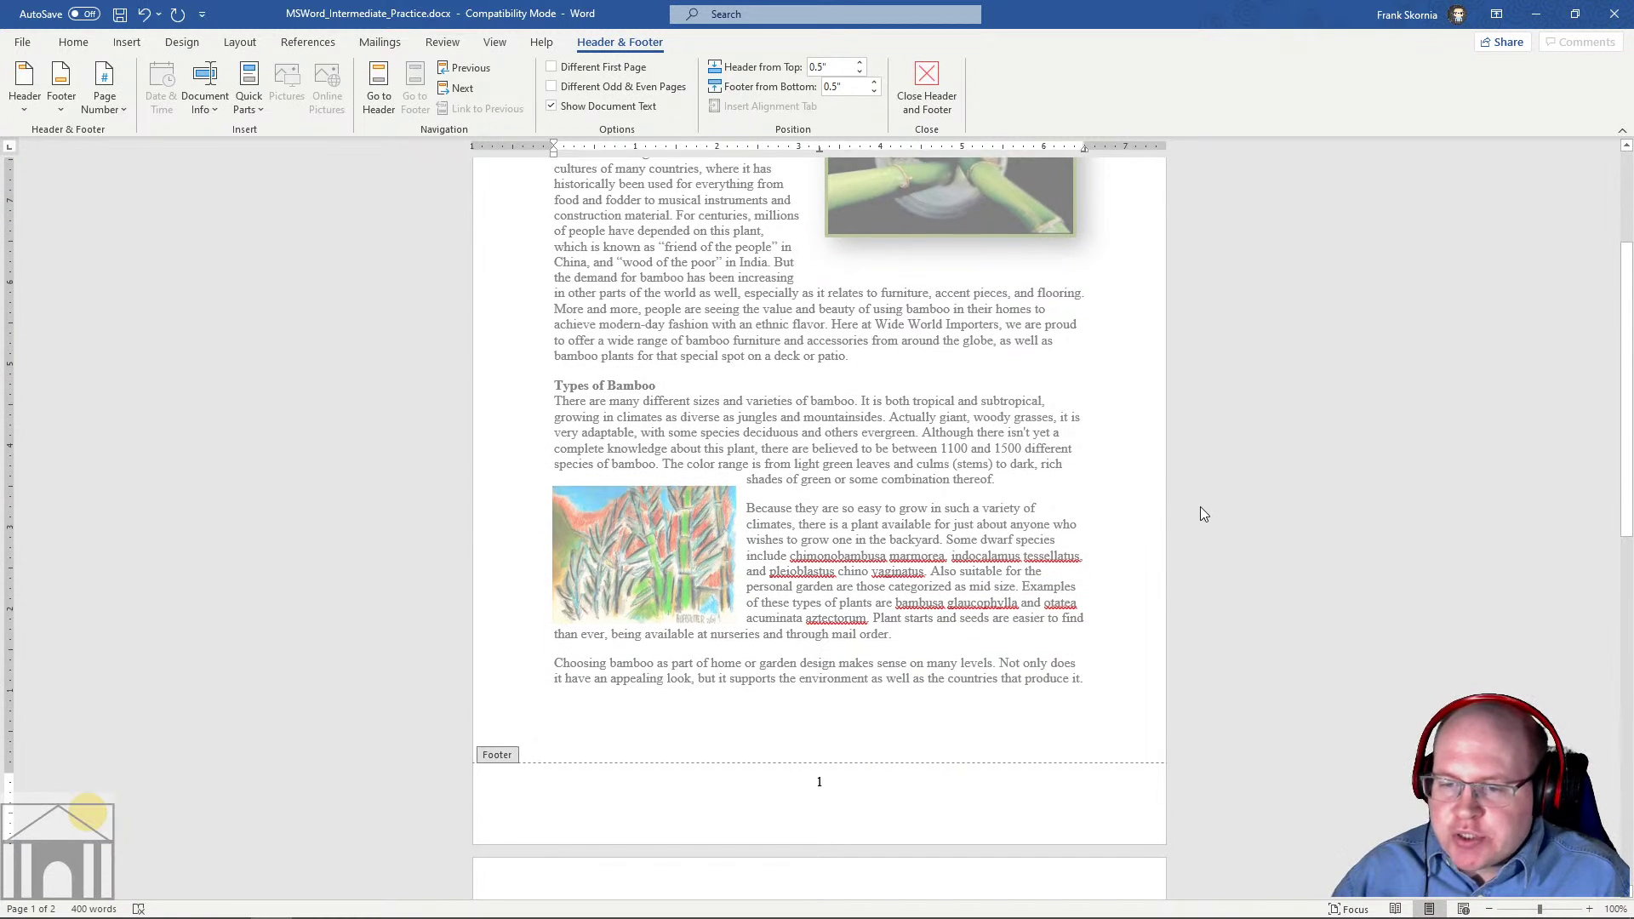
scroll(1203, 514, down, 3)
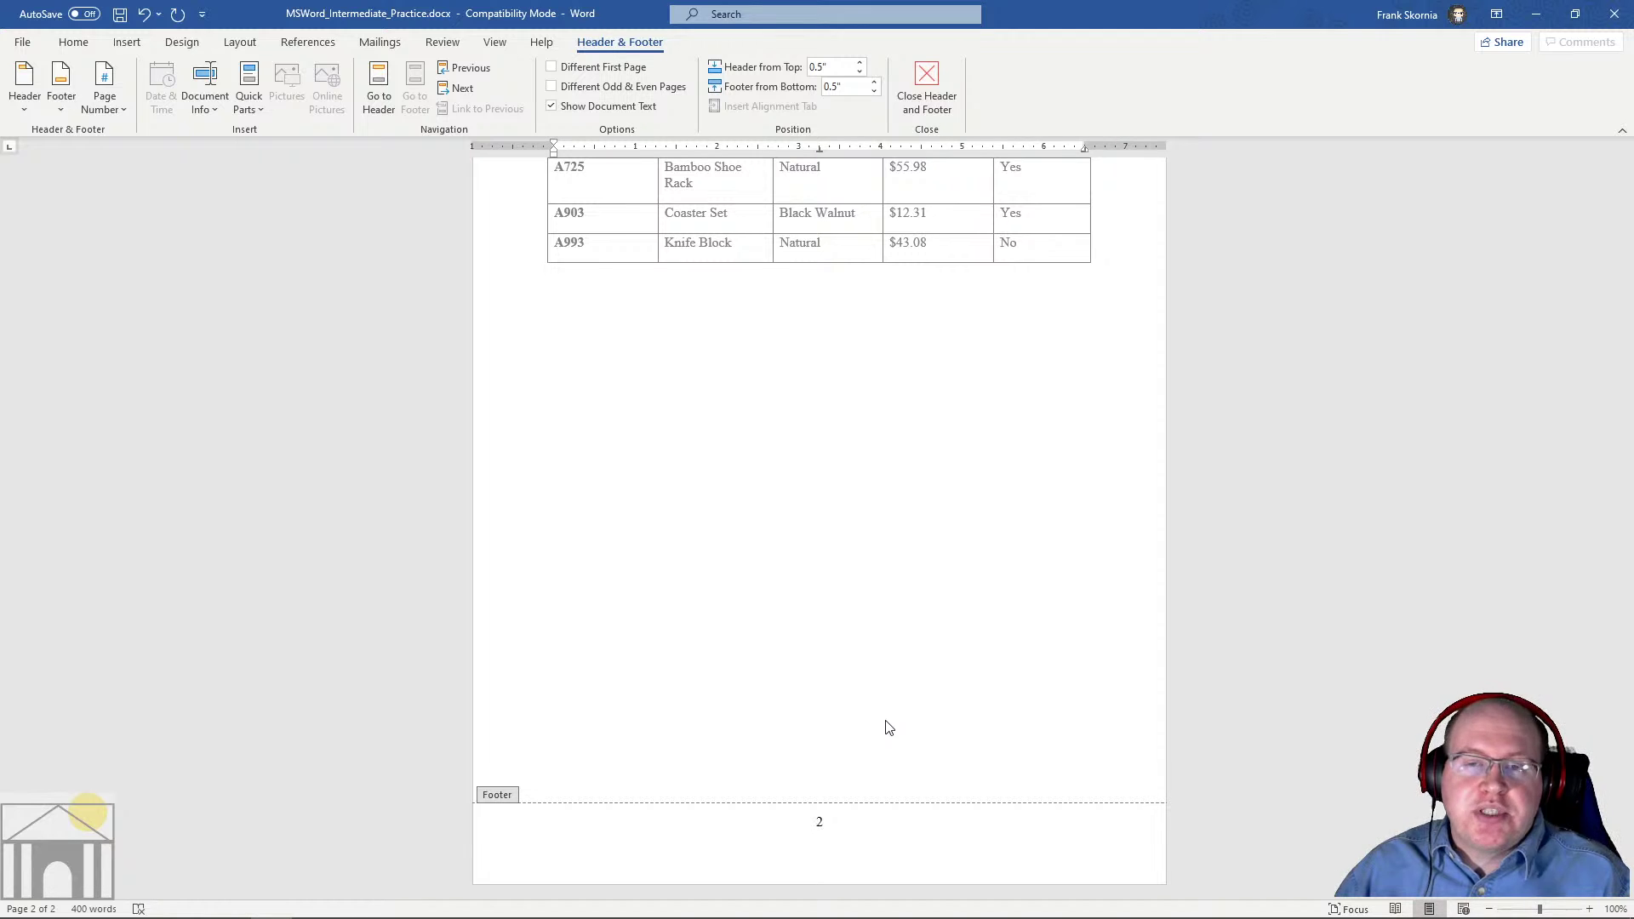
scroll(889, 728, up, 6)
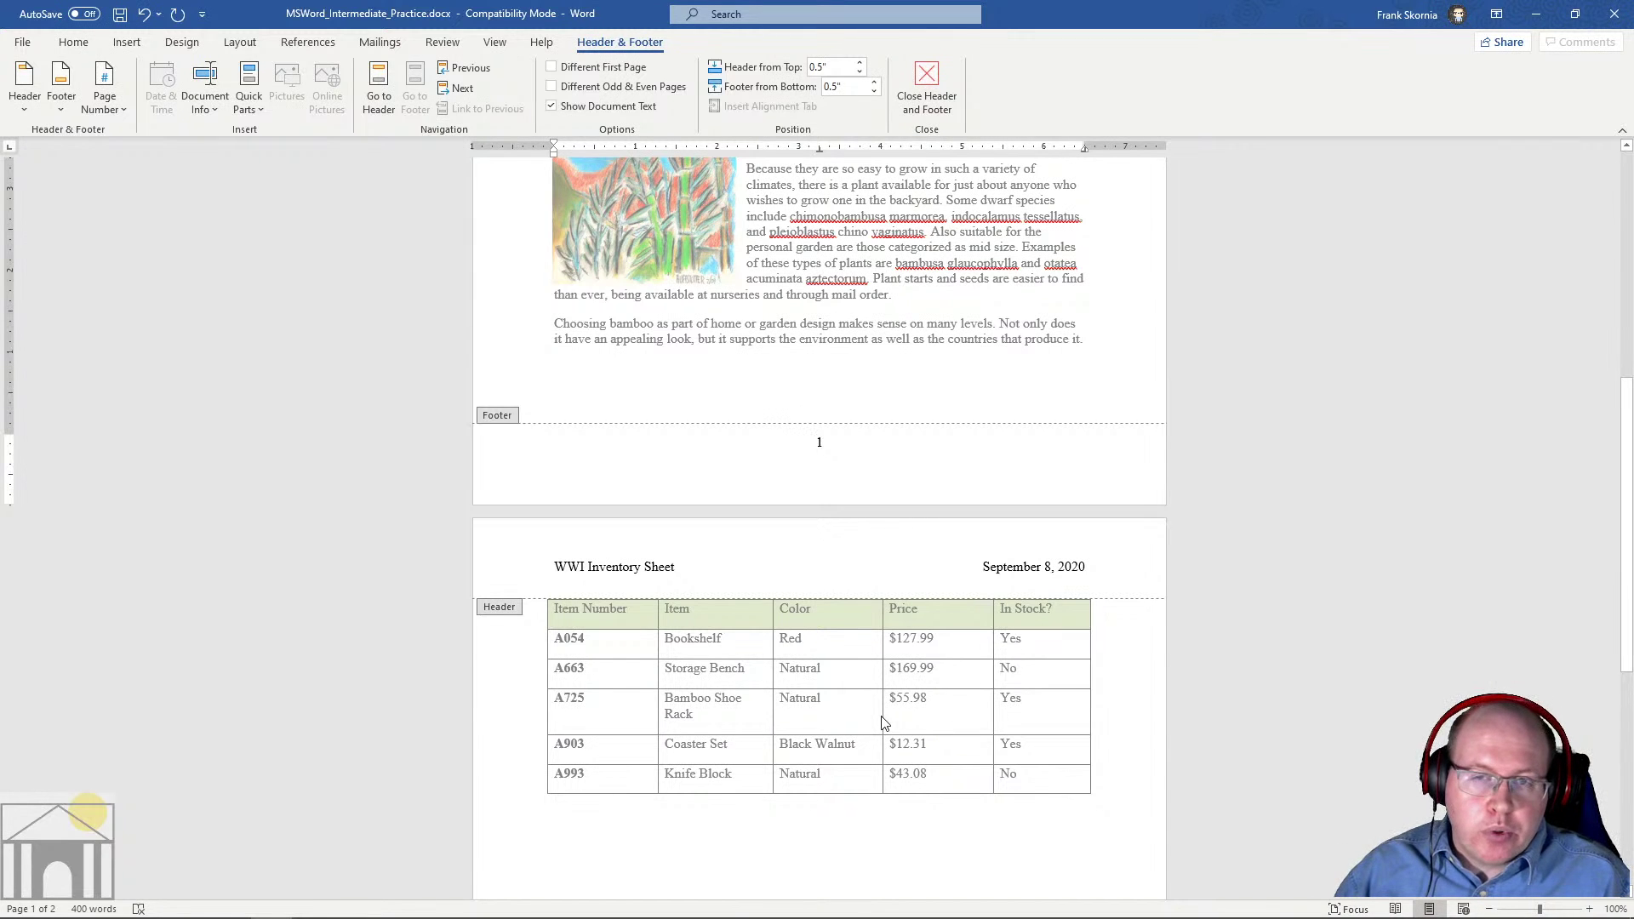
scroll(817, 740, up, 6)
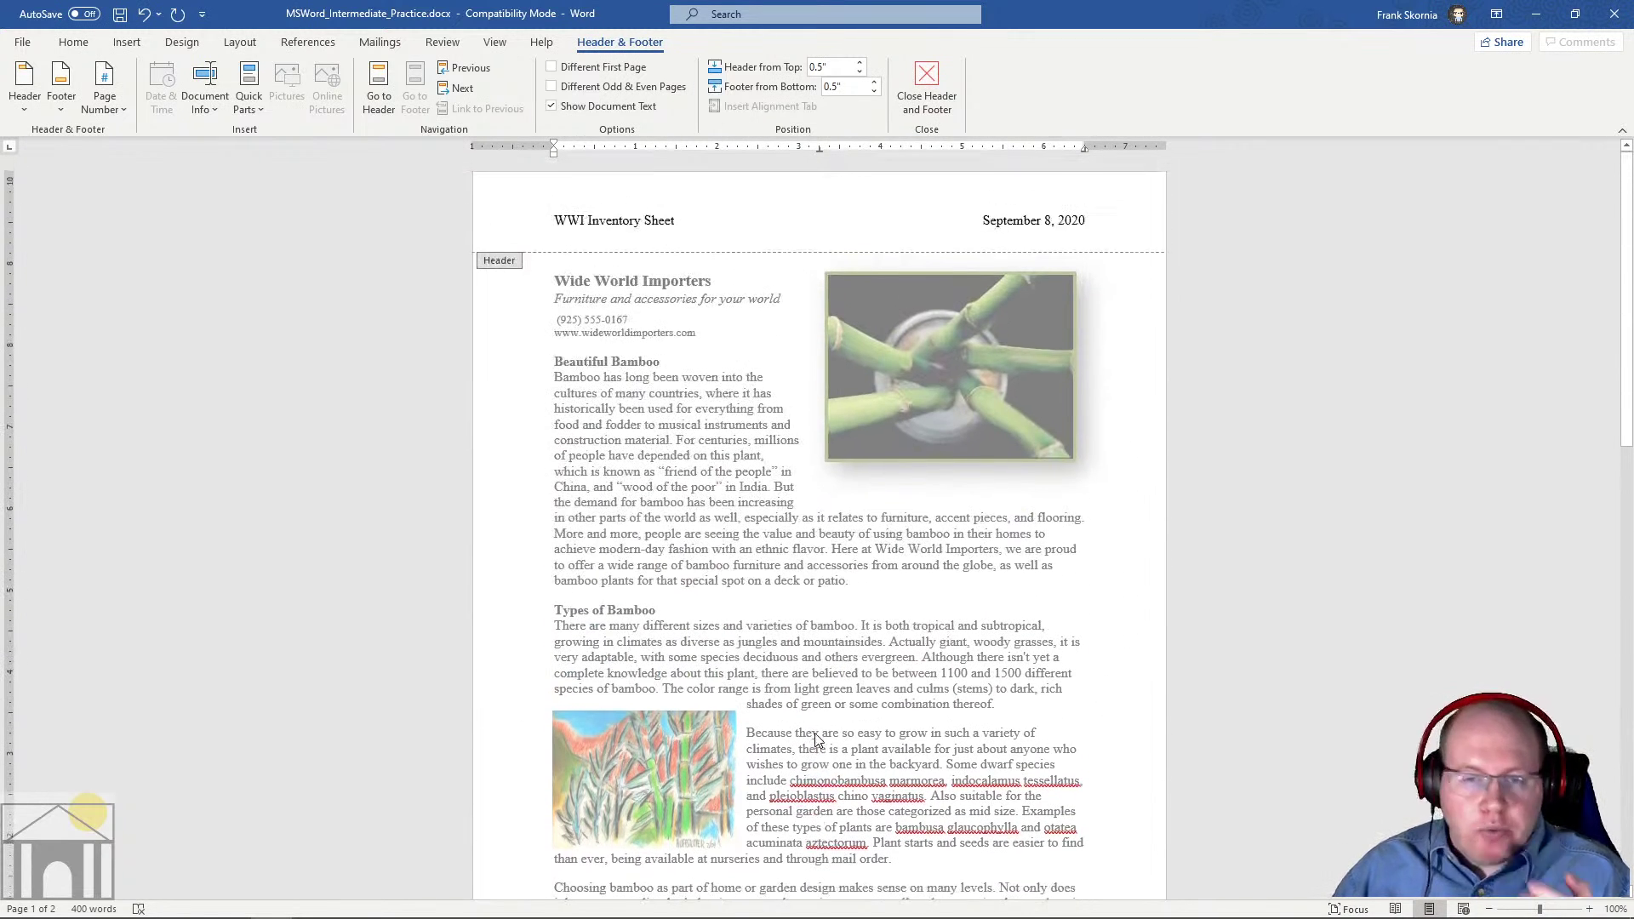
double_click(756, 491)
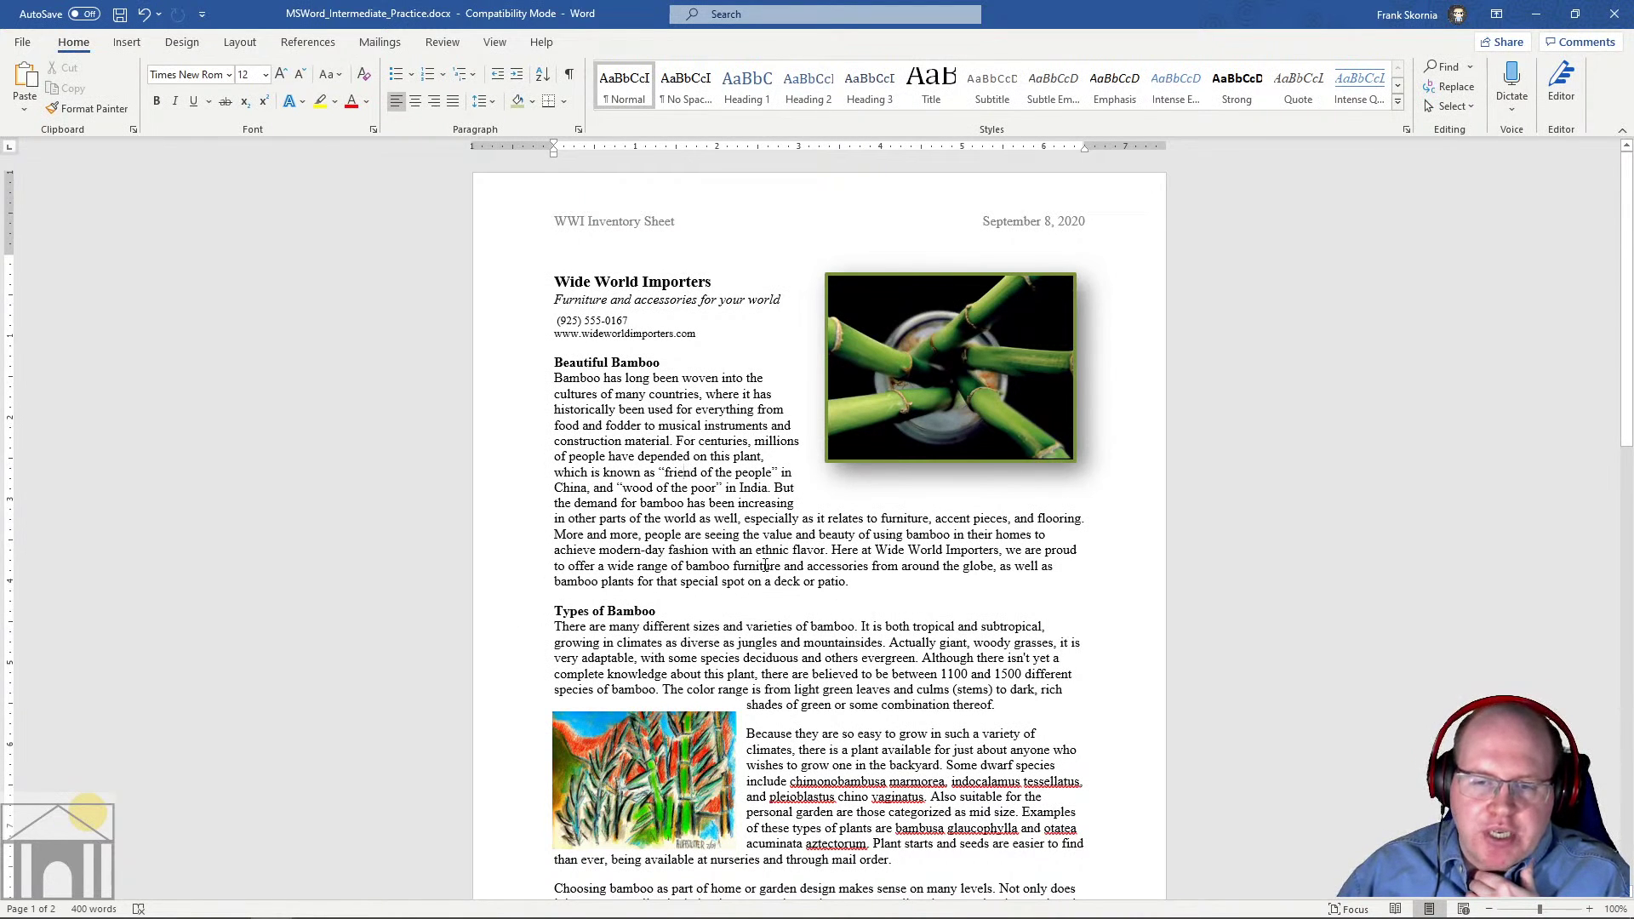
Review the built-in header layouts, including Blank (Three Columns), without applying one
click(128, 51)
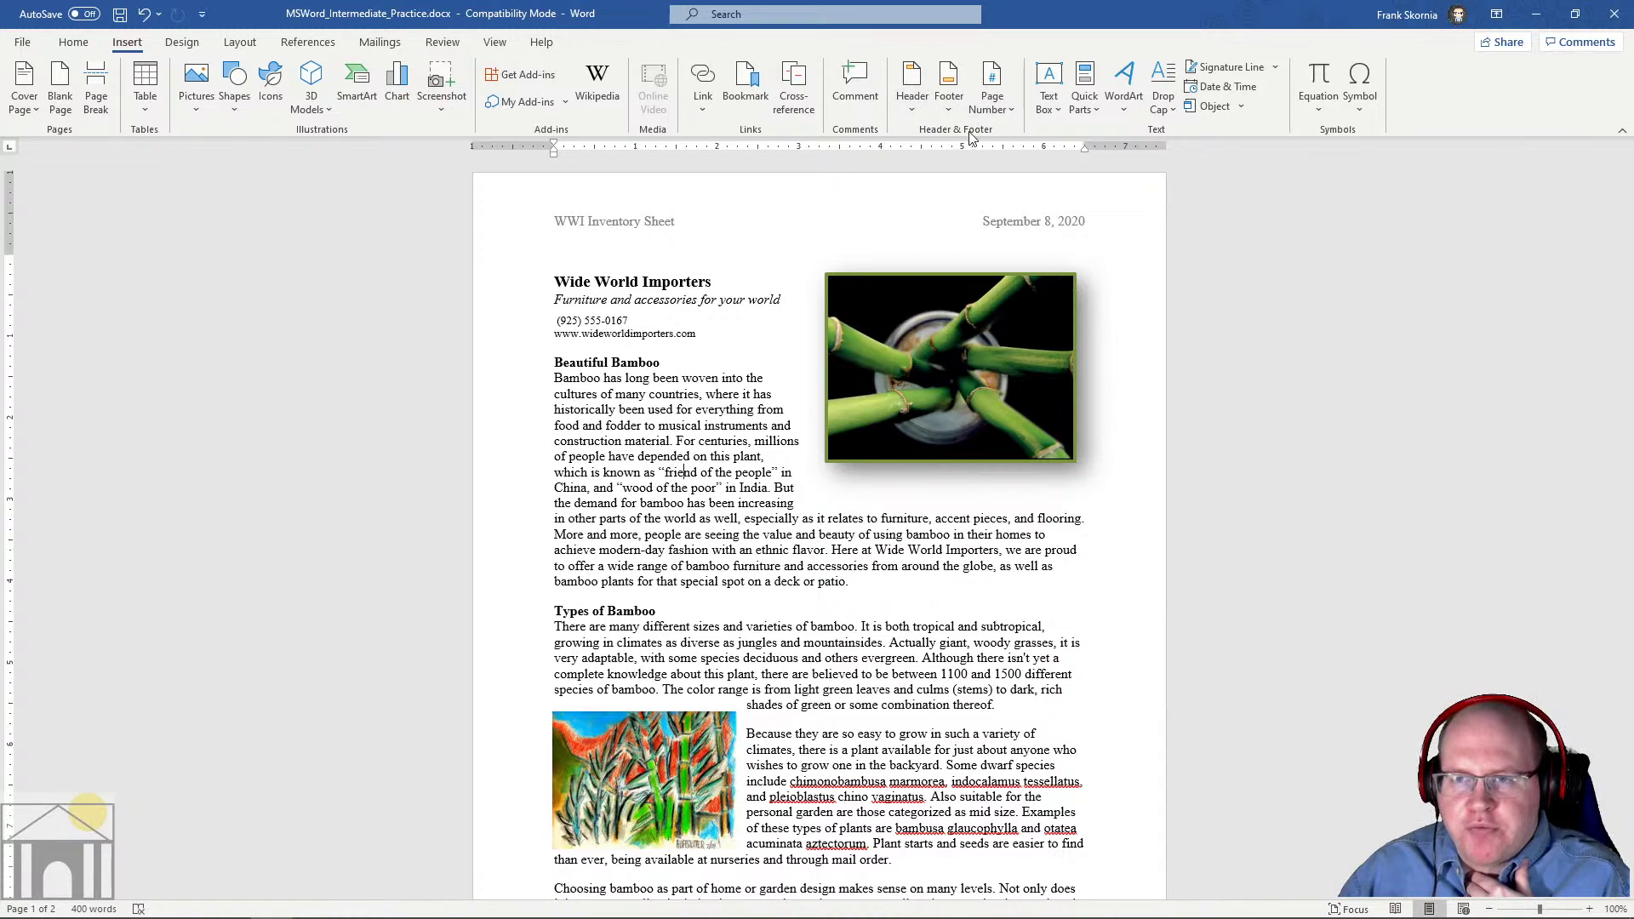
click(907, 109)
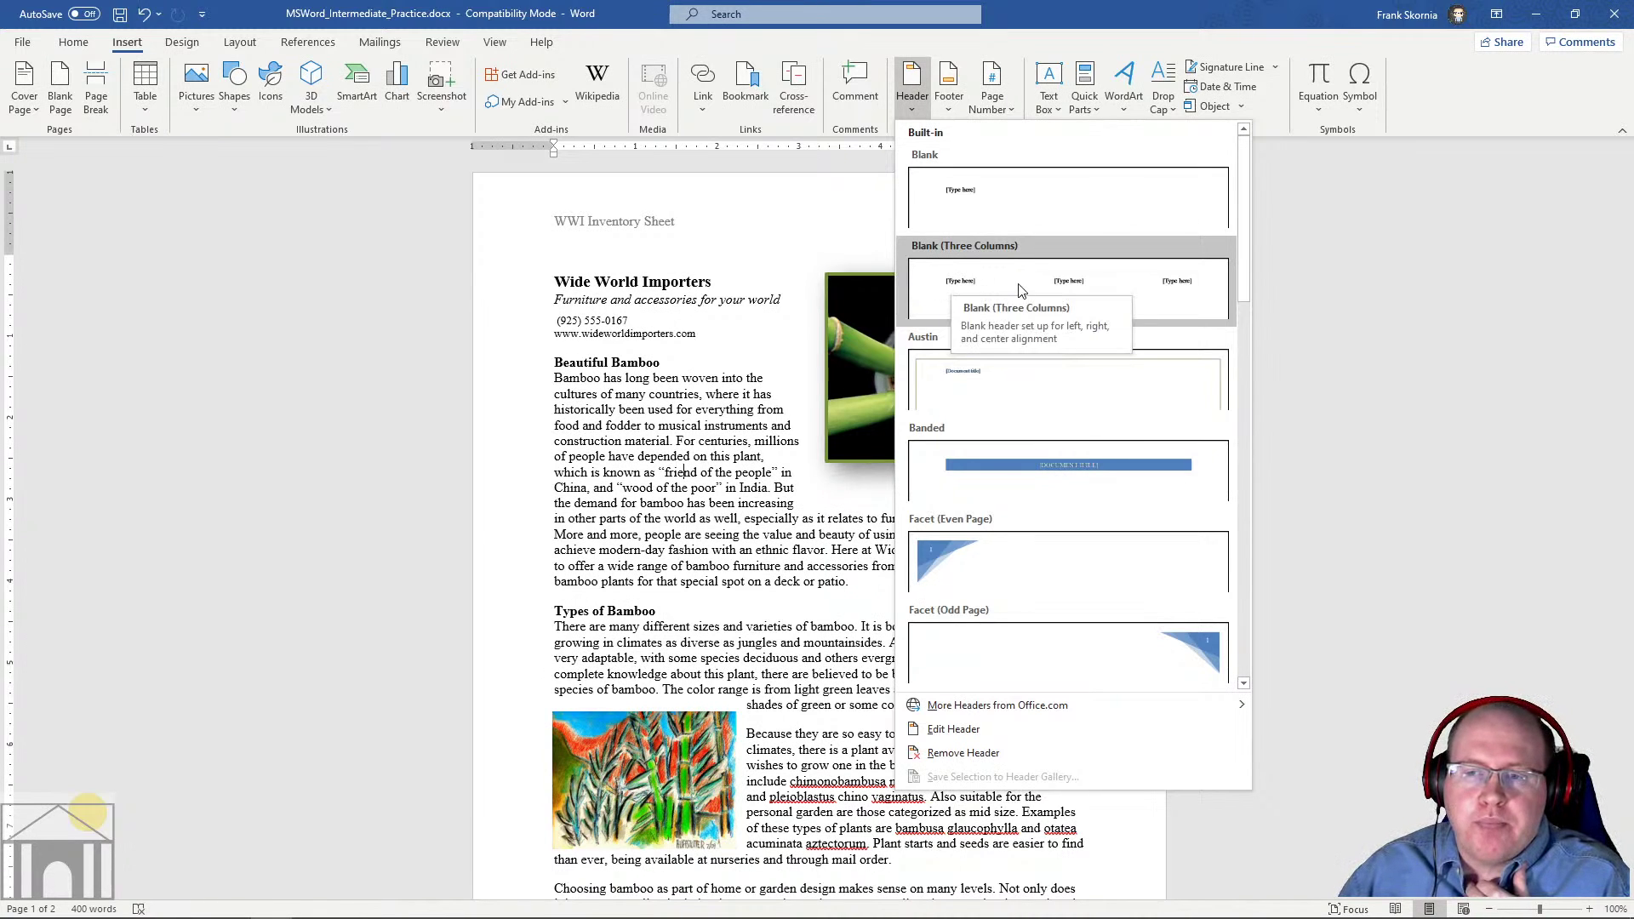
click(585, 334)
Reopen the header and review the date format and automatic update options for its date, leaving them unapplied
double_click(776, 219)
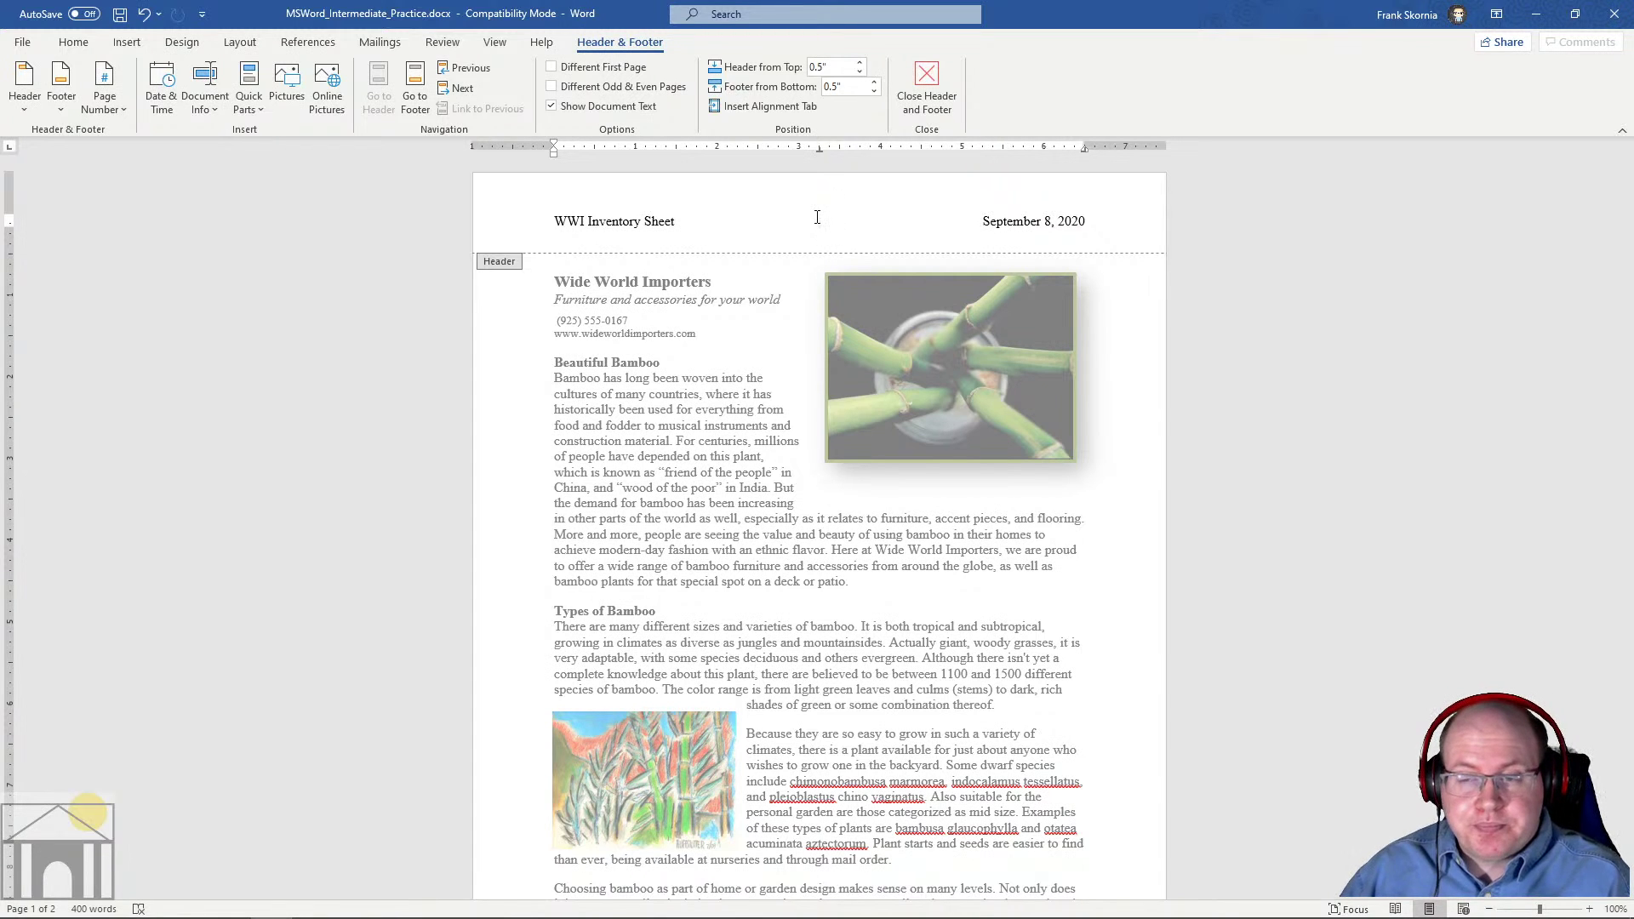
click(1038, 218)
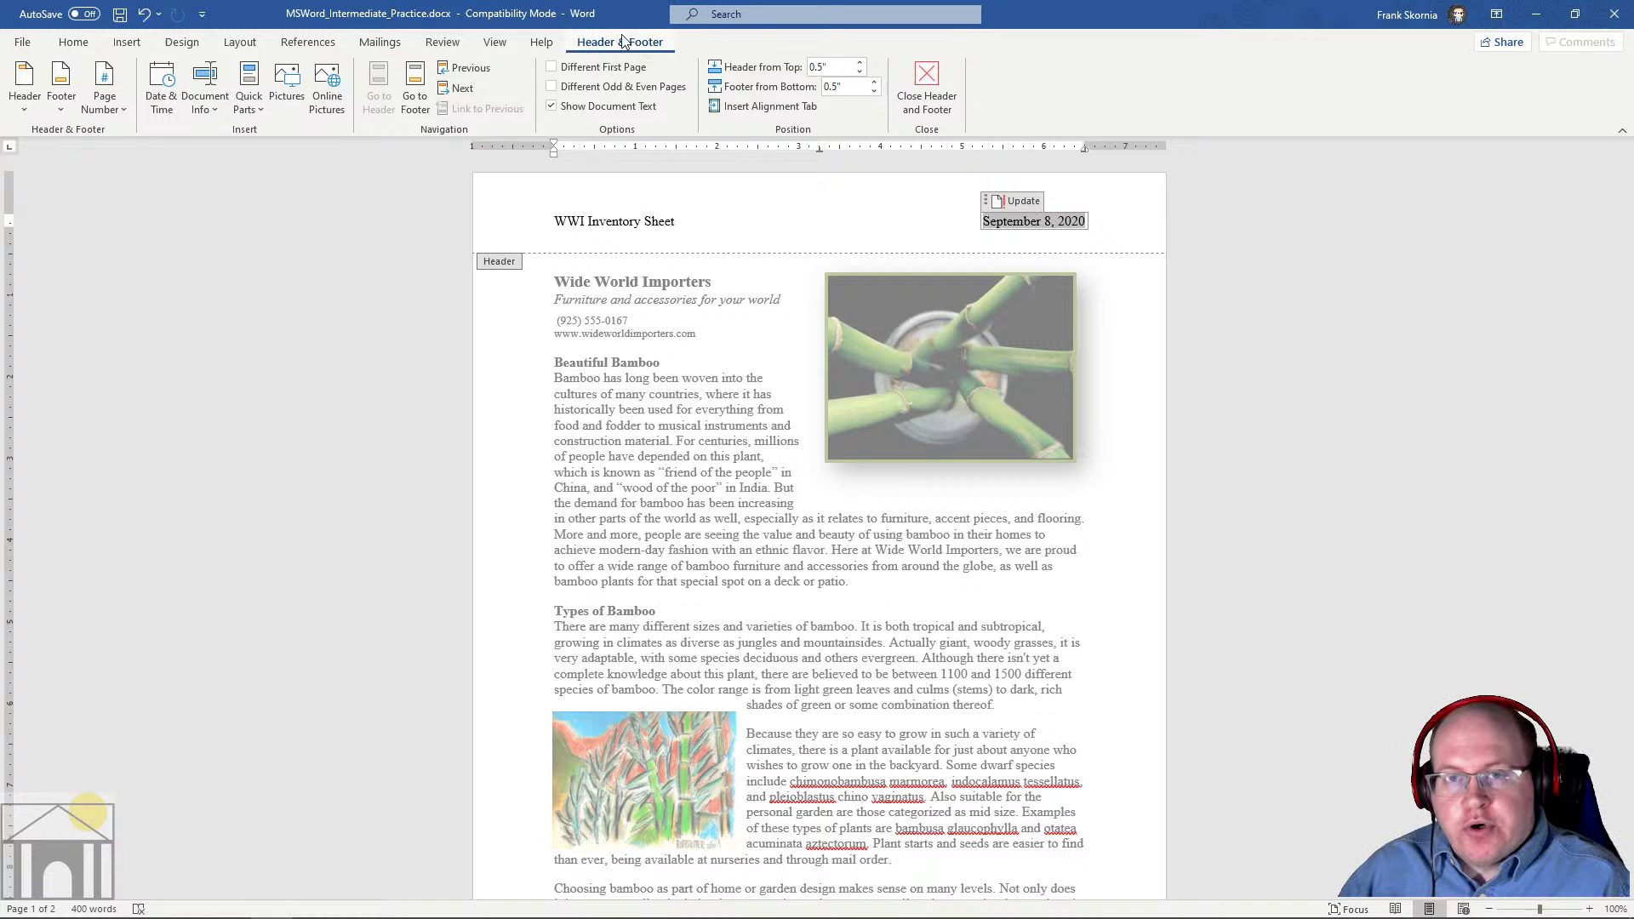
click(167, 102)
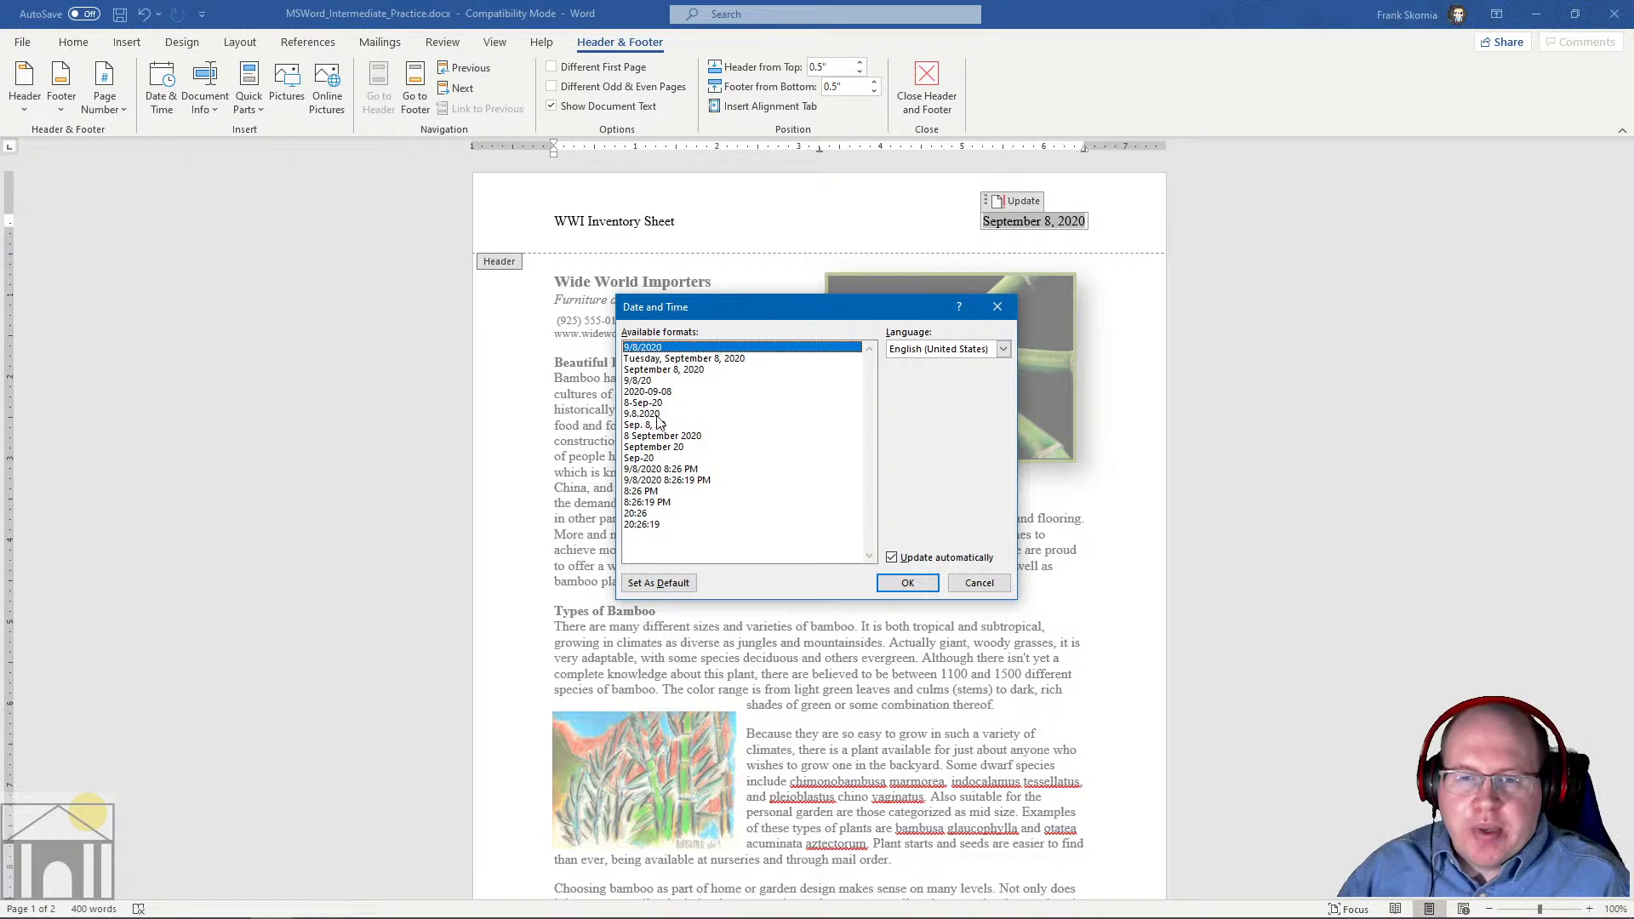
click(665, 370)
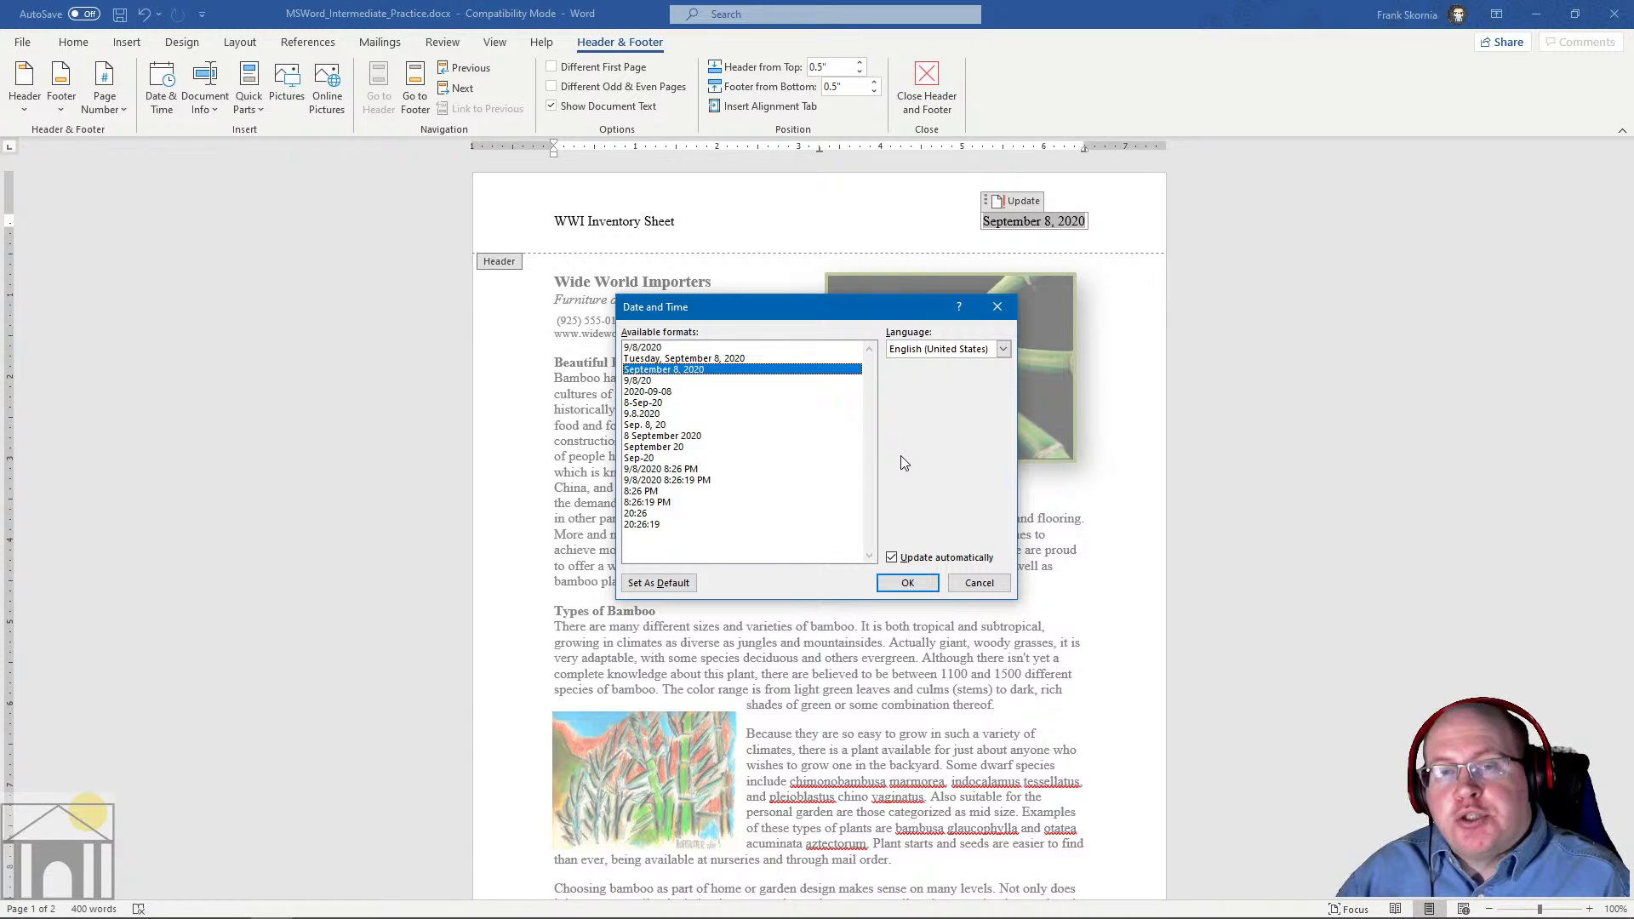
click(978, 585)
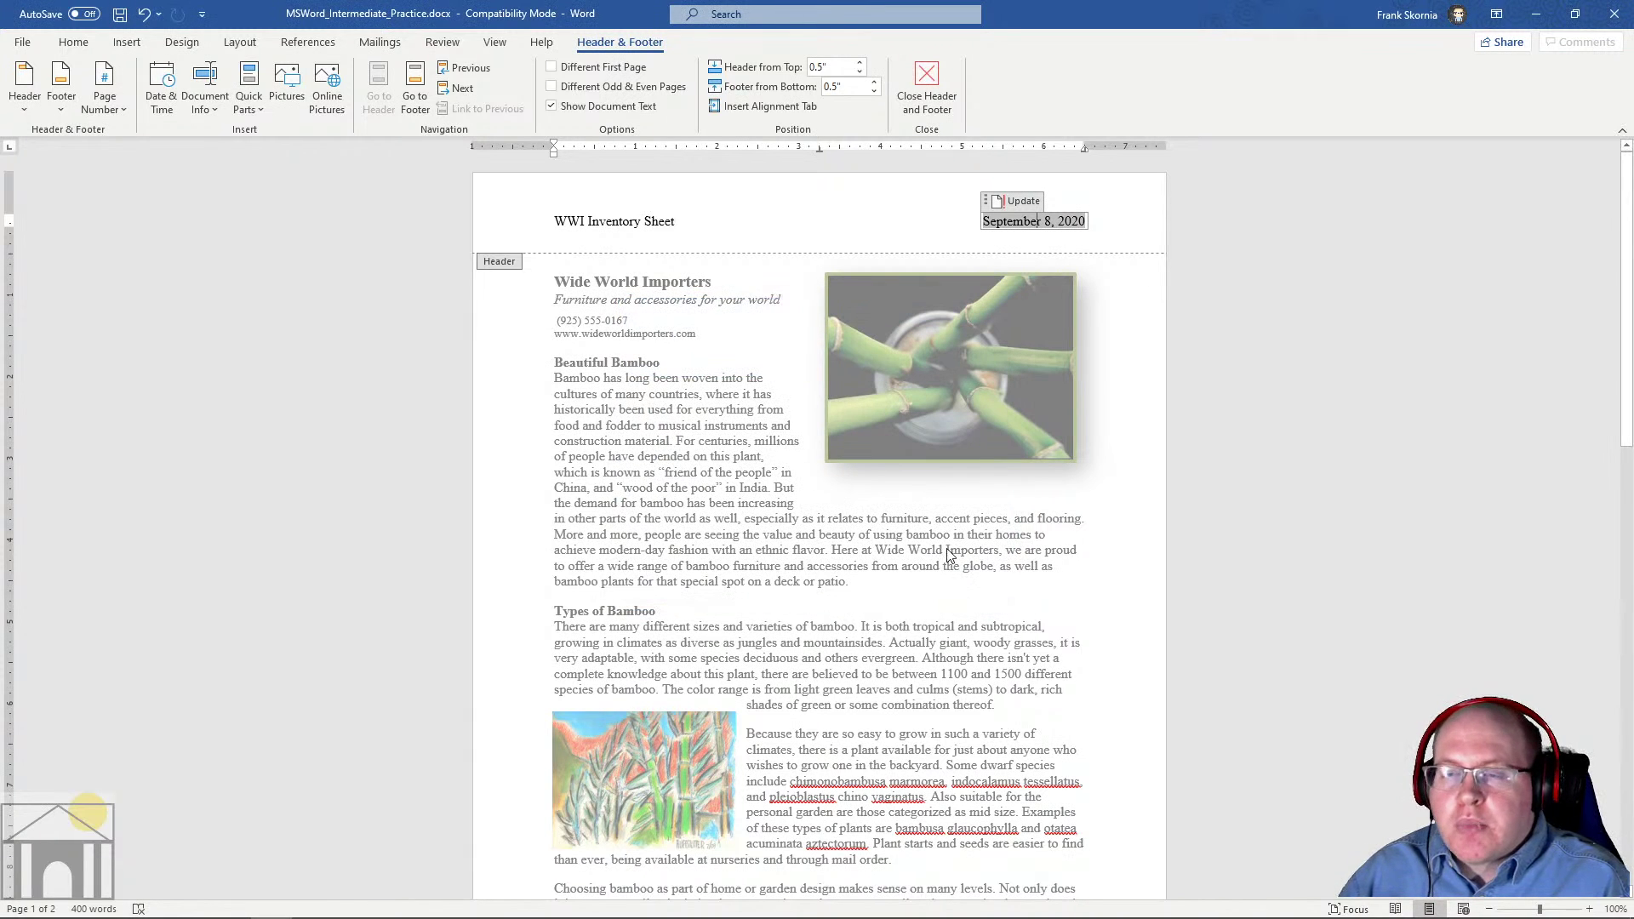
click(1095, 221)
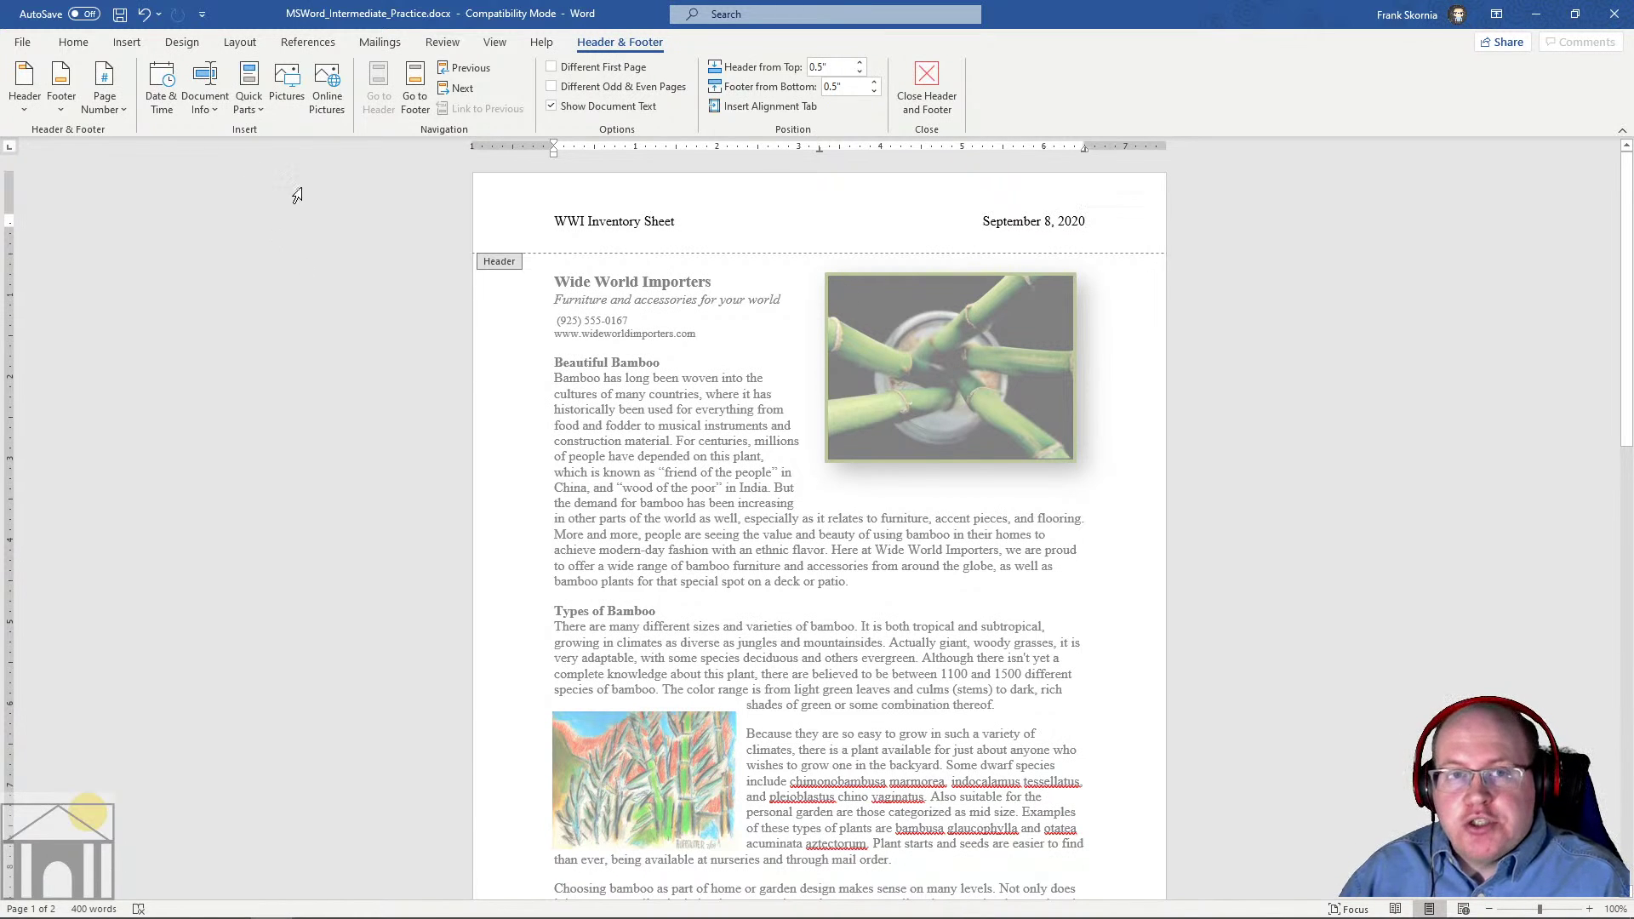
Go to the footer and review the bottom-of-page number designs without choosing one, then look over the header on page 1
click(416, 85)
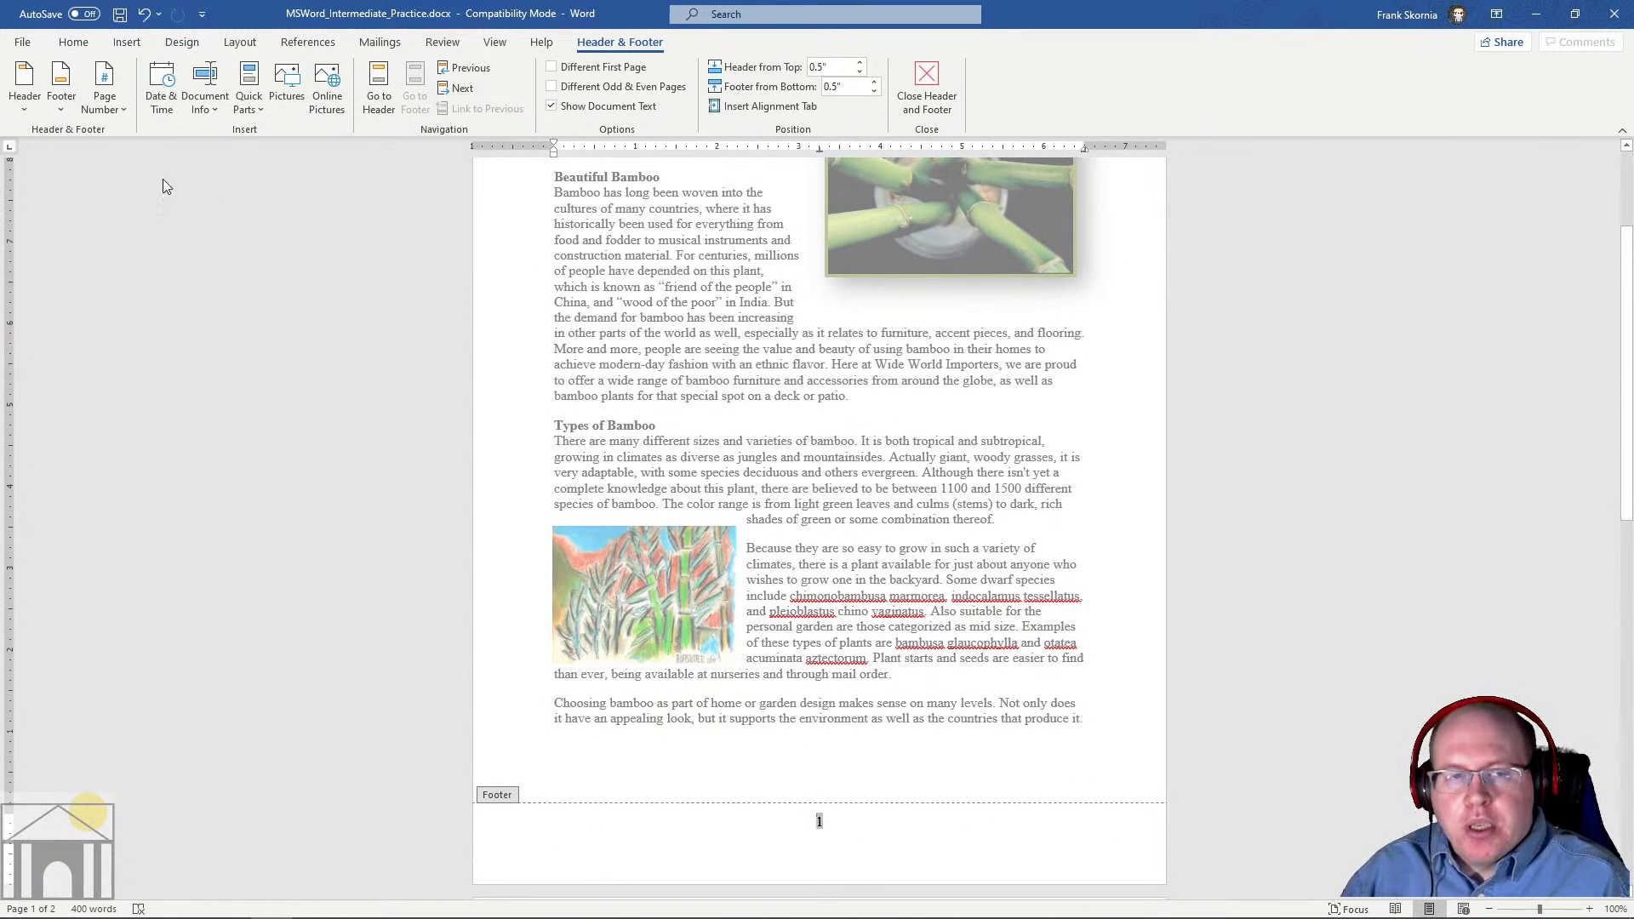
click(111, 109)
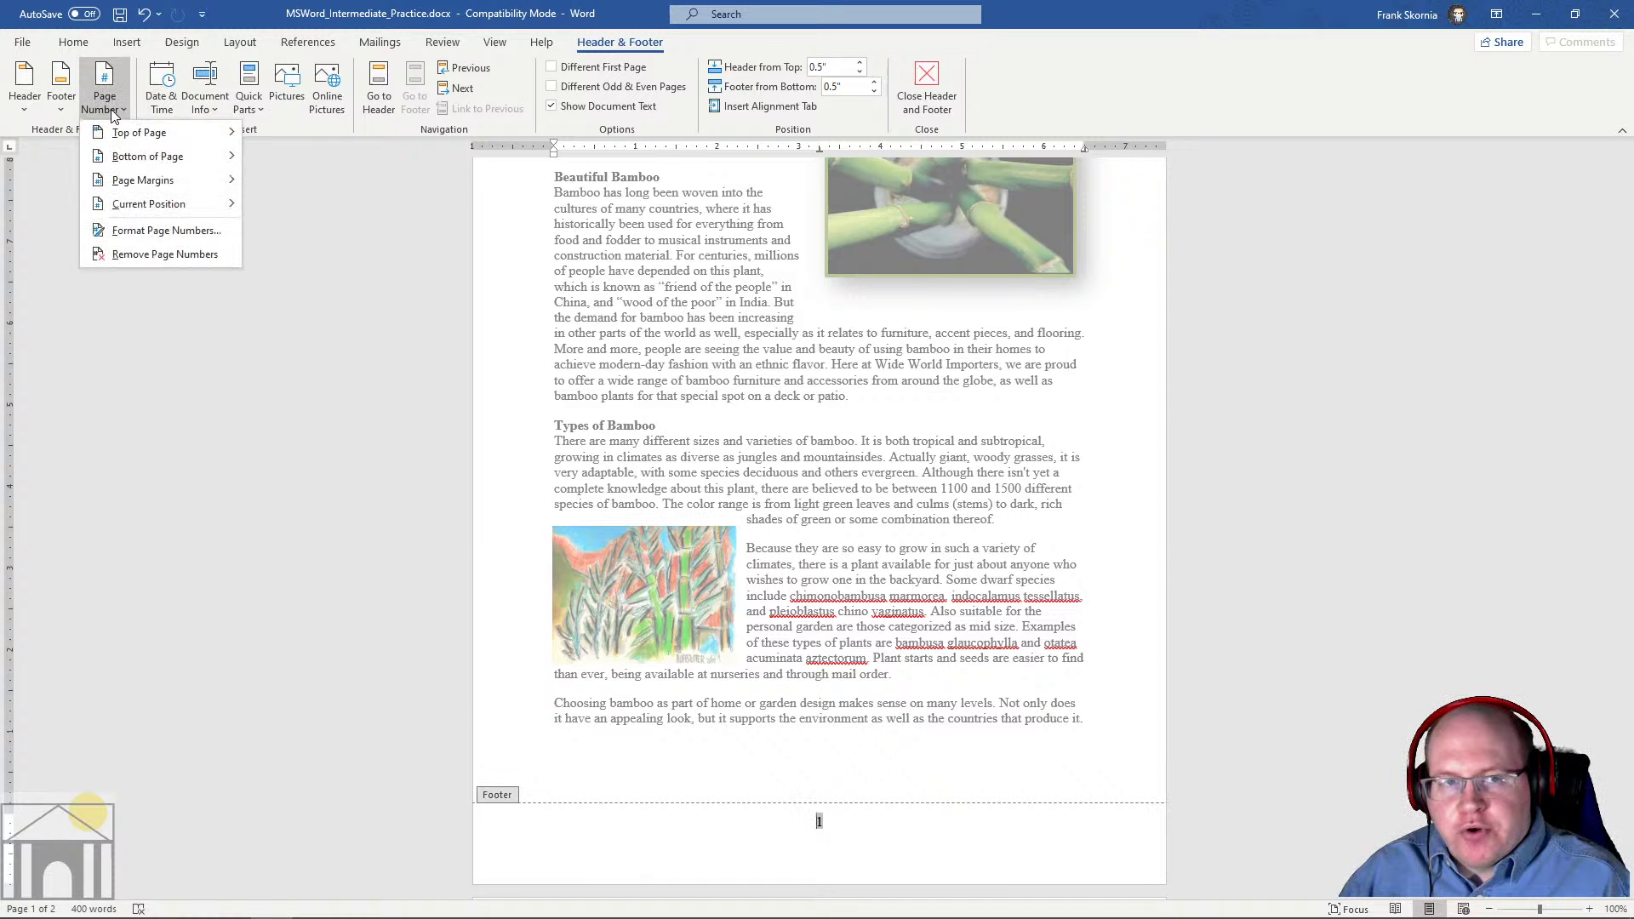
mouse_move(152, 166)
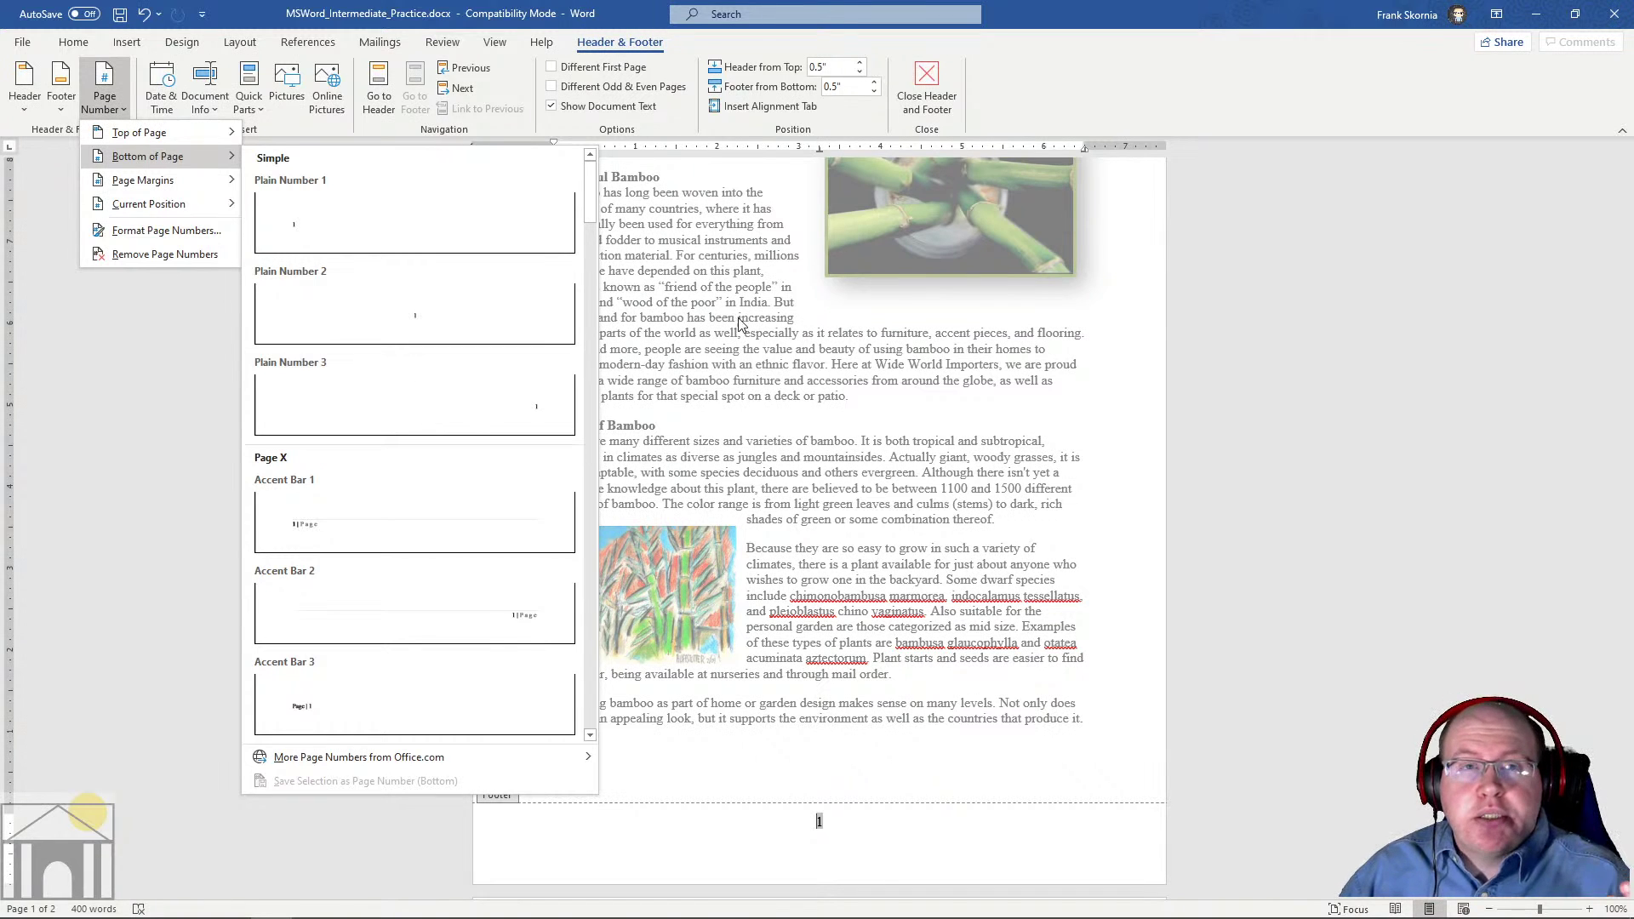
click(734, 373)
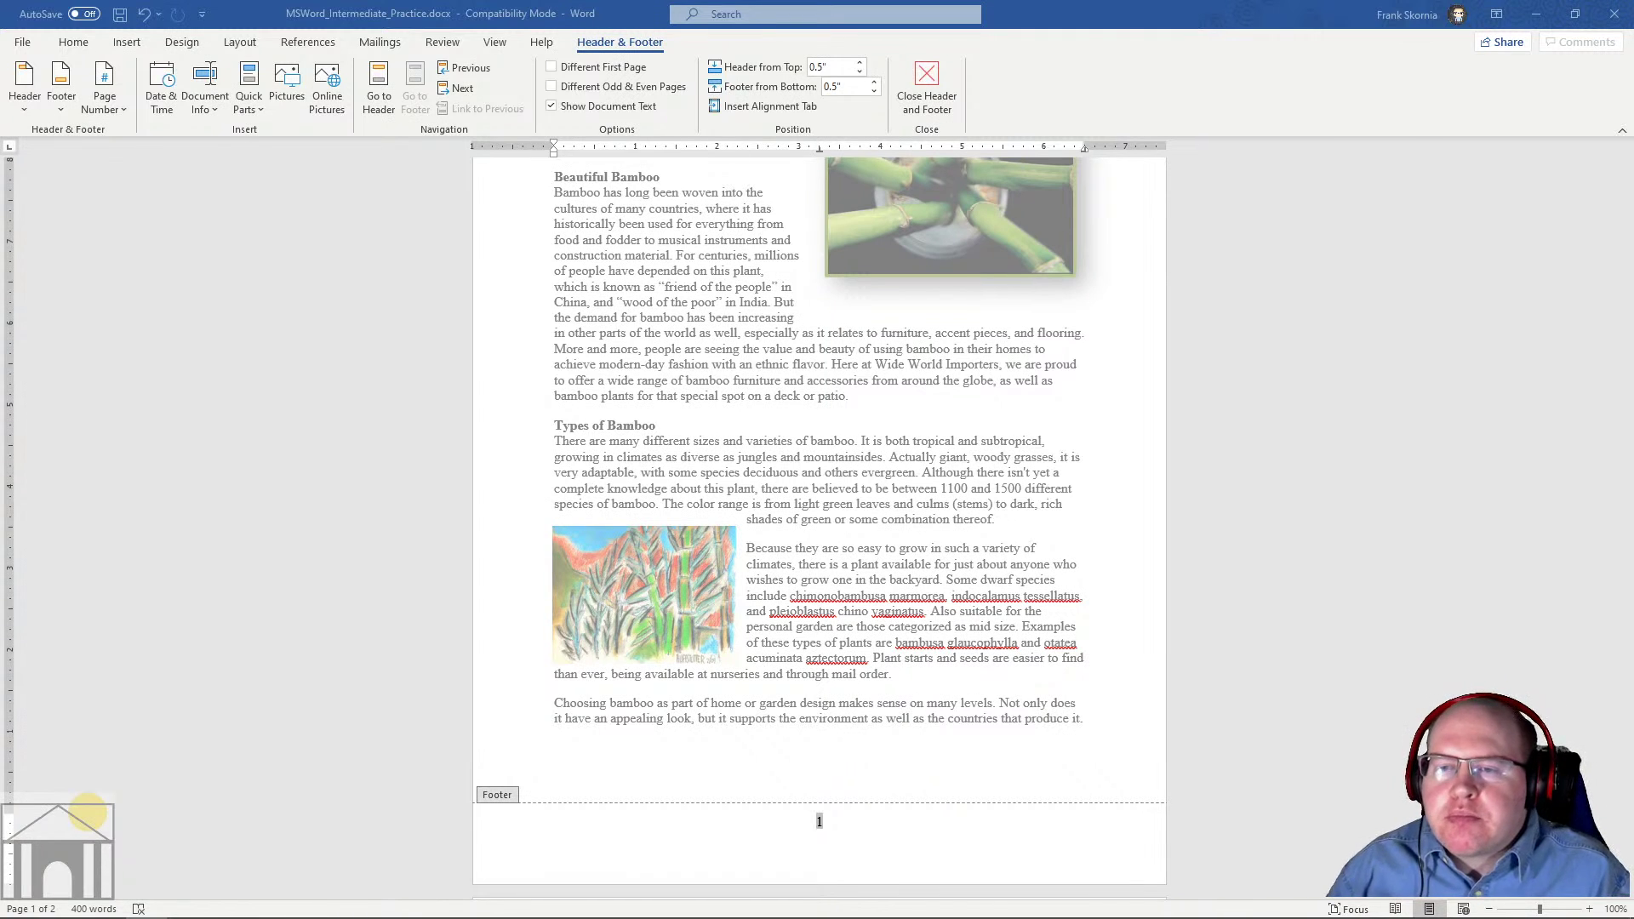
scroll(749, 483, up, 3)
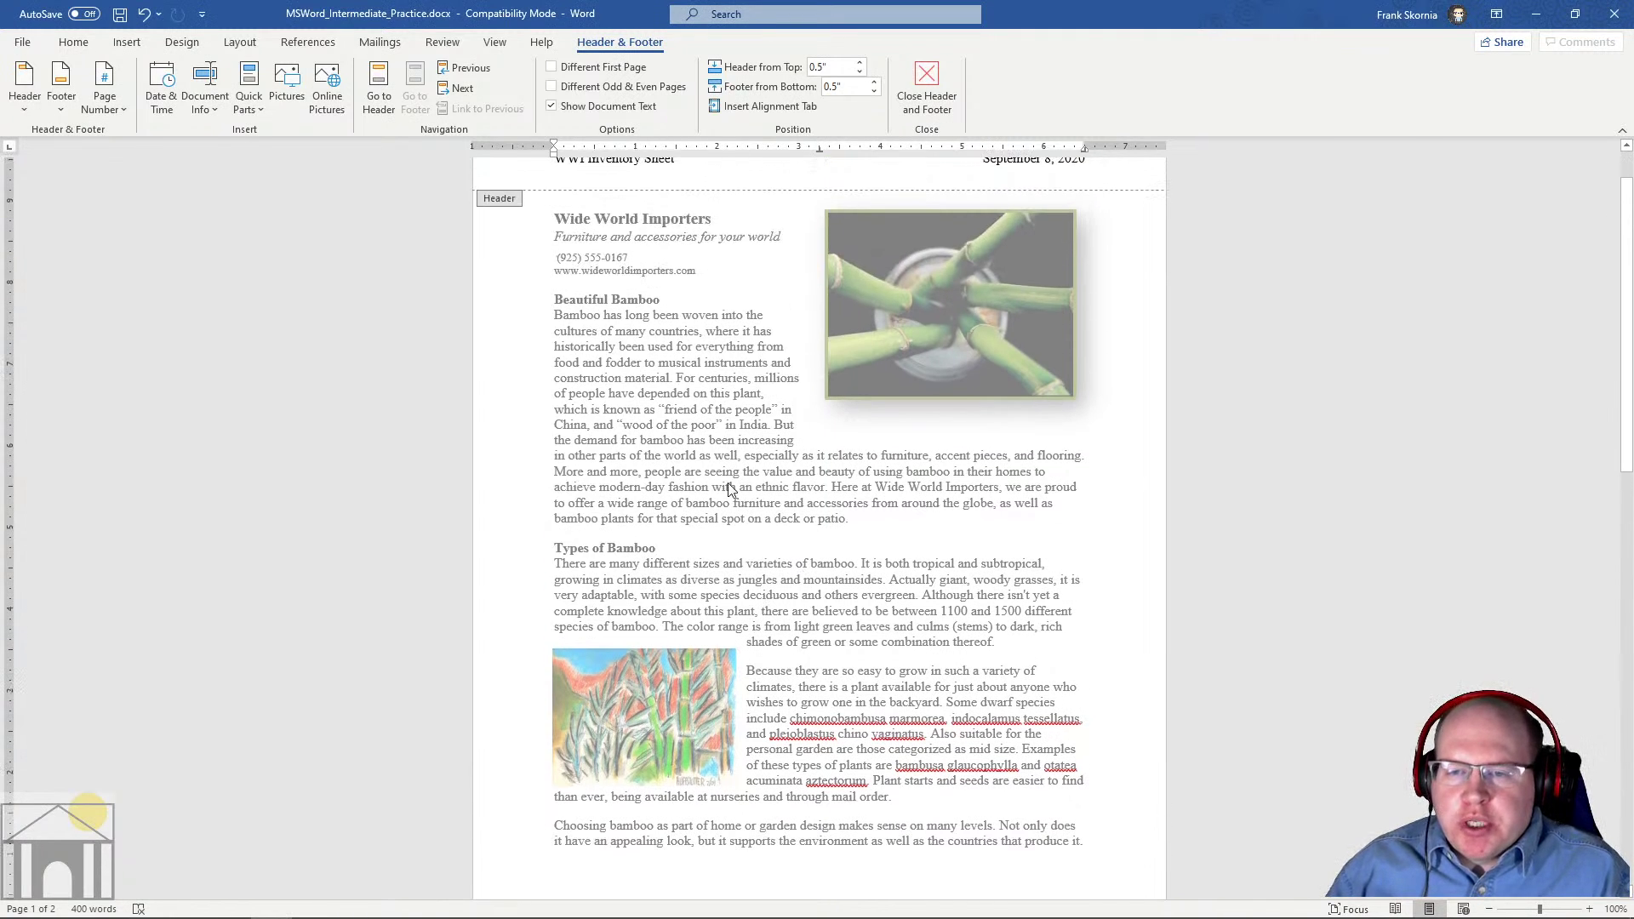
scroll(724, 519, up, 2)
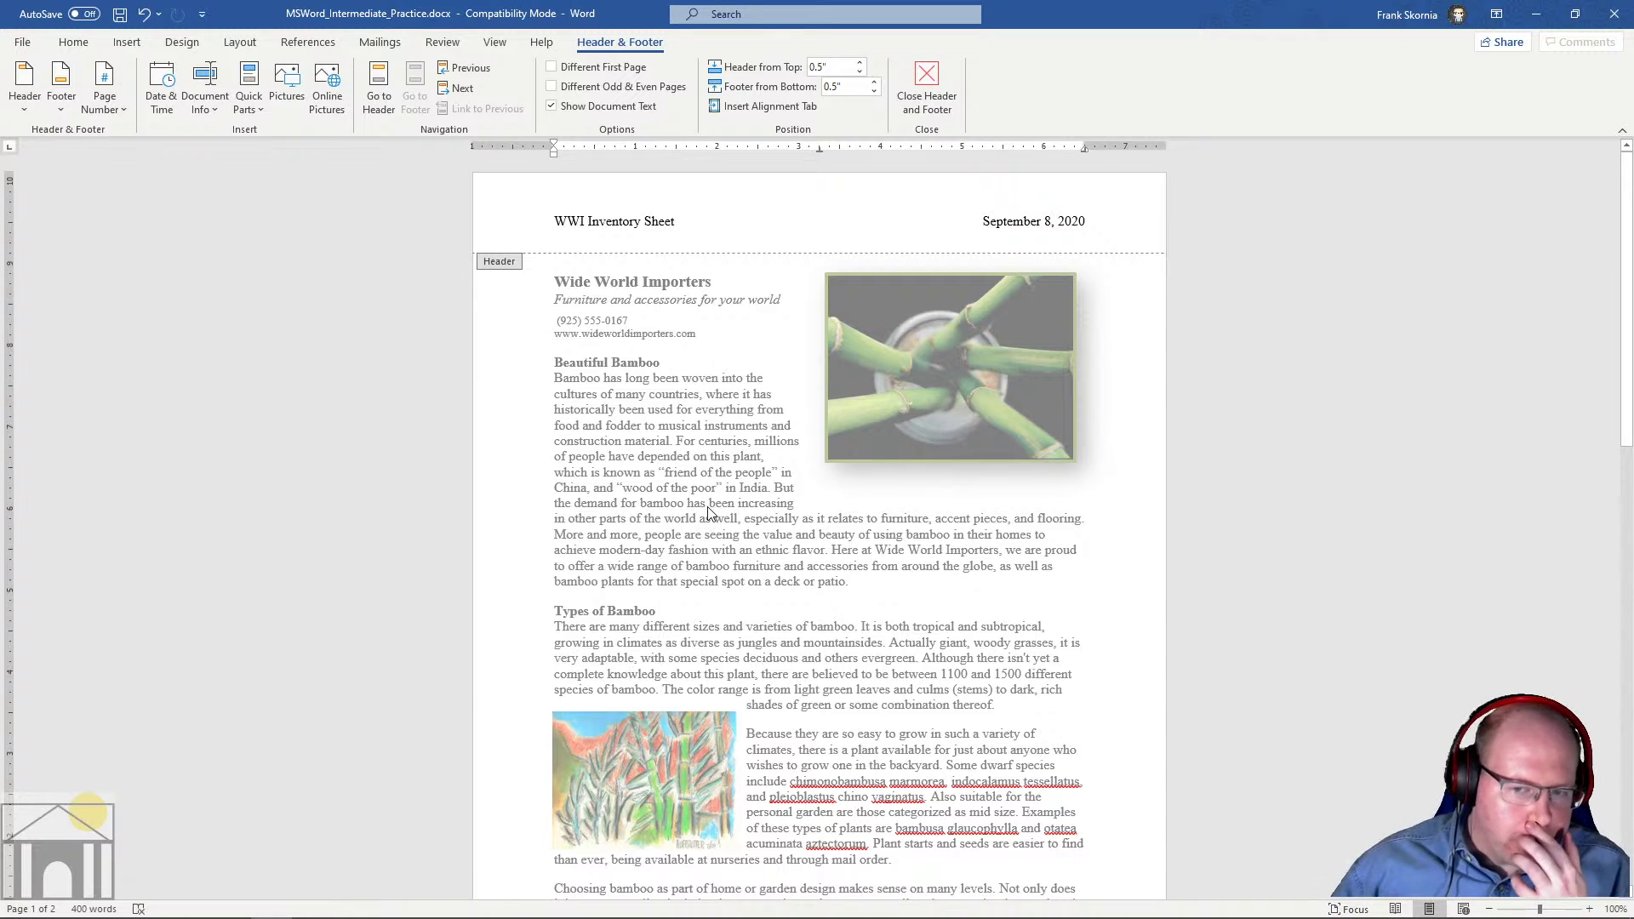
Practise switching between the body text and the page 1 header, including closing header editing, and finish with the header open
double_click(717, 528)
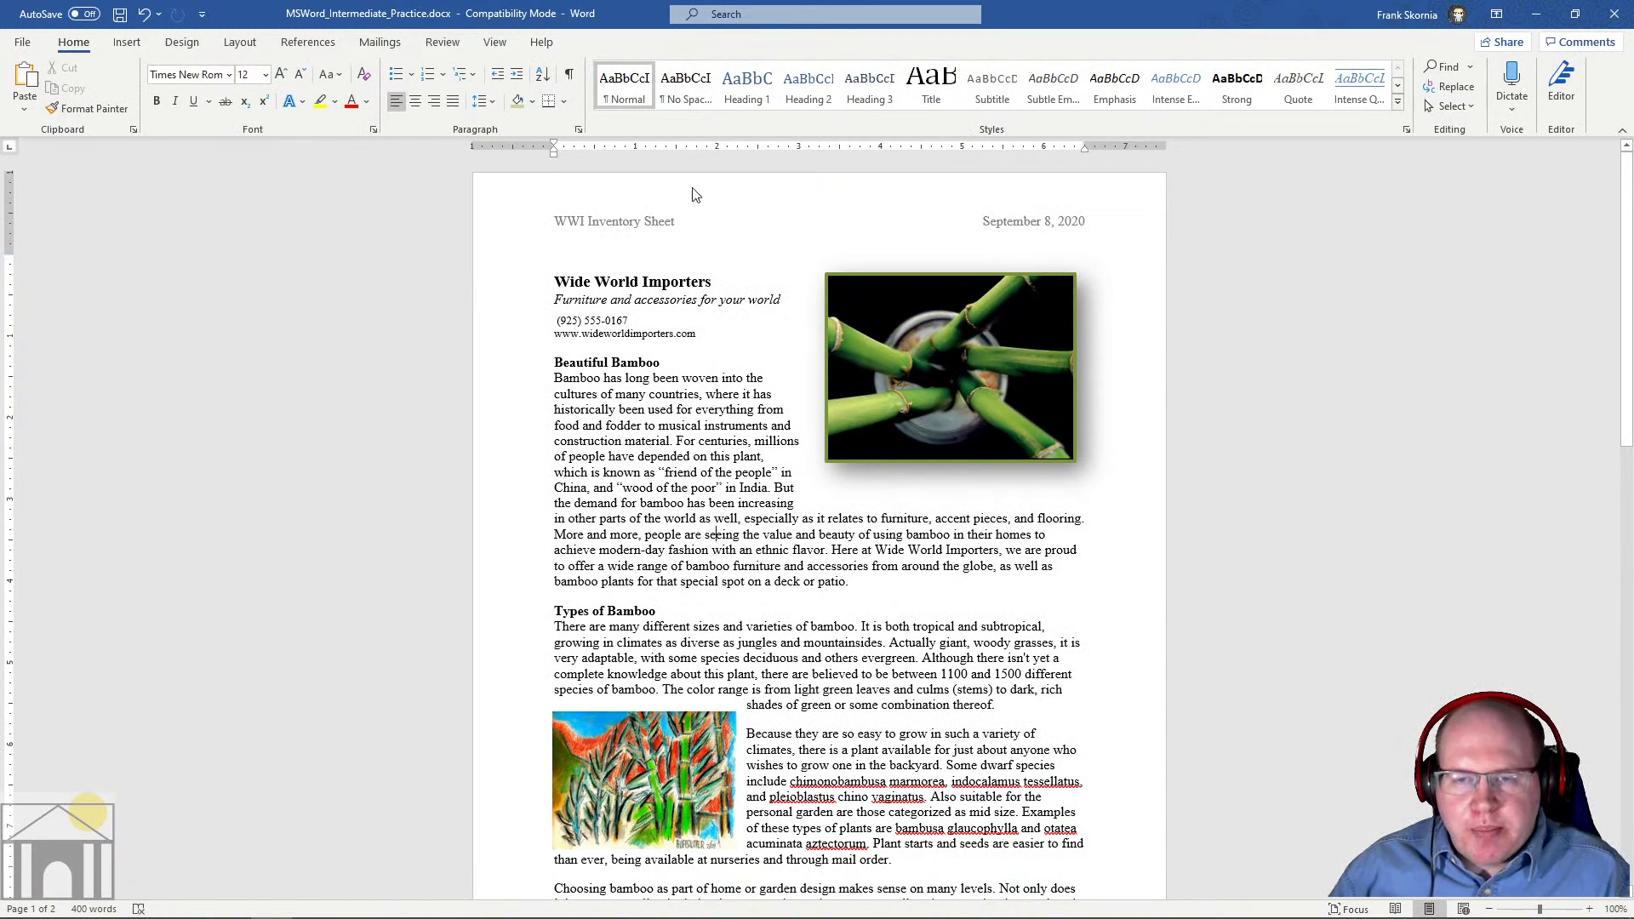
double_click(732, 205)
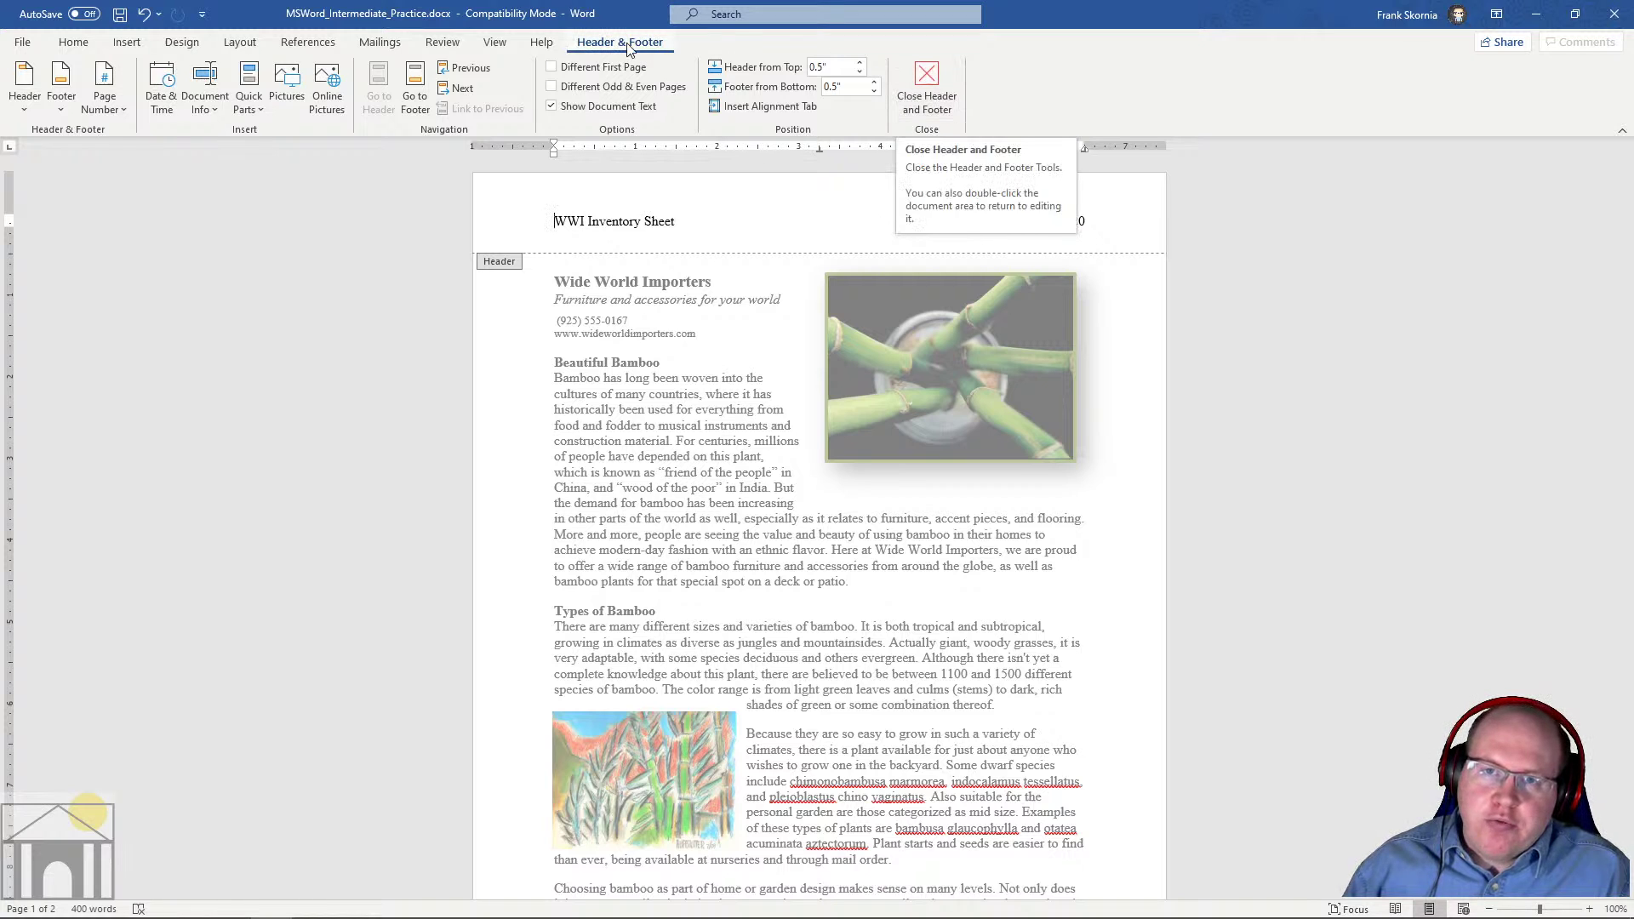
click(926, 99)
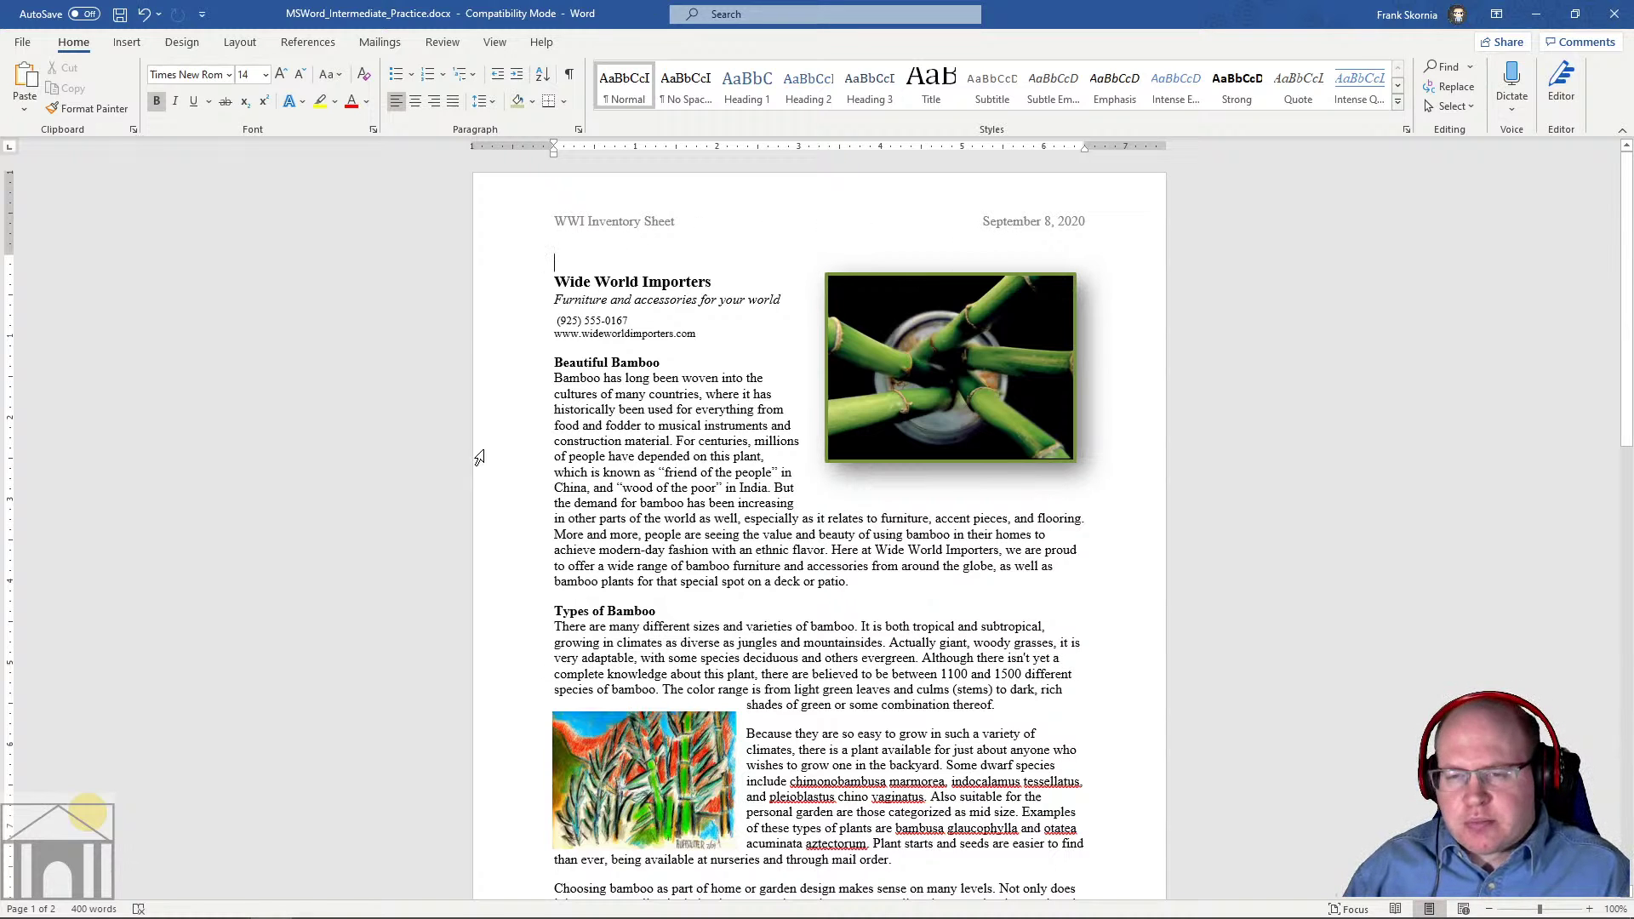
double_click(639, 215)
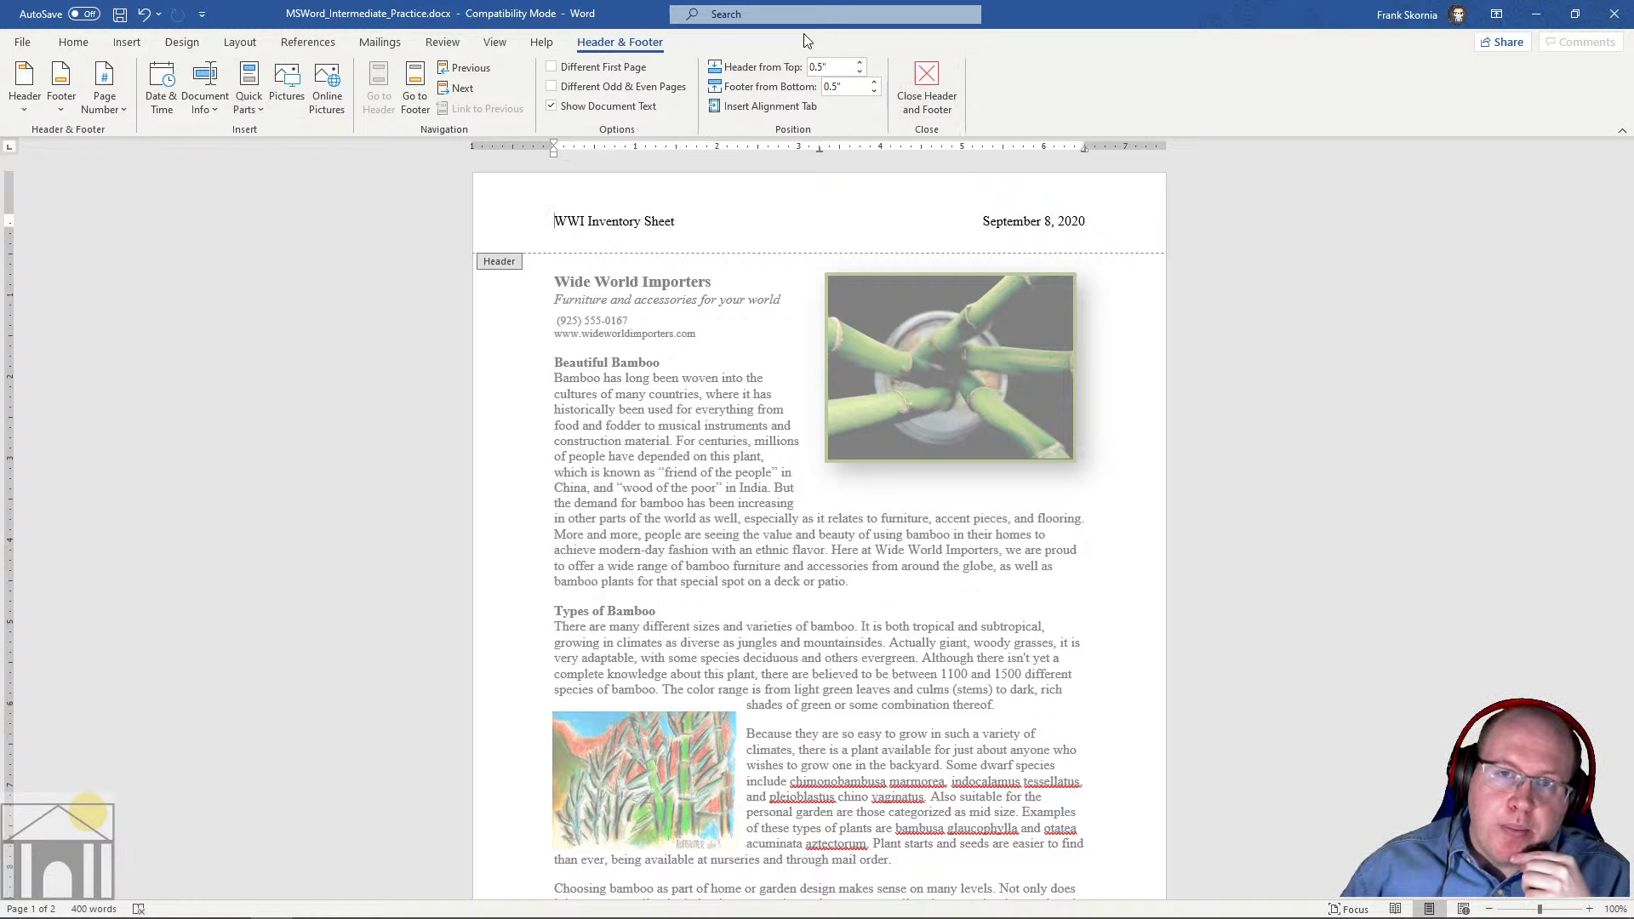
Toggle the Different First Page option for the header and footer, leaving it turned on
click(626, 73)
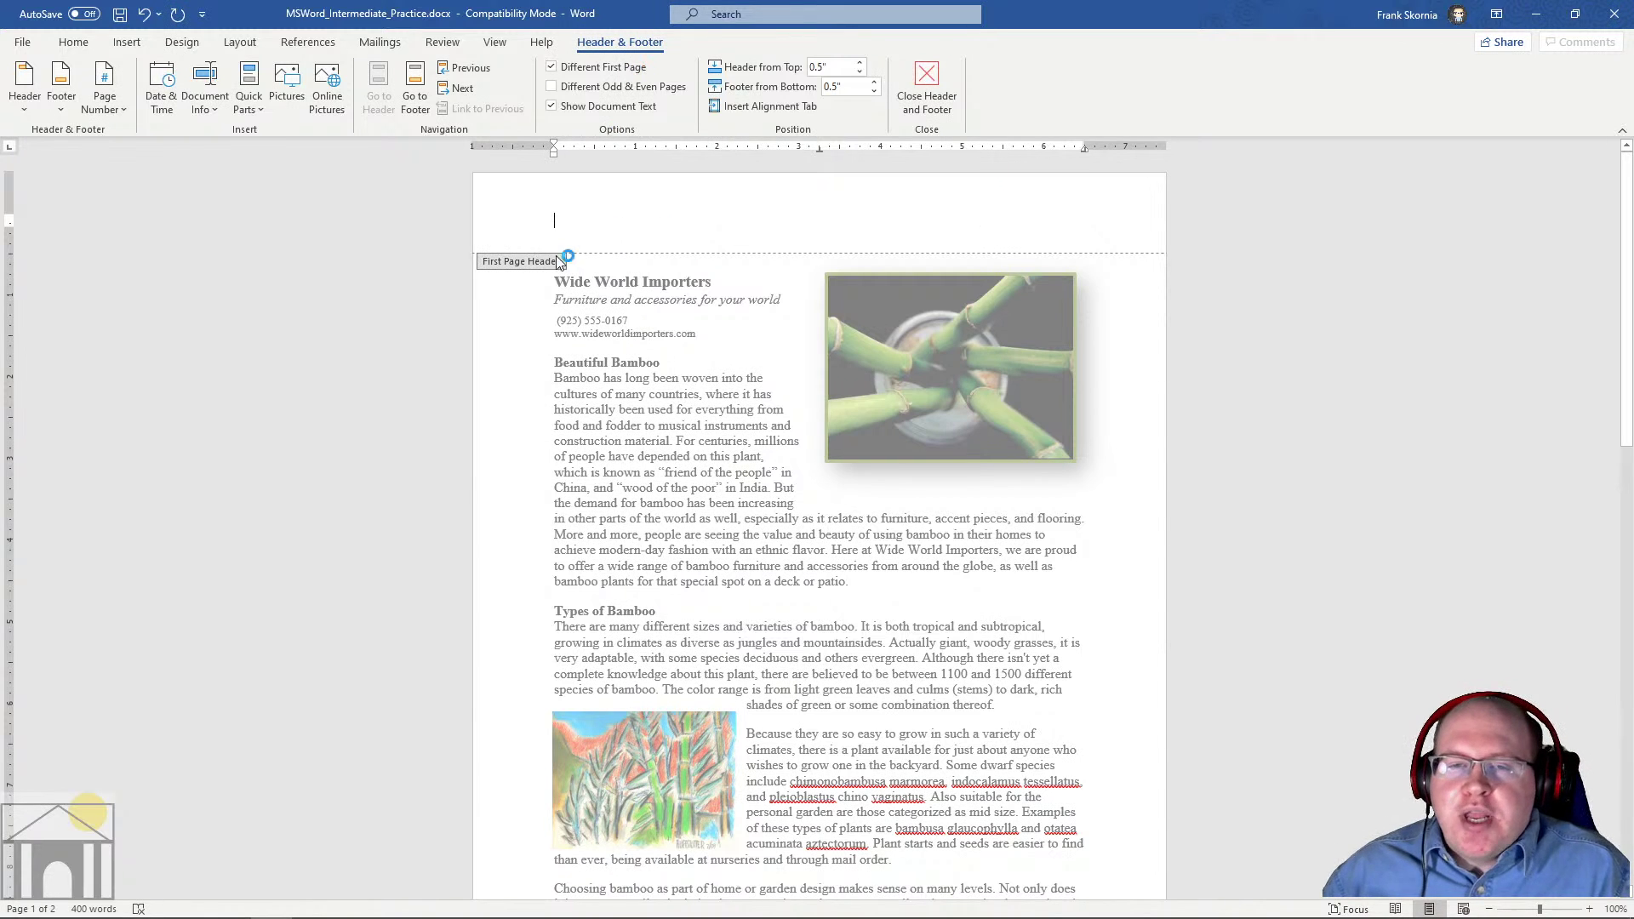
click(553, 67)
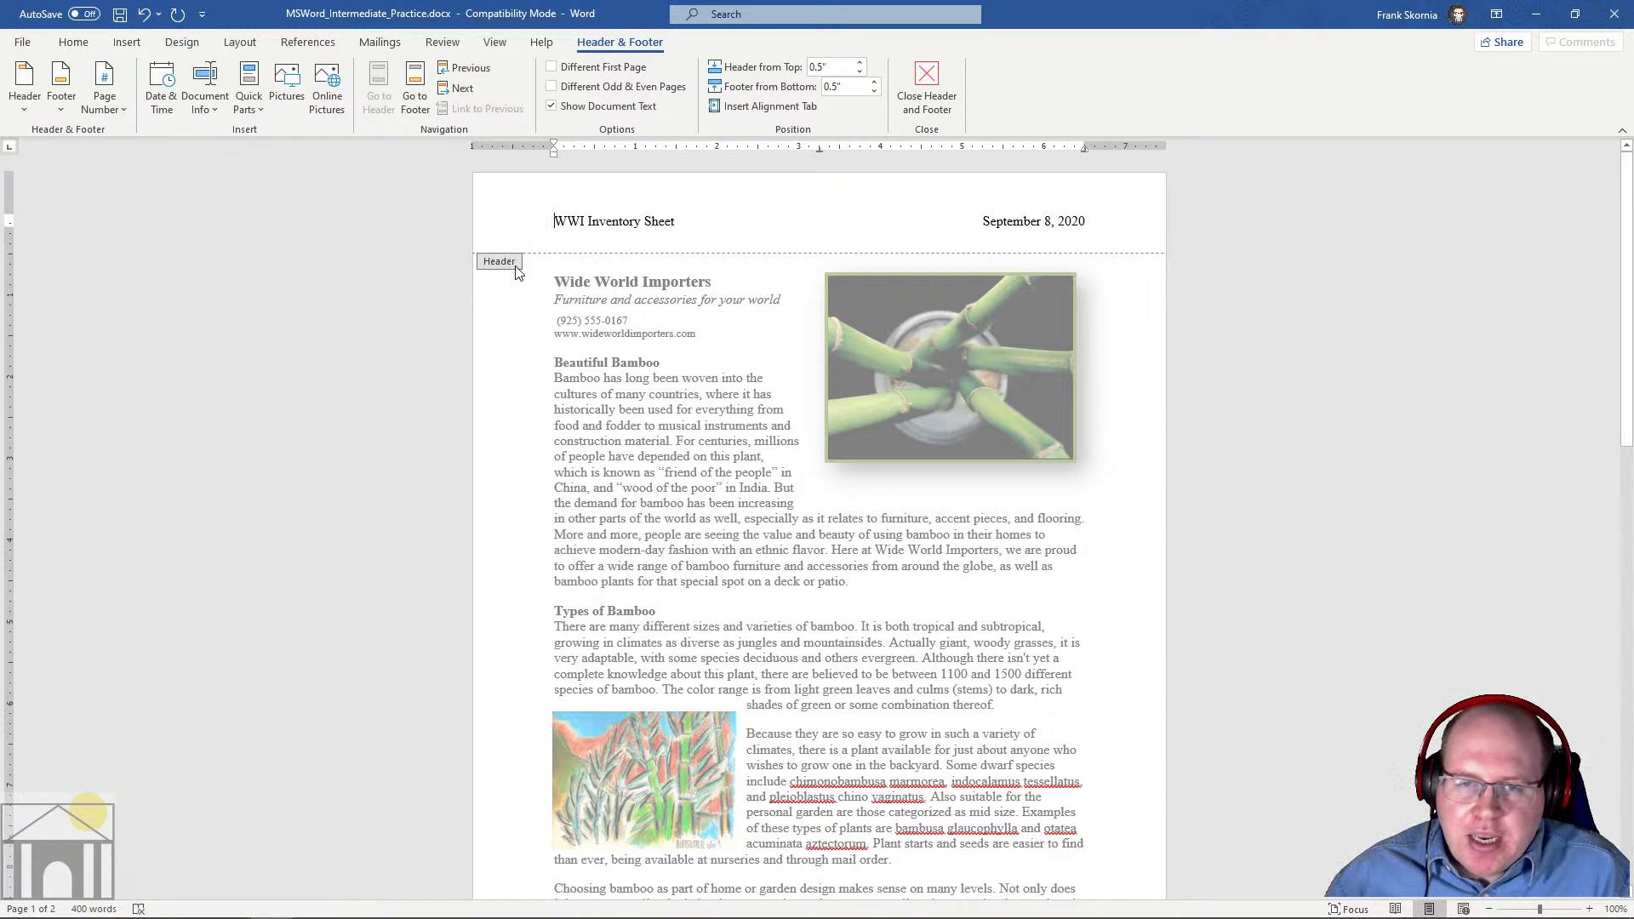
click(552, 67)
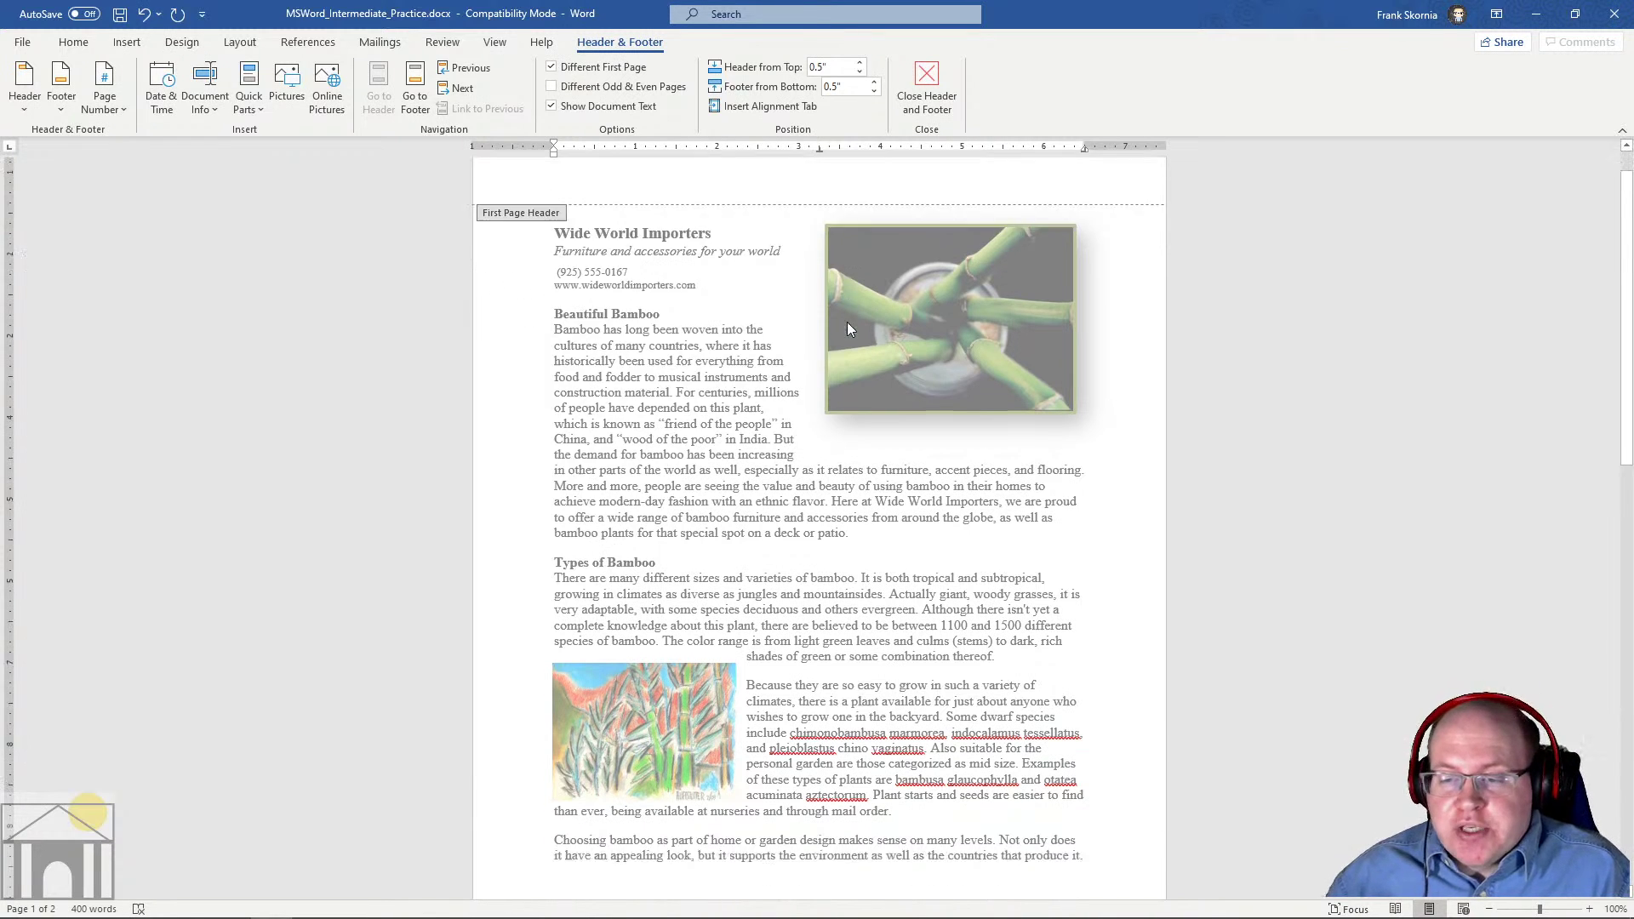
Compare the header and footer areas of the first page with those of page 2
scroll(846, 322, down, 8)
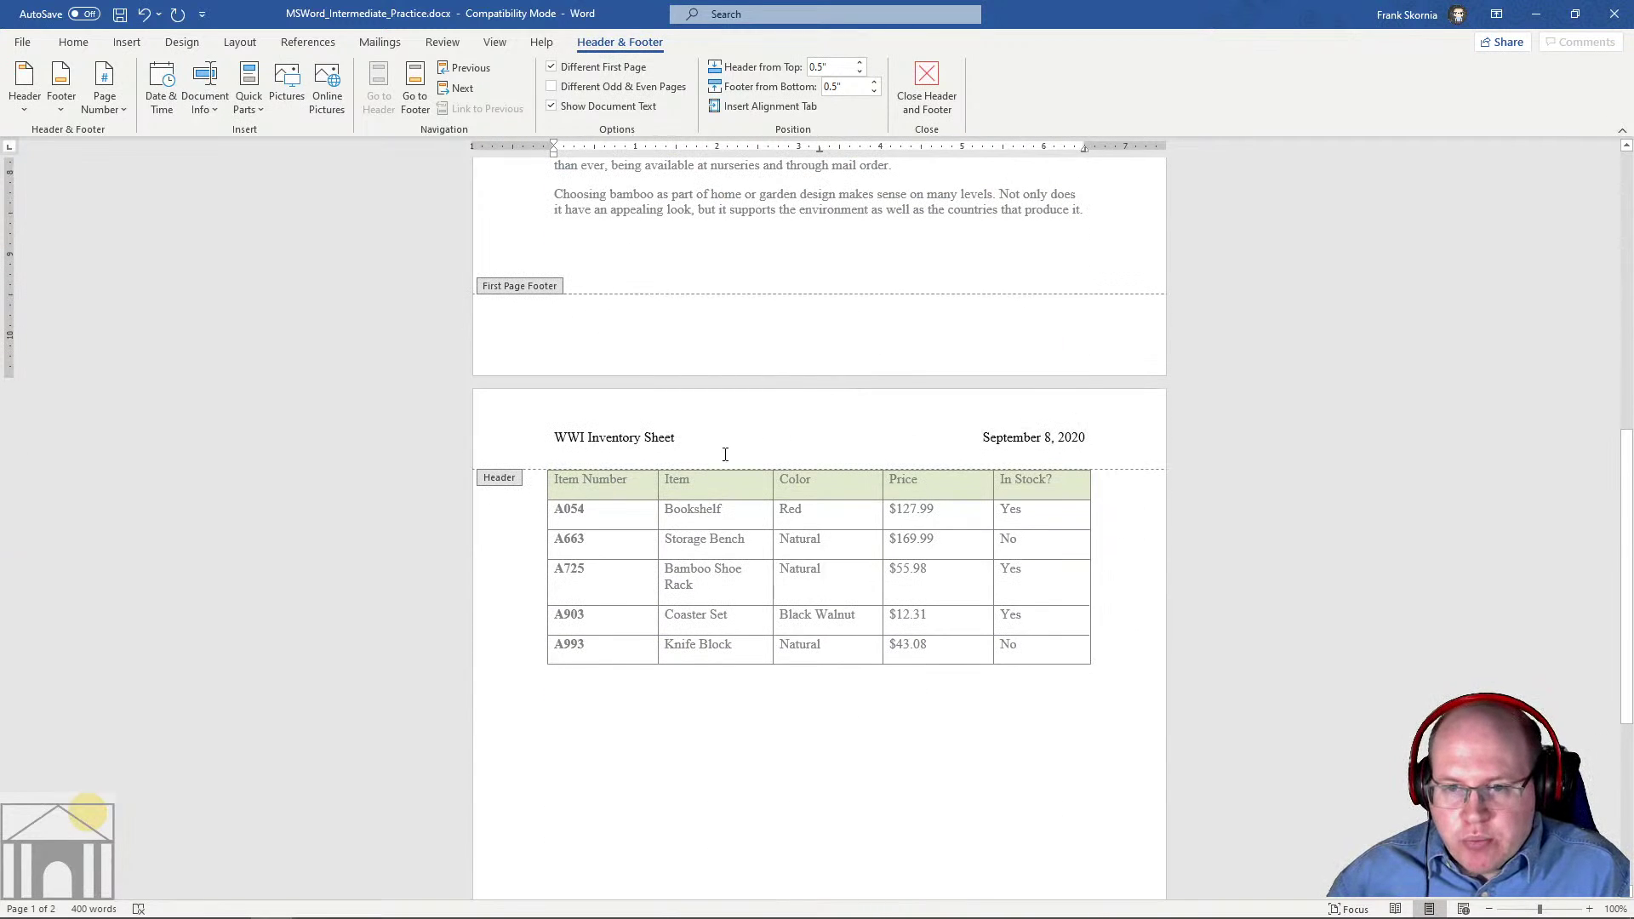
scroll(711, 522, down, 5)
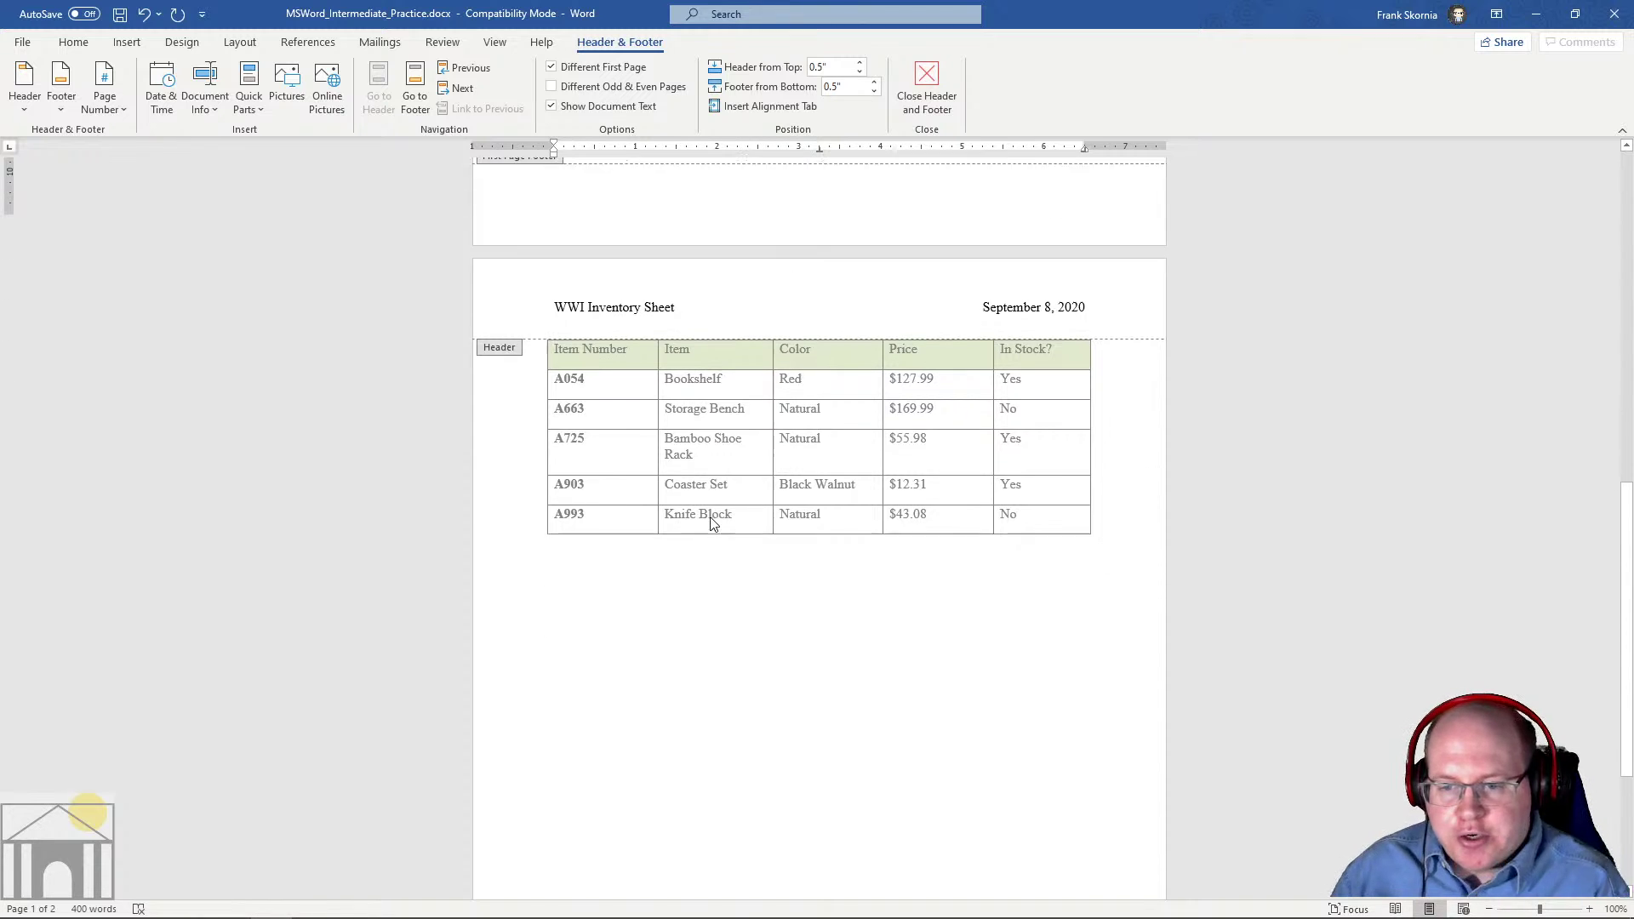
scroll(711, 510, up, 6)
scroll(718, 487, up, 3)
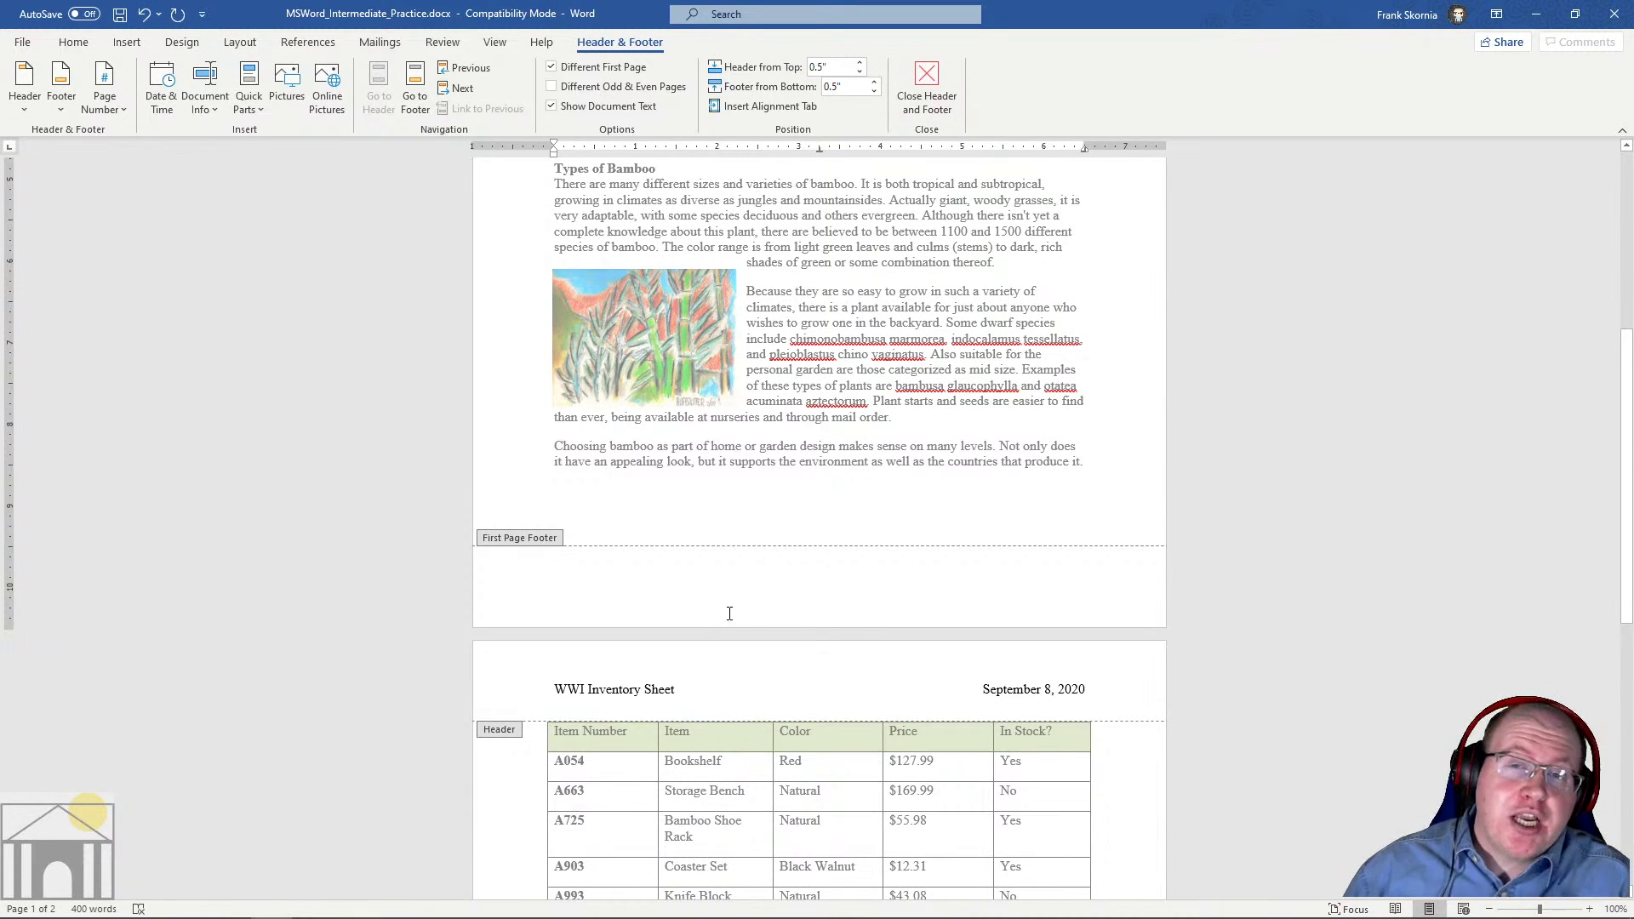
scroll(905, 403, up, 3)
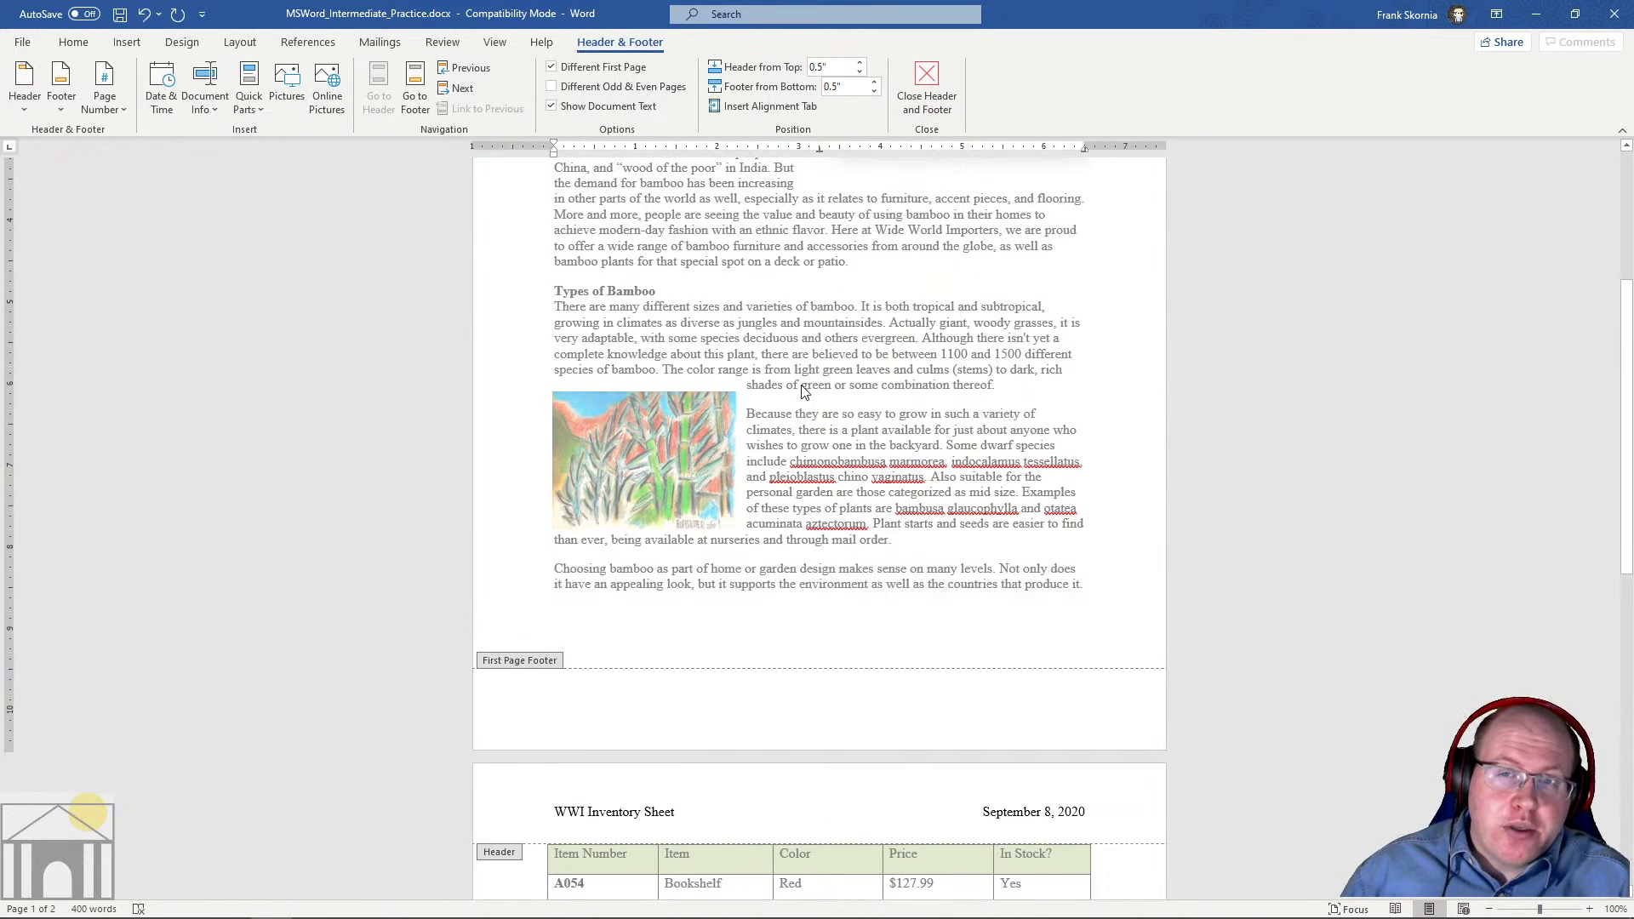
scroll(808, 439, down, 2)
scroll(811, 445, down, 1)
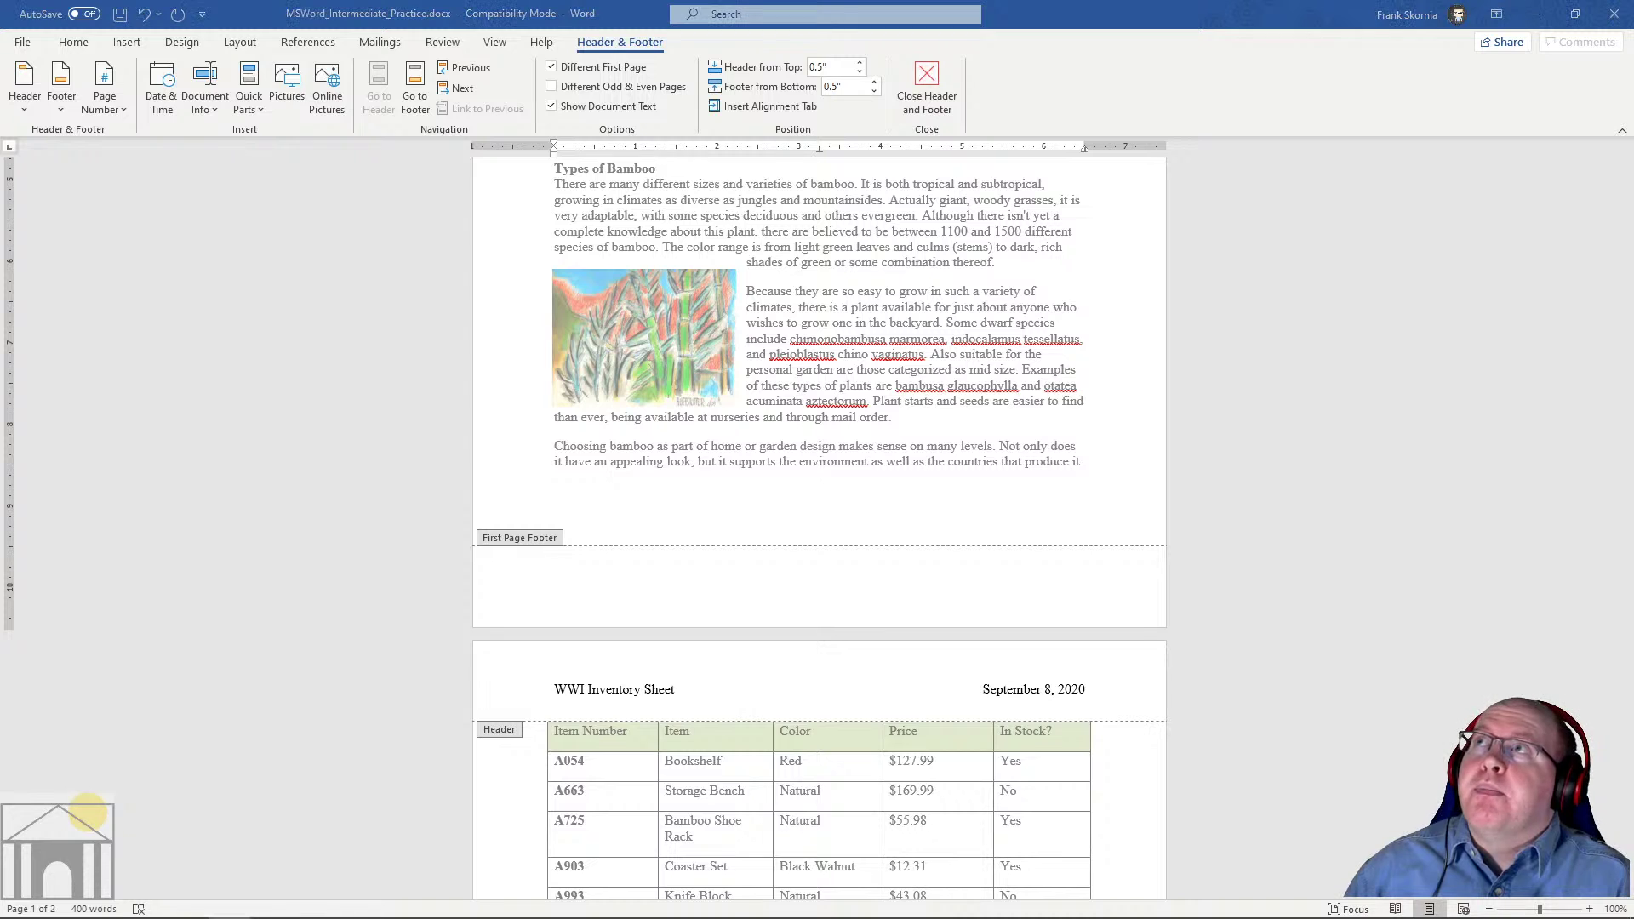
Turn off Different First Page, turn on Different Odd & Even Pages, and check the headers and footers on both pages
click(574, 69)
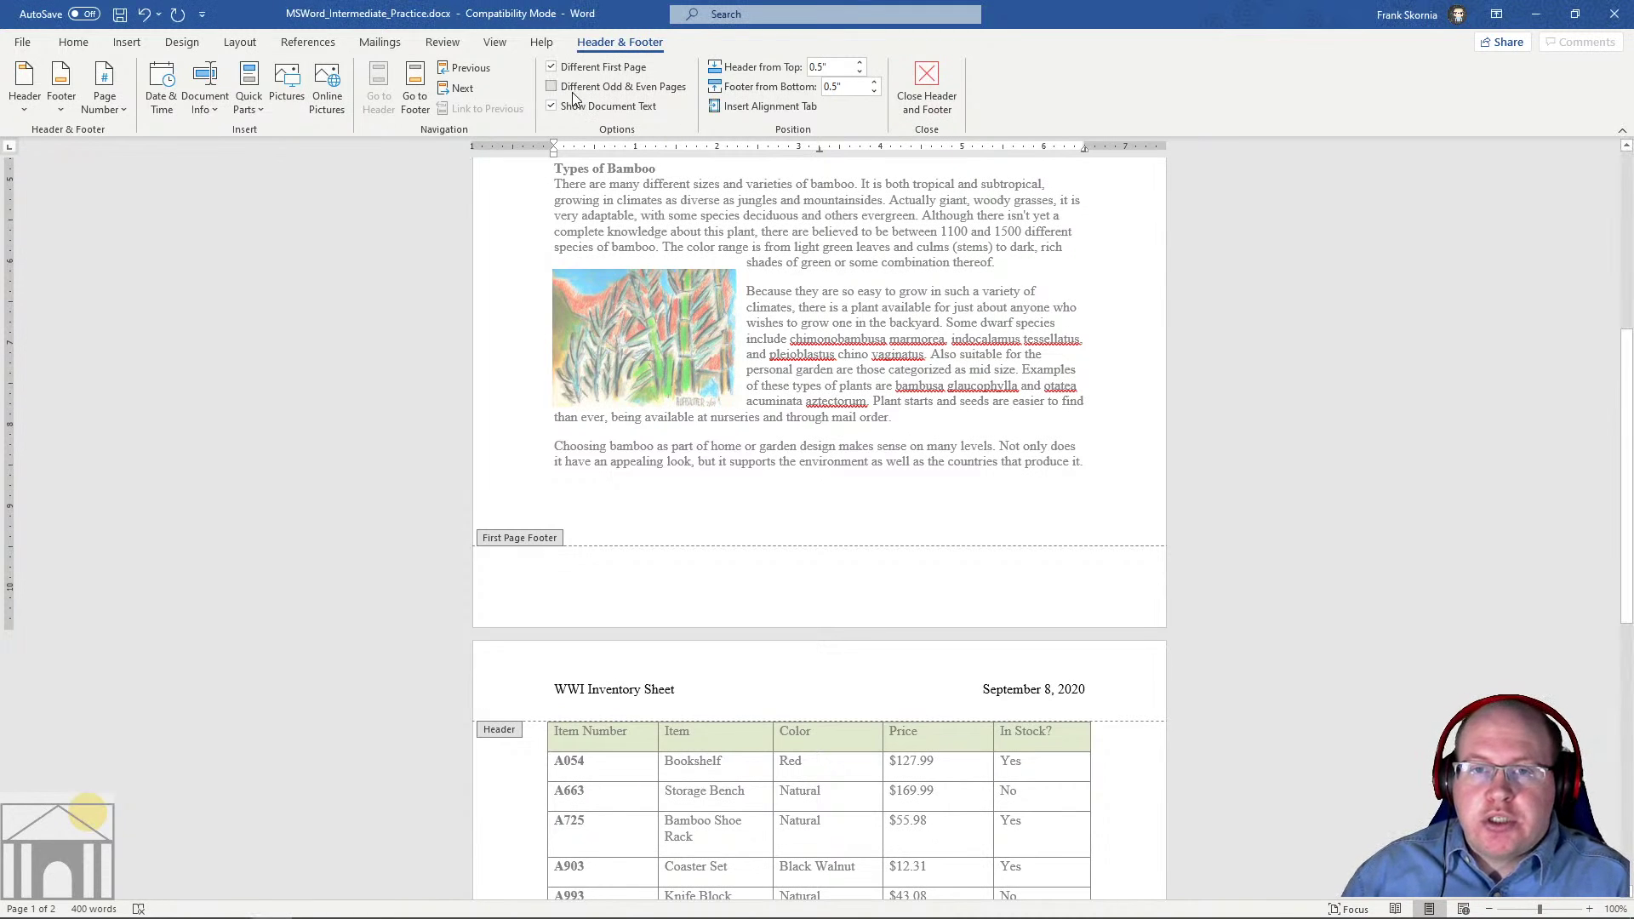
click(591, 90)
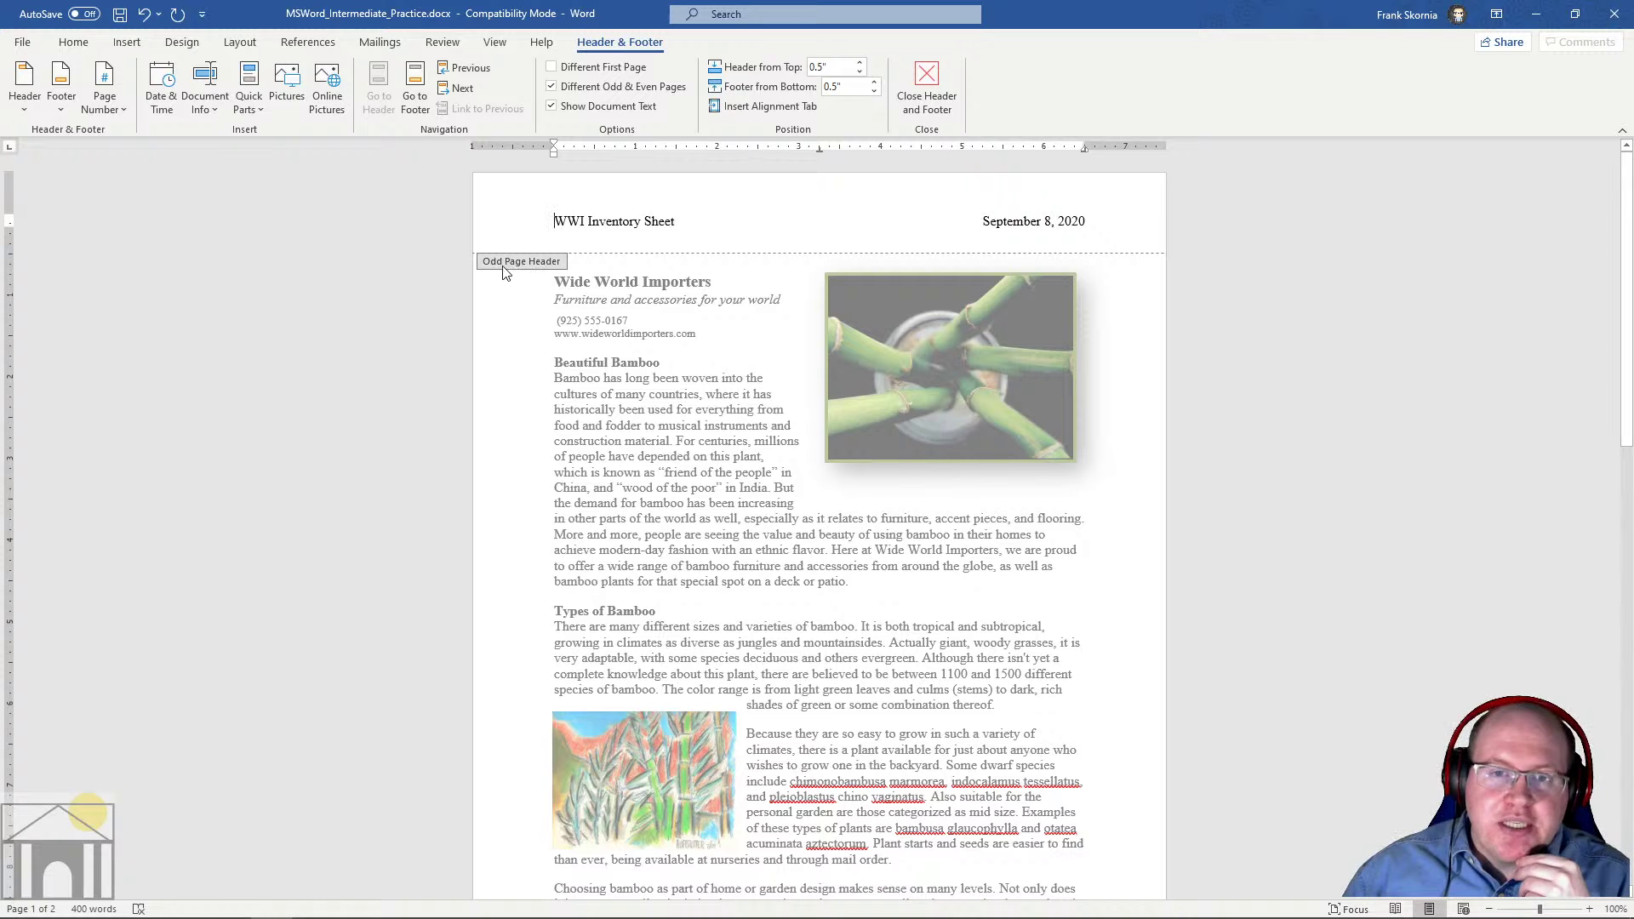
scroll(614, 400, down, 3)
scroll(614, 401, down, 6)
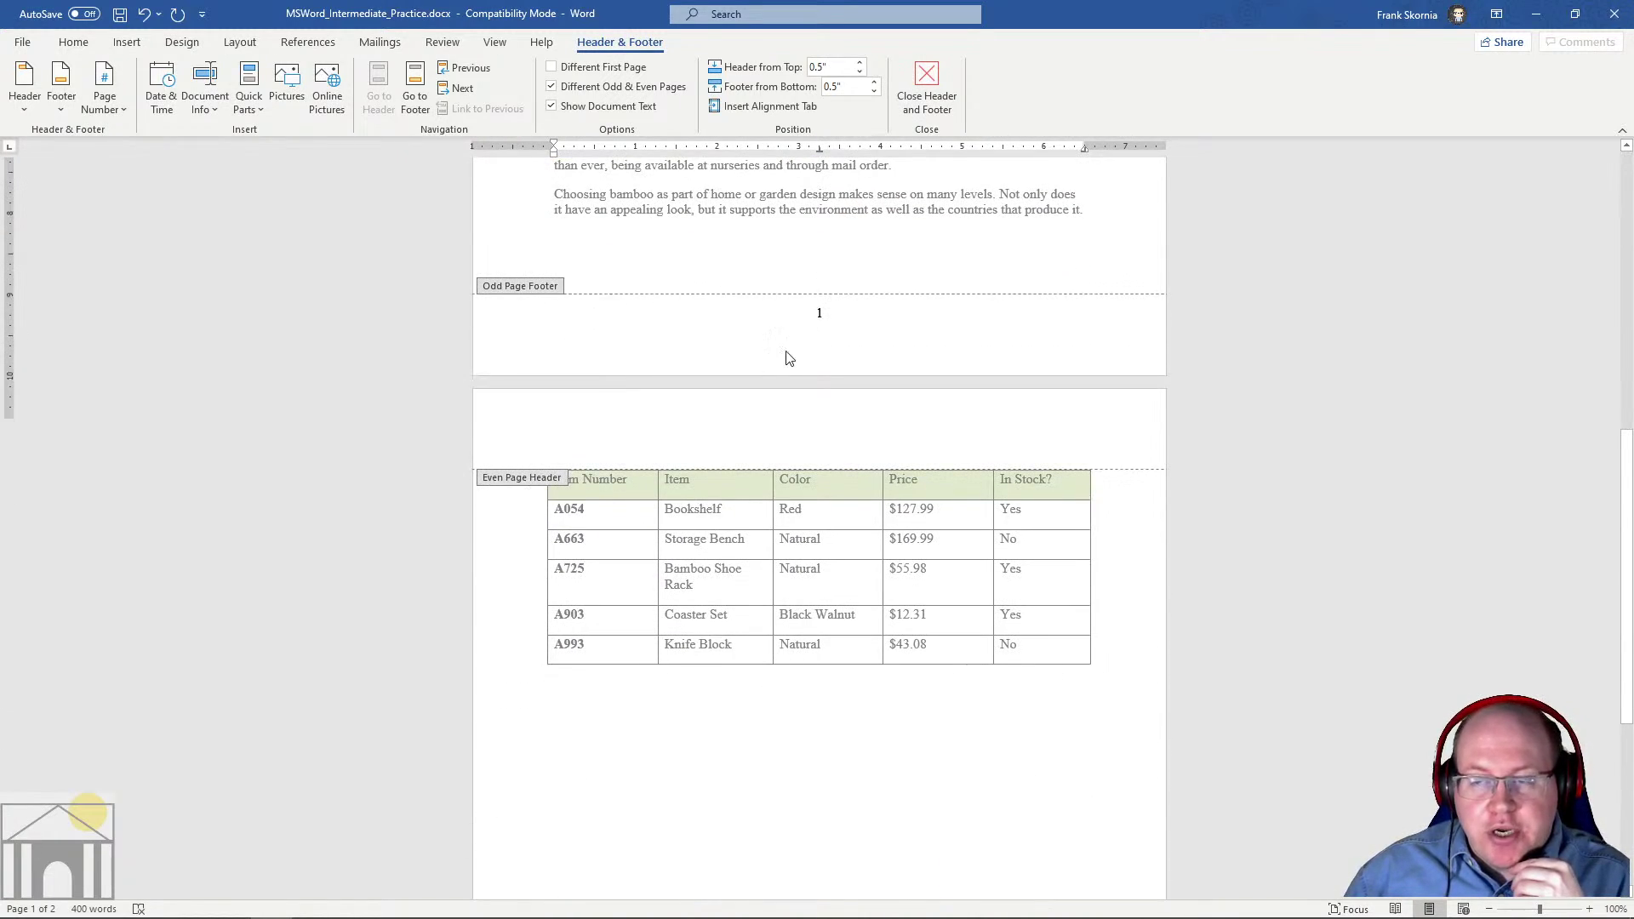
scroll(785, 354, up, 9)
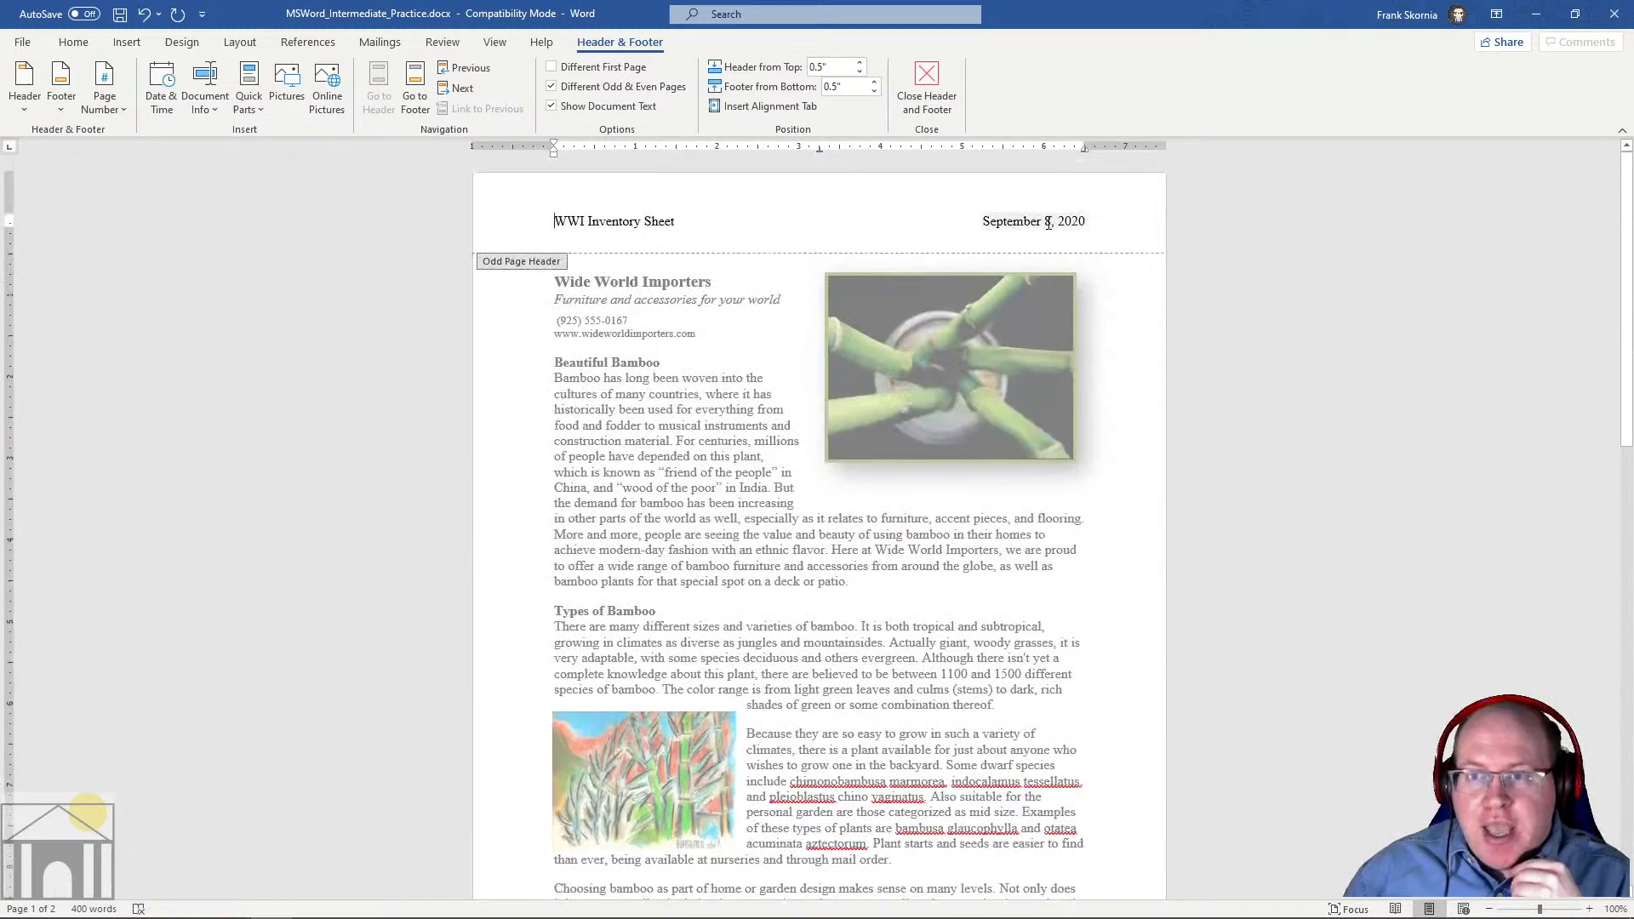
scroll(769, 367, down, 1)
scroll(768, 367, down, 5)
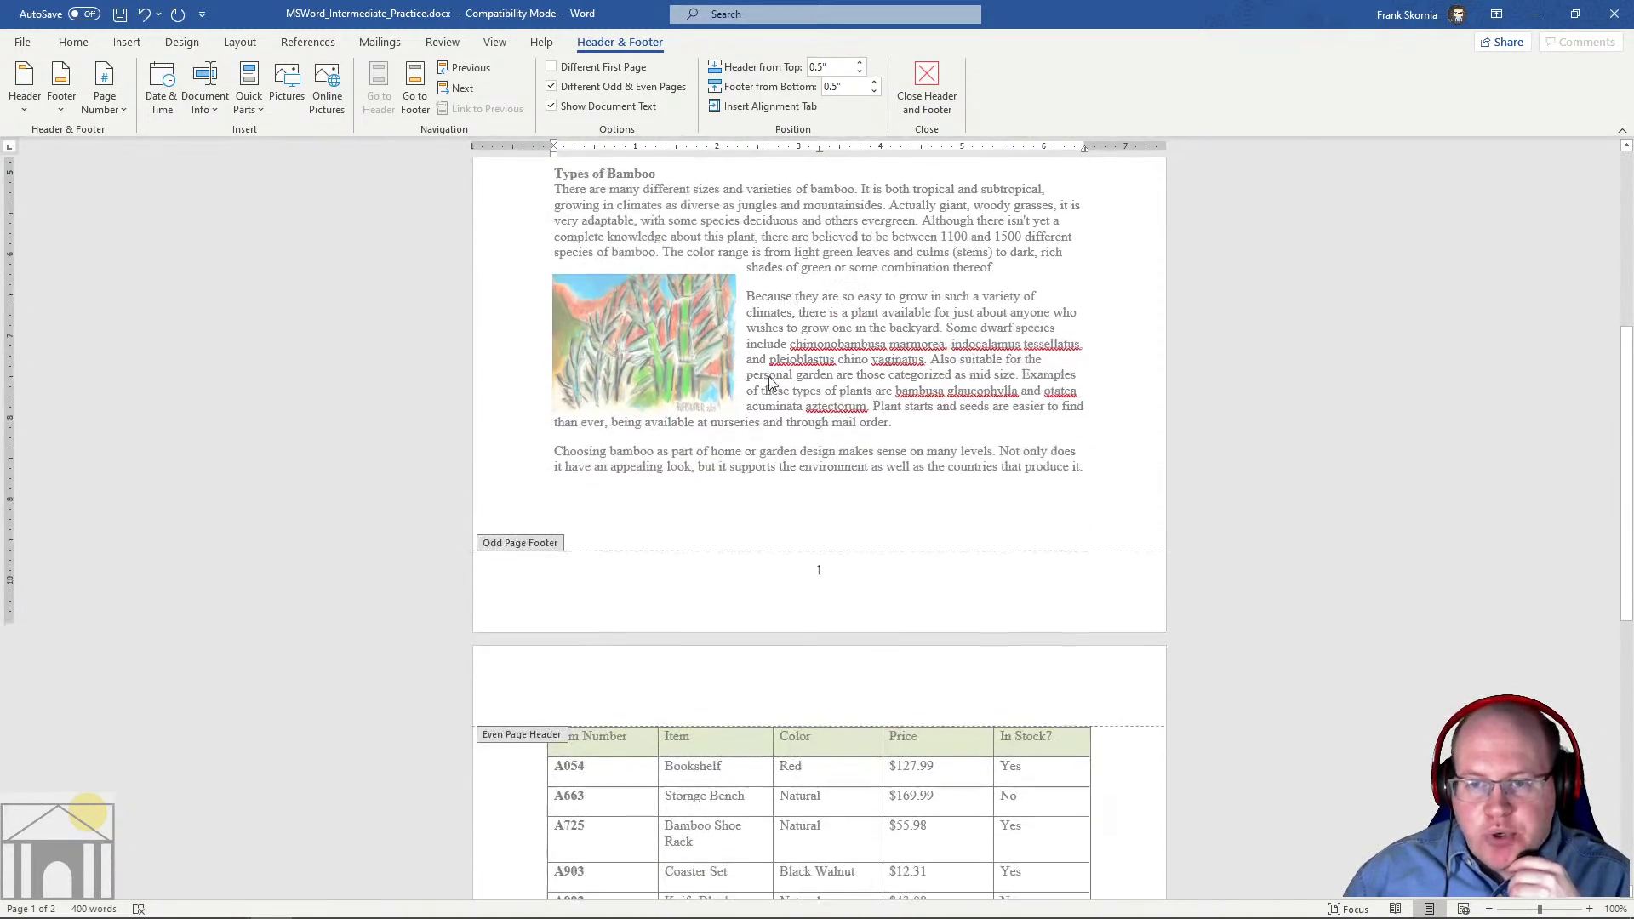
scroll(824, 550, down, 3)
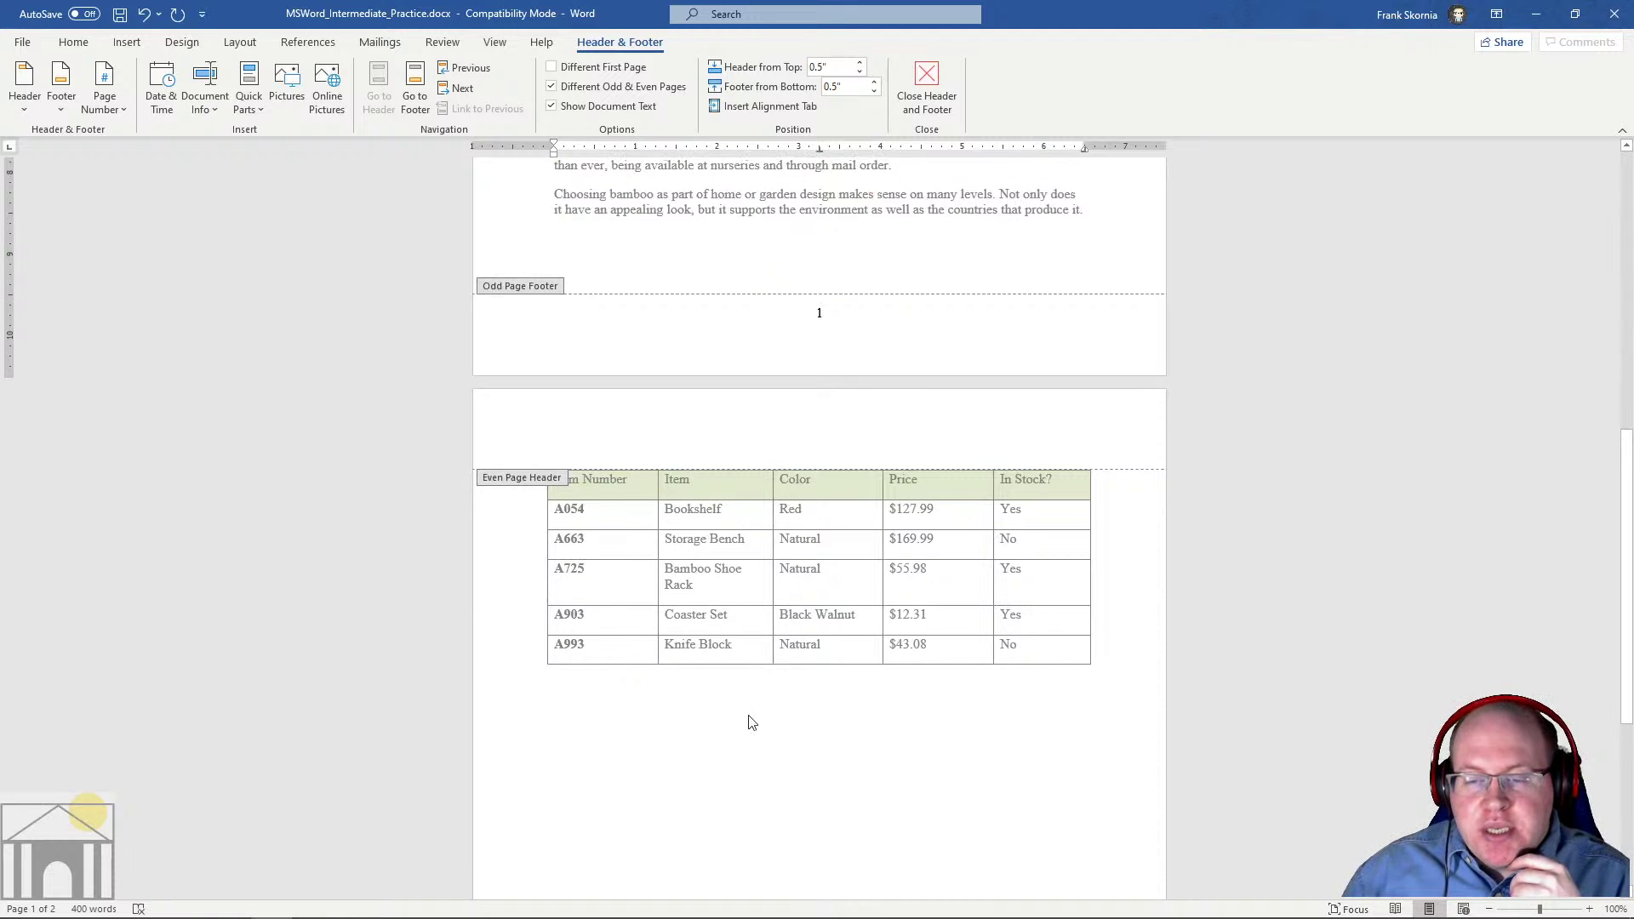
scroll(753, 711, down, 3)
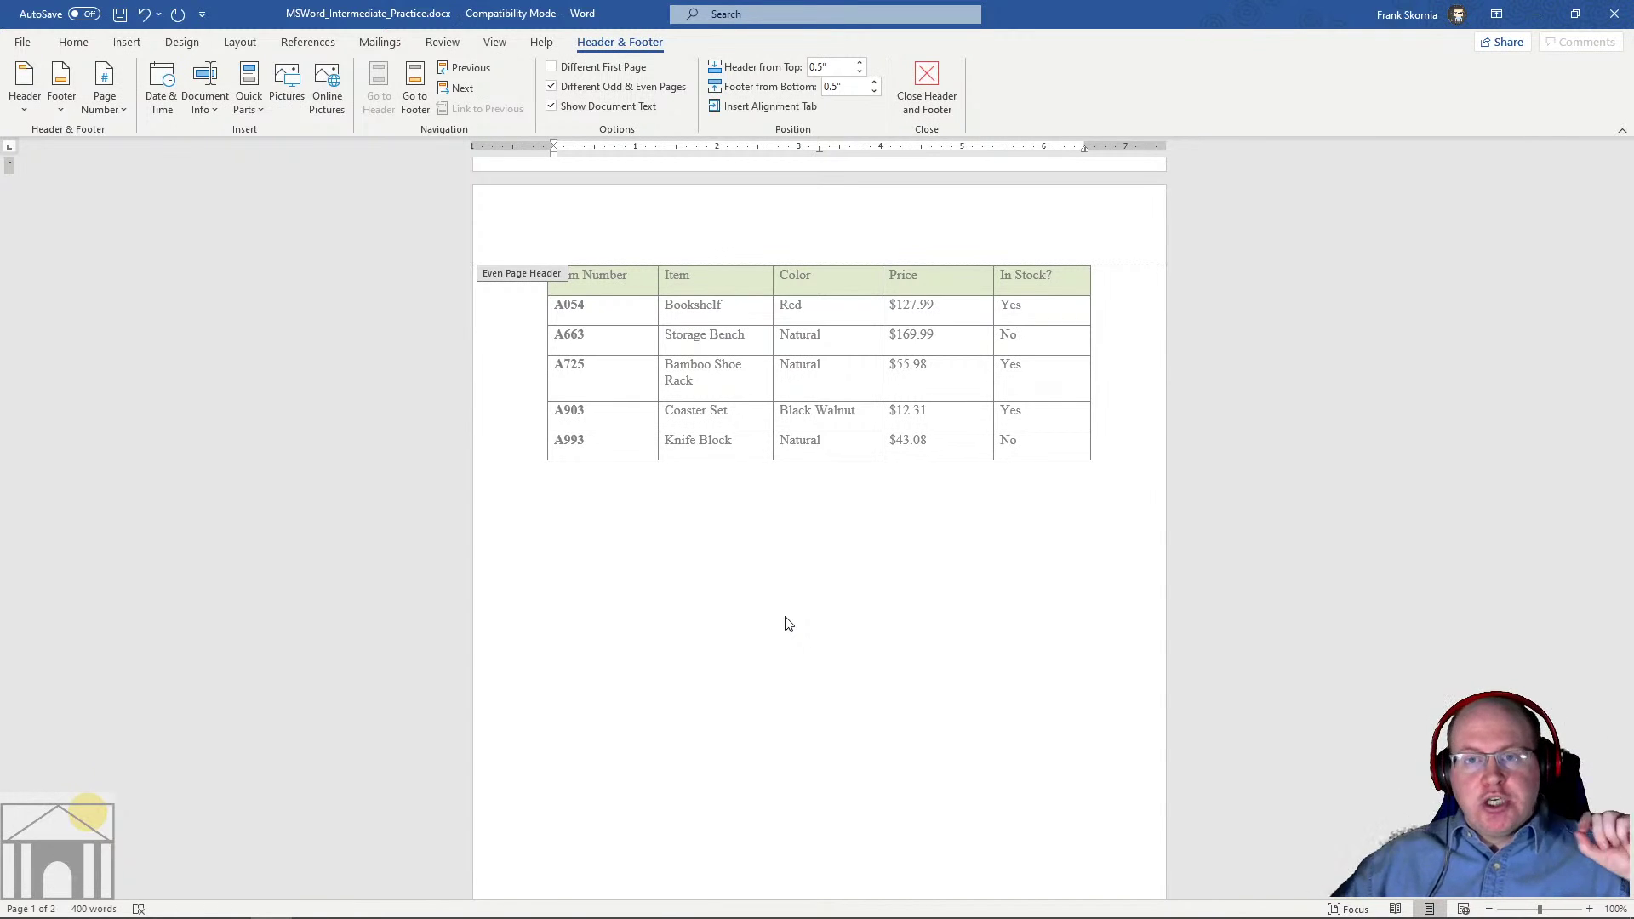
Replace the odd page footer's centred number with the right-aligned Plain Number 3 design
scroll(817, 425, up, 3)
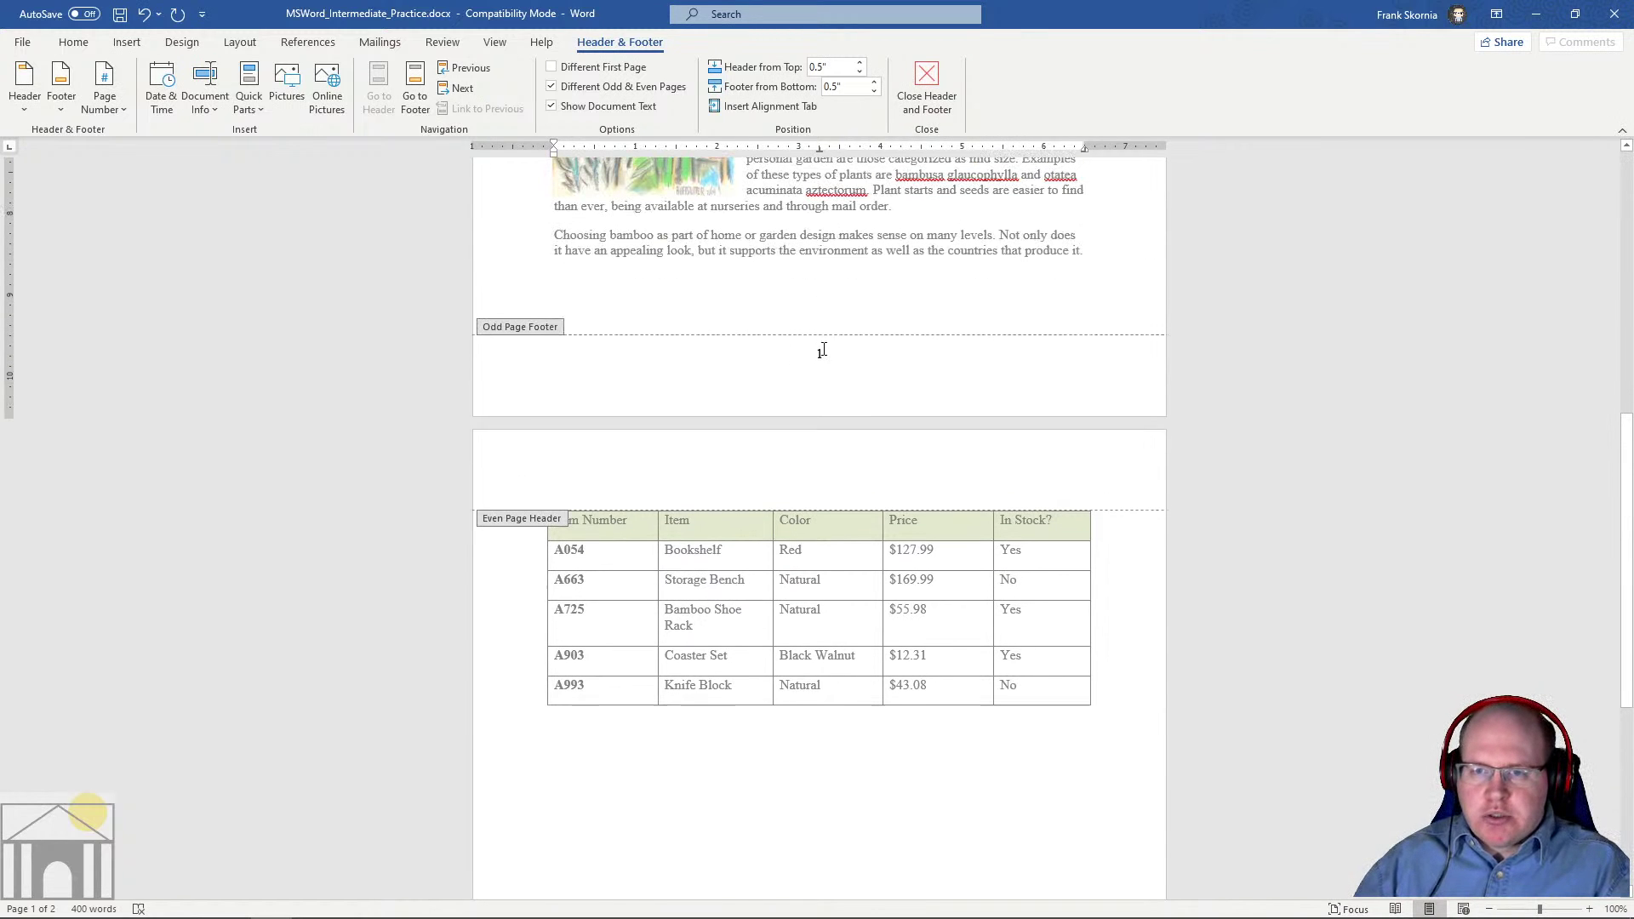
click(823, 352)
click(103, 95)
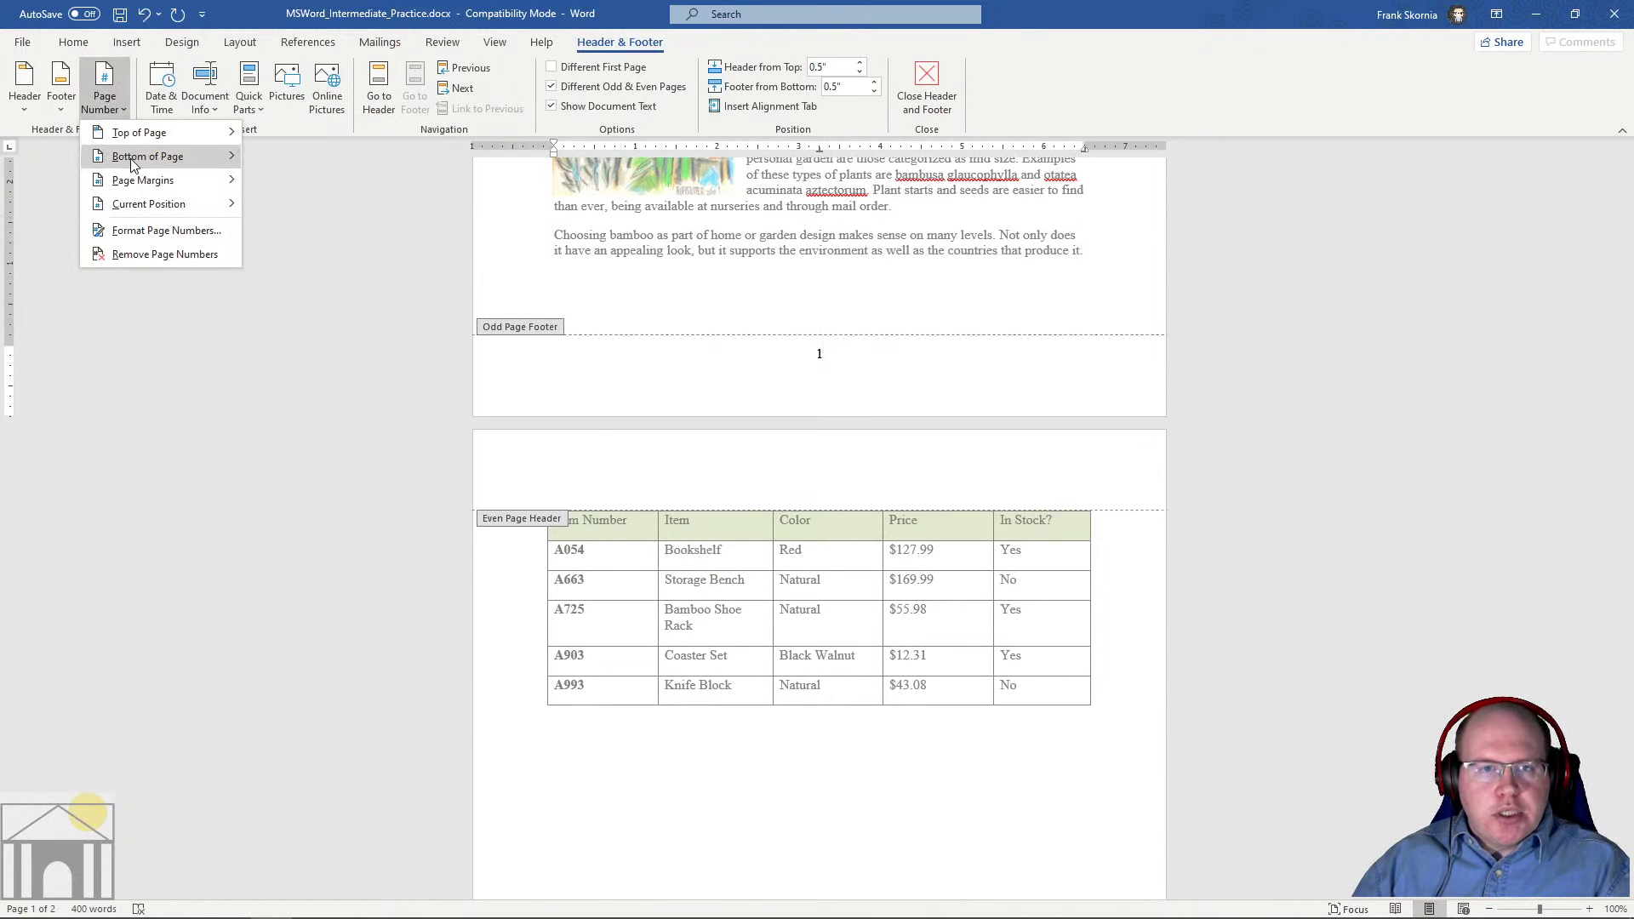
mouse_move(132, 162)
click(366, 374)
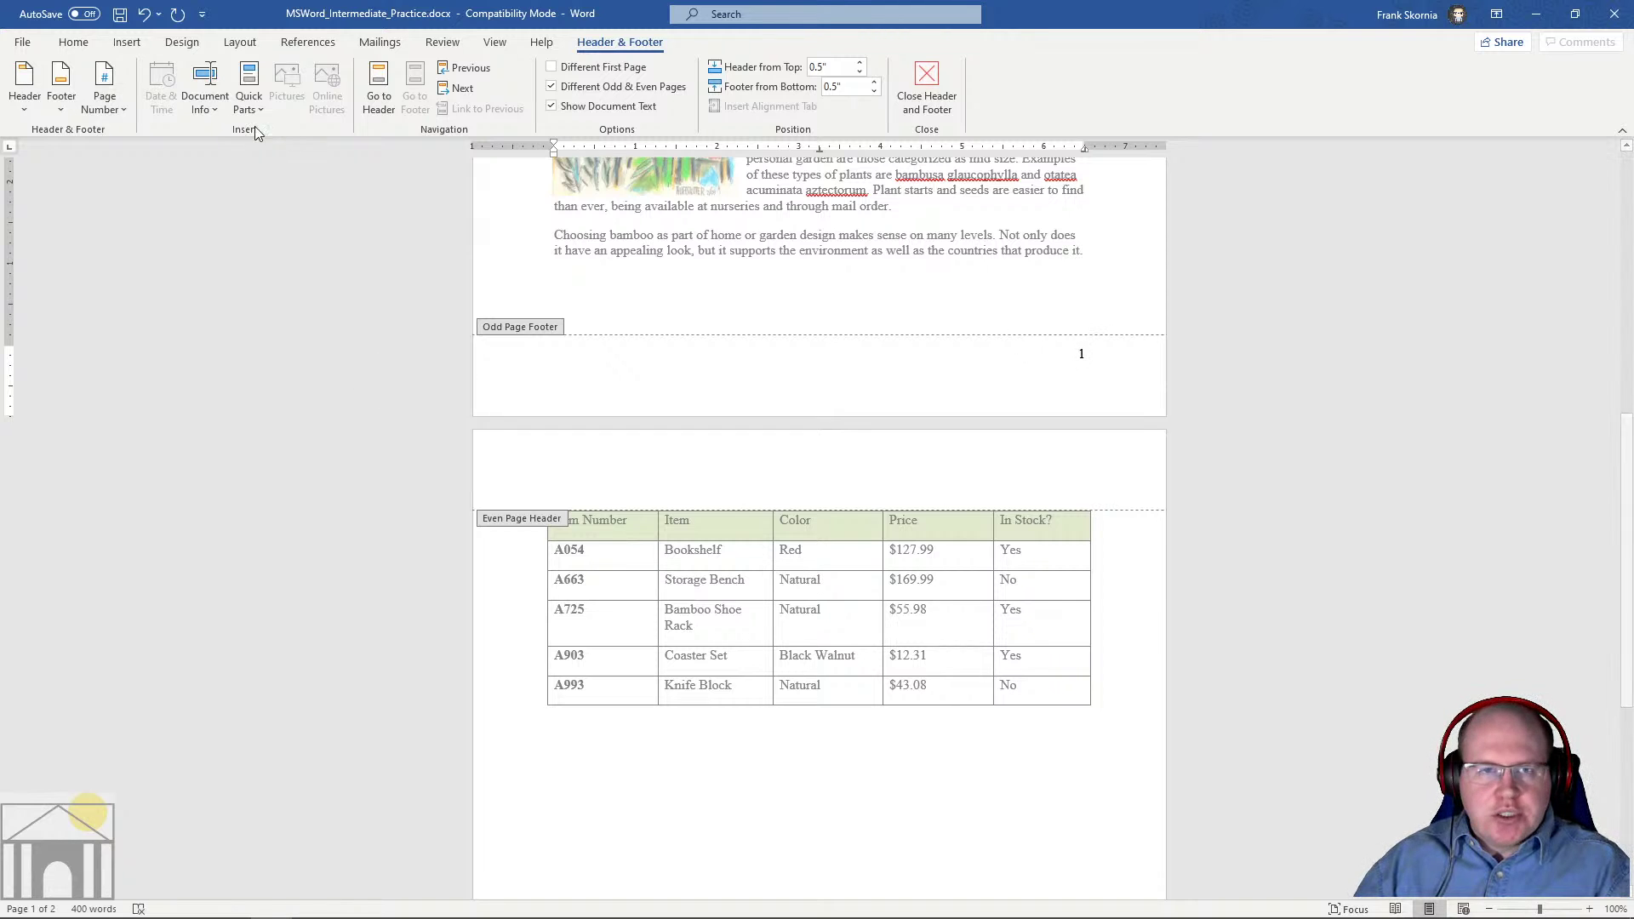
Insert a left-aligned page number in the even page footer on page 2, using the Plain Number 1 design
scroll(1086, 359, down, 9)
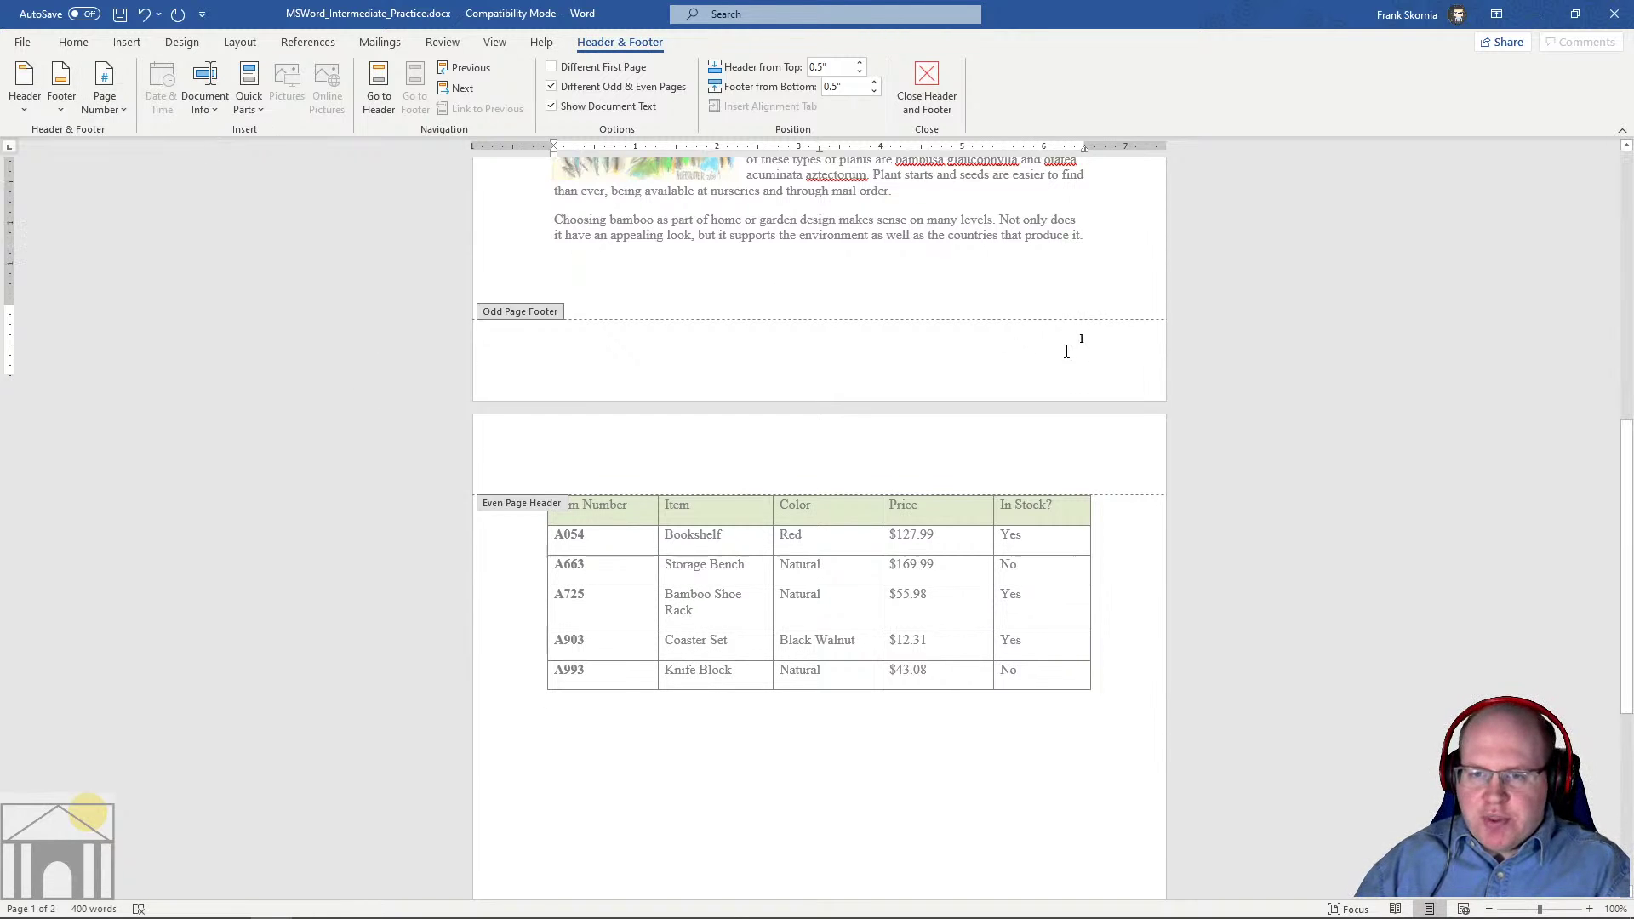
scroll(649, 656, up, 5)
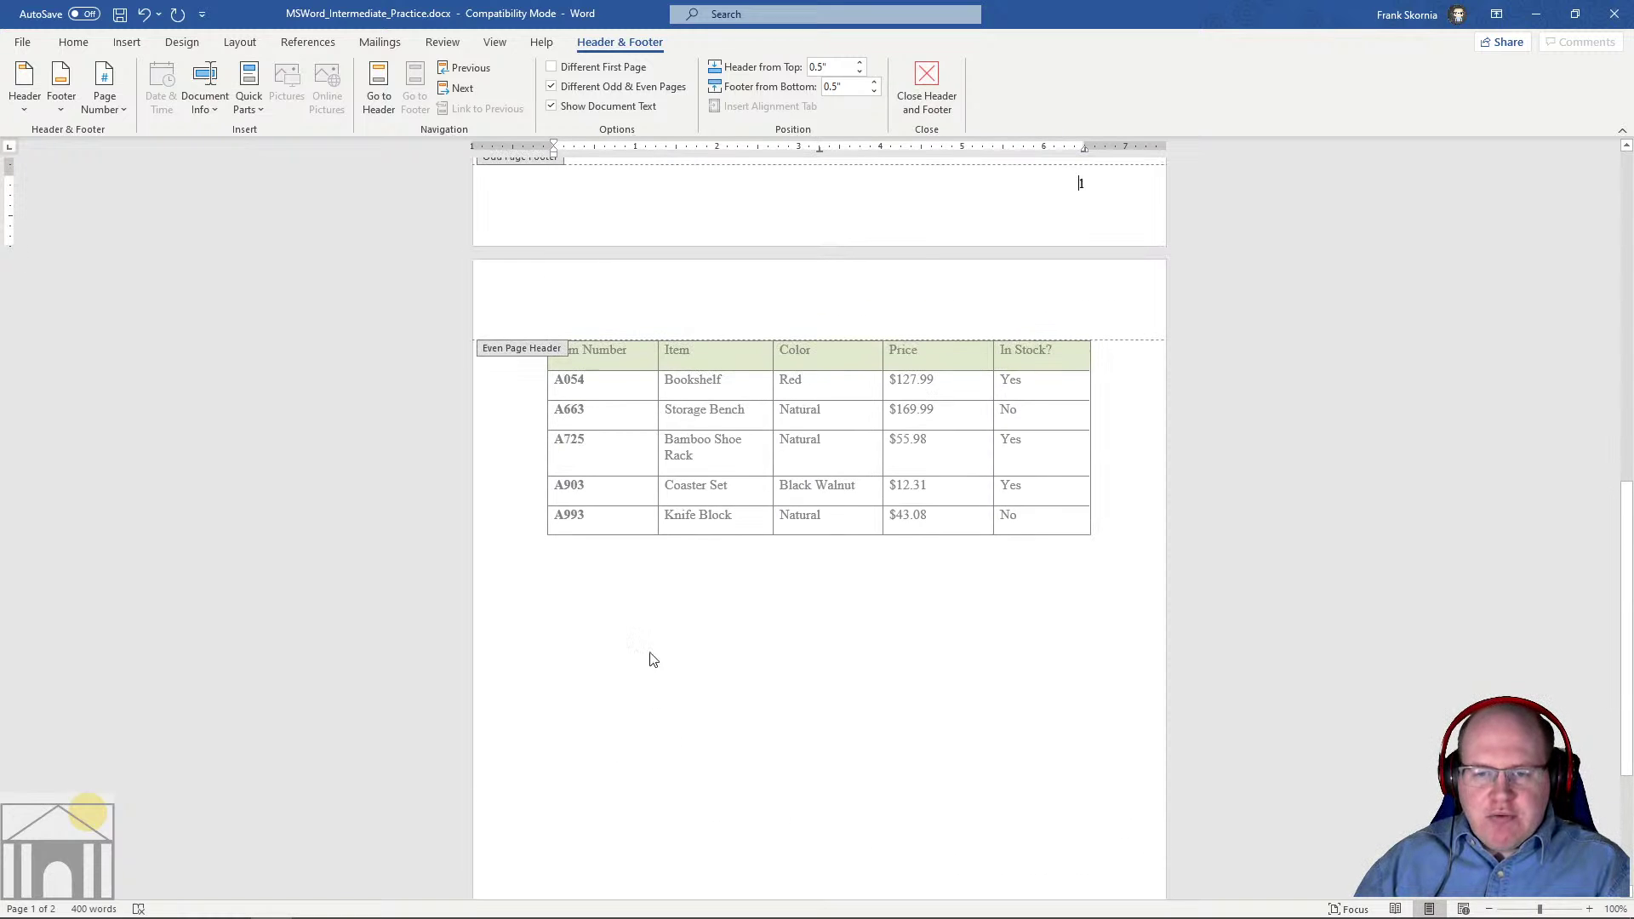
scroll(652, 613, down, 5)
click(565, 846)
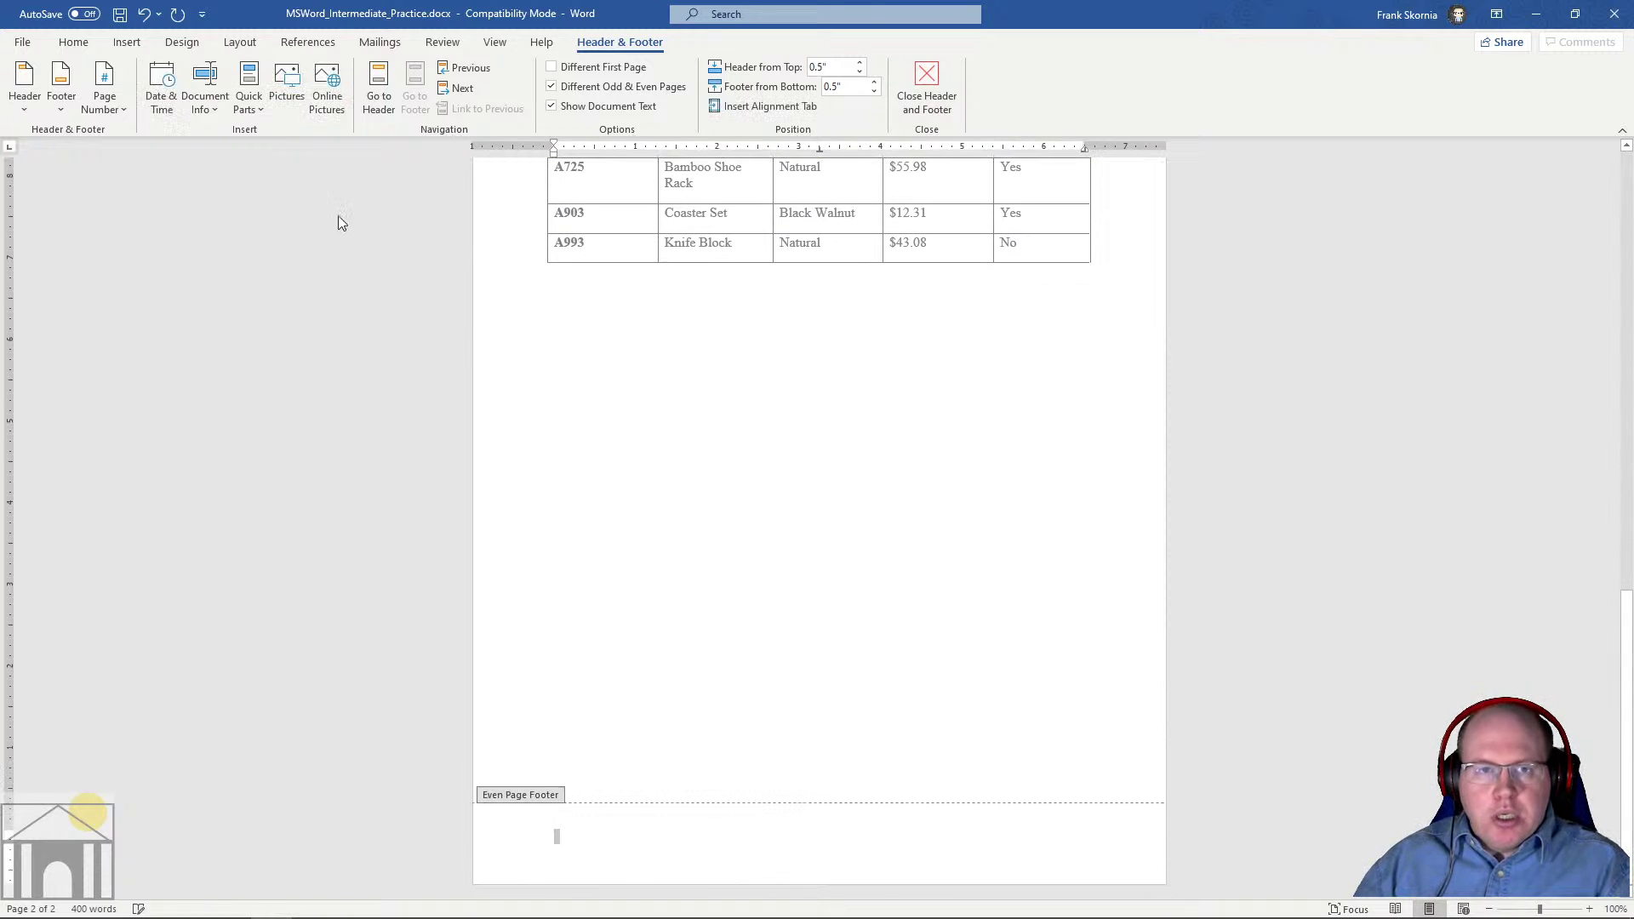
click(111, 102)
mouse_move(122, 168)
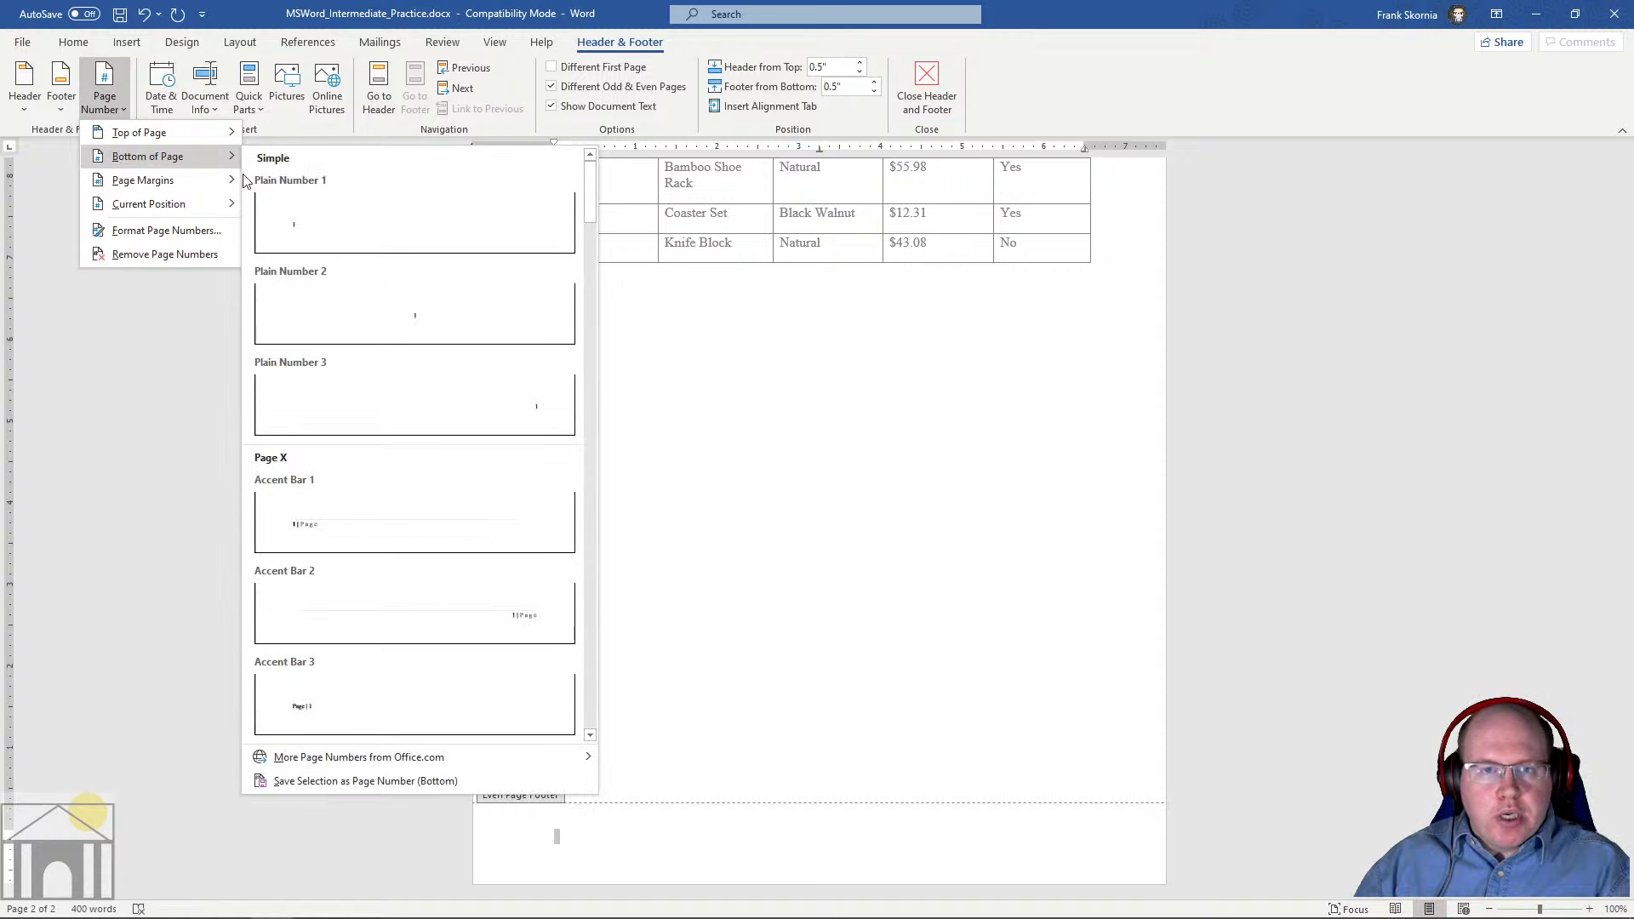
click(304, 202)
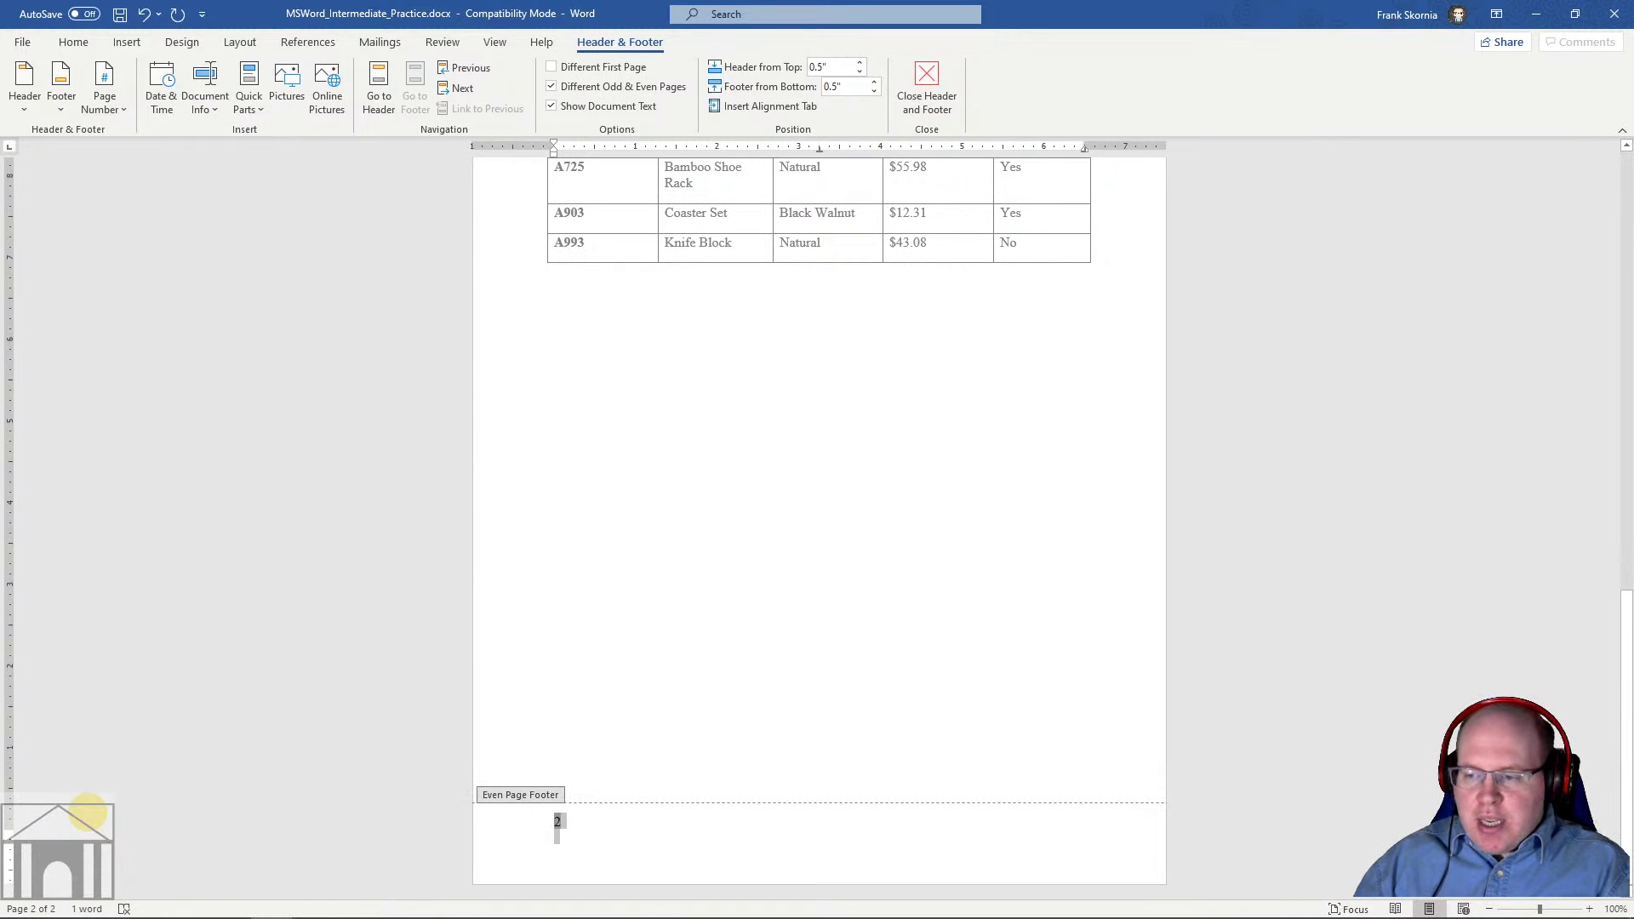
Zoom the document out to 50% to compare the odd and even footers, and return to editing the body text
click(1490, 909)
click(1490, 909)
click(1489, 909)
click(1489, 909)
click(1490, 909)
click(1489, 909)
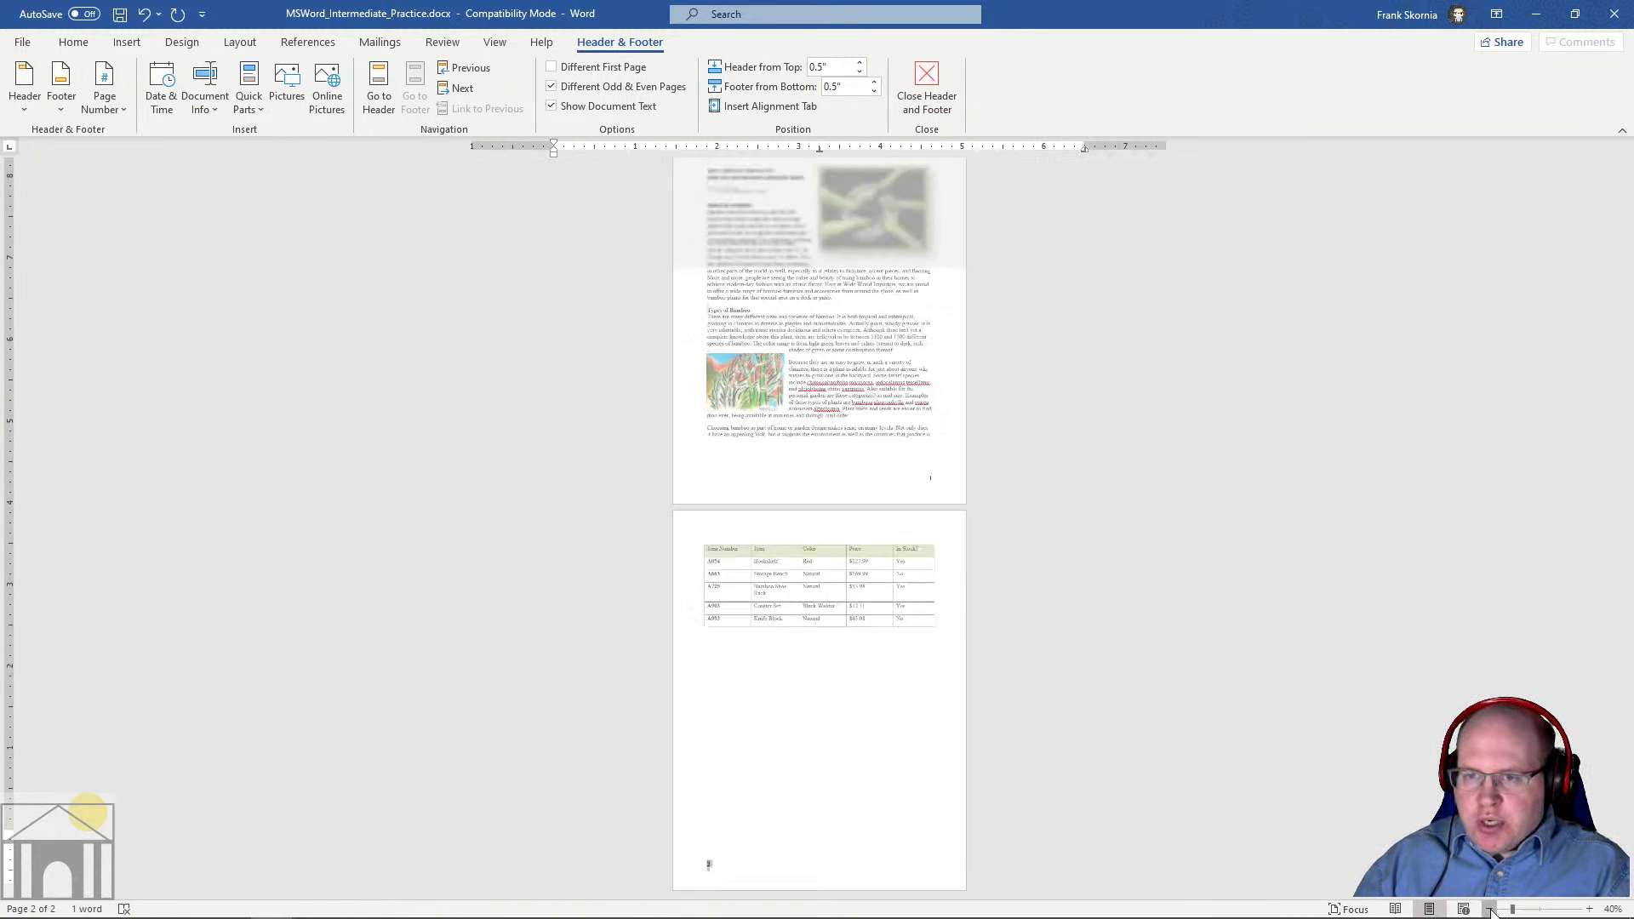
click(1489, 909)
click(1489, 909)
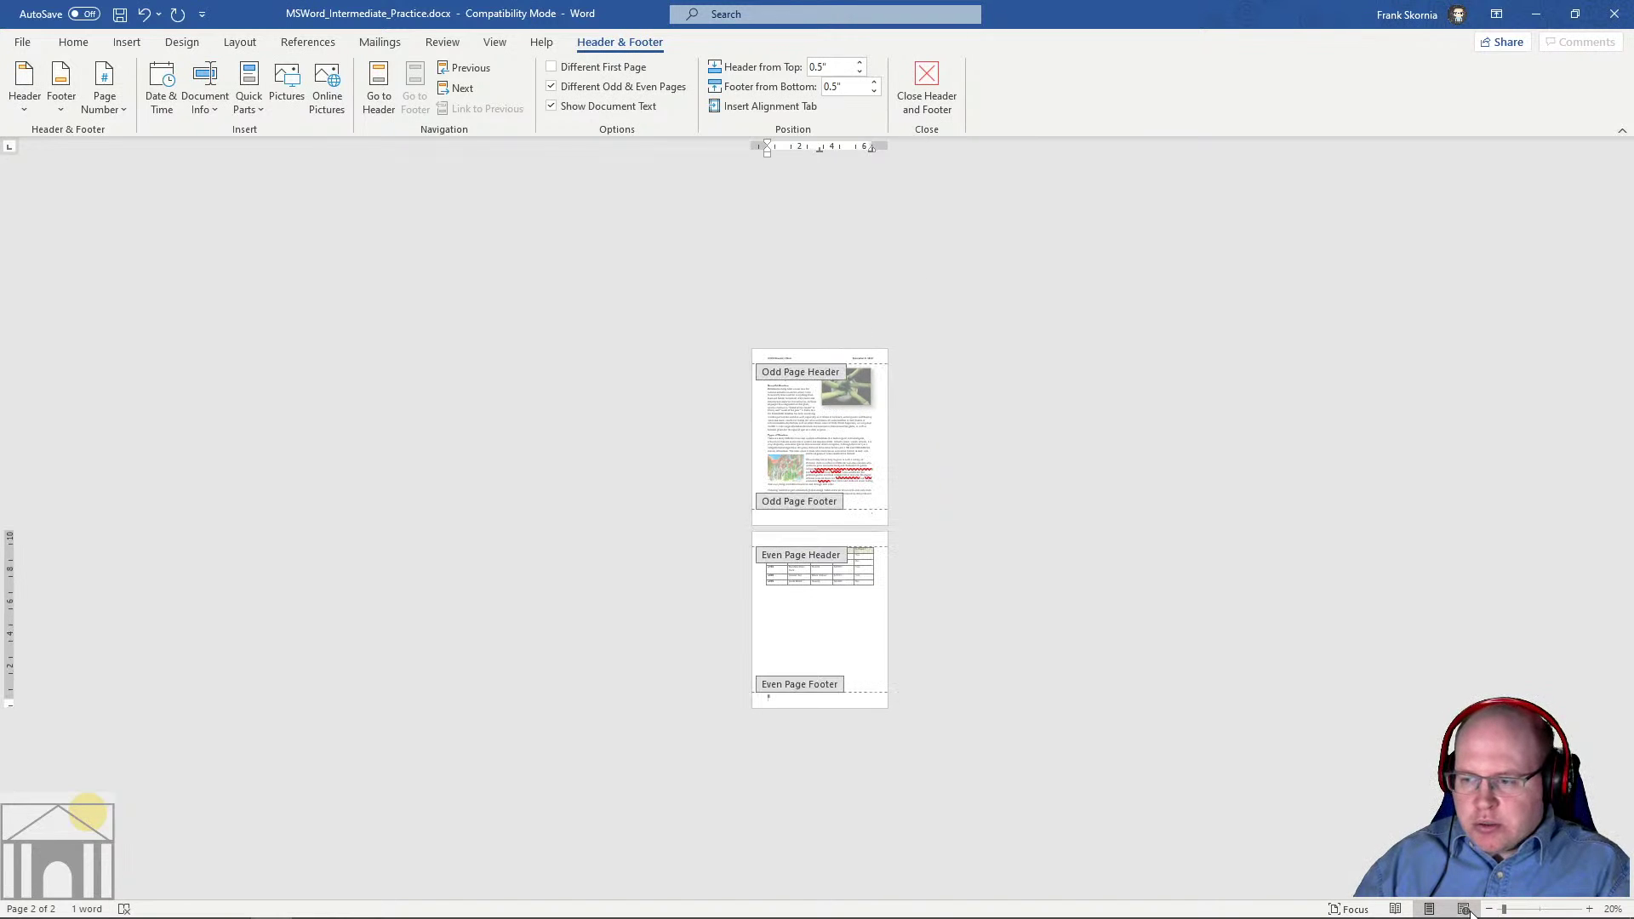
click(1589, 909)
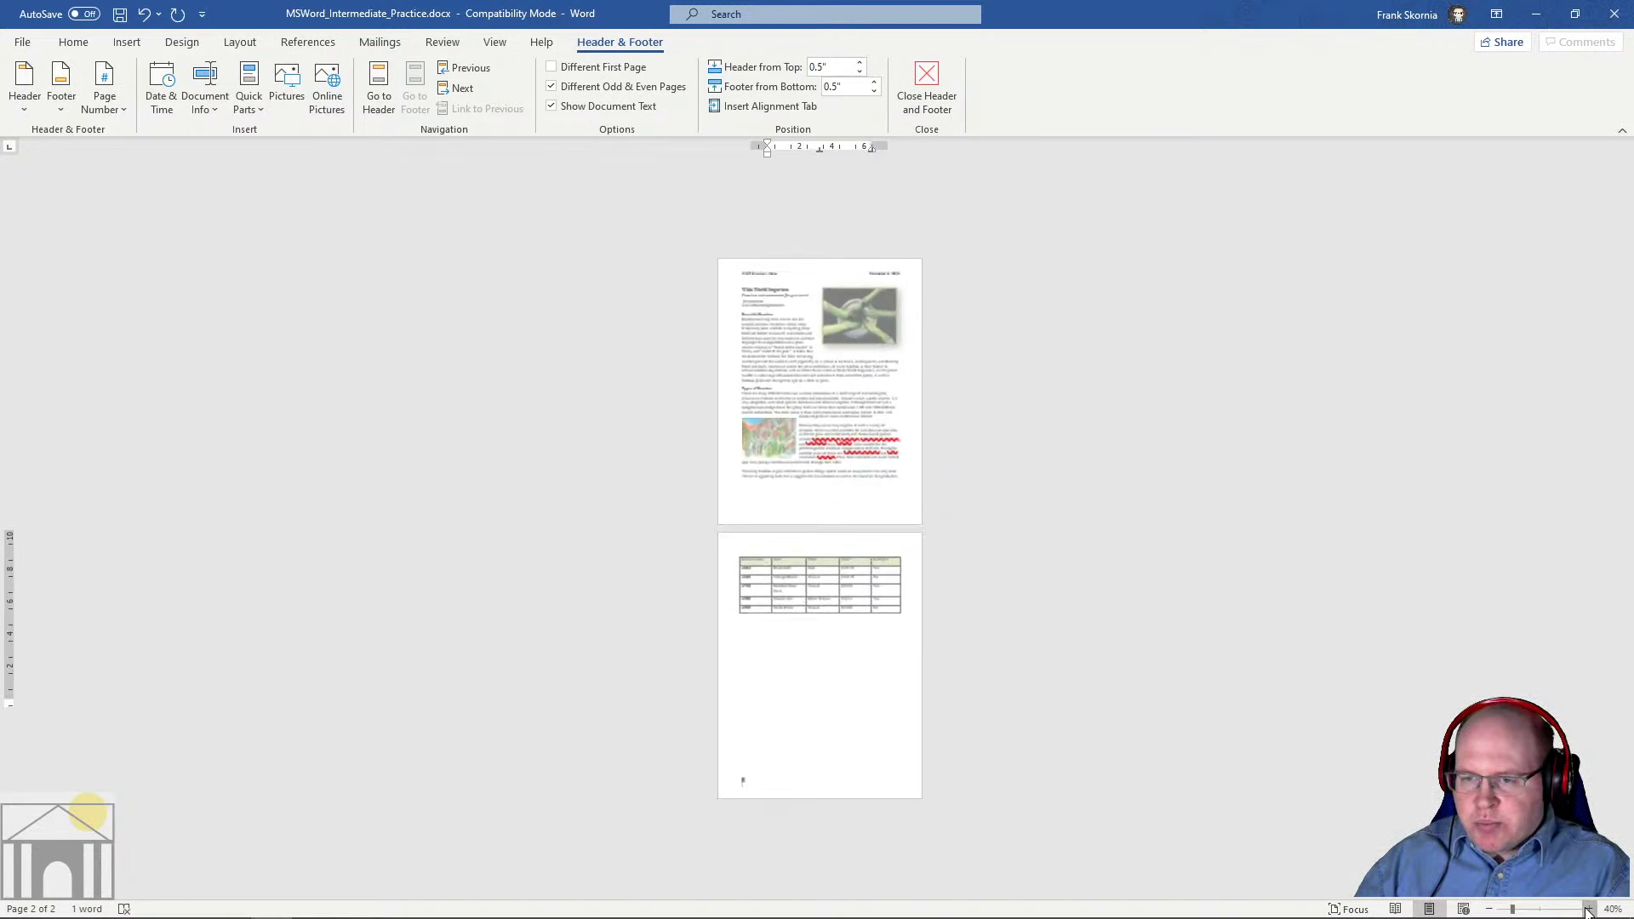
click(1589, 909)
click(1589, 909)
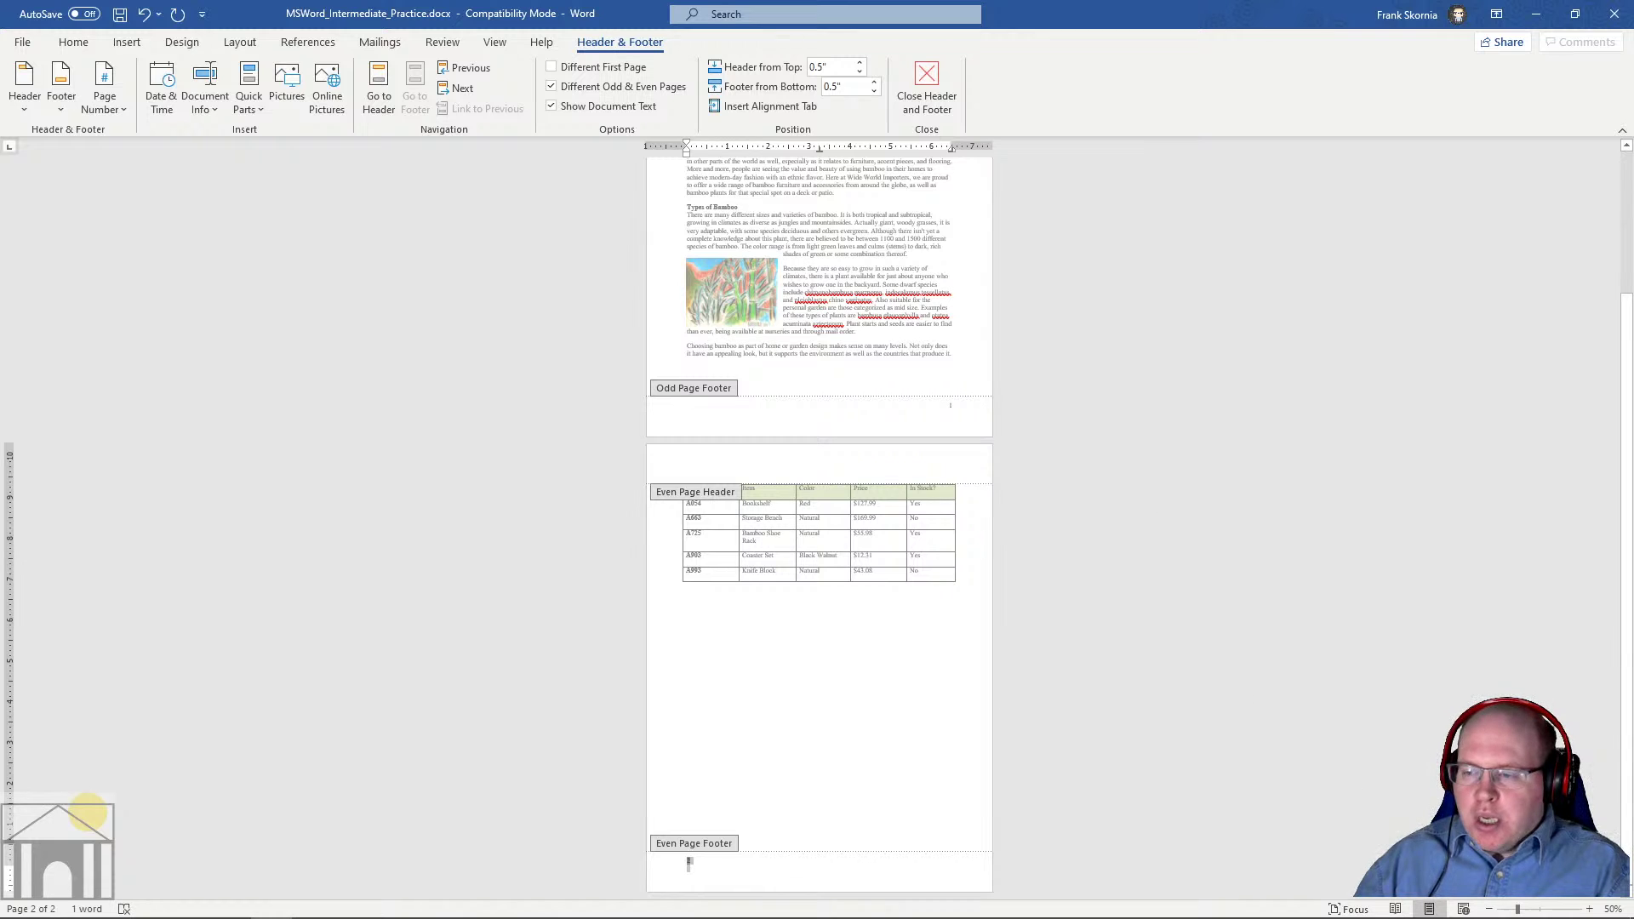
double_click(842, 268)
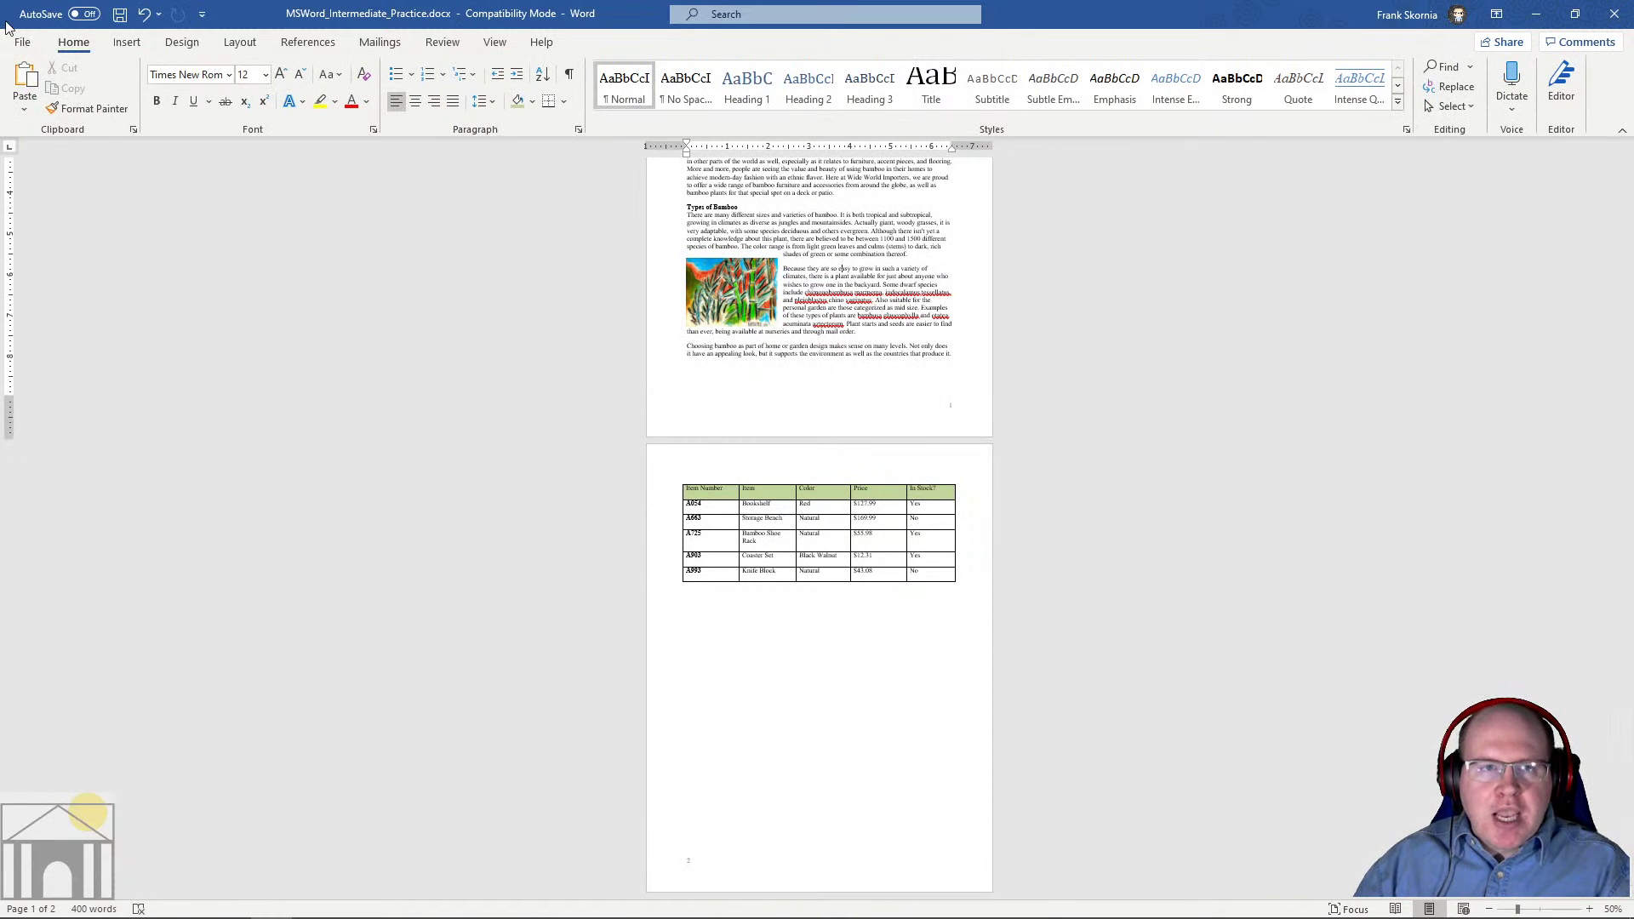
Preview both pages in the print view at reduced zoom to examine the page number placement, and return to the document
click(22, 41)
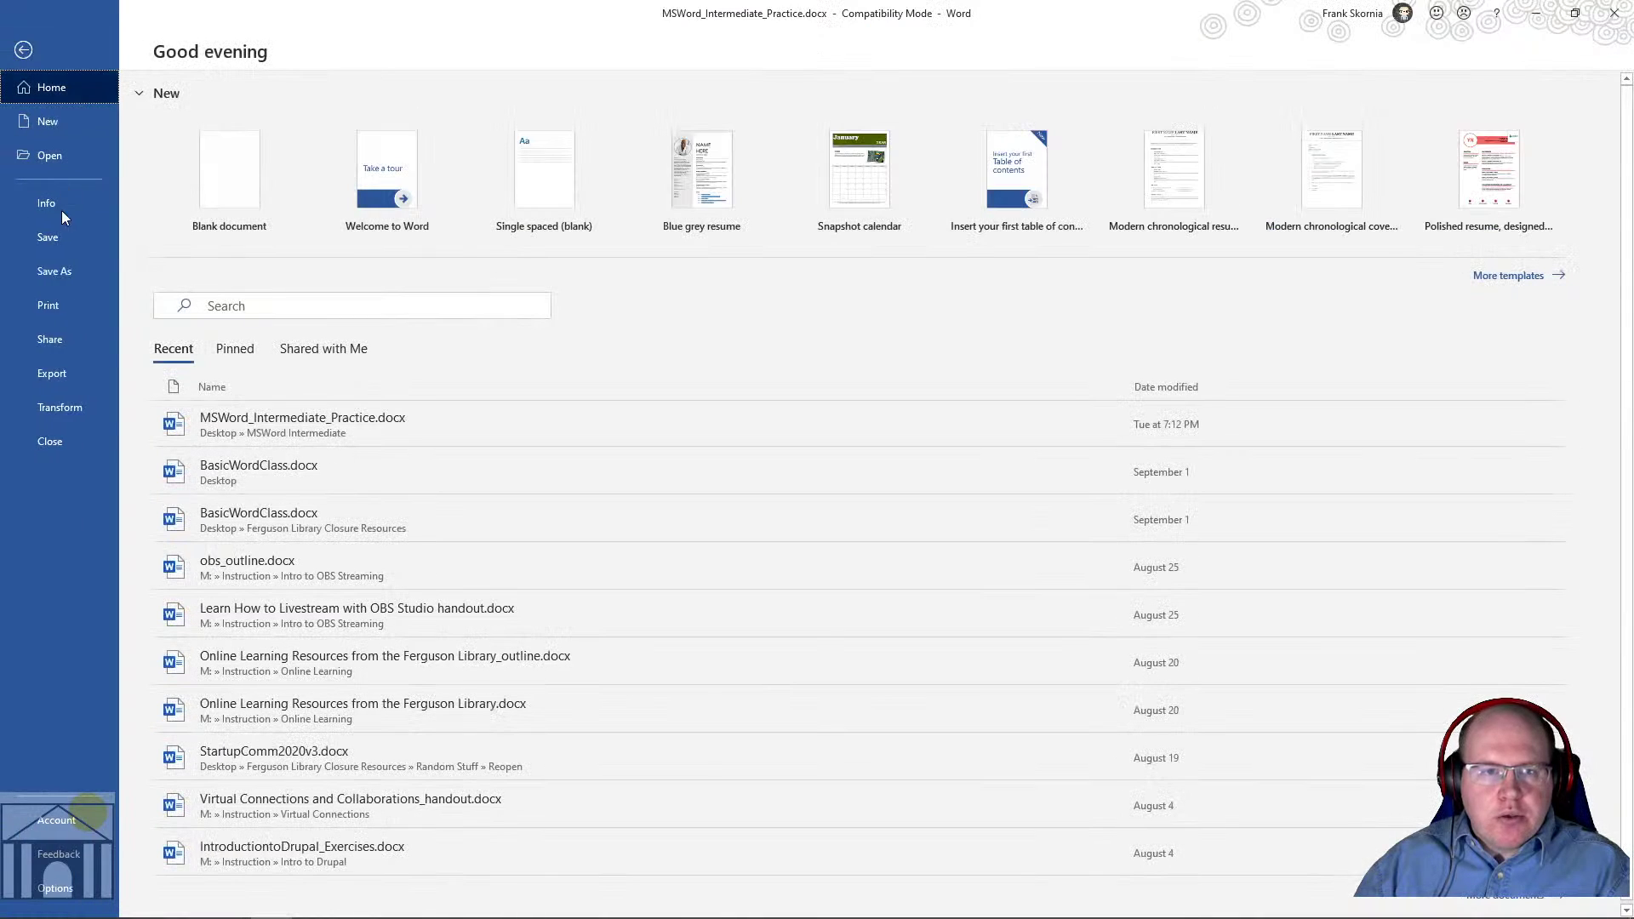
click(66, 308)
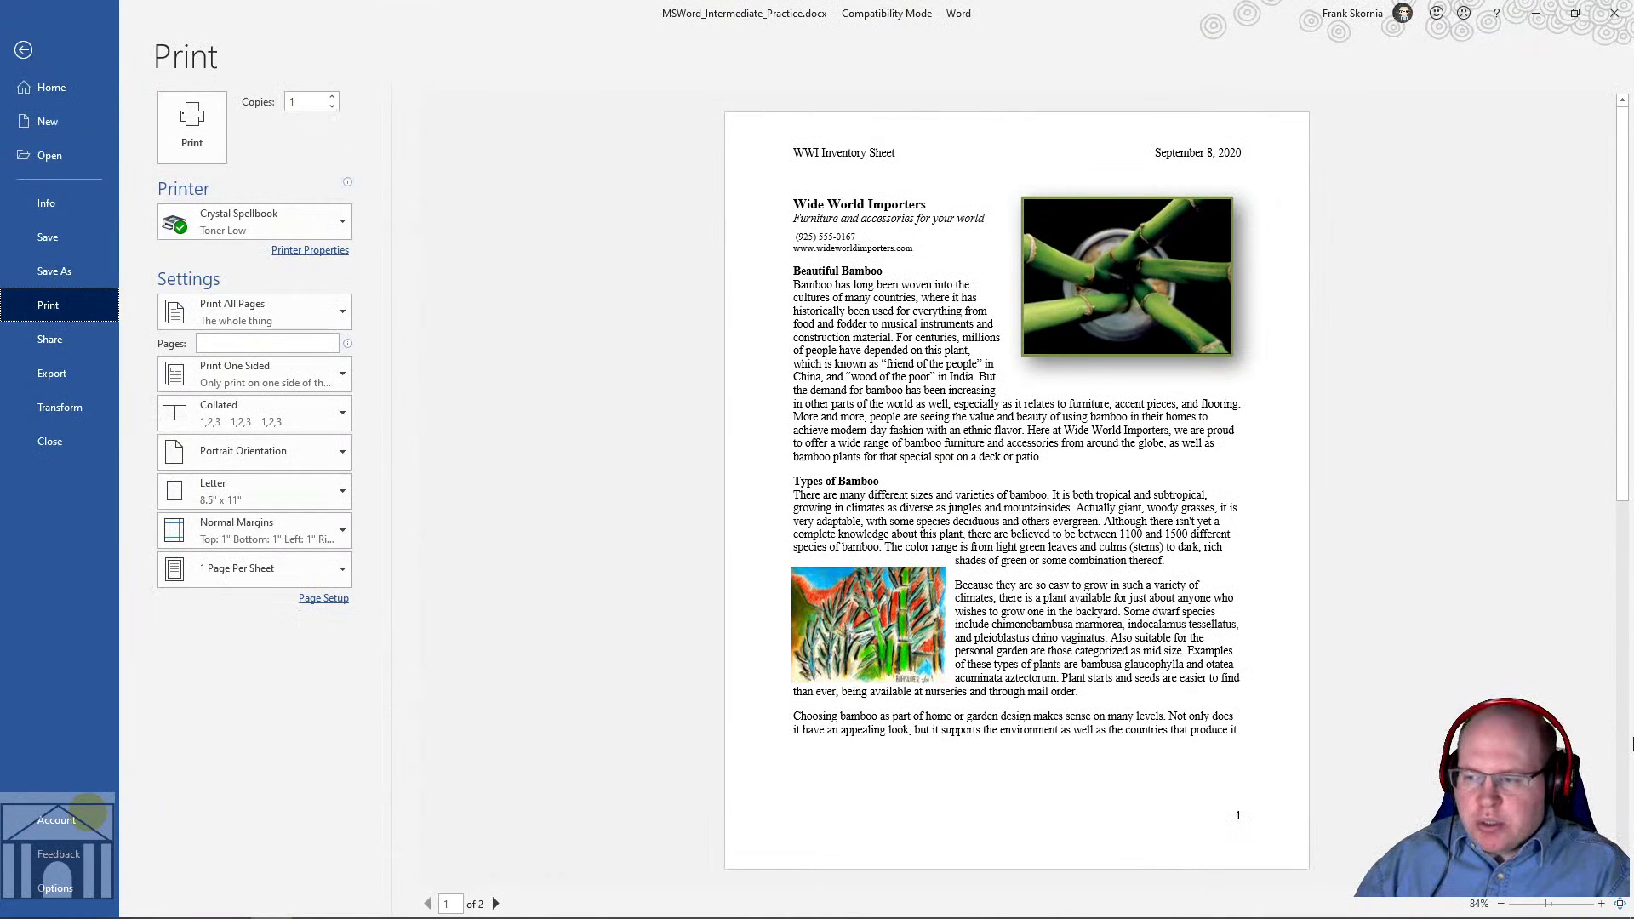
click(1503, 904)
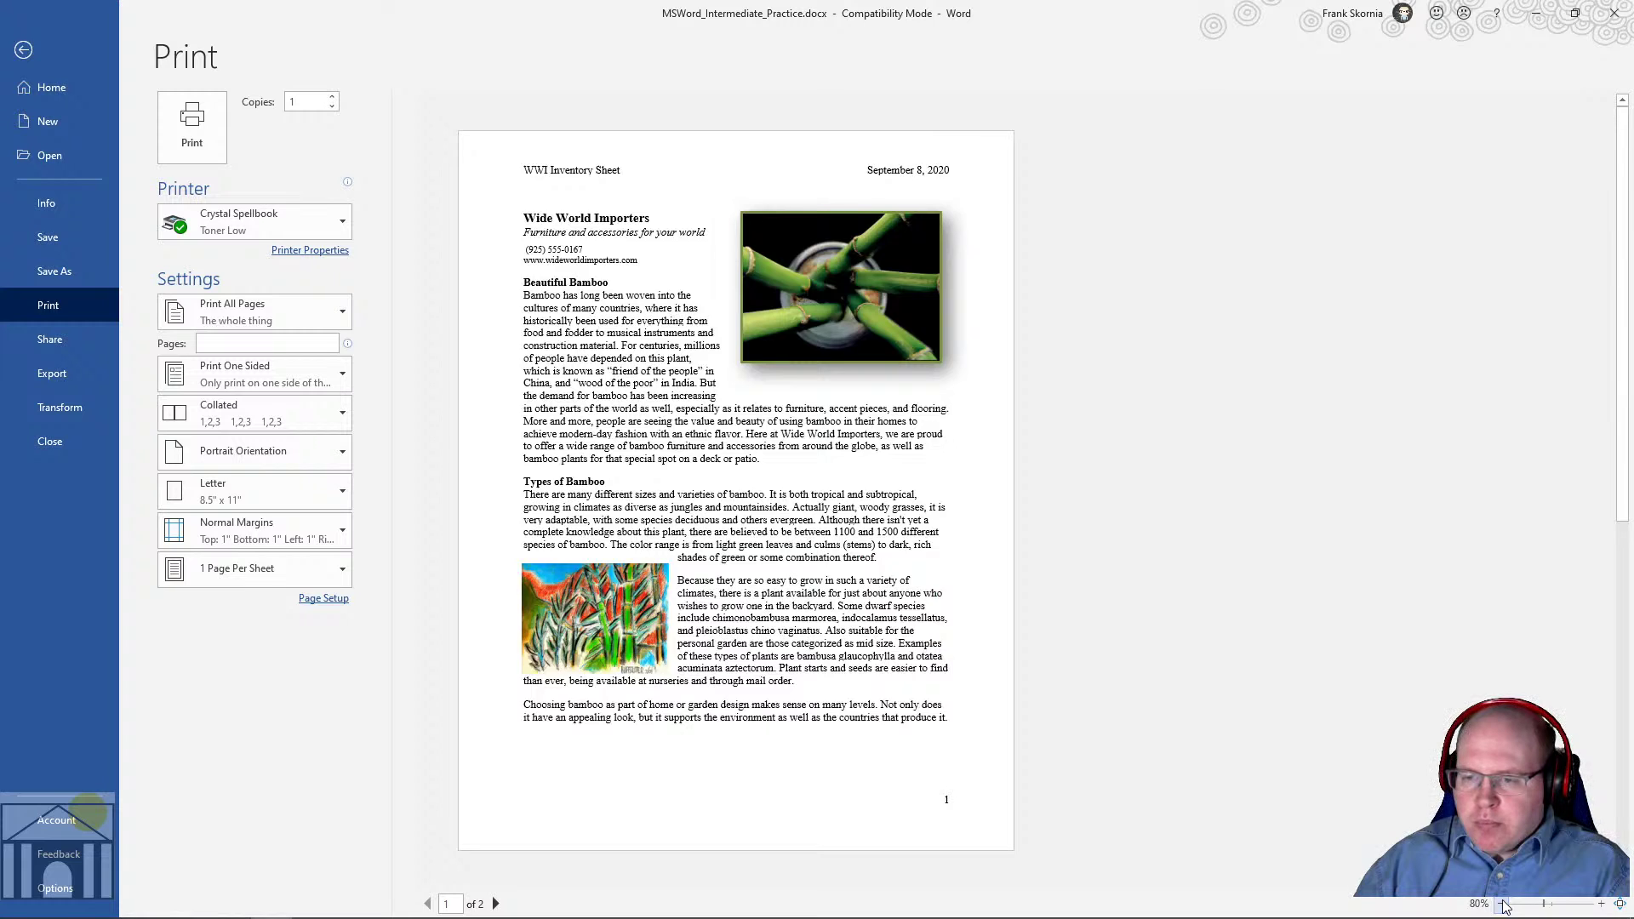
click(1503, 904)
click(1503, 904)
click(1503, 904)
click(1503, 904)
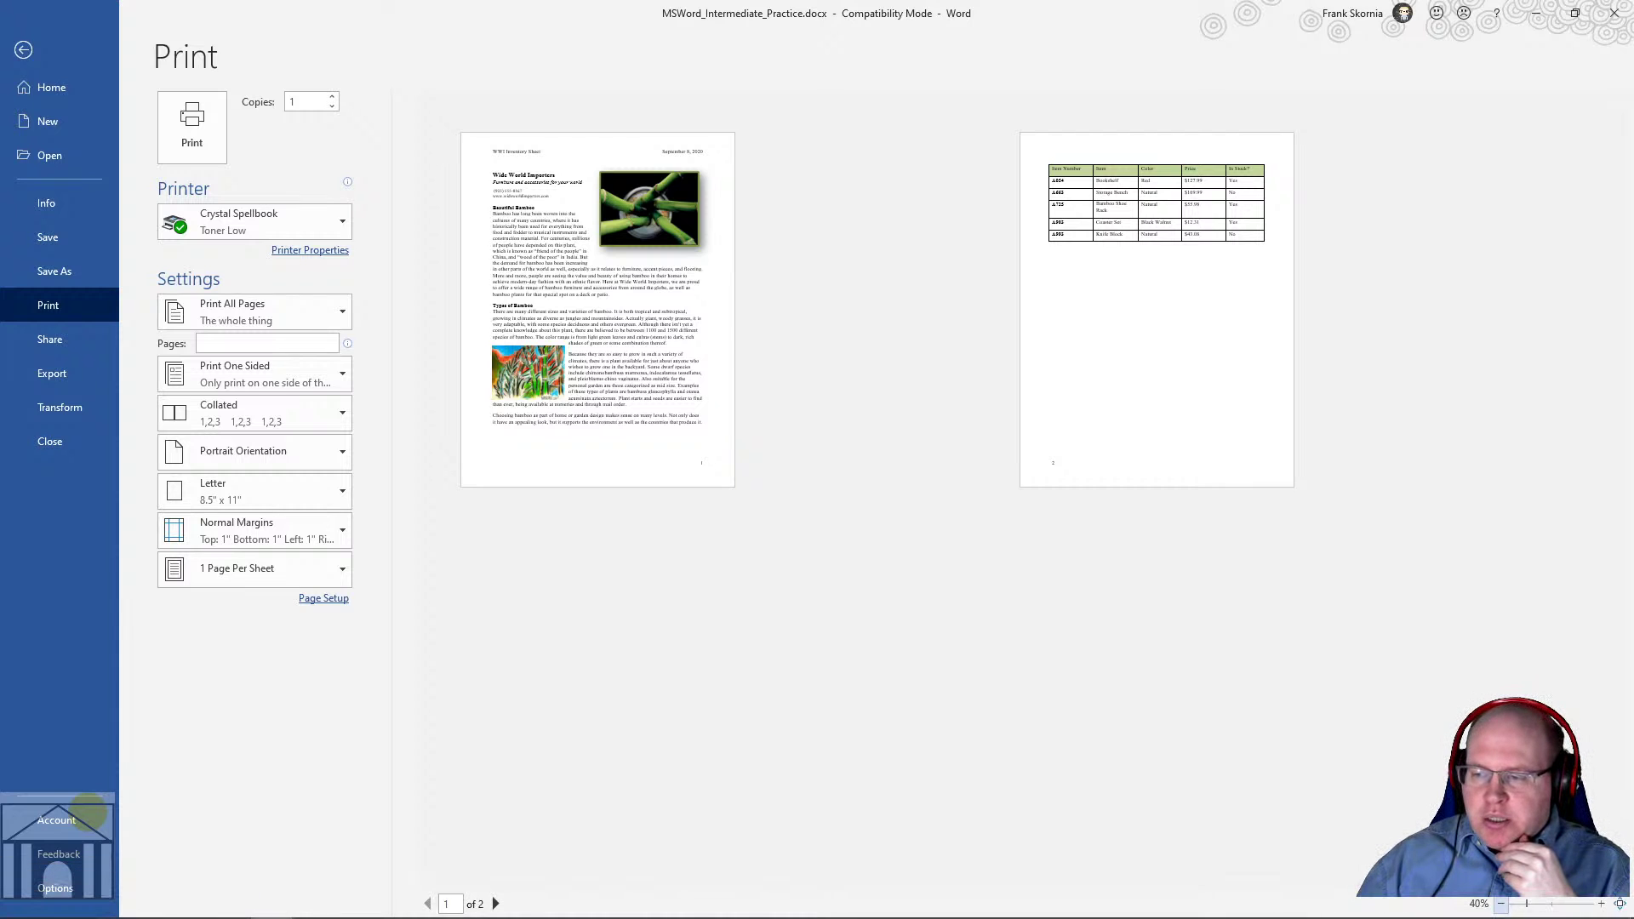
click(1619, 904)
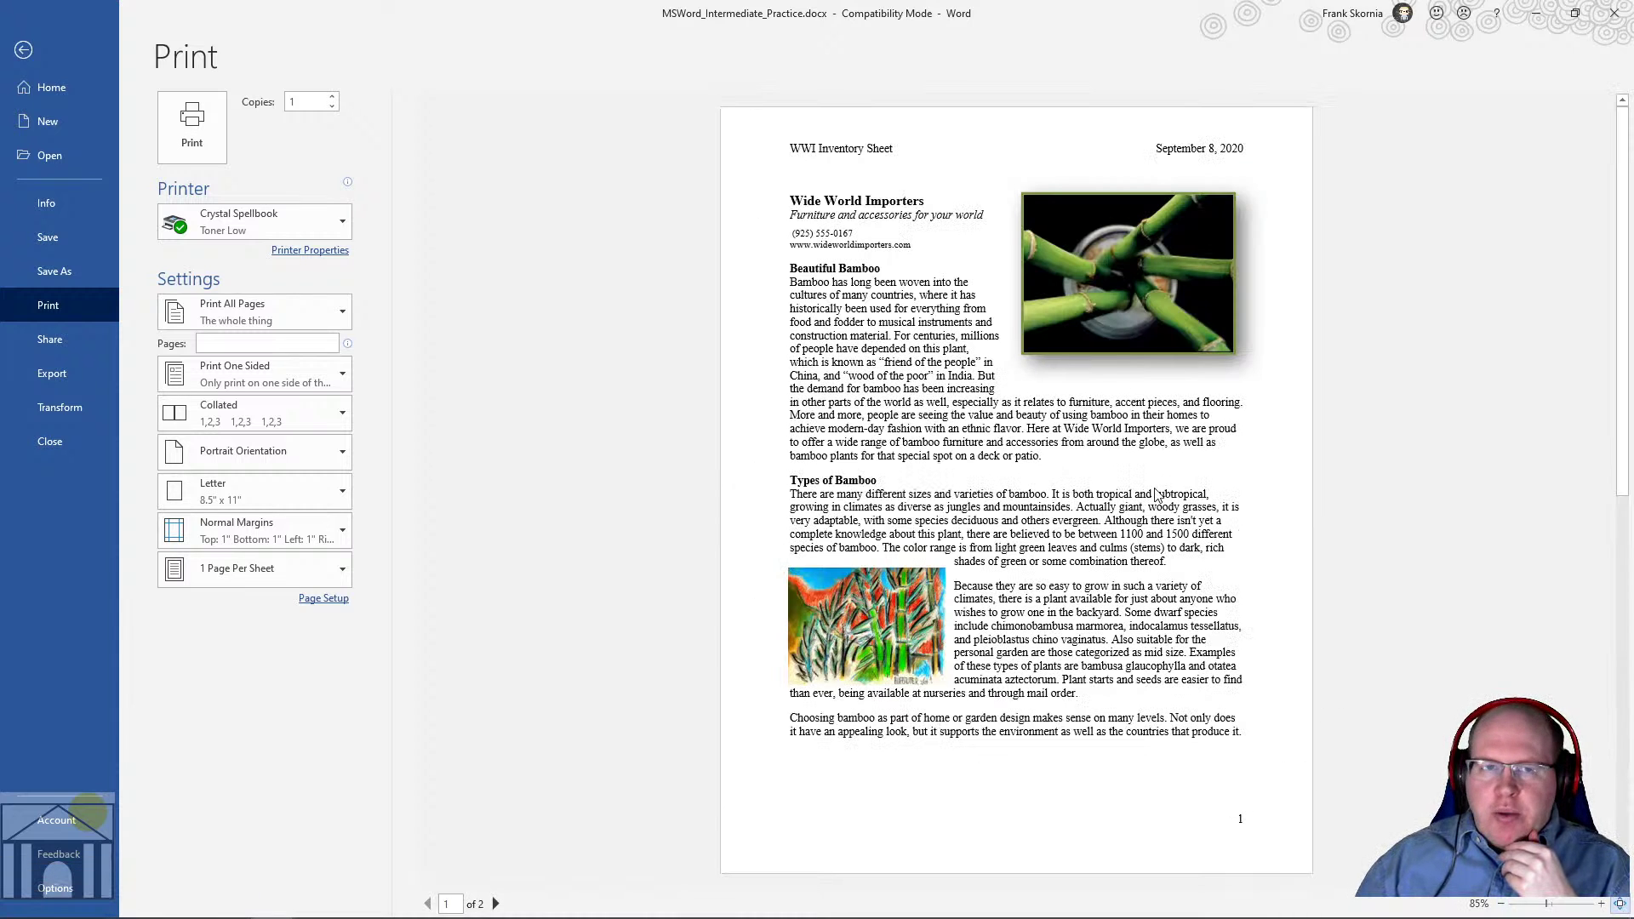
click(77, 93)
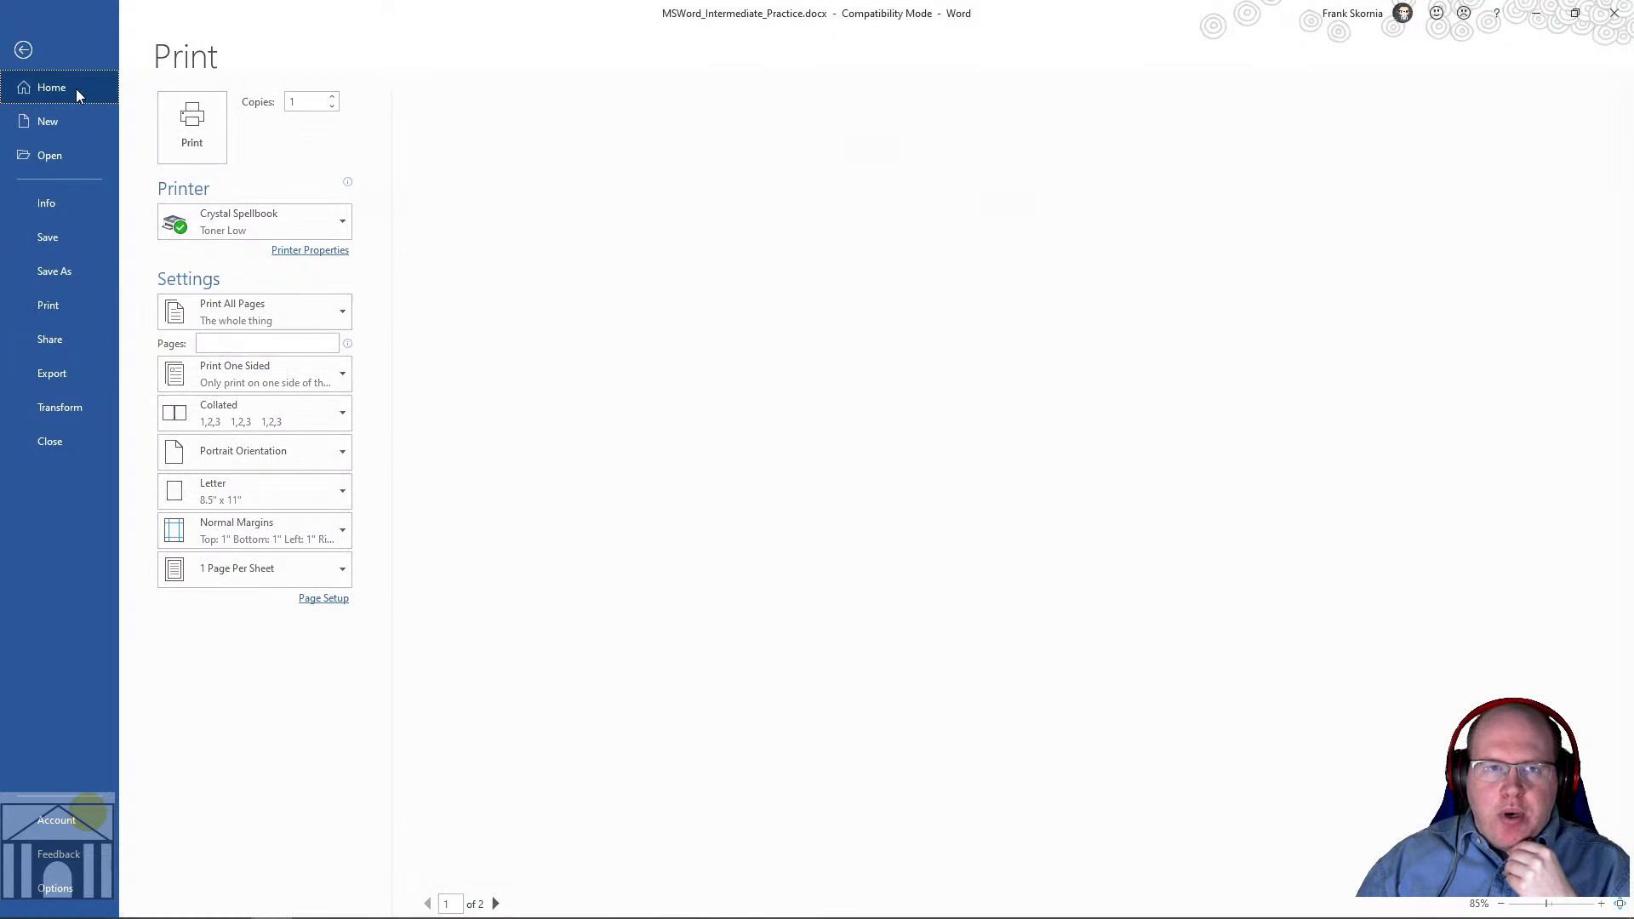
key(Escape)
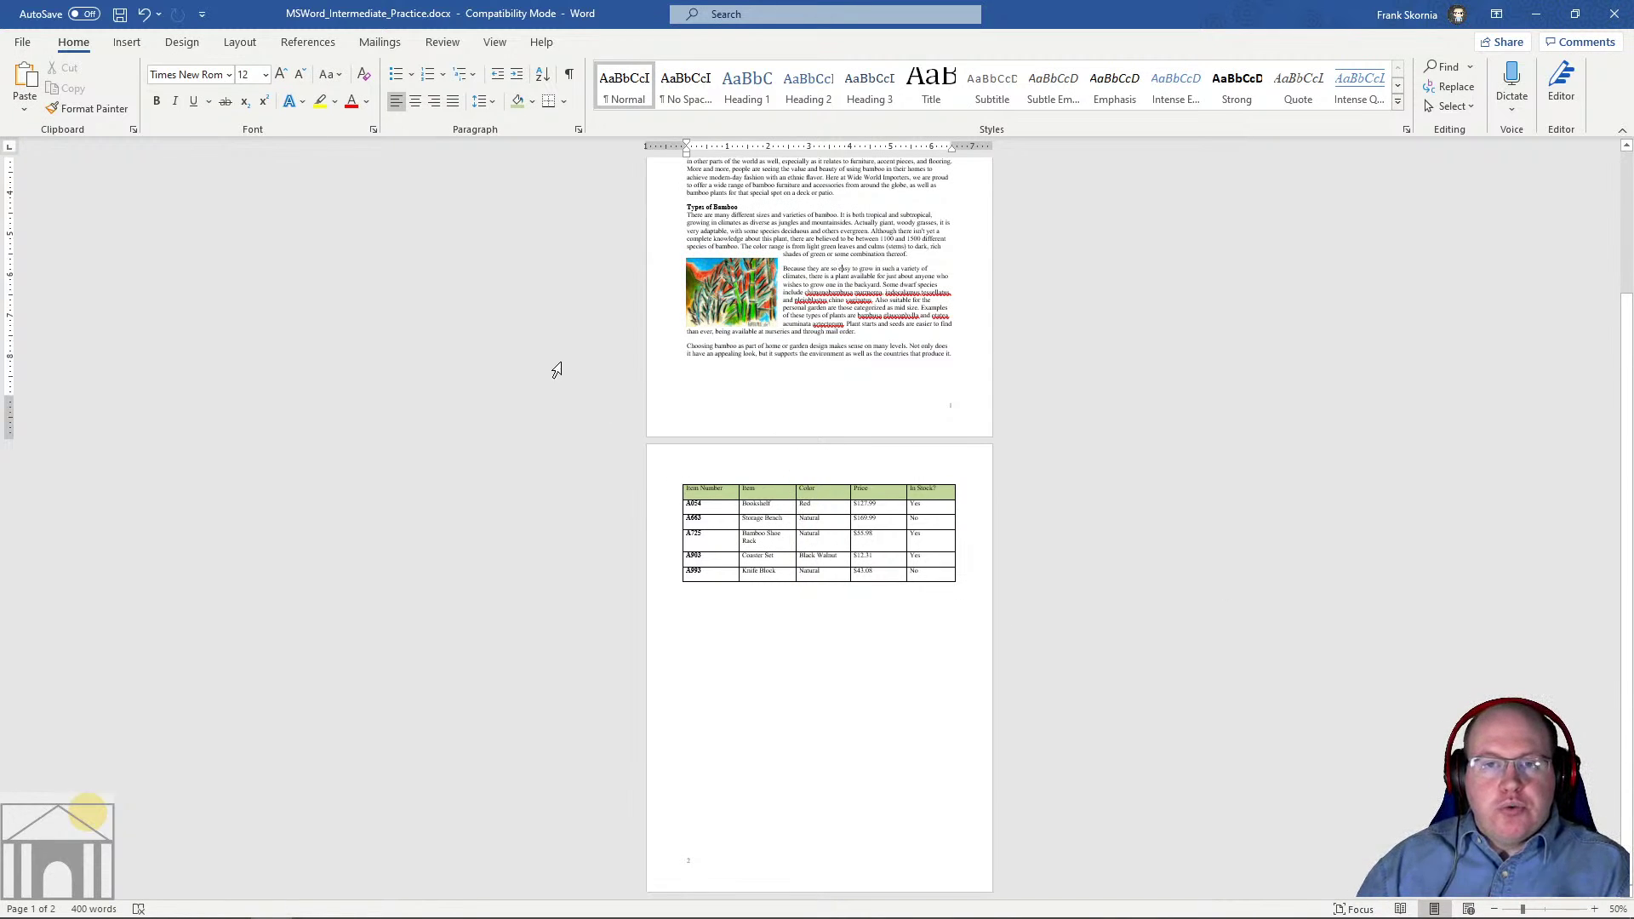
Turn off Different Odd & Even Pages for the document's headers and footers, and return to the body text at 110% zoom
click(1594, 908)
click(1594, 907)
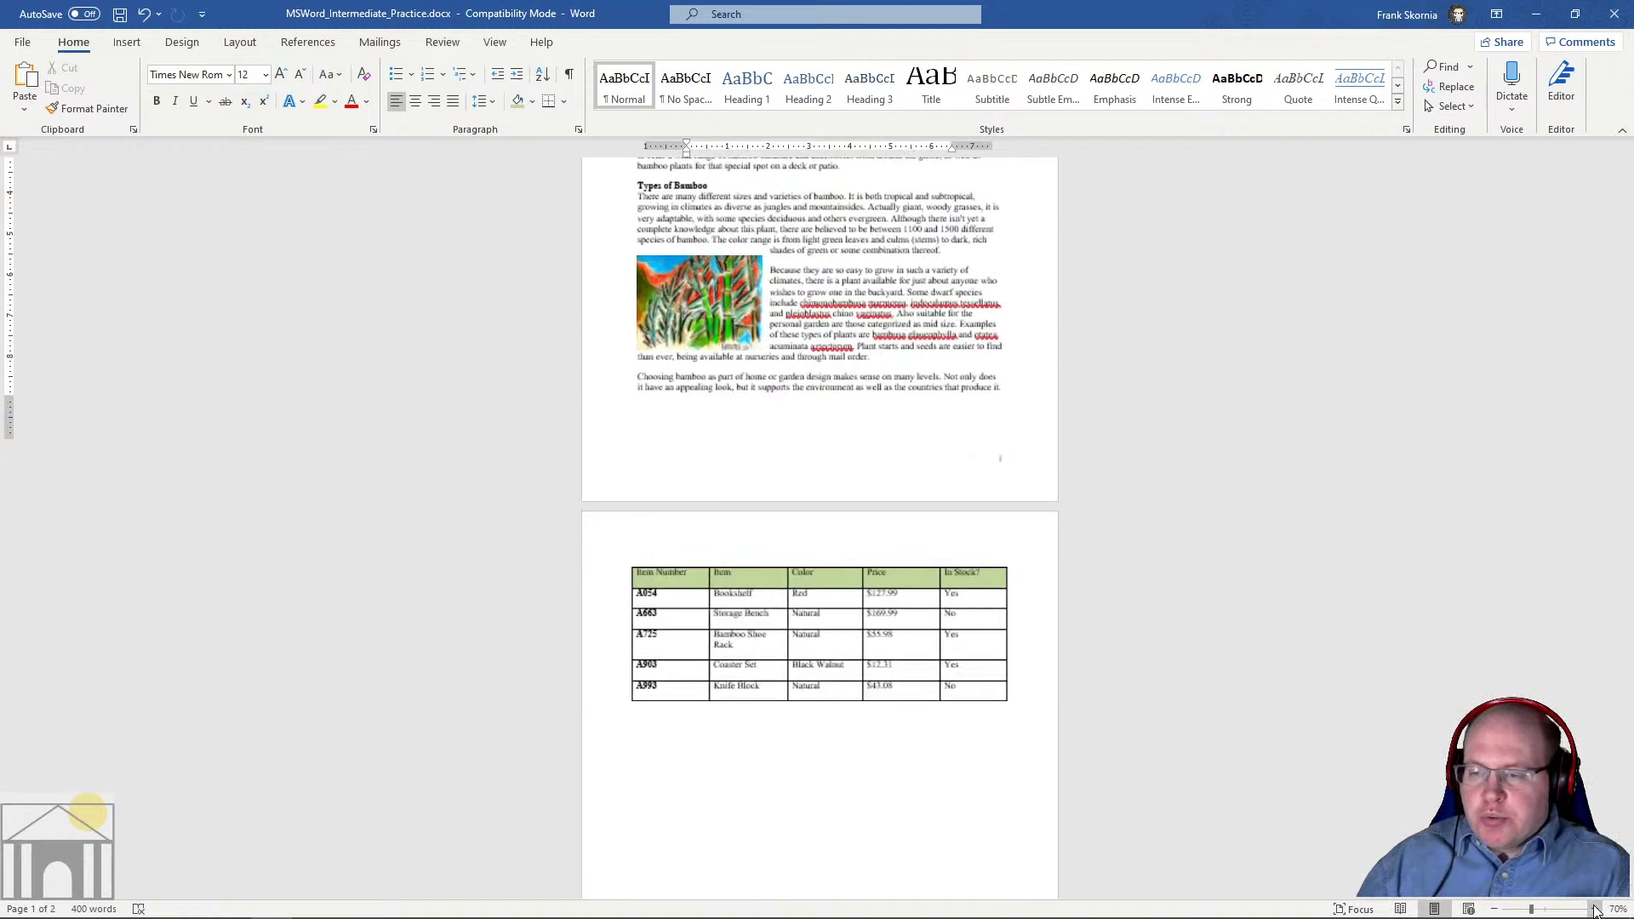
click(1594, 908)
click(1594, 907)
click(1594, 907)
click(1594, 907)
key(ctrl+Home)
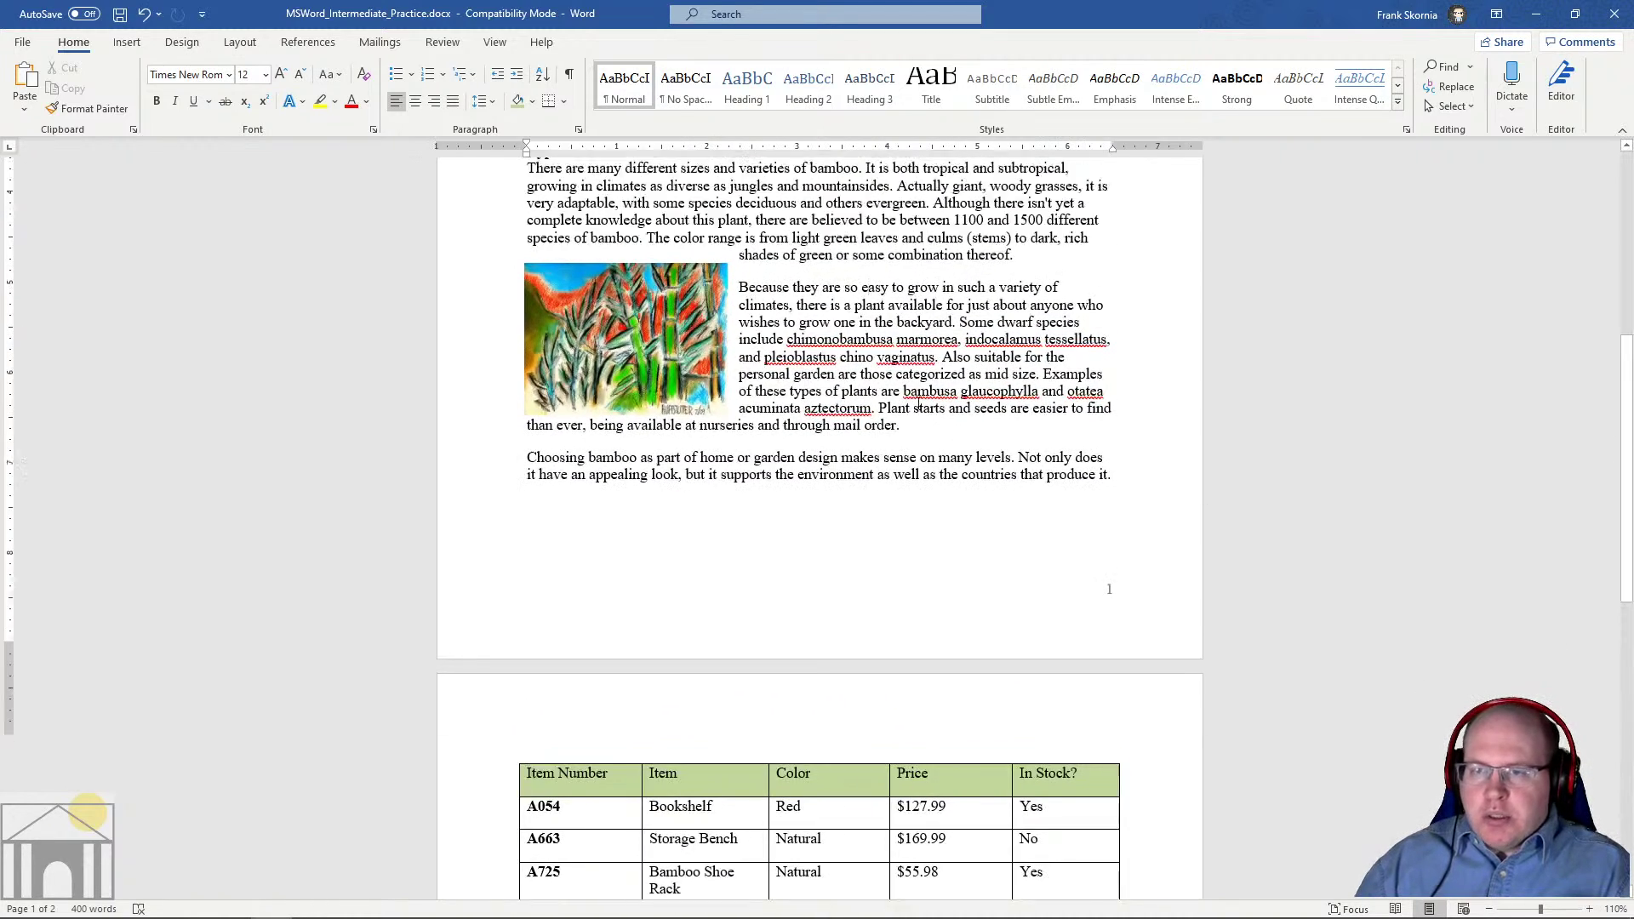
double_click(893, 234)
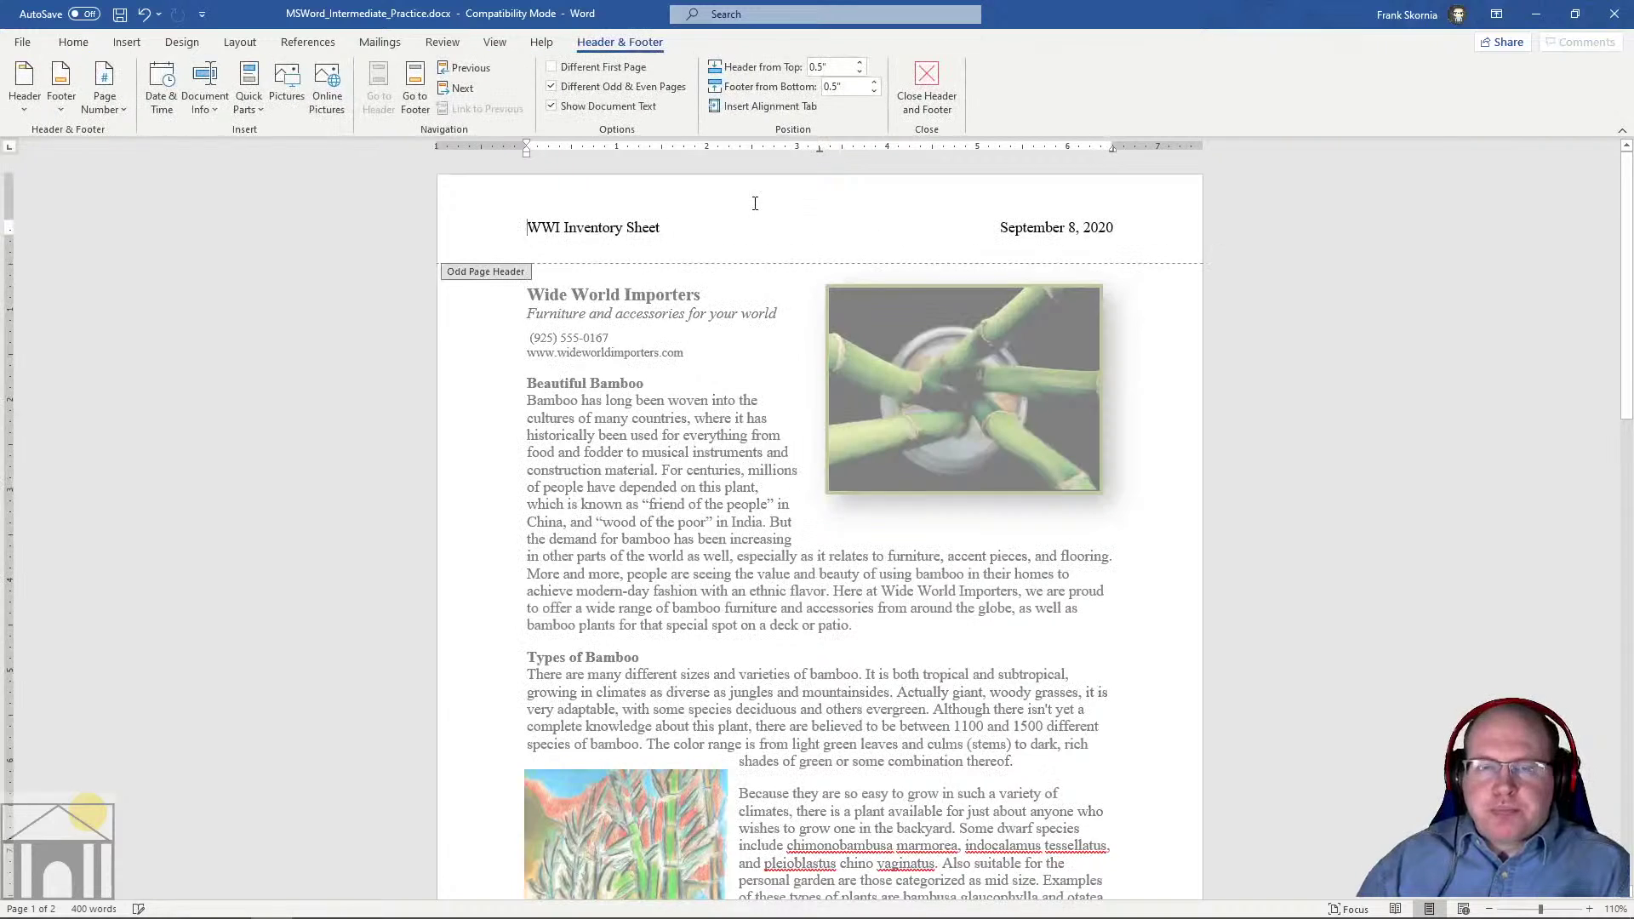
click(552, 87)
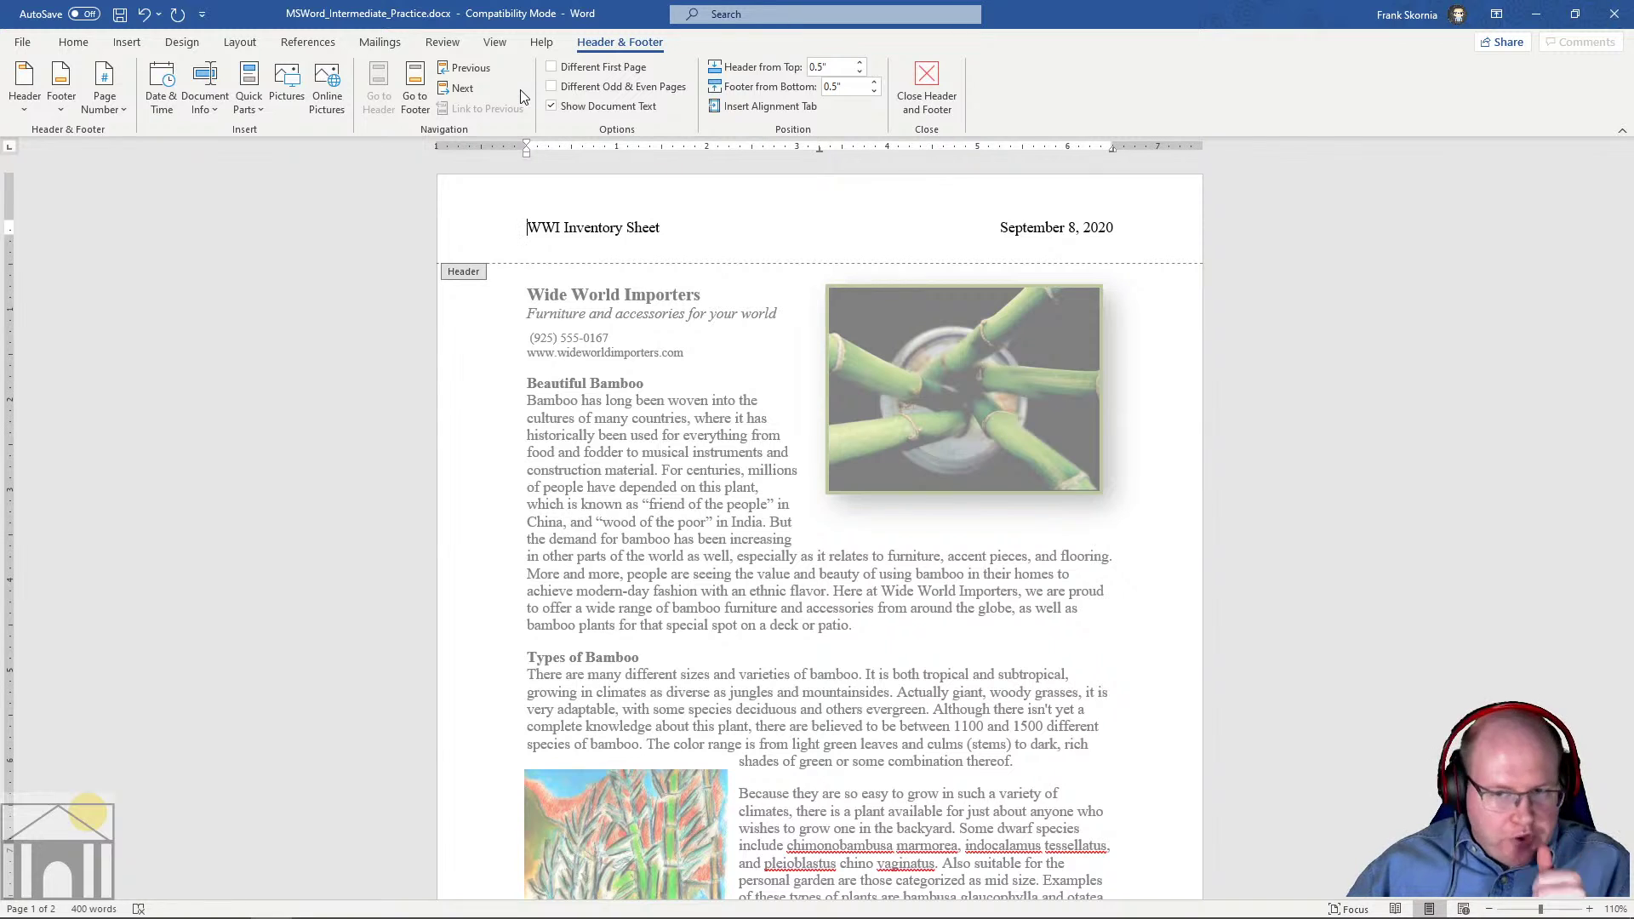
double_click(708, 521)
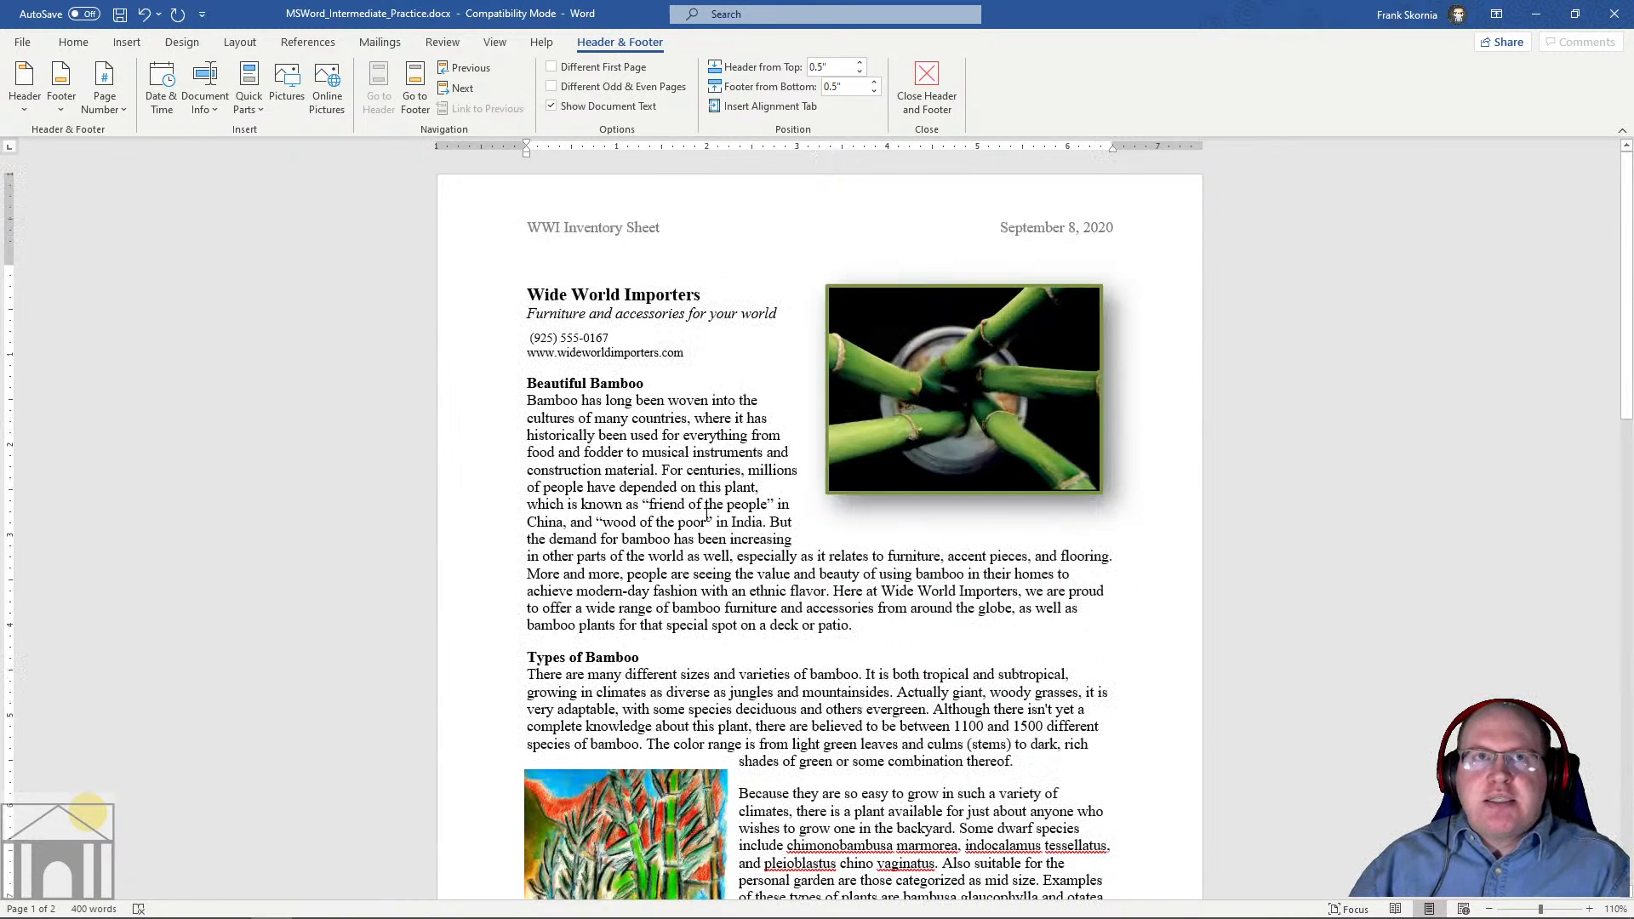
triple_click(709, 521)
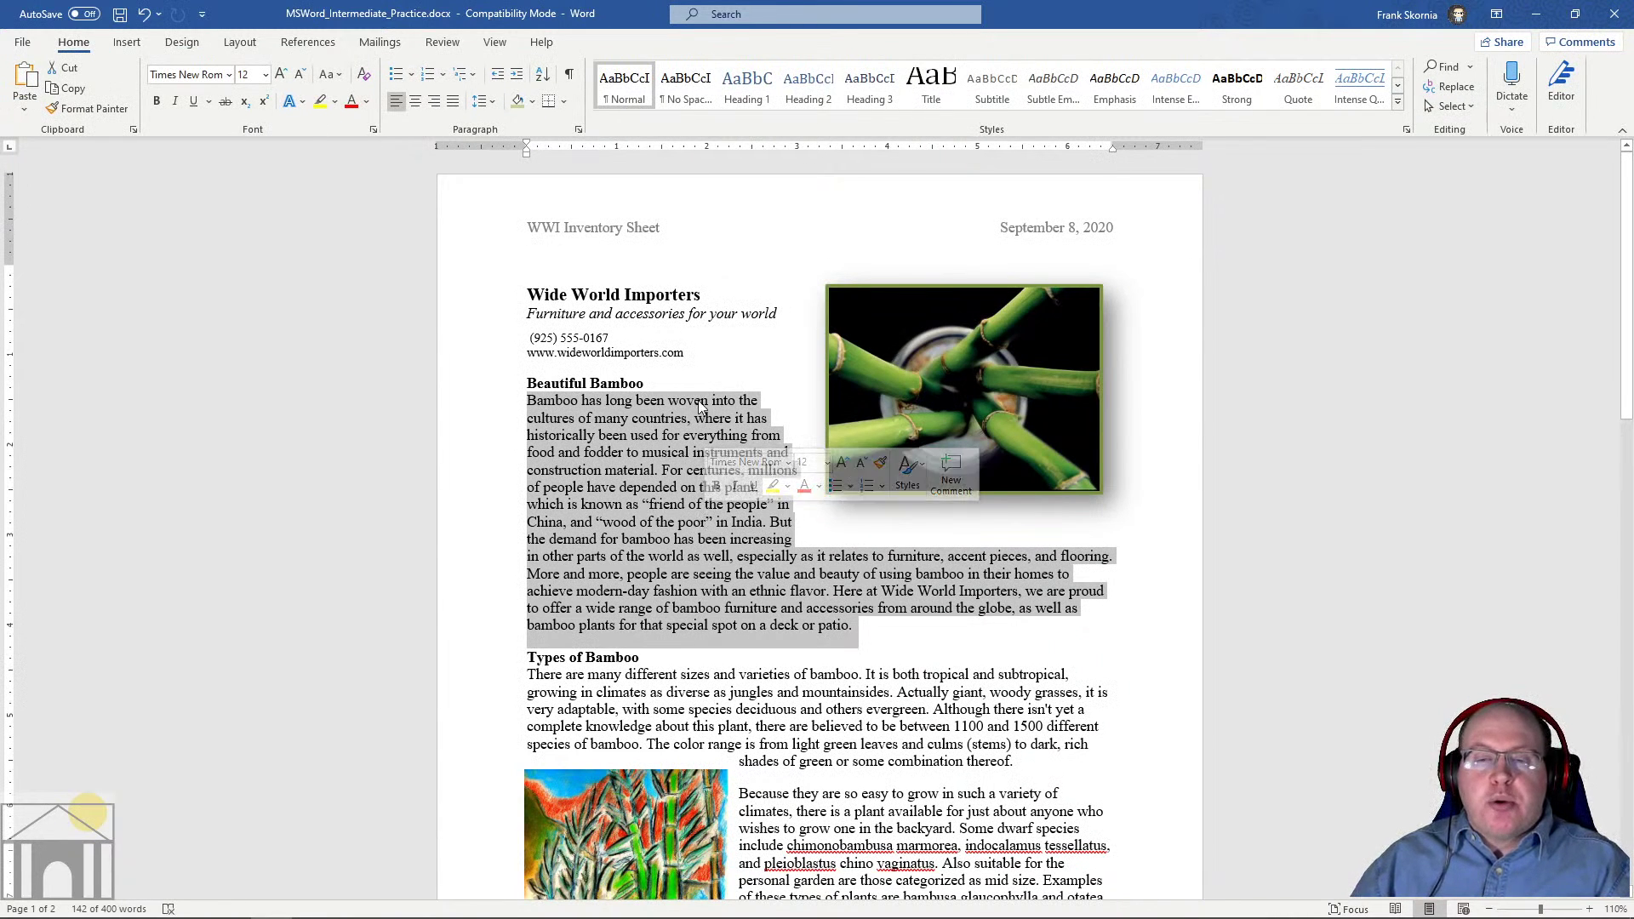
Expand the full Styles gallery to look over the available styles and the create, clear and apply options
click(681, 368)
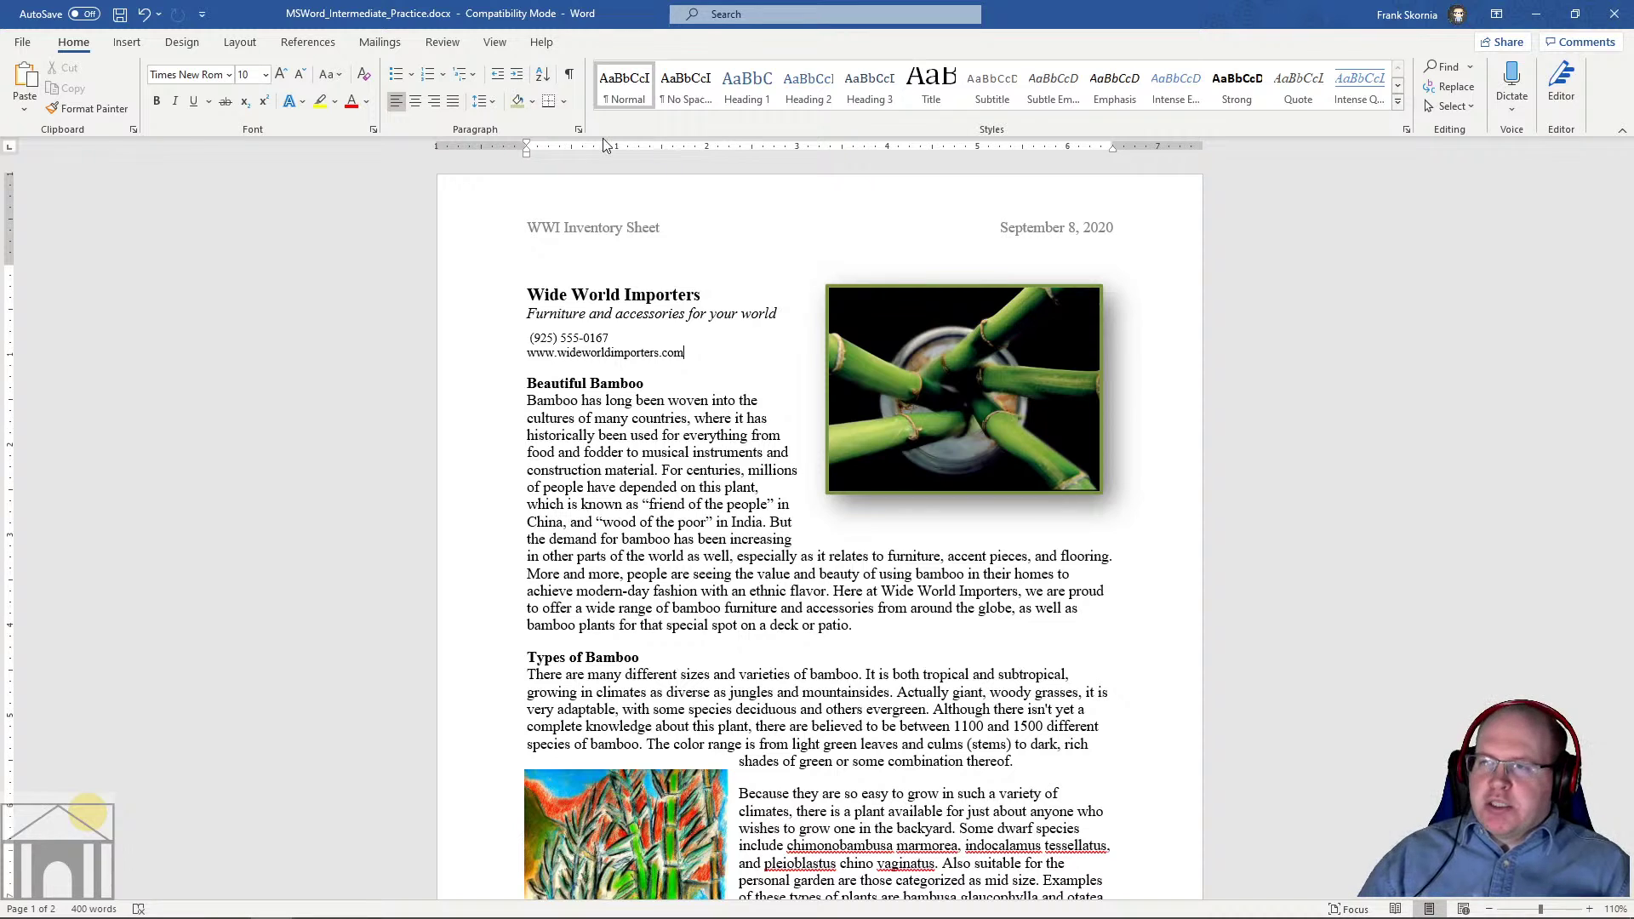
click(1397, 101)
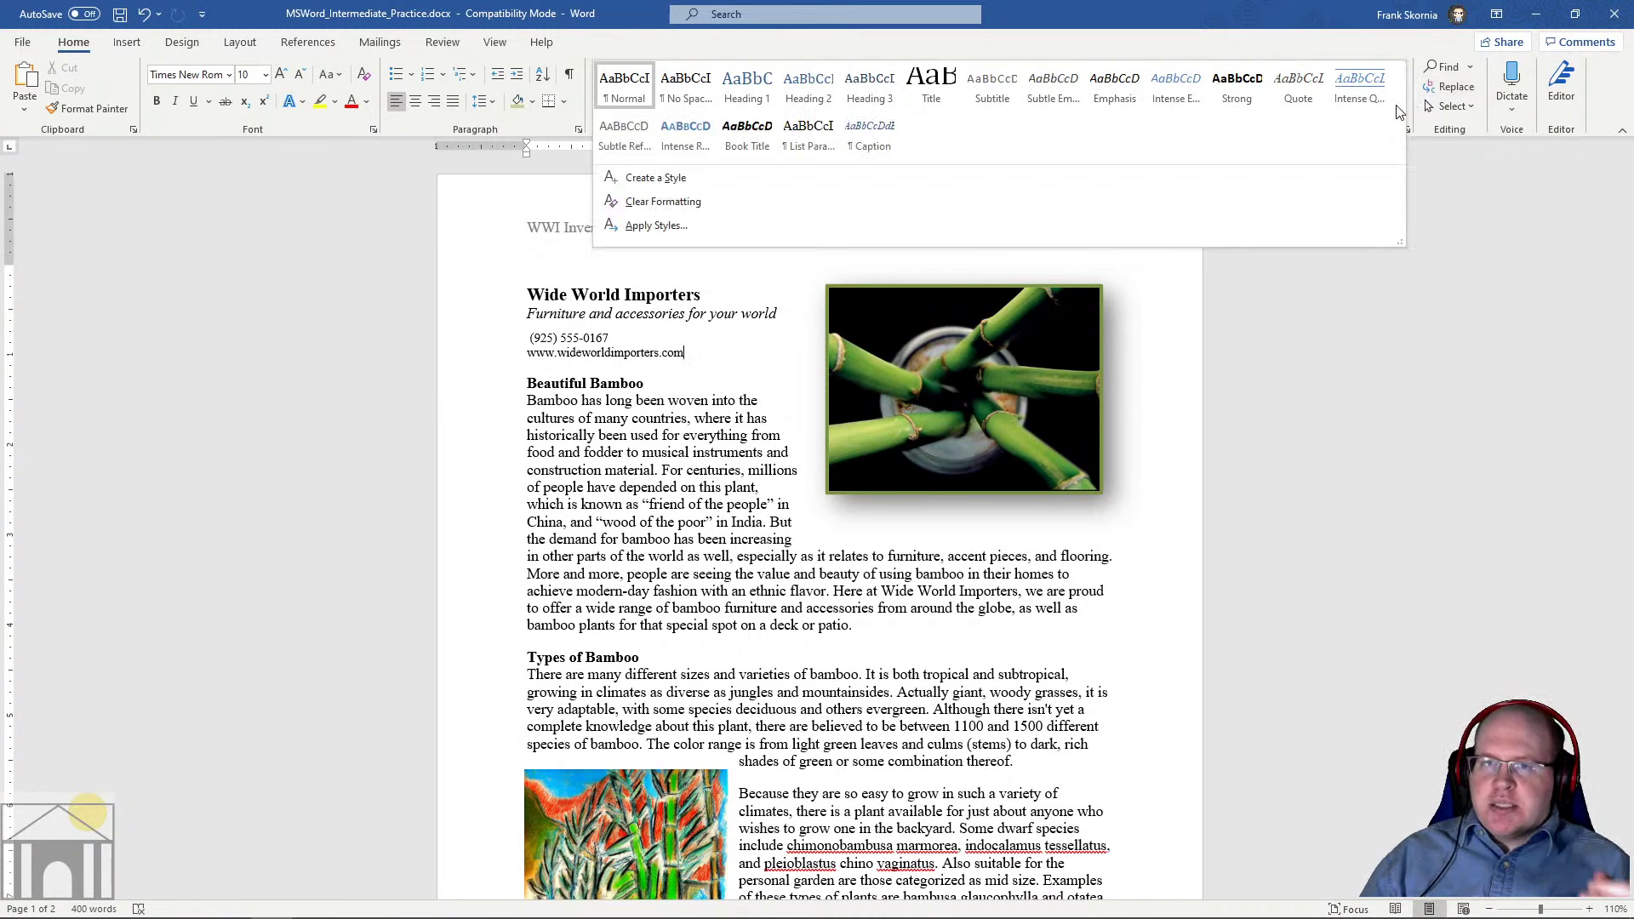
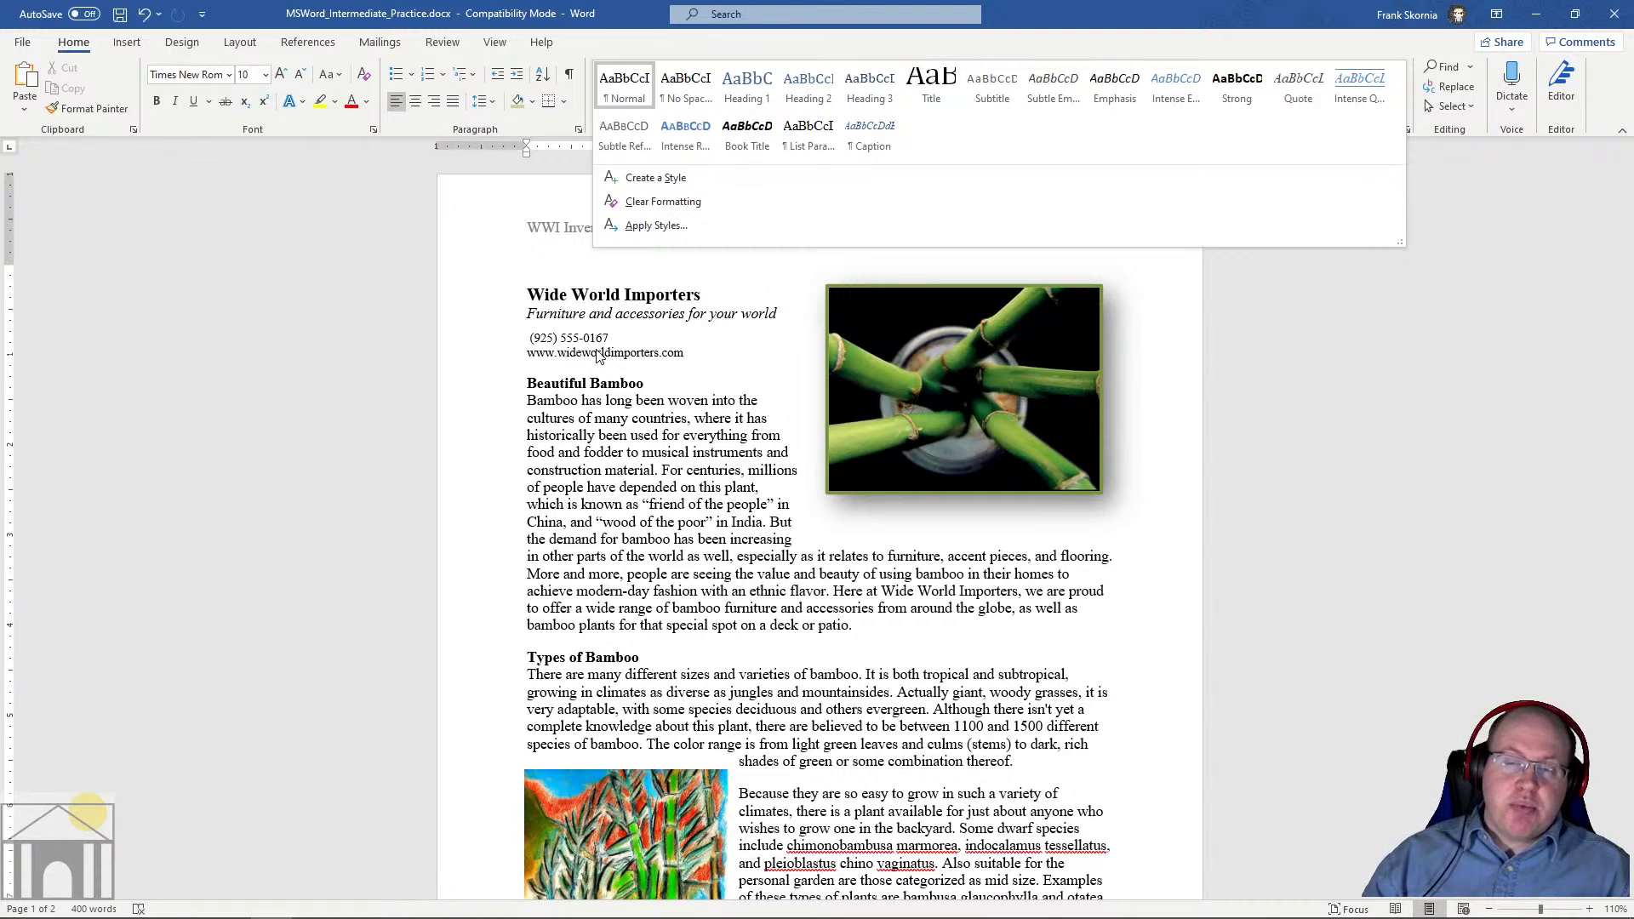
key(Escape)
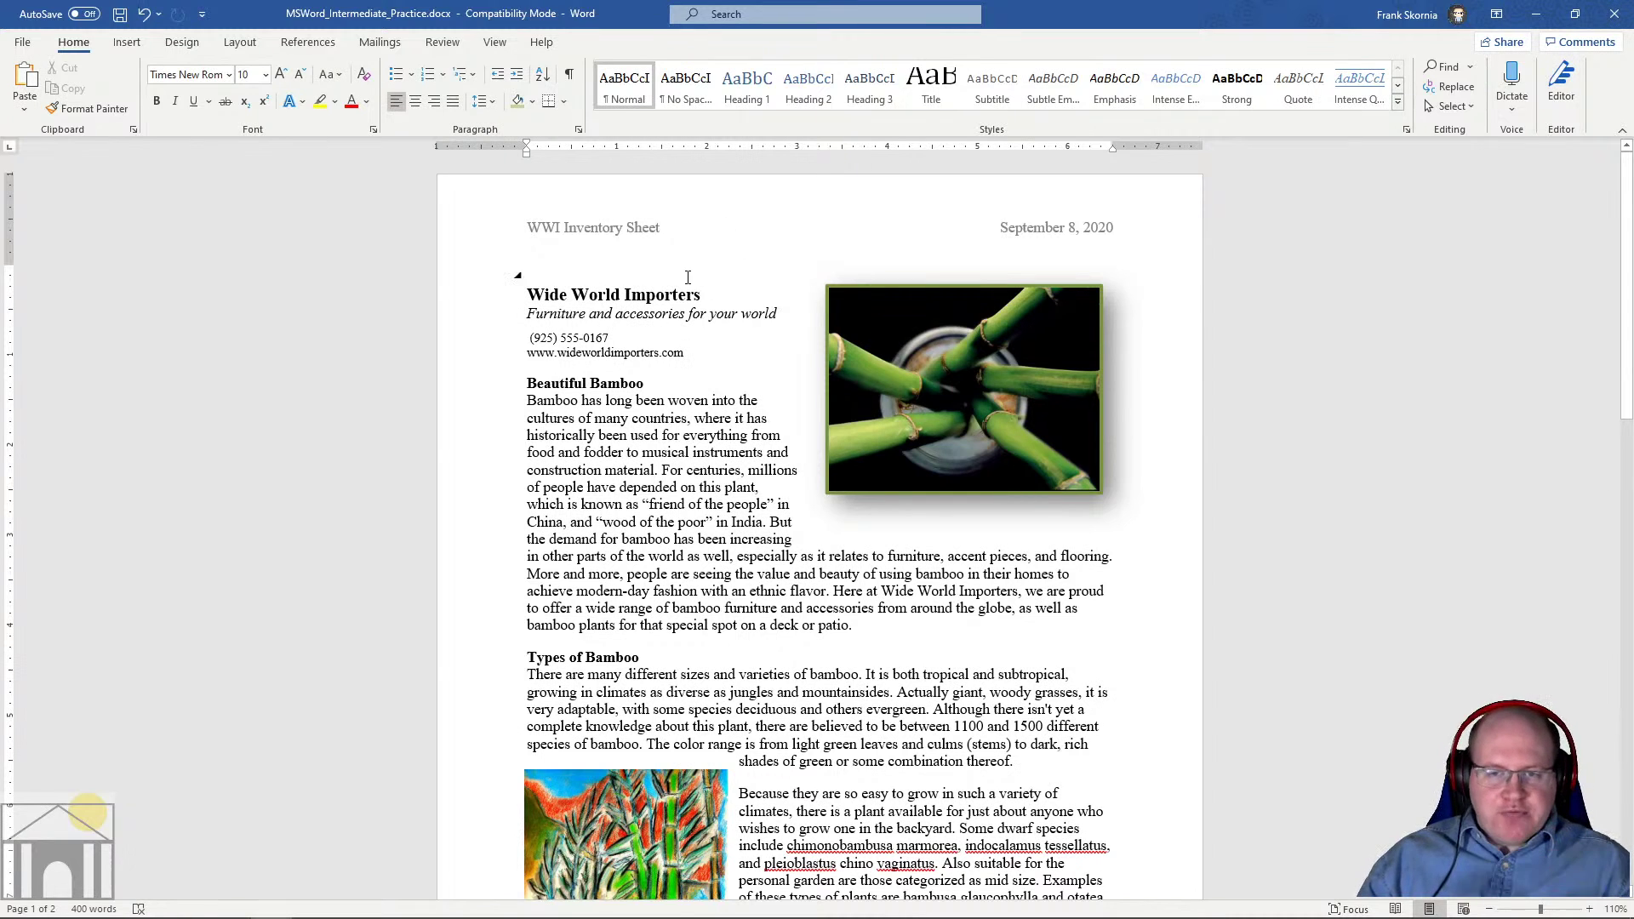
Apply the Title style to "Wide World Importers" and move the photo of green bamboo stalks down beside the Types of Bamboo text
drag(527, 295, 699, 294)
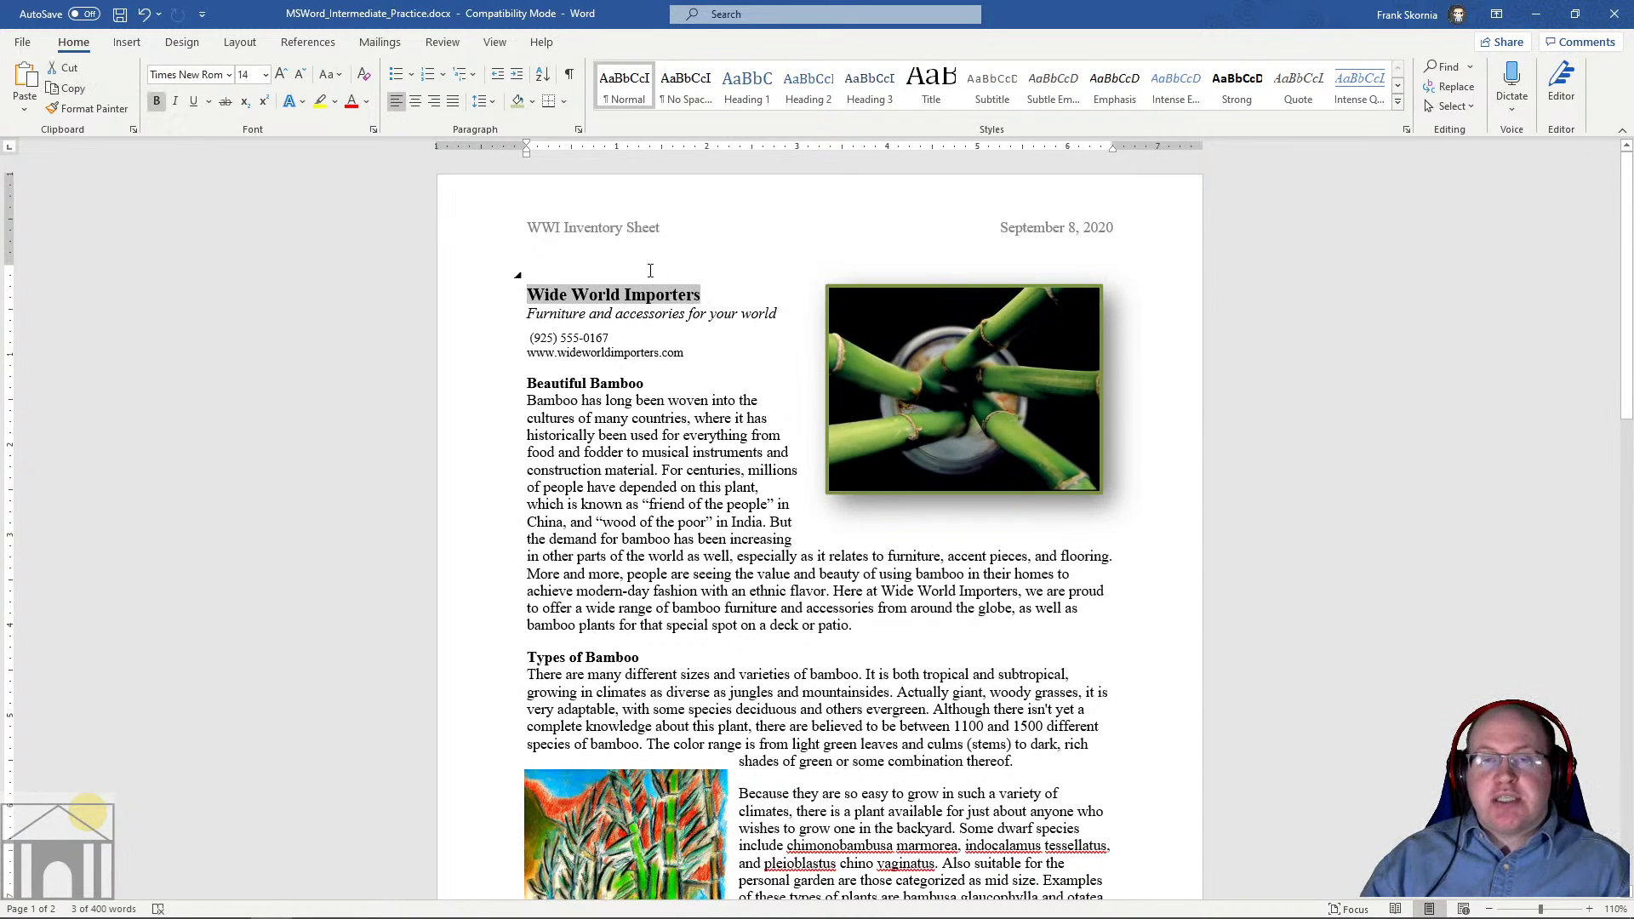
click(938, 85)
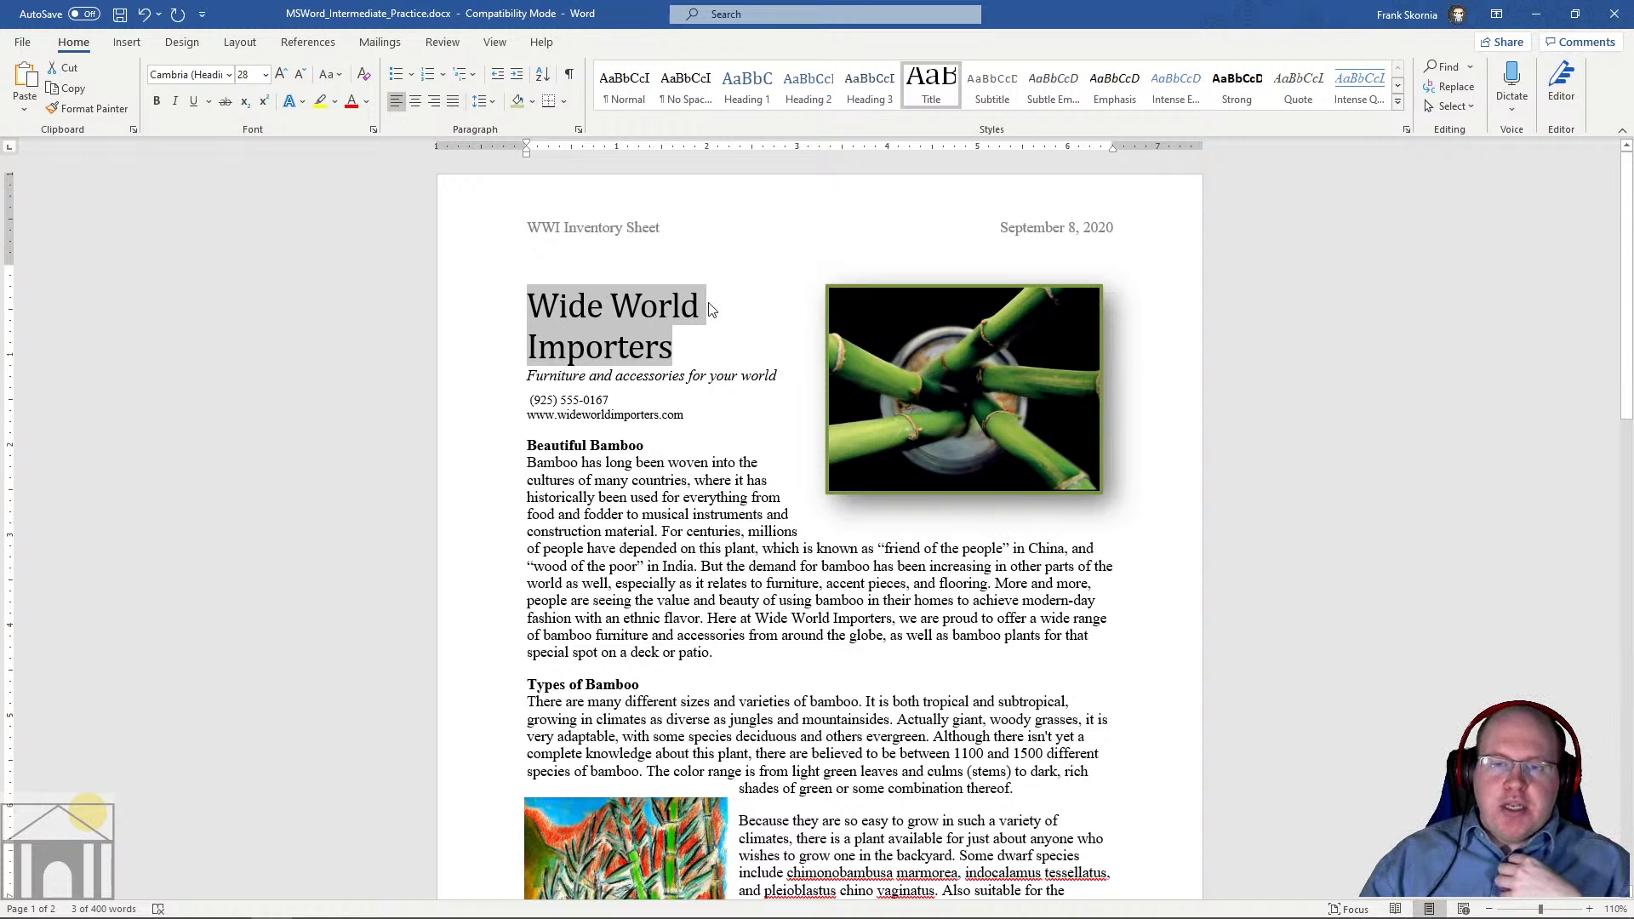
drag(958, 364, 974, 639)
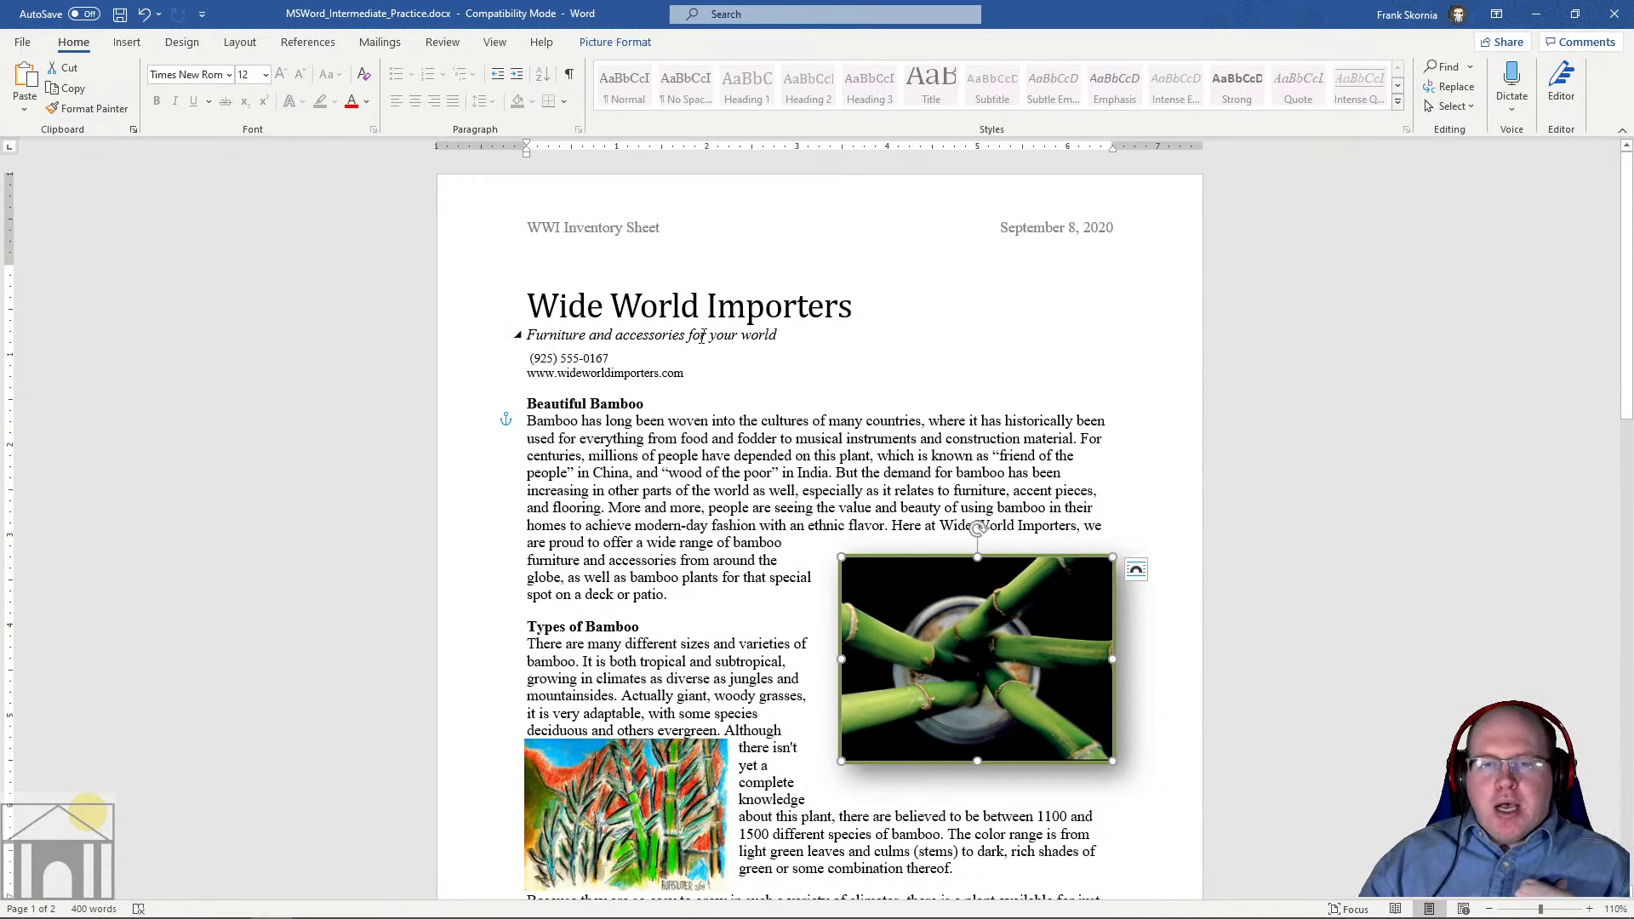
Apply the Subtitle style to the tagline "Furniture and accessories for your world" and check the styles of the title and tagline
drag(782, 332, 524, 332)
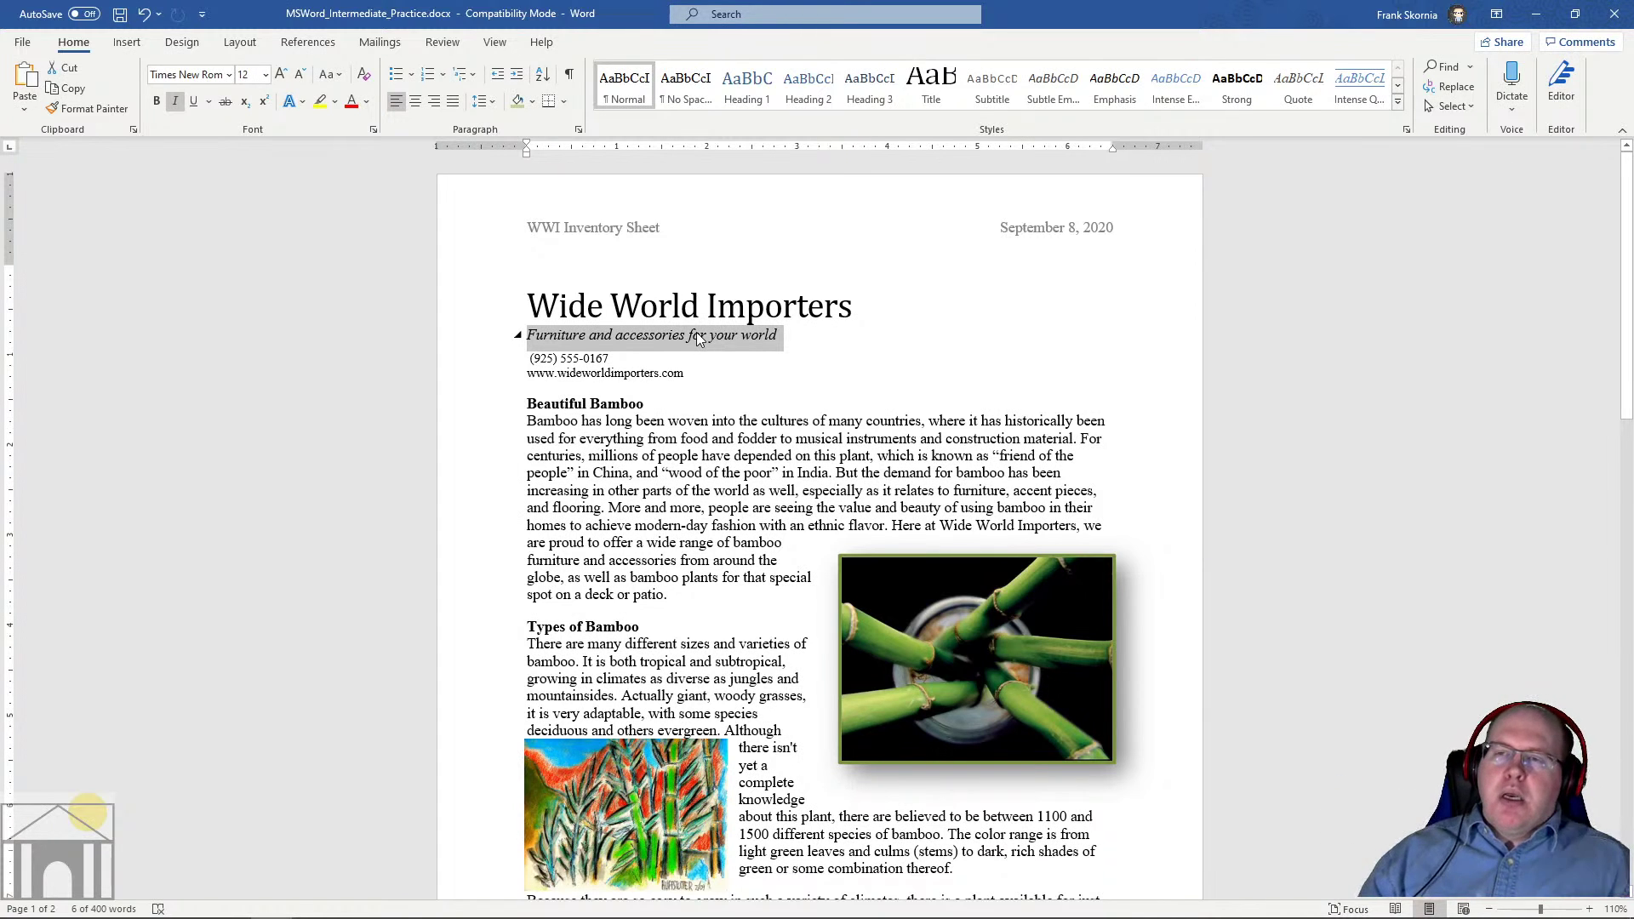
click(1001, 94)
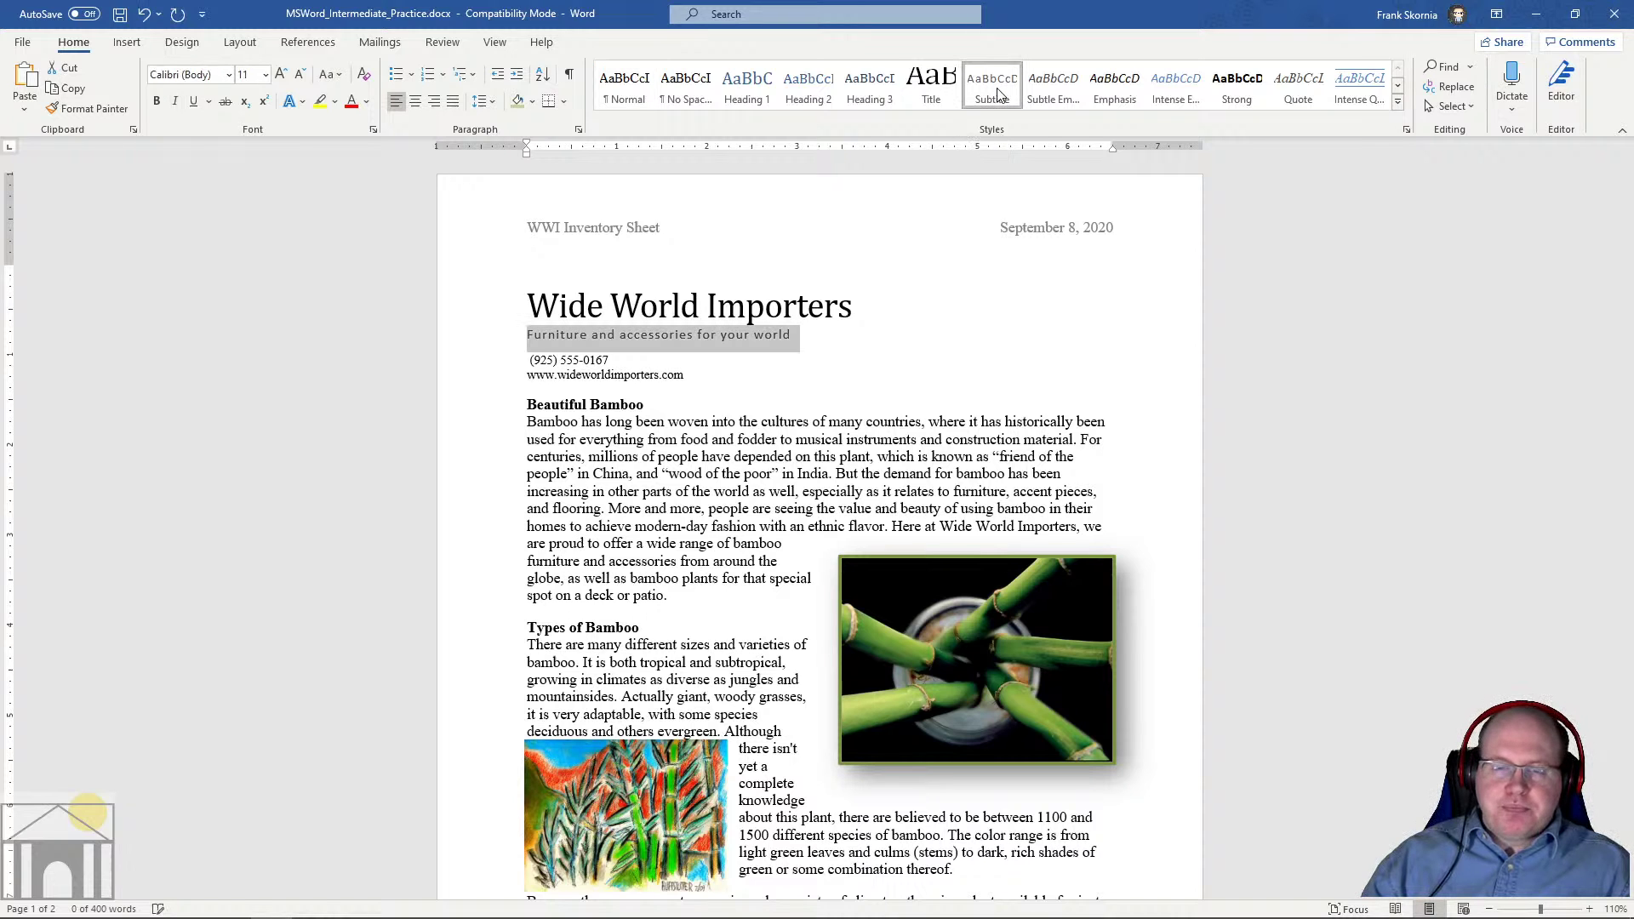
click(720, 303)
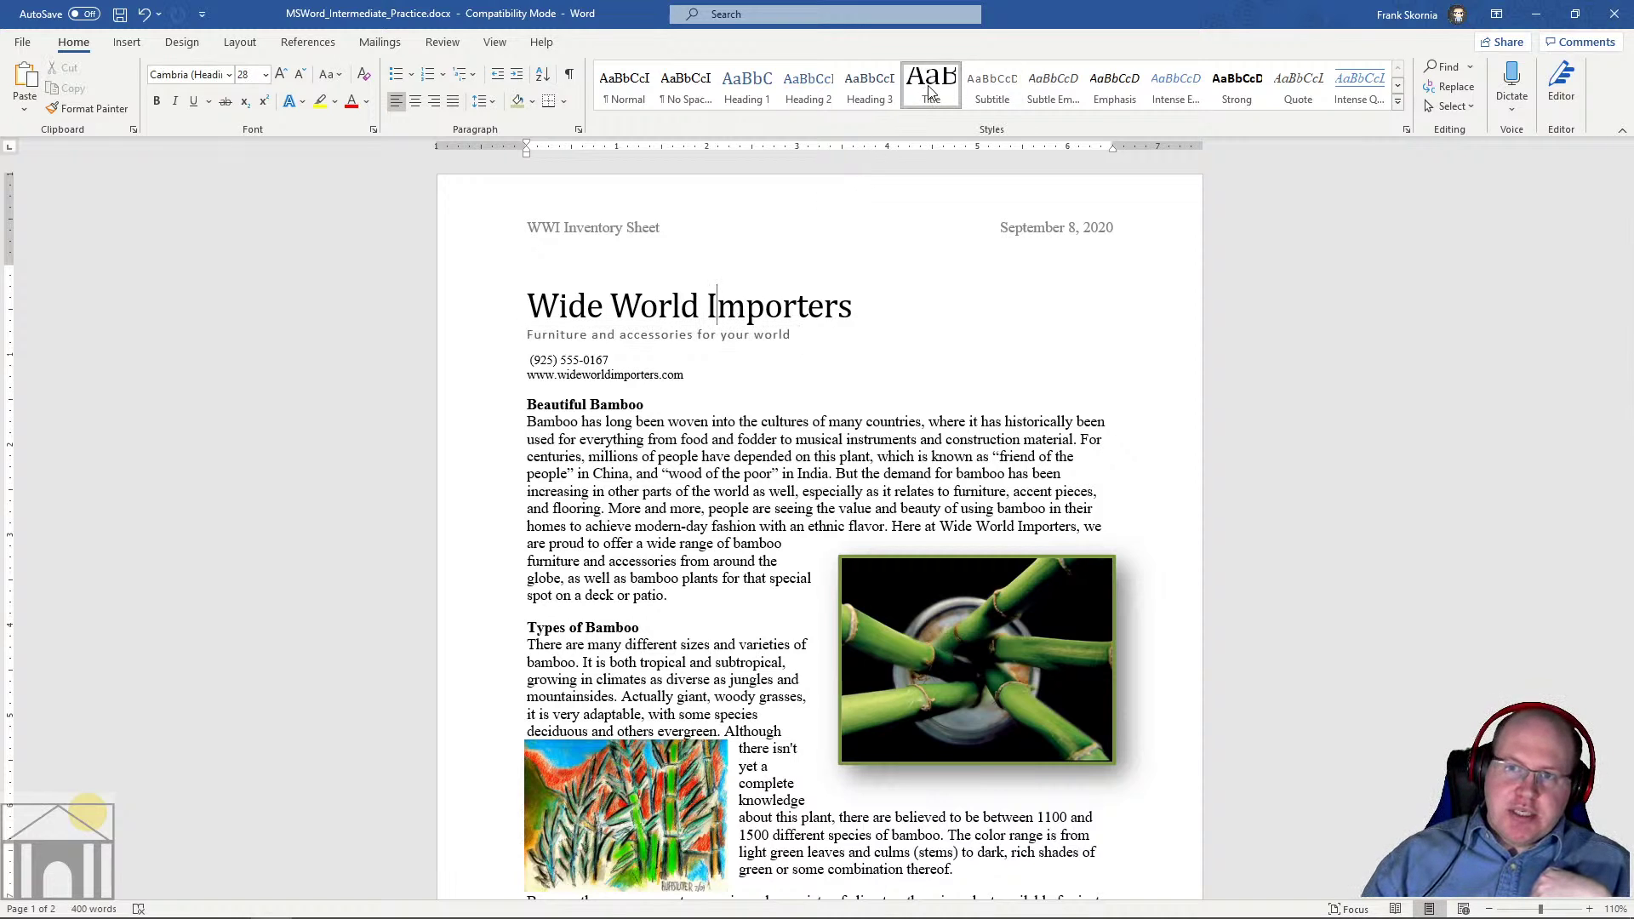
click(724, 335)
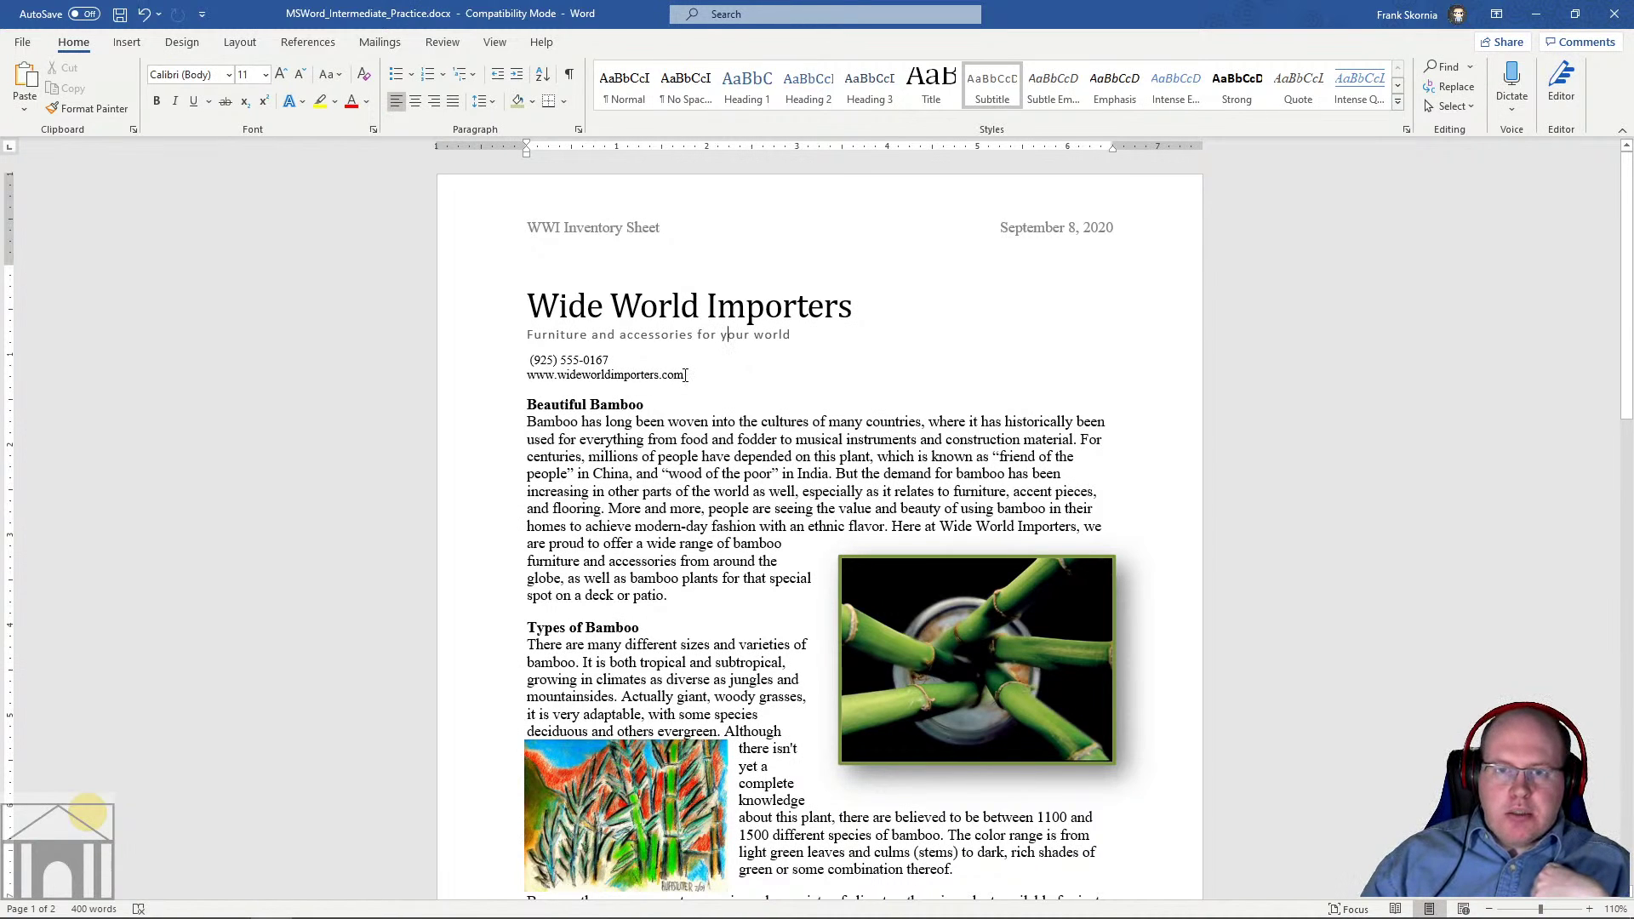
Apply the Subtle Emphasis style to the phone number and website lines under the tagline
drag(687, 377, 528, 359)
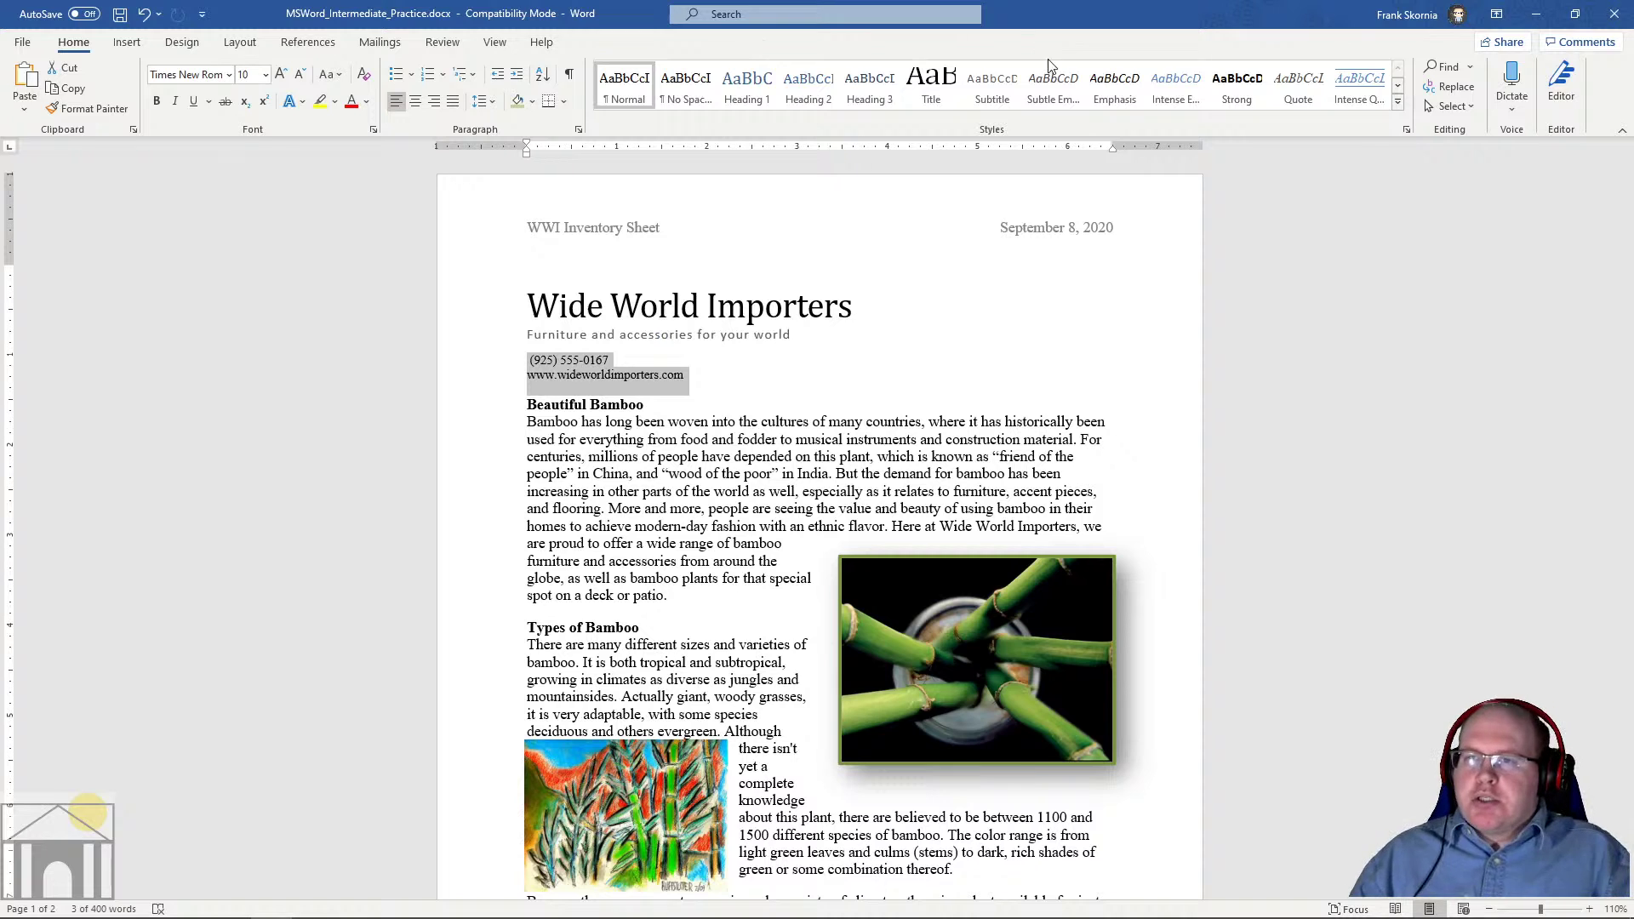
click(1068, 94)
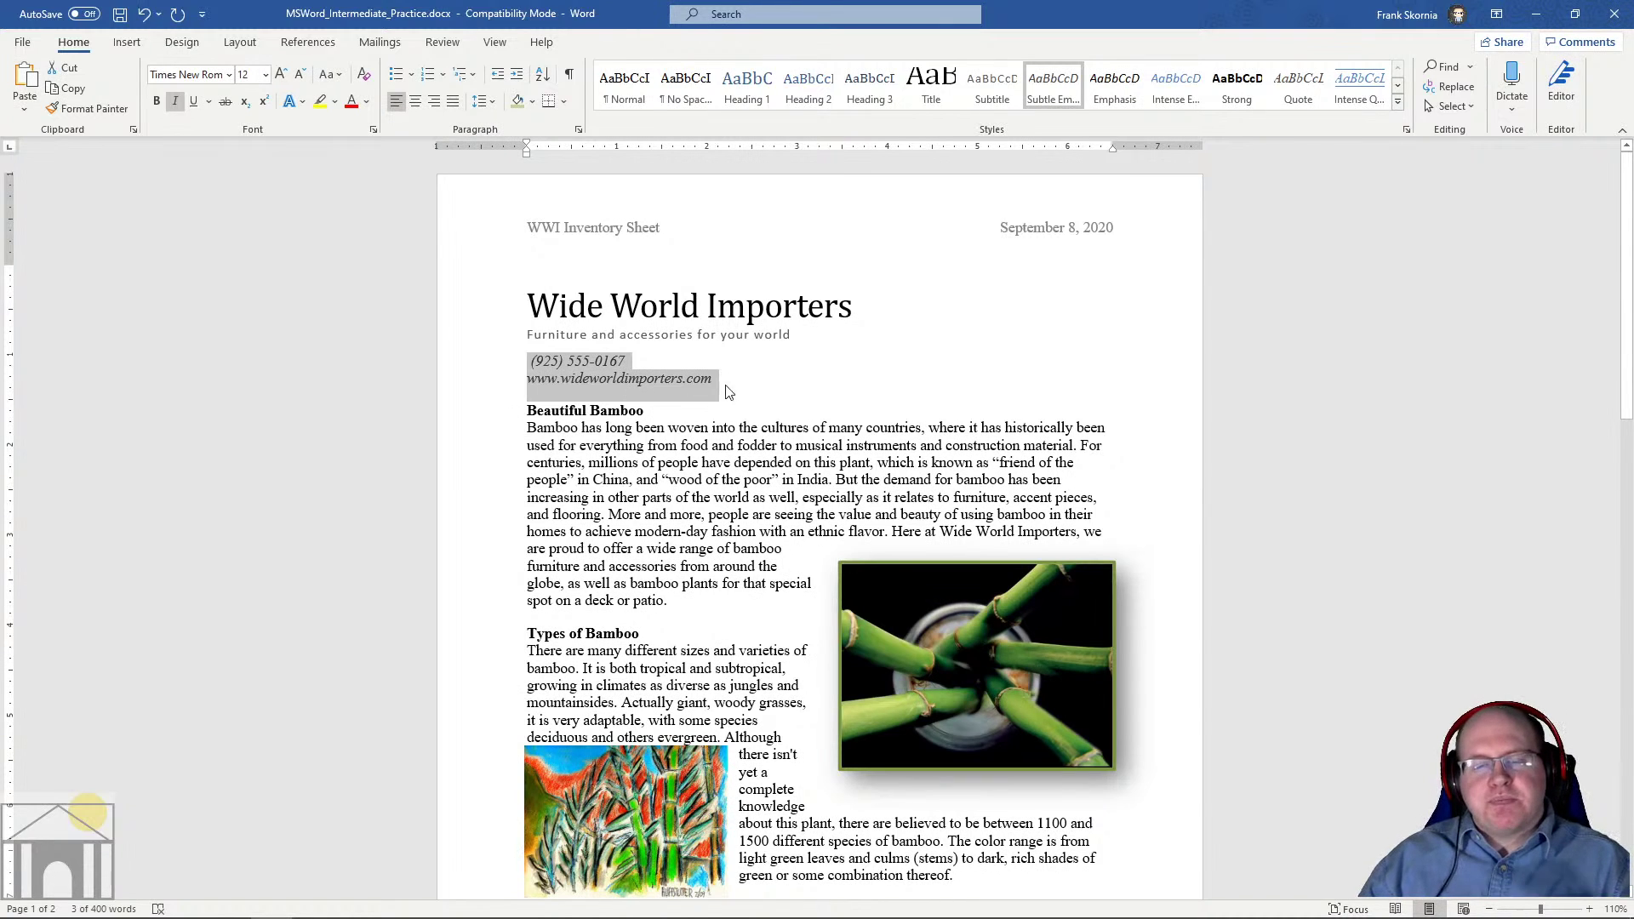
click(739, 366)
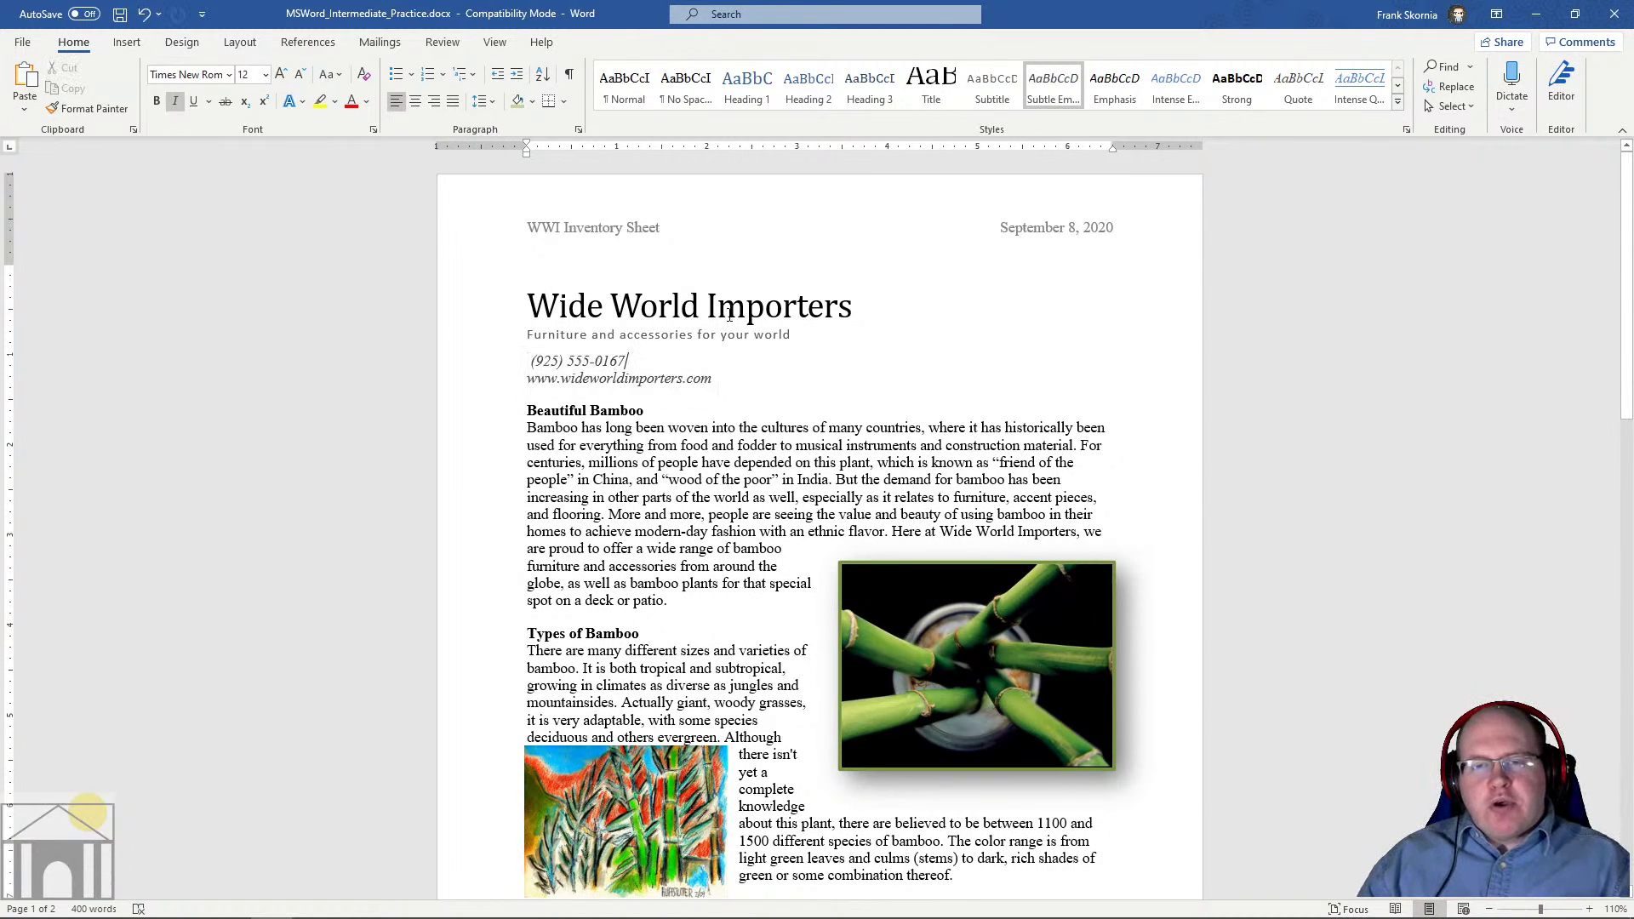
Check which styles are assigned to the title, tagline, website line, first body paragraph and Beautiful Bamboo heading
click(712, 308)
click(649, 340)
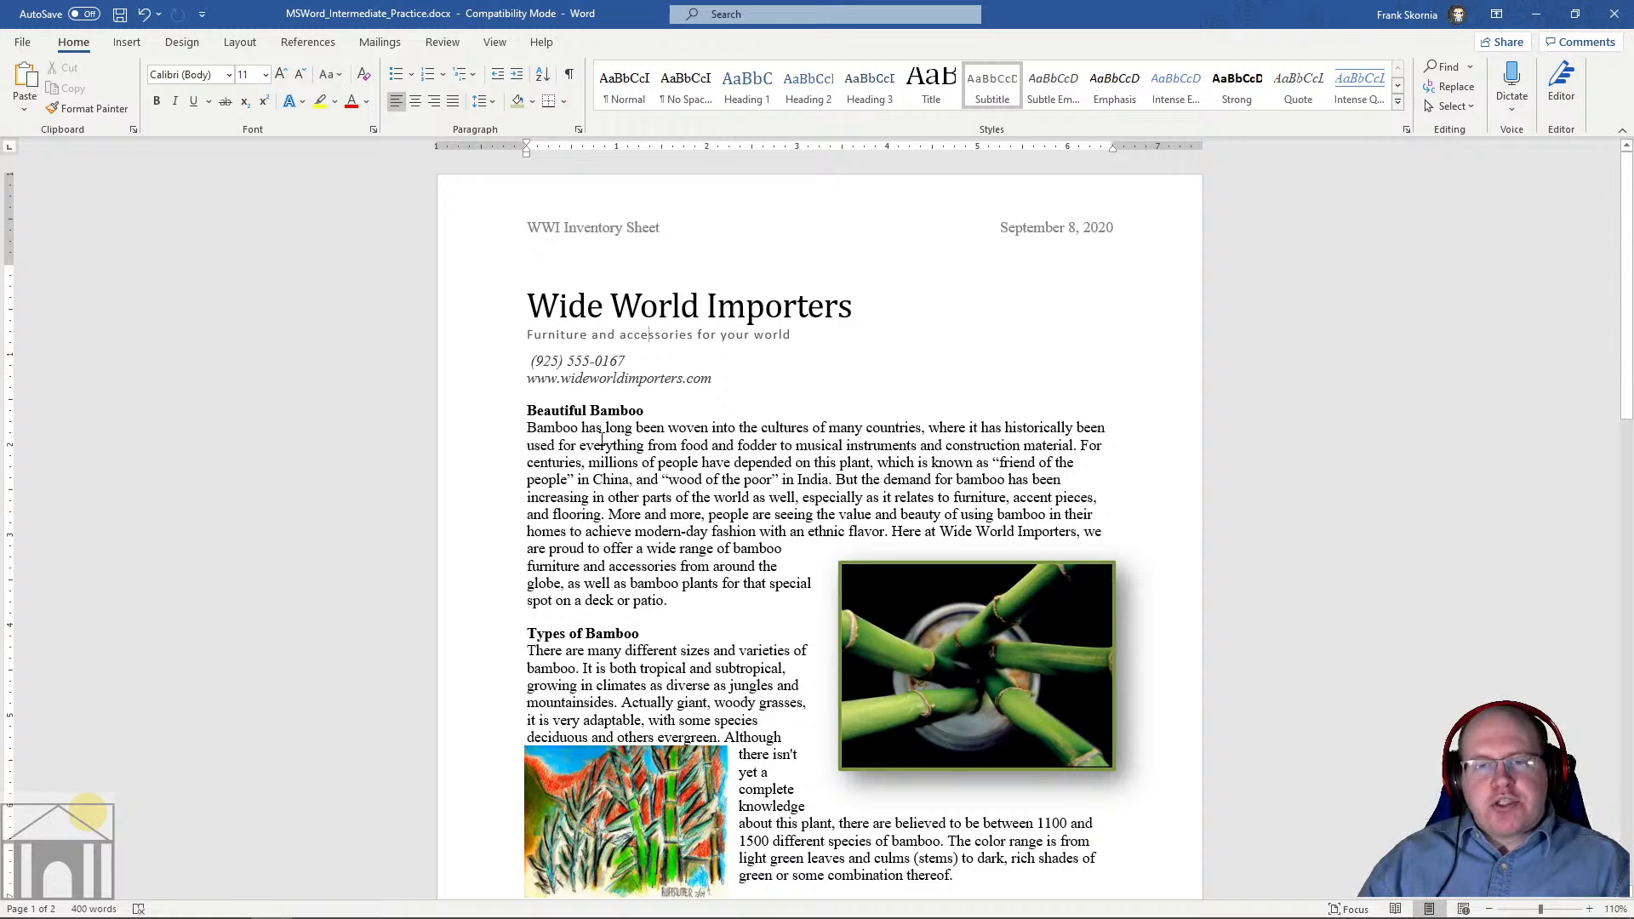
click(610, 376)
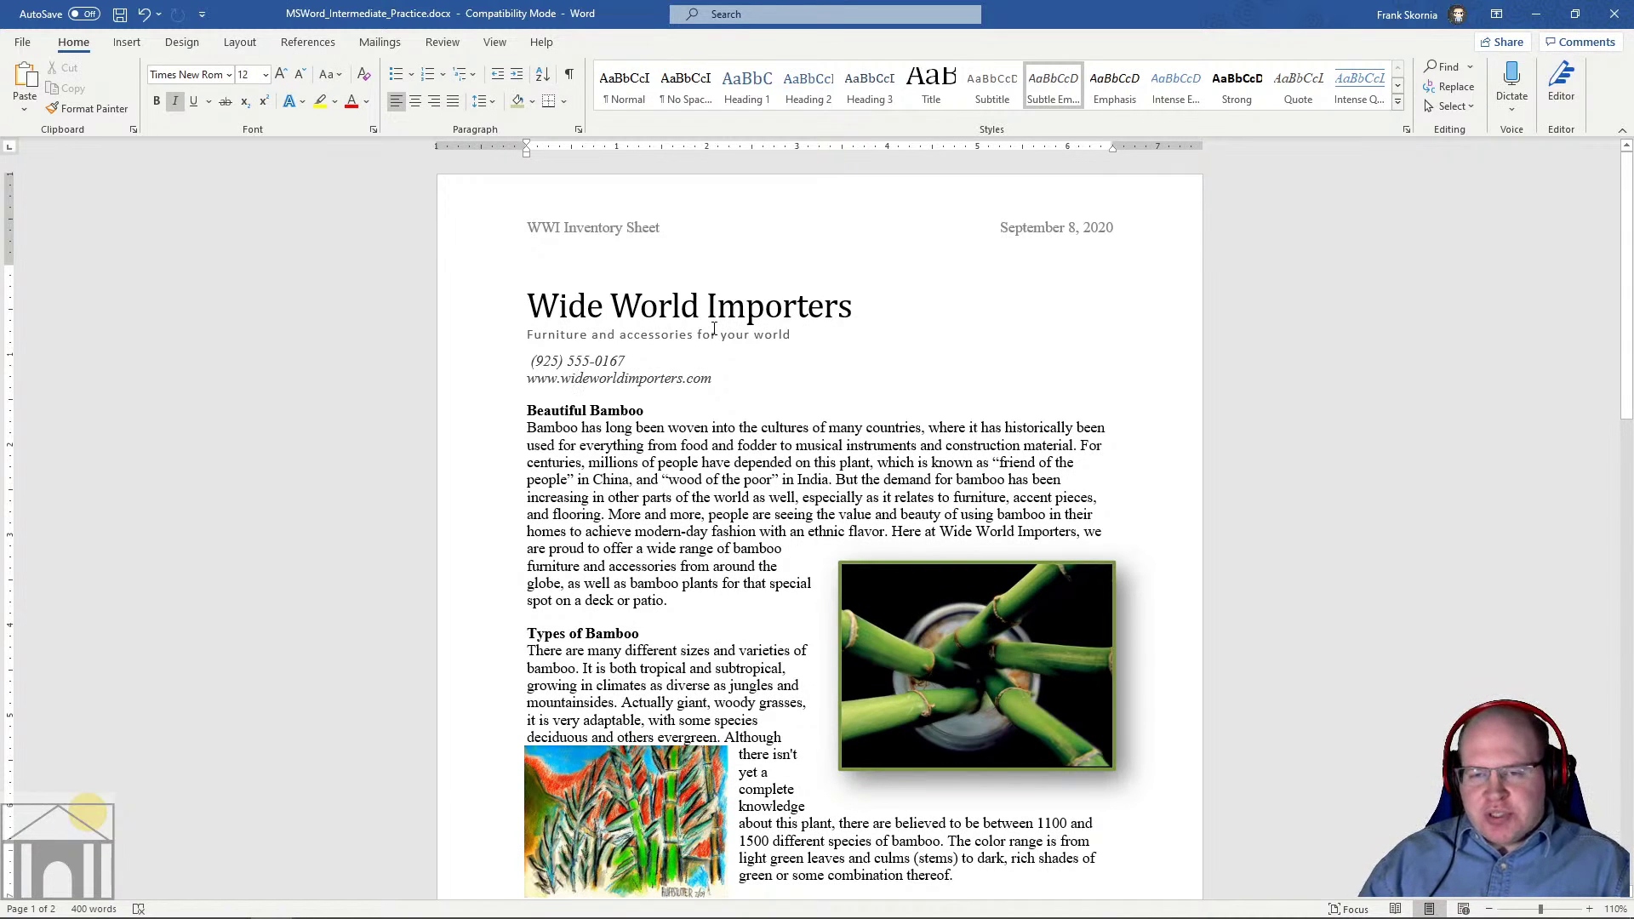
click(646, 432)
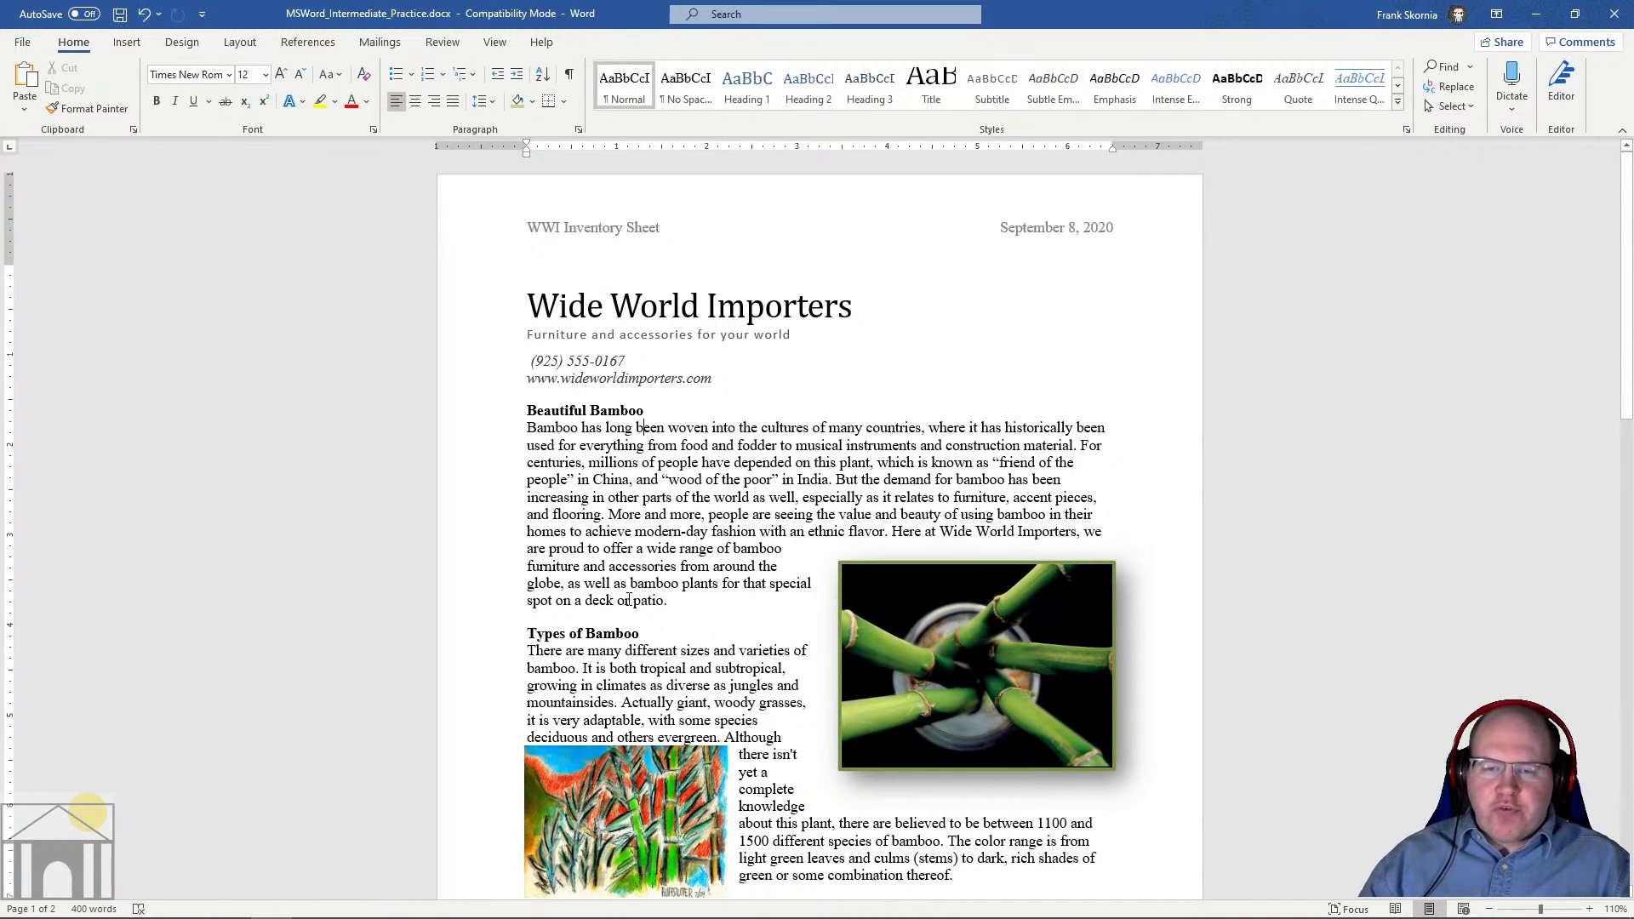
click(587, 412)
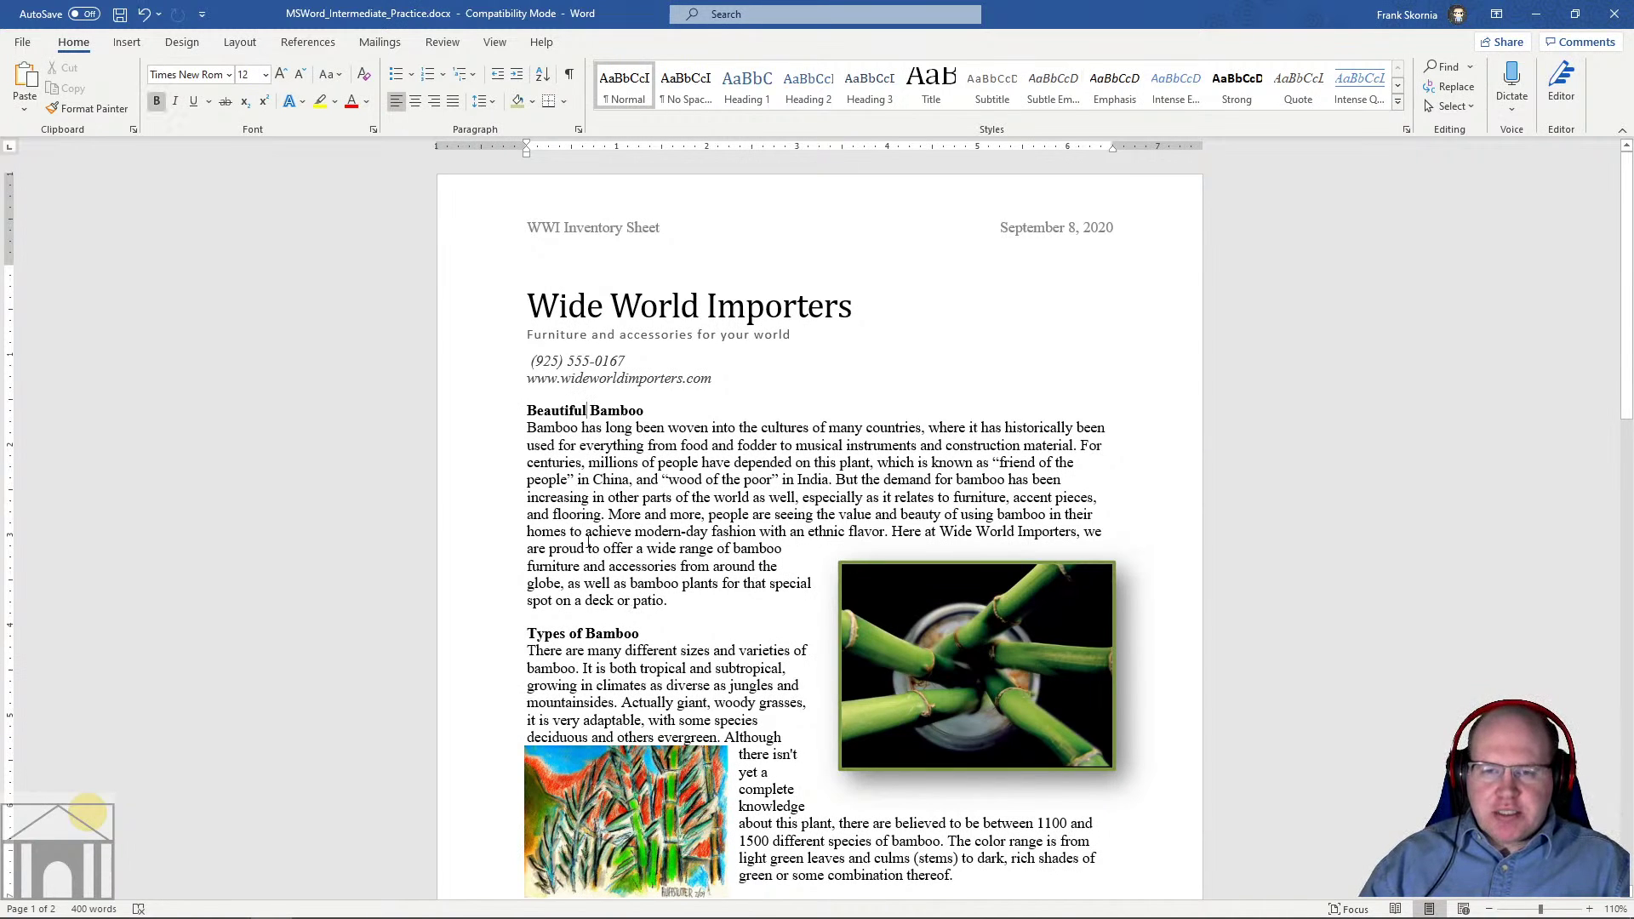
Apply the Heading 1 style to the "Beautiful Bamboo" and "Types of Bamboo" headings
drag(528, 411, 642, 416)
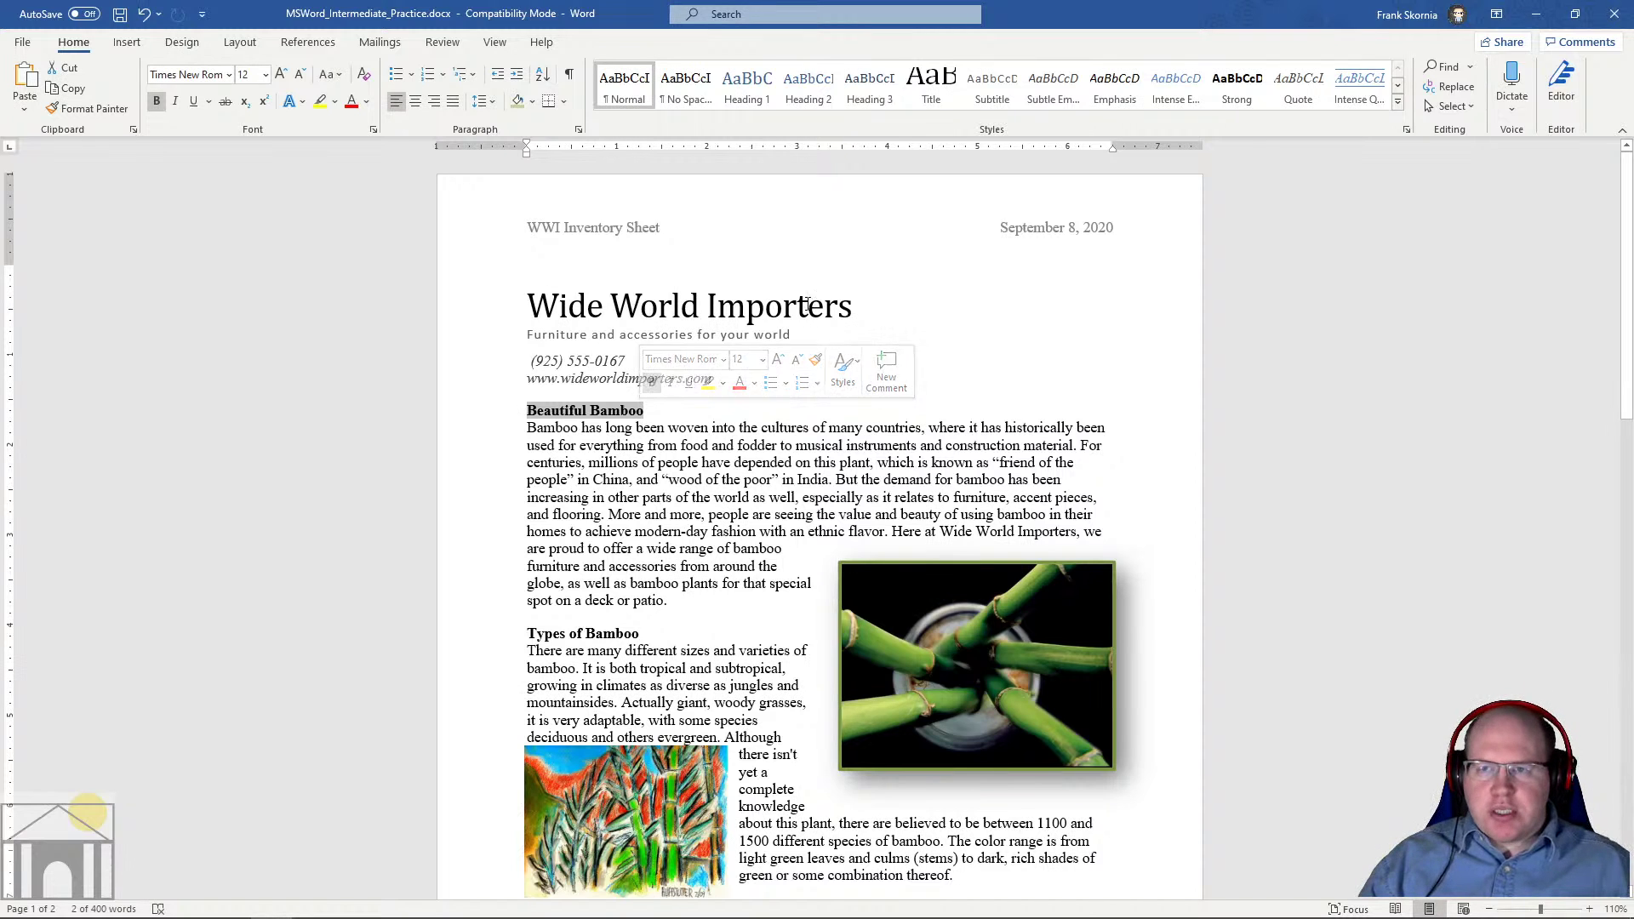
click(750, 96)
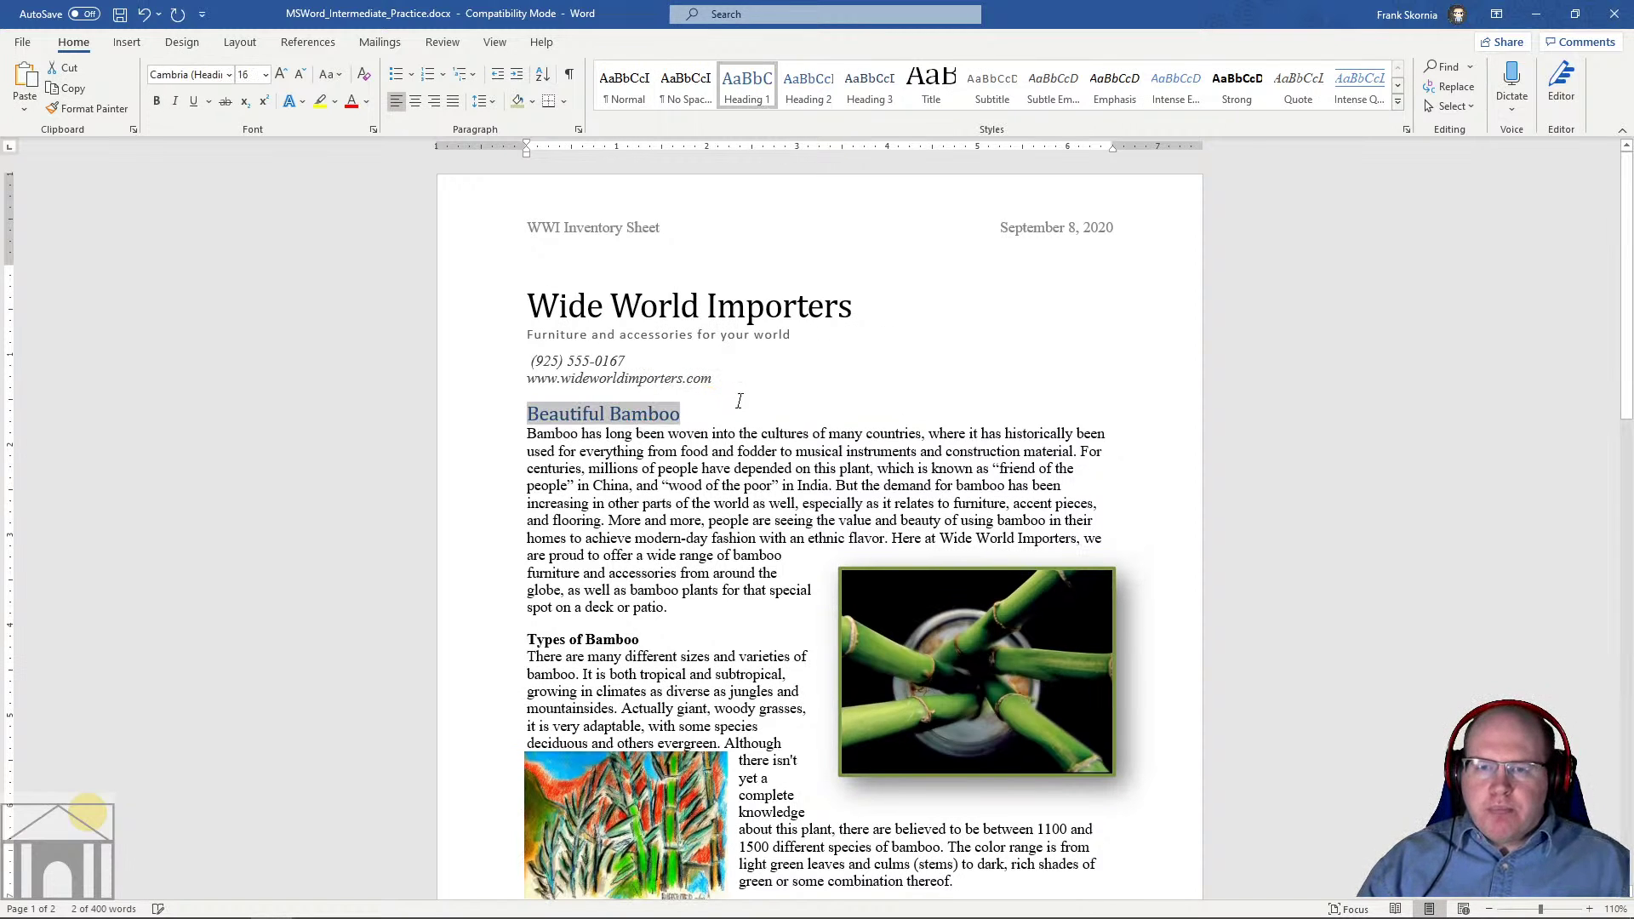
drag(527, 640, 644, 640)
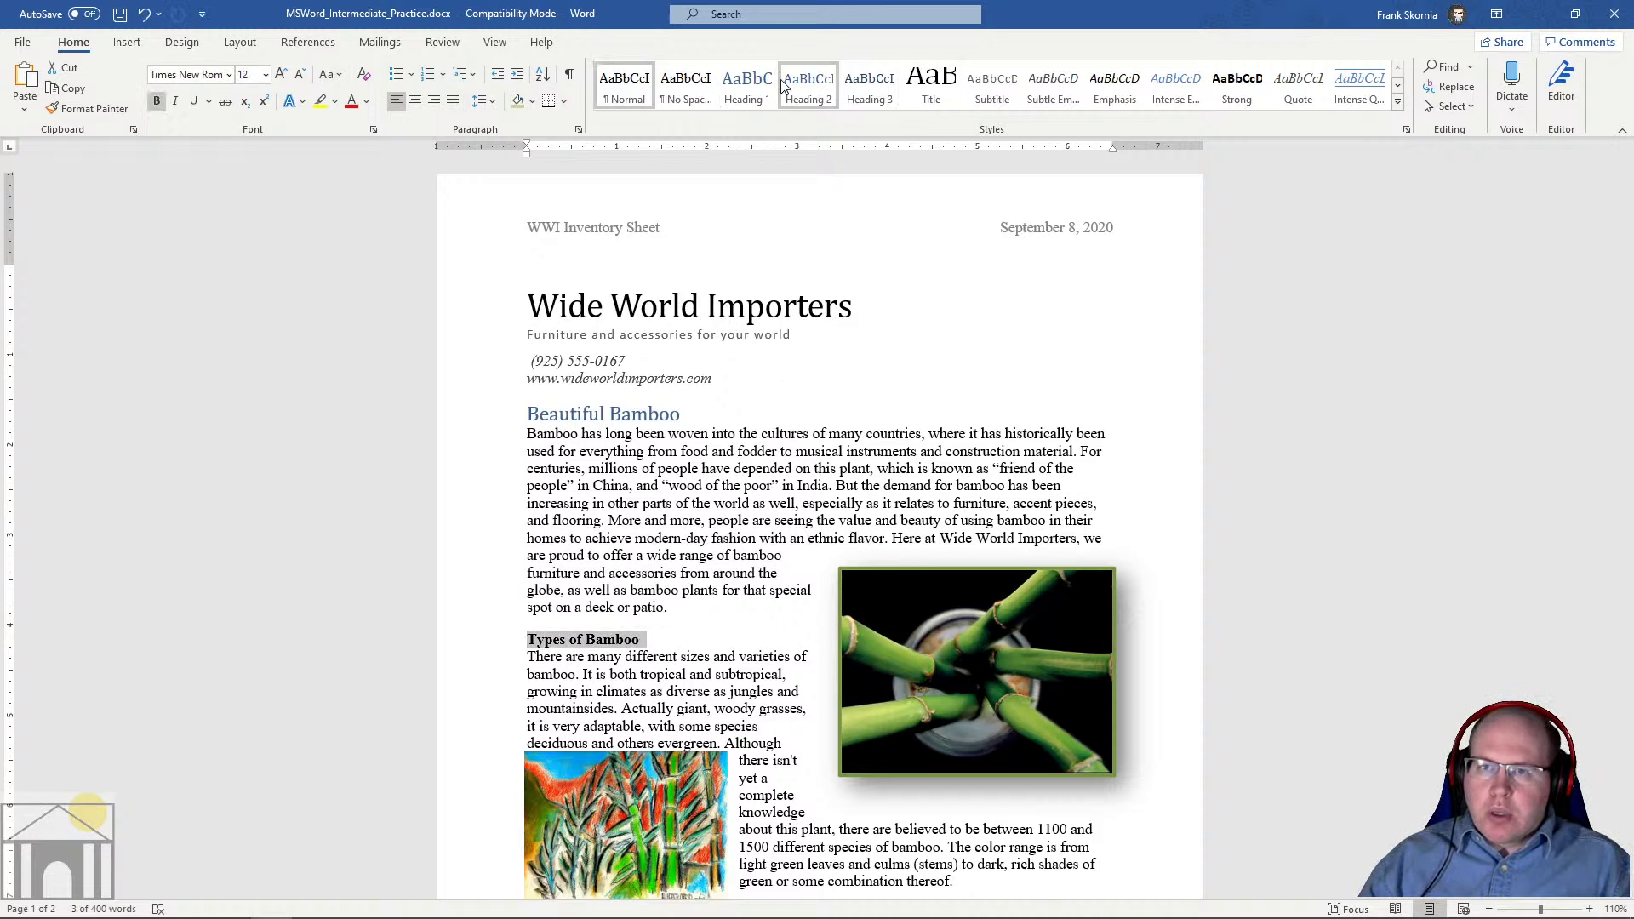
click(745, 85)
scroll(733, 542, down, 10)
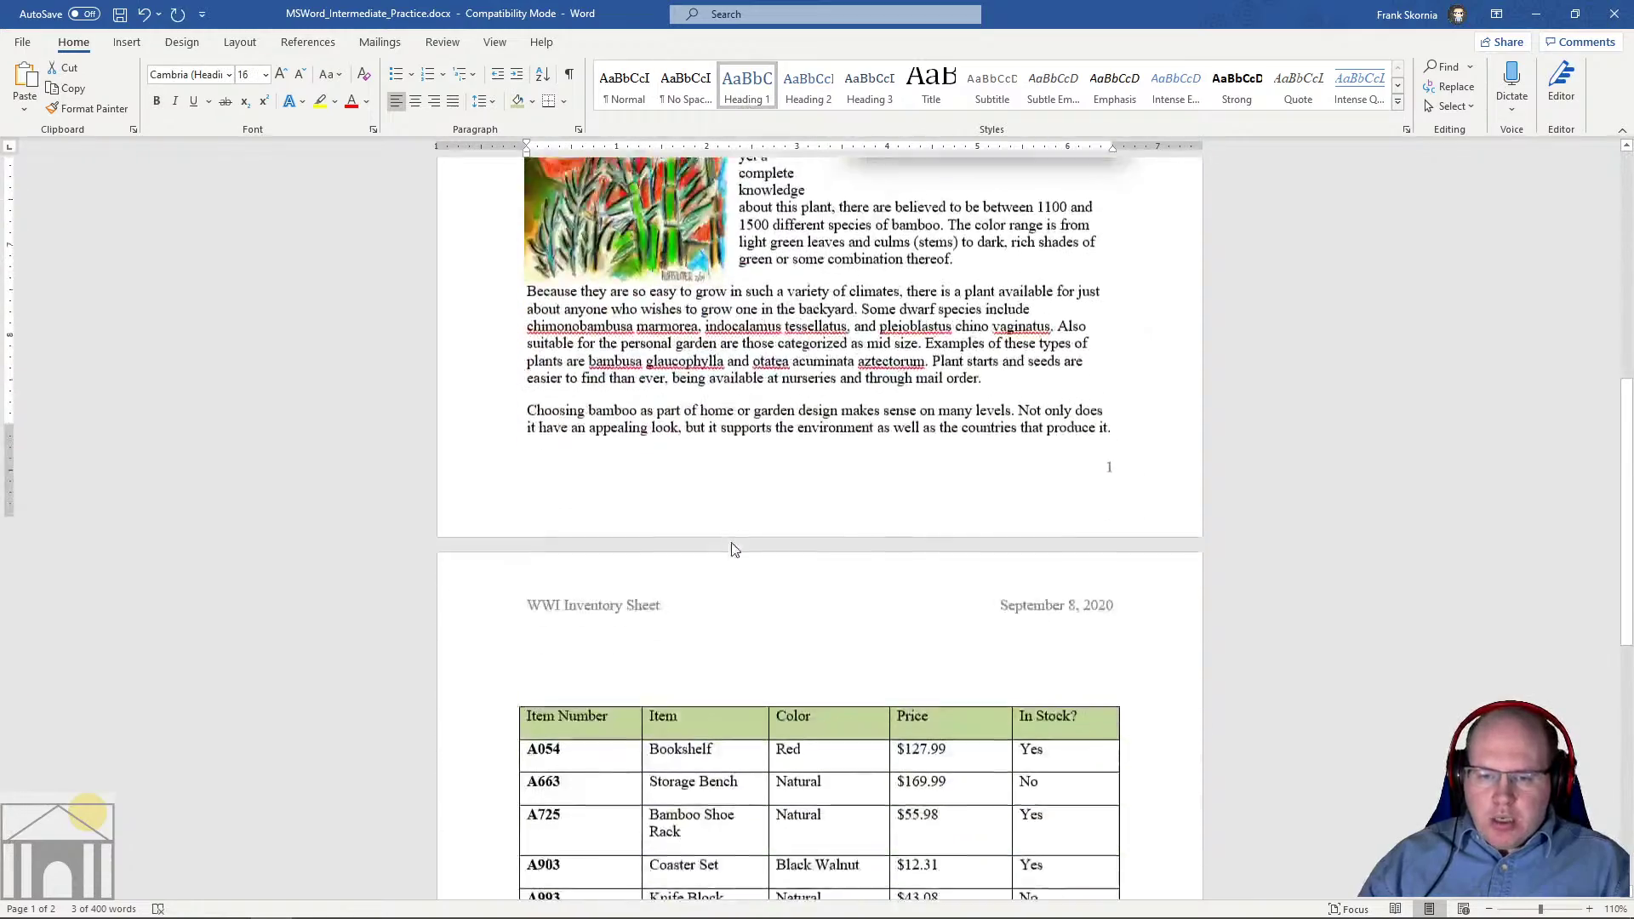
Try the Quote style on the sentence "Choosing bamboo as part of home or garden design makes sense on many levels."
scroll(733, 542, up, 8)
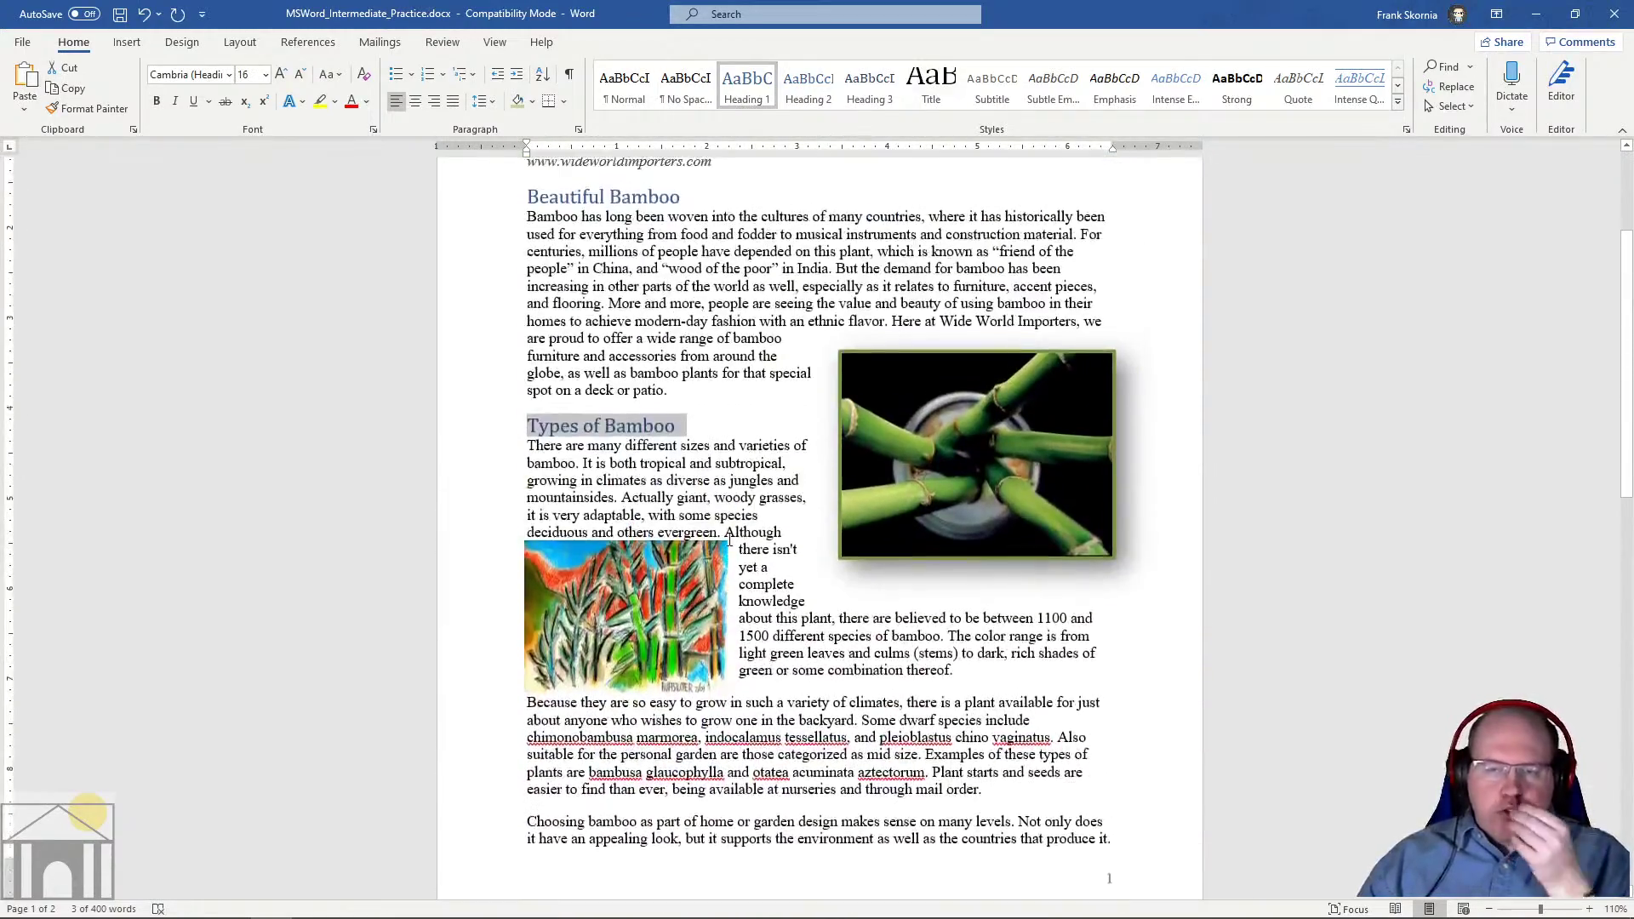
scroll(730, 541, down, 5)
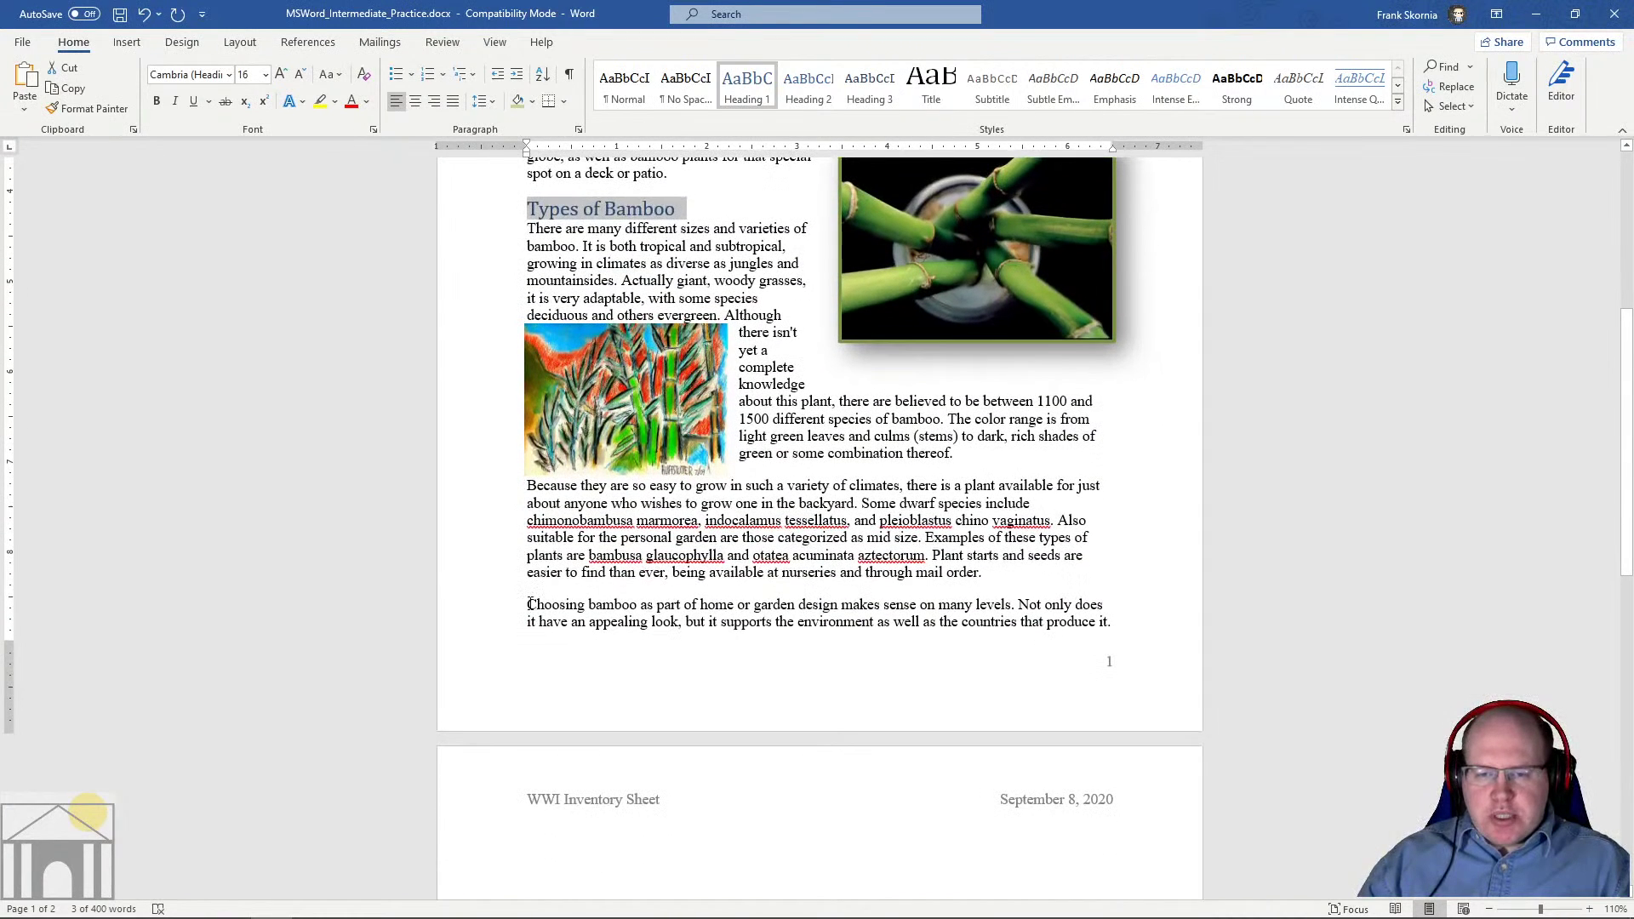
drag(528, 604, 1017, 606)
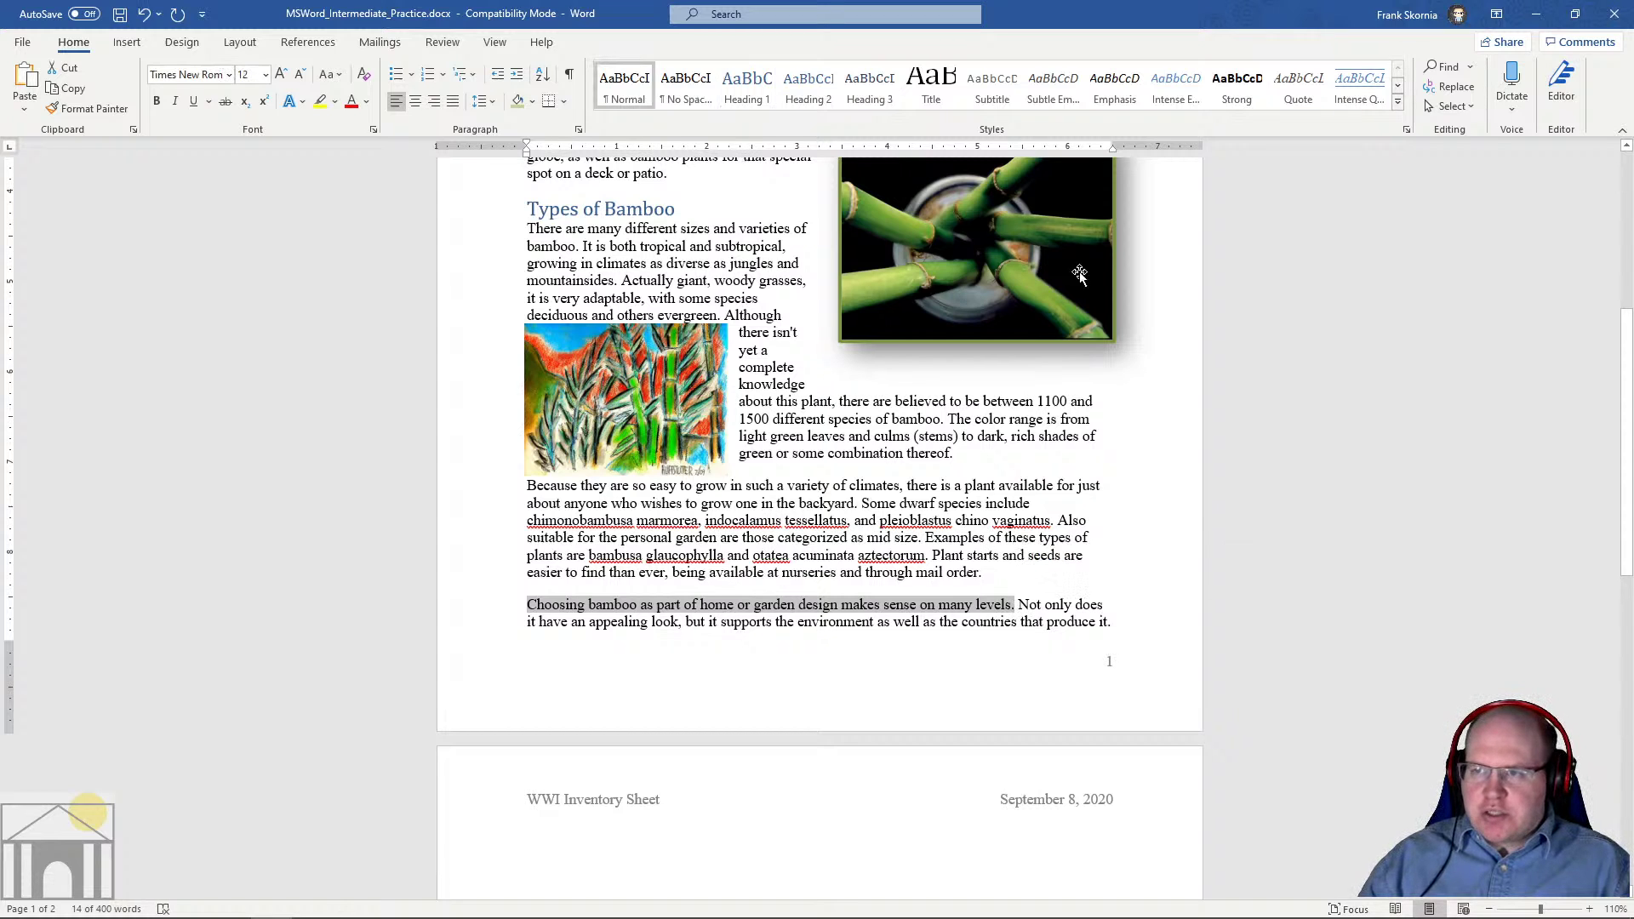
click(1302, 94)
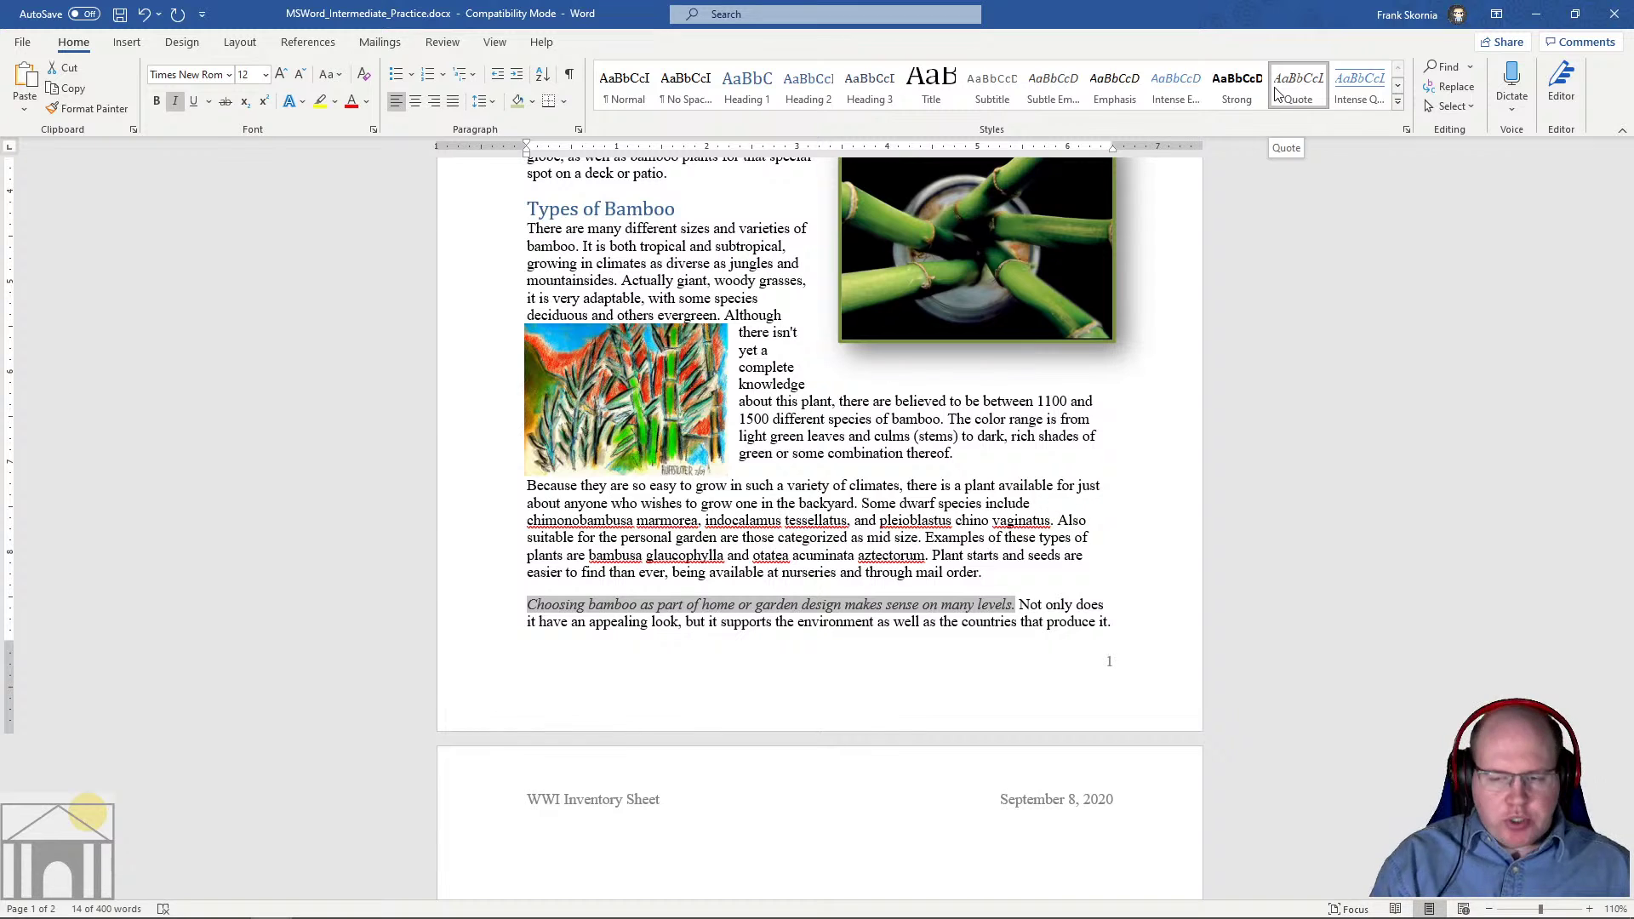
click(1276, 94)
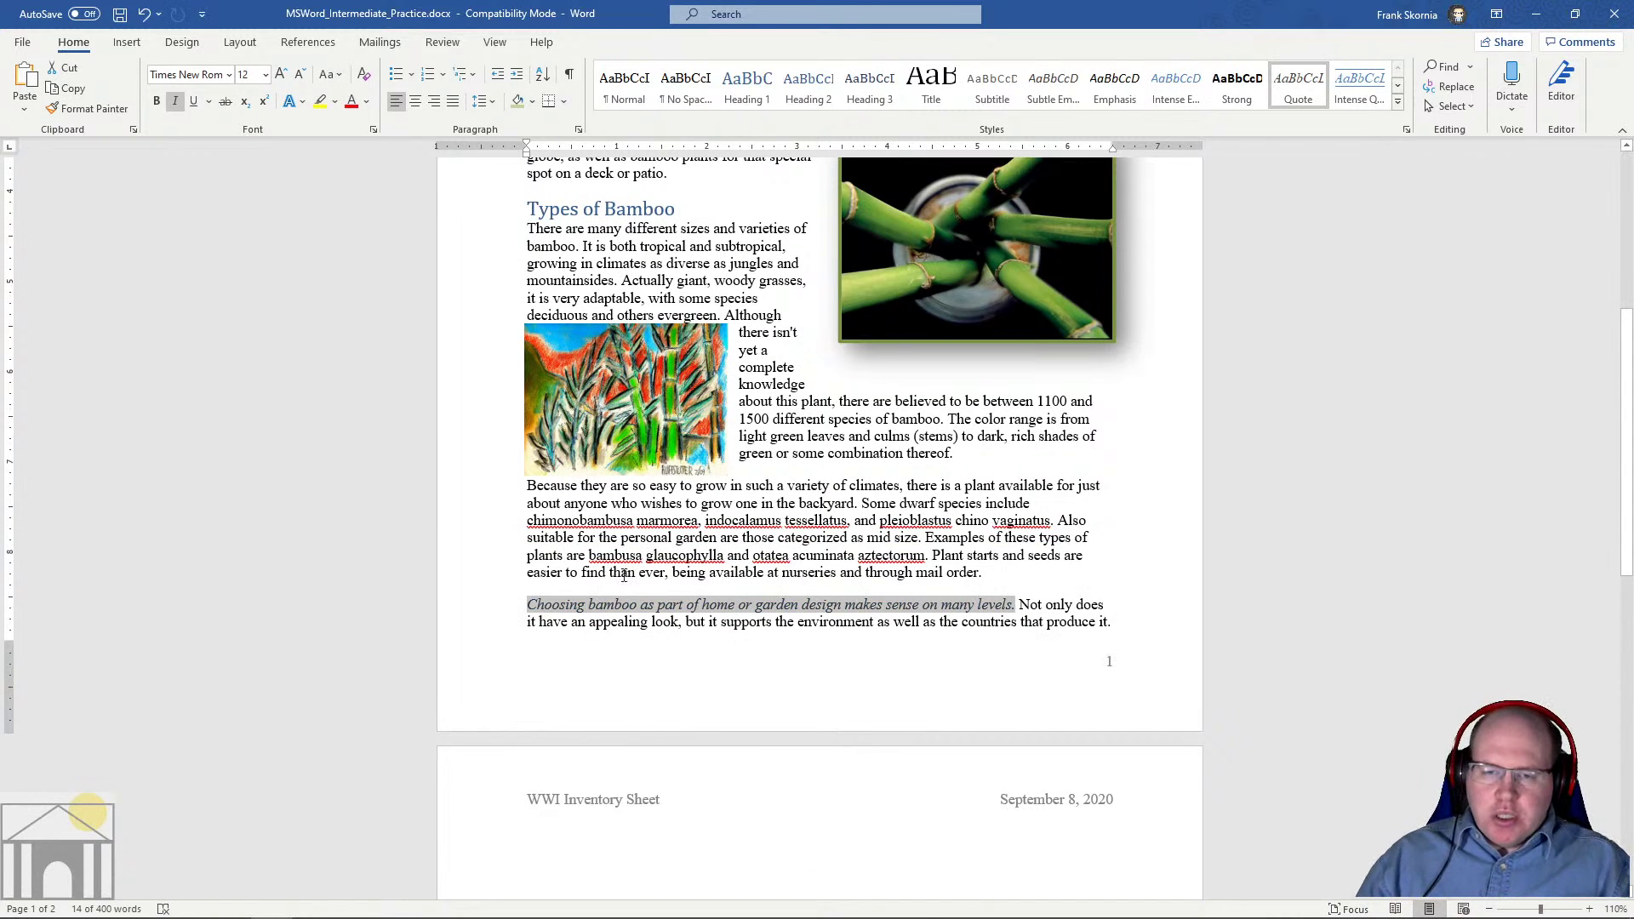
Try the Quote style on the whole closing paragraph and undo the Quote formatting
click(556, 624)
drag(529, 606, 1115, 630)
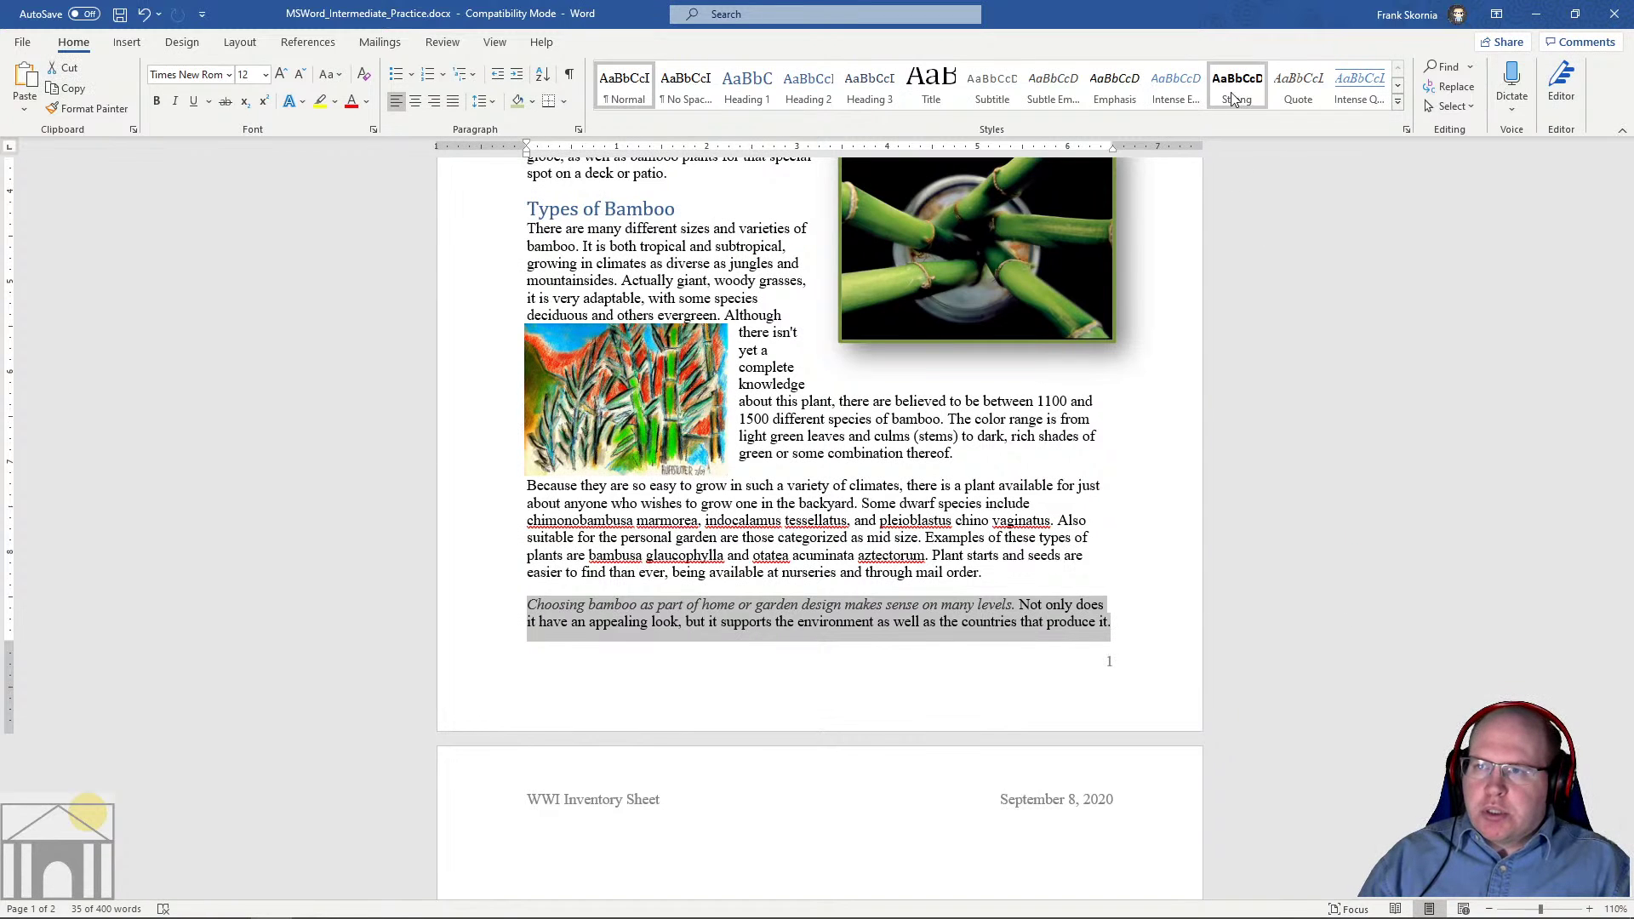
click(1295, 87)
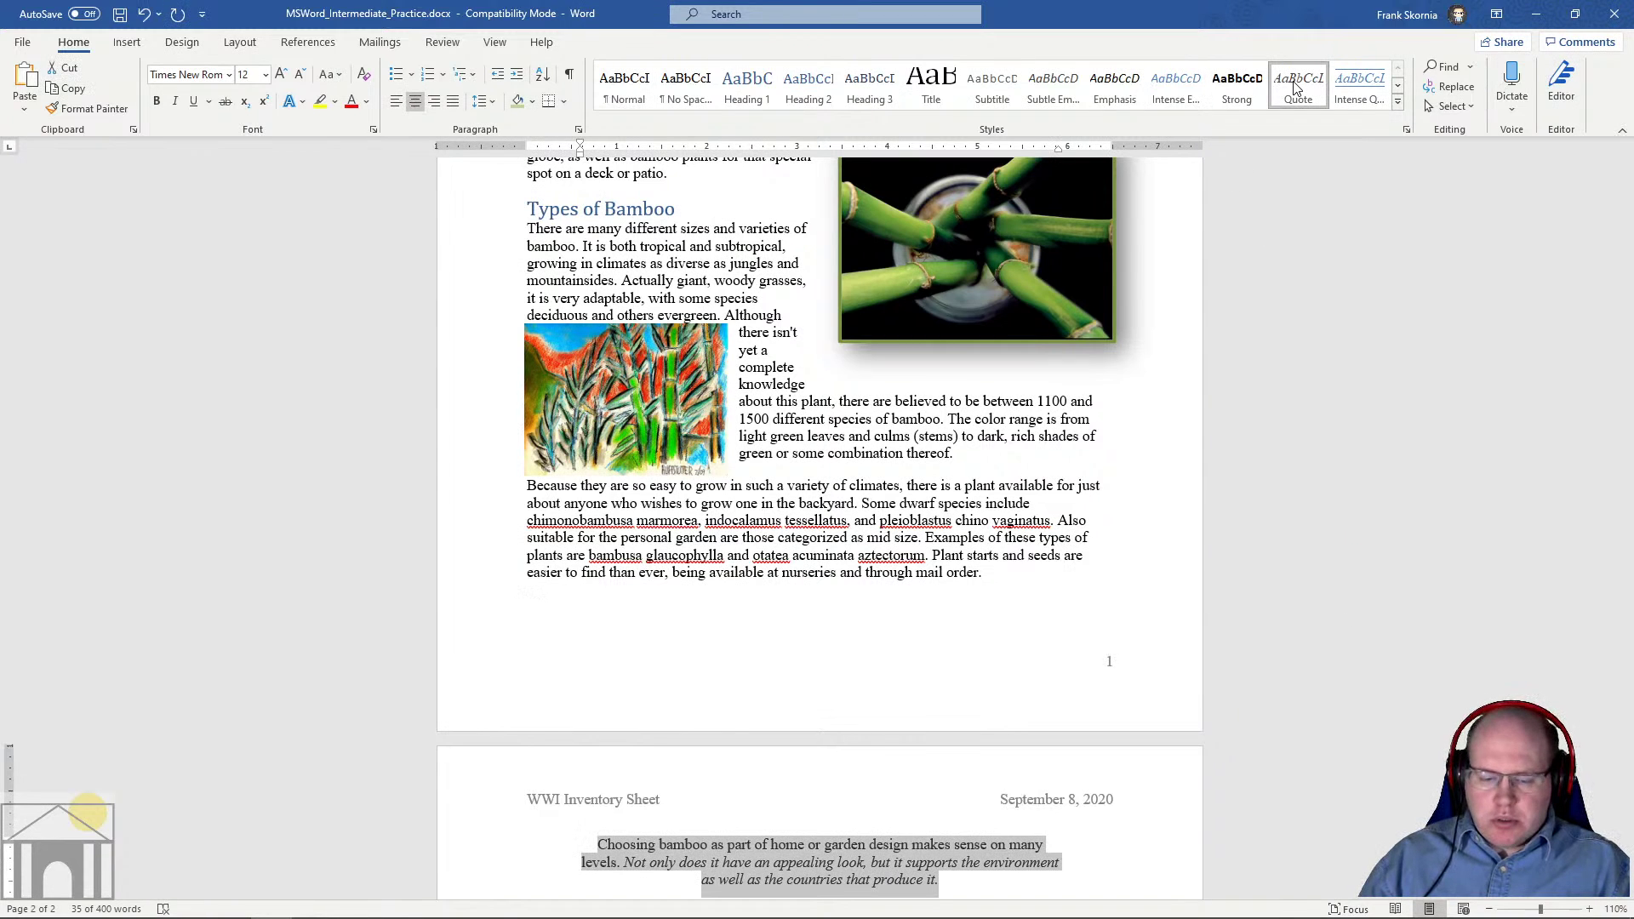
key(ctrl+z)
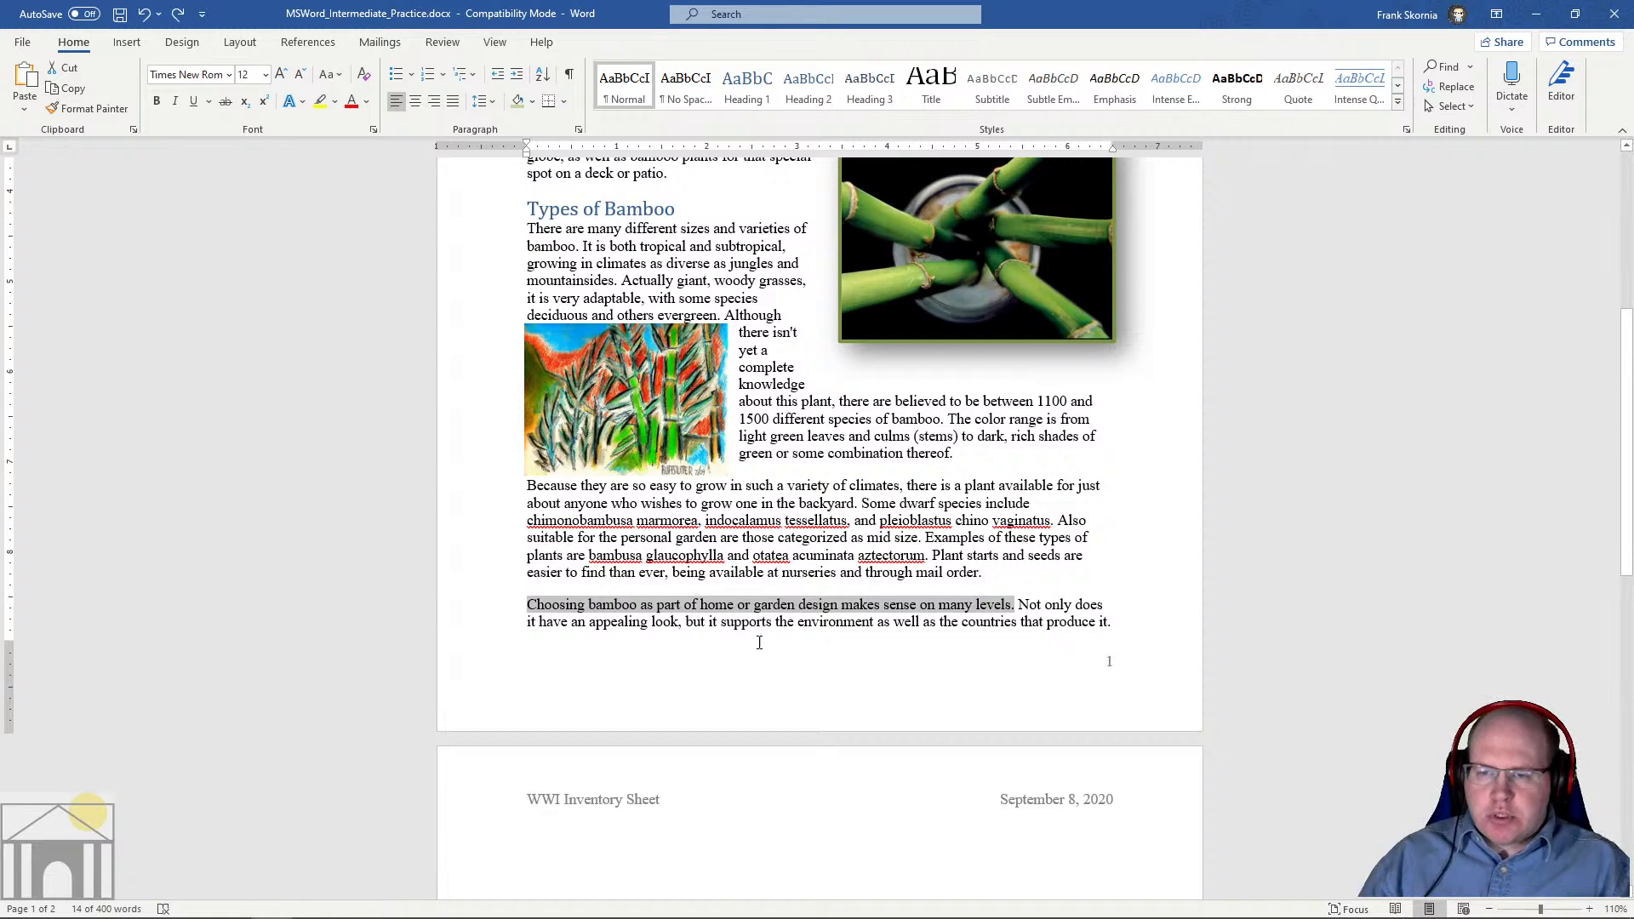
Apply the Quote style to the entire closing paragraph starting with "Choosing bamboo as part of home or garden design"
click(773, 622)
drag(1111, 619, 511, 607)
click(1298, 85)
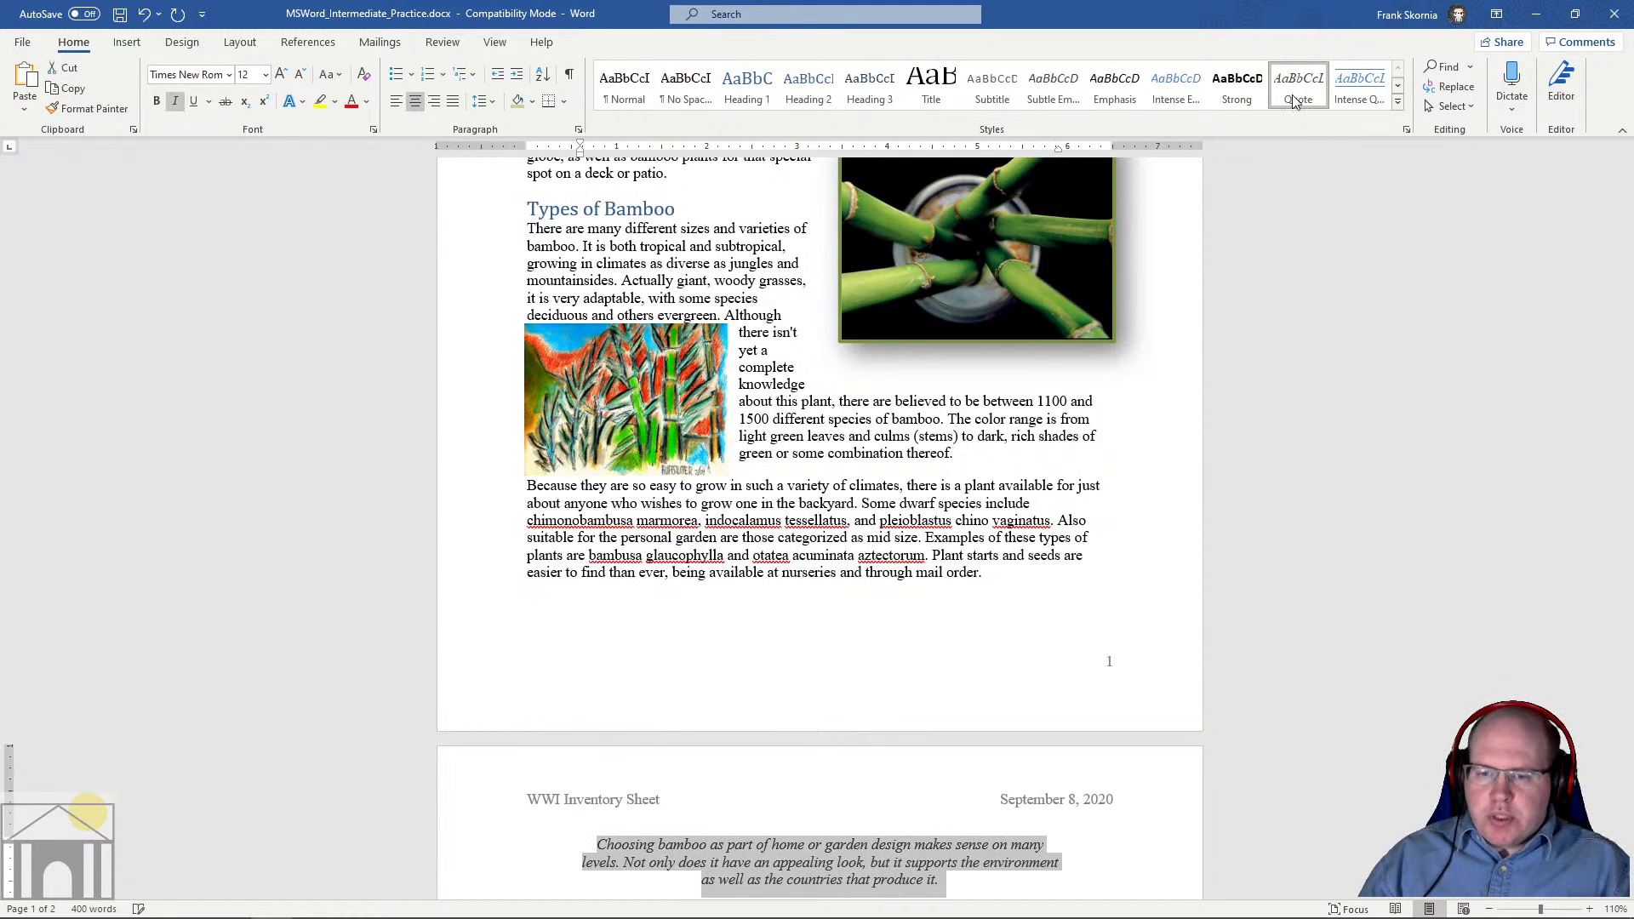
scroll(769, 697, down, 3)
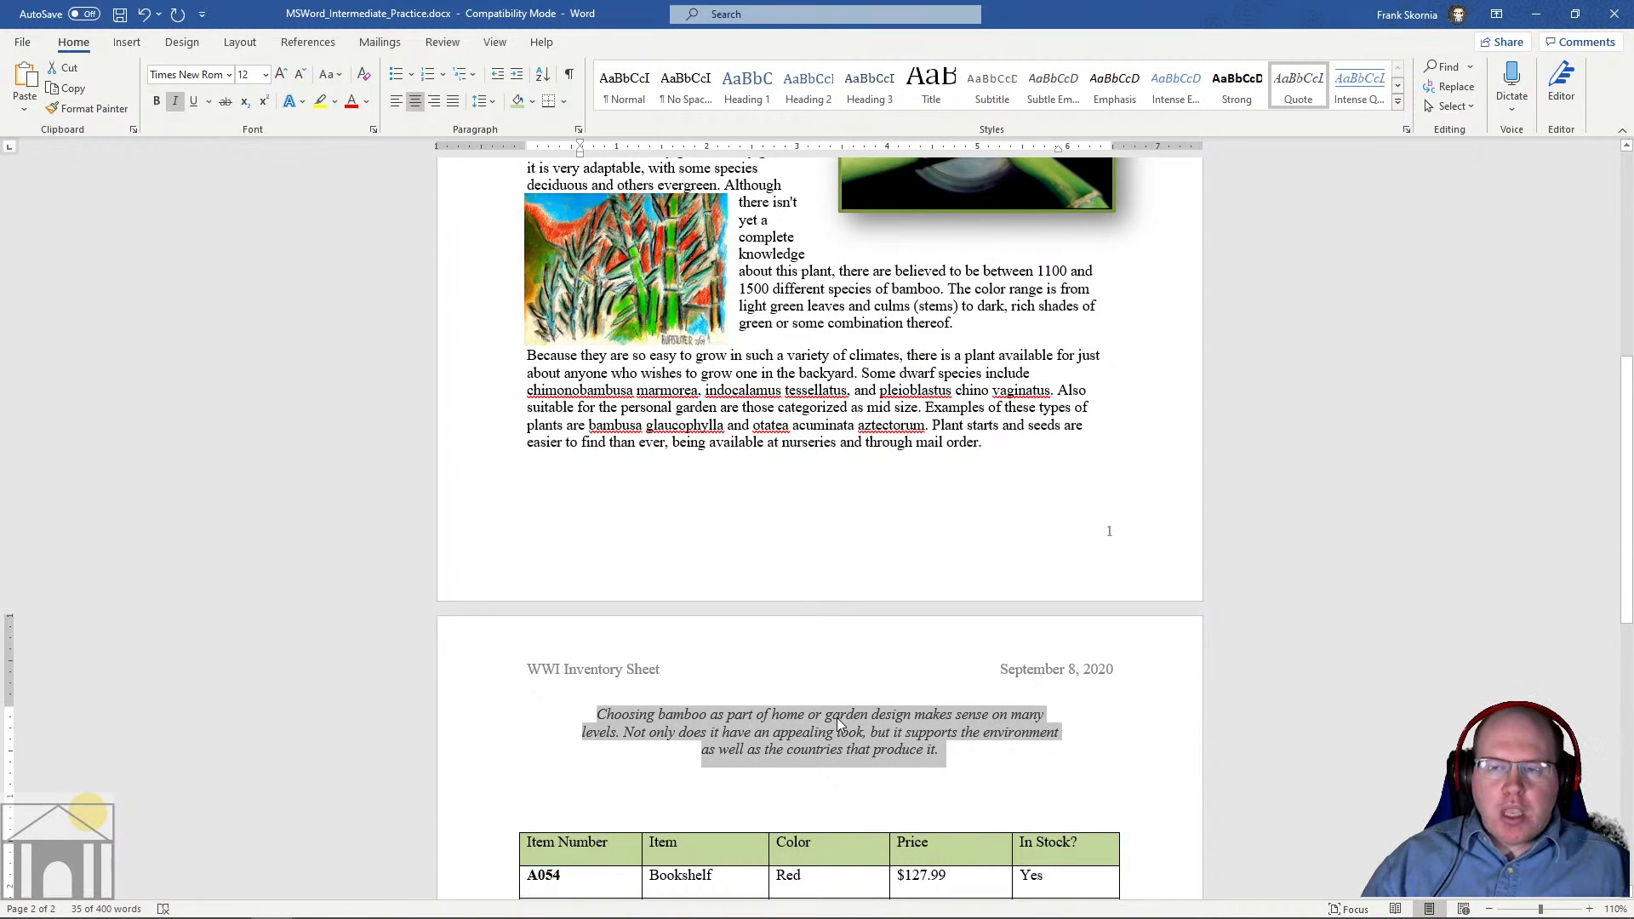
click(889, 686)
Review the styled first page and look through the full gallery of available styles
scroll(868, 681, up, 10)
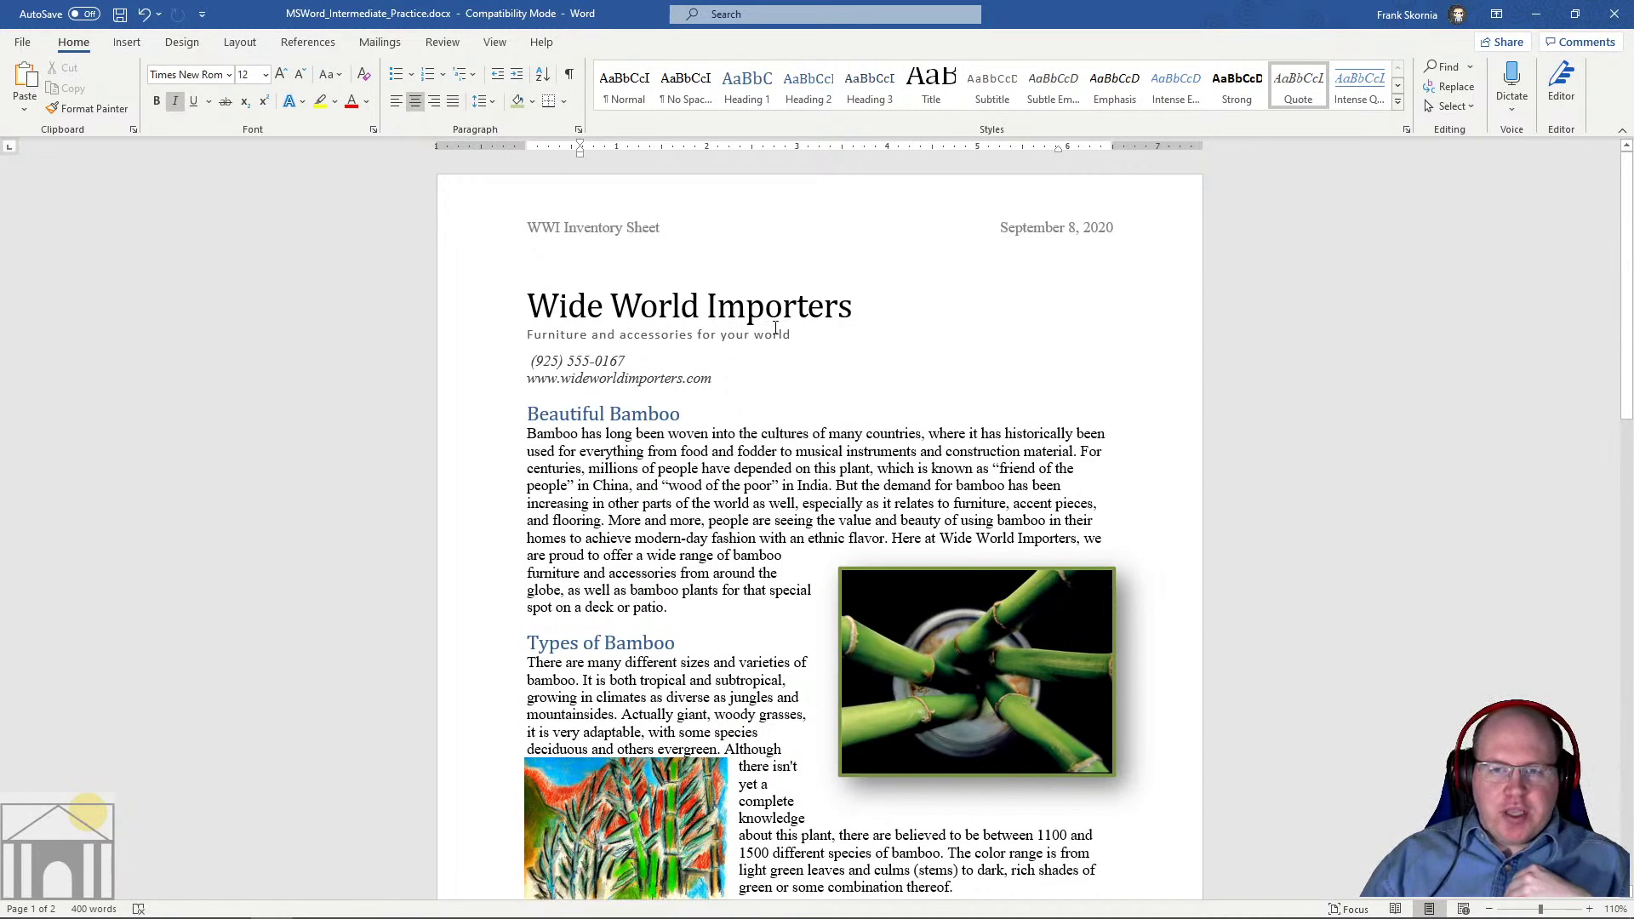
scroll(502, 482, down, 4)
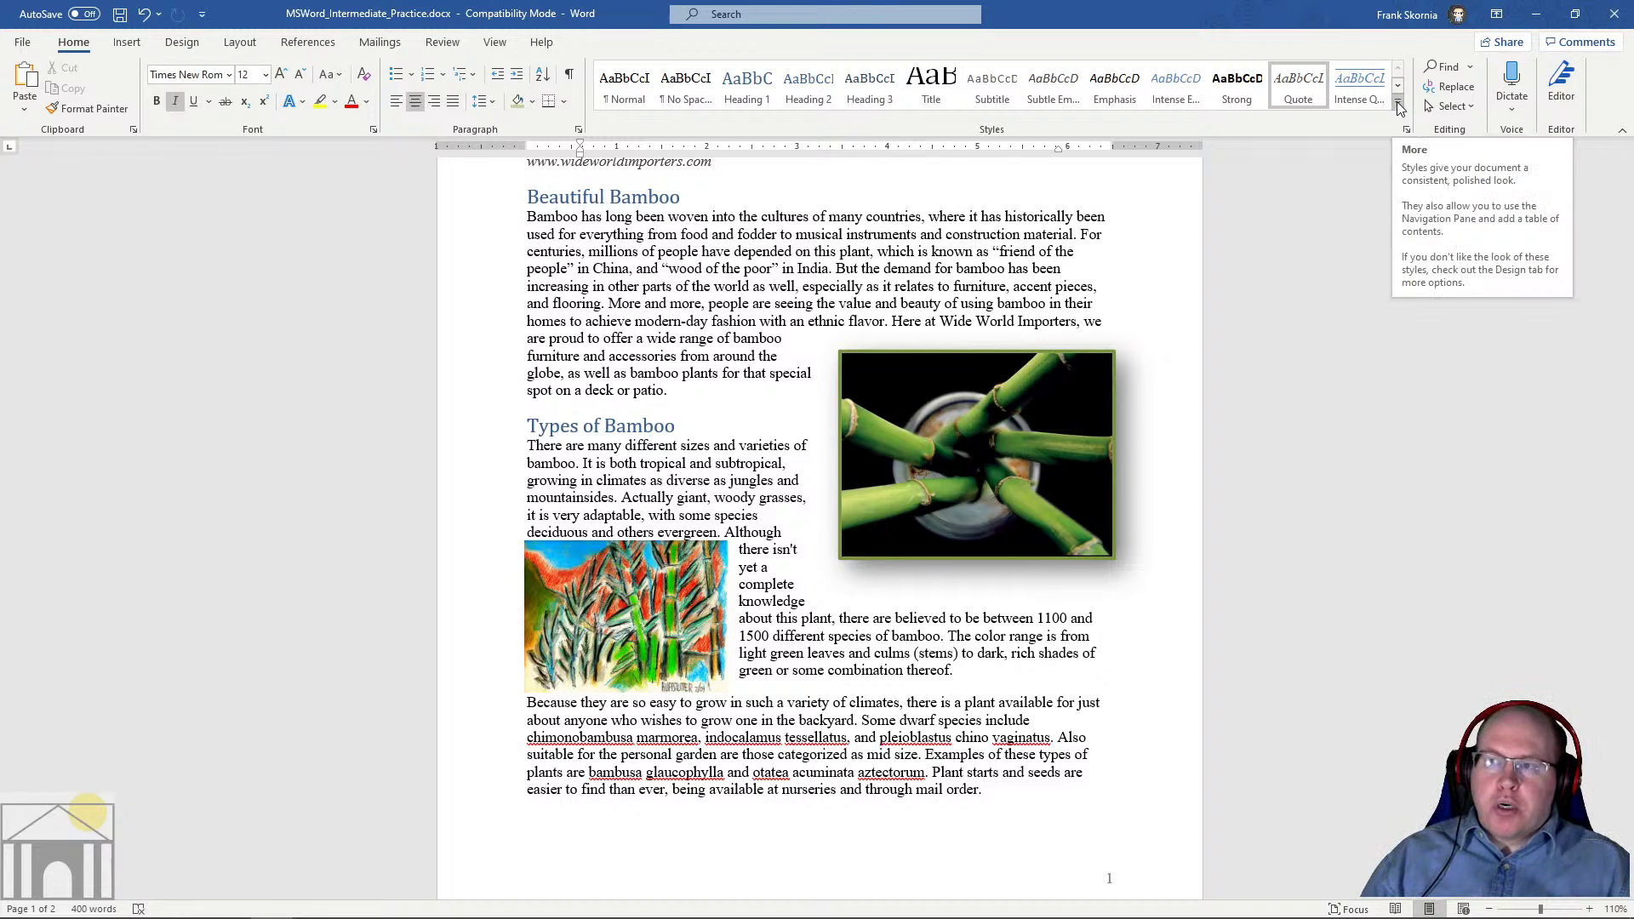
click(1398, 104)
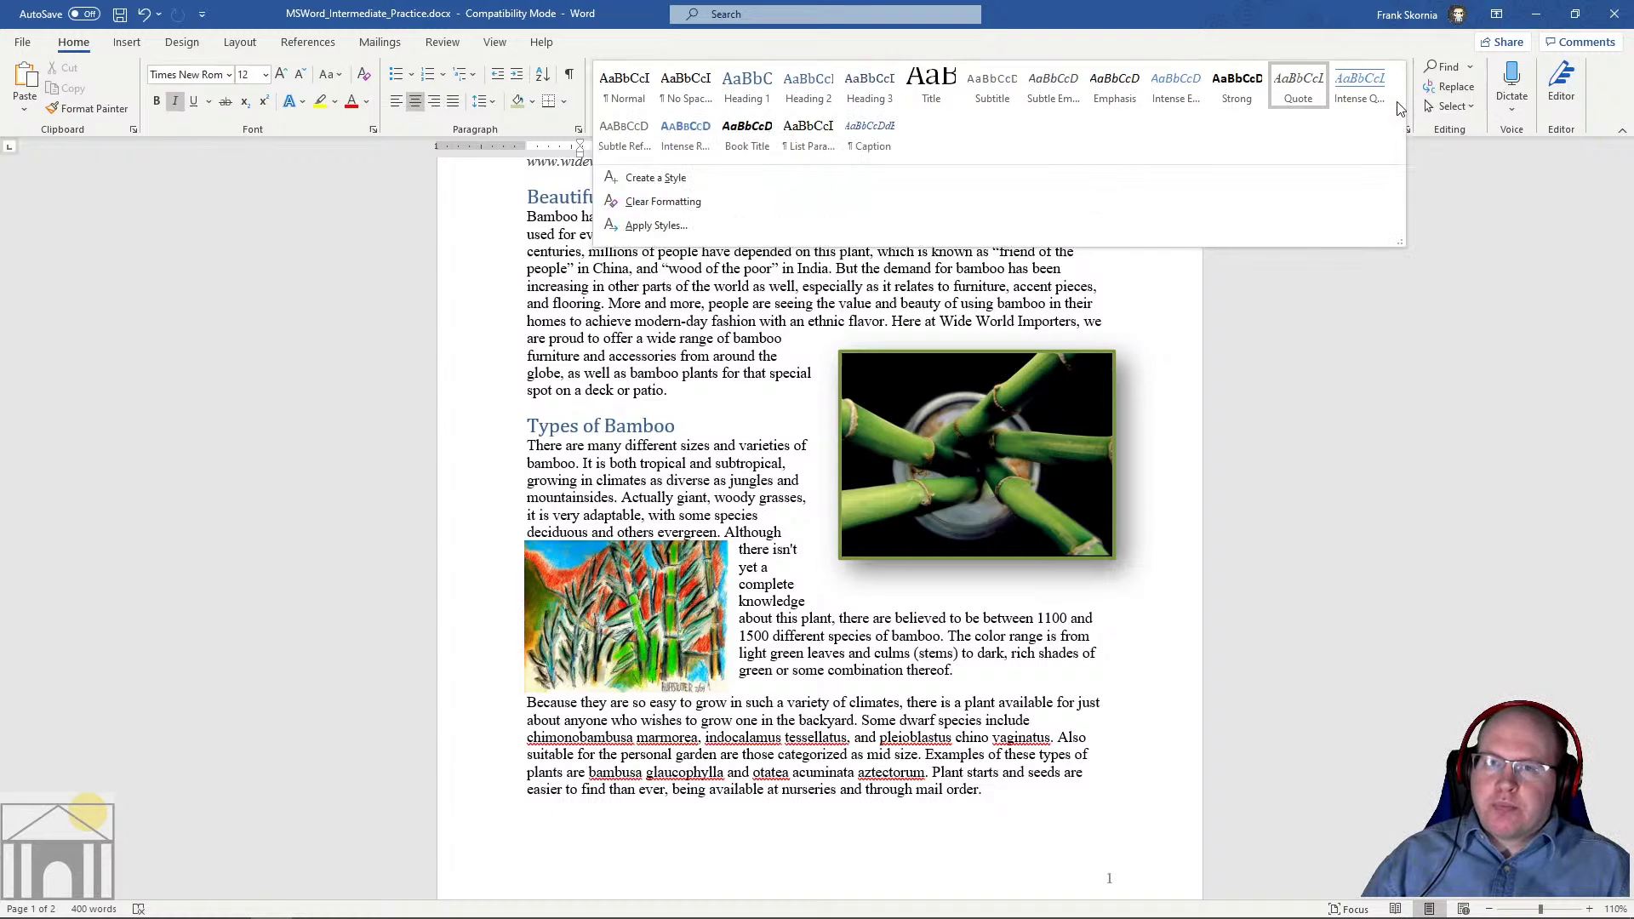
click(1413, 330)
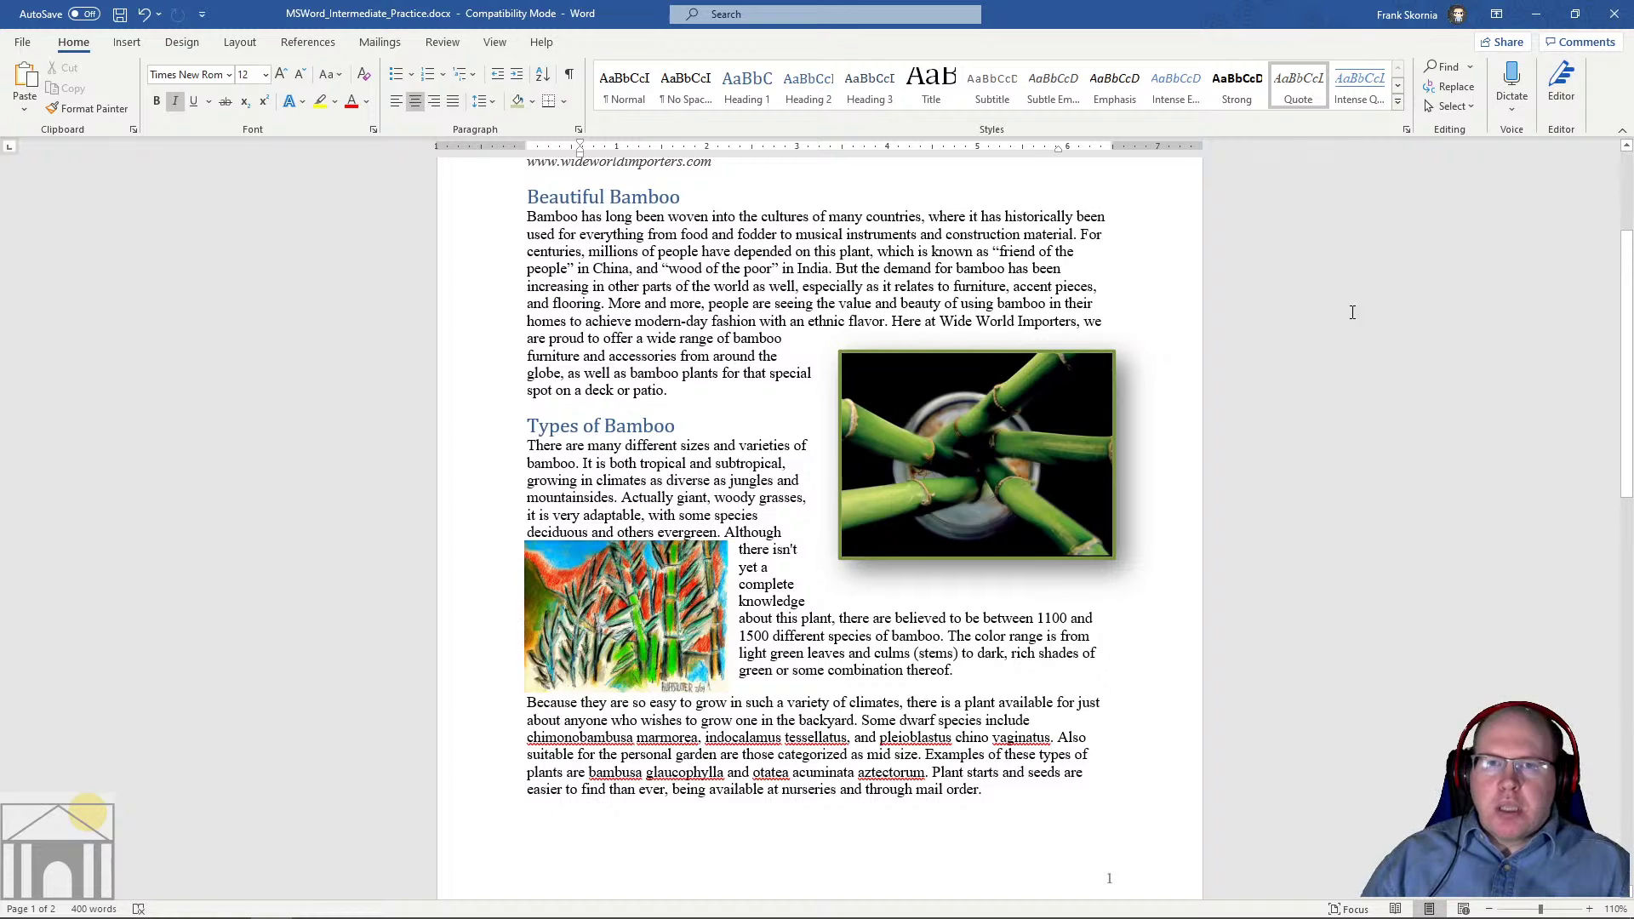
Preview the built-in style sets on the document without applying one
click(182, 43)
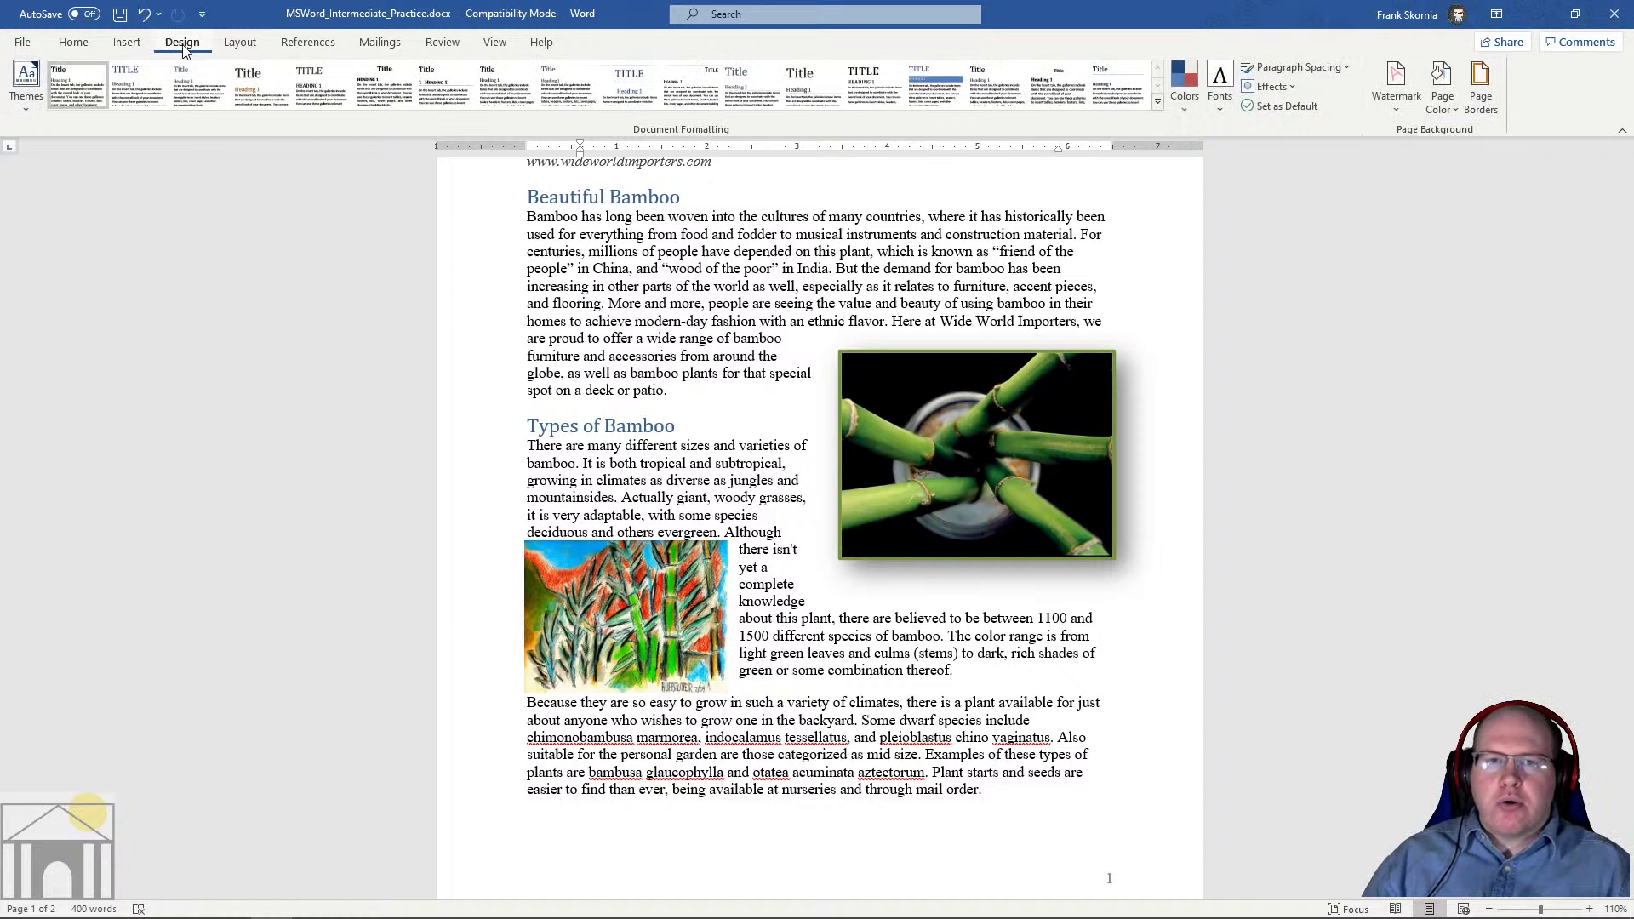
click(24, 42)
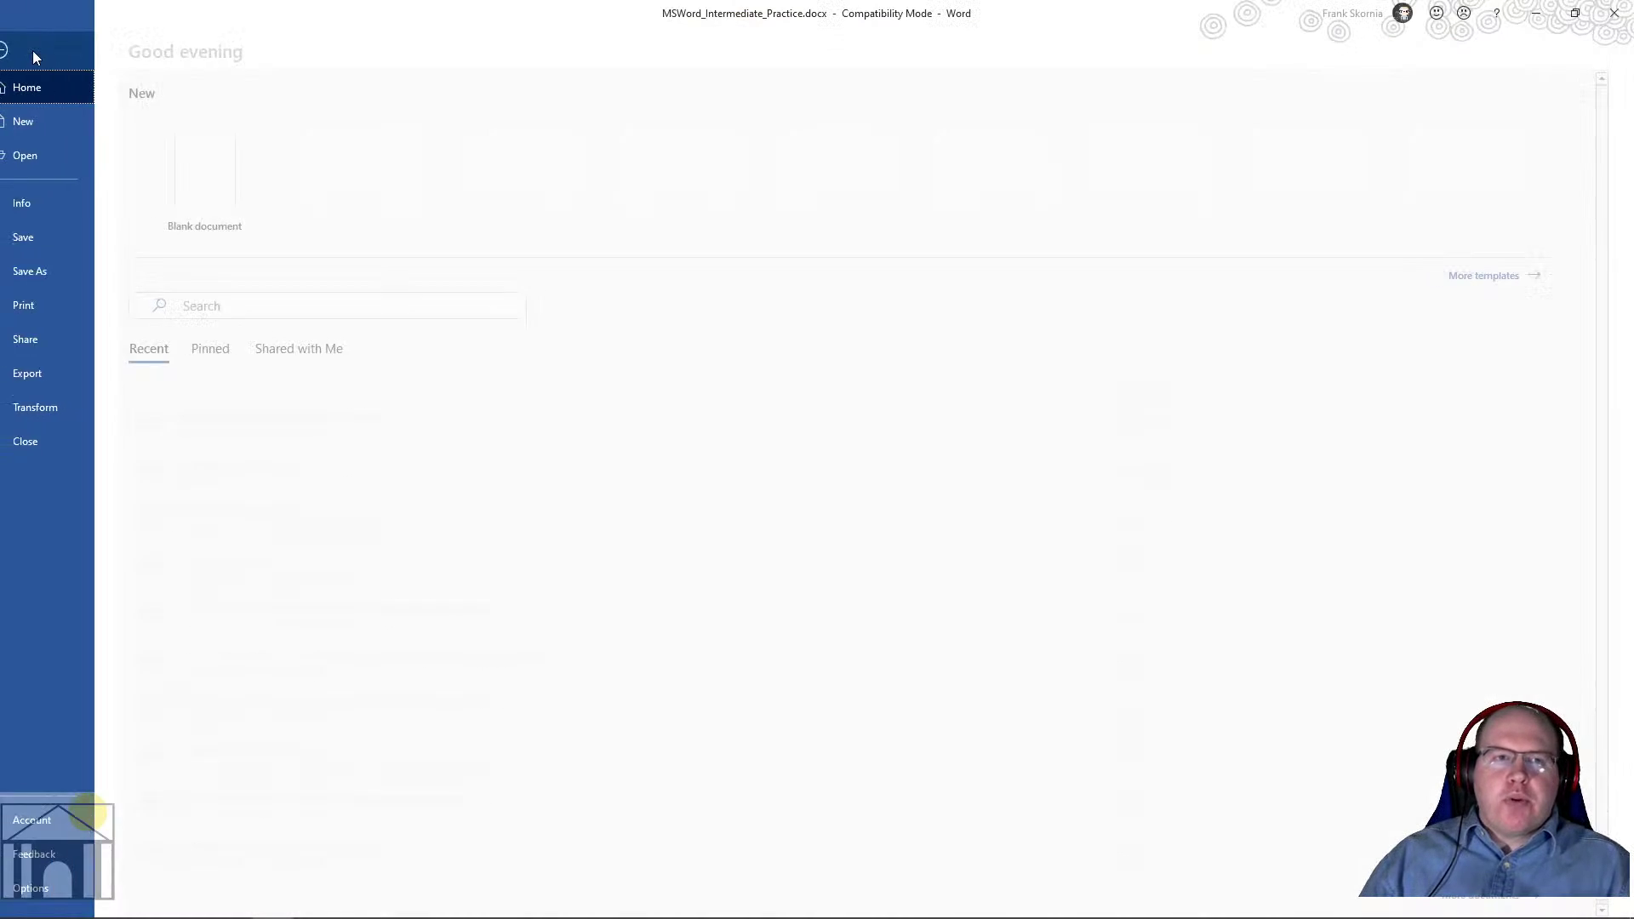
click(48, 53)
click(72, 47)
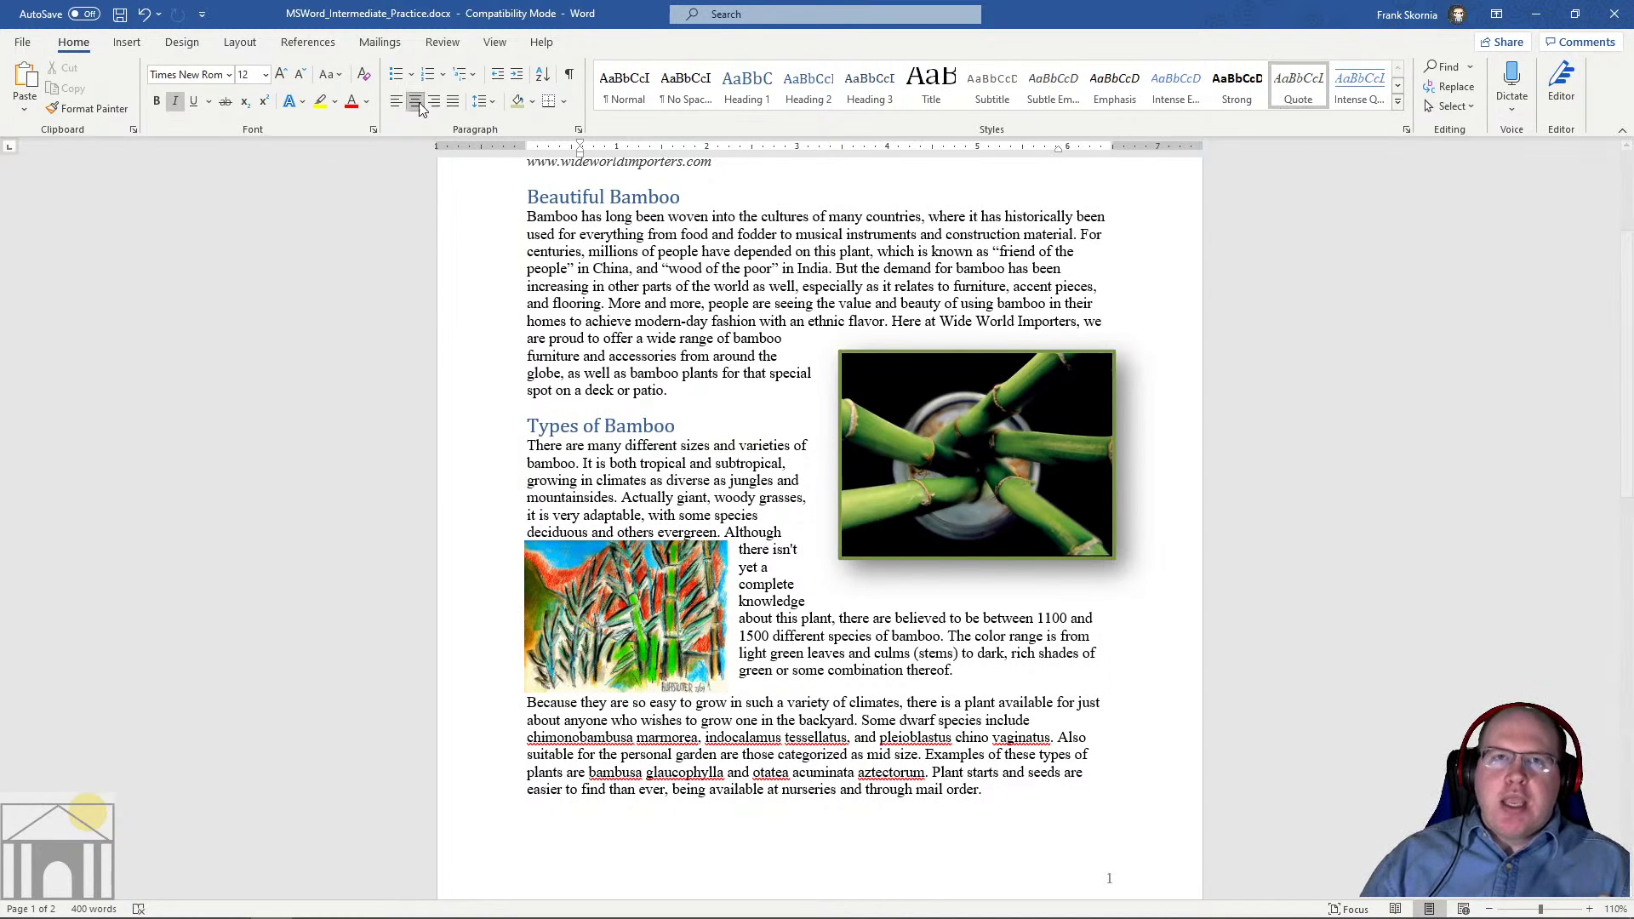
click(180, 50)
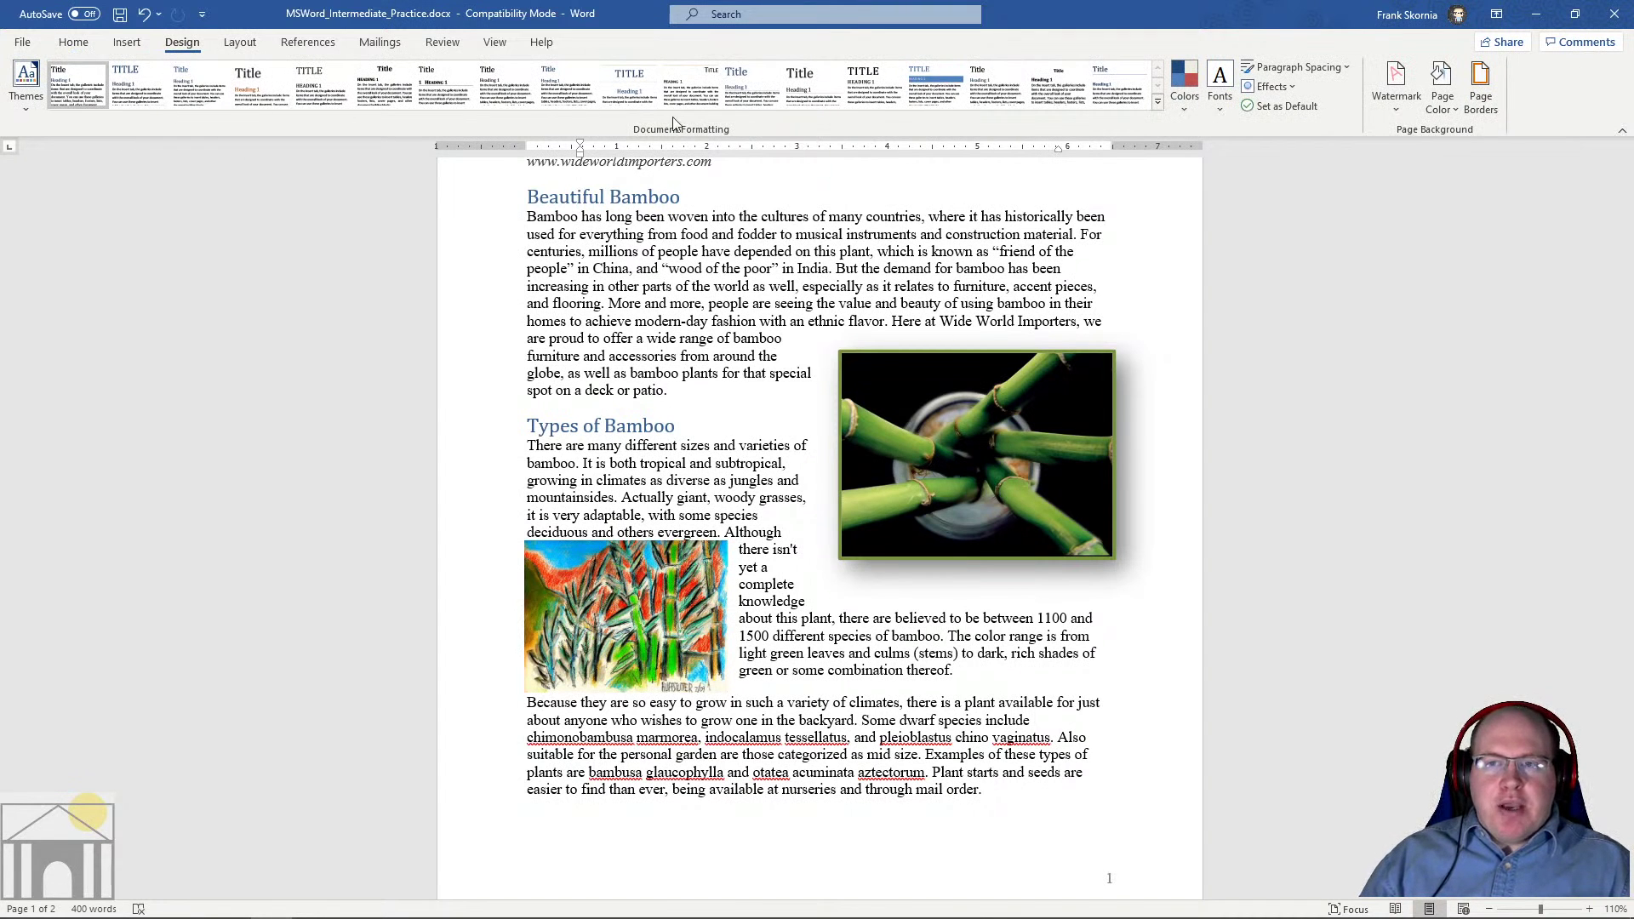
click(1159, 101)
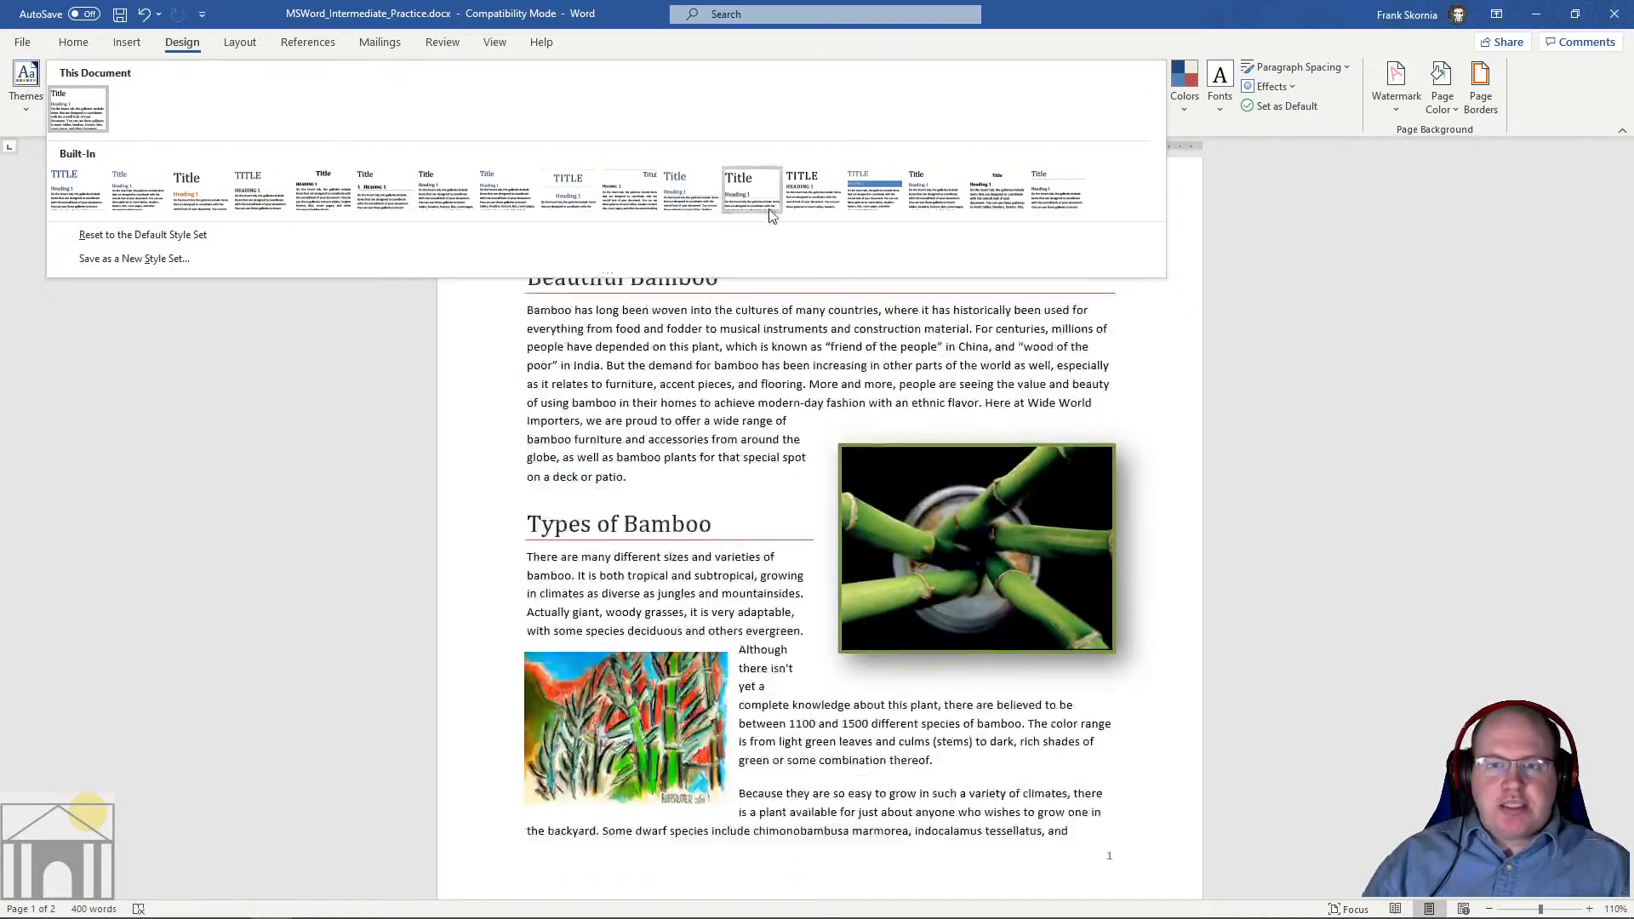
click(1289, 223)
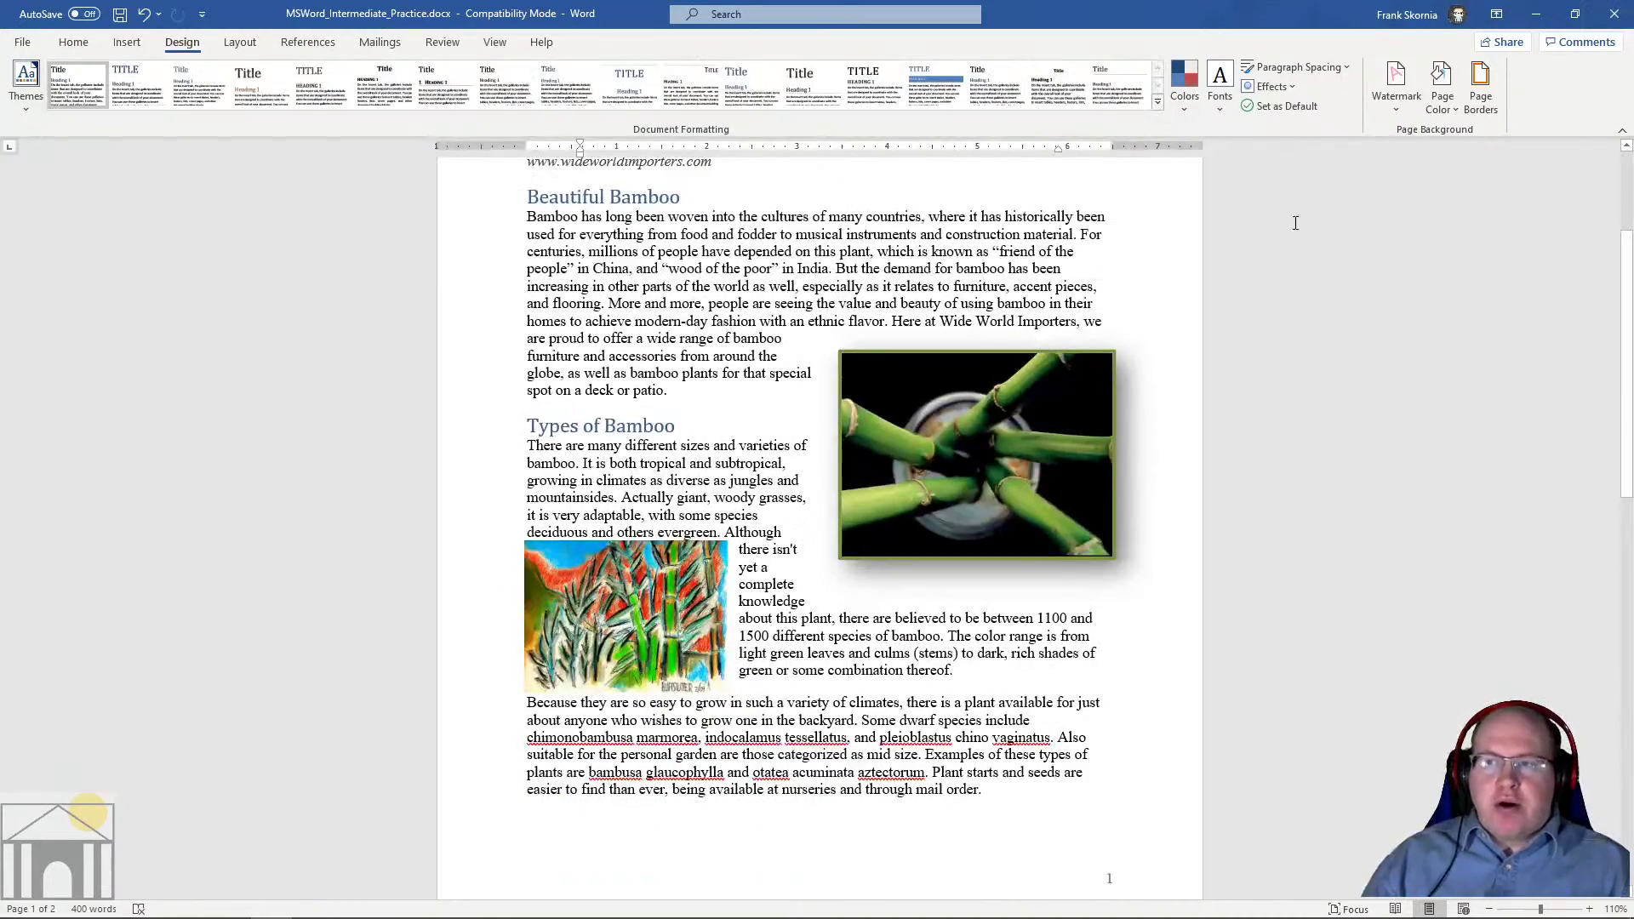
Browse the available document themes and compare them with the built-in style sets without choosing any
click(26, 101)
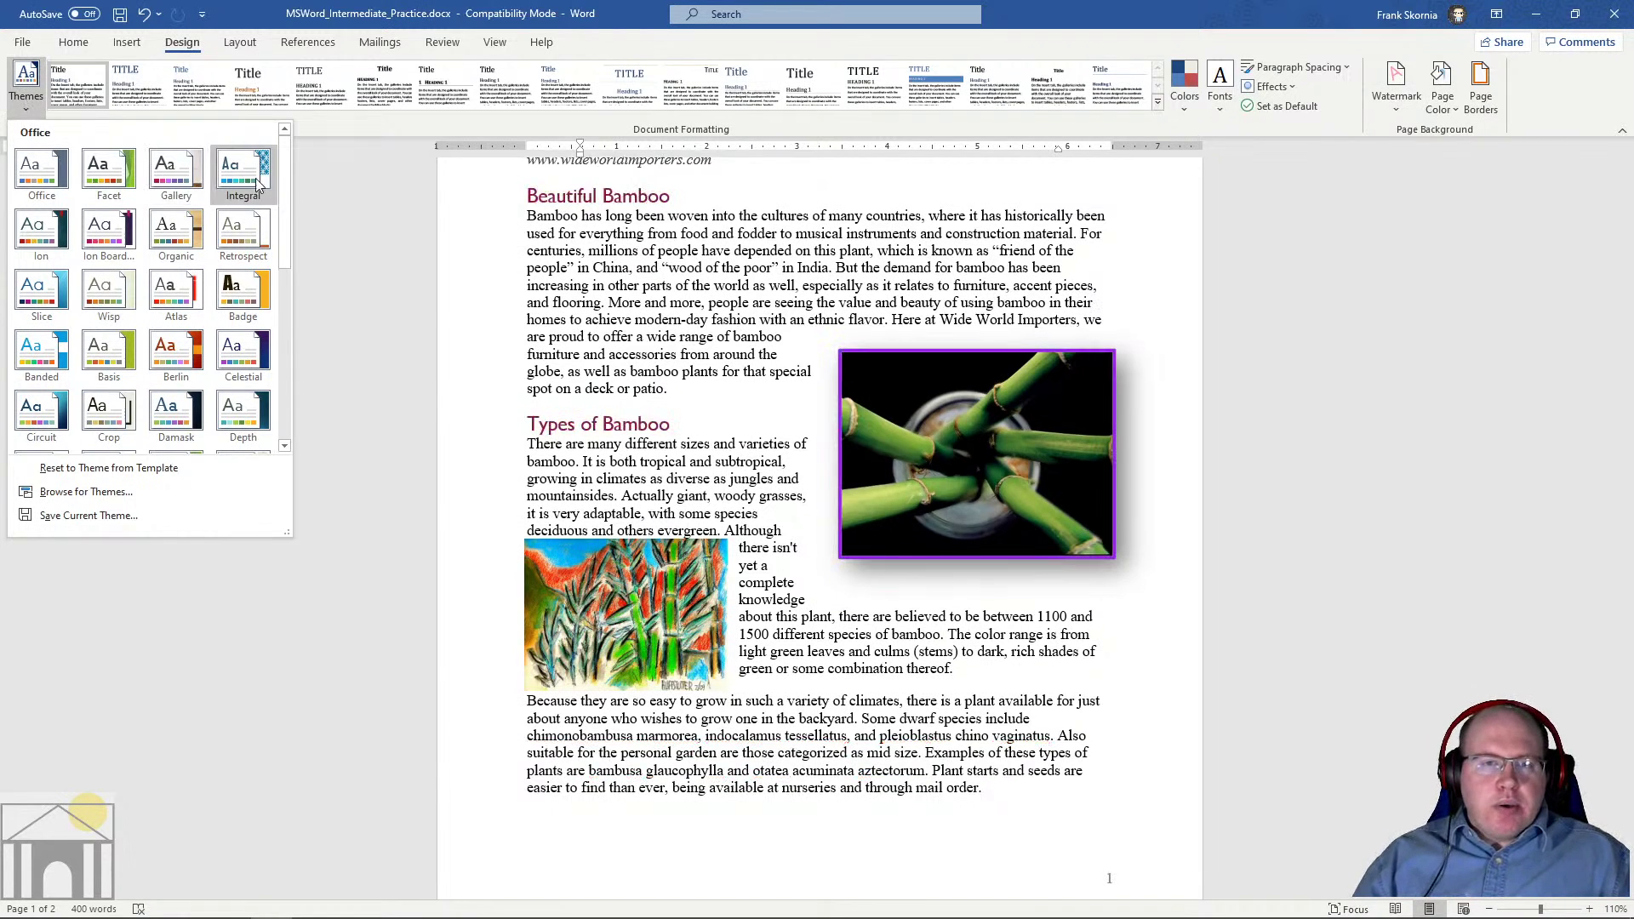
scroll(287, 251, down, 3)
drag(284, 245, 304, 122)
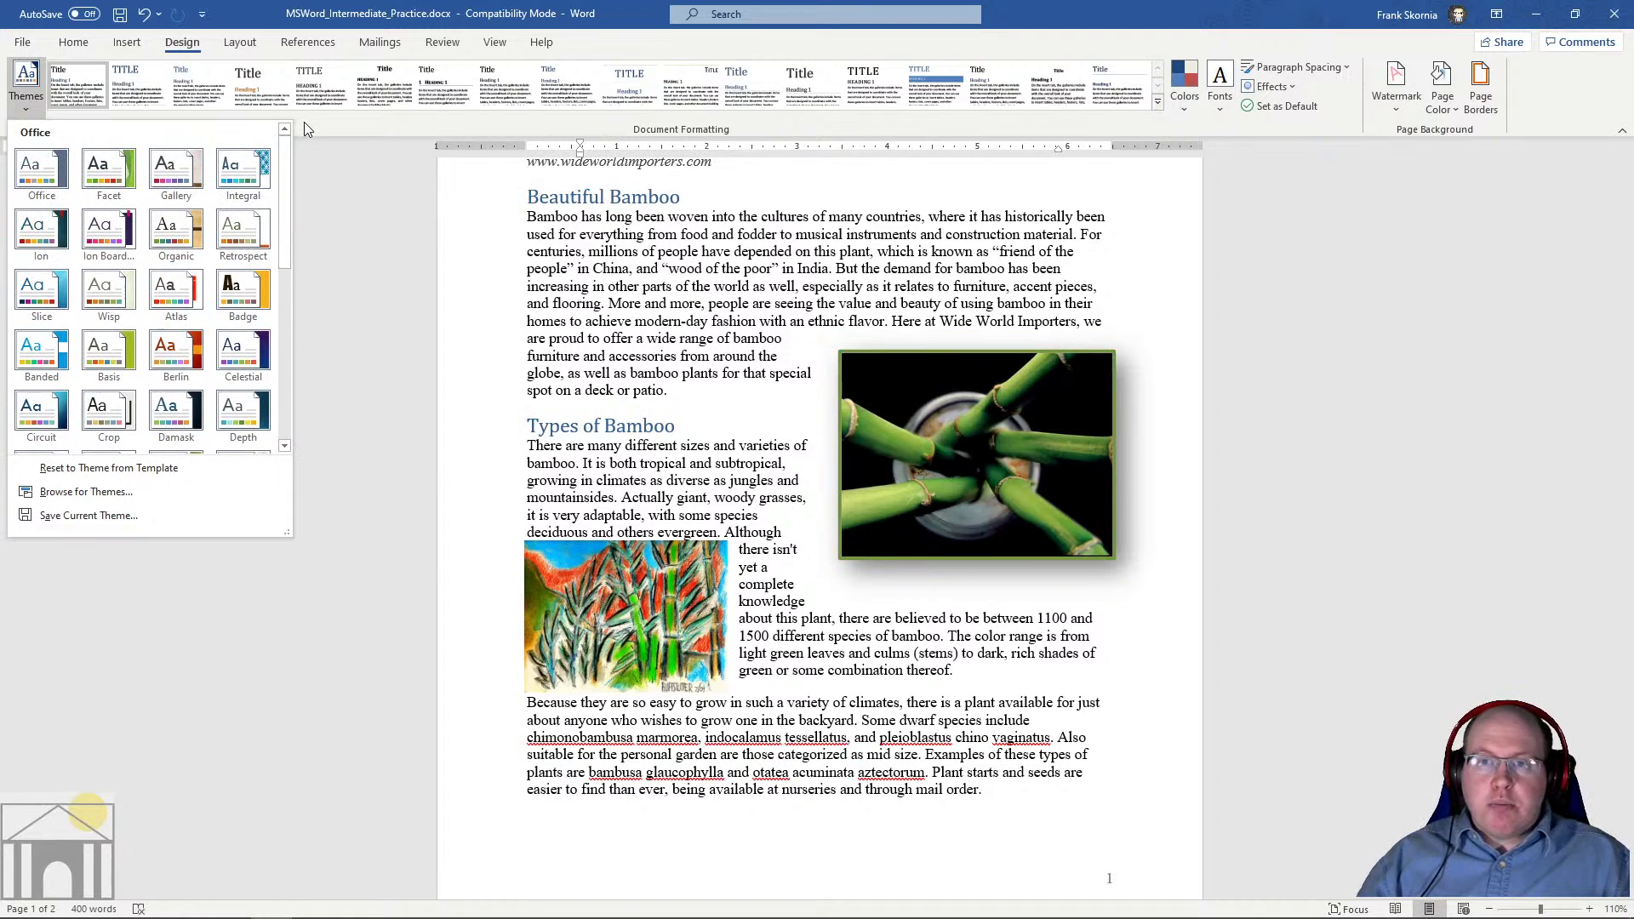
click(1159, 102)
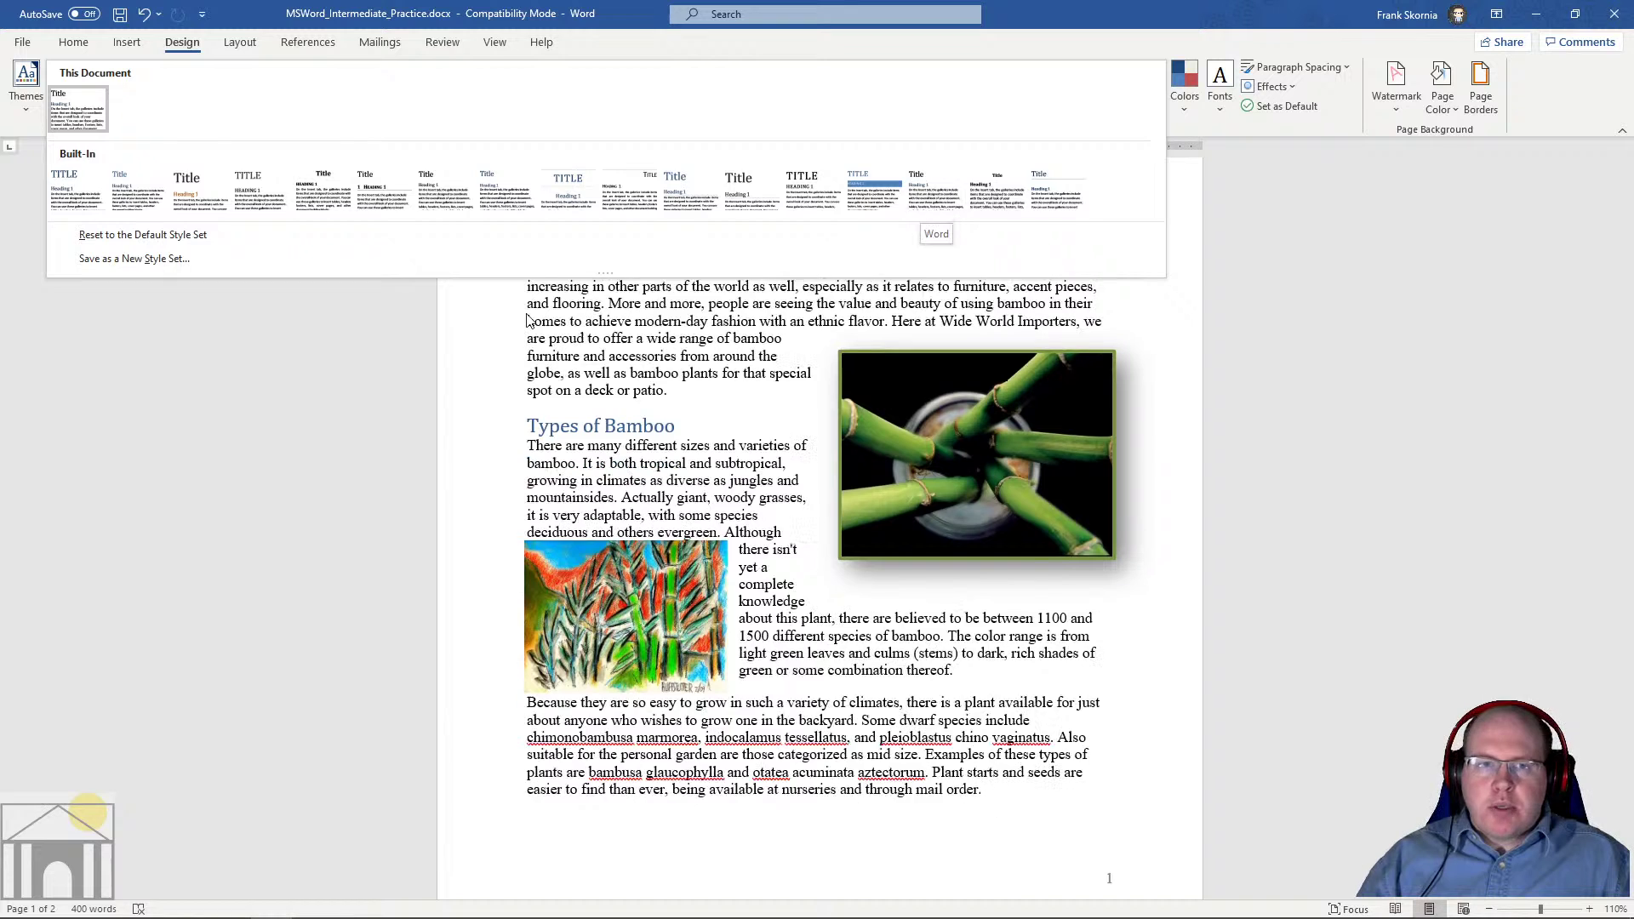
click(113, 519)
Try the Basis and Office themes on the document
click(26, 111)
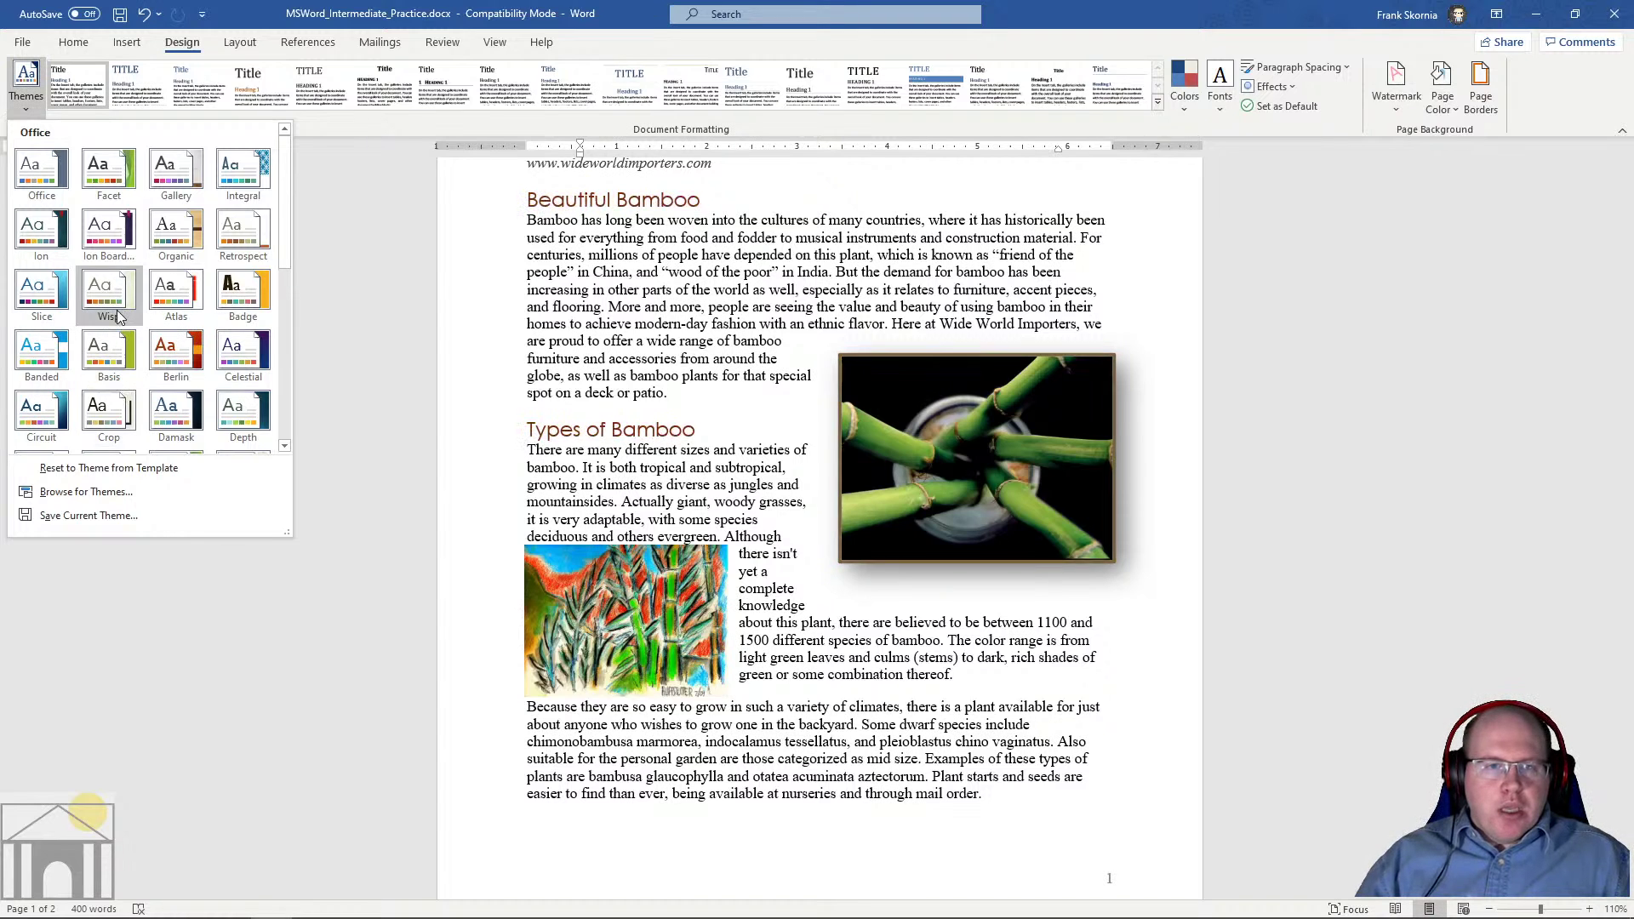
click(108, 358)
scroll(431, 457, up, 2)
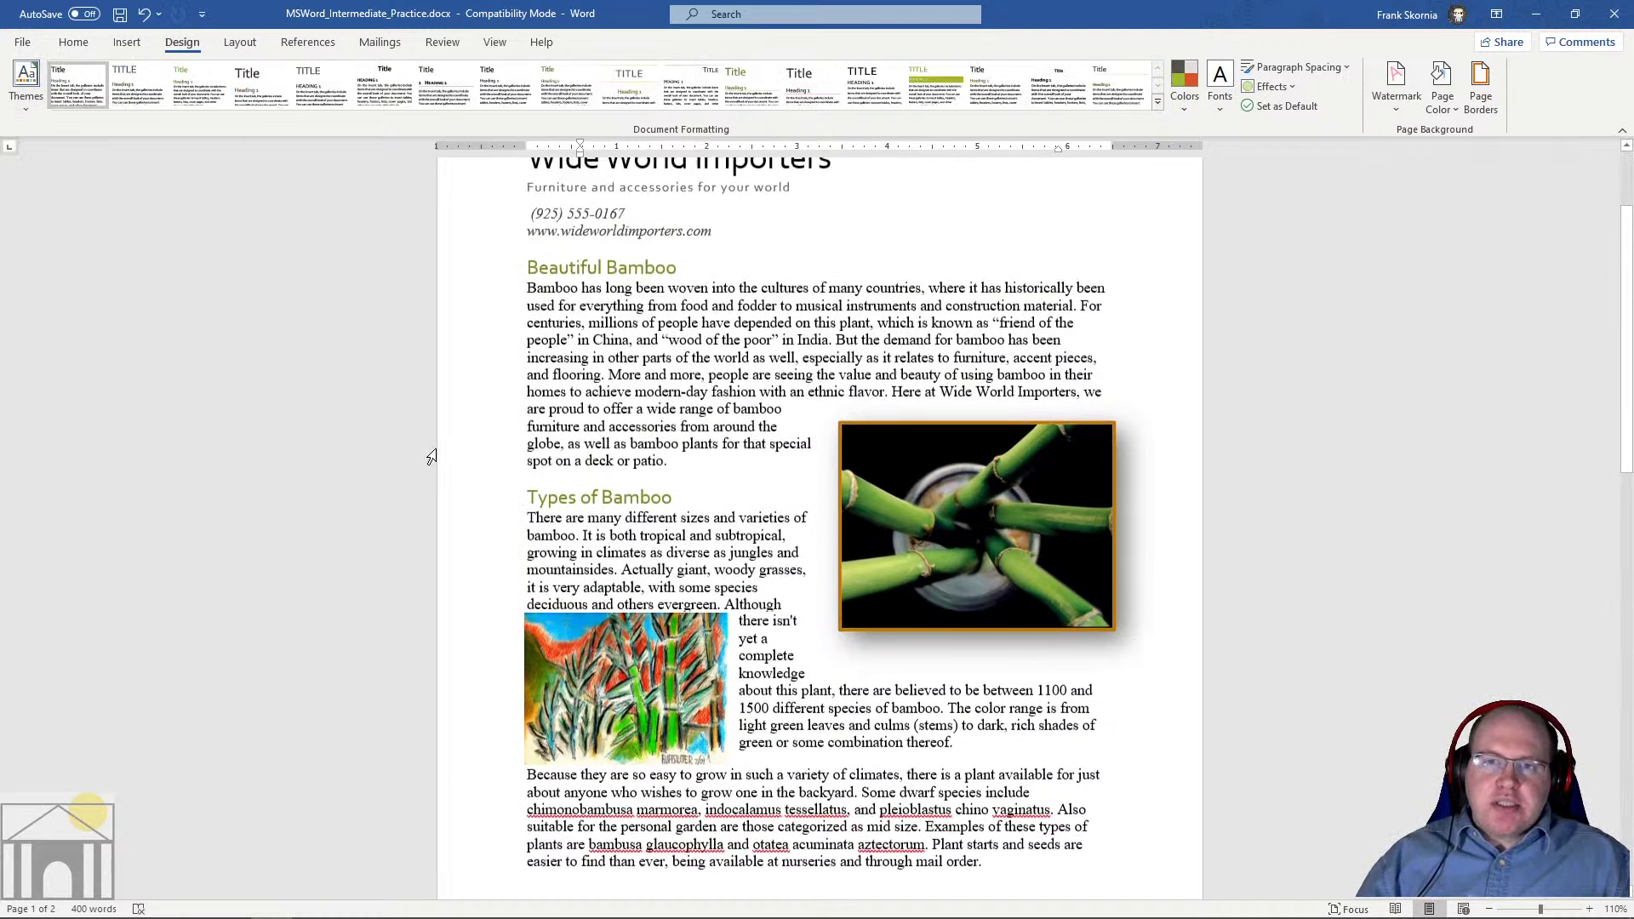
scroll(431, 457, up, 3)
click(34, 101)
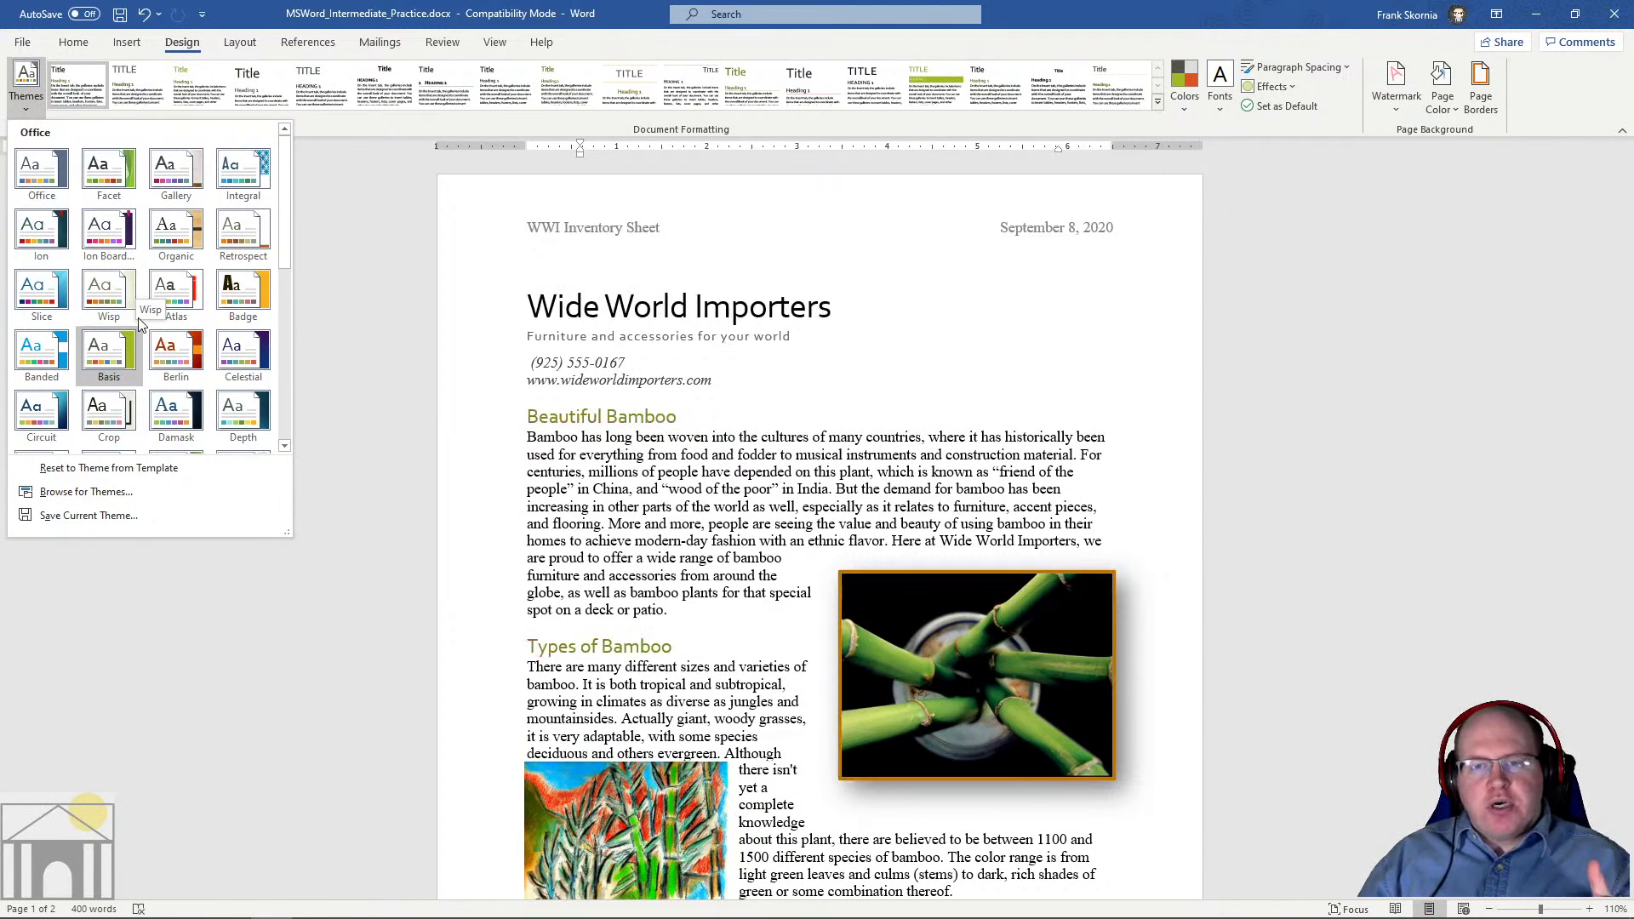
click(105, 349)
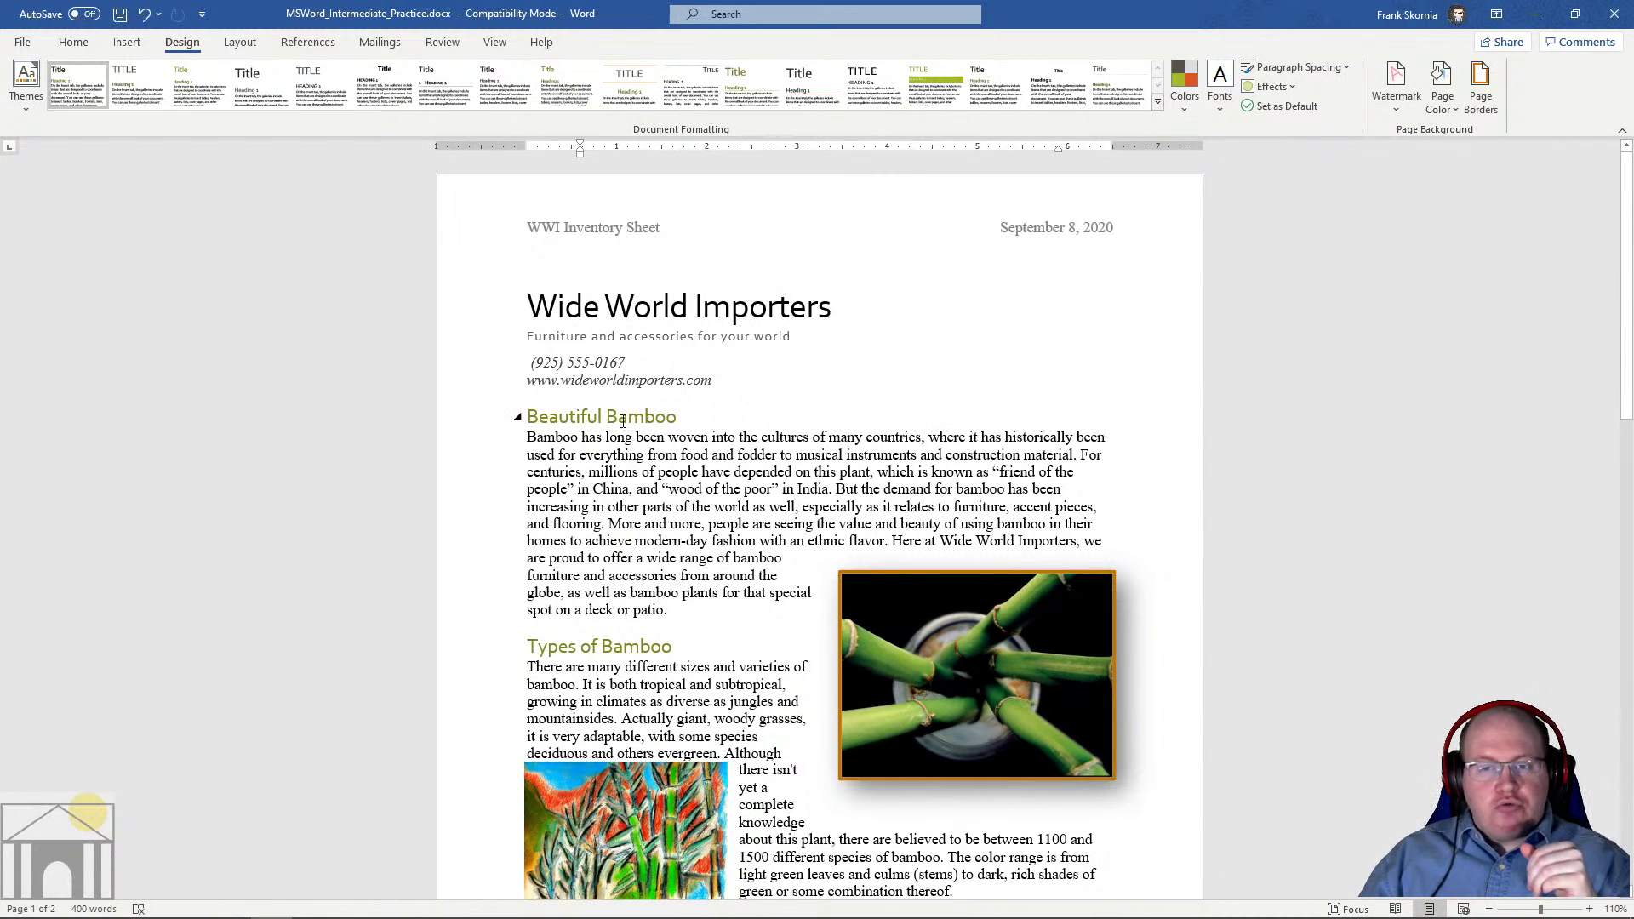
click(32, 109)
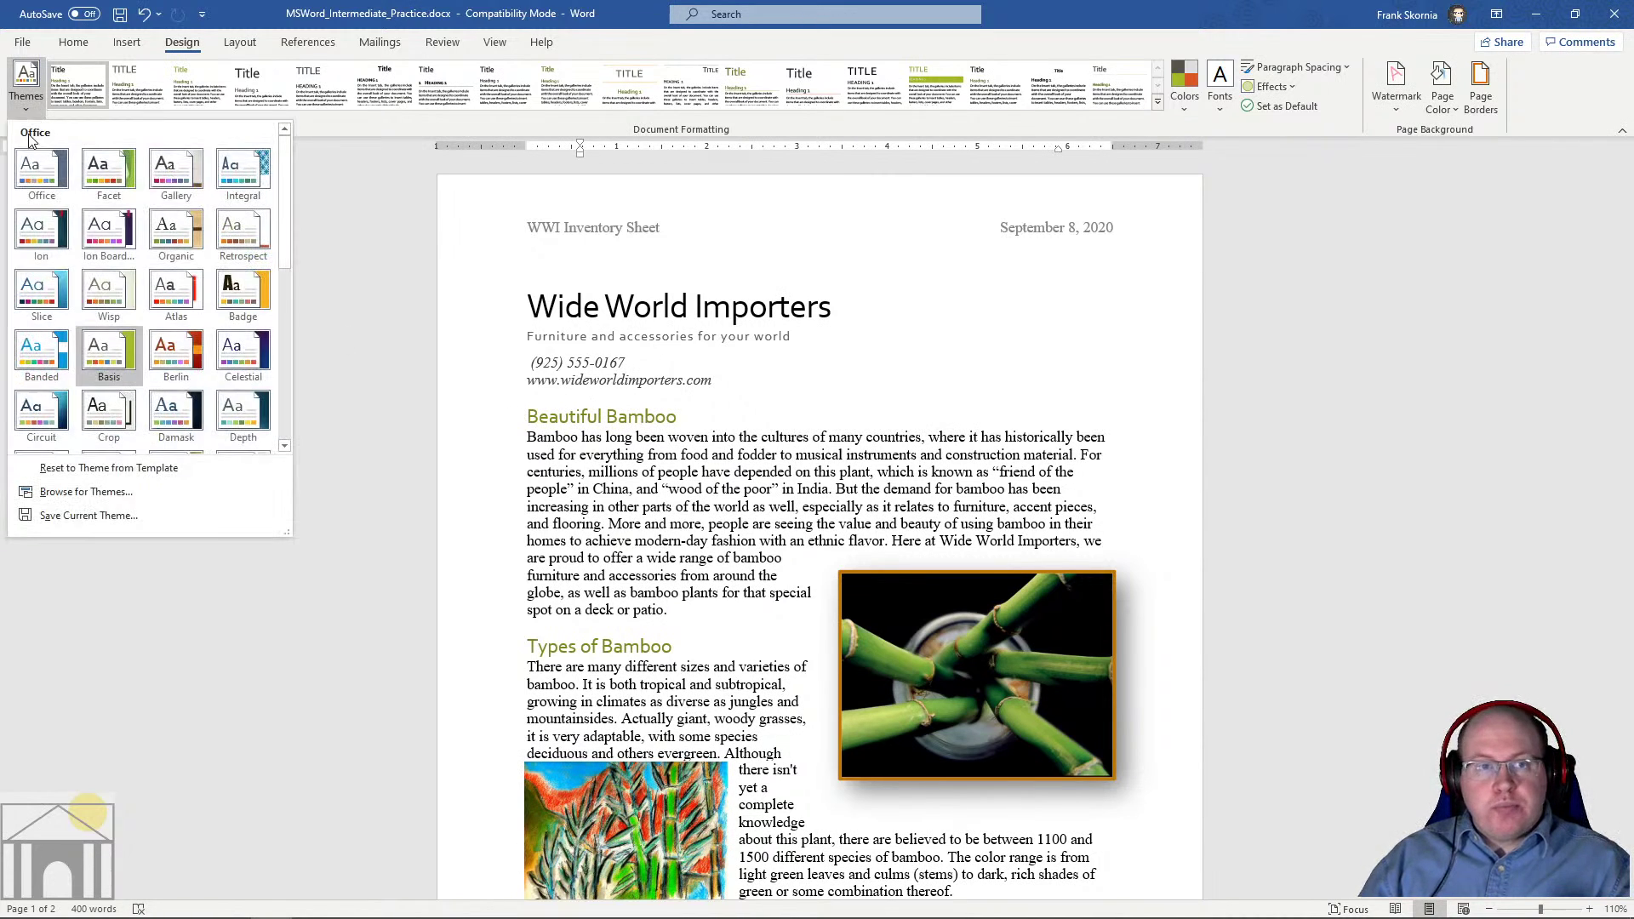
click(28, 165)
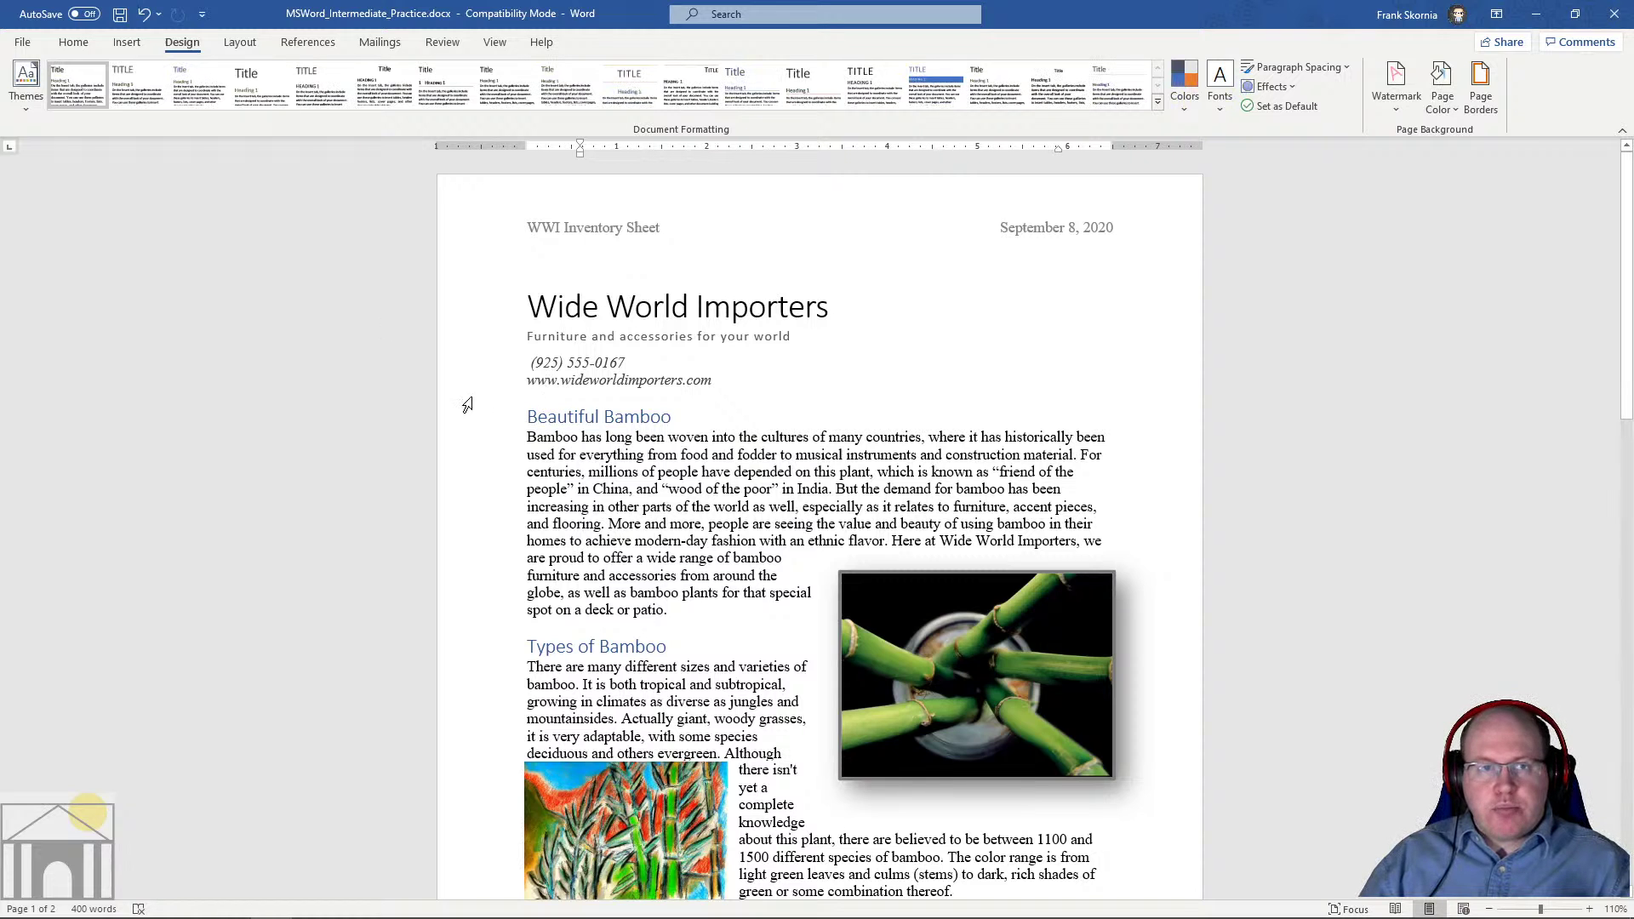
Apply the Organic theme to the document and review the headings, picture border, quote and inventory table
click(34, 99)
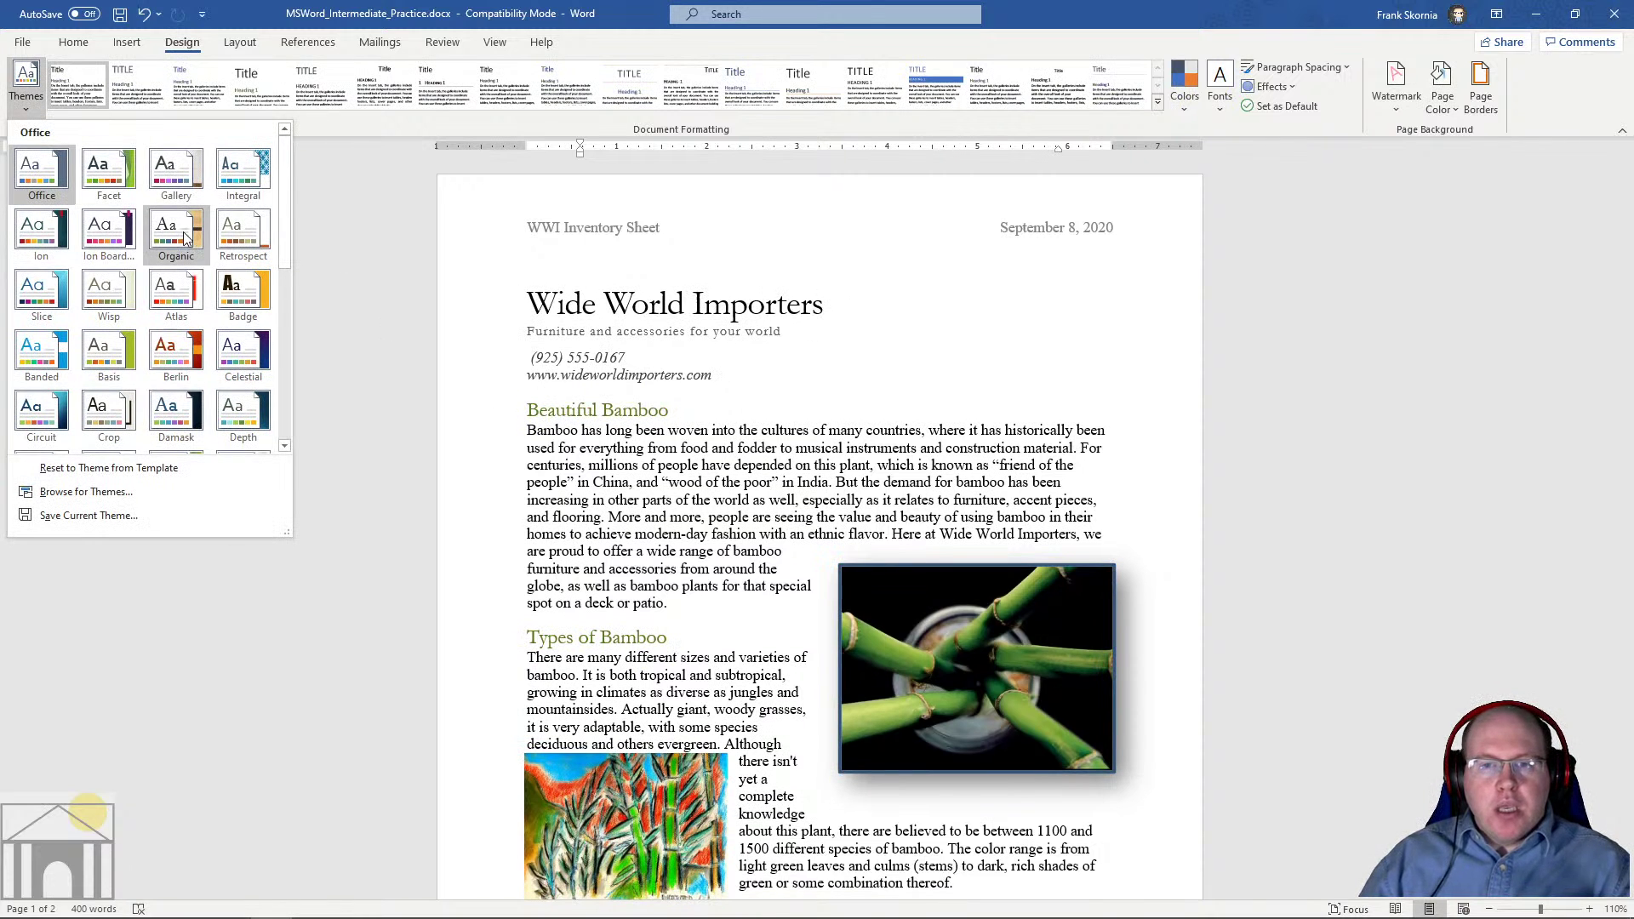
click(177, 237)
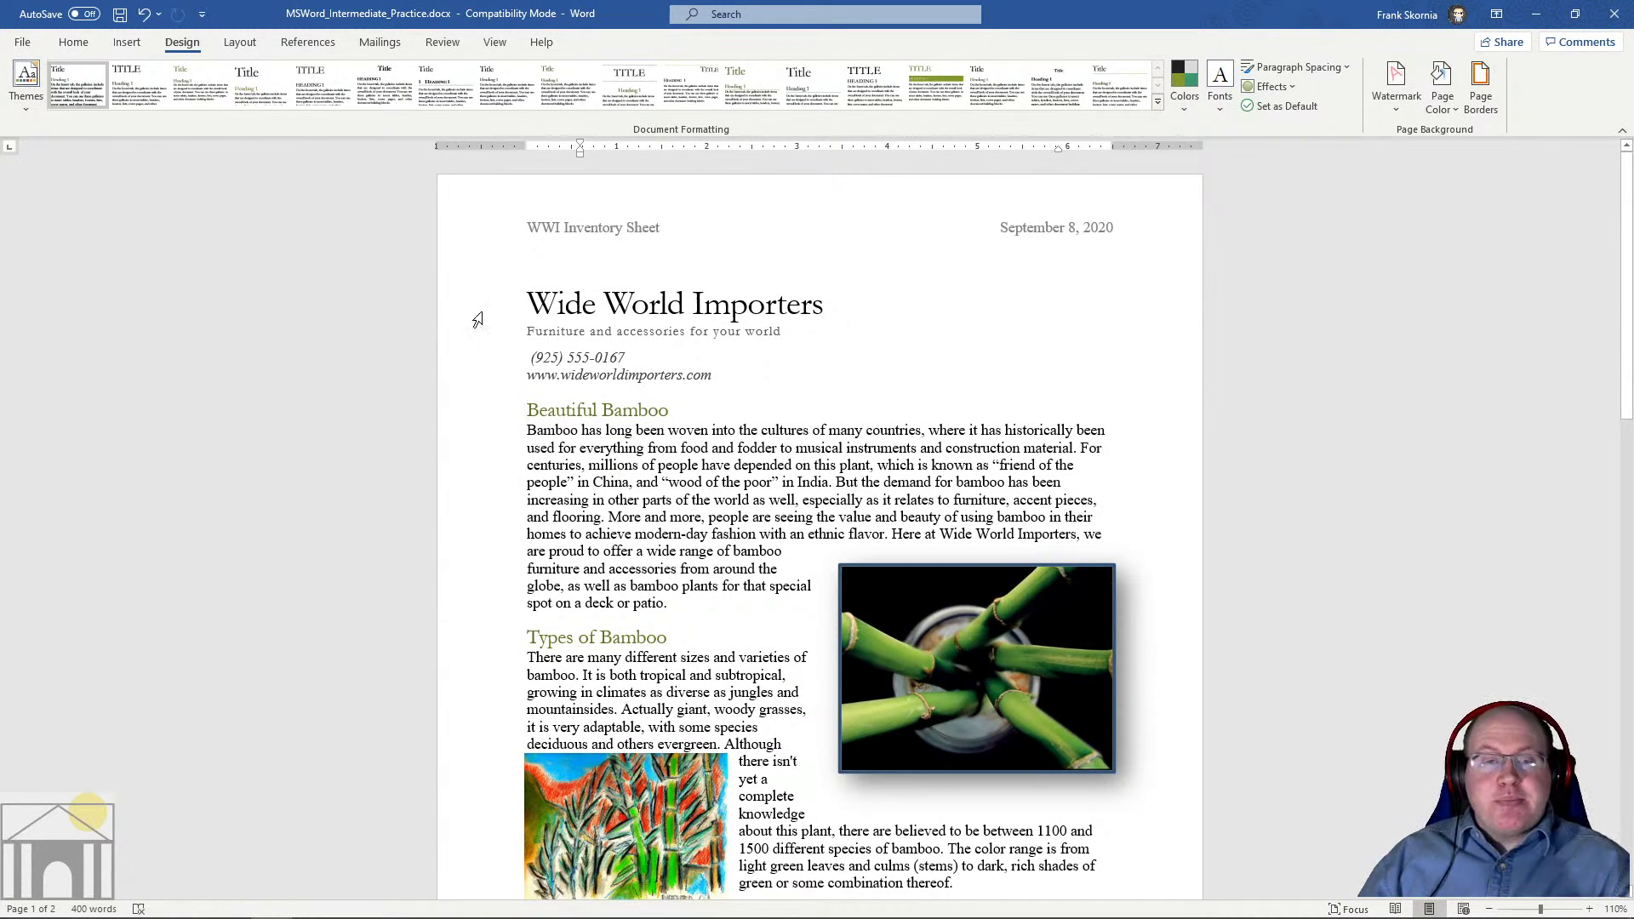
scroll(814, 316, down, 3)
scroll(814, 316, down, 15)
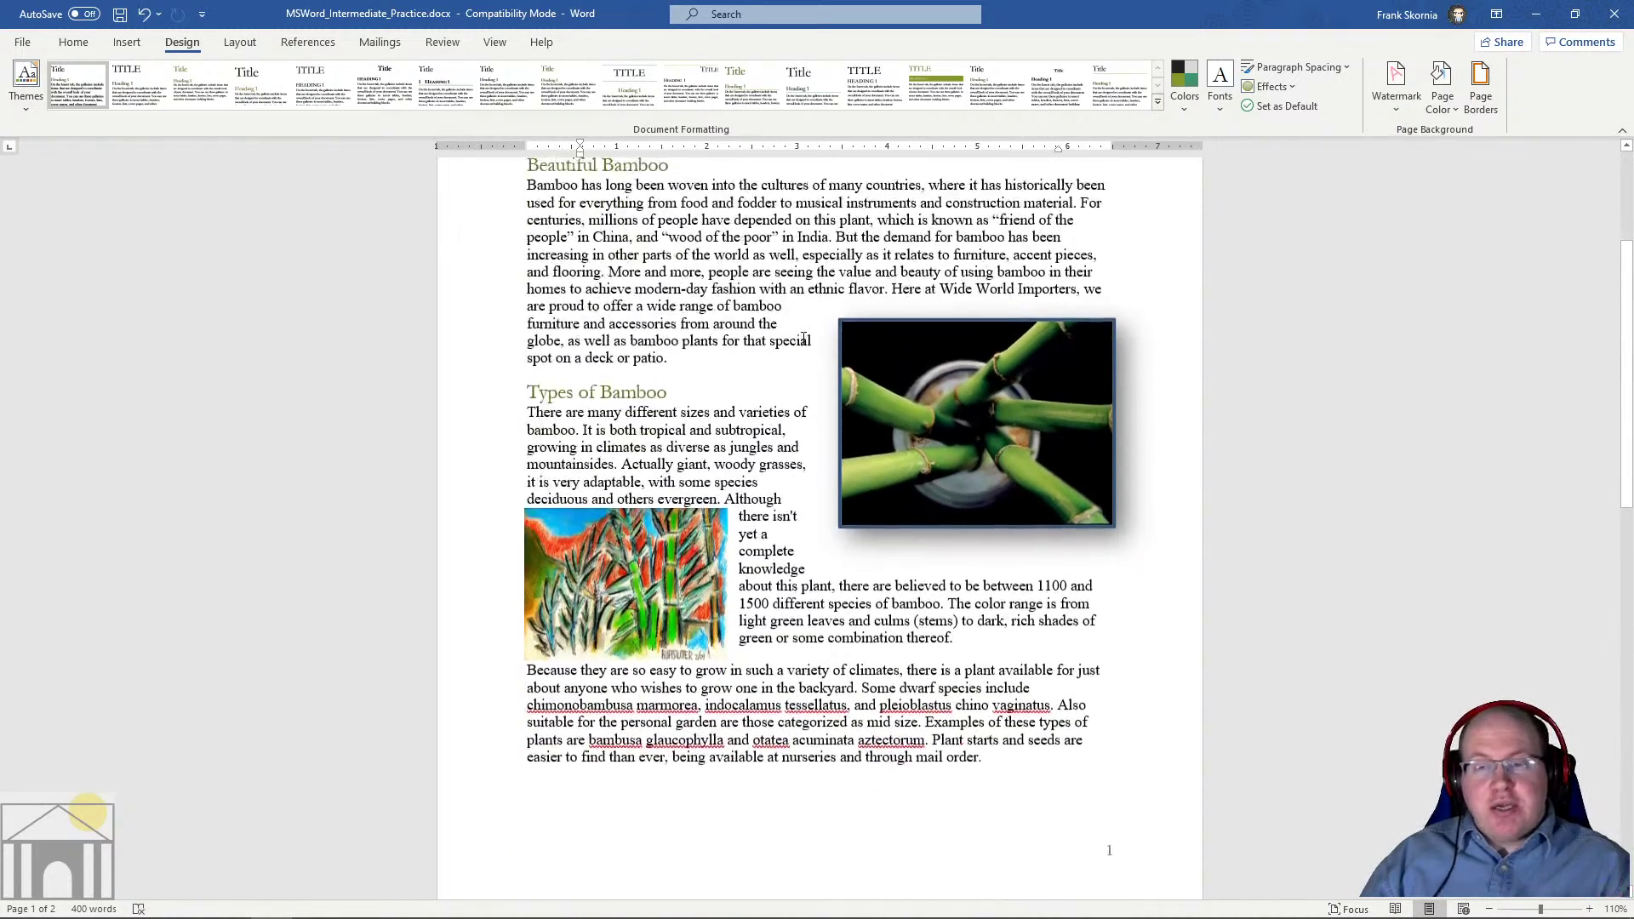
scroll(787, 392, down, 4)
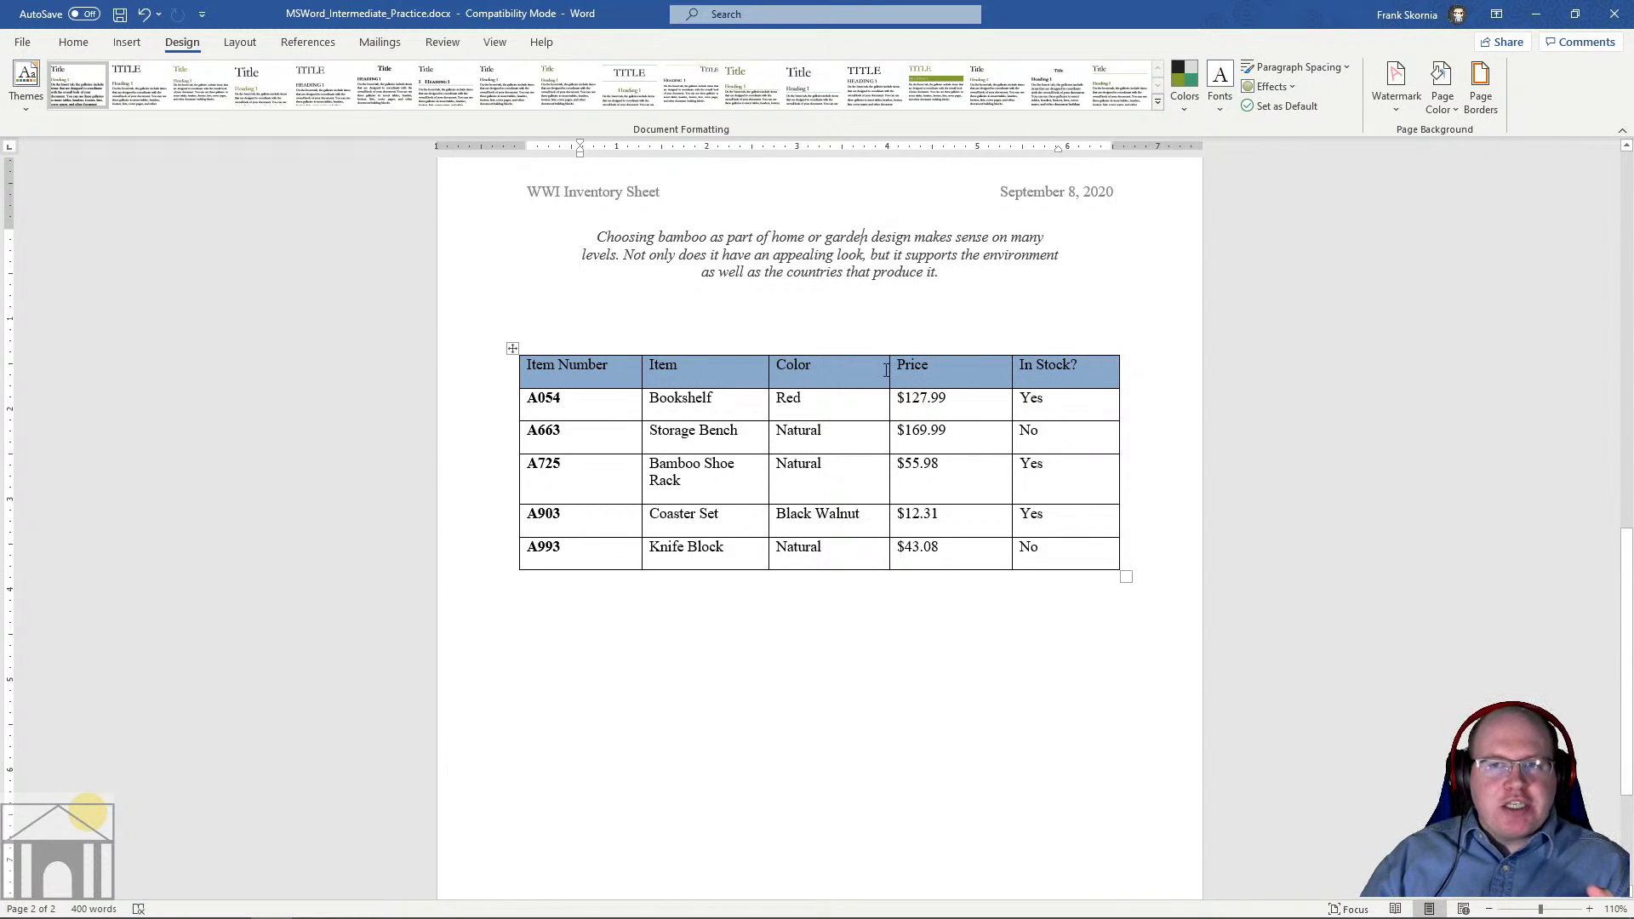
scroll(627, 366, up, 8)
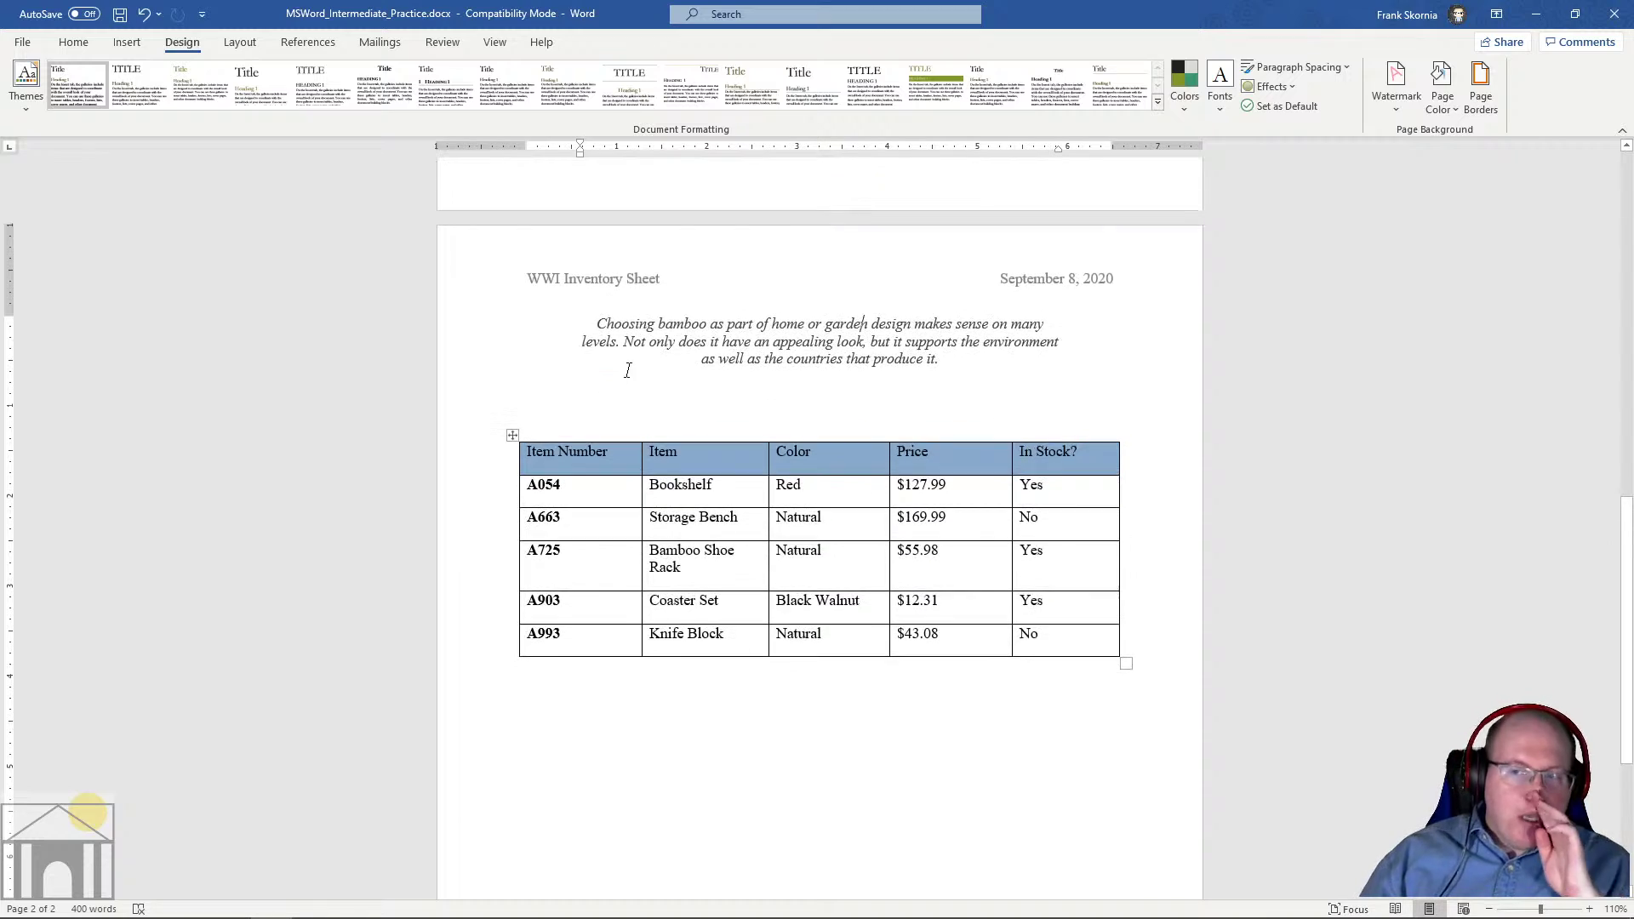
scroll(609, 384, up, 3)
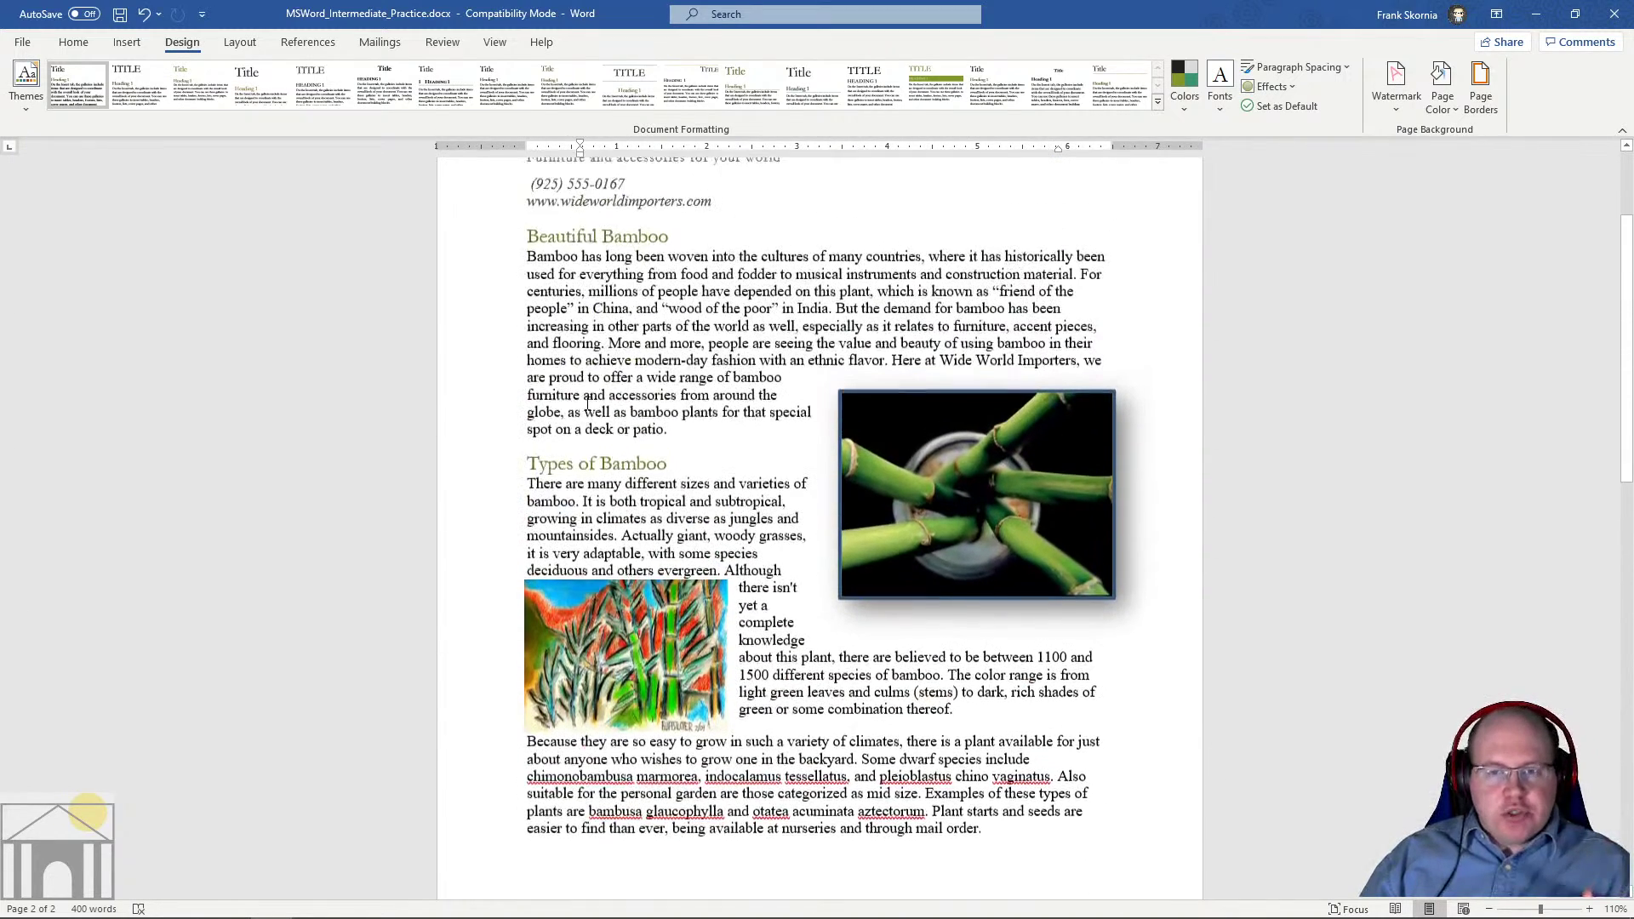
Try the built-in style set with a bold centred title, bold all-caps headings and justified body text
click(593, 238)
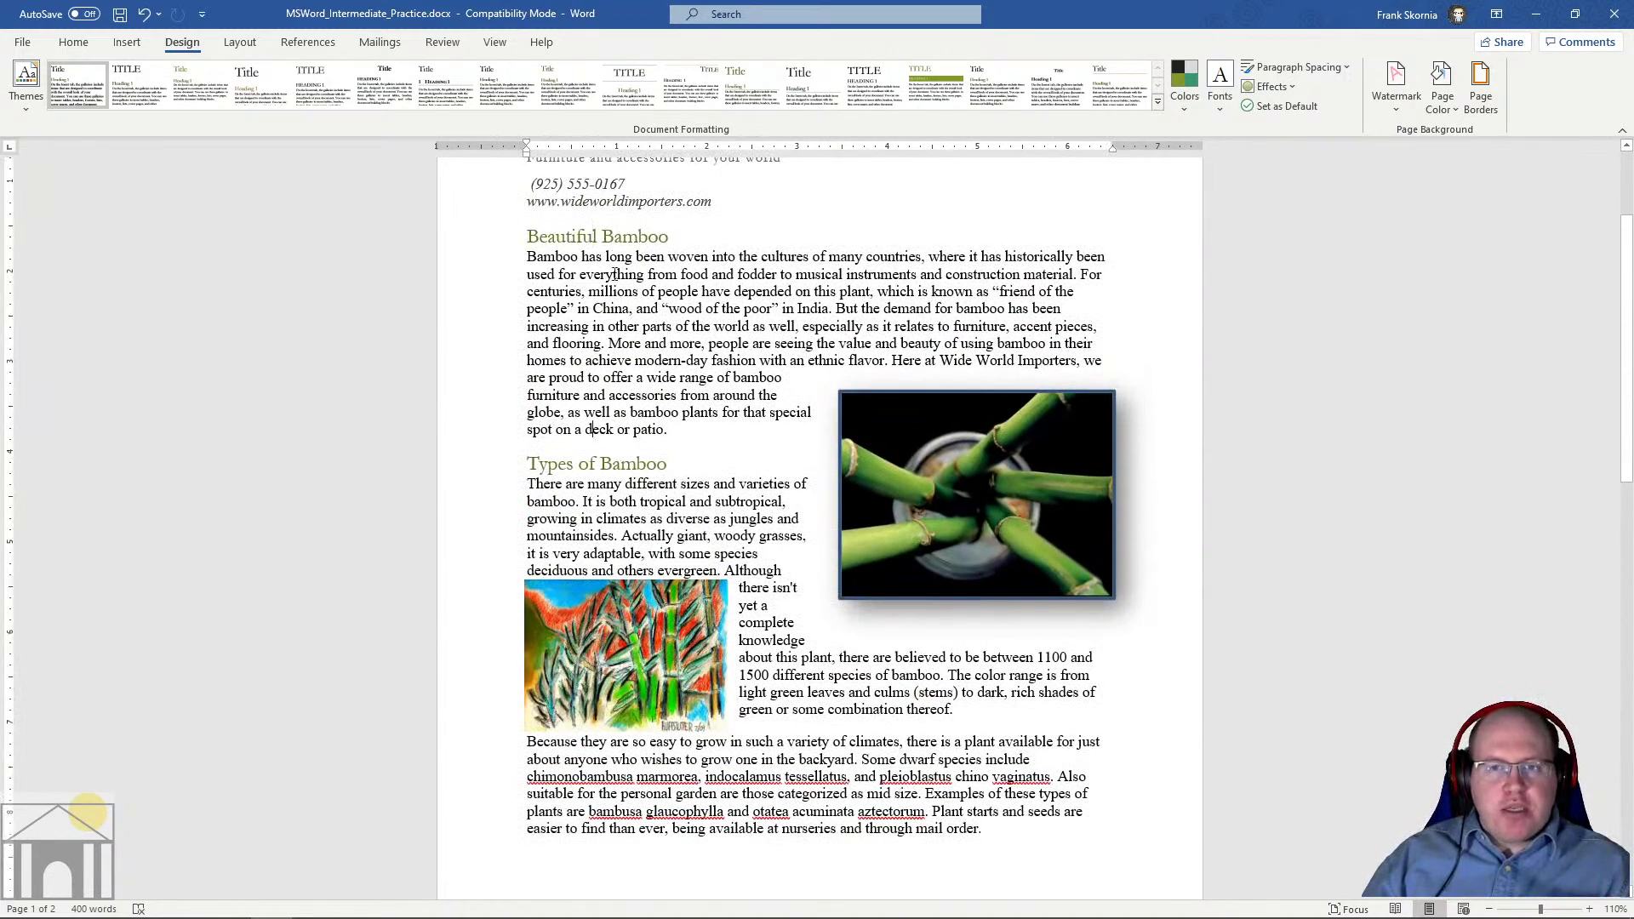
click(612, 236)
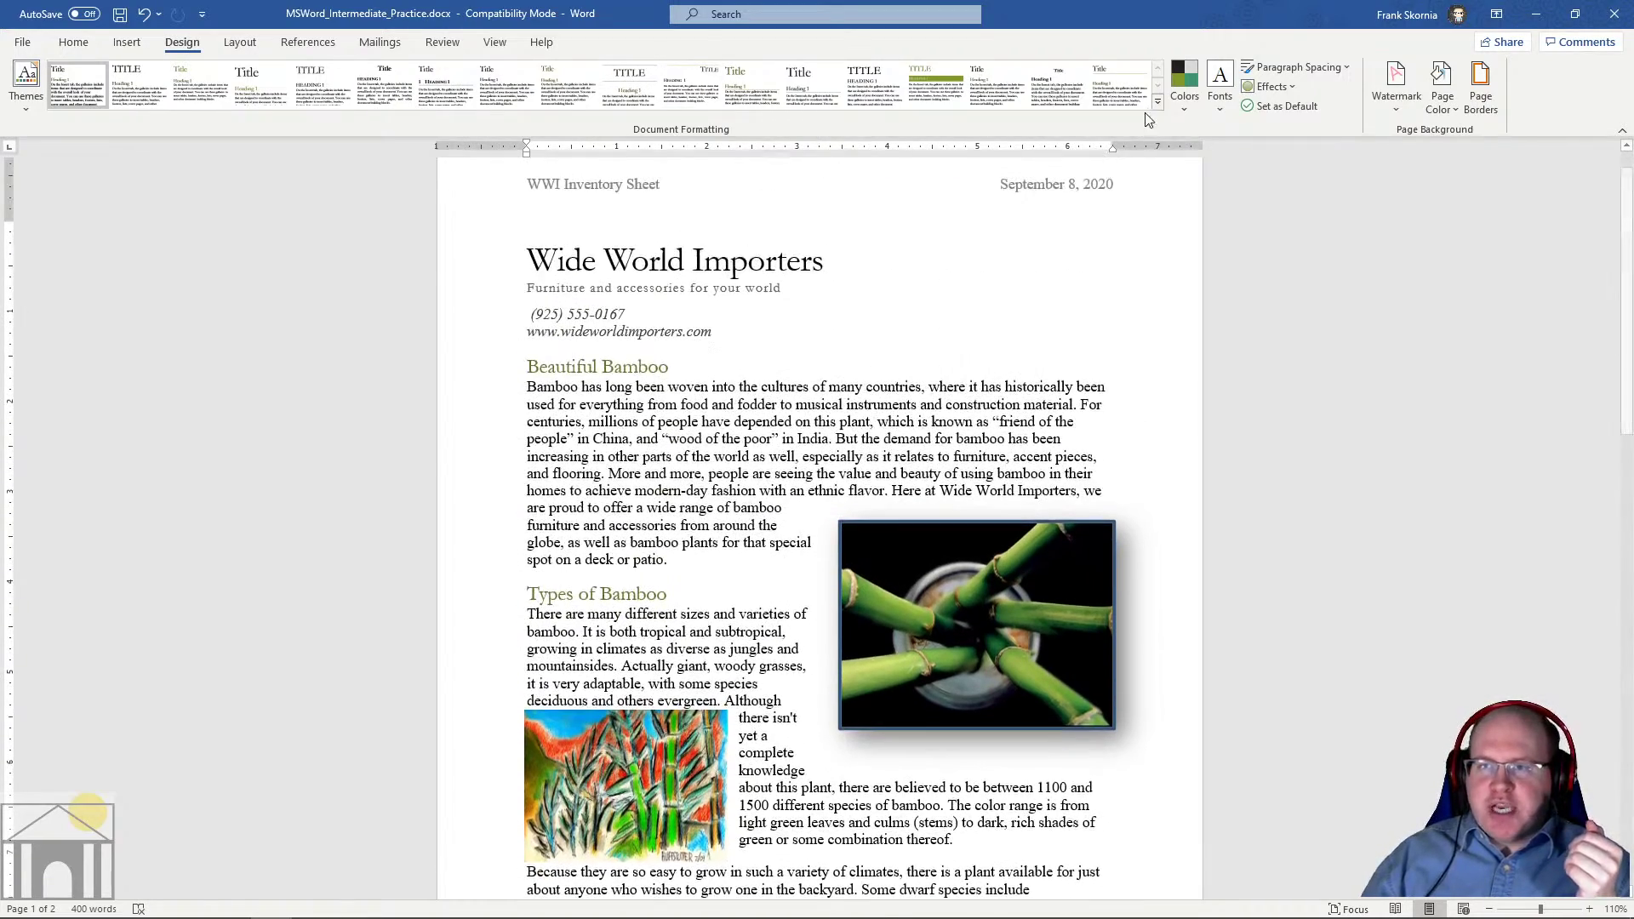
click(1156, 98)
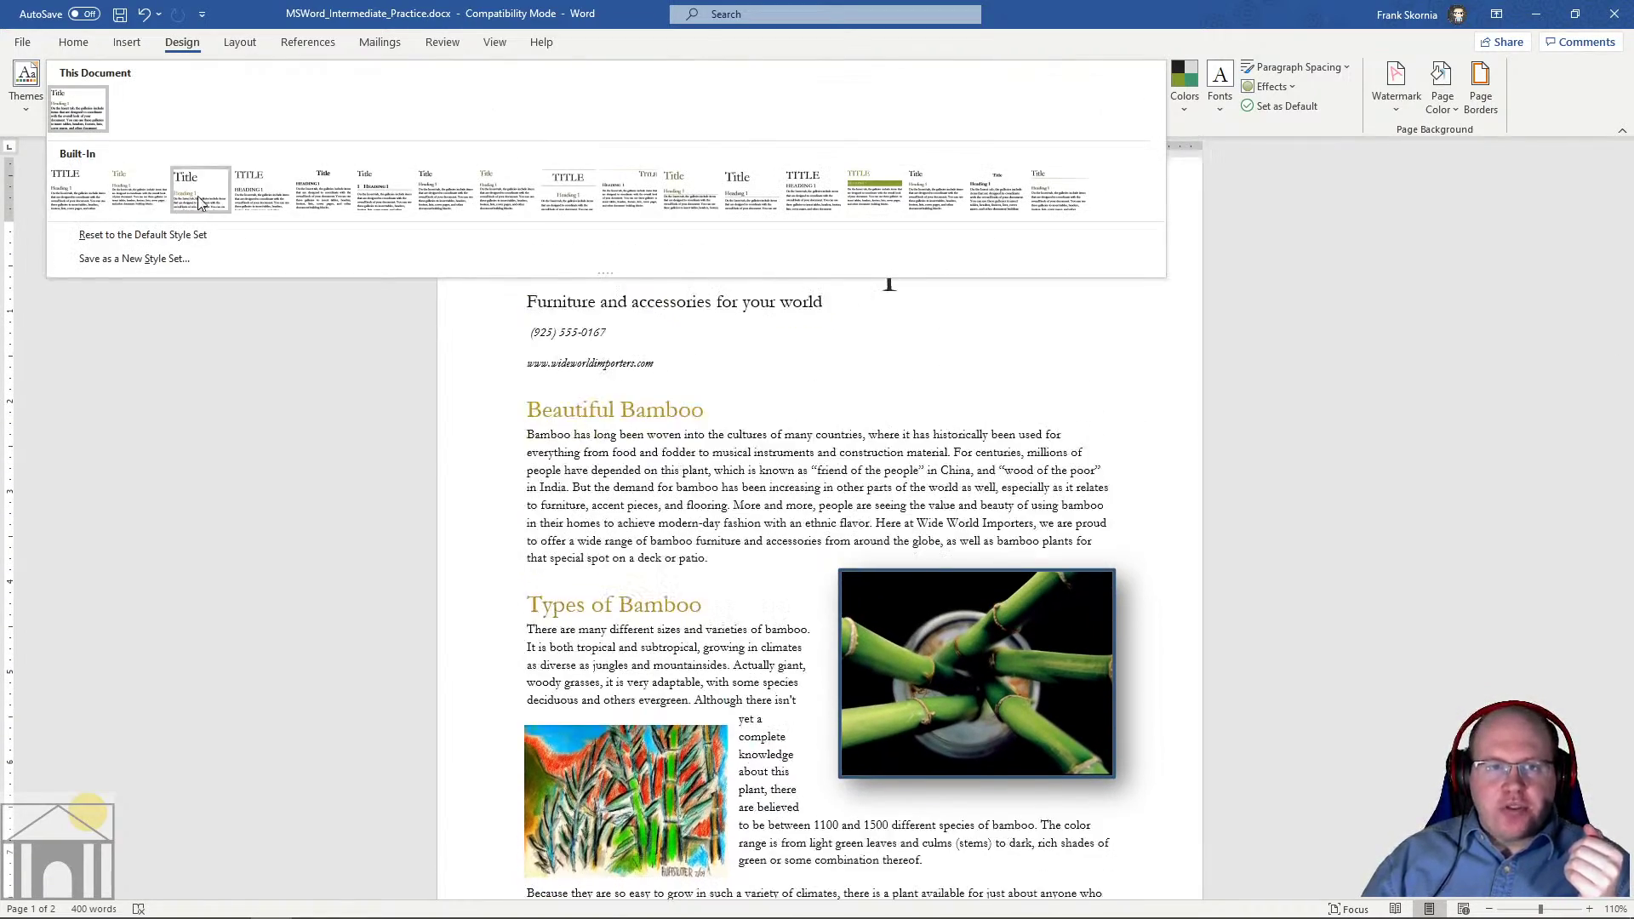
click(316, 202)
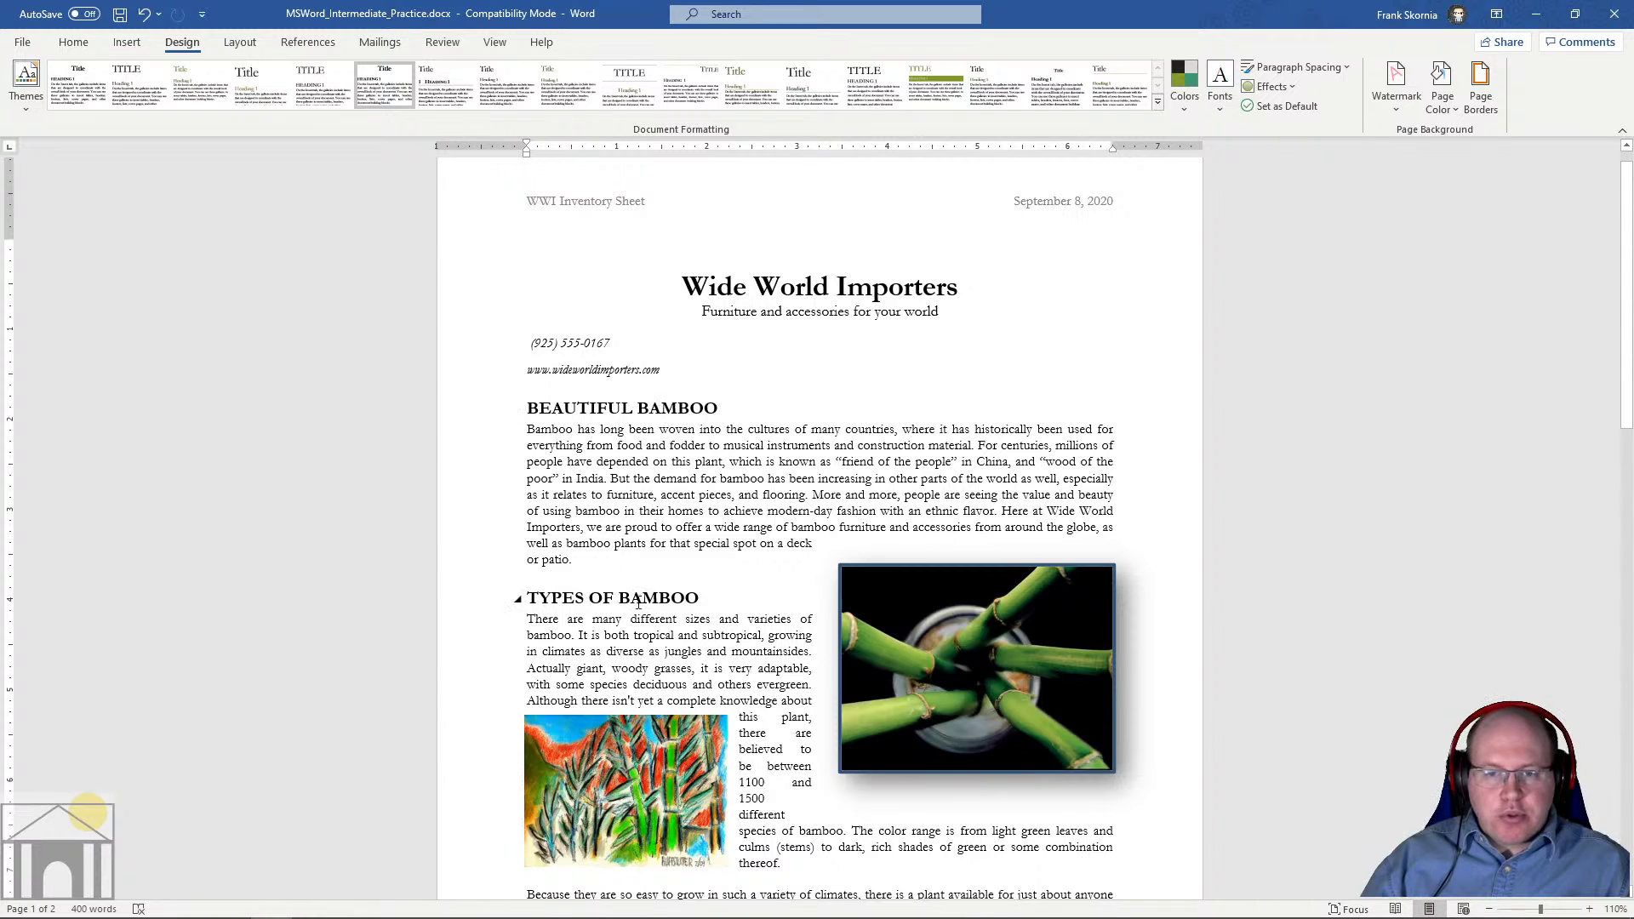
Review the body text font, the closing quote, the page header and the inventory table under the new style set
scroll(698, 407, down, 4)
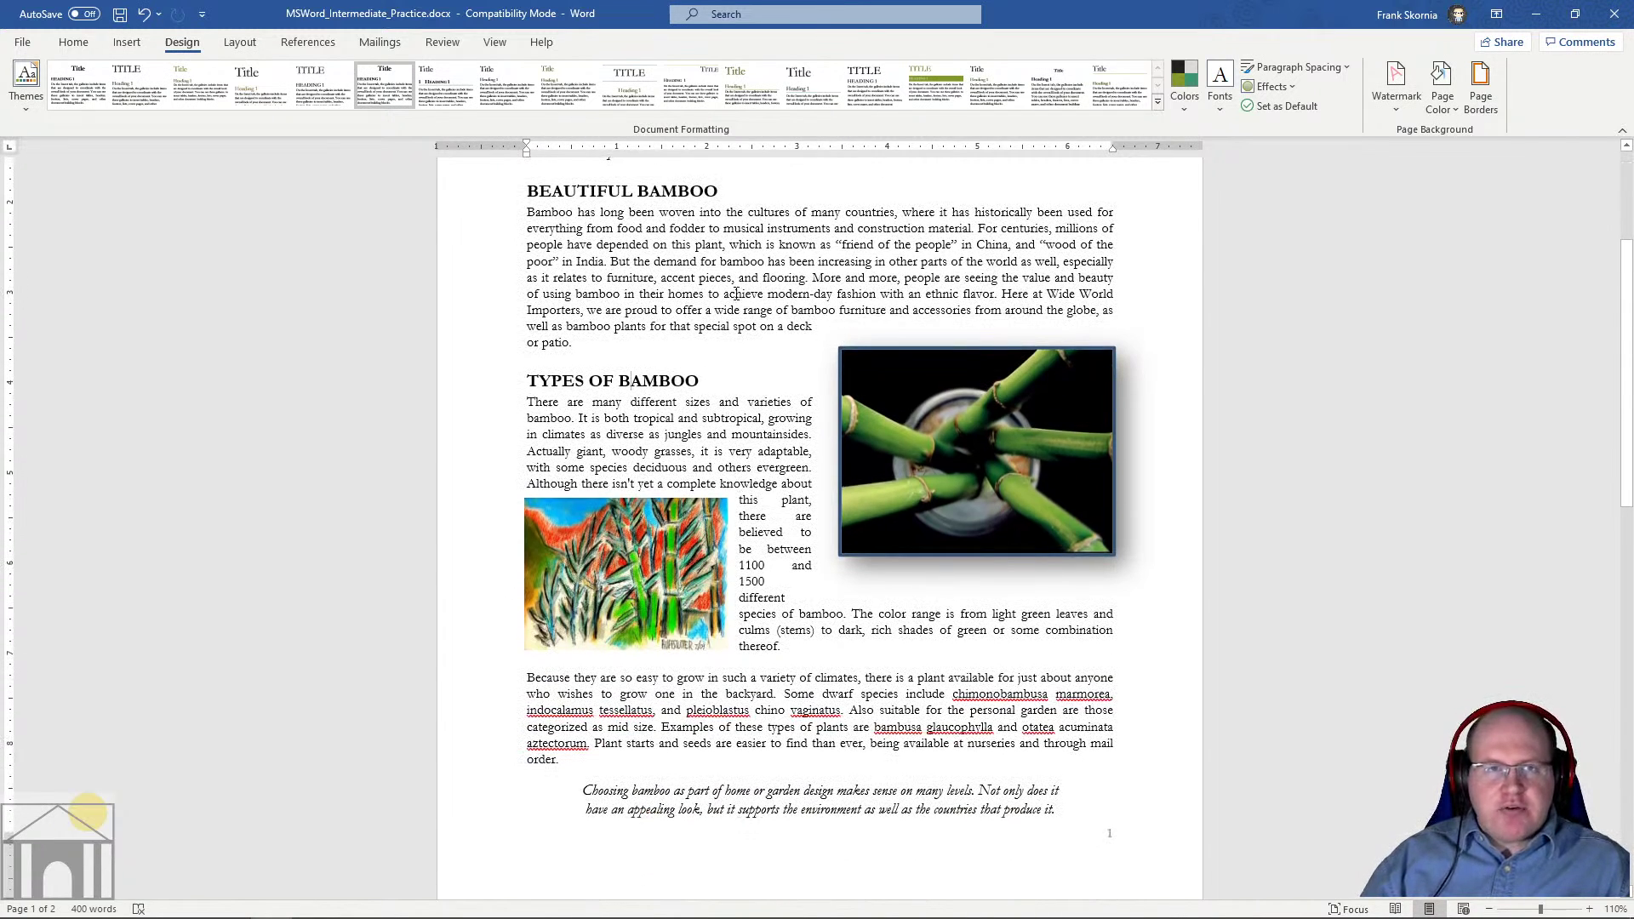
click(76, 44)
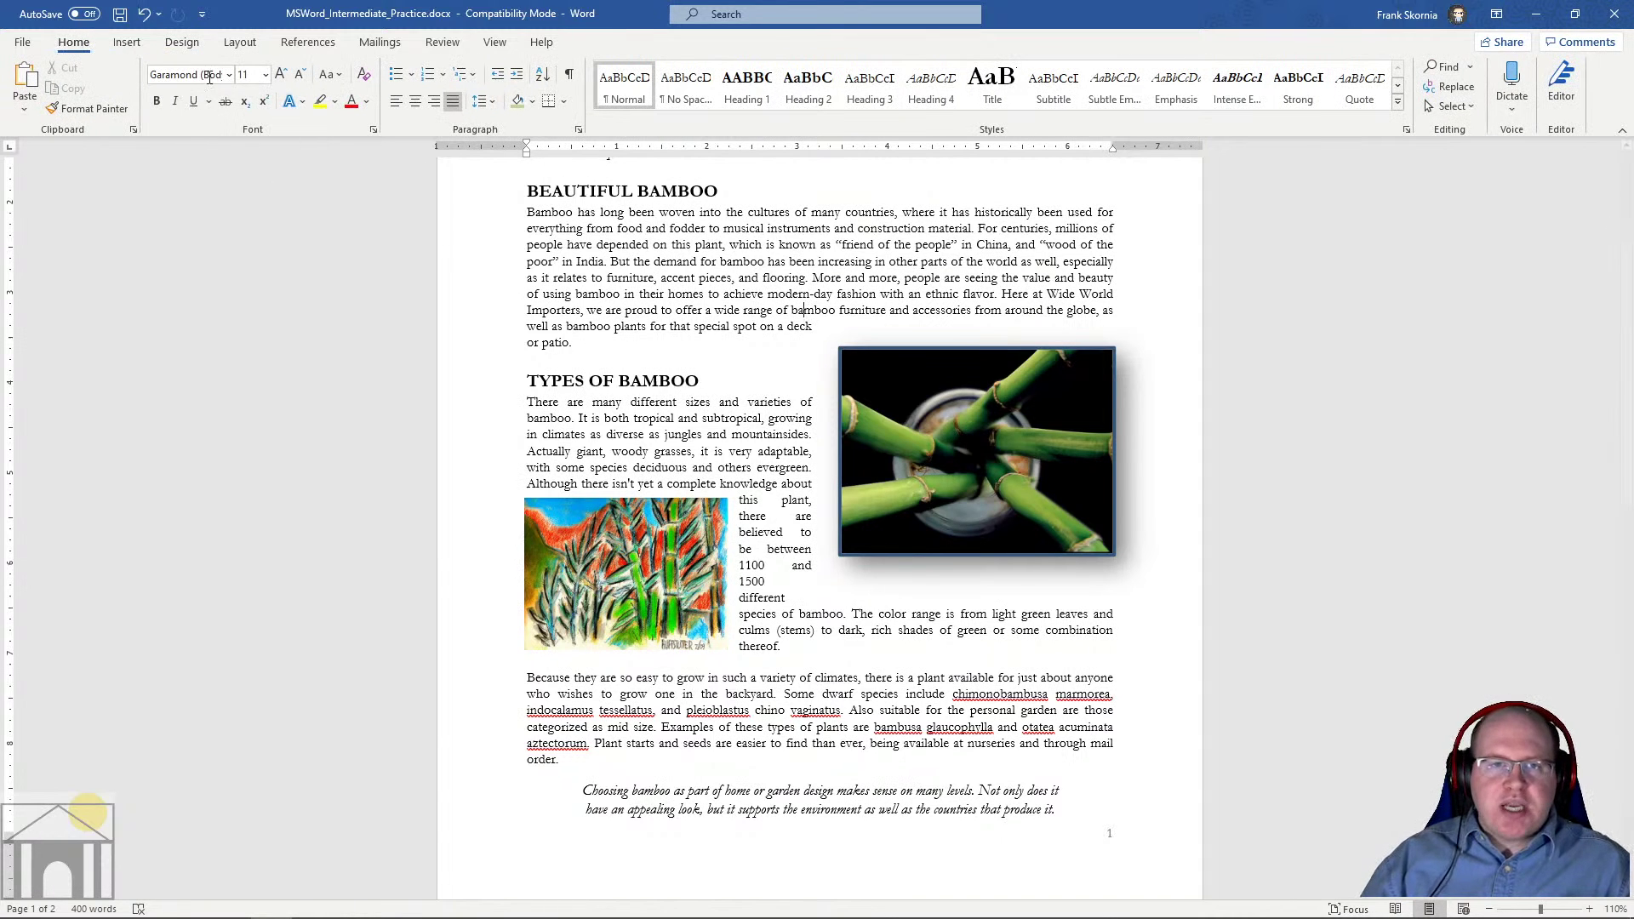
click(181, 42)
scroll(655, 675, down, 3)
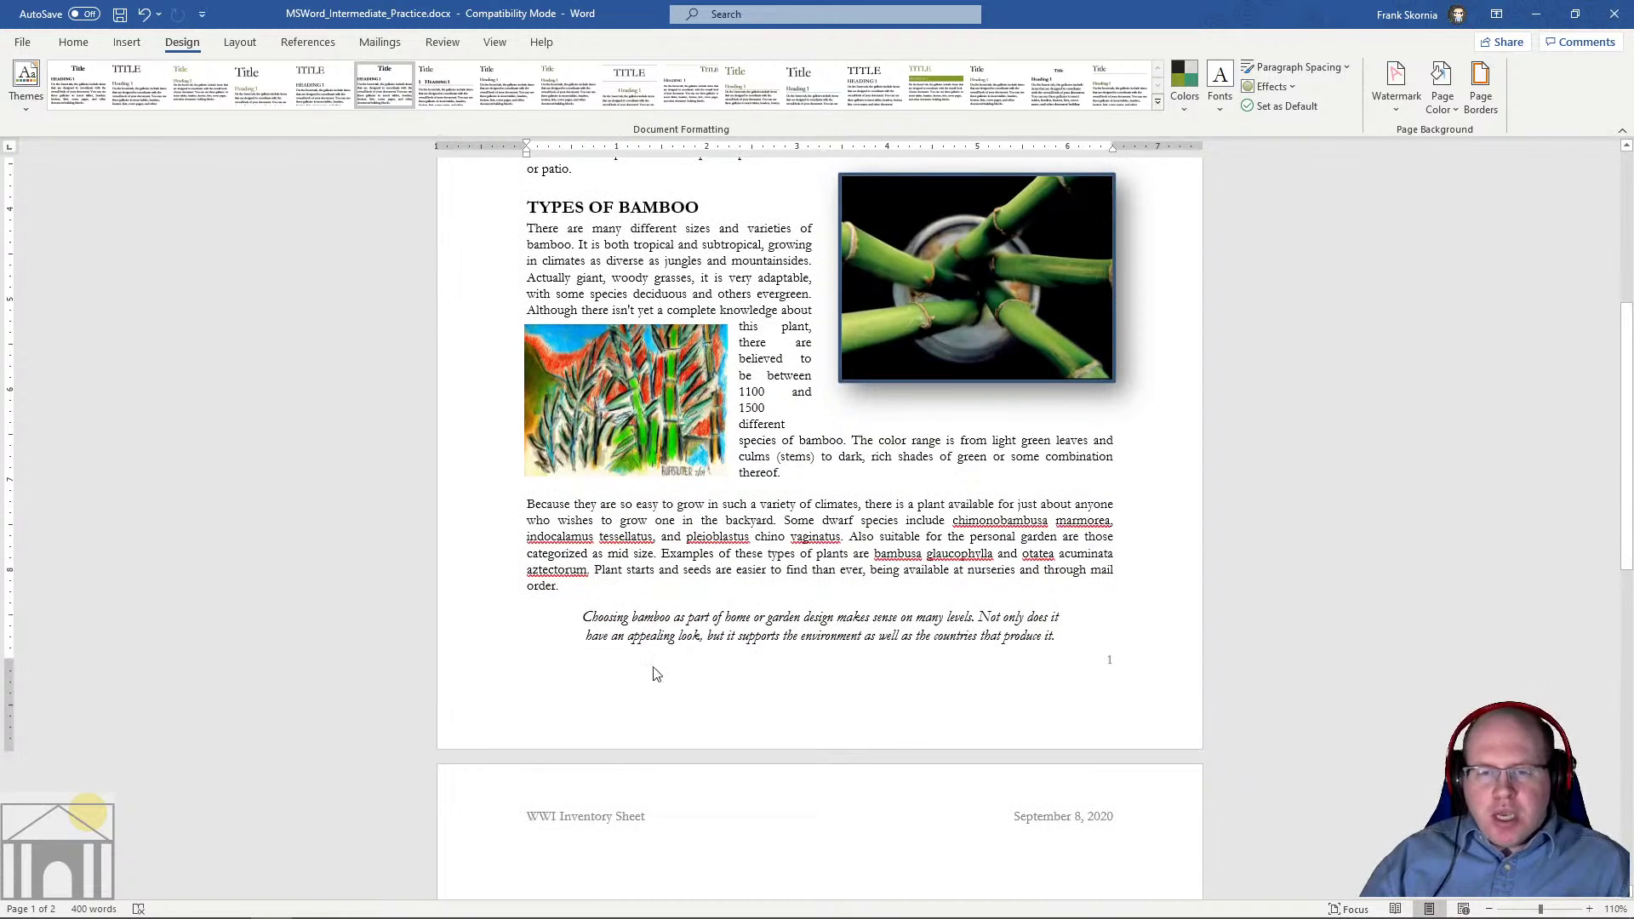
scroll(932, 624, down, 3)
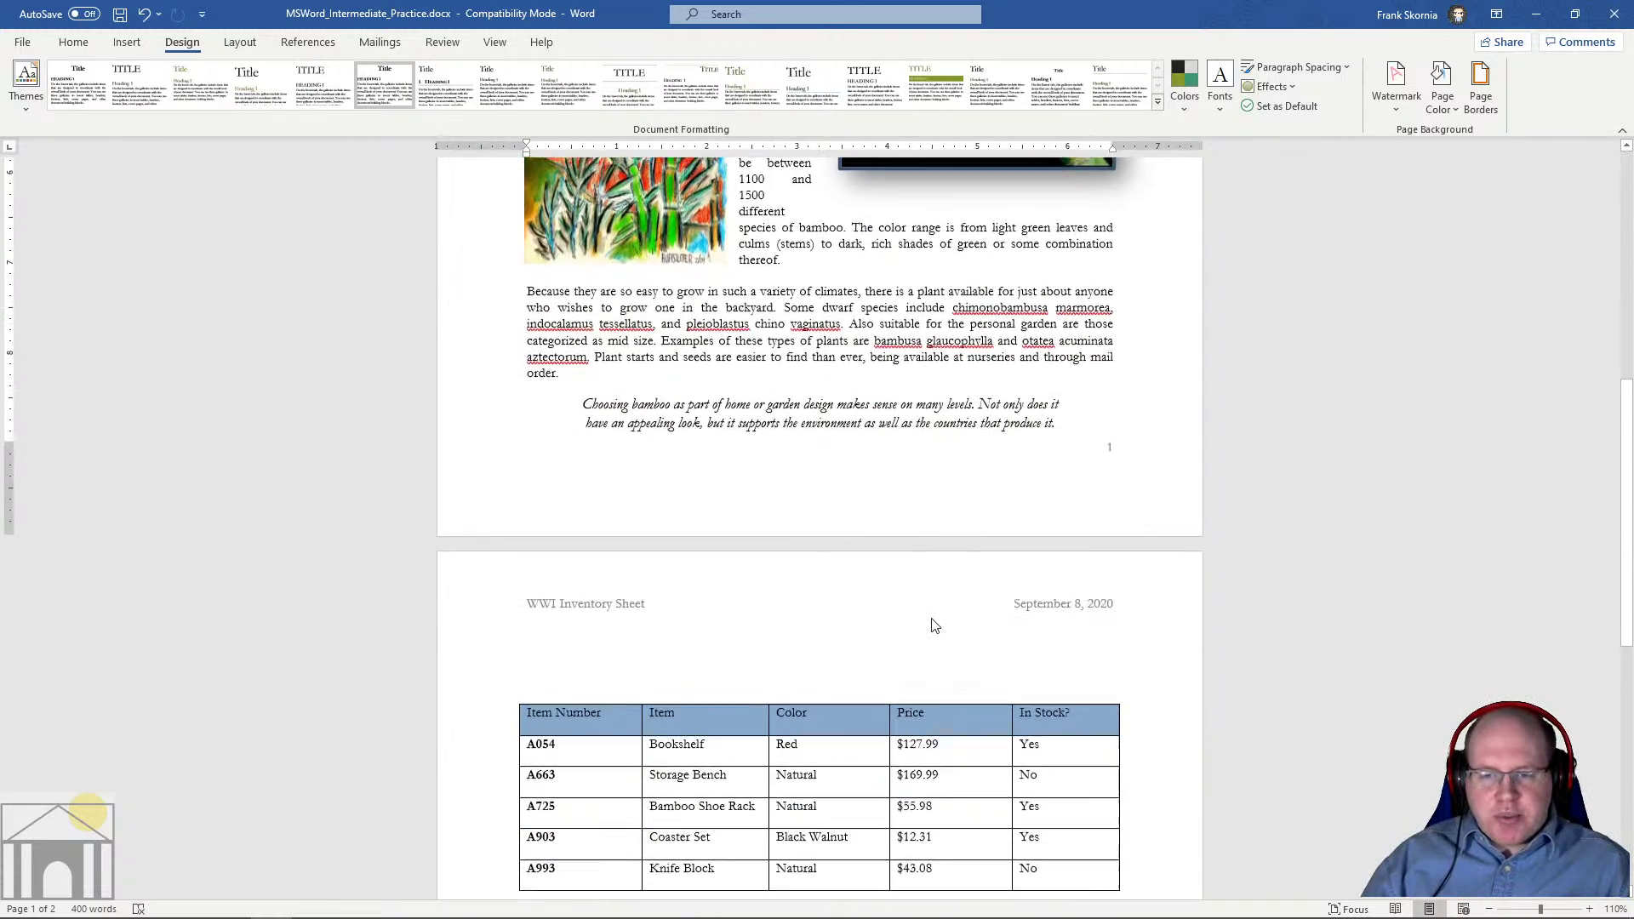
scroll(934, 626, down, 2)
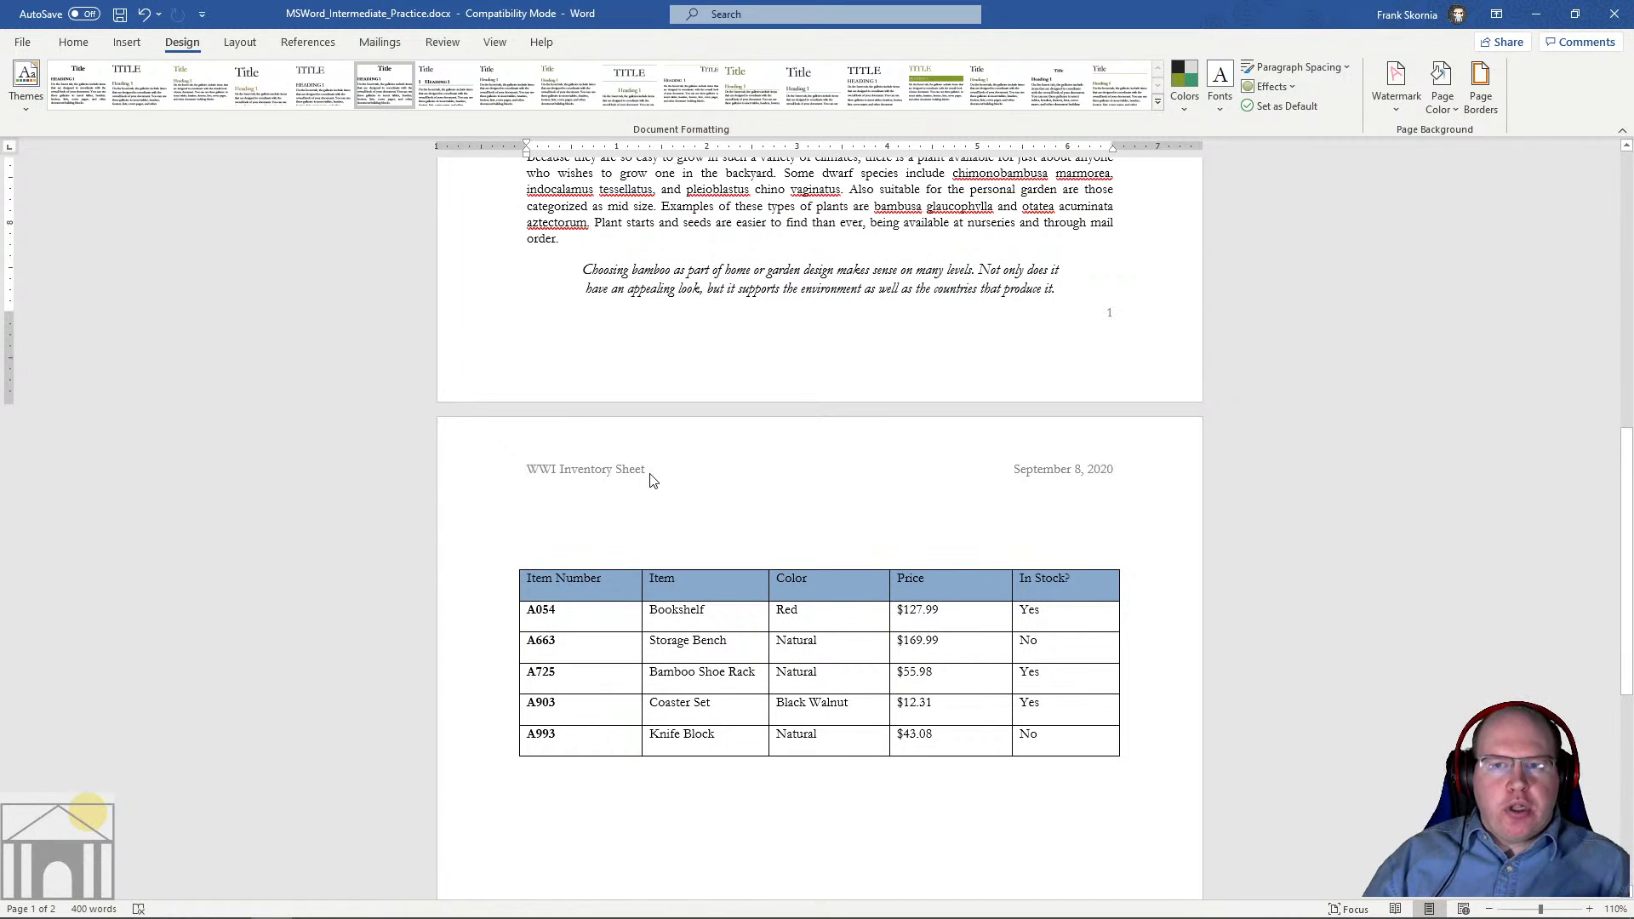
scroll(647, 481, up, 5)
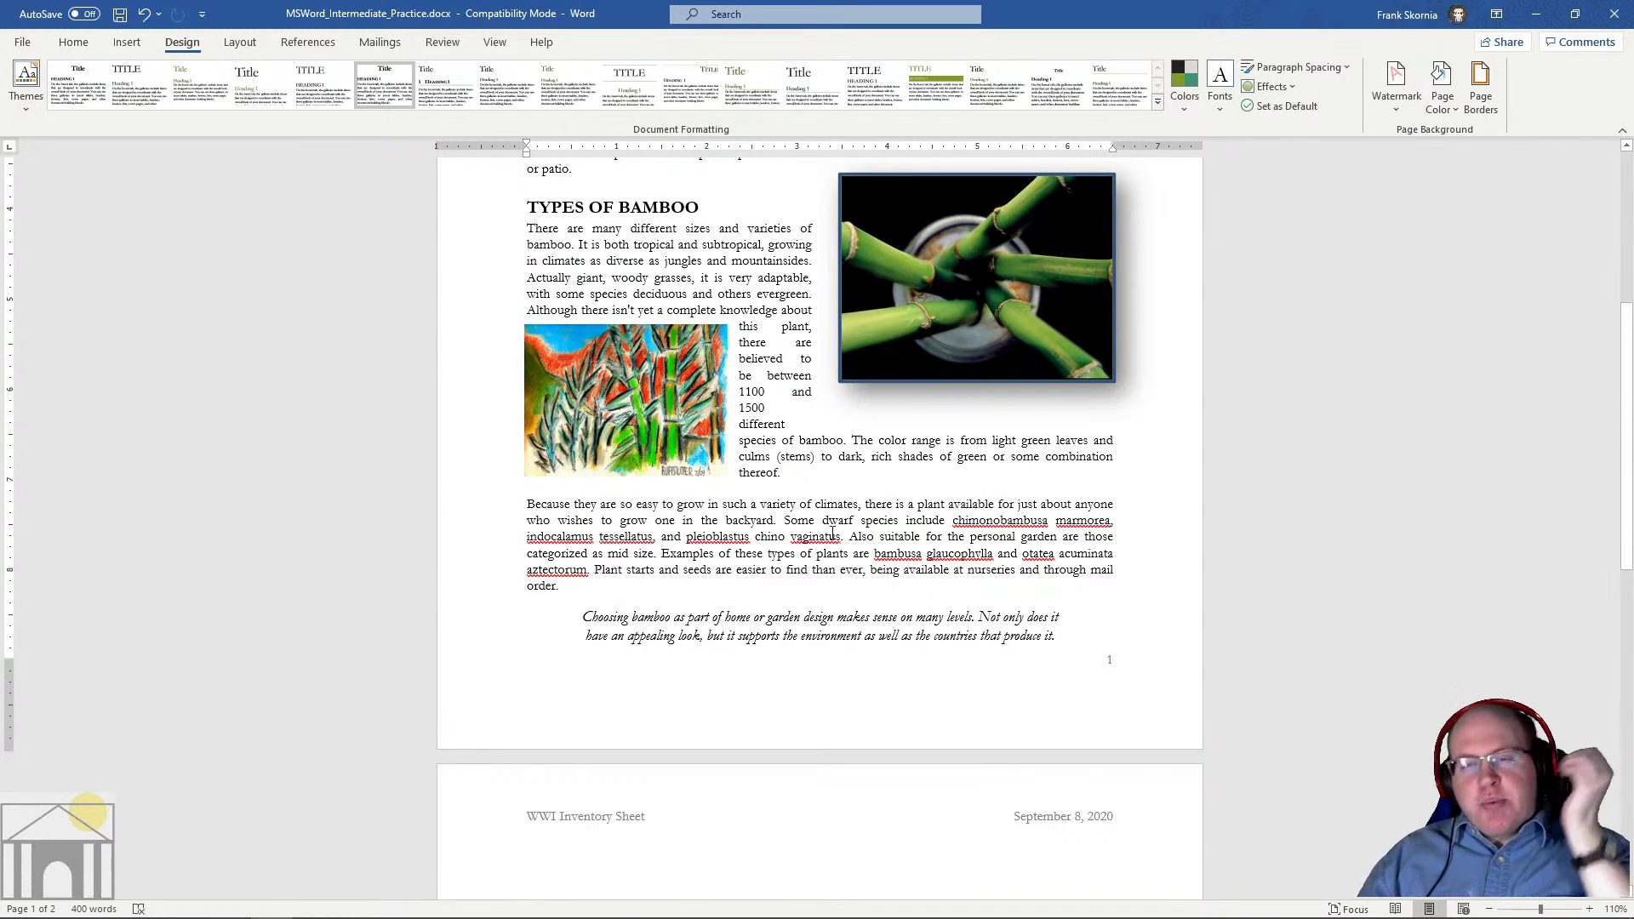
scroll(832, 534, up, 4)
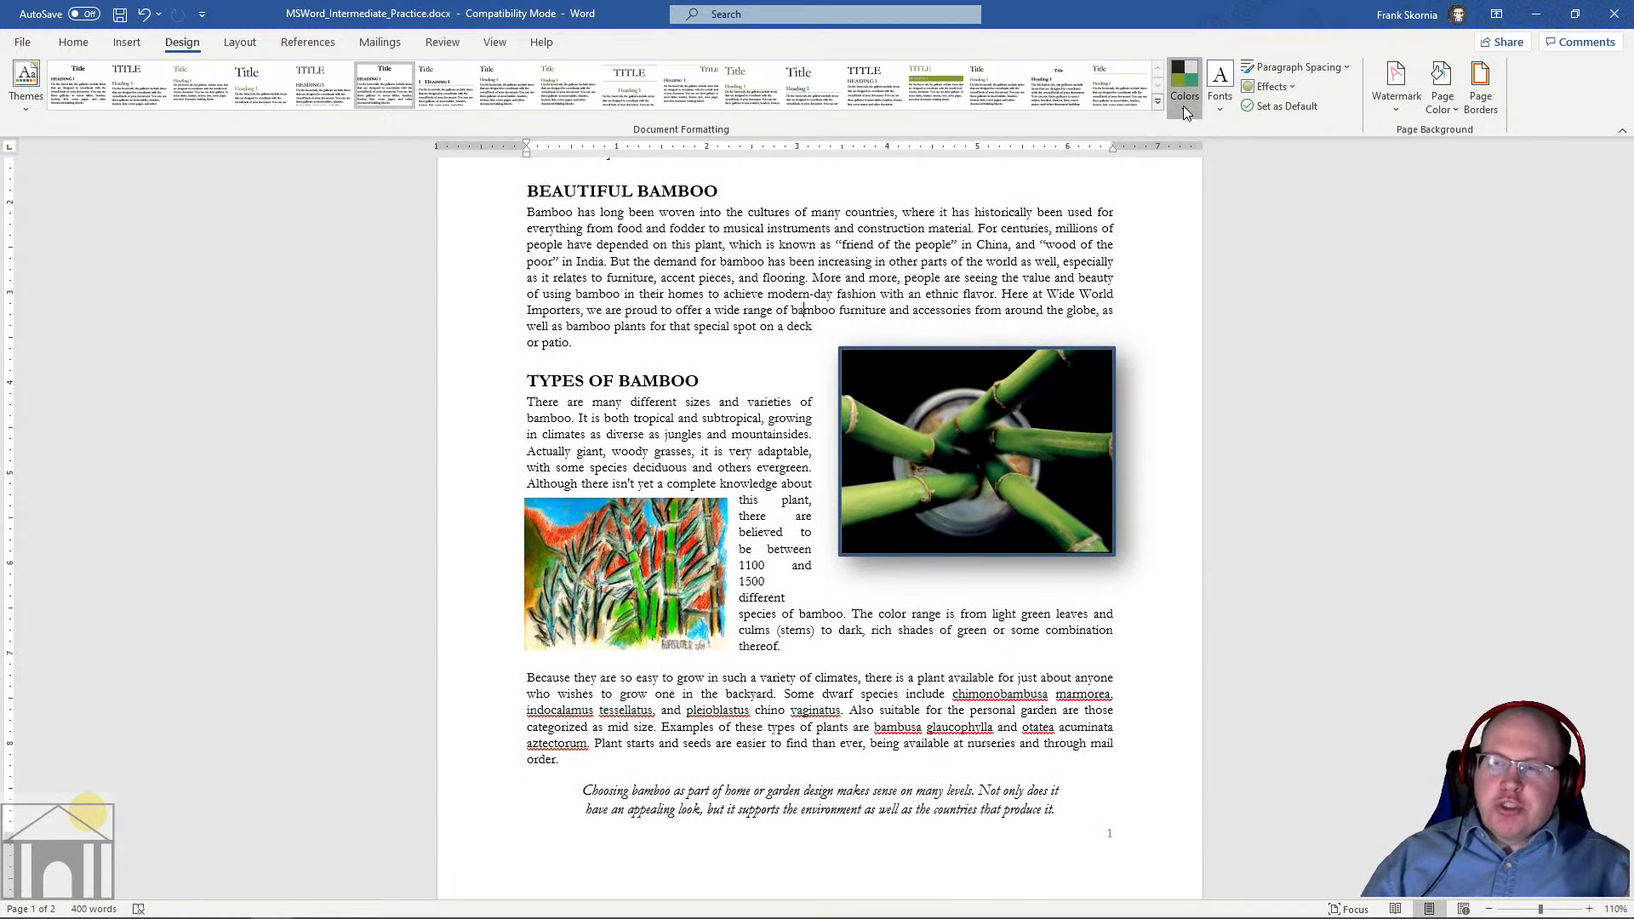
Preview the theme colour sets, such as Yellow and Orange Red, on the document without choosing any
click(1183, 106)
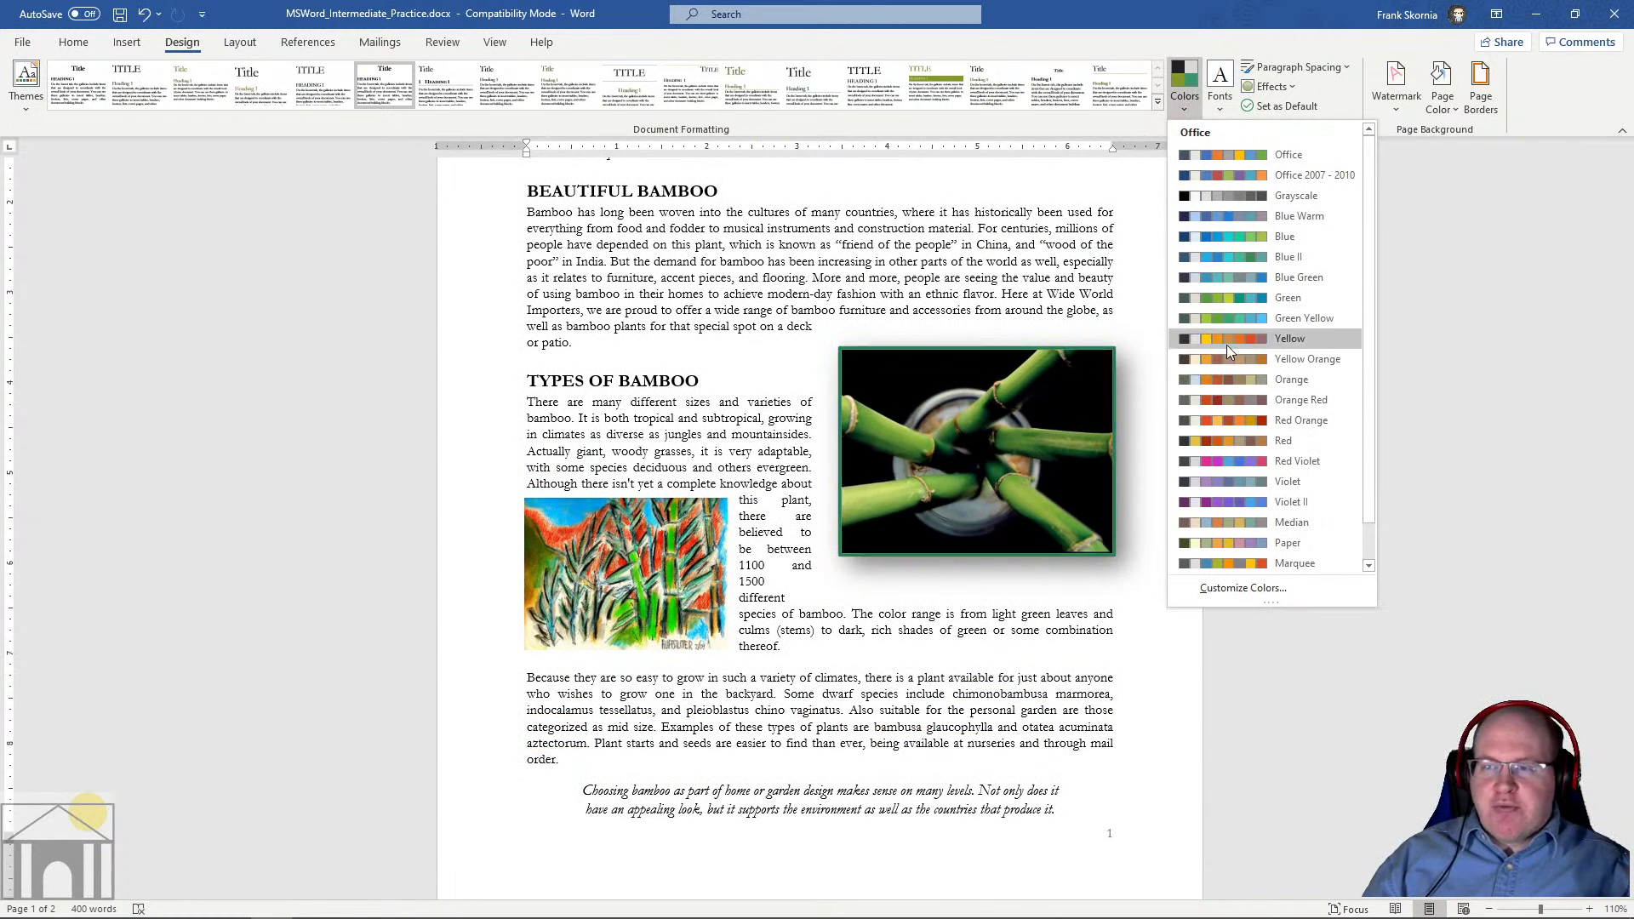
scroll(1251, 356, down, 2)
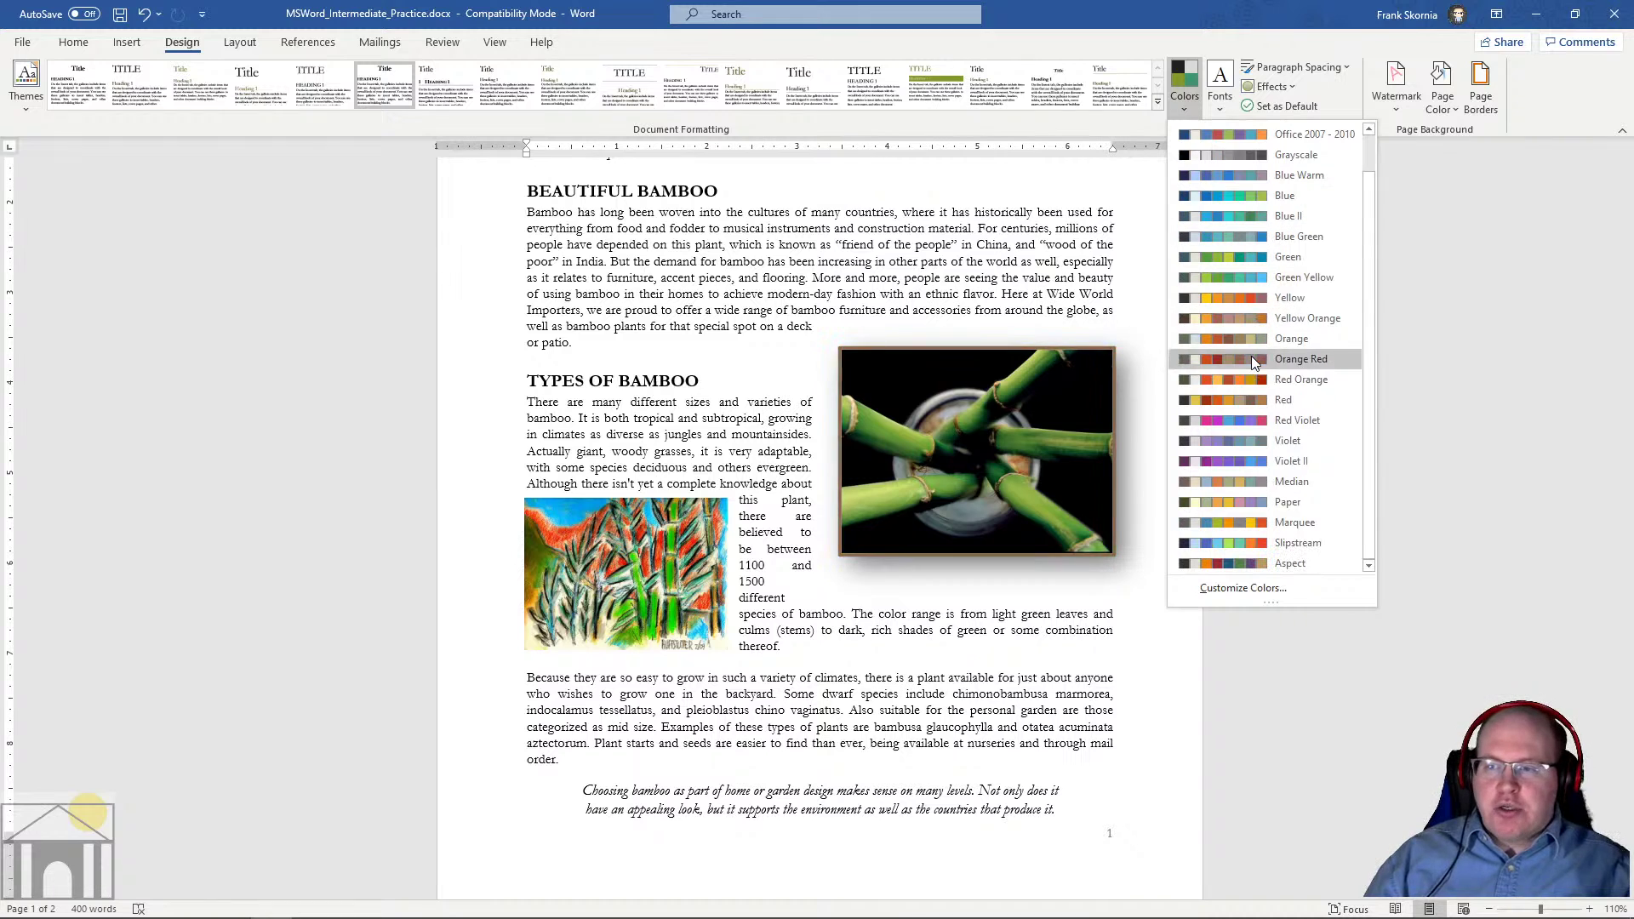
scroll(1097, 452, up, 3)
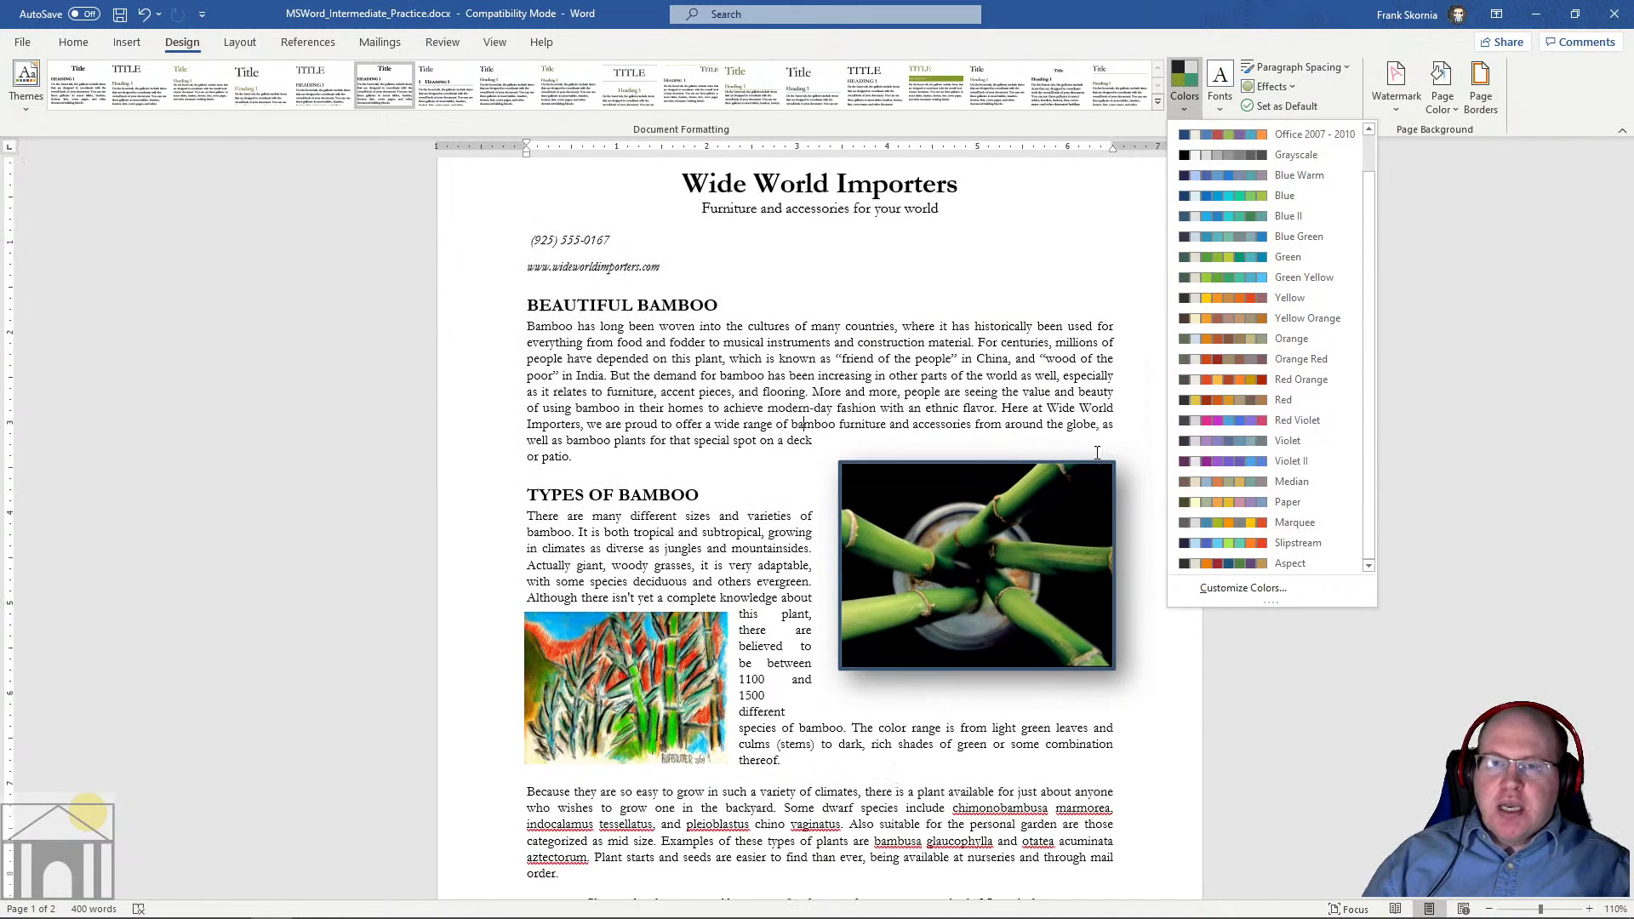
scroll(1098, 452, up, 3)
click(1096, 381)
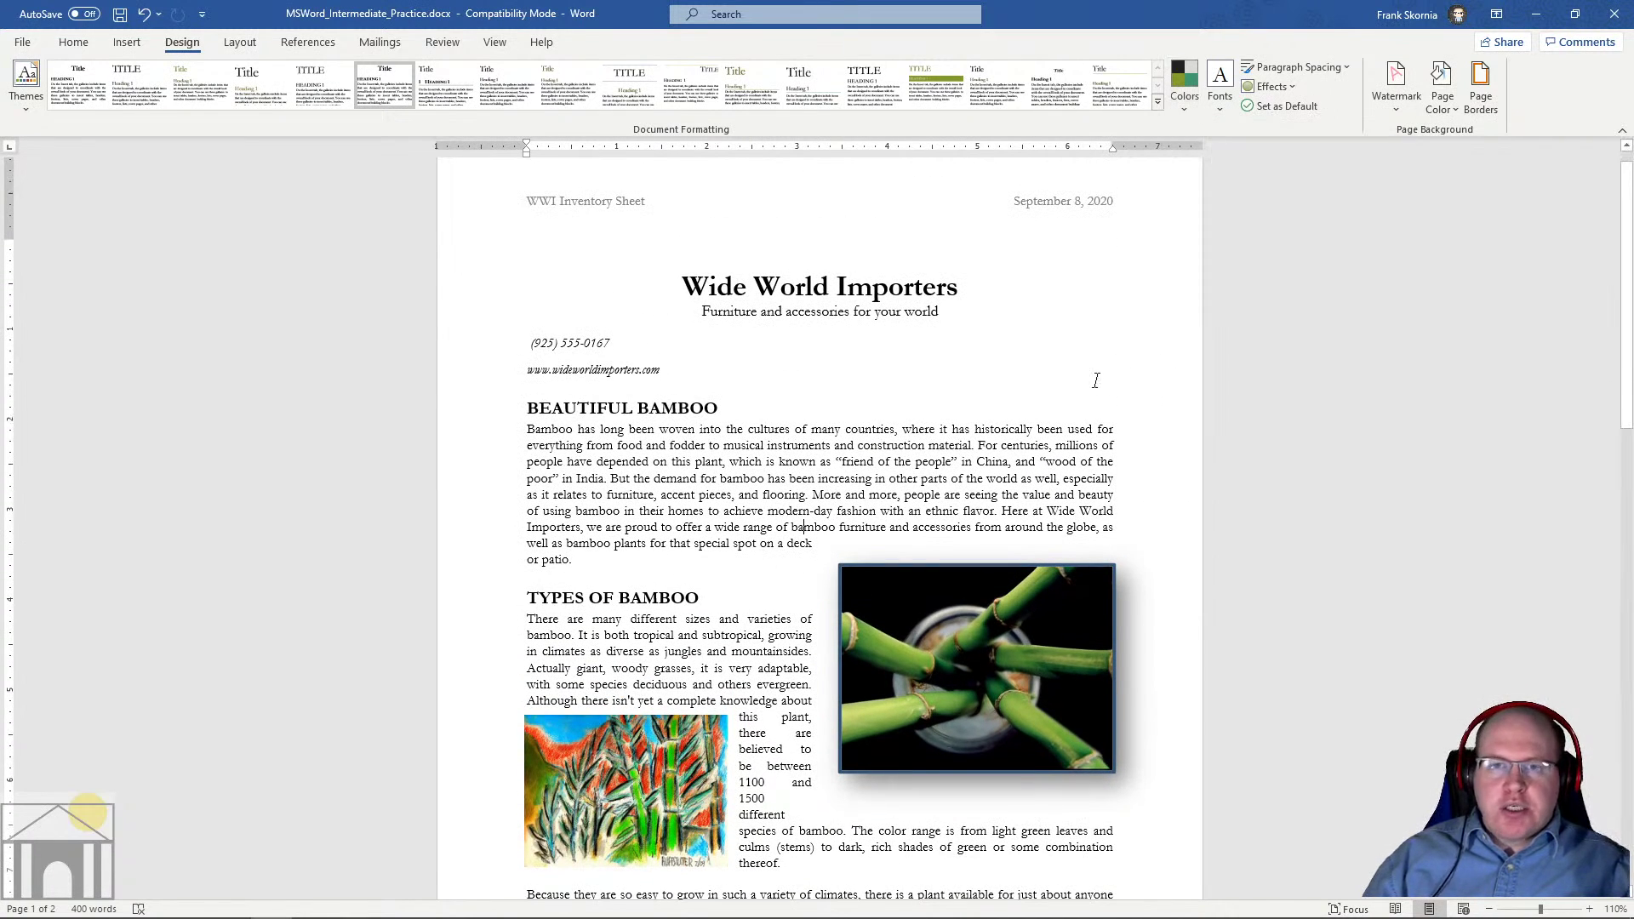
Try the built-in style set that puts all-caps headings on solid colour bars, and review the title, headings and quote
click(926, 86)
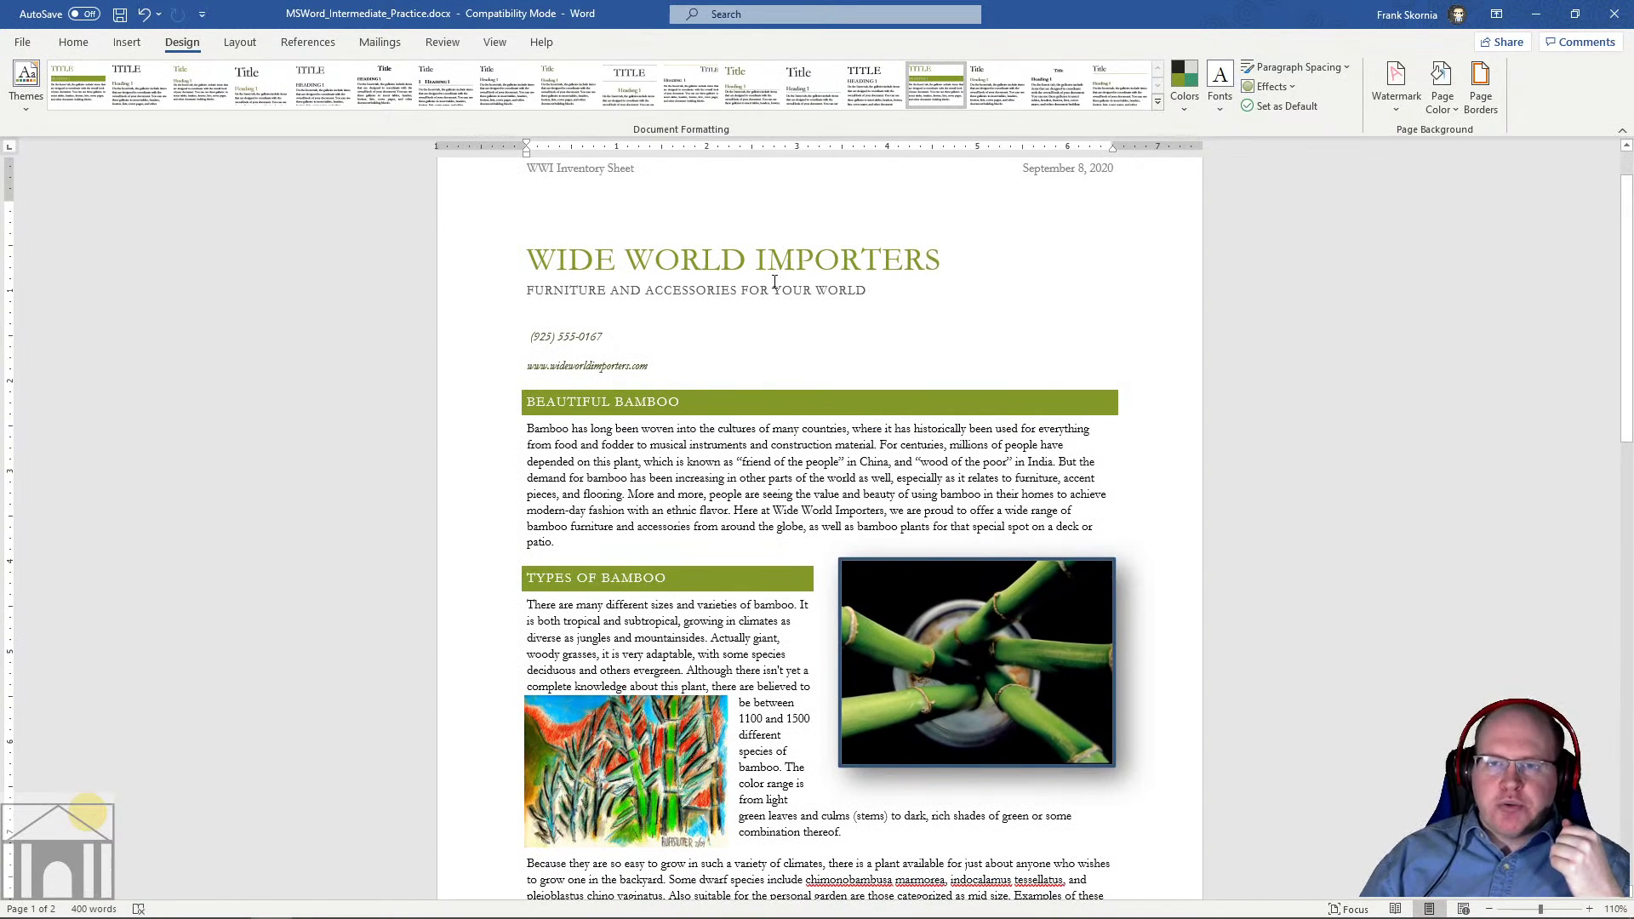
scroll(690, 639, down, 10)
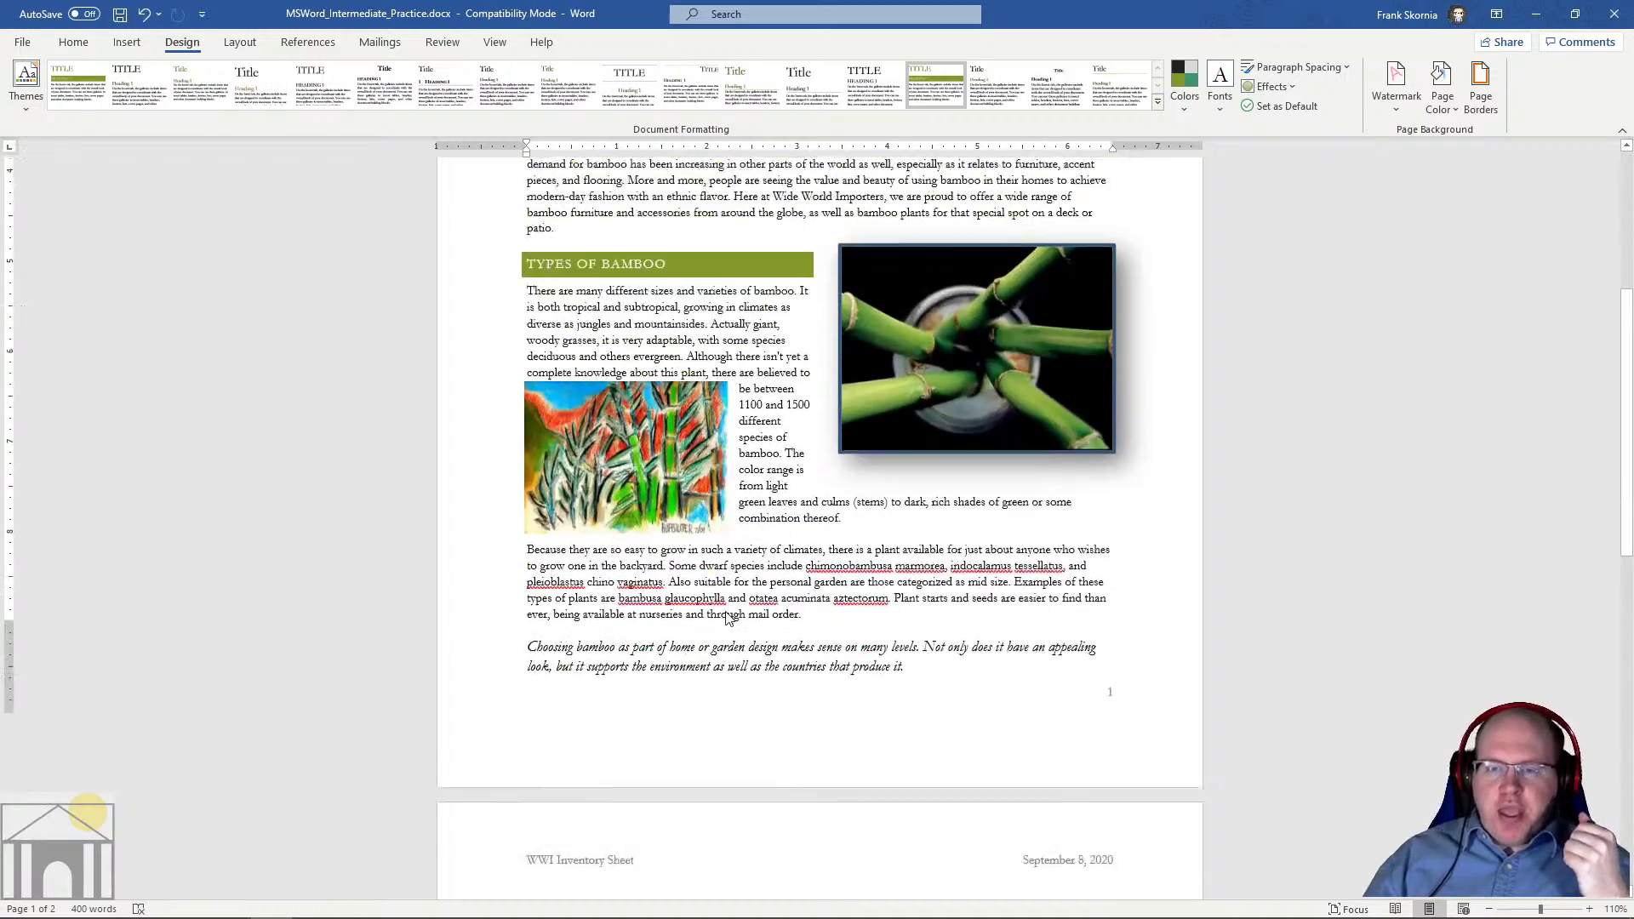
scroll(723, 599, up, 3)
scroll(722, 601, up, 5)
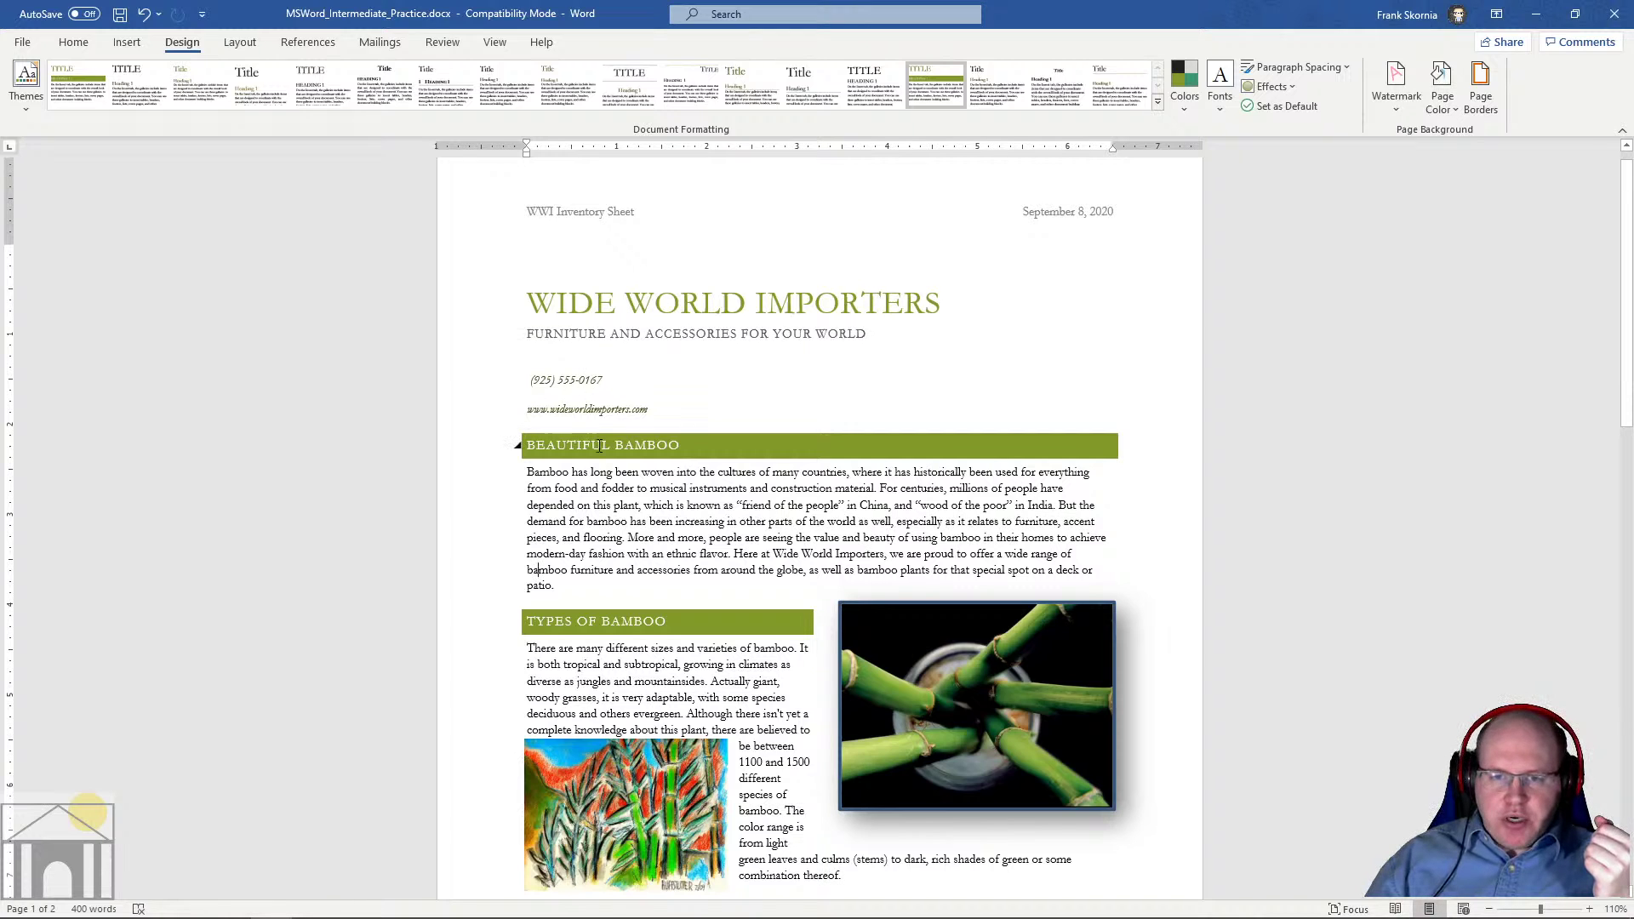
scroll(780, 525, down, 5)
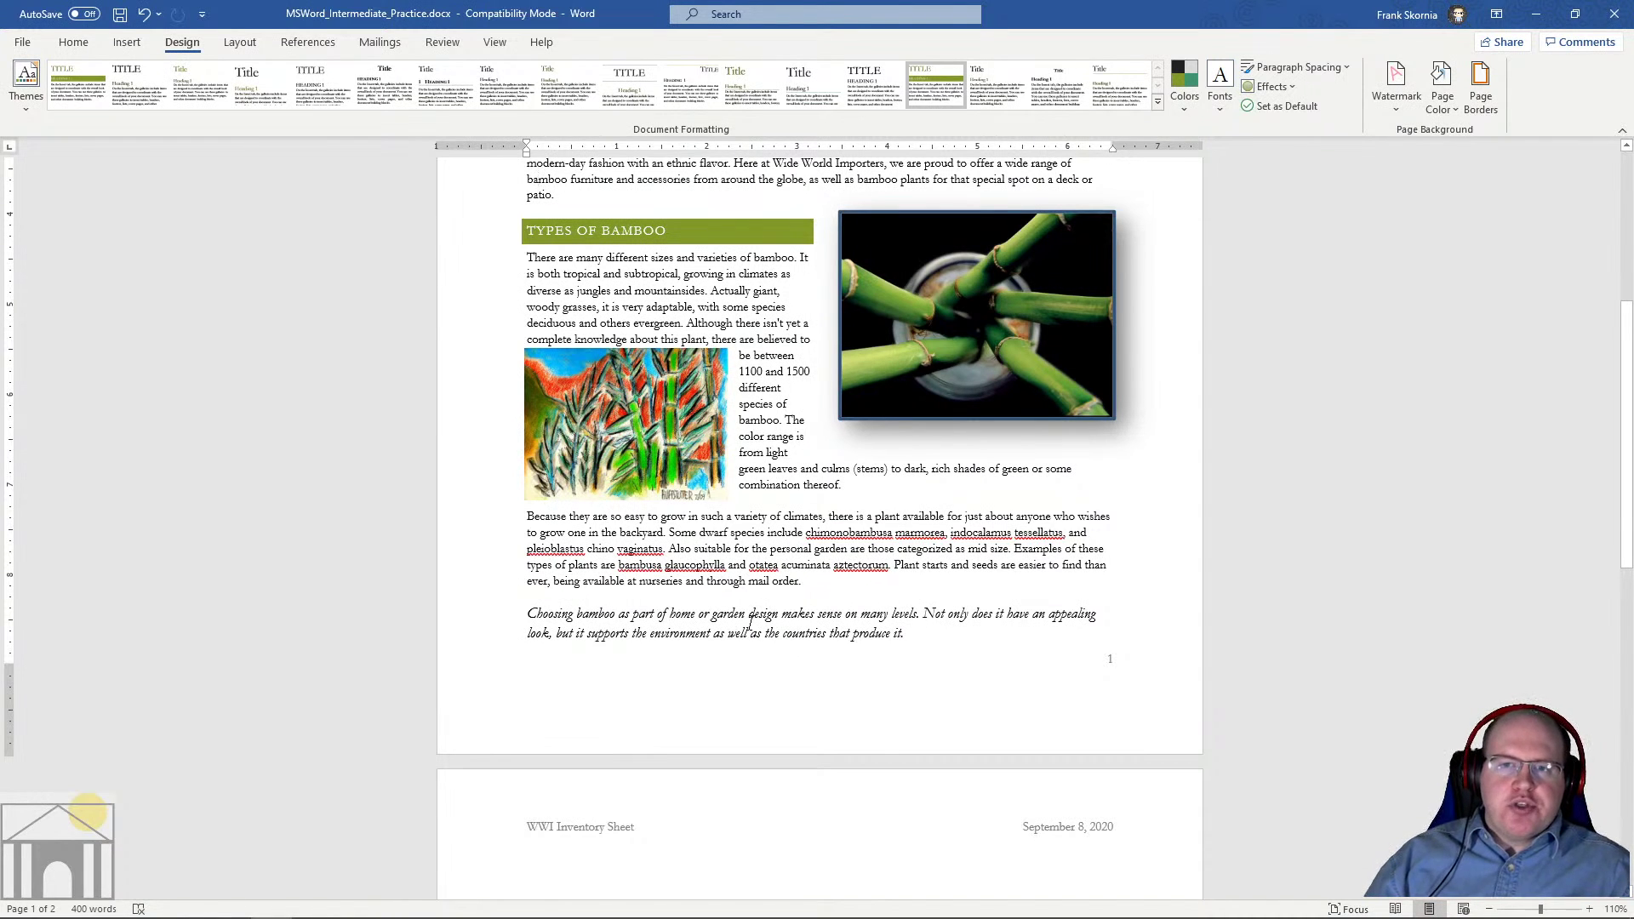
scroll(749, 621, up, 2)
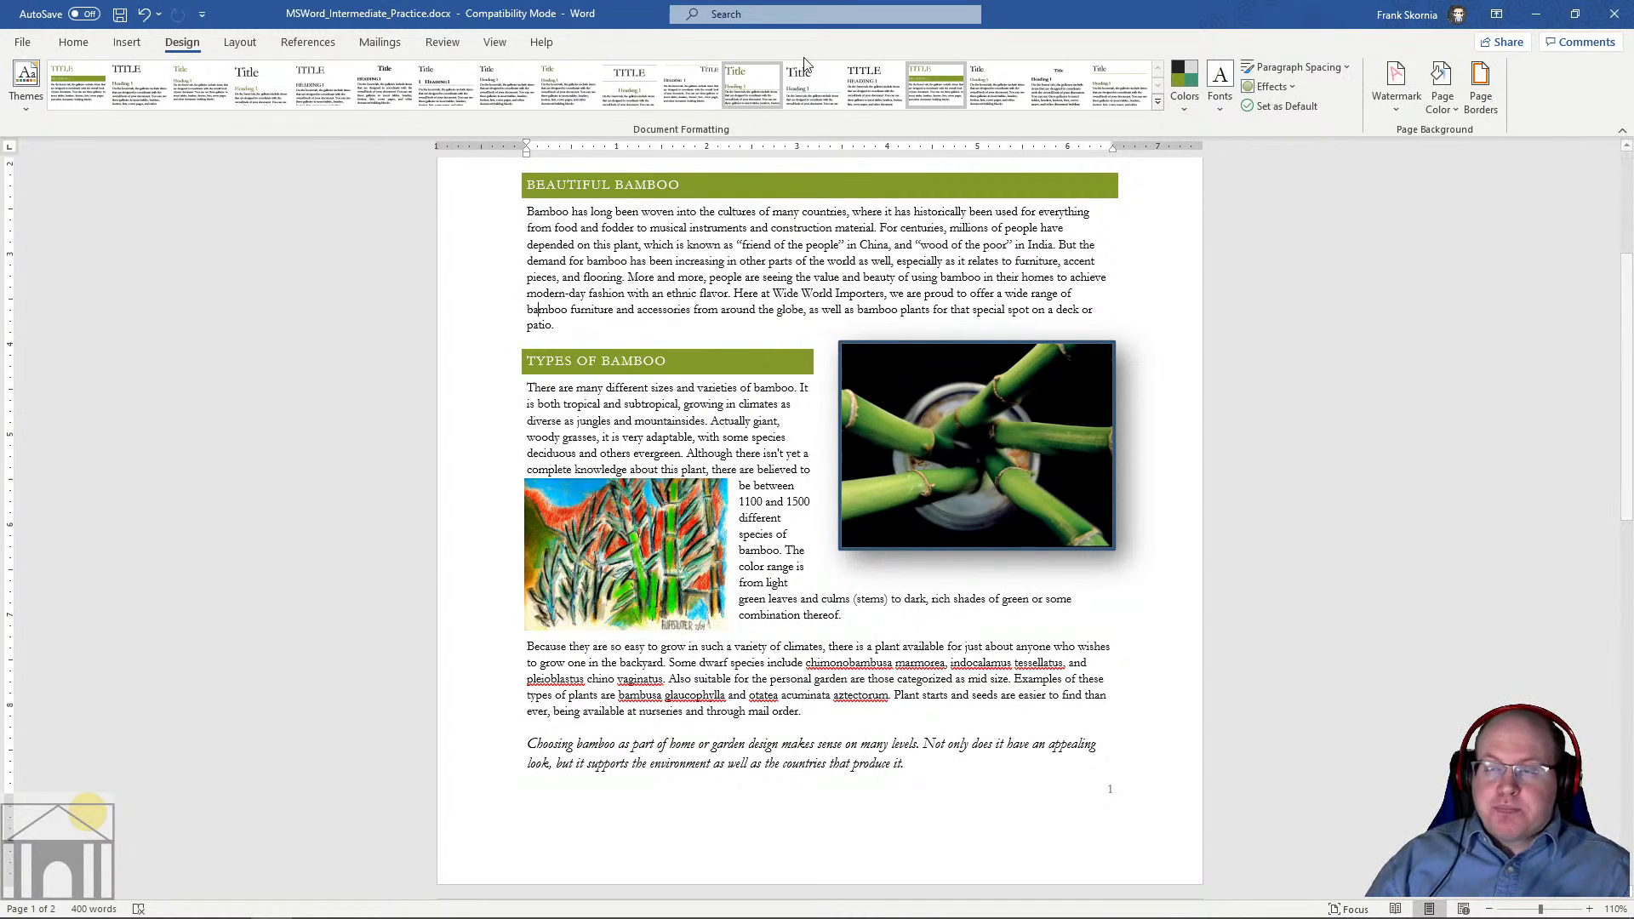
Try the Red Orange theme colours and review the title, heading bars, picture border and inventory table
click(1187, 100)
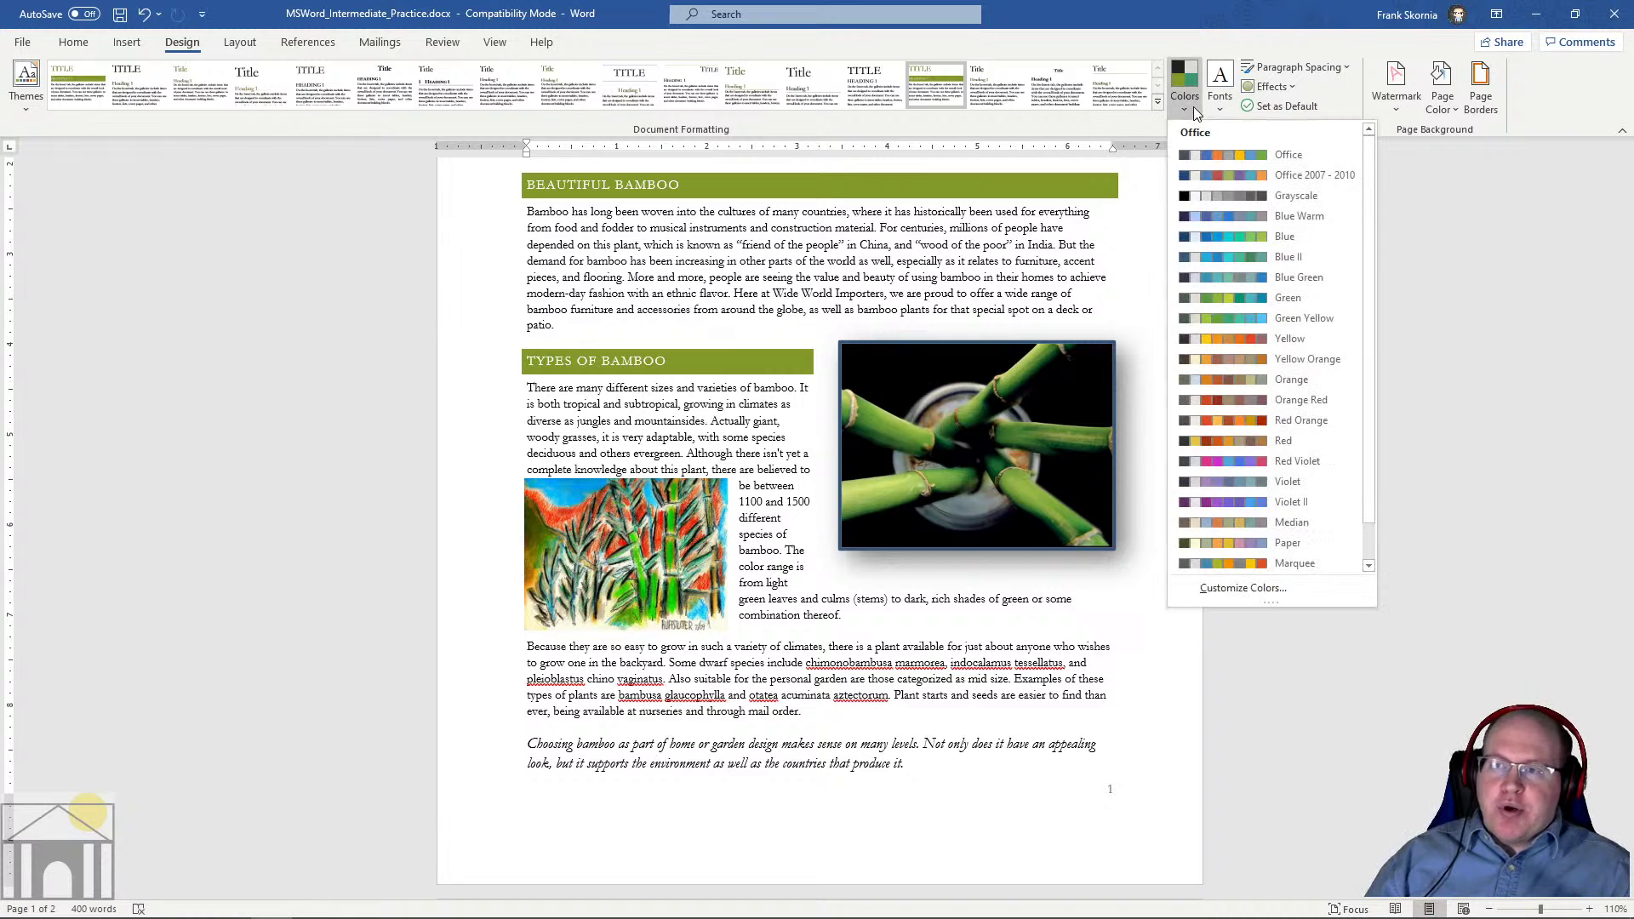
click(1222, 420)
scroll(649, 326, up, 3)
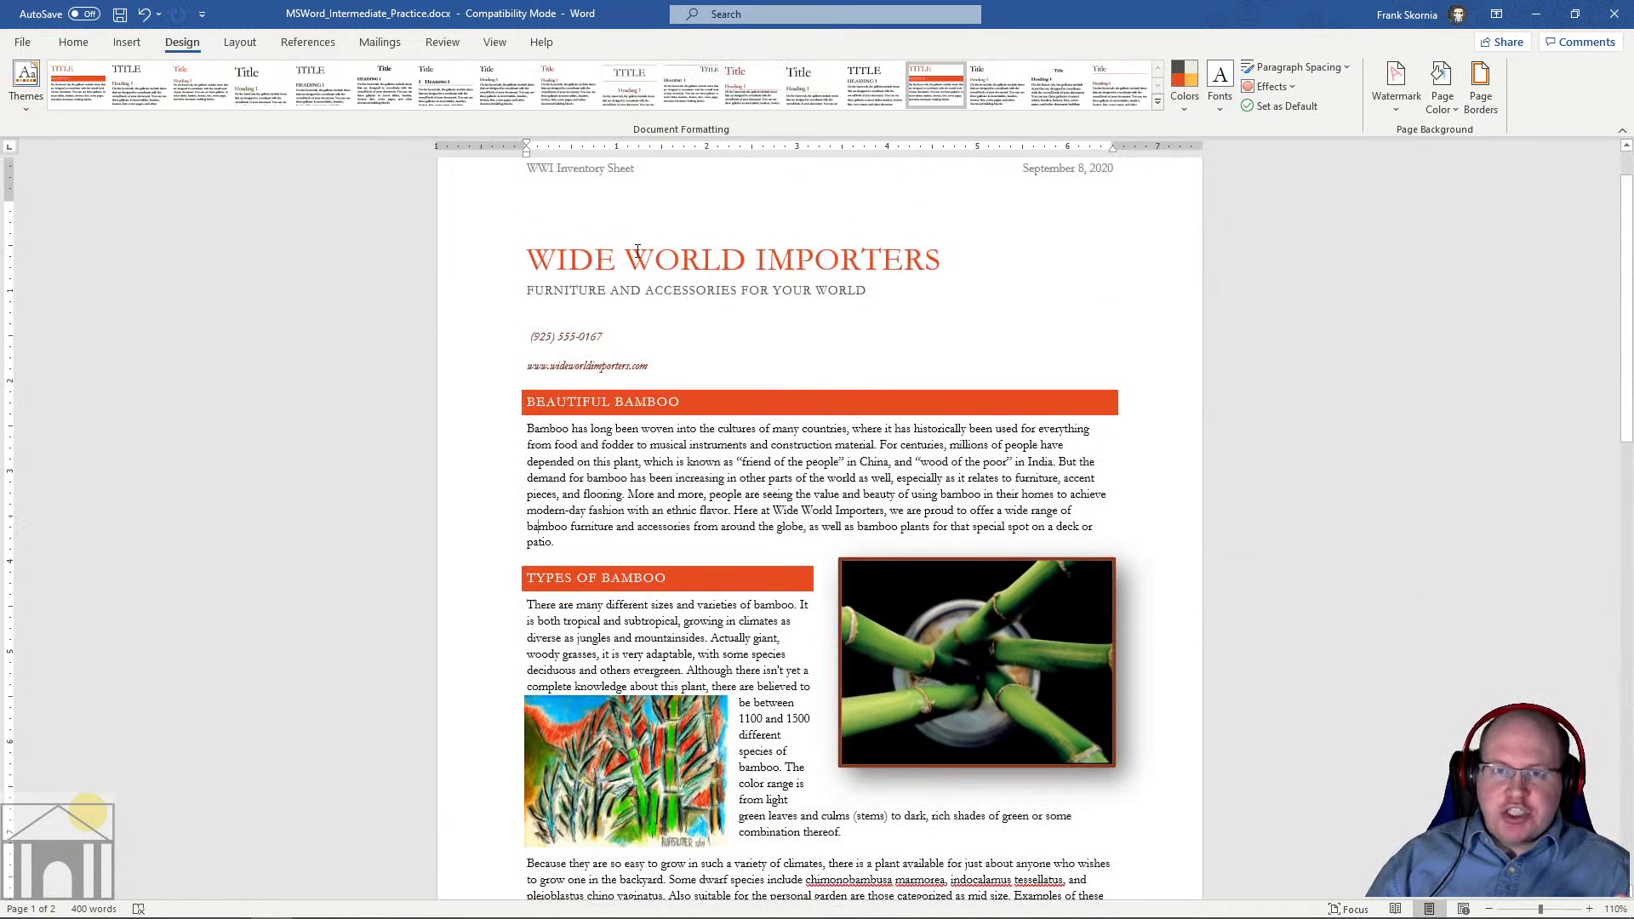
scroll(725, 508, down, 6)
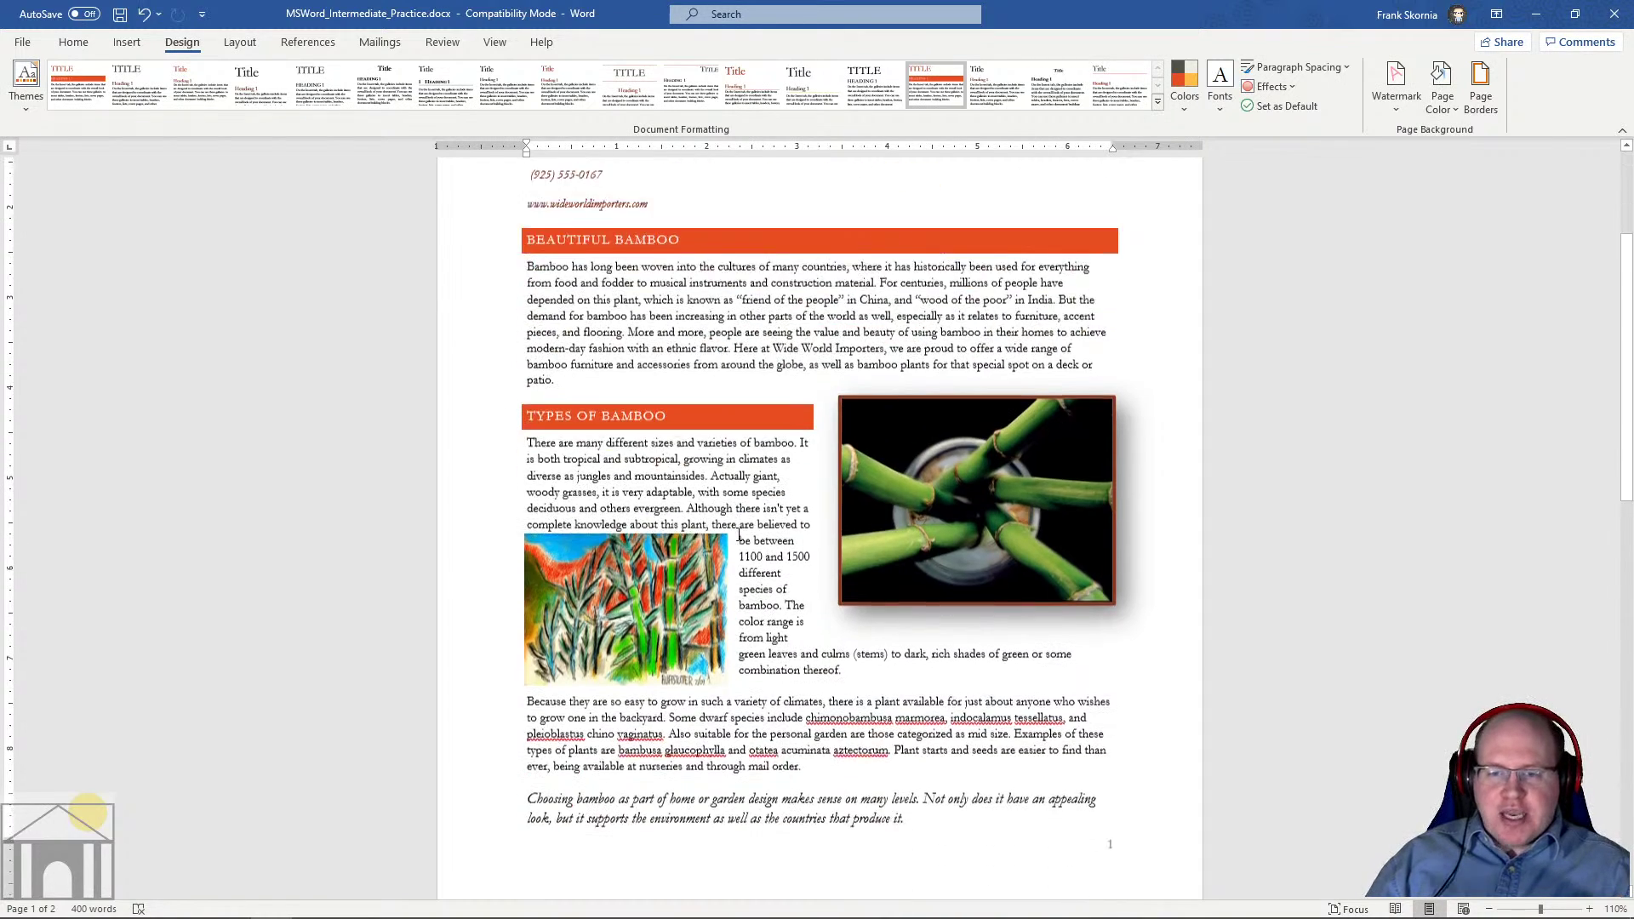
scroll(795, 677, down, 3)
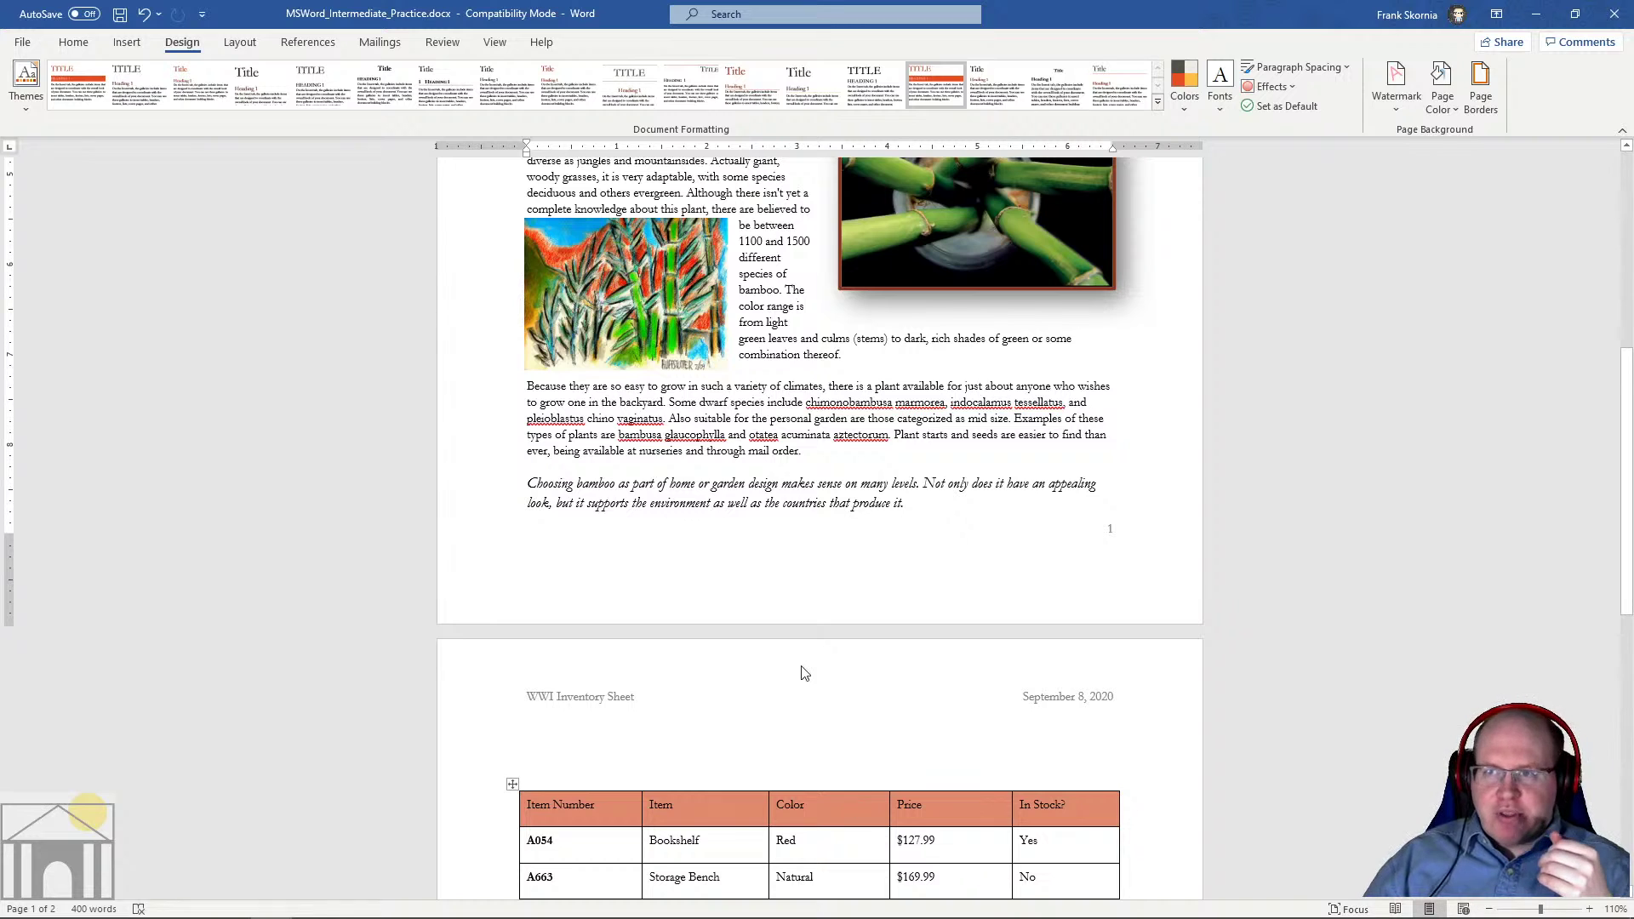
Look through the available theme font sets and theme effects without choosing any
click(1220, 93)
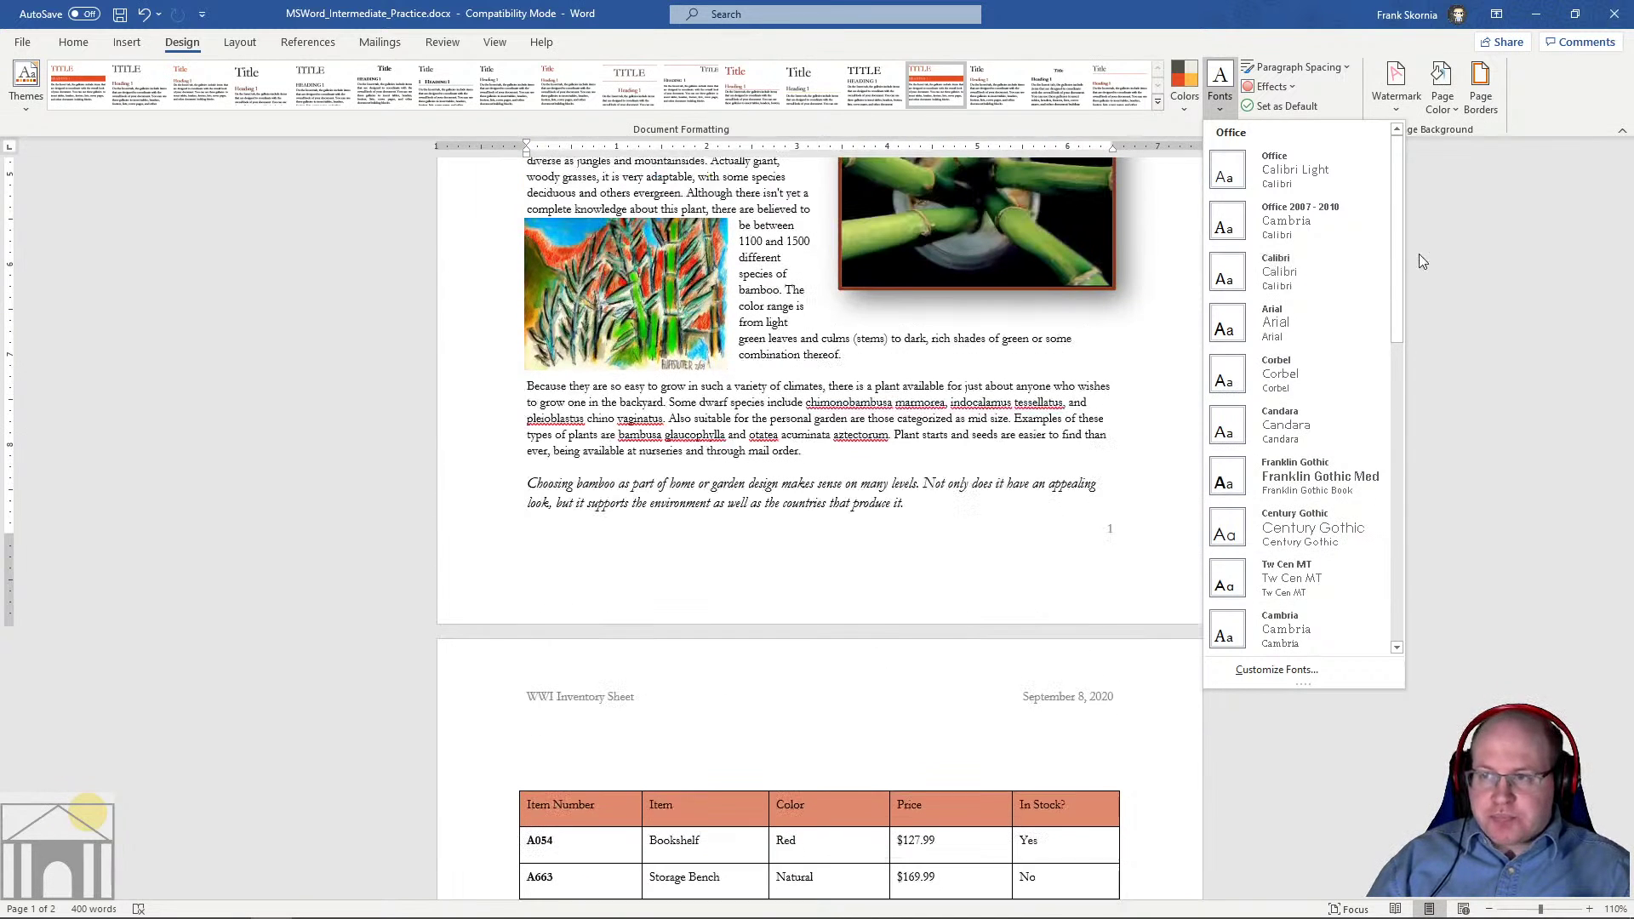
click(1452, 263)
click(1289, 89)
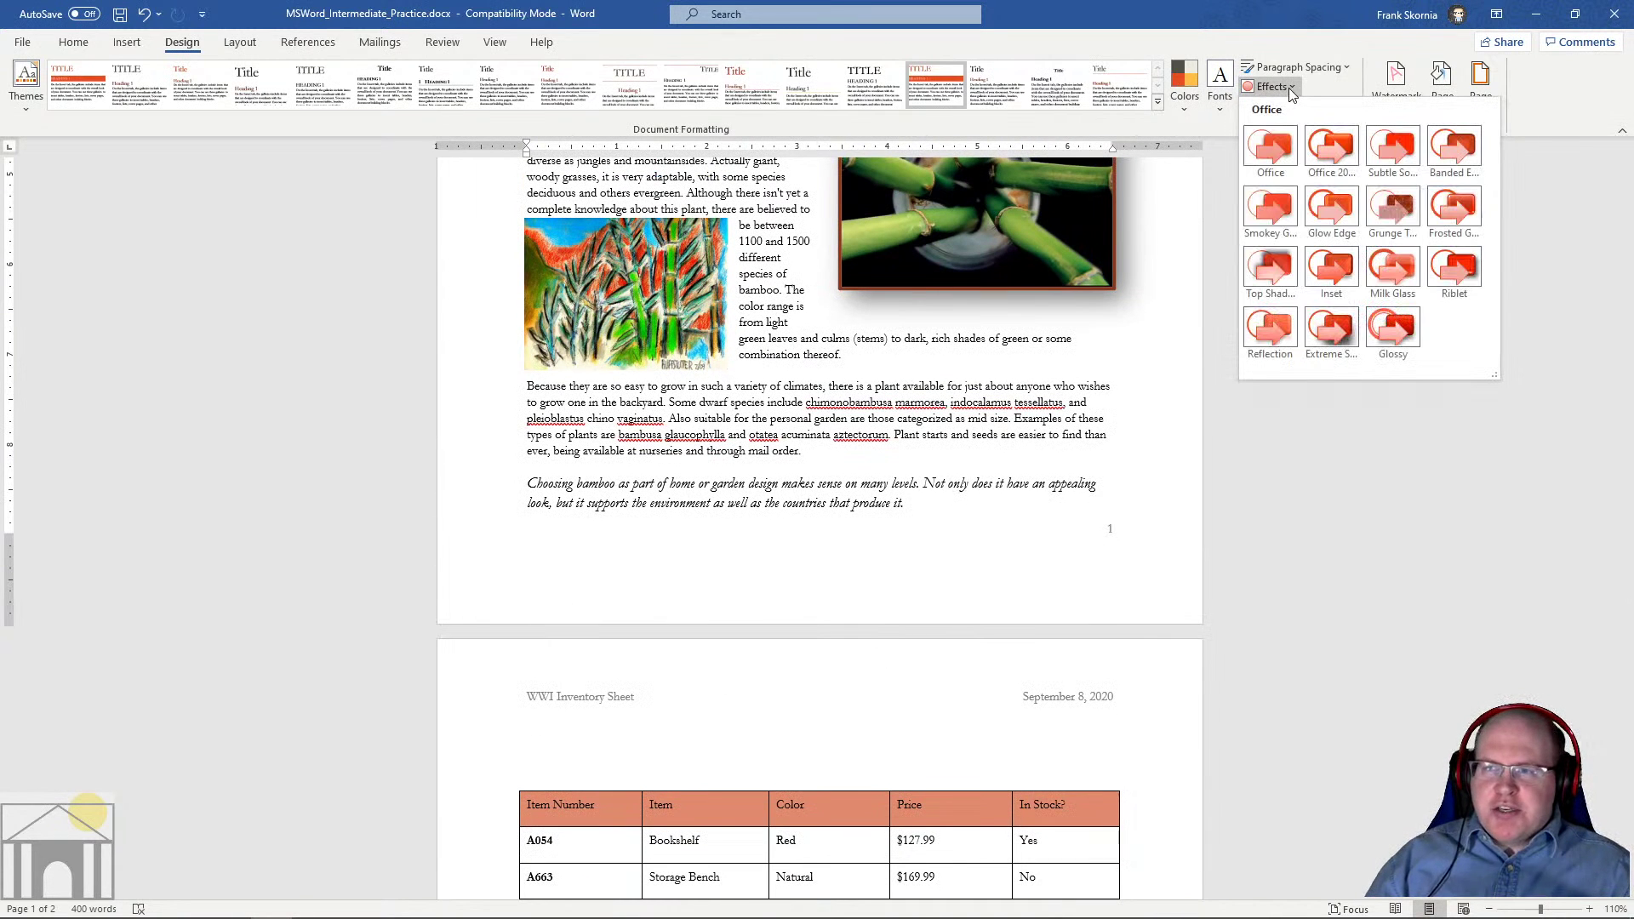
click(1302, 670)
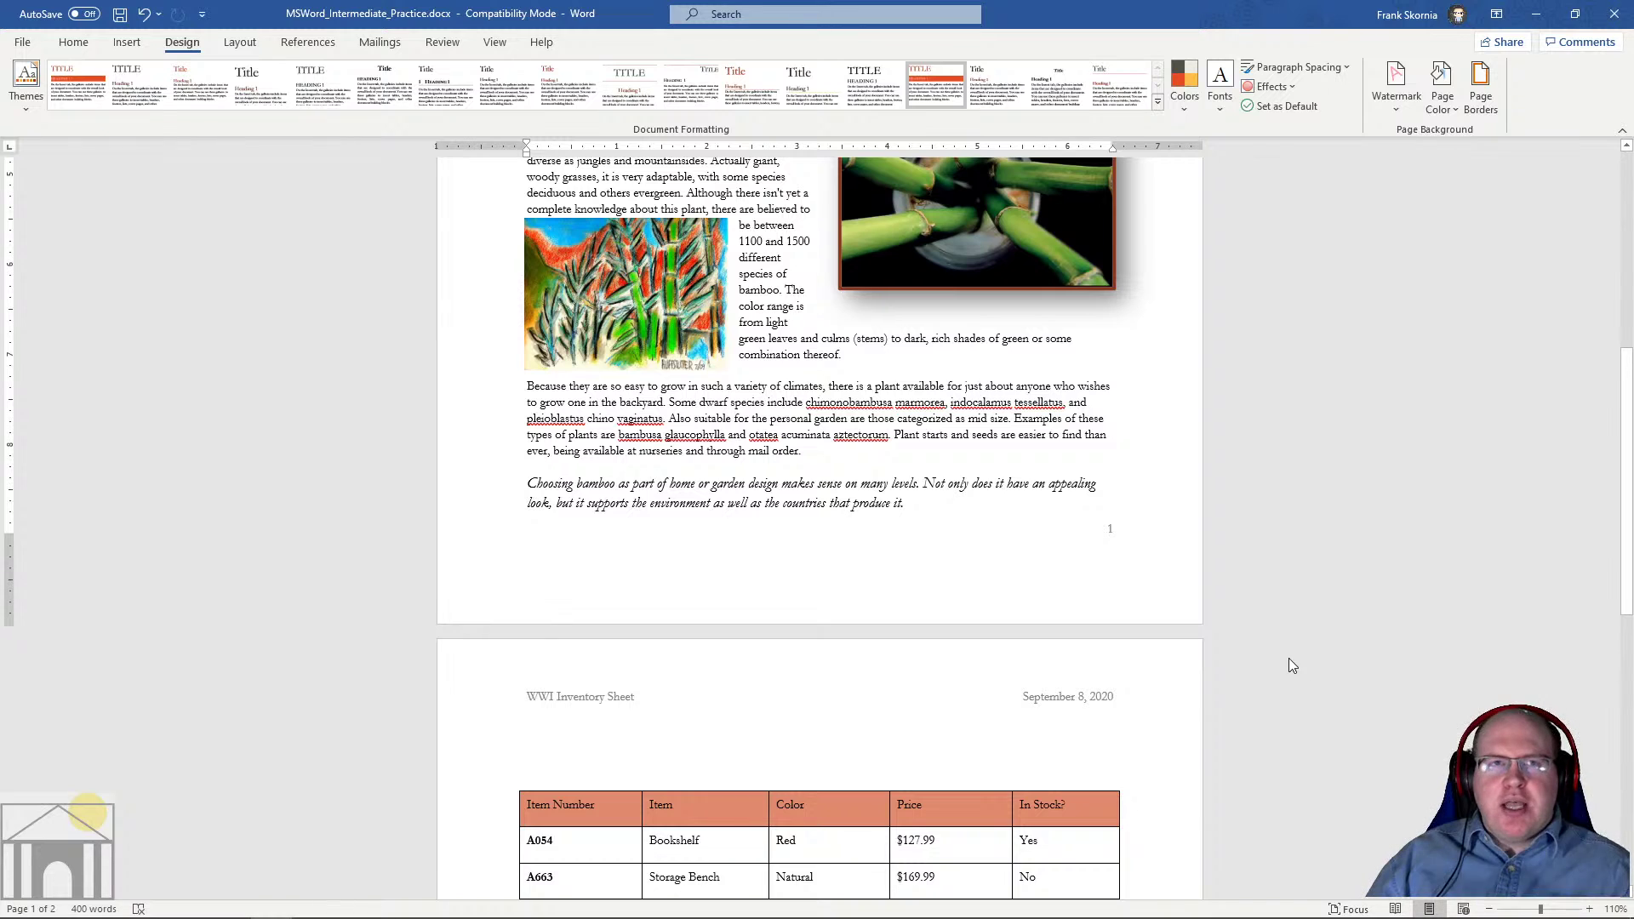
Apply the Office theme, with the first built-in style set that has a large all-caps title and unshaded headings
scroll(1274, 652, up, 6)
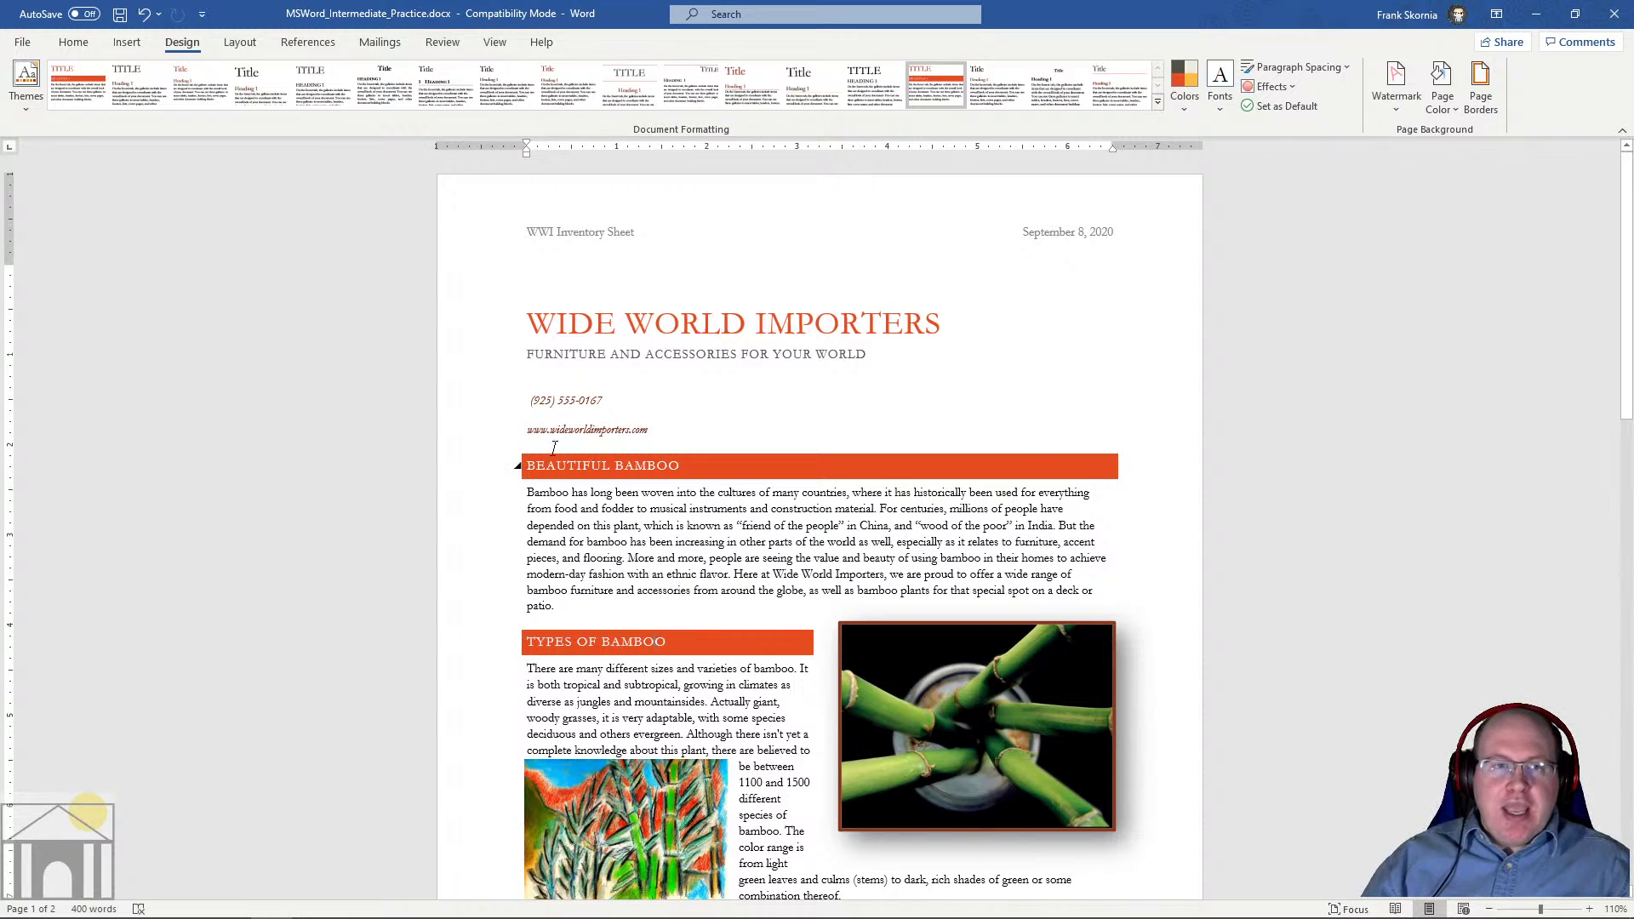
click(25, 86)
click(30, 161)
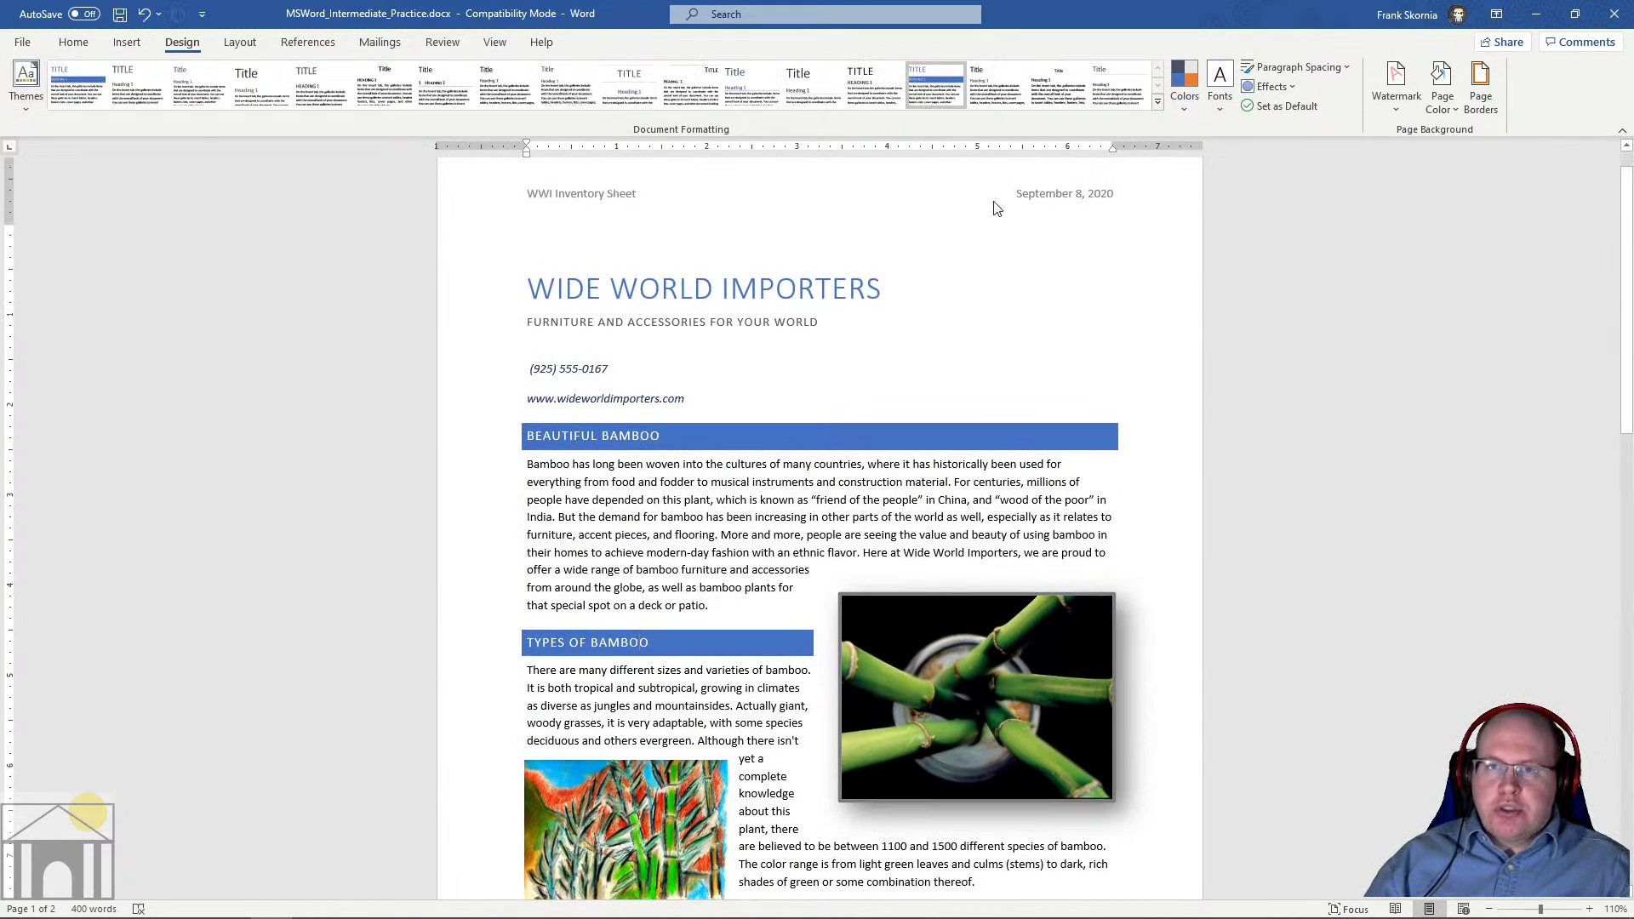
click(136, 96)
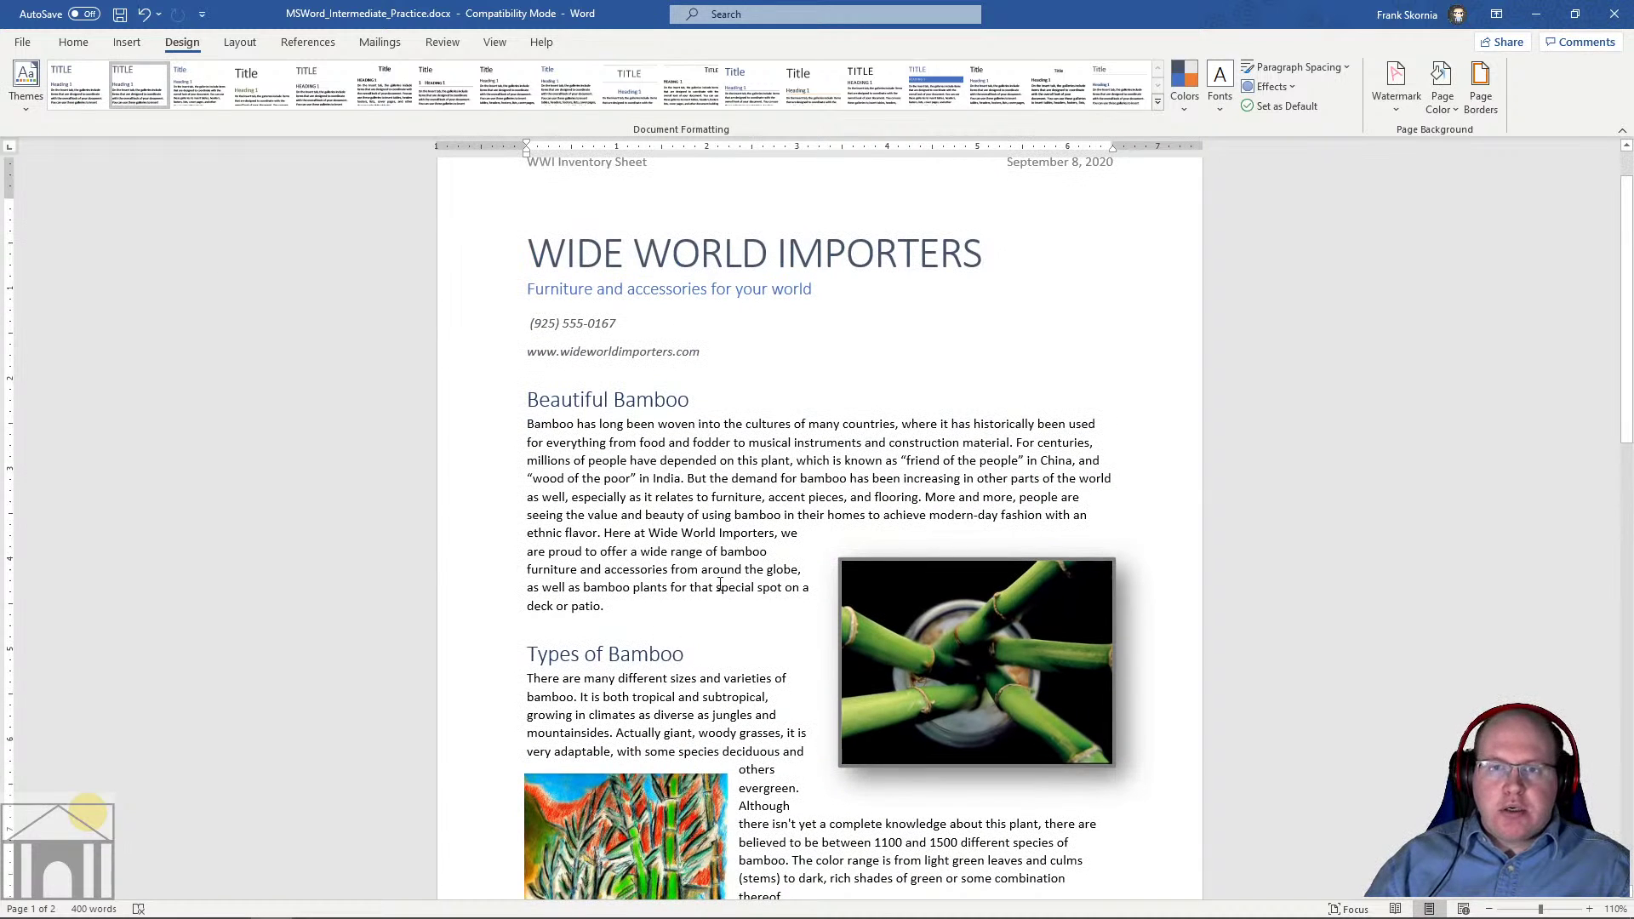
scroll(615, 612, up, 1)
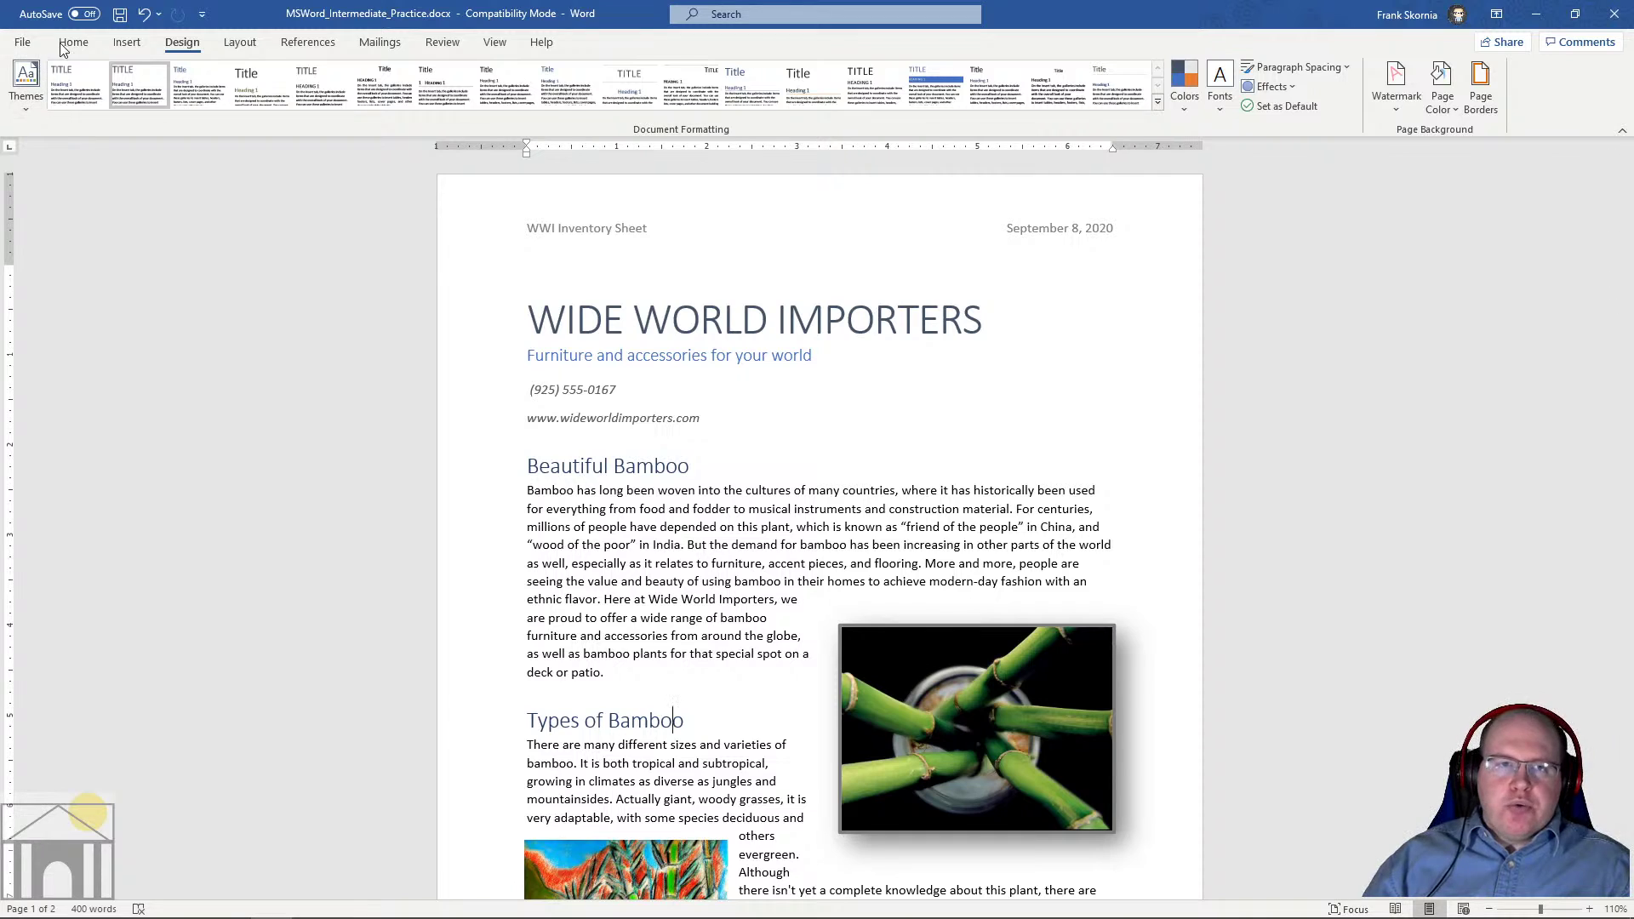
click(38, 95)
click(381, 243)
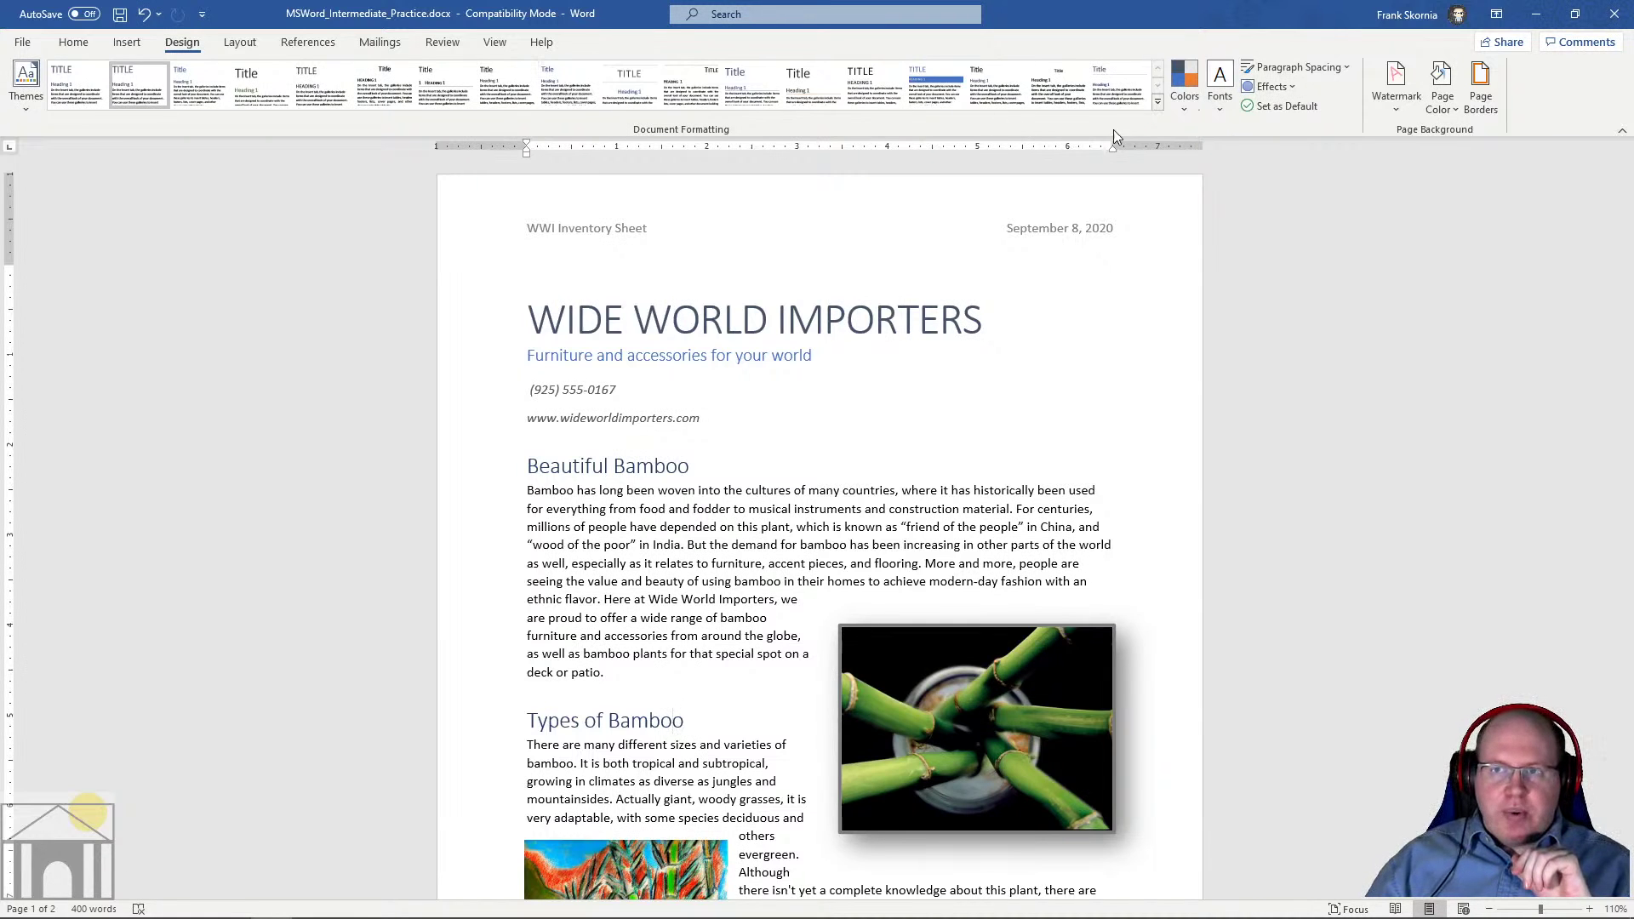
click(34, 40)
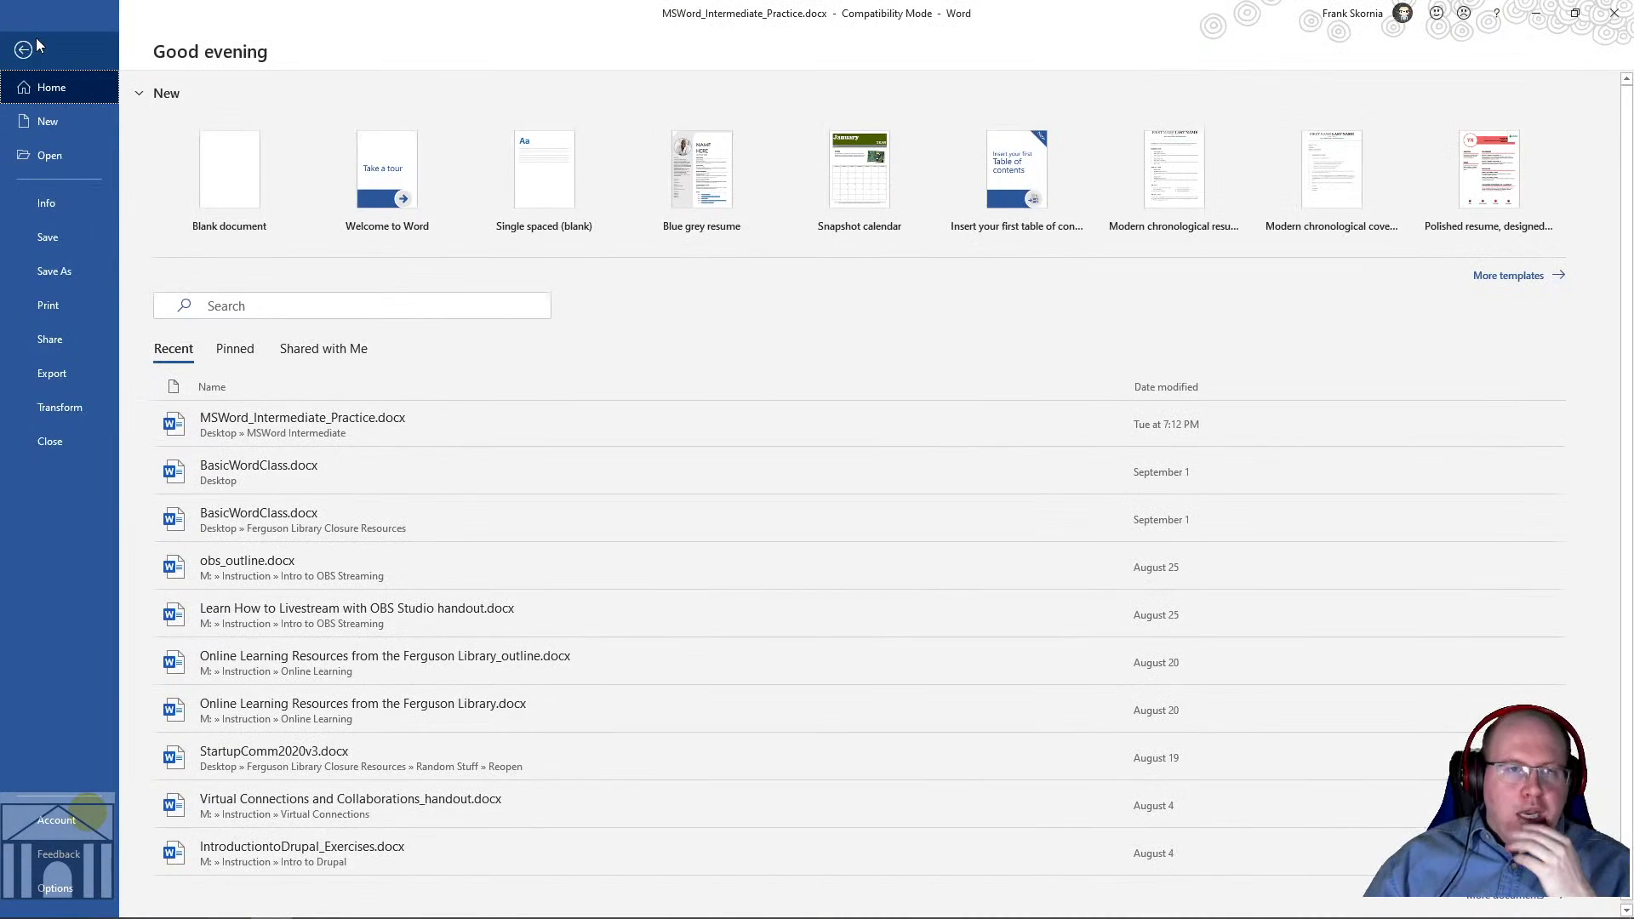
click(35, 39)
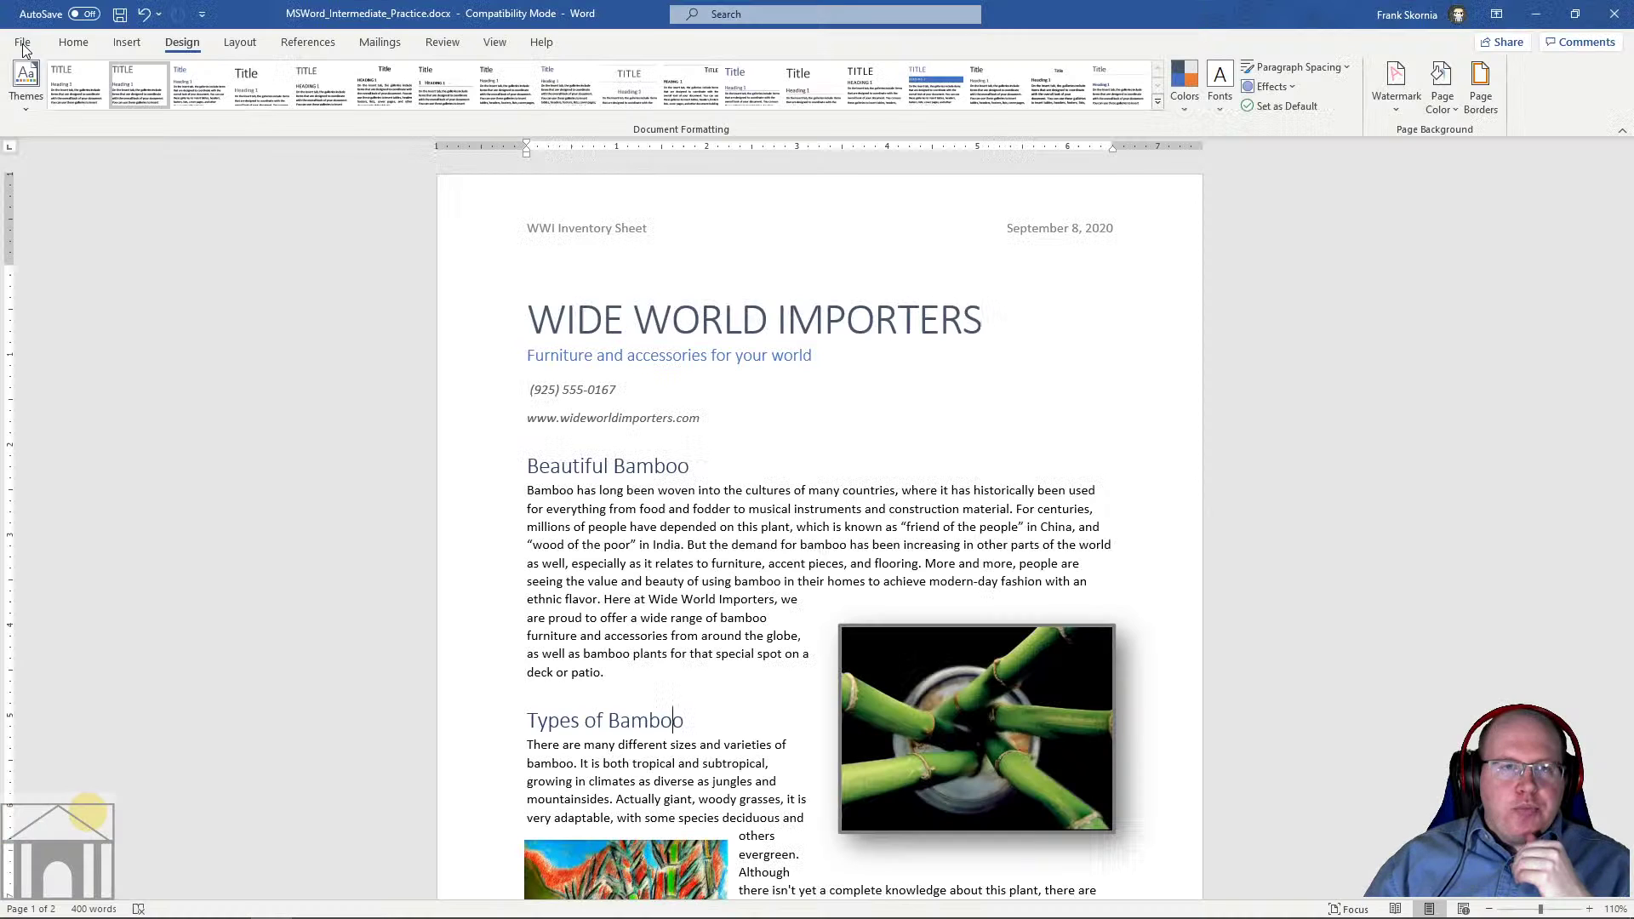
click(756, 320)
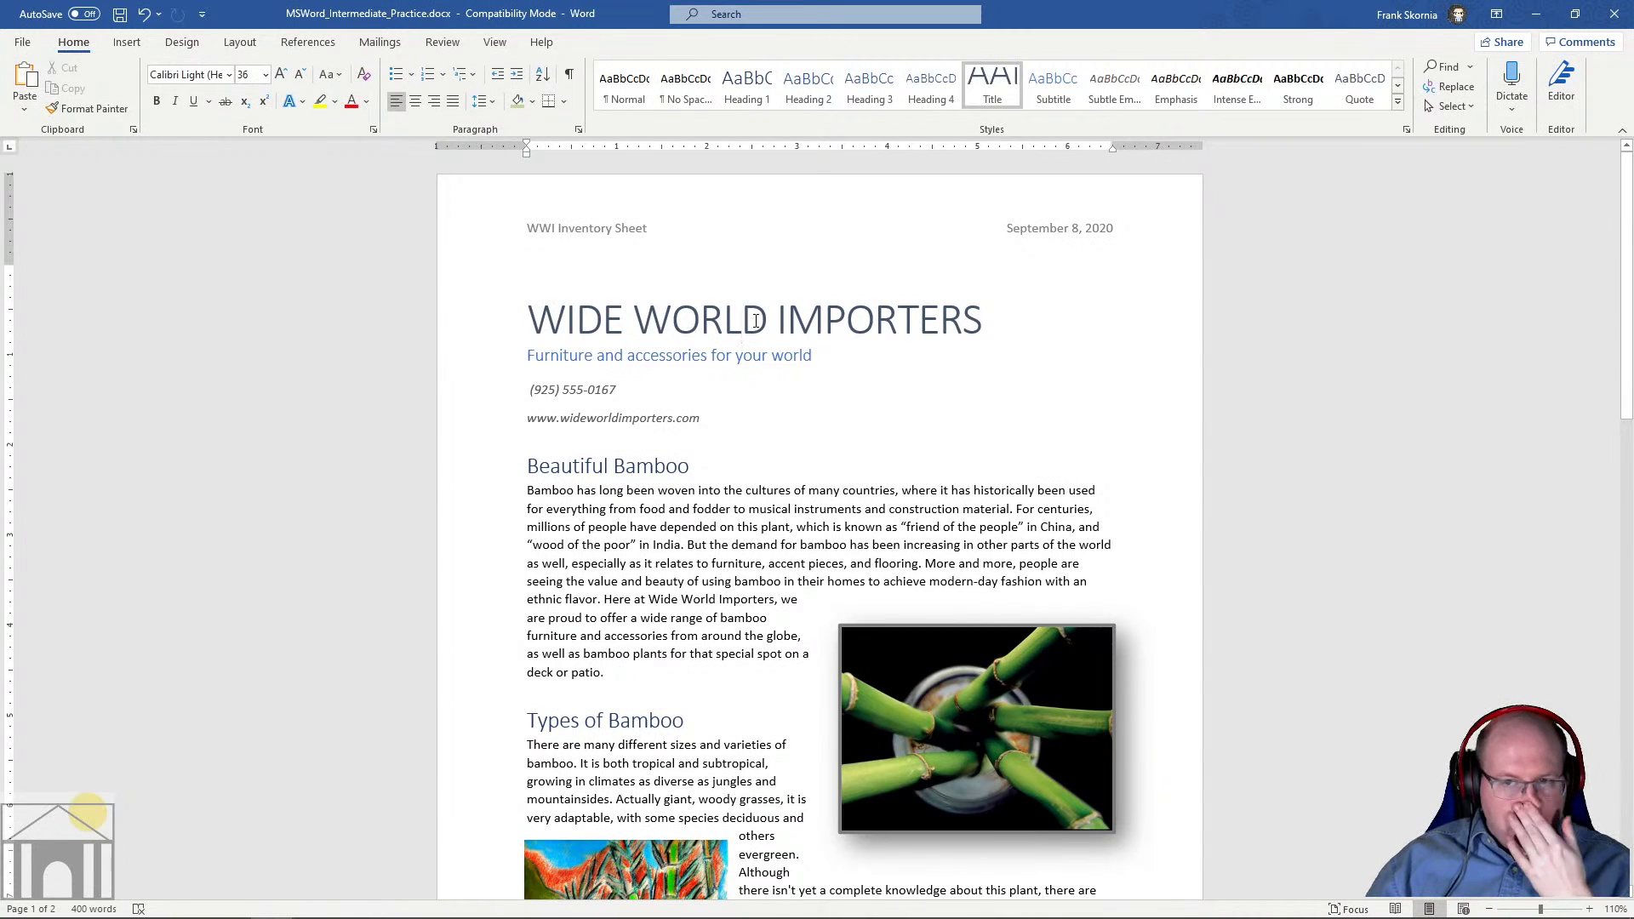
Set the font of the "Wide World Importers" title to Hollywood Hills
drag(987, 322, 521, 277)
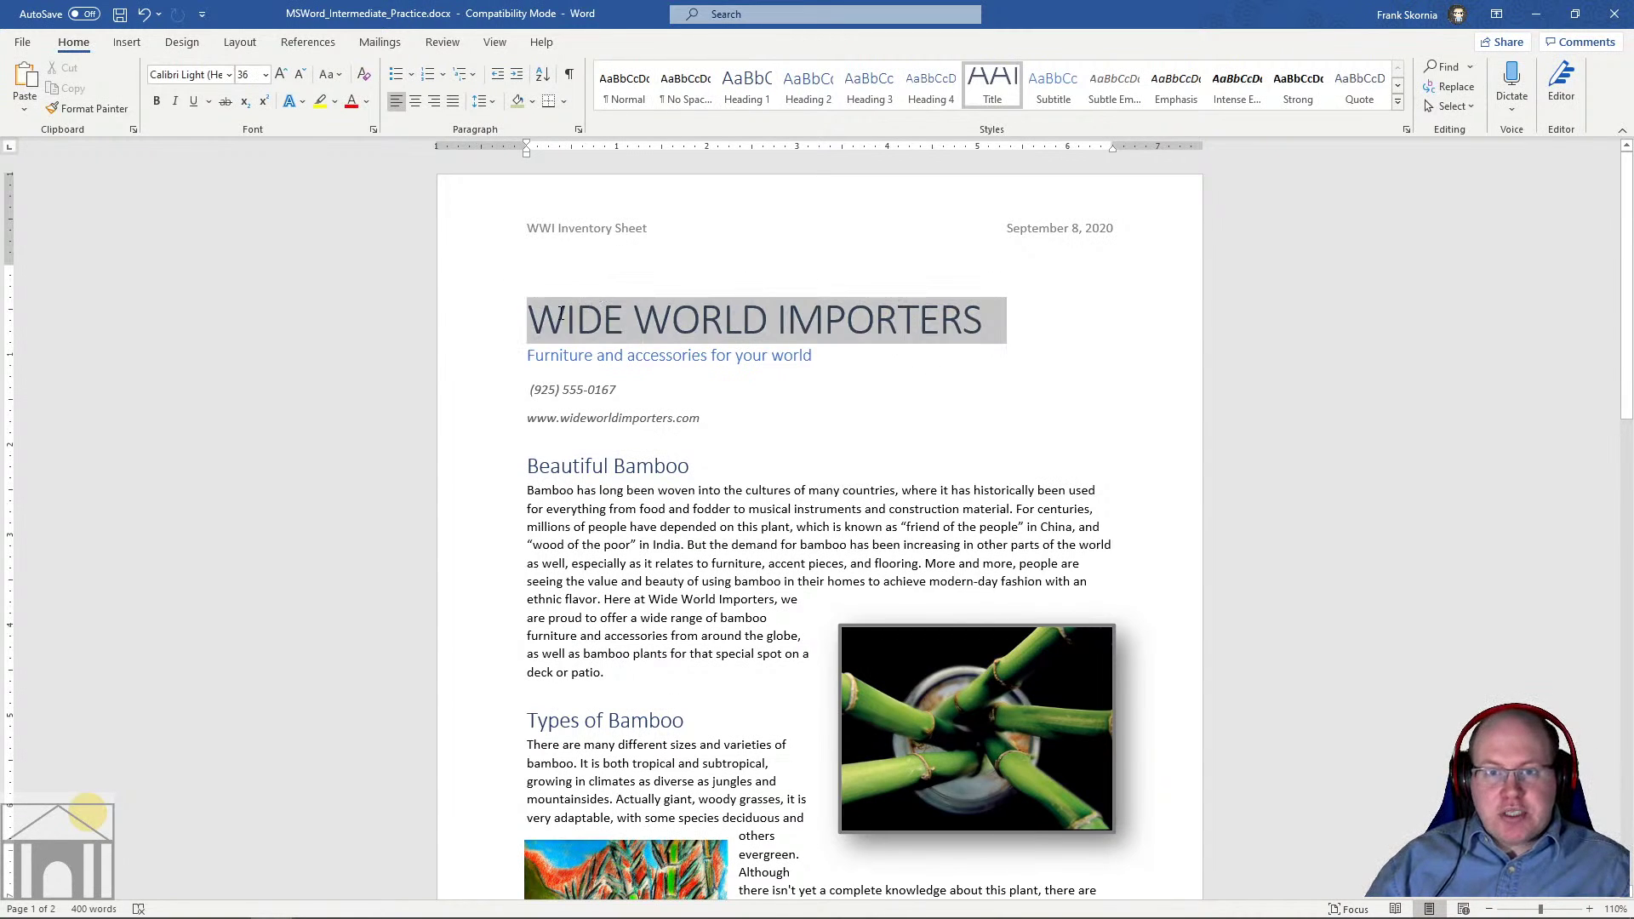
click(228, 75)
scroll(391, 425, down, 5)
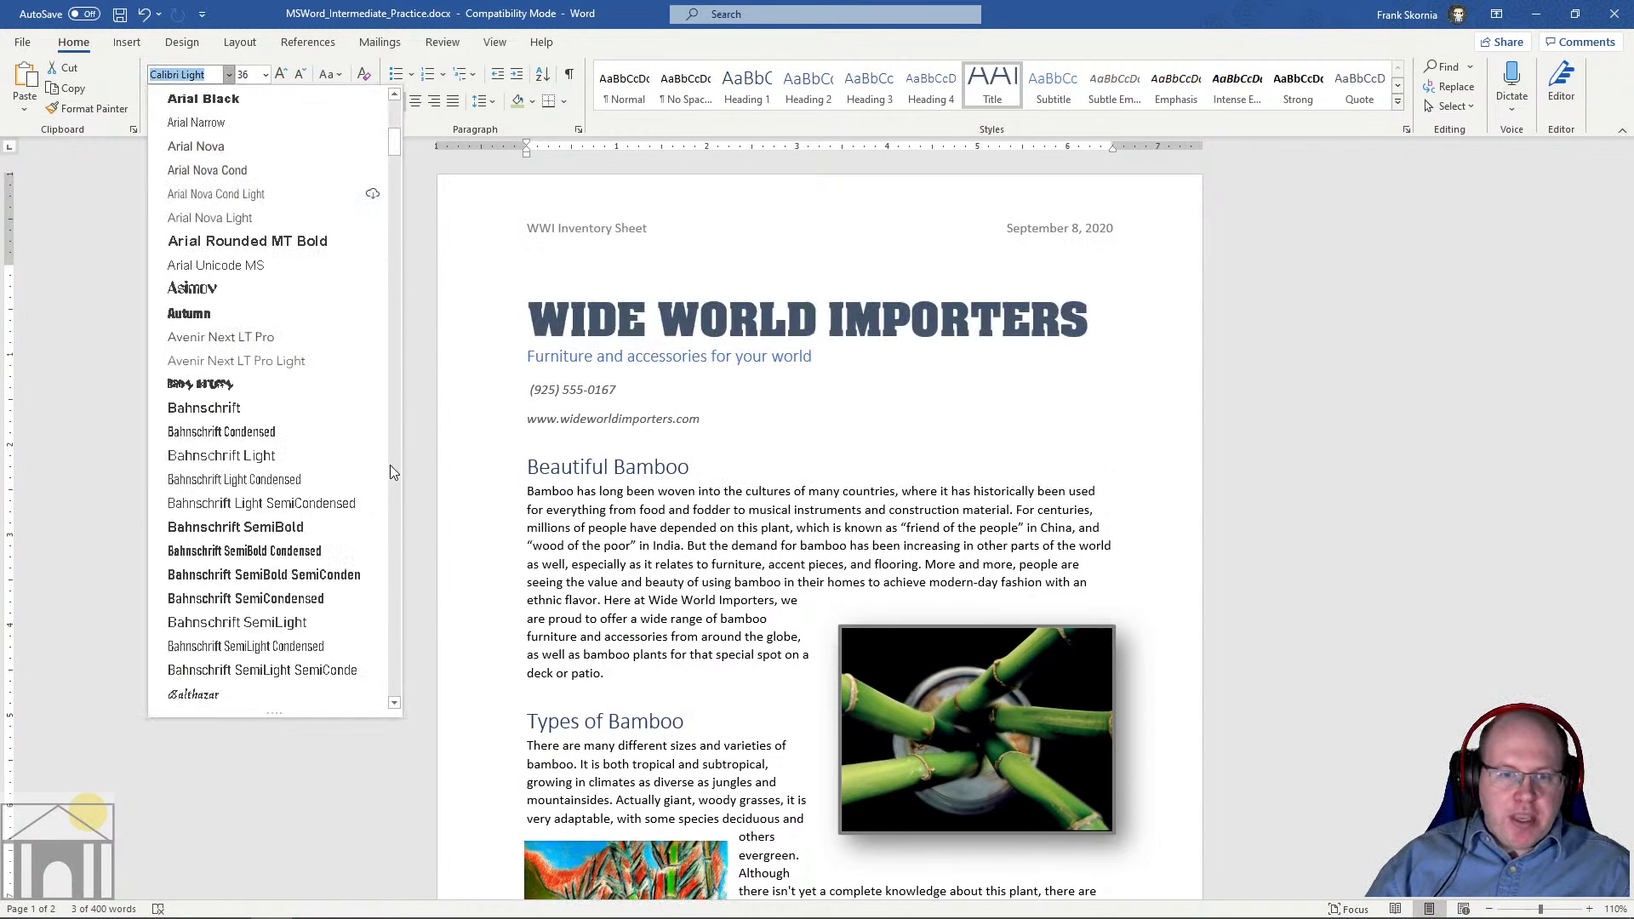
scroll(371, 502, down, 20)
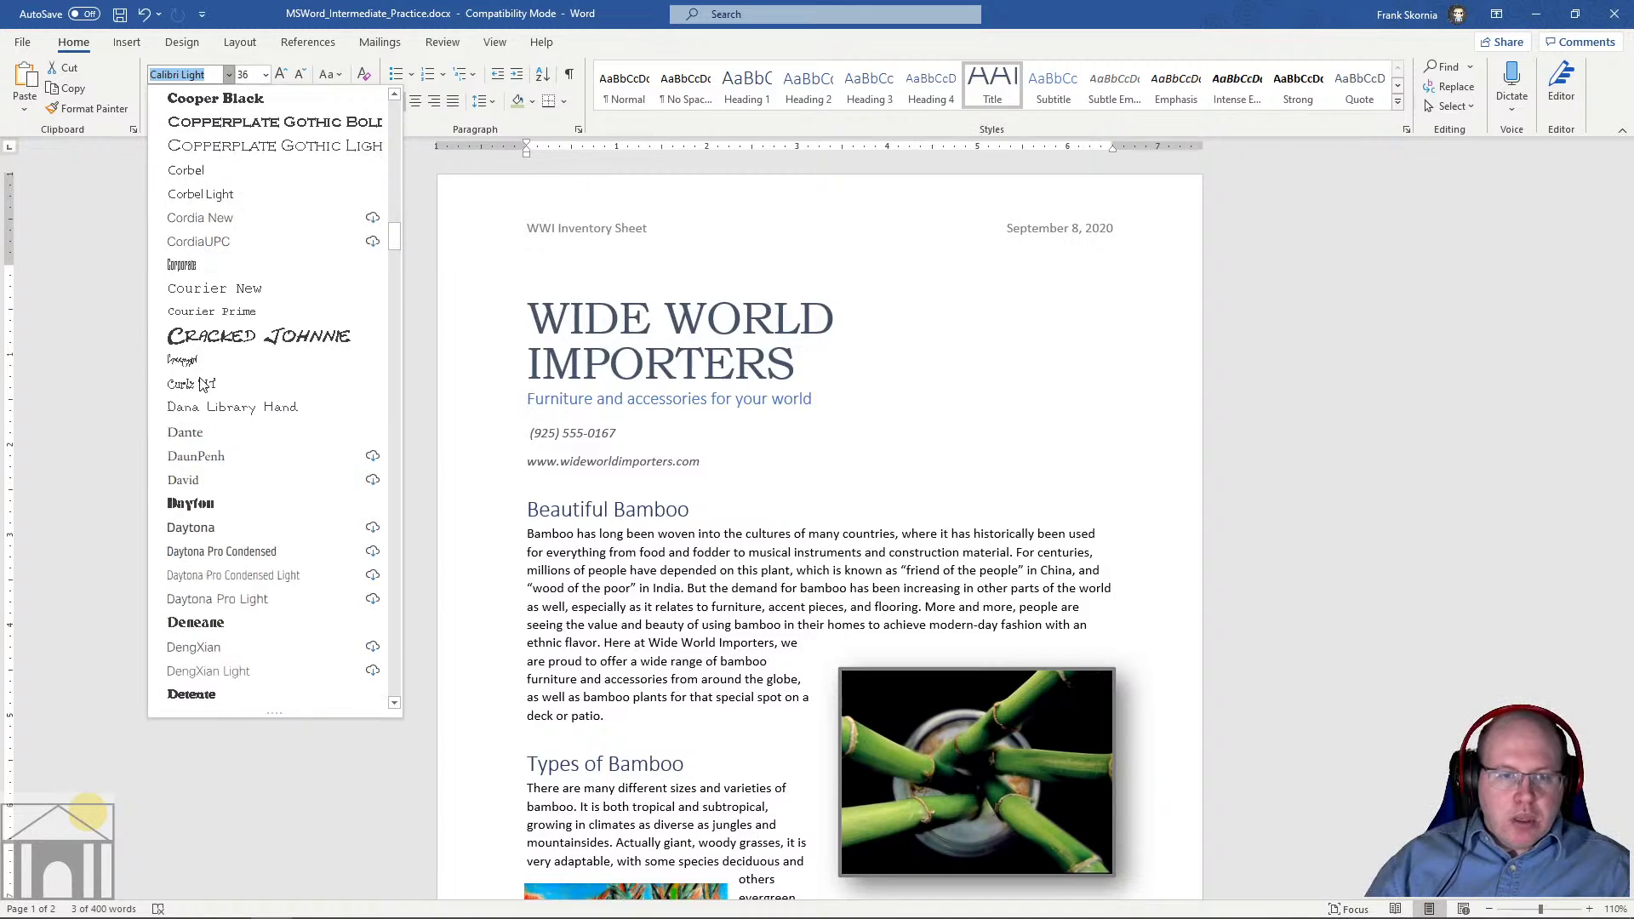
scroll(202, 385, down, 10)
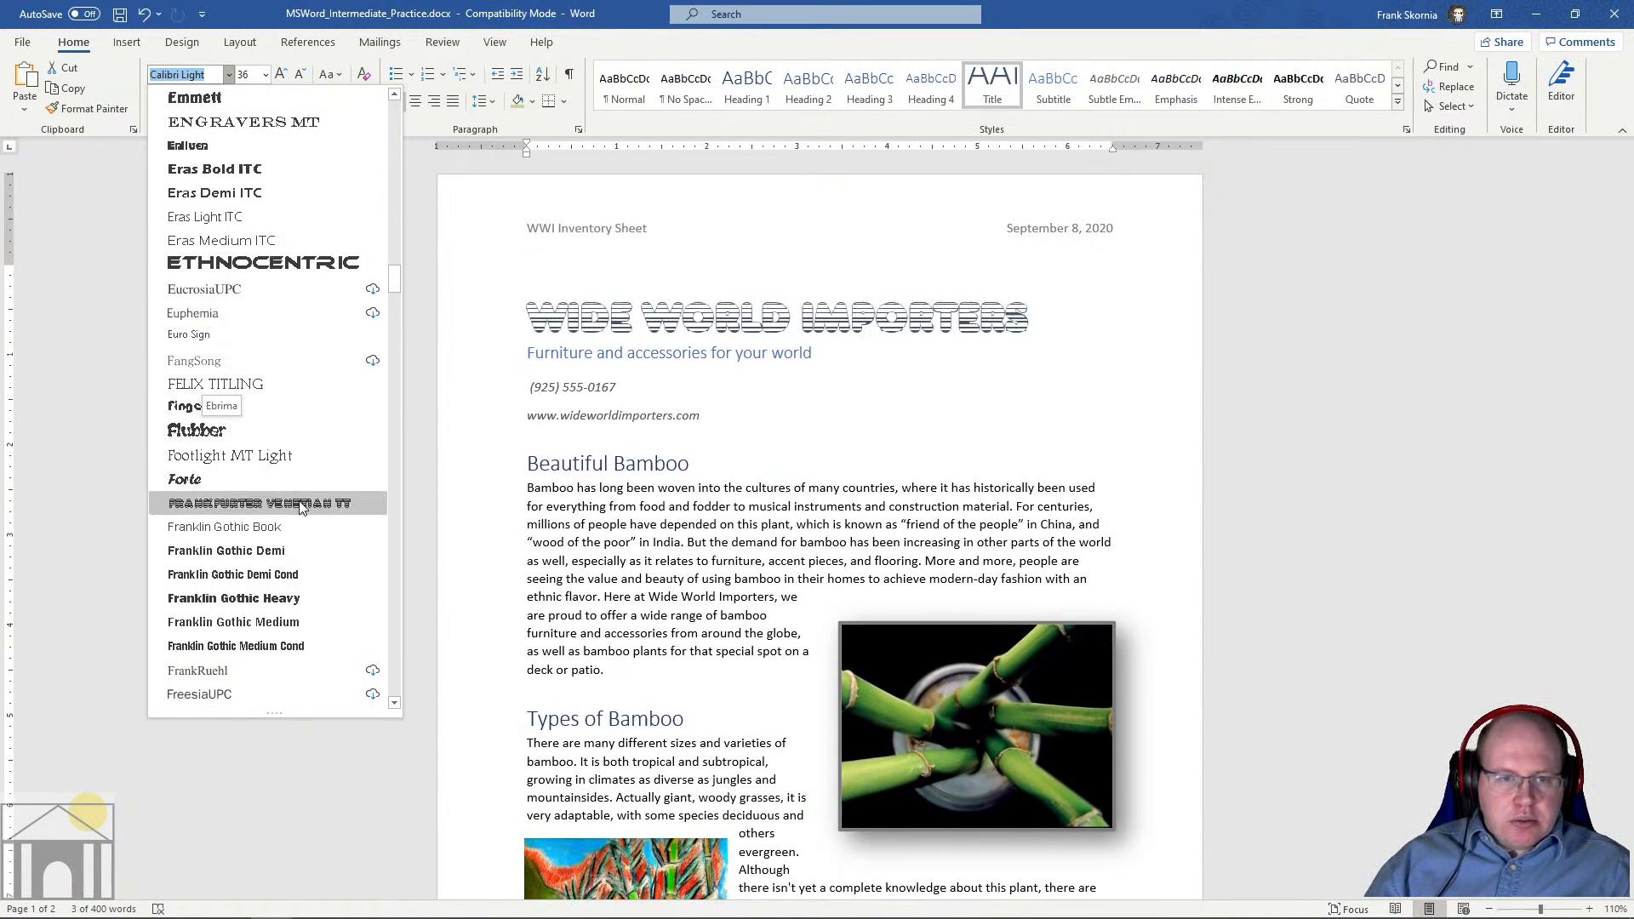
scroll(295, 544, down, 20)
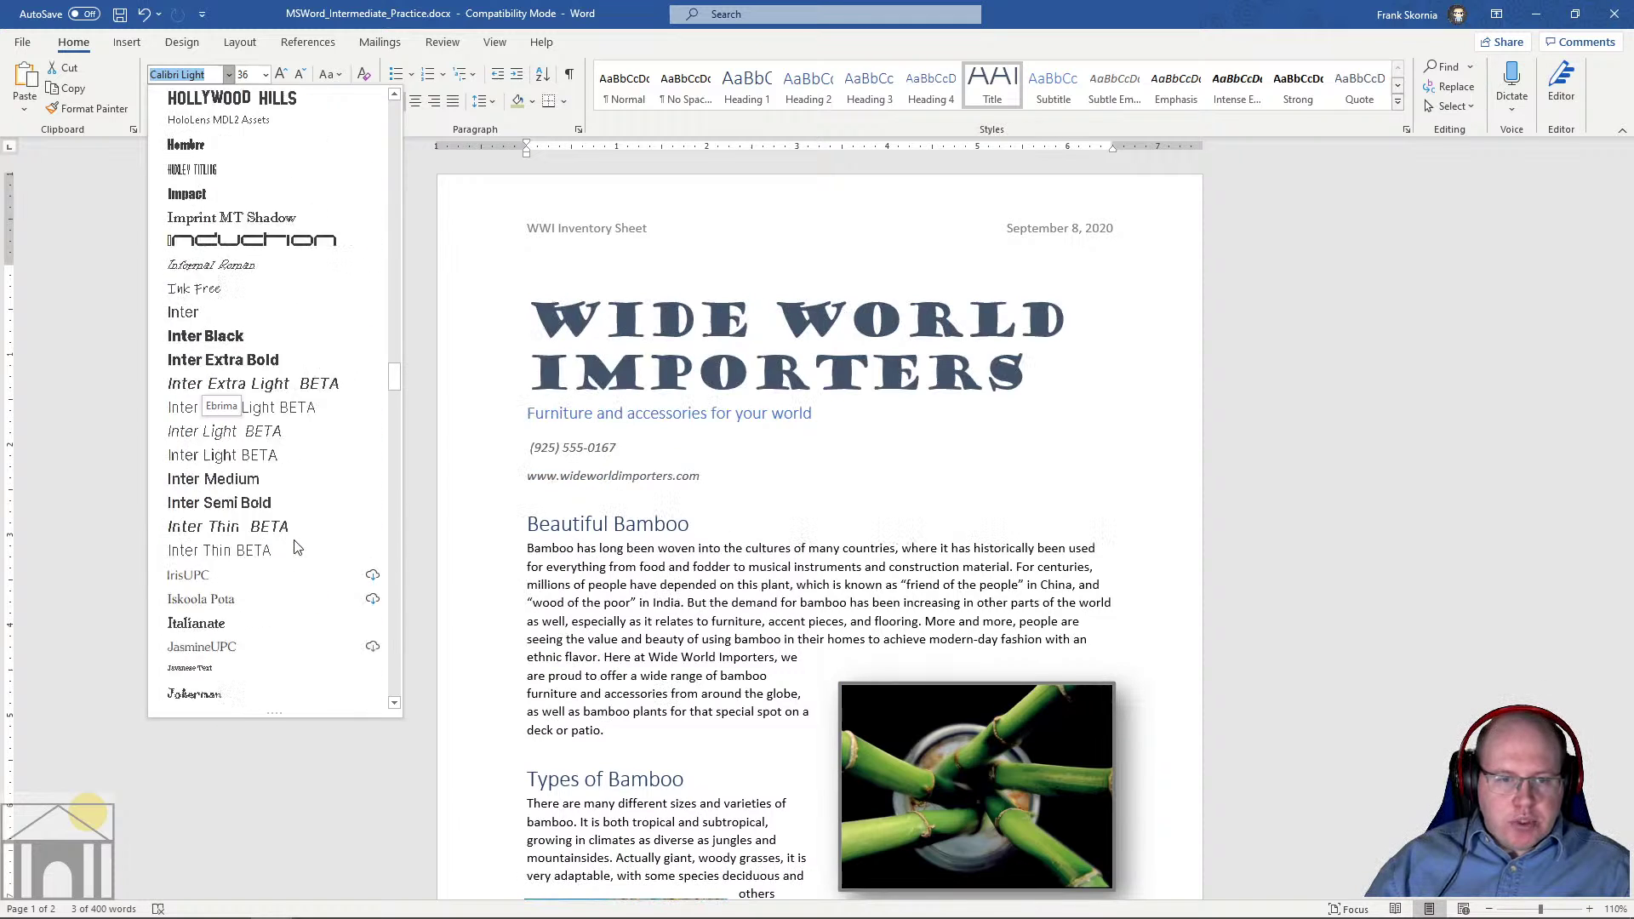
scroll(295, 546, up, 4)
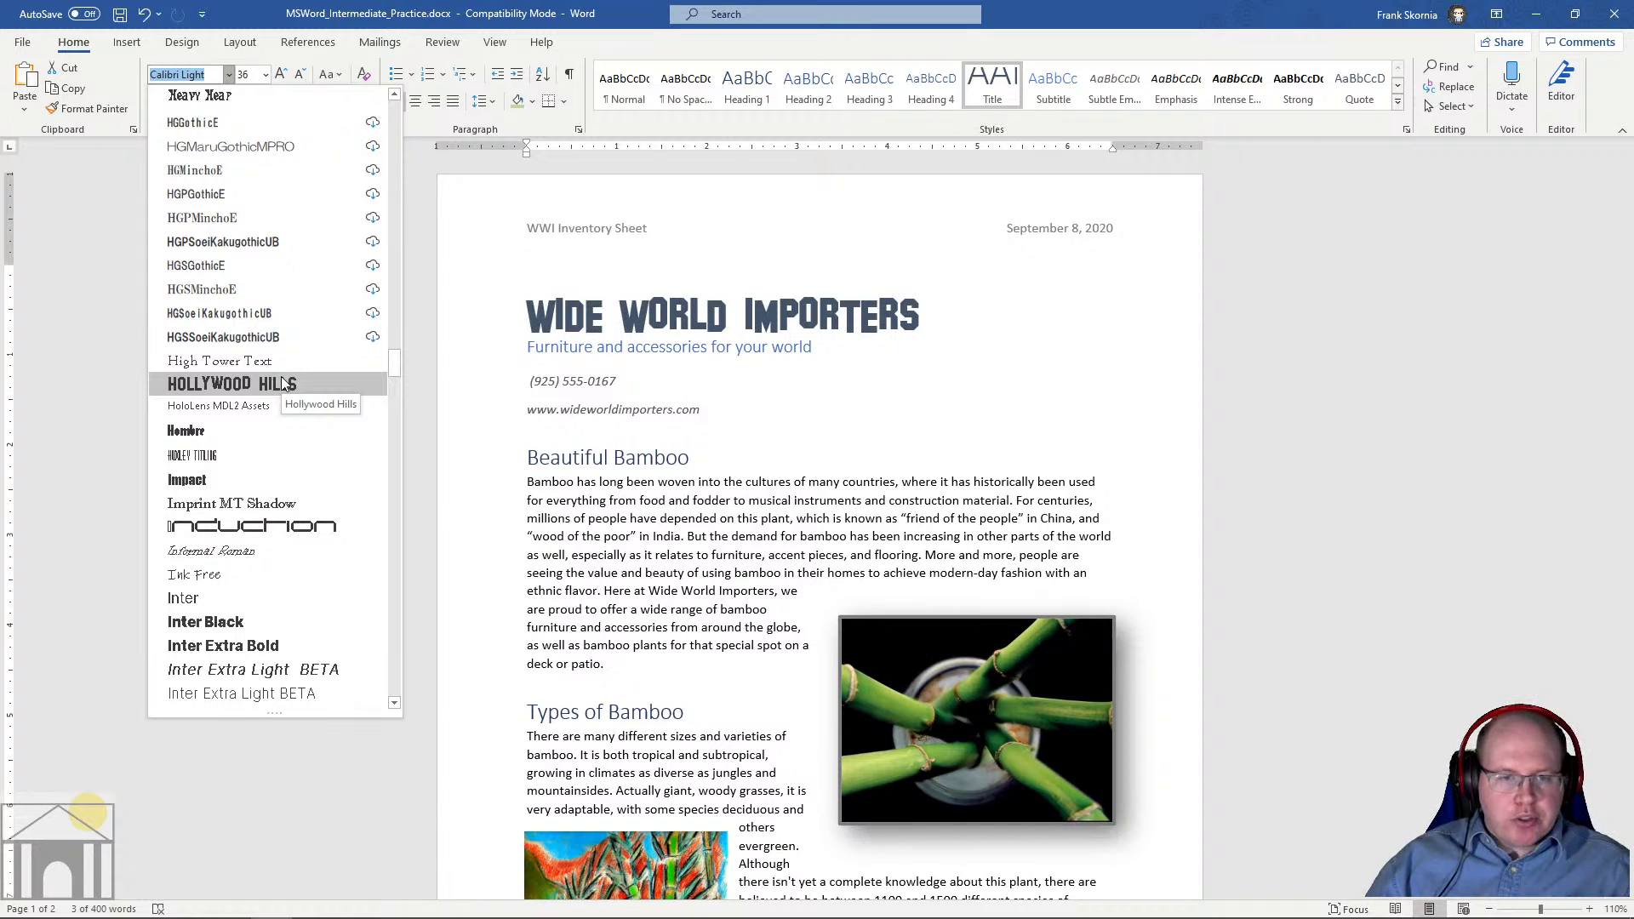
click(283, 385)
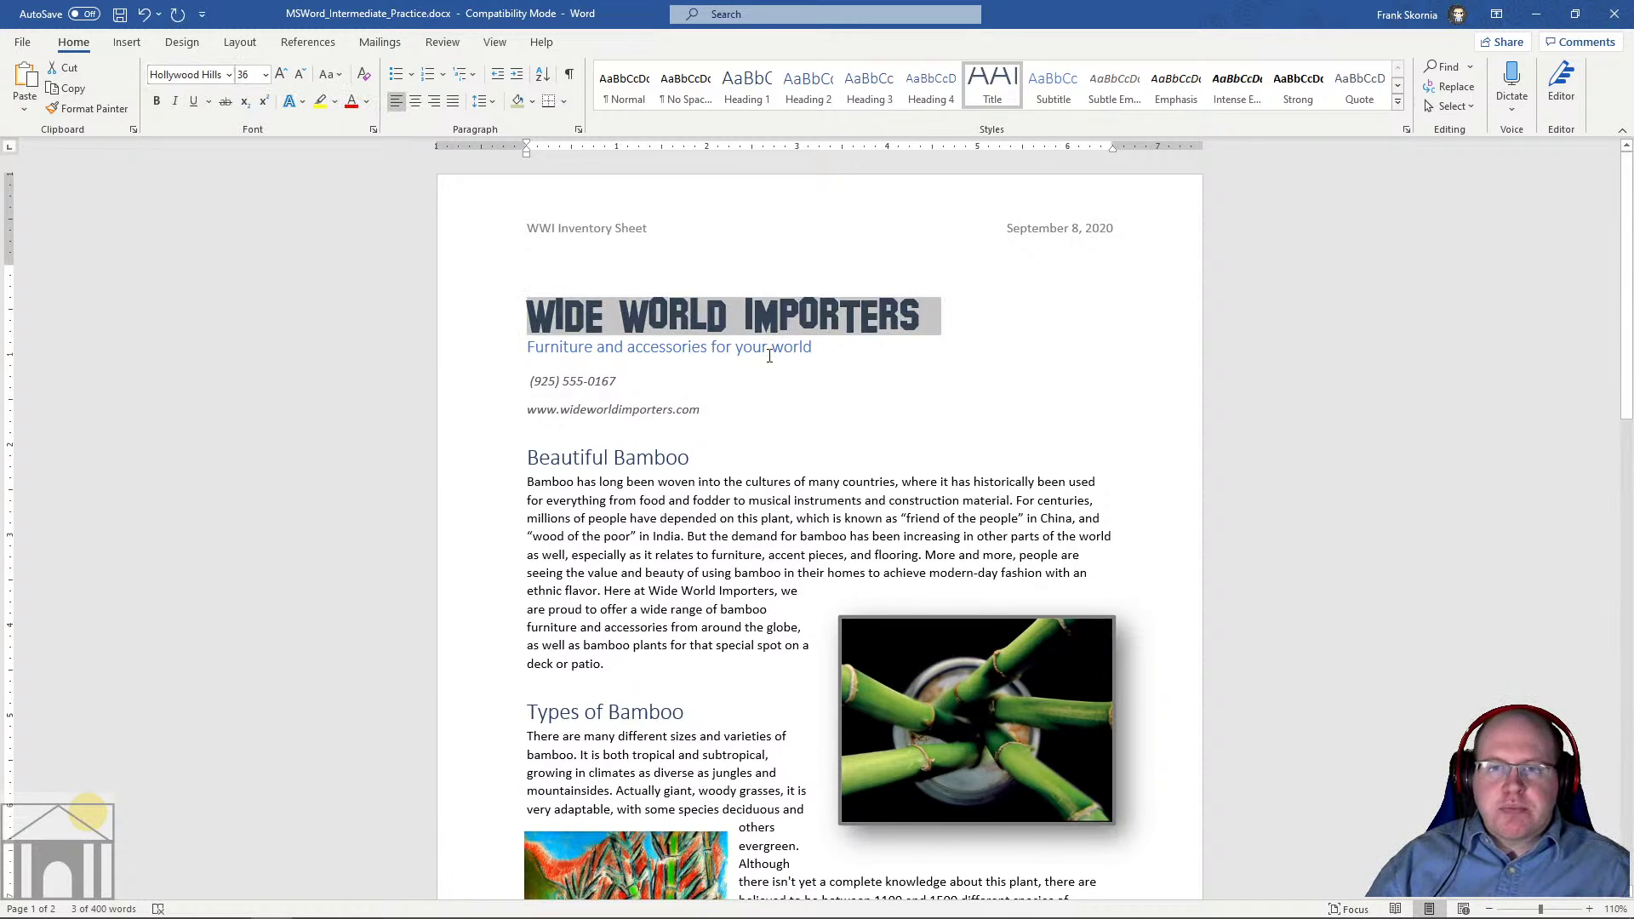
Colour the title text with a light gold theme colour and enlarge it to 48 pt
click(366, 101)
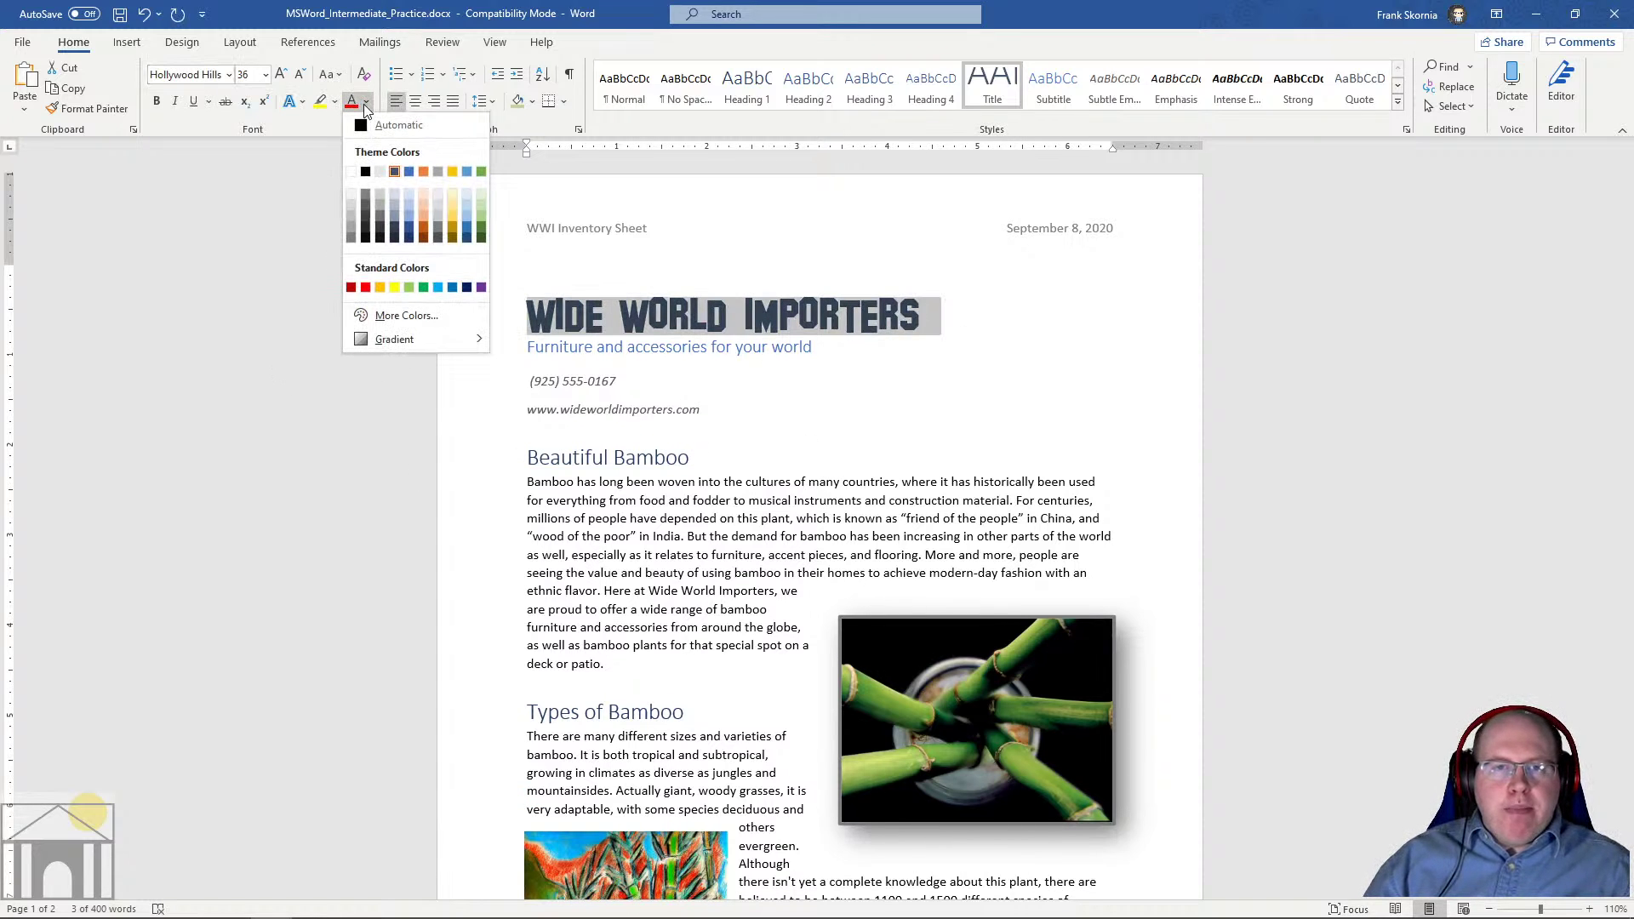
click(453, 212)
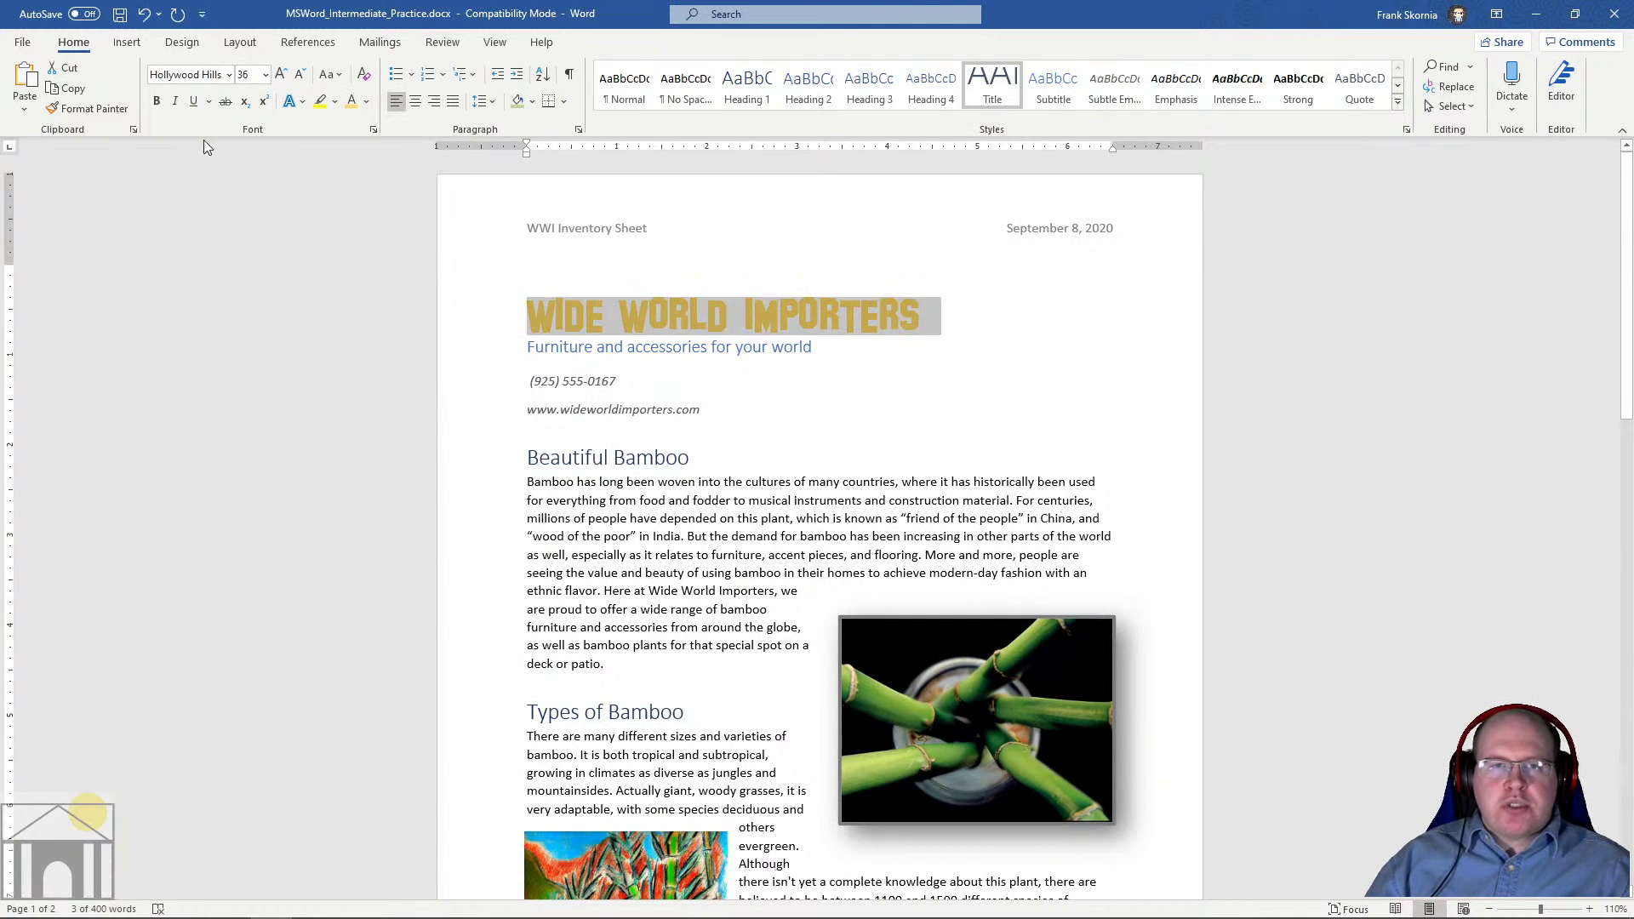
click(281, 74)
click(283, 74)
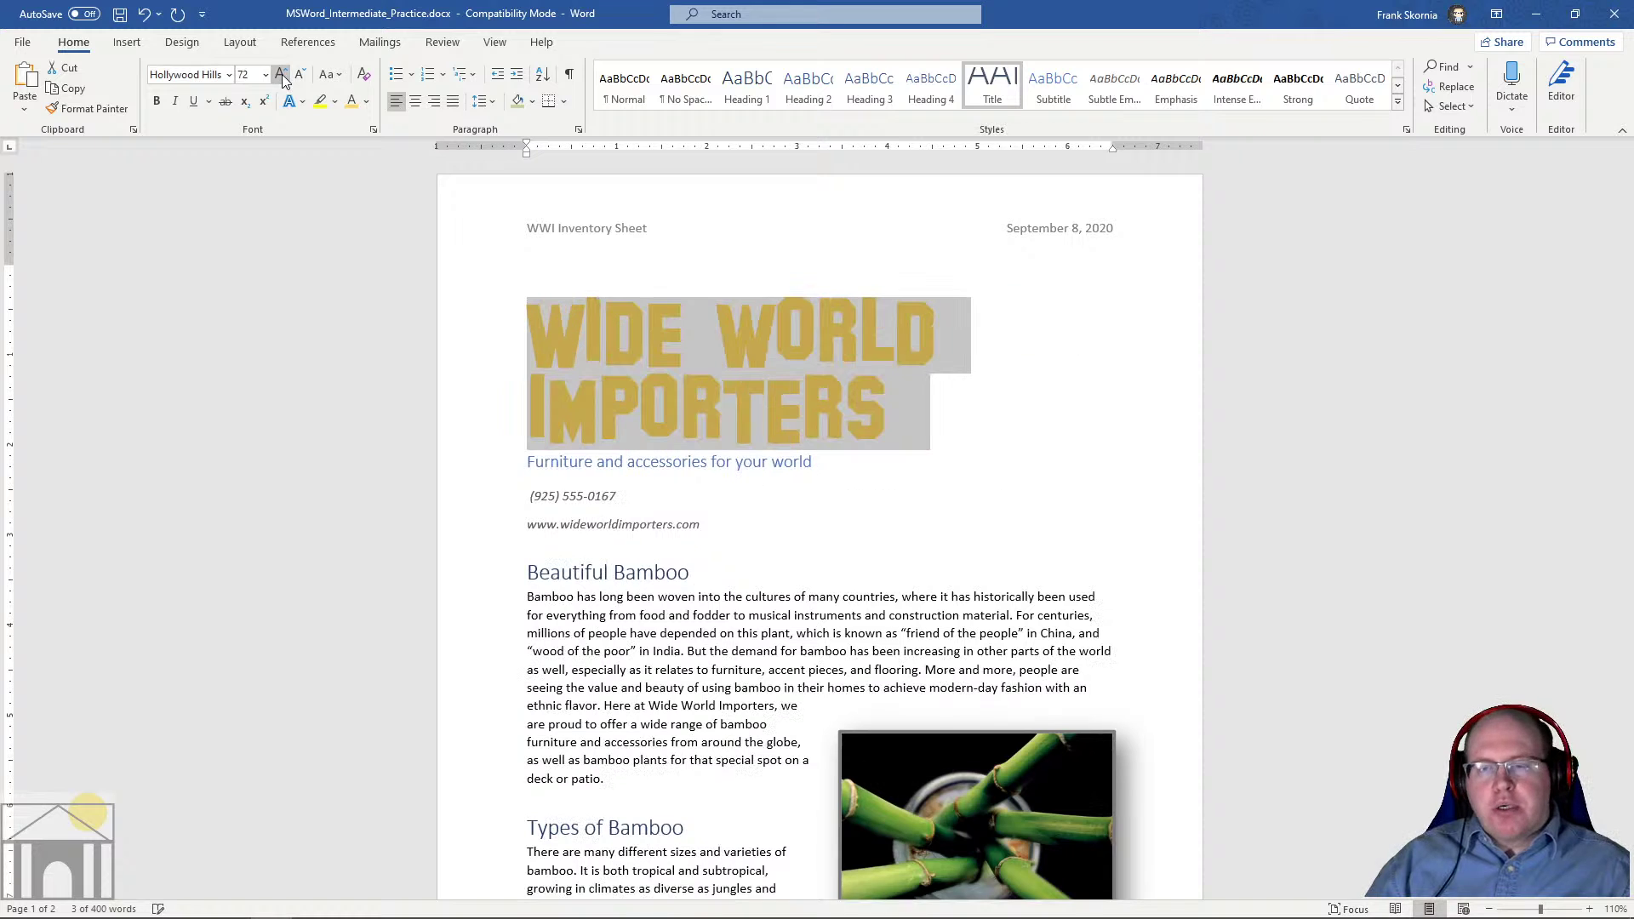
click(301, 74)
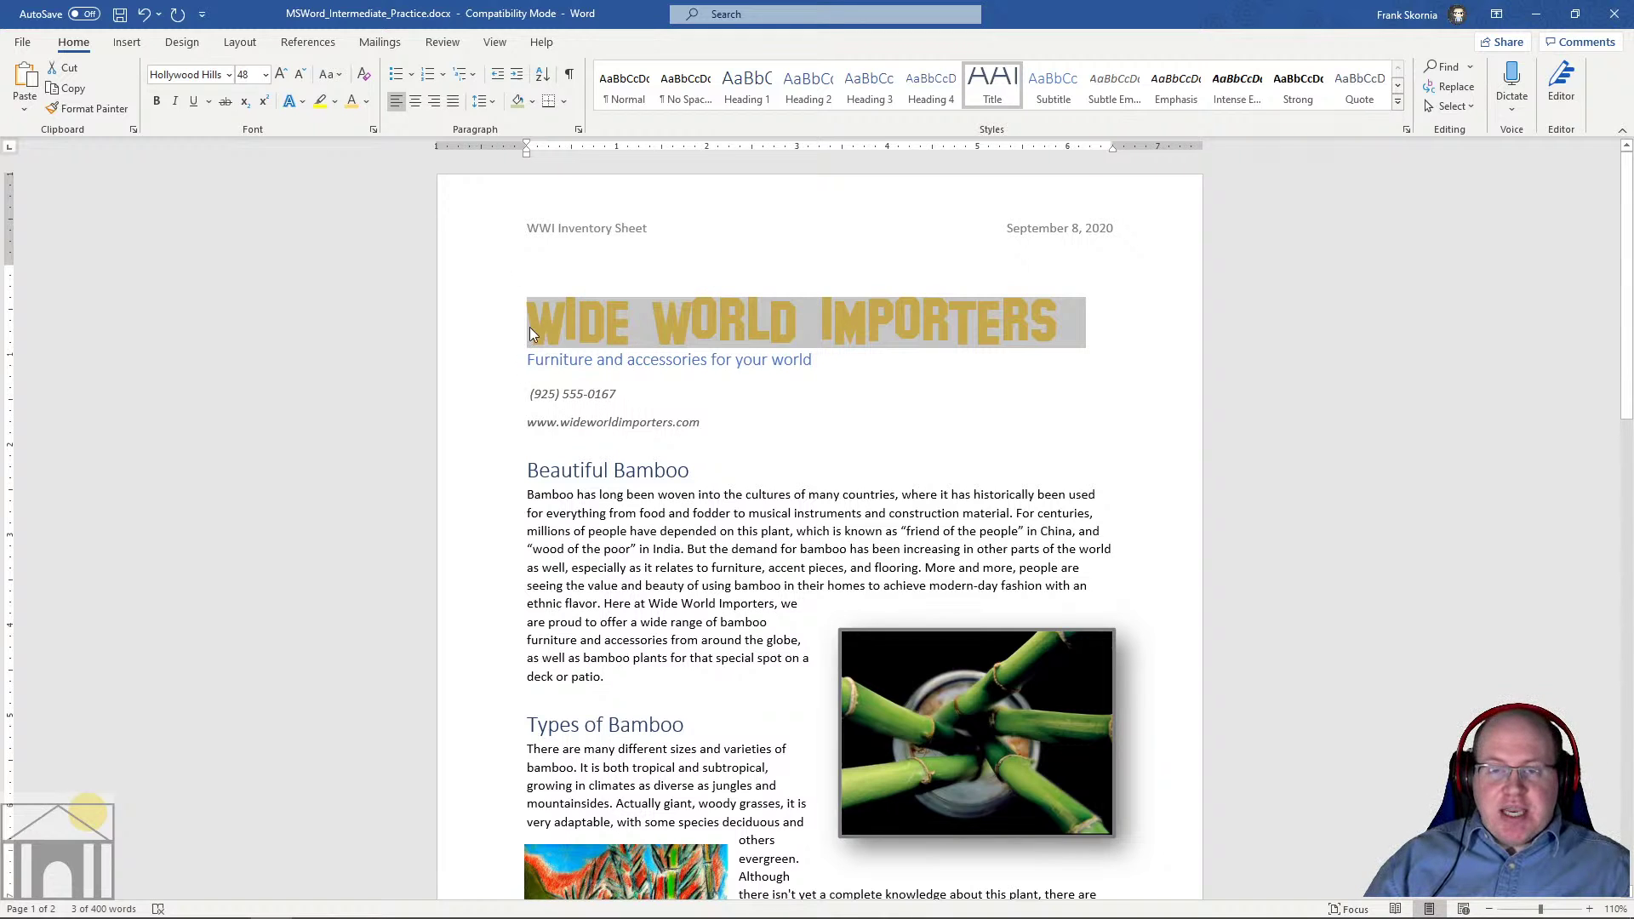
Create a new style named "Title Hollywood" from the title's formatting
click(1400, 103)
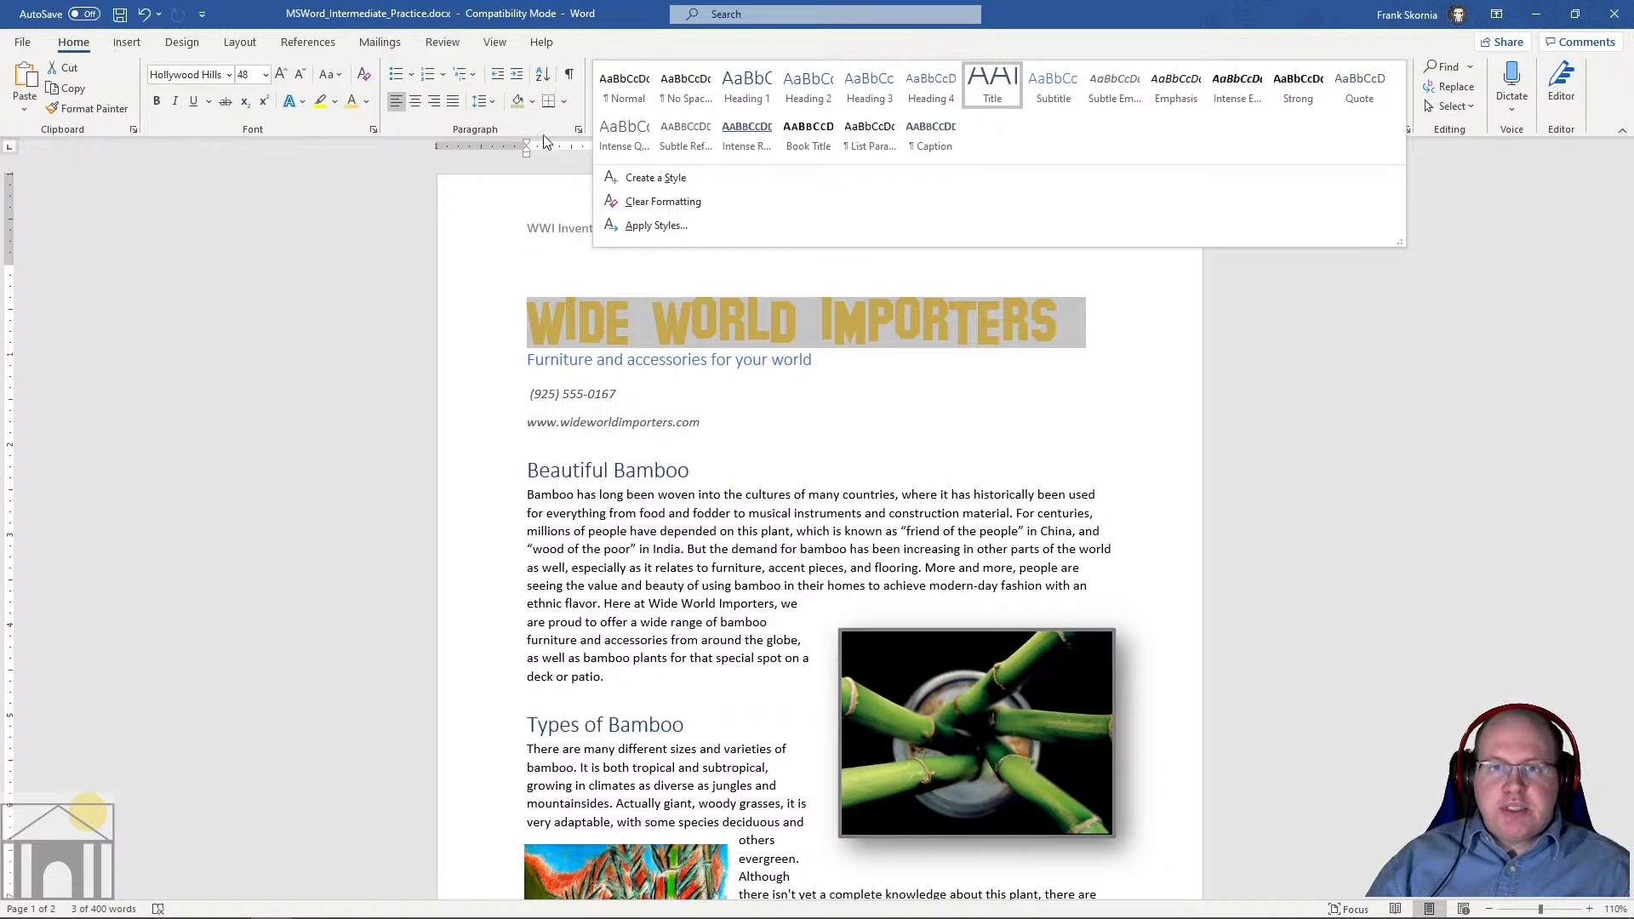
click(662, 178)
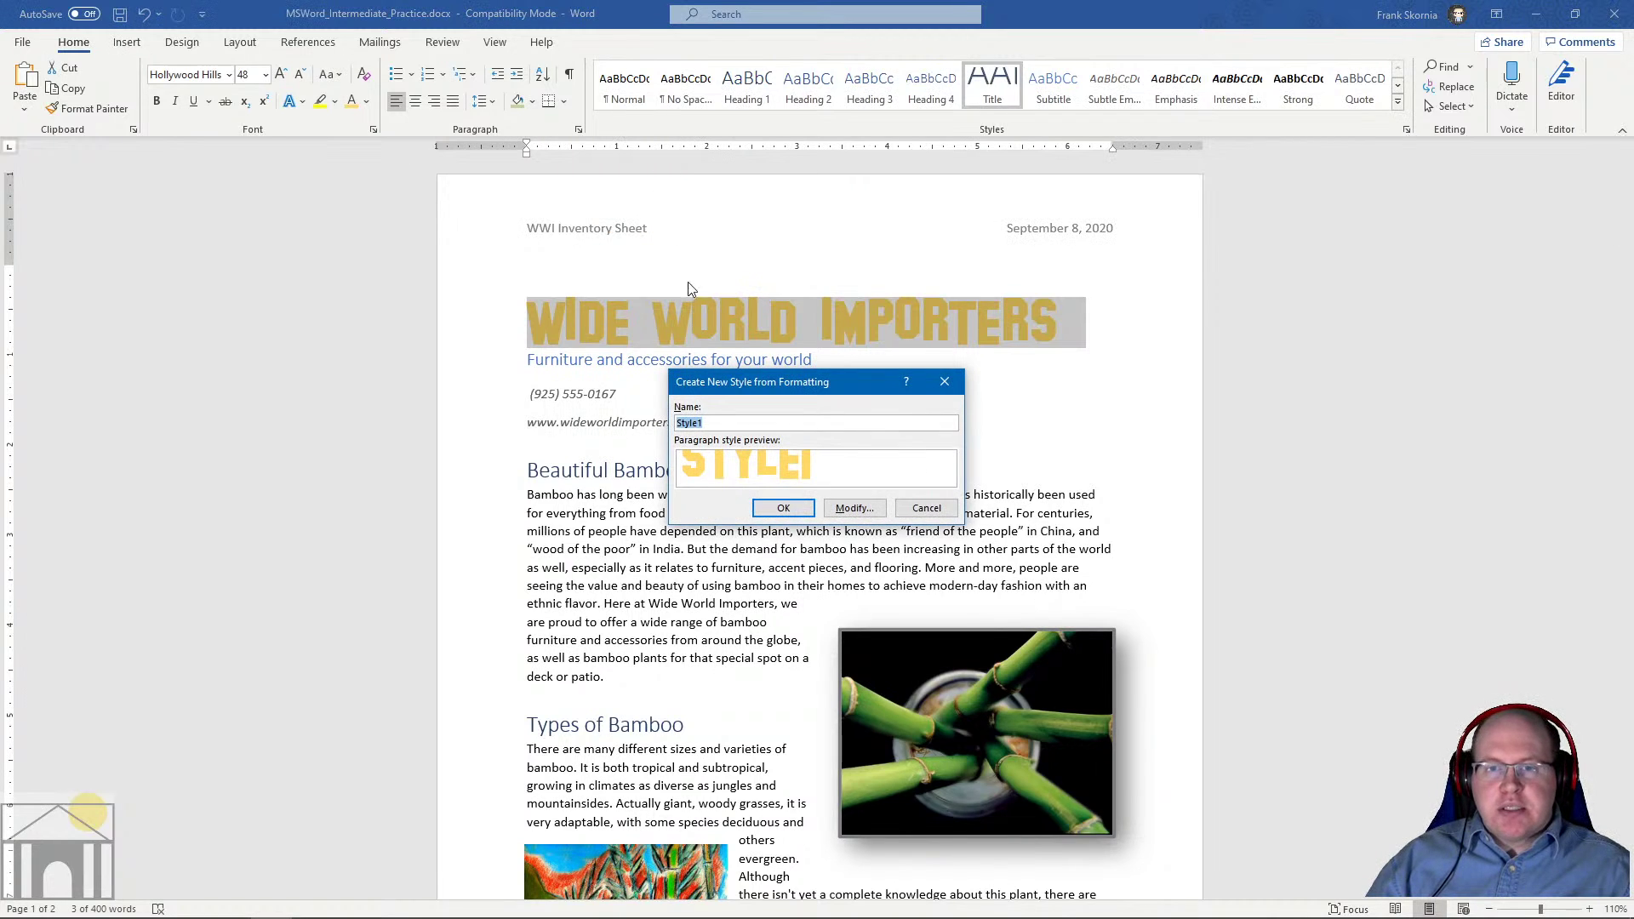
text(Tit)
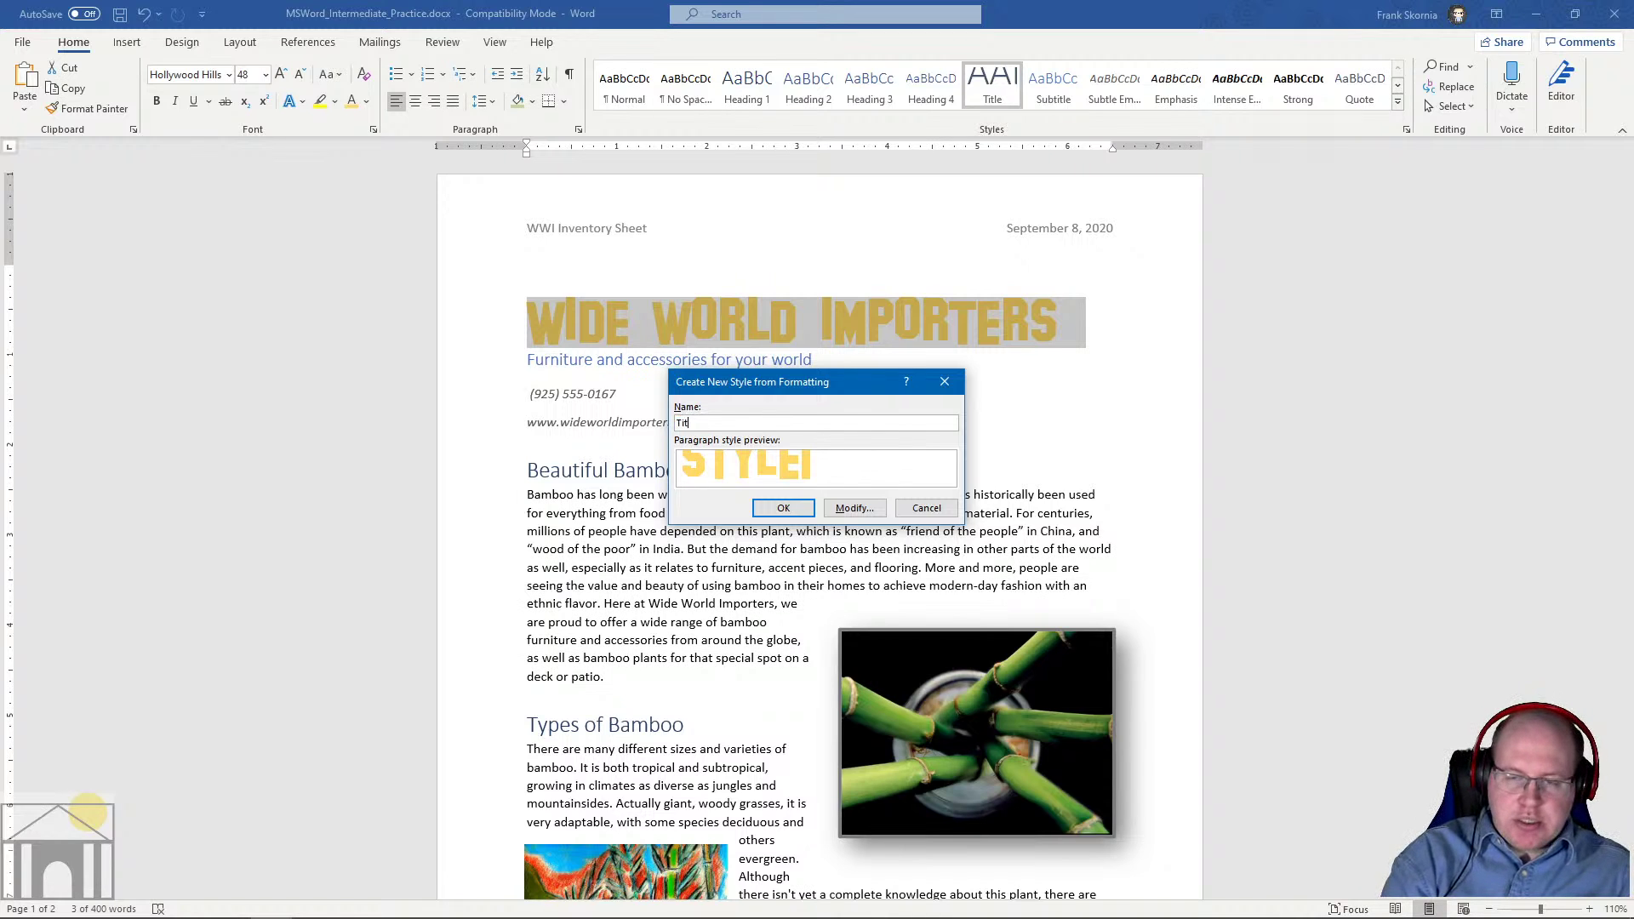
text(le New)
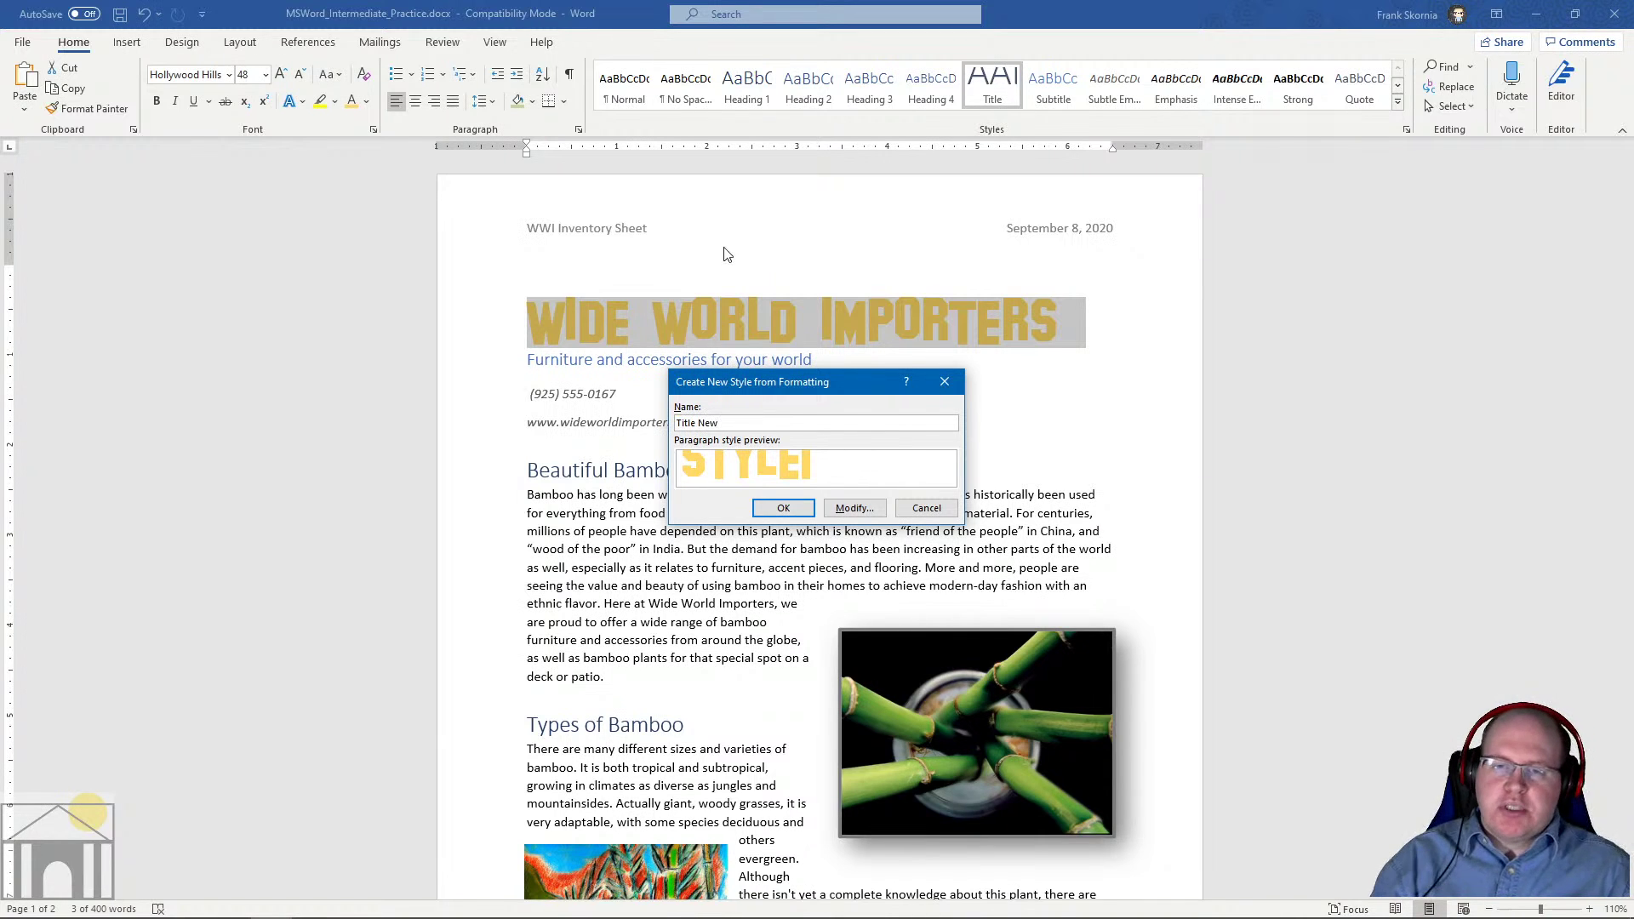
key(BackSpace)
key(BackSpace)
key(BackSpace)
text(Holl)
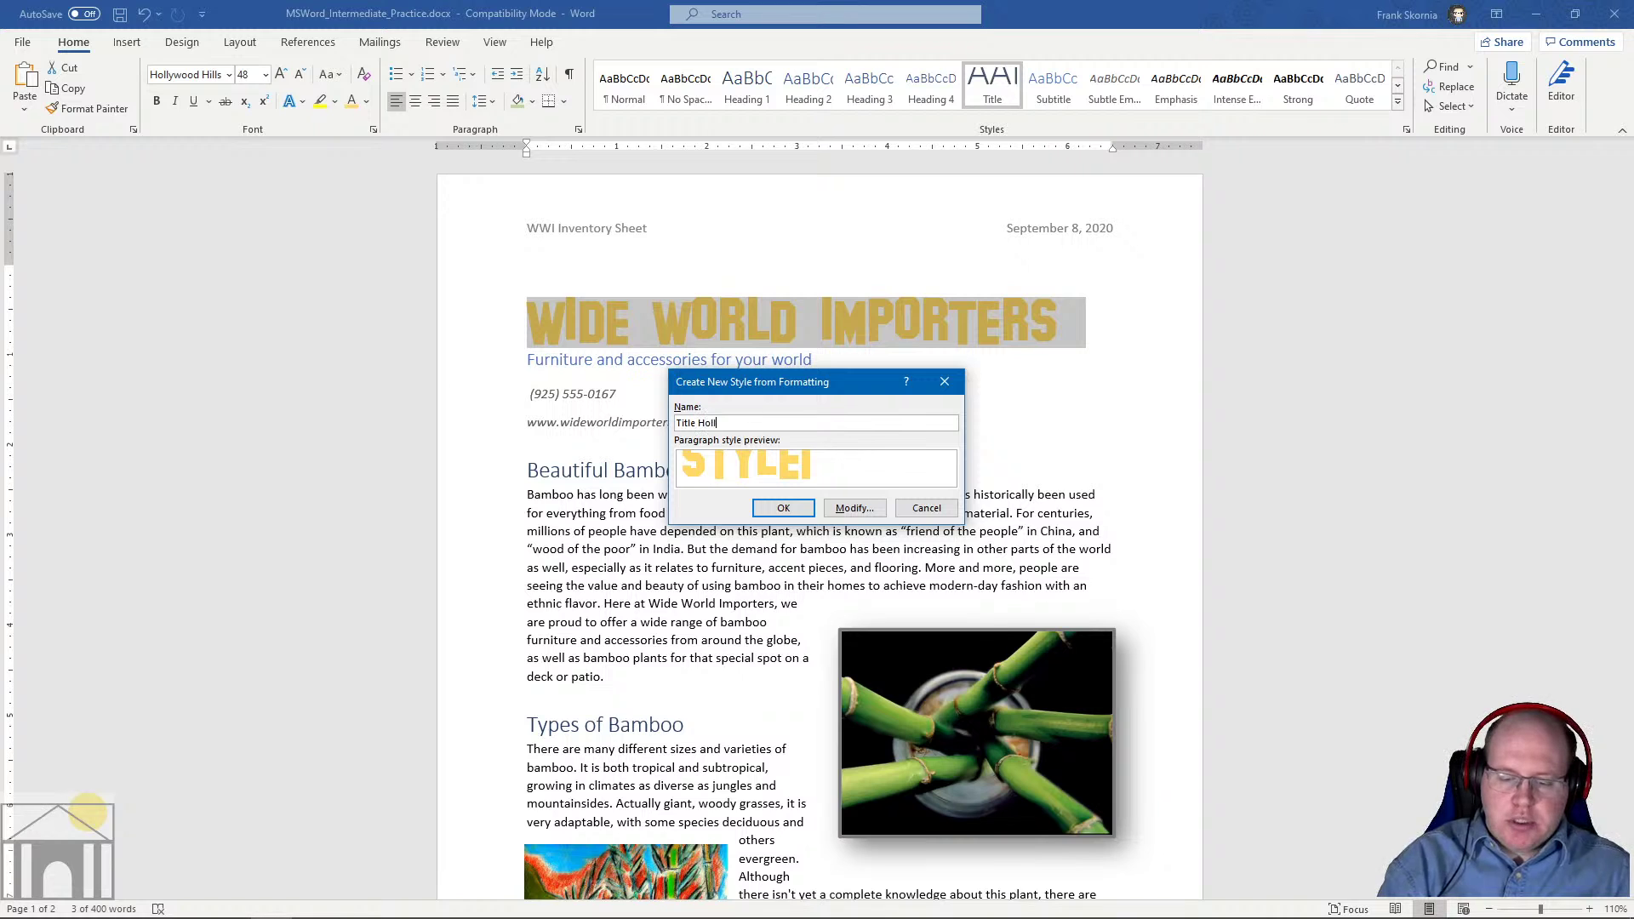
text(ywood)
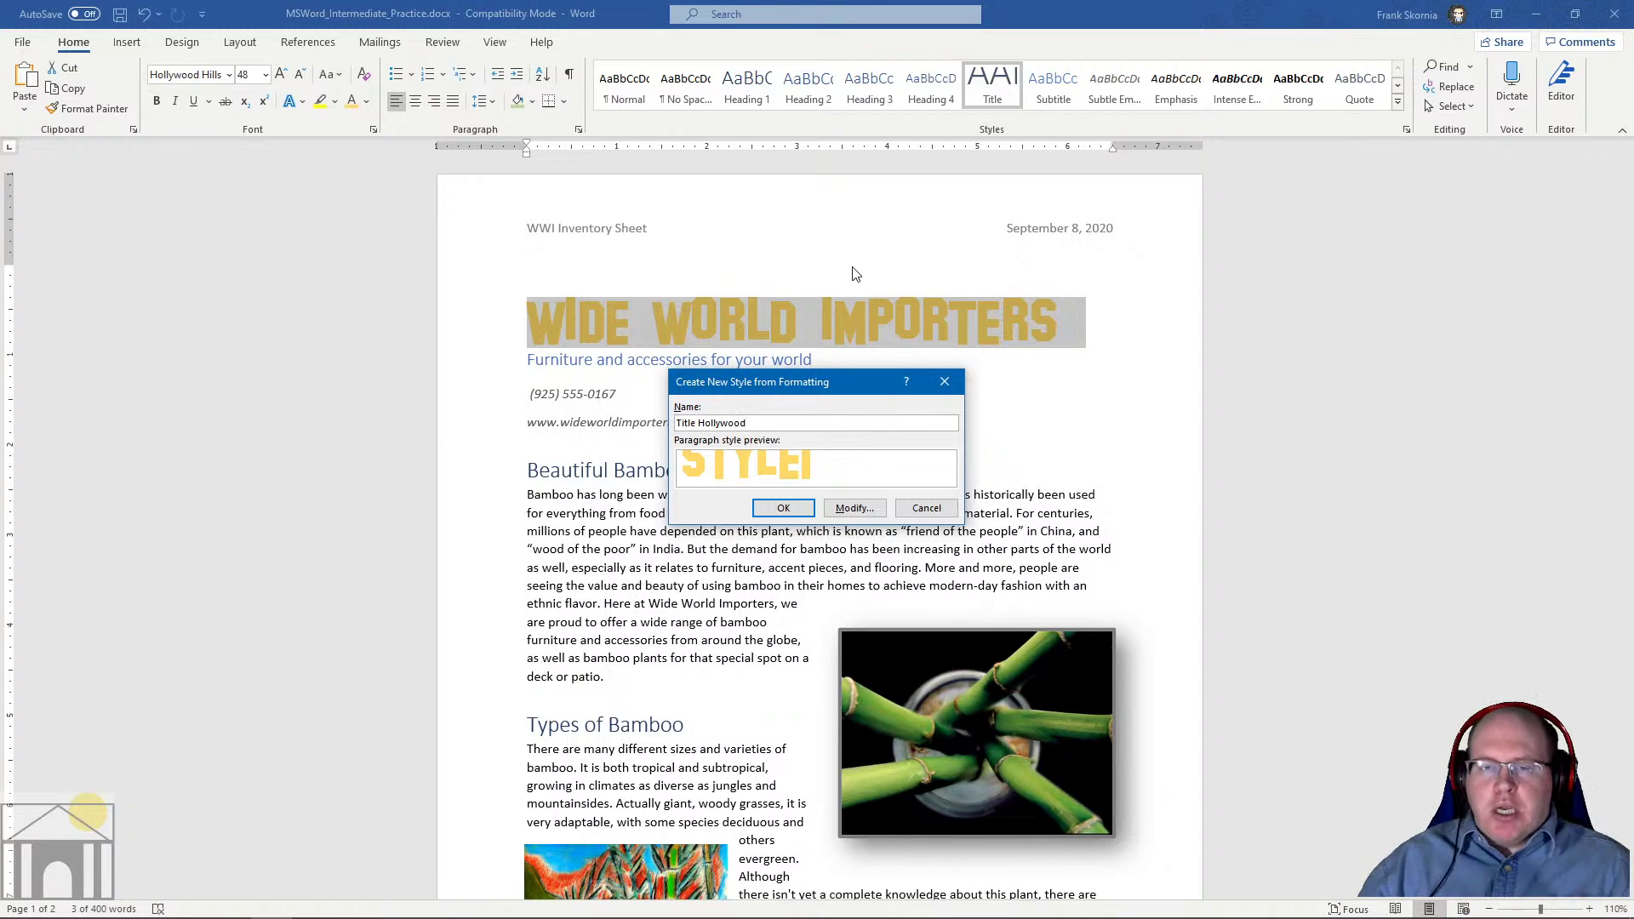
click(783, 508)
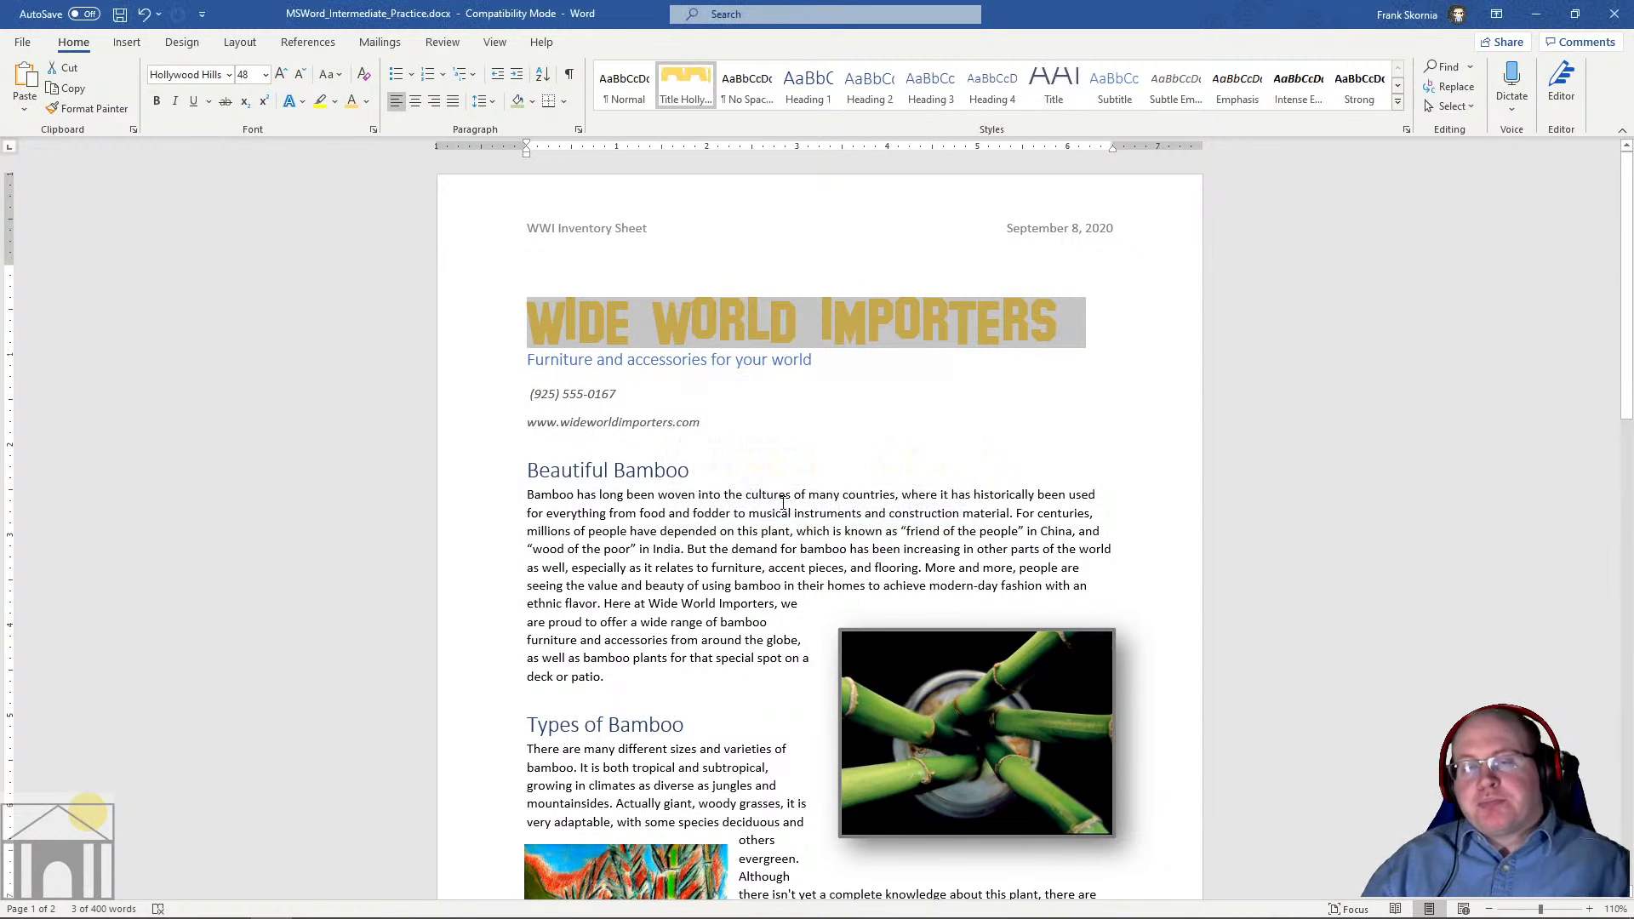
Apply the Title Hollywood style to the "Types of Bamboo" heading
click(1397, 101)
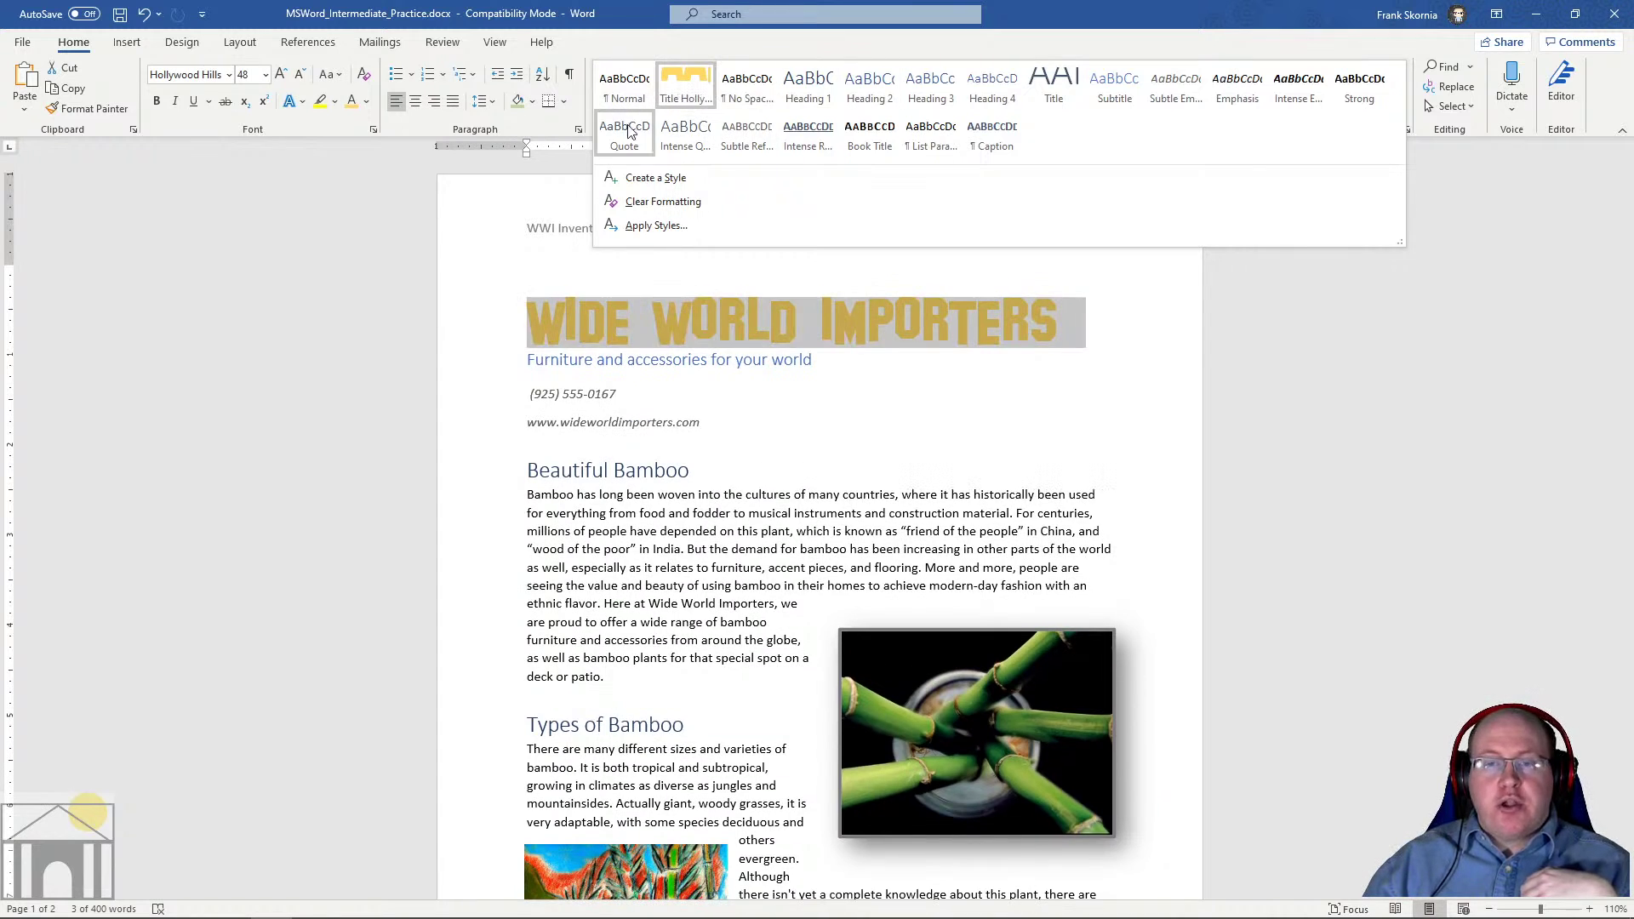
click(846, 412)
scroll(846, 412, down, 2)
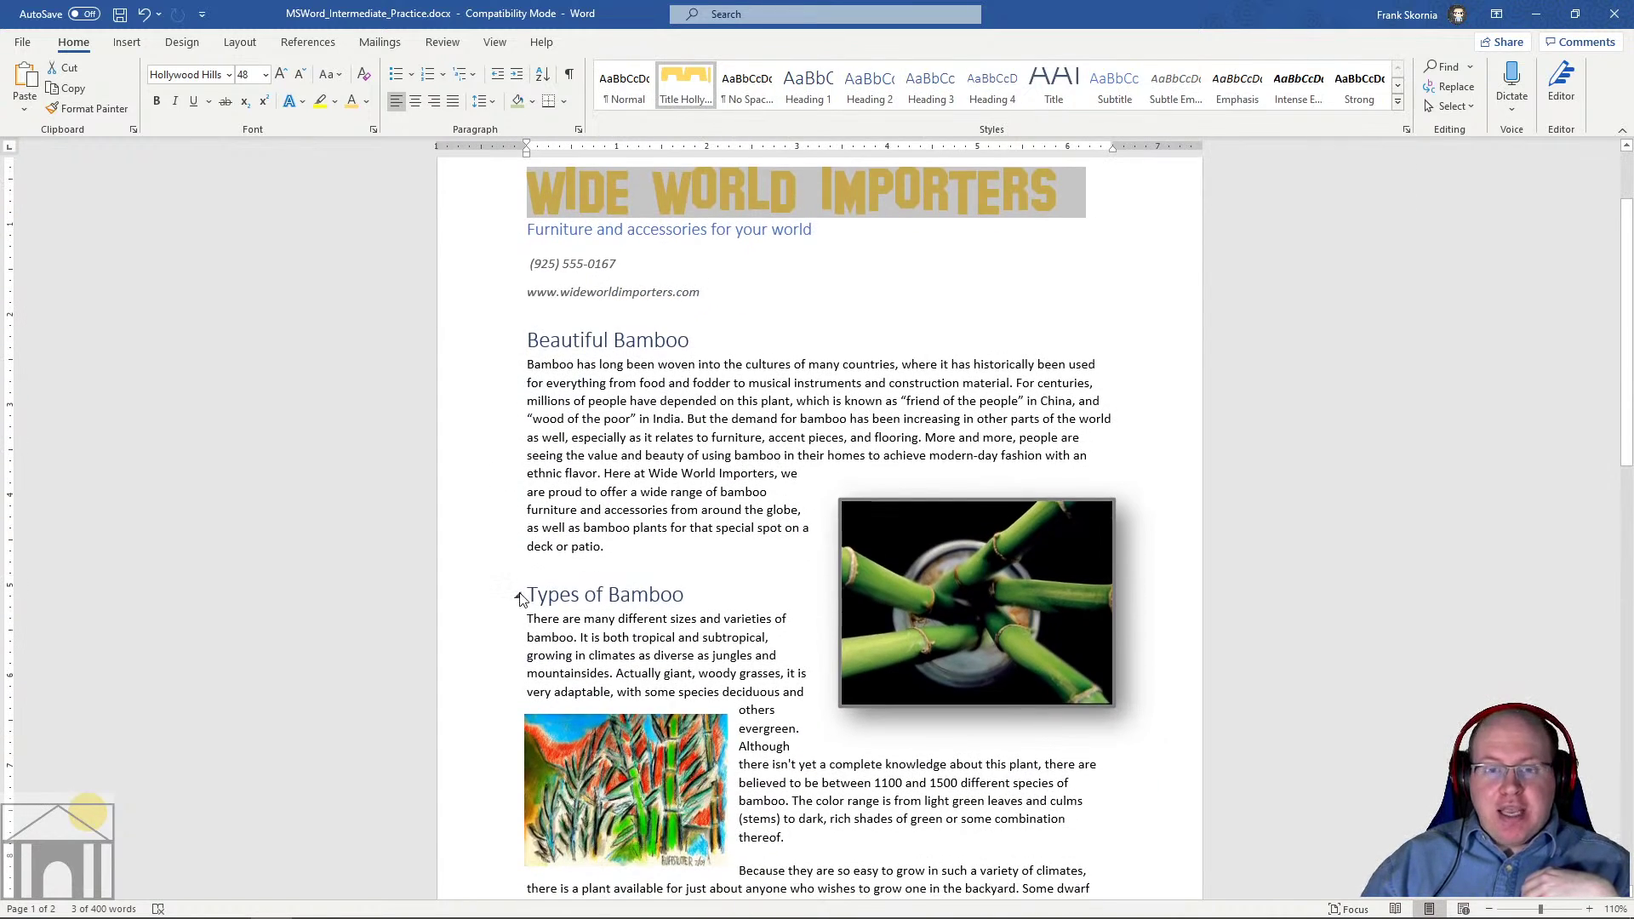
drag(530, 594, 685, 590)
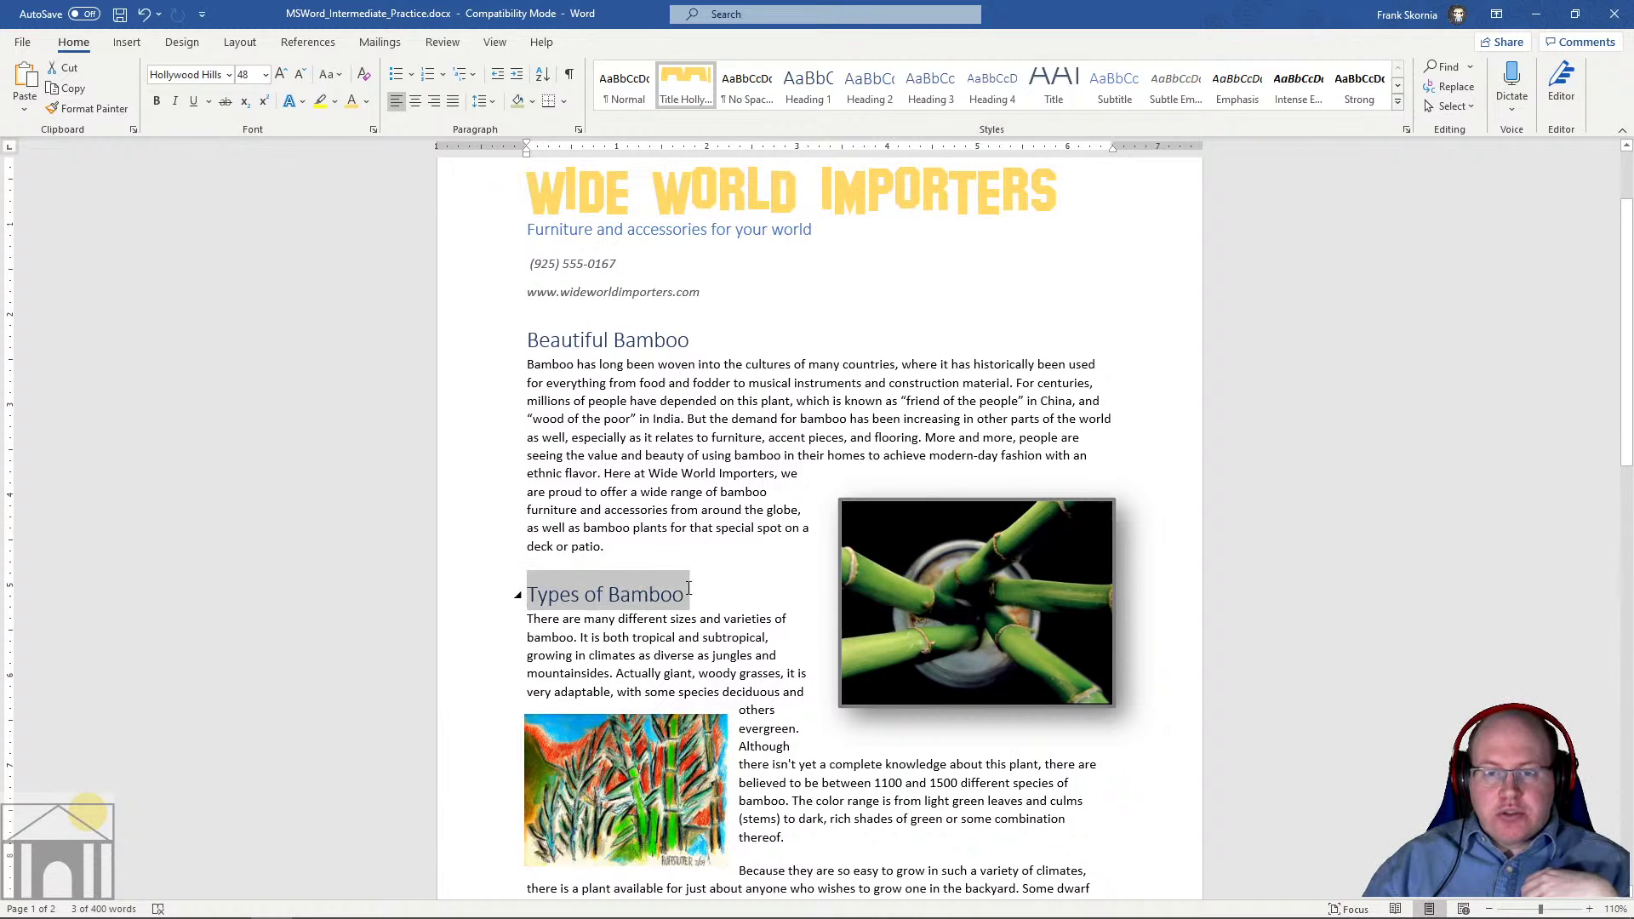
click(685, 85)
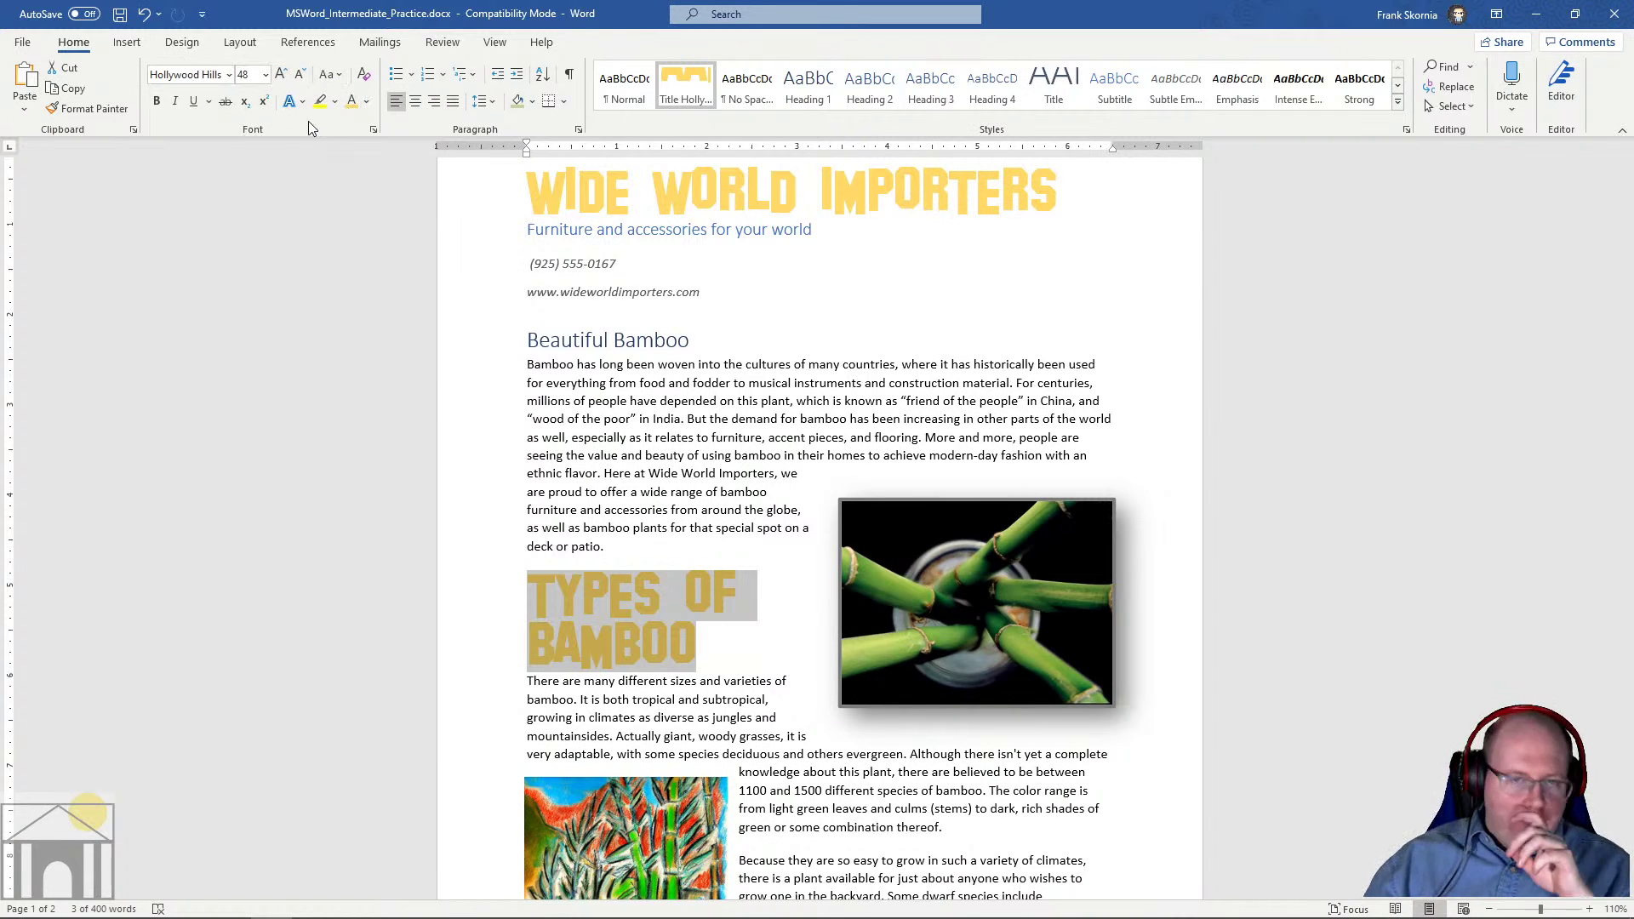
click(1398, 104)
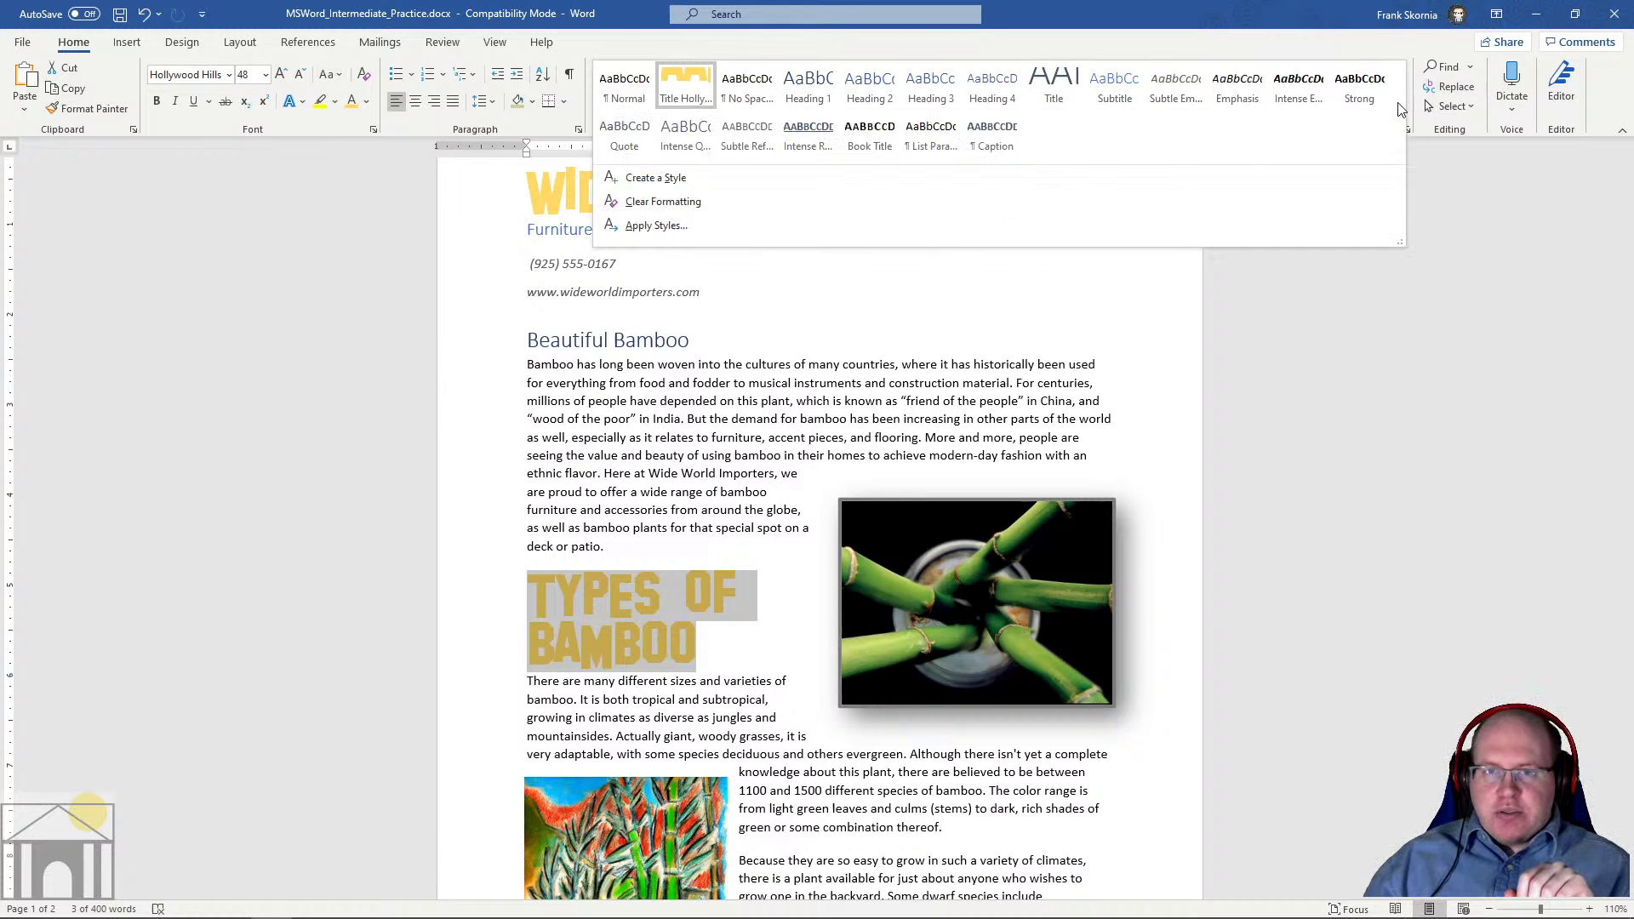
click(663, 186)
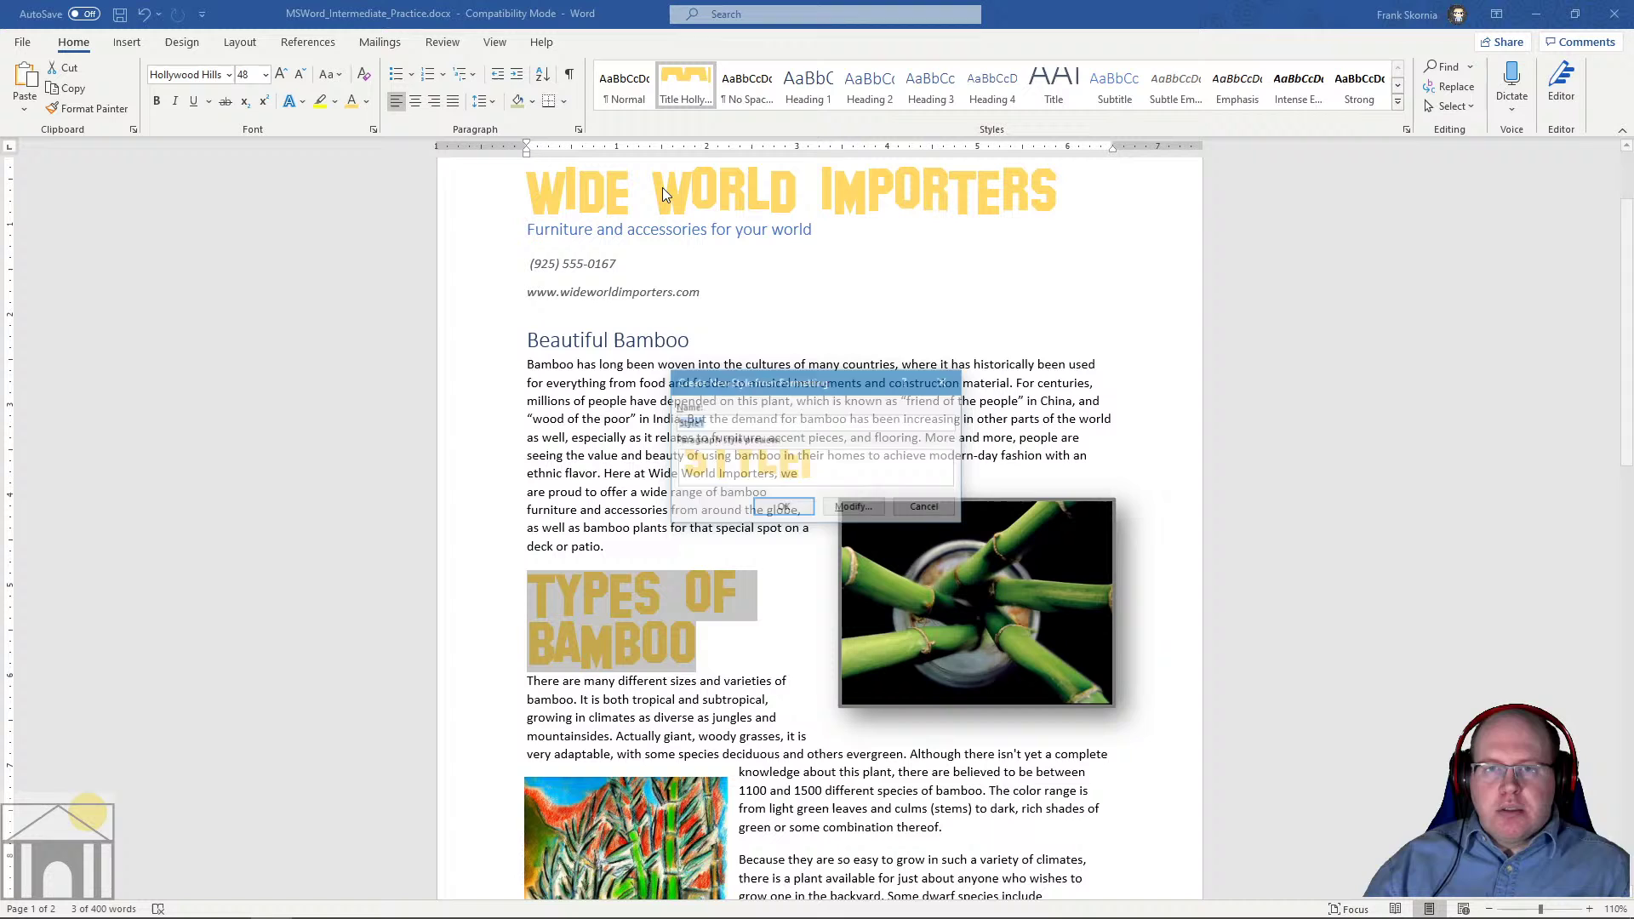
click(927, 509)
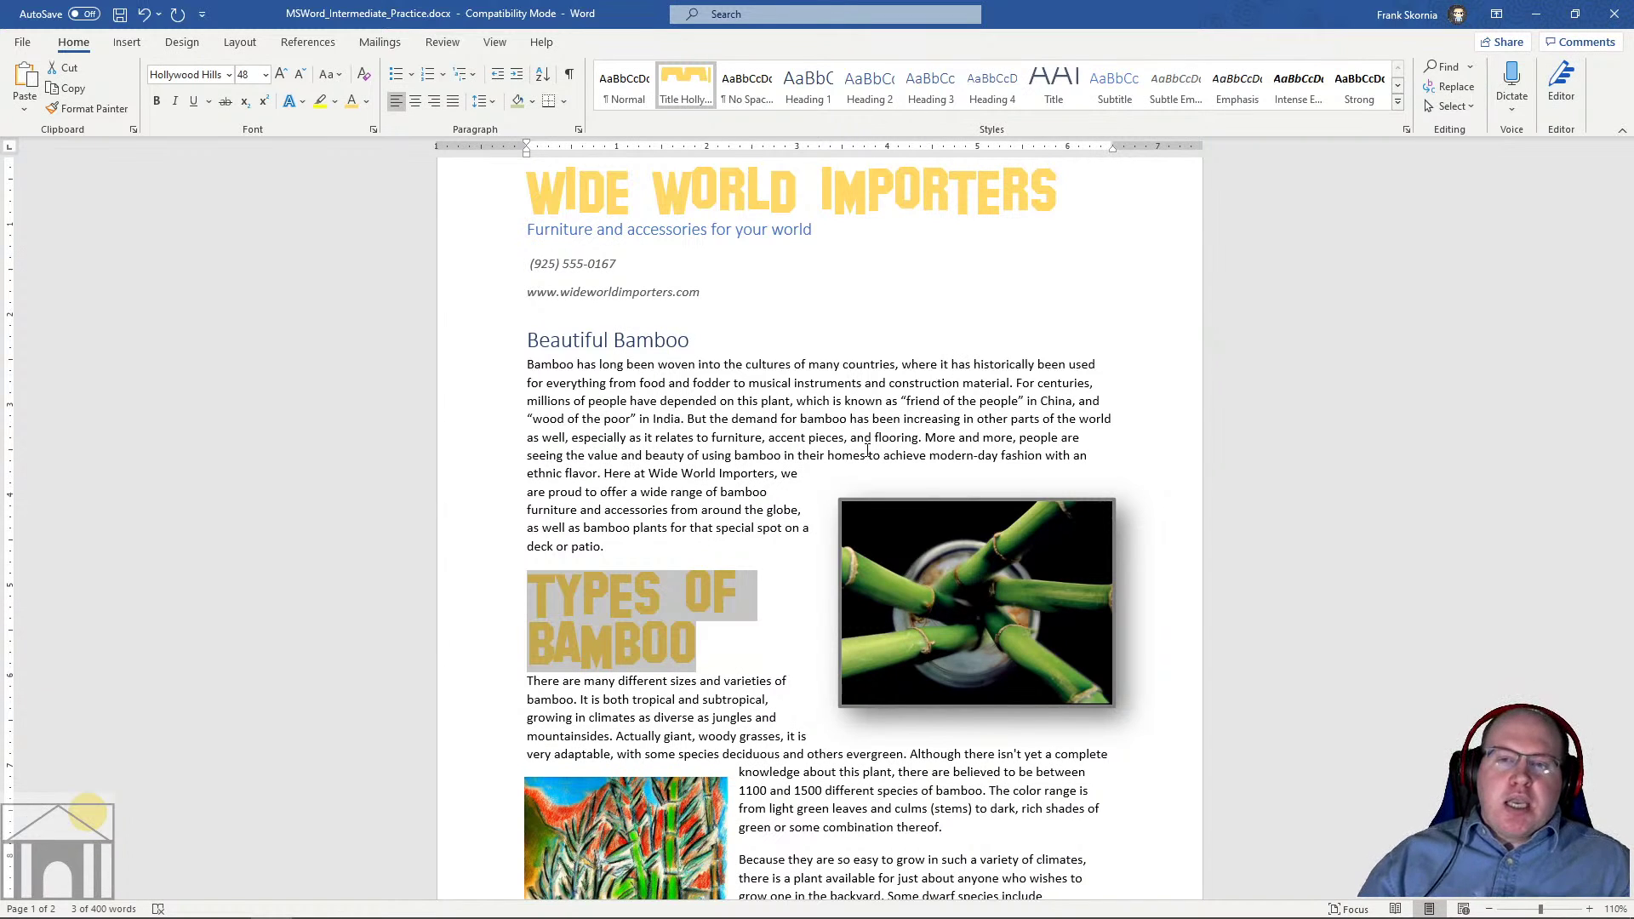
Switch to the Firefox window with the Ferguson Library site and close the extra exercise images tab
mouse_move(191, 881)
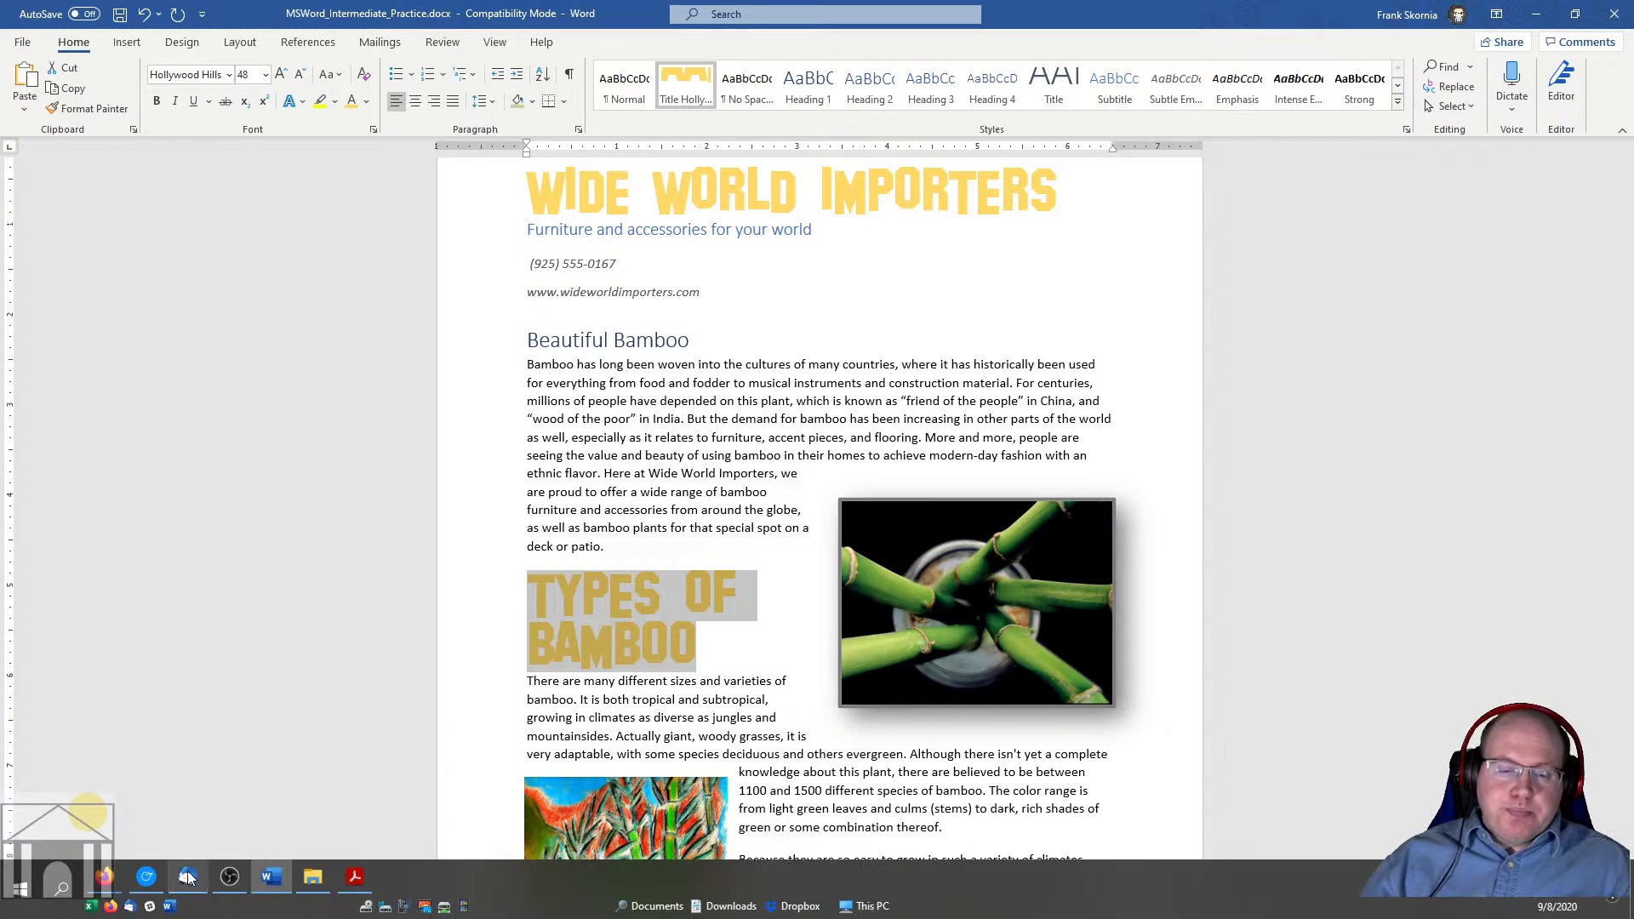
mouse_move(106, 886)
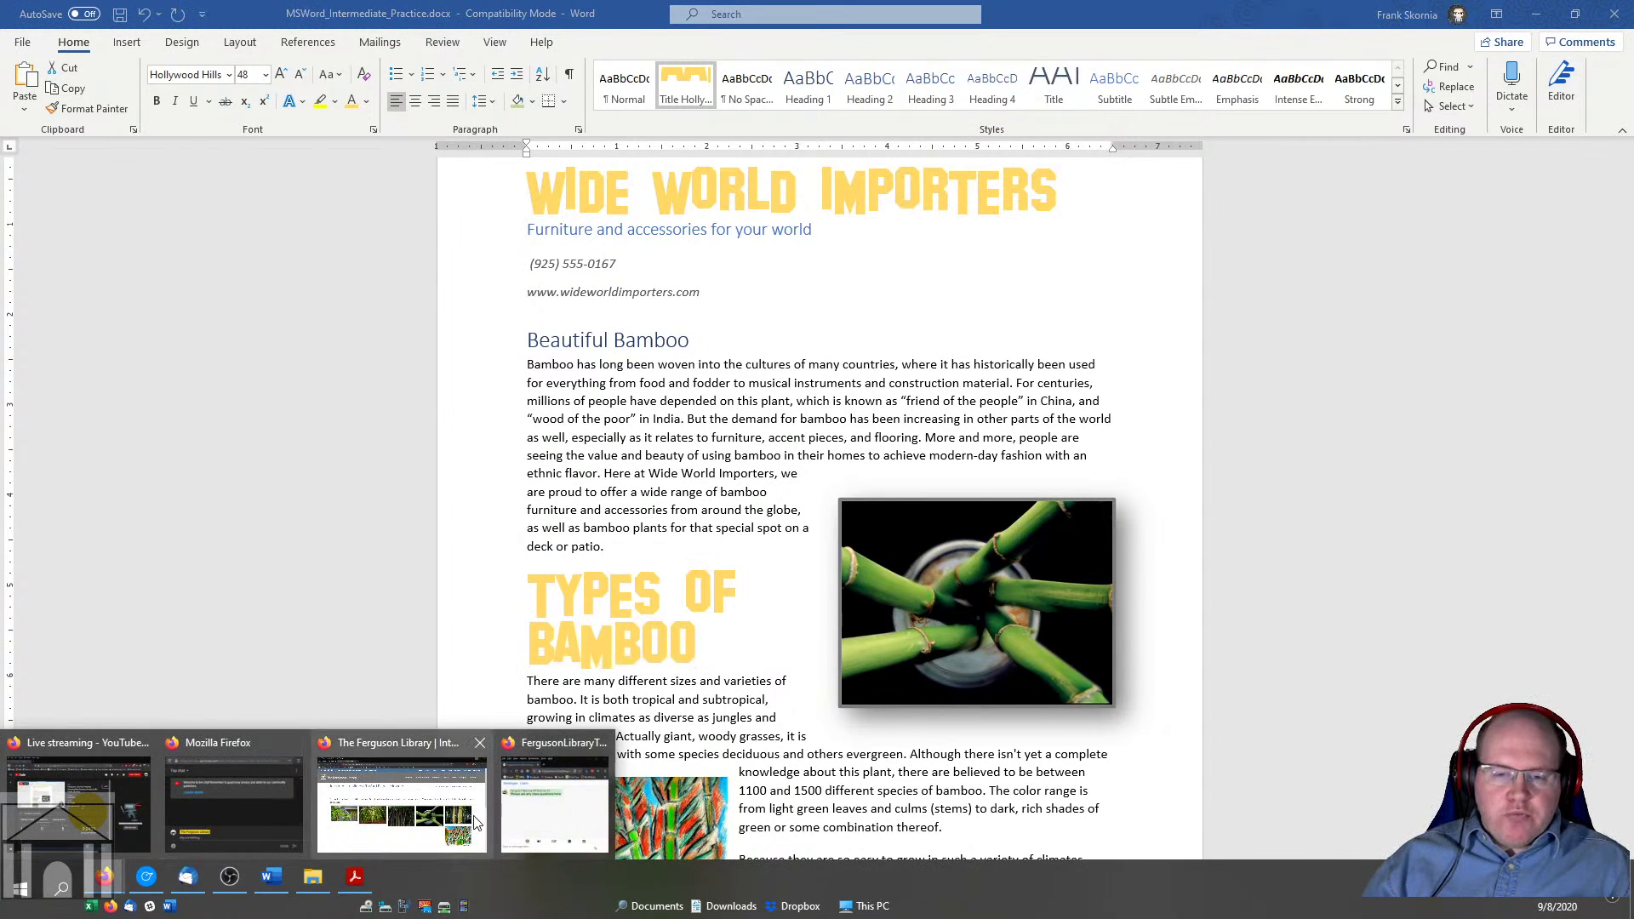
click(400, 796)
click(367, 38)
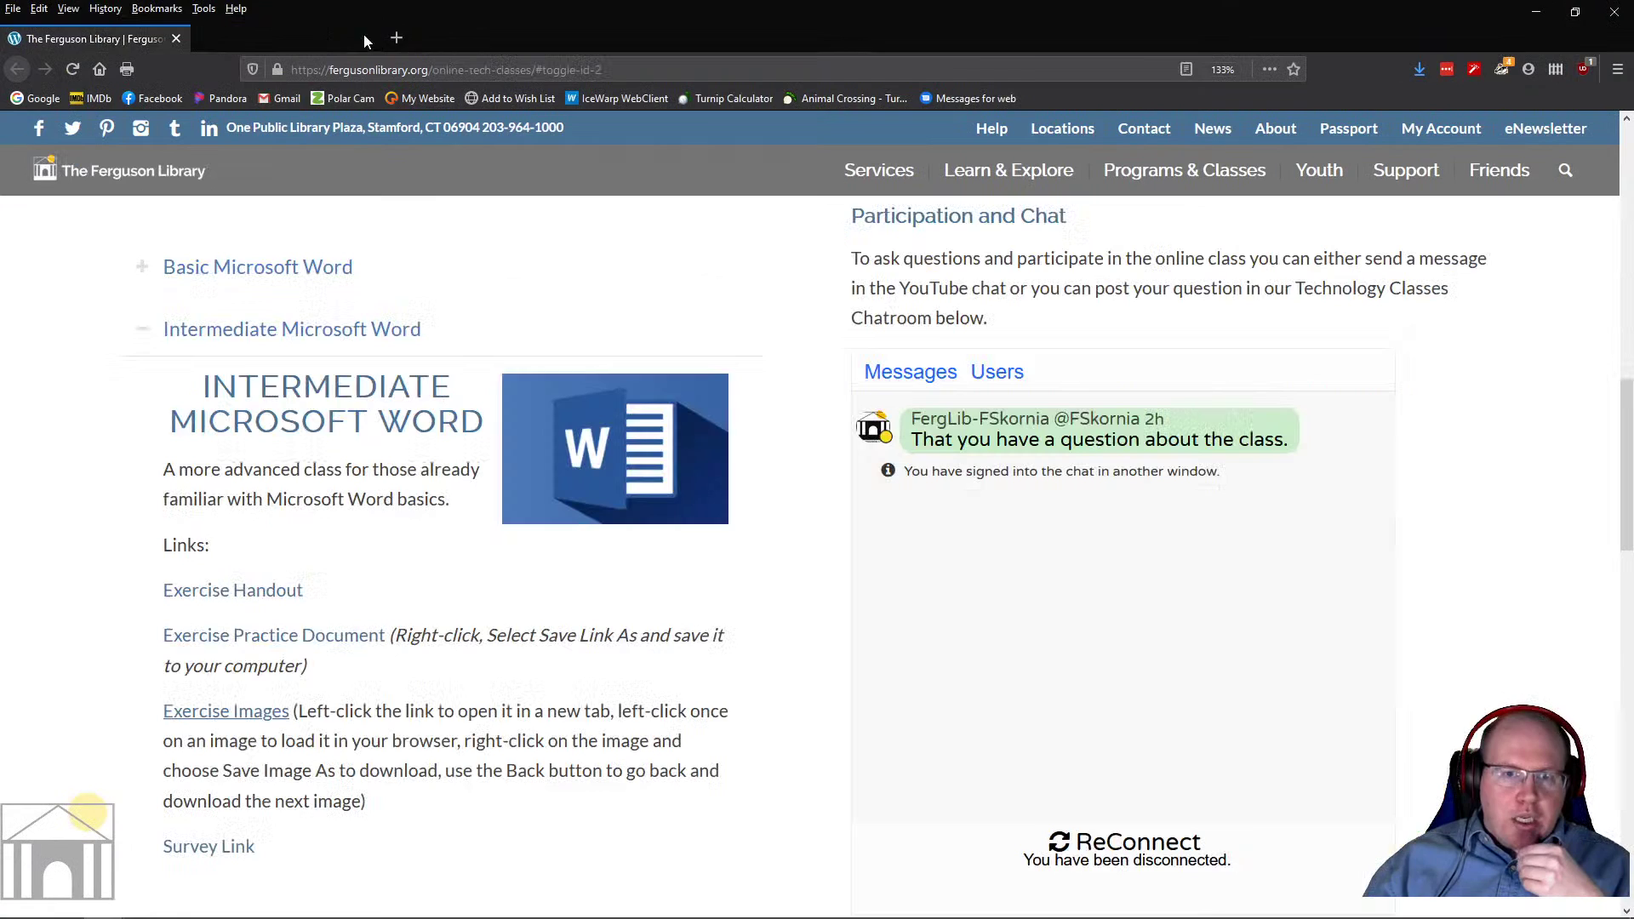
Review the upcoming class schedule, the Intermediate Microsoft Word materials and the chatroom on the online technology classes page
scroll(703, 792, up, 10)
scroll(703, 791, down, 3)
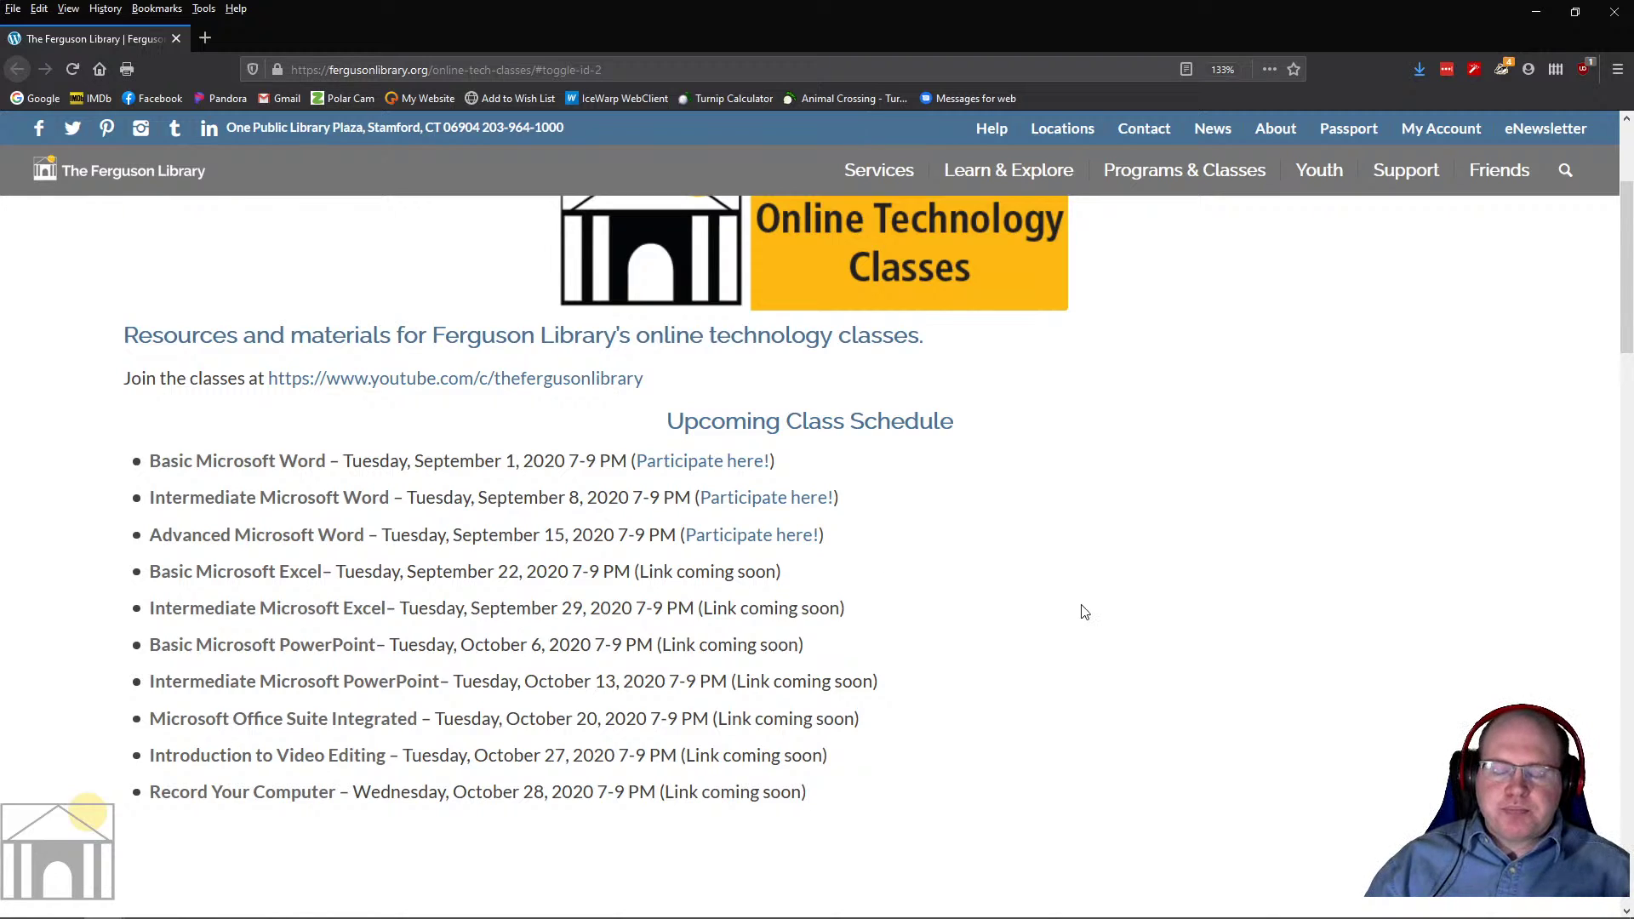
scroll(1079, 612, down, 6)
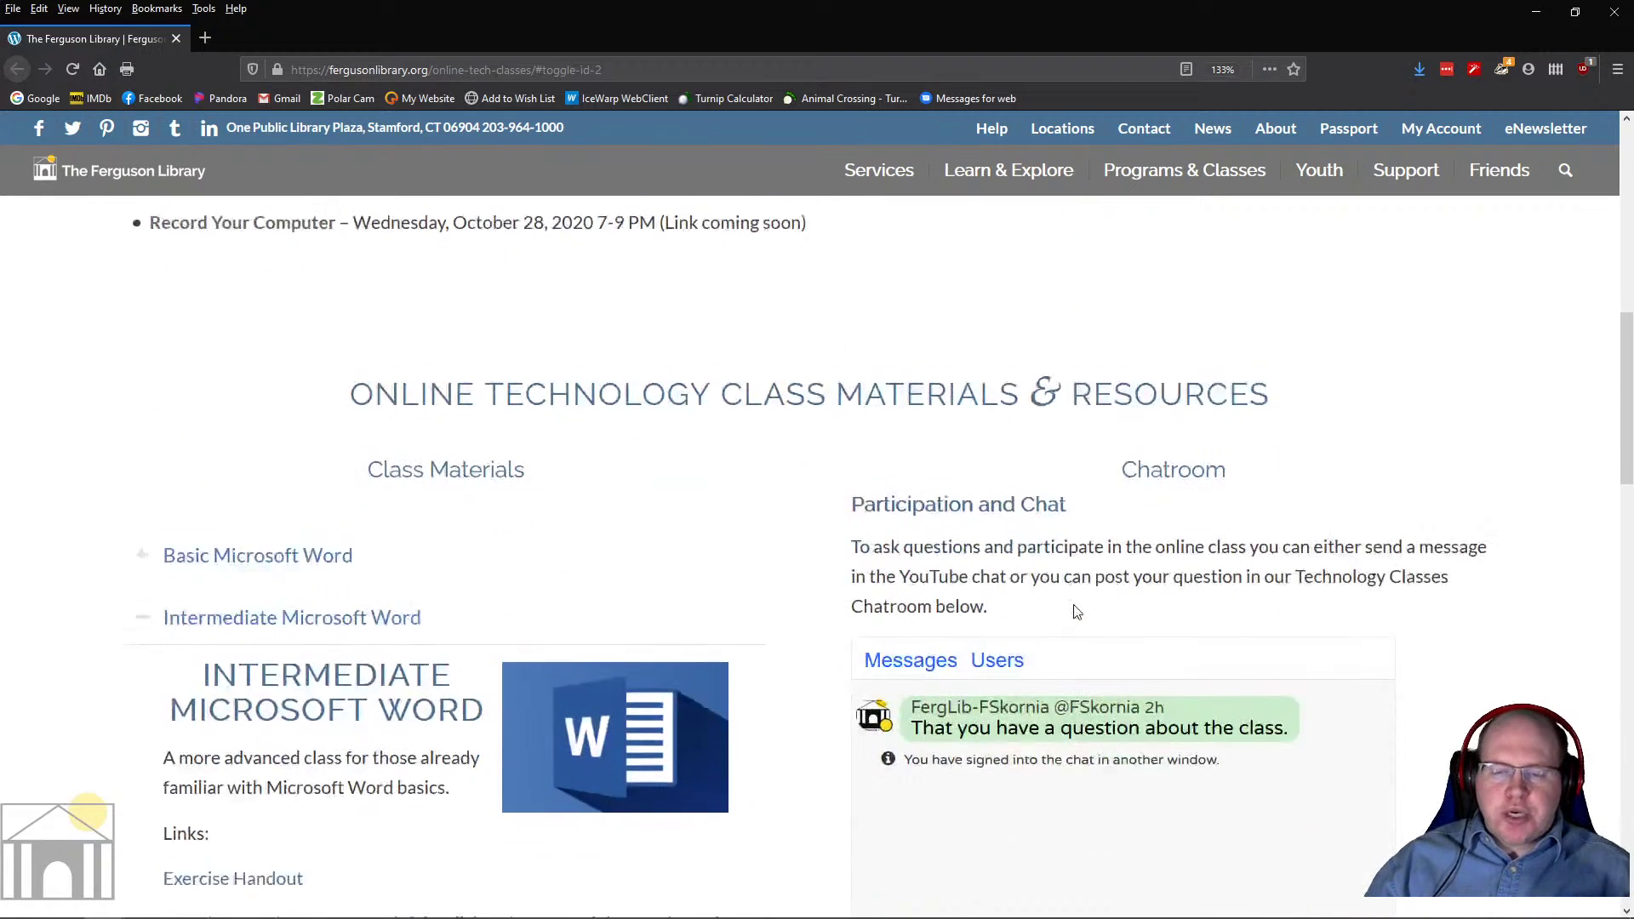
scroll(1077, 612, up, 5)
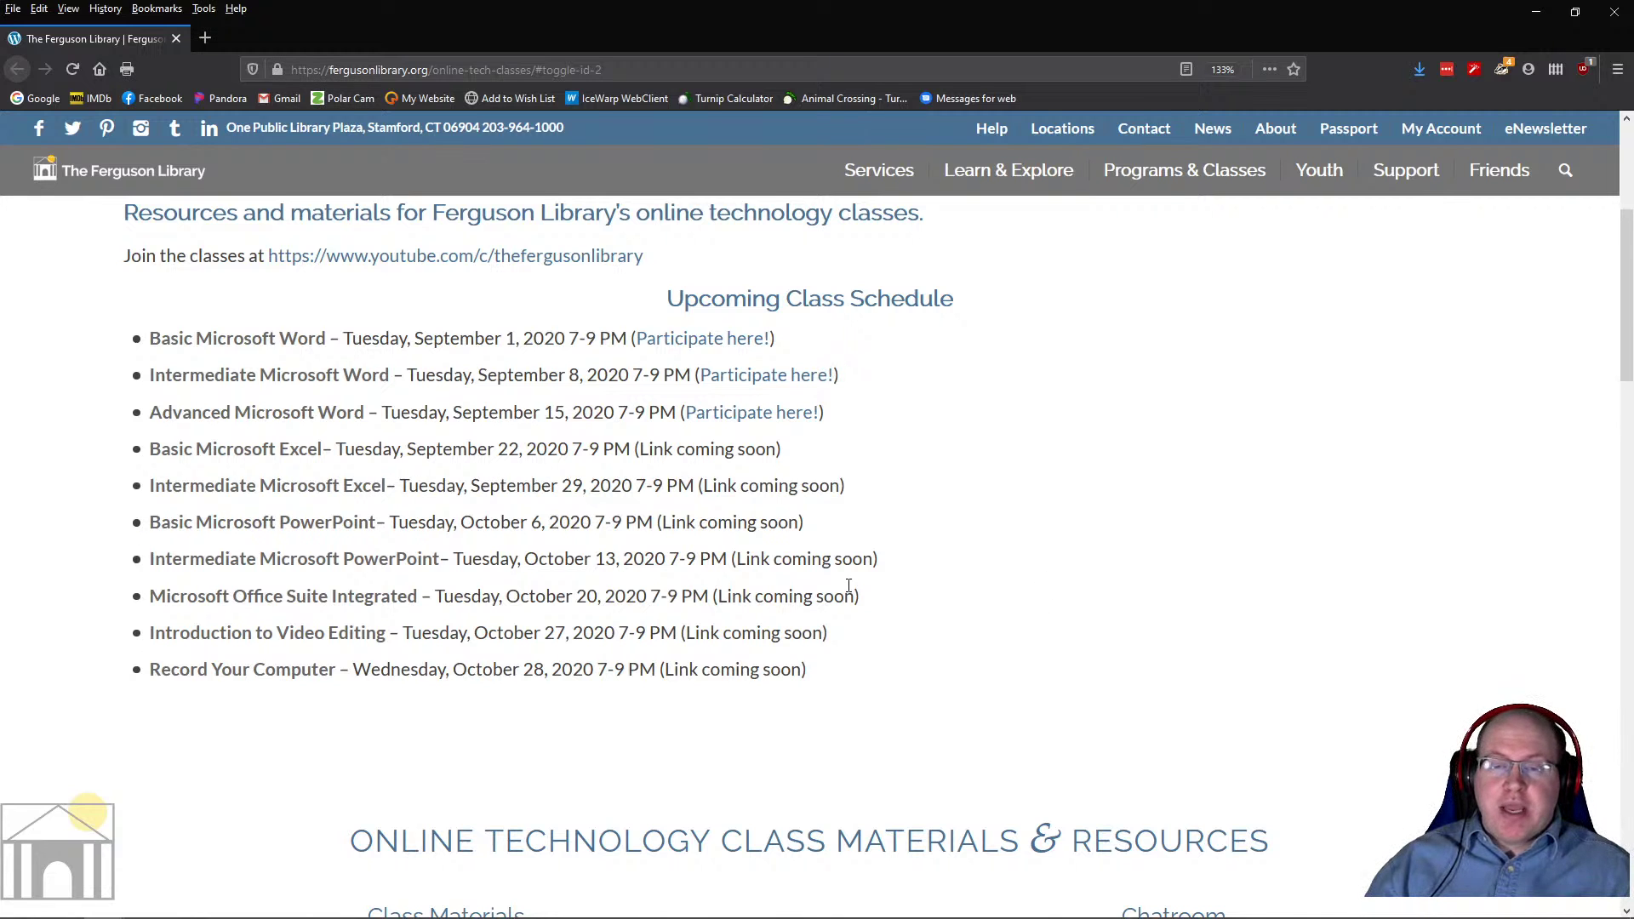
scroll(855, 578, down, 1)
scroll(855, 578, down, 10)
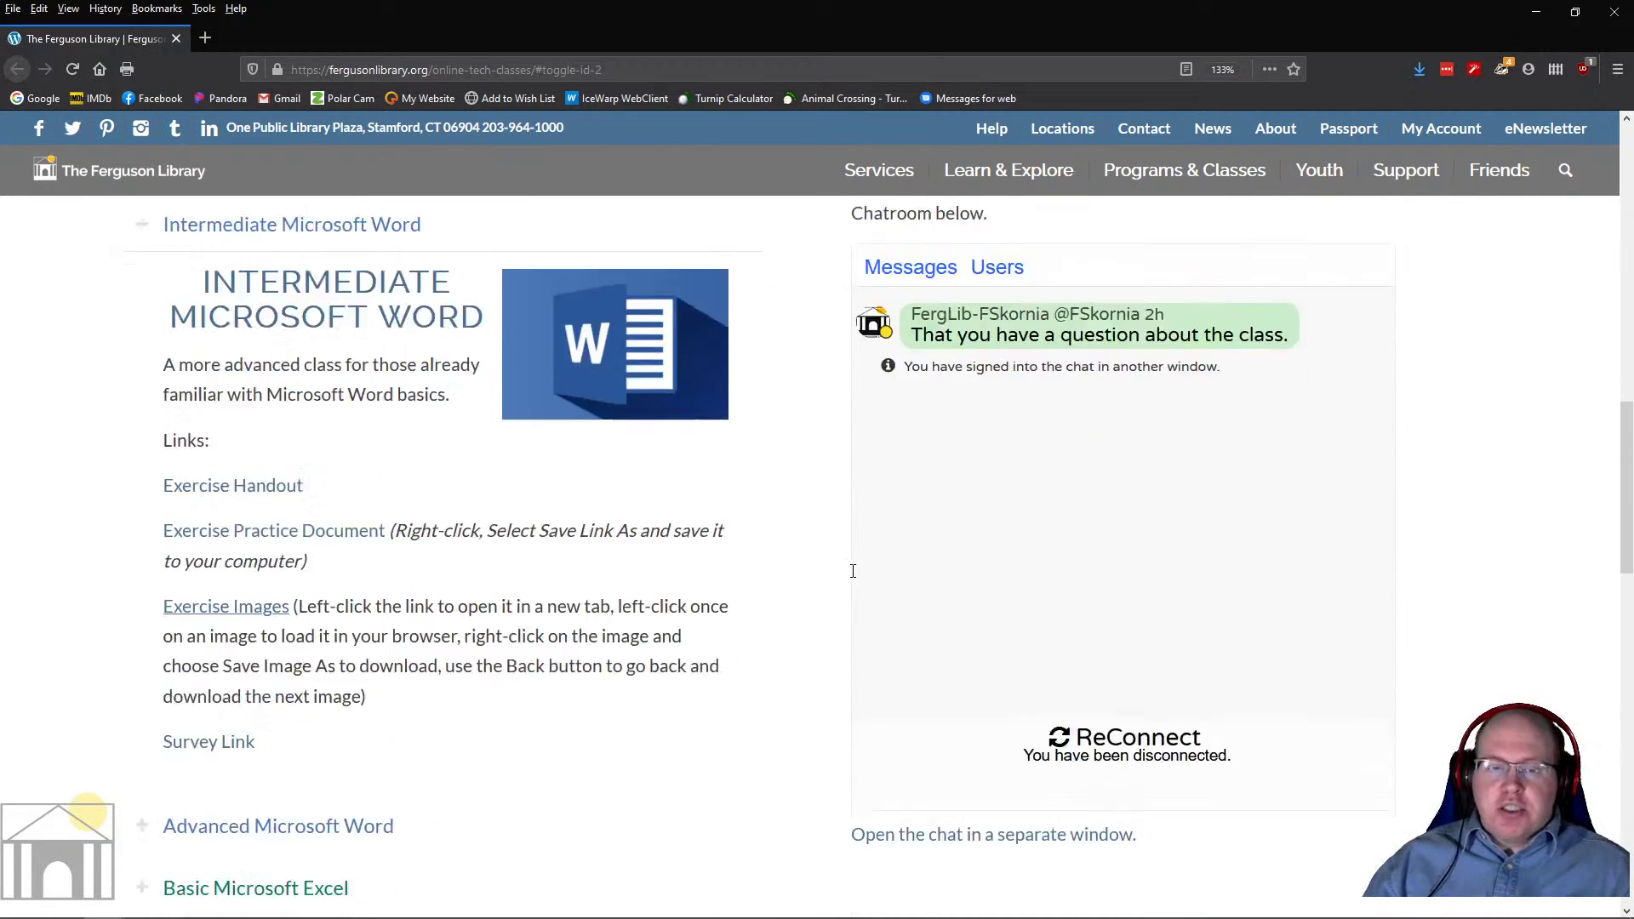
scroll(362, 394, up, 5)
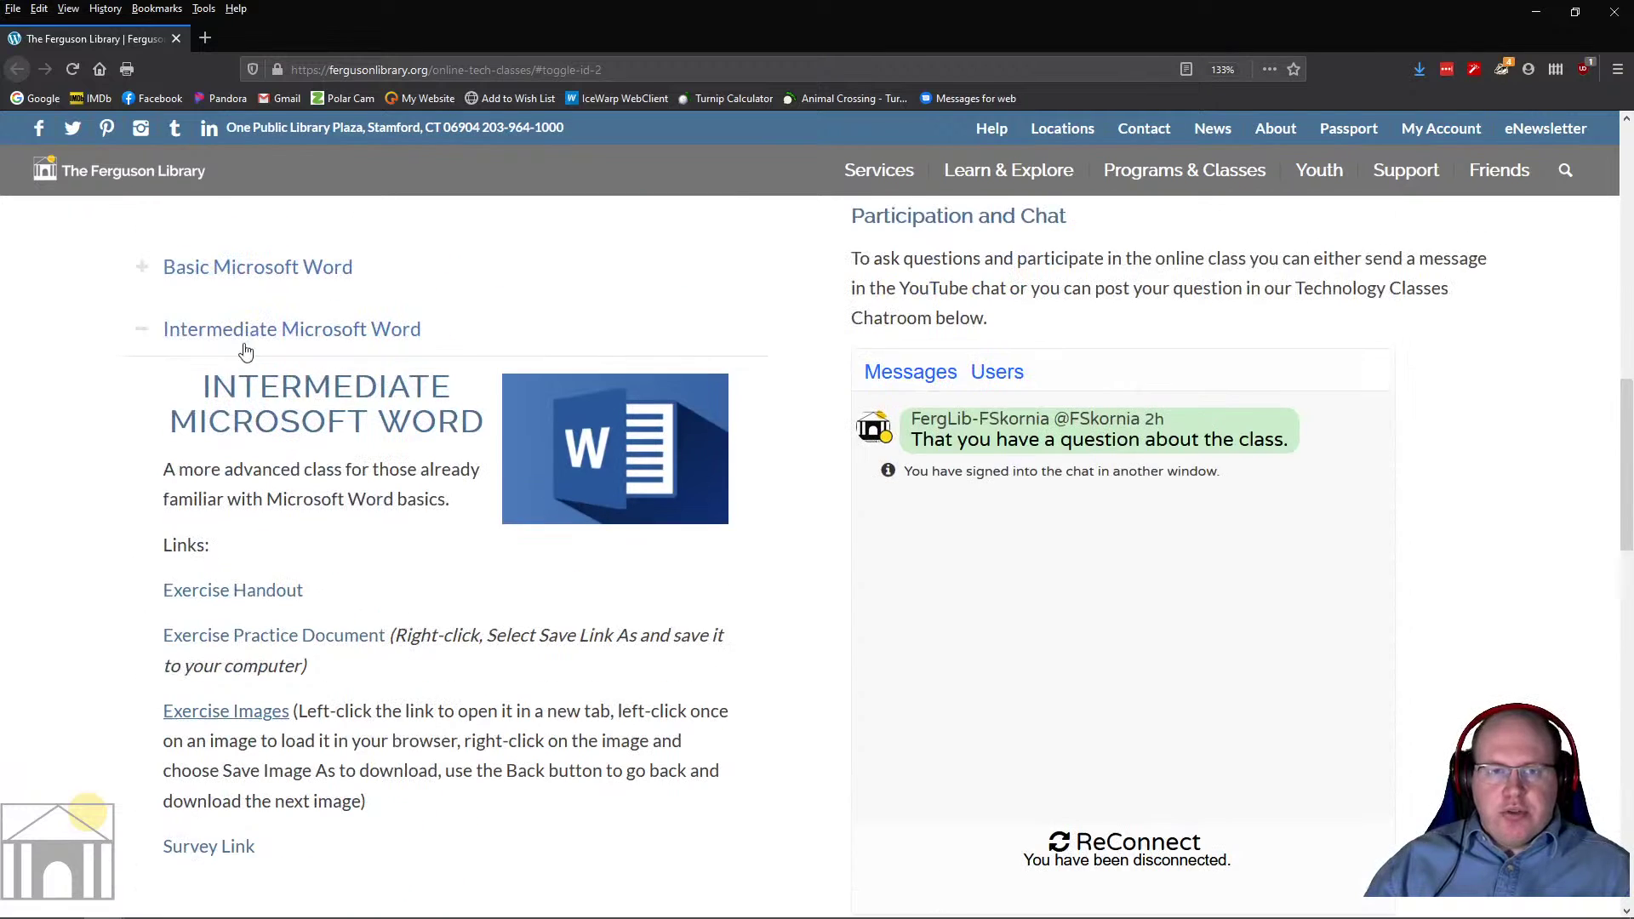